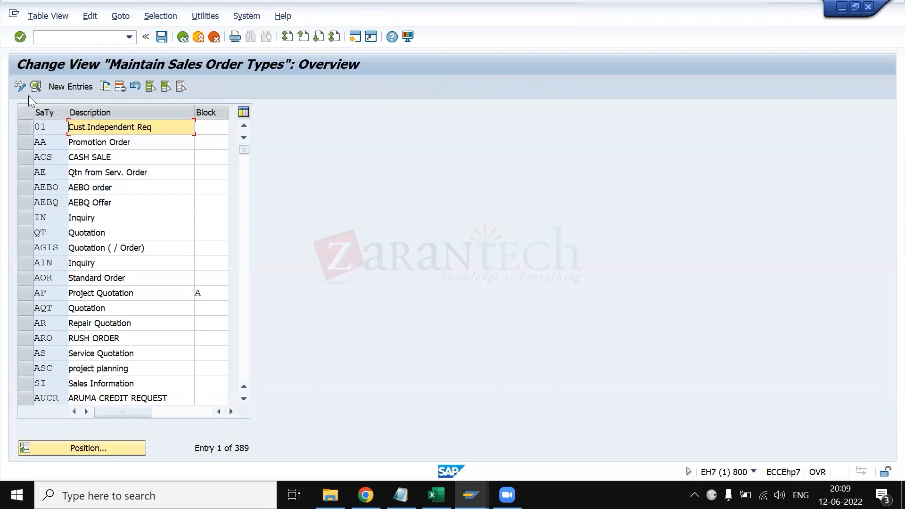
- Switch the sales order types overview to display mode and position the list at document type OR
left_click(21, 87)
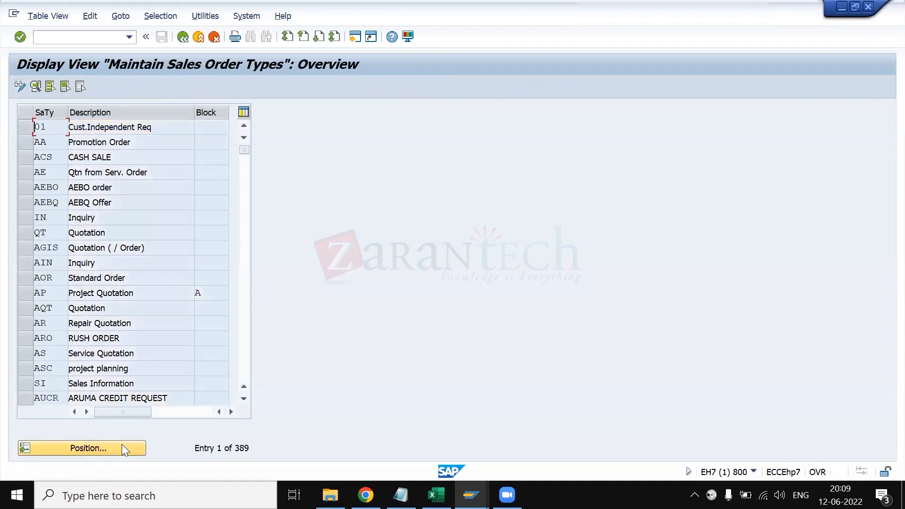
left_click(121, 446)
key("Down")
key("Down")
key("Down")
key("Return")
key("Return")
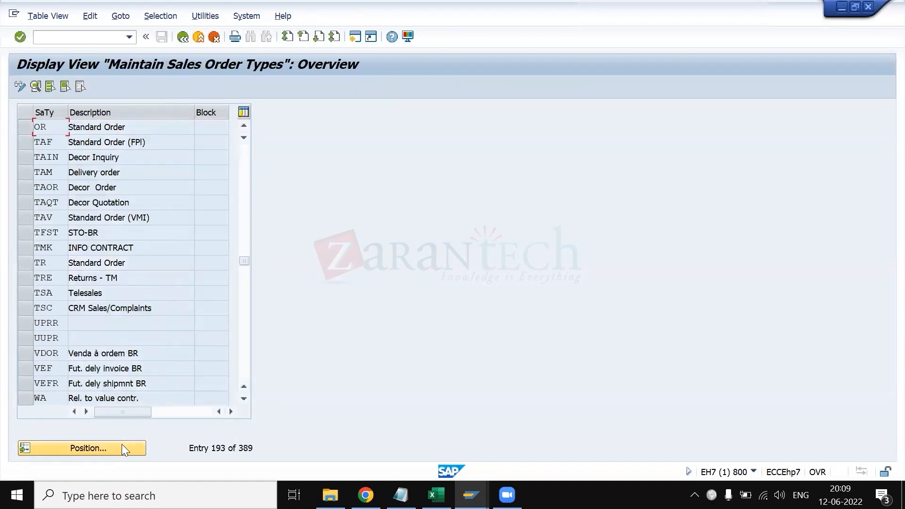
- Open the details of the OR Standard Order sales document type and look over its settings
left_click(21, 126)
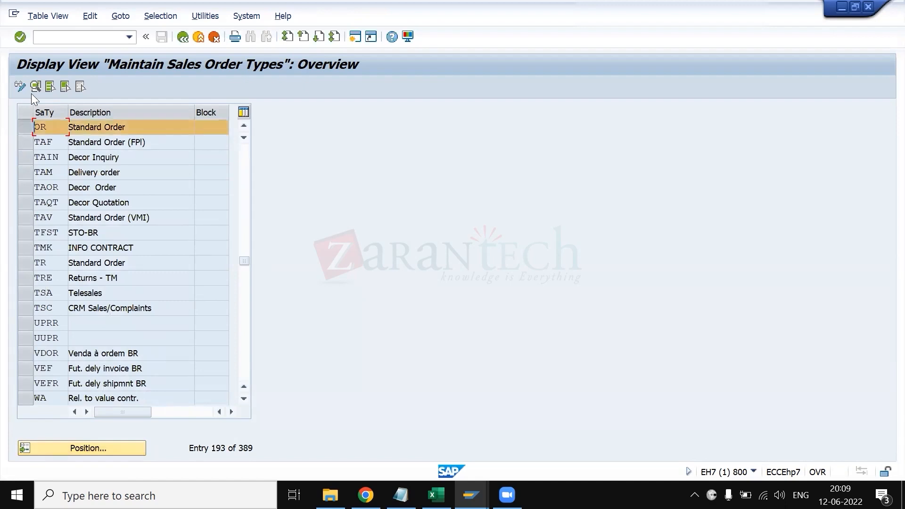
left_click(36, 87)
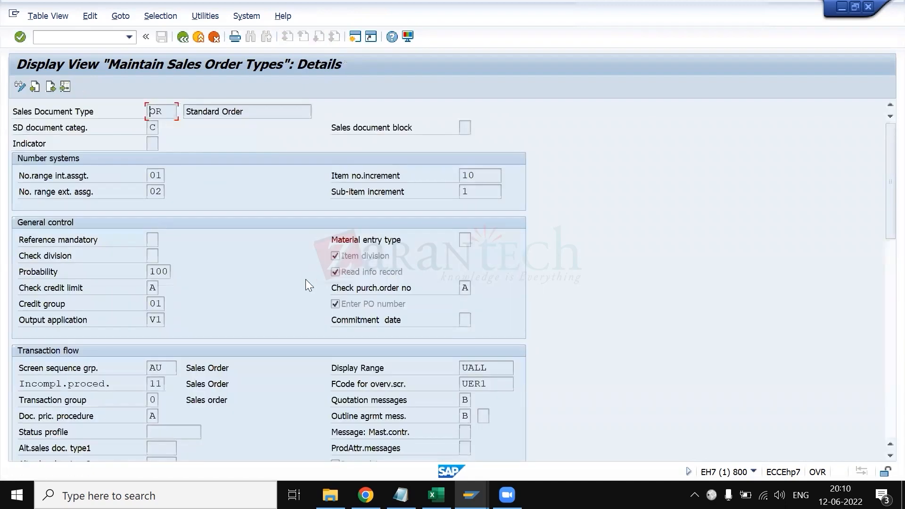
scroll(283, 297, "down", 2)
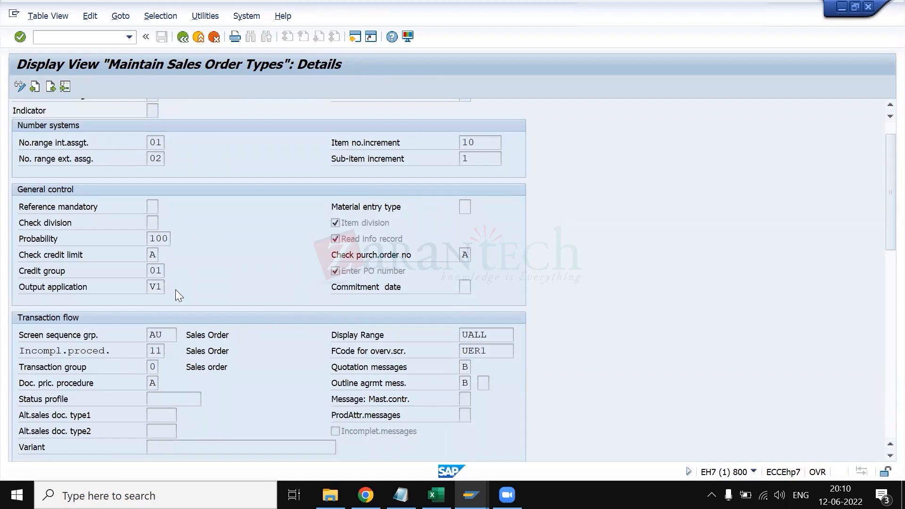
scroll(175, 289, "up", 2)
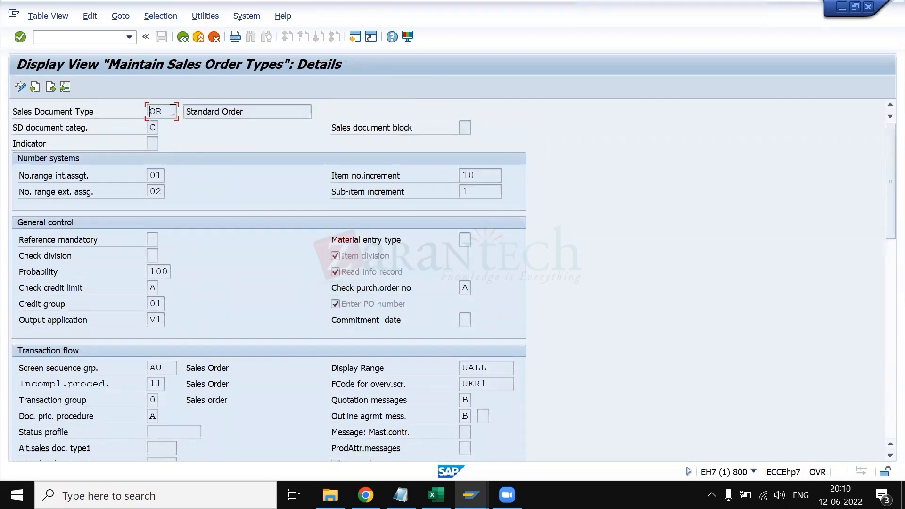
- Look up the possible incompletion procedures for document type OR and find entry 11, Sales Order
left_click_drag(156, 112, 148, 112)
left_click(150, 115)
scroll(164, 304, "down", 3)
left_click(155, 325)
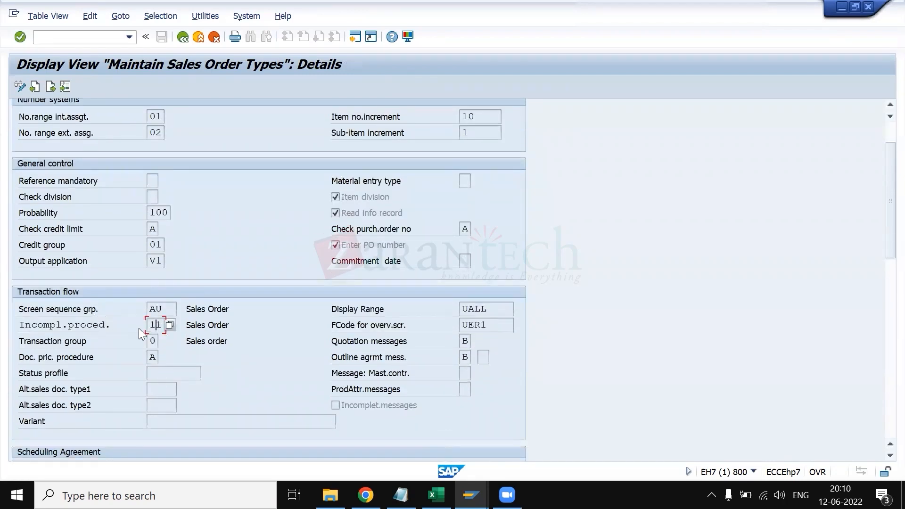
left_click(171, 325)
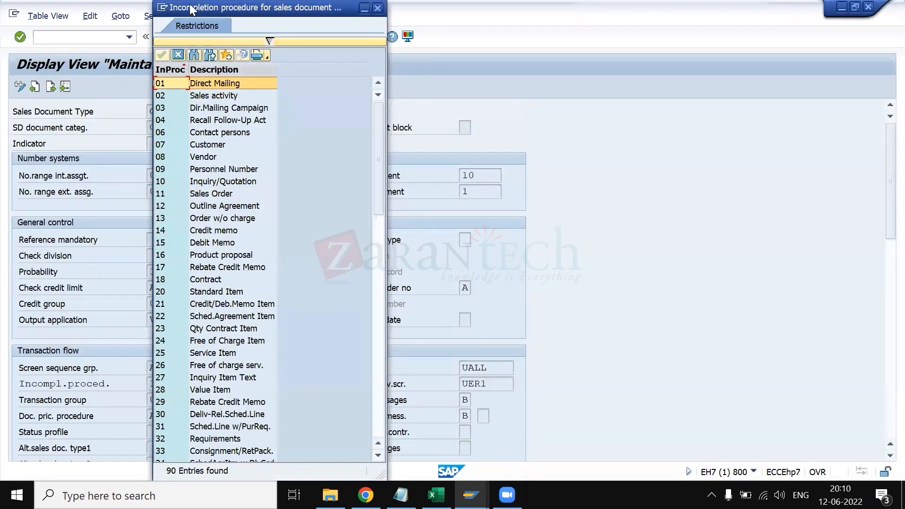
left_click_drag(191, 8, 550, 28)
left_click(556, 214)
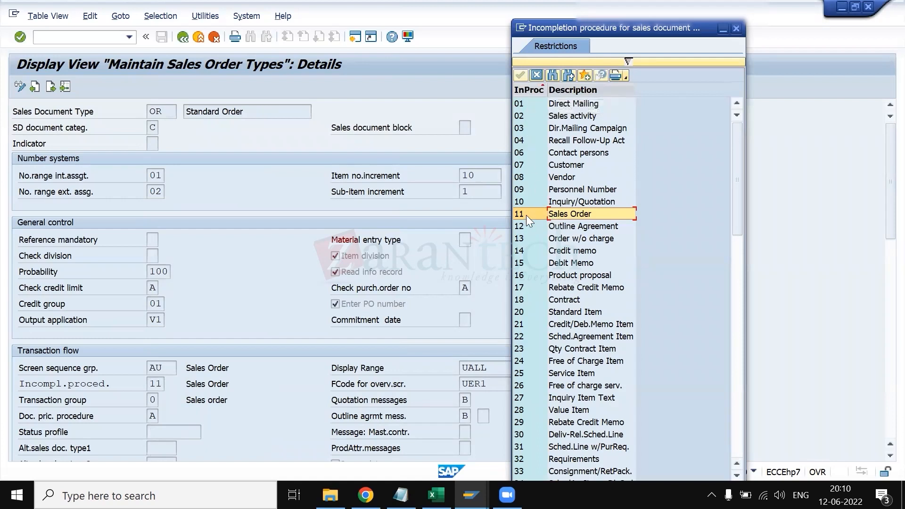
key("alt+Tab")
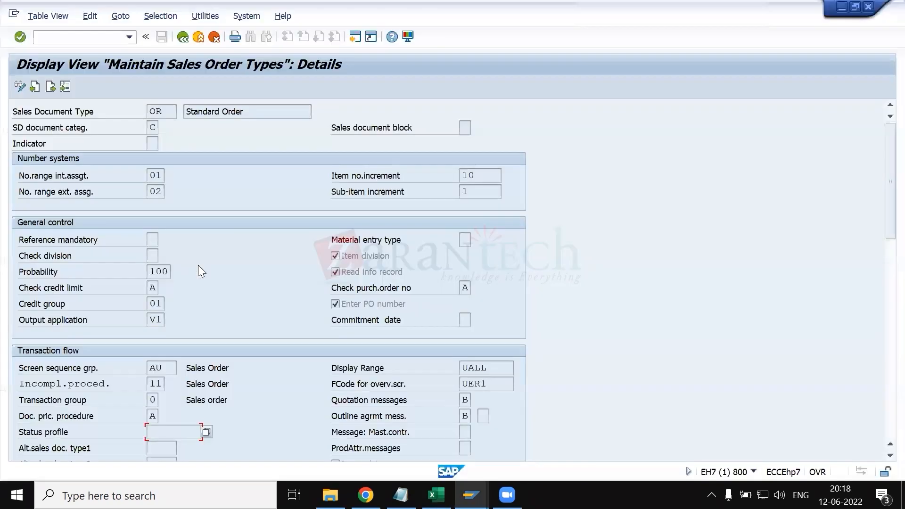
- Reopen the value list for OR's incompletion procedure, highlight 11 Sales Order, and move the list clear of the document type details
scroll(172, 316, "down", 1)
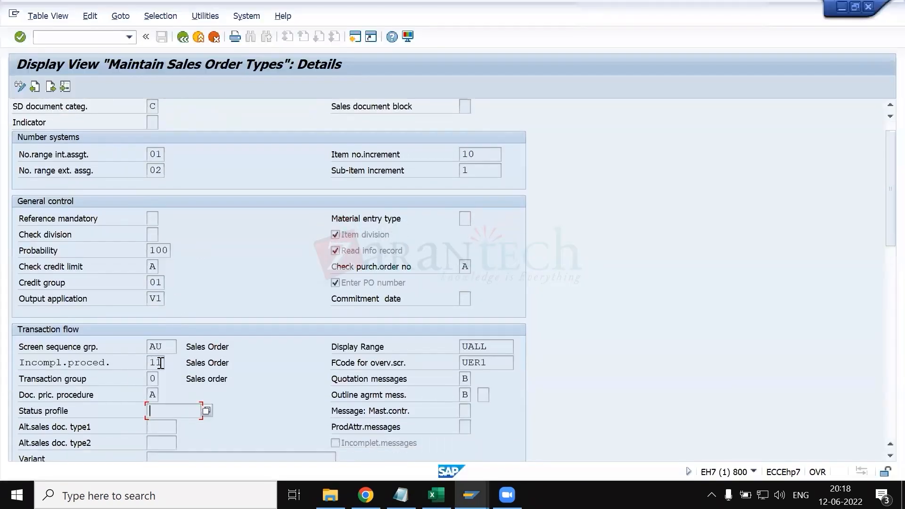
scroll(206, 237, "up", 1)
left_click(155, 109)
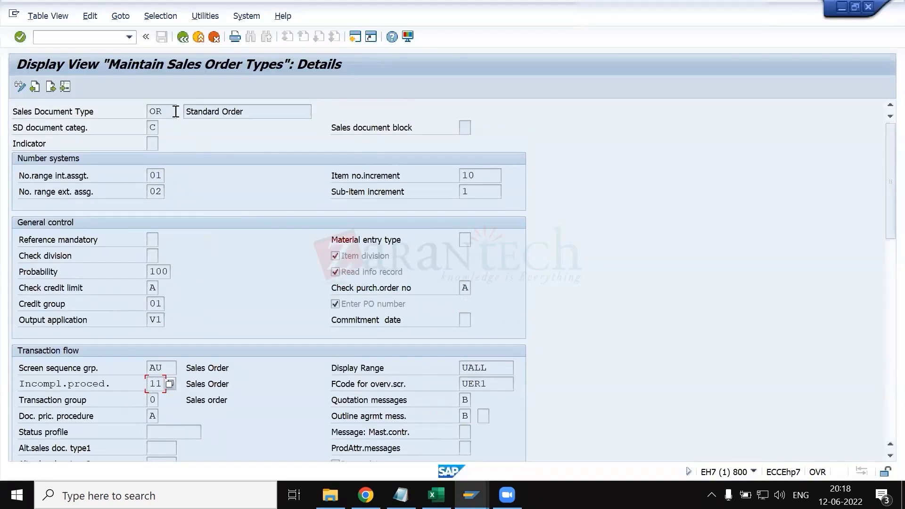
left_click(166, 384)
left_click(170, 384)
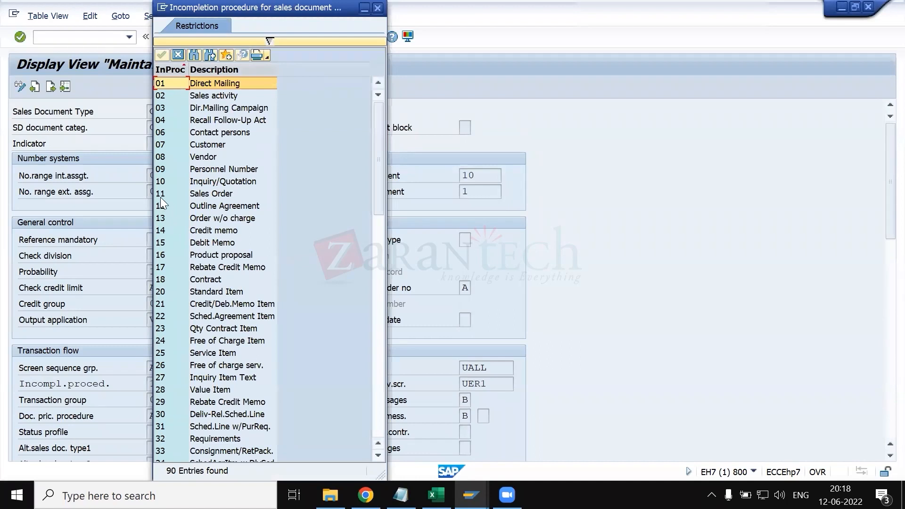
left_click(185, 193)
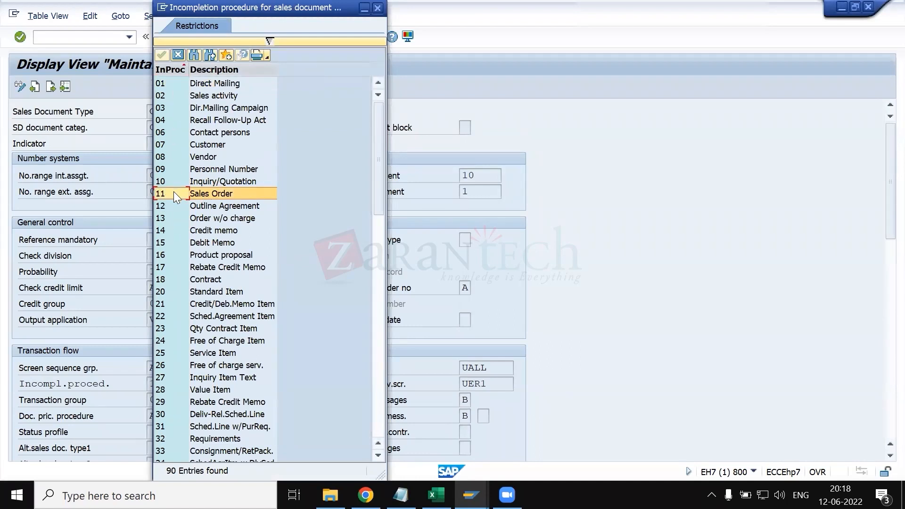
left_click_drag(245, 7, 459, 35)
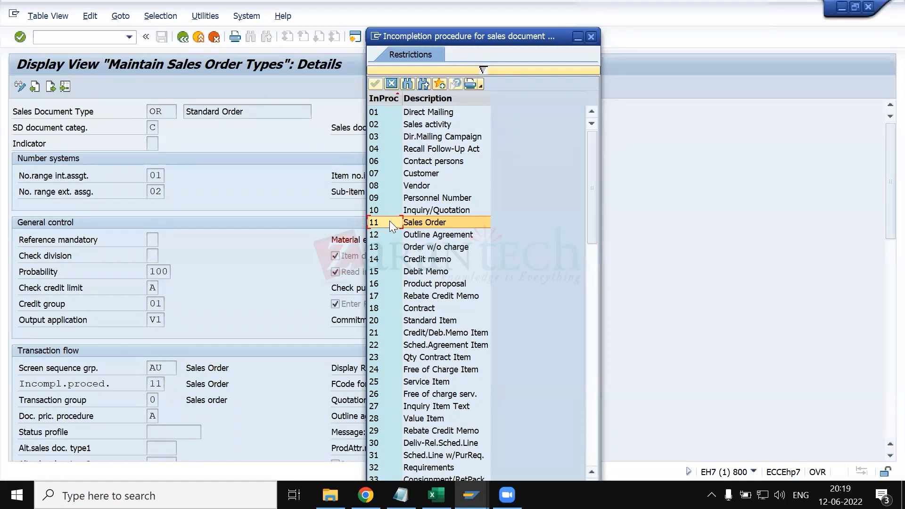
- Switch to the implementation guide session and open Define Incompleteness Procedures under Log of Incomplete Items
mouse_move(470, 495)
left_click(468, 447)
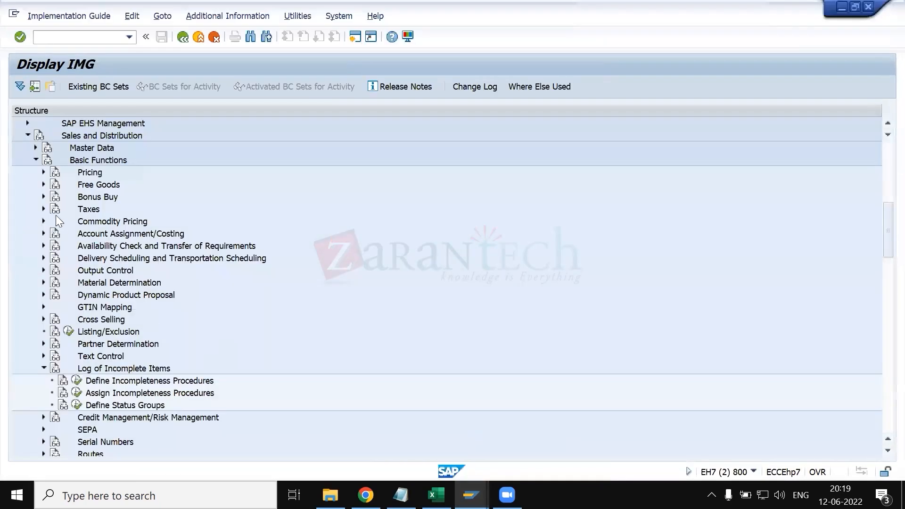
scroll(44, 200, "up", 2)
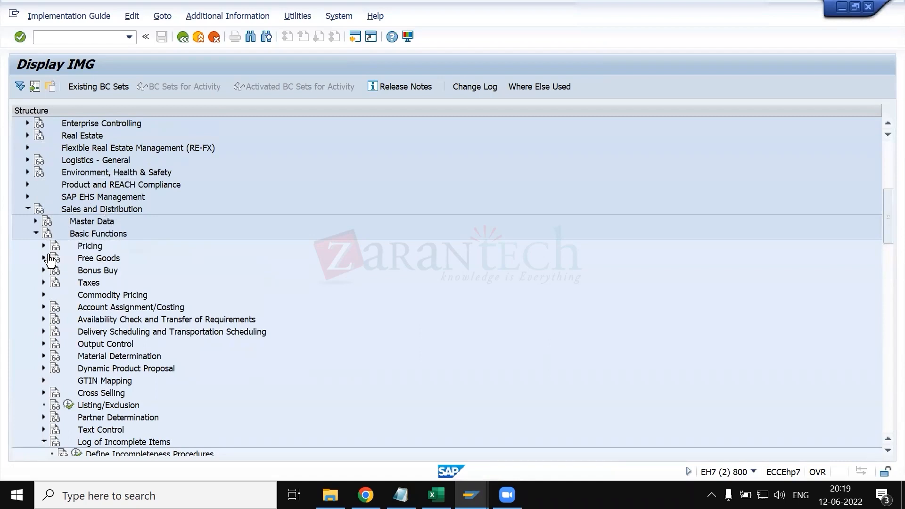
scroll(52, 283, "down", 3)
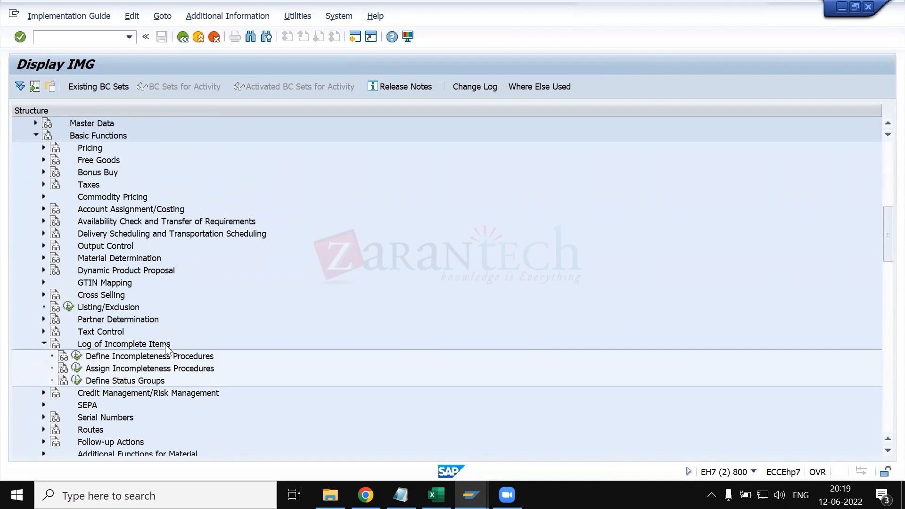
left_click(76, 356)
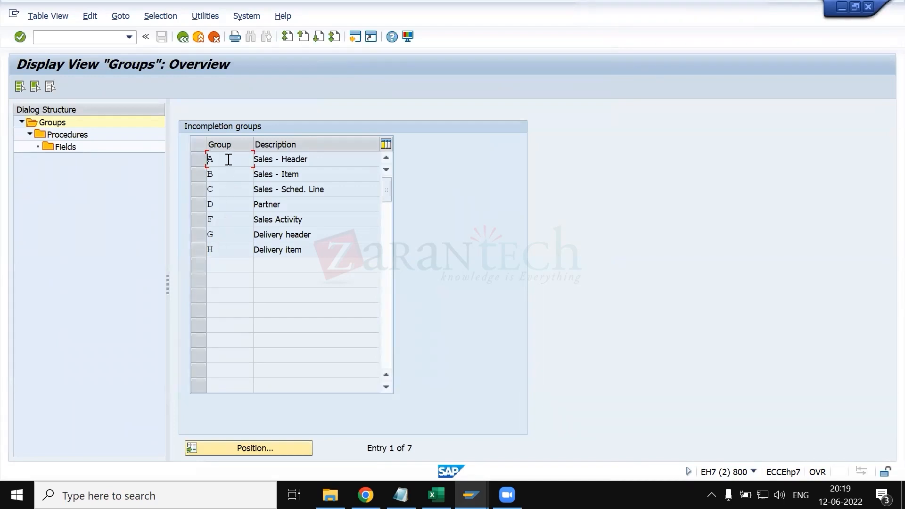
- Display the procedures belonging to incompletion group A, Sales - Header
left_click(307, 158)
left_click(311, 174)
left_click(197, 157)
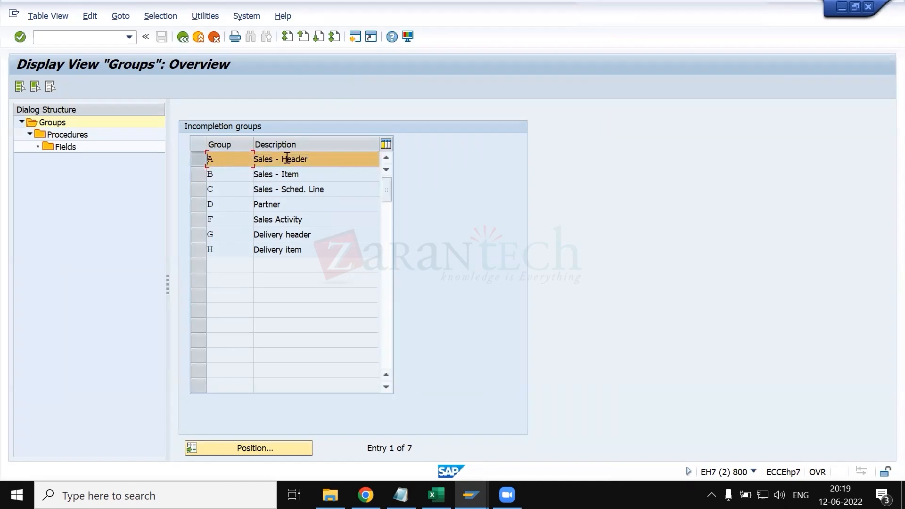
double_click(67, 134)
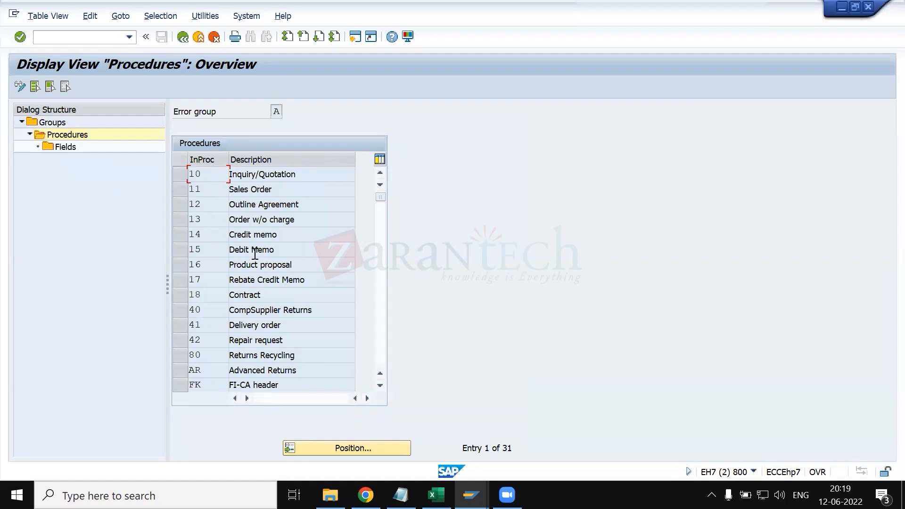
- Compare the group A procedures with the incompletion procedure value list in the order type session, and return to the procedures overview
left_click(471, 495)
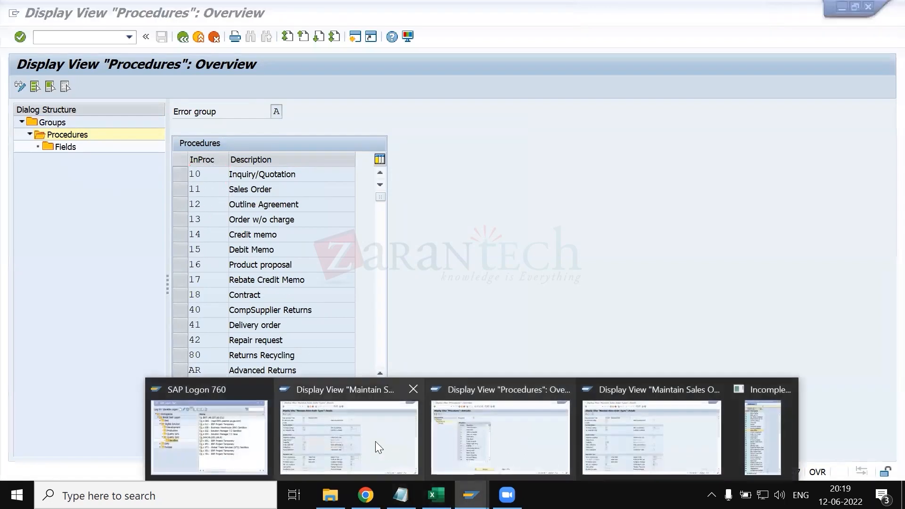
left_click(782, 434)
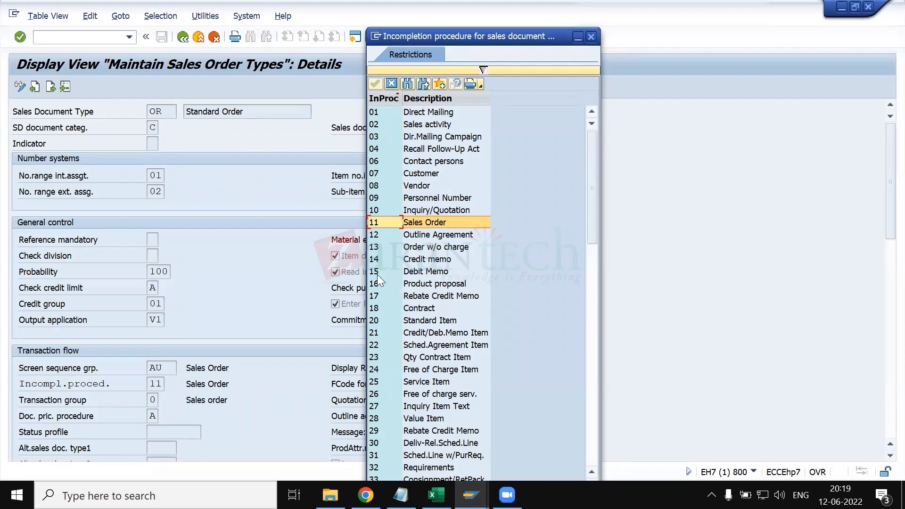
mouse_move(470, 495)
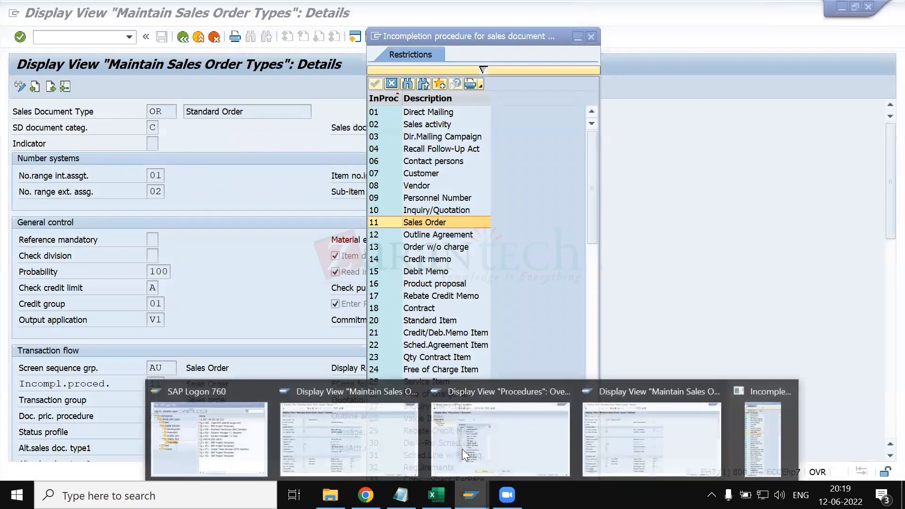
left_click(462, 449)
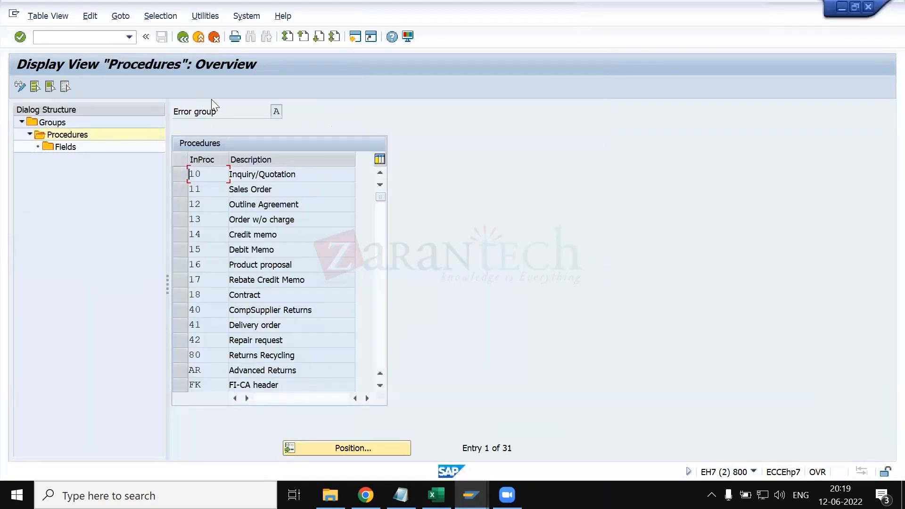
- Check the error group and browse the list of procedures defined for group A
left_click(176, 112)
left_click(275, 114)
scroll(220, 246, "down", 6)
scroll(218, 248, "up", 2)
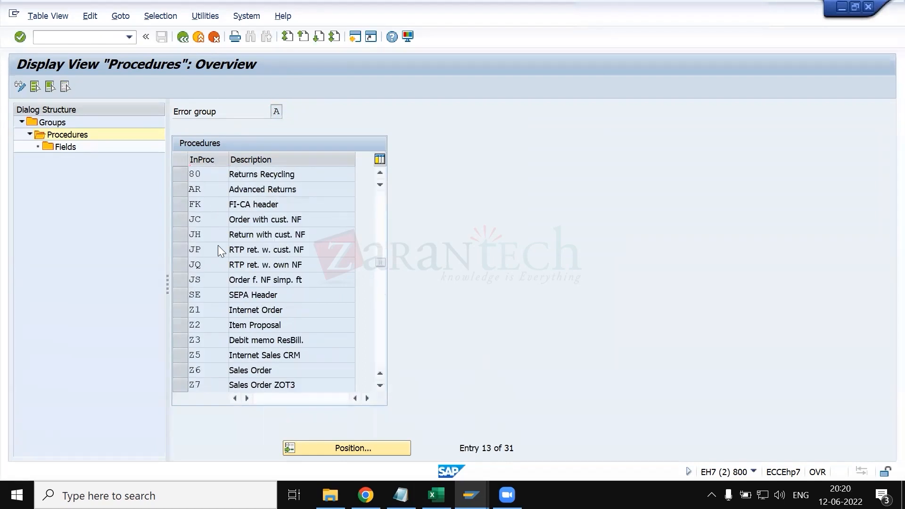
scroll(218, 245, "up", 4)
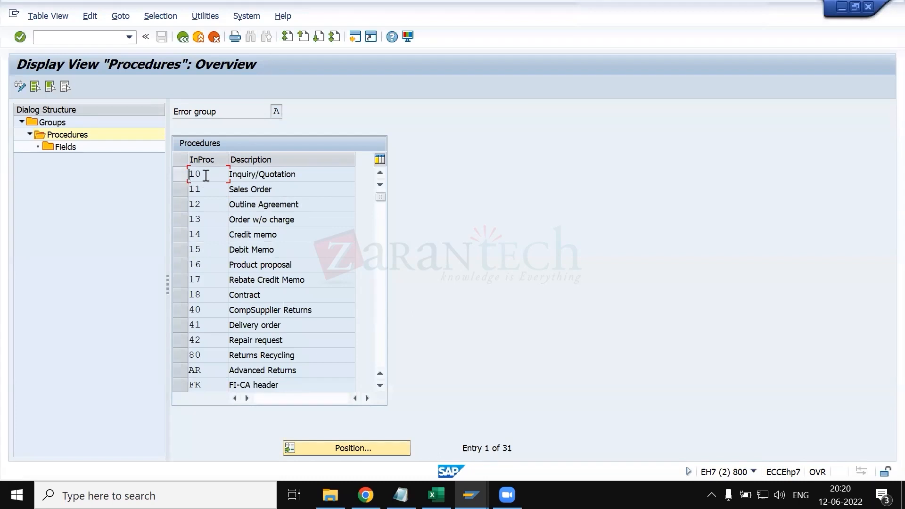
- Open the fields of procedure 11 Sales Order and examine the table, field name and description of its incompletion fields
left_click(181, 189)
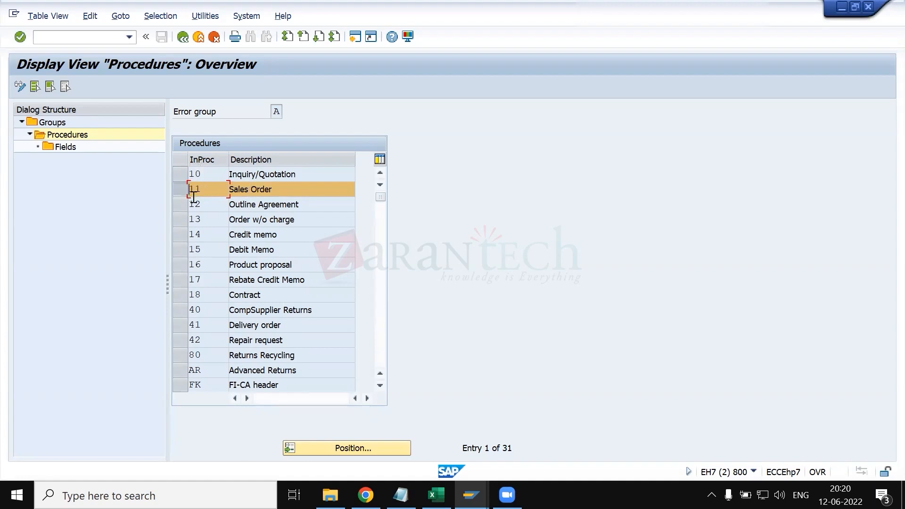
double_click(63, 146)
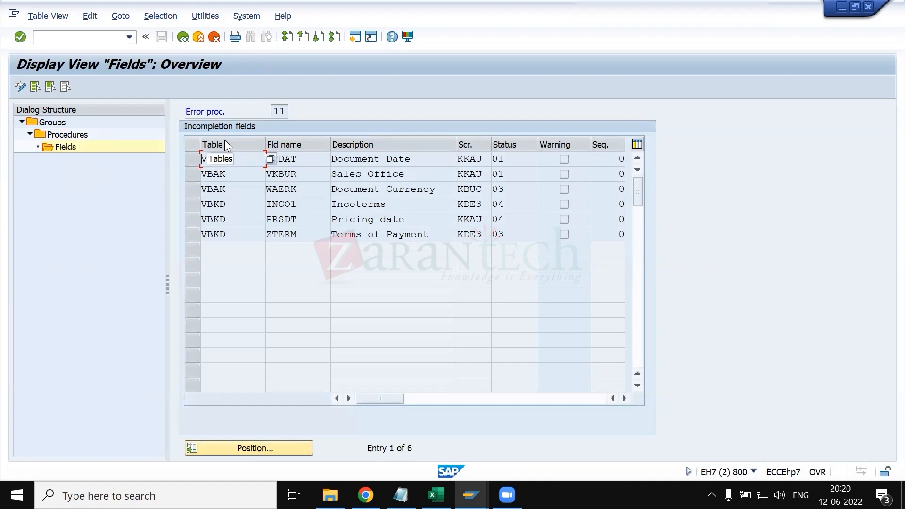
left_click_drag(232, 161, 193, 161)
left_click(193, 161)
left_click(299, 156)
left_click(398, 158)
left_click(442, 191)
left_click(427, 204)
left_click(426, 216)
left_click(433, 233)
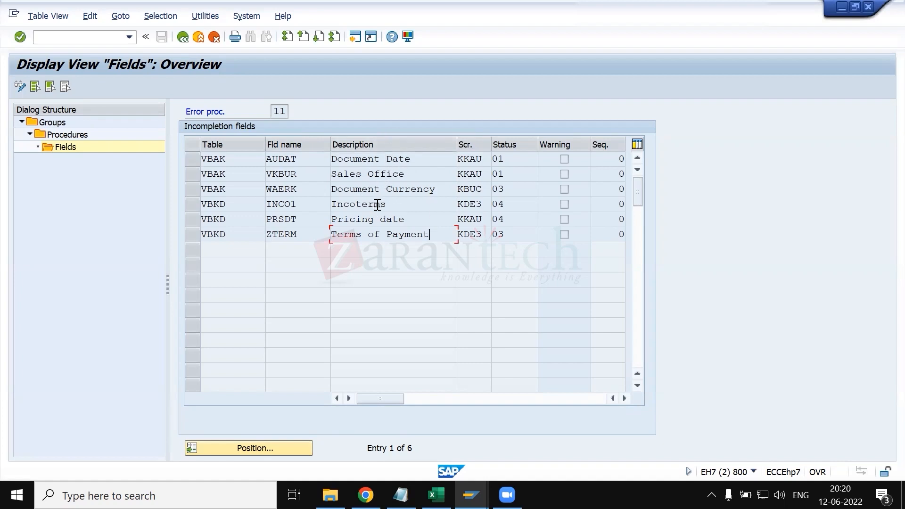
- Look up the possible status groups for the Document Date field, examine status group 03, and close the list
left_click(523, 157)
left_click(544, 159)
left_click_drag(284, 24, 729, 95)
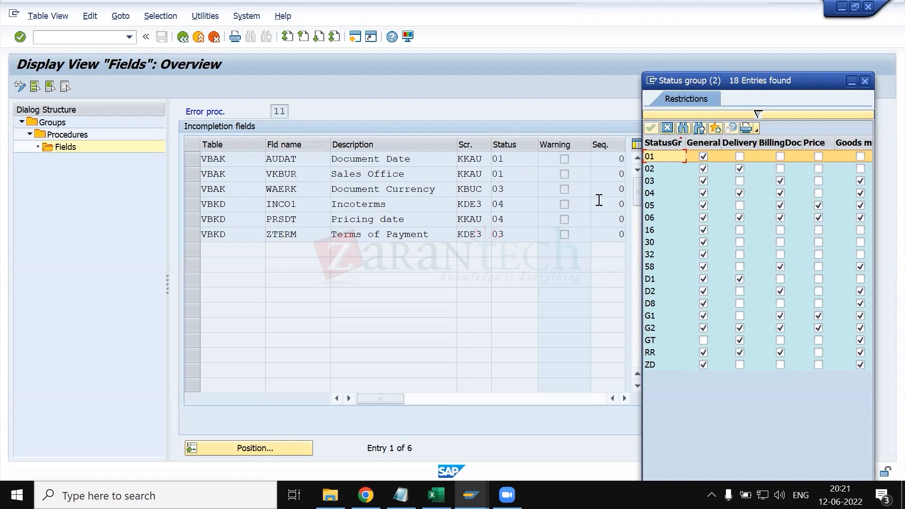
left_click(653, 181)
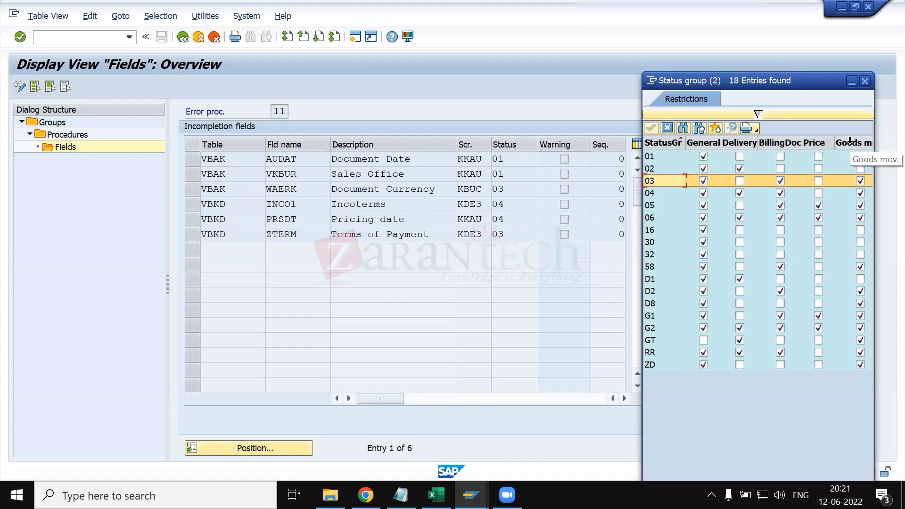
left_click(865, 82)
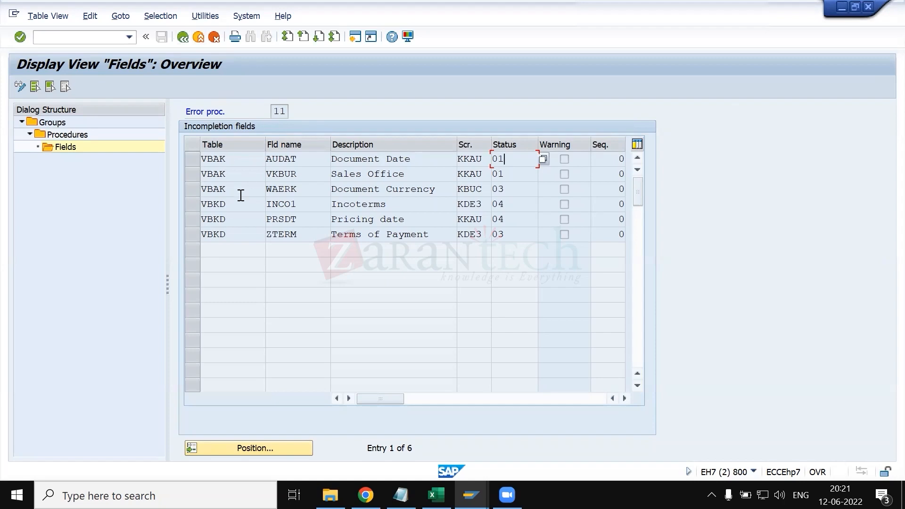
- Go back from the procedure's fields to the incompletion groups overview
left_click(182, 38)
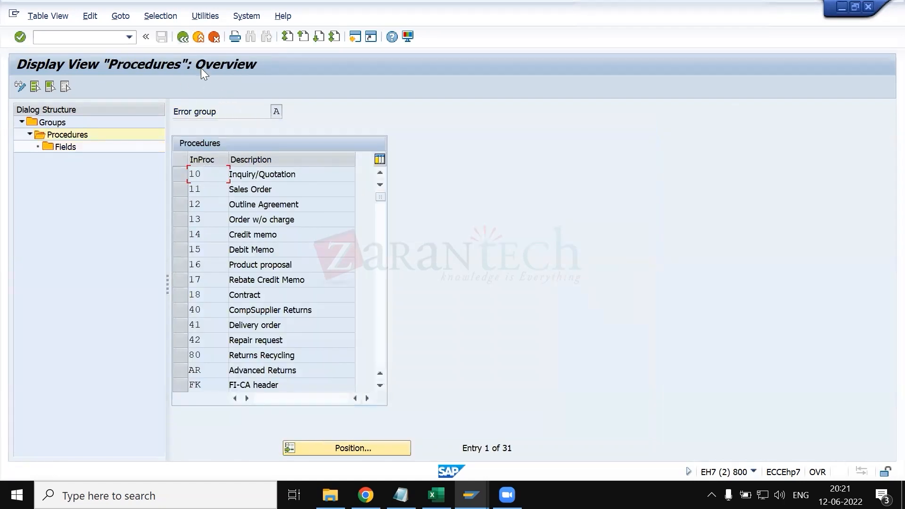
left_click(180, 39)
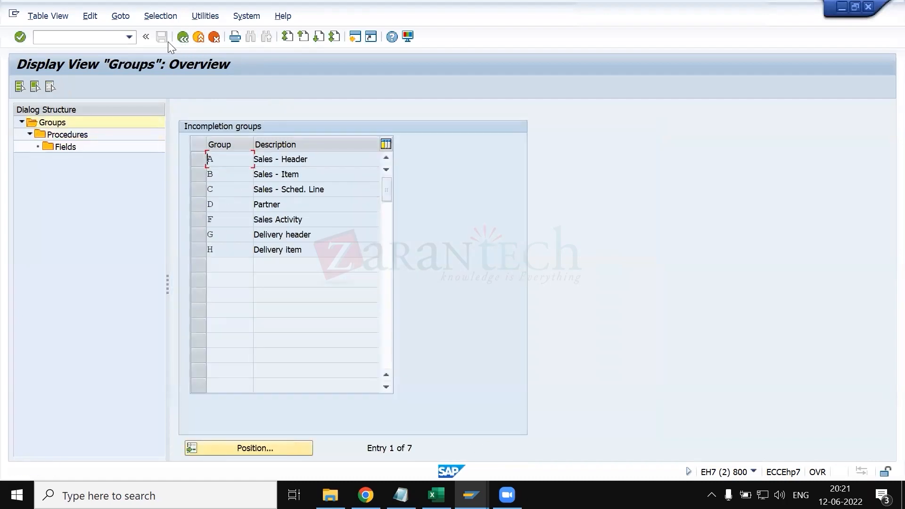
- Return to the implementation guide and open the Assign Incompleteness Procedures activity for sales document types
left_click(182, 38)
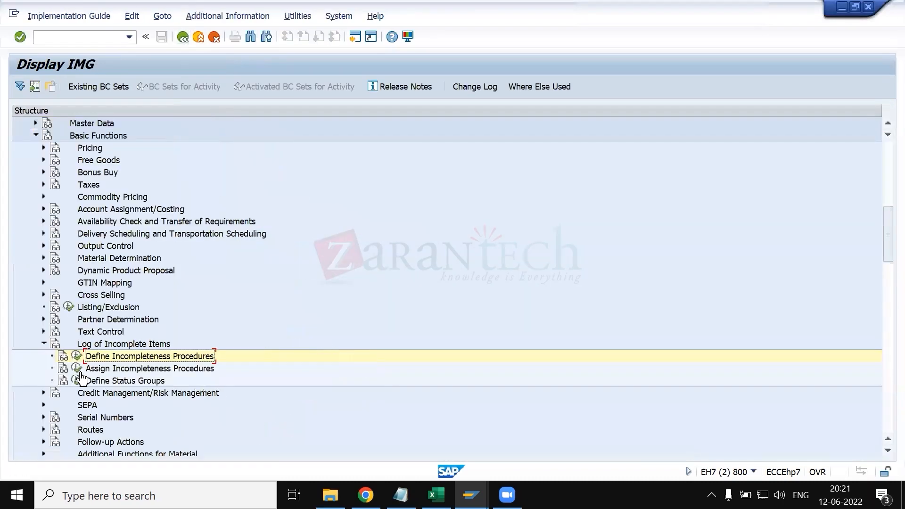
left_click(76, 370)
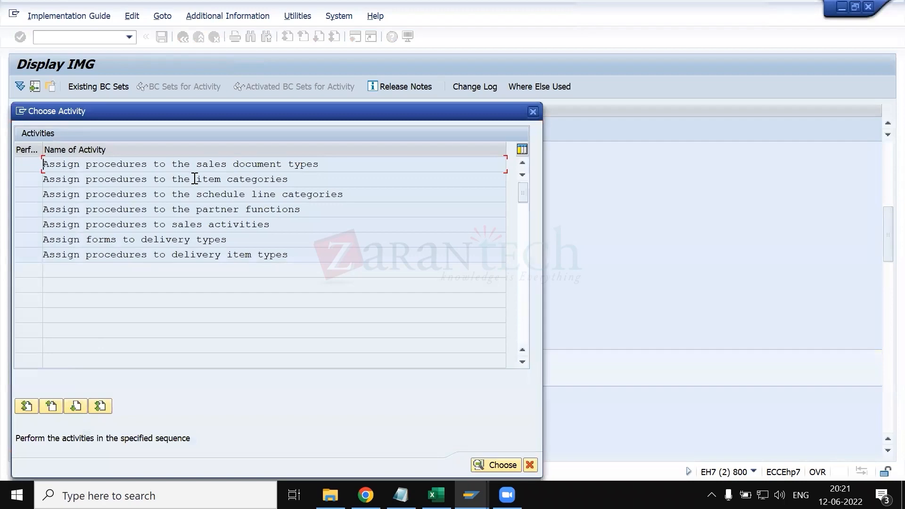
left_click_drag(171, 107, 408, 74)
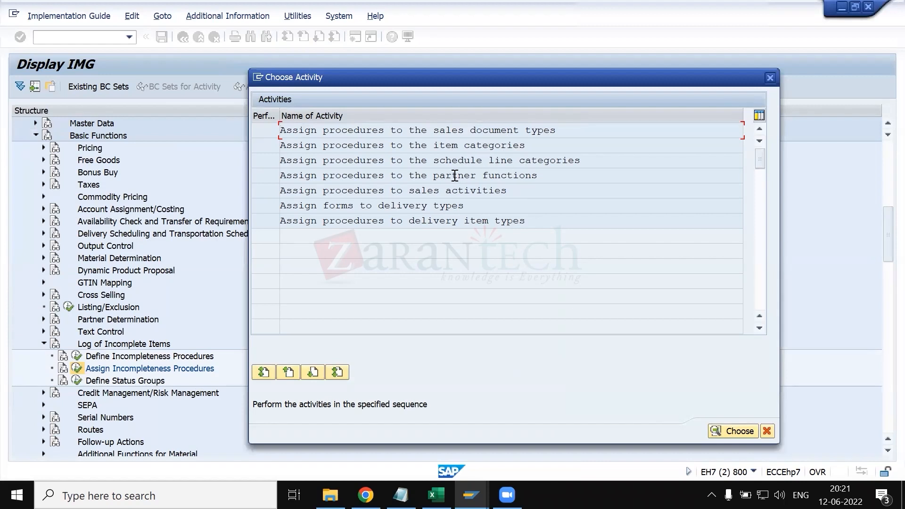
double_click(474, 135)
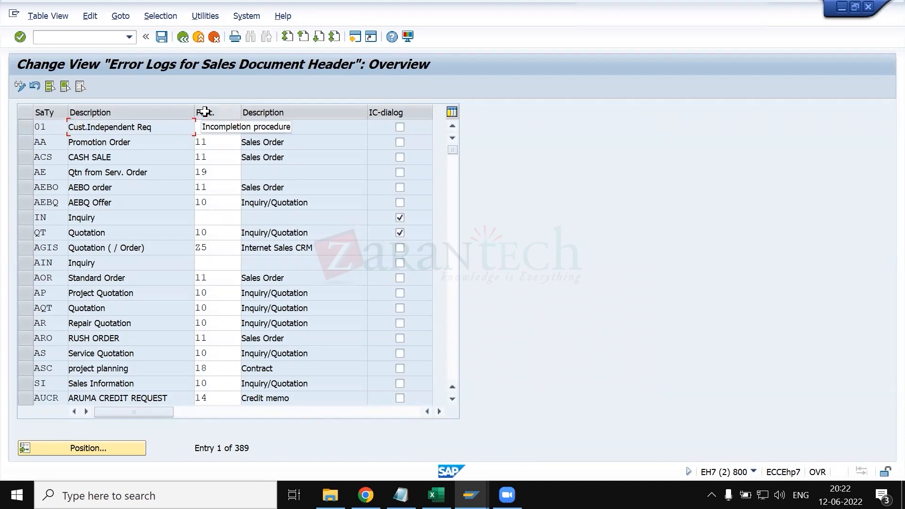
- Find sales document type OR in the assignment list and check its incompletion procedure
left_click(106, 447)
type("or")
key("Return")
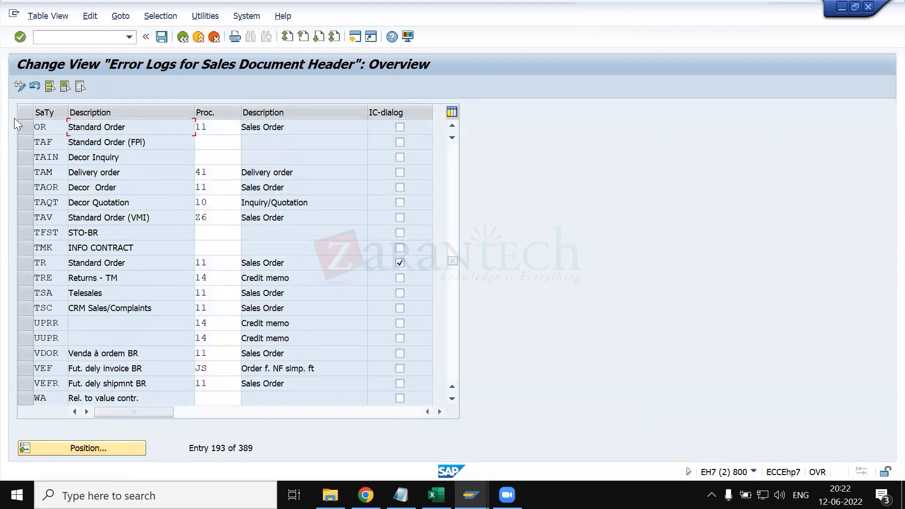
left_click(21, 126)
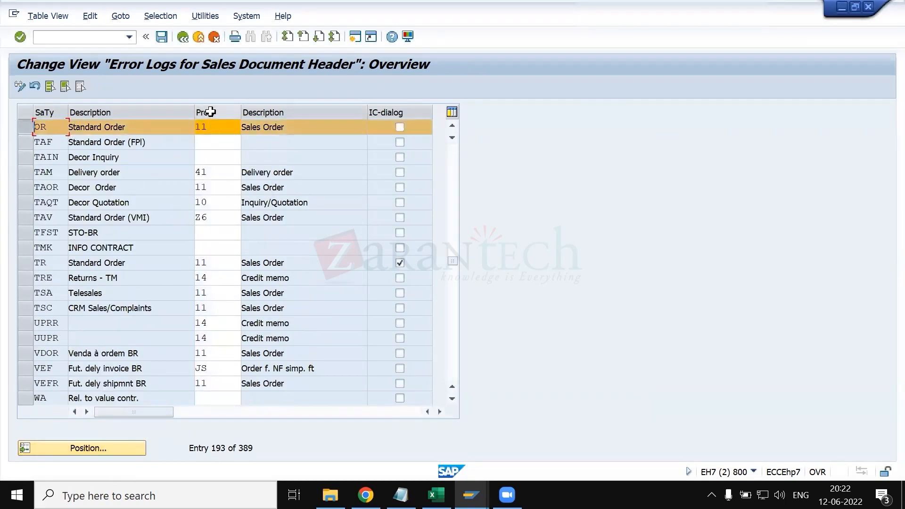
left_click(215, 126)
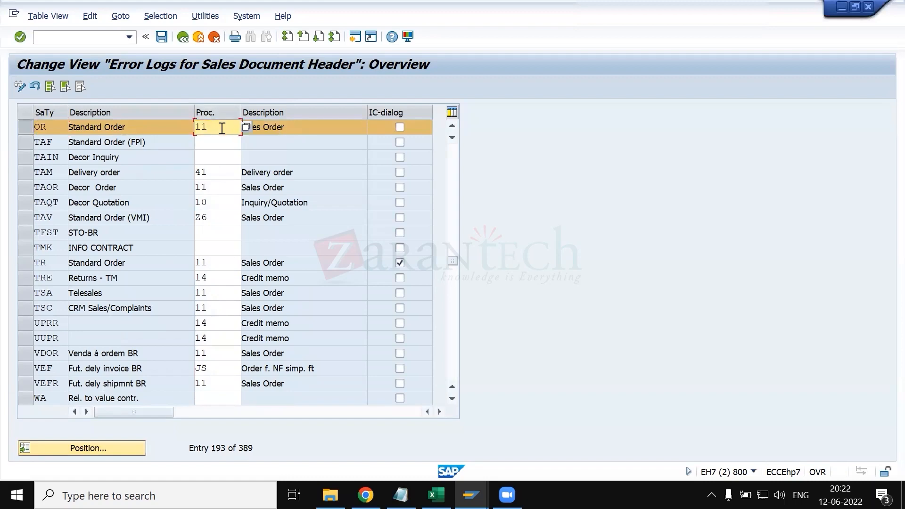
- Compare the assignment with the incompletion procedure in the OR order type details in the other session, and return to the list
left_click(470, 495)
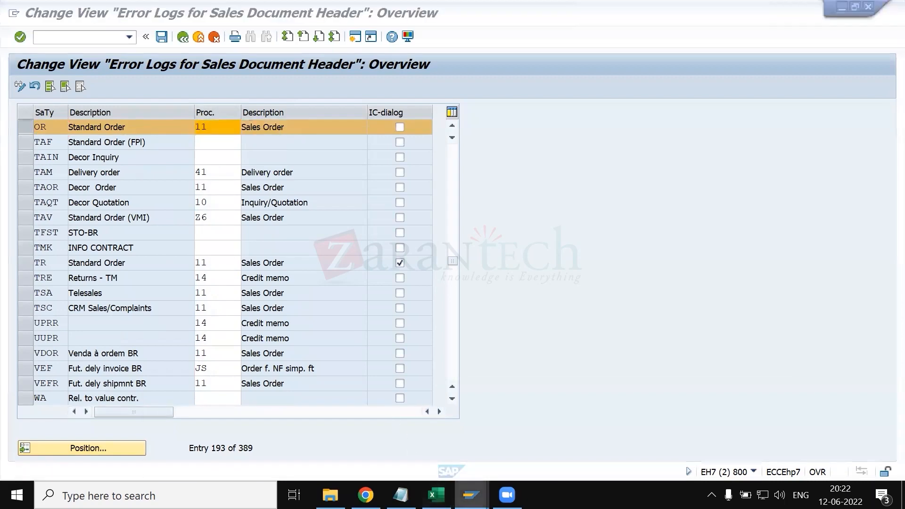
left_click(349, 438)
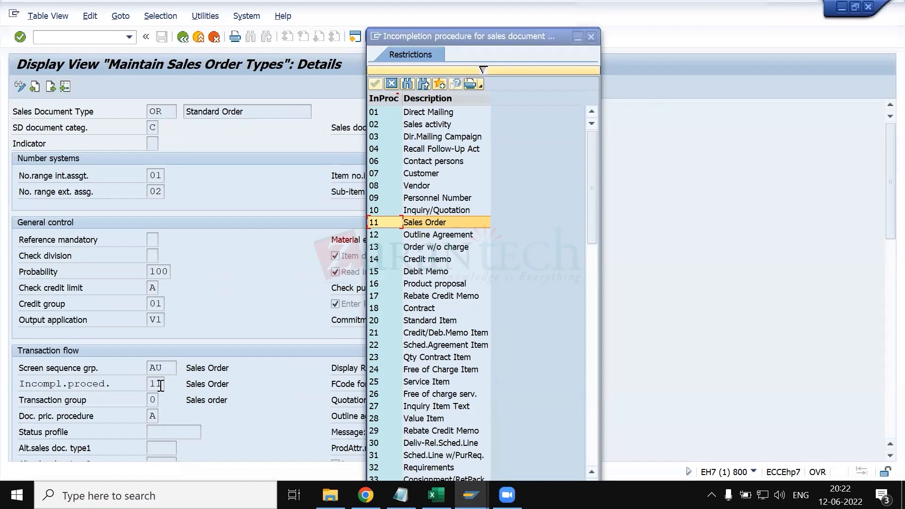
key("alt+Tab")
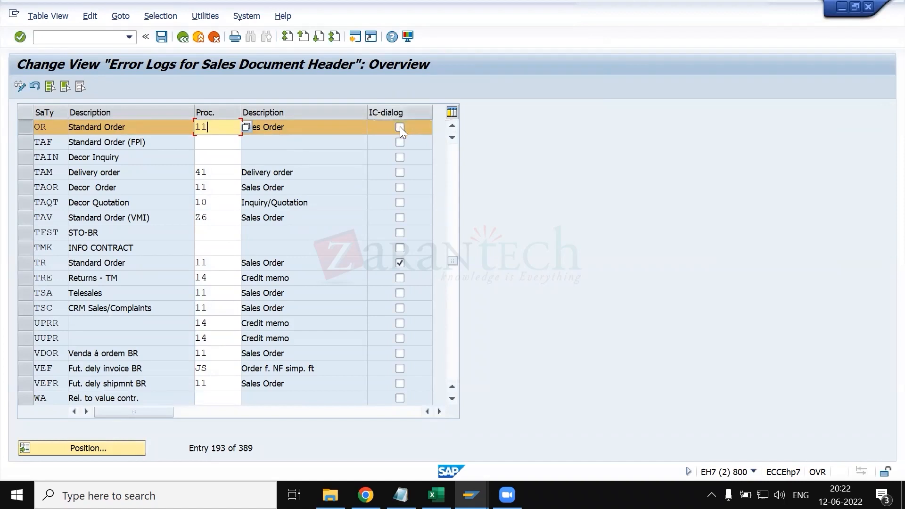
- Mark the IC-dialog option for document type OR, read the option's field help, and close the help
left_click(413, 127)
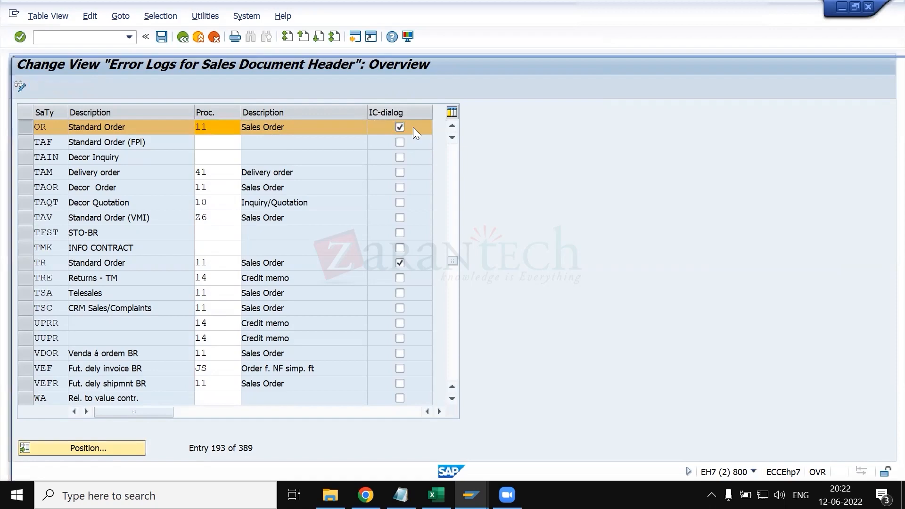
key("F1")
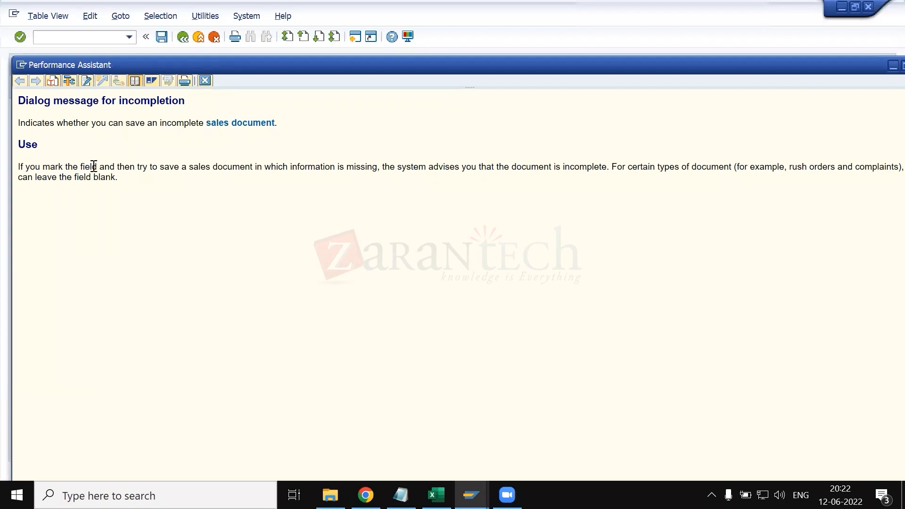
left_click_drag(141, 170, 447, 185)
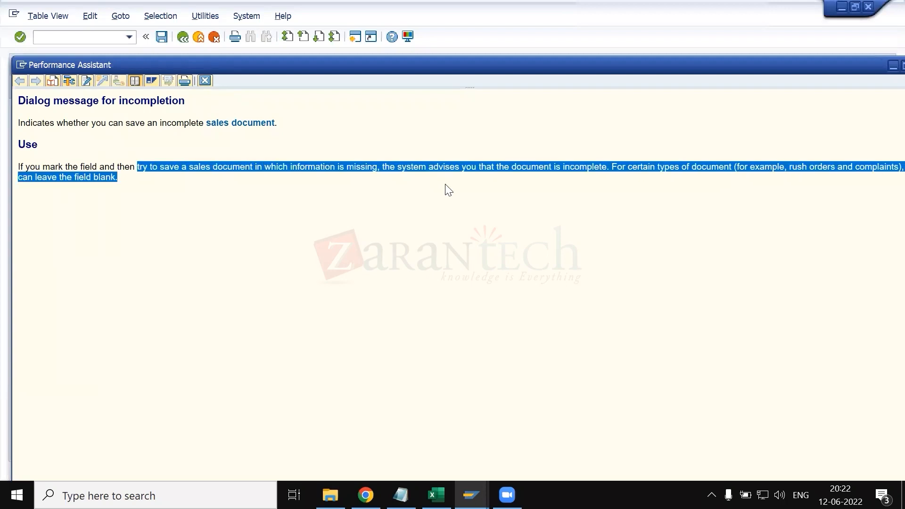
left_click(207, 83)
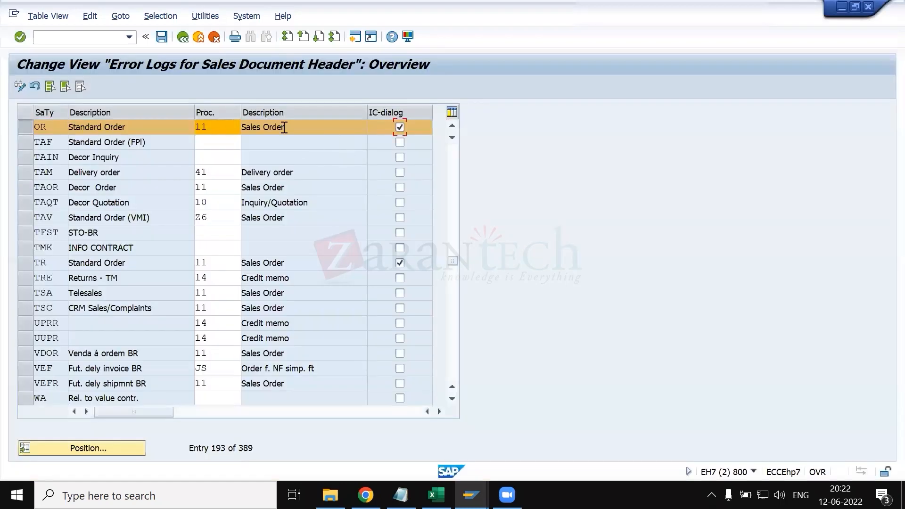
- Toggle the IC-dialog option for OR back and leave the assignment activity without saving
left_click(400, 128)
left_click(183, 36)
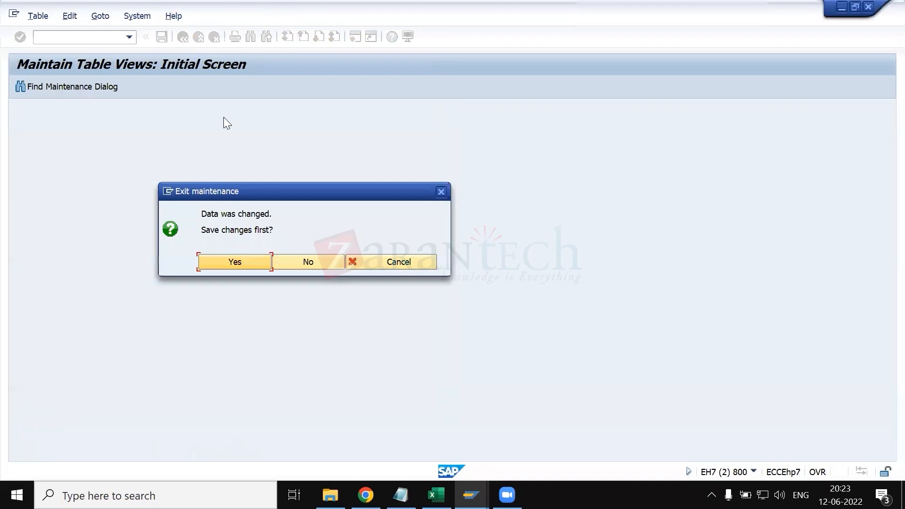
left_click(311, 265)
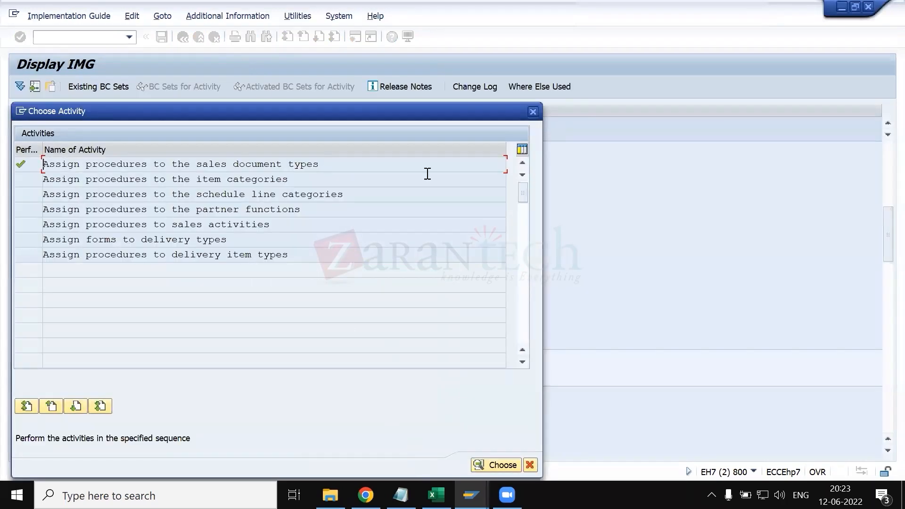
left_click(533, 111)
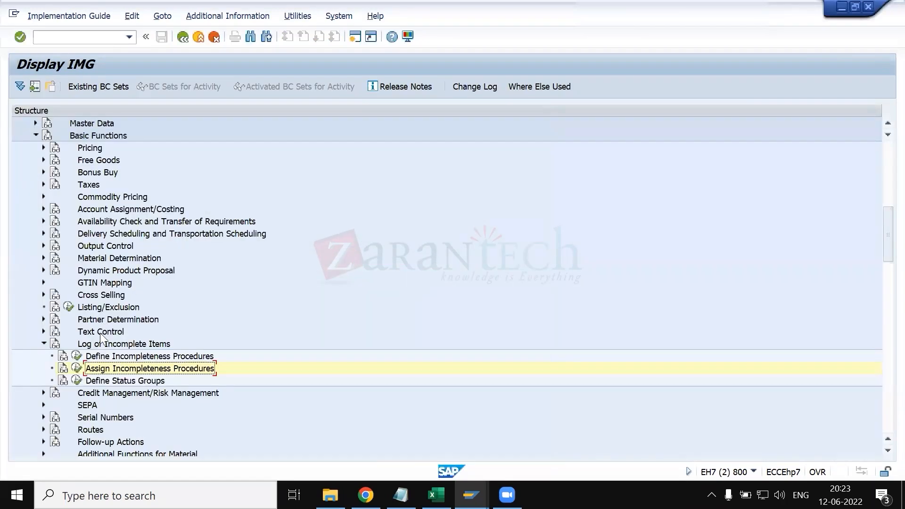
- Open Define Status Groups, examine all status columns from General to Pack, and return to the implementation guide
left_click(77, 381)
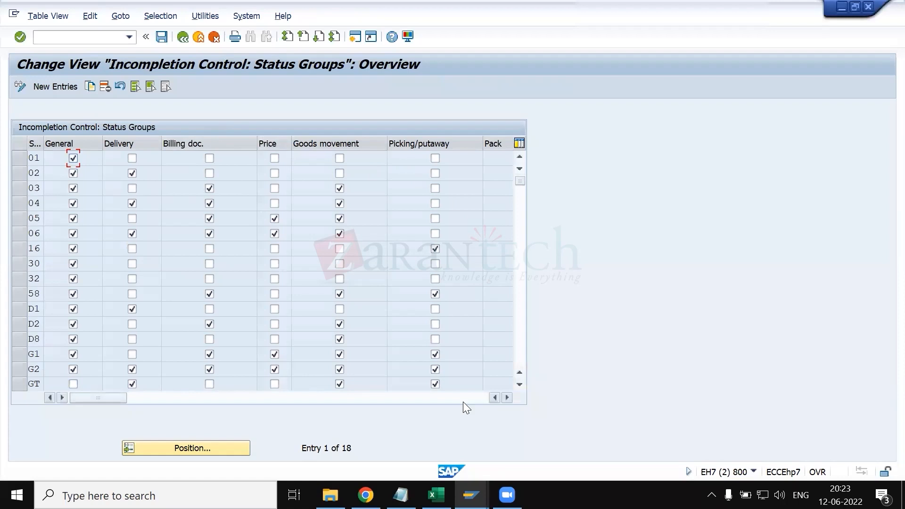
left_click_drag(107, 397, 154, 398)
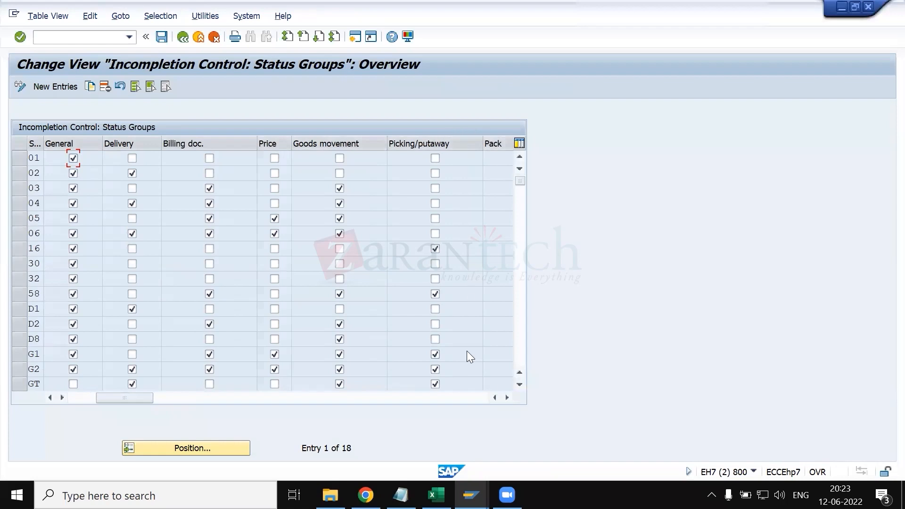
left_click(504, 401)
left_click(504, 401)
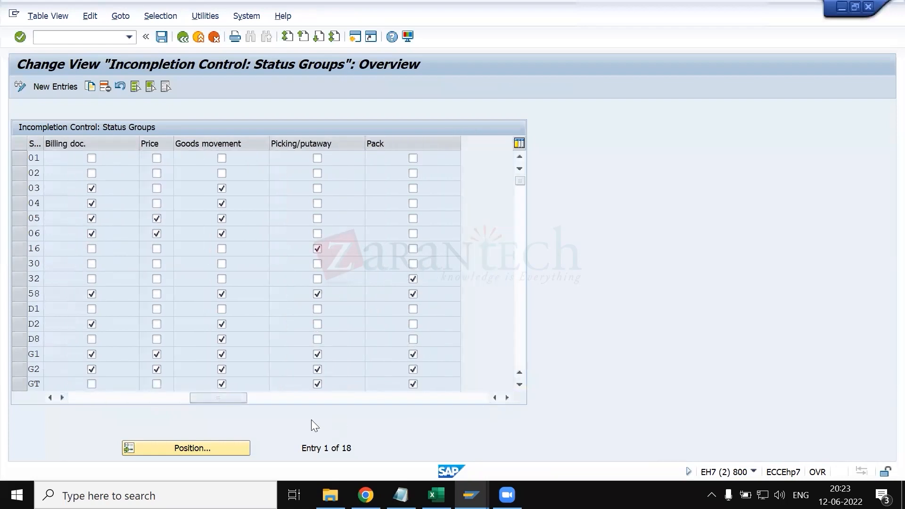
left_click_drag(229, 399, 86, 398)
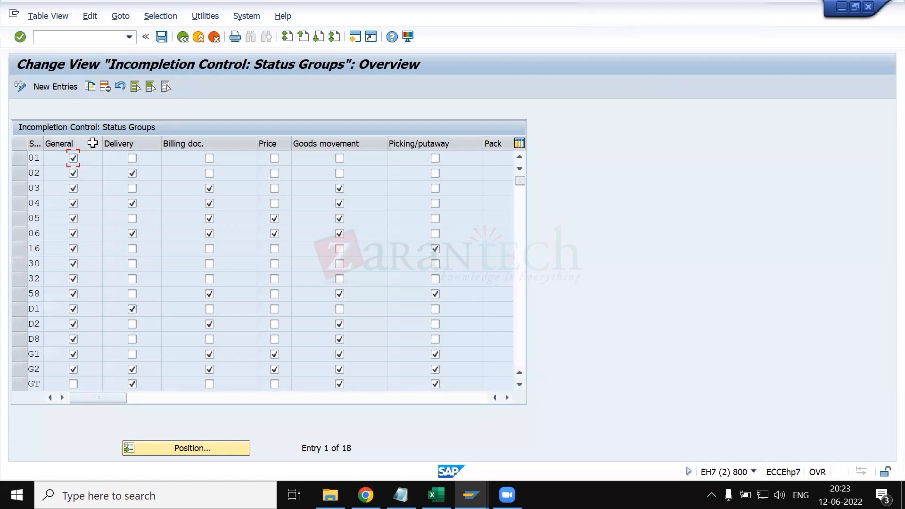
left_click(183, 38)
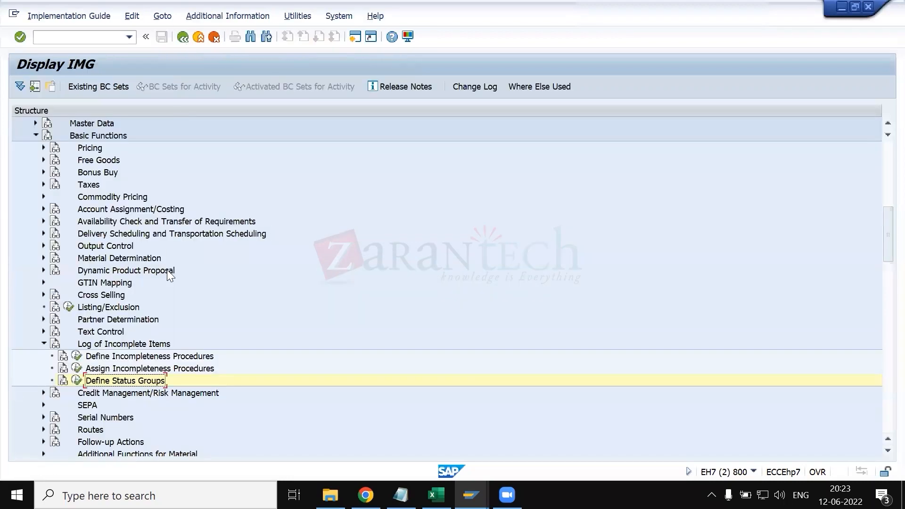
- In the OR order type details, close the incompletion procedure list and look up the possible transaction groups
left_click(470, 495)
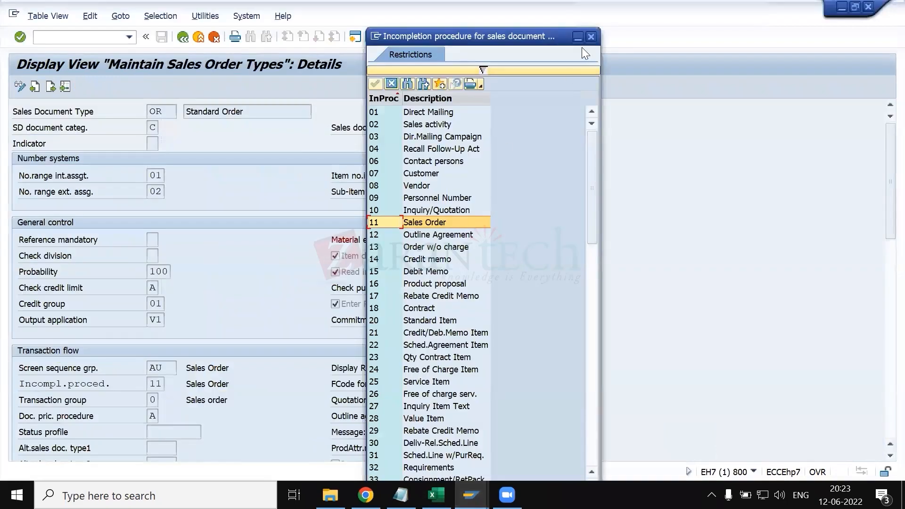
left_click(592, 37)
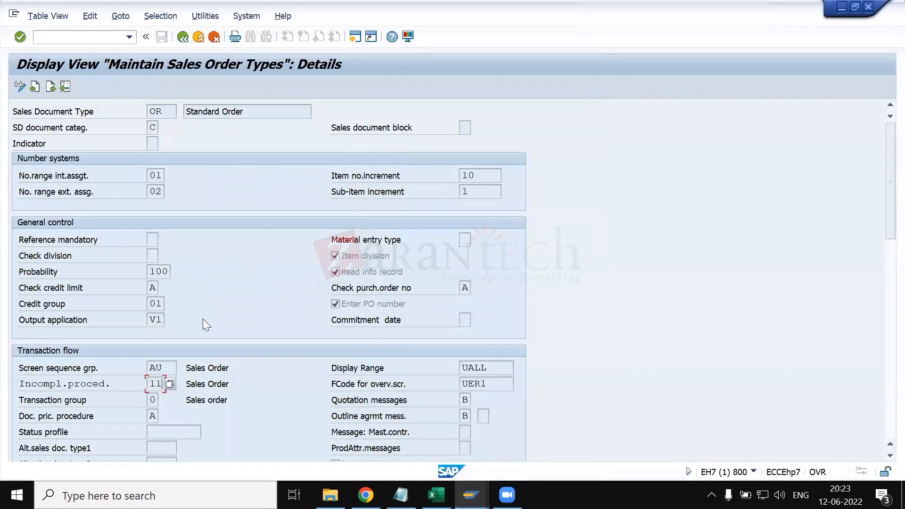
scroll(204, 320, "down", 1)
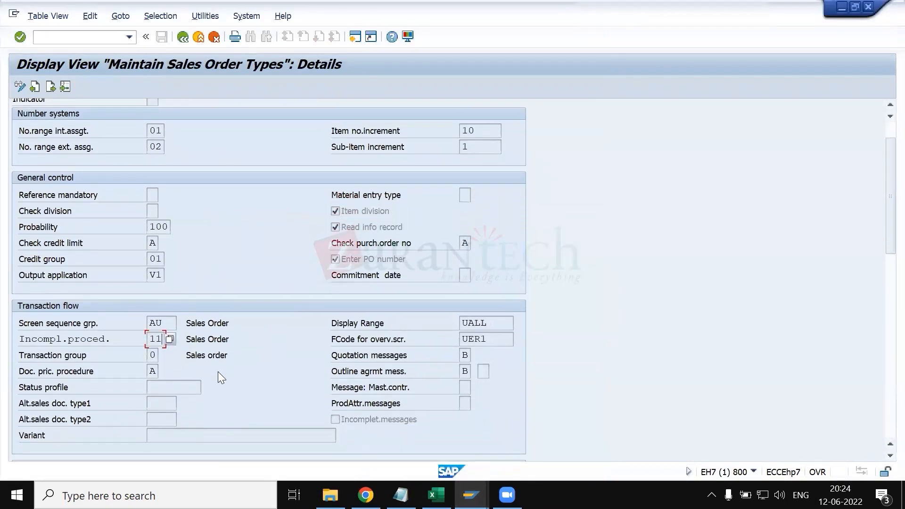
left_click(152, 357)
left_click(164, 356)
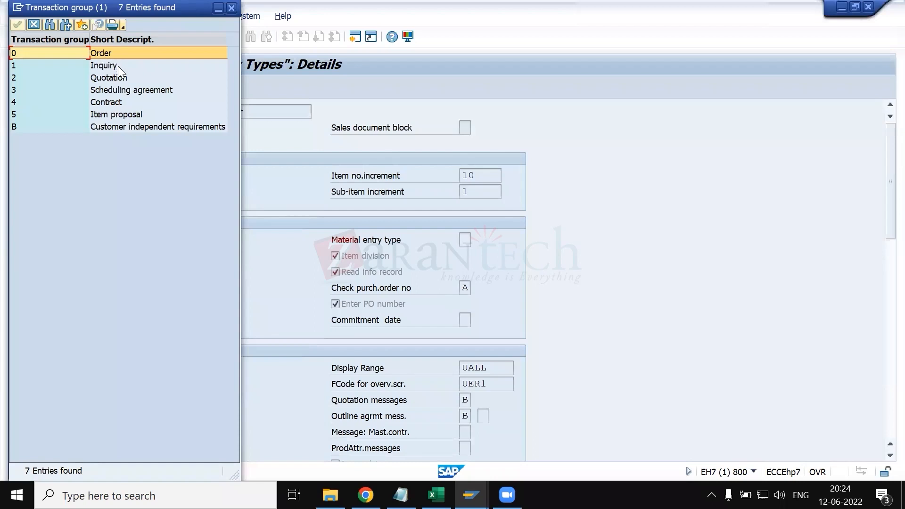
left_click(232, 8)
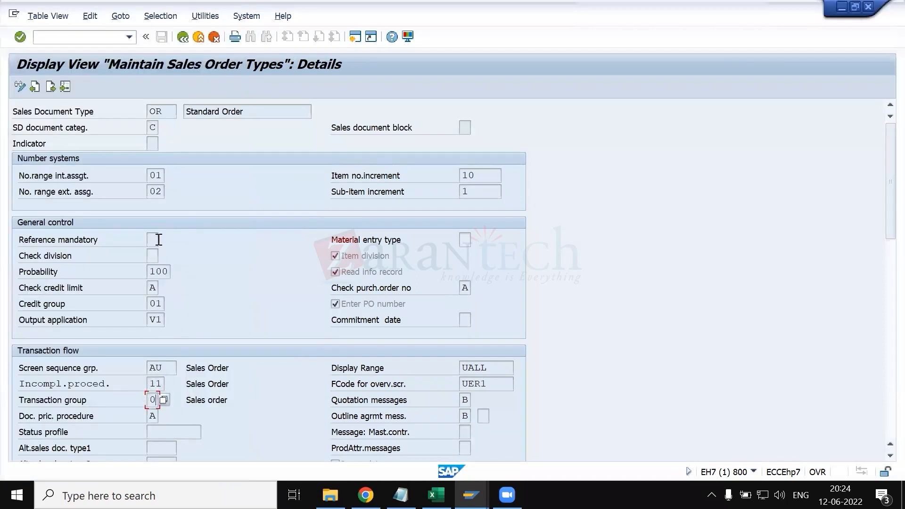
- Review the transaction group values again, examine the Inquiry and Quotation entries, and close the list
left_click(162, 113)
left_click(154, 401)
scroll(206, 404, "down", 2)
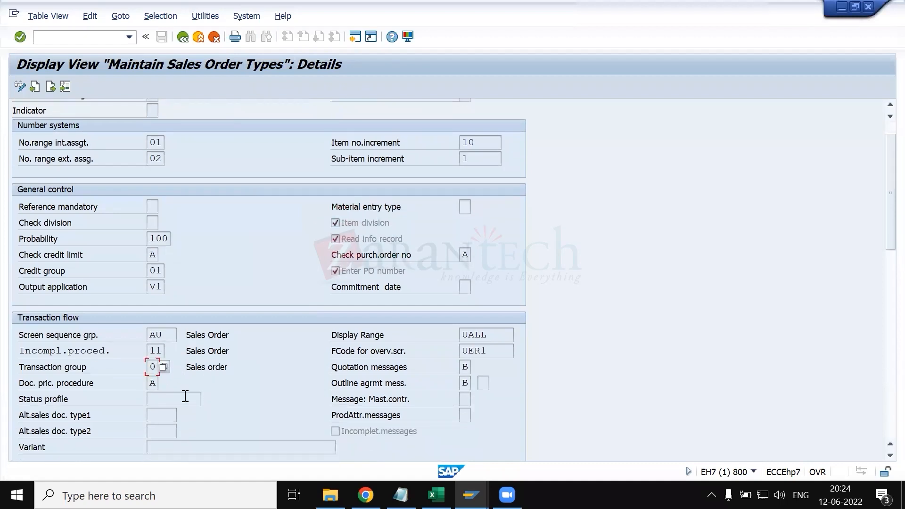
left_click(164, 367)
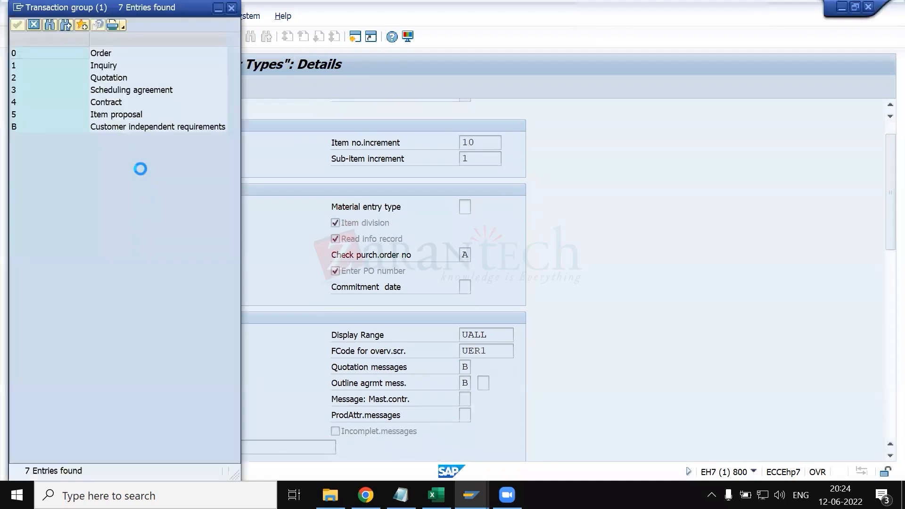
left_click(103, 67)
left_click(109, 80)
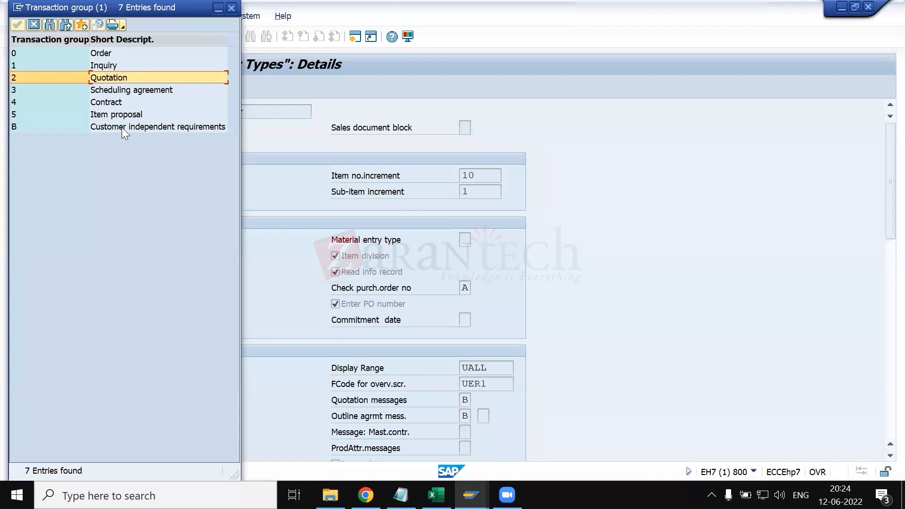
left_click(232, 10)
- Look up the possible function codes for the overview screen, enlarge and reposition the list, and examine entry UER1
scroll(196, 235, "down", 2)
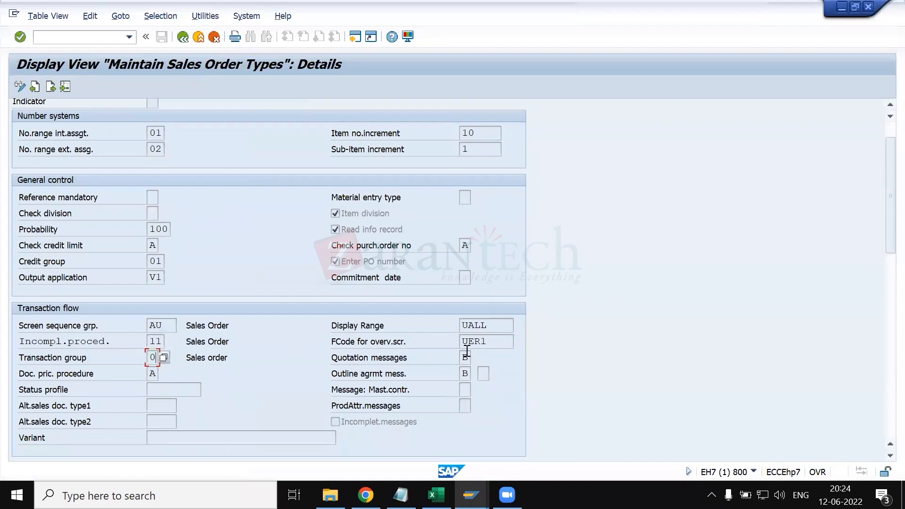
left_click(507, 342)
left_click_drag(489, 341, 457, 342)
left_click(519, 341)
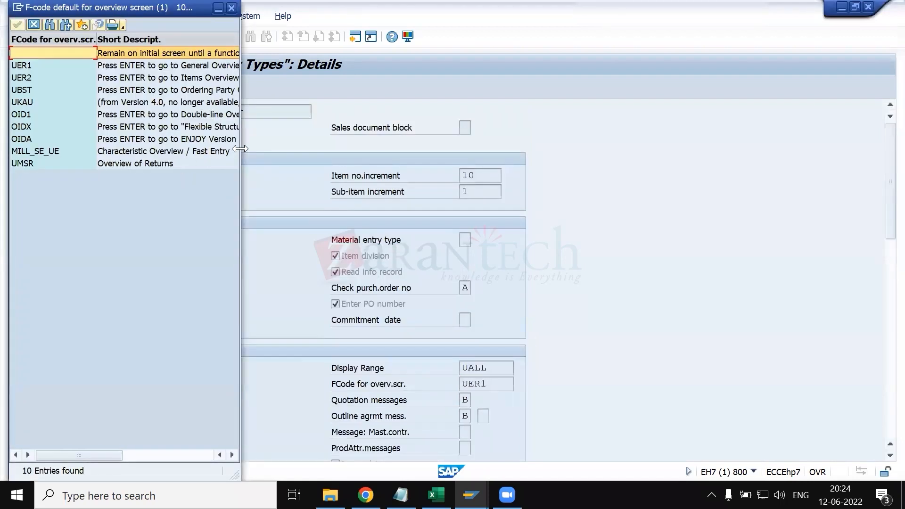
left_click_drag(240, 149, 466, 149)
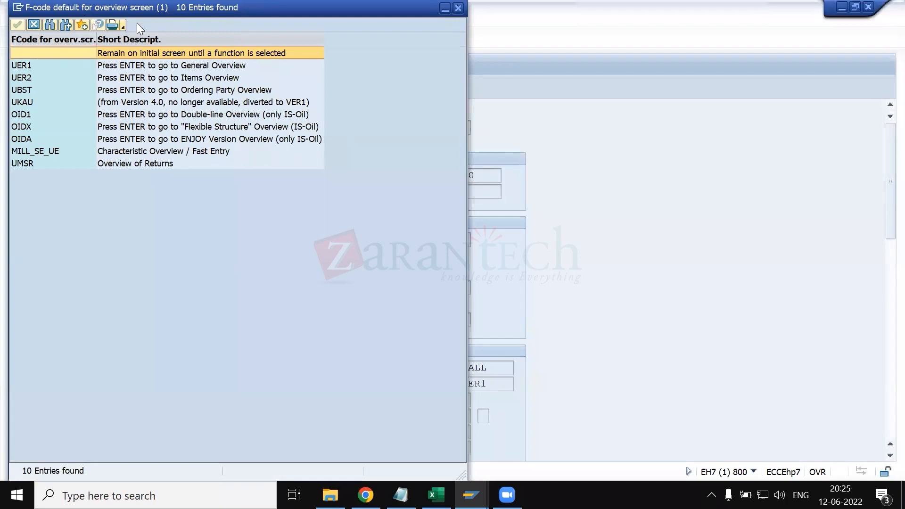
left_click_drag(80, 3, 636, 49)
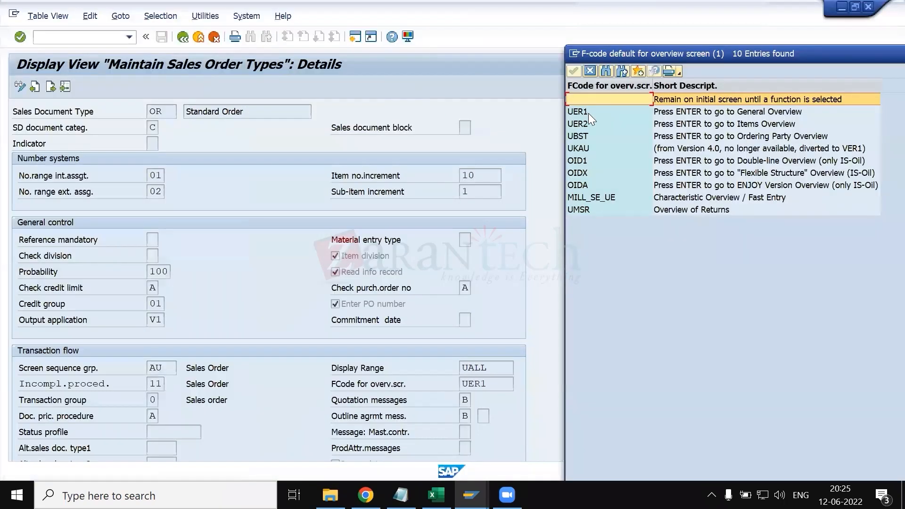
left_click(709, 111)
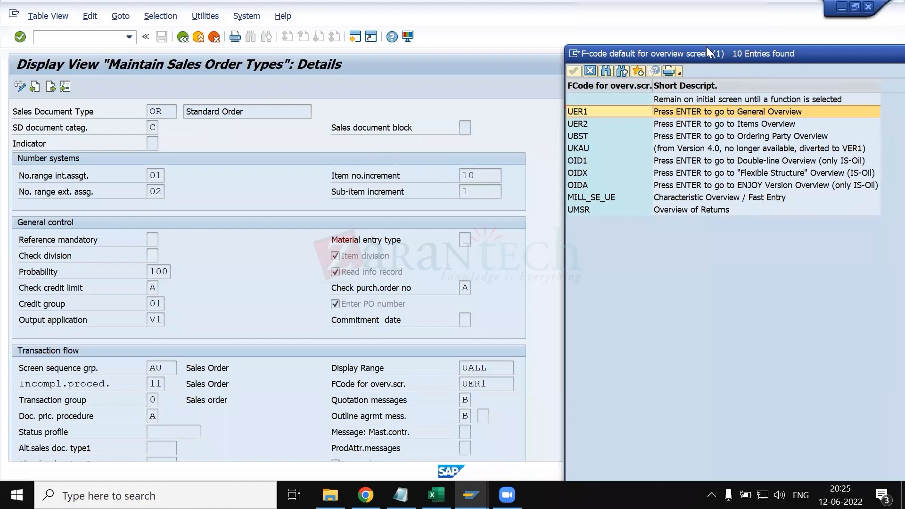
- Close the overview function code list, then look up the possible quotation message settings and examine entry B, Check at item level
left_click_drag(706, 47, 576, 44)
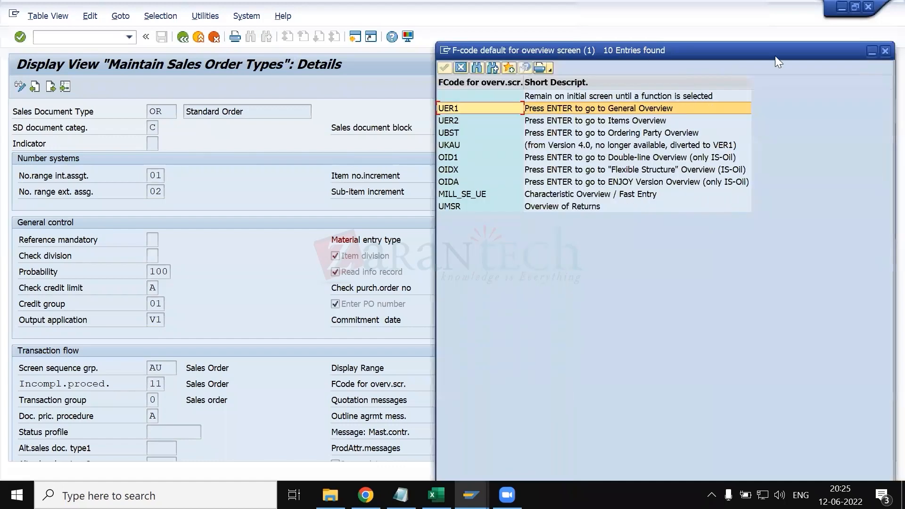
left_click(883, 52)
scroll(450, 262, "down", 3)
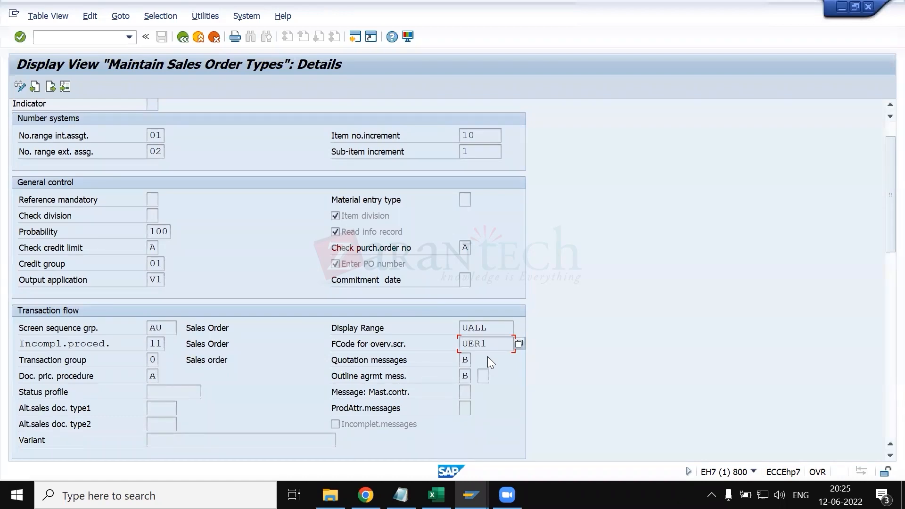
left_click(474, 360)
left_click(477, 360)
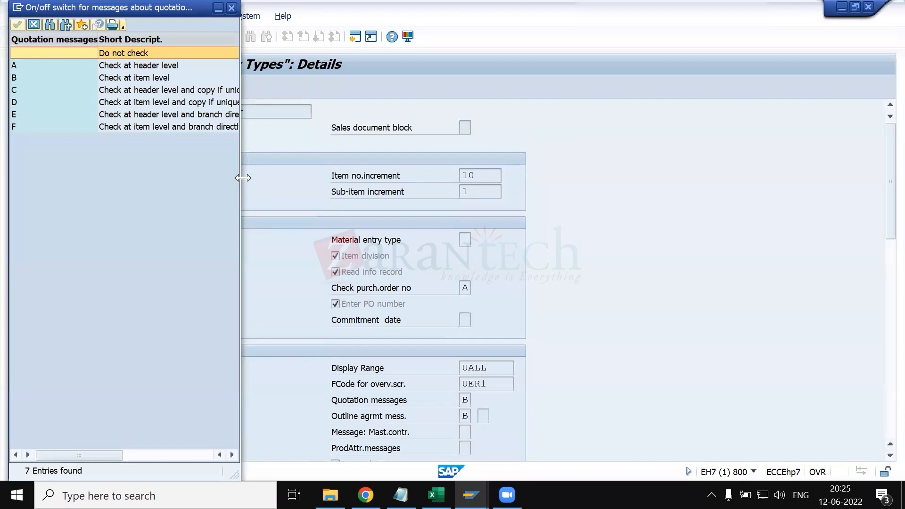
left_click_drag(243, 178, 360, 187)
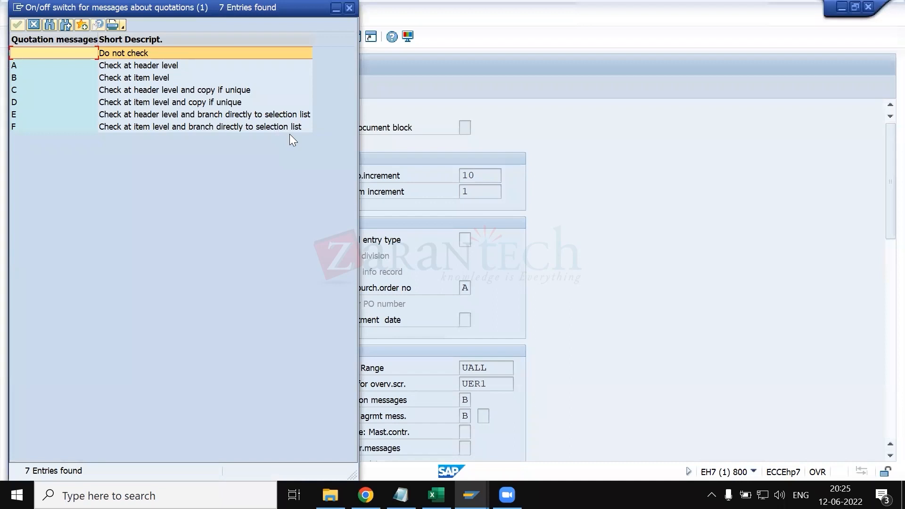
left_click(152, 77)
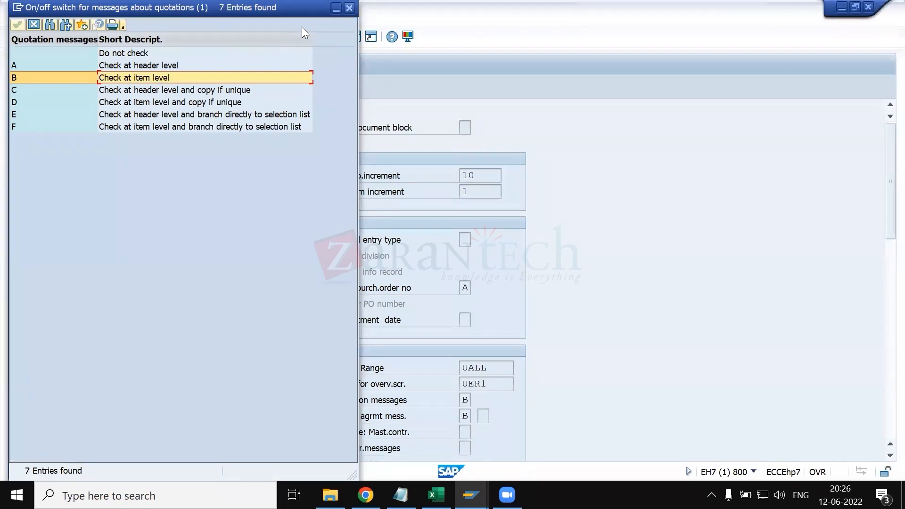
key("Return")
- Look up the possible outline agreement message settings, widen the list, examine entry C, and close it
scroll(444, 293, "down", 1)
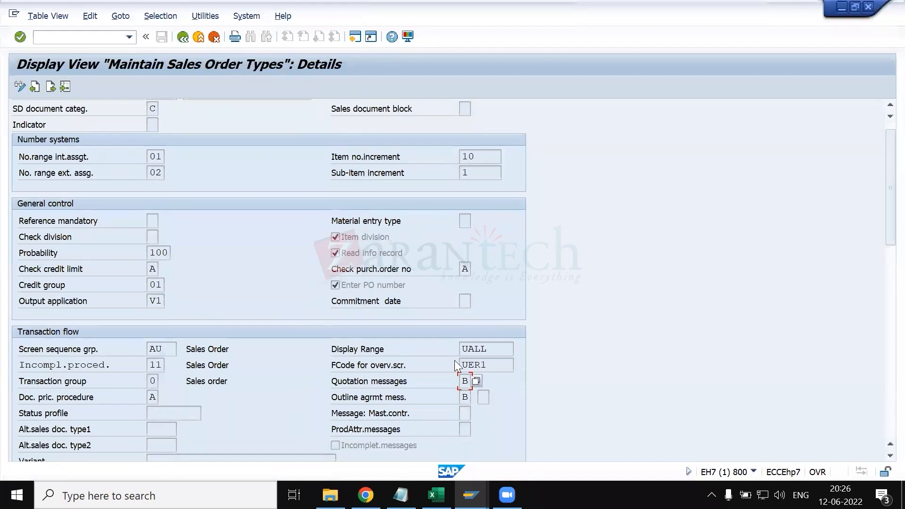
left_click(470, 398)
left_click(476, 397)
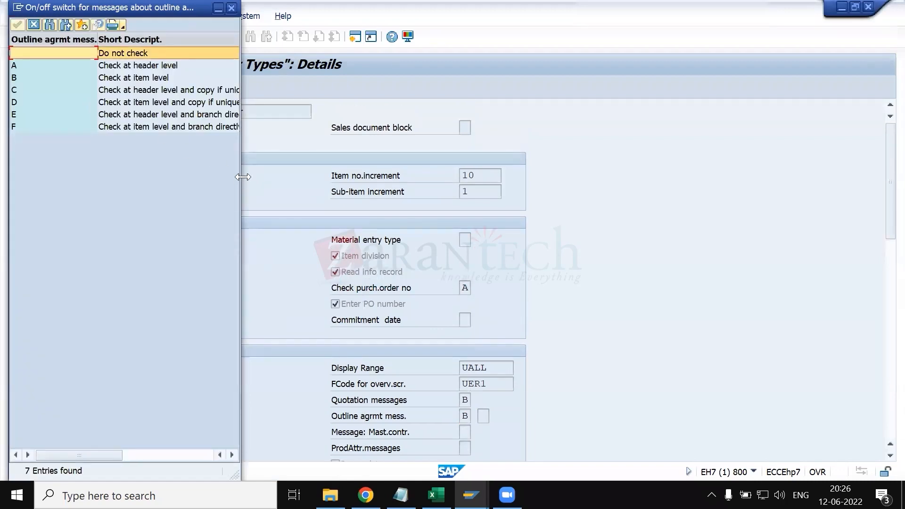
left_click_drag(243, 176, 409, 185)
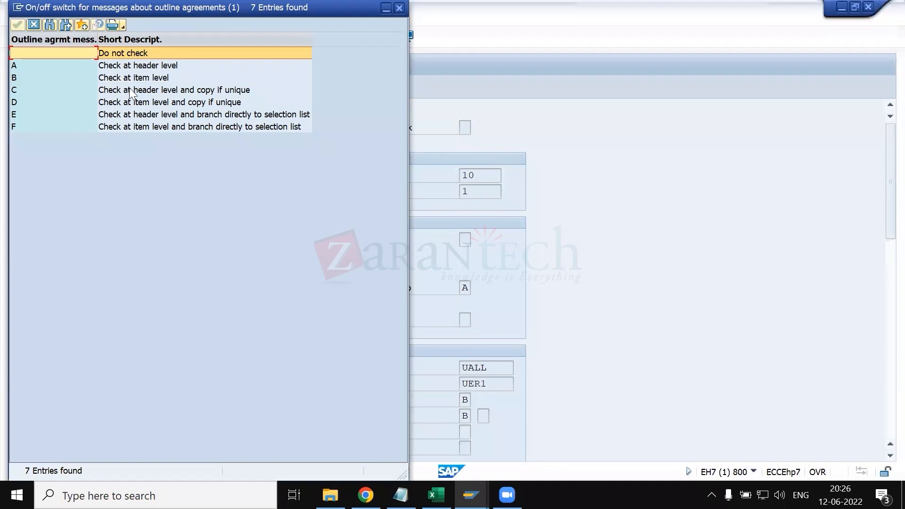
left_click(129, 90)
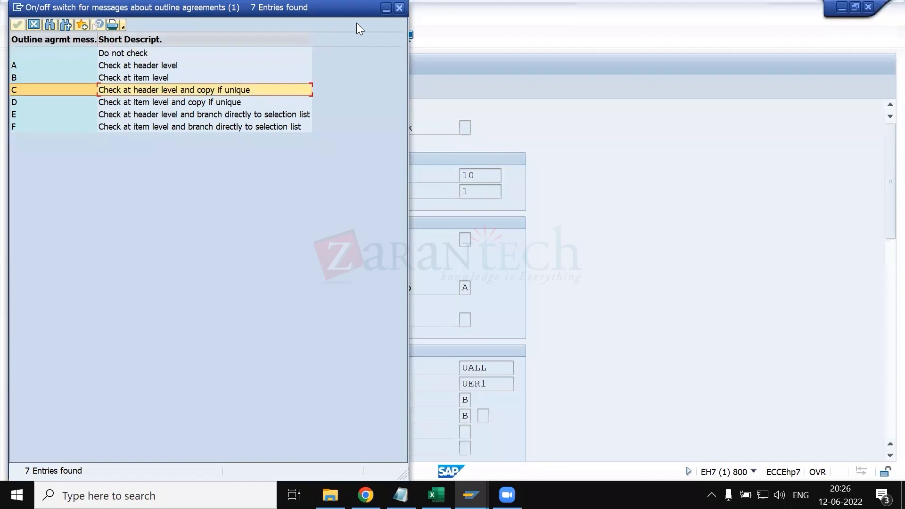
left_click(399, 8)
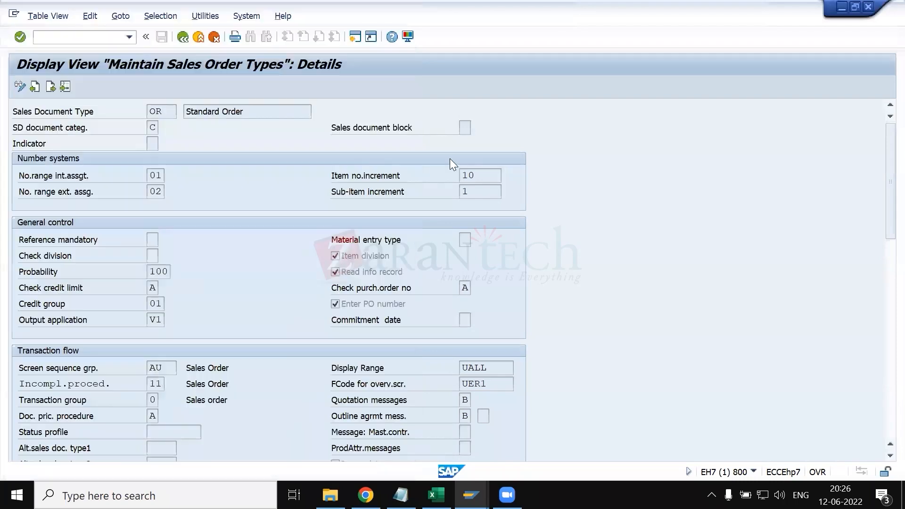
- Review the transaction flow settings of the OR order type and mark the document pricing procedure label
scroll(462, 318, "down", 1)
scroll(461, 318, "down", 1)
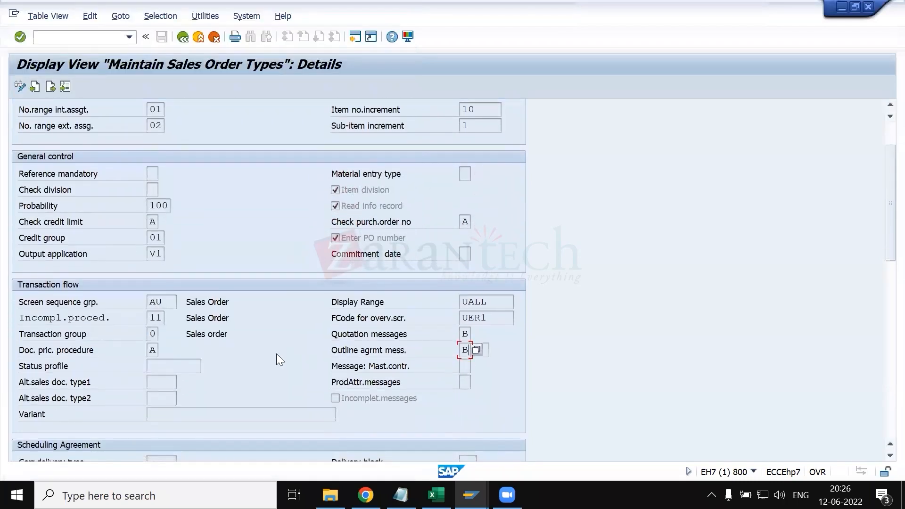
scroll(276, 354, "down", 1)
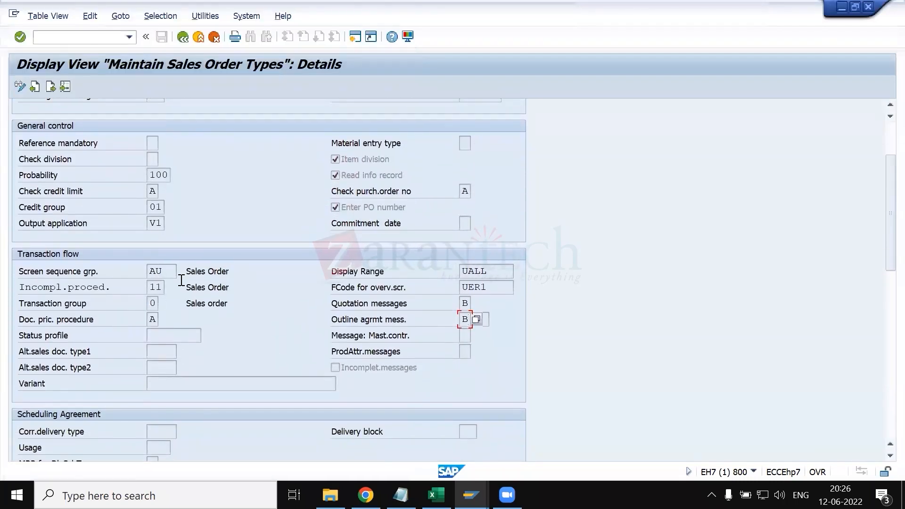
scroll(185, 280, "up", 3)
scroll(143, 184, "down", 3)
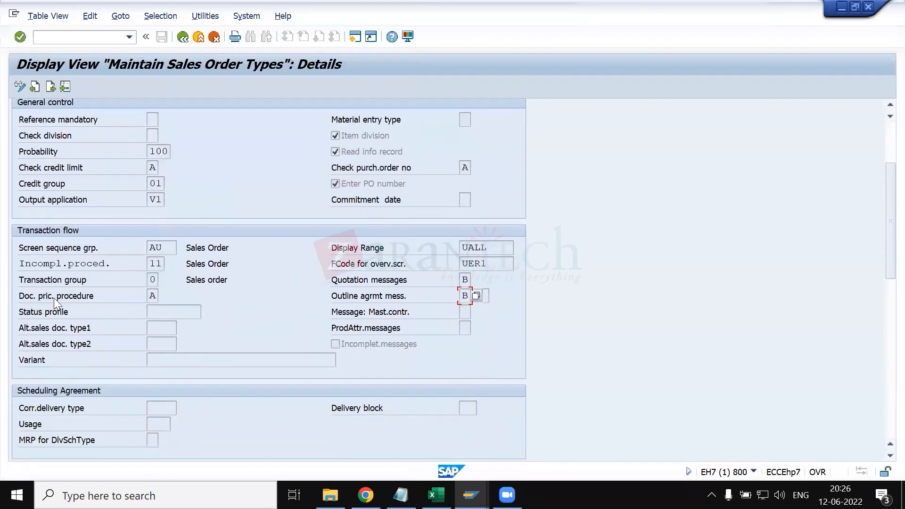
left_click_drag(19, 298, 90, 294)
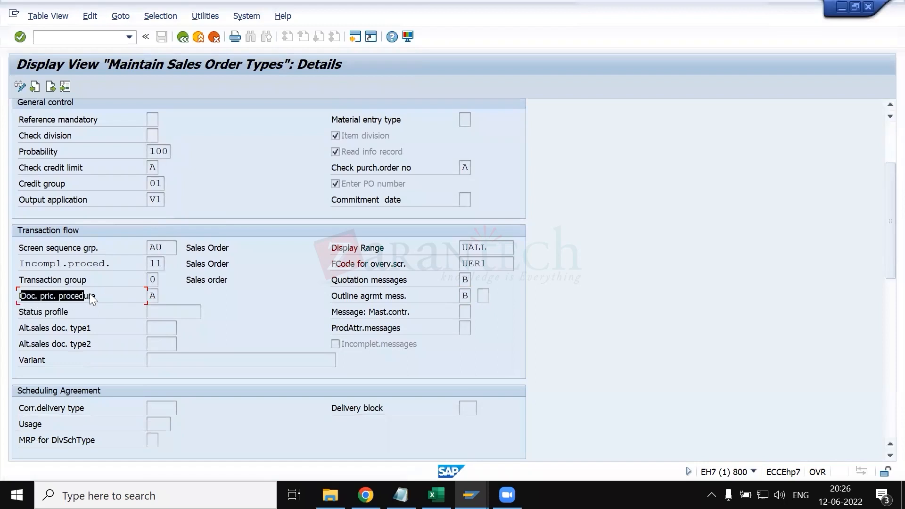
left_click(107, 293)
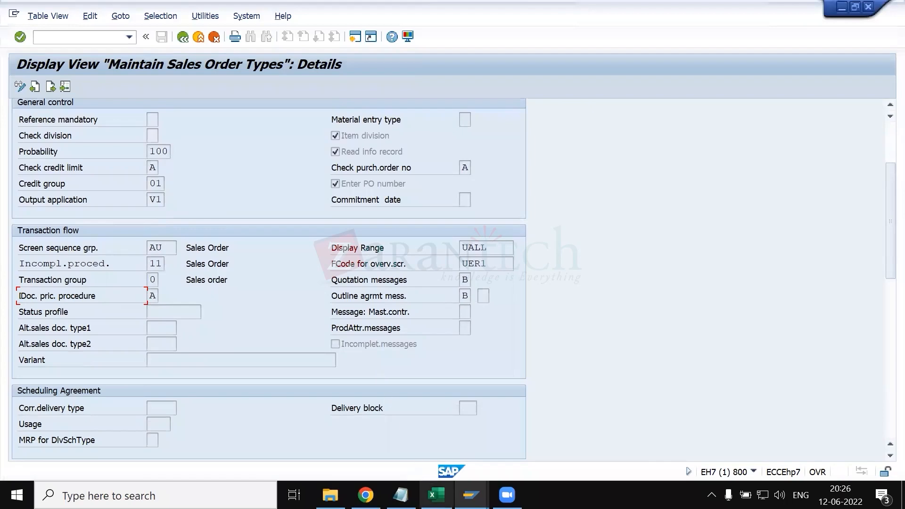
- Switch to the KT.xlsx workbook in Excel and search the pricing_output master and material master sheets for pricing procedure notes
left_click(436, 495)
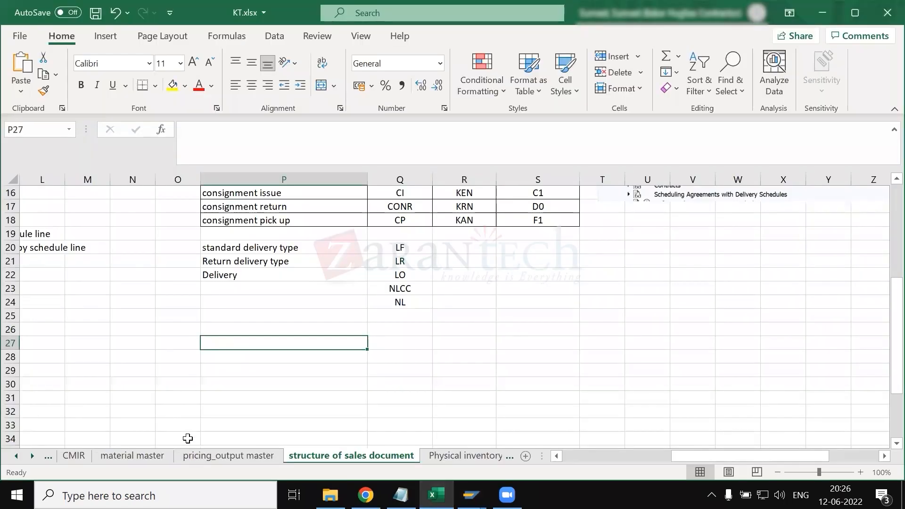
scroll(195, 460, "up", 3)
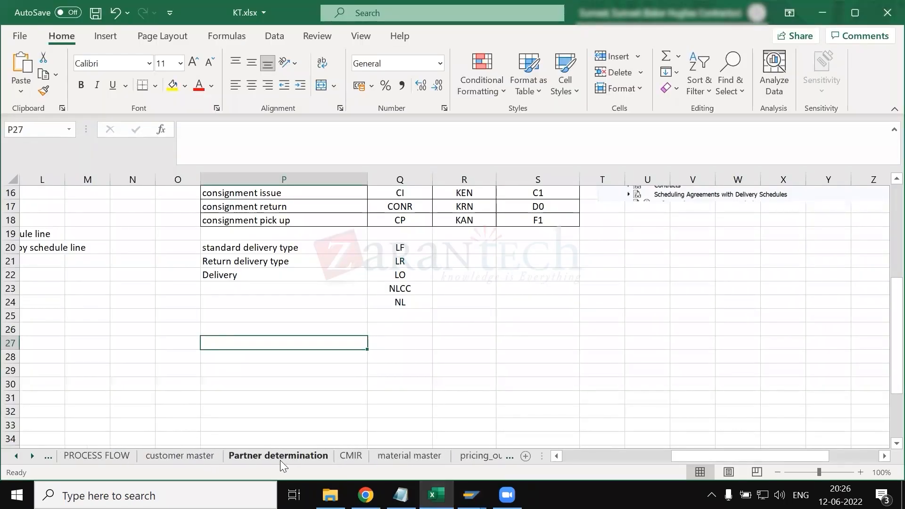
left_click(460, 455)
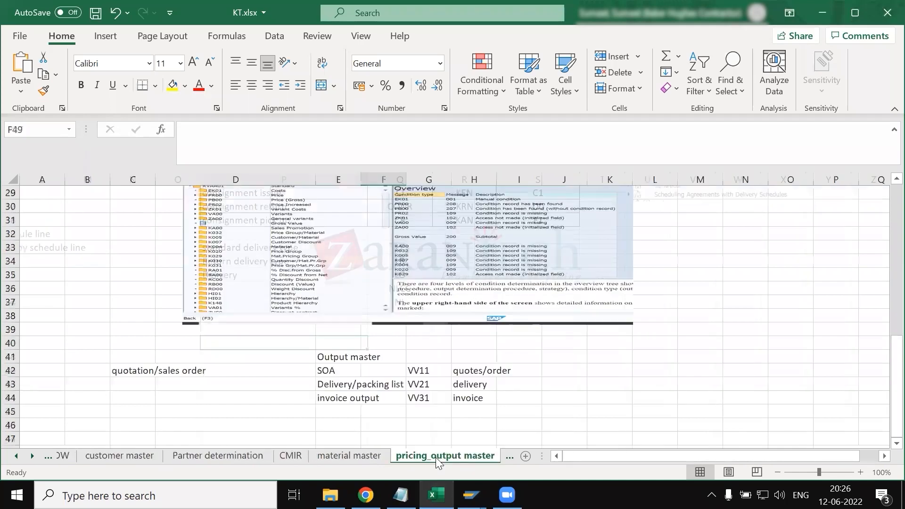
left_click(341, 459)
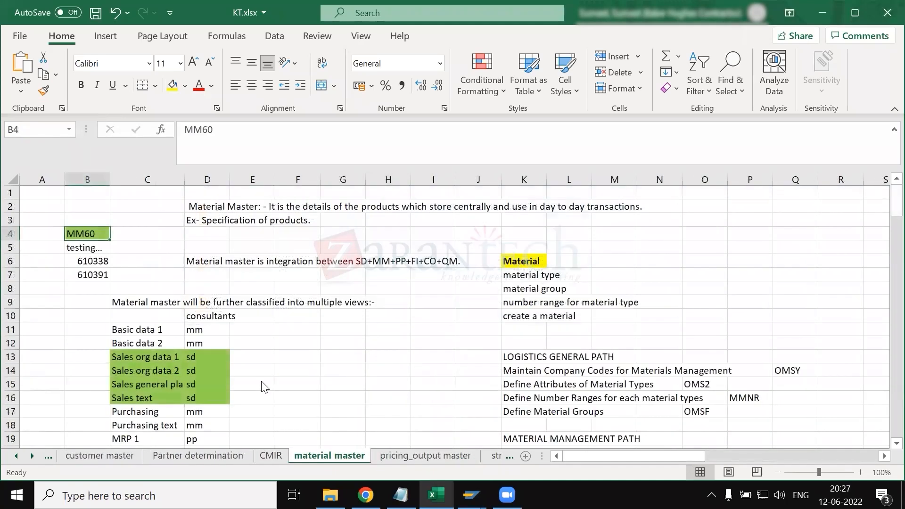
scroll(262, 384, "down", 8)
scroll(263, 386, "down", 15)
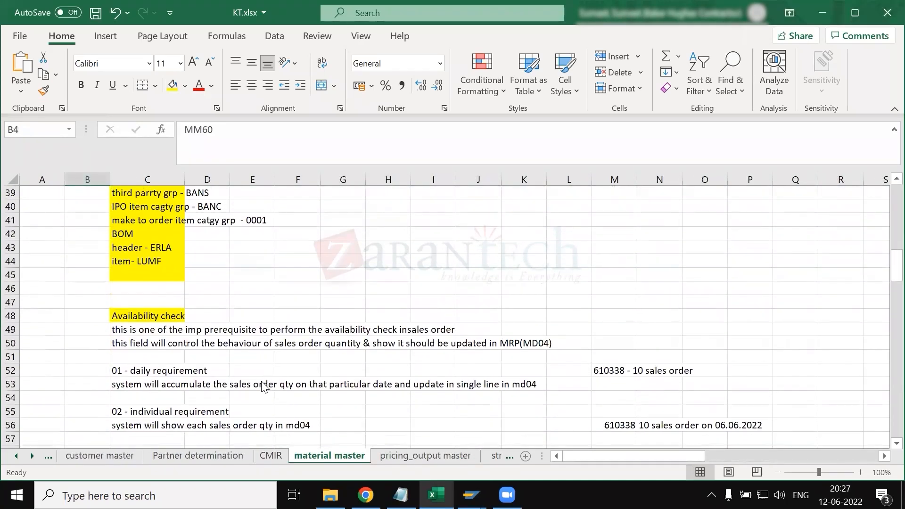
scroll(263, 386, "down", 6)
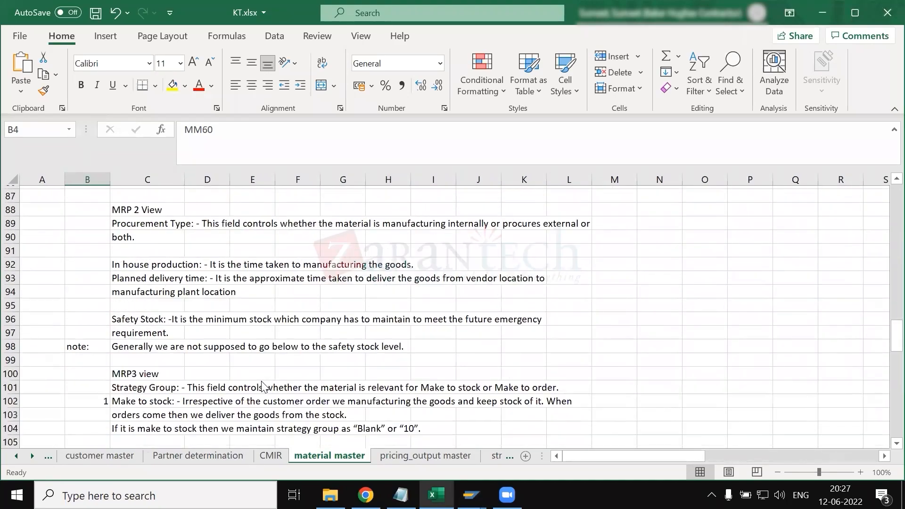
scroll(242, 346, "down", 12)
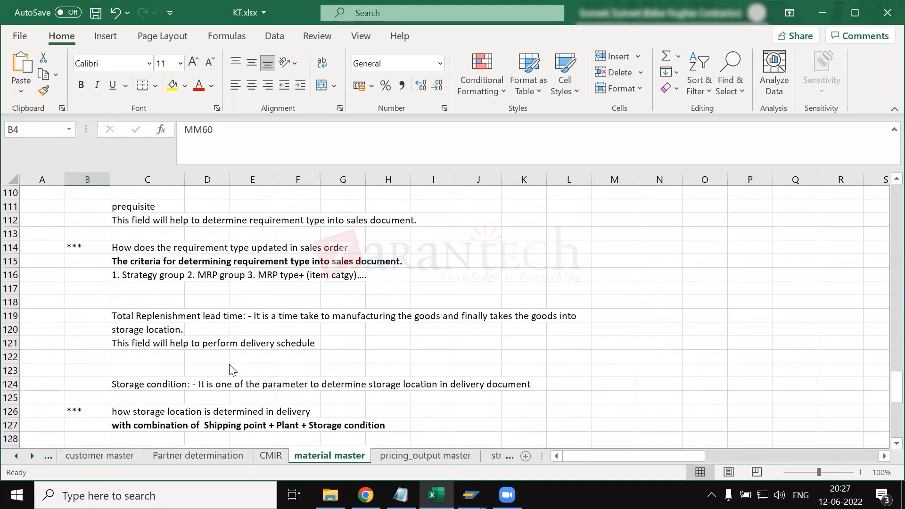
scroll(231, 370, "down", 5)
scroll(231, 369, "up", 6)
scroll(232, 369, "up", 17)
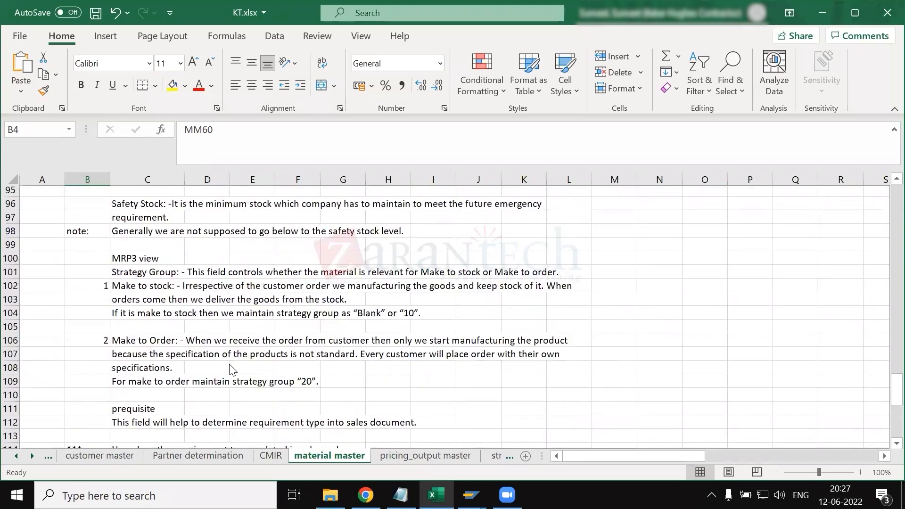
scroll(231, 370, "up", 9)
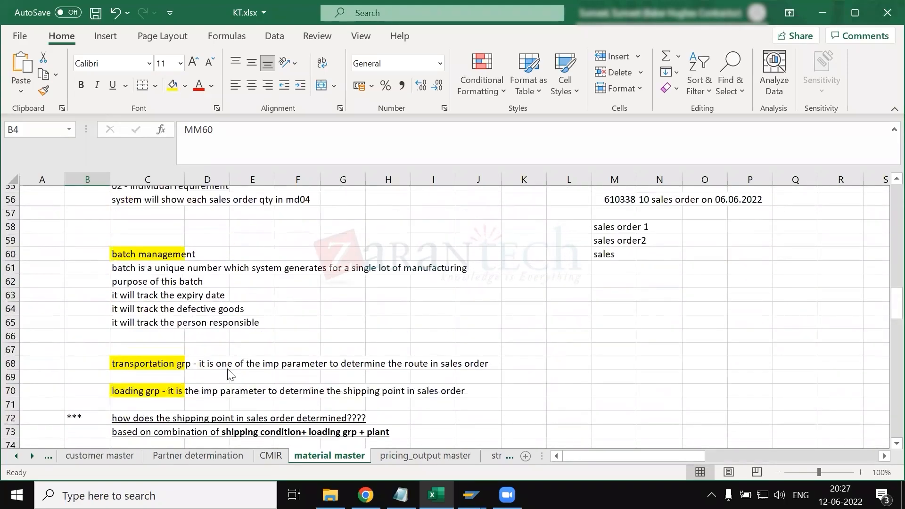
scroll(267, 378, "up", 13)
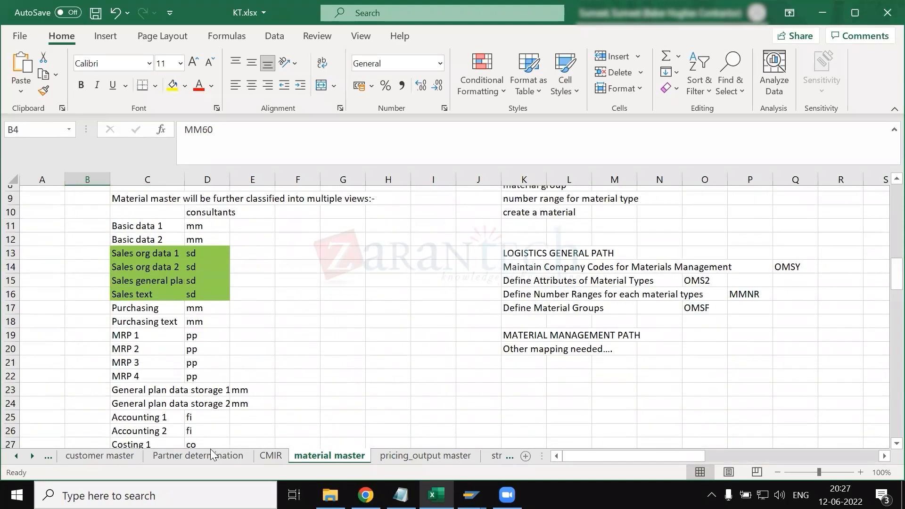
scroll(202, 454, "up", 1)
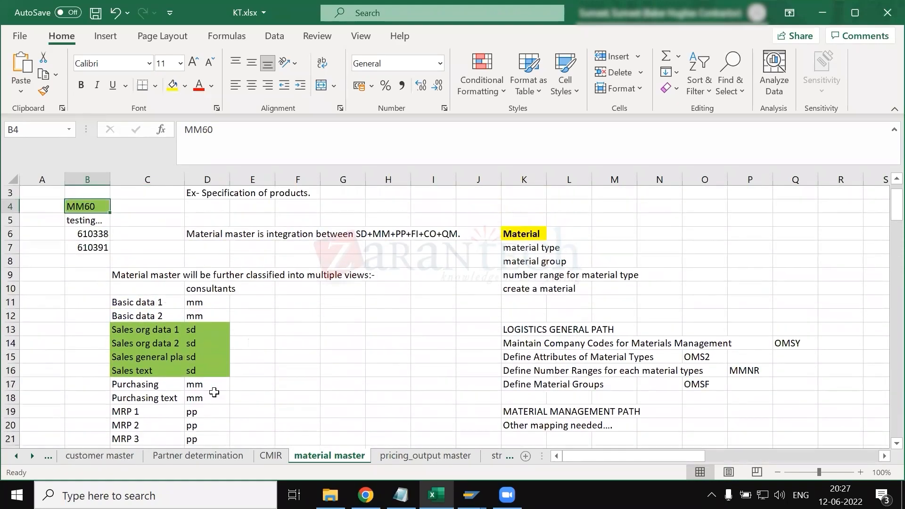
- Open the customer master sheet and find the note on how a pricing procedure is determined in a sales order
key("ctrl+Page_Up")
key("ctrl+Page_Up")
scroll(214, 393, "left", 6)
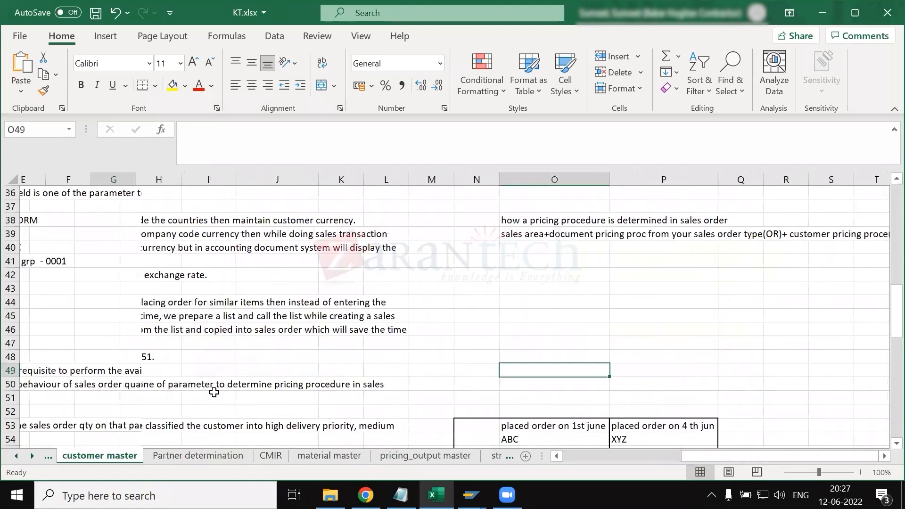
scroll(214, 393, "left", 2)
scroll(330, 389, "down", 20)
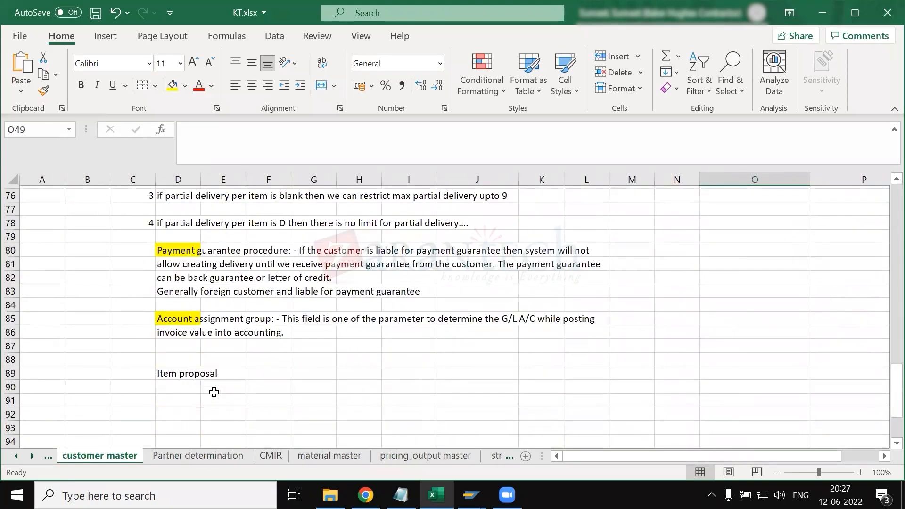
scroll(357, 406, "up", 20)
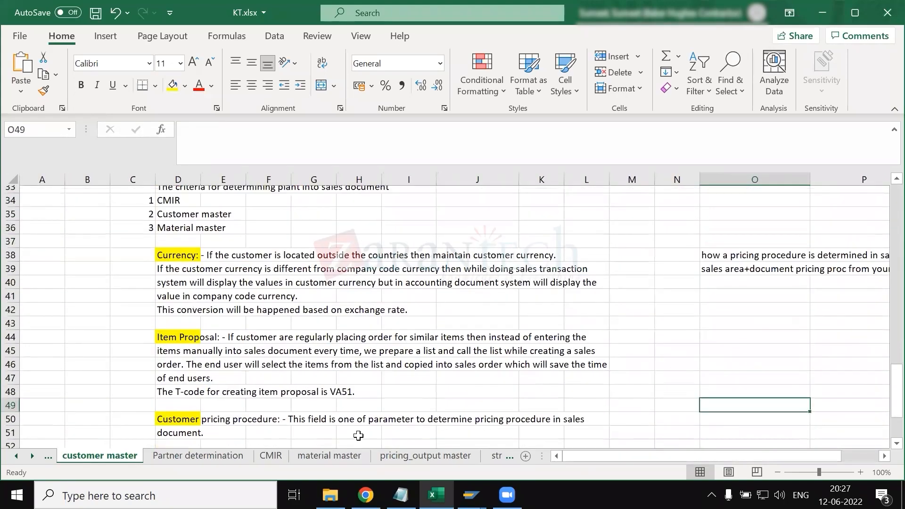
scroll(358, 436, "right", 5)
scroll(377, 419, "down", 1)
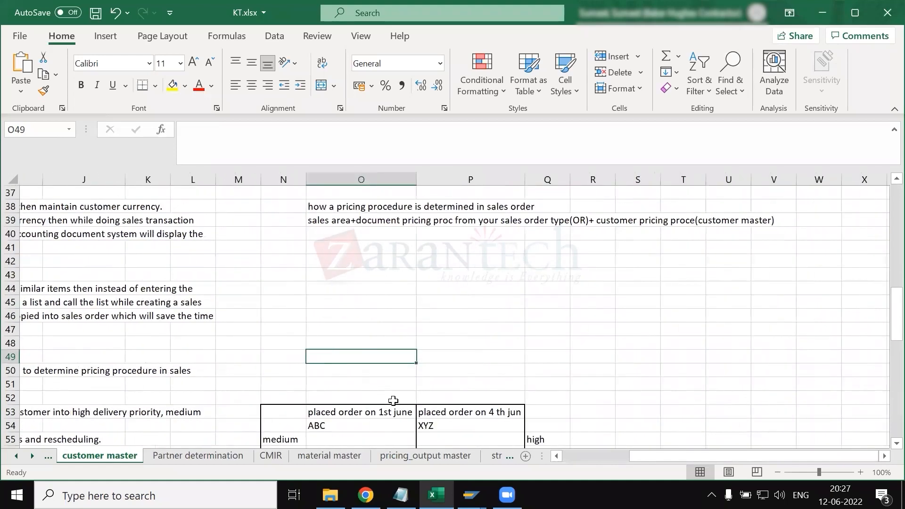
scroll(394, 401, "up", 1)
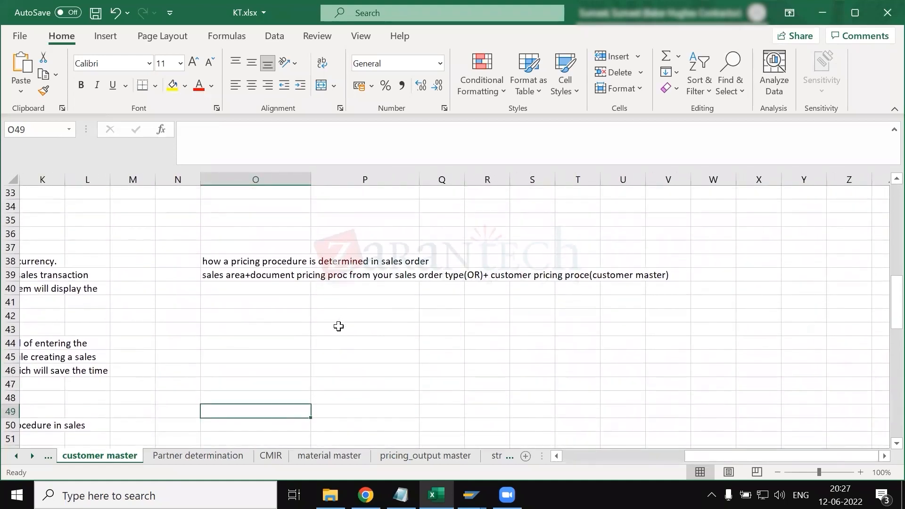
- Fill cell O38, containing "how a pricing procedure is determined in sales order", with yellow
left_click(292, 277)
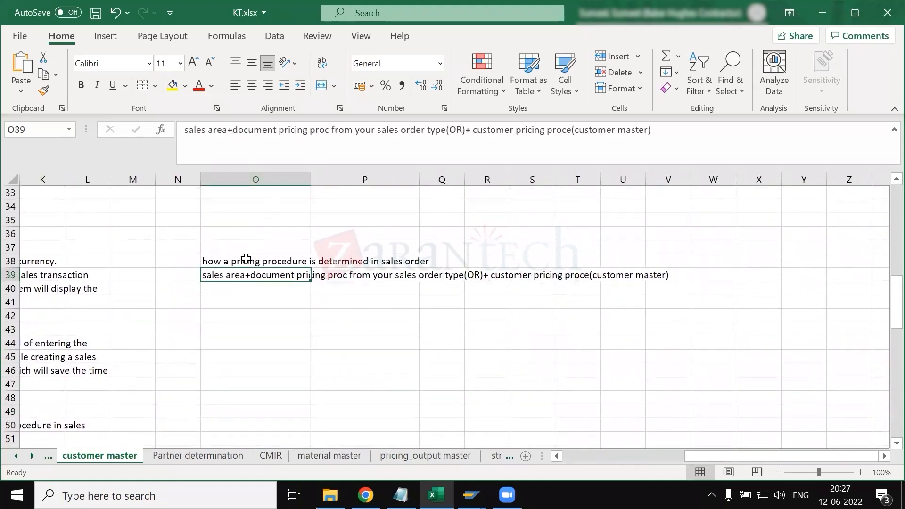
left_click(245, 257)
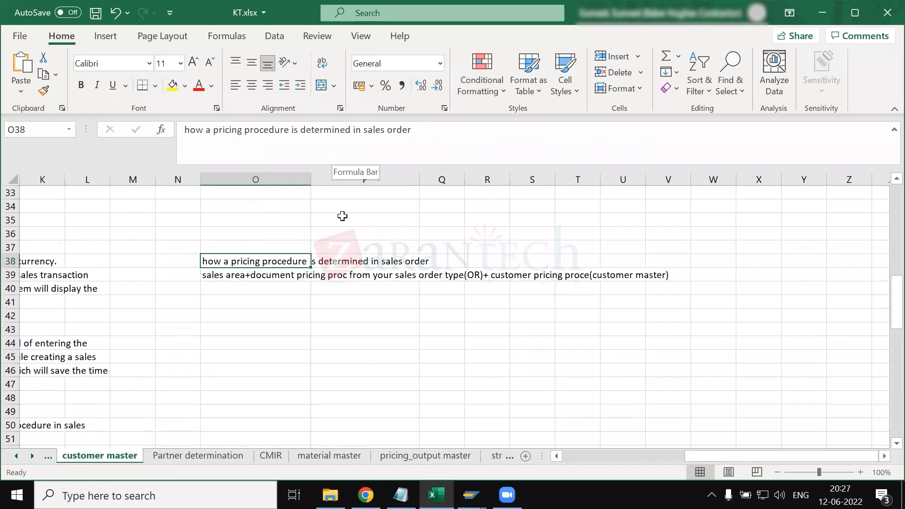
left_click(257, 295)
left_click(236, 262)
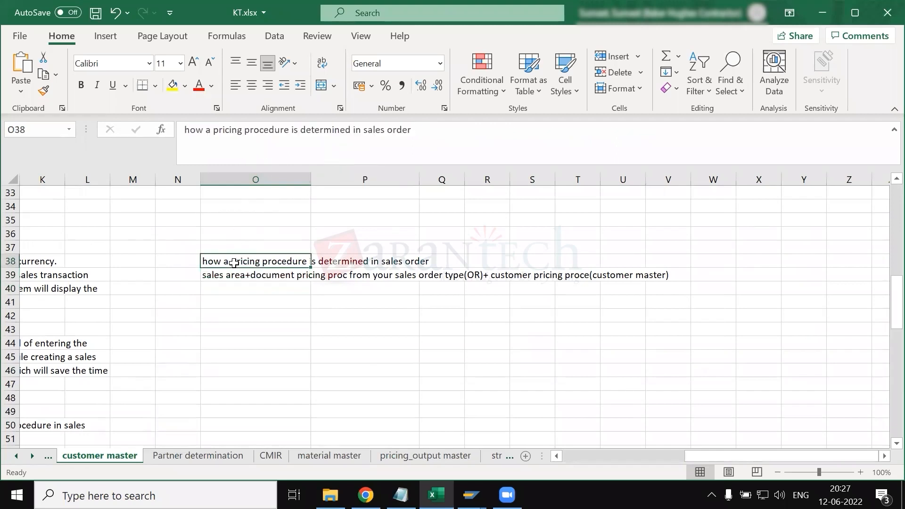
left_click(174, 88)
- Mark "document pricing proc from your sales order type(OR)" in the pricing procedure determination rule in cell O39
left_click(247, 276)
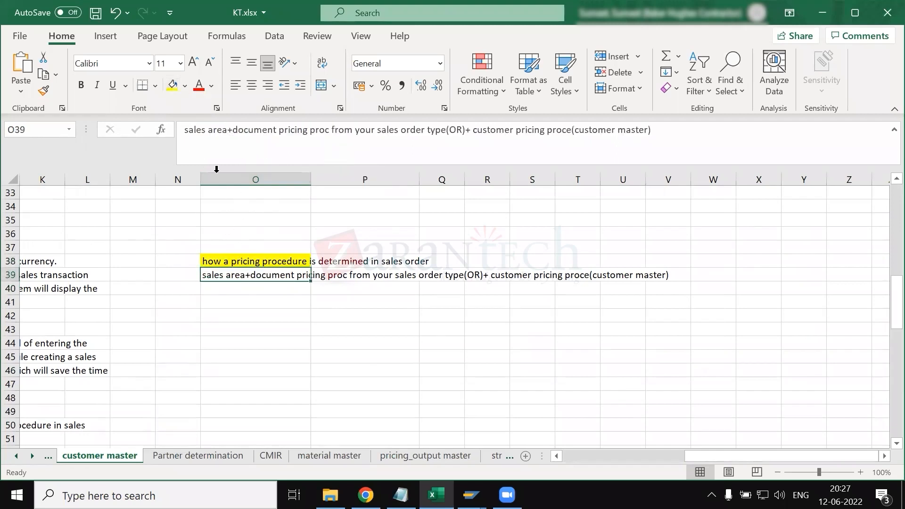
left_click_drag(184, 131, 465, 133)
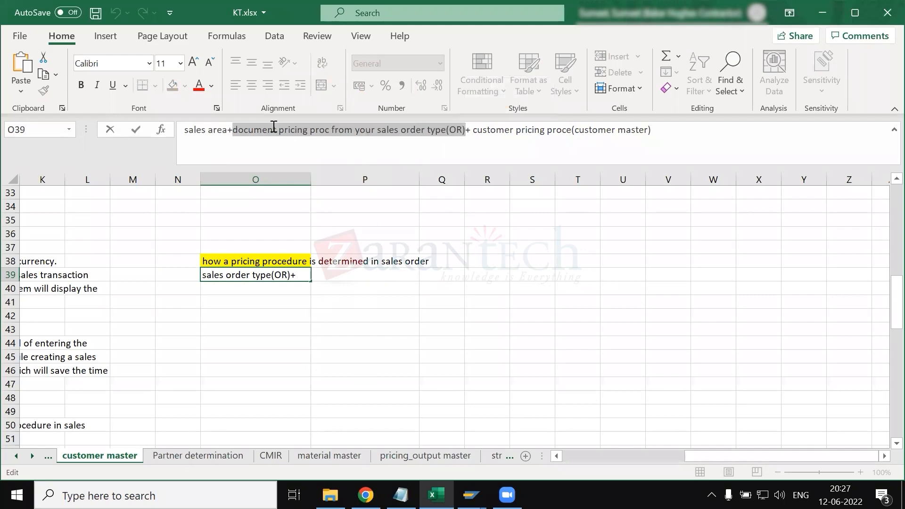
- Switch to the SAP details view of order type OR and display the possible values for its document pricing procedure
left_click(471, 496)
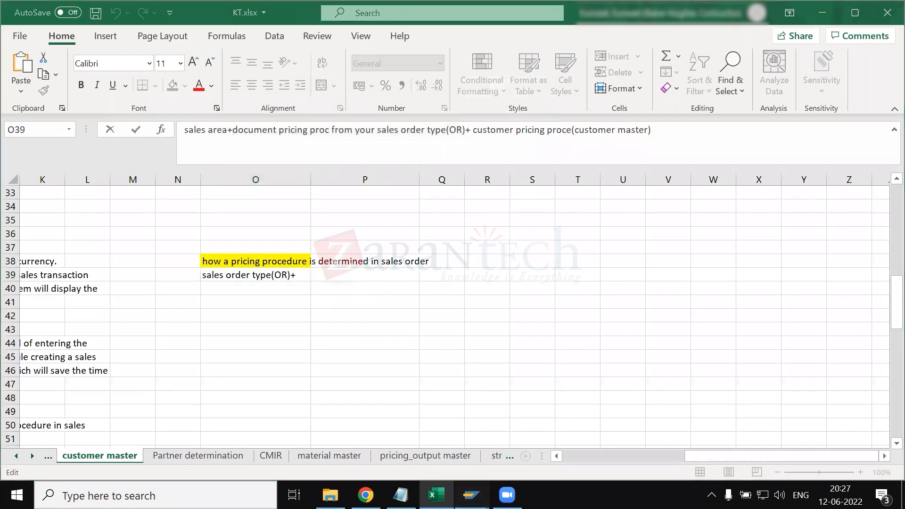
left_click(372, 430)
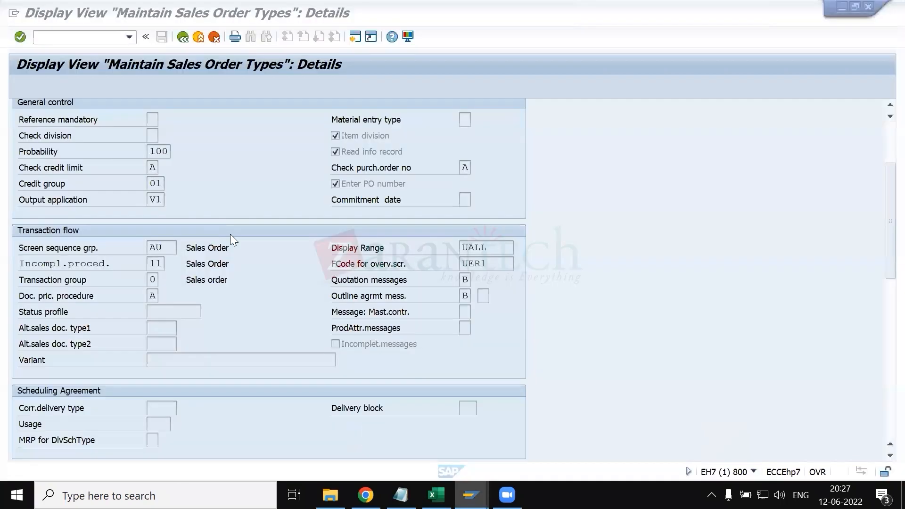
left_click(154, 295)
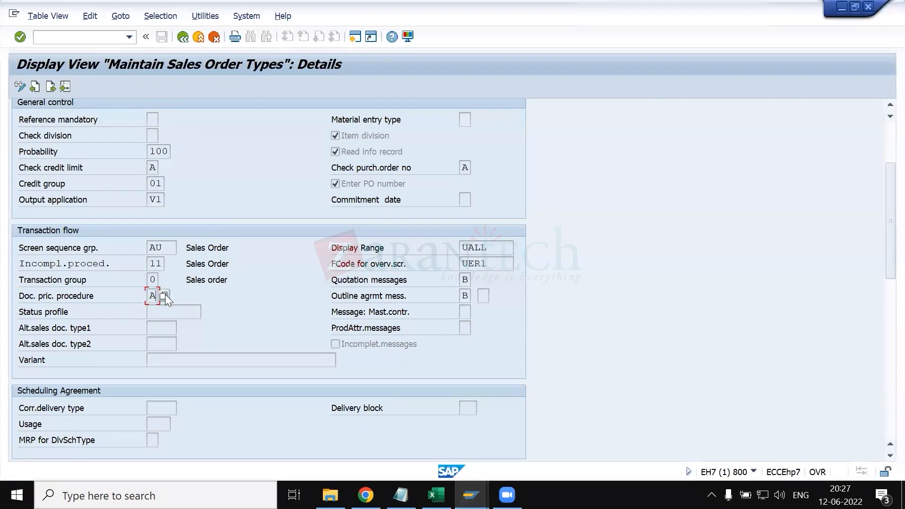
left_click(164, 296)
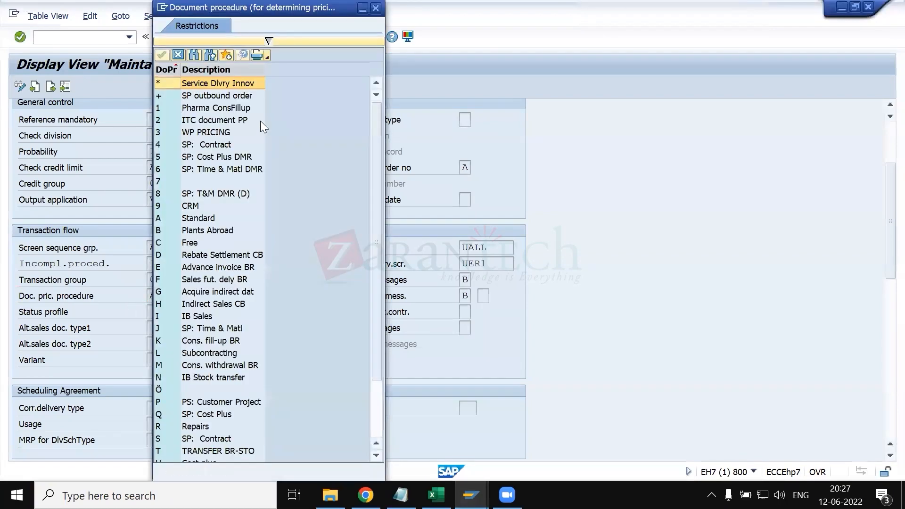
- Compare the Standard, ITC document PP, Plants Abroad and Free document pricing procedures, and close the value list
left_click(338, 229)
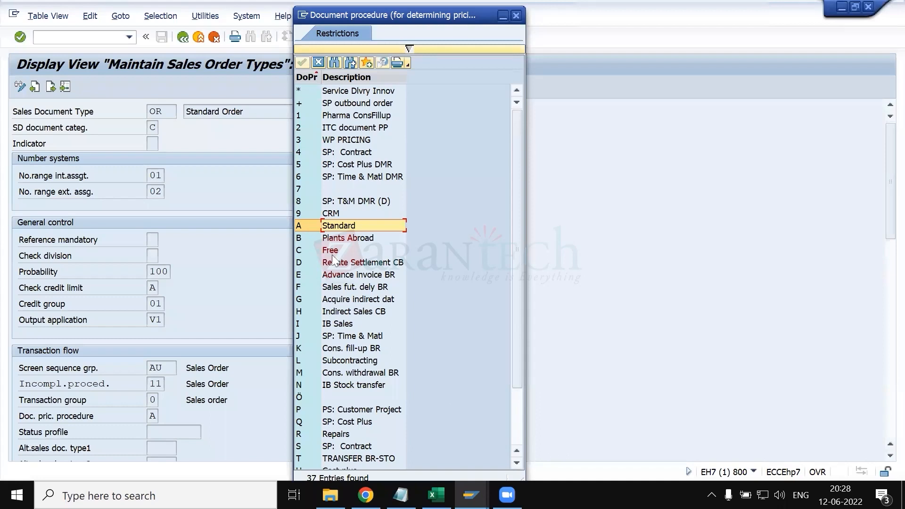
left_click(331, 95)
left_click(334, 103)
left_click(341, 126)
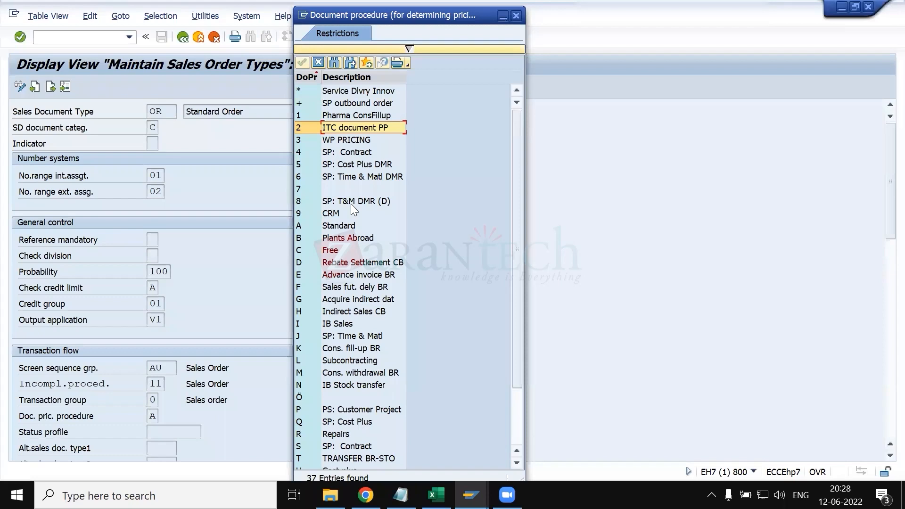
left_click_drag(346, 226, 343, 244)
left_click(342, 249)
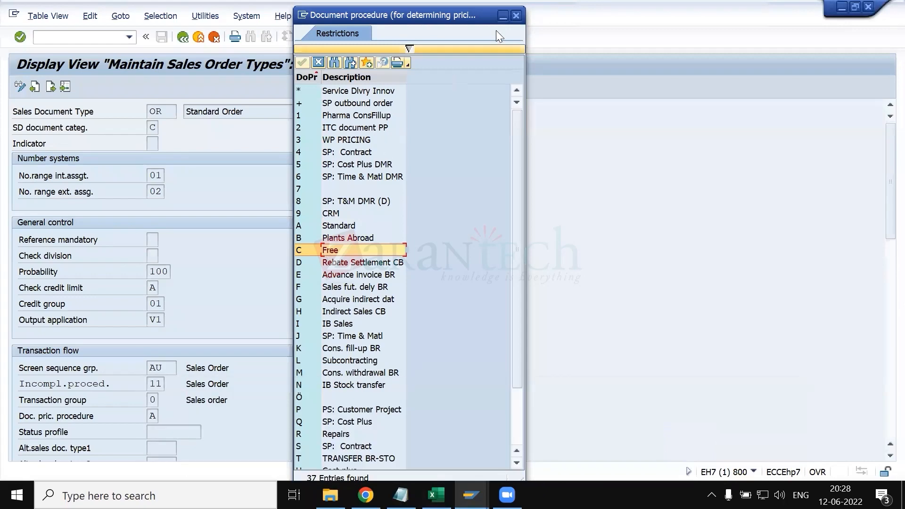
left_click_drag(510, 22, 493, 78)
left_click(499, 70)
- Browse the available status profiles for the OR order type's status profile field and close the list without choosing one
scroll(354, 264, "down", 3)
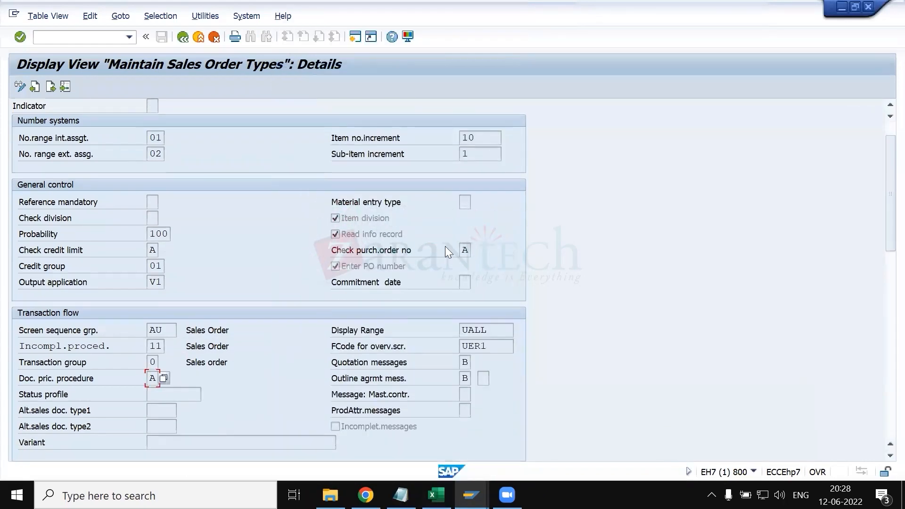
left_click(189, 377)
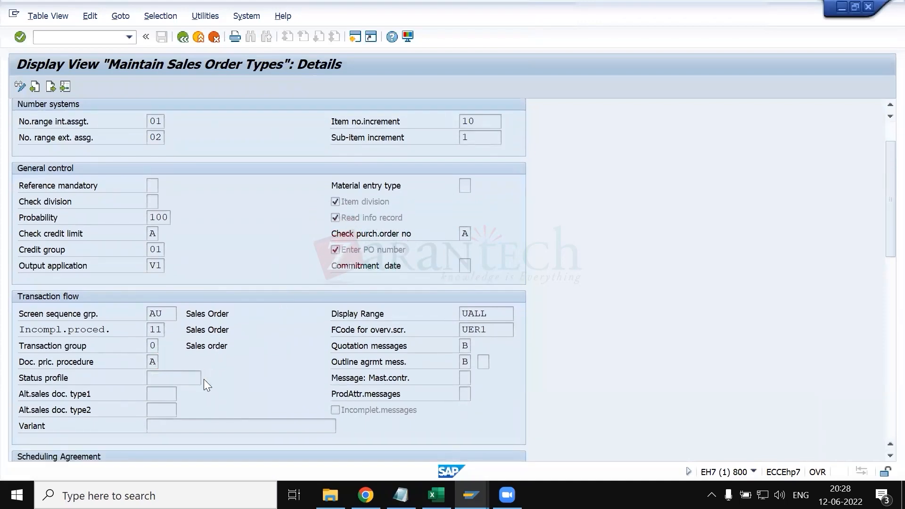
left_click(206, 378)
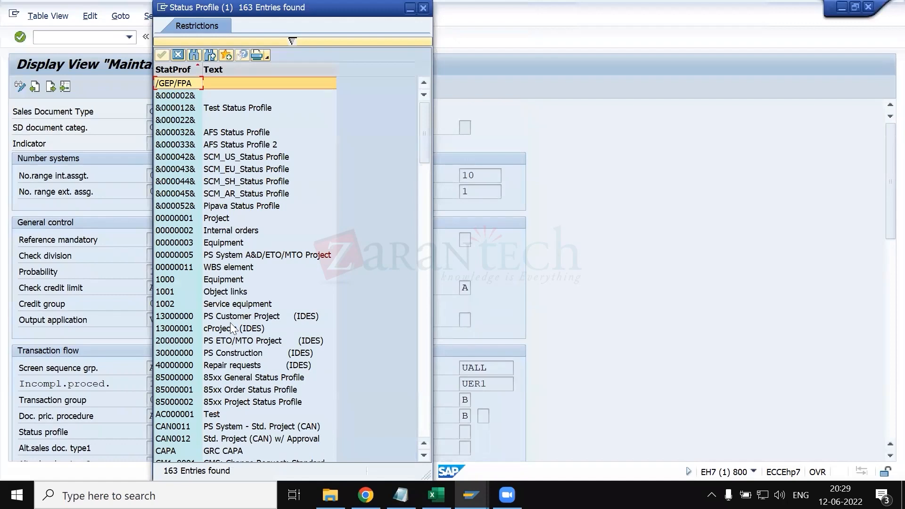
scroll(232, 328, "down", 20)
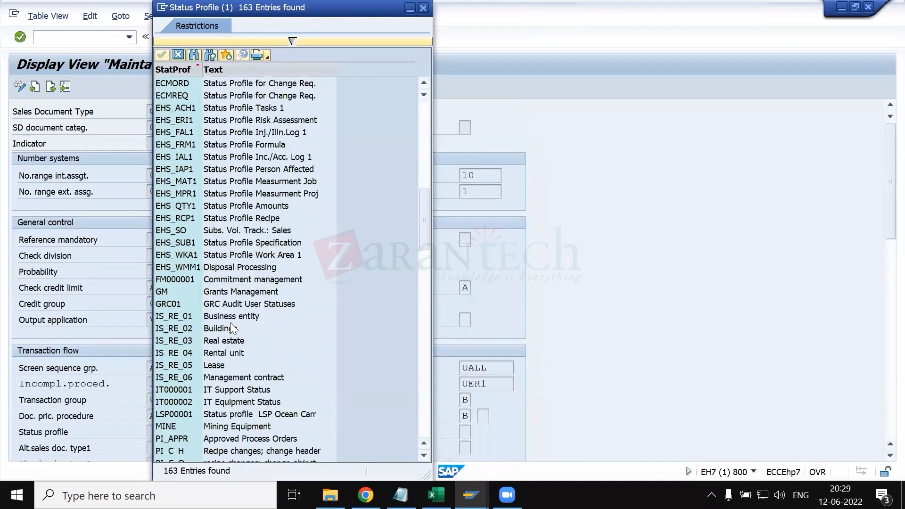
scroll(232, 329, "down", 20)
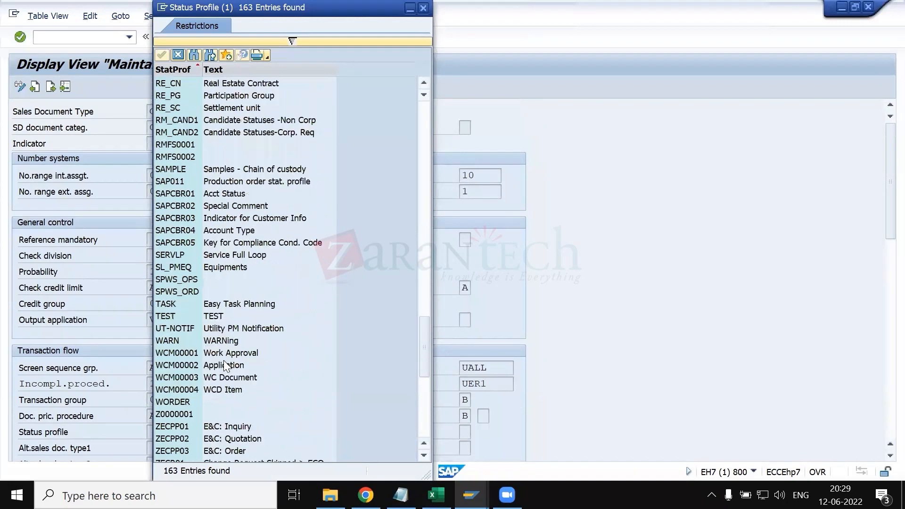
scroll(224, 362, "up", 15)
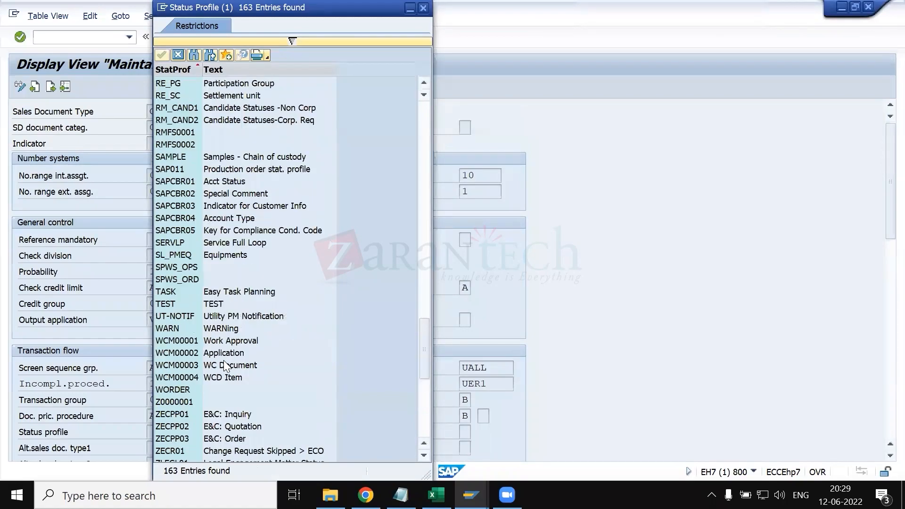
scroll(224, 366, "up", 20)
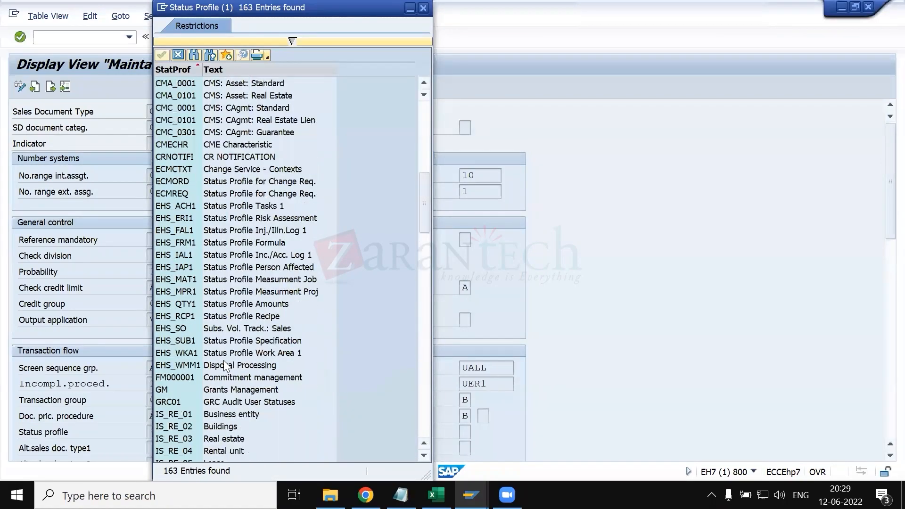
scroll(225, 366, "up", 6)
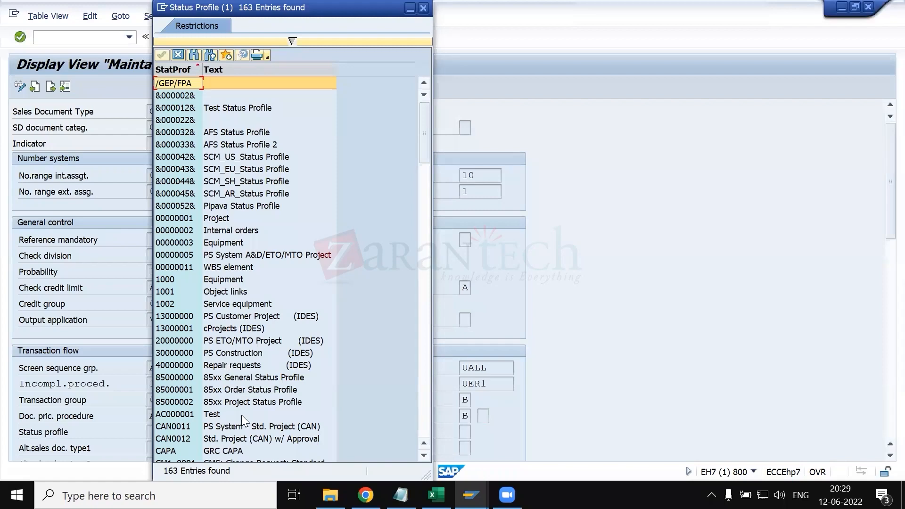
scroll(266, 268, "down", 15)
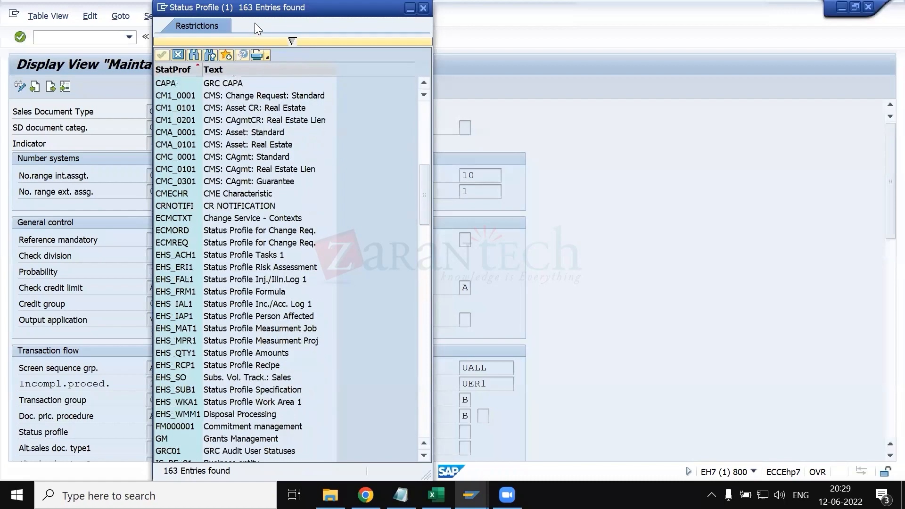
left_click(423, 8)
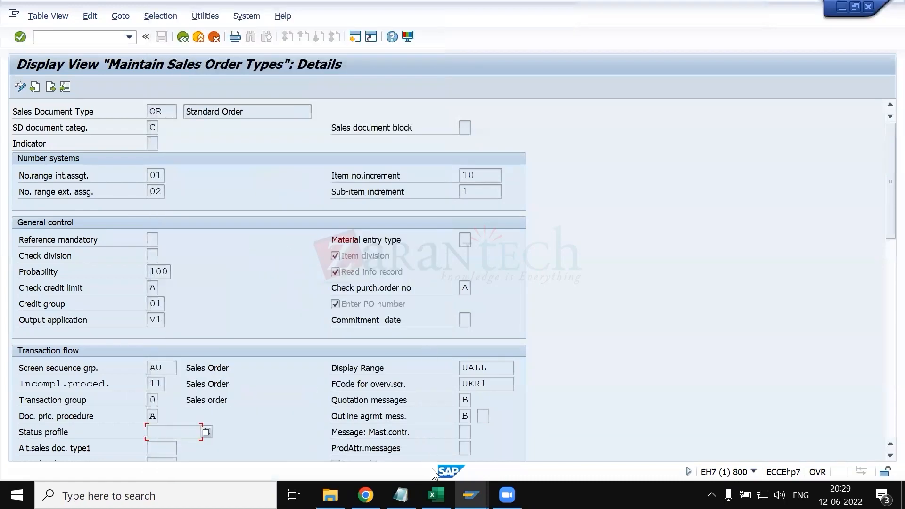
- In the Display IMG session, start the Define status profiles activity of Define And Assign Status Profile under Sales Documents
left_click(472, 495)
left_click(508, 440)
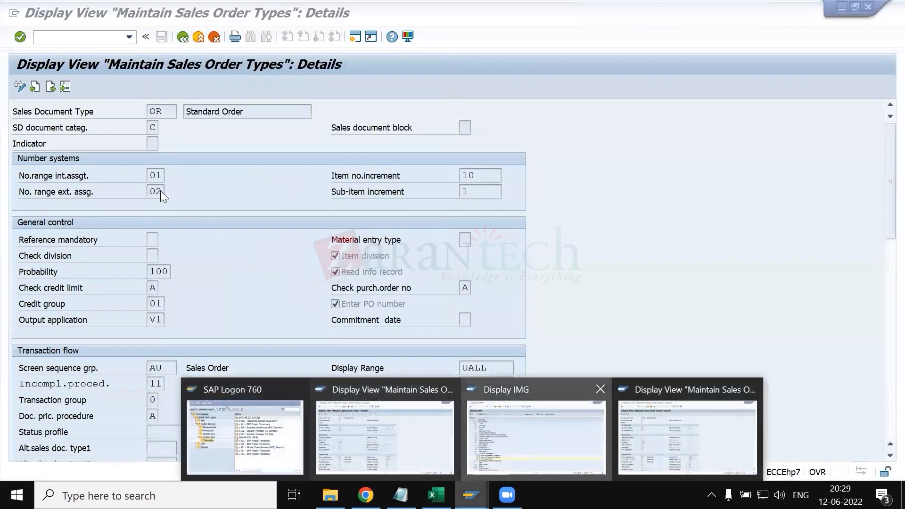
scroll(136, 170, "up", 3)
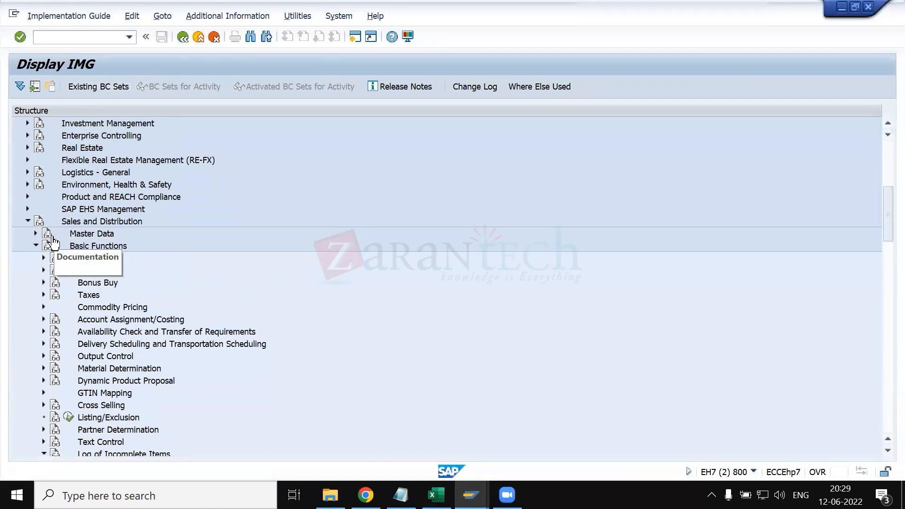
scroll(62, 283, "down", 2)
scroll(62, 285, "down", 6)
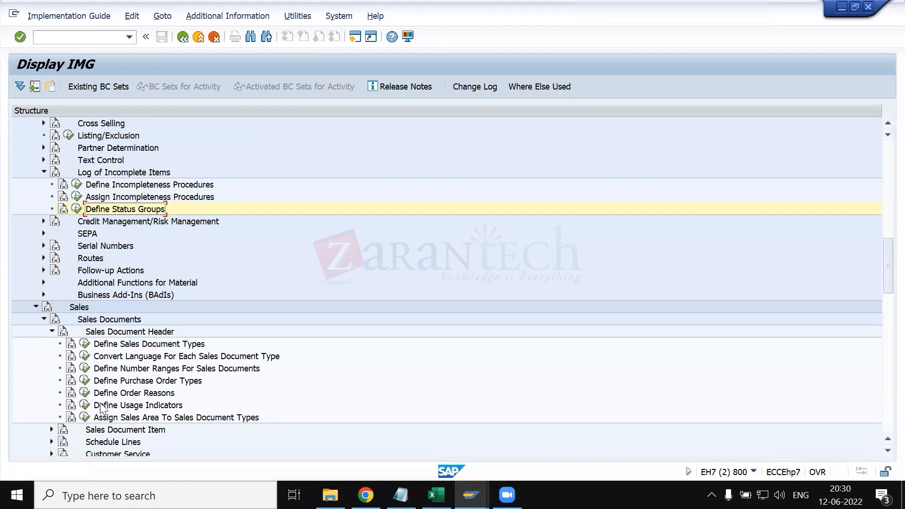
scroll(93, 370, "down", 1)
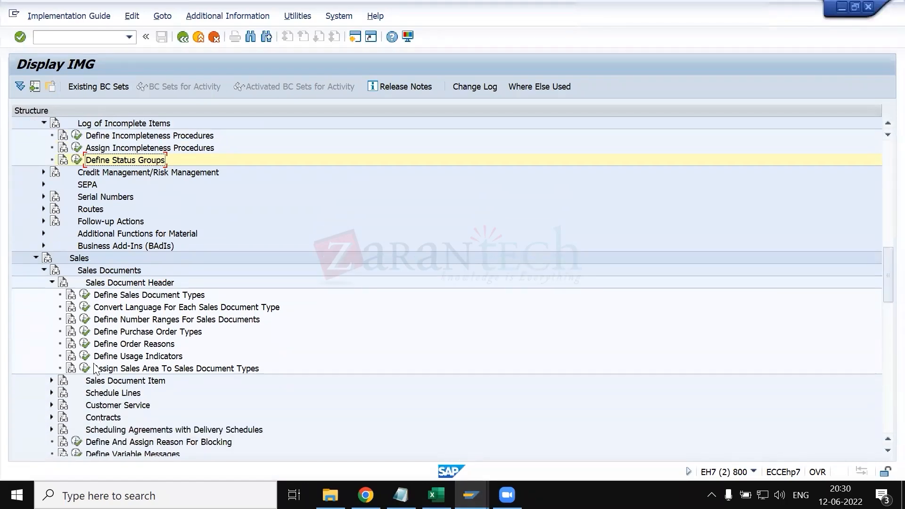
scroll(94, 349, "down", 2)
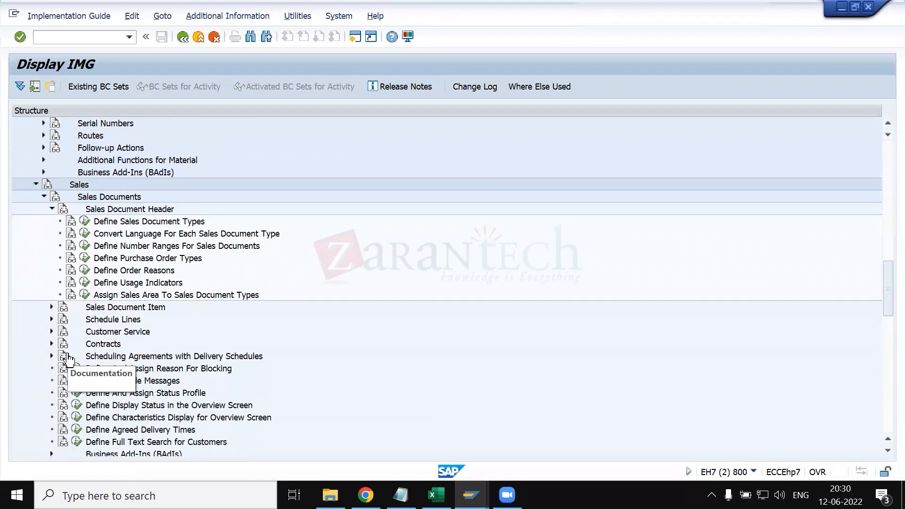
scroll(67, 363, "down", 2)
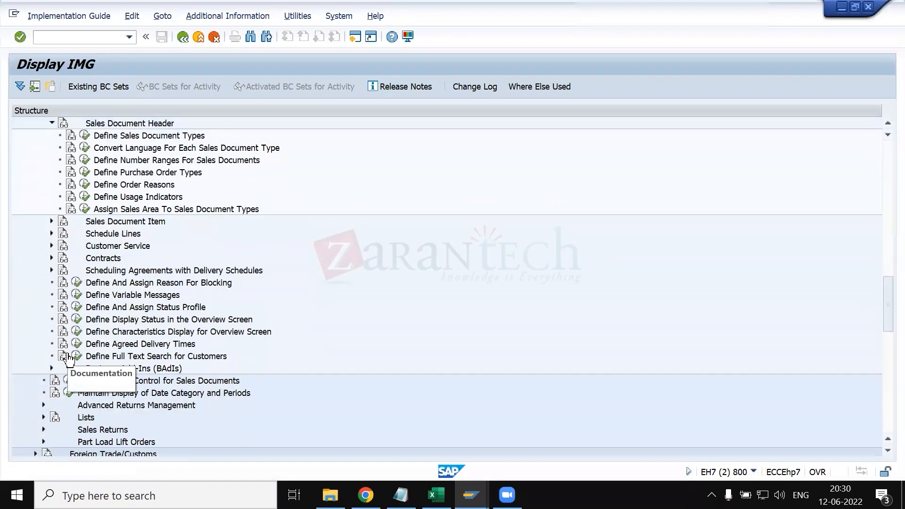
left_click(73, 307)
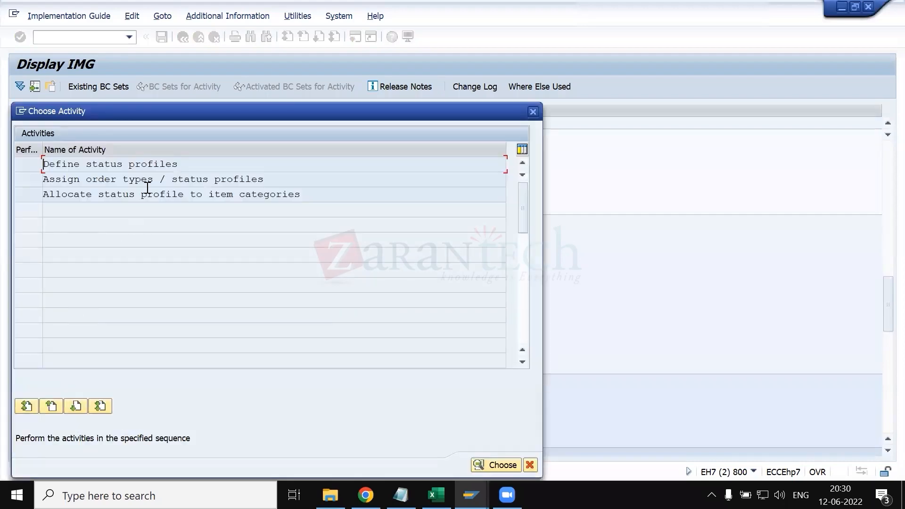
double_click(152, 166)
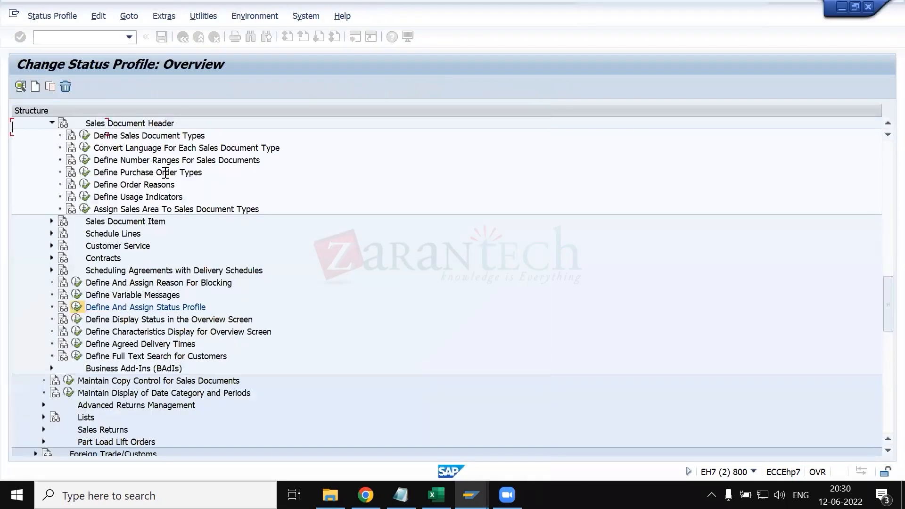
- Find the status profile SERVLP (Service Full Loop) in the overview and open its user status details
scroll(50, 277, "down", 20)
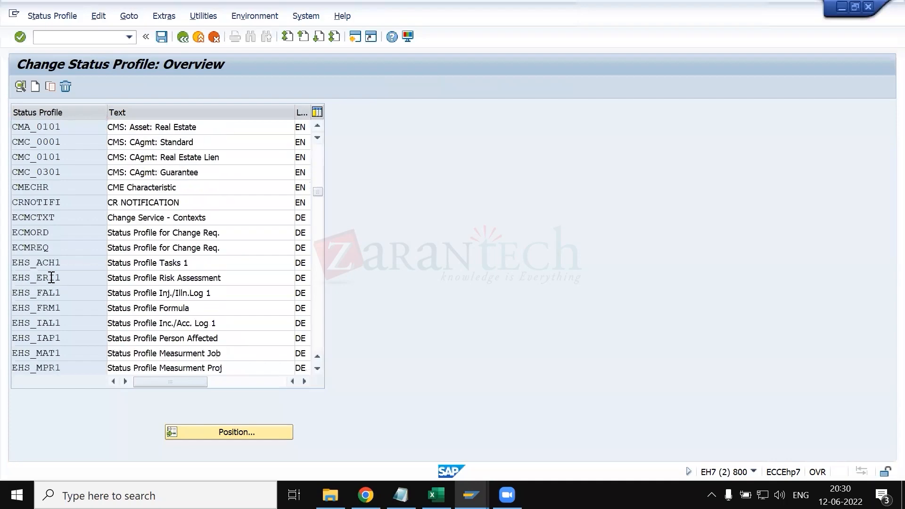
scroll(50, 276, "down", 12)
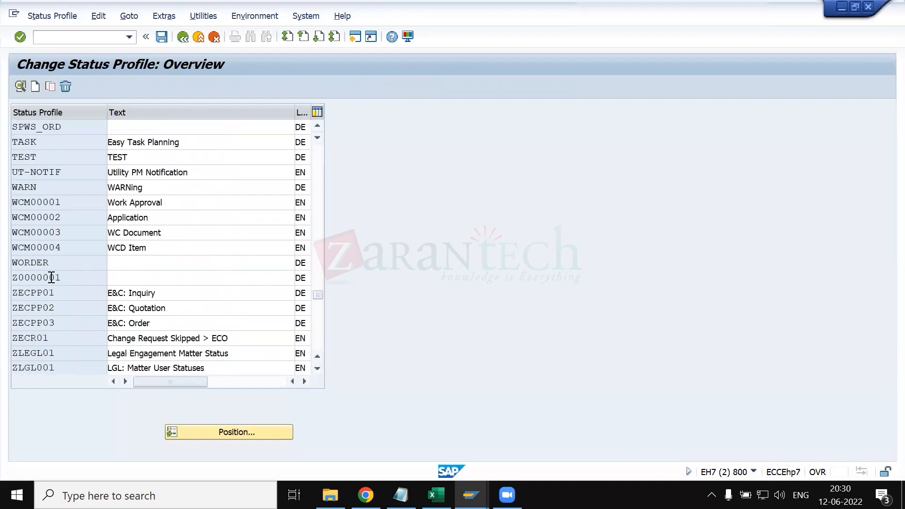
scroll(51, 309, "down", 2)
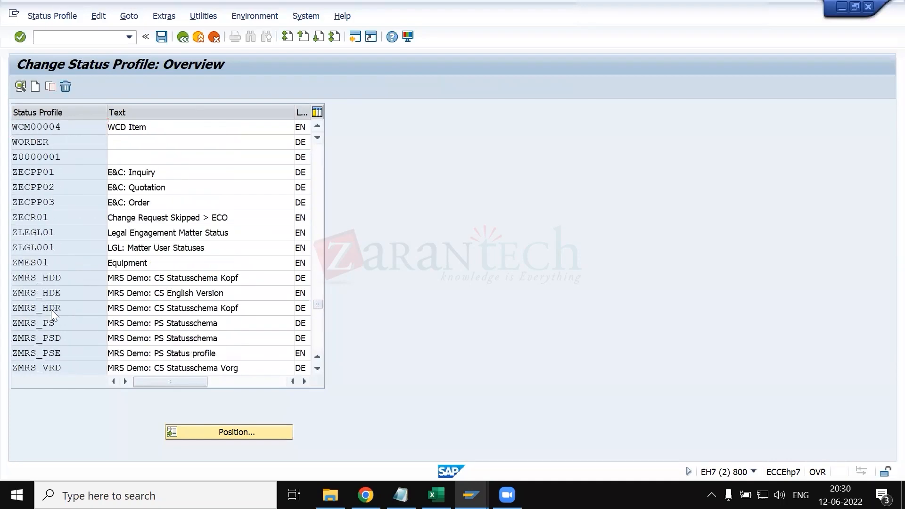
scroll(51, 283, "up", 4)
left_click(40, 142)
left_click(20, 86)
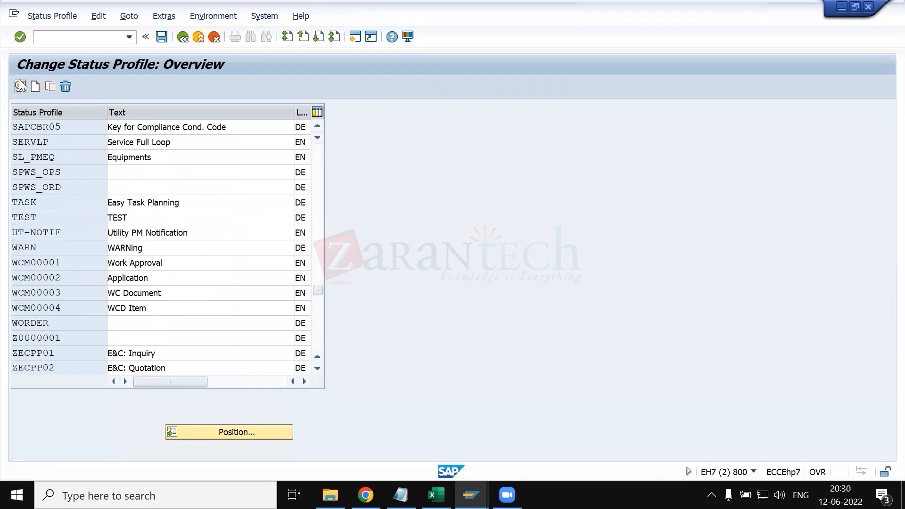
- Examine the status numbers, codes and short texts of SERVLP's Quoted, Accepted, Rejected and Closed user statuses
left_click(79, 188)
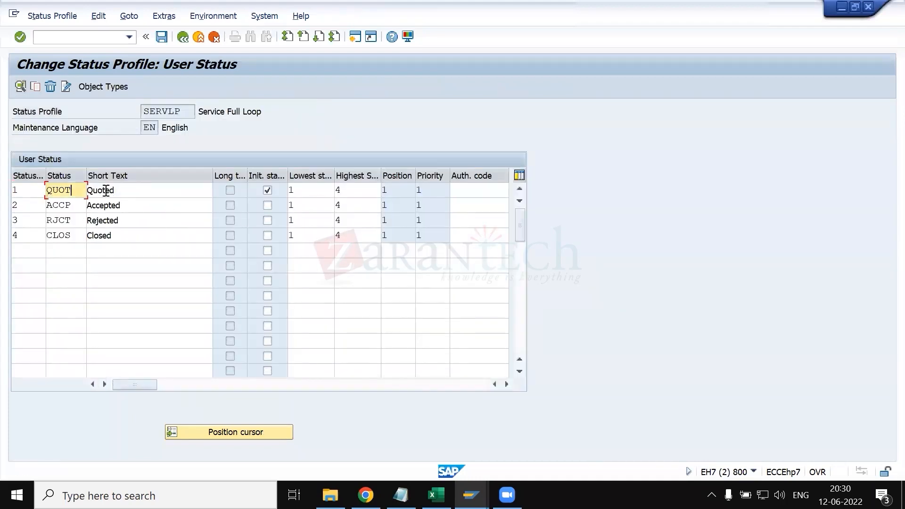
left_click(124, 190)
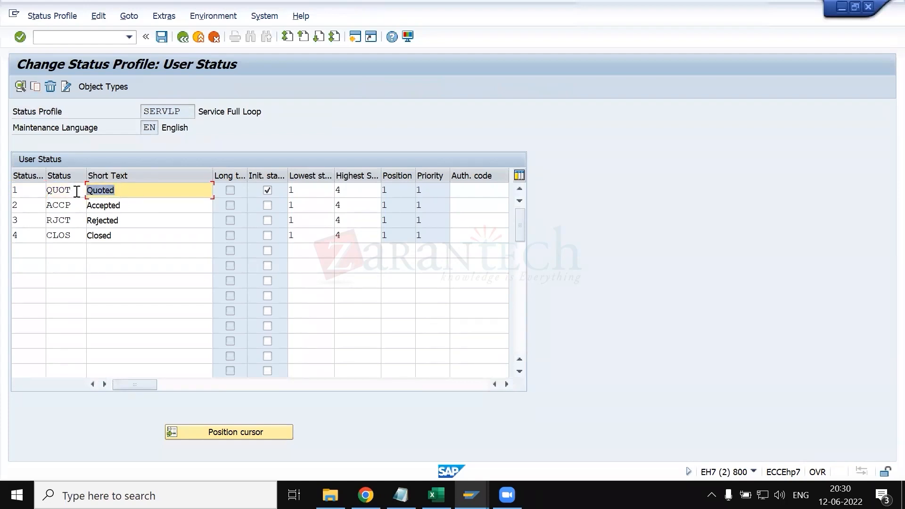
left_click(76, 206)
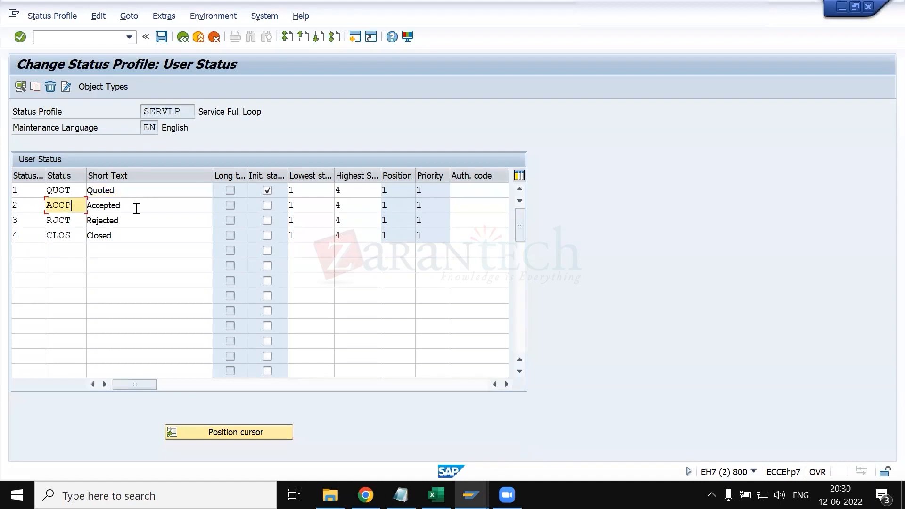
left_click(31, 204)
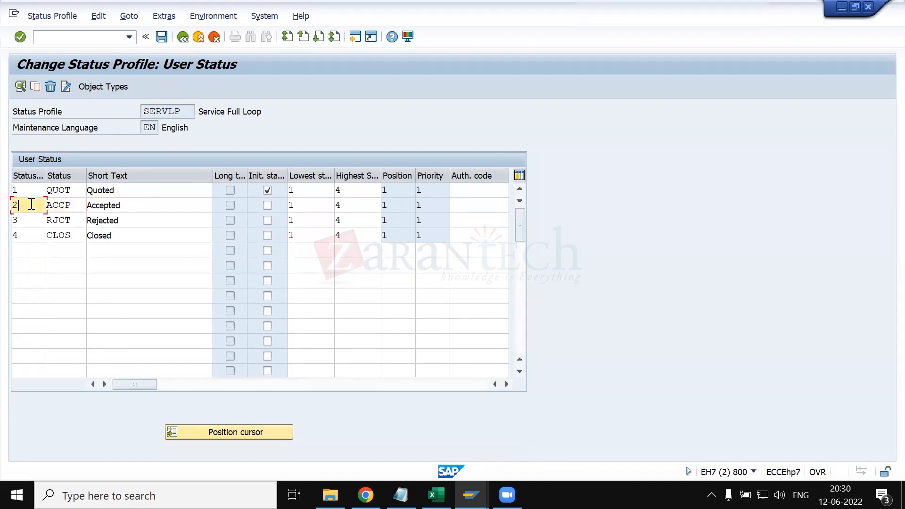
left_click(80, 220)
left_click(30, 220)
left_click(104, 238)
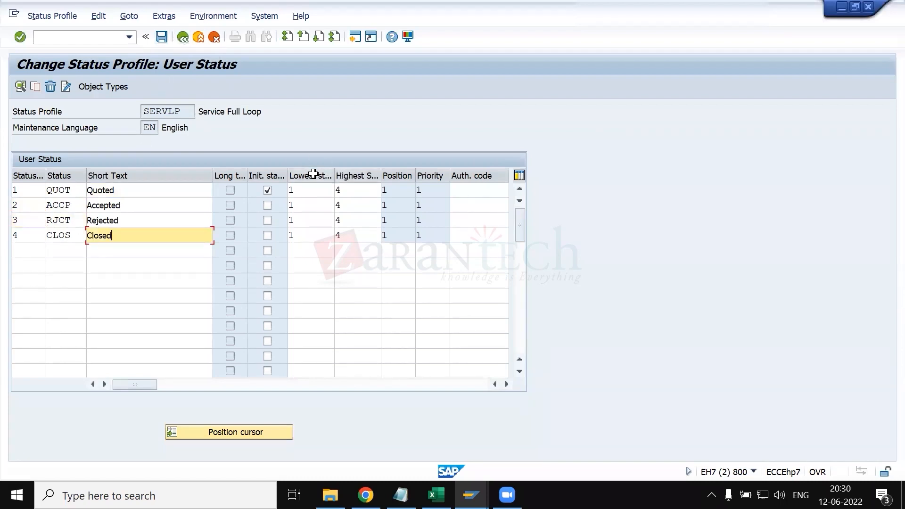
- Check the lowest status number of SERVLP's Quoted status and return to the list of status profile activities
left_click(315, 189)
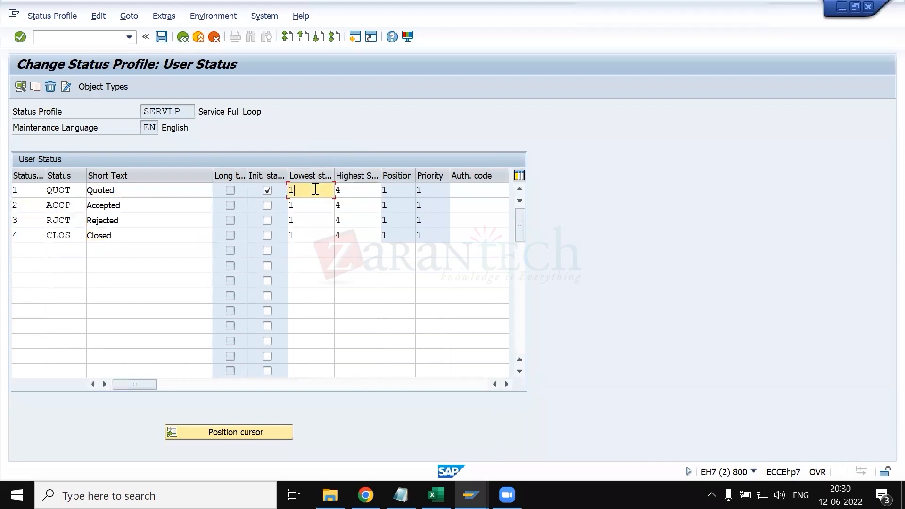
left_click(183, 37)
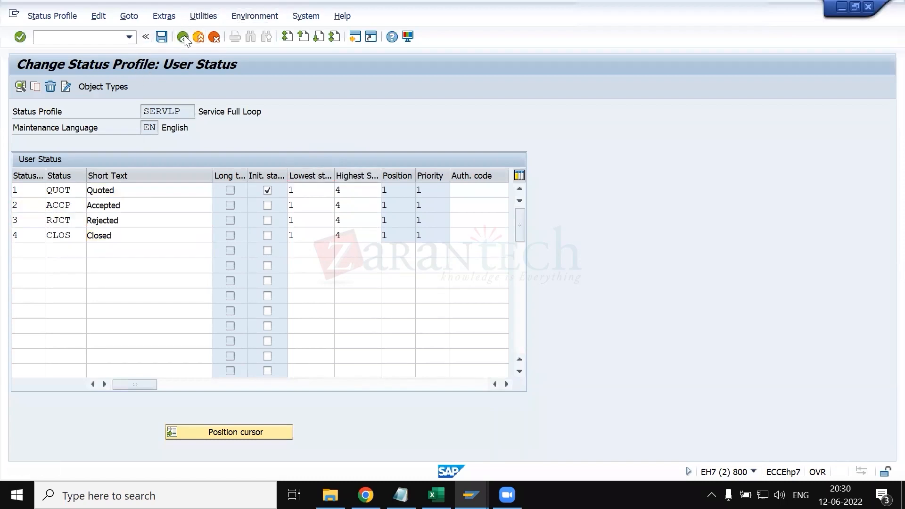
left_click(183, 37)
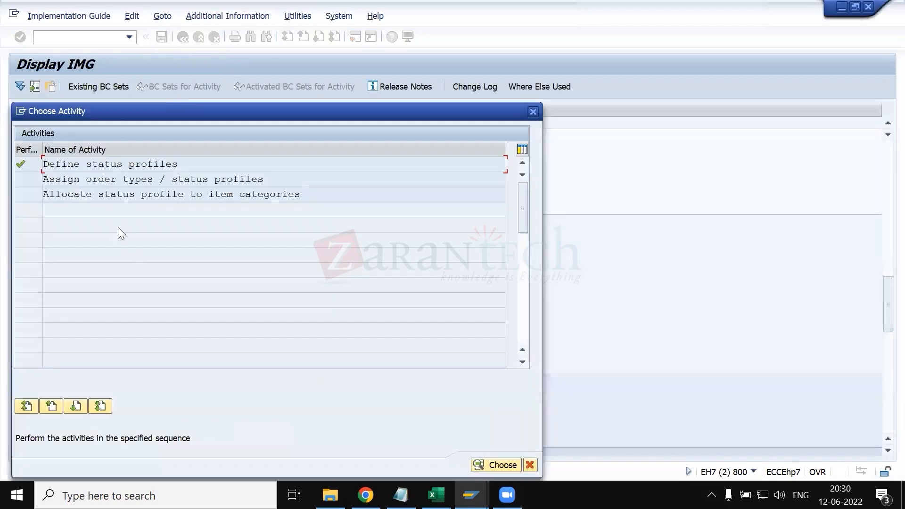
- Start the Assign order types / status profiles activity and position the list on sales document type OR
double_click(117, 179)
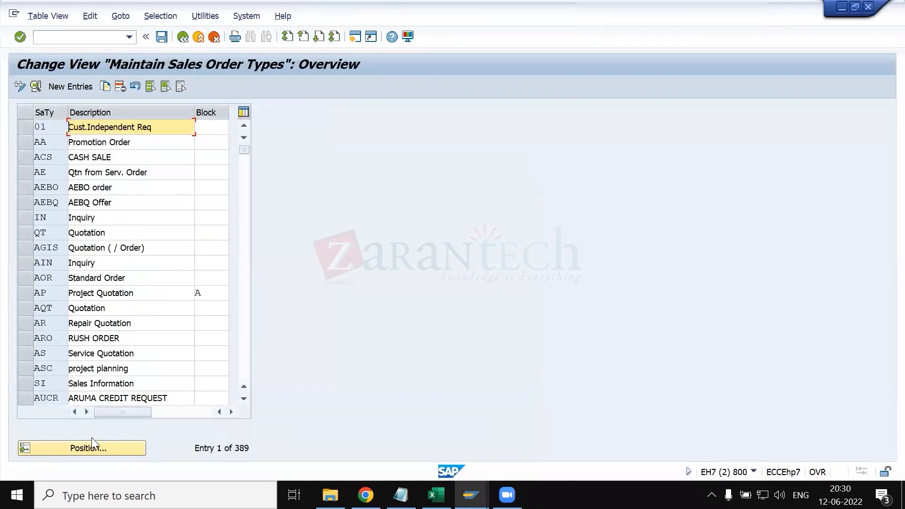
left_click(92, 443)
type("OR")
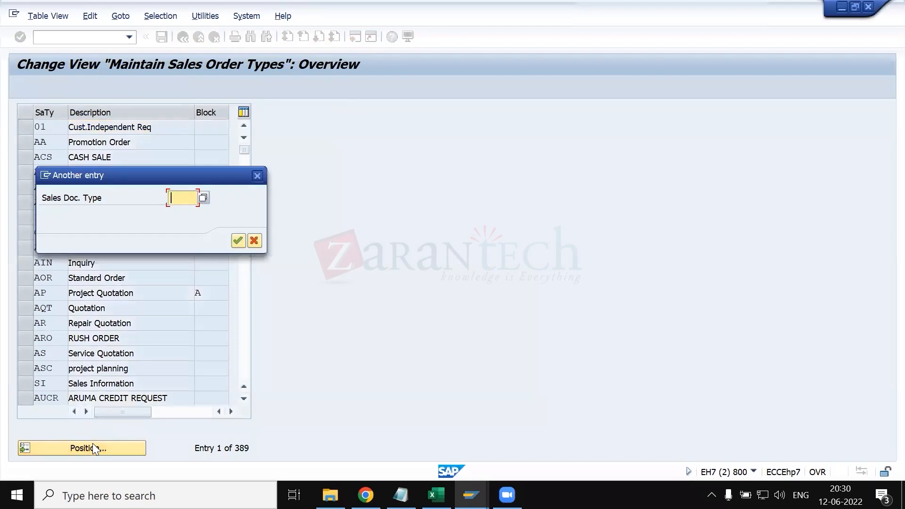
key("Return")
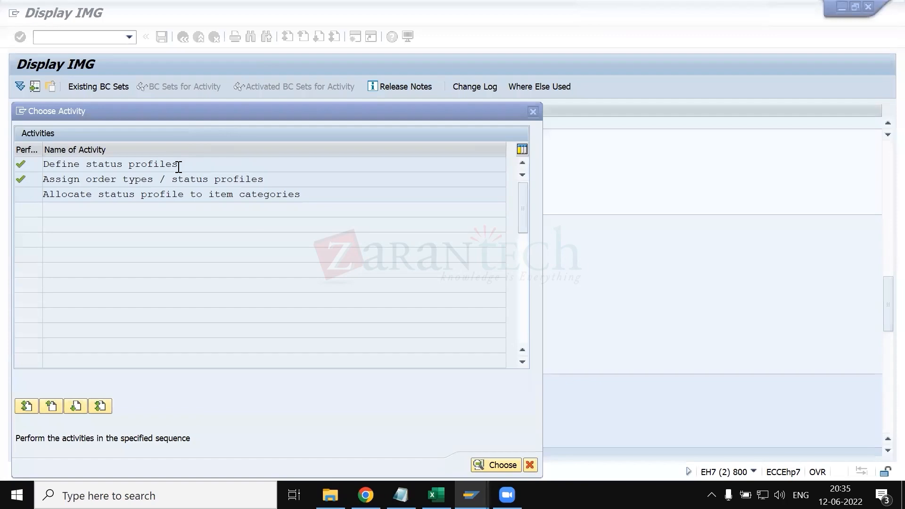
- Open the Assign order types / status profiles activity again and find sales document type OR in the overview
left_click(153, 178)
double_click(153, 178)
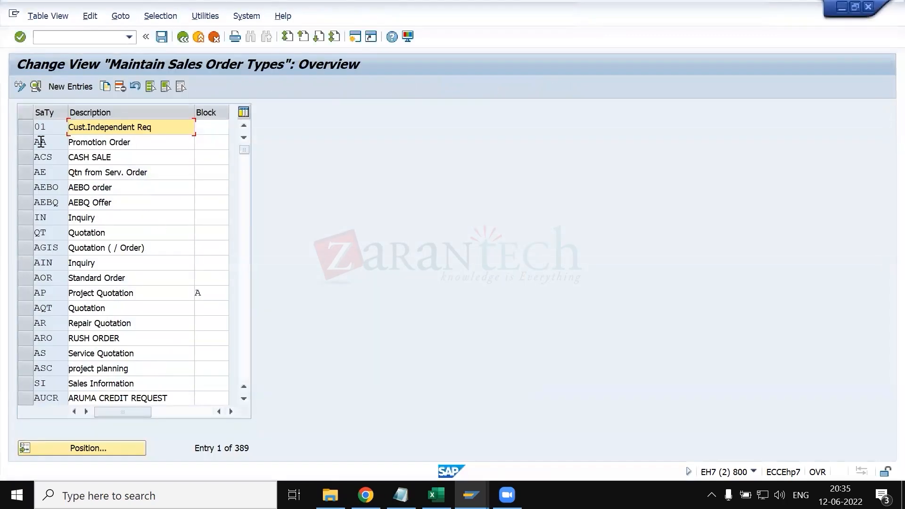
left_click(119, 450)
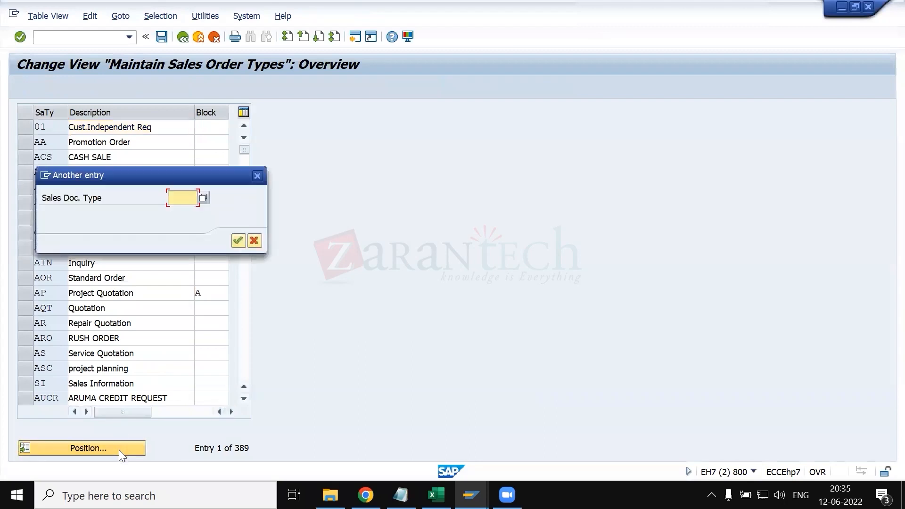
type("OR")
key("Return")
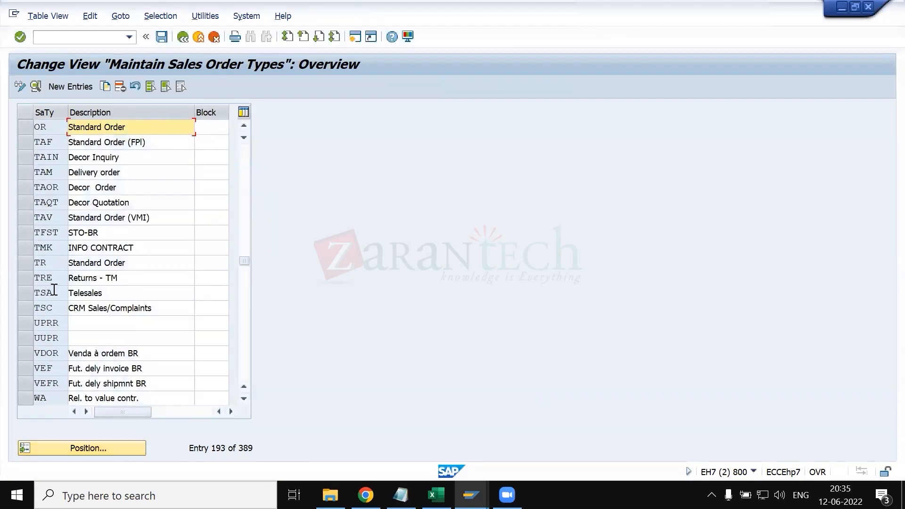
- Open the details of sales document type OR and go to its Status profile field under Transaction flow
left_click(35, 86)
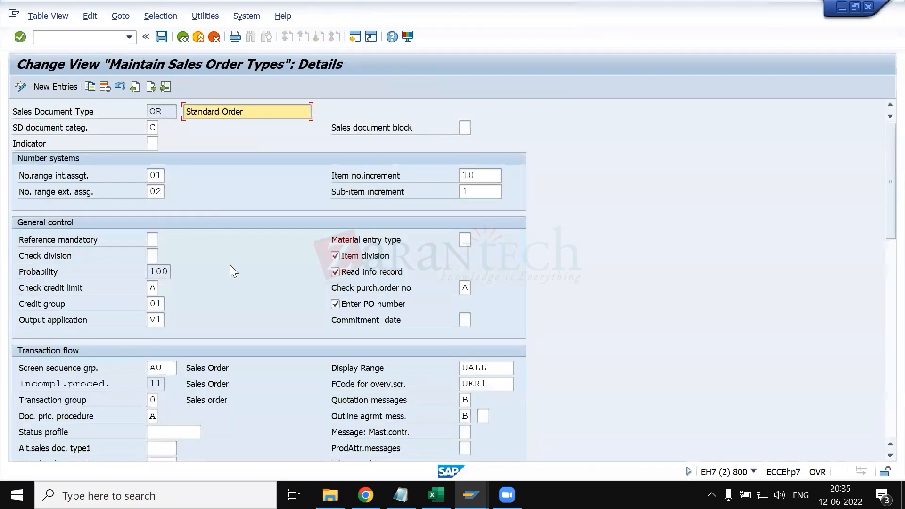
scroll(231, 266, "down", 6)
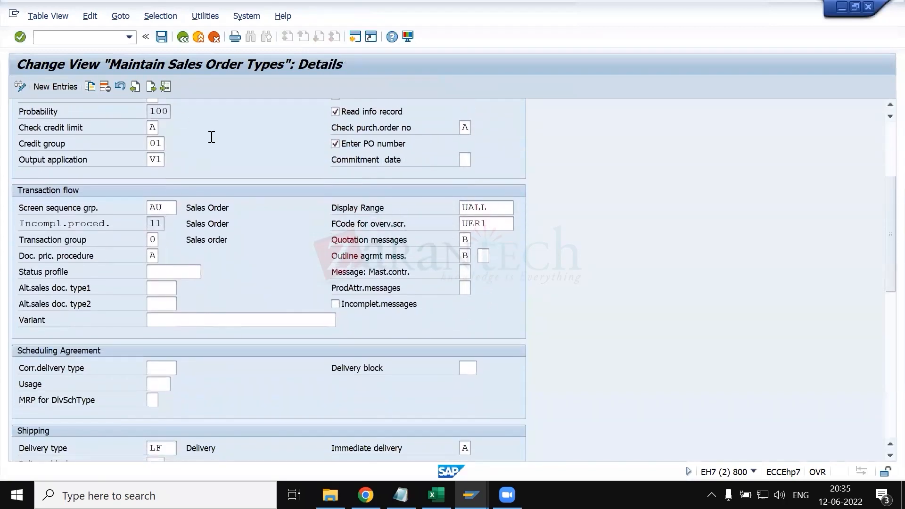
left_click(172, 270)
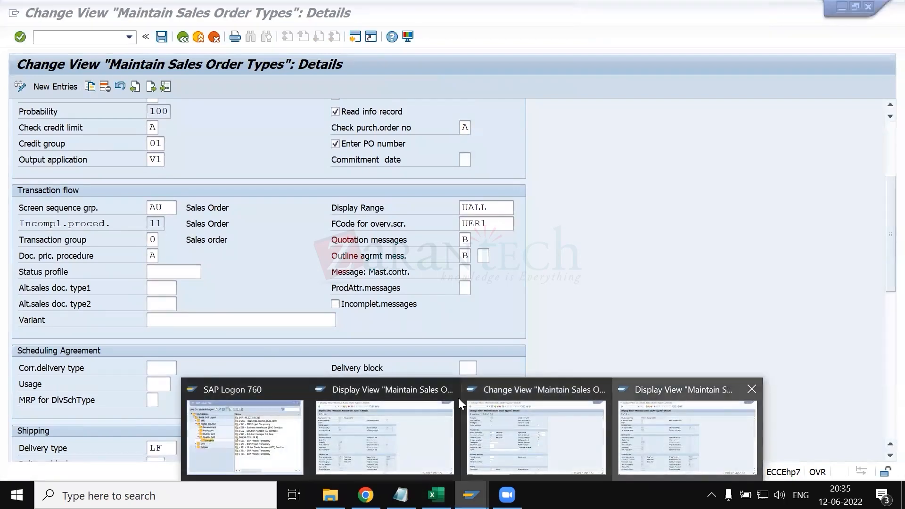
- Switch to the session displaying sales document type ZRSM and check its Status profile field
left_click(626, 424)
scroll(197, 347, "down", 5)
left_click(167, 314)
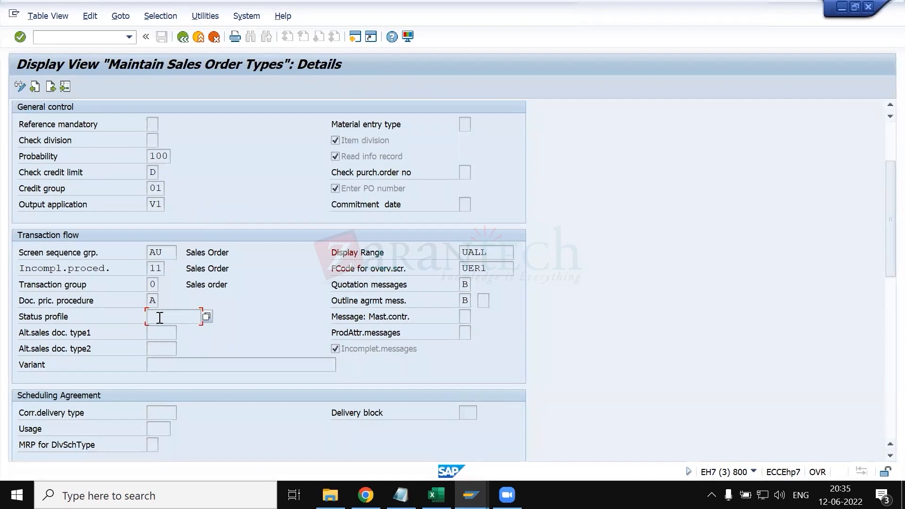
scroll(162, 318, "up", 1)
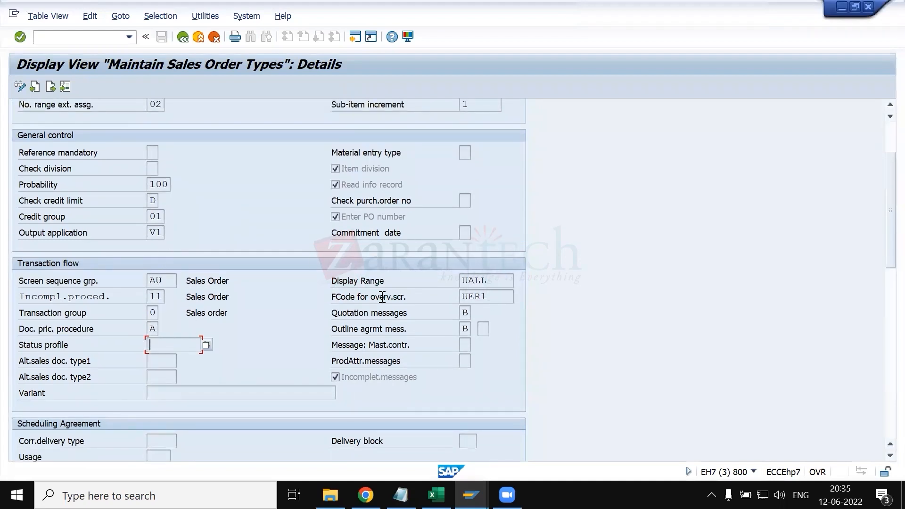
- Return to the session maintaining OR and leave the sales order types for the list of status profile activities
left_click(471, 495)
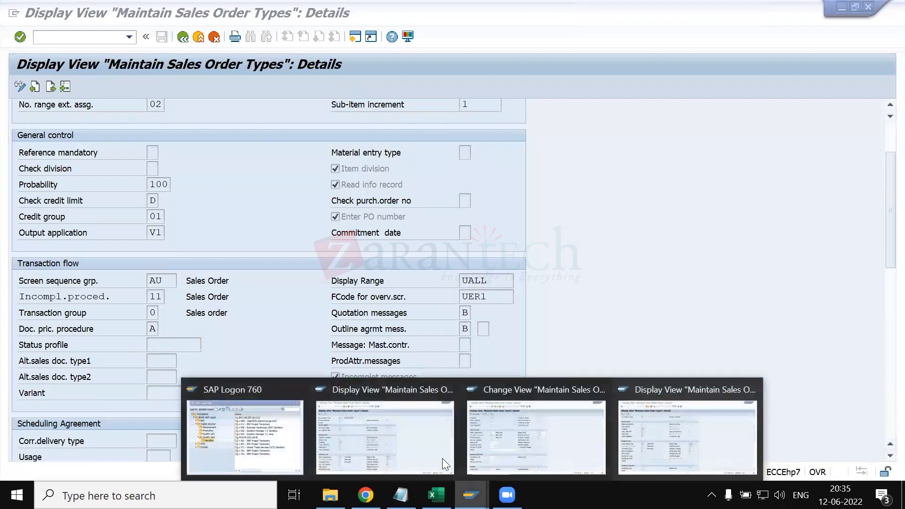
left_click(530, 438)
left_click(182, 37)
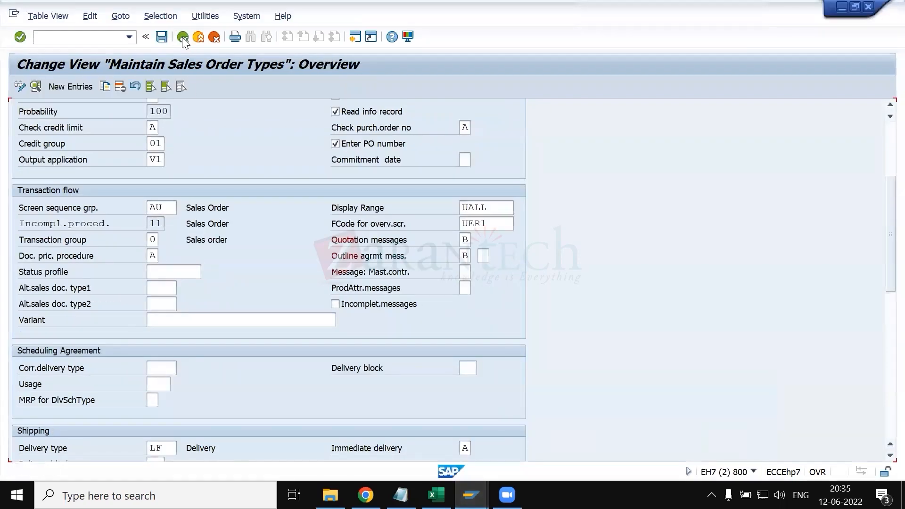
left_click(182, 37)
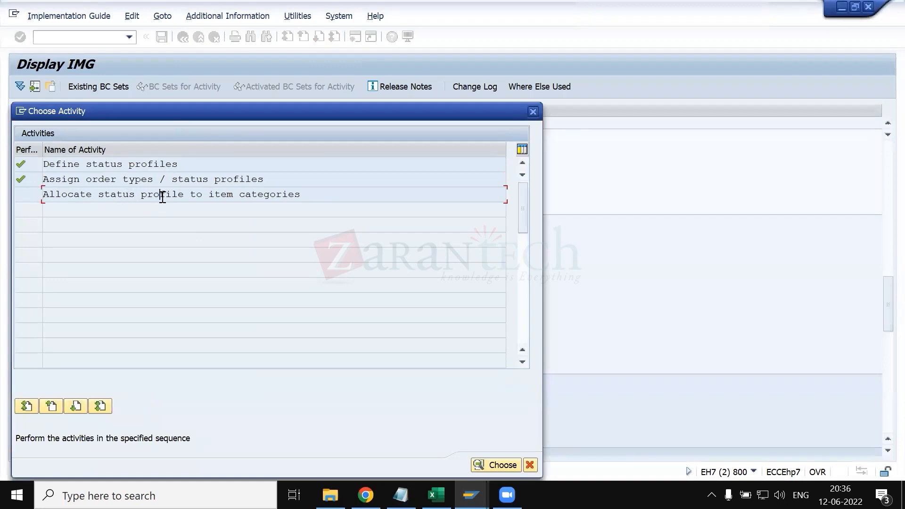
- Start Allocate status profile to item categories, find item category TAN and open its details
double_click(162, 197)
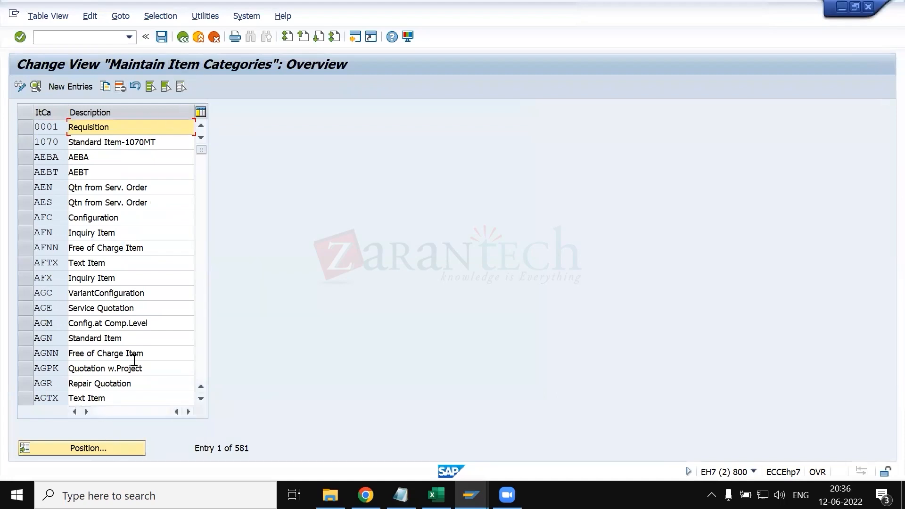
left_click(115, 444)
type("TAN")
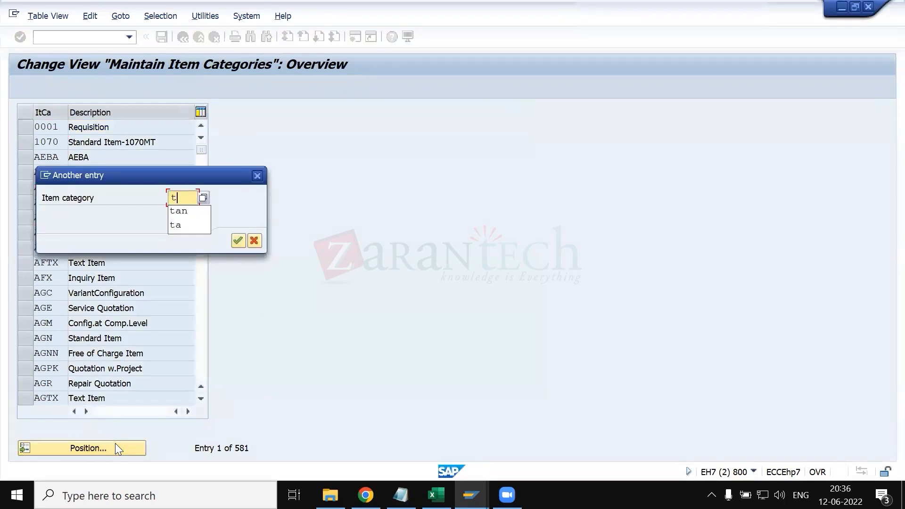
key("Return")
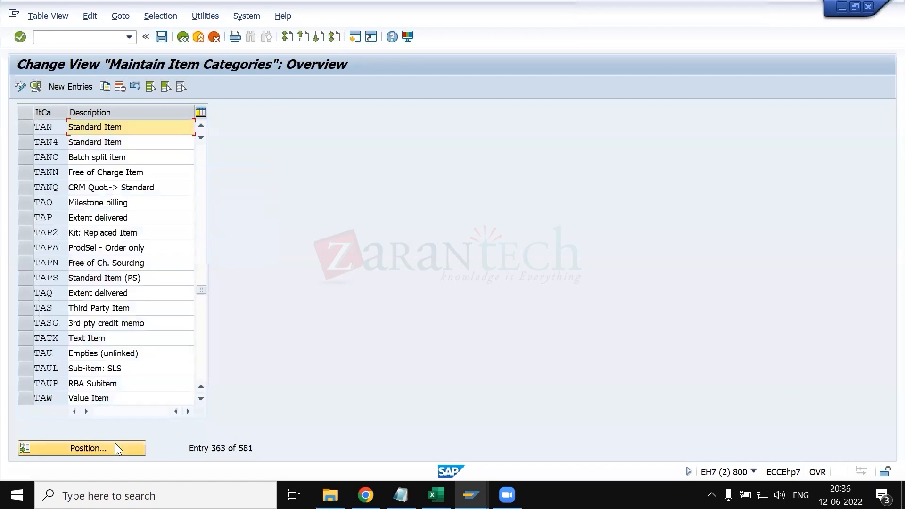
left_click(28, 130)
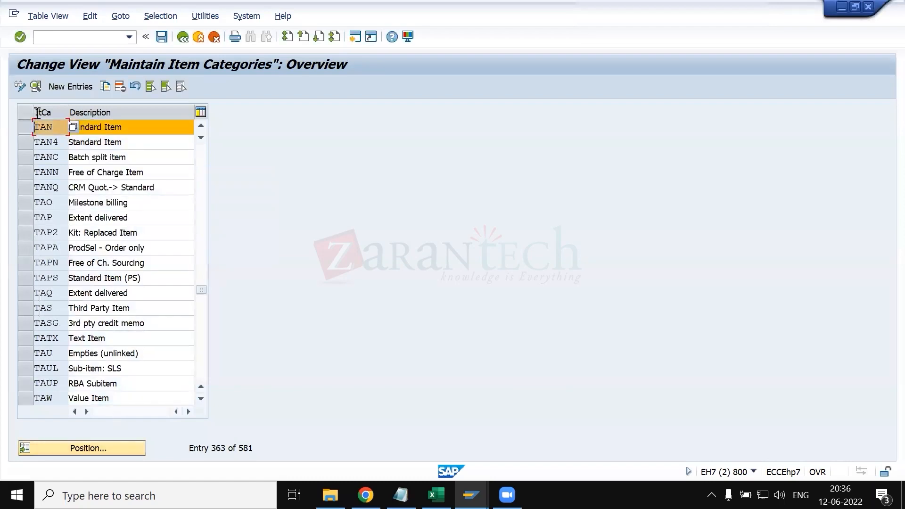
left_click(36, 87)
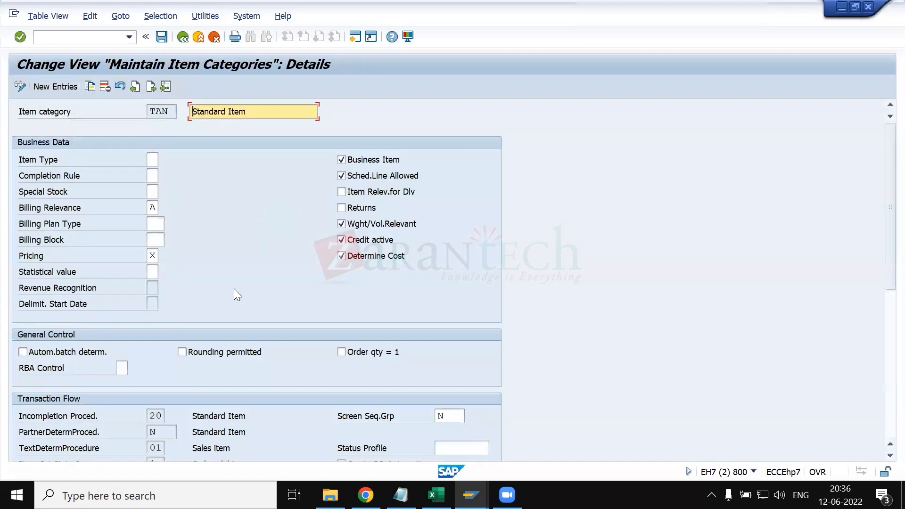
- Locate the Status Profile field in the Transaction Flow settings of item category TAN
scroll(234, 289, "down", 3)
scroll(234, 289, "down", 1)
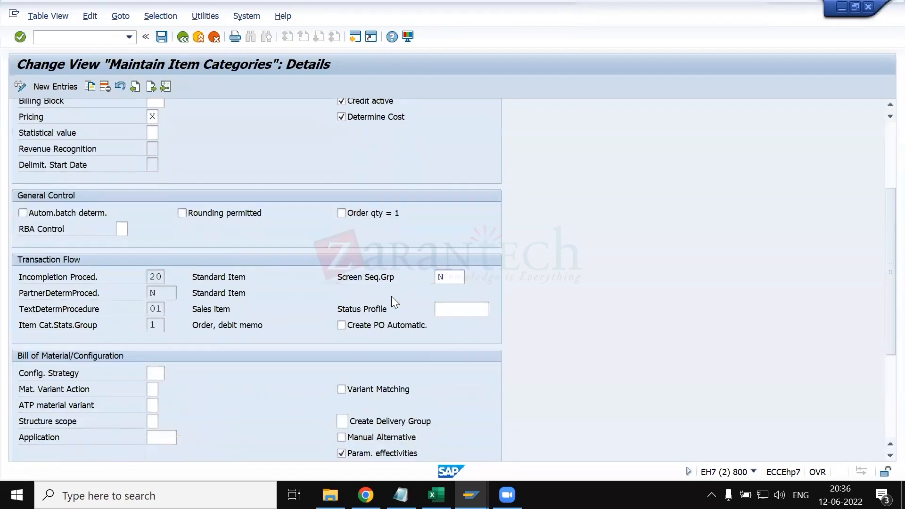
left_click(461, 309)
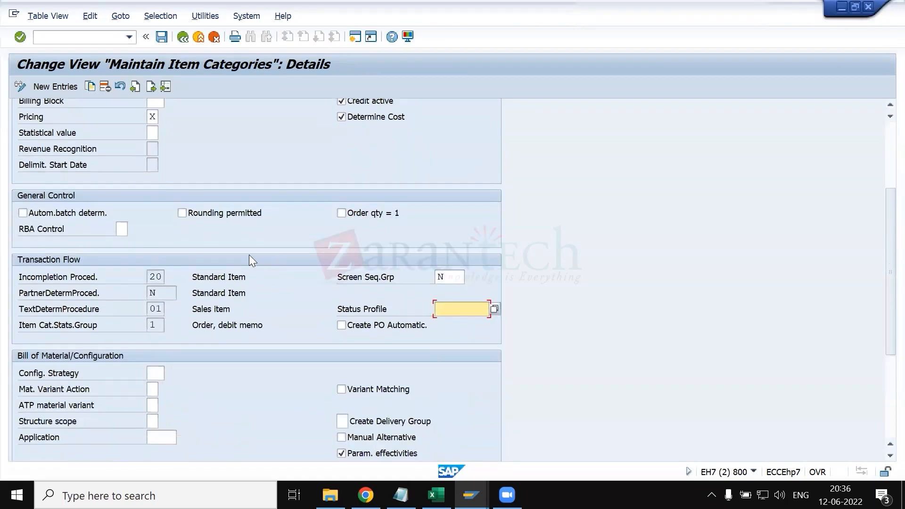
- Leave the item category maintenance and close the list of status profile activities
left_click(183, 37)
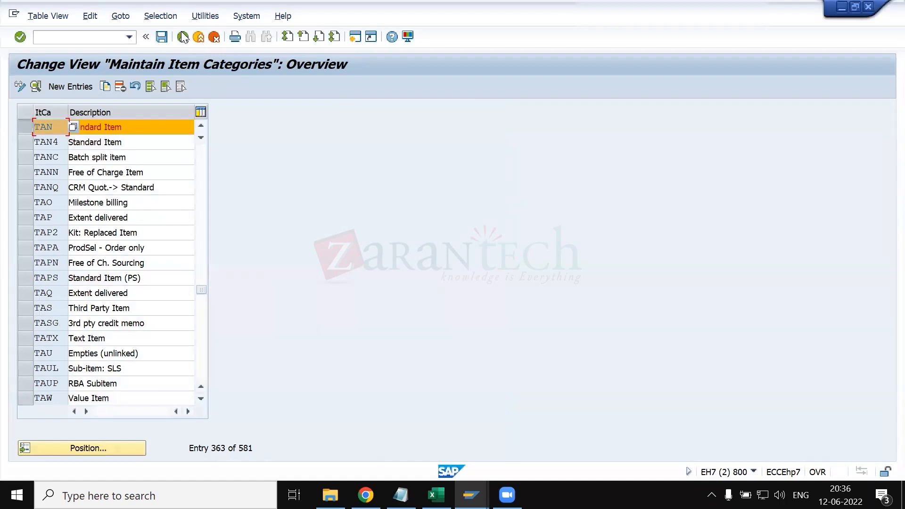
left_click(184, 37)
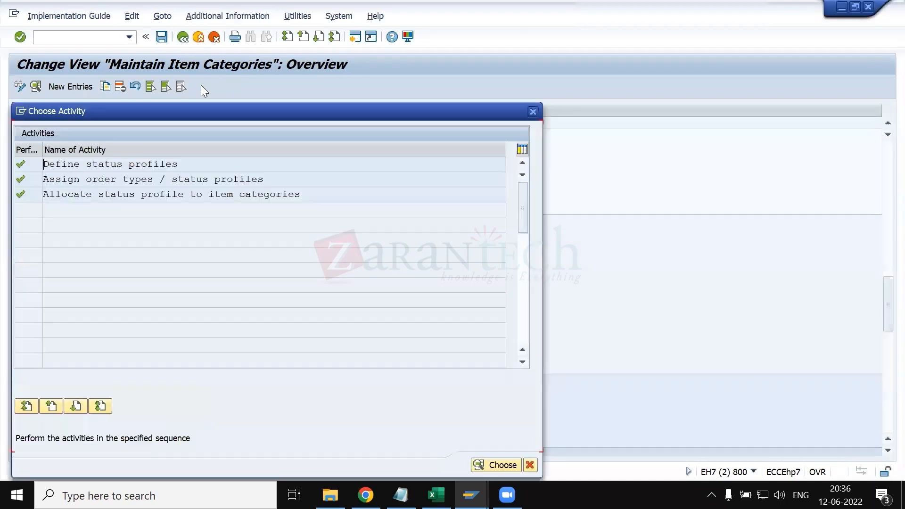
left_click_drag(370, 115, 622, 107)
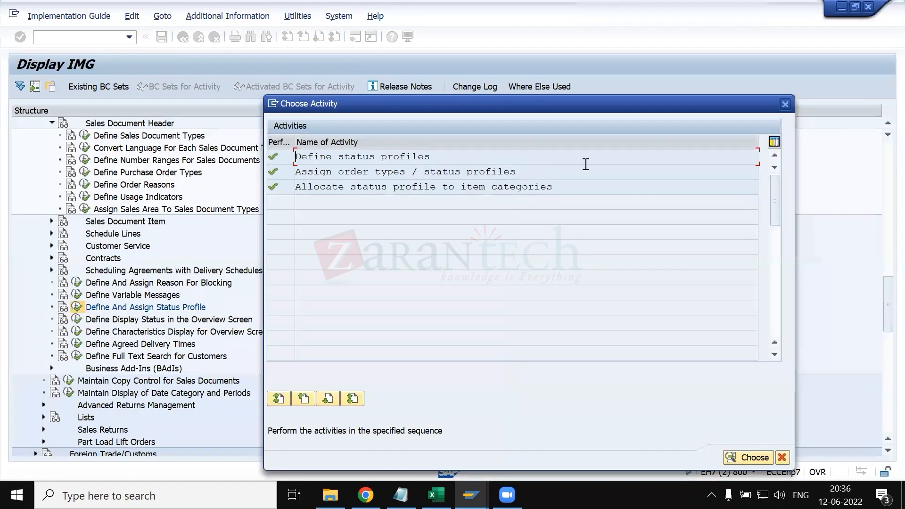
left_click(786, 104)
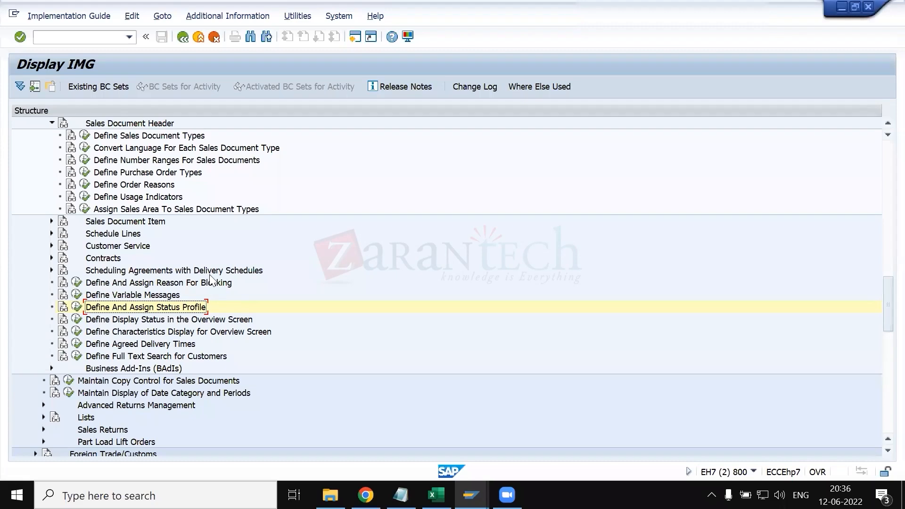
- Switch to the session displaying sales document type OR and examine its Alt.sales doc. type1 and type2 fields
left_click(471, 495)
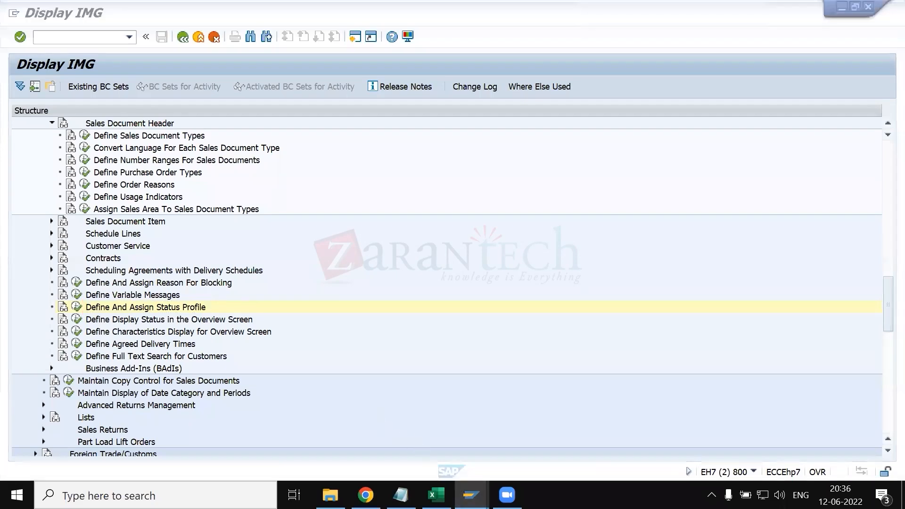
left_click(394, 438)
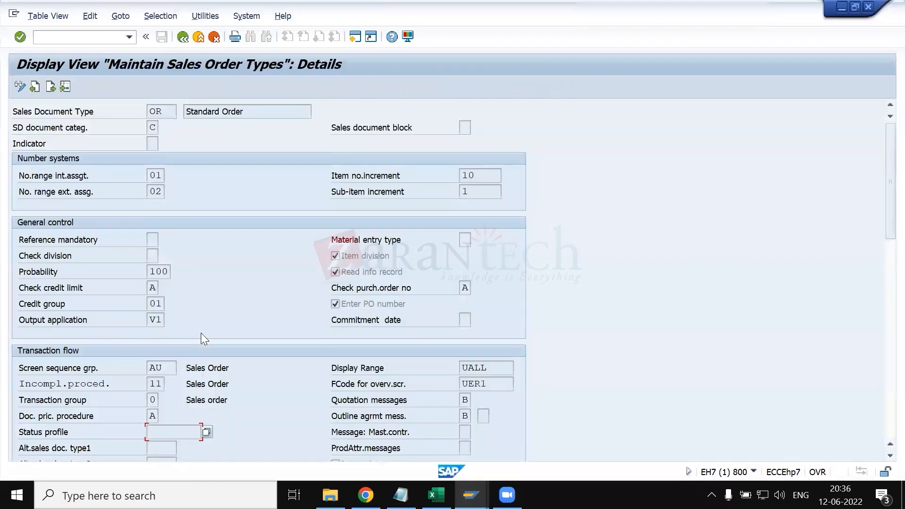
scroll(117, 383, "down", 1)
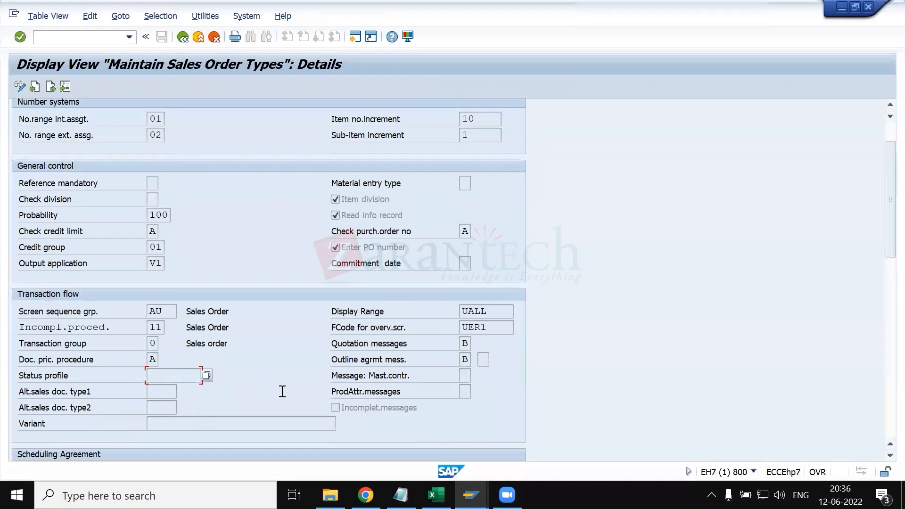
left_click(160, 390)
left_click(175, 407)
left_click(162, 392)
left_click(166, 406)
scroll(191, 166, "up", 3)
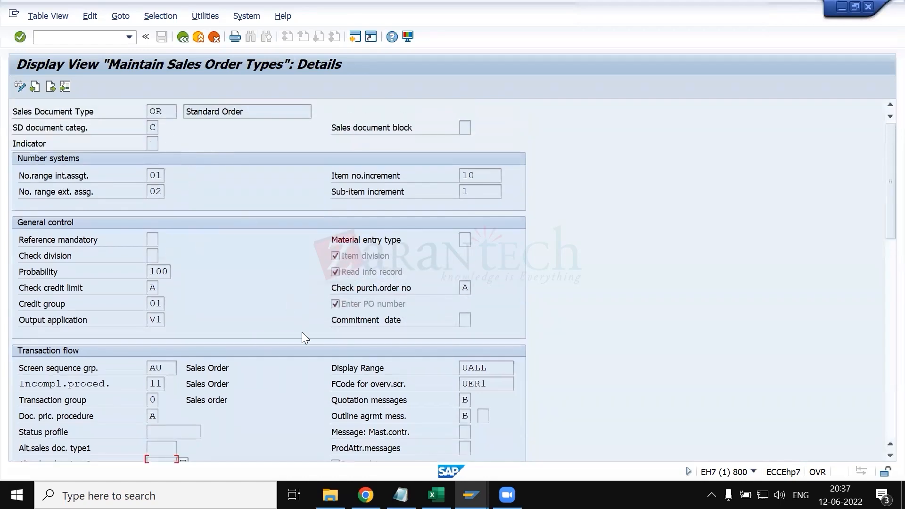
- Switch to the session displaying sales document type ZRSM and check the Sales Document Type field in its header
left_click(471, 495)
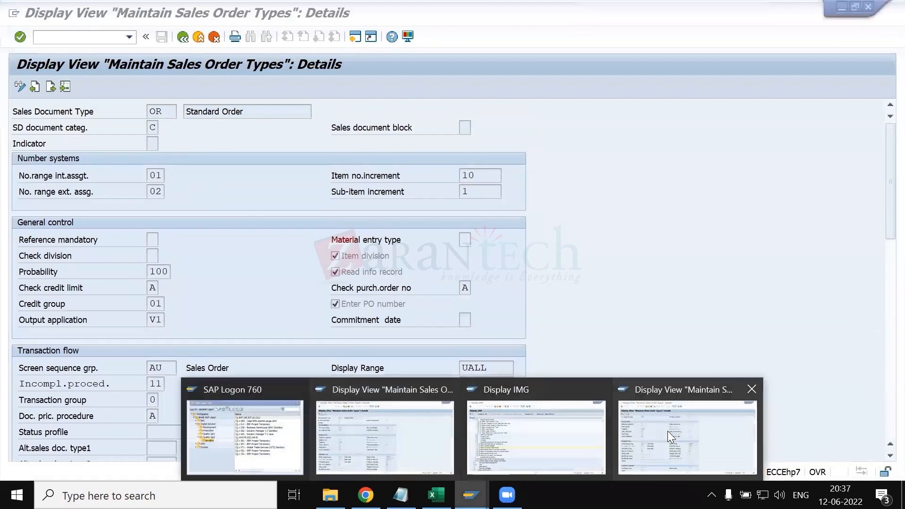
left_click(667, 431)
scroll(258, 222, "up", 3)
left_click(150, 111)
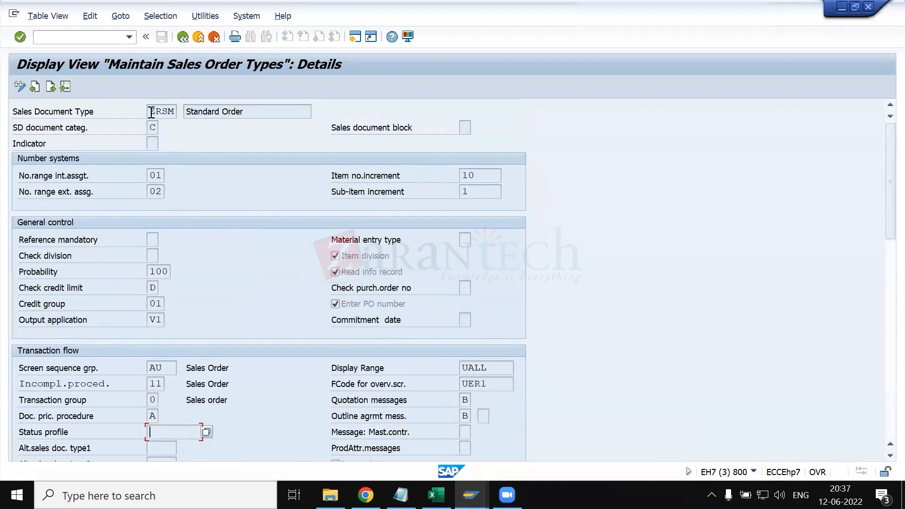
left_click_drag(150, 112, 174, 112)
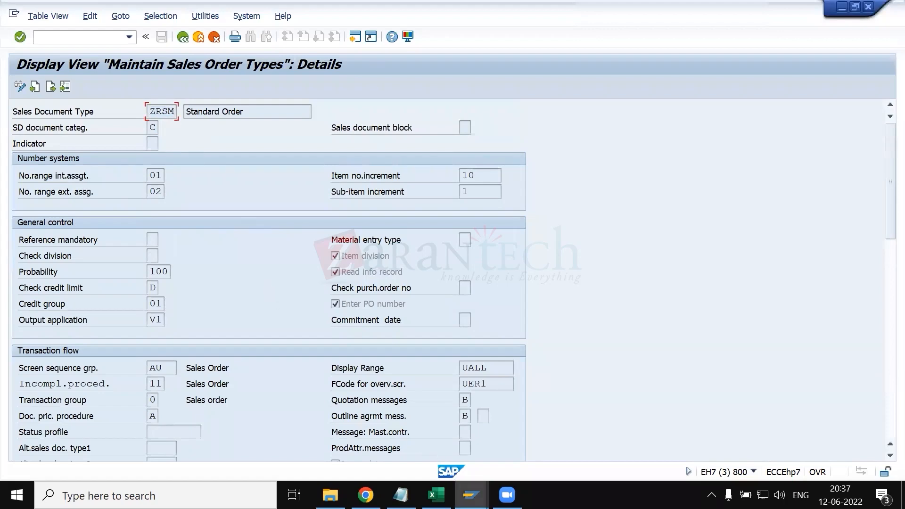
- Switch to the session displaying sales document type OR and locate its Alt.sales doc. type1 and type2 fields under Transaction flow
left_click(469, 494)
left_click(307, 431)
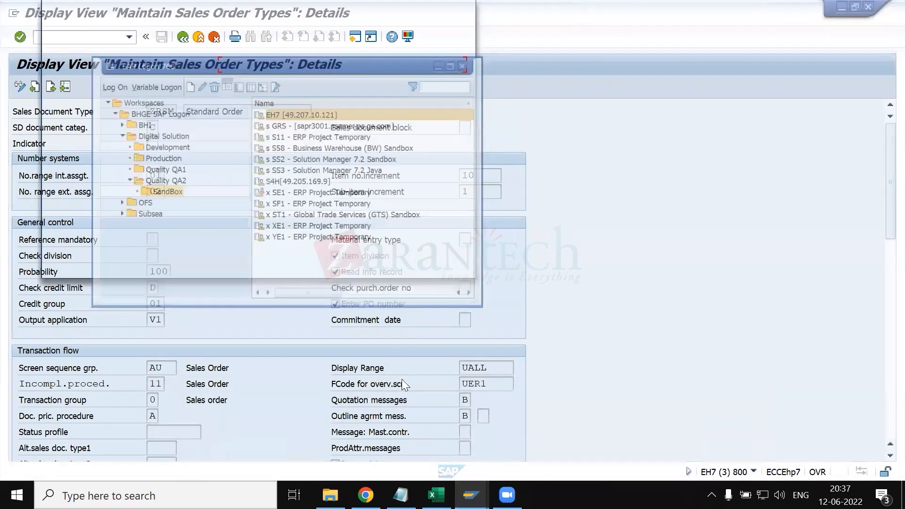
left_click(472, 495)
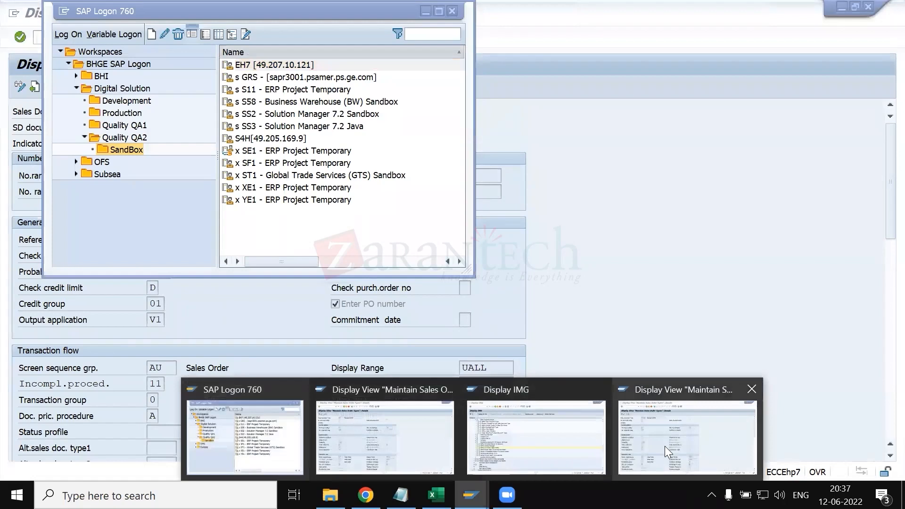
left_click(674, 446)
left_click(470, 495)
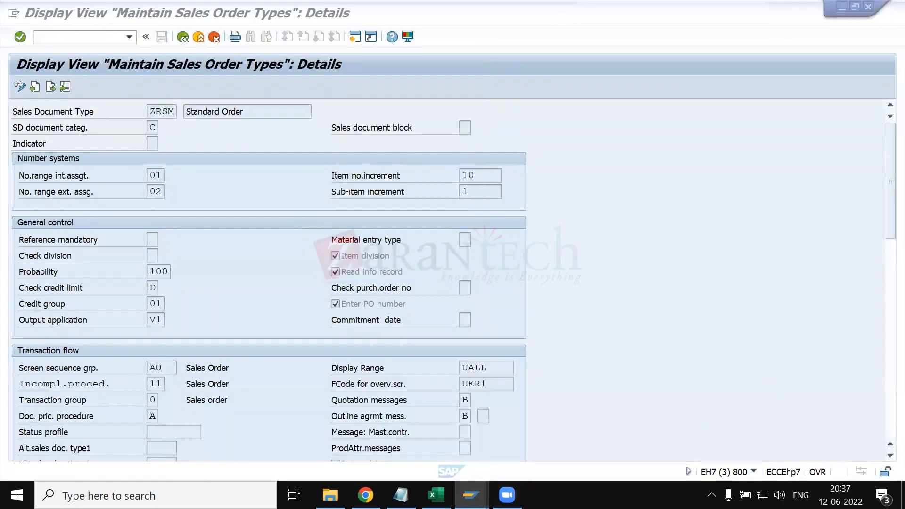
left_click(413, 439)
scroll(164, 415, "down", 3)
left_click(162, 414)
left_click(163, 400)
- Check the Sales Document Type field in the OR header against the alternative document type fields in the Transaction flow section
scroll(338, 268, "up", 3)
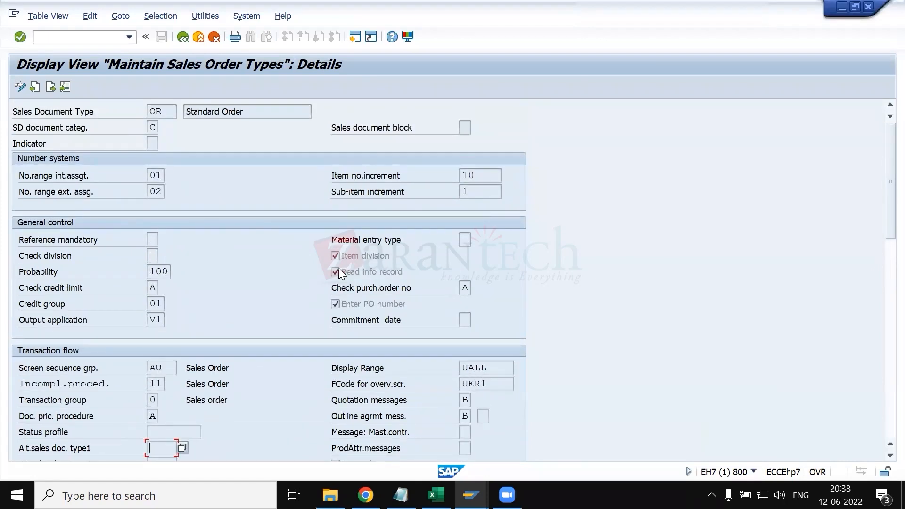
scroll(339, 268, "down", 3)
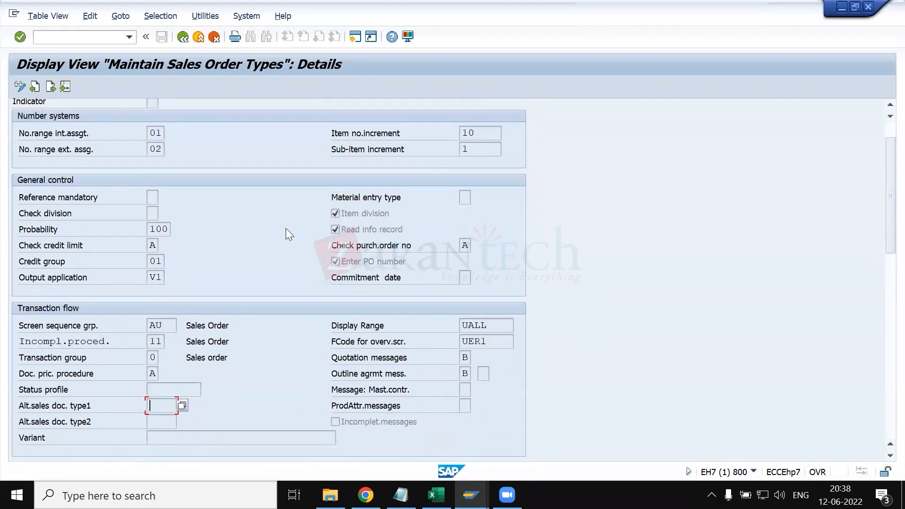
scroll(260, 206, "up", 3)
left_click(151, 111)
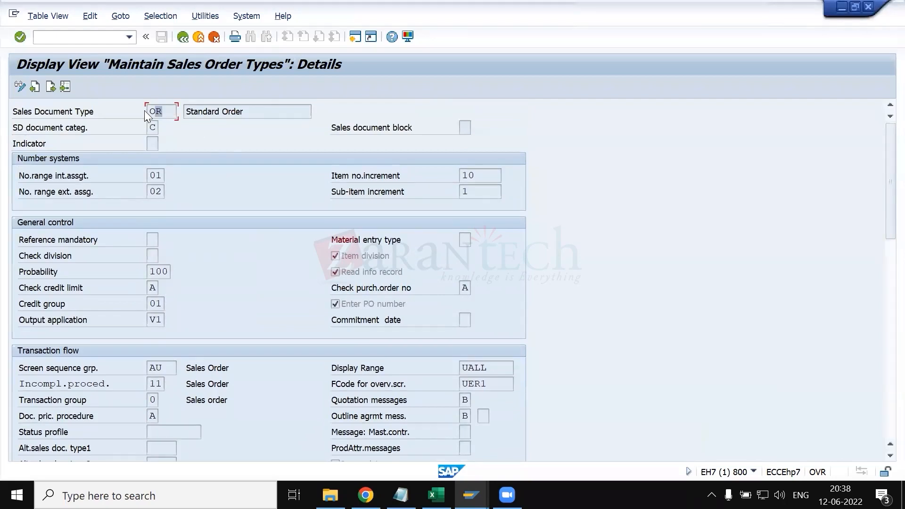
scroll(155, 326, "down", 3)
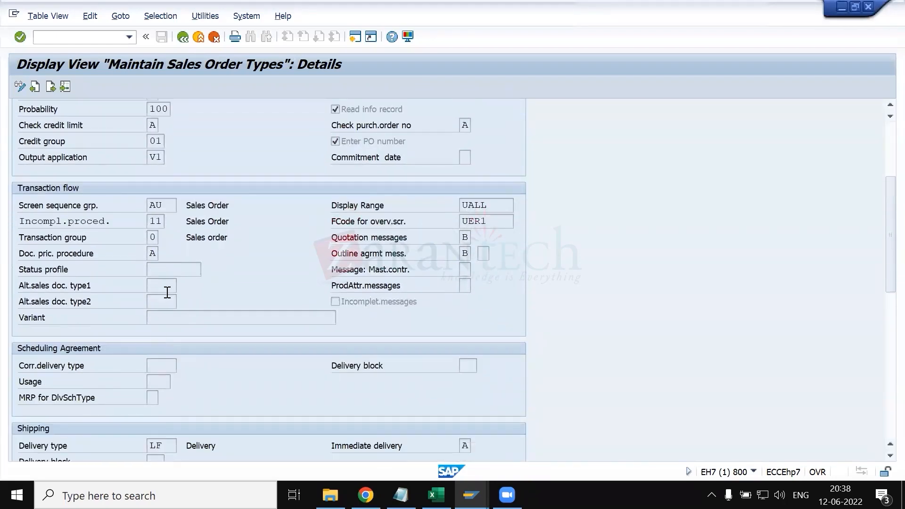
scroll(270, 290, "up", 3)
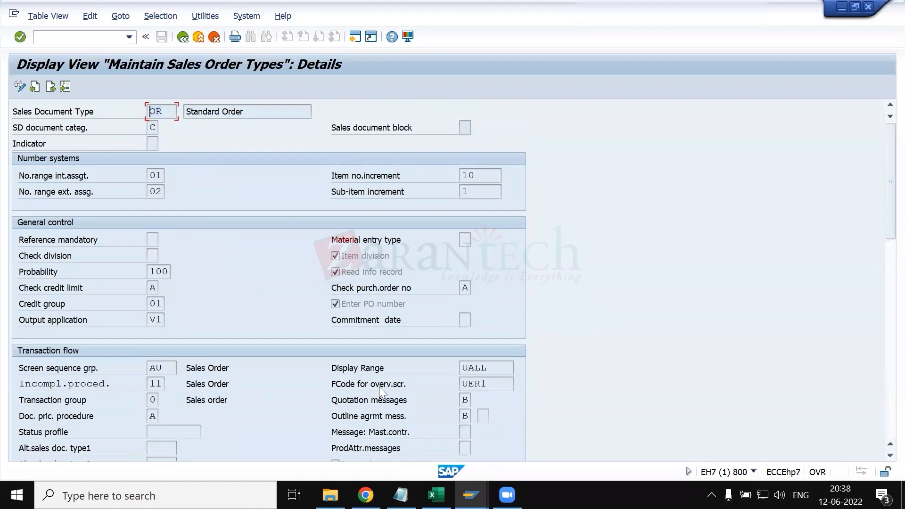
- Open the Change Sales Order transaction in a new session and bring up the overview of the proposed standard order
left_click(471, 495)
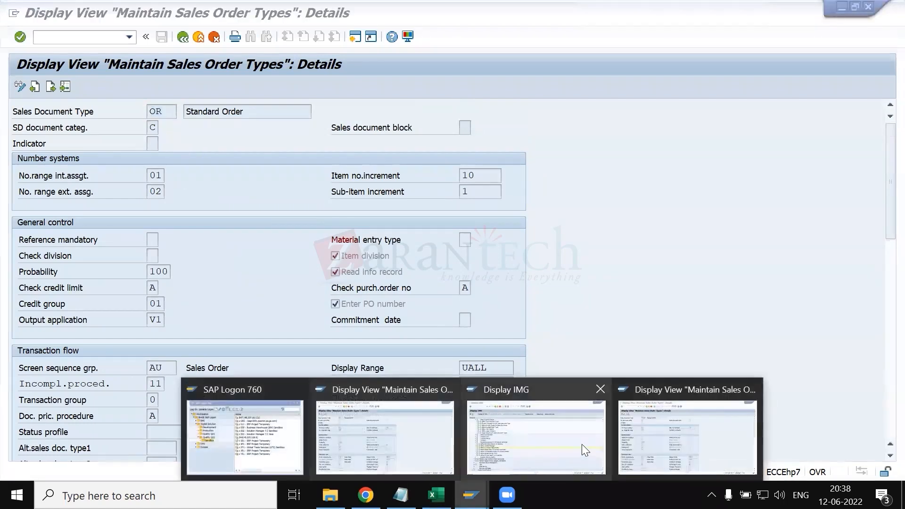
left_click(677, 428)
left_click(98, 37)
type("/nva01")
key("Return")
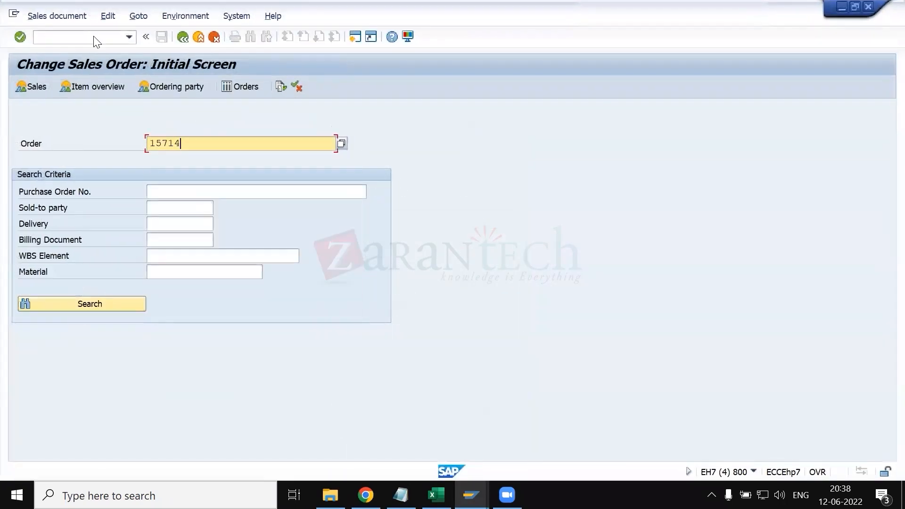
key("Return")
key("Return")
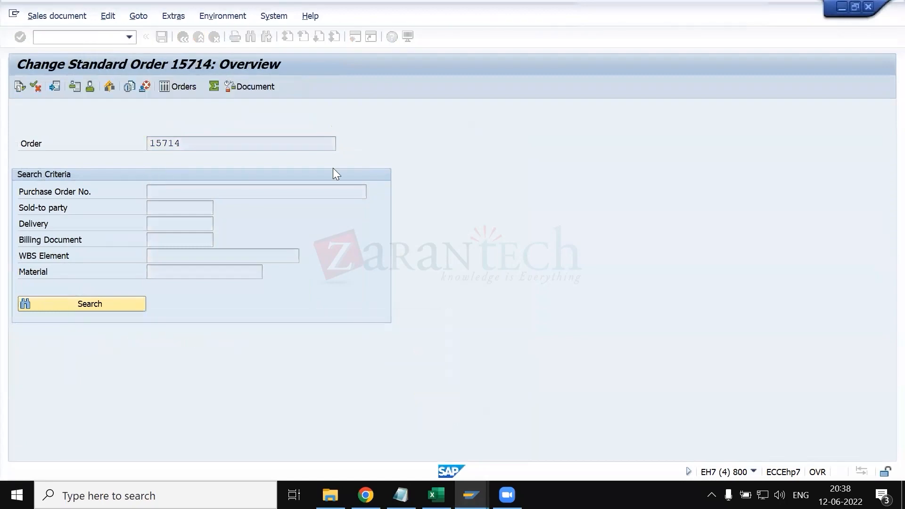
- Check the Order Type field in the standard order's header sales data and return to the initial screen
left_click(517, 160)
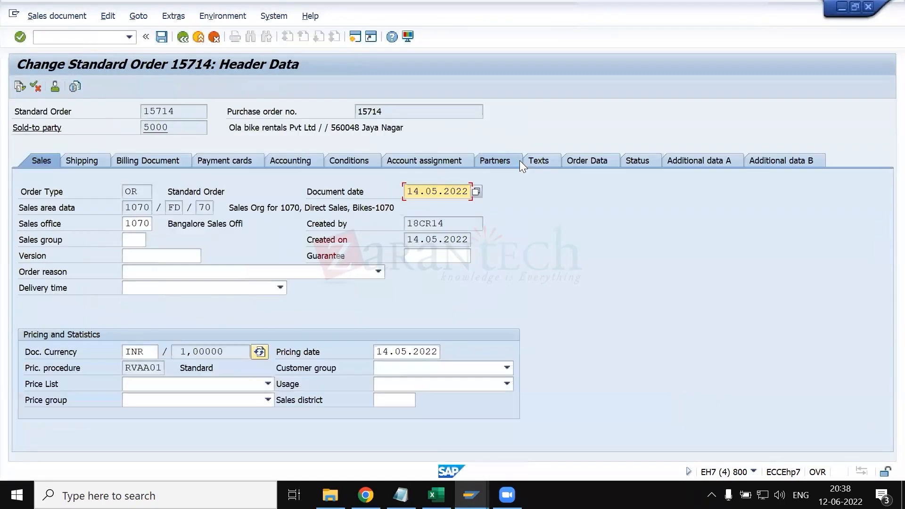
left_click(147, 194)
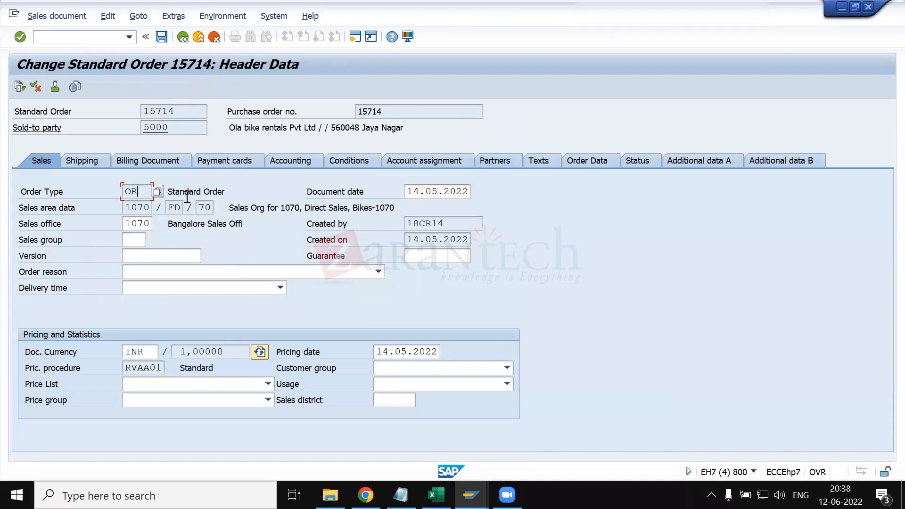
left_click(187, 40)
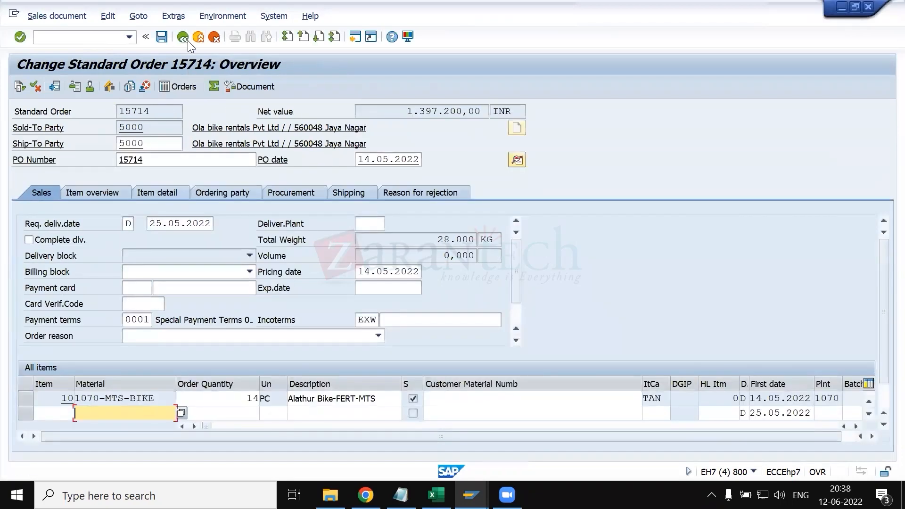
left_click(187, 40)
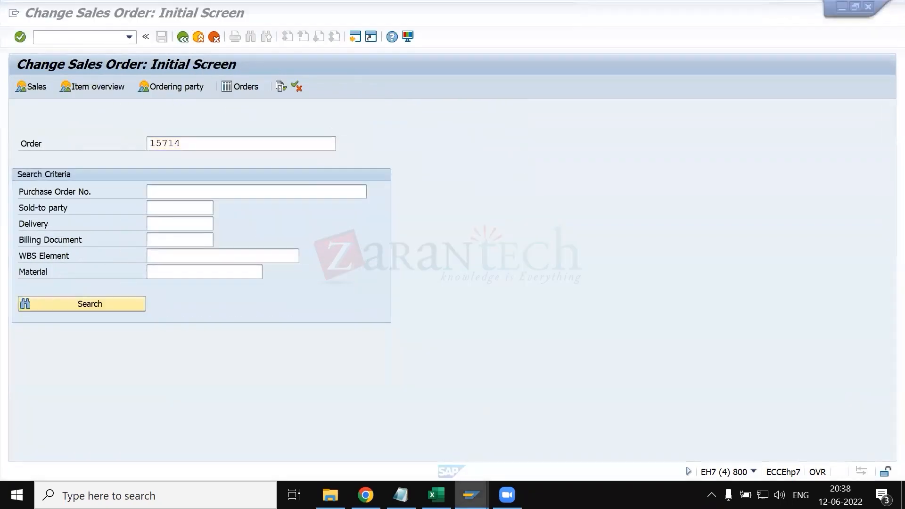
- Switch to the session displaying sales document type OR and examine the Alt.sales doc. type1, type2 and Variant fields
mouse_move(471, 495)
left_click(313, 441)
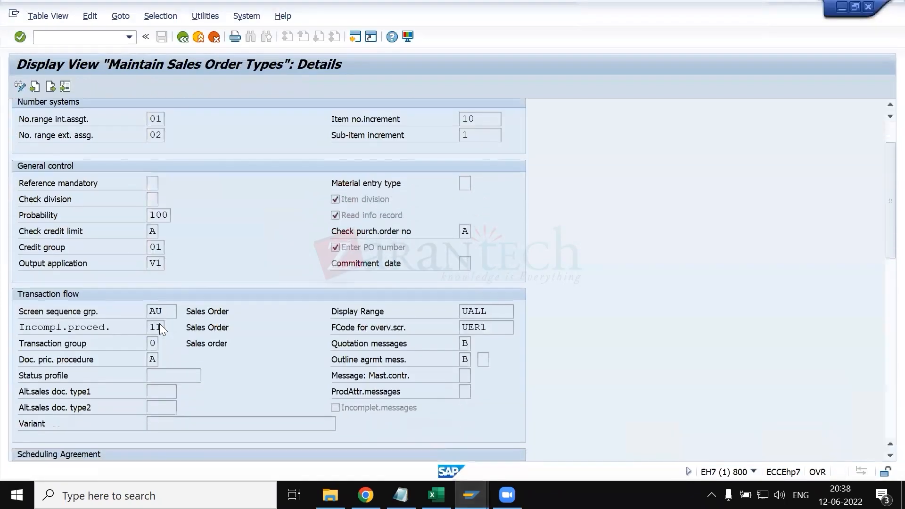
scroll(172, 362, "down", 1)
left_click(165, 337)
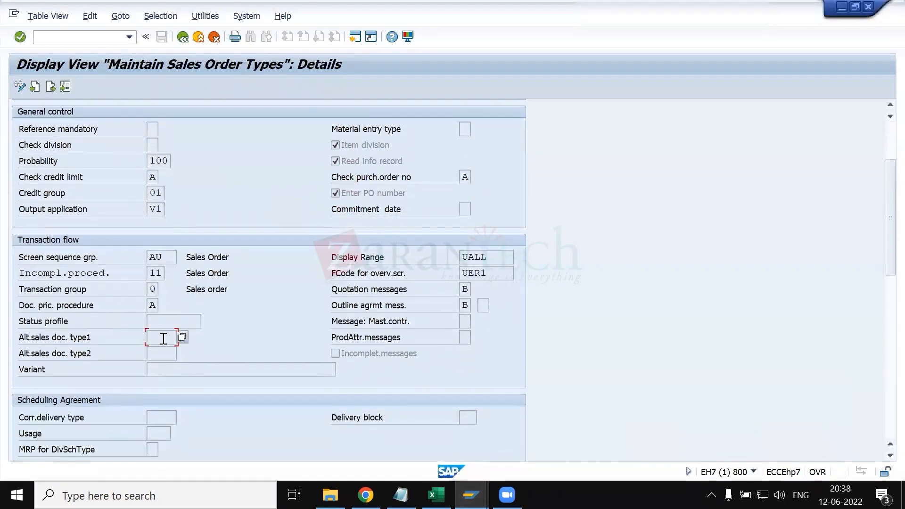
left_click(164, 354)
left_click(339, 354)
left_click(292, 372)
- Switch to the Change Sales Order session and reopen the standard order's overview, acknowledging the subsequent documents message
left_click(471, 495)
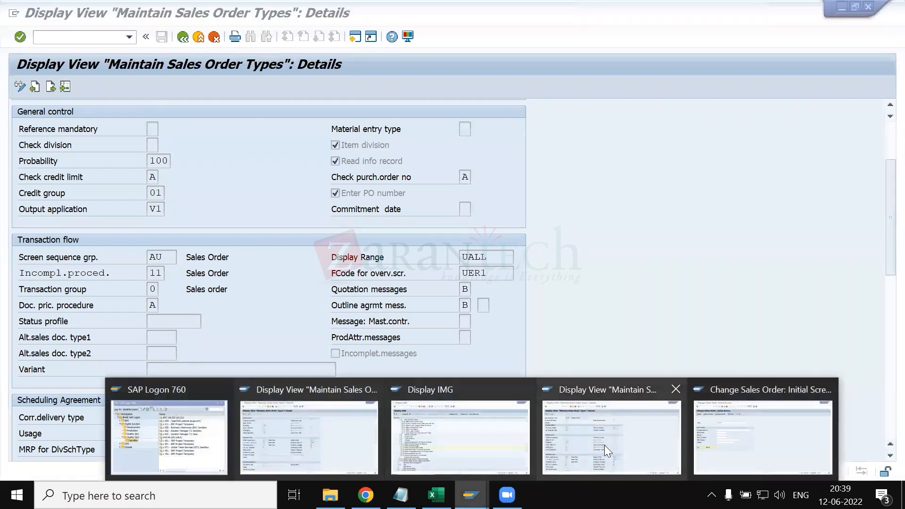
left_click(750, 436)
key("Return")
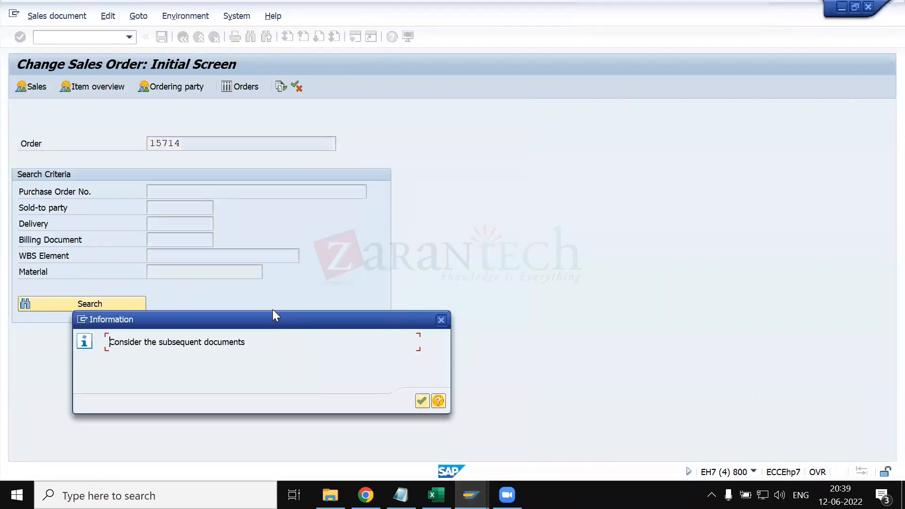
key("Return")
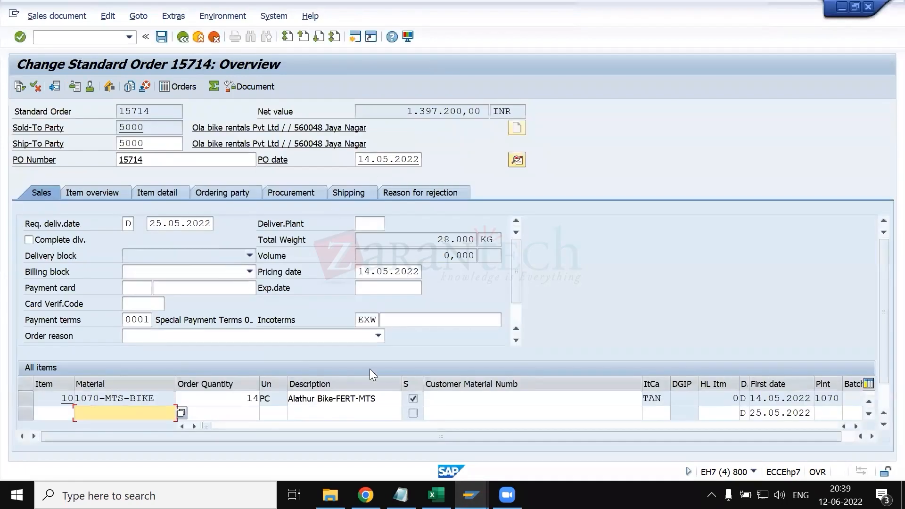
- Switch to the KT.xlsx workbook in Excel and look through the customer master sheet for the config settings list
left_click(471, 495)
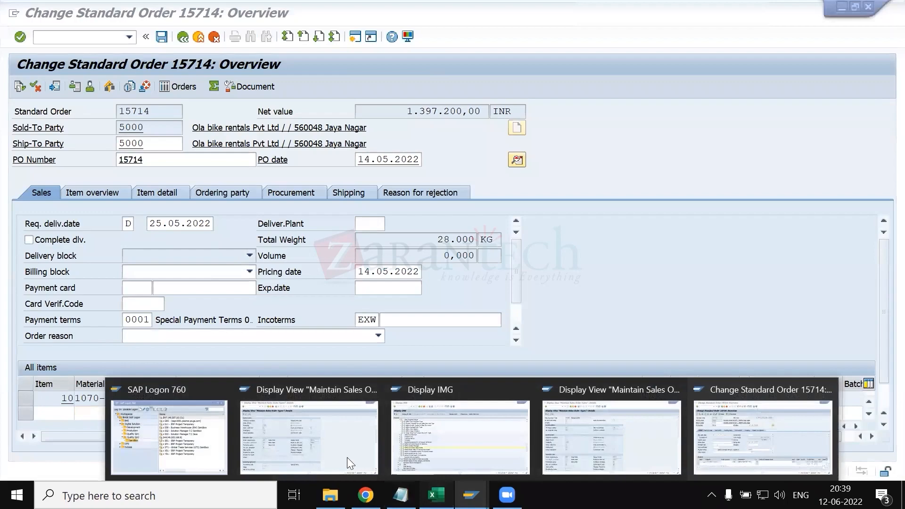
left_click(437, 495)
scroll(224, 426, "left", 8)
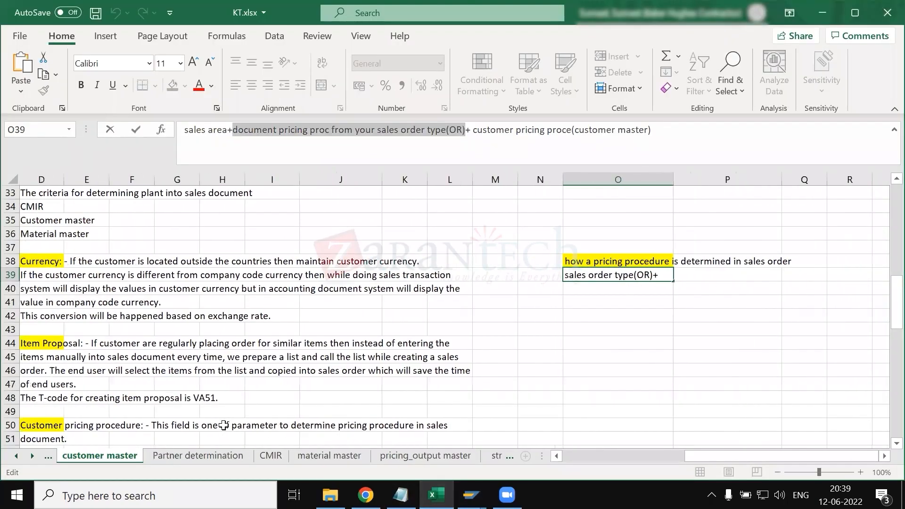
scroll(224, 426, "left", 3)
scroll(188, 380, "down", 5)
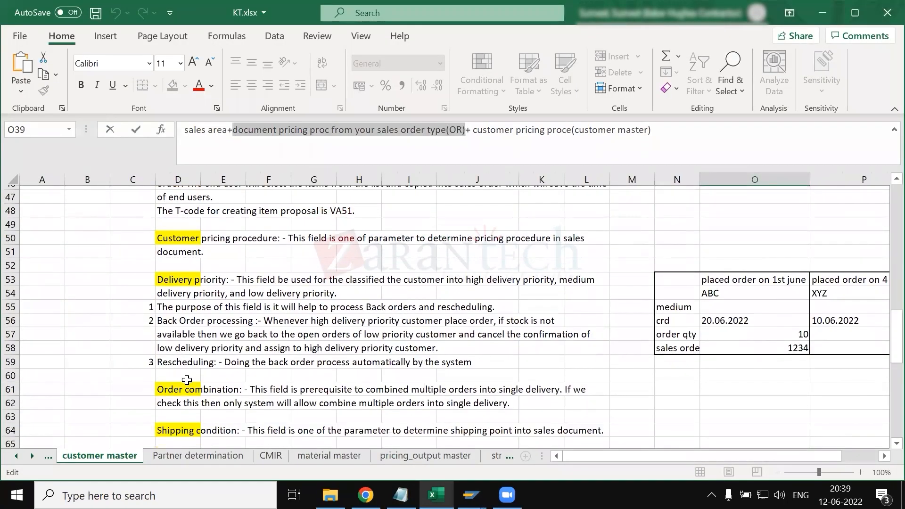
scroll(188, 380, "down", 4)
scroll(187, 380, "up", 10)
scroll(390, 349, "up", 10)
scroll(384, 317, "down", 4)
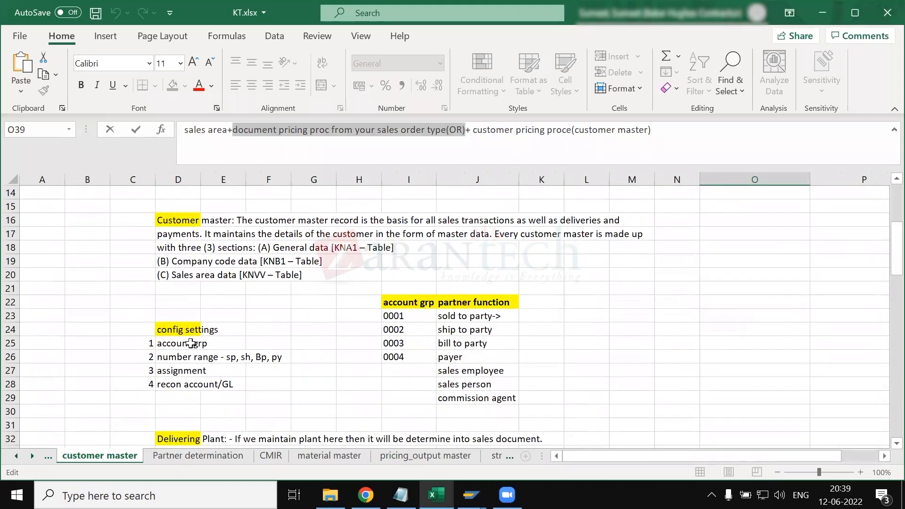
left_click(191, 343)
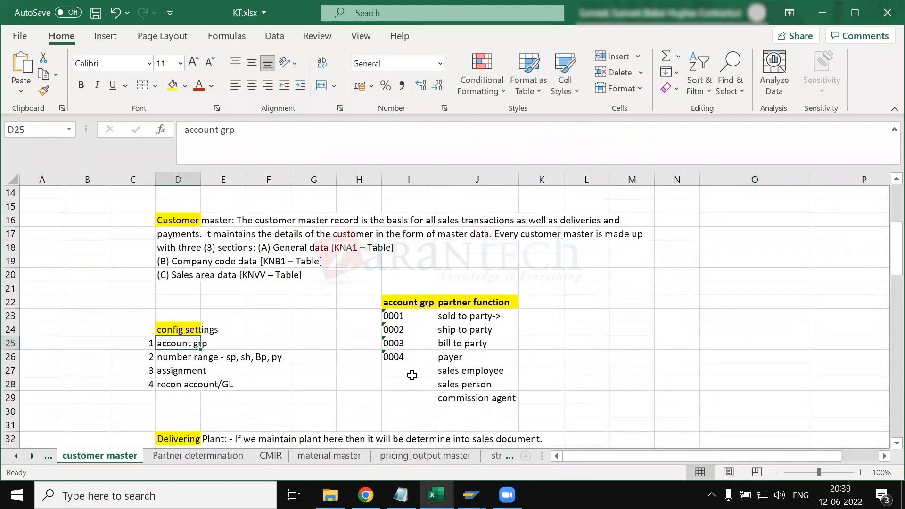
- Switch back to the SAP session showing the standard order's overview
left_click(471, 495)
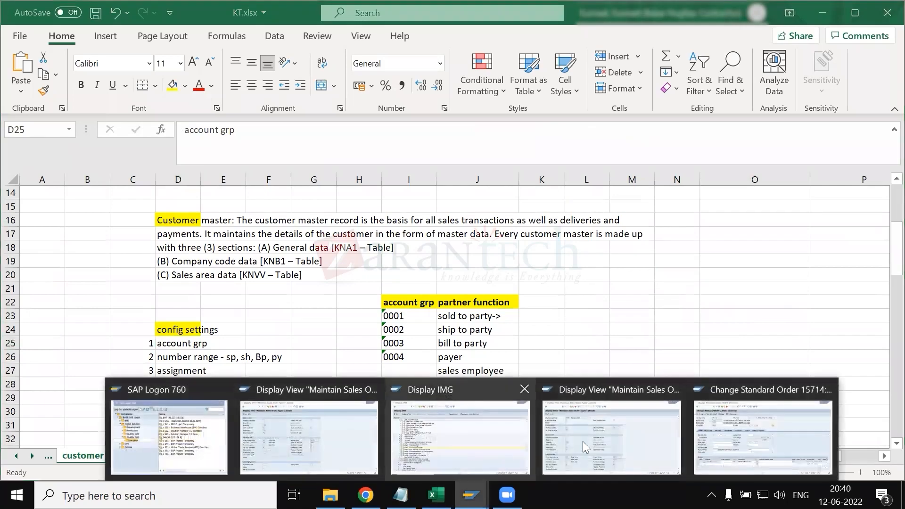
left_click(423, 442)
left_click(471, 495)
left_click(795, 439)
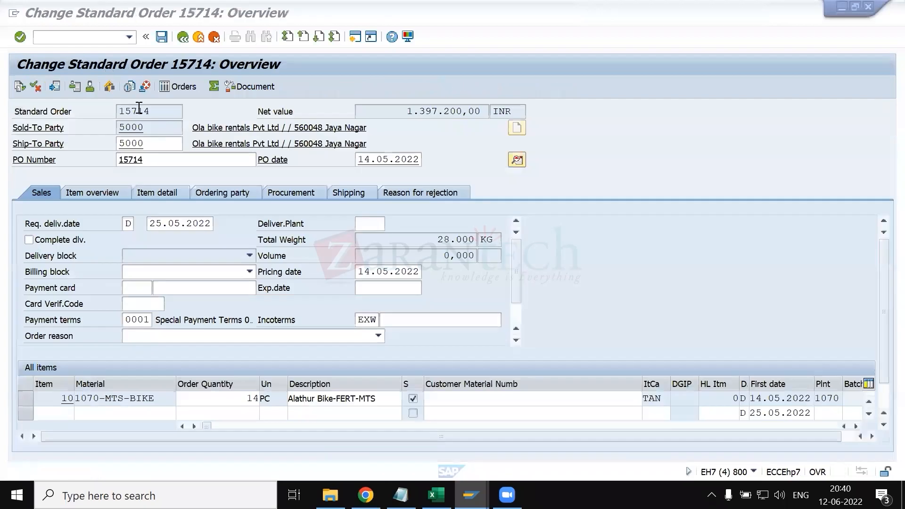
- Try to start transaction SDH0 from the standard order's overview
left_click(90, 38)
type("/nsdh0")
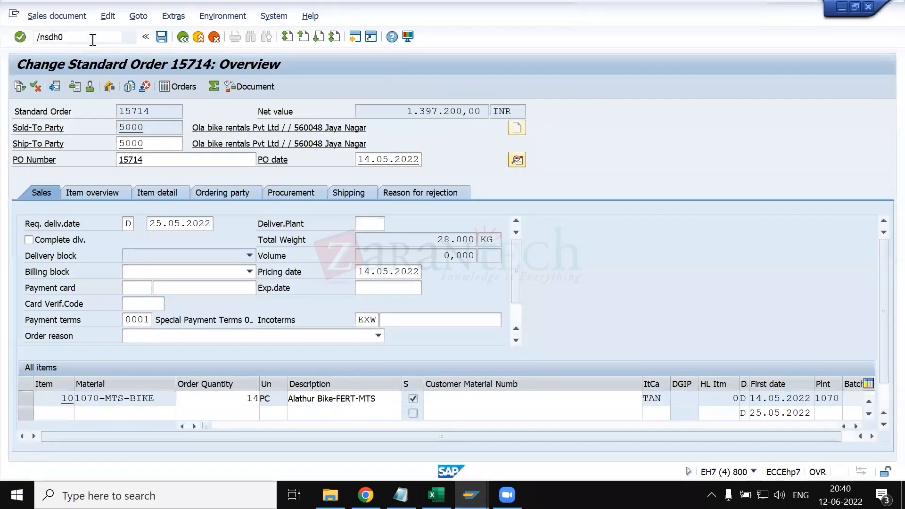
key("Return")
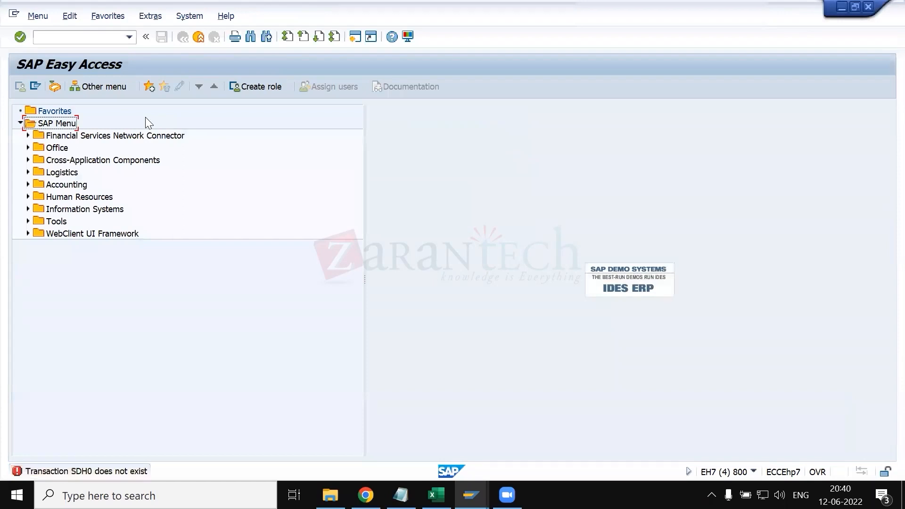
- Start transaction SHD0 to maintain transaction and screen variants
left_click(78, 37)
type("shd0")
key("Return")
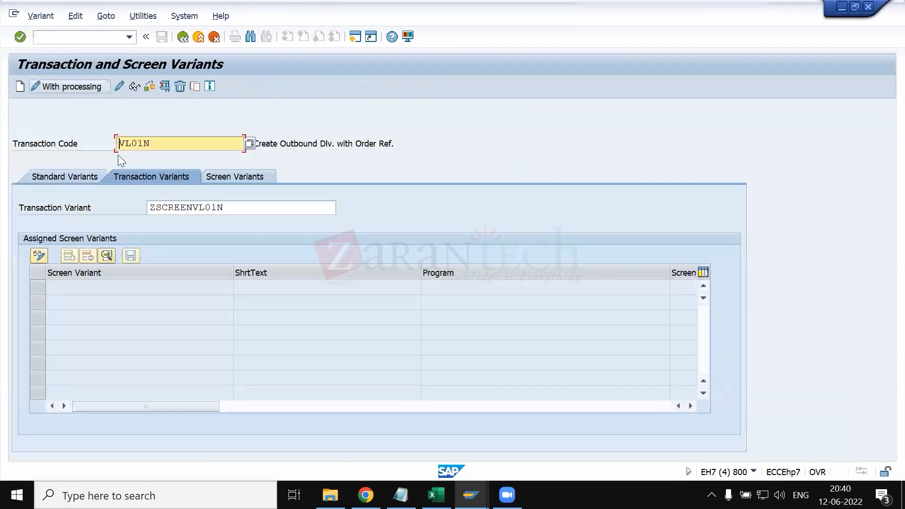
- Set the transaction code for the variants to VA01
key("Delete")
key("Delete")
key("Delete")
key("Delete")
key("Delete")
type("va01")
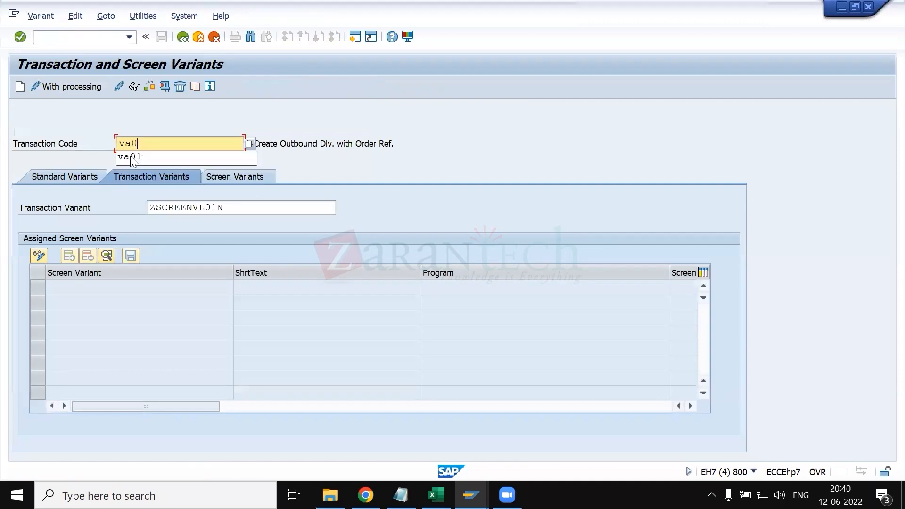
key("Return")
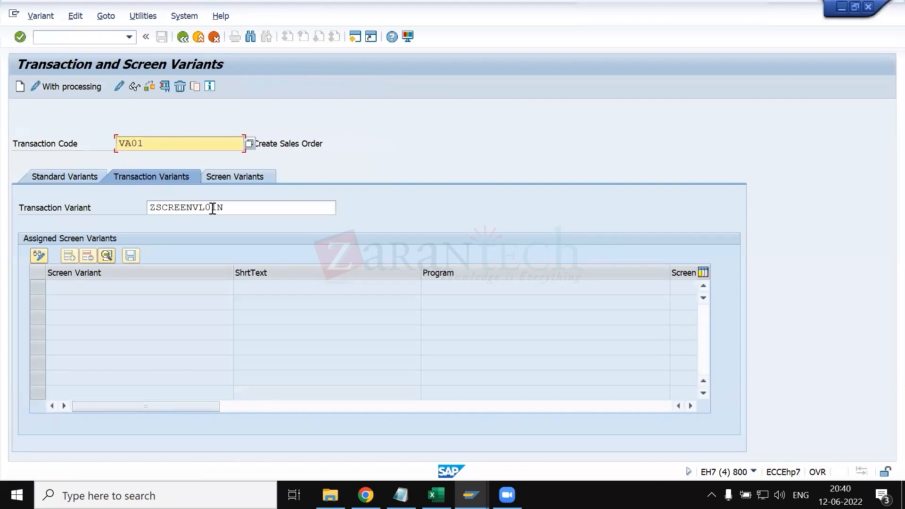
- Clear the Transaction Variant field and list the available transaction variants for VA01 without a variant name restriction
double_click(213, 208)
key("Delete")
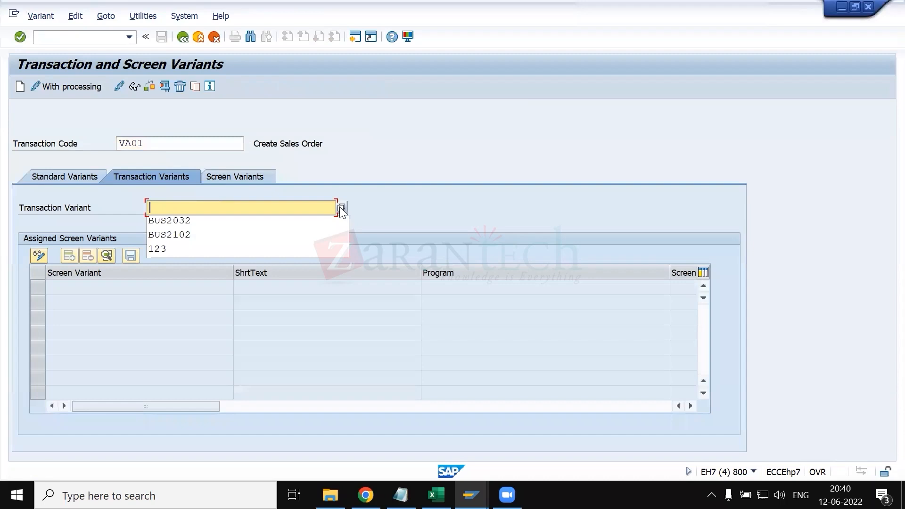
left_click(341, 208)
left_click(417, 362)
key("Delete")
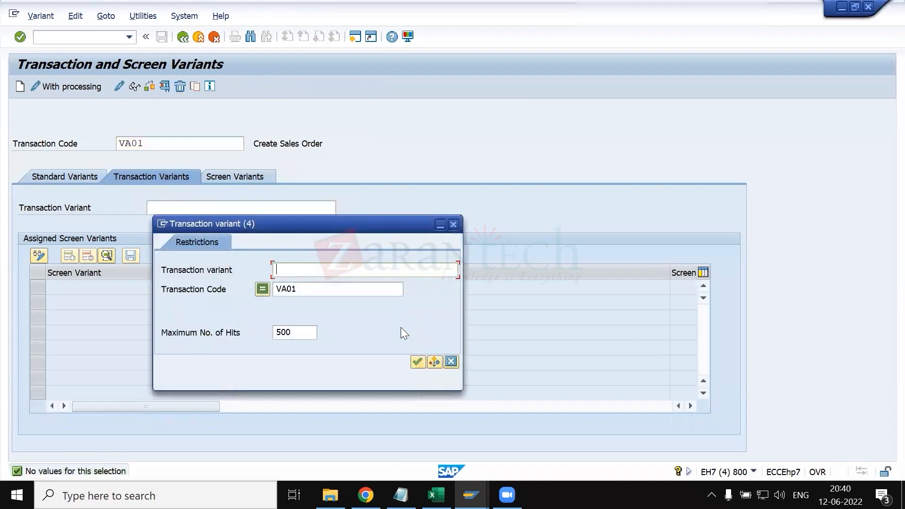
left_click(417, 362)
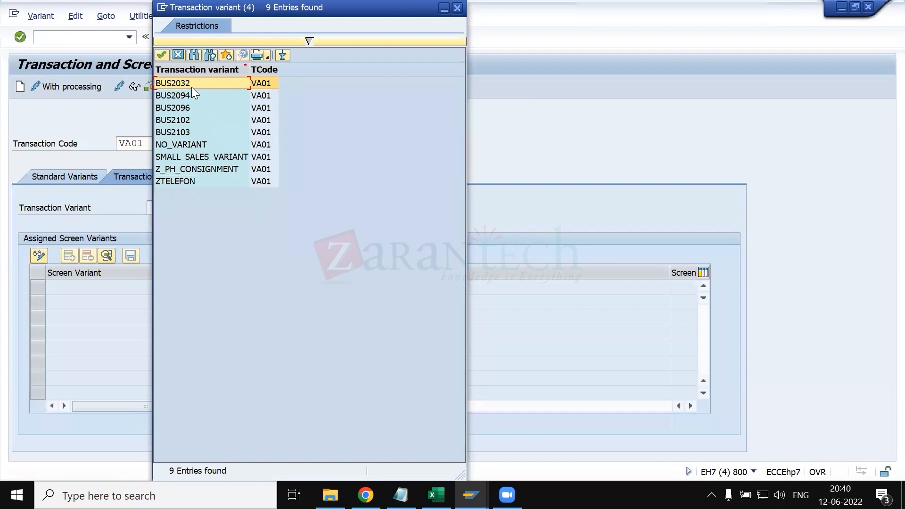
- Choose BUS2032 from the VA01 transaction variants and load its assigned screen variants
left_click(192, 119)
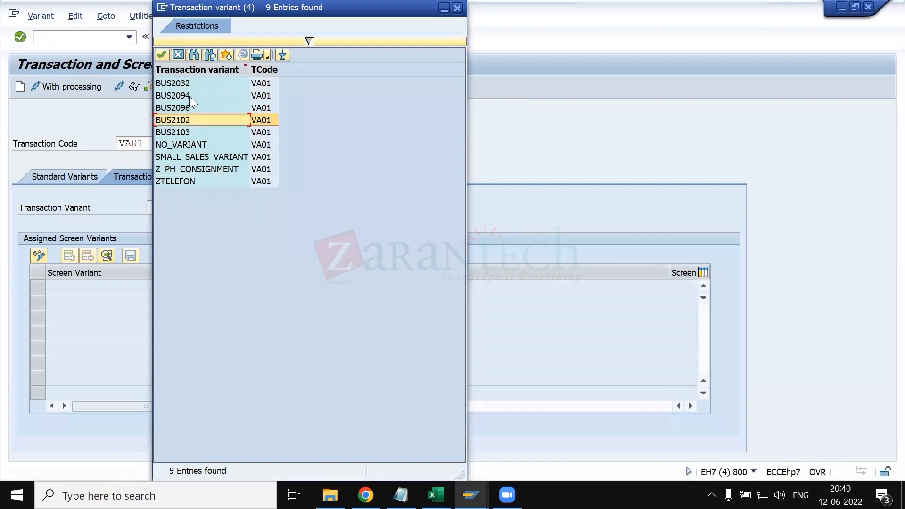
left_click(188, 82)
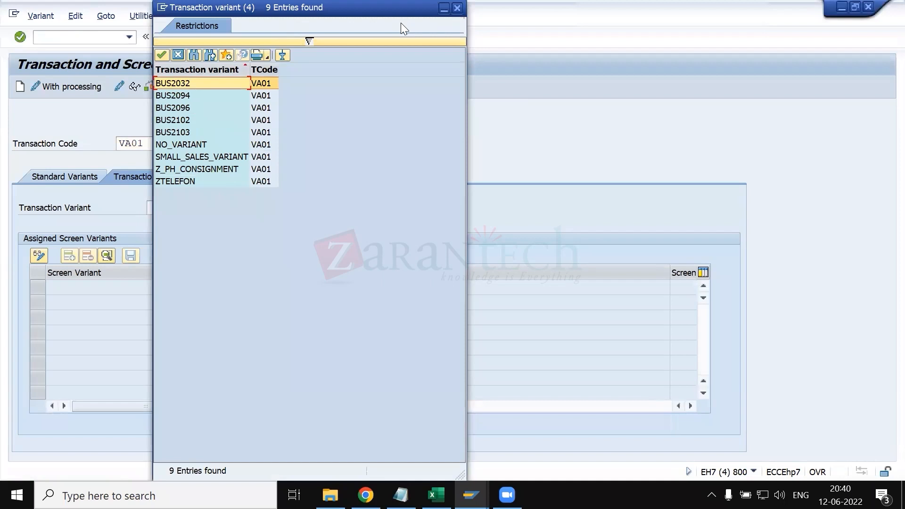
double_click(167, 86)
key("Return")
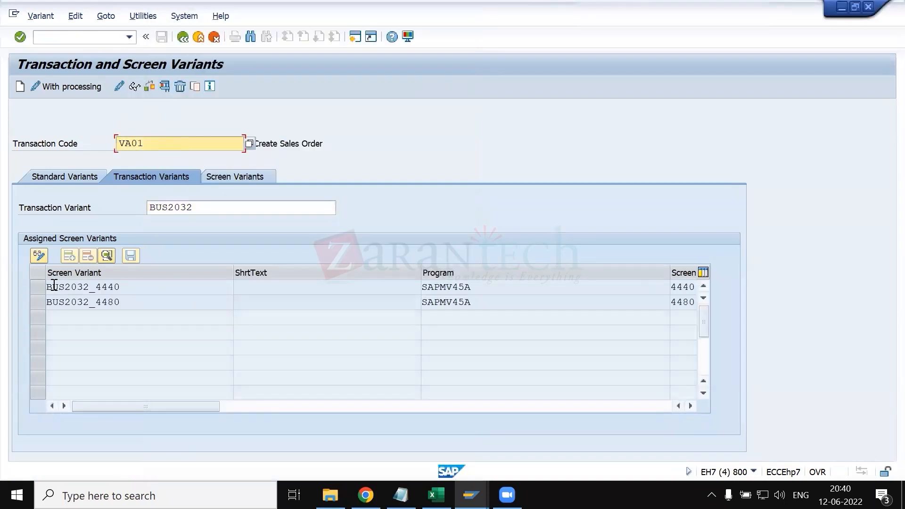
- Display screen variant BUS2032_4440, examine which fields are flagged invisible, and return to the transaction variant
left_click(40, 287)
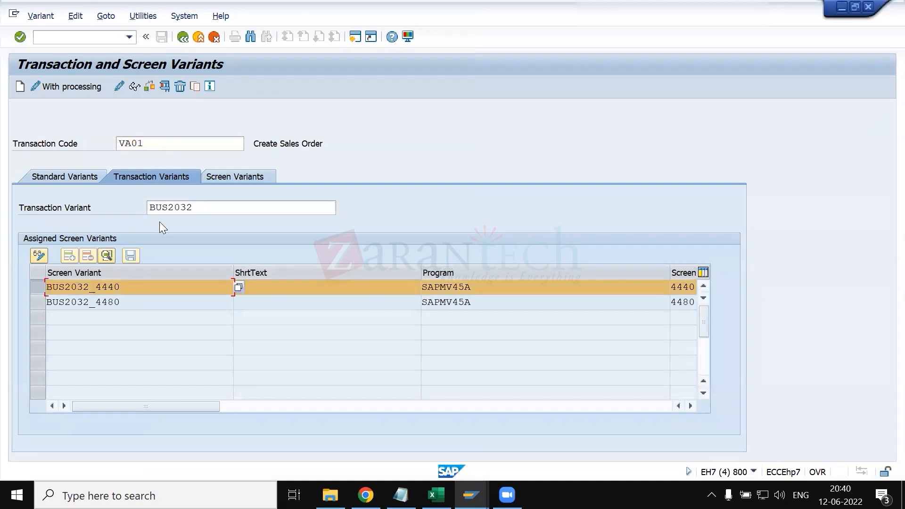
left_click(108, 257)
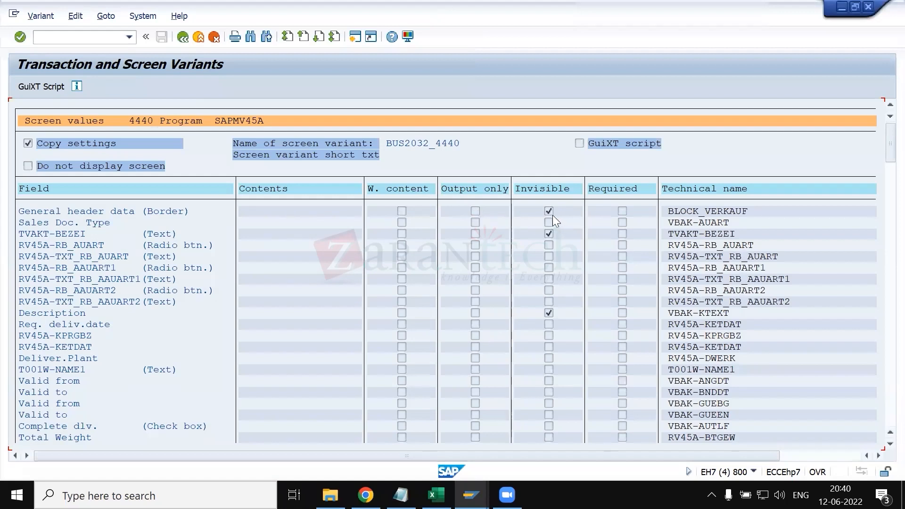
scroll(510, 346, "down", 3)
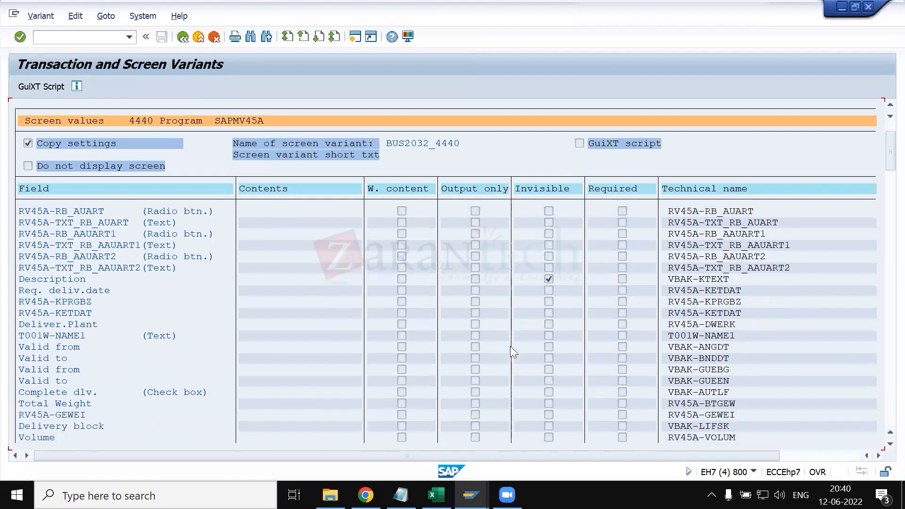
scroll(596, 287, "down", 4)
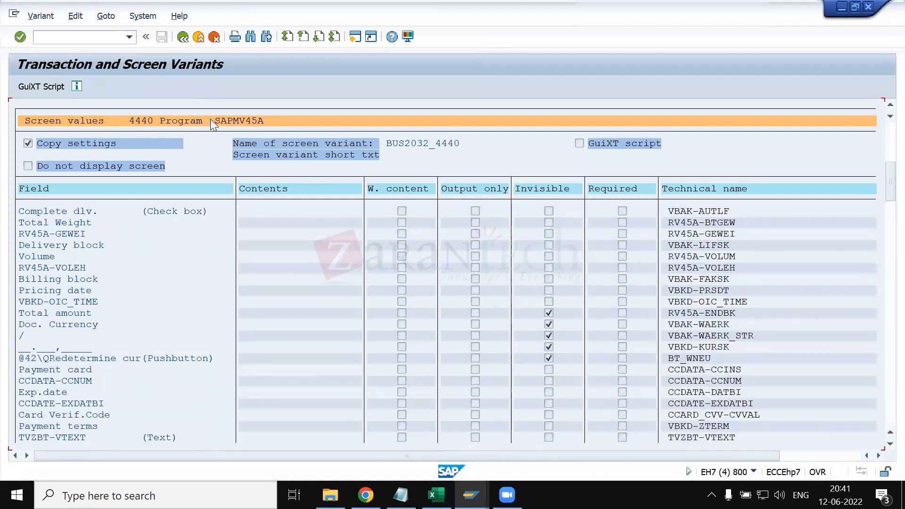
left_click(266, 119)
scroll(265, 246, "down", 1)
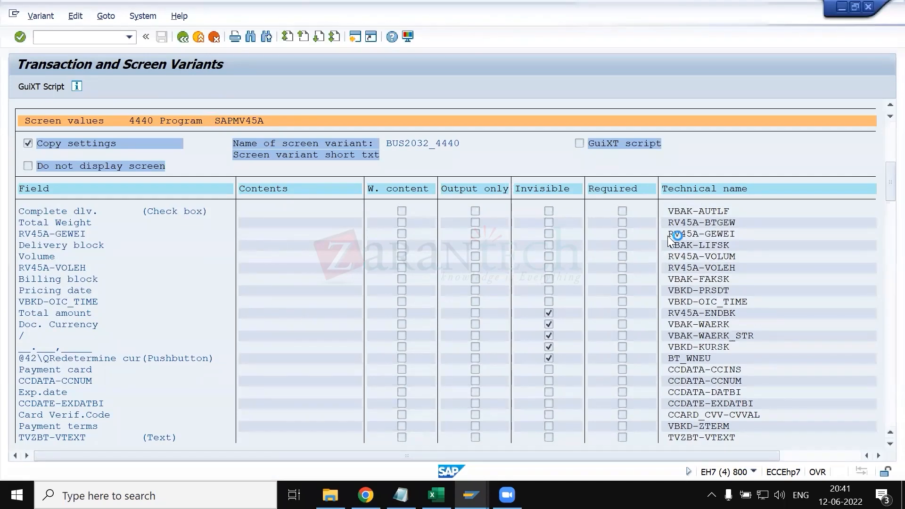
left_click_drag(883, 178, 883, 320)
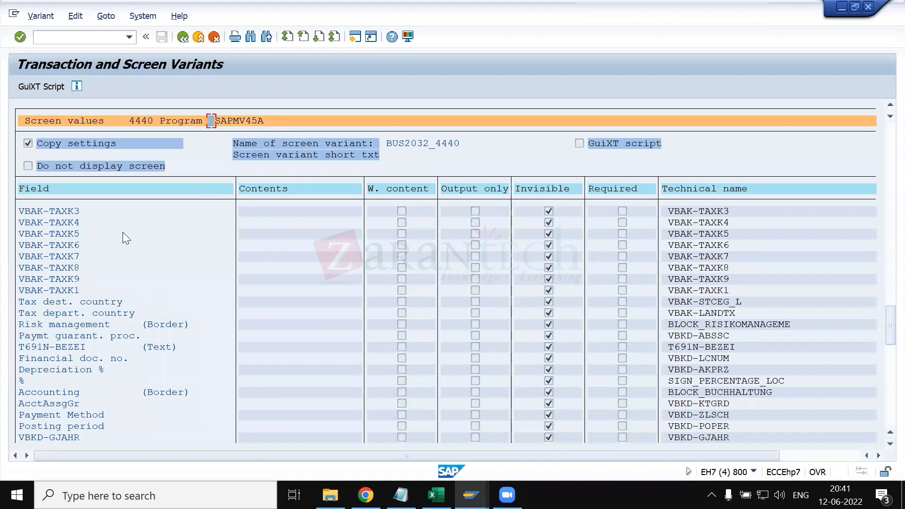
left_click(549, 222)
left_click(183, 37)
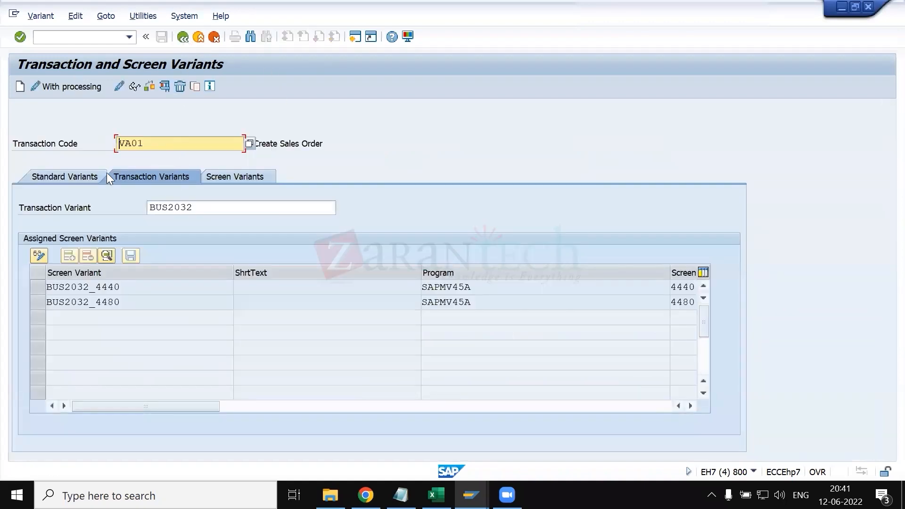
- In the standard variants' variant groups, change the transaction code to zva01 and clear the group name
left_click(79, 177)
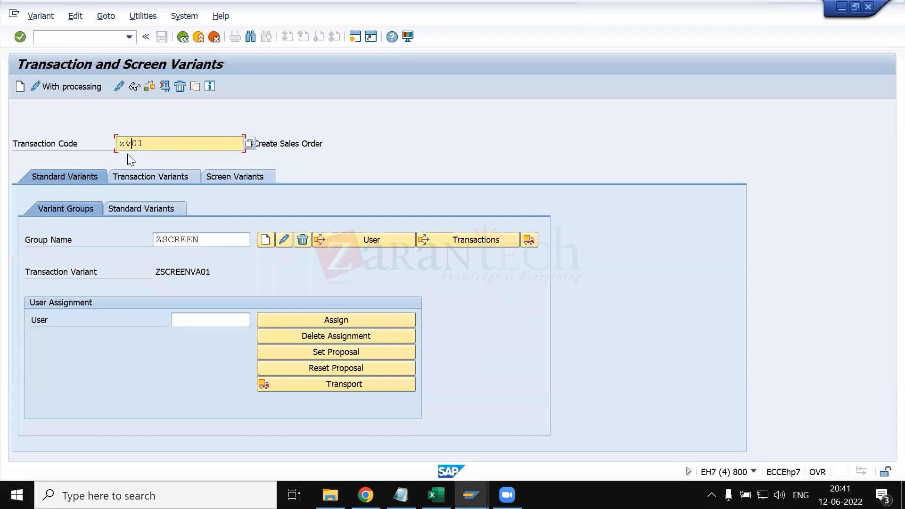
type("a01")
left_click(201, 240)
key("BackSpace")
key("BackSpace")
key("BackSpace")
key("BackSpace")
key("BackSpace")
key("BackSpace")
key("BackSpace")
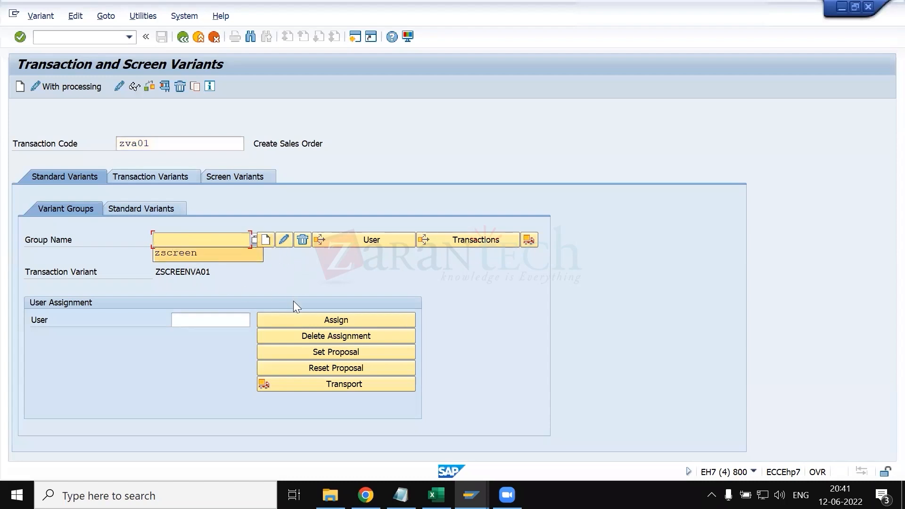
left_click(192, 318)
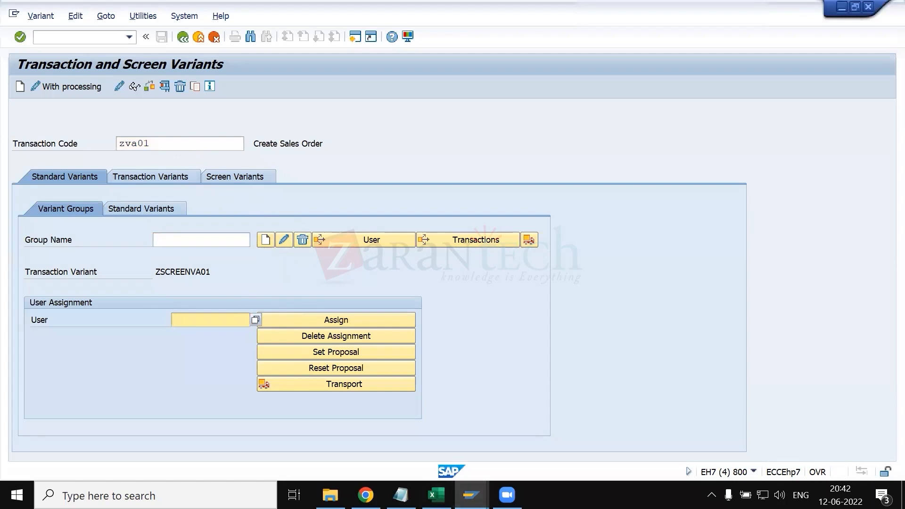
- Switch to the sales order type details session and list the possible entries for the Variant field
left_click(470, 496)
left_click(313, 424)
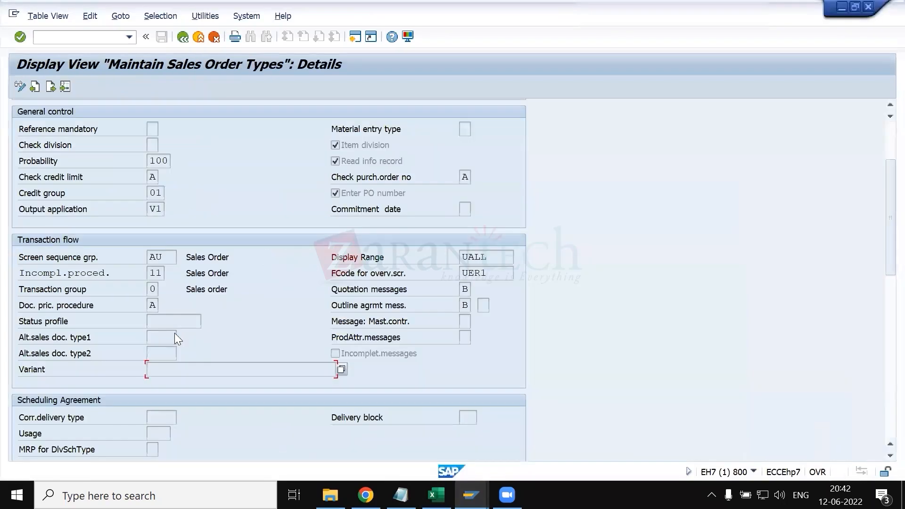
left_click(344, 370)
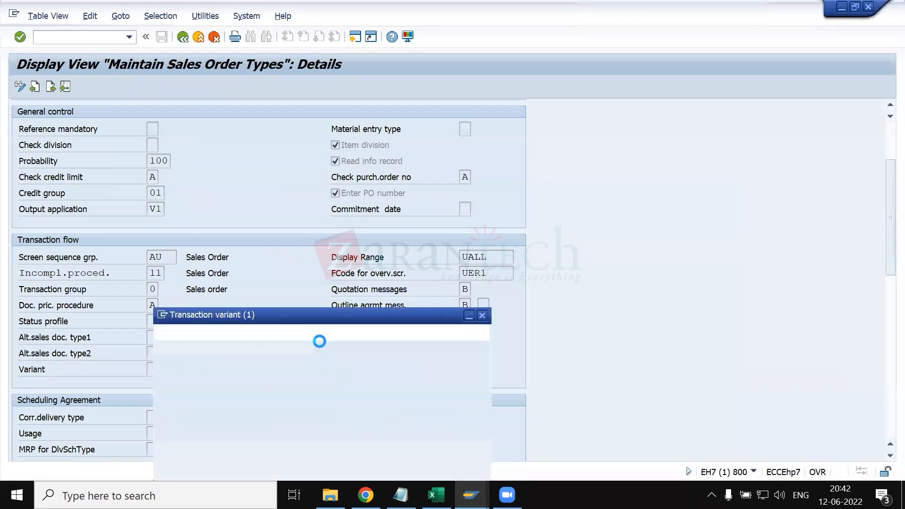
- Look through the transaction variant list, including the BUS entries, and close it without choosing a variant
scroll(252, 276, "up", 9)
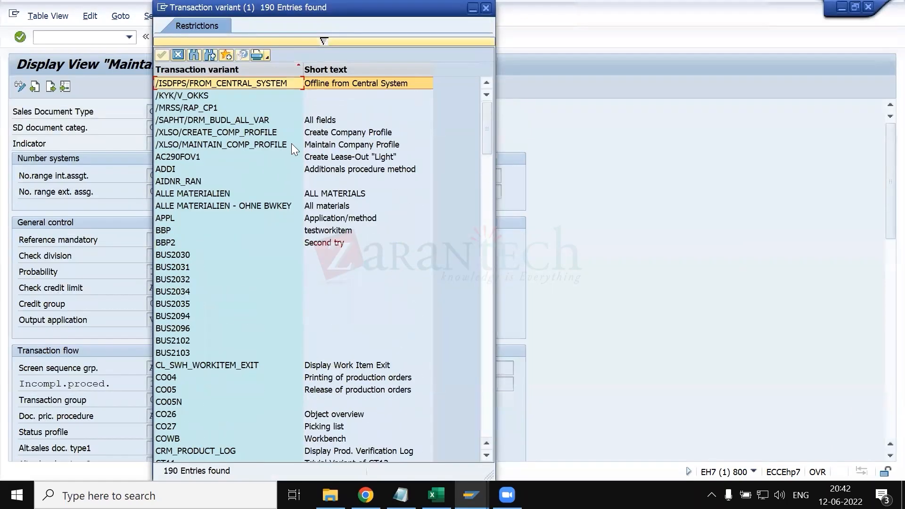
scroll(250, 239, "down", 4)
scroll(250, 241, "down", 15)
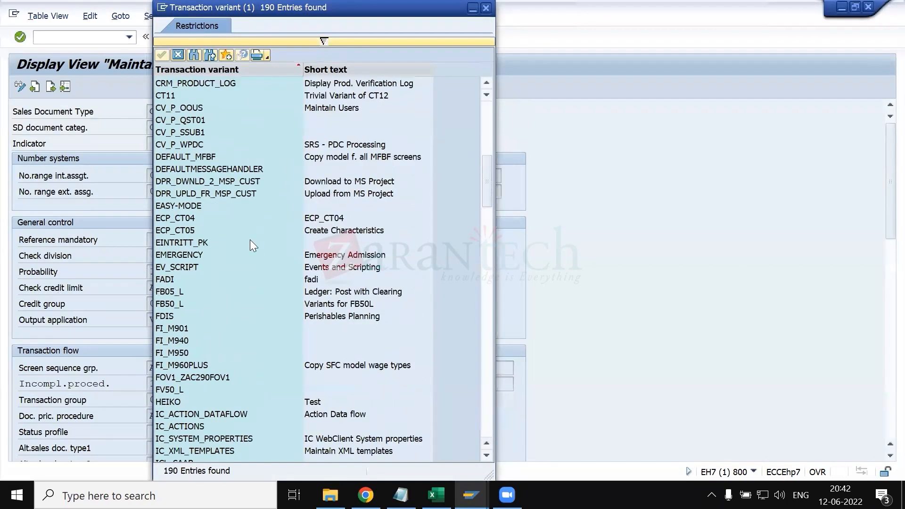
scroll(250, 240, "down", 20)
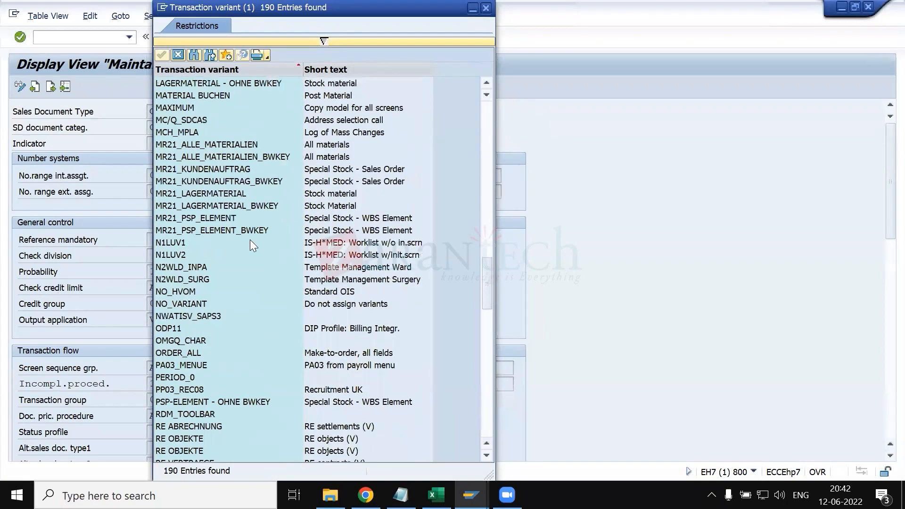
scroll(252, 219, "down", 5)
scroll(252, 219, "up", 12)
scroll(246, 239, "up", 20)
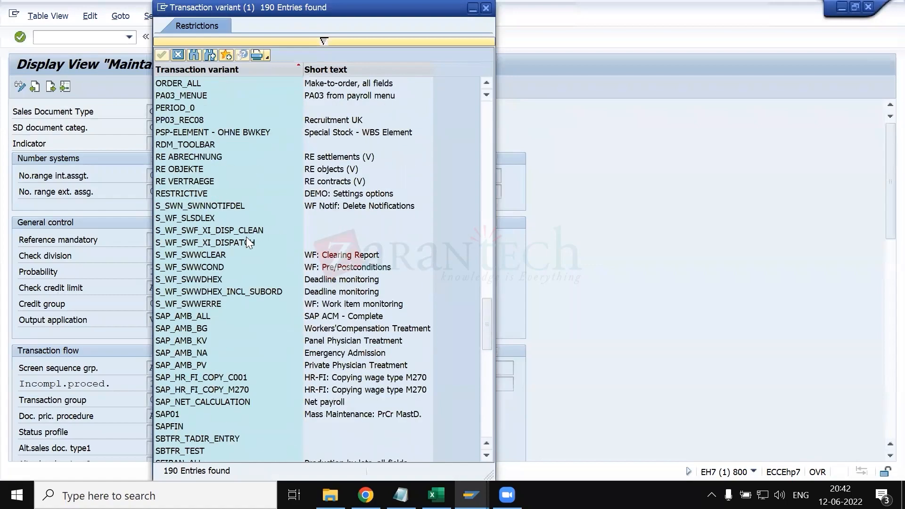
scroll(251, 234, "up", 20)
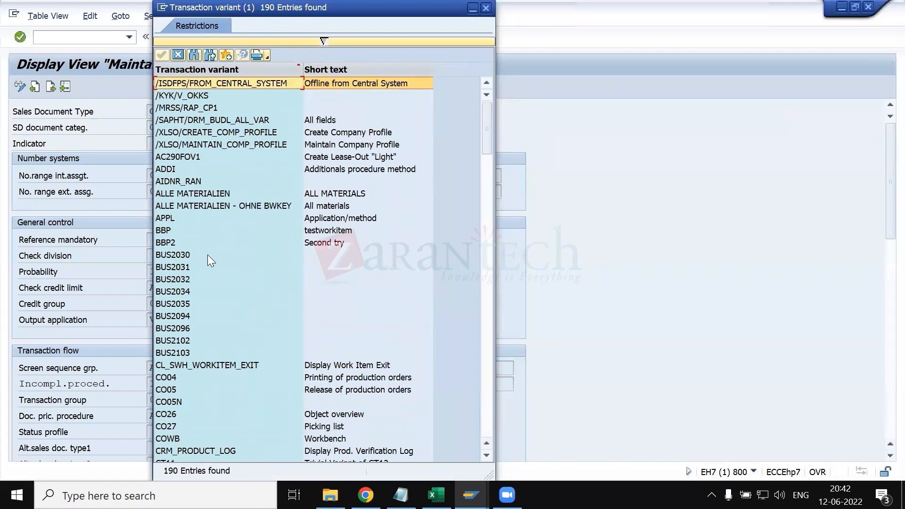
left_click(401, 23)
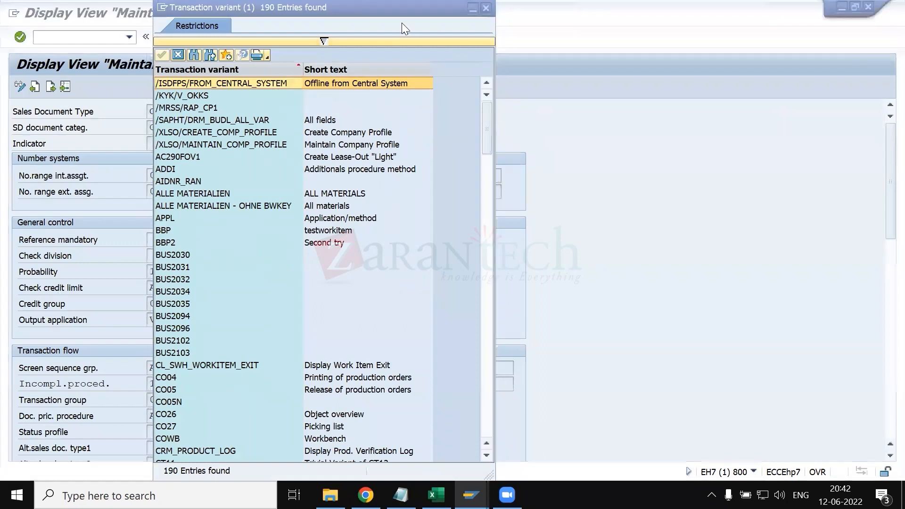
left_click(245, 8)
left_click_drag(246, 67, 272, 140)
left_click(514, 139)
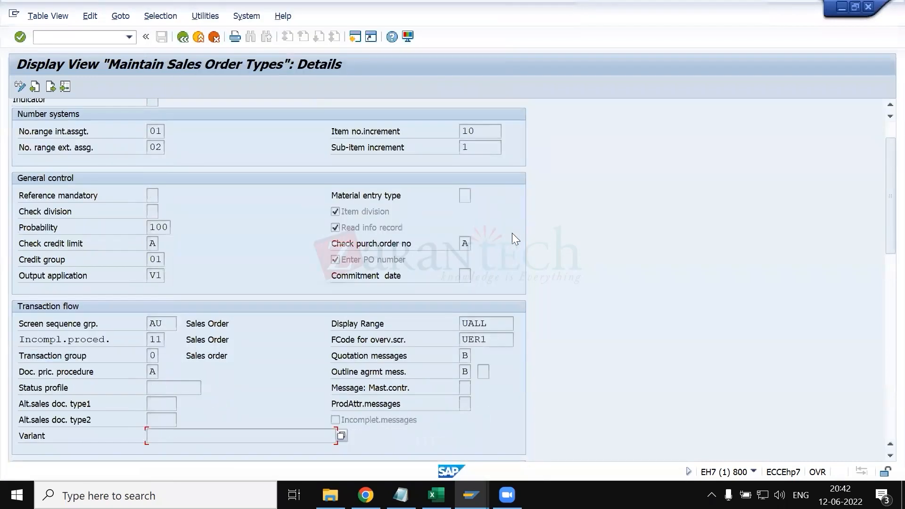
- Go past the Scheduling Agreement settings to Shipping and list the possible entries for the Delivery type
scroll(514, 235, "down", 2)
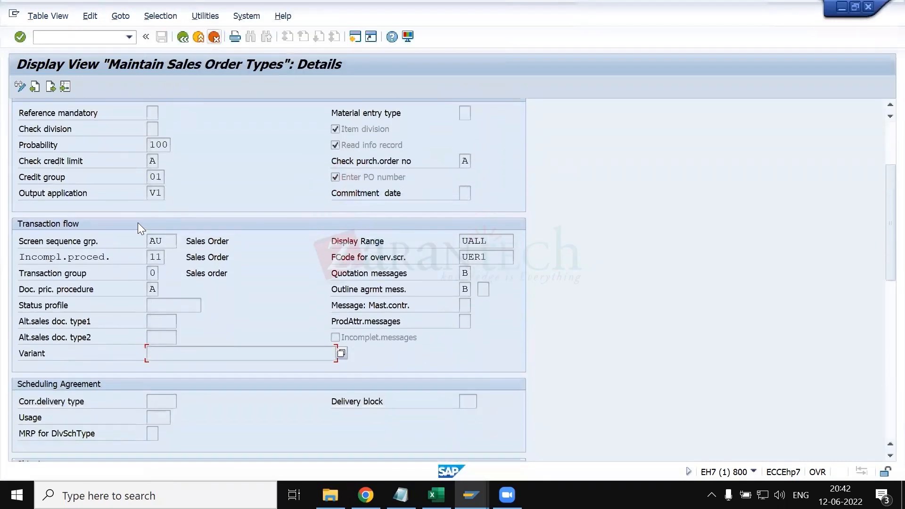
scroll(181, 352, "down", 3)
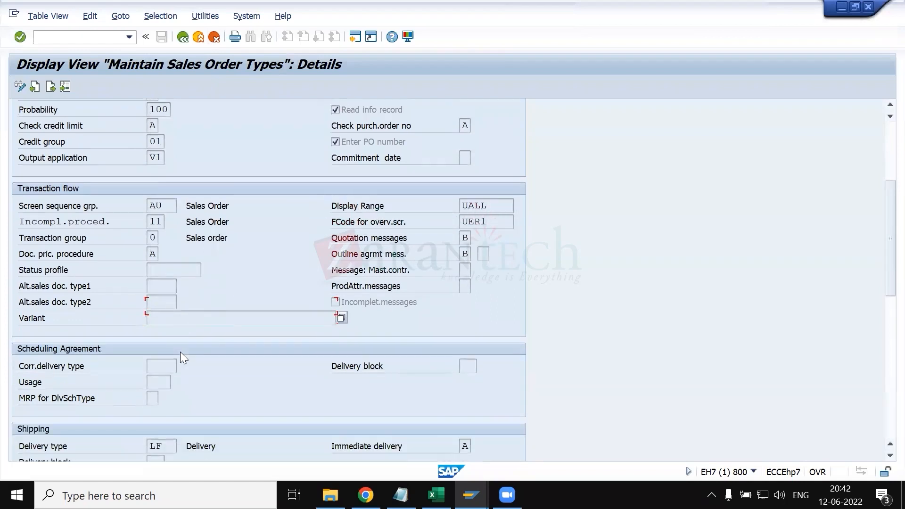
scroll(106, 380, "down", 2)
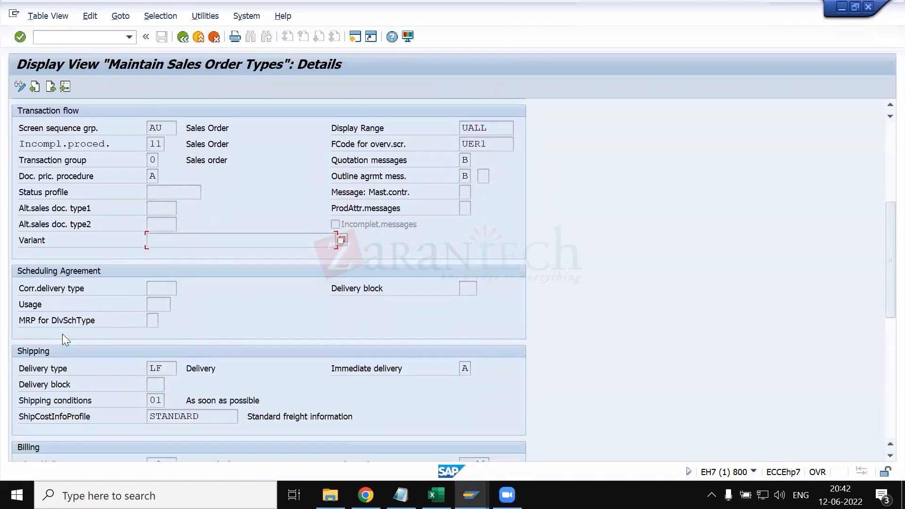
scroll(60, 334, "down", 2)
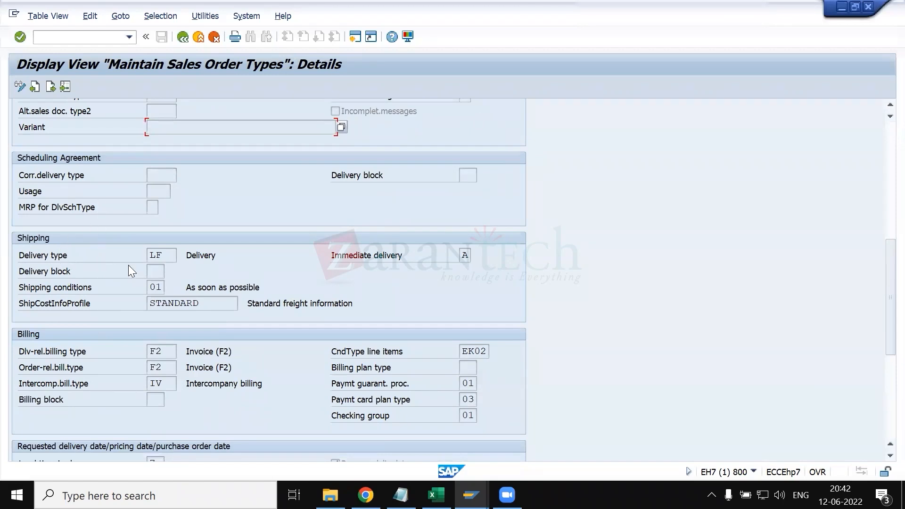
scroll(128, 265, "up", 2)
scroll(135, 329, "down", 2)
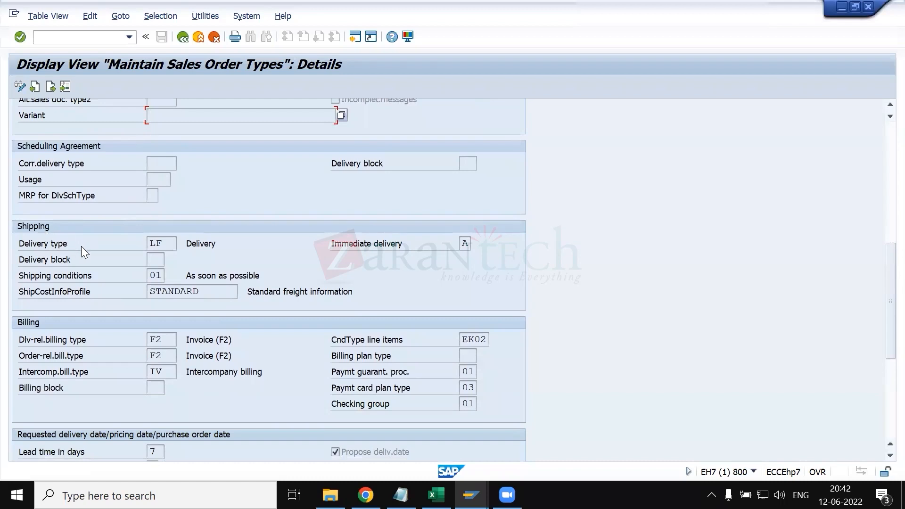
left_click(171, 245)
left_click(183, 244)
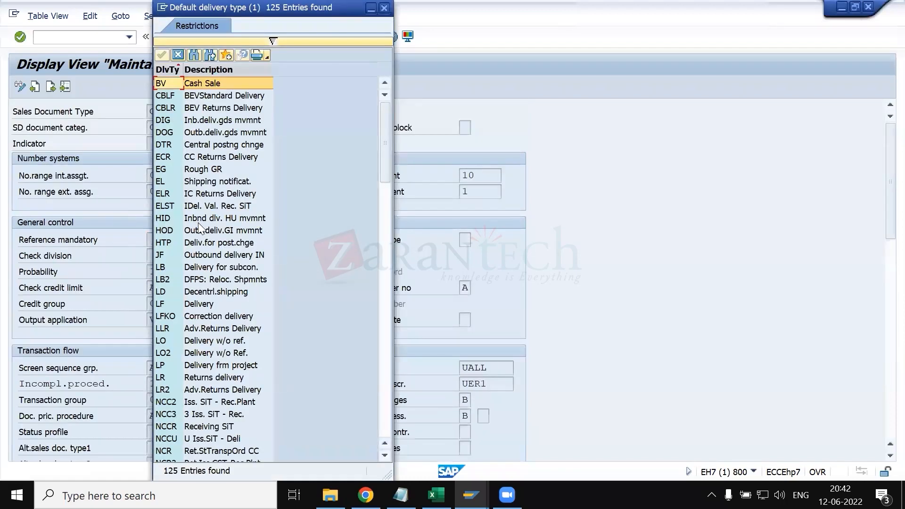
- Browse the available delivery types, close the list without a selection, and return to the Shipping section's Delivery type field
scroll(205, 259, "down", 20)
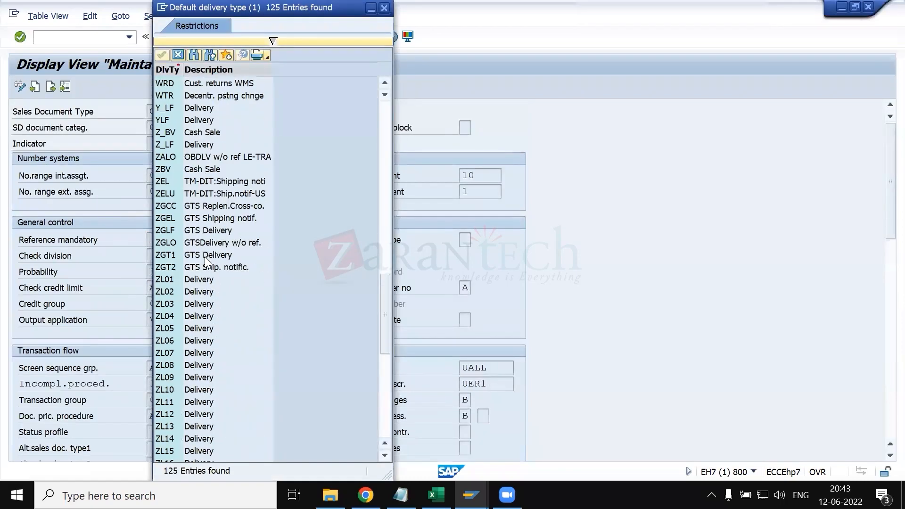
scroll(207, 259, "down", 6)
scroll(212, 227, "up", 8)
scroll(212, 226, "up", 15)
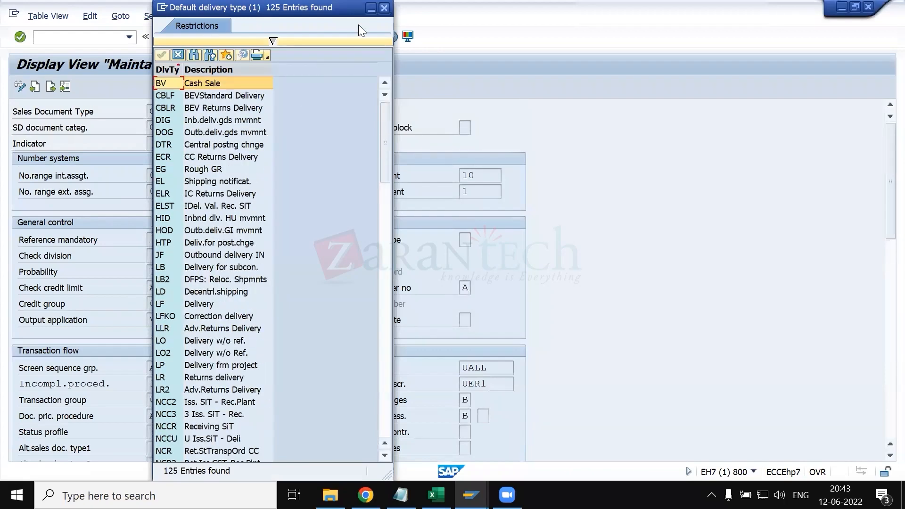
key("Escape")
scroll(184, 331, "down", 4)
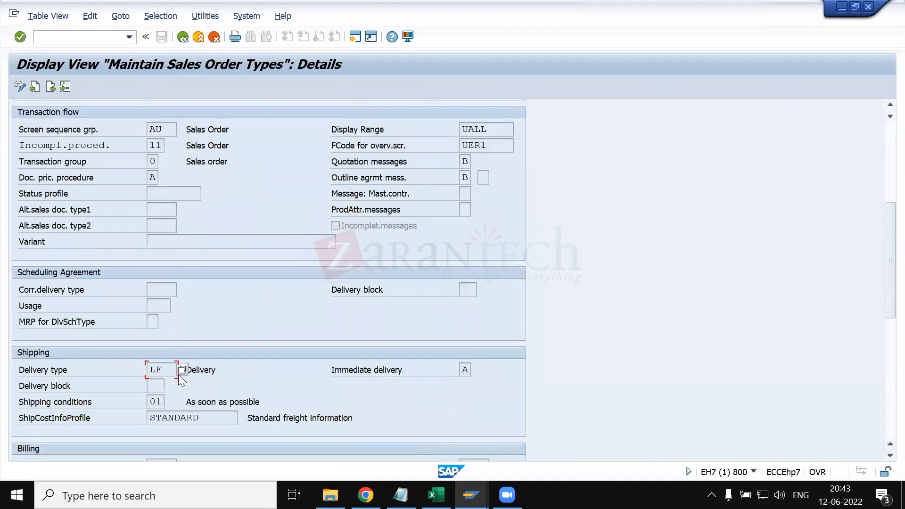
left_click(153, 383)
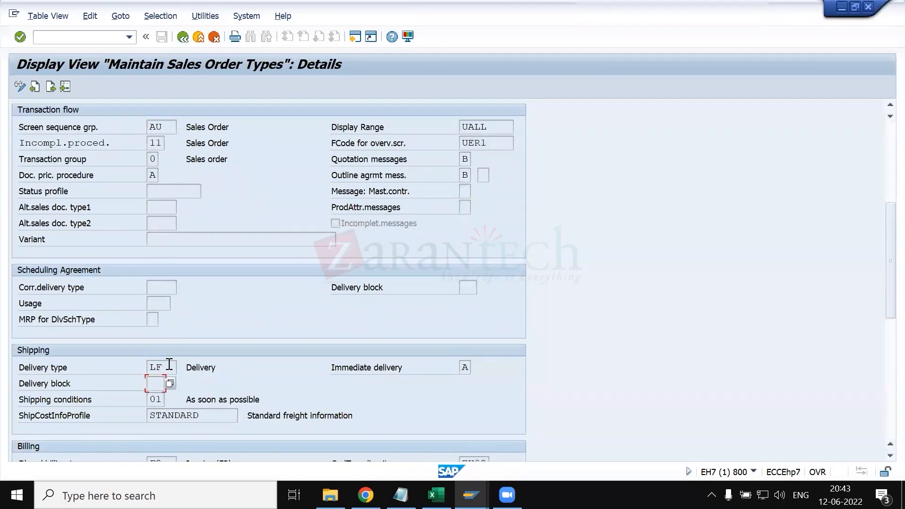
left_click(169, 365)
- Switch to the KT.xlsx workbook in Excel and find the standard delivery type entry on the structure of sales document sheet
left_click(436, 495)
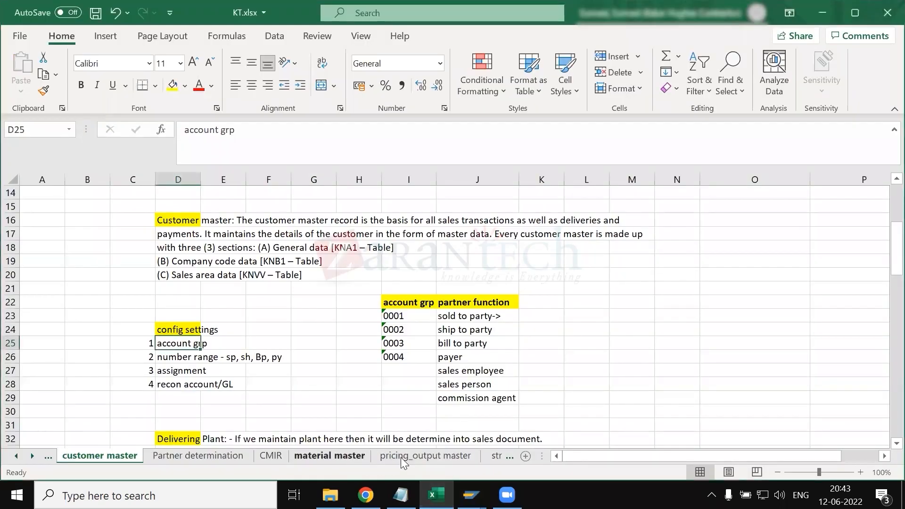
scroll(392, 458, "down", 3)
scroll(382, 458, "down", 2)
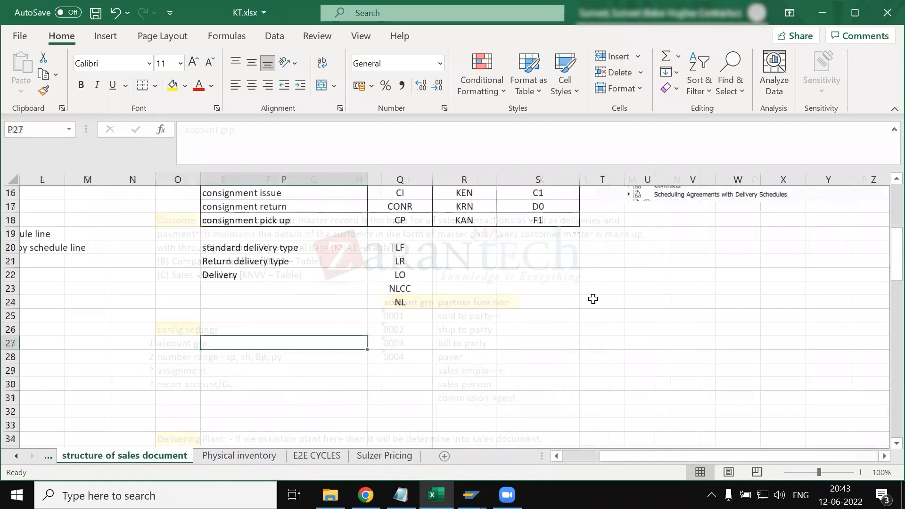
scroll(298, 283, "up", 2)
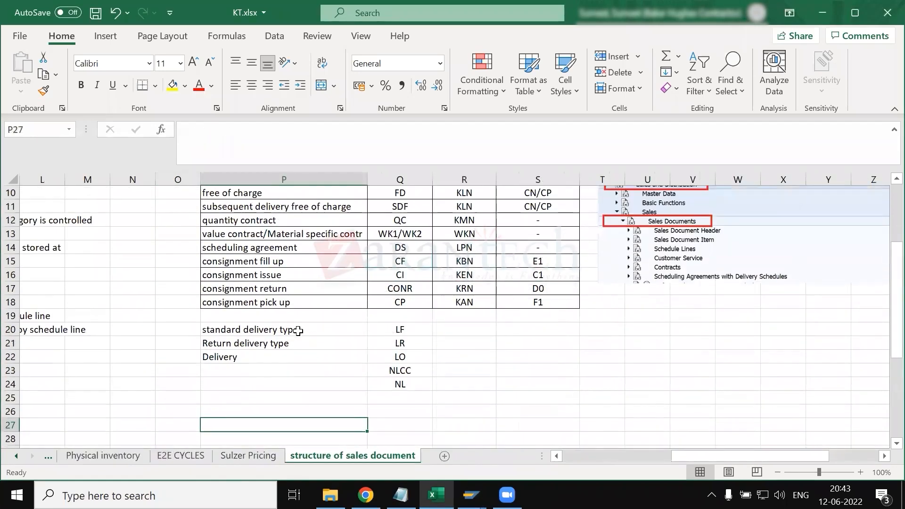
left_click(298, 331)
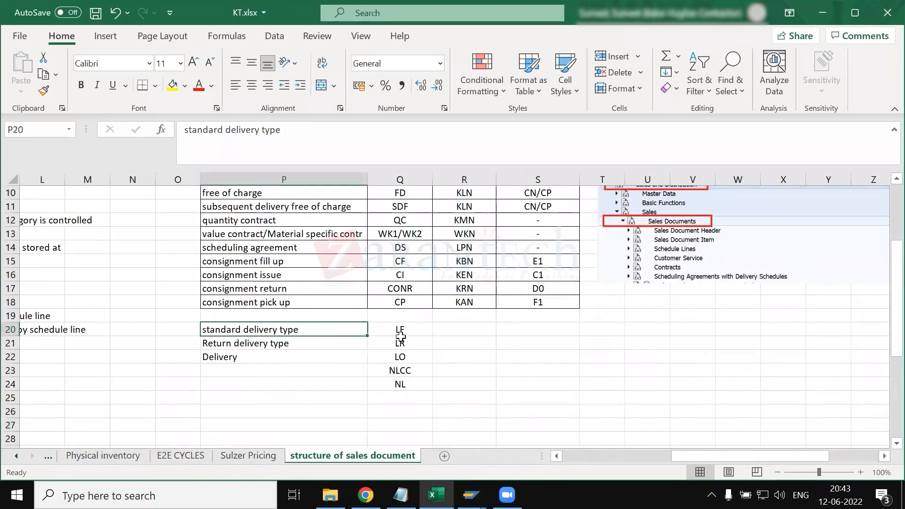
- Extend the Delivery description beside code LO in P22 to read "Delivery with out reference"
left_click(307, 346)
left_click(400, 345)
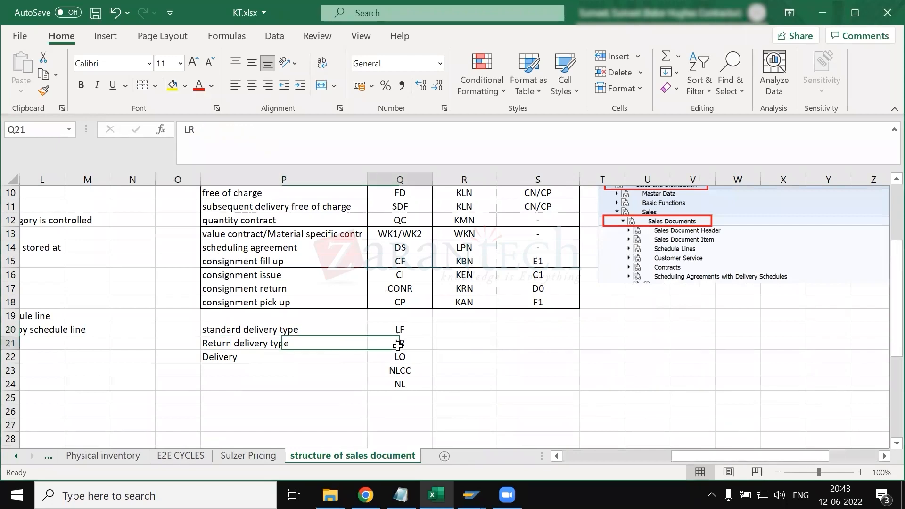
left_click(310, 360)
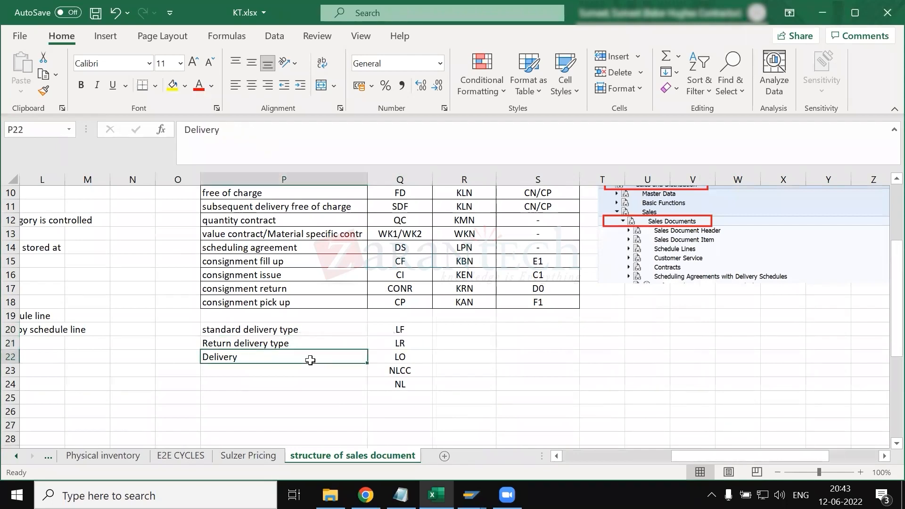
double_click(311, 361)
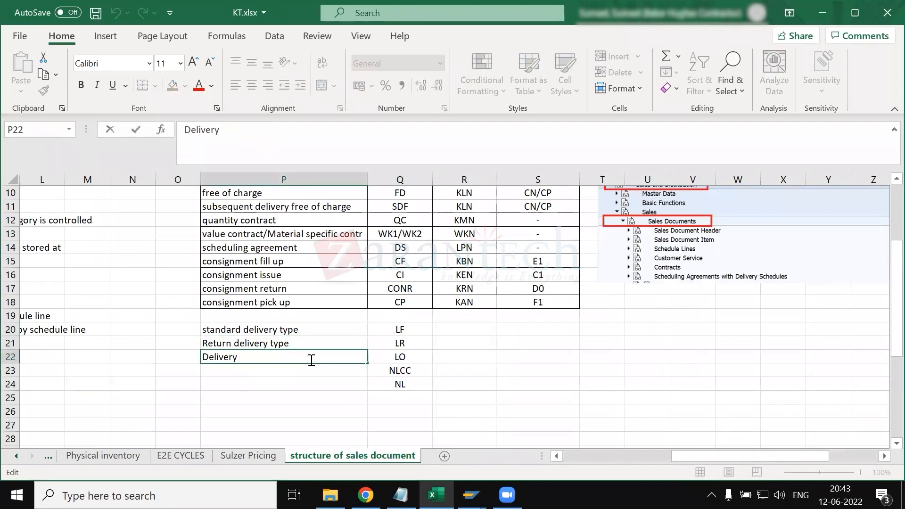
type("with out reference")
key("Return")
left_click(311, 360)
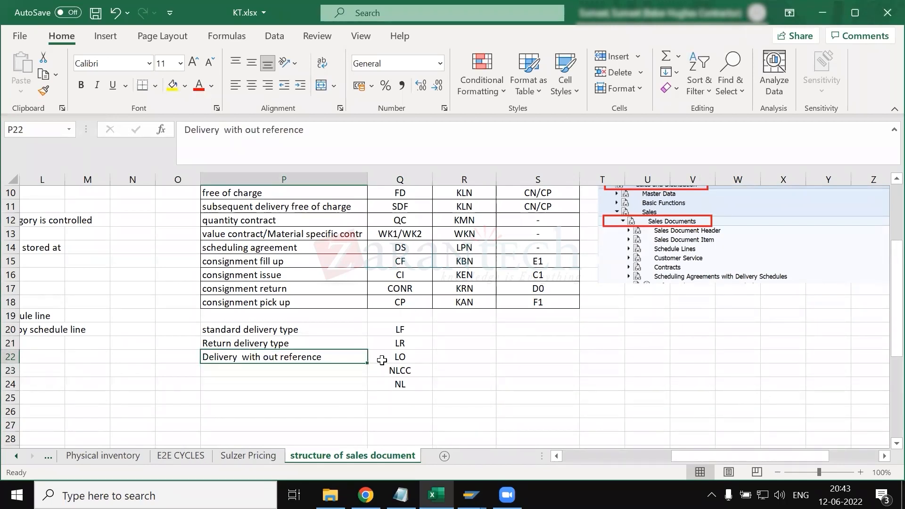
left_click_drag(284, 327, 399, 358)
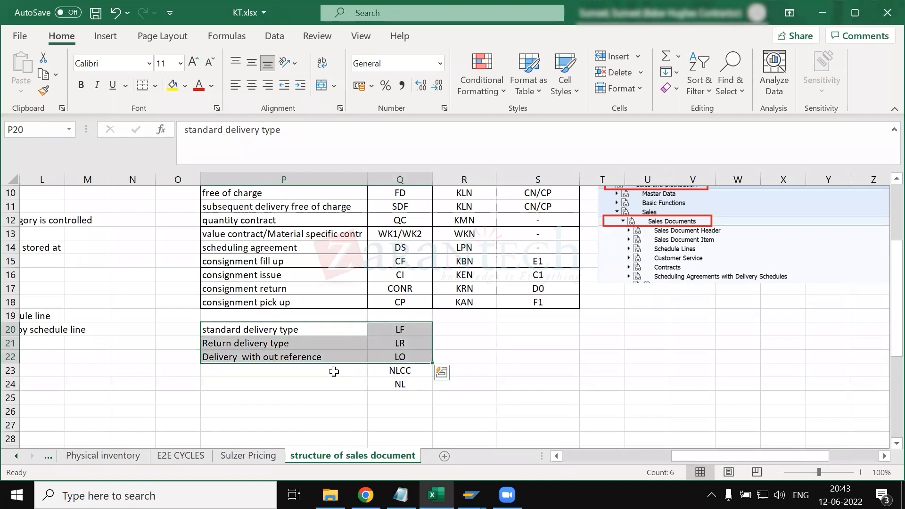
left_click(289, 396)
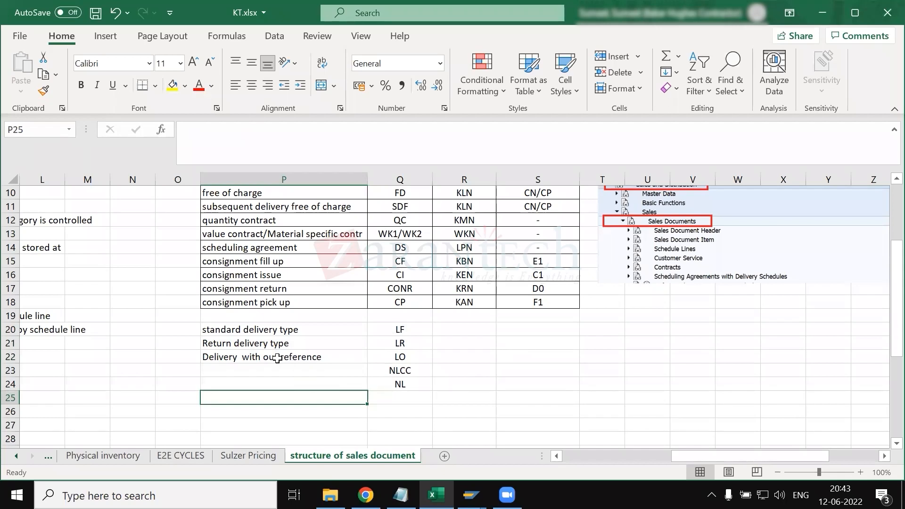
left_click_drag(398, 358, 322, 360)
left_click(323, 360)
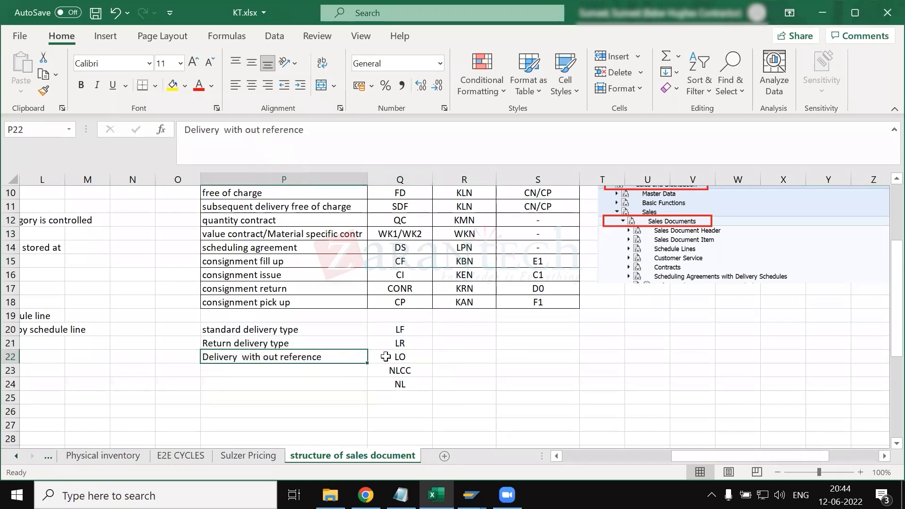
- Enter "intercompany sto" in P23 as the description for delivery type NLCC
left_click(324, 374)
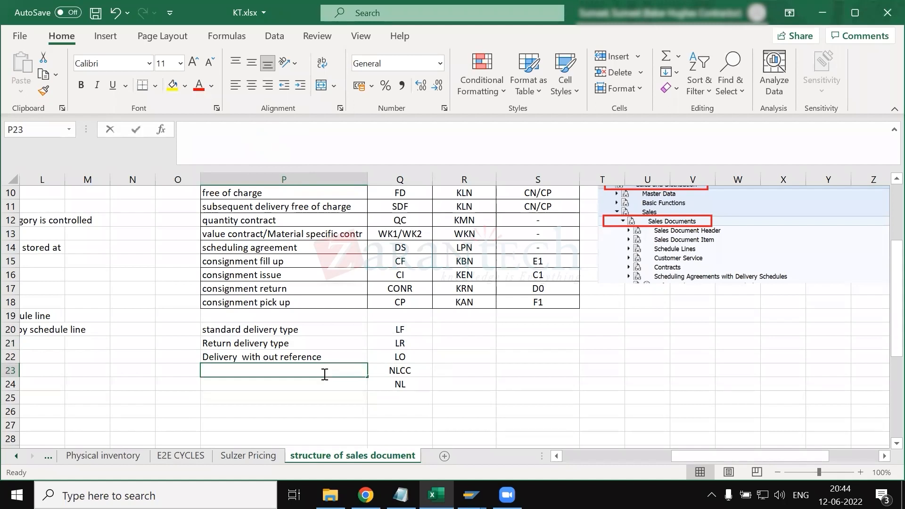
type("intercompa")
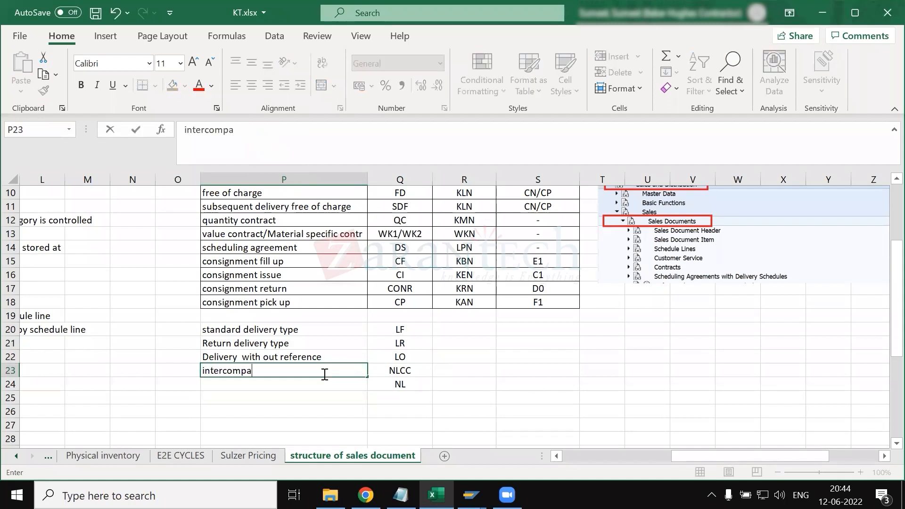
type("ny sto")
key("Return")
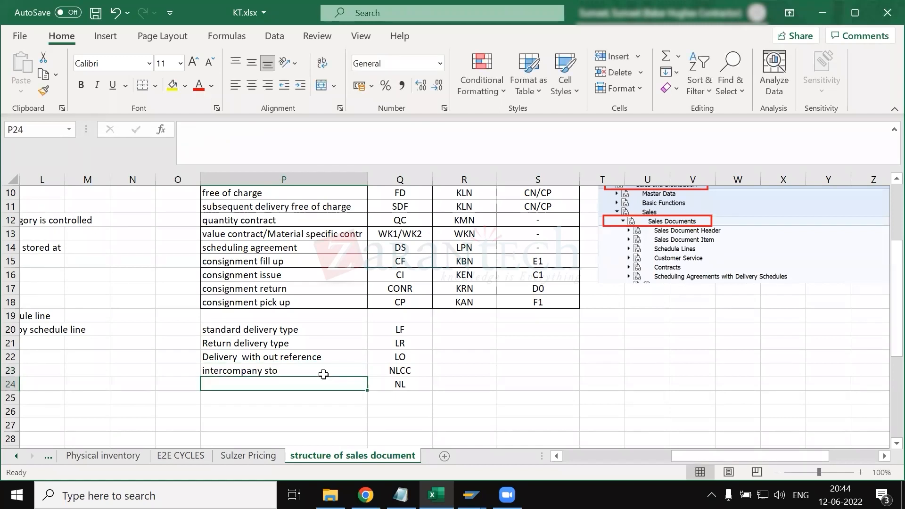
- Enter "stnadard delivery type" in P24 as the description for delivery type NL
type("st")
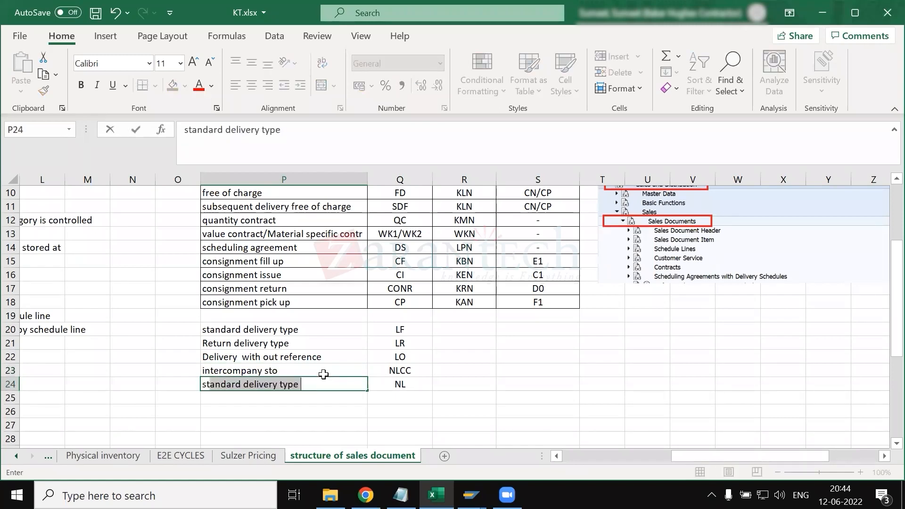
type("nadra")
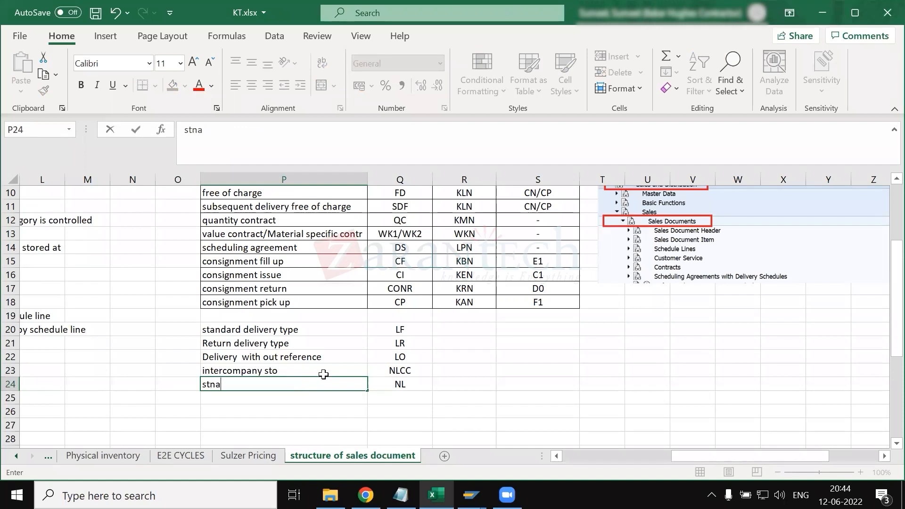
key("BackSpace")
key("BackSpace")
type("ard delover")
key("BackSpace")
key("BackSpace")
key("BackSpace")
key("BackSpace")
type("ivery type")
key("Return")
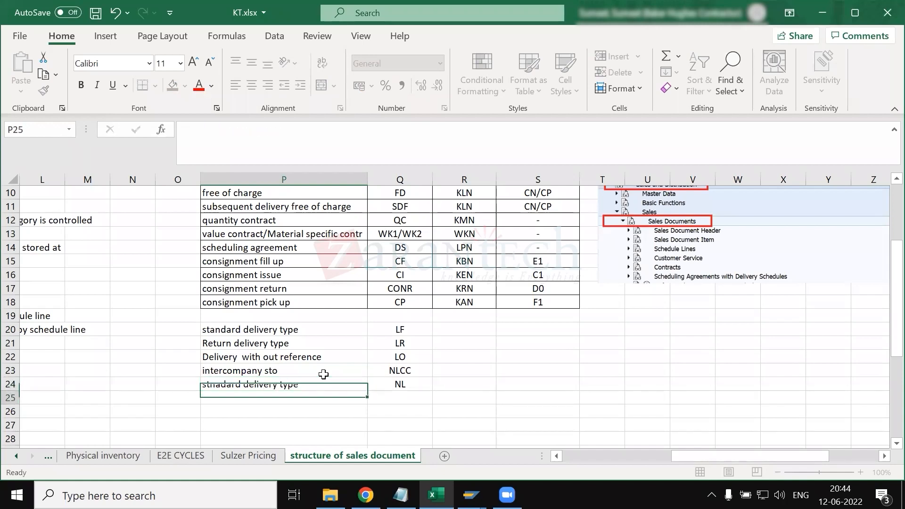
- Apply all borders to the delivery type table in P20:Q24
left_click_drag(279, 333, 283, 342)
left_click_drag(376, 370, 396, 384)
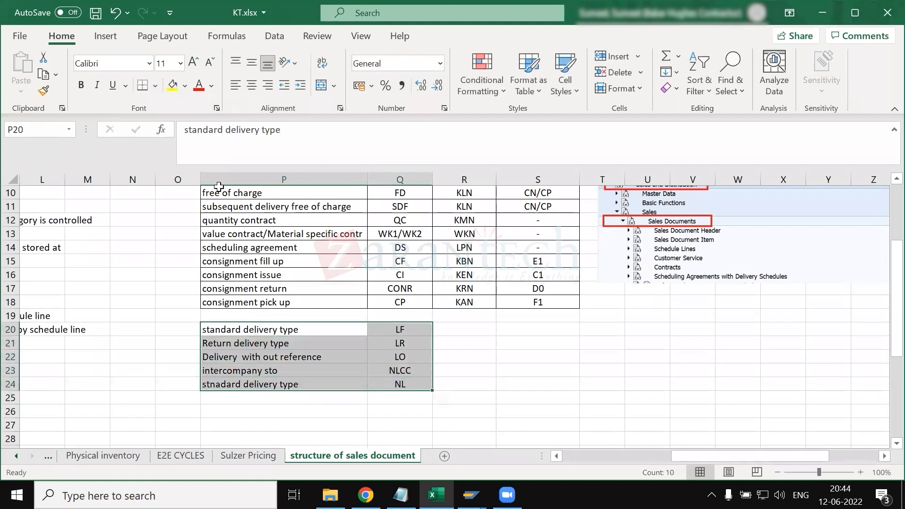
left_click(156, 85)
left_click(201, 231)
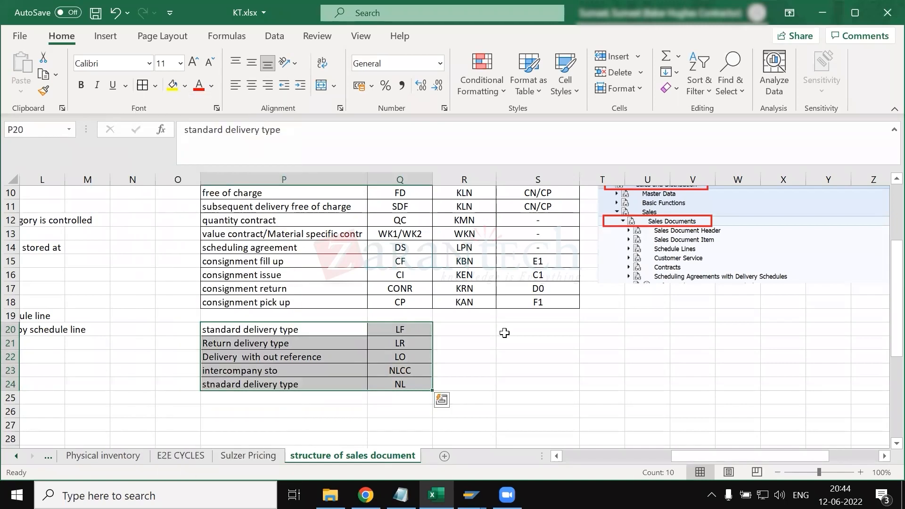
- Switch back to SAP and review the Delivery type field in the Shipping section of the sales order type
key("alt+Tab")
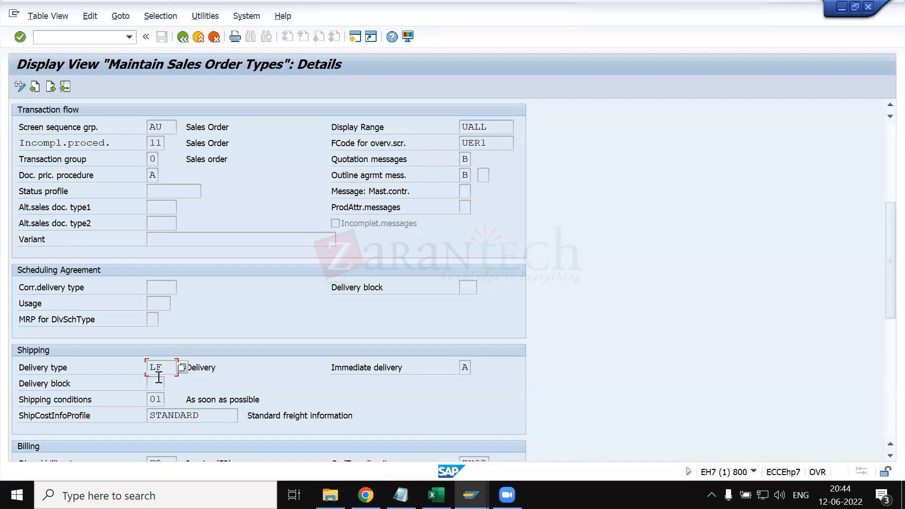
left_click_drag(168, 368, 146, 370)
left_click(149, 370)
scroll(156, 383, "down", 1)
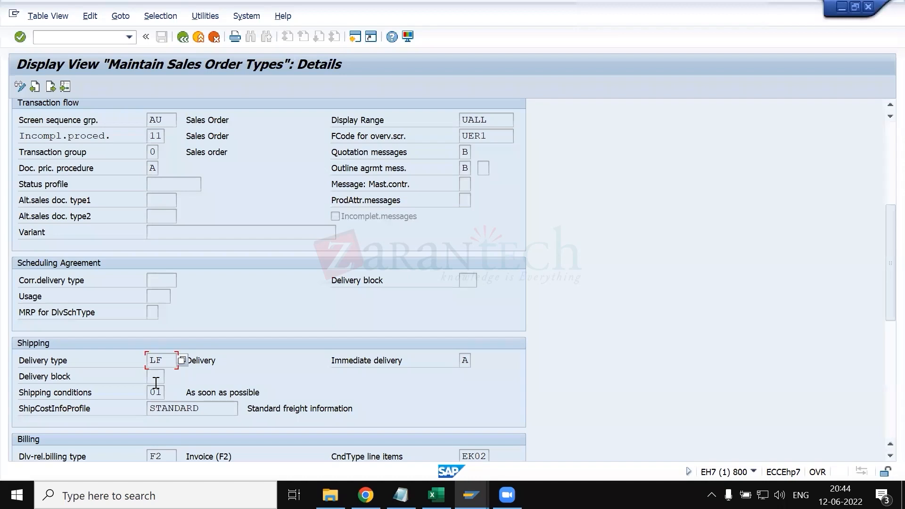
- Display the possible values for the Delivery block field in the Shipping section and go through them down to QM Block
left_click(159, 379)
left_click(170, 378)
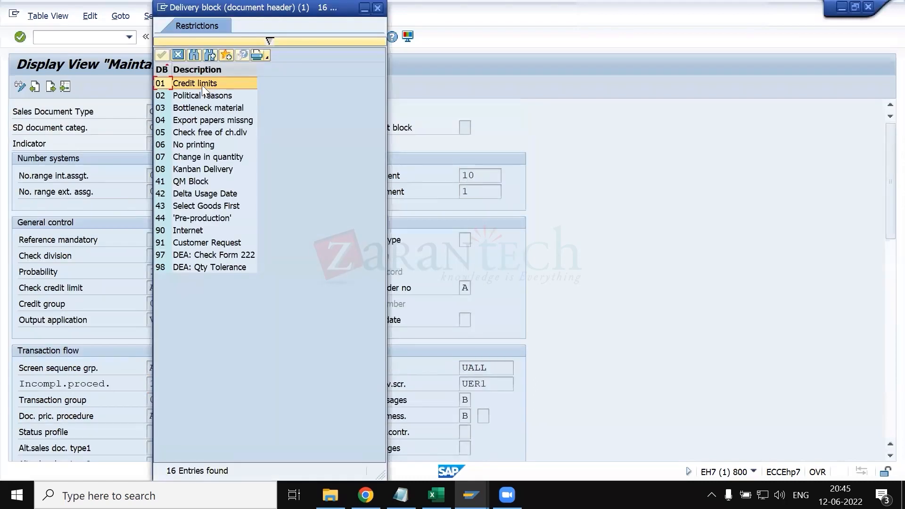
key("Down")
key("Down")
key("Down")
key("Down")
key("Down")
key("Down")
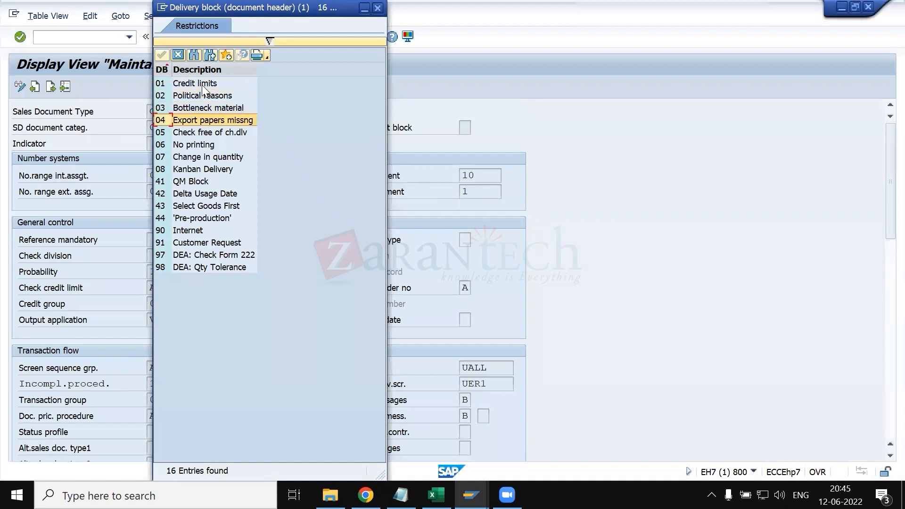
key("Down")
key("Down")
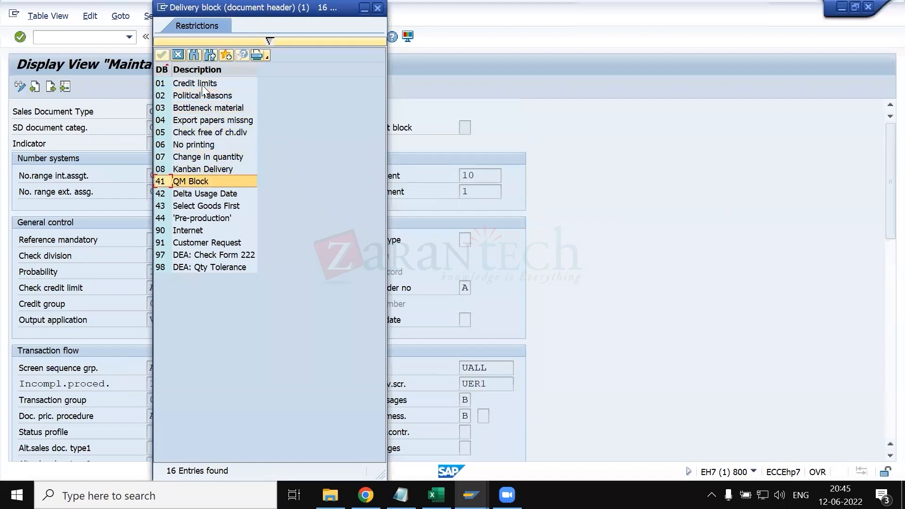
- Switch to the Transaction and Screen Variants session and open the existing standard order for change from there
left_click(472, 495)
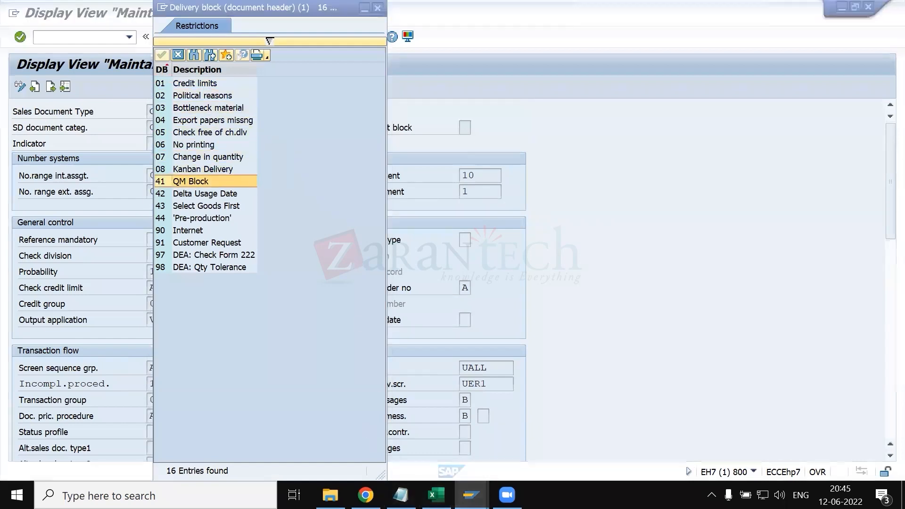
left_click(706, 441)
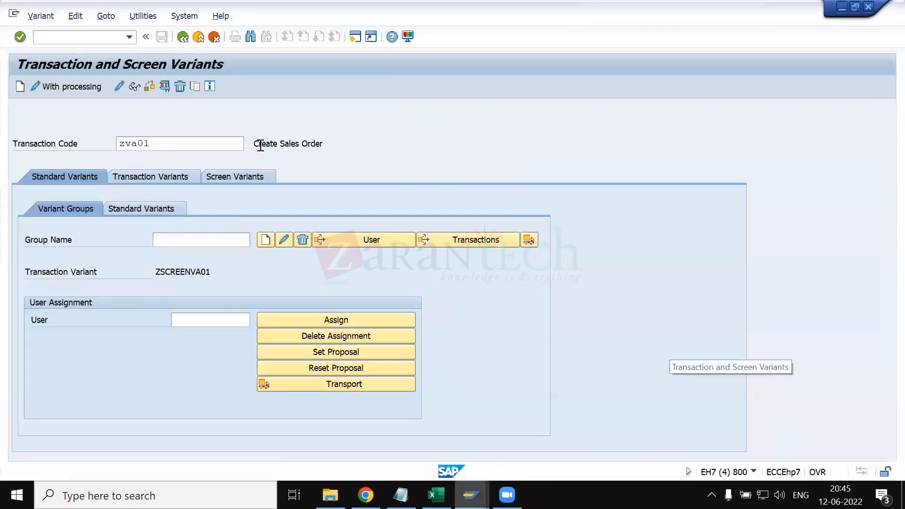
left_click(97, 38)
type("/nva01")
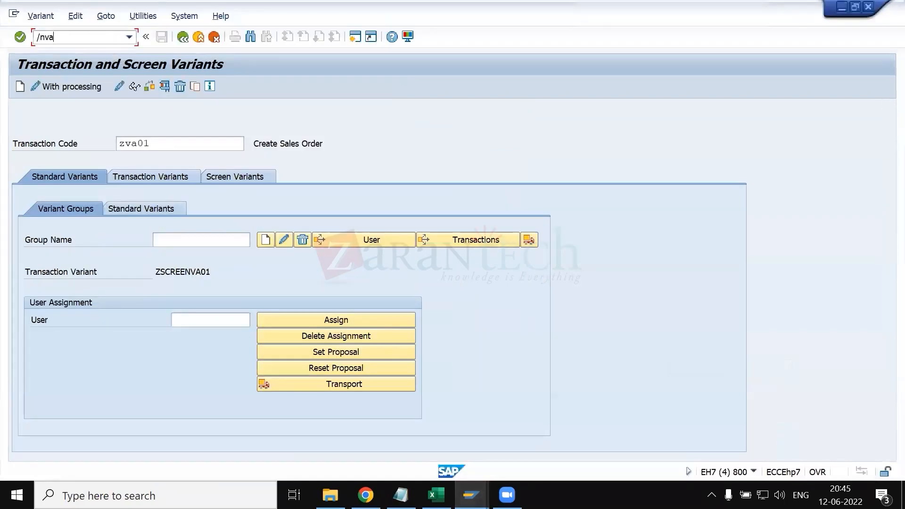
key("Return")
key("Return")
key("Return")
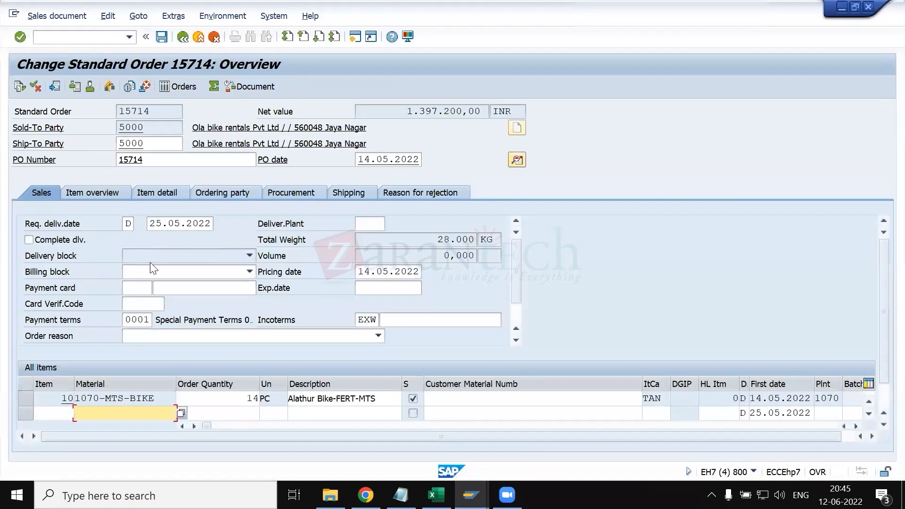
- Compare the order's Delivery block choices with the delivery block list of the sales order type, and close both lists
left_click(150, 259)
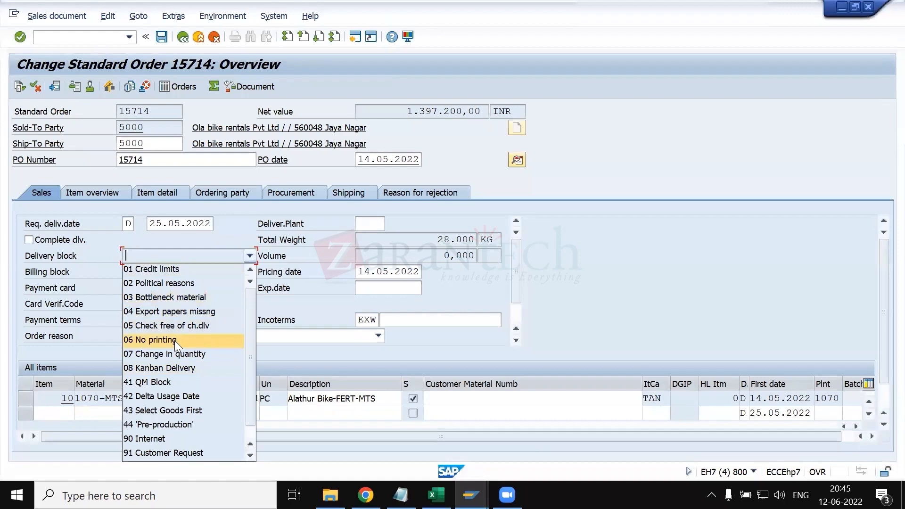
key("Escape")
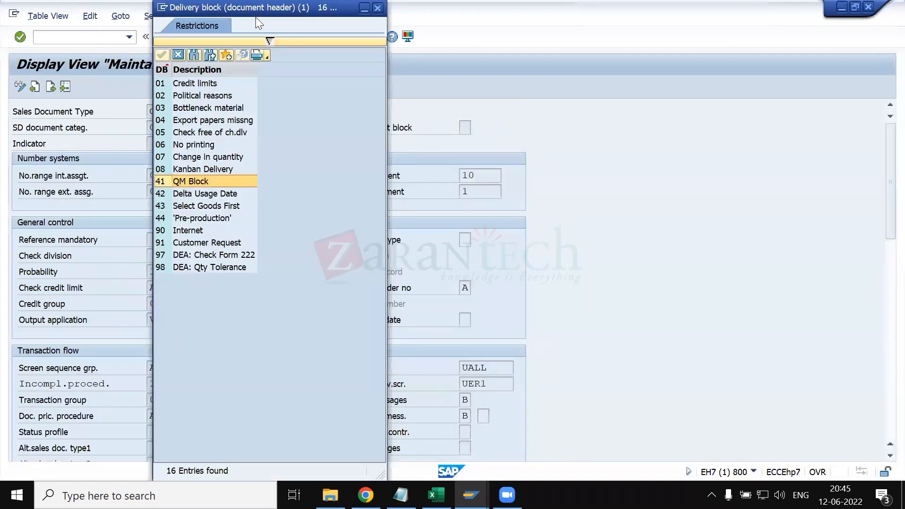
left_click_drag(255, 12, 602, 77)
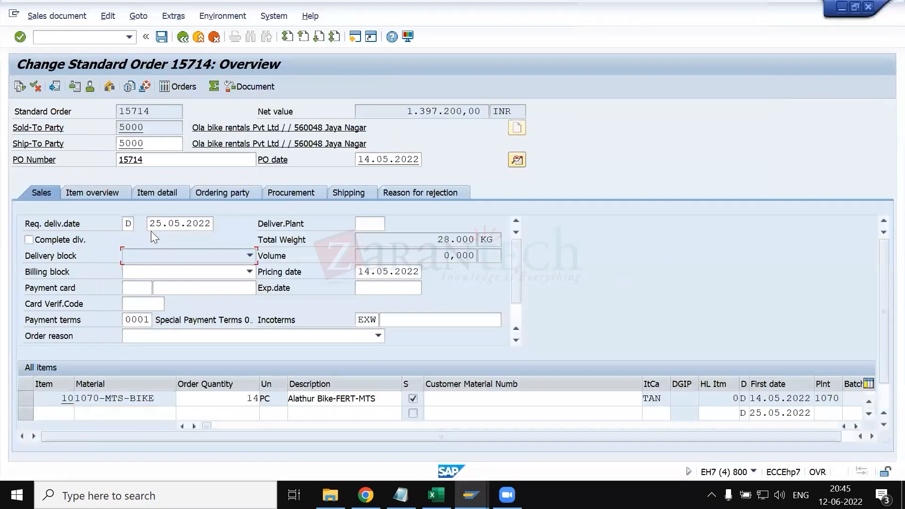
left_click(194, 257)
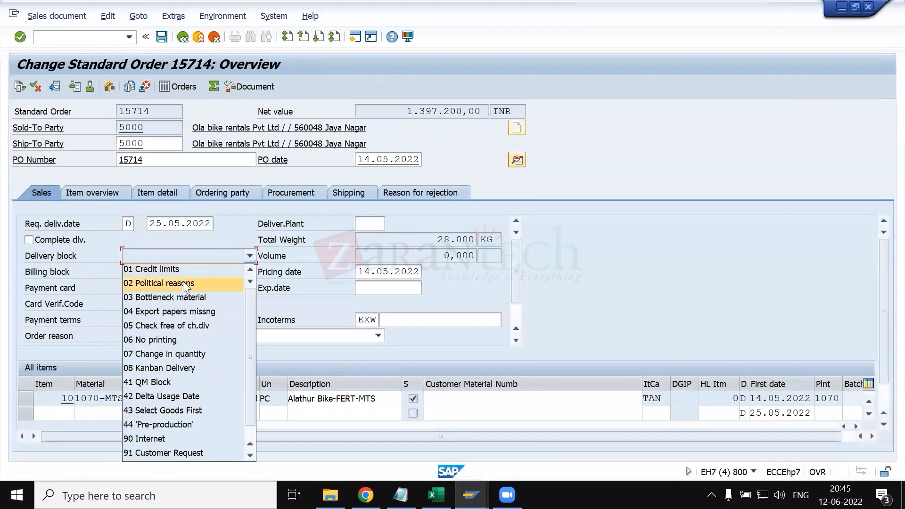
key("Escape")
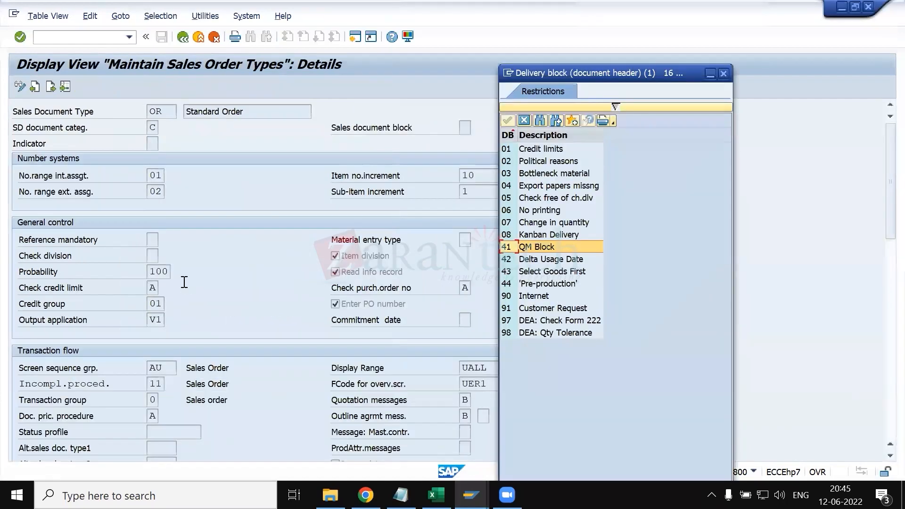
key("Escape")
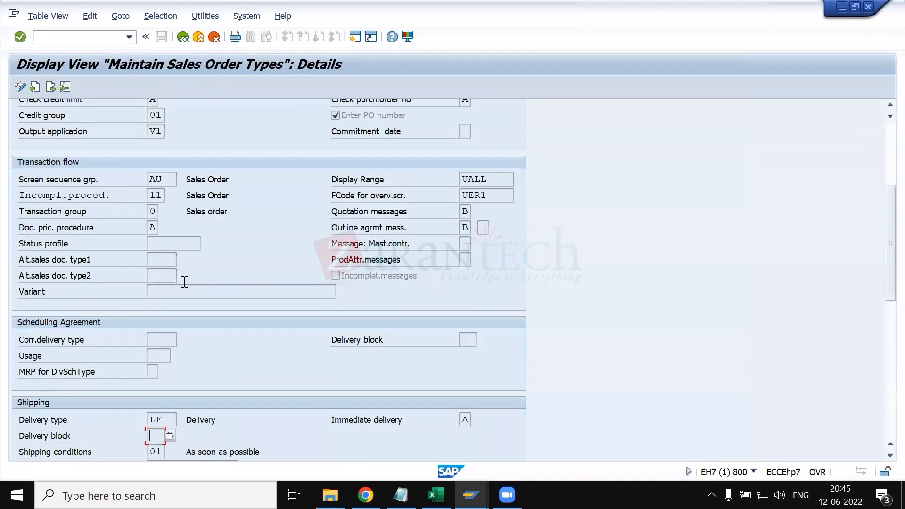
- Review the possible values of the Immediate delivery field in the Shipping section, examining entries A and X
scroll(175, 214, "up", 2)
scroll(175, 214, "up", 4)
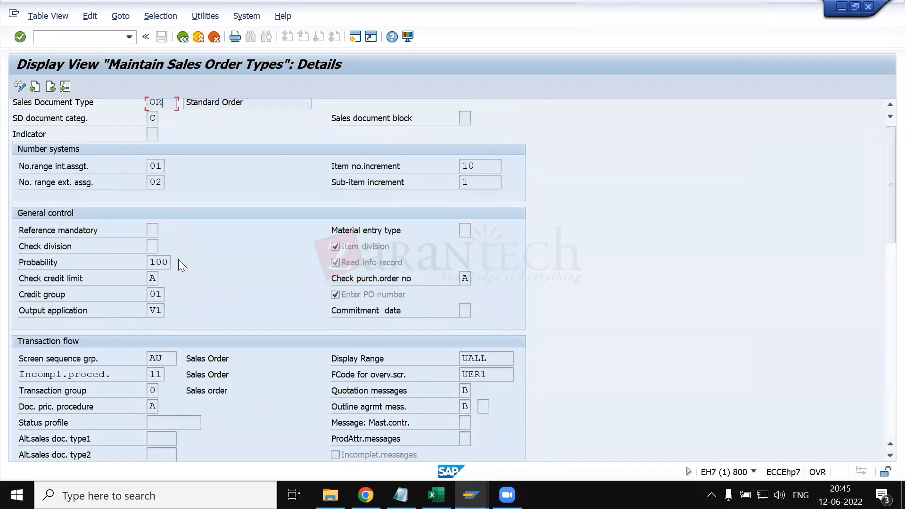
scroll(178, 328, "down", 4)
scroll(178, 327, "down", 3)
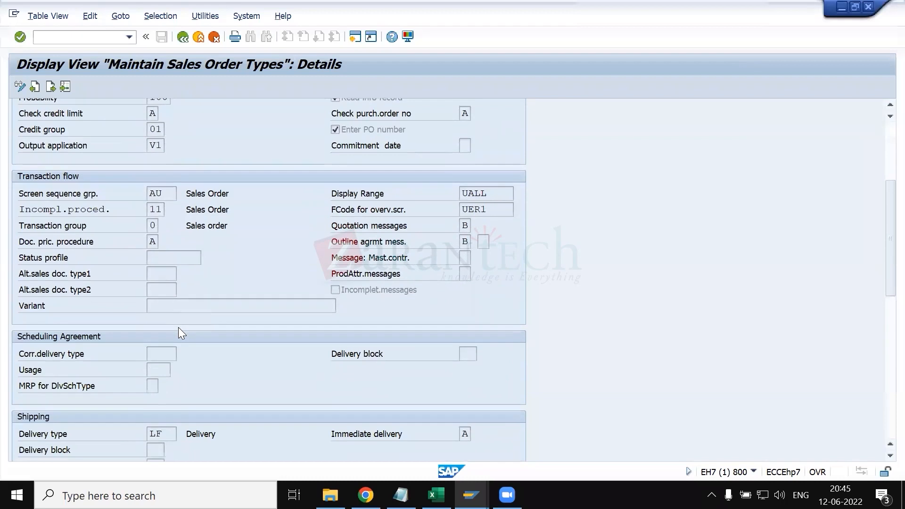
scroll(178, 327, "down", 3)
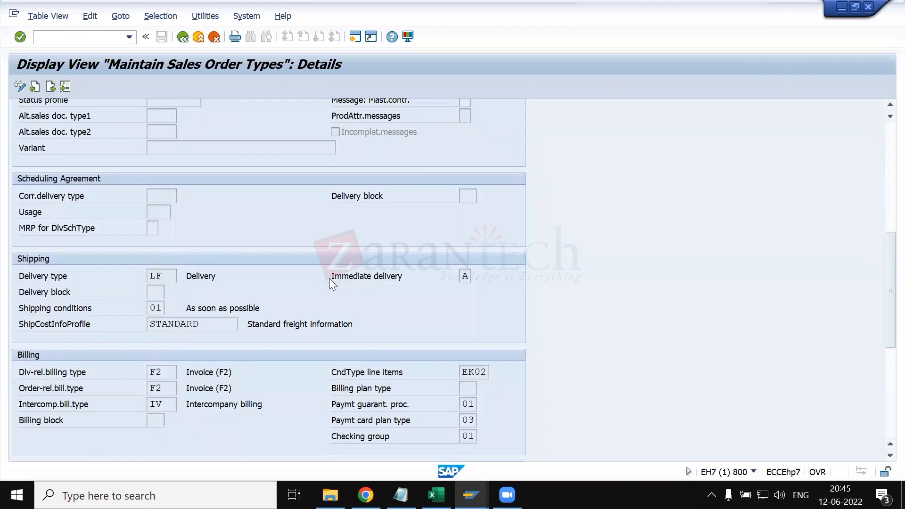
left_click(407, 280)
left_click(465, 279)
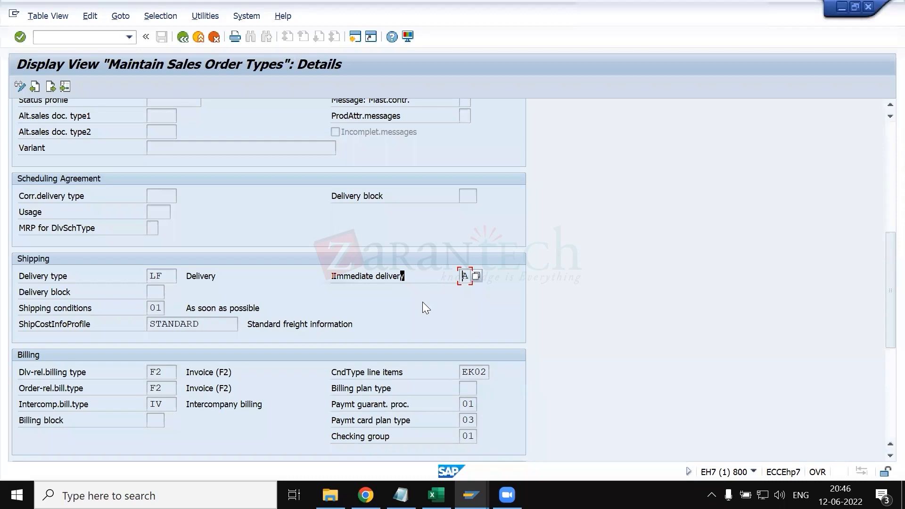
left_click(474, 275)
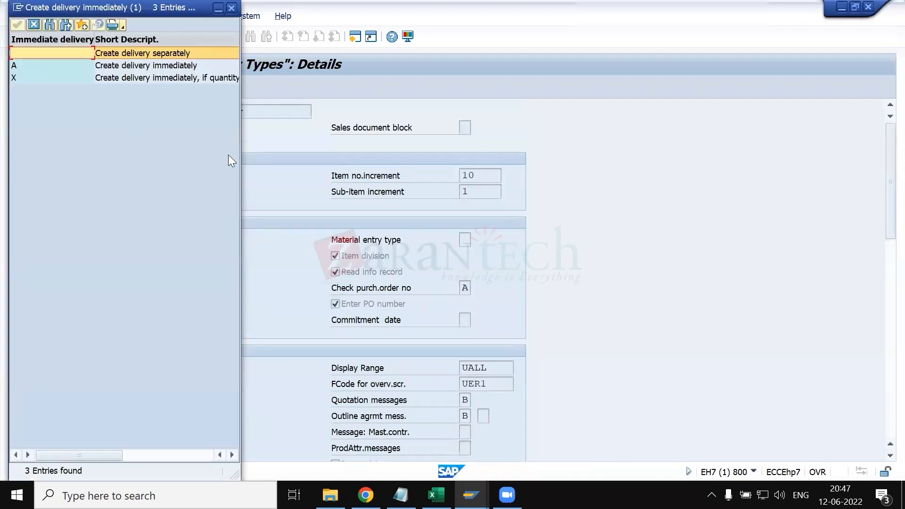
left_click_drag(239, 158, 419, 163)
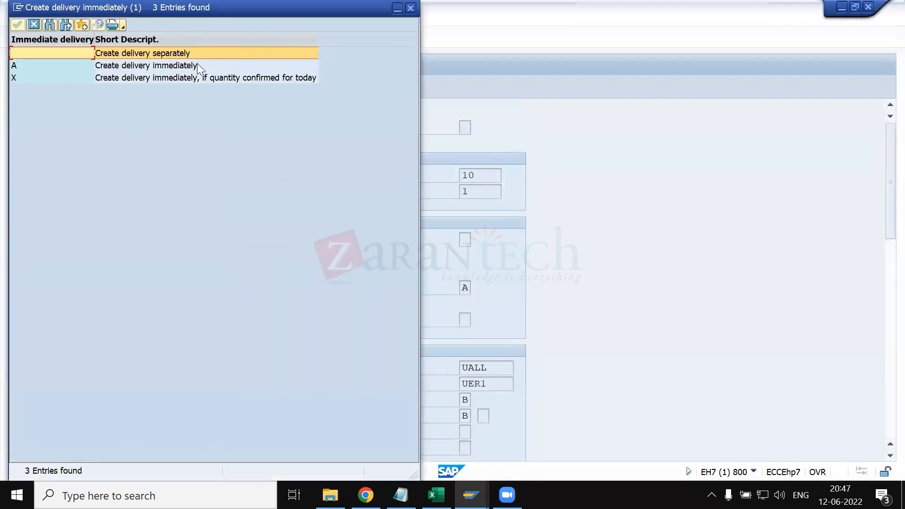
left_click(166, 67)
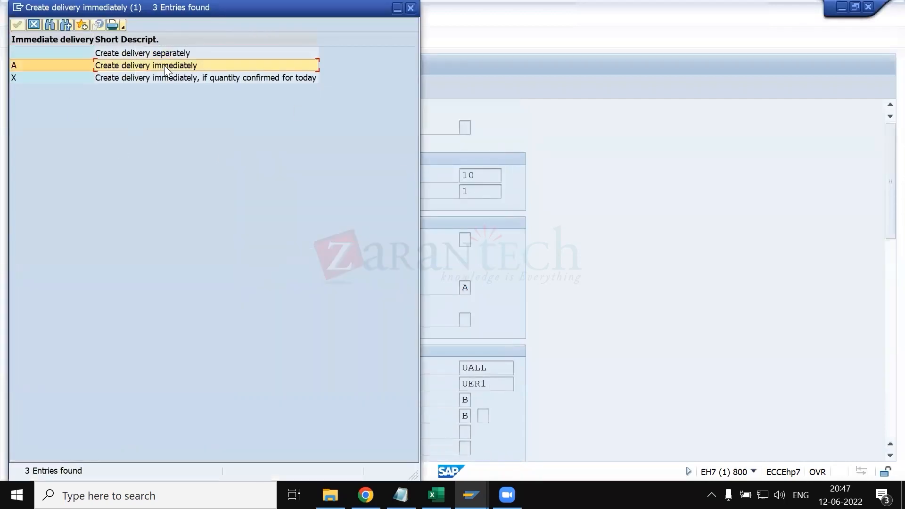
left_click(143, 78)
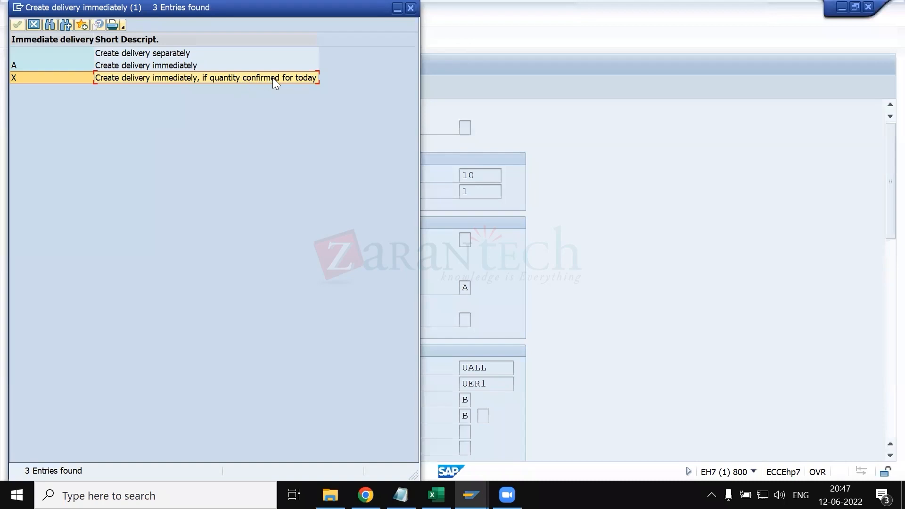
left_click(139, 66)
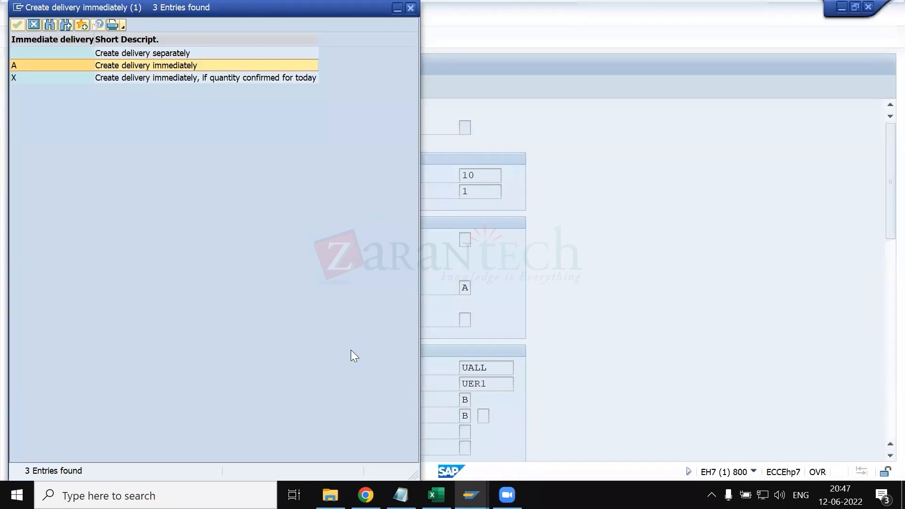
key("Return")
- Review the Shipping conditions field, and look up the Shipping condition note in the customer master sheet of KT.xlsx
scroll(351, 350, "down", 5)
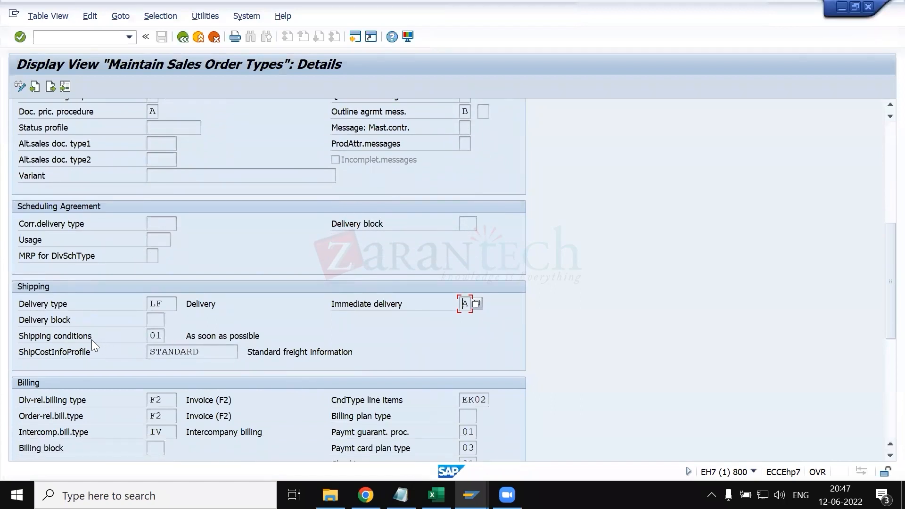
left_click(163, 336)
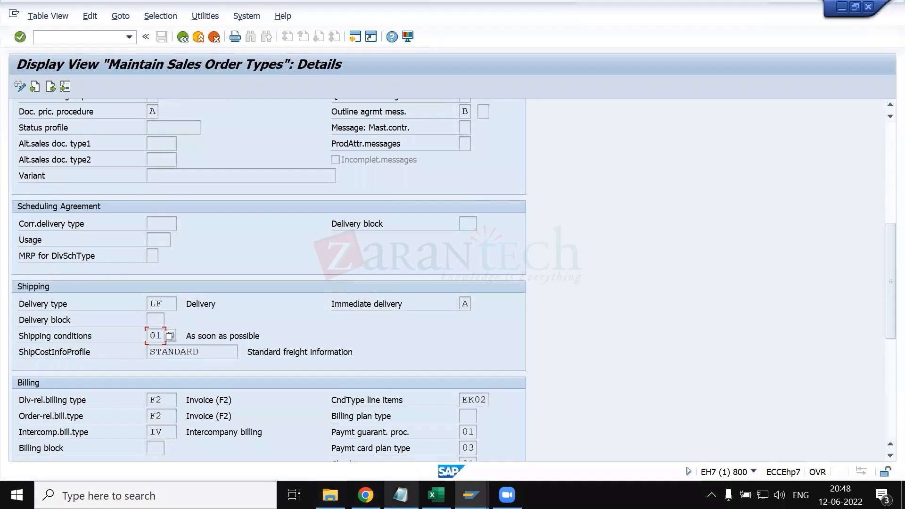
left_click(437, 495)
scroll(140, 456, "up", 5)
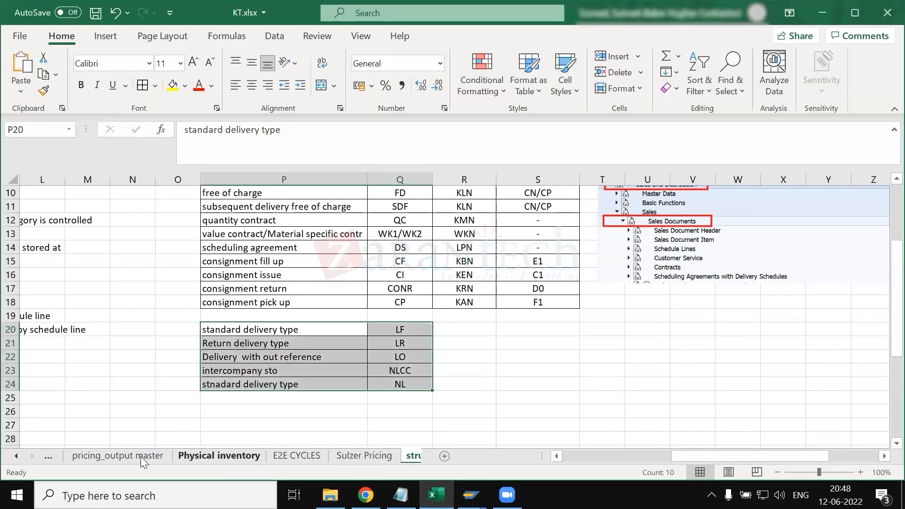
left_click(118, 456)
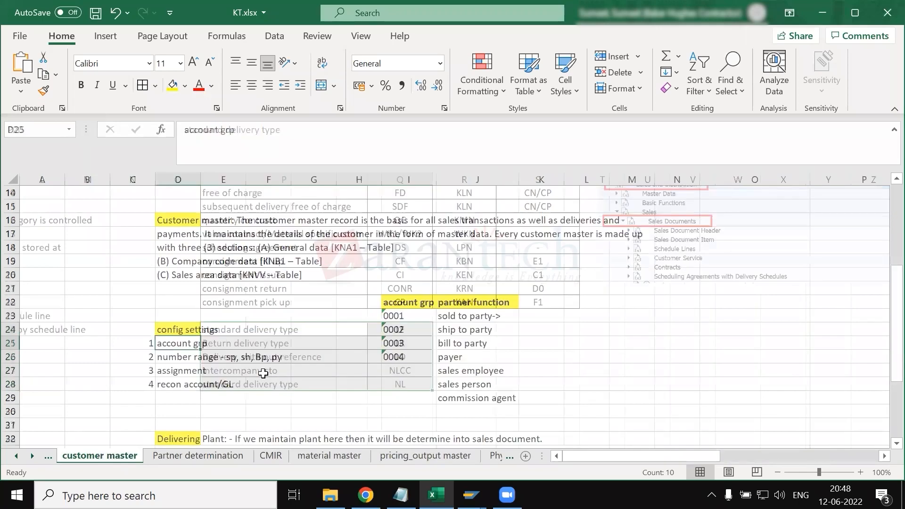
scroll(263, 373, "down", 6)
scroll(263, 372, "down", 5)
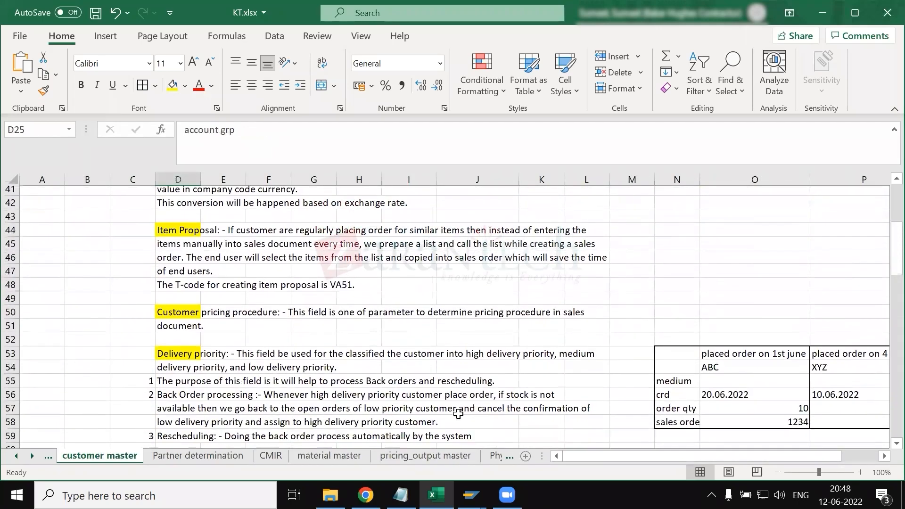
scroll(436, 457, "down", 3)
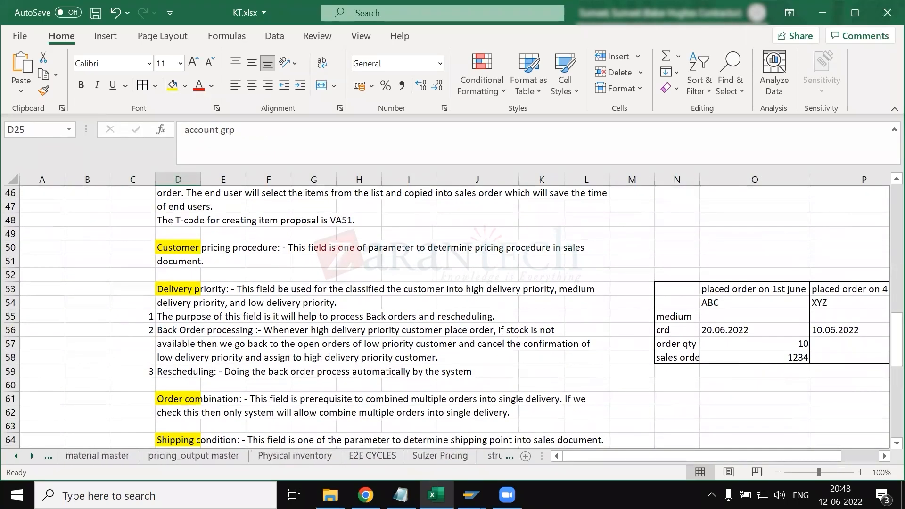
mouse_move(471, 495)
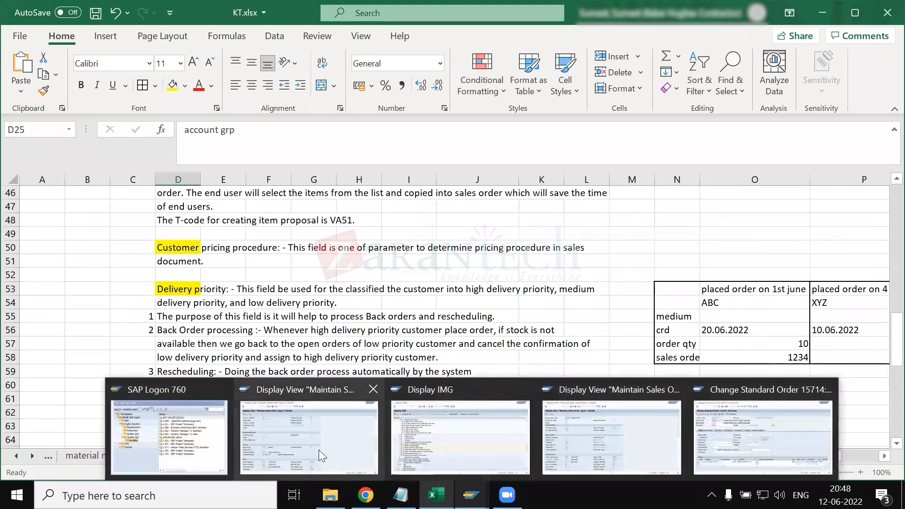
- Switch back to SAP's sales order type details and review the ShipCostInfoProfile field in the Shipping section
left_click(326, 452)
scroll(283, 371, "down", 1)
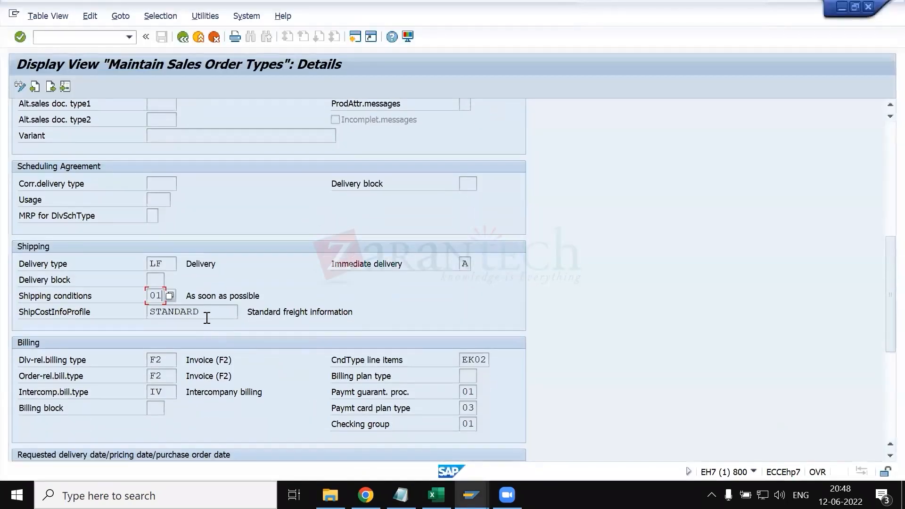
left_click(210, 315)
left_click_drag(217, 314, 105, 328)
left_click(202, 315)
- Look through all sections of sales document type OR down to Availability check, and return to the Shipping section
scroll(188, 145, "up", 10)
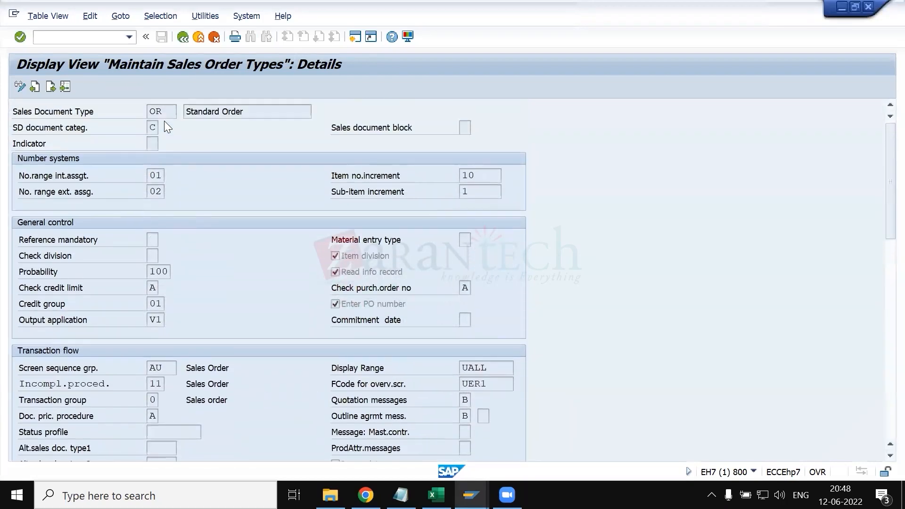
scroll(228, 293, "down", 2)
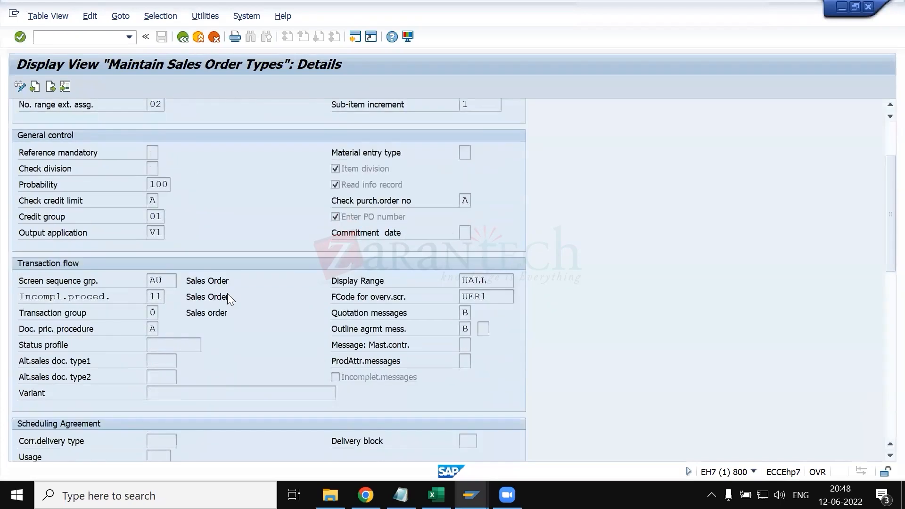
scroll(227, 294, "down", 13)
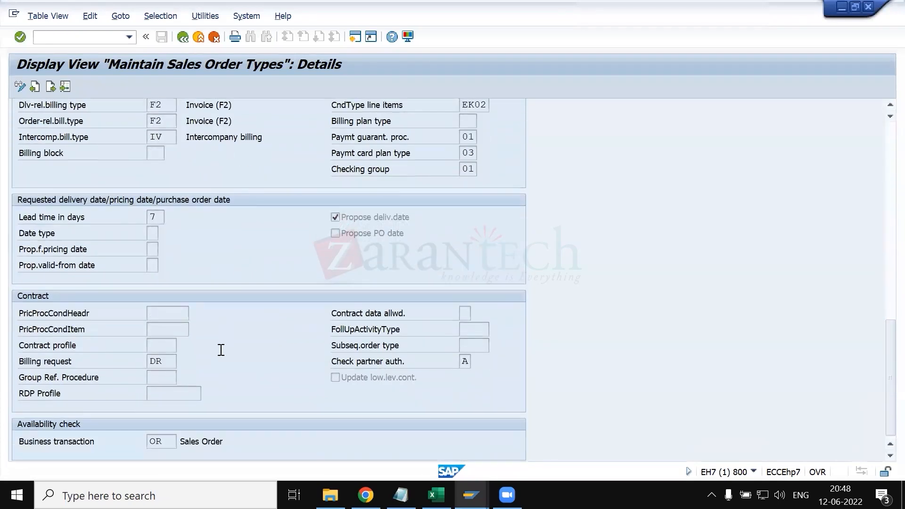
scroll(214, 354, "up", 2)
left_click(215, 158)
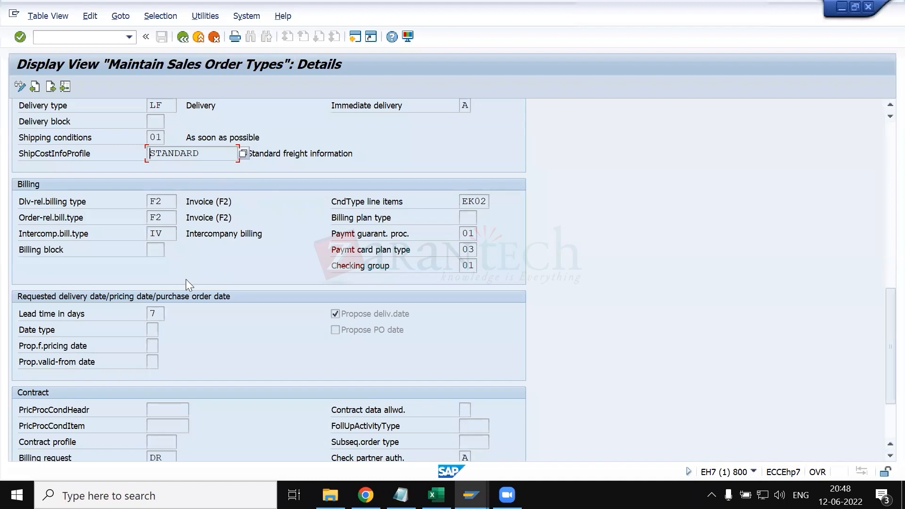
scroll(188, 280, "up", 1)
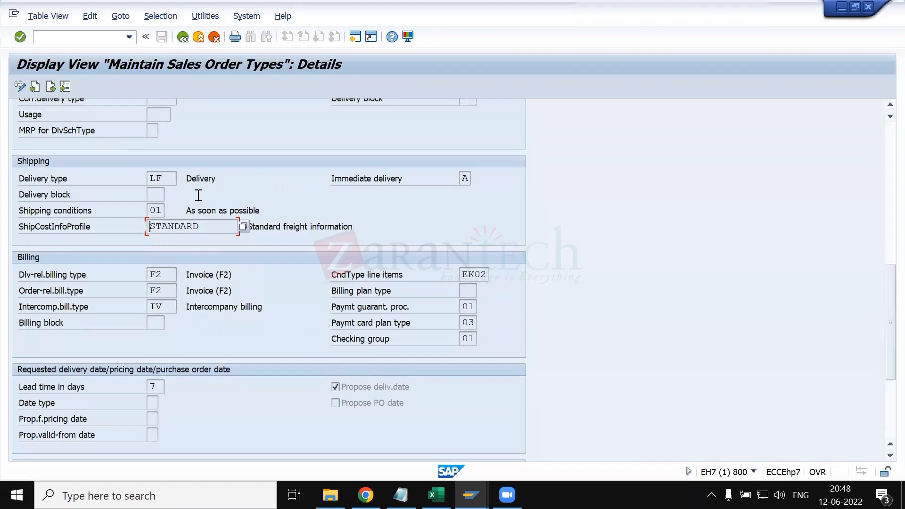
- Open General Table Display (SE16N) in a new session and view the session's system information
left_click(84, 39)
type("/ose16n")
key("Return")
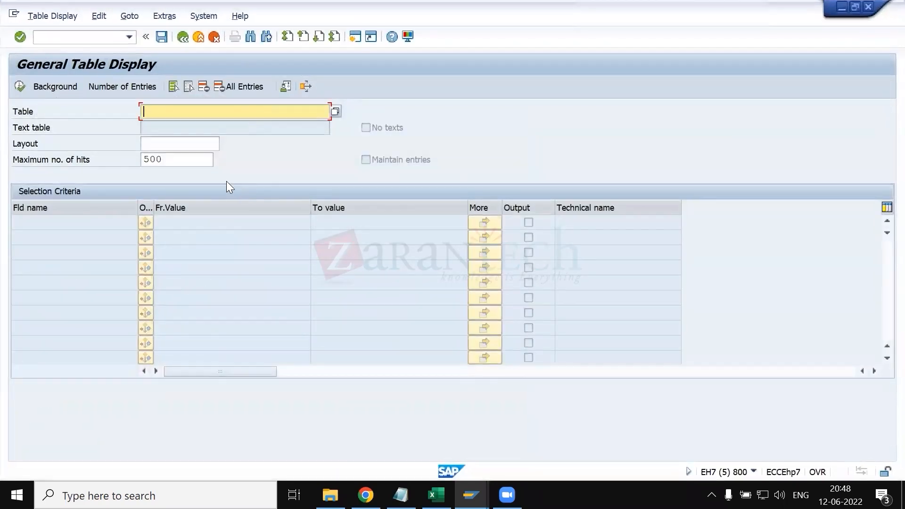
left_click(754, 471)
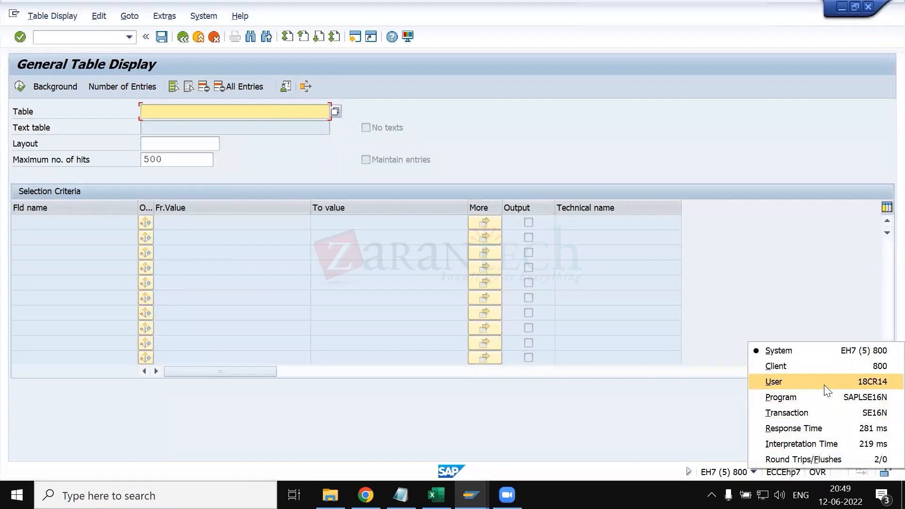
left_click(567, 233)
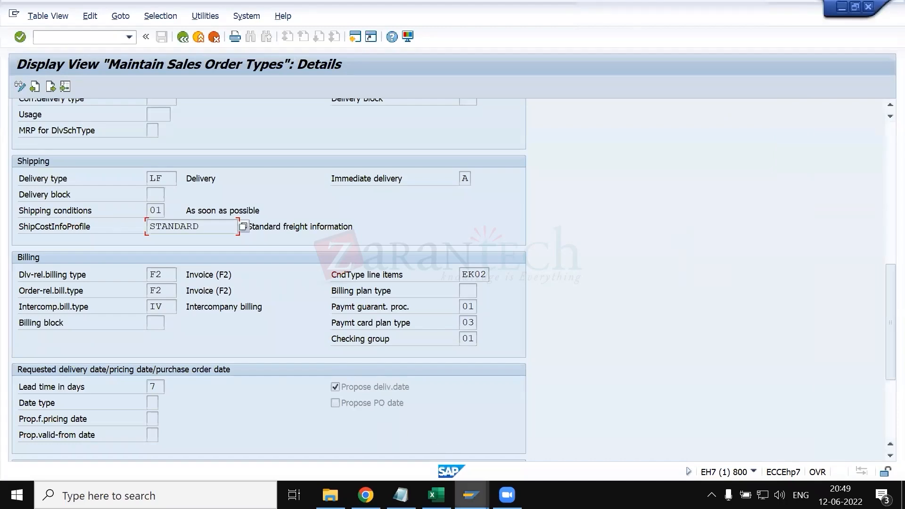
- Switch to the other sales order type details session, compare its ShipCostInfoProfile field, and return to sales document type OR
left_click(471, 496)
left_click(521, 439)
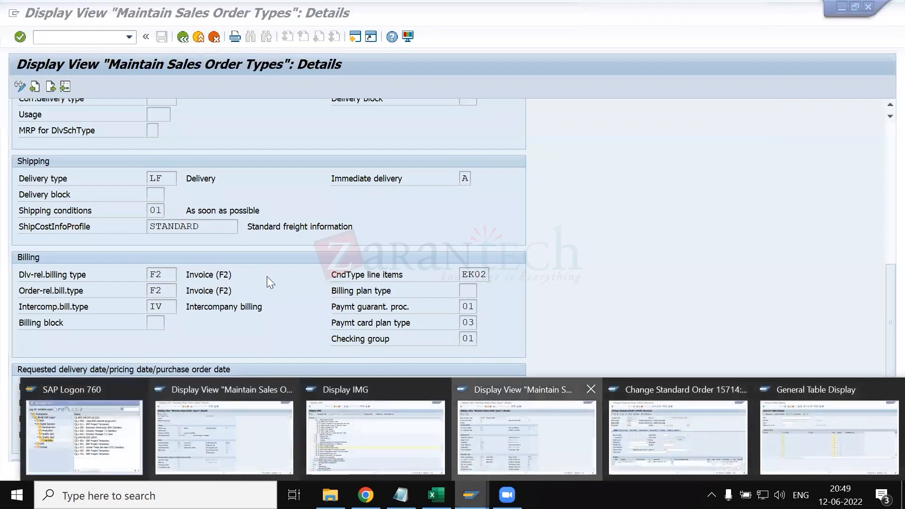
scroll(160, 263, "down", 5)
scroll(160, 263, "down", 4)
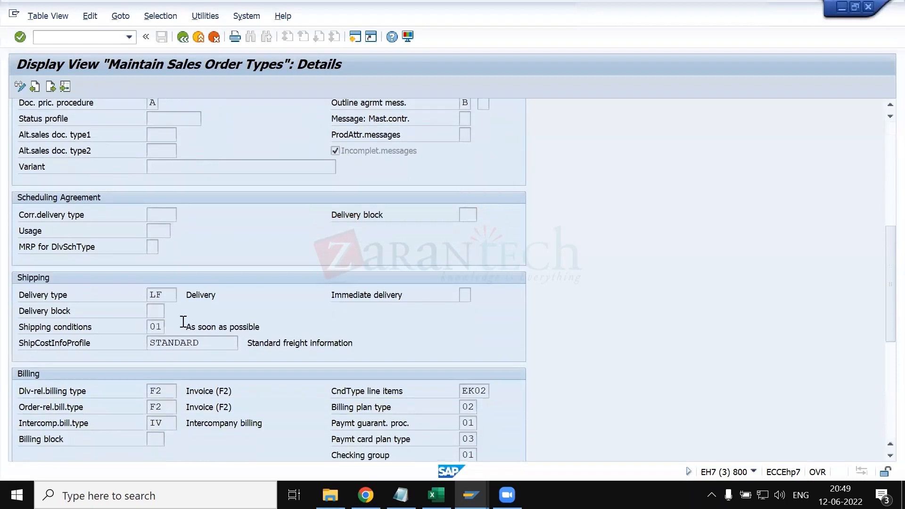
left_click(200, 343)
key("alt+Tab")
scroll(354, 319, "up", 4)
scroll(353, 319, "up", 6)
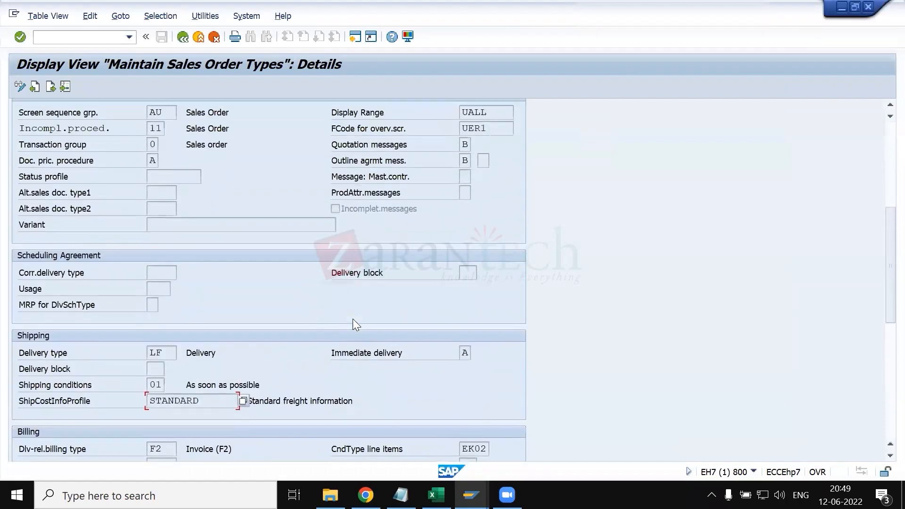
- Review the possible values of the Dlv-rel.billing type field in the Billing section, examining entry F2
scroll(353, 319, "down", 7)
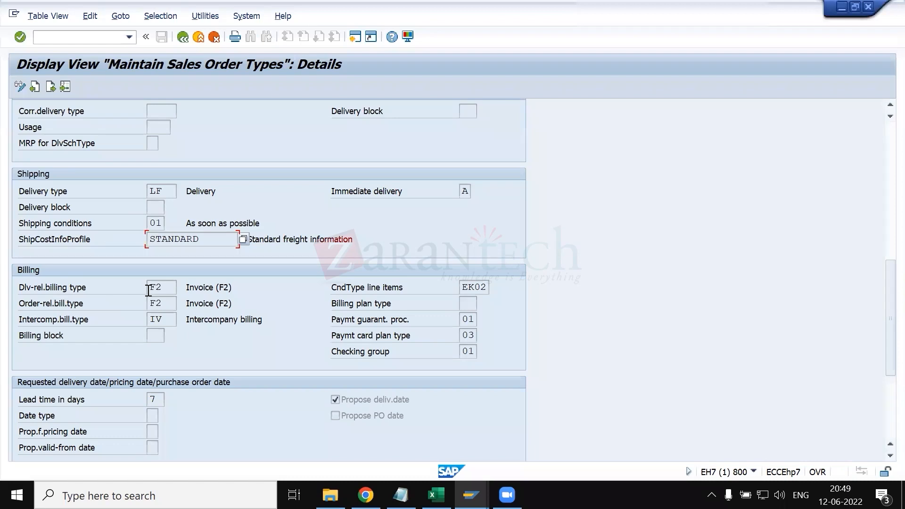
left_click(168, 302)
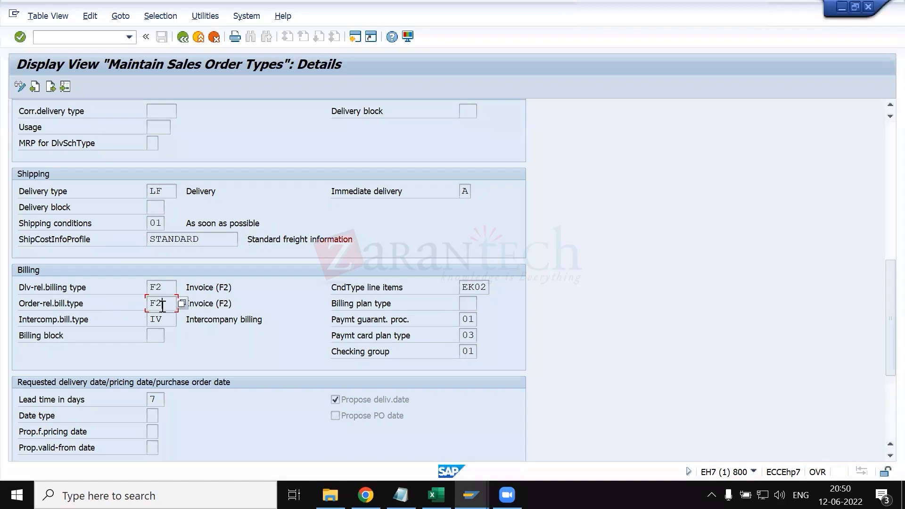
left_click(170, 286)
left_click(182, 288)
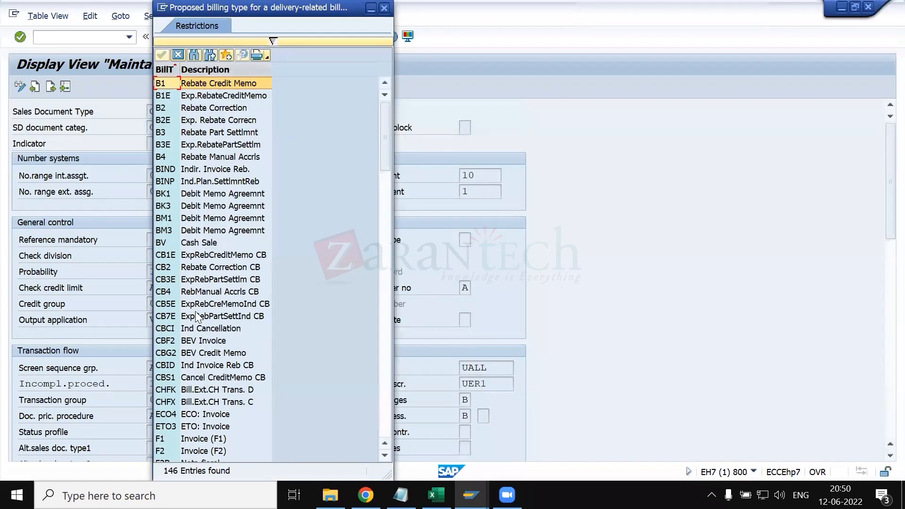
scroll(186, 245, "down", 10)
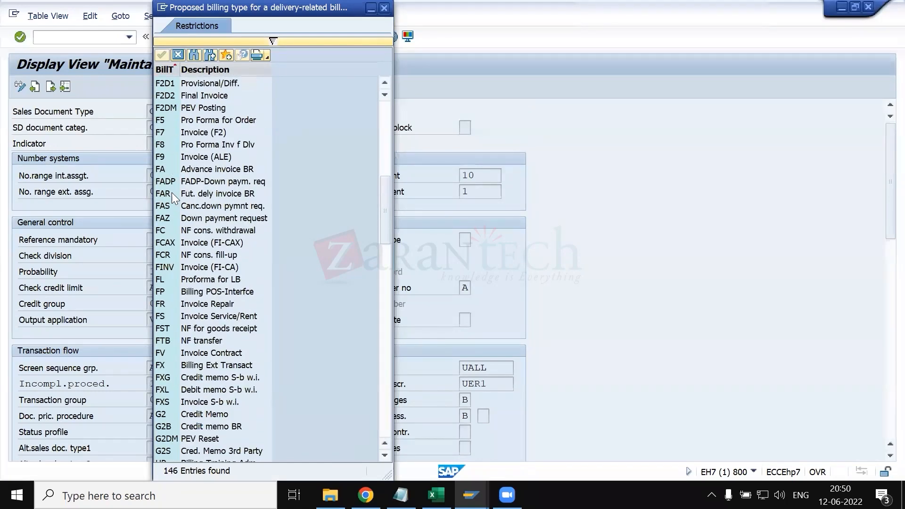
scroll(172, 223, "up", 2)
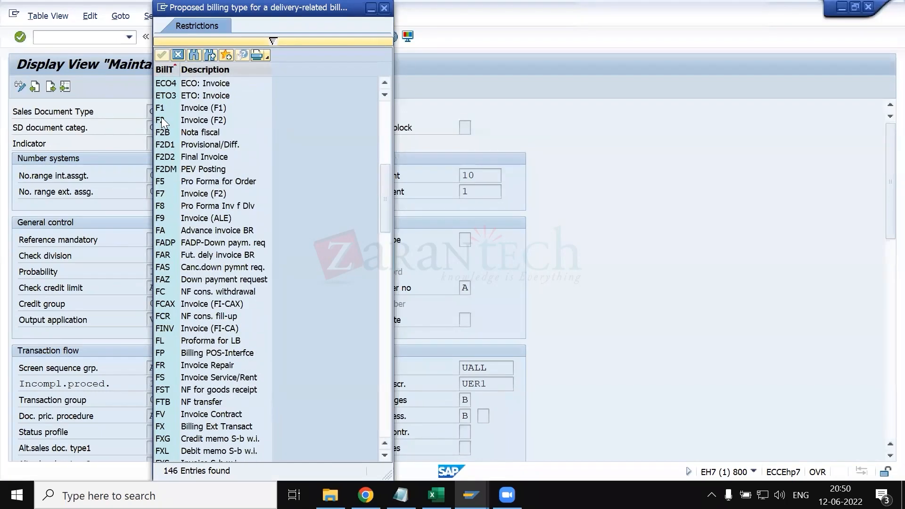
left_click(197, 120)
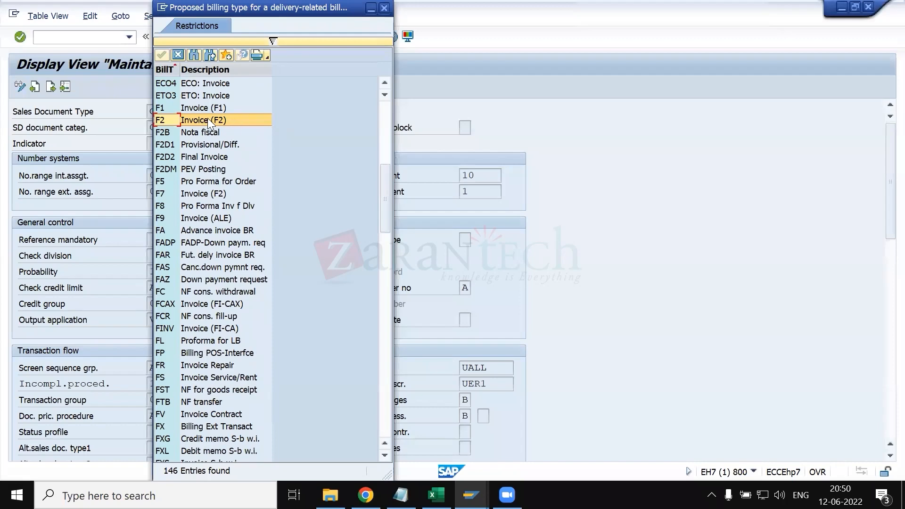
left_click_drag(218, 10, 368, 40)
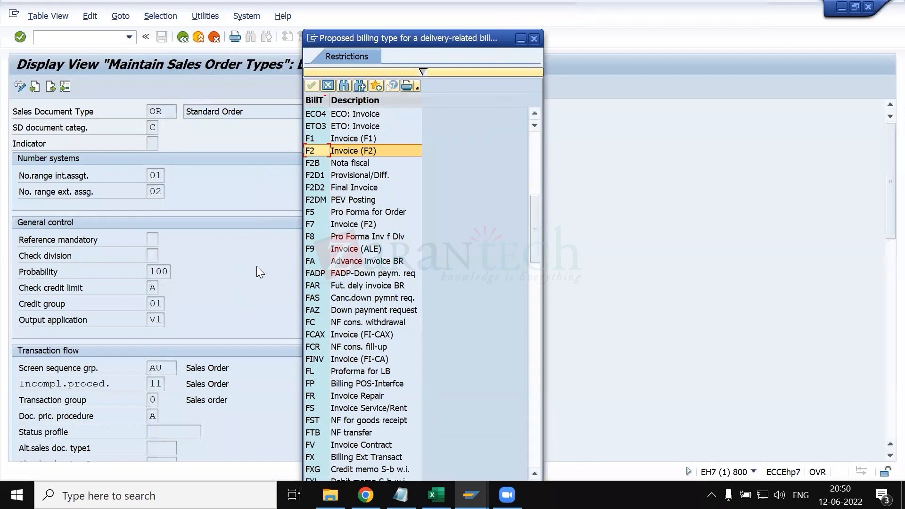
left_click(534, 39)
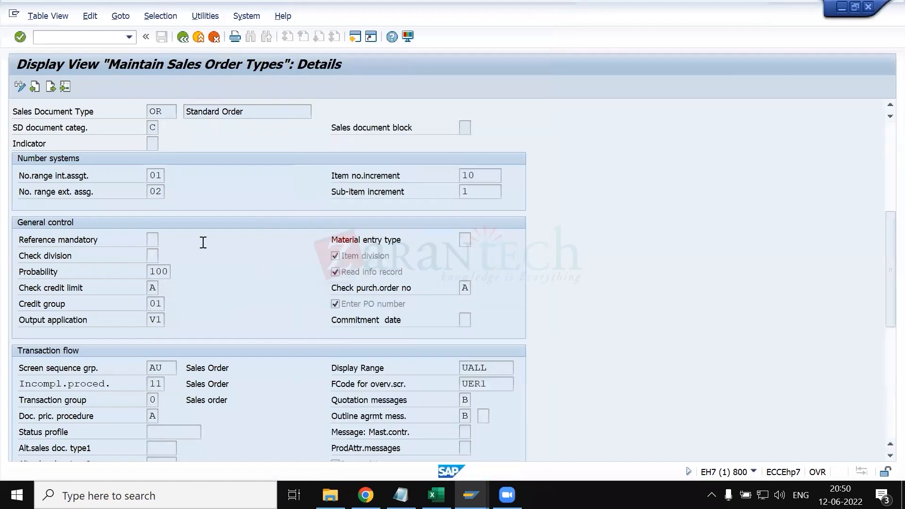
- Review the Order-rel.bill.type field and the possible values of the Intercomp.bill.type field in the Billing section
scroll(150, 279, "down", 7)
scroll(134, 353, "down", 1)
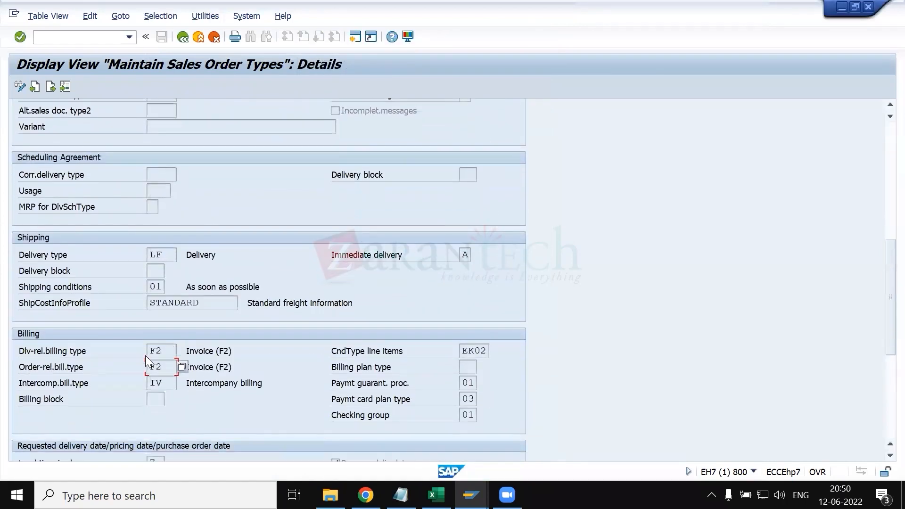
left_click(167, 366)
left_click(165, 383)
left_click(181, 384)
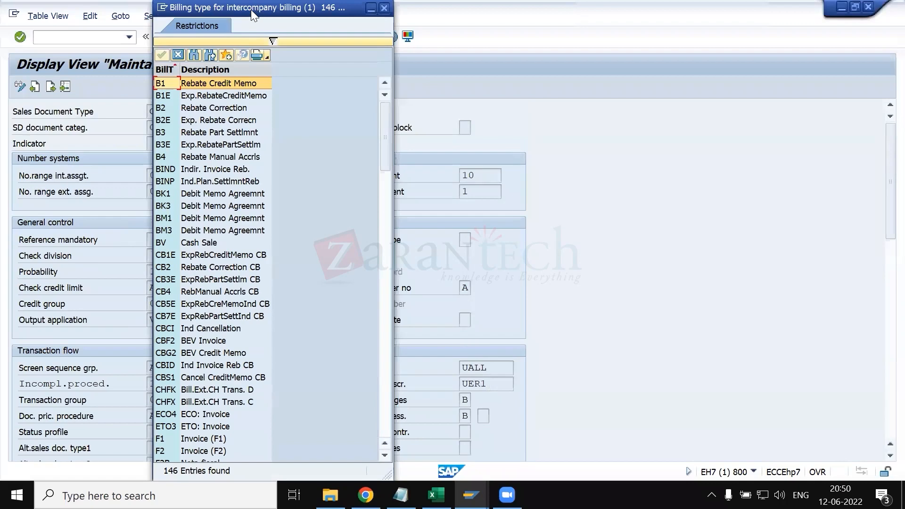
left_click_drag(248, 12, 342, 13)
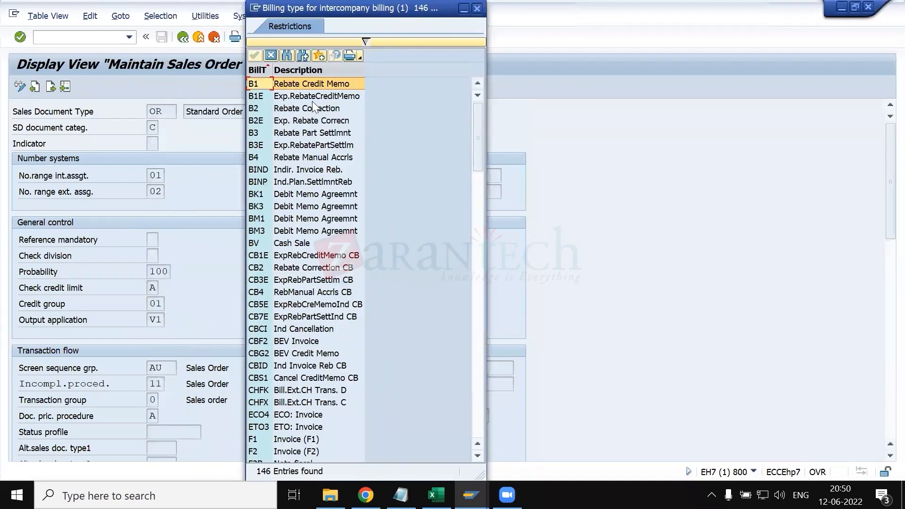
left_click_drag(335, 8, 323, 119)
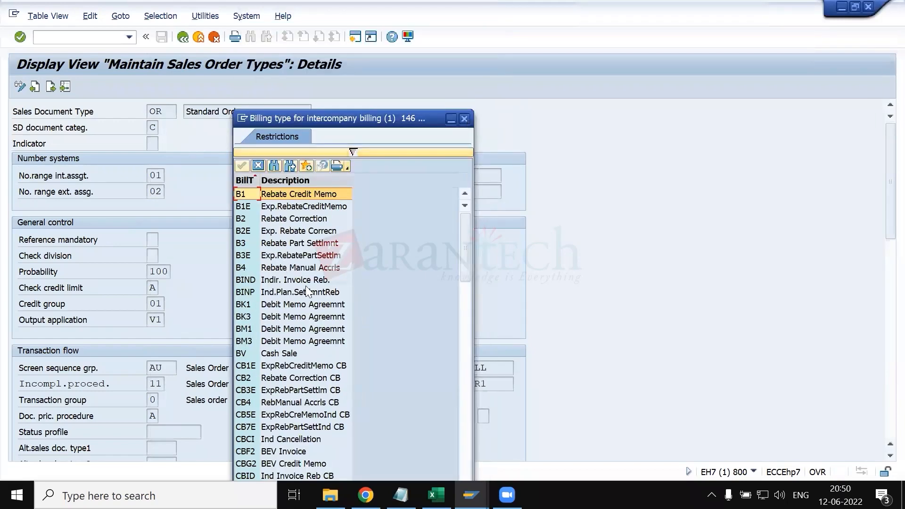
scroll(337, 219, "down", 10)
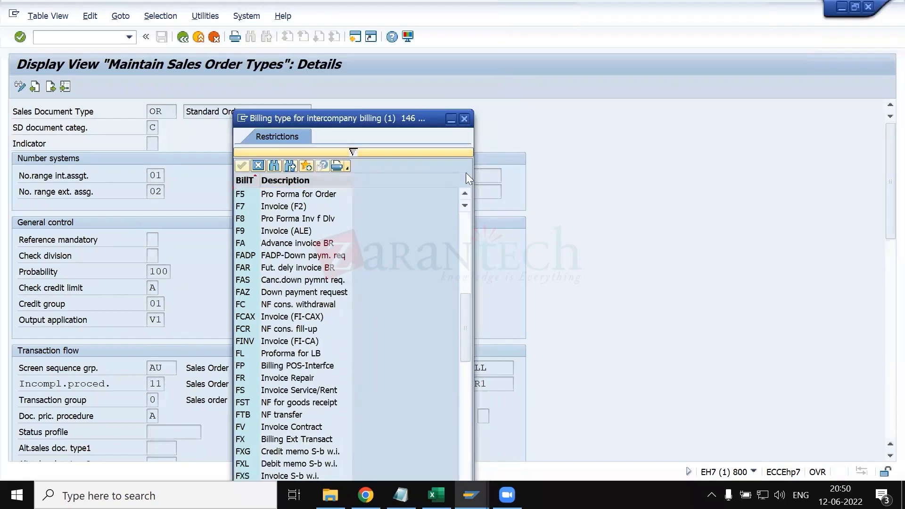
left_click(465, 119)
- Review the Billing block field, compare it with the Billing block options in the standard order's sales data, and return to sales document type OR
scroll(294, 286, "down", 10)
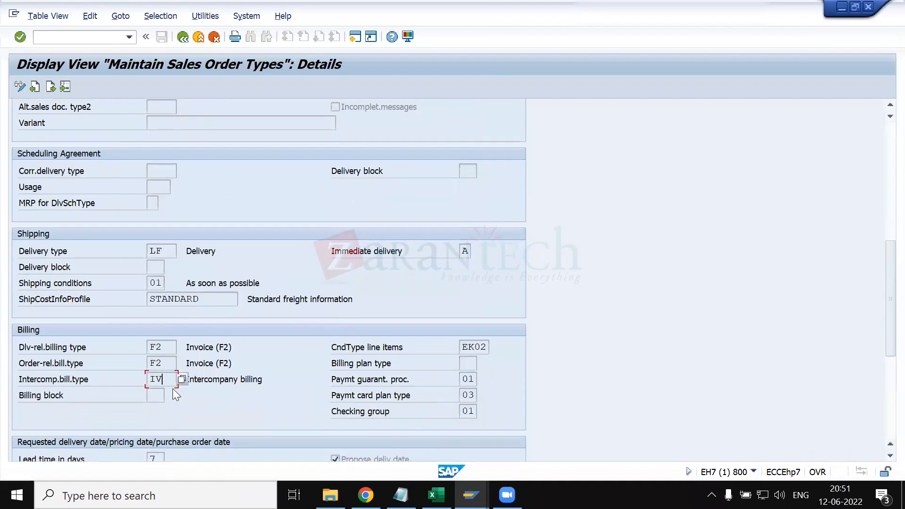
left_click(154, 396)
left_click(471, 496)
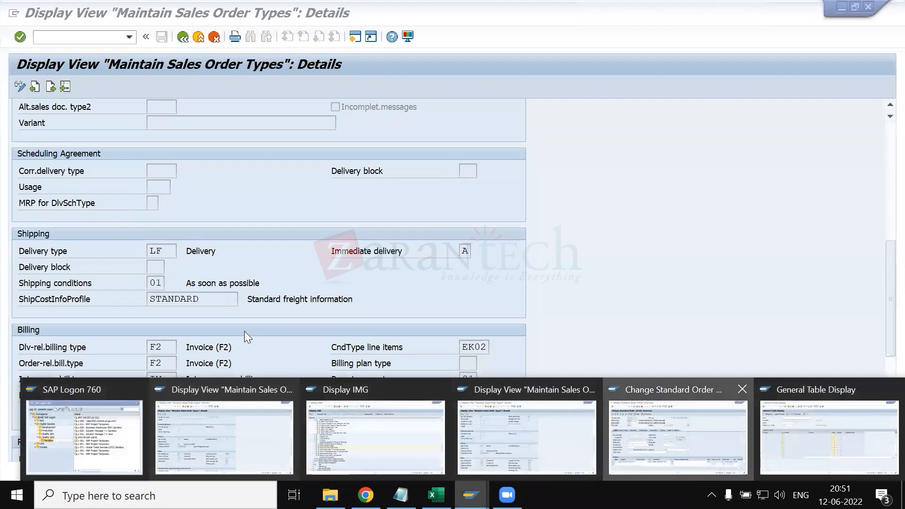
left_click(678, 437)
left_click(183, 273)
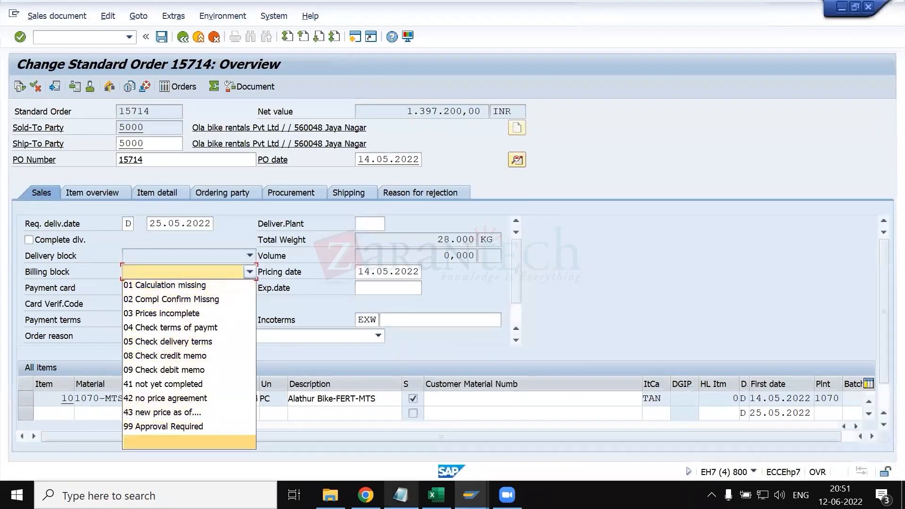
left_click(470, 495)
left_click(232, 443)
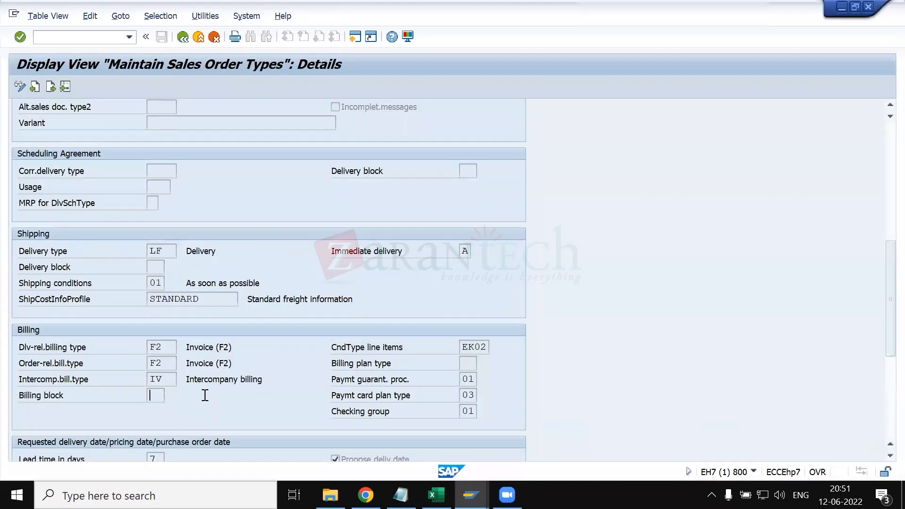
- Review the possible values of the Billing block field, examining entries 02, 03 and 04, and close the list
left_click(170, 395)
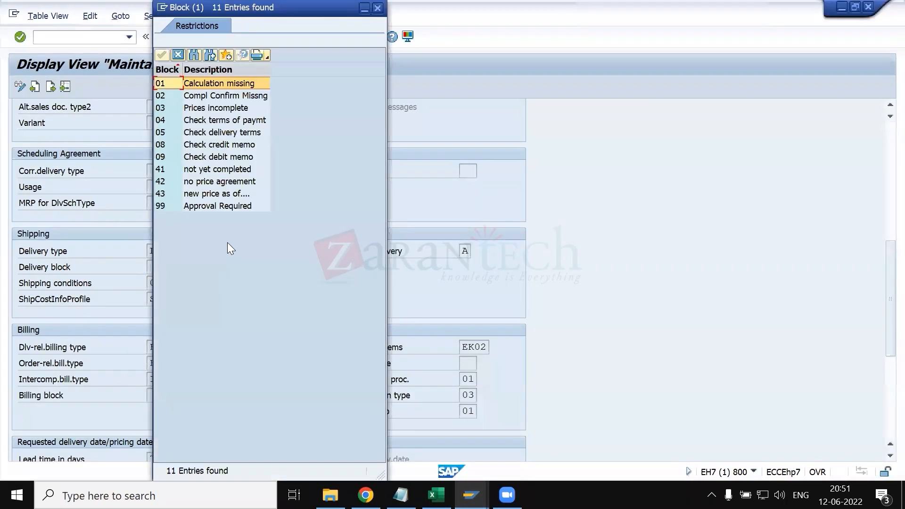
left_click(215, 95)
left_click(221, 107)
left_click(230, 124)
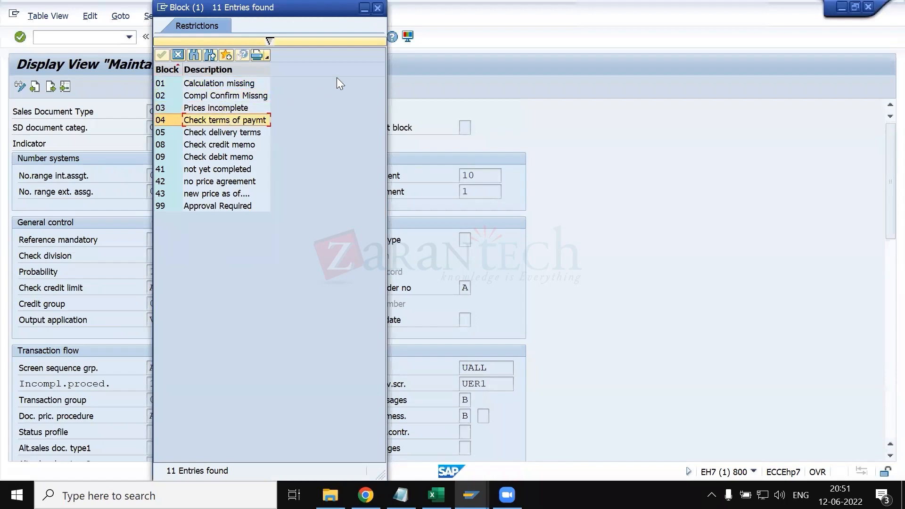
left_click(378, 8)
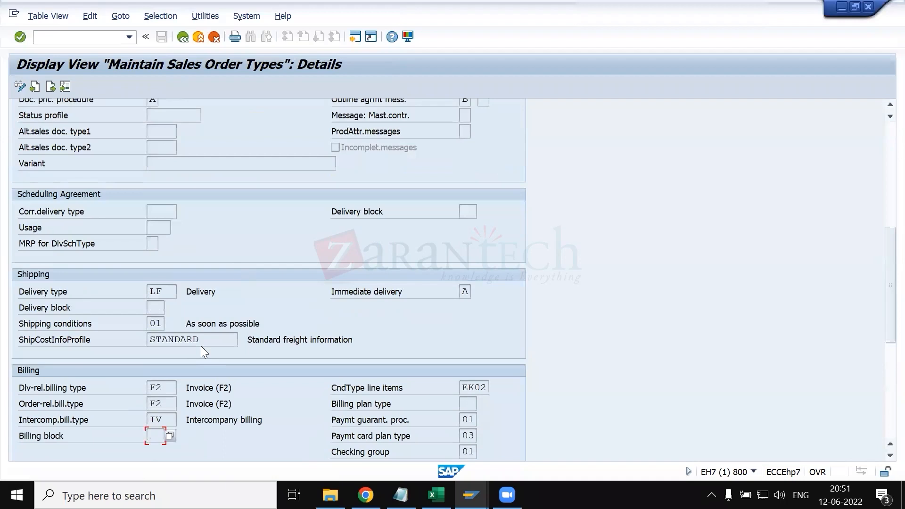
- Review the CndType line items field in the Billing section, and open the pricing conditions of item 10 in the standard order
scroll(170, 398, "down", 1)
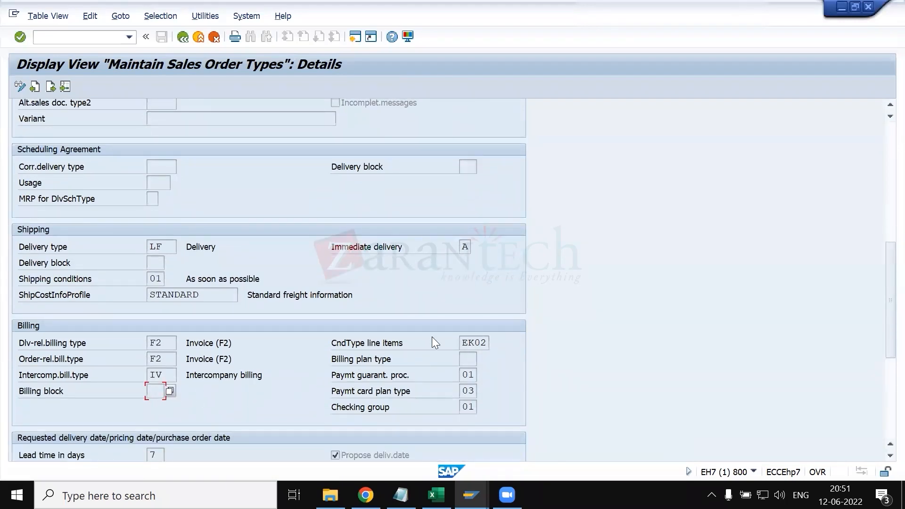
left_click(485, 342)
key("F4")
mouse_move(470, 495)
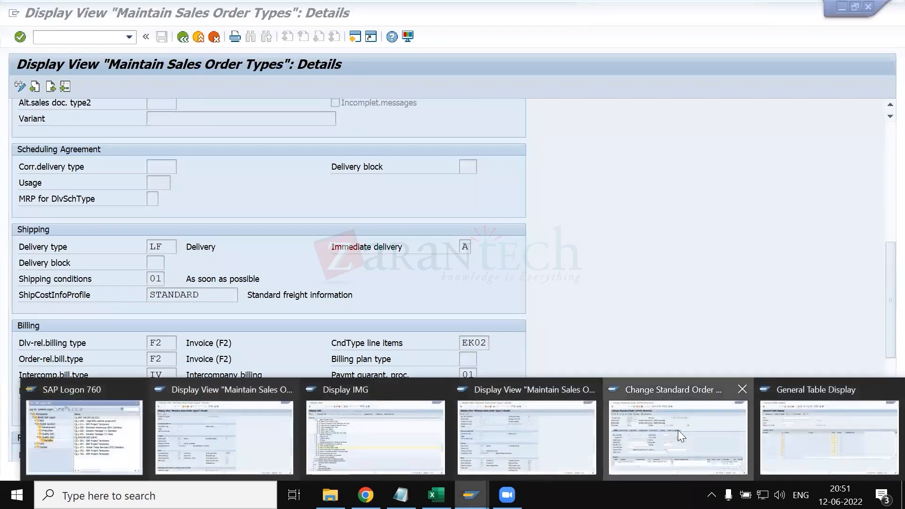
left_click(678, 430)
double_click(151, 399)
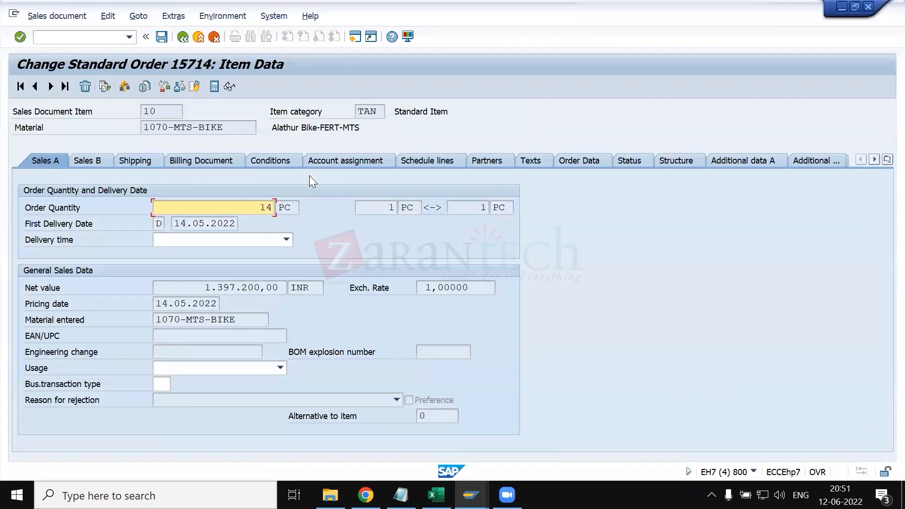
left_click(270, 161)
- Look through the pricing elements of item 10, and review the possible condition types from the Profit Margin row
scroll(151, 338, "down", 5)
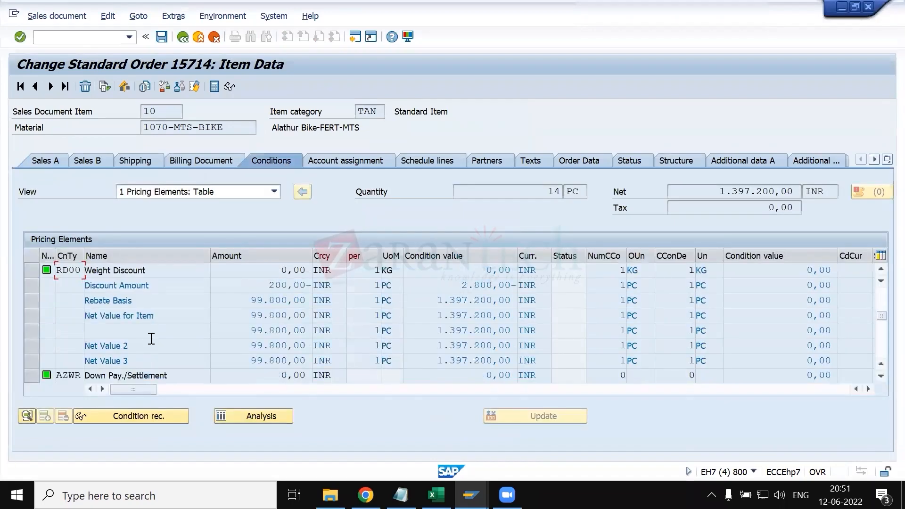
scroll(150, 338, "up", 3)
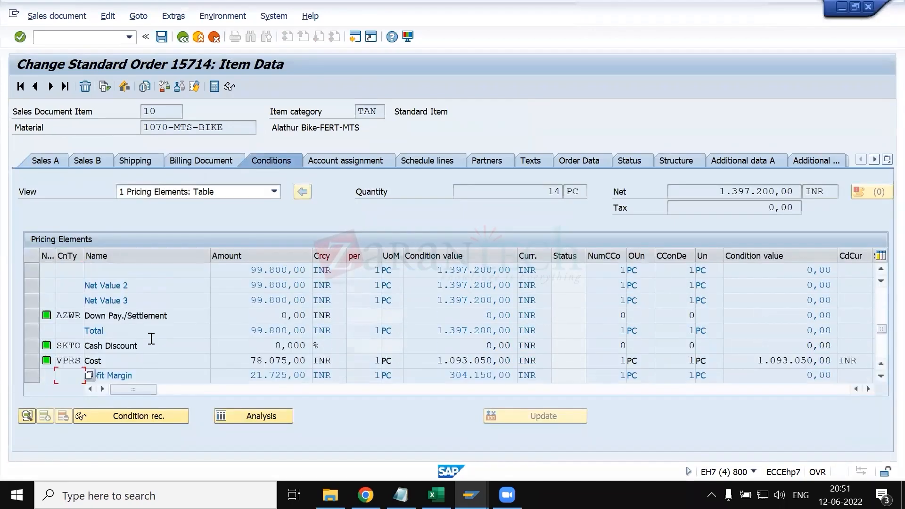
scroll(152, 316, "up", 3)
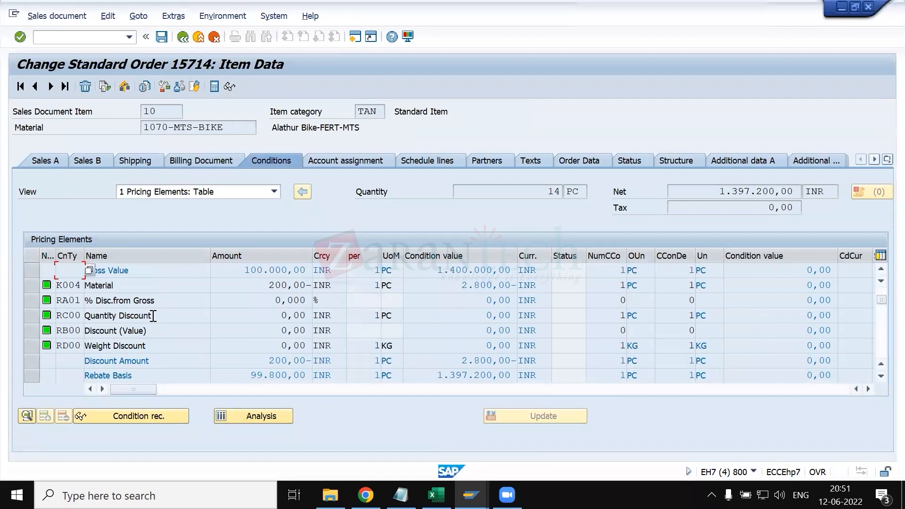
scroll(152, 316, "down", 5)
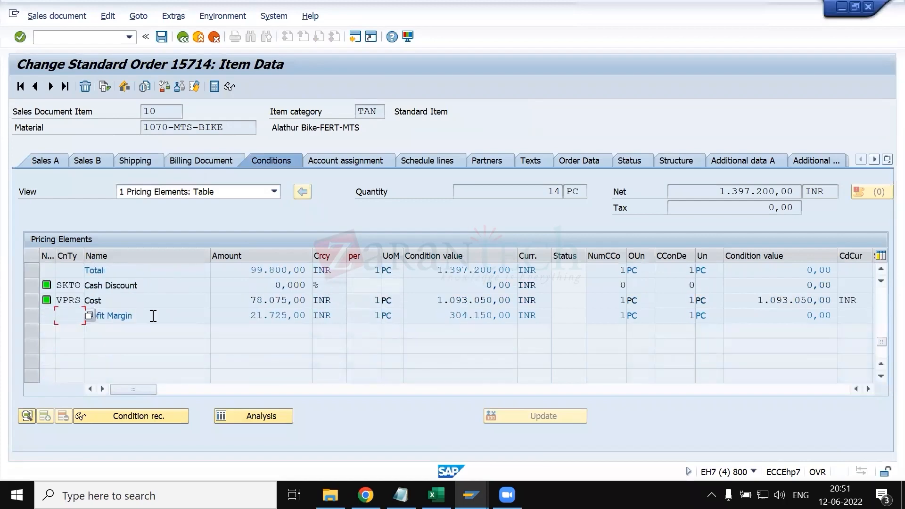
left_click(89, 315)
scroll(52, 191, "down", 12)
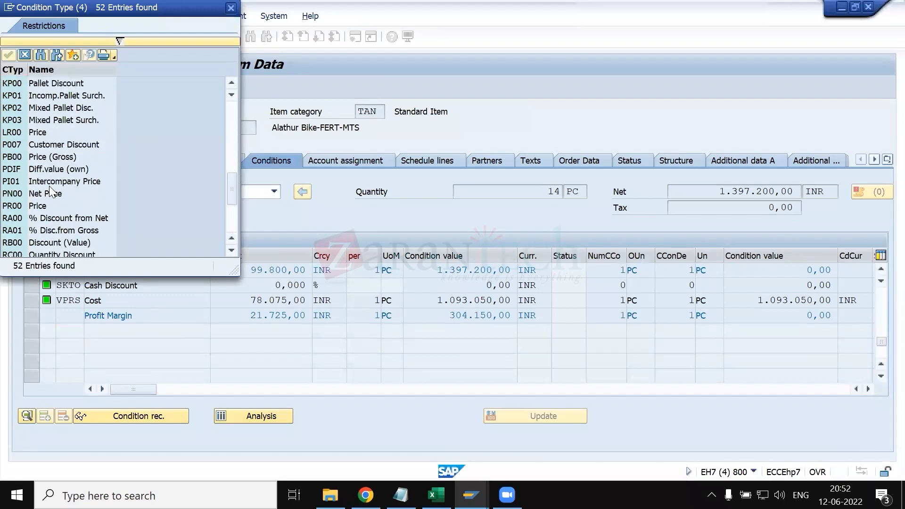
scroll(66, 156, "up", 7)
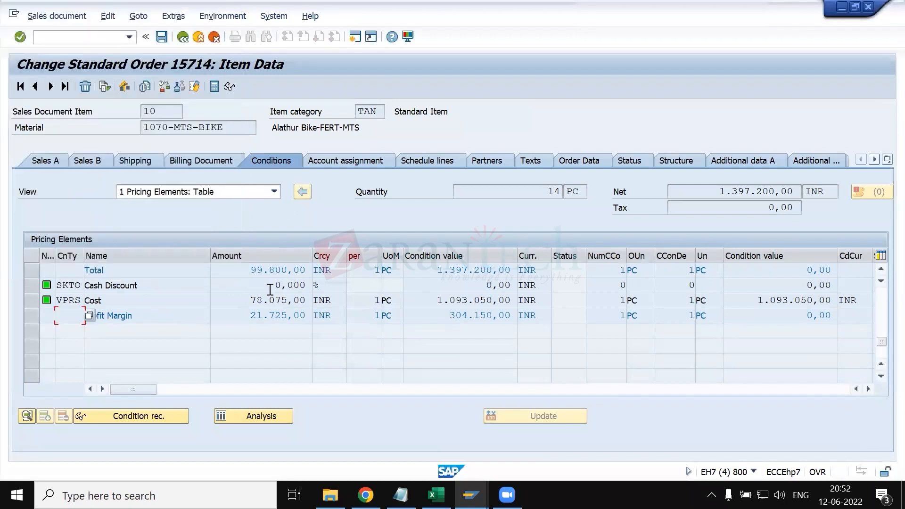
- Open the pricing procedures view in a new SAP session and switch it to display mode
left_click(94, 42)
type("/o")
type("va88")
key("Return")
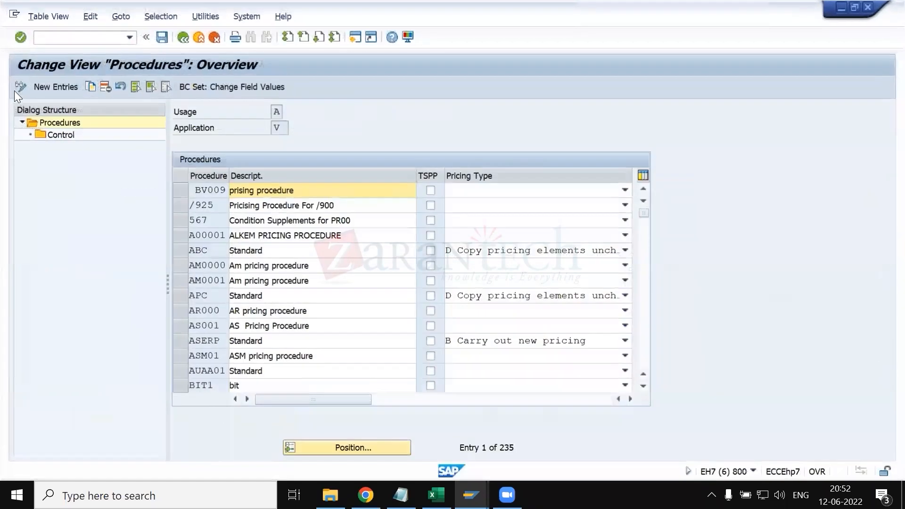
left_click(18, 88)
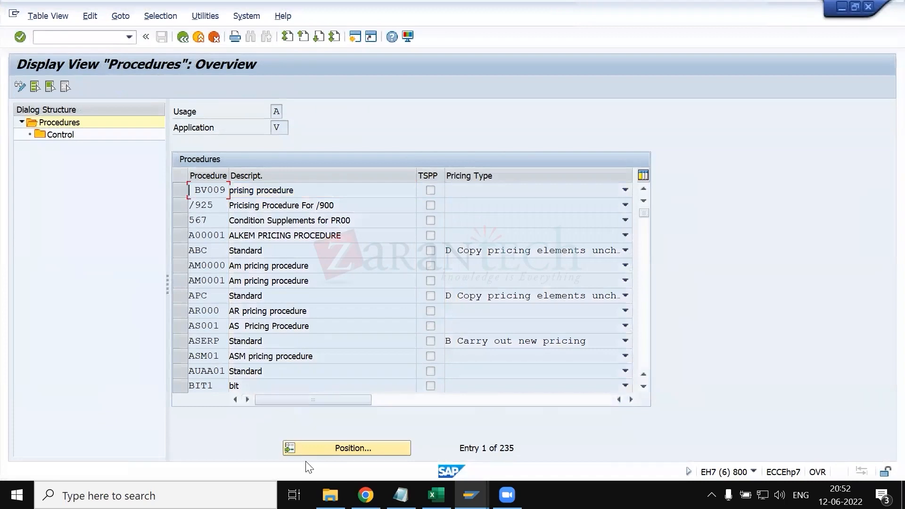
- Find pricing procedure RVAA01 Standard in the procedures list and open its Control overview
left_click(315, 451)
type("r")
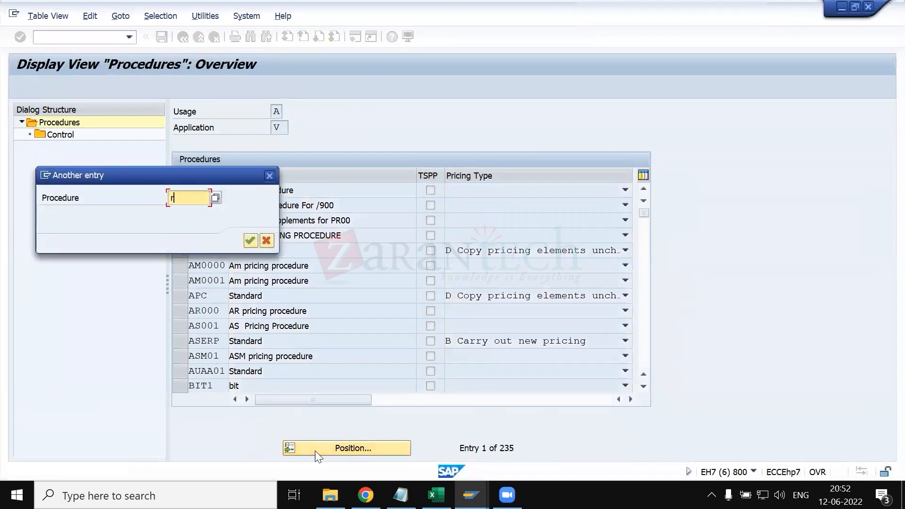
type("va")
key("BackSpace")
type("aa01")
key("Return")
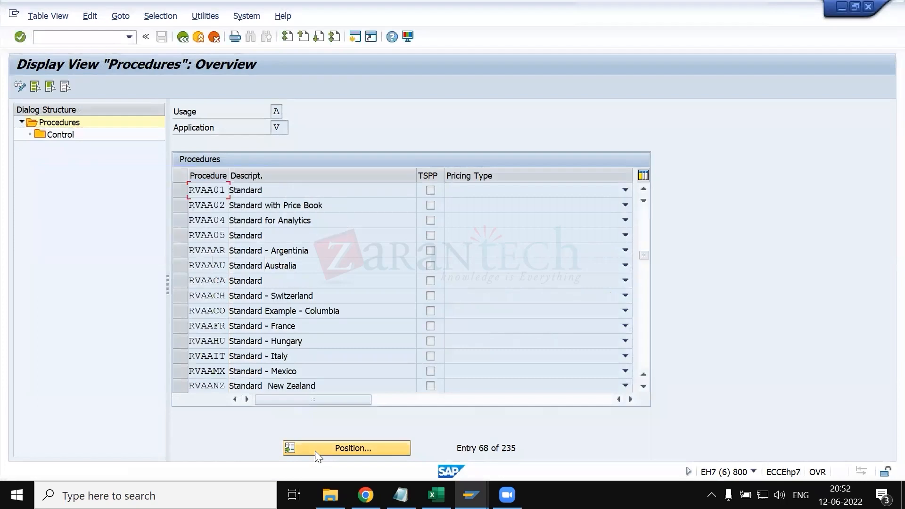
left_click(176, 184)
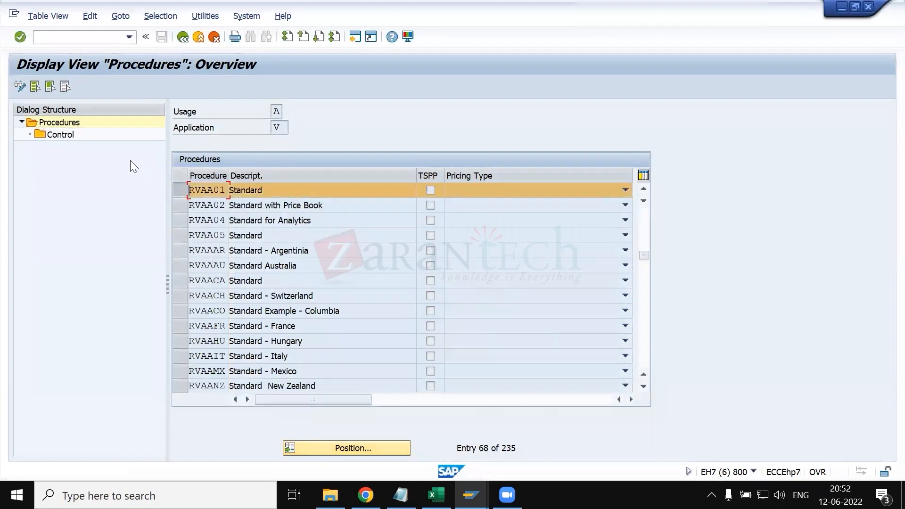
double_click(62, 134)
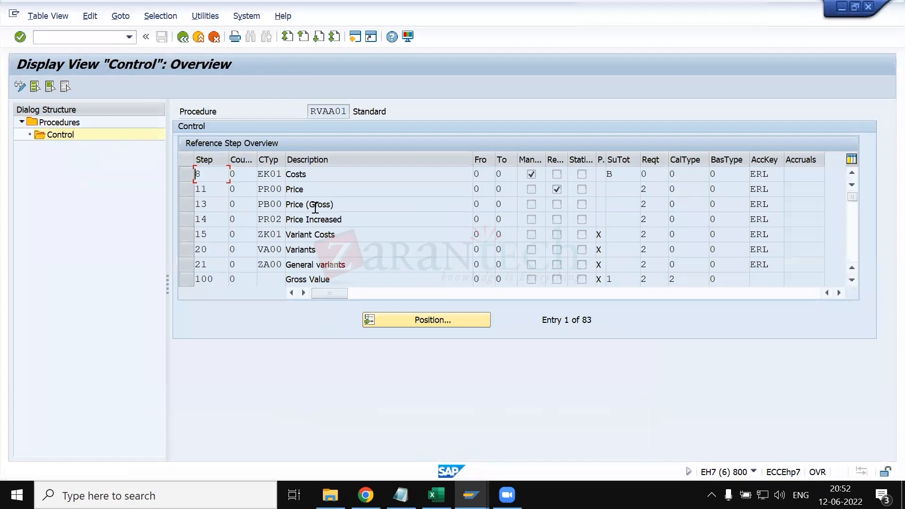
- Look through the possible condition types for the Costs row of the procedure, examining EK01 Costs and EK02 Calculated costs
left_click(272, 176)
left_click(291, 176)
scroll(318, 309, "down", 20)
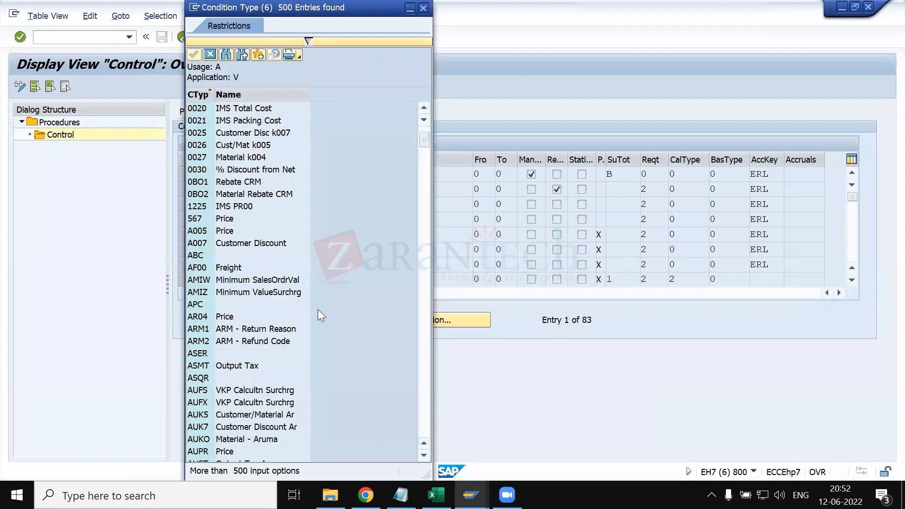
scroll(273, 325, "down", 20)
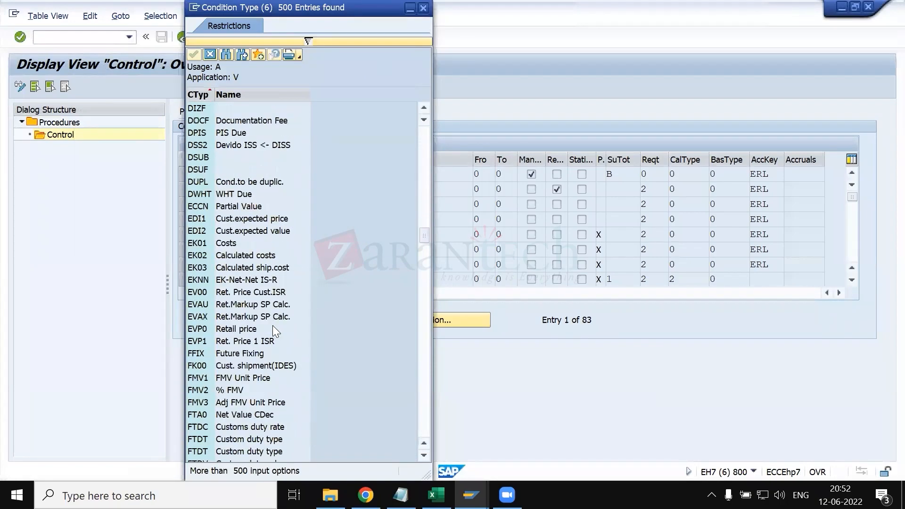
scroll(225, 179, "up", 14)
scroll(226, 179, "up", 5)
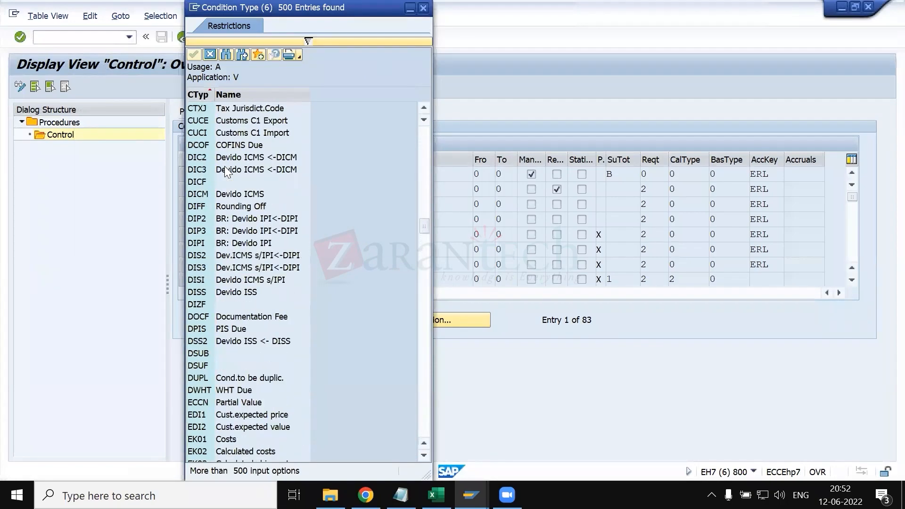
scroll(219, 378, "down", 5)
left_click(223, 330)
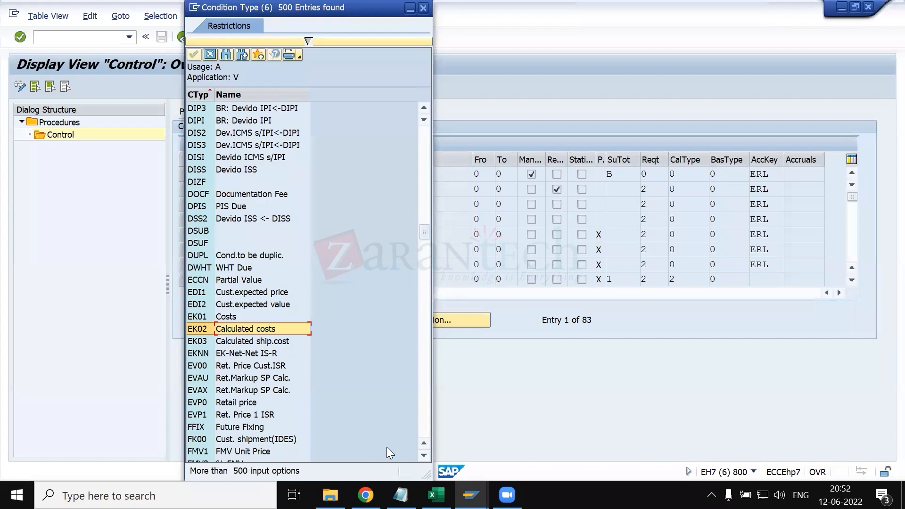
- Switch to the KT.xlsx workbook in Excel and open the empty area below the notes on the structure of sales document sheet
left_click(436, 495)
scroll(321, 435, "down", 3)
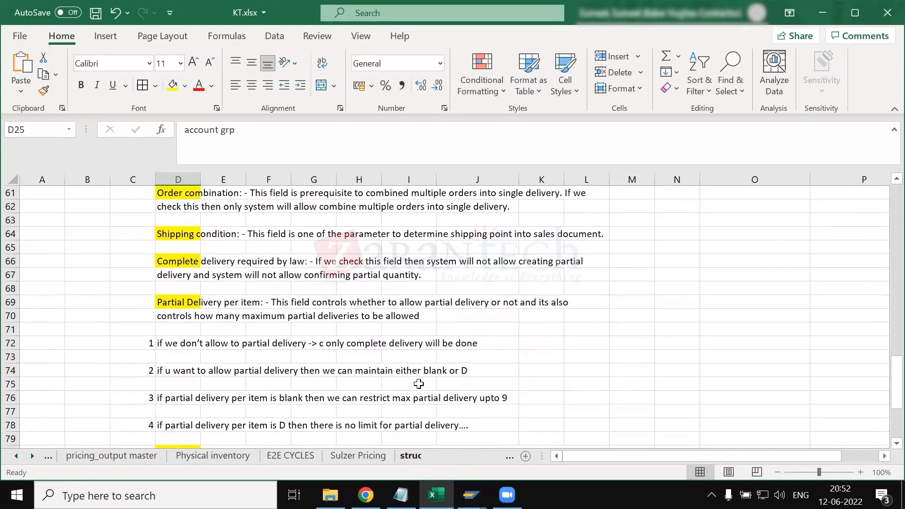
left_click(415, 457)
scroll(333, 376, "down", 5)
scroll(265, 352, "left", 5)
scroll(166, 353, "down", 3)
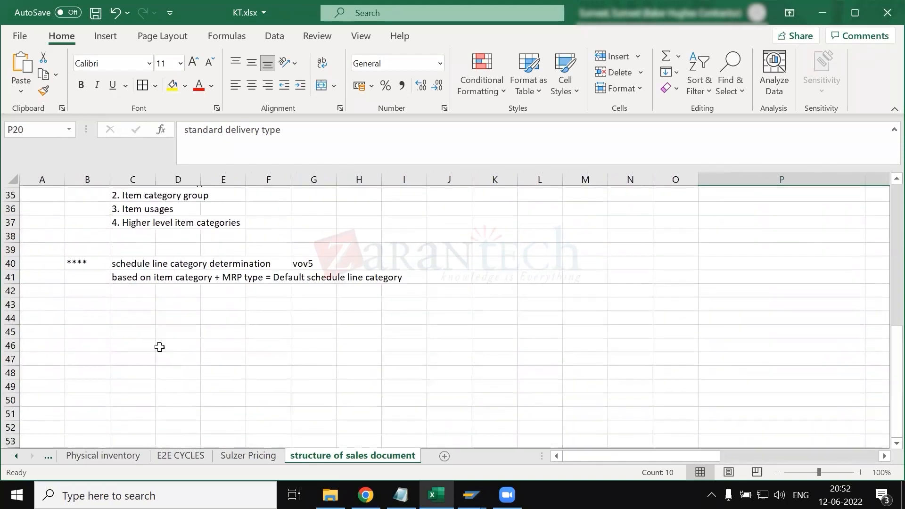
- Enter the note "in VOV8 , we have a condition type field" in cell C45
left_click(128, 330)
type("in VOV8 , we have a condition type field")
key("Return")
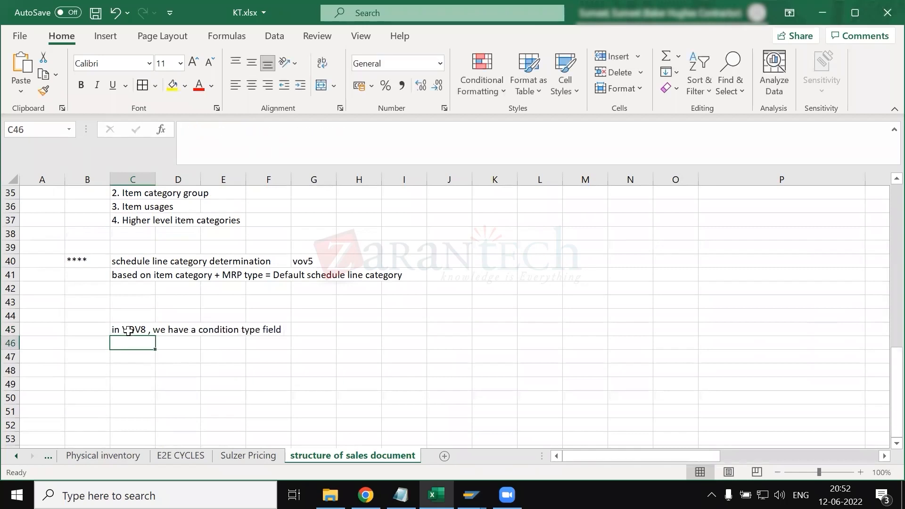
- List the condition types EK01 in cell C46 and EK02 in cell C47
type("EK01")
key("Return")
type("EK02")
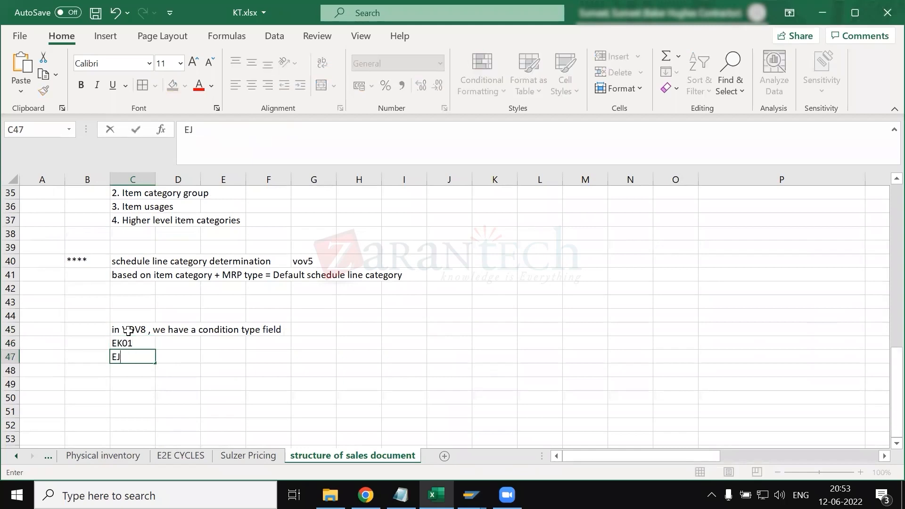
key("Return")
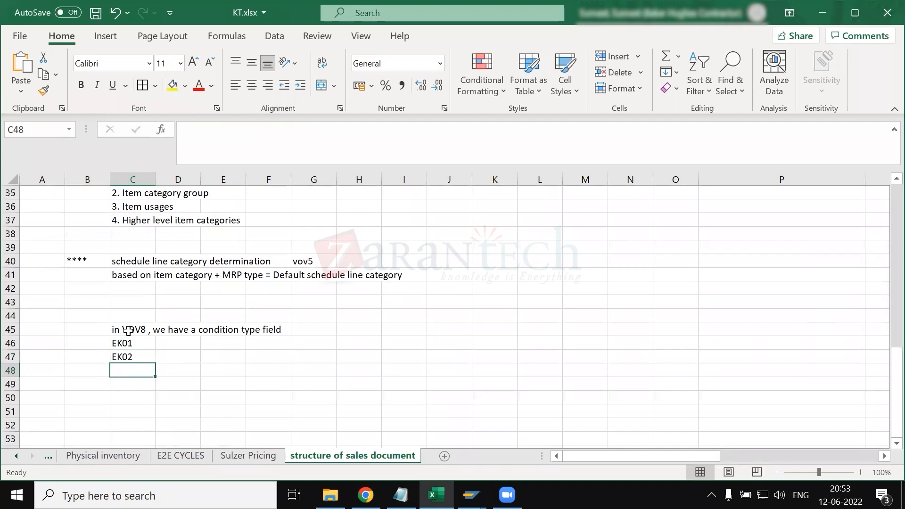
left_click(183, 343)
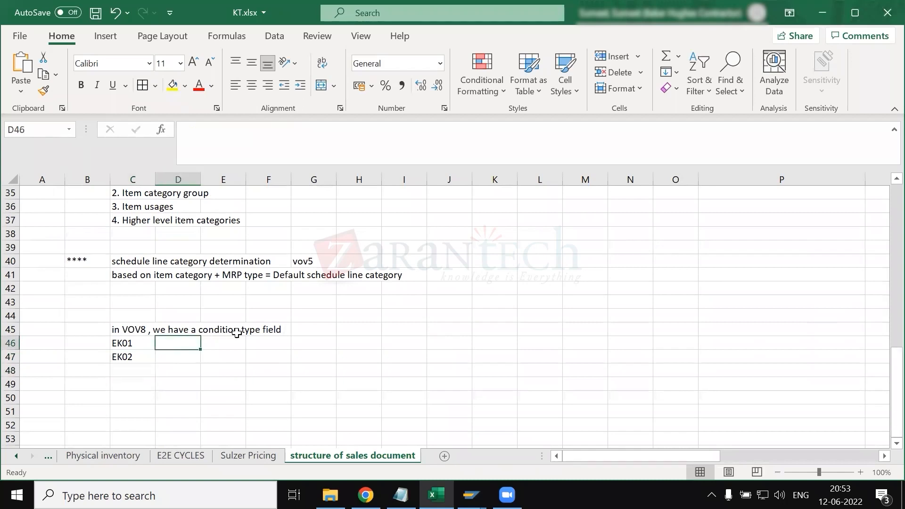
- Write "-> To determine product cost into sales doc , below condition type are used" in cell G45
left_click(316, 327)
type("->")
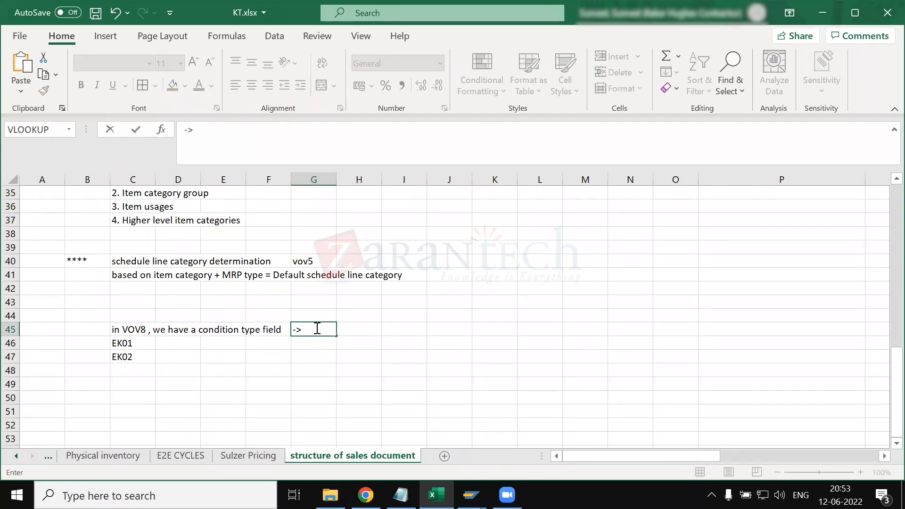
type("T")
key("BackSpace")
type("TO DER")
key("BackSpace")
key("BackSpace")
key("BackSpace")
key("BackSpace")
key("BackSpace")
type("o determ")
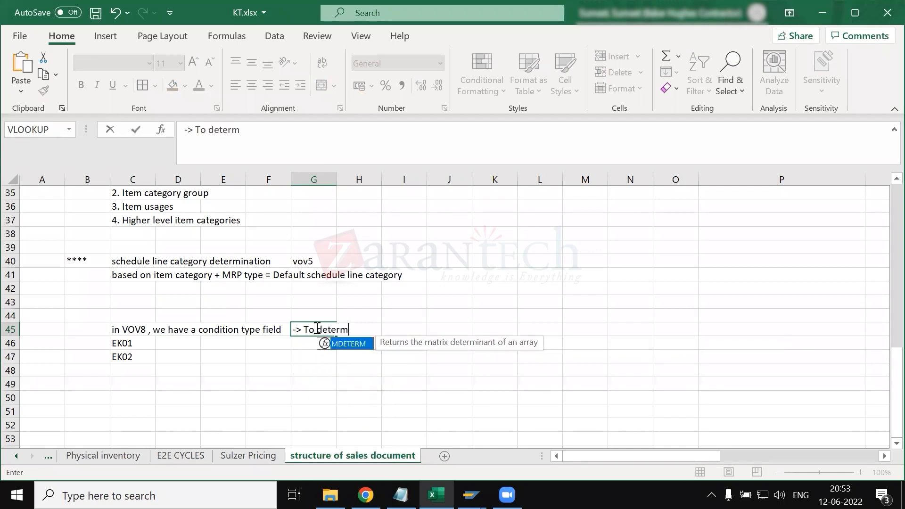
type("ine")
type(" oi")
key("BackSpace")
key("BackSpace")
type("r")
key("BackSpace")
type("product cost")
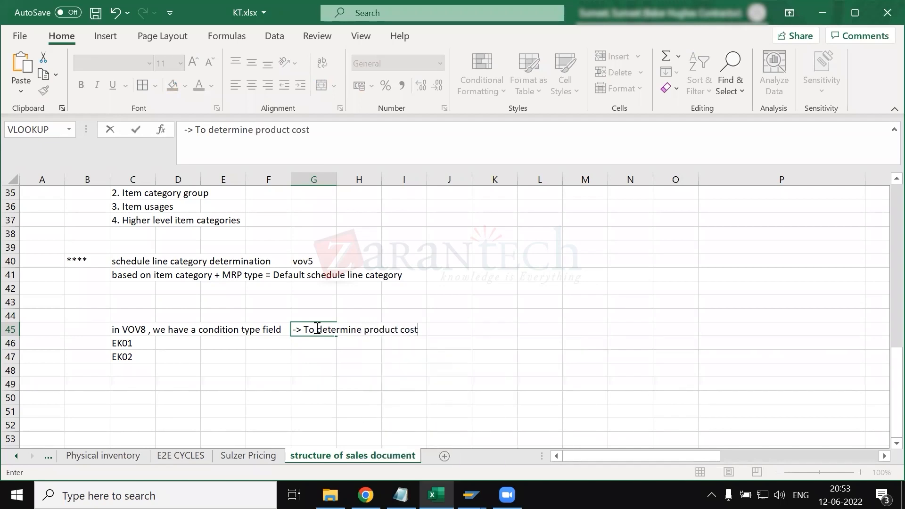
type(" into sales doc , below condition type are used")
key("Return")
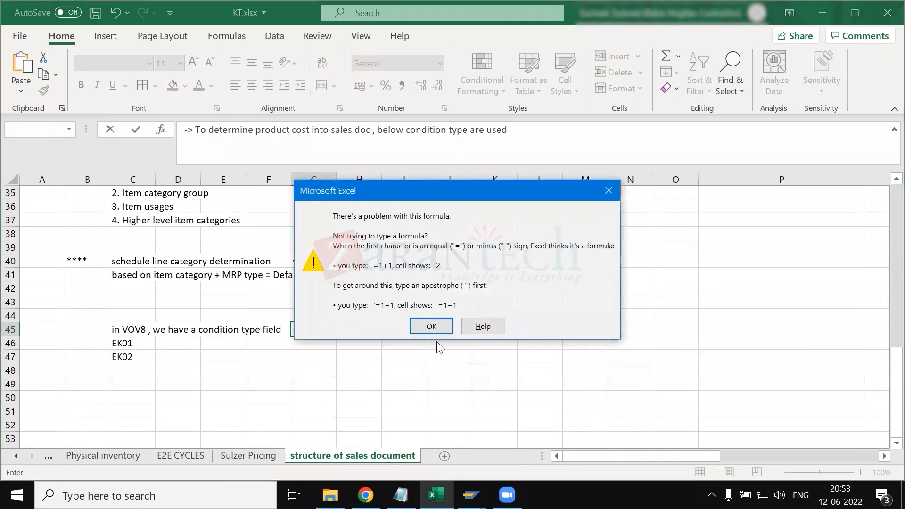
- Dismiss the formula message and remove the leading "->" from the note in cell G45
left_click(447, 332)
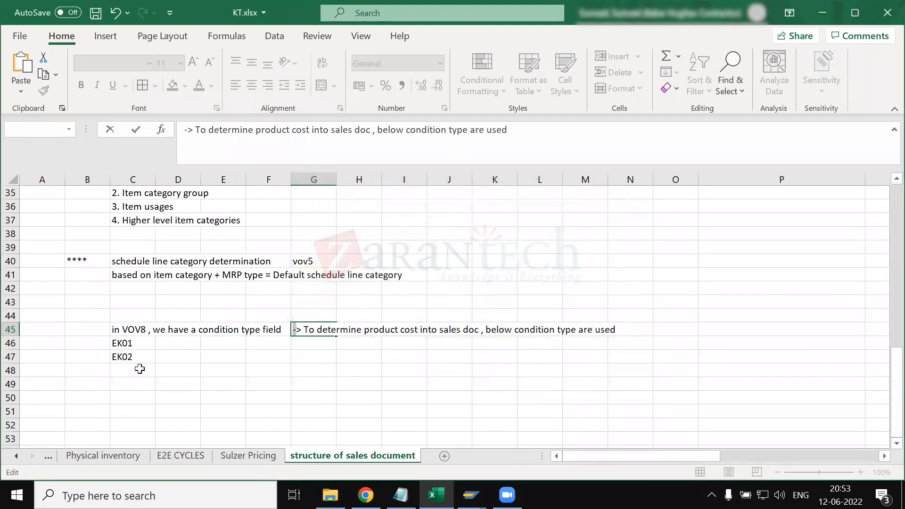
left_click(194, 131)
key("BackSpace")
key("BackSpace")
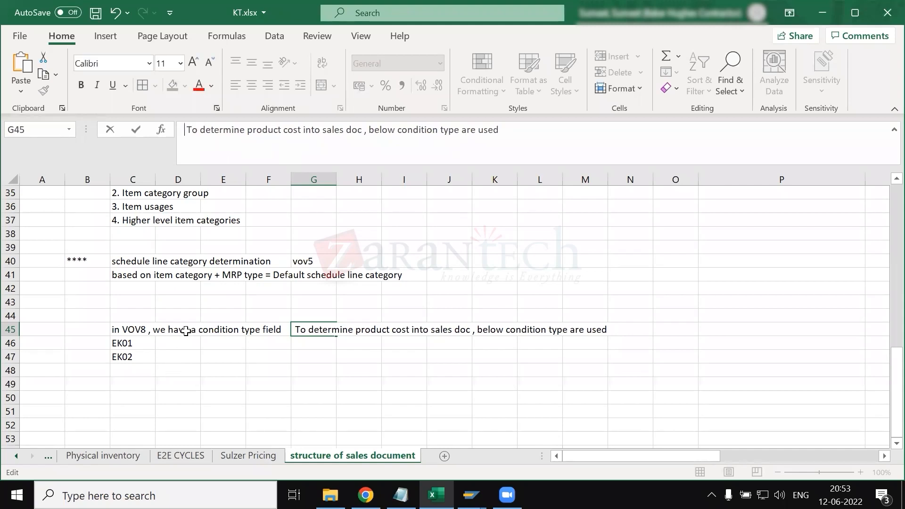
- Describe EK01 in cell D46 as "if the selling price is totally dependent on cost"
left_click(180, 342)
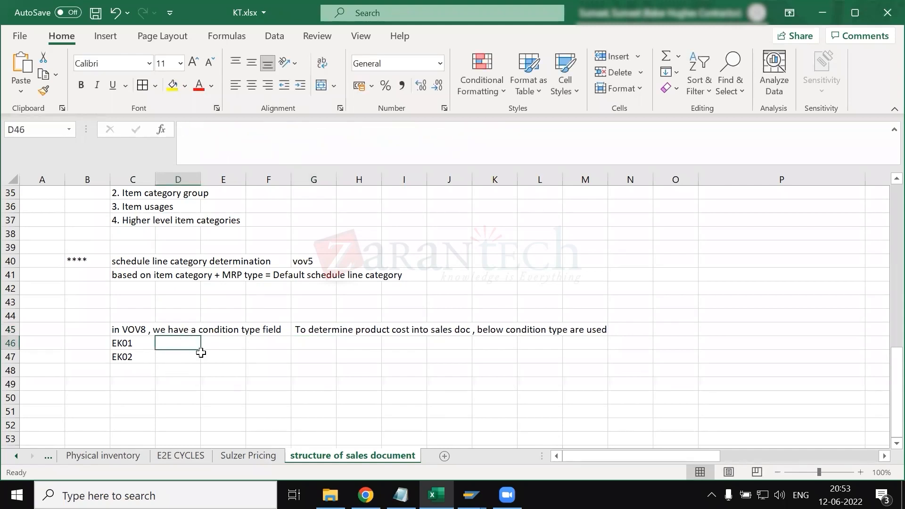
type("if the s")
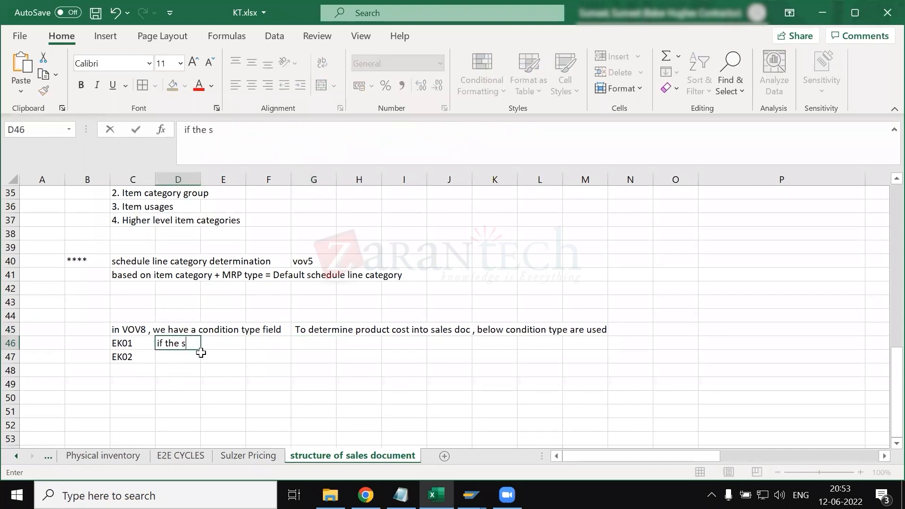
type("elling price is o")
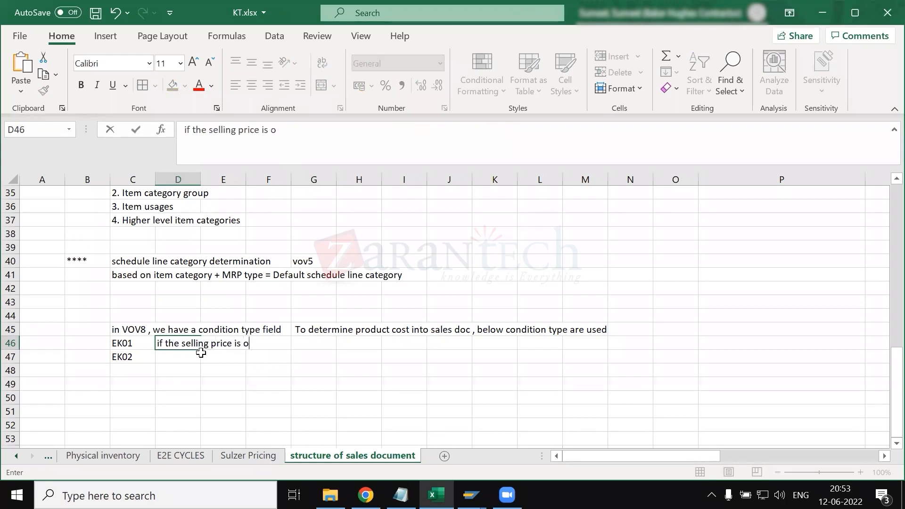
key("BackSpace")
type("totally dep")
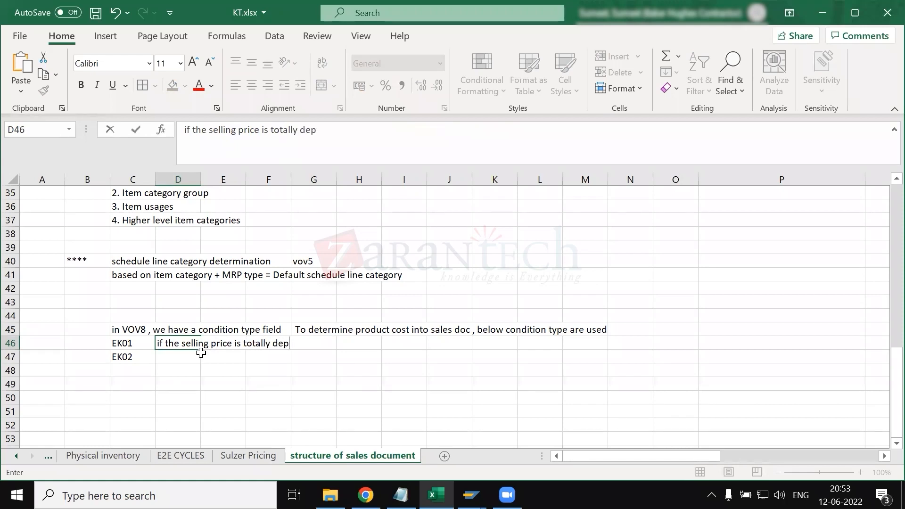
type("endent on cost")
key("Return")
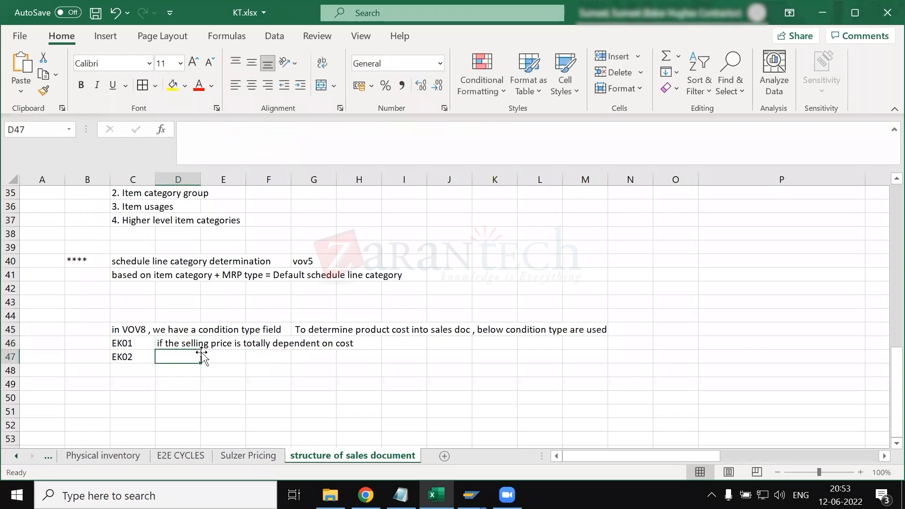
- Describe EK02 in cell D47 as "if the selling price is not dependent on cost ...."
left_click(126, 344)
left_click(162, 355)
type("if the sell")
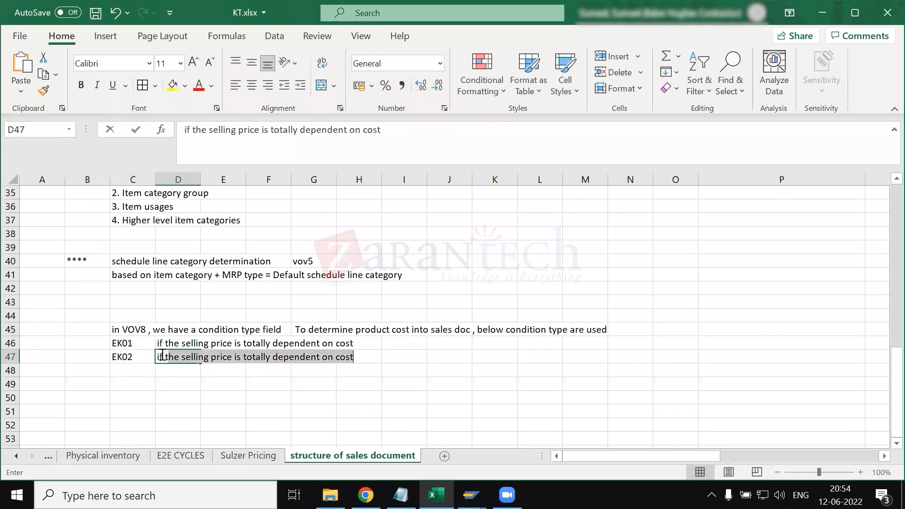
type("ing ")
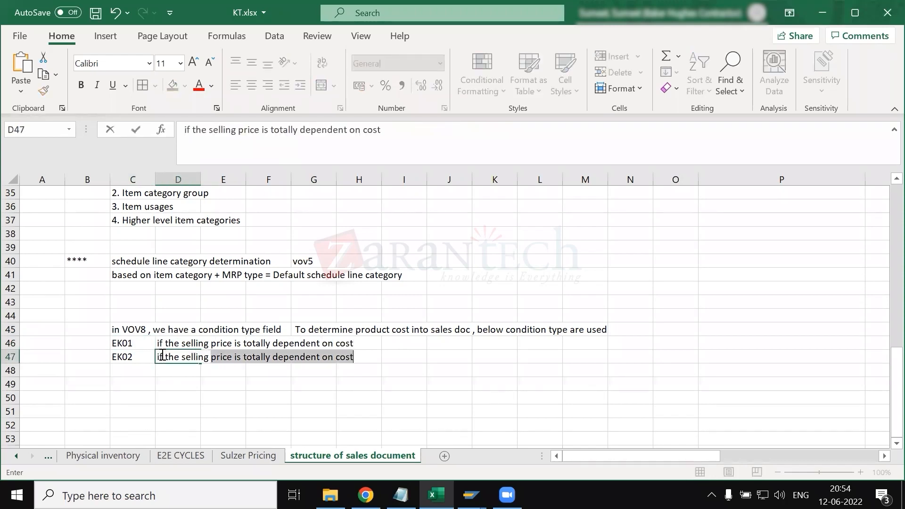
type("price is not dependent ")
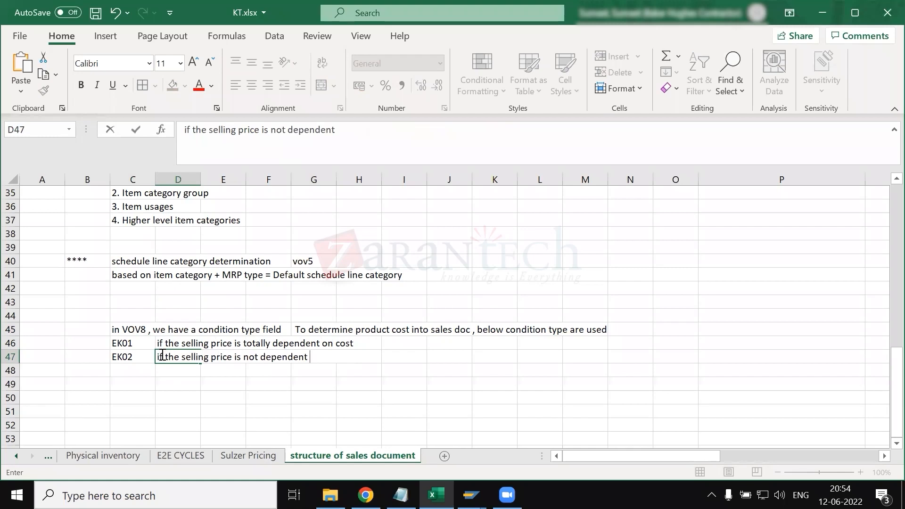
type("on cost ....")
left_click(150, 399)
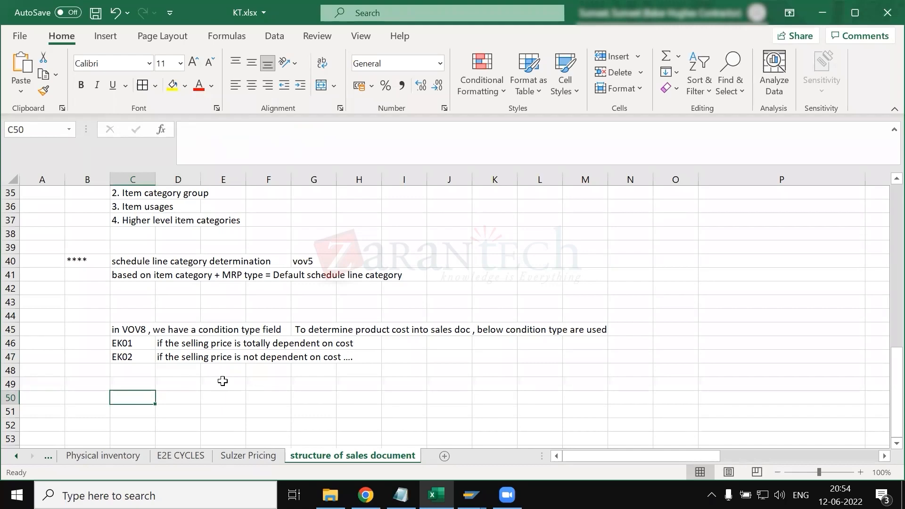
- Return to sales document type OR in SAP and review the possible values of the Billing plan type field, examining entries 01 and 02
key("alt+Tab")
key("alt+Tab")
key("alt+Tab")
key("alt+Tab")
key("alt+Tab")
scroll(245, 393, "down", 3)
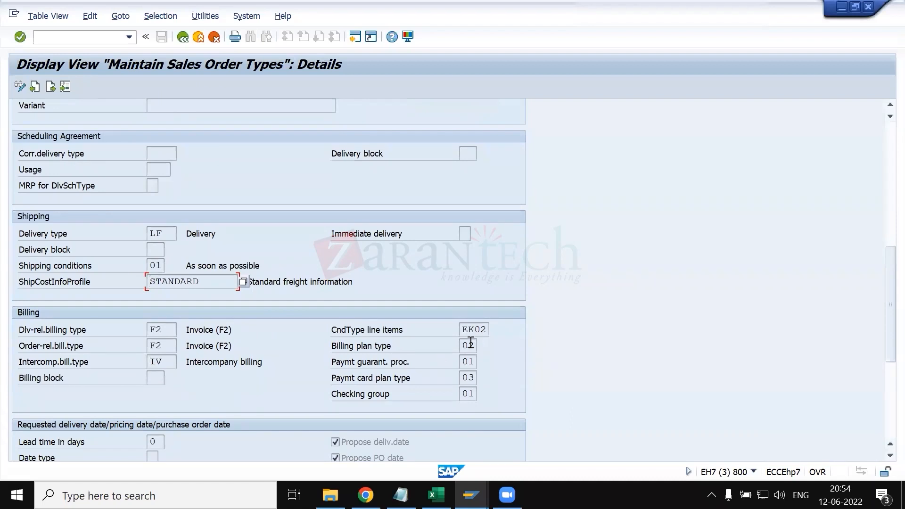
left_click(469, 347)
left_click(483, 346)
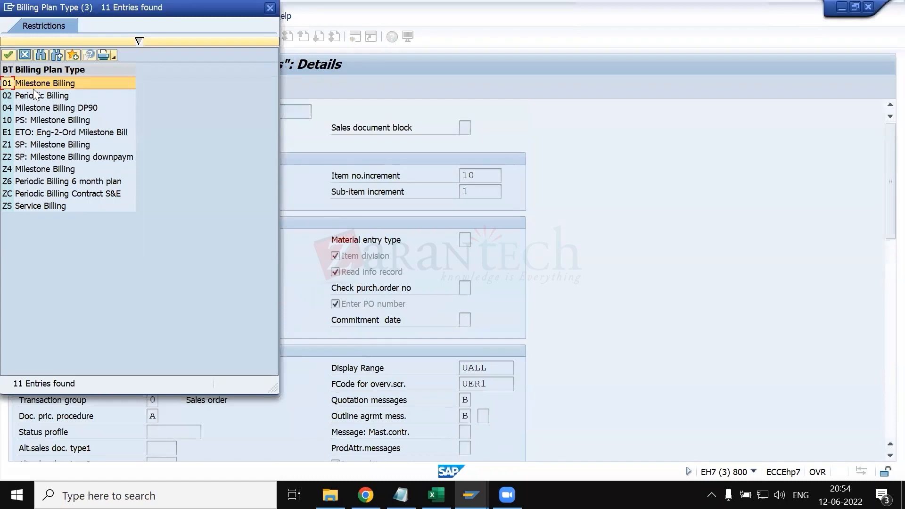
left_click(35, 89)
left_click(41, 96)
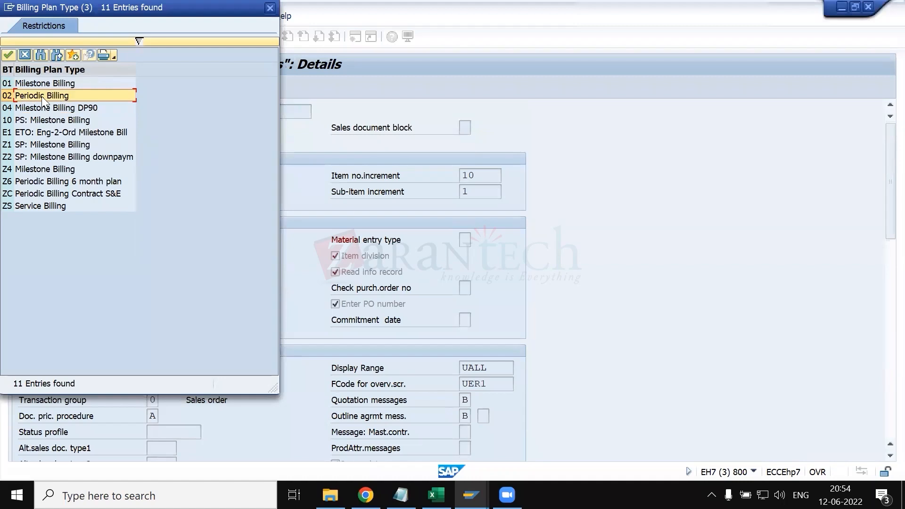
left_click(31, 86)
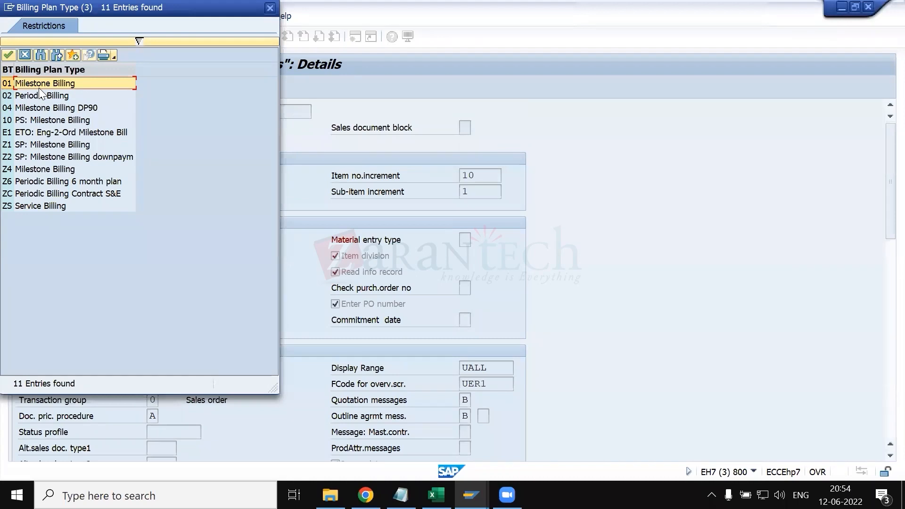
- Compare billing plan types 01 Milestone Billing and 02 Periodic Billing, sort the list by description, and close it
left_click(41, 96)
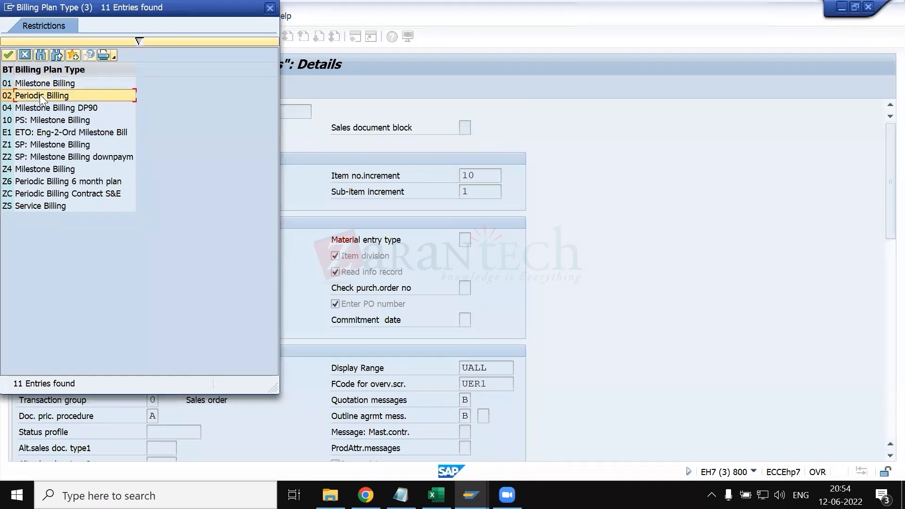
left_click(35, 85)
left_click(38, 97)
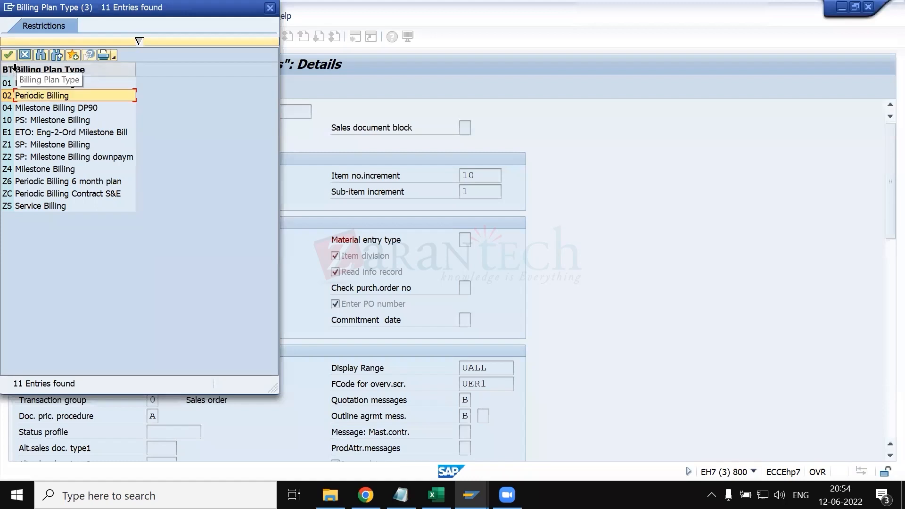
left_click(47, 69)
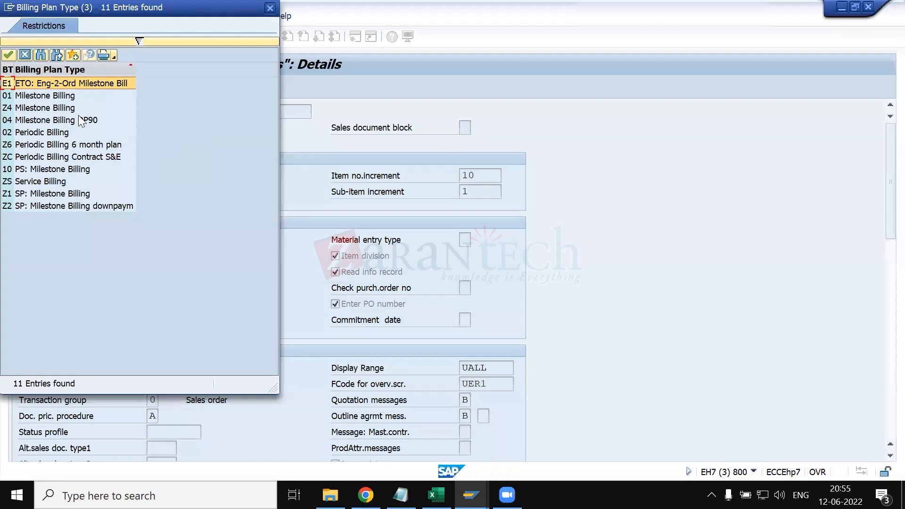
left_click(267, 8)
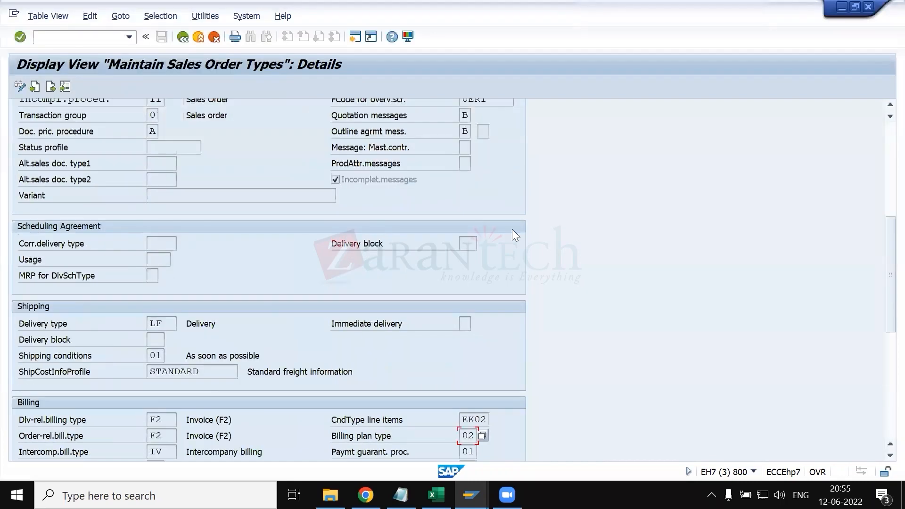
- Check the possible values of the Paymt guarant. proc. field in the Billing section and close the list
scroll(479, 313, "down", 3)
scroll(469, 376, "down", 1)
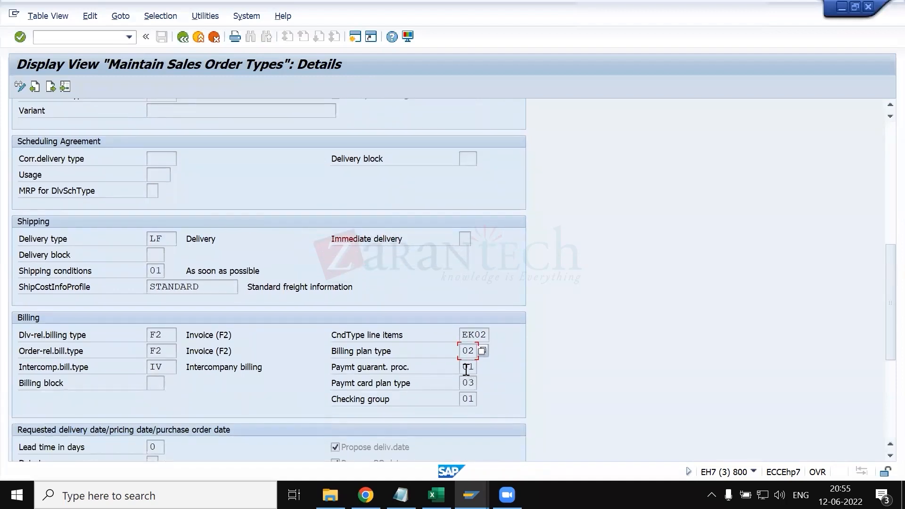
left_click(473, 369)
left_click(482, 368)
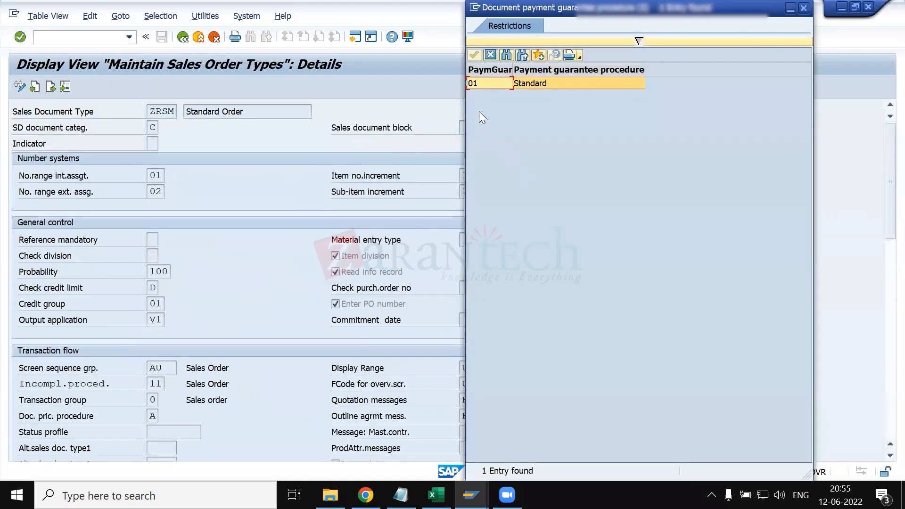
left_click(490, 55)
- Check the possible values of the payment card Checking group field in the Billing section and close the list
scroll(368, 346, "down", 10)
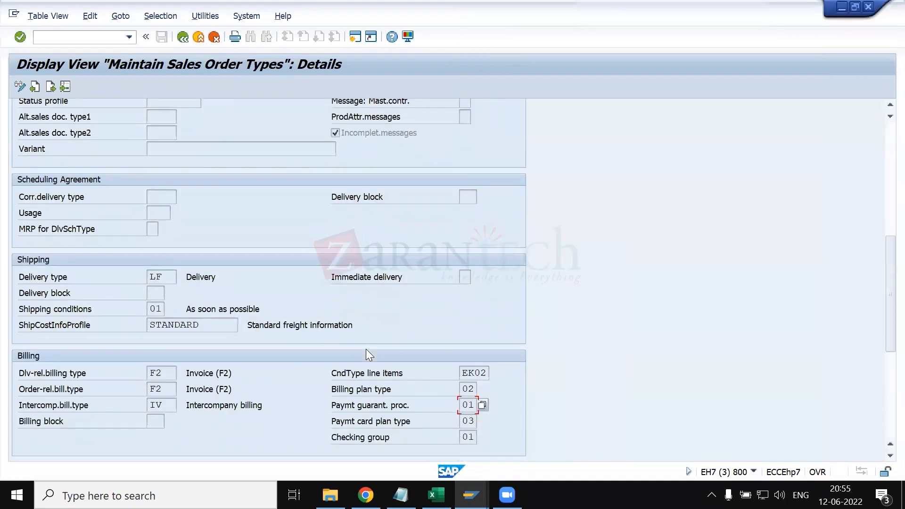
scroll(409, 383, "down", 1)
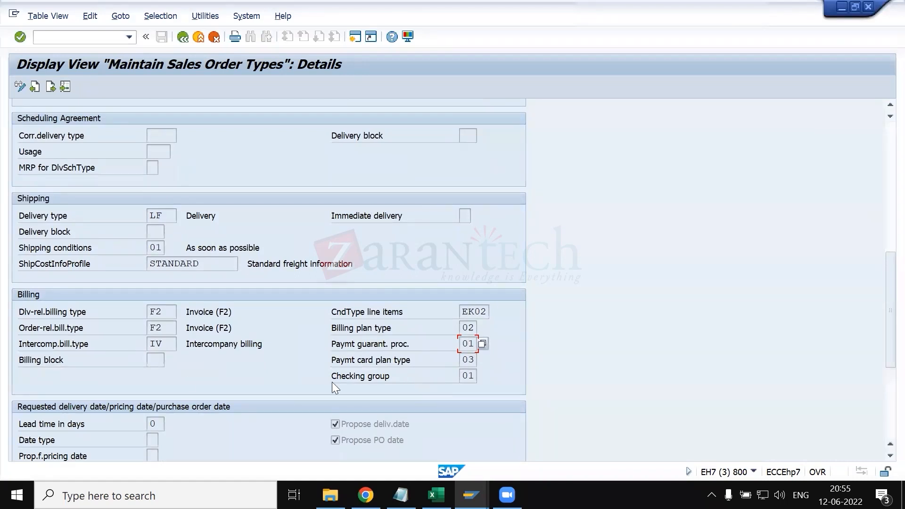
scroll(183, 386, "down", 1)
left_click(467, 358)
left_click(483, 357)
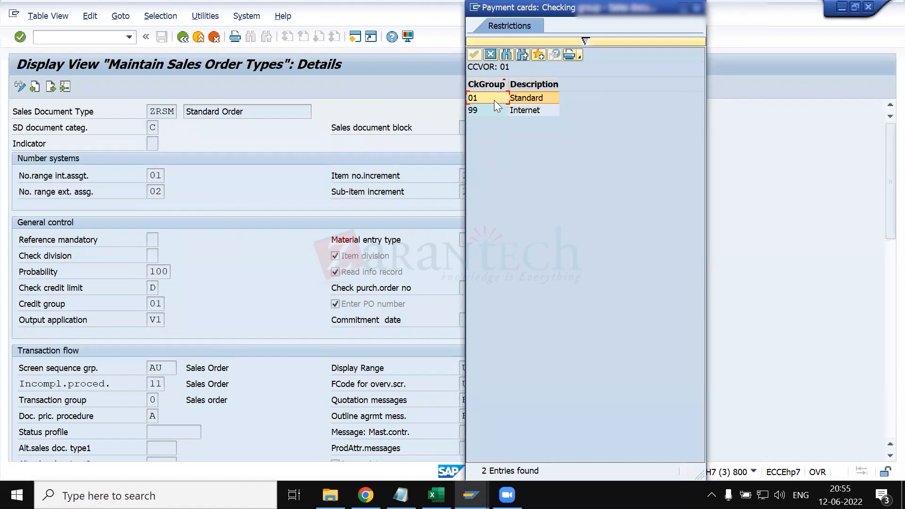
left_click(490, 55)
- Examine the requested delivery date section, including Lead time in days, Propose deliv.date and Propose PO date, alongside the shipping settings
scroll(239, 202, "down", 2)
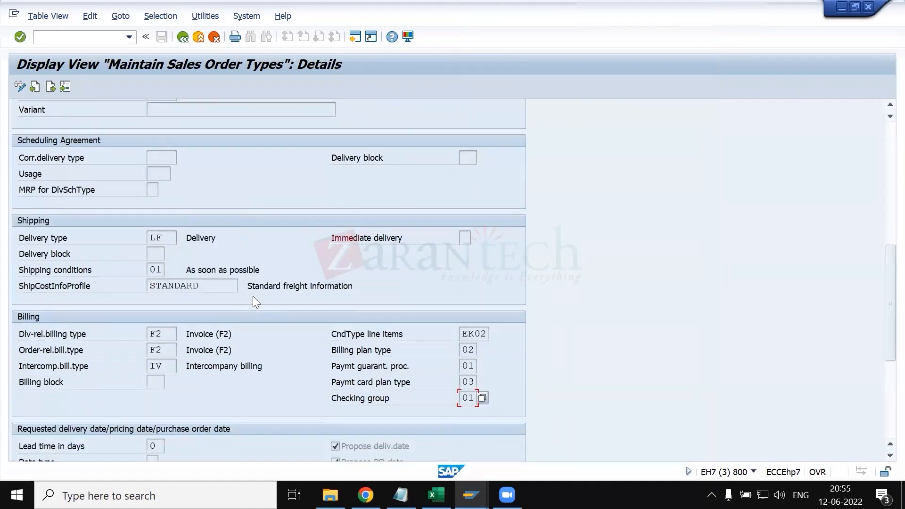
scroll(253, 297, "down", 1)
scroll(384, 353, "down", 1)
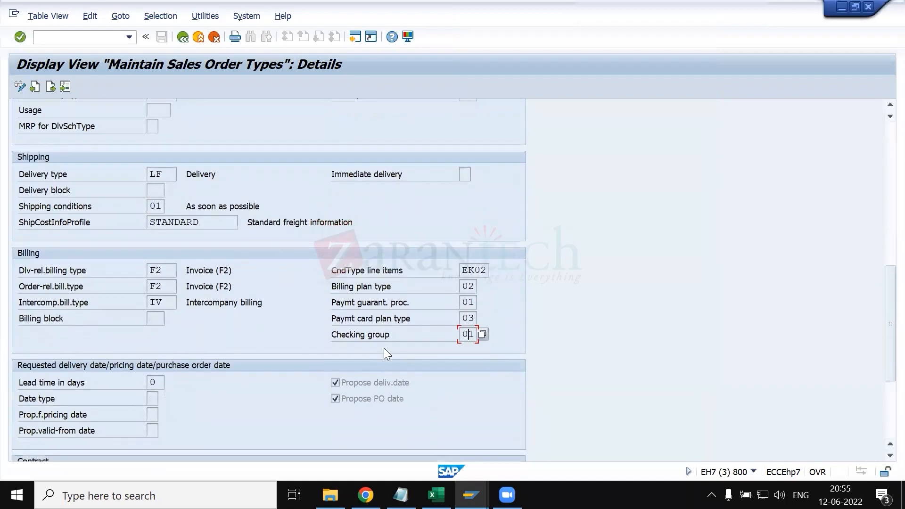
scroll(384, 354, "down", 1)
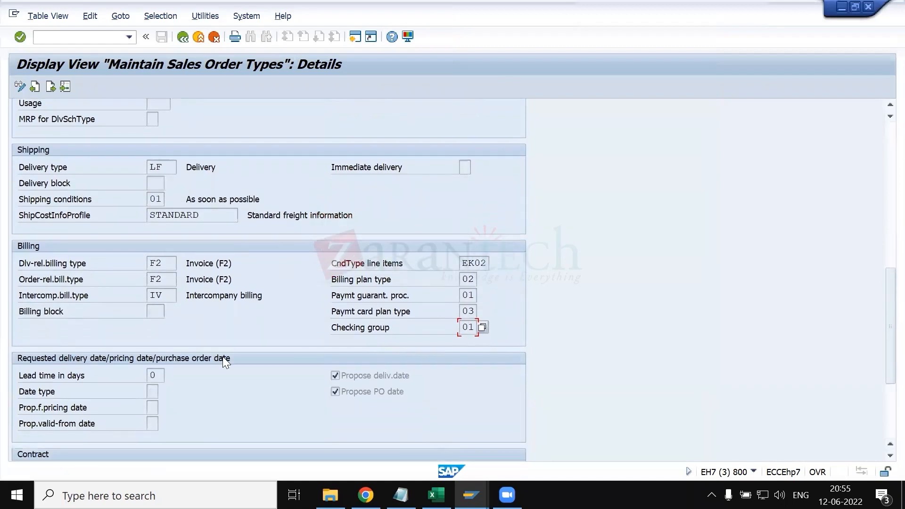
left_click(153, 376)
scroll(174, 330, "up", 2)
scroll(173, 331, "down", 5)
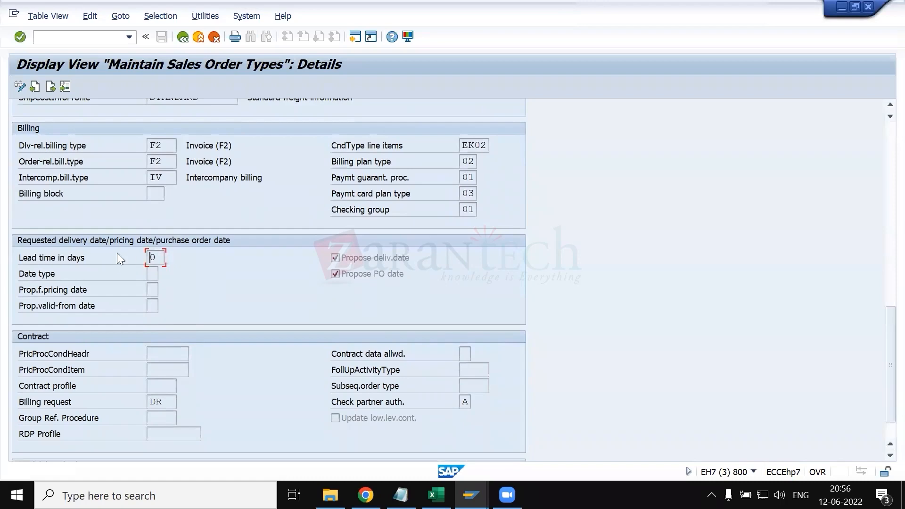
scroll(155, 208, "up", 3)
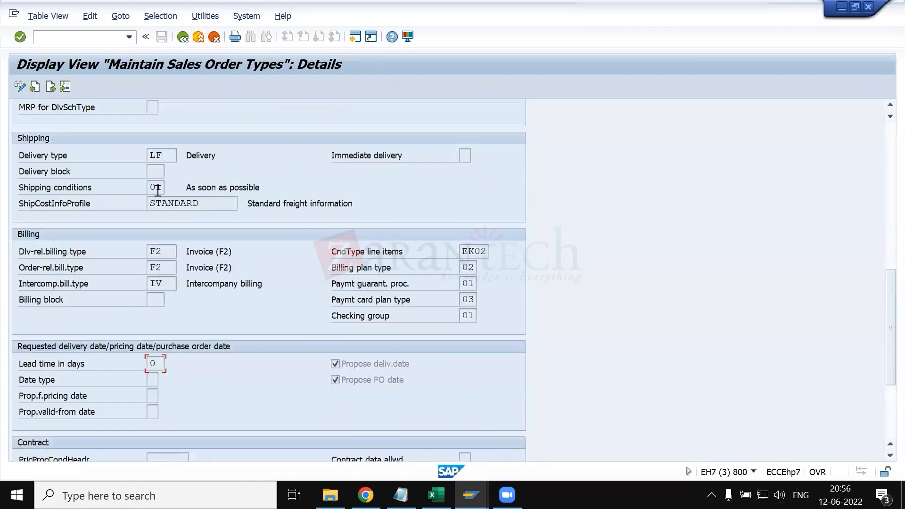
scroll(182, 222, "down", 3)
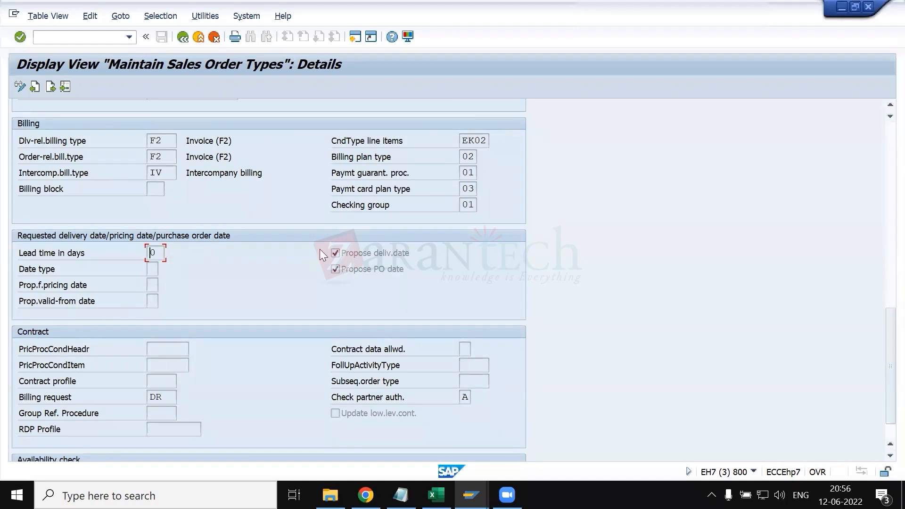
left_click(362, 271)
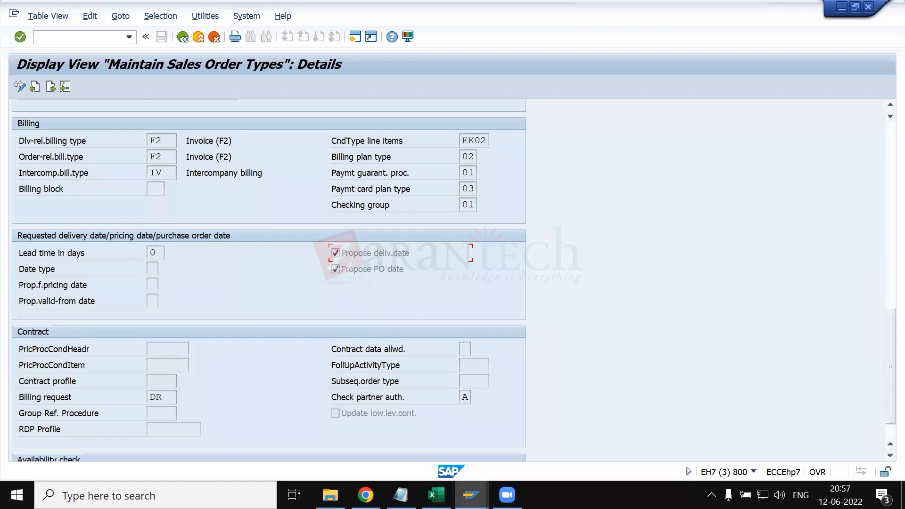
- Switch to the sales order session, leave the item data, and start transaction VA01
left_click(470, 496)
left_click(539, 456)
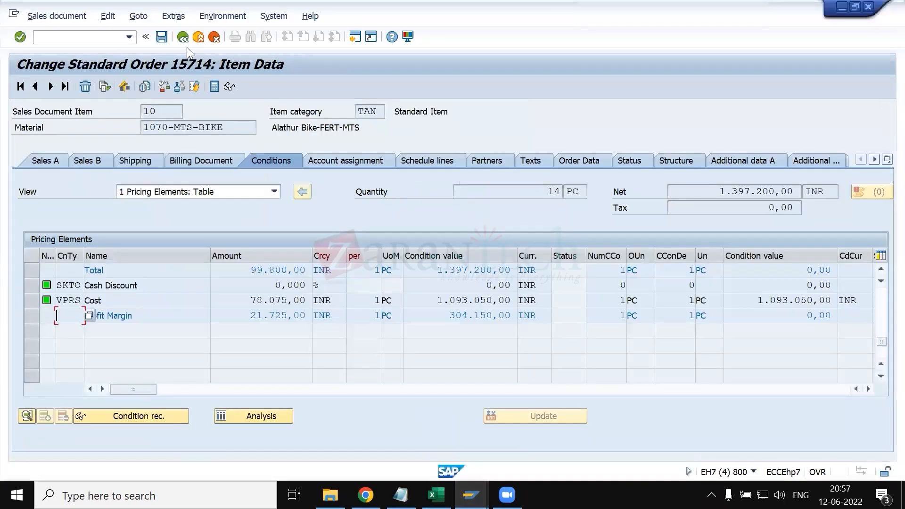
left_click(183, 36)
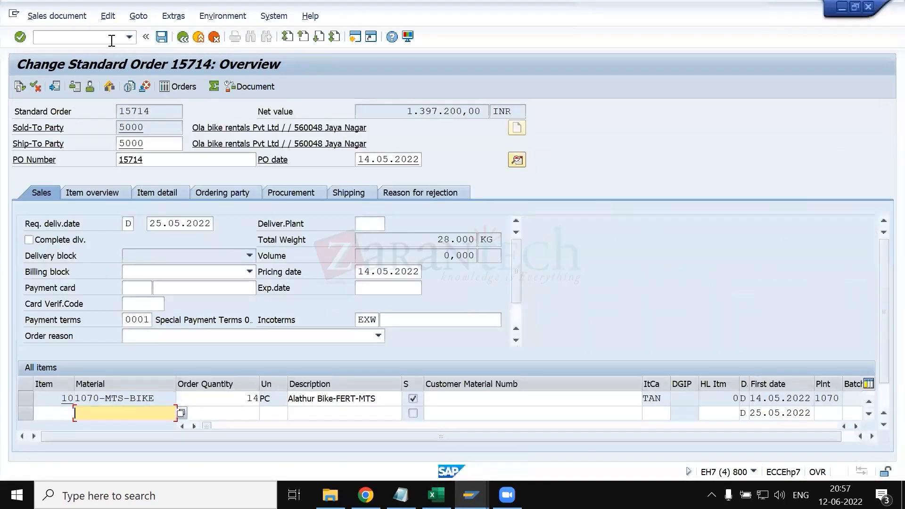
left_click(112, 37)
type("/nva01")
key("Return")
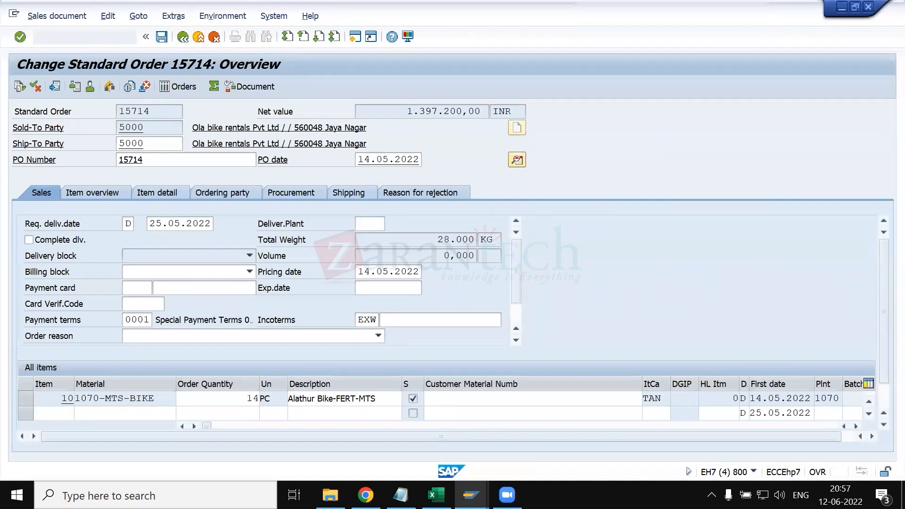
- Start a sales order of type ZRSM with sales organization 7260, distribution channel 71 and division 71
type("zrsm")
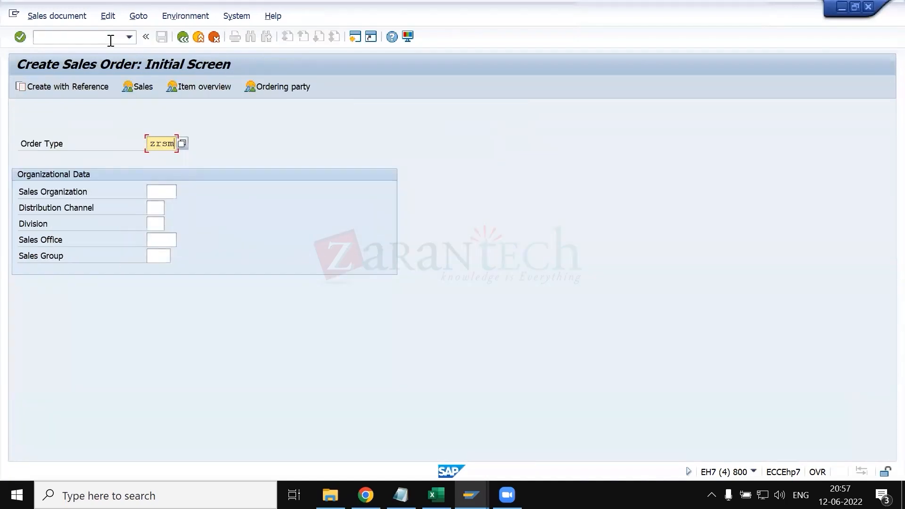
key("Tab")
type("7260")
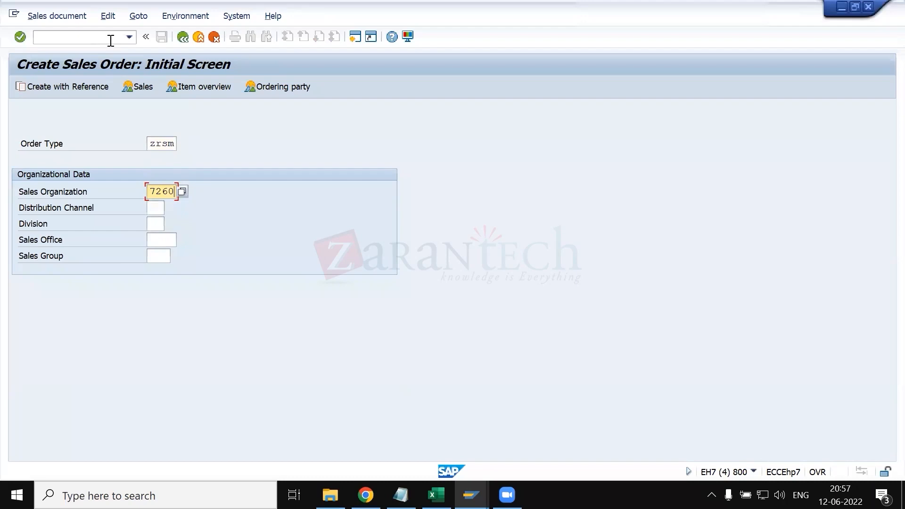
key("Tab")
type("71")
key("Tab")
type("71")
key("Return")
- Fill in the suggested sold-to and ship-to customer numbers, set the PO number to TEST, and confirm the order header
key("Down")
key("Return")
key("Tab")
key("space")
key("Down")
key("Return")
key("Tab")
key("space")
key("Down")
key("Return")
key("Return")
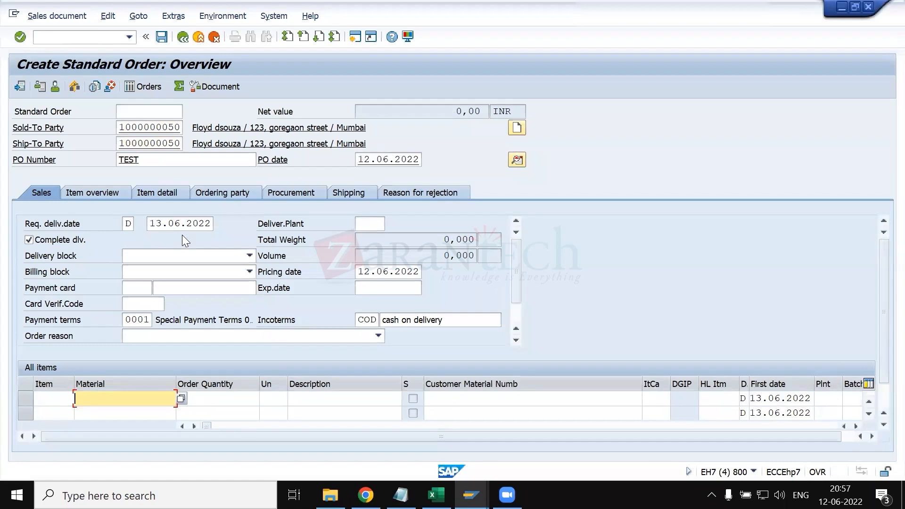
- Compare the Propose deliv.date and Propose PO date settings with the new order's requested delivery date and PO date
key("alt+Tab")
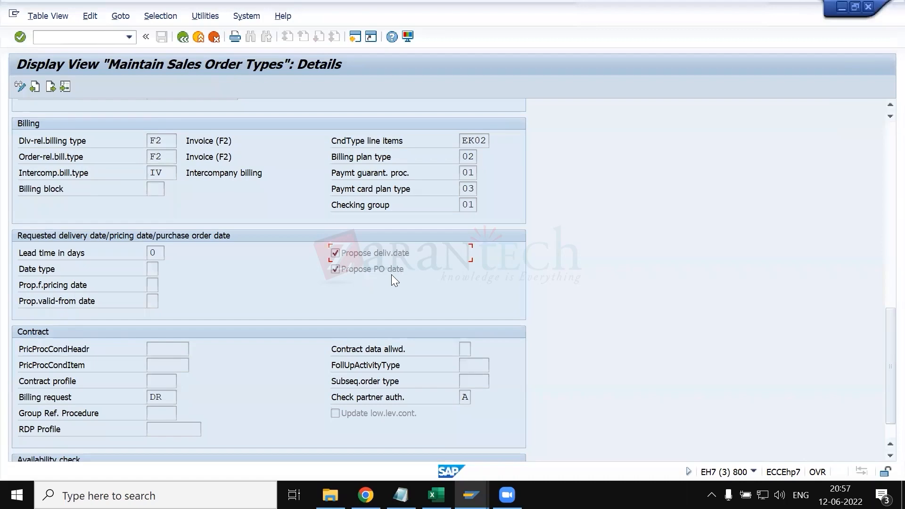
key("alt+Tab")
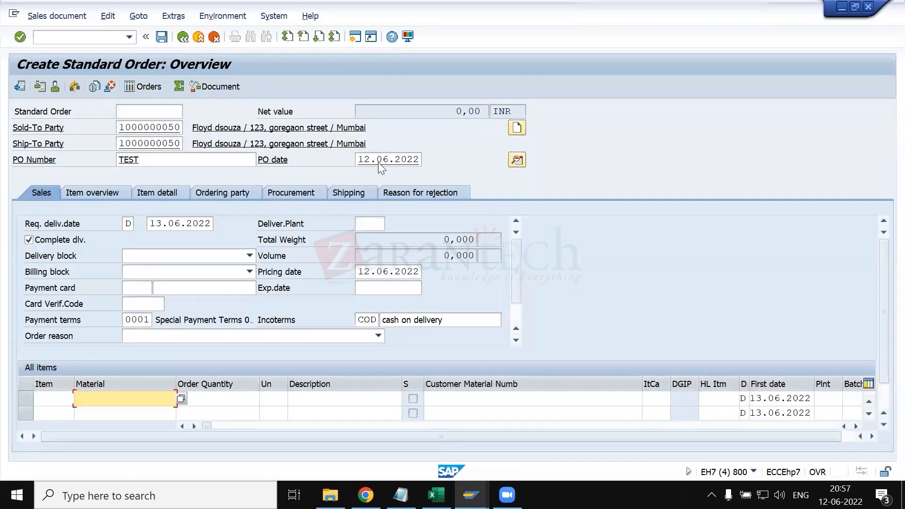
key("alt+Tab")
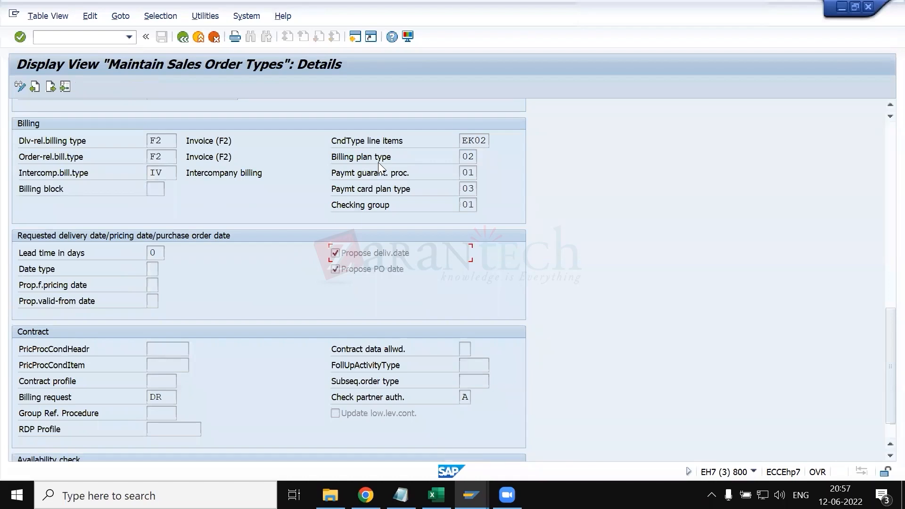
key("alt+Tab")
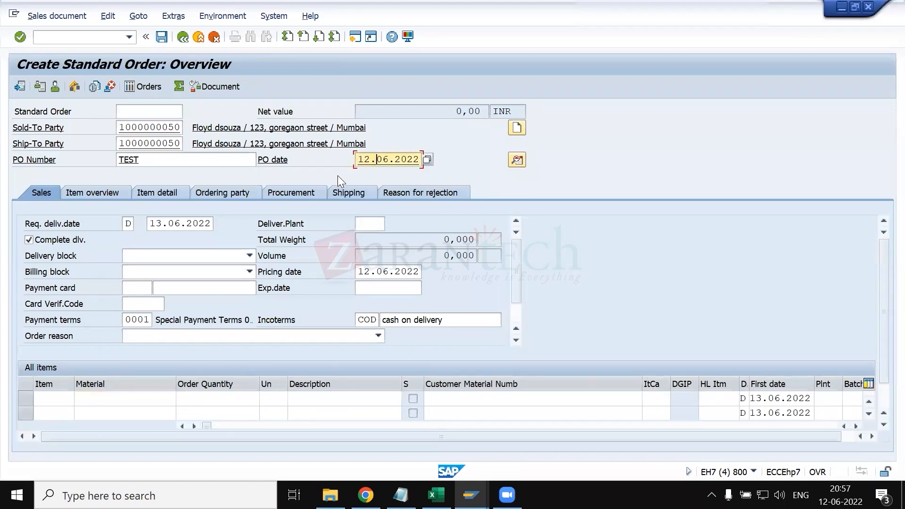
key("alt+Tab")
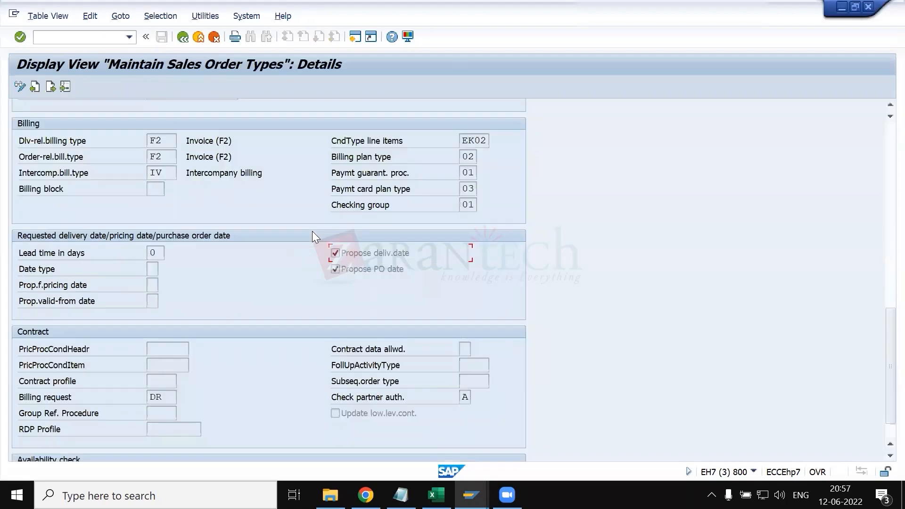
key("alt+Tab")
key("alt+Tab")
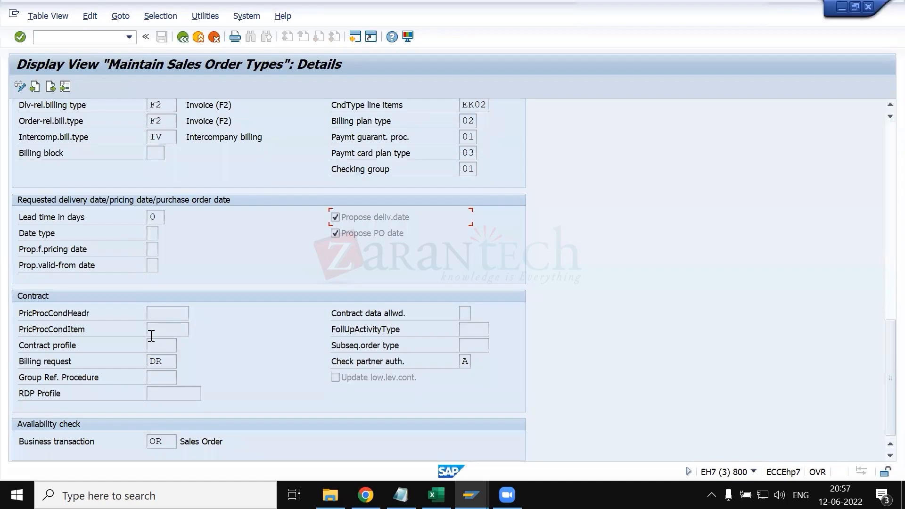
- Review the ZRSM order type settings from the number systems down to the contract and availability check sections
scroll(215, 270, "up", 4)
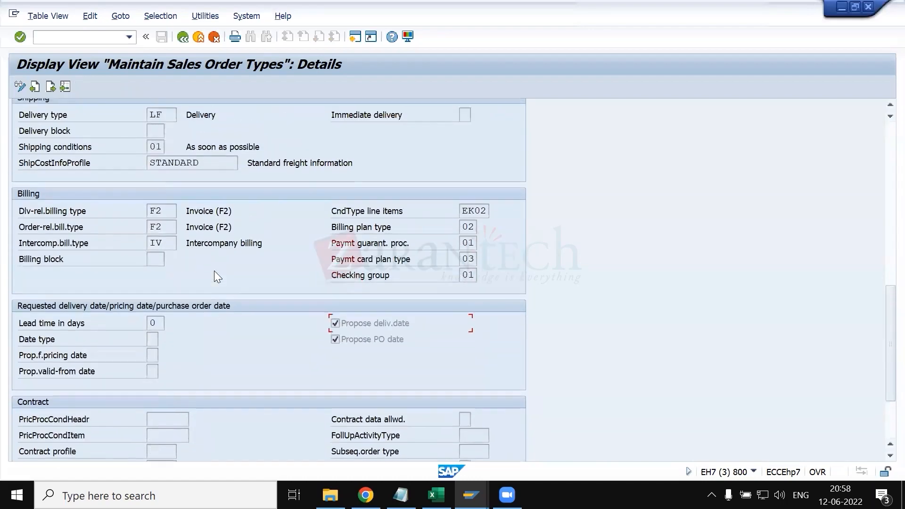
scroll(215, 270, "up", 10)
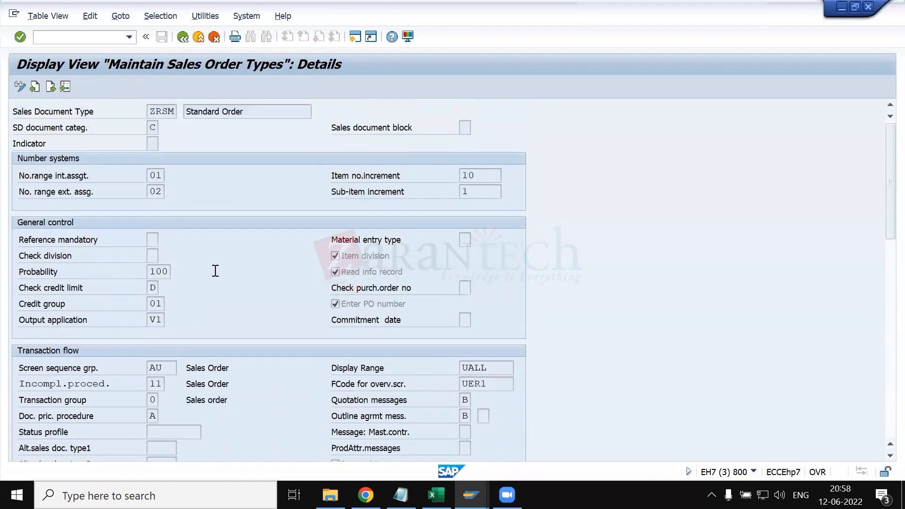
scroll(214, 353, "down", 8)
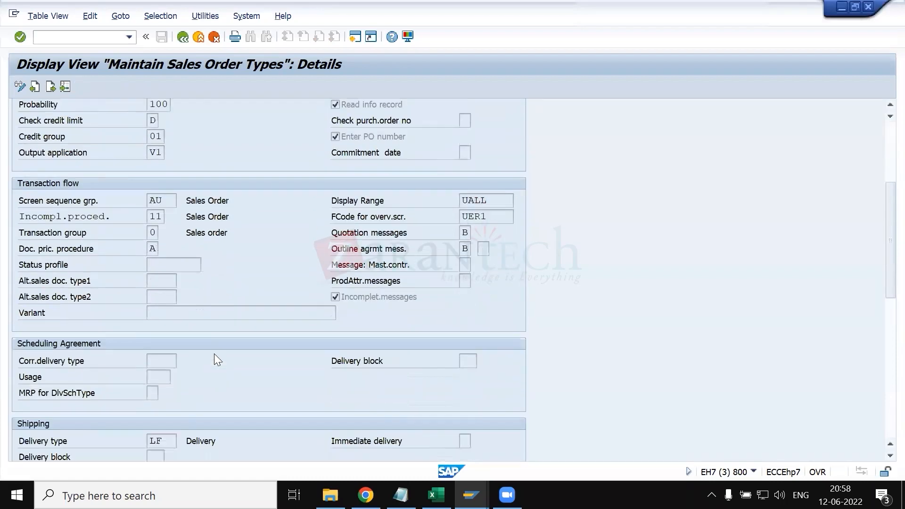
scroll(124, 337, "down", 8)
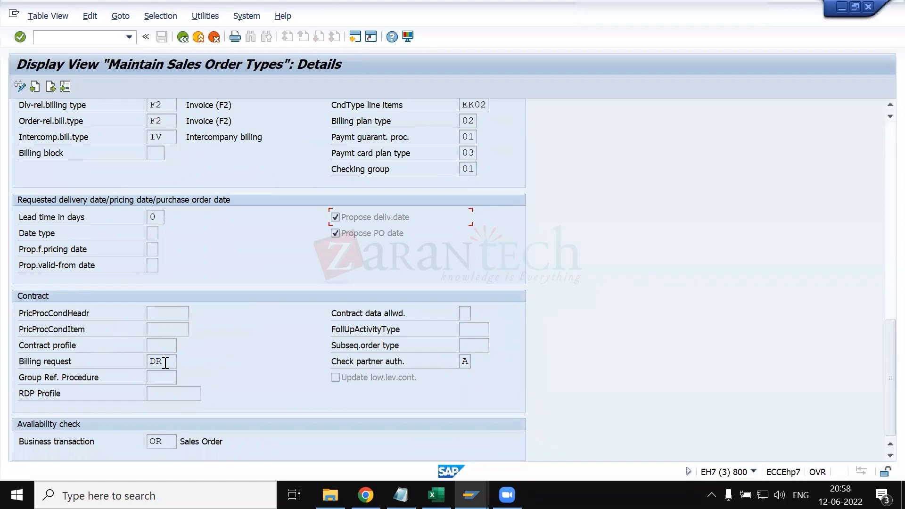
left_click(162, 316)
scroll(267, 349, "up", 5)
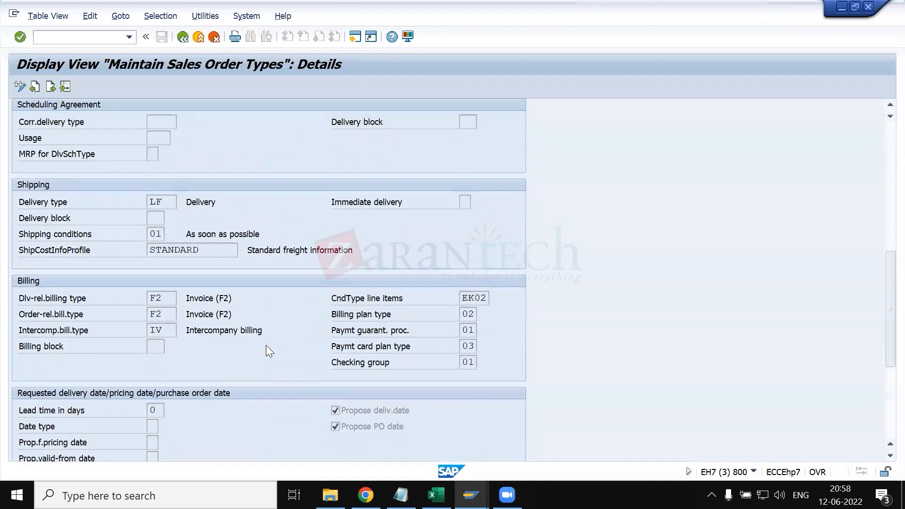
scroll(267, 349, "up", 2)
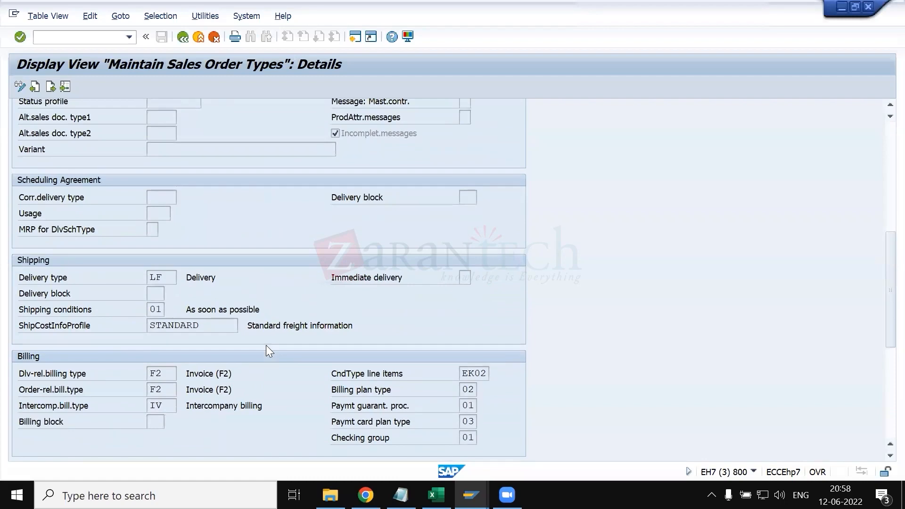
scroll(267, 350, "down", 1)
- Compare the header, item and schedule line notes in KT.xlsx with ZRSM's general control and transaction flow settings in SAP
key("alt+Tab")
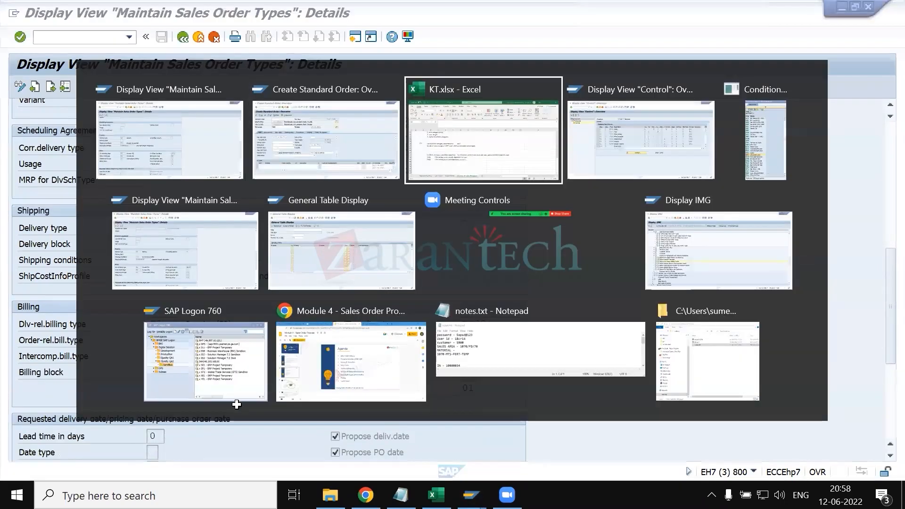
scroll(237, 405, "up", 5)
scroll(237, 405, "up", 6)
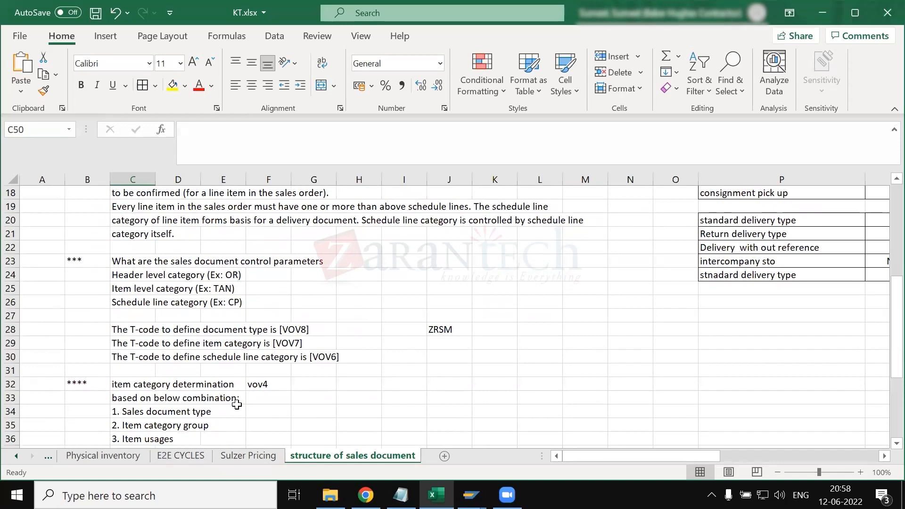
scroll(237, 404, "down", 1)
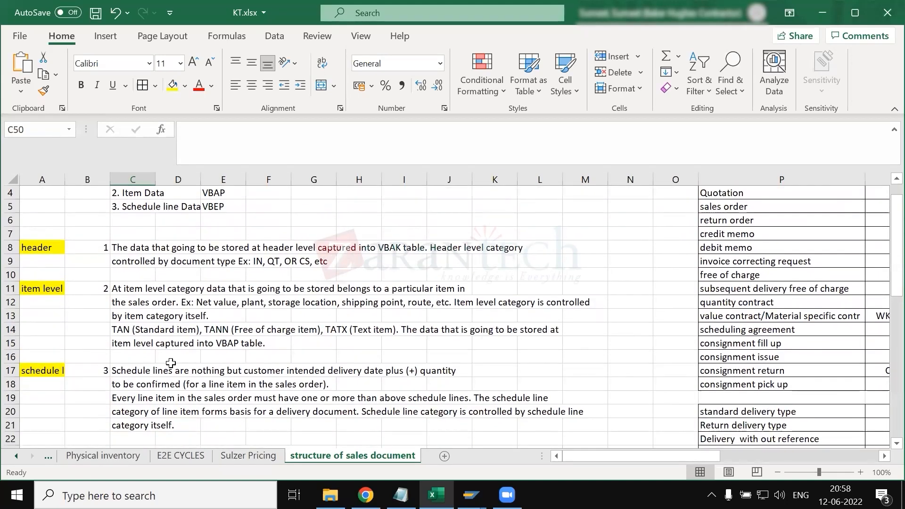
scroll(171, 362, "down", 1)
scroll(171, 363, "down", 11)
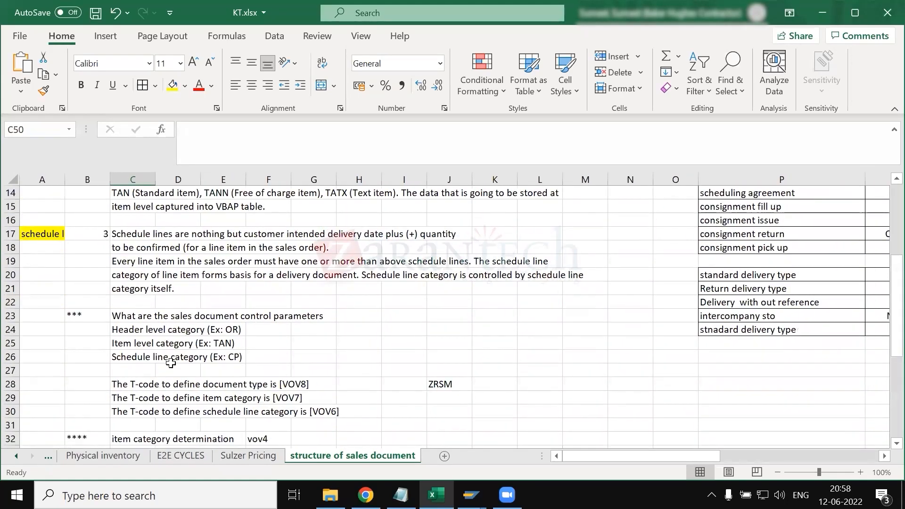
key("alt+Tab")
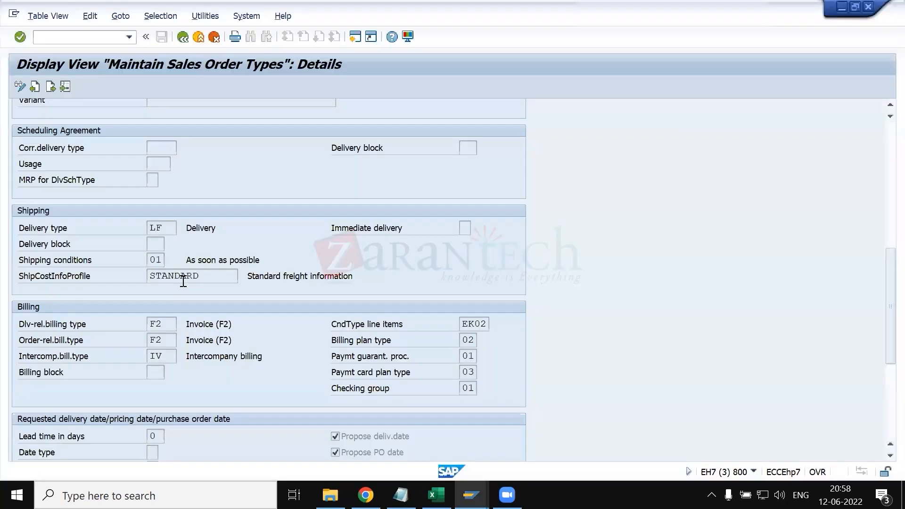
scroll(183, 281, "up", 7)
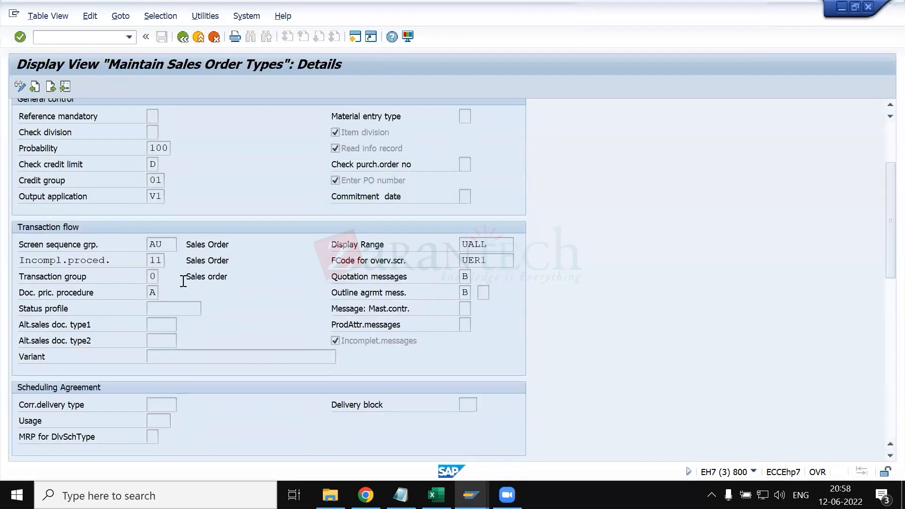
scroll(183, 282, "up", 3)
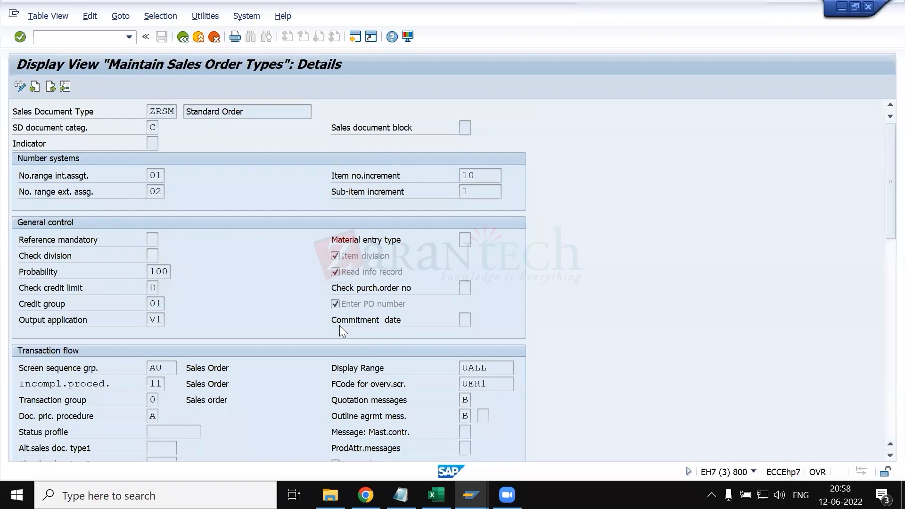
scroll(307, 371, "down", 1)
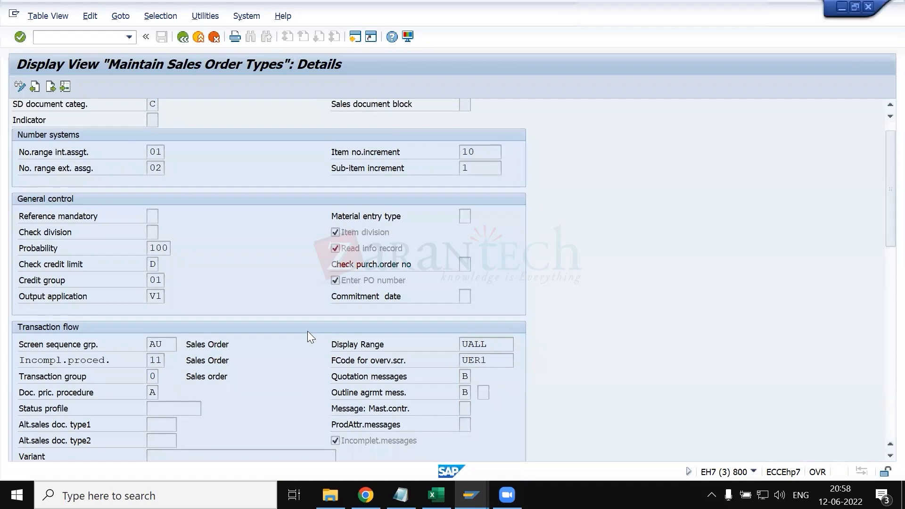
- Switch to KT.xlsx and enter the heading "general note for sales doc type" in cell C50
key("alt+Tab")
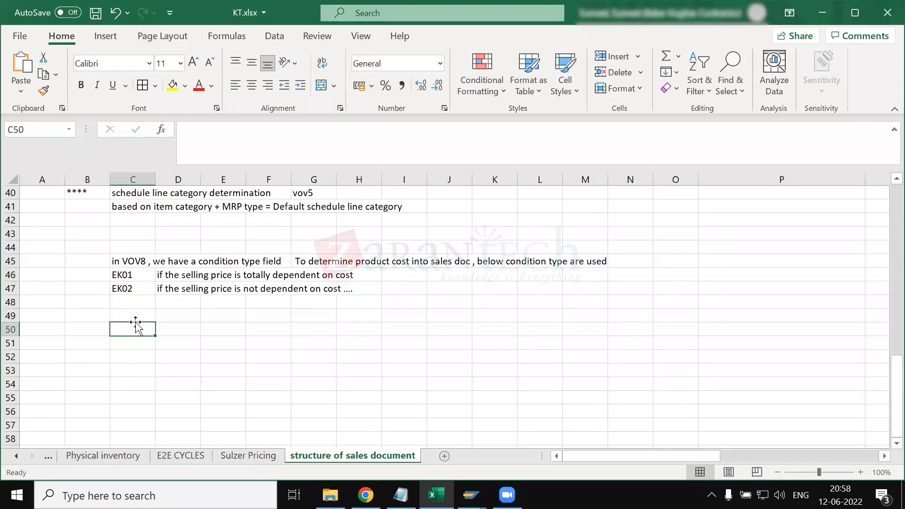
type("general note for sales od")
key("BackSpace")
key("BackSpace")
type("doc type")
key("Return")
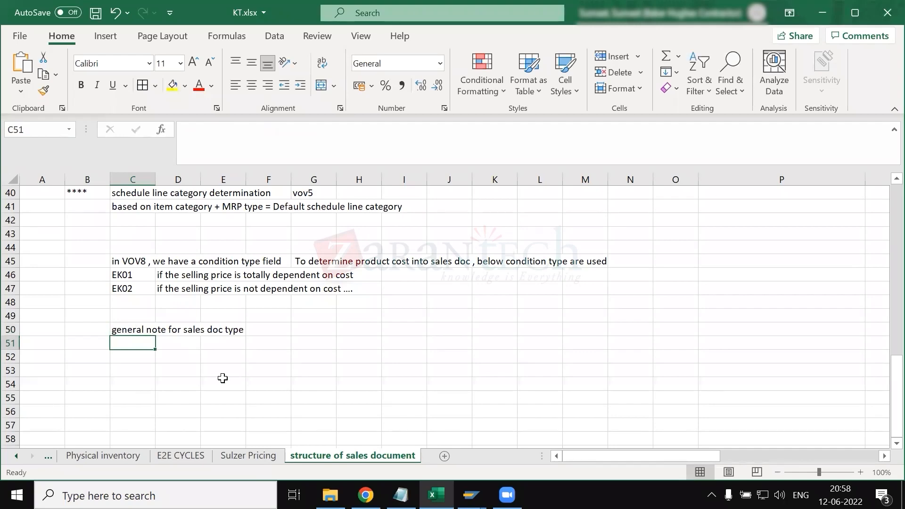
- Switch back to SAP and examine every section of the ZRSM details, from document category to availability check
key("alt+Tab")
scroll(231, 239, "up", 1)
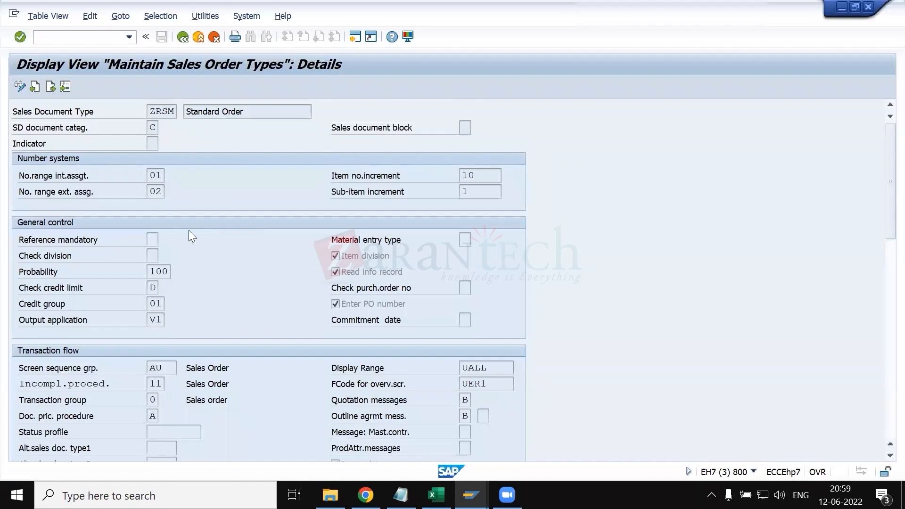
scroll(188, 236, "down", 3)
scroll(189, 276, "down", 8)
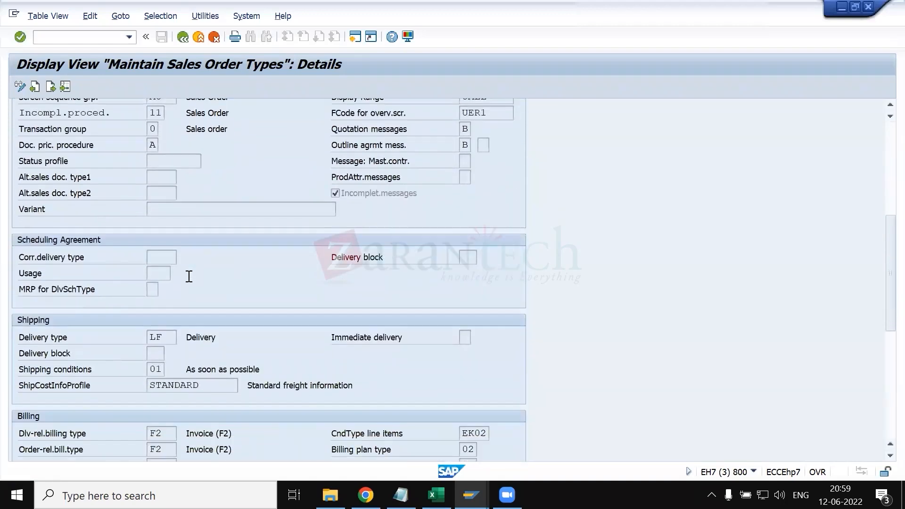
scroll(189, 316, "down", 4)
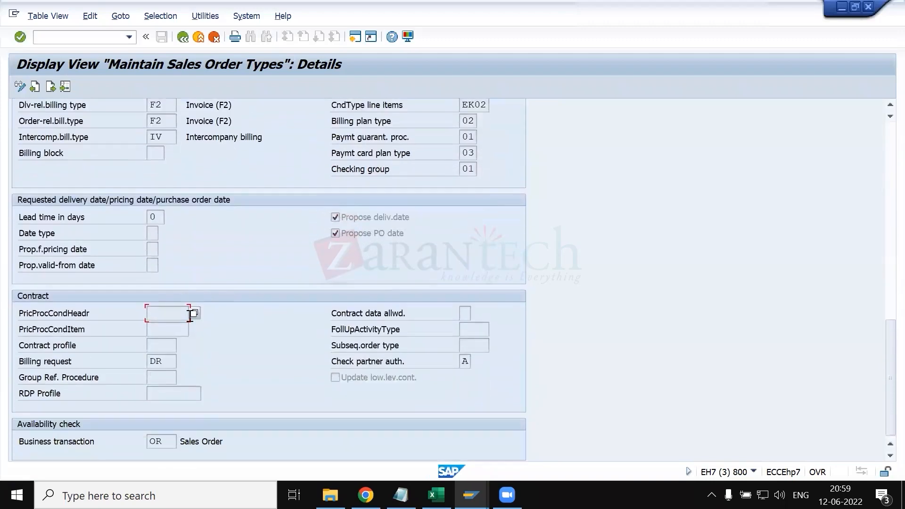
scroll(307, 252, "up", 6)
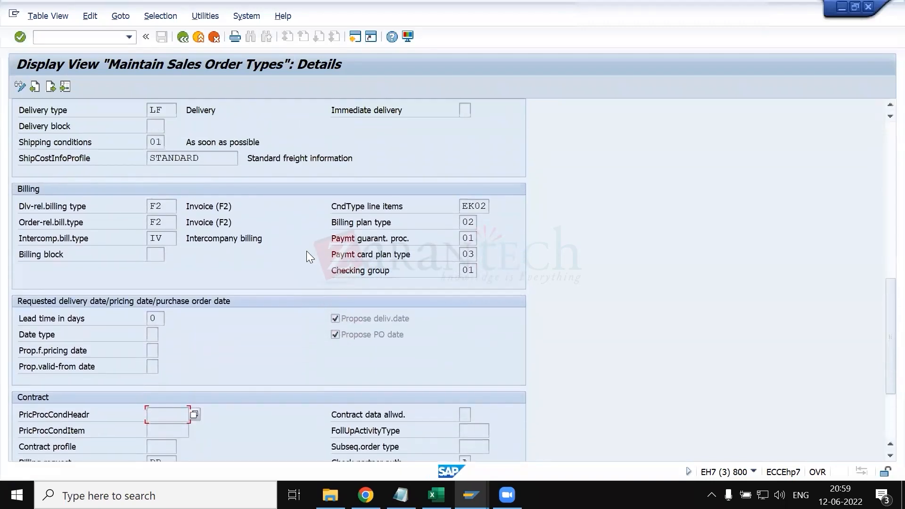
scroll(306, 256, "up", 6)
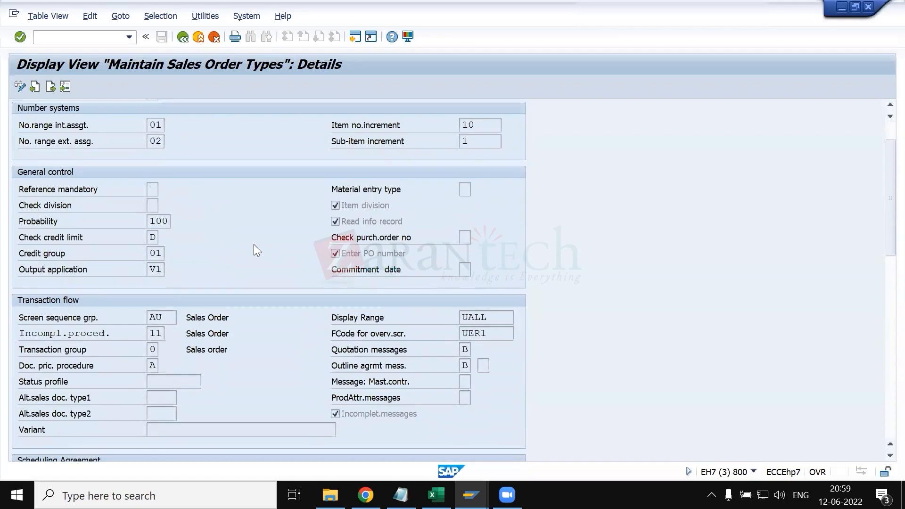
scroll(252, 259, "up", 2)
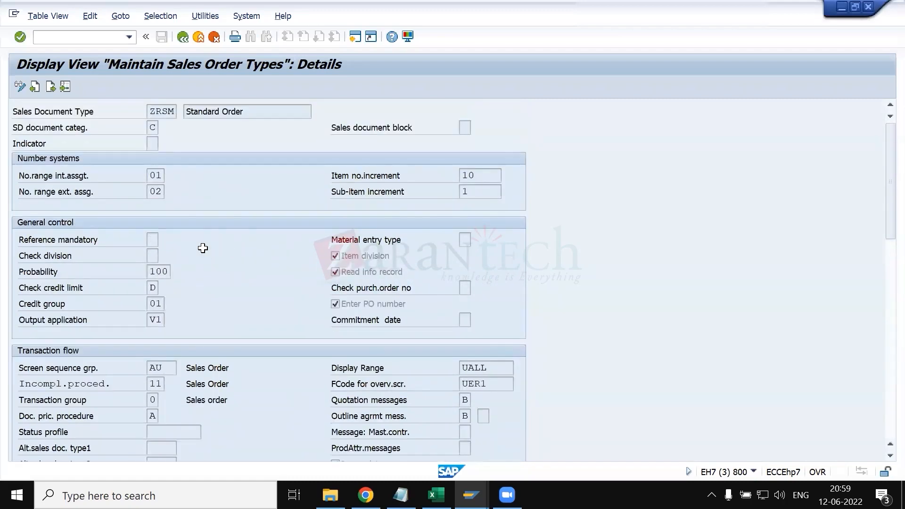
- Check the sales document control parameters and T-code notes in KT.xlsx against the ZRSM configuration in SAP
key("alt+Tab")
scroll(154, 262, "up", 7)
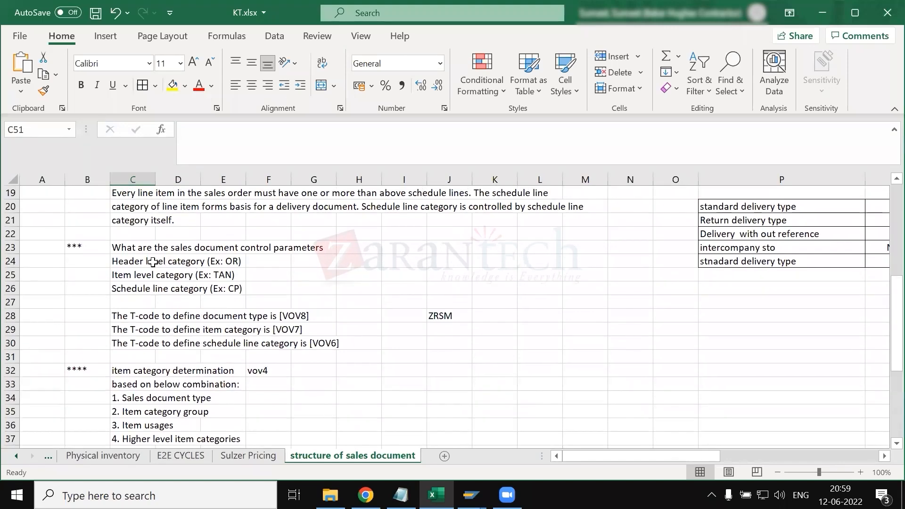
left_click(137, 262)
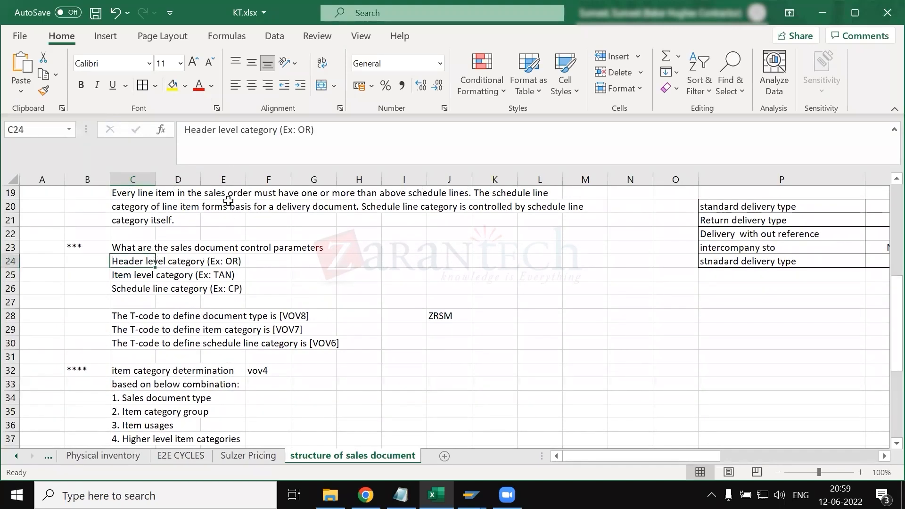
key("alt+Tab")
scroll(213, 311, "down", 3)
scroll(213, 311, "down", 3)
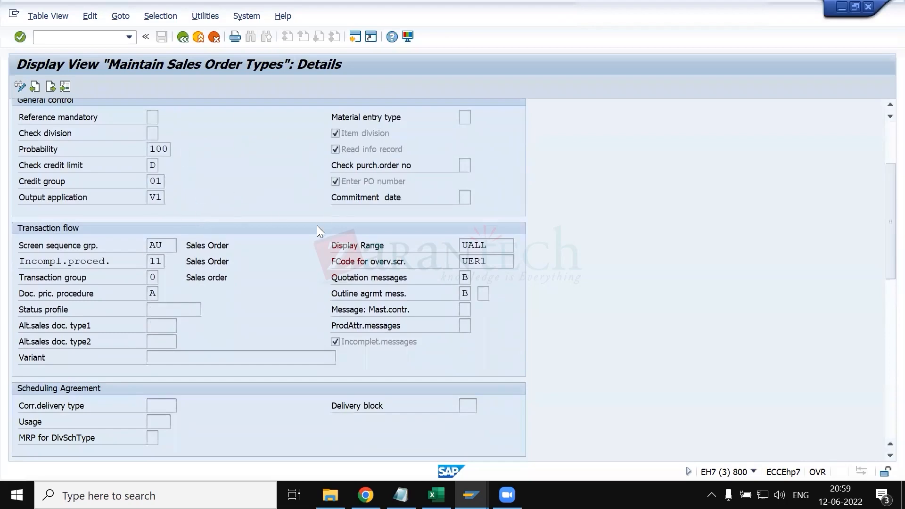
key("alt+Tab")
left_click(220, 318)
scroll(212, 324, "down", 9)
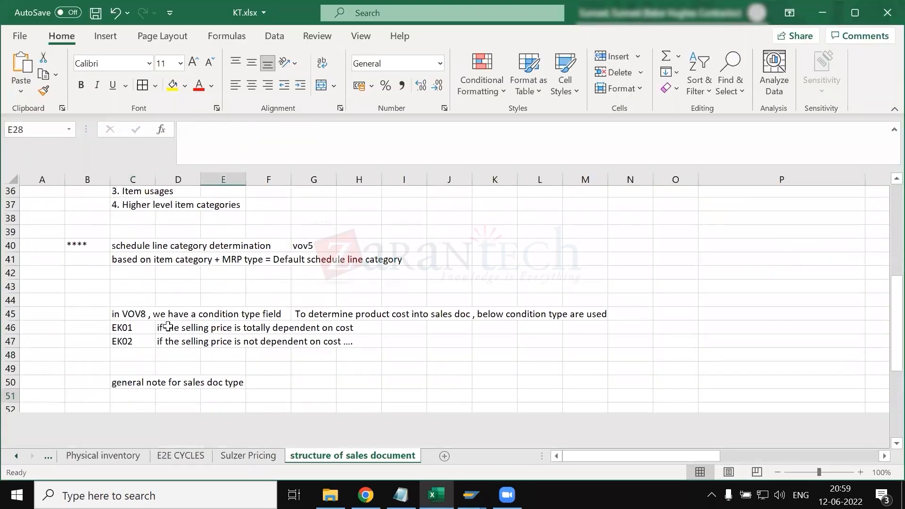
left_click(132, 253)
key("alt+Tab")
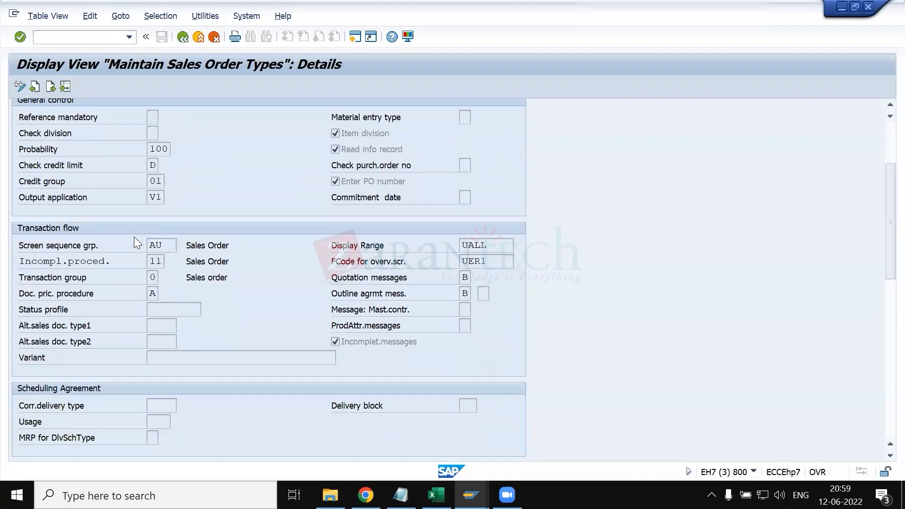
- Examine ZRSM's transaction flow, shipping, billing, date proposal and contract settings, including the PricProcCondItem field
scroll(94, 238, "up", 3)
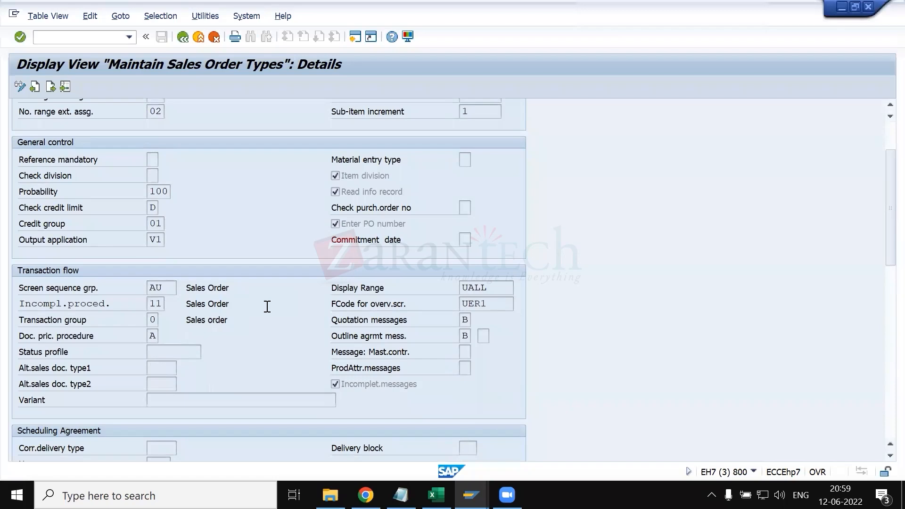
scroll(267, 307, "down", 5)
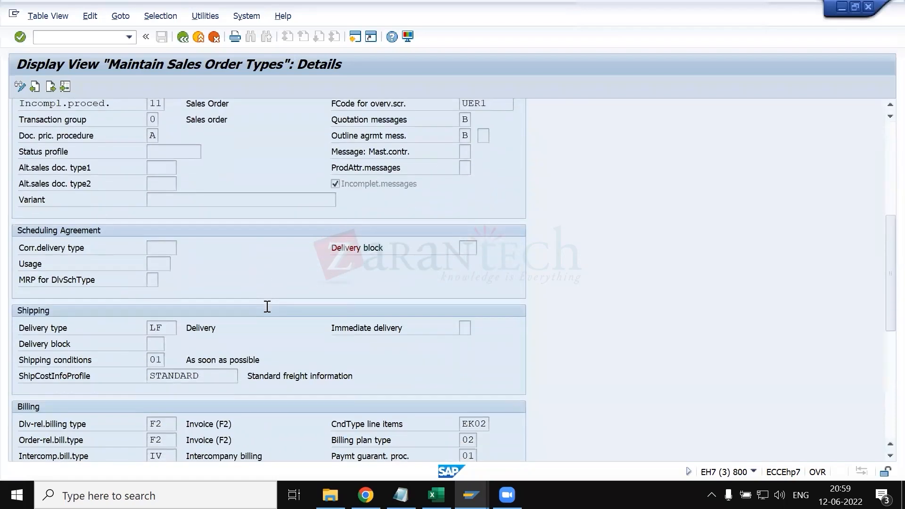
scroll(267, 306, "down", 5)
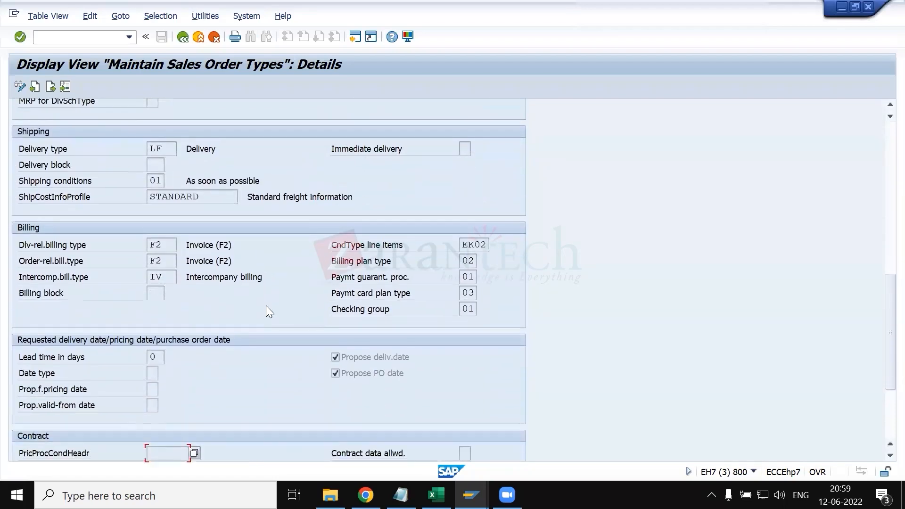
scroll(267, 308, "down", 3)
scroll(266, 311, "down", 1)
left_click(176, 329)
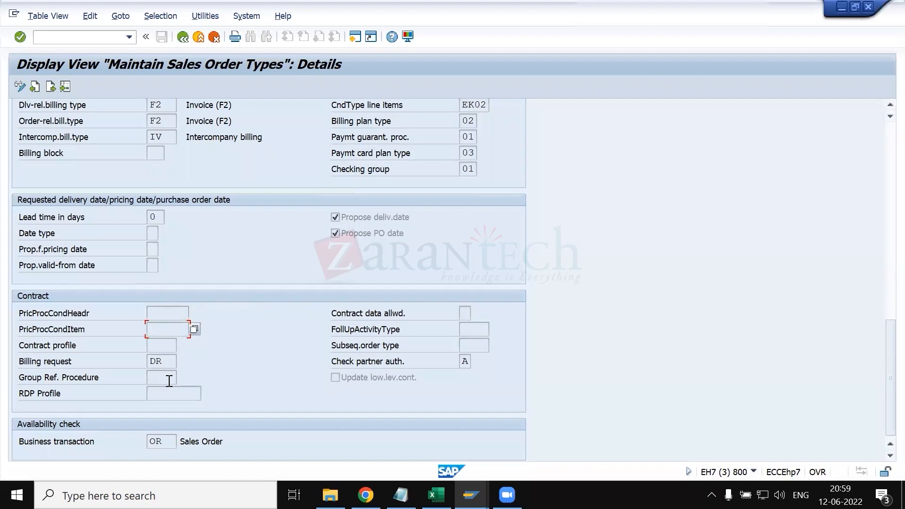
scroll(169, 381, "up", 1)
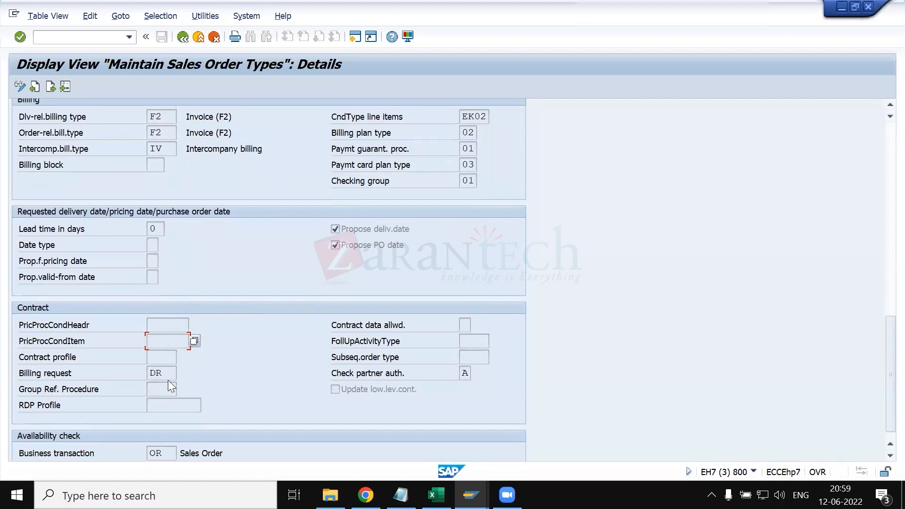
scroll(168, 382, "up", 5)
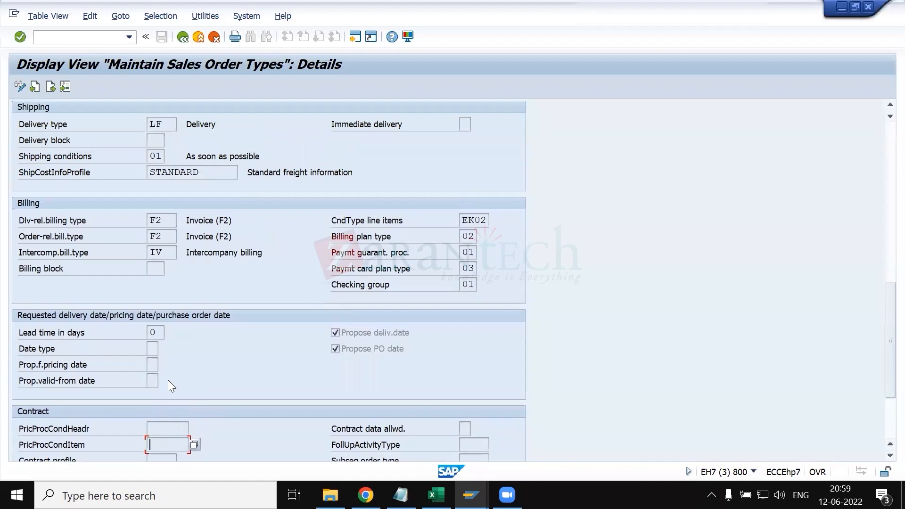
scroll(169, 381, "up", 3)
scroll(168, 380, "down", 3)
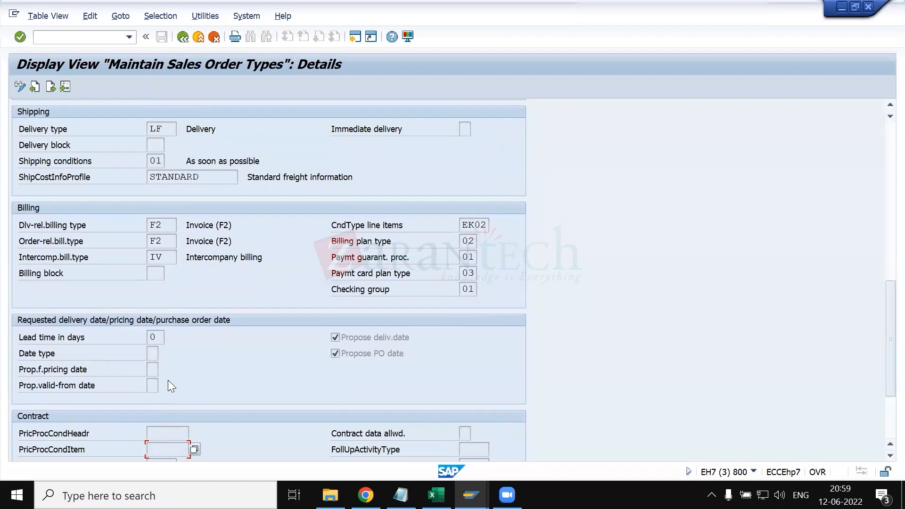
scroll(169, 382, "up", 5)
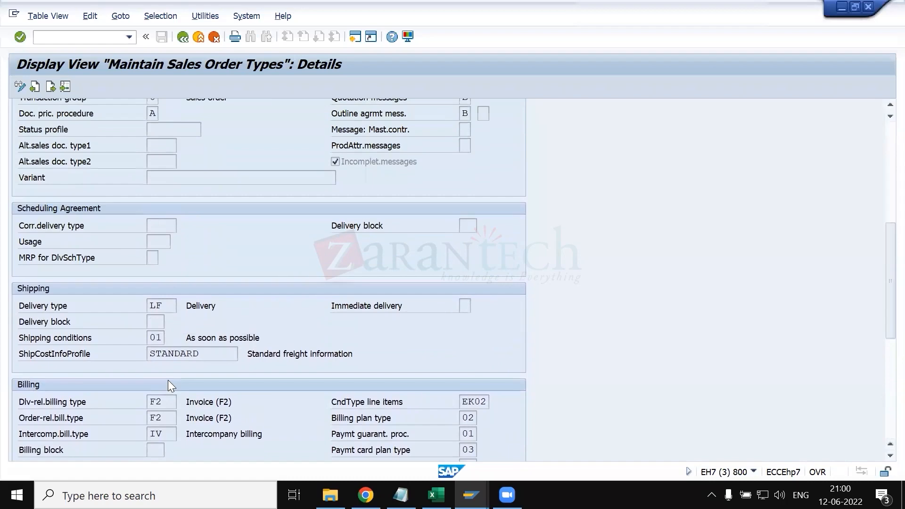
- Examine ZRSM's general control, transaction flow, scheduling agreement, shipping and billing settings
scroll(191, 314, "up", 5)
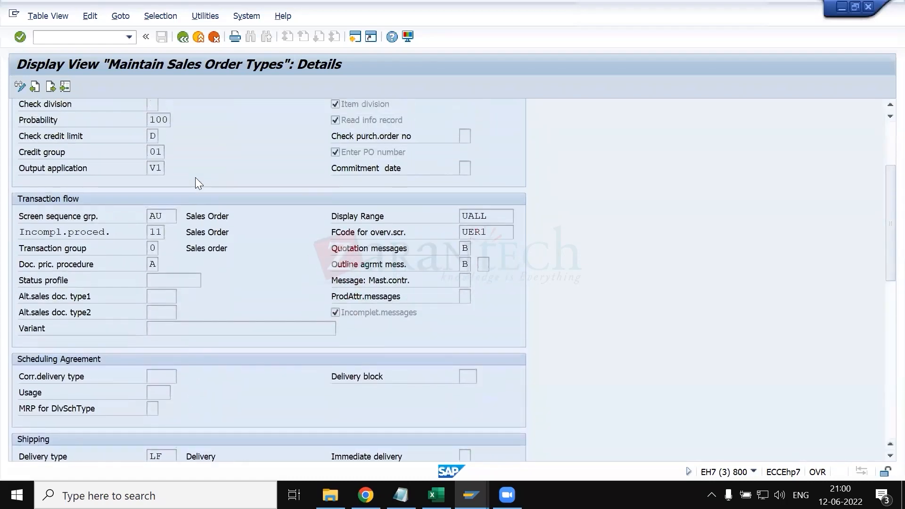
scroll(195, 177, "up", 3)
scroll(159, 223, "down", 6)
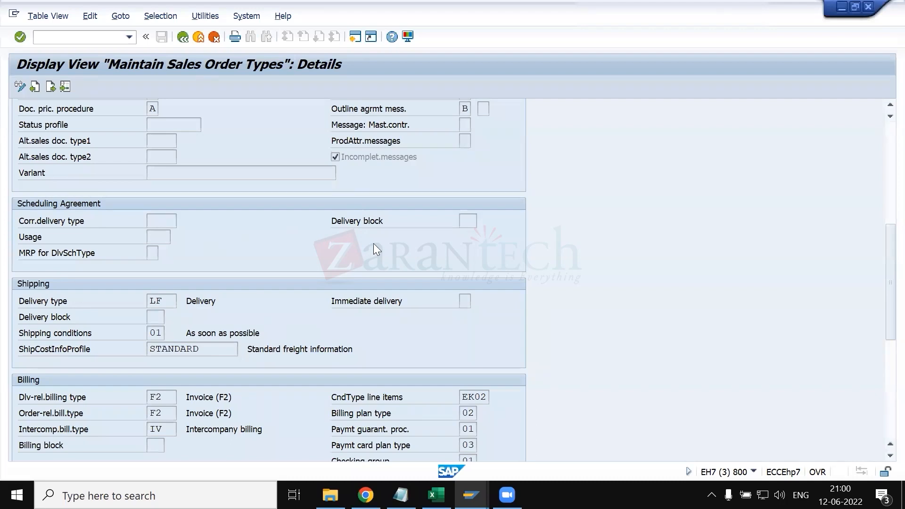
scroll(374, 245, "down", 4)
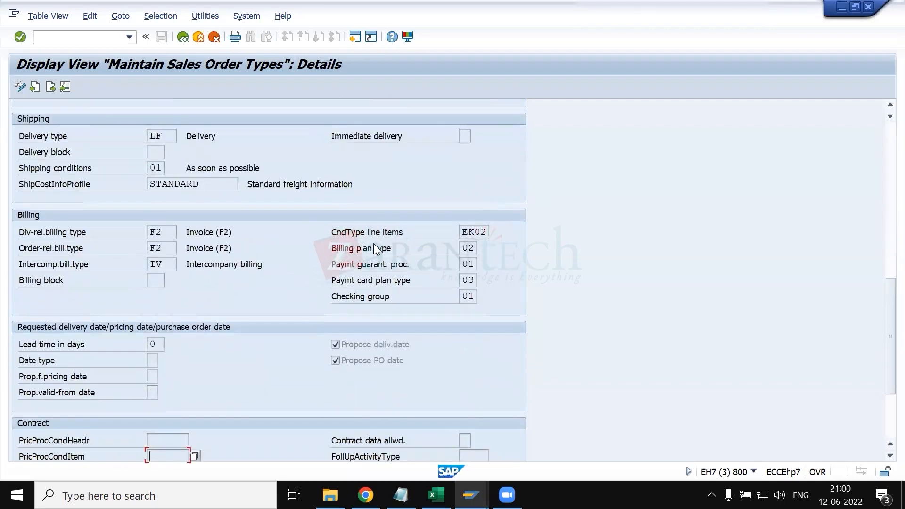
- Switch to KT.xlsx, fill the general note heading in cell C50 with yellow, and select the cells C51:C57 beneath it
key("alt+Tab")
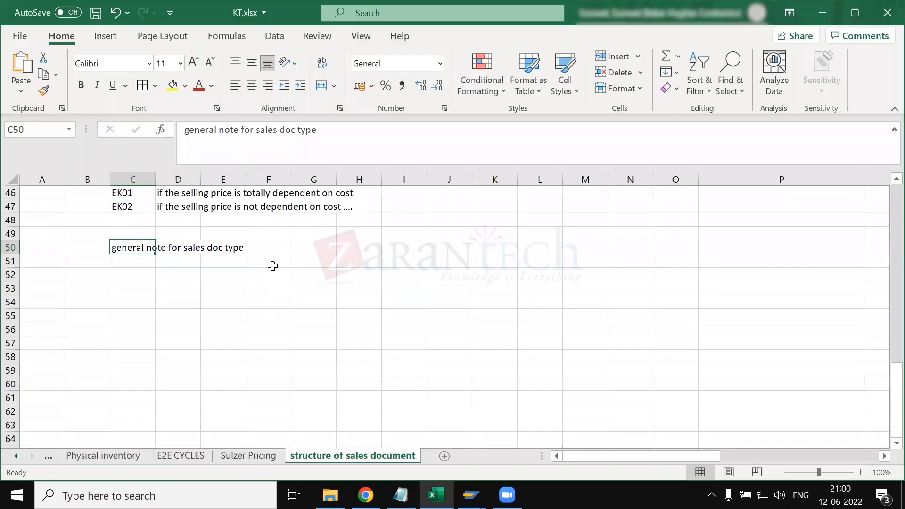
left_click(144, 260)
left_click(127, 247)
left_click(172, 86)
left_click(166, 316)
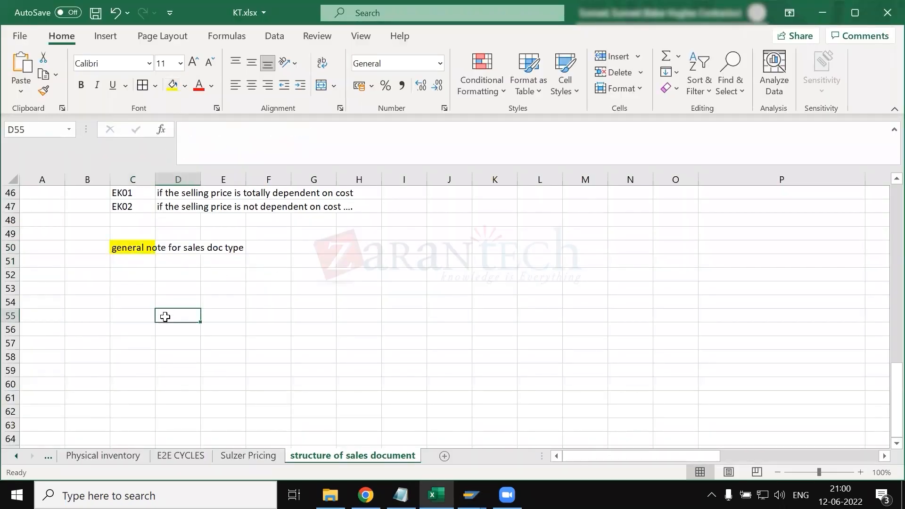
left_click_drag(139, 260, 148, 344)
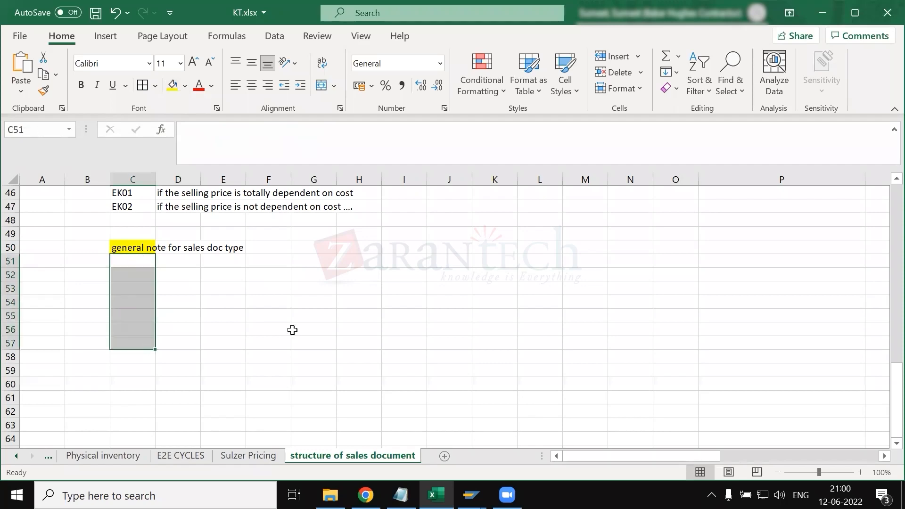
- Switch back to SAP and examine the ZRSM details from the availability check back up to the number systems and general control
key("alt+Tab")
scroll(323, 331, "down", 5)
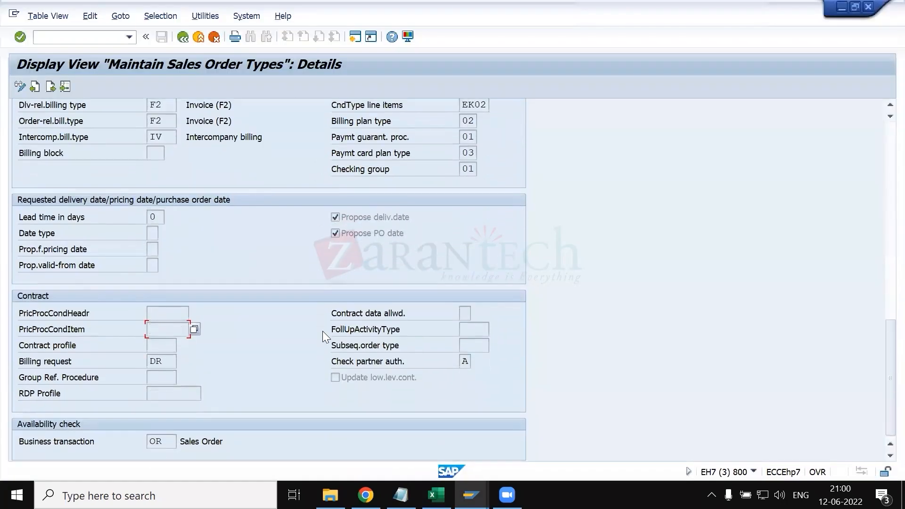
scroll(323, 331, "up", 10)
scroll(323, 332, "up", 5)
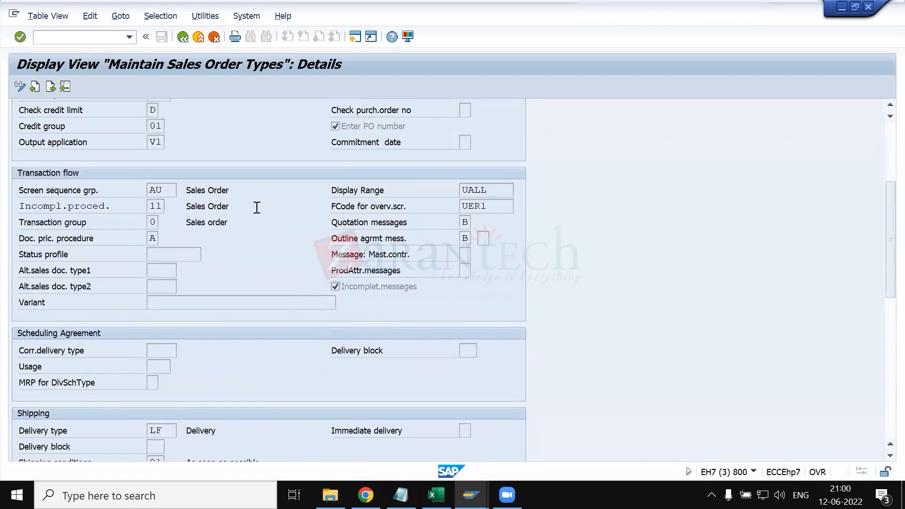
scroll(323, 279, "up", 5)
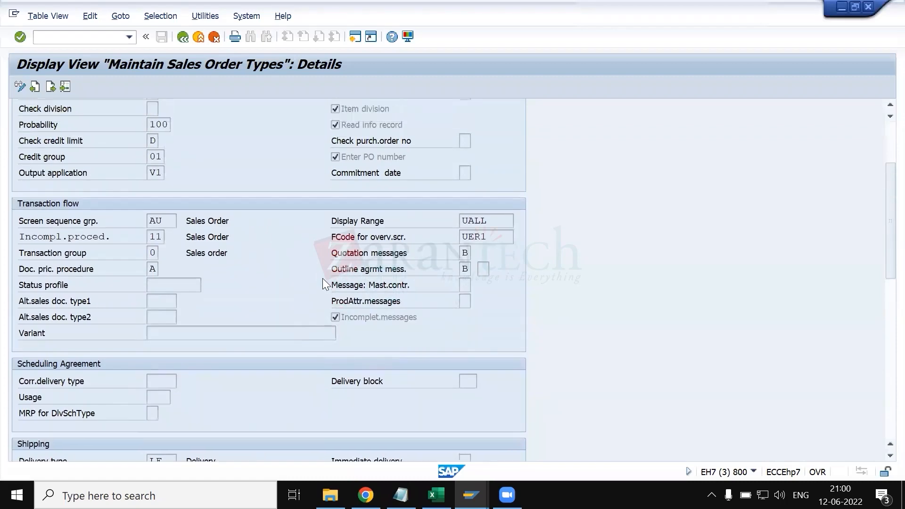
scroll(323, 283, "up", 1)
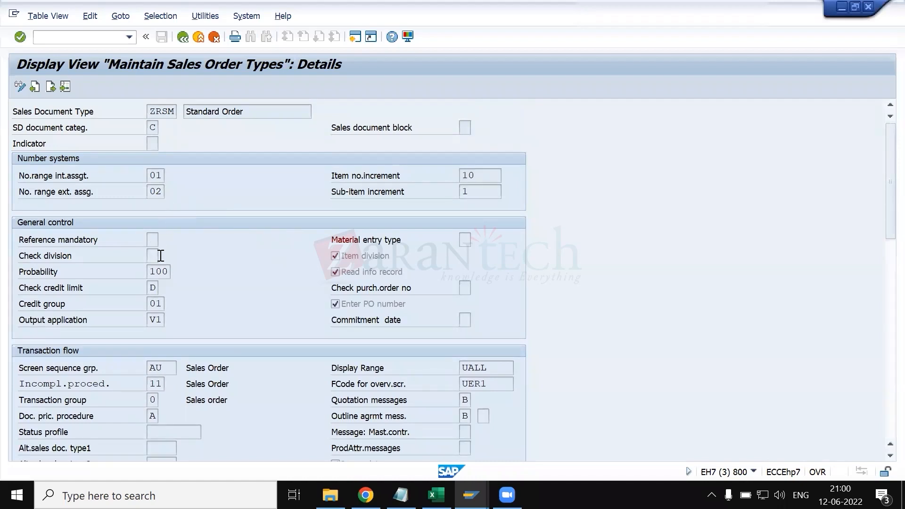
scroll(232, 281, "down", 2)
scroll(184, 281, "up", 2)
- Read the field help for ZRSM's Probability setting, including the quotation example, and close it
left_click(161, 272)
key("F1")
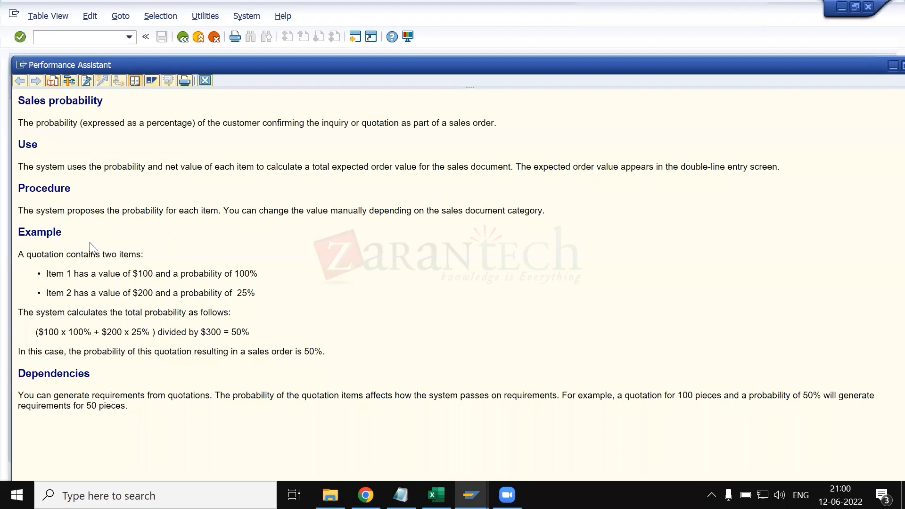
left_click_drag(131, 257, 250, 449)
left_click(254, 449)
key("Escape")
- Return to the sales order types overview, reopen the ZRSM details and check the Item division setting
key("F3")
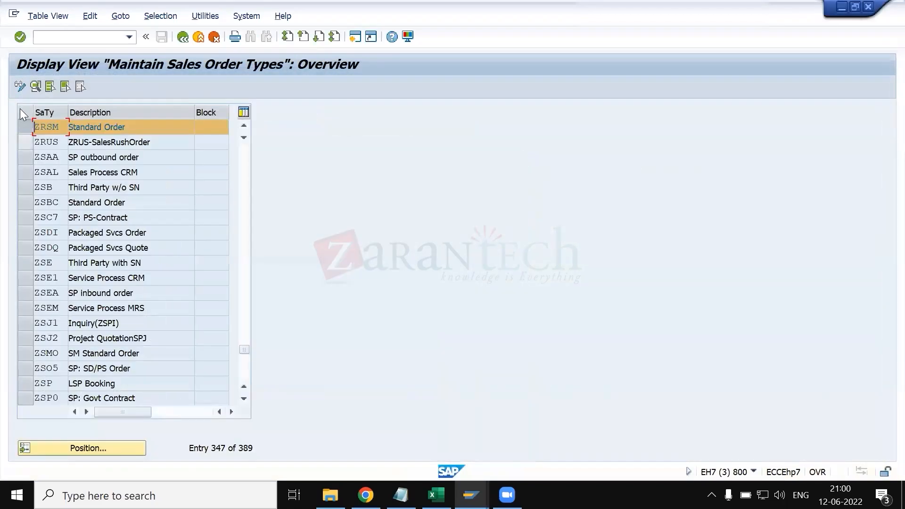
left_click(35, 86)
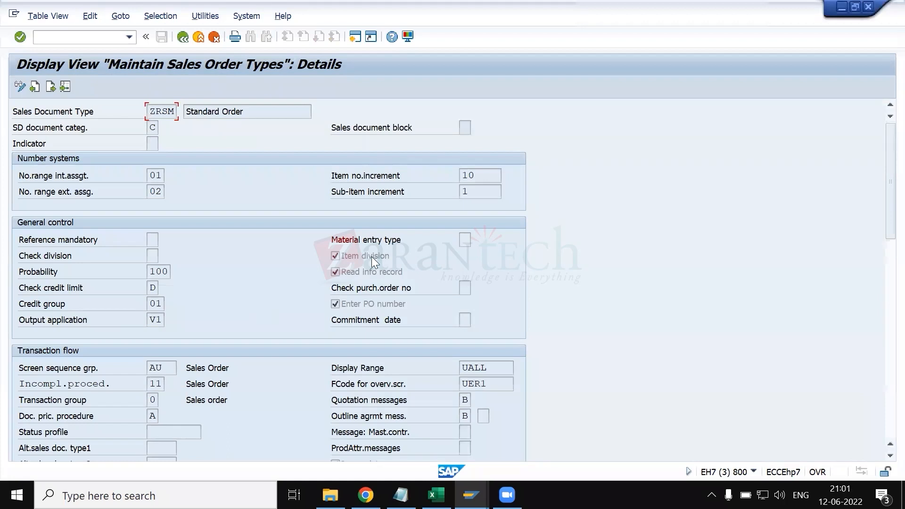
left_click(356, 255)
- Switch to KT.xlsx and review the header level and item level notes in the structure of sales document sheet
left_click(436, 495)
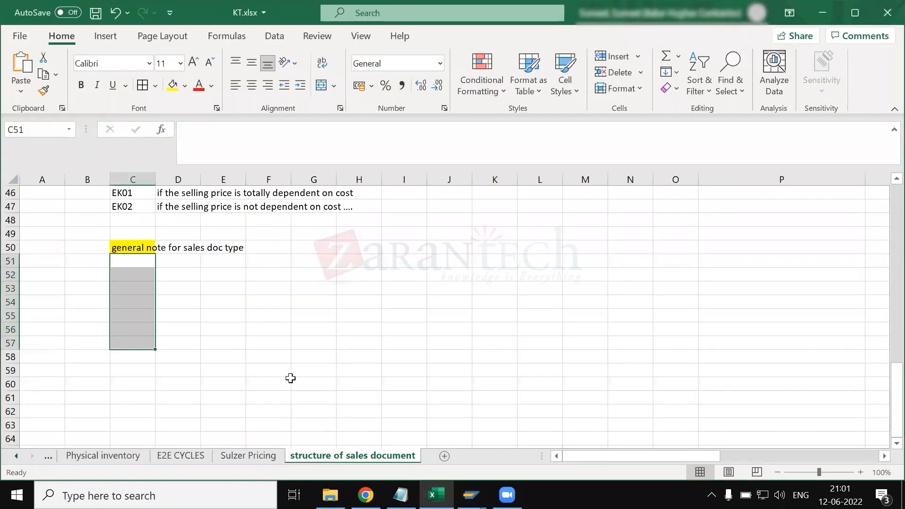
left_click(291, 378)
scroll(290, 379, "up", 12)
scroll(43, 221, "up", 1)
left_click_drag(43, 221, 551, 245)
left_click_drag(49, 262, 462, 314)
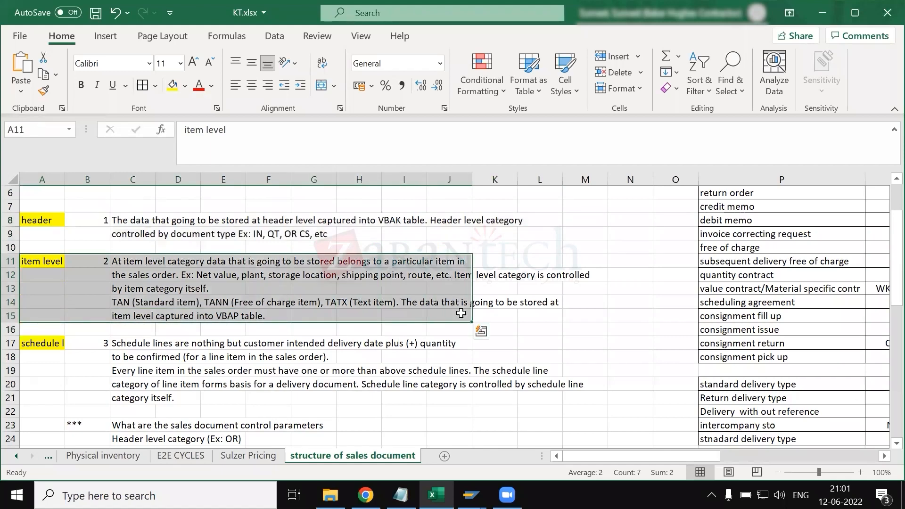
- Switch back to SAP and compare the ZRSM details with the sales document type open in the other session
left_click(471, 495)
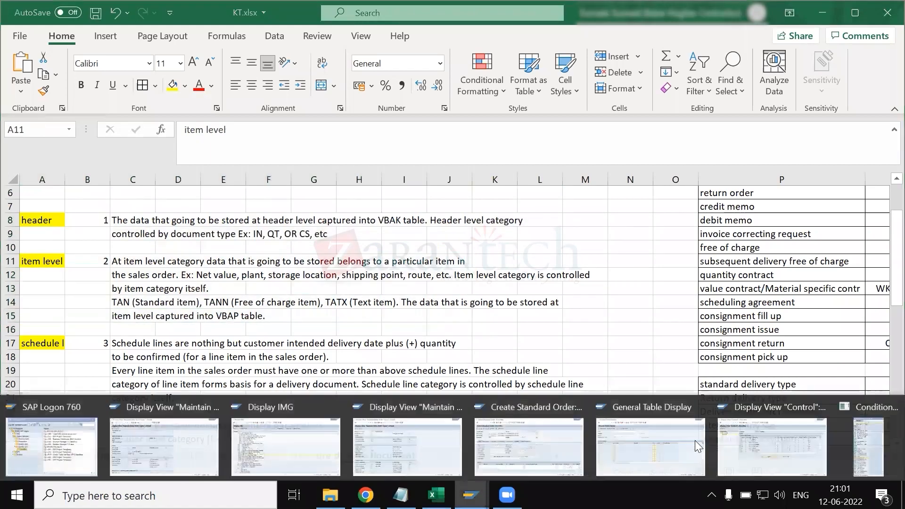
left_click(424, 446)
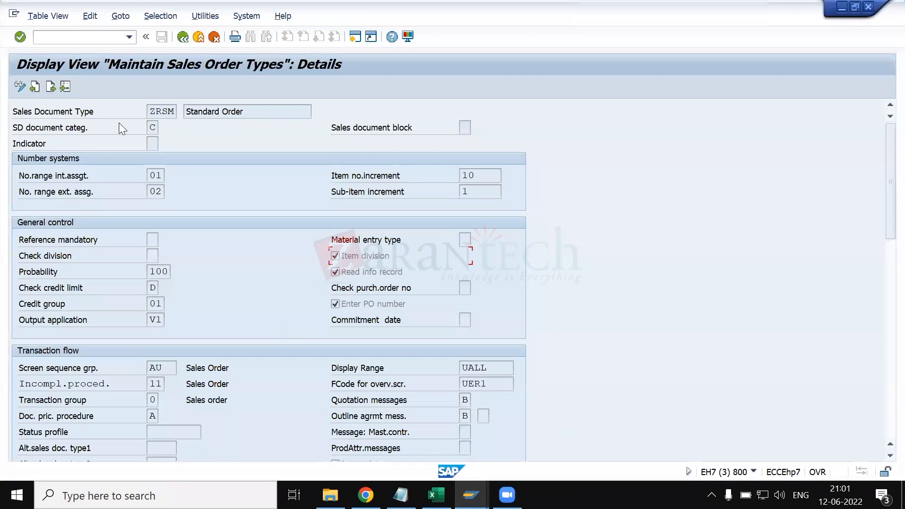
double_click(151, 111)
key("alt+Tab")
key("alt+Tab")
key("alt+Tab")
key("alt+Down")
key("alt+Left")
key("alt+Left")
scroll(155, 142, "up", 5)
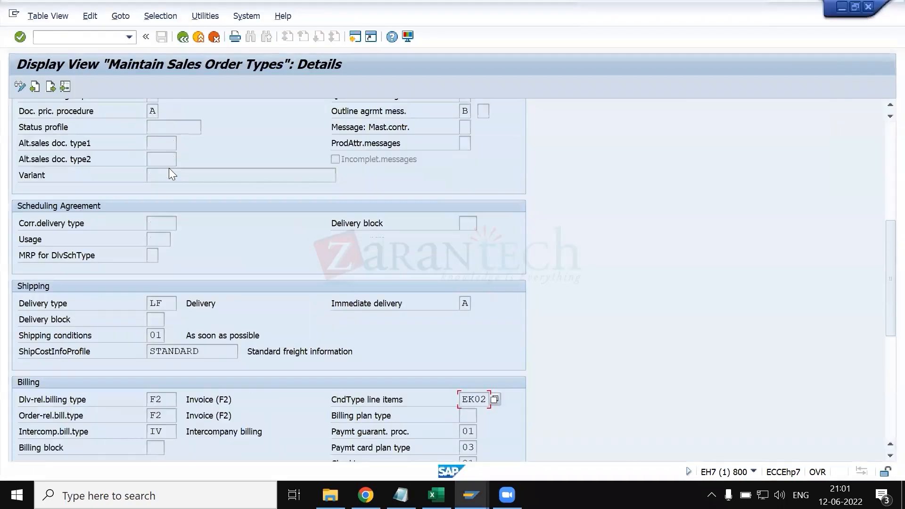
key("alt+Tab")
key("alt+Tab")
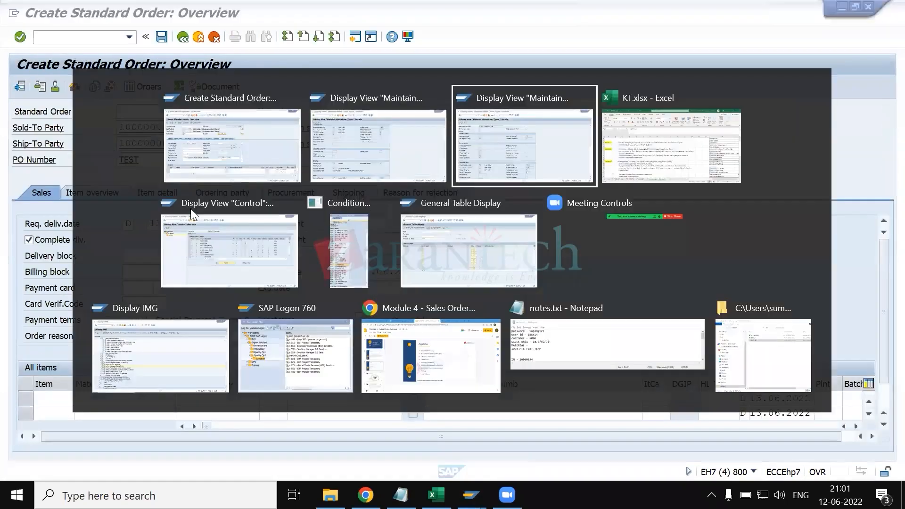
scroll(130, 97, "down", 1)
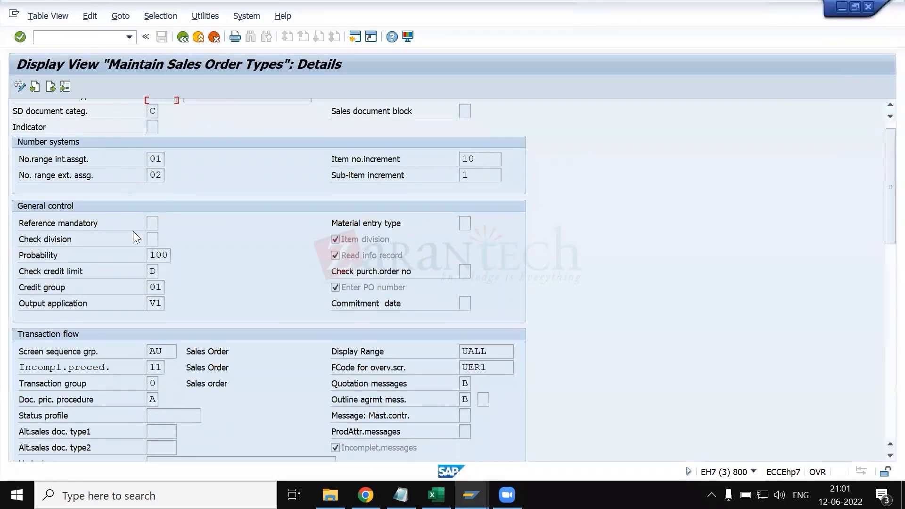
scroll(133, 231, "up", 1)
- Switch the sales order types view to change mode and position the list at document type ZRSM
left_click(19, 86)
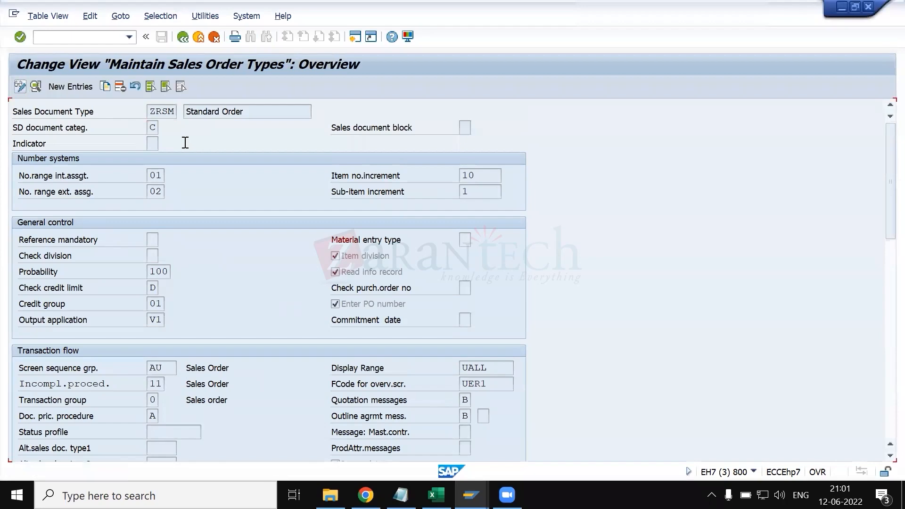
left_click(83, 452)
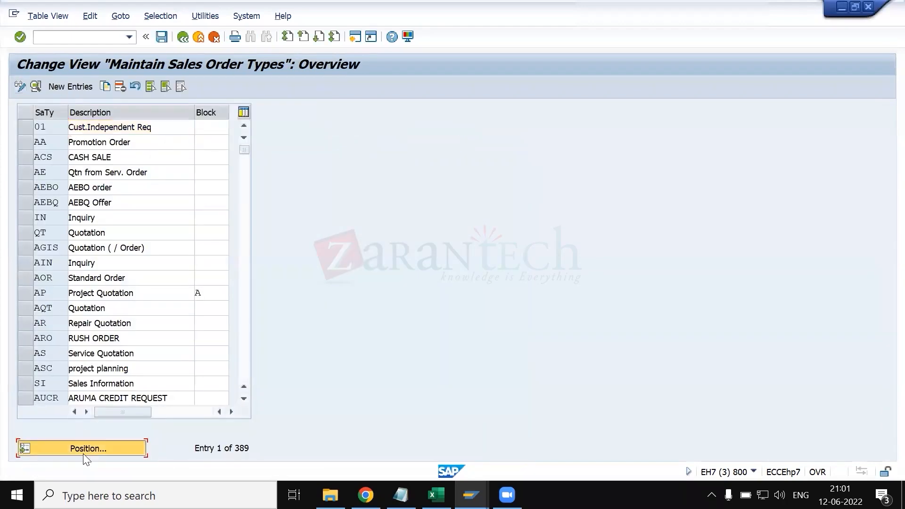
type("ZRSM")
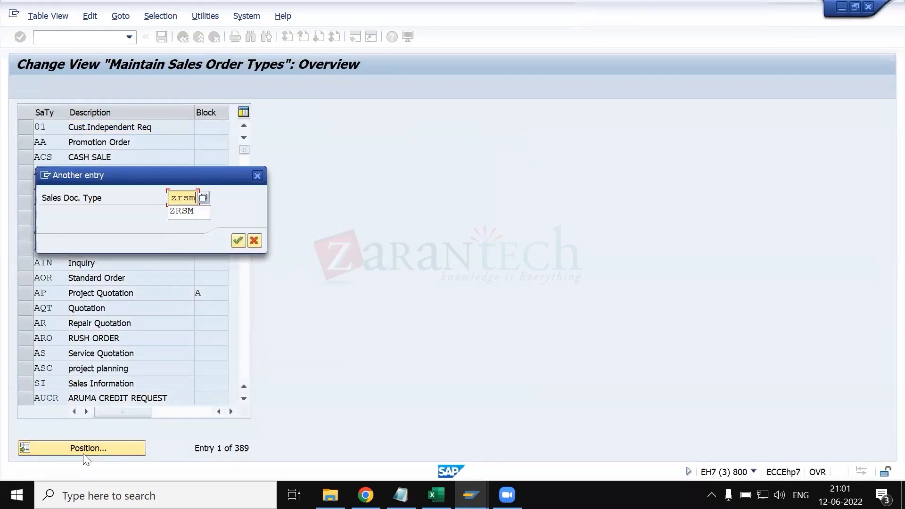
key("Return")
- Change the description of sales document type ZRSM to "sulzer order type"
type("sulzer ")
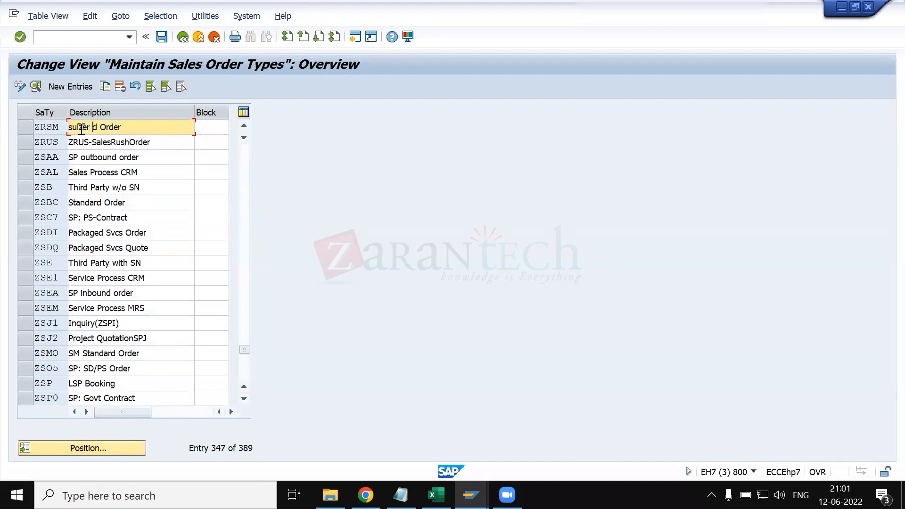
type("order tyep")
key("BackSpace")
key("BackSpace")
type("pe")
- Open ZRSM's details in change mode and examine all sections from general control to availability check
left_click(18, 127)
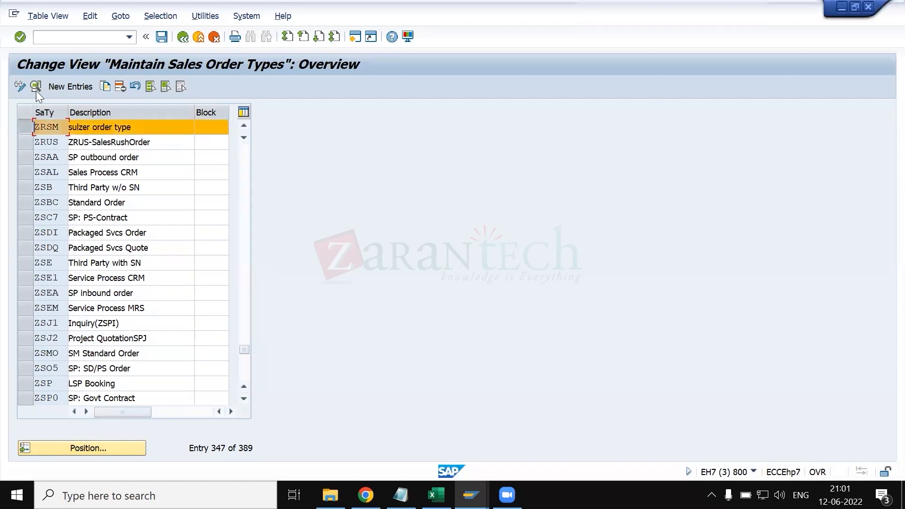
left_click(35, 87)
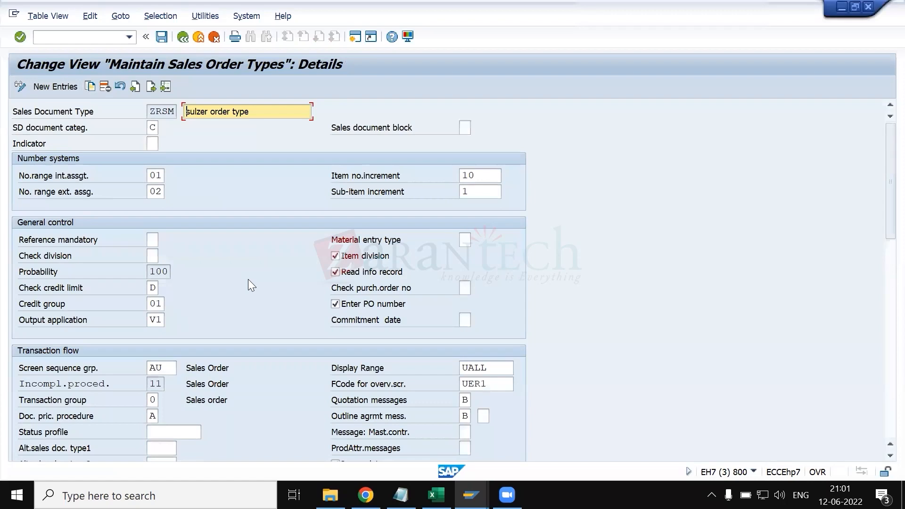
scroll(248, 280, "down", 5)
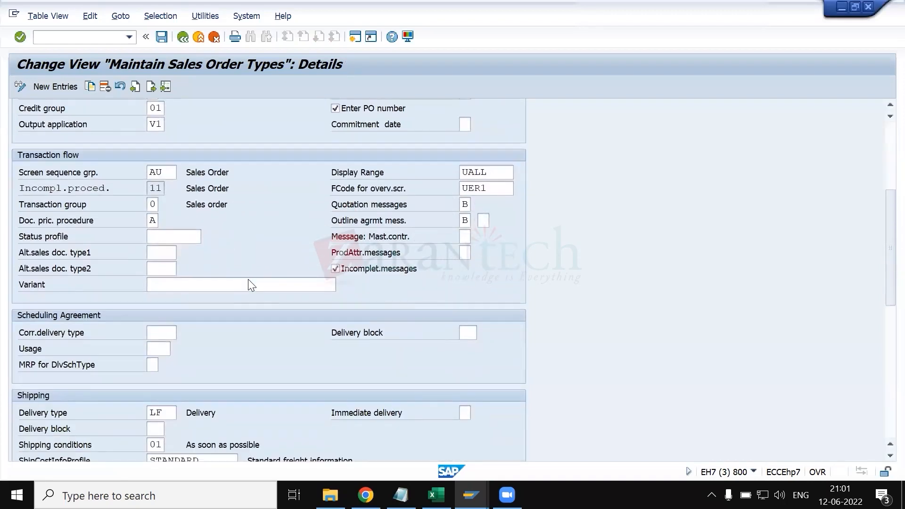
scroll(248, 285, "down", 2)
scroll(244, 331, "down", 7)
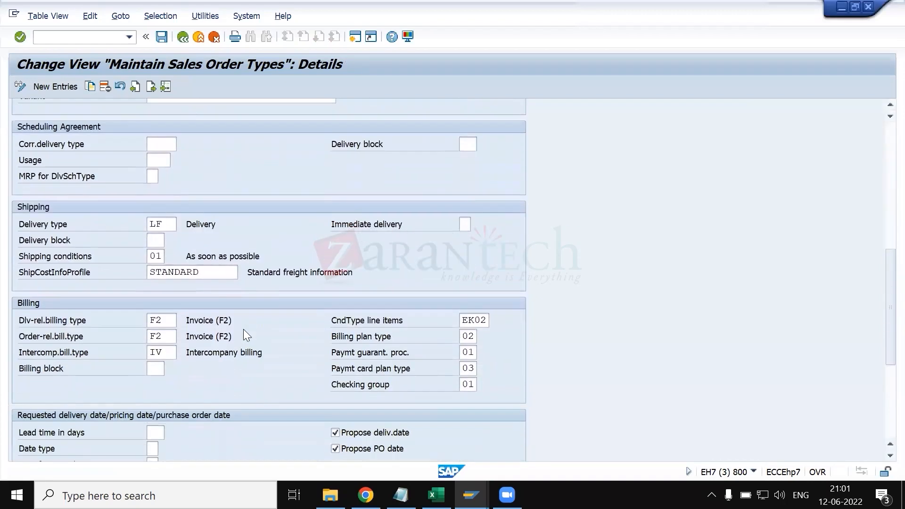
scroll(244, 329, "down", 2)
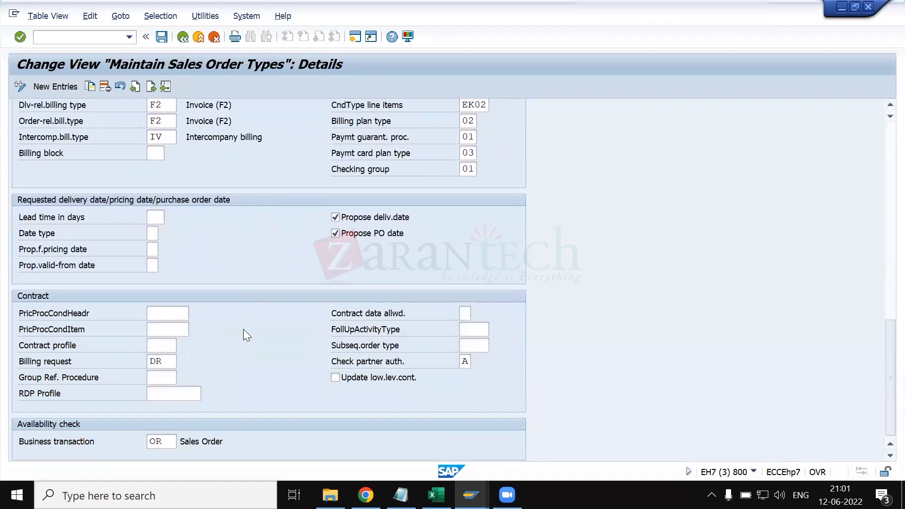
scroll(243, 330, "up", 3)
scroll(244, 329, "up", 7)
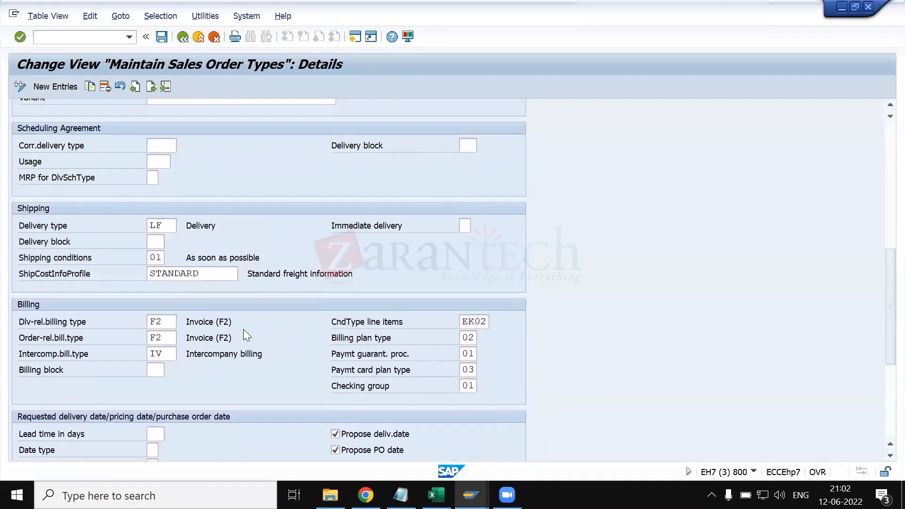
scroll(244, 329, "up", 8)
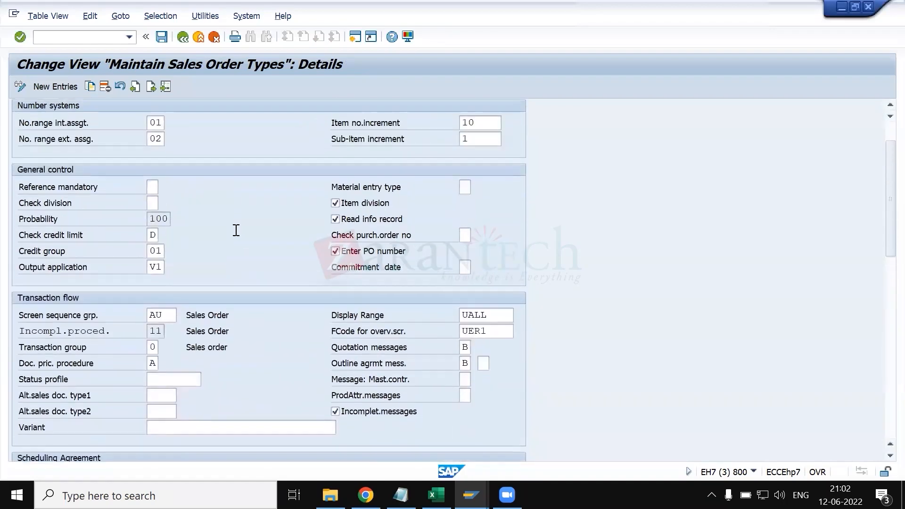
- Save the ZRSM changes and leave the sales order types maintenance
left_click(162, 37)
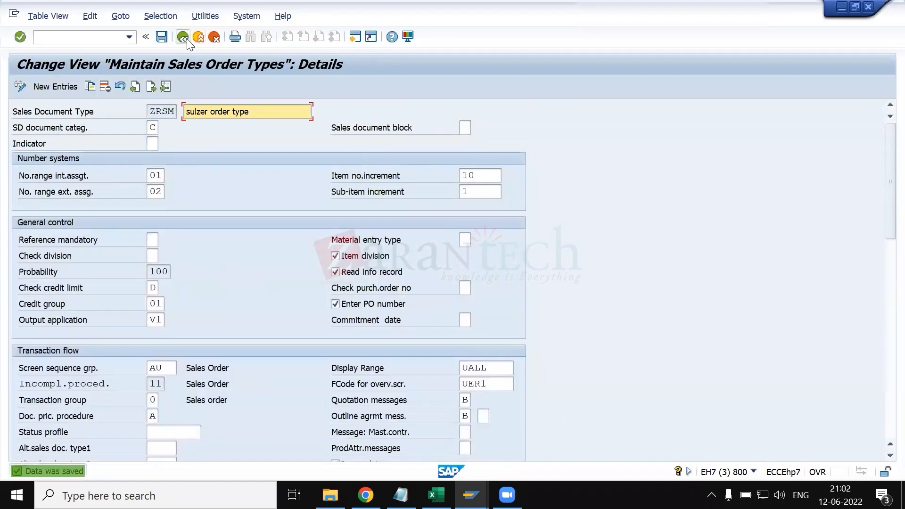
left_click(187, 39)
left_click(187, 39)
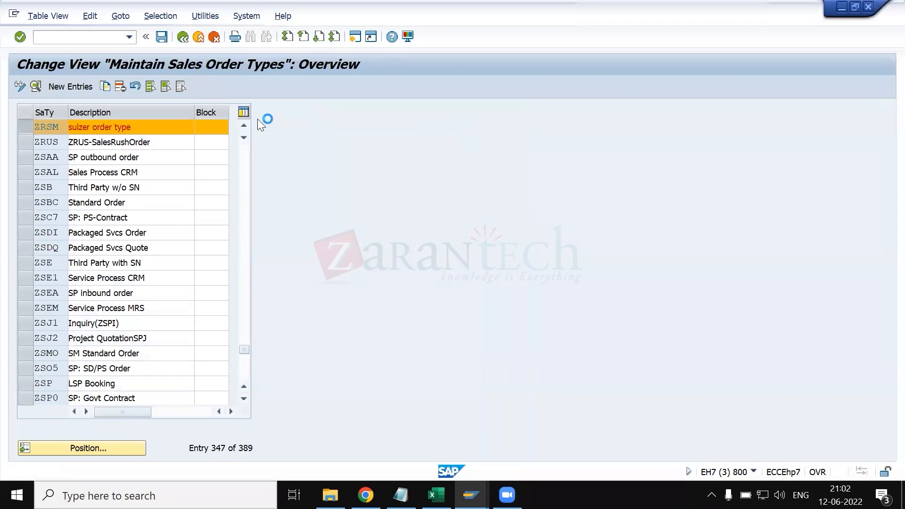
- Start transaction SPRO from SAP Easy Access
key("alt+Tab")
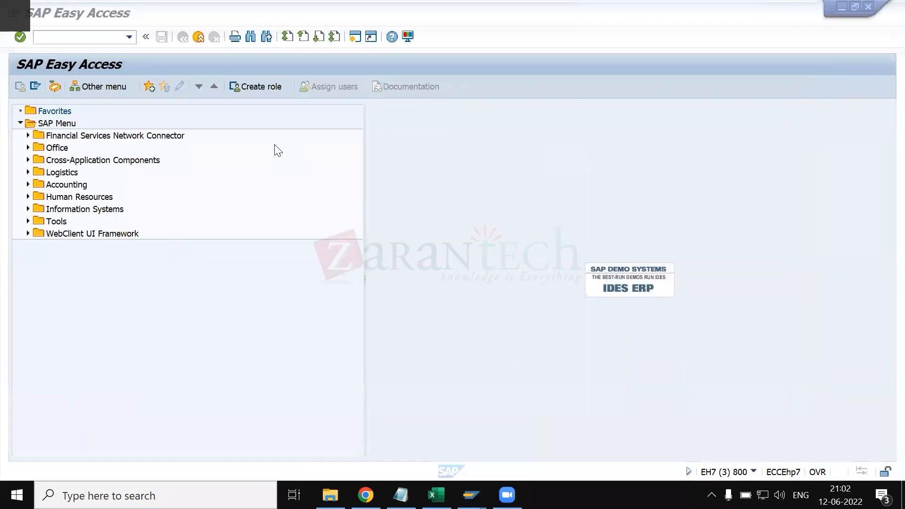
type("spro")
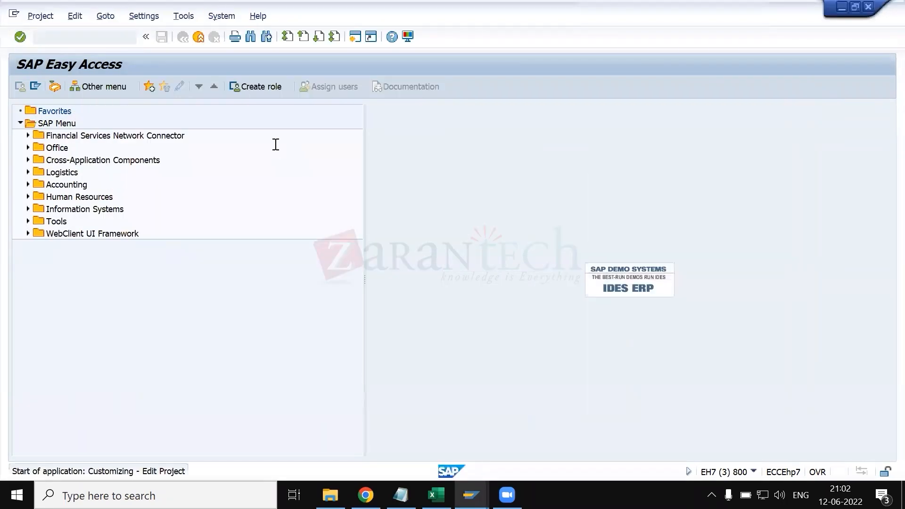
- Open the SAP Reference IMG and expand Sales and Distribution, Sales, Sales Documents down to the Sales Document Header activities
key("Return")
left_click(70, 87)
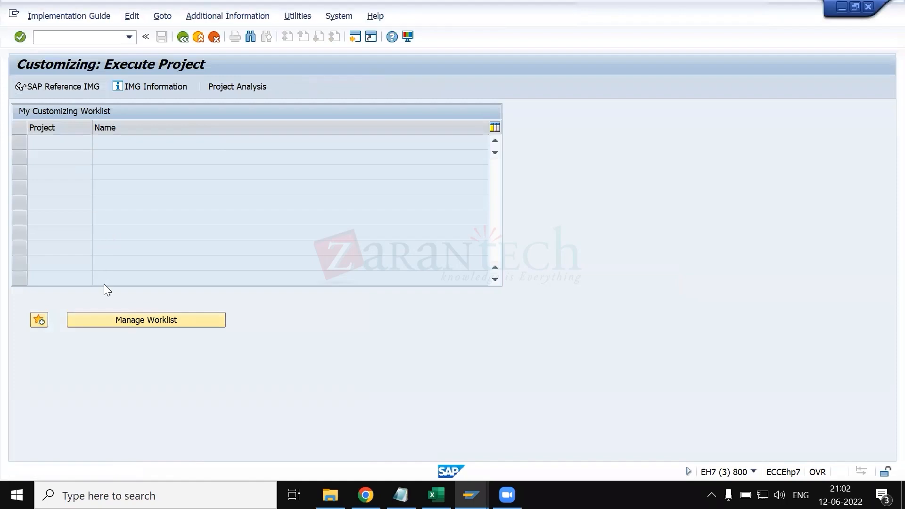
scroll(42, 281, "down", 1)
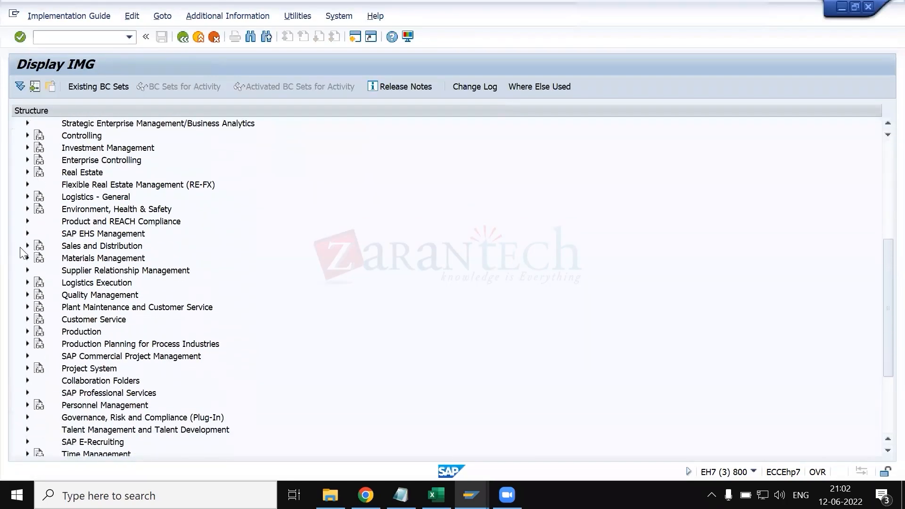
left_click(28, 246)
left_click(36, 234)
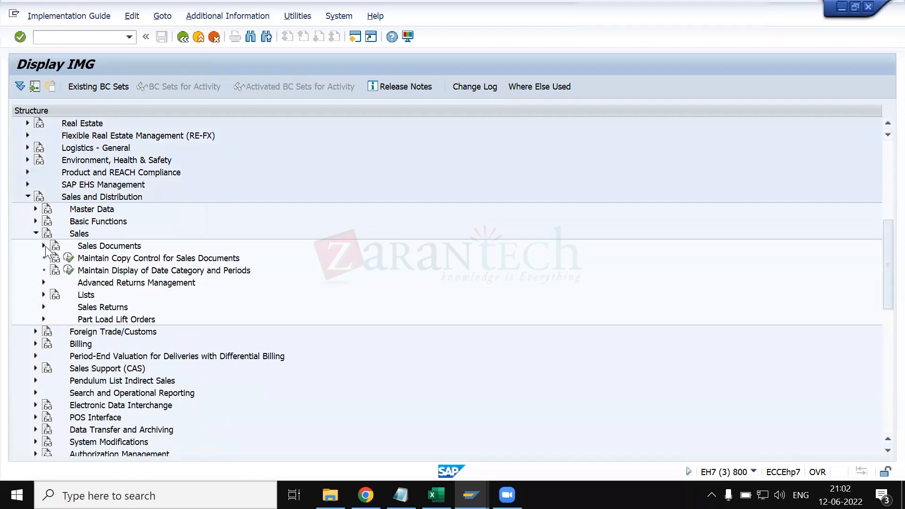
left_click(44, 246)
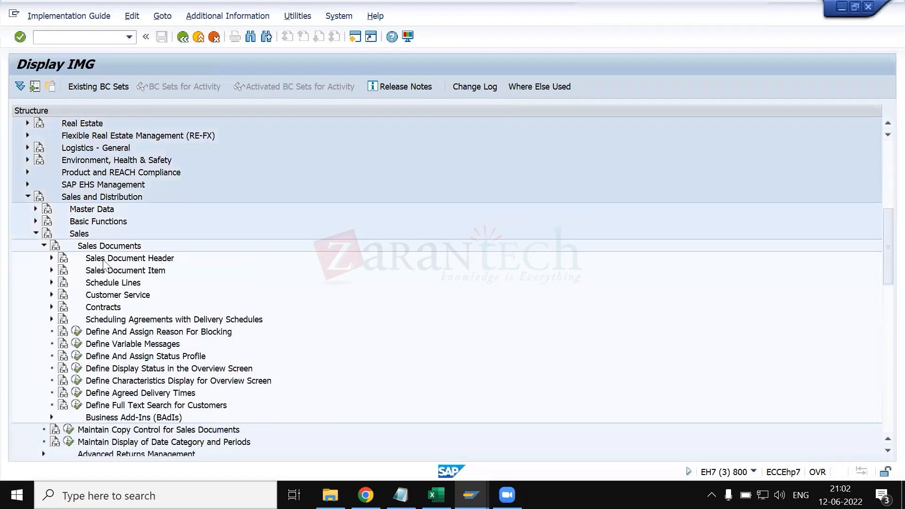
left_click(52, 258)
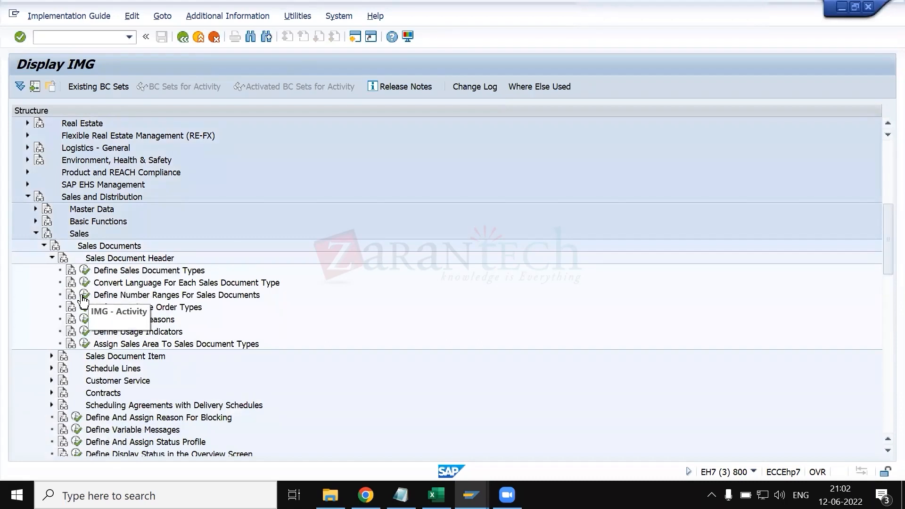
- Display the number range intervals defined for sales documents, and return to the IMG structure
left_click(84, 296)
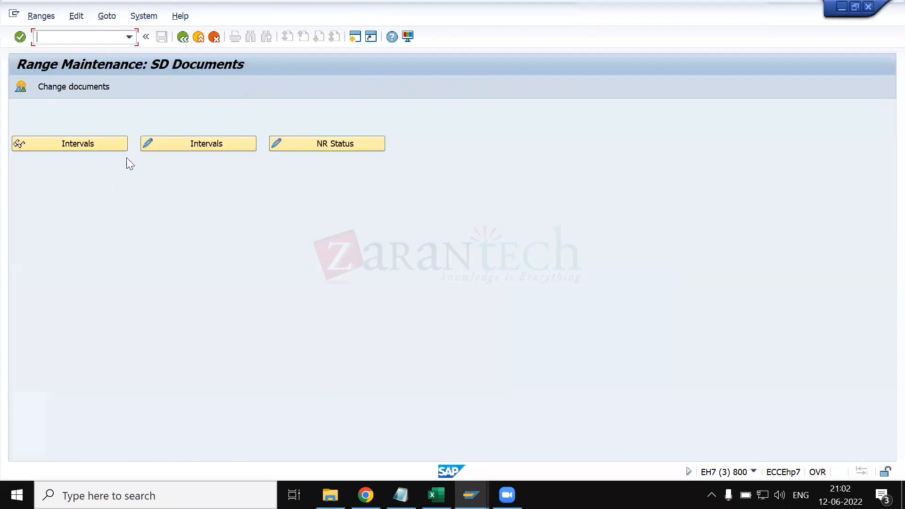
left_click(115, 140)
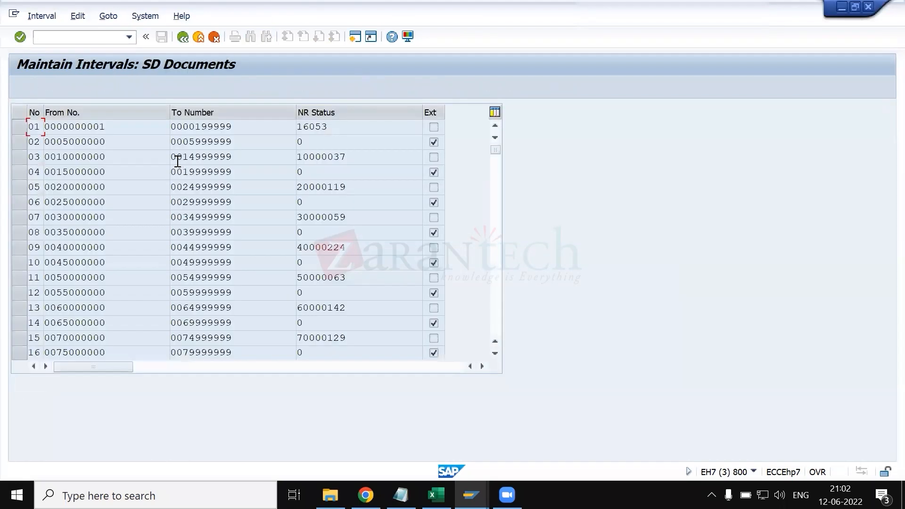
left_click(182, 37)
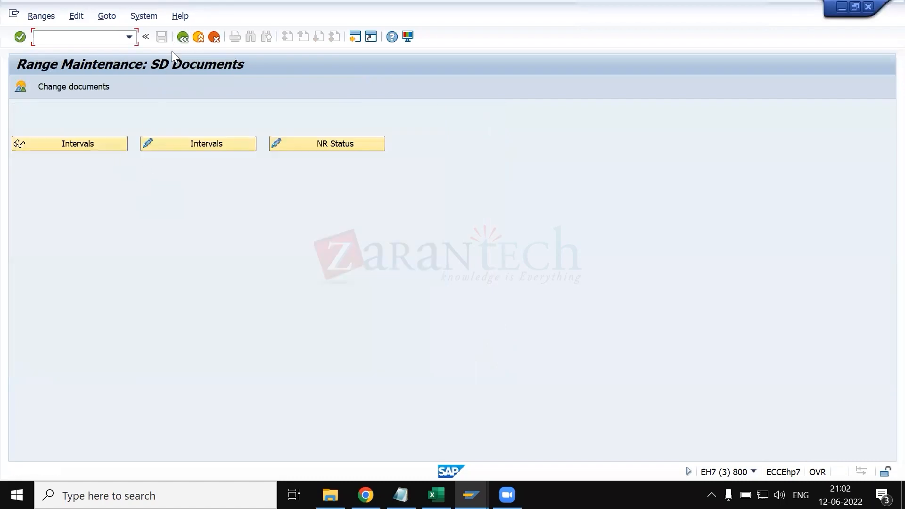
left_click(183, 37)
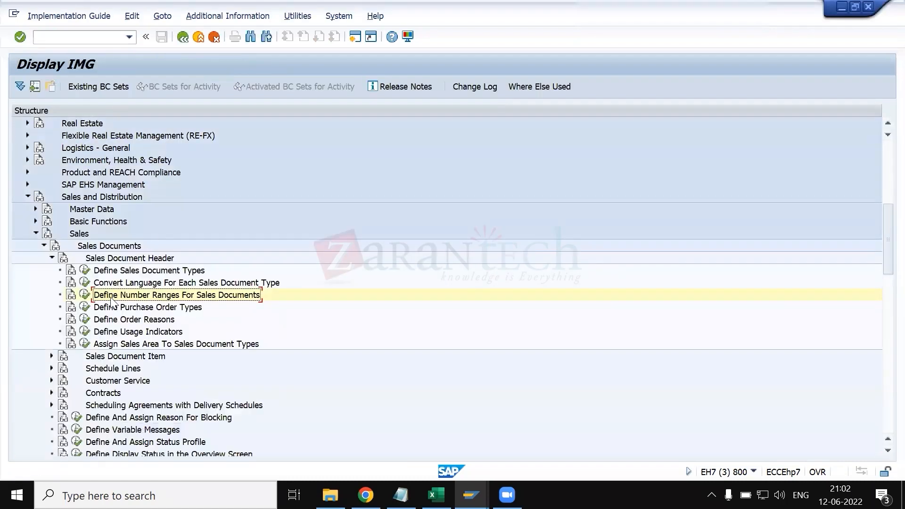
- Check the internal number range assignment in the details of sales document type 01, and return to the IMG structure
left_click(85, 271)
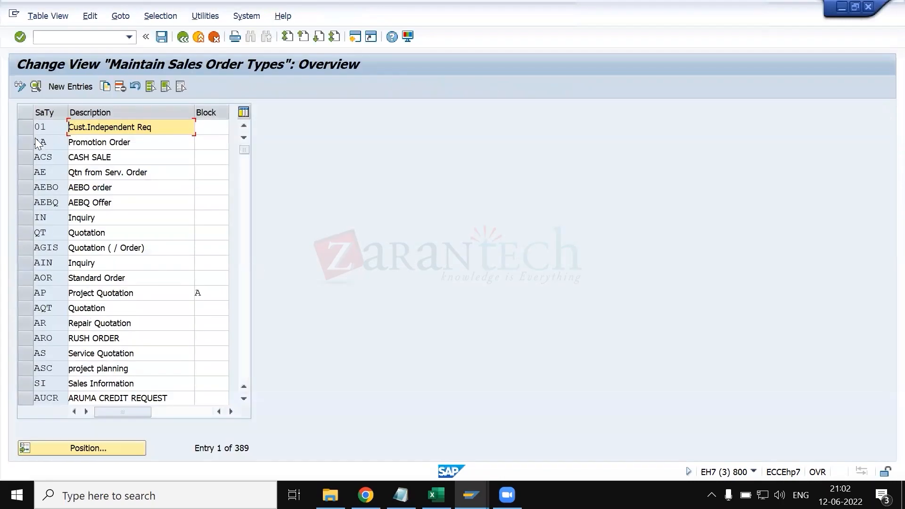
left_click(25, 131)
left_click(36, 86)
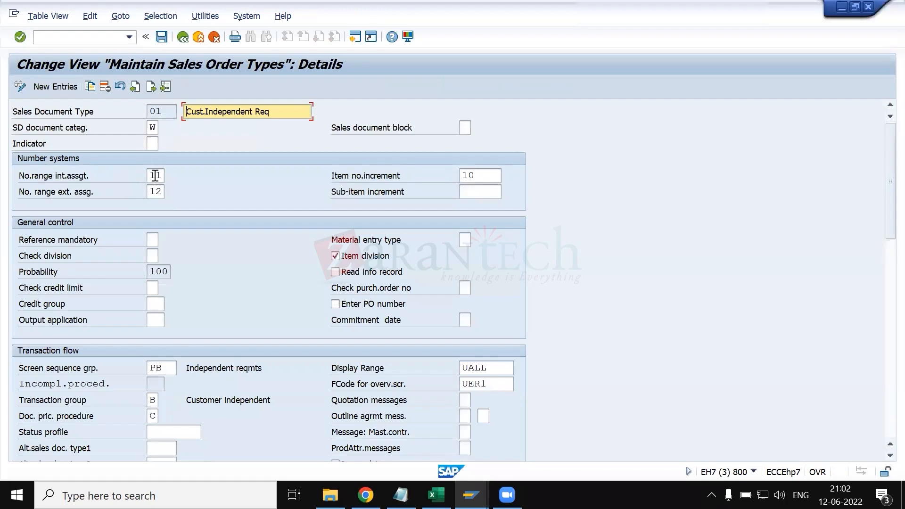
left_click(156, 176)
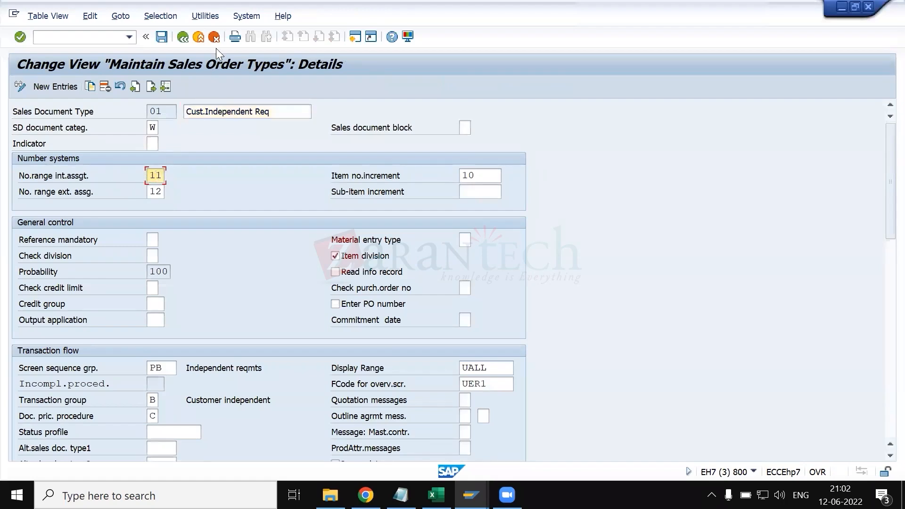
left_click(183, 37)
left_click(183, 37)
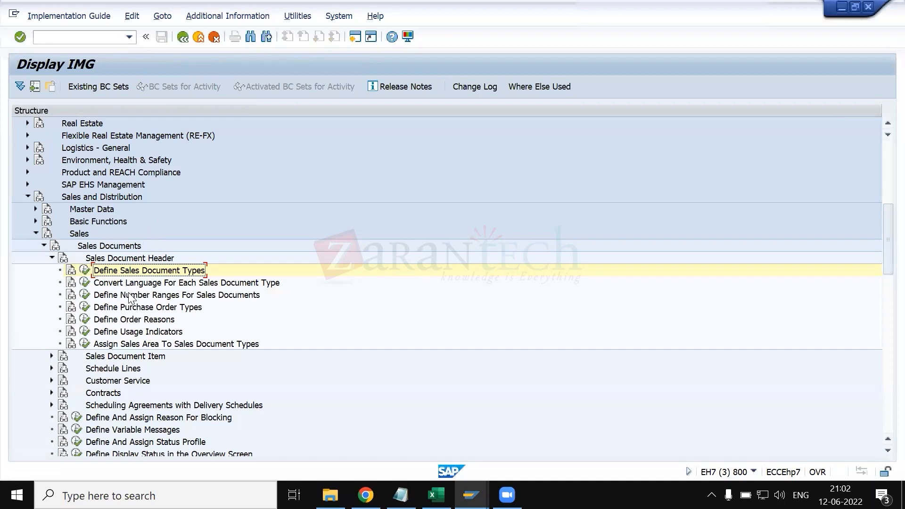
- Open Combine sales organizations under Assign Sales Area To Sales Document Types and locate the reference entry for sales organization 5500
left_click(85, 345)
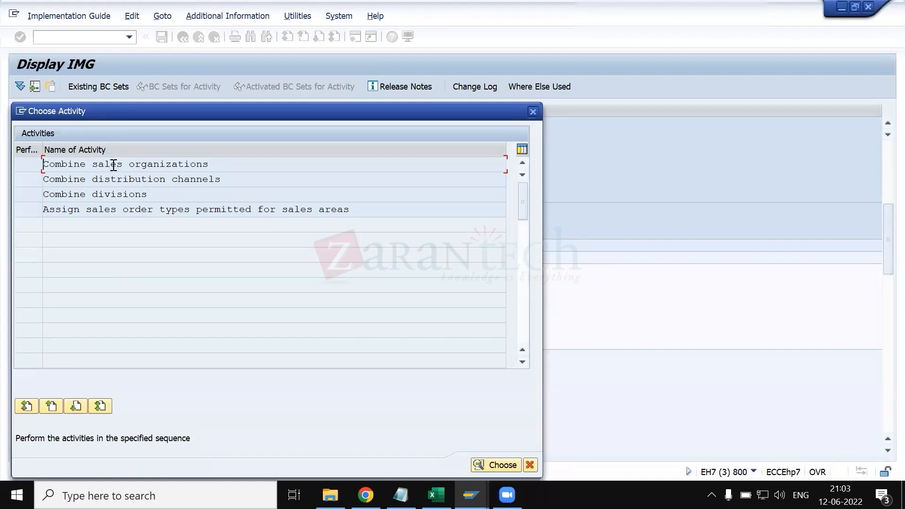
double_click(134, 165)
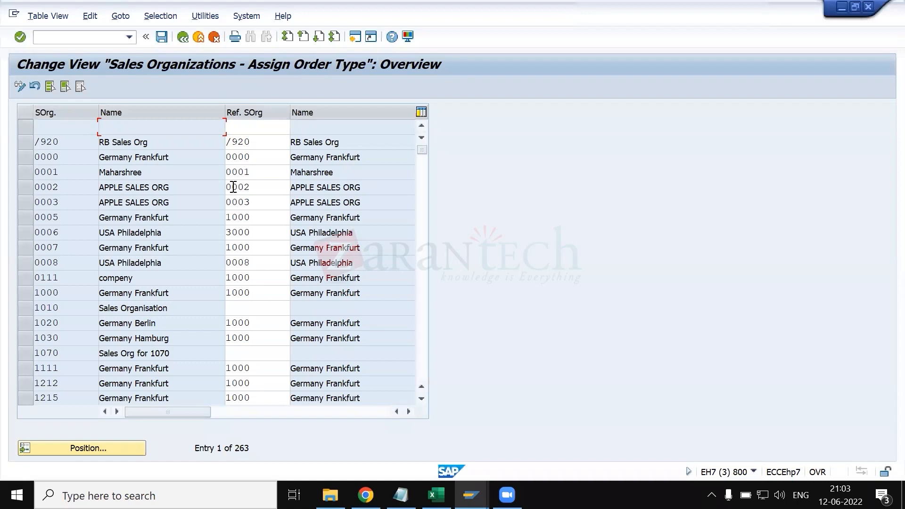
left_click(119, 454)
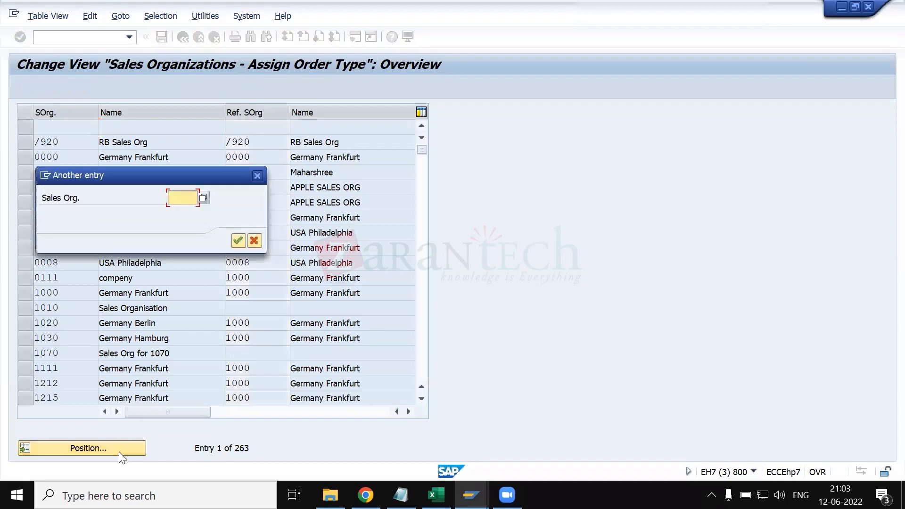
type("5500")
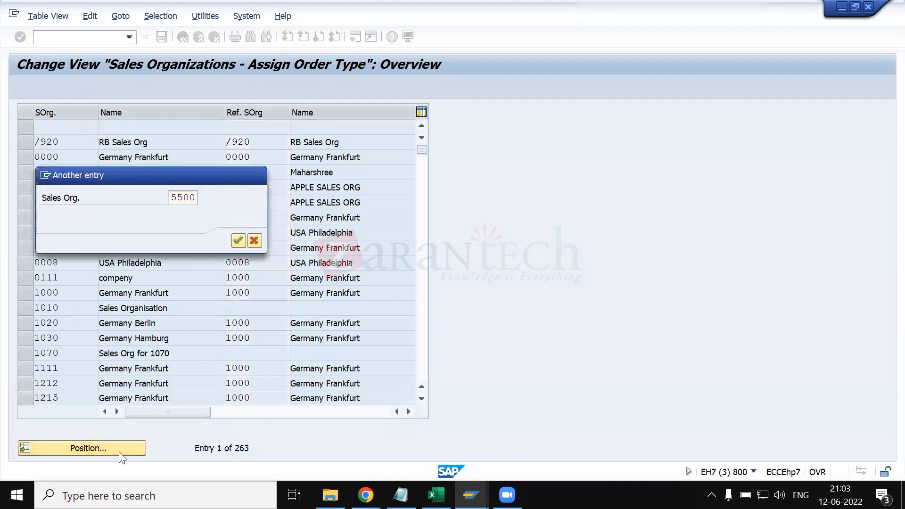
key("Return")
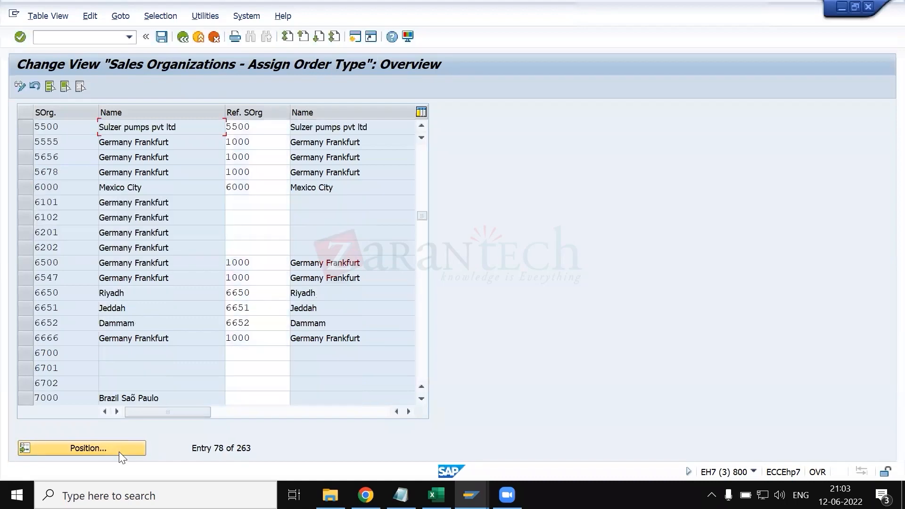
left_click(27, 127)
left_click(260, 127)
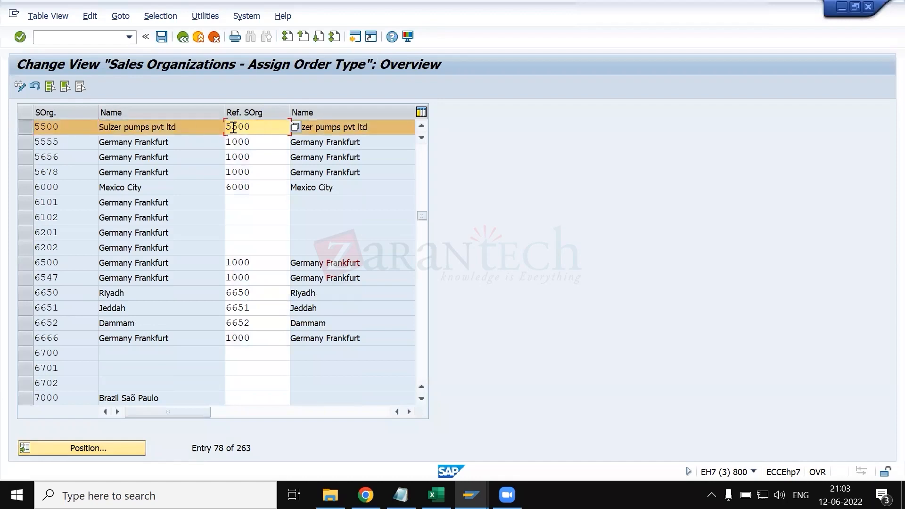
- Clear sales organization 5500's reference, browse the possible values, re-enter 5500, and exit without saving
left_click_drag(268, 128, 218, 128)
double_click(259, 131)
key("BackSpace")
key("F4")
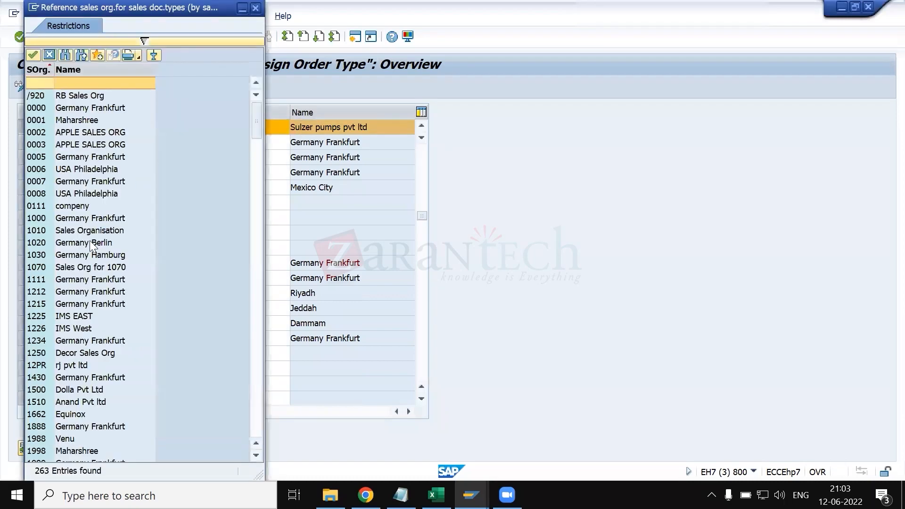
scroll(66, 326, "down", 20)
scroll(66, 326, "down", 15)
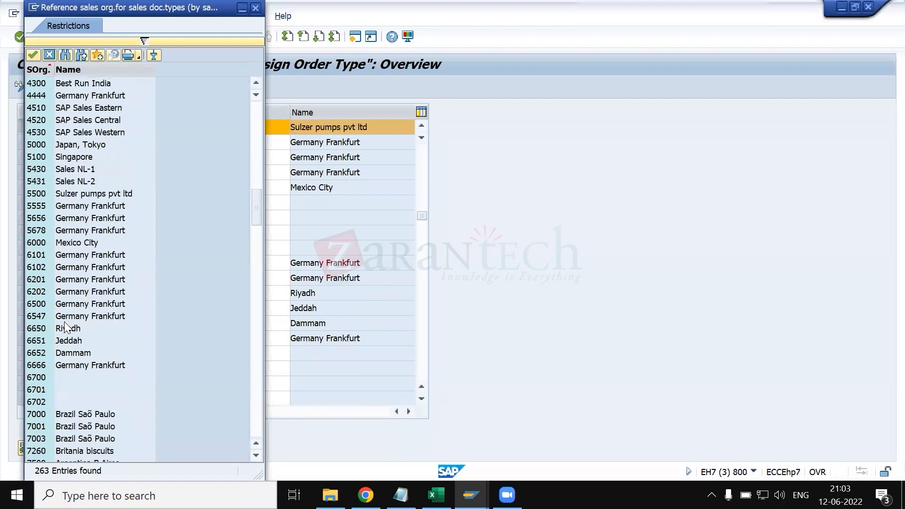
scroll(64, 330, "down", 10)
scroll(59, 332, "down", 20)
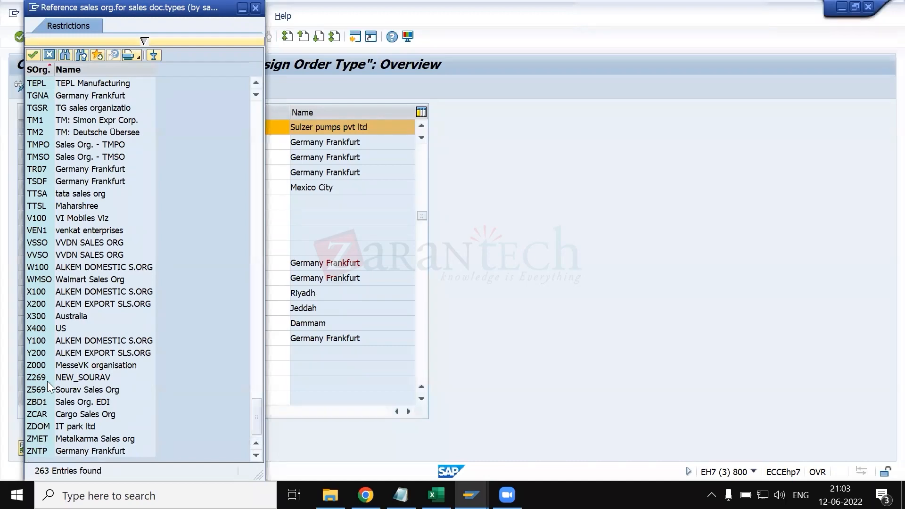
scroll(46, 281, "up", 8)
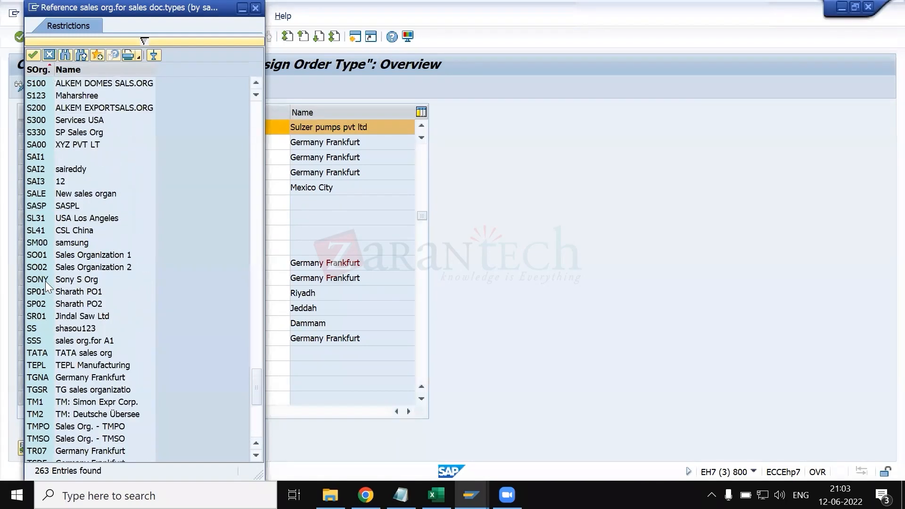
key("Escape")
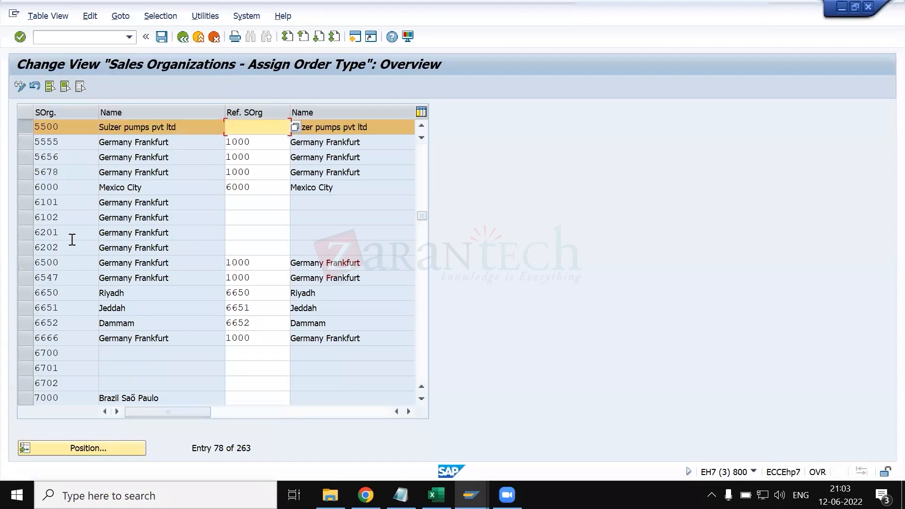
type("5500")
key("Return")
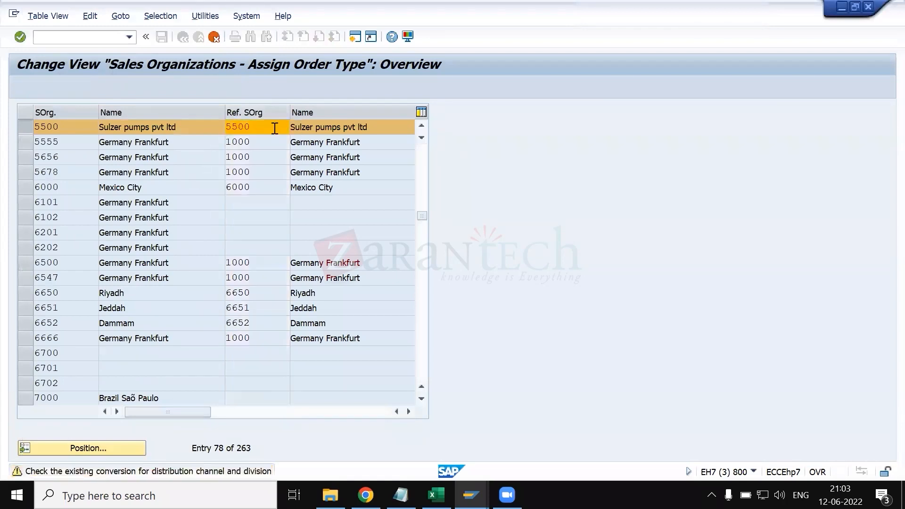
left_click(183, 38)
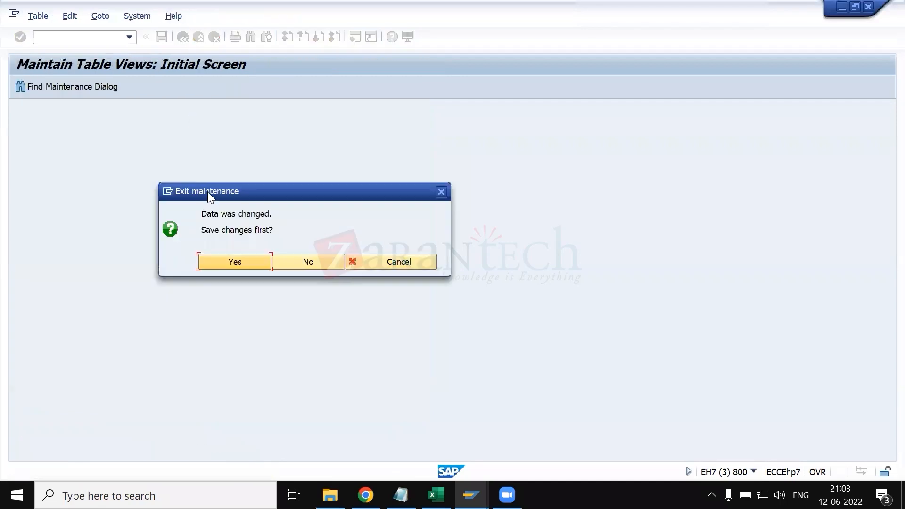
left_click(295, 258)
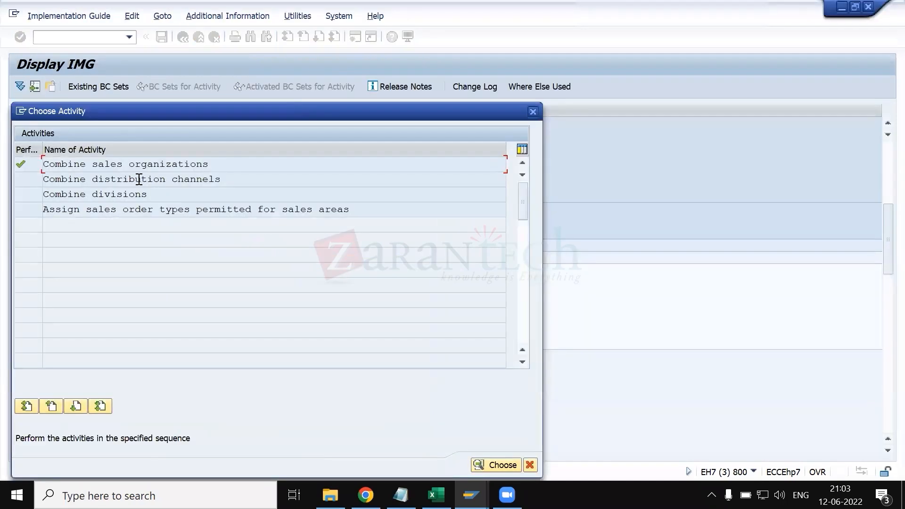
- Open Combine distribution channels and locate the entry for sales organization 5500 with distribution channel 1B
double_click(140, 180)
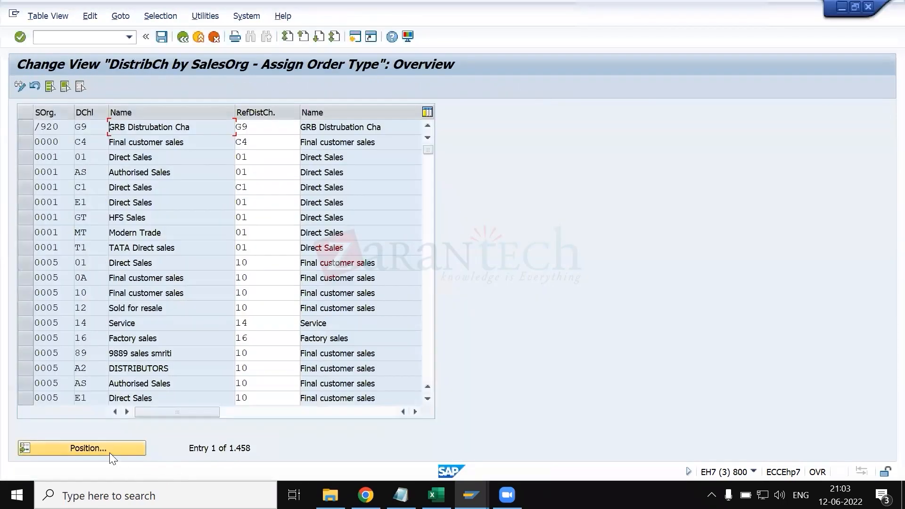
left_click(108, 452)
type("5500")
key("Tab")
type("1b")
key("Return")
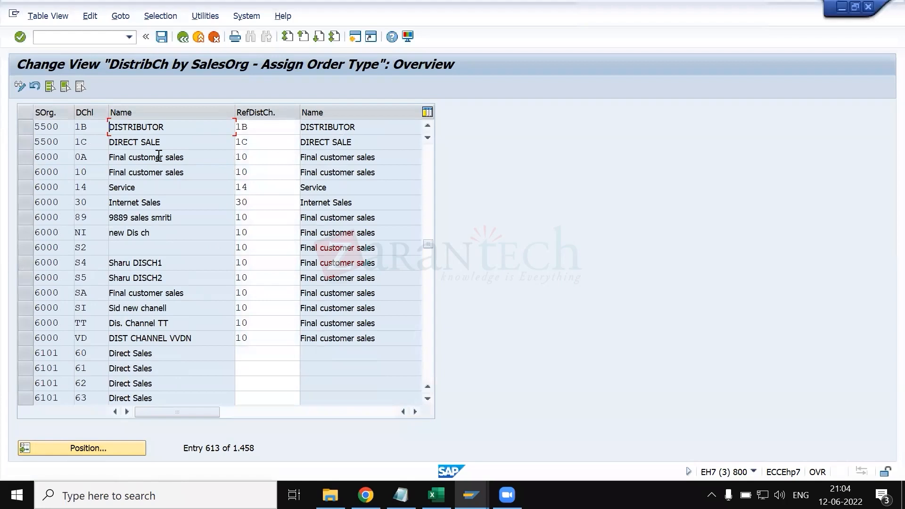
- Check the reference distribution channels for 5500's channels 1B and 1C, and return to the activity list
left_click(30, 126)
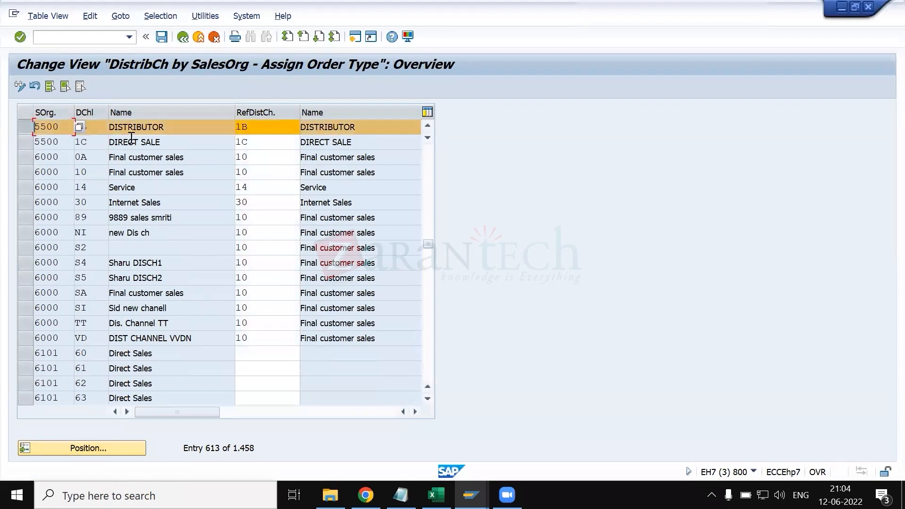
left_click(89, 128)
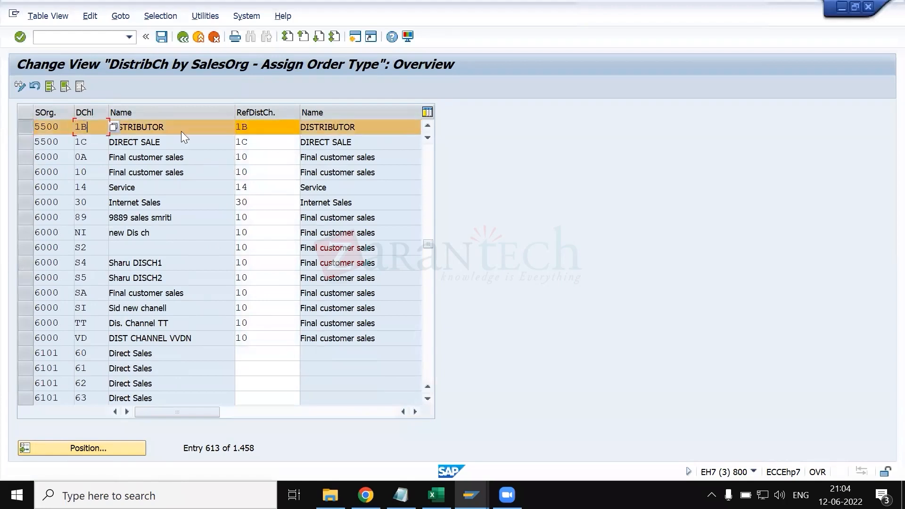
left_click(271, 129)
left_click(22, 143)
left_click(253, 146)
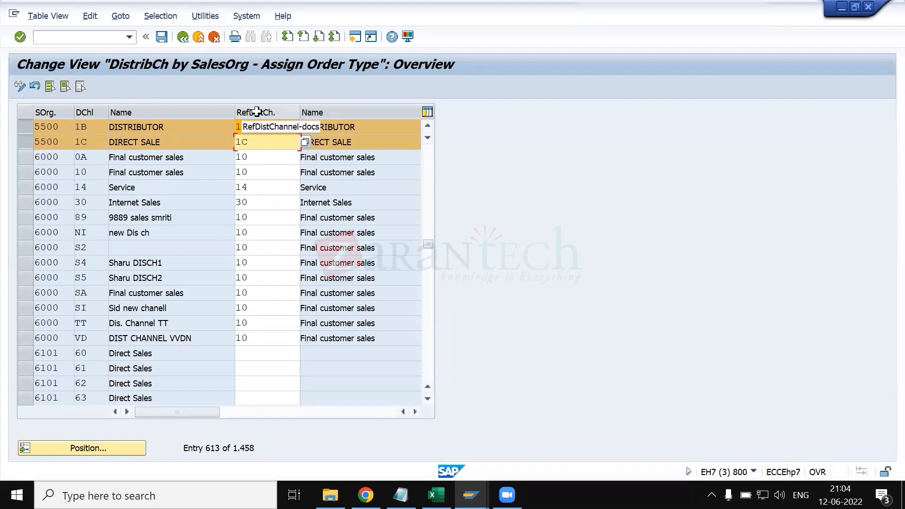
left_click(184, 37)
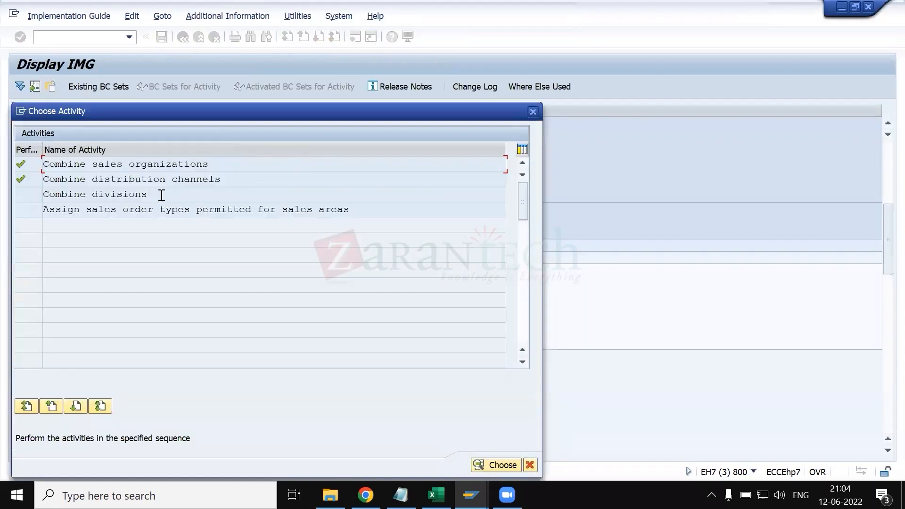
- Open Combine divisions, locate sales organization 5500 with division 1B, and check the reference divisions for 1B and 1C
double_click(160, 194)
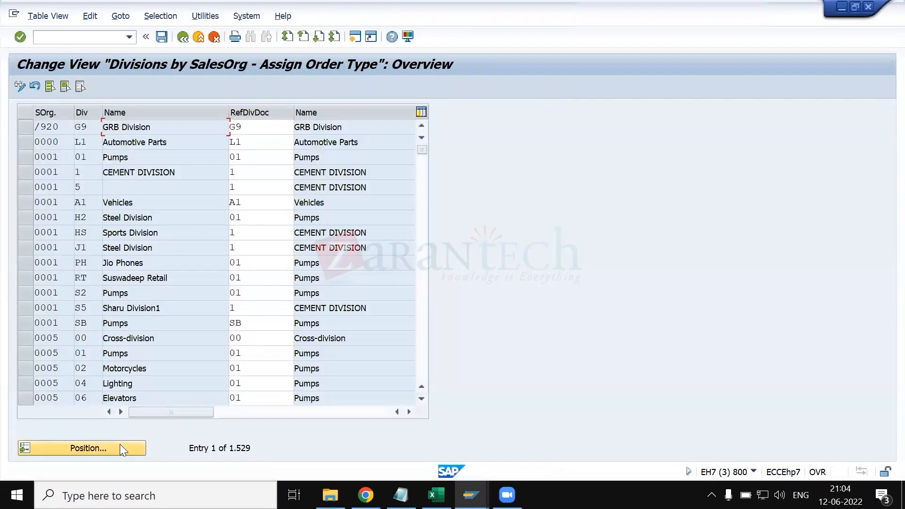
left_click(120, 444)
type("5500")
key("Tab")
type("1B")
key("Return")
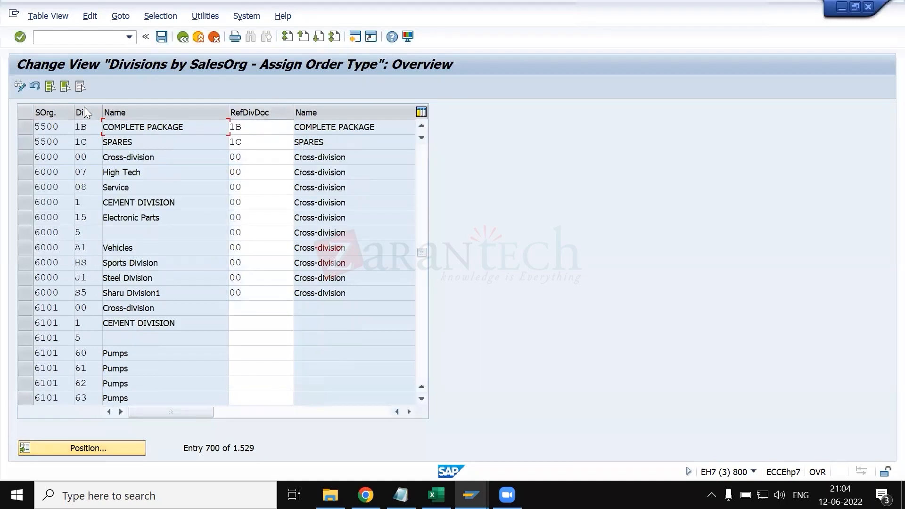
left_click(270, 127)
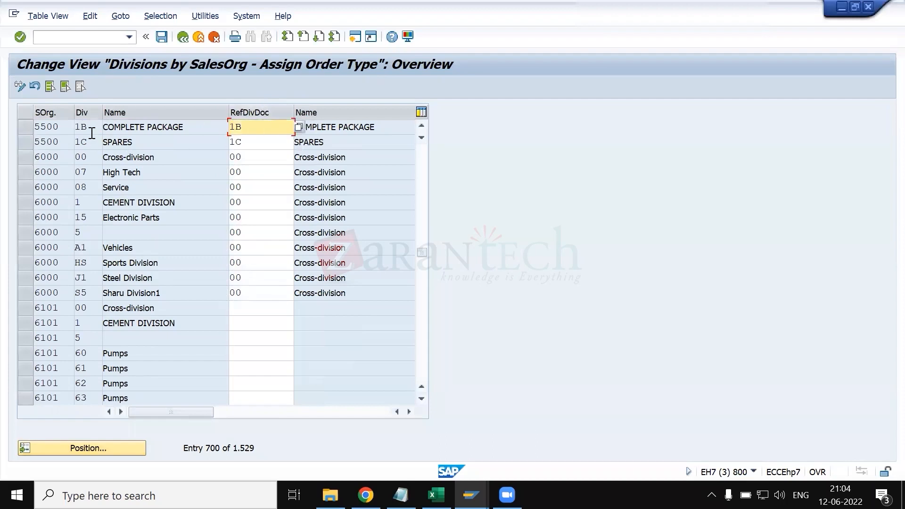
left_click(247, 145)
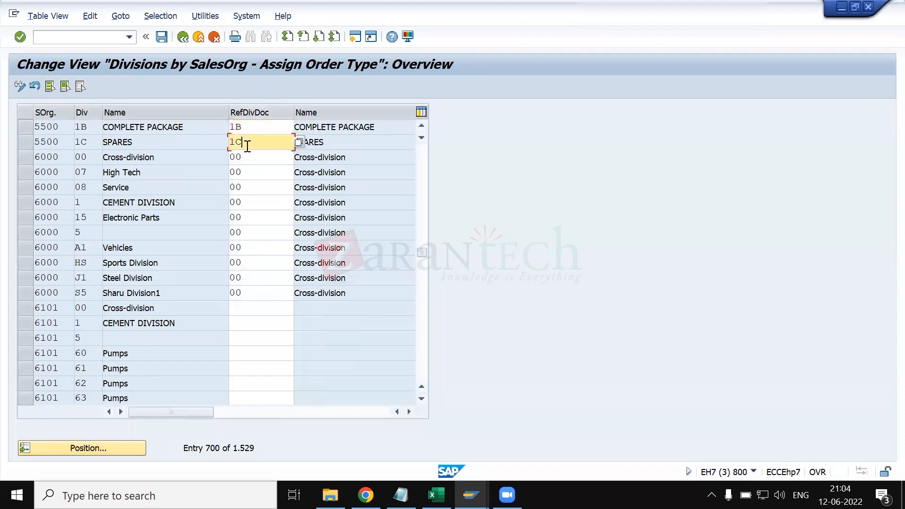
left_click(183, 37)
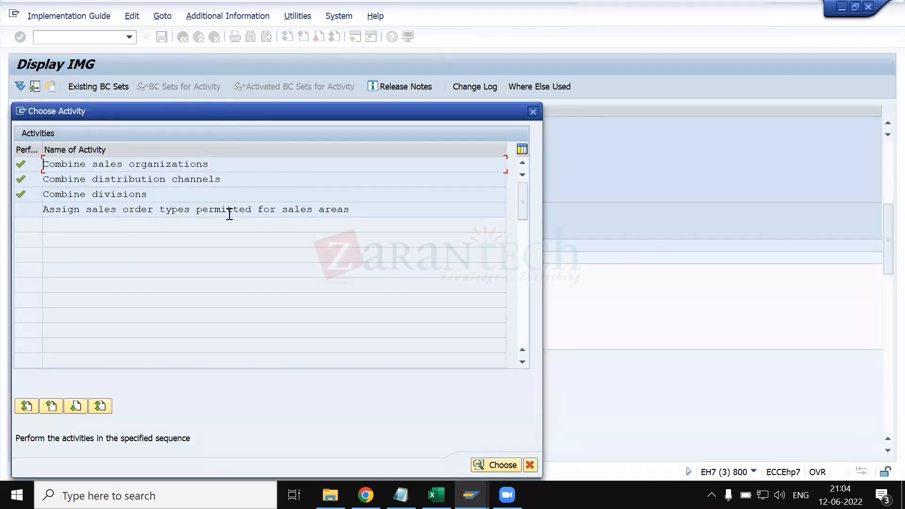
- Open the activity Assign sales order types permitted for sales areas, moving the activity selection dialog aside
double_click(273, 212)
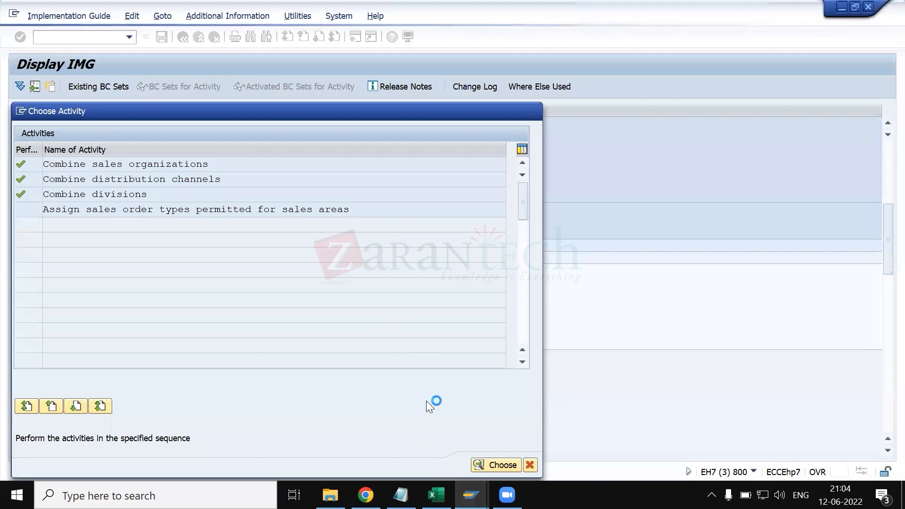
left_click_drag(251, 115, 480, 114)
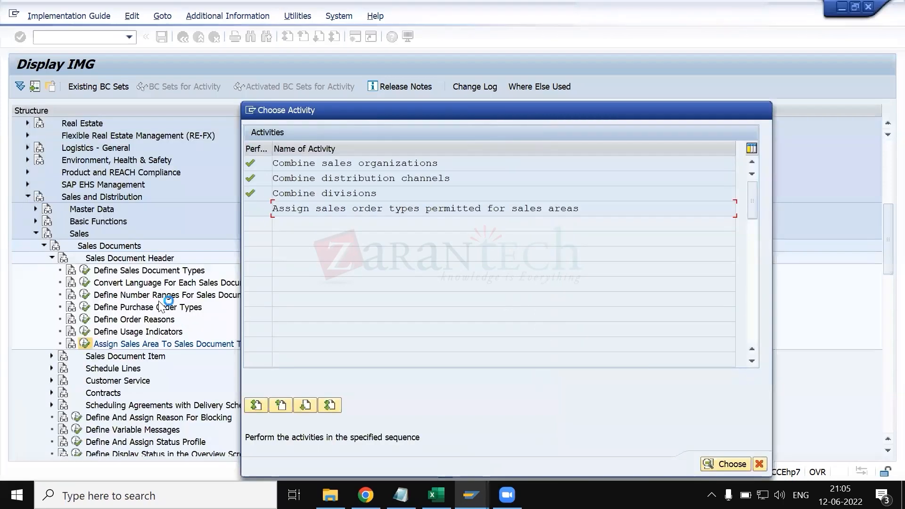
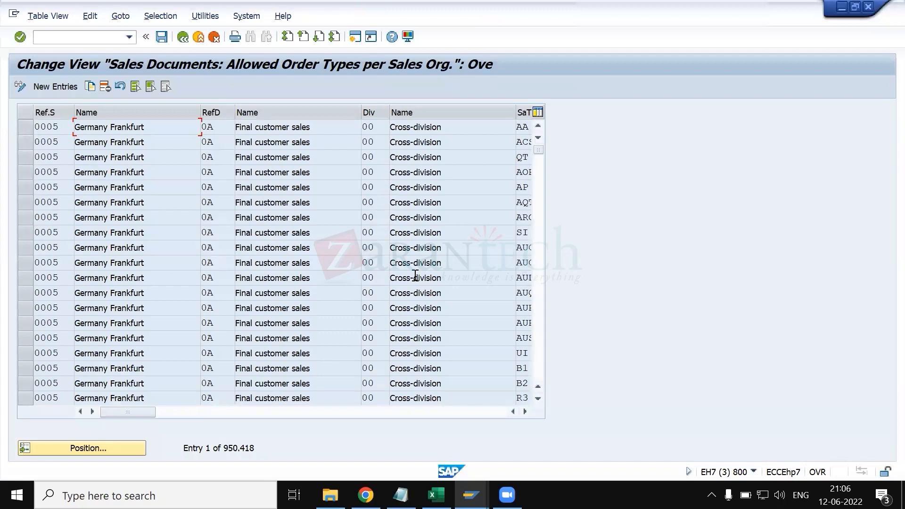
- Locate the permitted order type entries for sales organization 5500, distribution channel 1B and division 1B
left_click(103, 448)
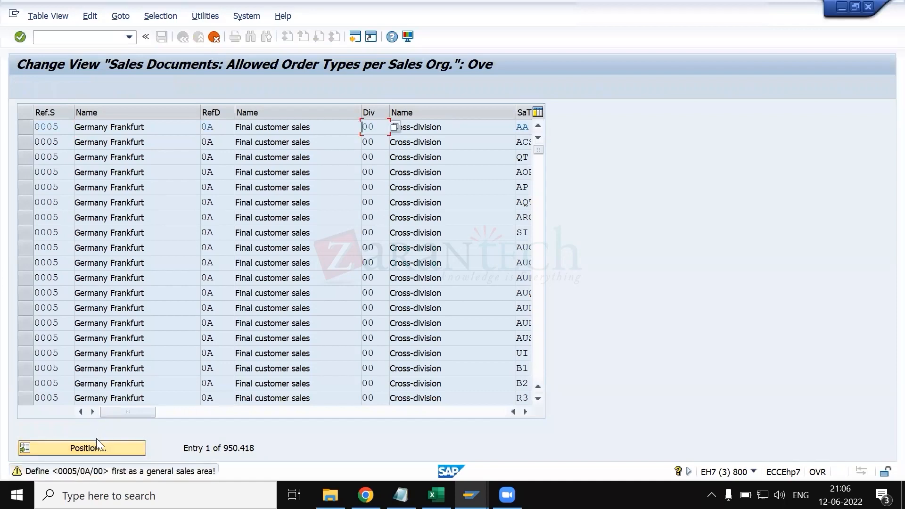
left_click(101, 447)
type("5500")
key("Tab")
type("1b")
key("Tab")
type("1b")
key("Tab")
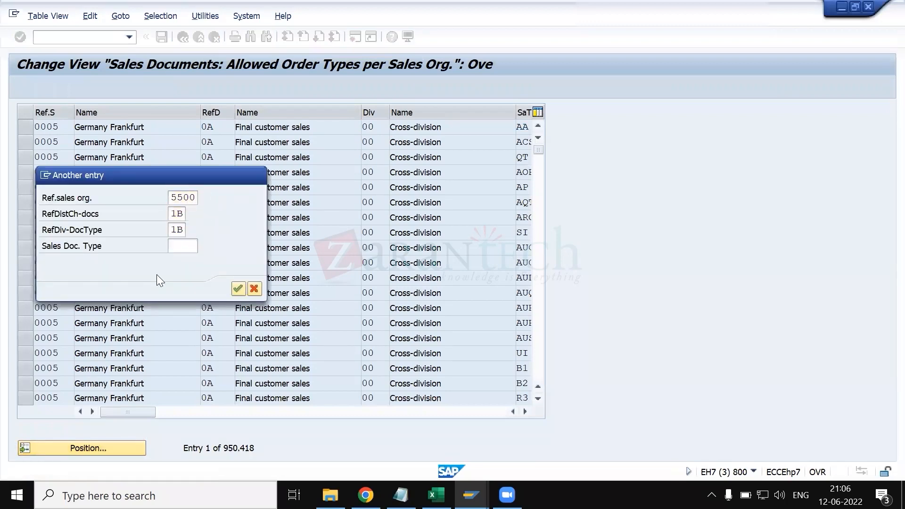
key("Return")
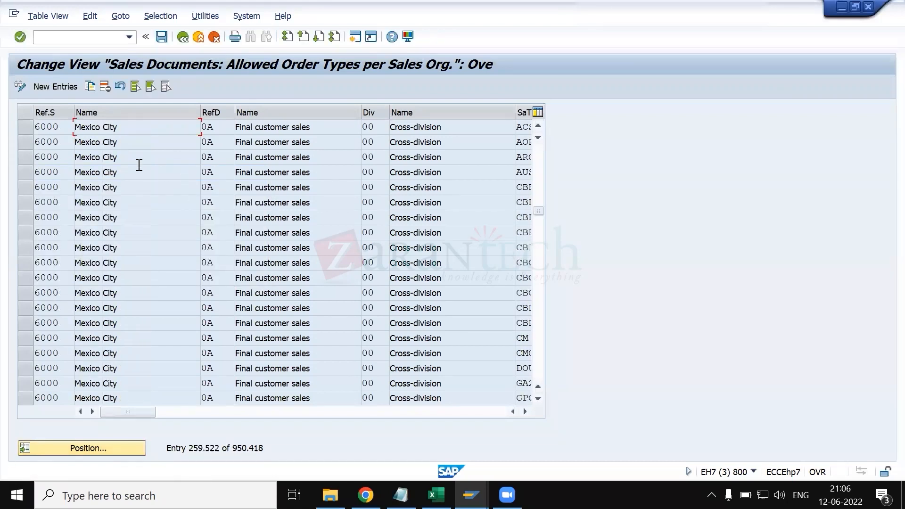
- Start a new entry with reference sales organization 5500, reference distribution channel 1B and division 1B
left_click(49, 86)
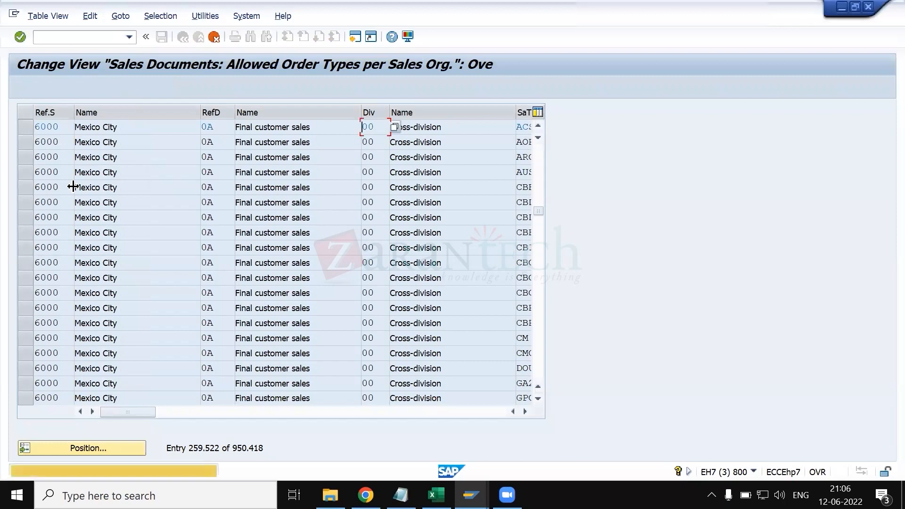
type("55")
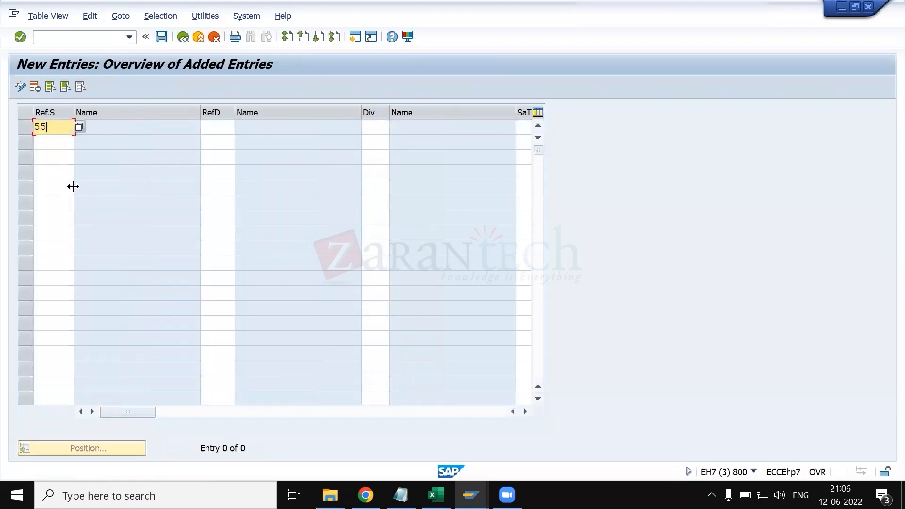
type("00")
key("Tab")
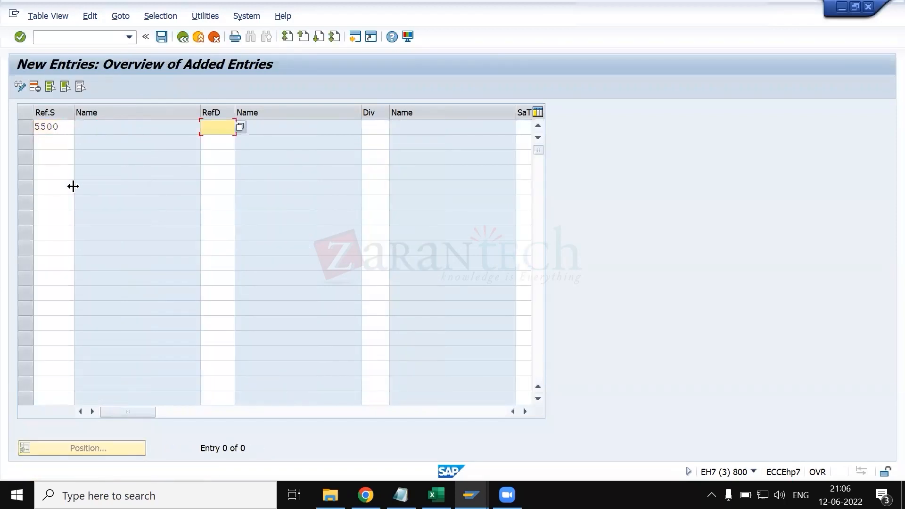
type("1B")
key("Tab")
type("1B")
key("Tab")
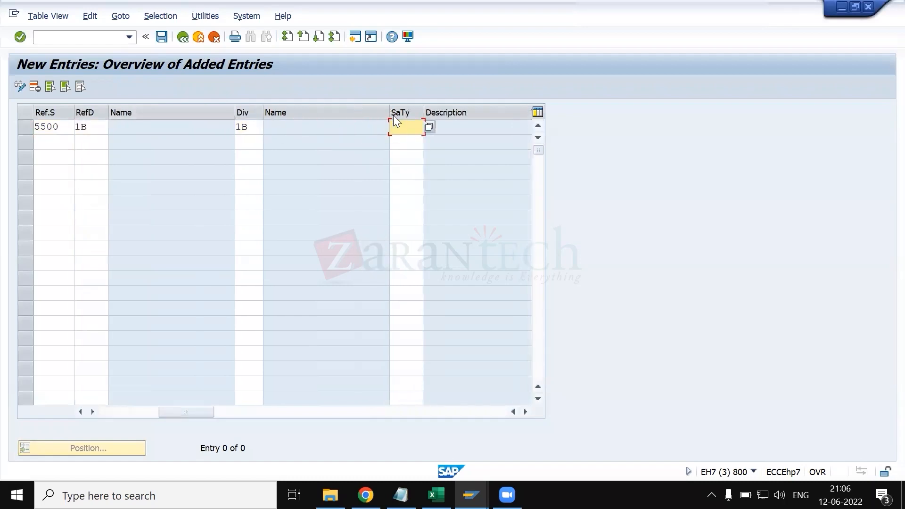
- Find sulzer order type ZRSM in the value list and assign it as the sales document type of the 1B entry
left_click(430, 126)
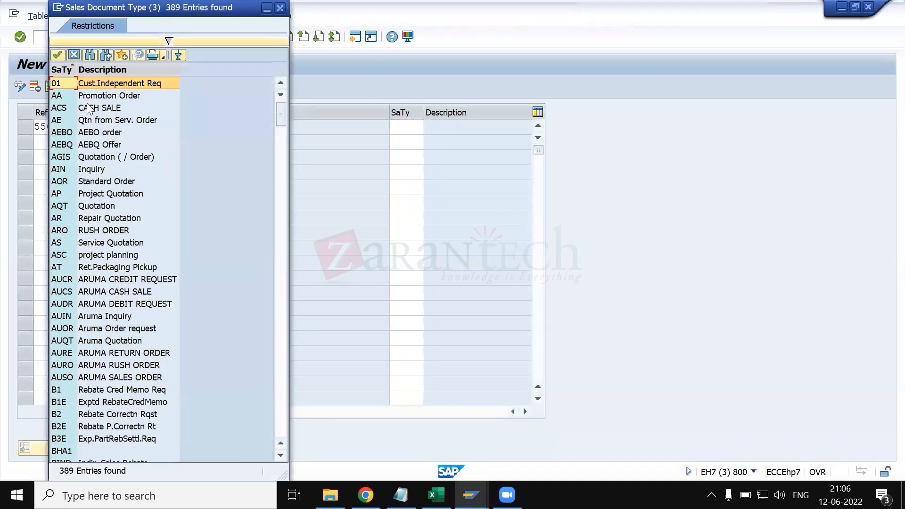
scroll(77, 266, "down", 20)
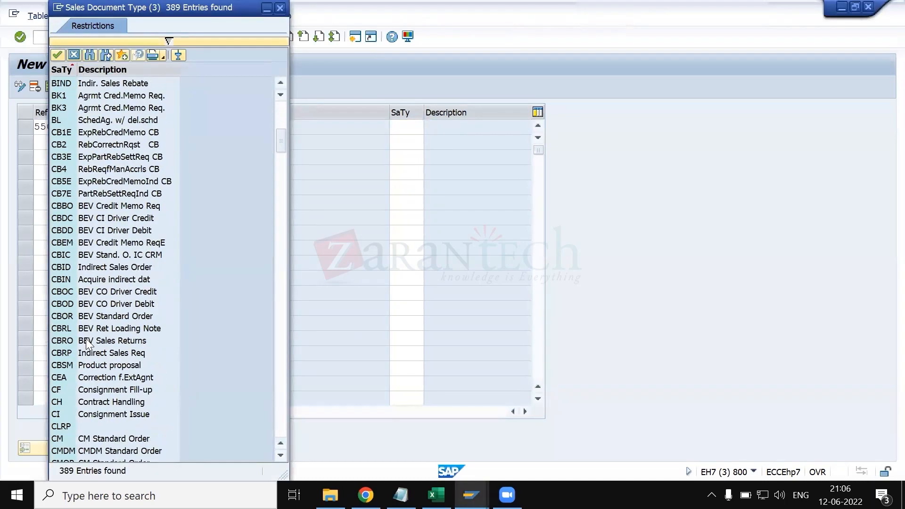
scroll(85, 339, "down", 20)
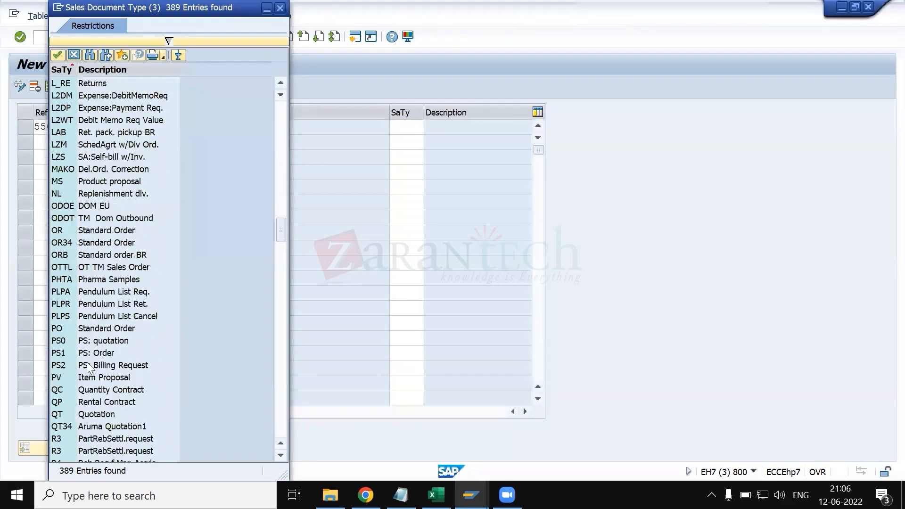
scroll(89, 434, "down", 20)
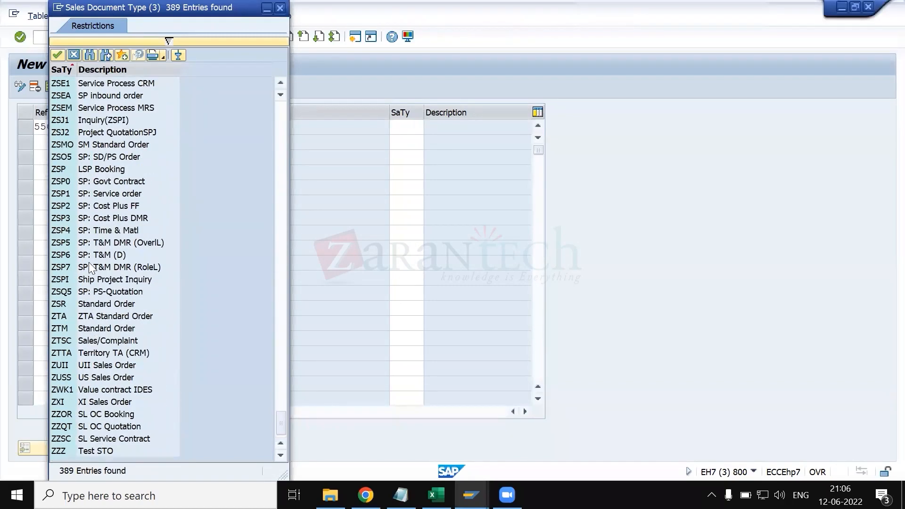
scroll(92, 198, "up", 9)
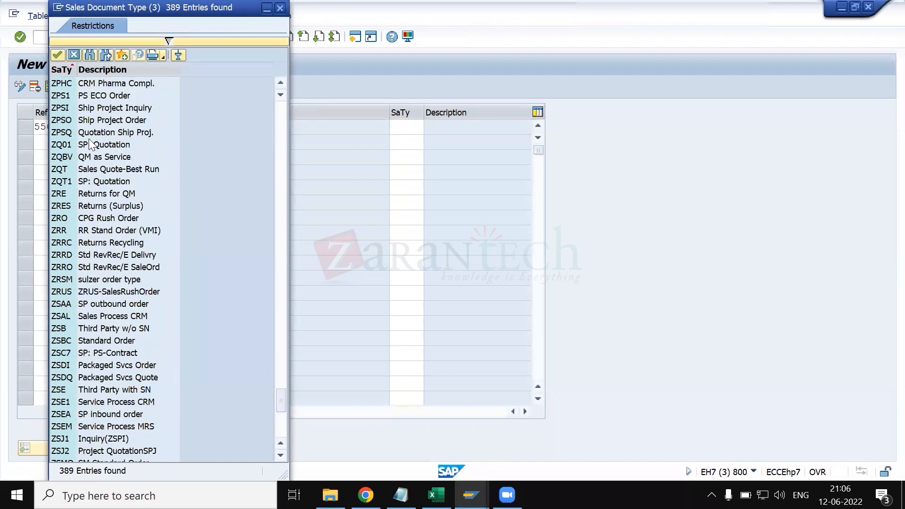
left_click(94, 280)
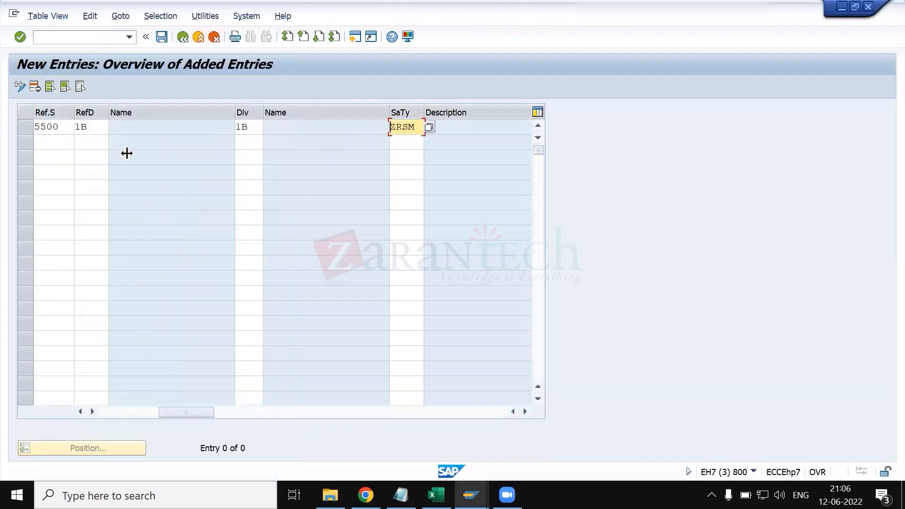
- Add a second entry for sales organization 5500 with distribution channel 1C, division 1C and sales document type ZRSM
left_click(40, 142)
type("5500")
key("Tab")
type("1C")
key("Tab")
type("1C")
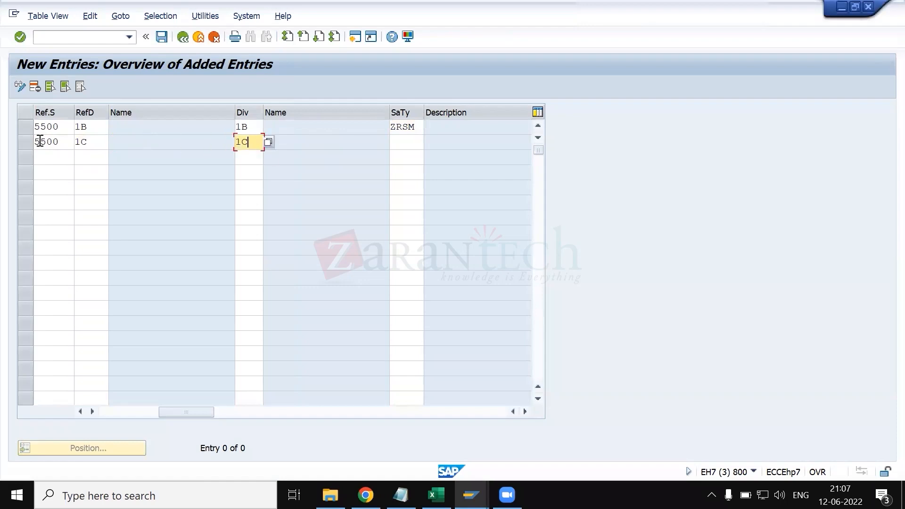
key("Tab")
type("ZRSM")
key("Return")
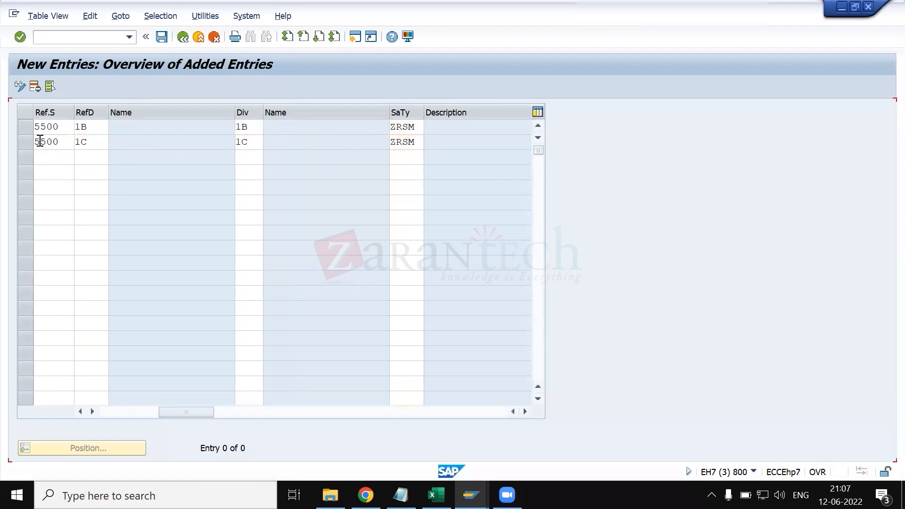
- Save the new entries under the Demo Org structure customizing request and return to the IMG structure
left_click(159, 38)
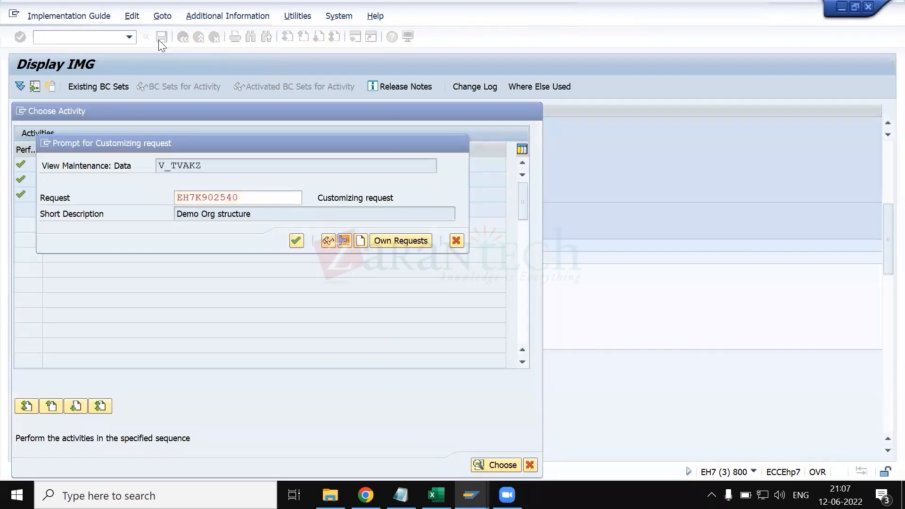
key("Return")
left_click(182, 37)
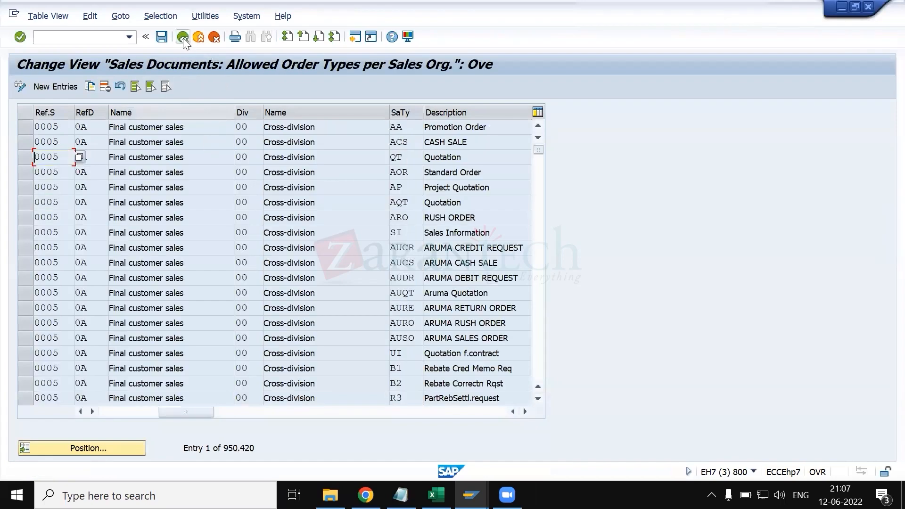
left_click(183, 37)
left_click(215, 38)
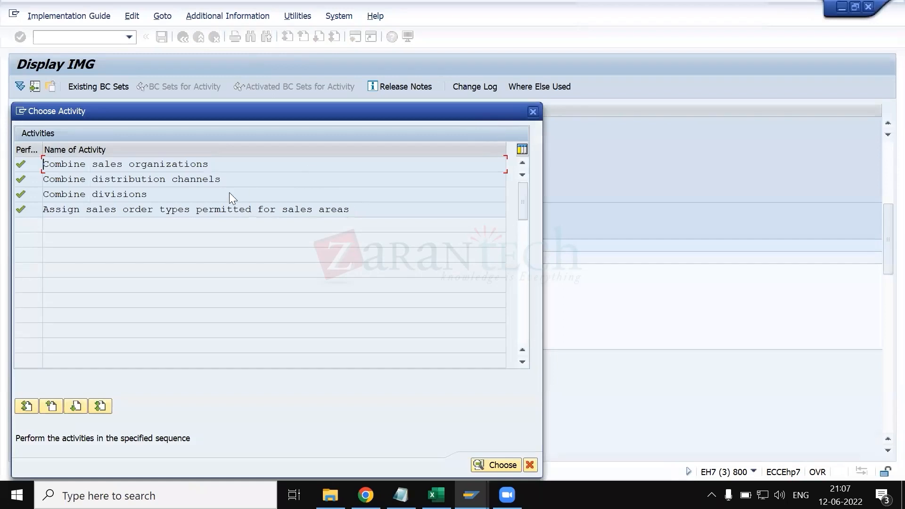
left_click(537, 110)
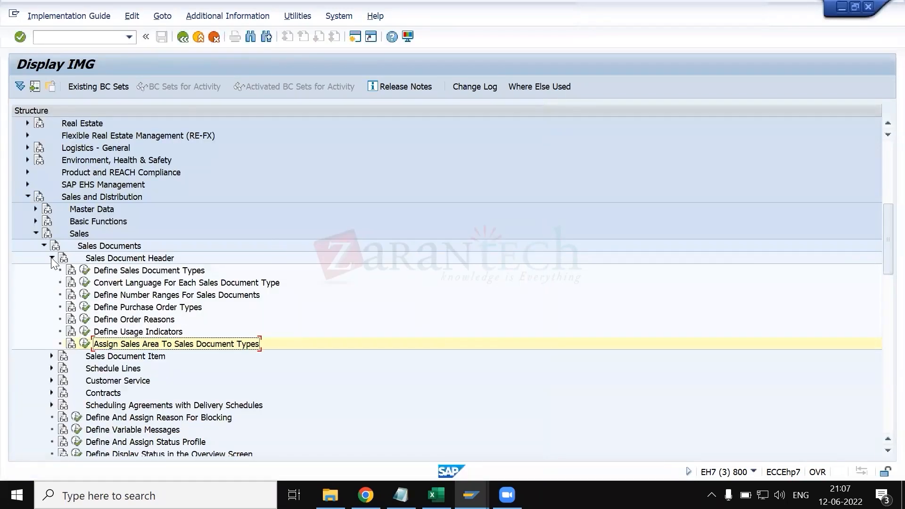
- Collapse Sales Document Header, expand Sales Document Item, and open Define Item Categories
left_click(52, 259)
left_click(52, 269)
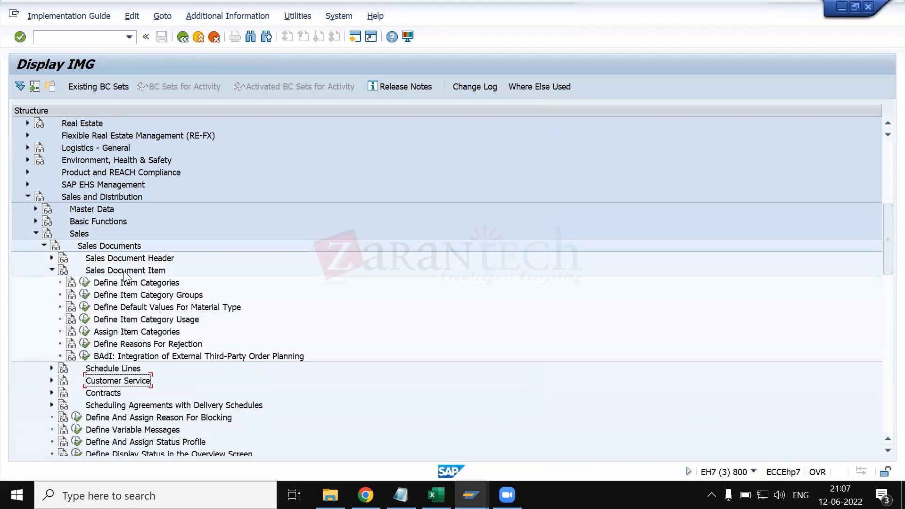
left_click(87, 284)
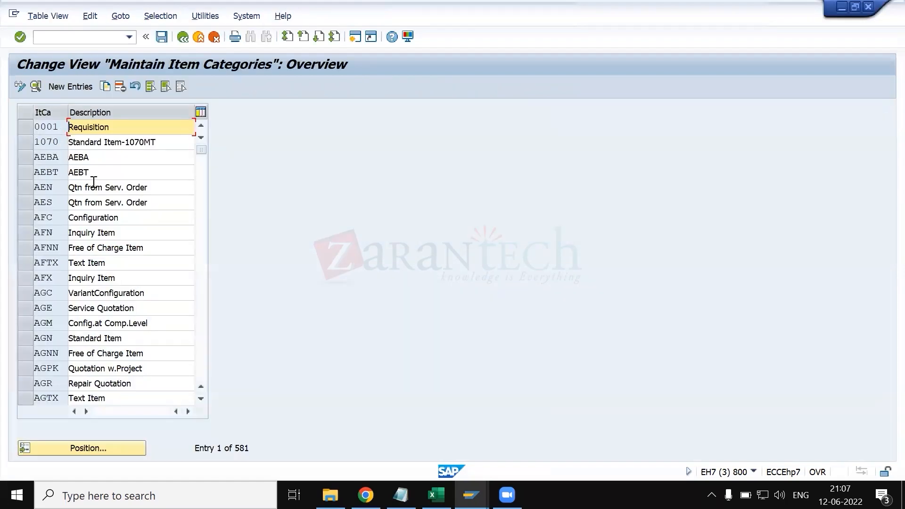
- Switch to Excel's KT.xlsx and review the sales document control parameters and the T-code for defining item categories
left_click(436, 495)
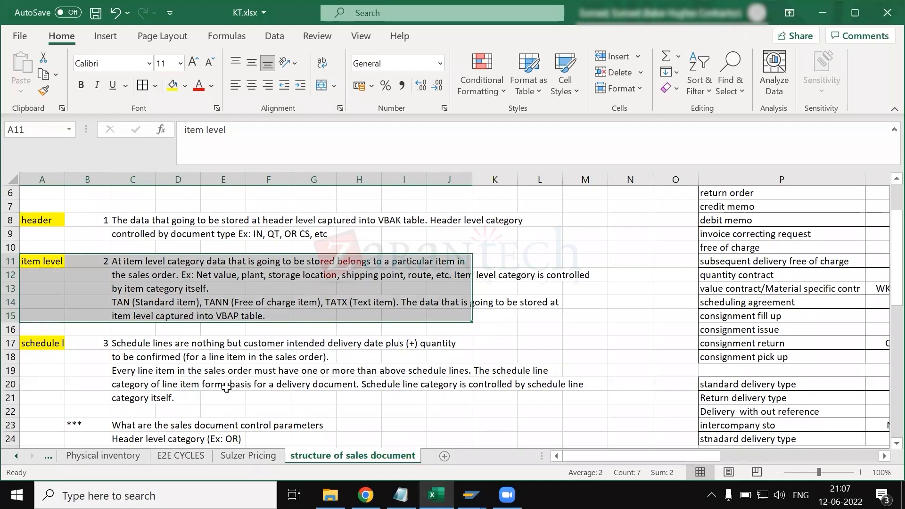
left_click(226, 387)
scroll(260, 318, "down", 5)
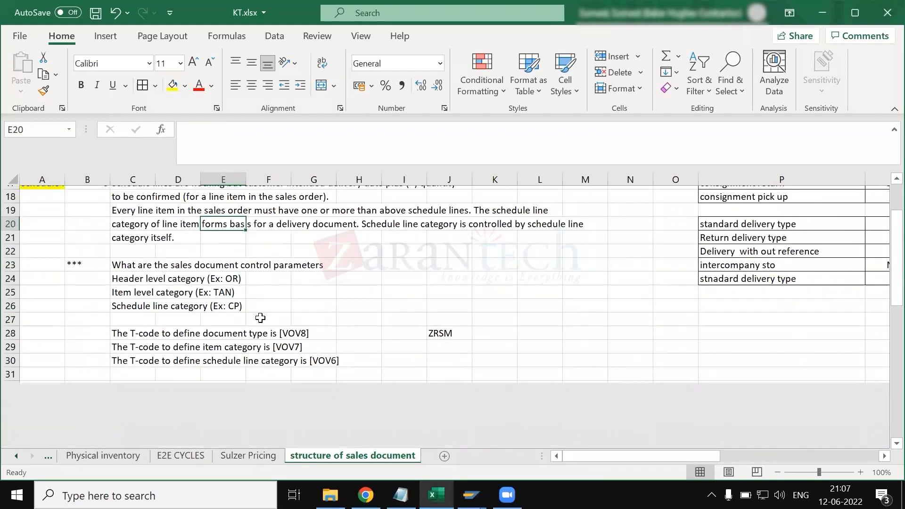
left_click_drag(146, 304, 254, 149)
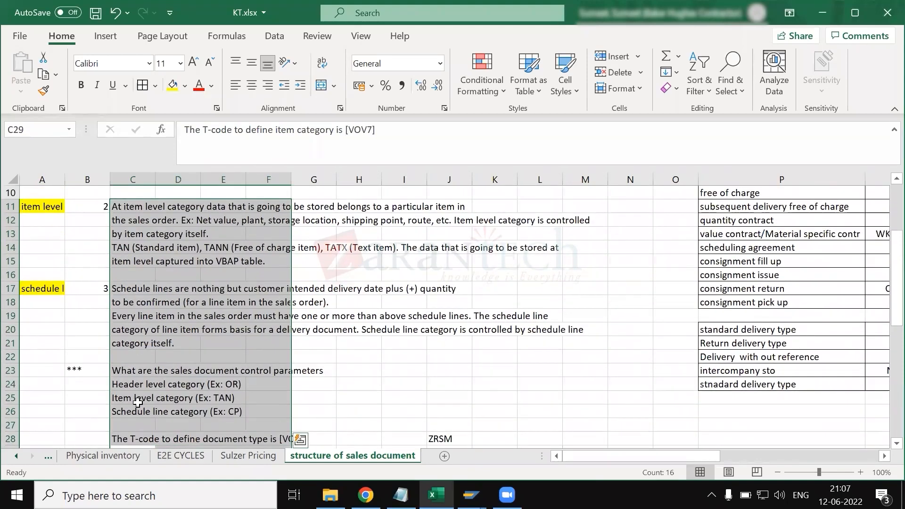
scroll(137, 393, "down", 2)
left_click(134, 373)
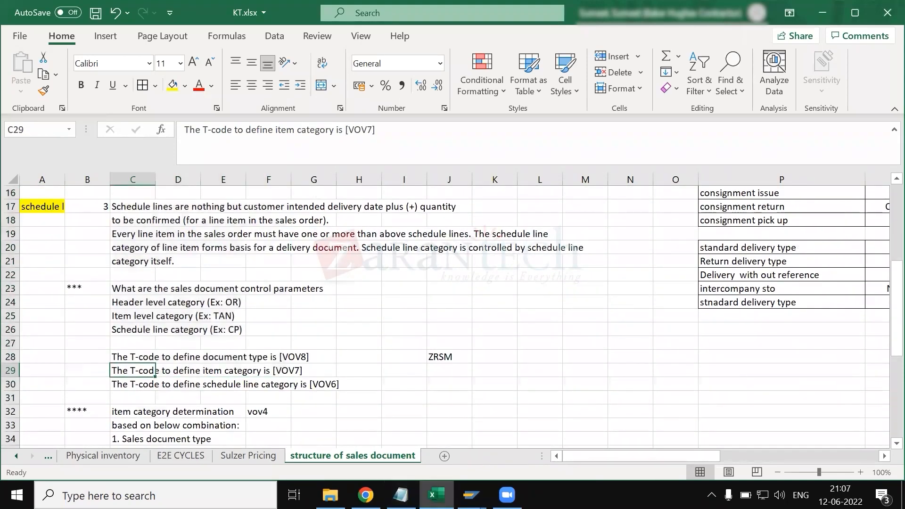
- Close the two surplus SAP Display View windows and the General Table Display window, and switch back to SAP's Maintain Item Categories
left_click(470, 495)
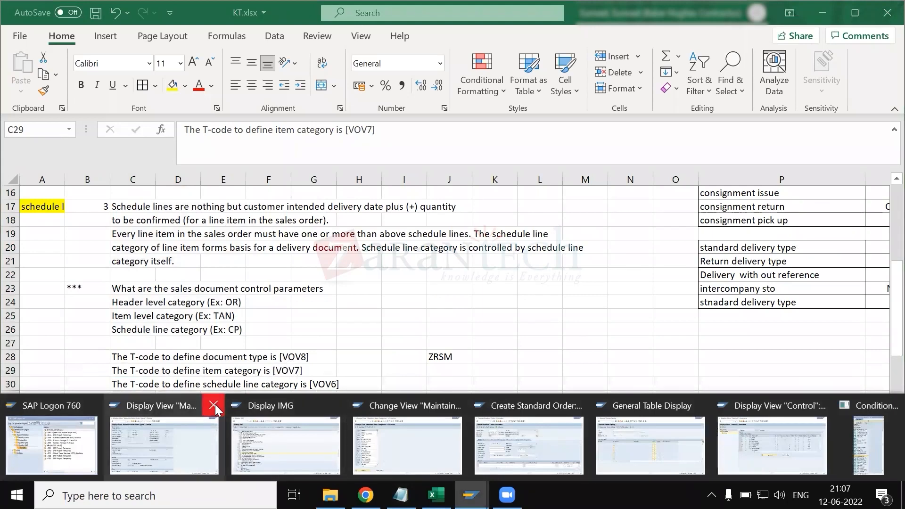
left_click(214, 405)
left_click(678, 396)
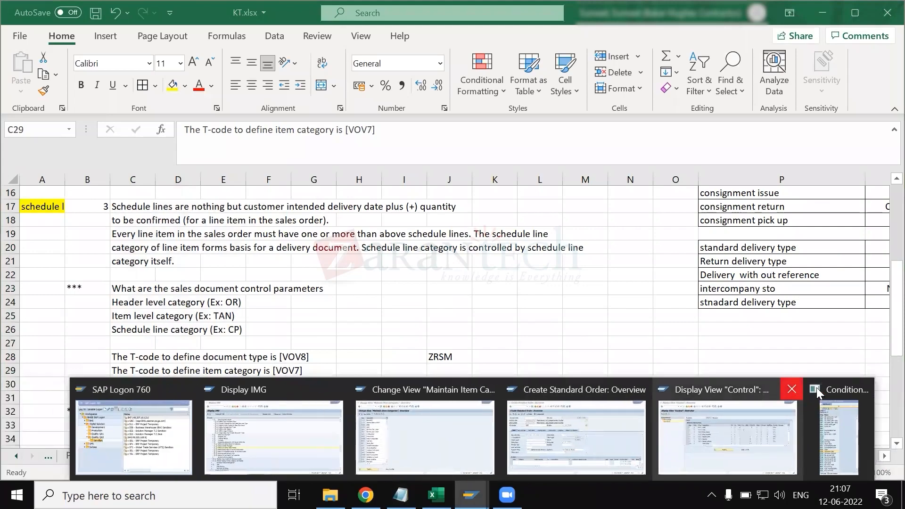
left_click(792, 389)
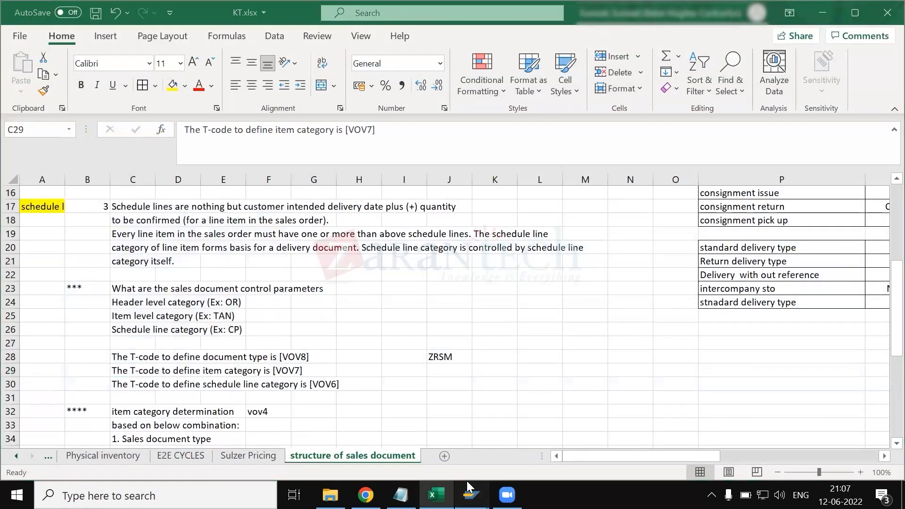
mouse_move(471, 493)
left_click(497, 450)
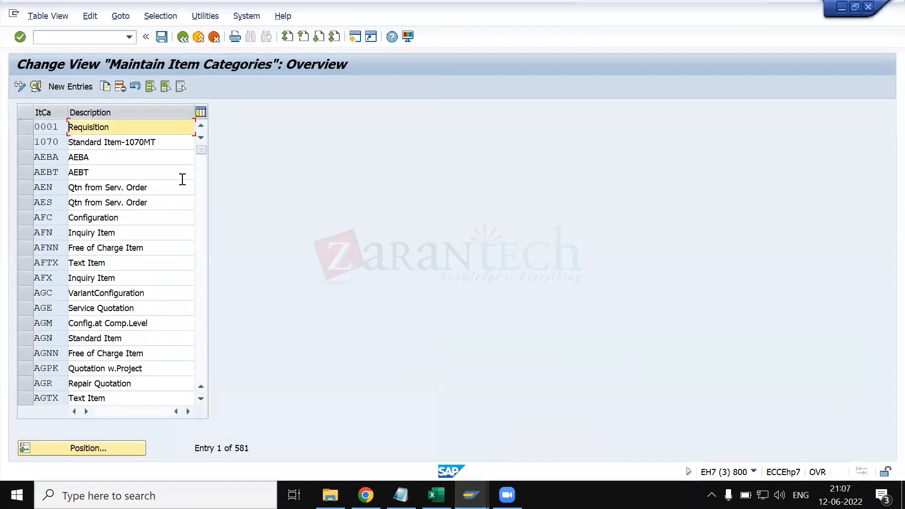
- Check the header and item level category examples in the Excel notes, and return to SAP's item category overview
left_click(81, 36)
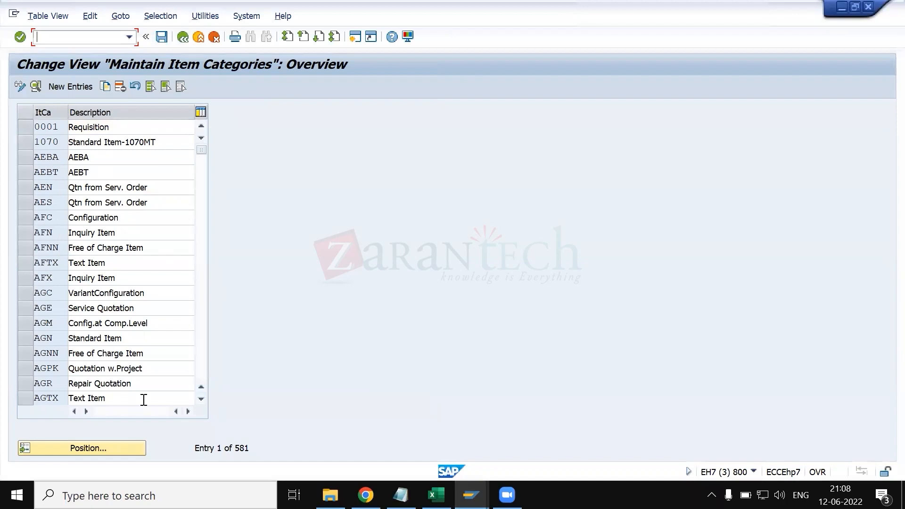
key("alt+Tab")
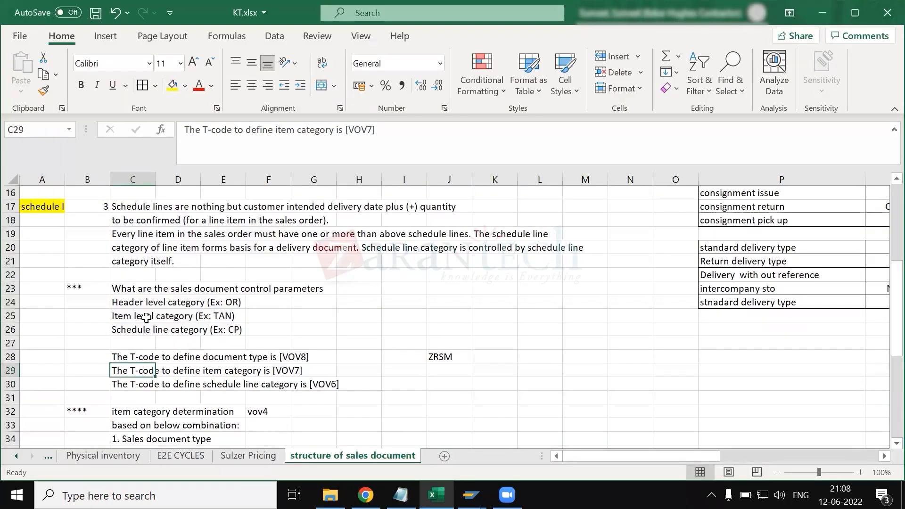
left_click(132, 316)
left_click(127, 302)
left_click(128, 313)
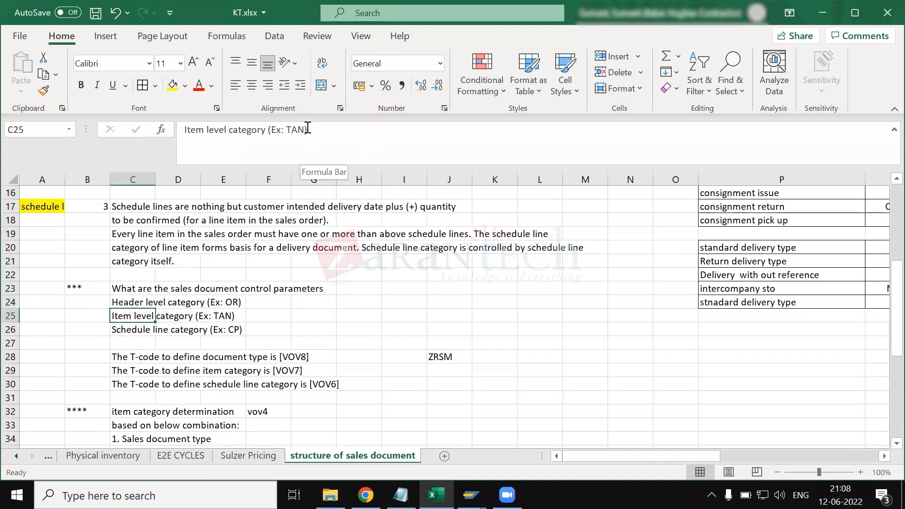
key("alt+Tab")
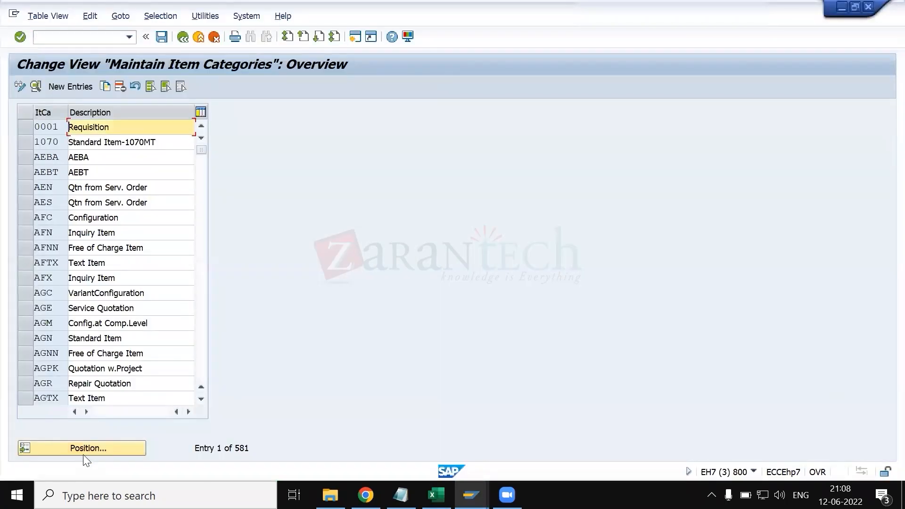
- Locate and select item category TAN, and switch the item category overview to display mode
left_click(85, 453)
type("TAN")
key("Return")
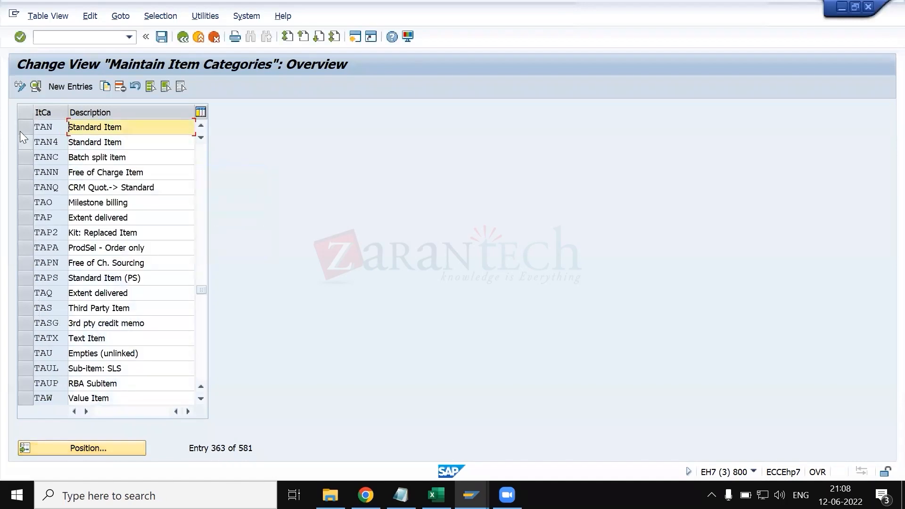
left_click(22, 127)
left_click(19, 87)
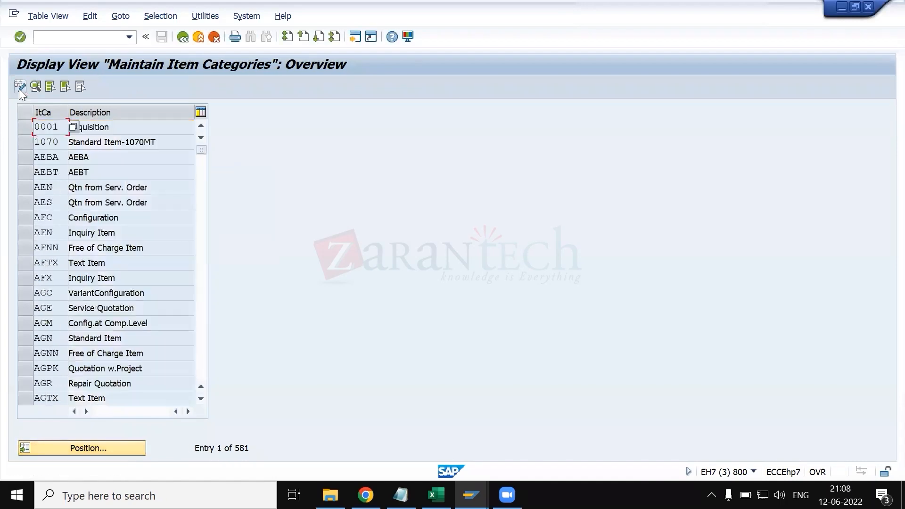
- Locate item category TAN in the item category overview and display its details
left_click(124, 452)
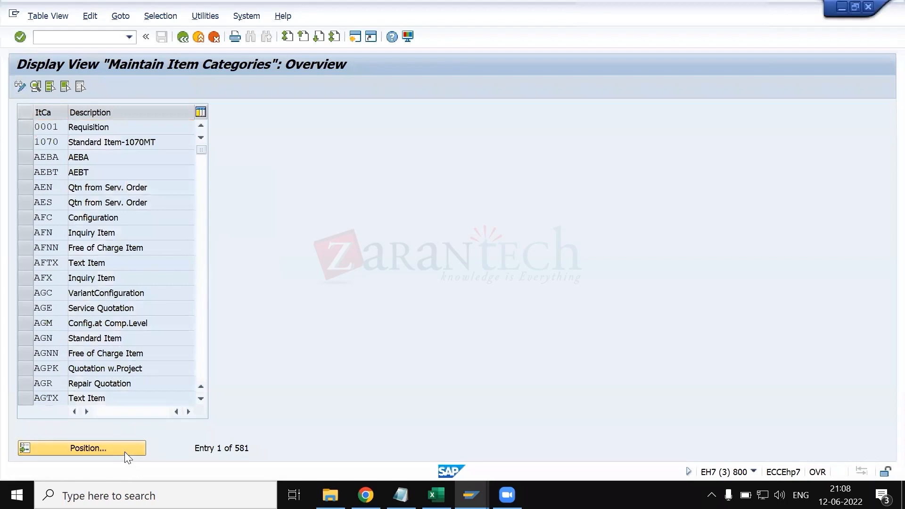
key("Return")
key("Return")
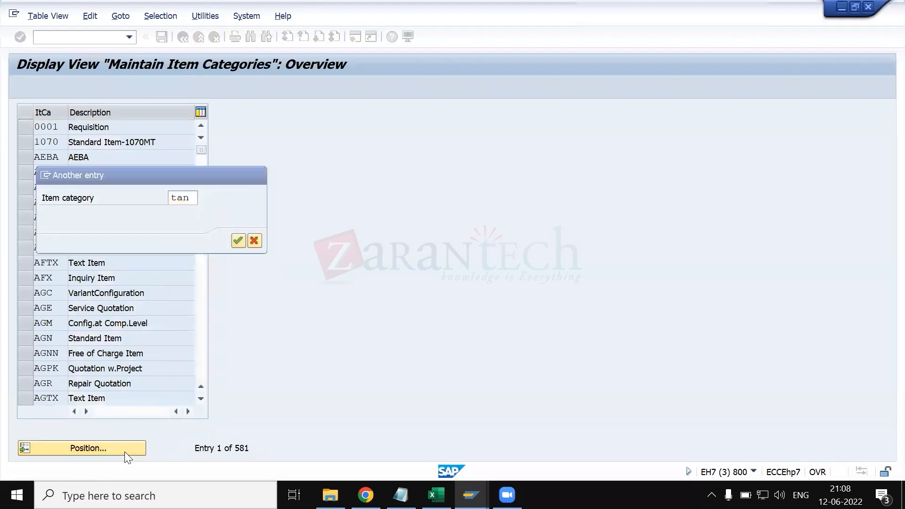
left_click(24, 128)
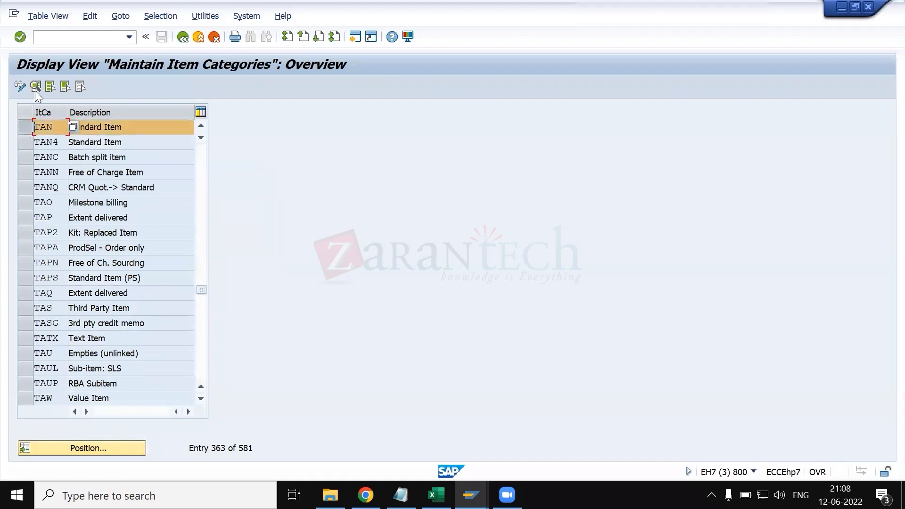
left_click(35, 86)
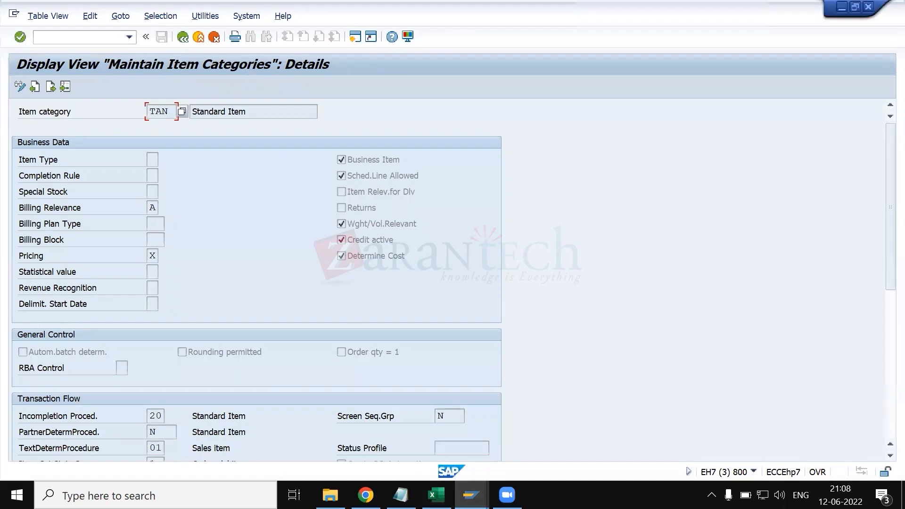
left_click(470, 495)
left_click(669, 424)
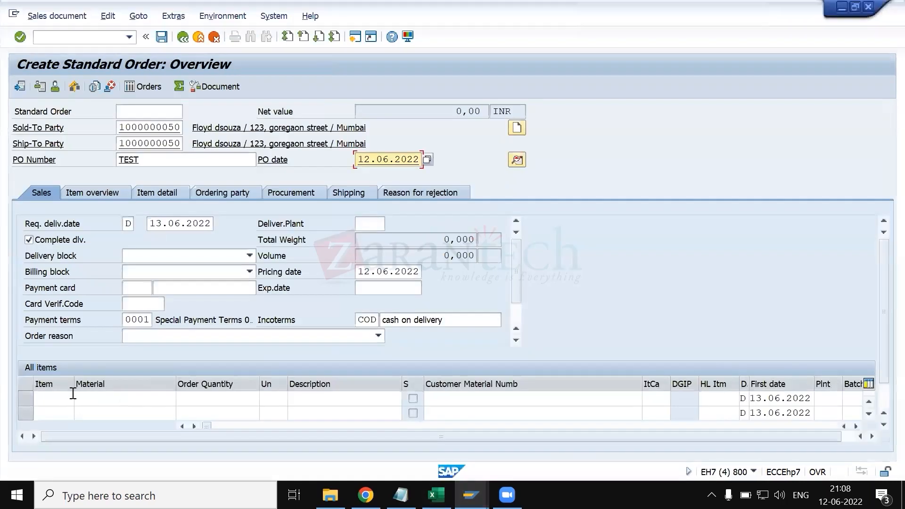
left_click(107, 400)
key("space")
key("Down")
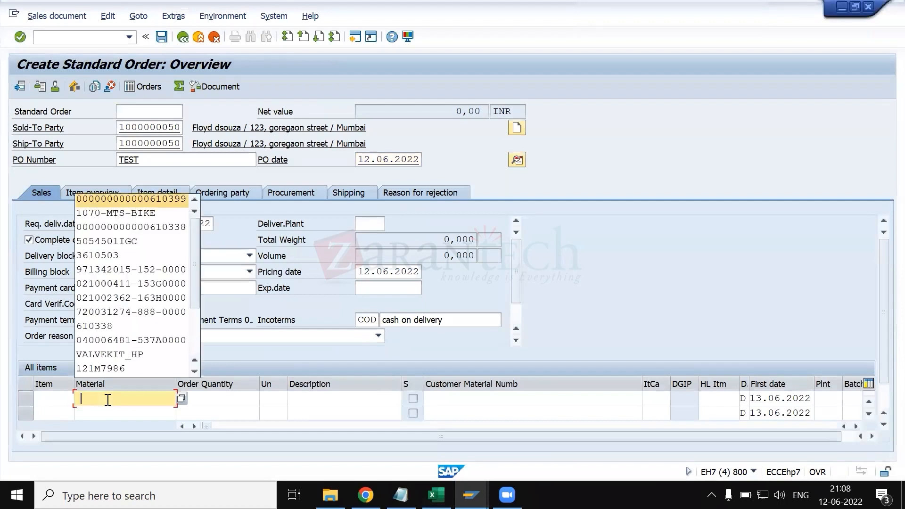
key("Tab")
key("Return")
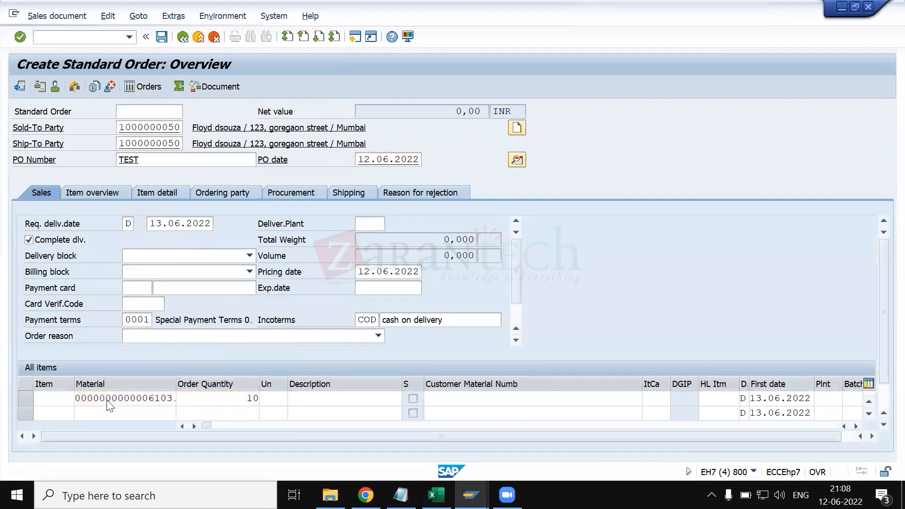
left_click(26, 89)
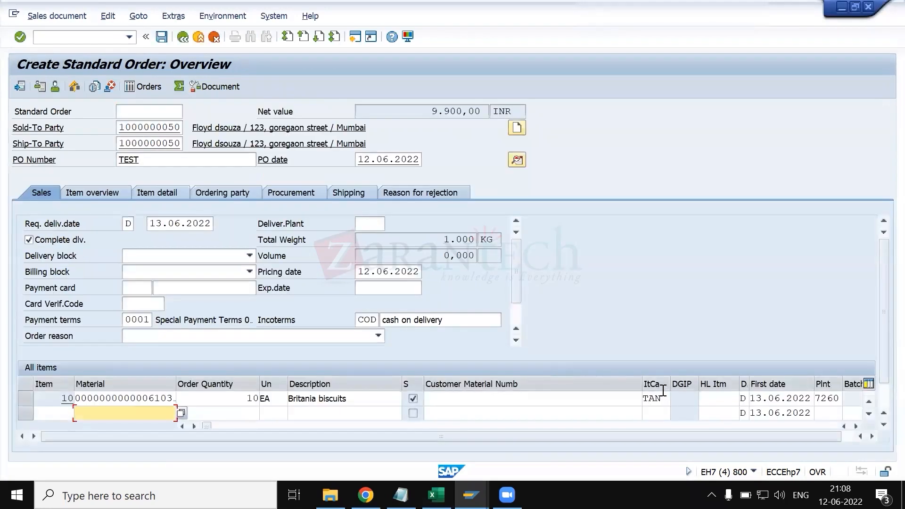
left_click(664, 398)
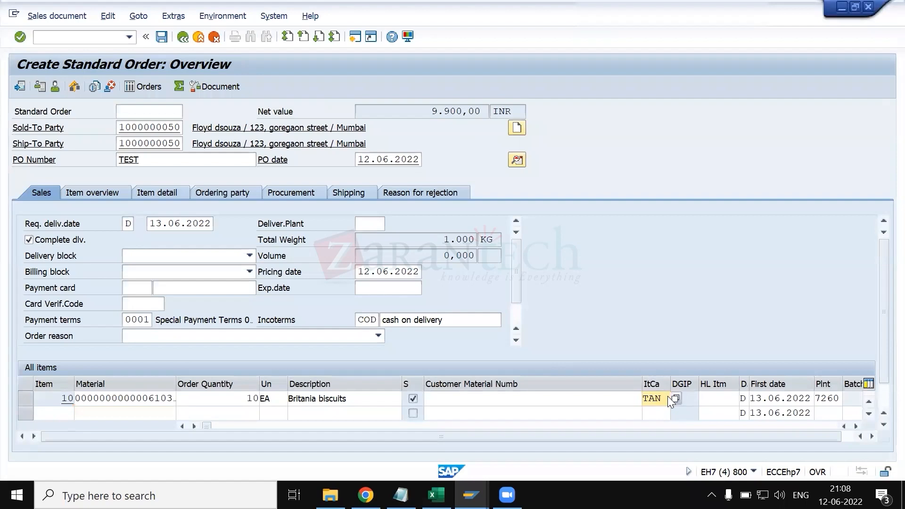
key("alt+Tab")
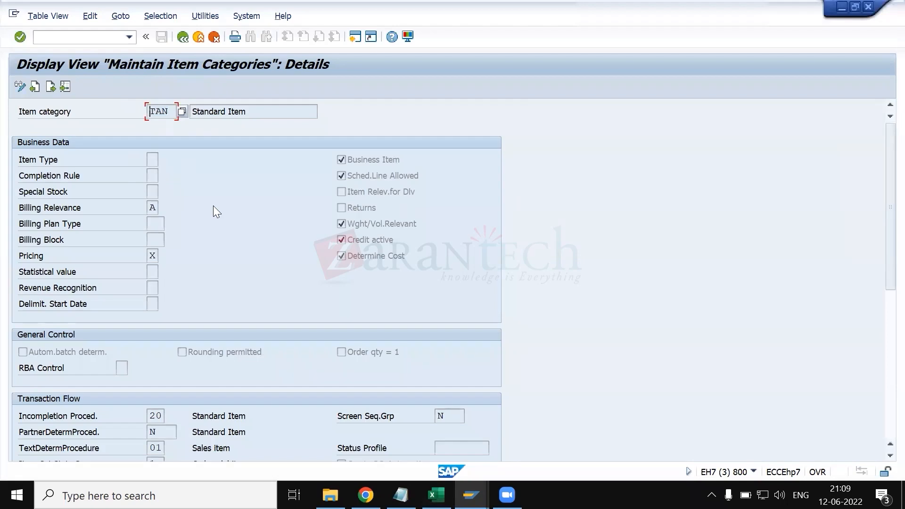
- Switch to Excel's KT.xlsx and review the item category column of the sales document process table
key("alt+Tab")
key("alt+Tab")
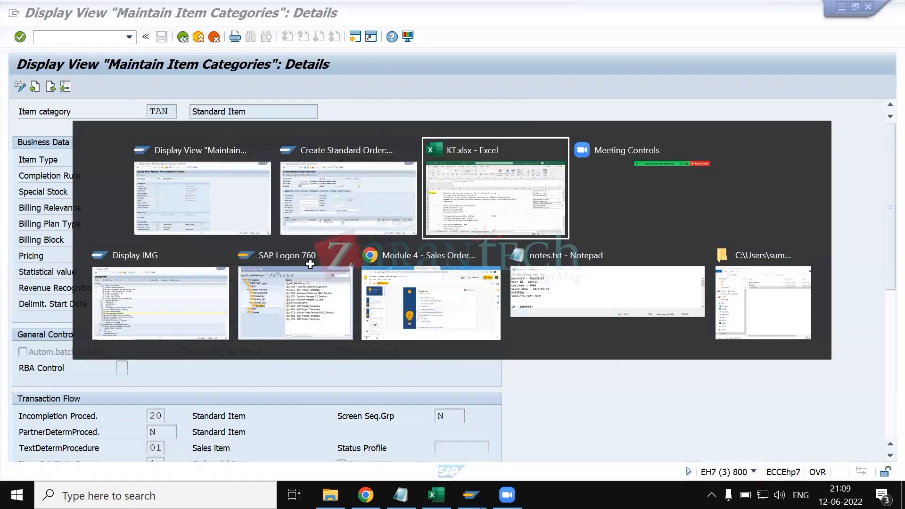
scroll(311, 264, "right", 5)
scroll(394, 250, "up", 4)
scroll(394, 250, "up", 2)
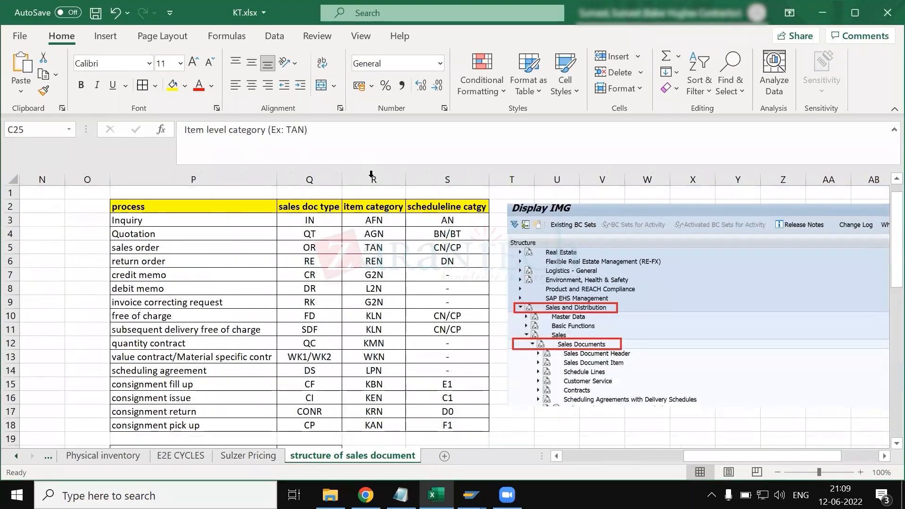
left_click(373, 179)
scroll(191, 282, "down", 1)
scroll(156, 236, "up", 1)
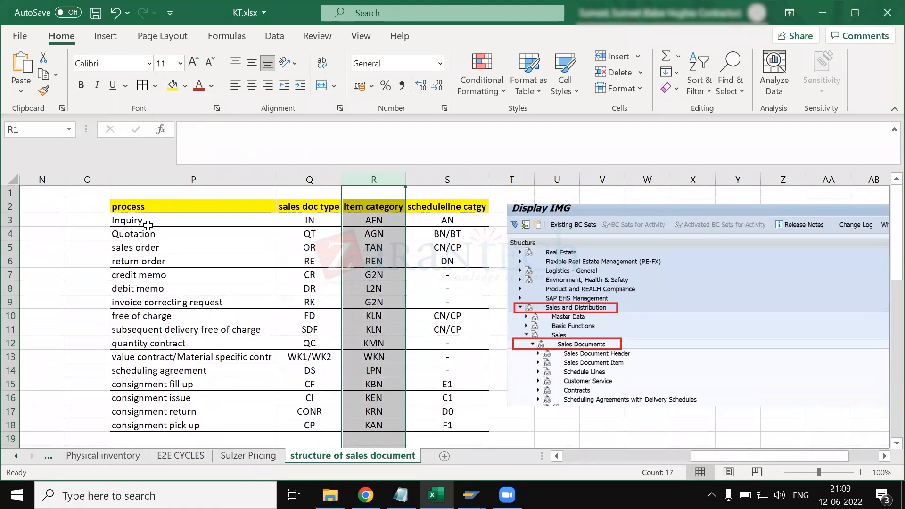
- Compare the item categories assigned to the Inquiry and sales order processes in the table
left_click(149, 222)
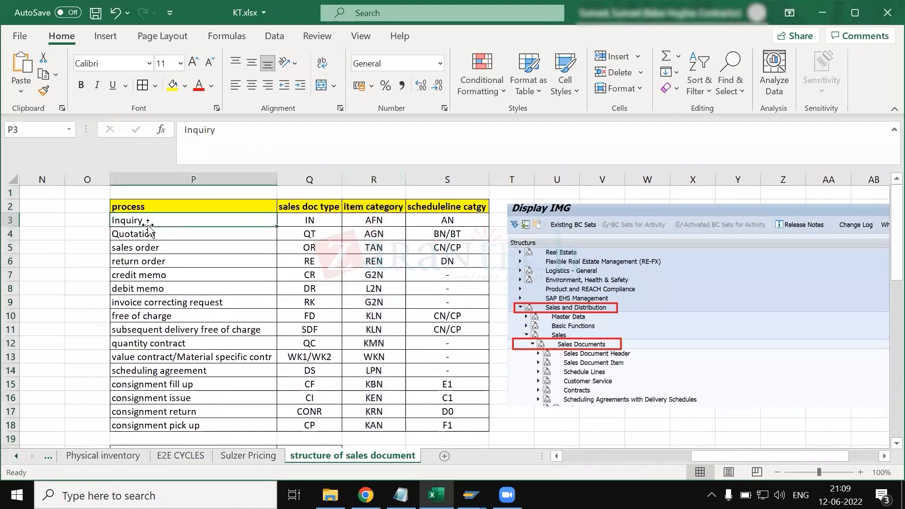
left_click(360, 179, "ctrl")
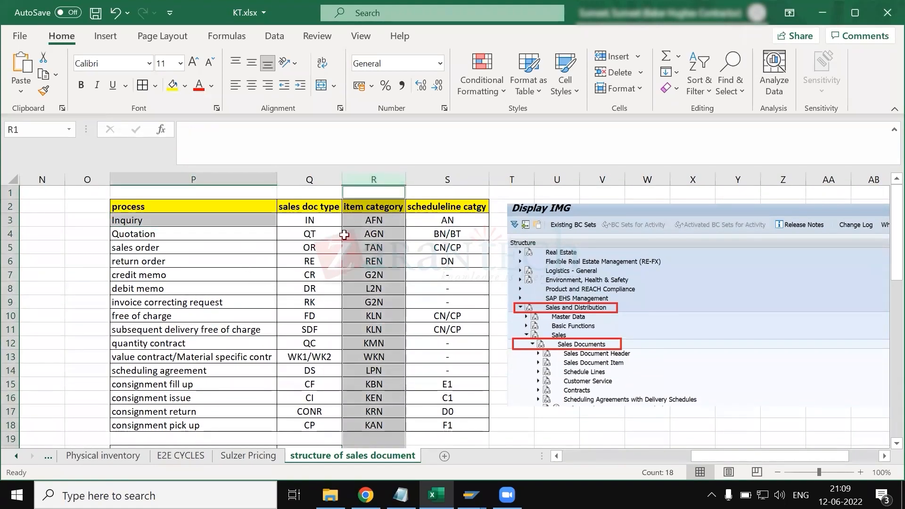
left_click(369, 220)
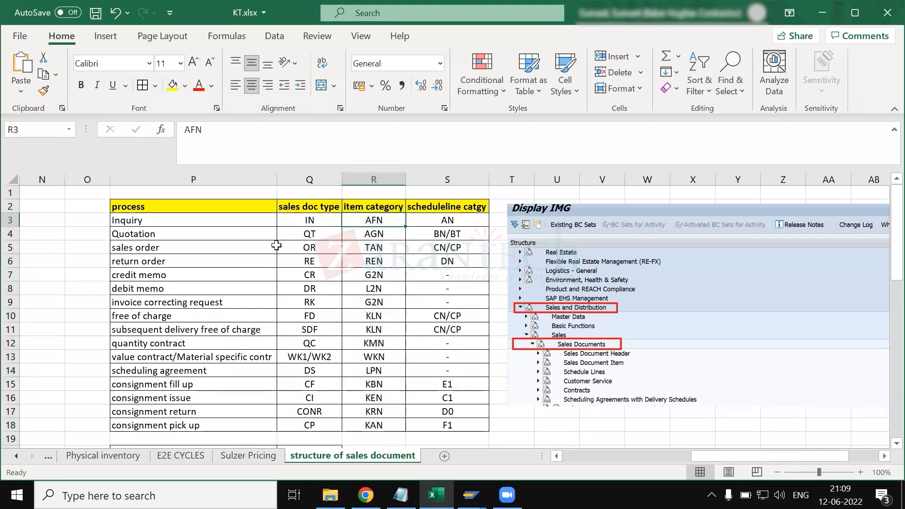
left_click(153, 248)
left_click_drag(276, 248, 372, 248)
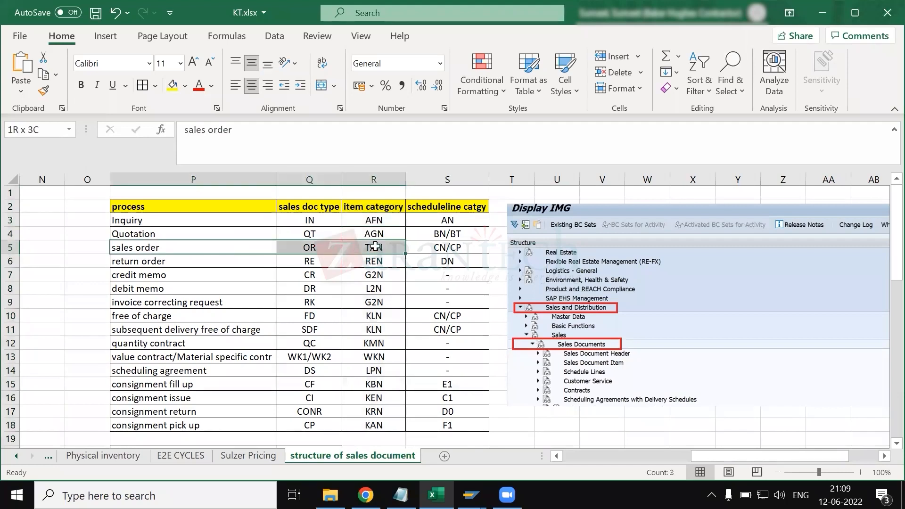
left_click(366, 180, "ctrl")
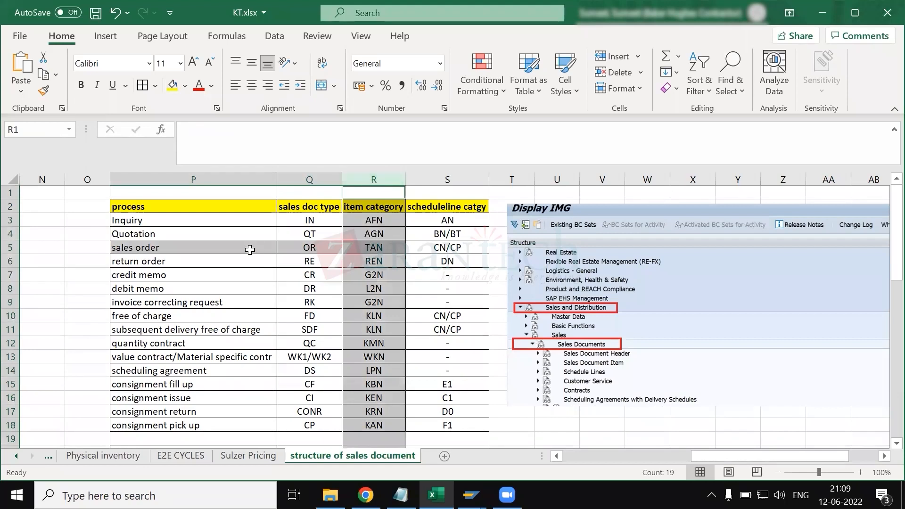
left_click(374, 248)
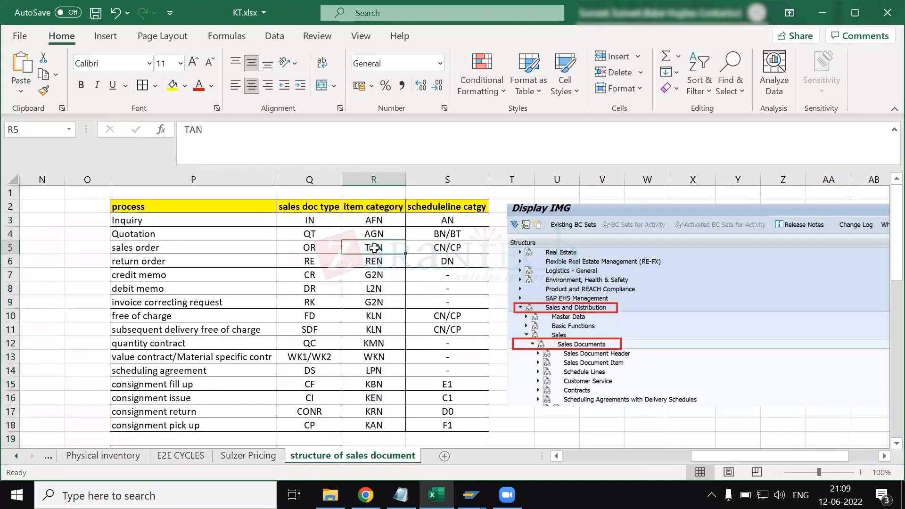
key("alt+Tab")
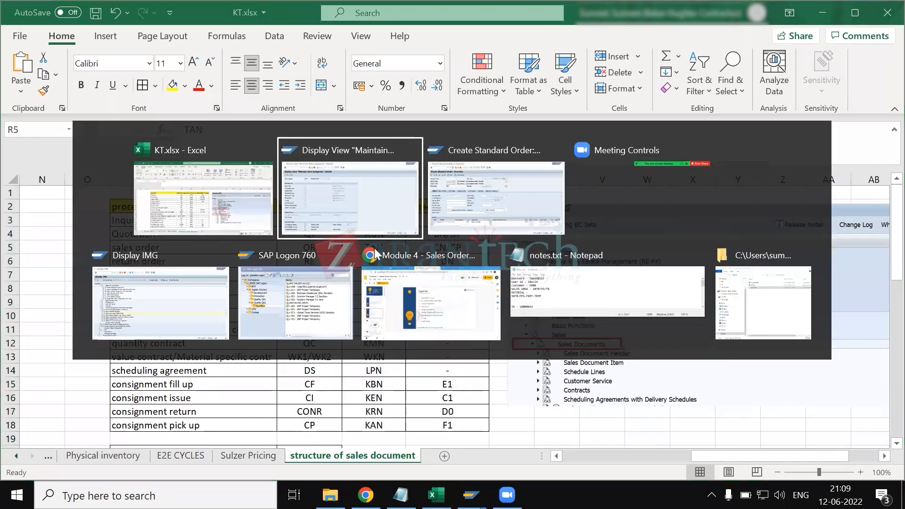
key("alt+shift+Tab")
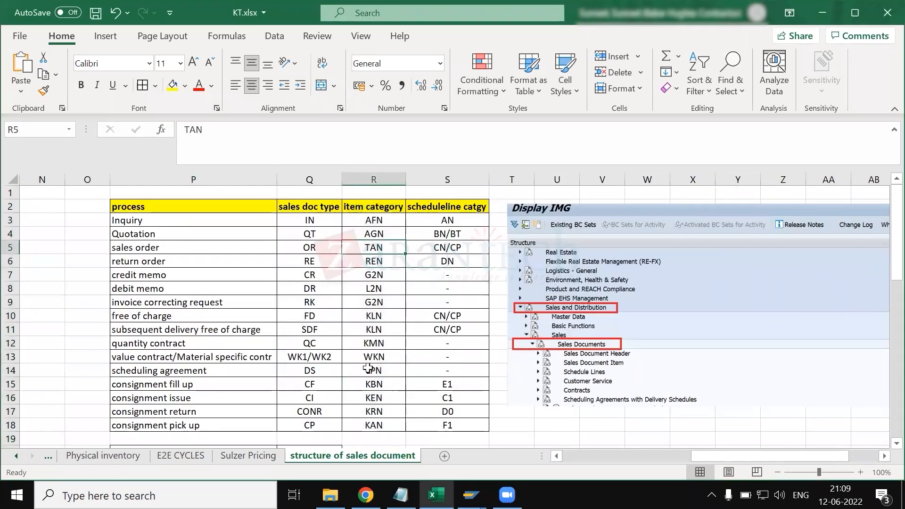
- Review the delivery and payment guarantee field notes on the customer master sheet, and switch back to SAP's TAN details
scroll(231, 456, "up", 5)
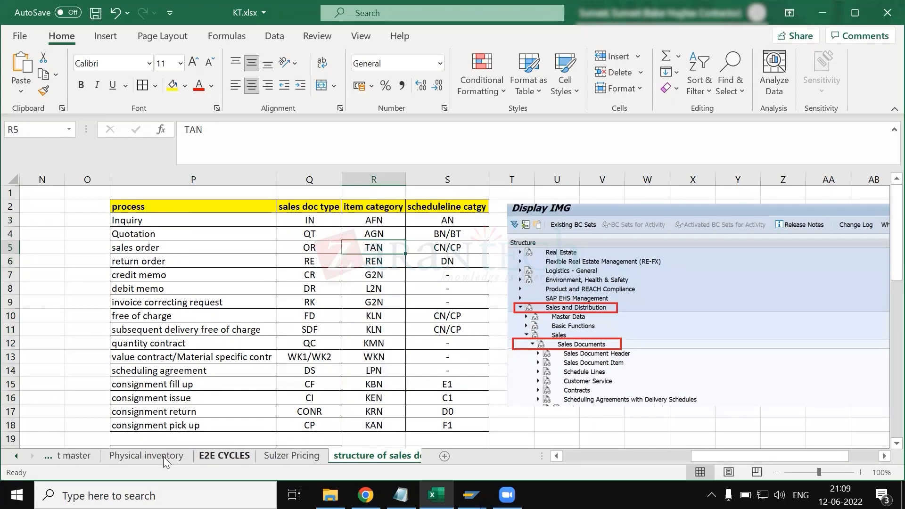
scroll(207, 457, "up", 3)
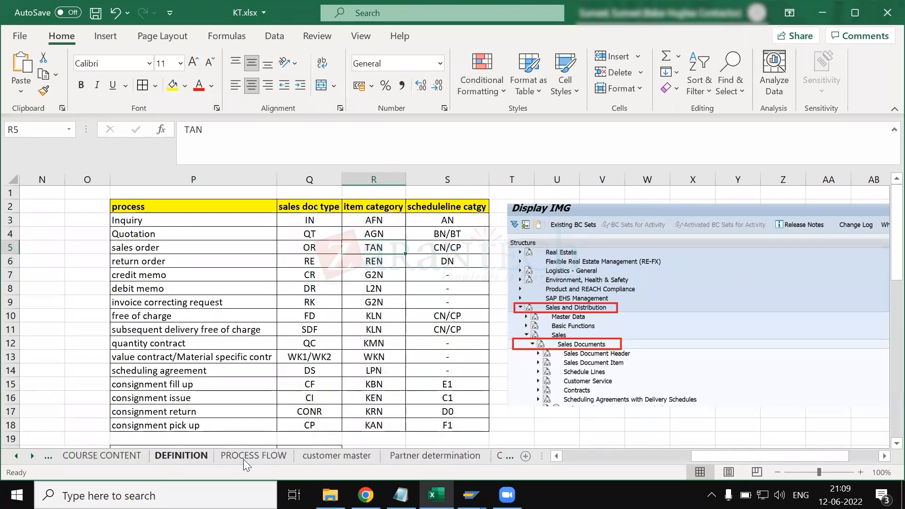
left_click(327, 455)
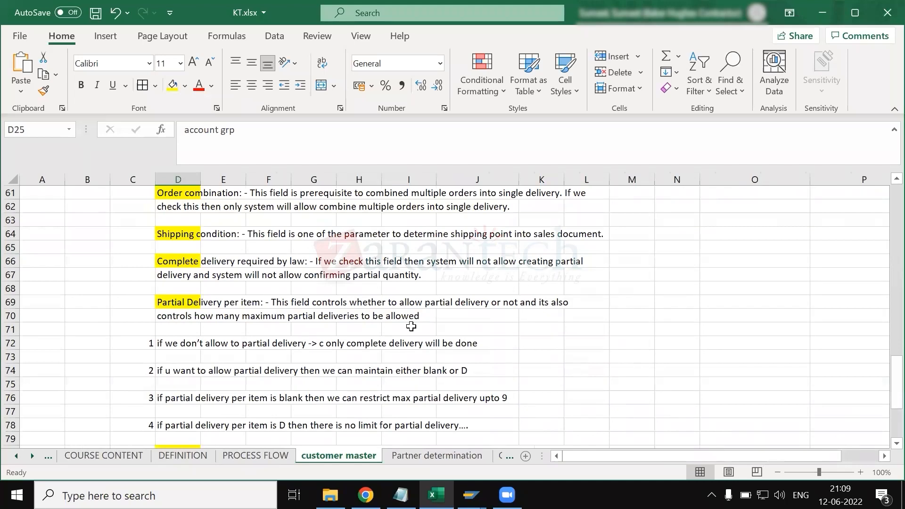
scroll(411, 326, "up", 3)
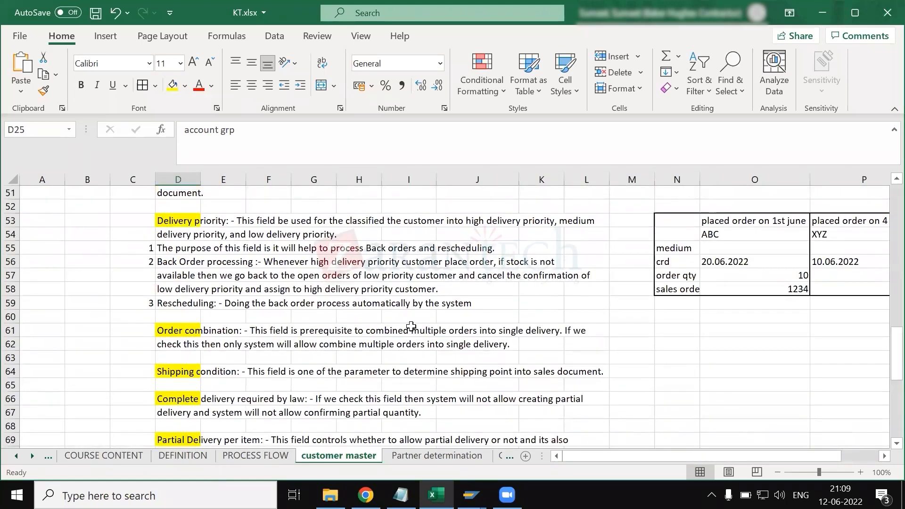
scroll(280, 349, "down", 5)
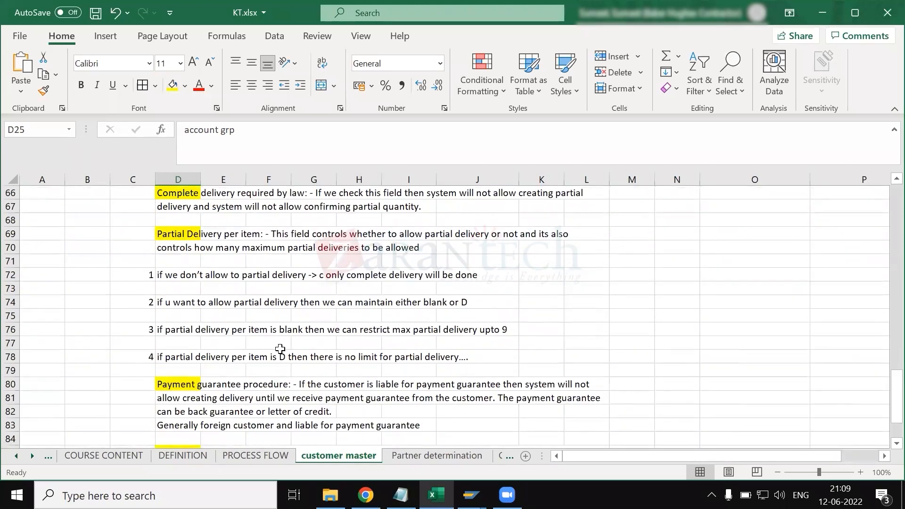
key("alt+Tab")
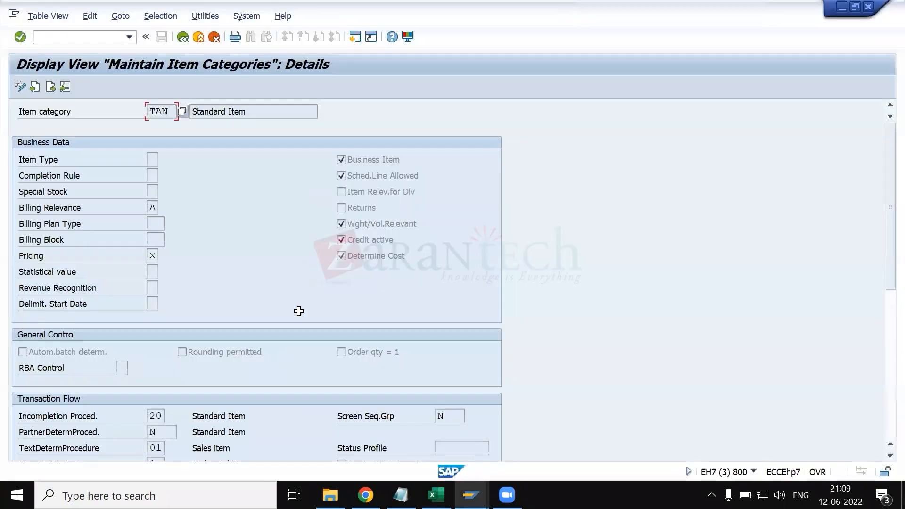
- Switch to the standard order window and display the sold-to party's customer master sales area data
key("alt+Tab")
key("alt+Tab")
key("alt+Tab")
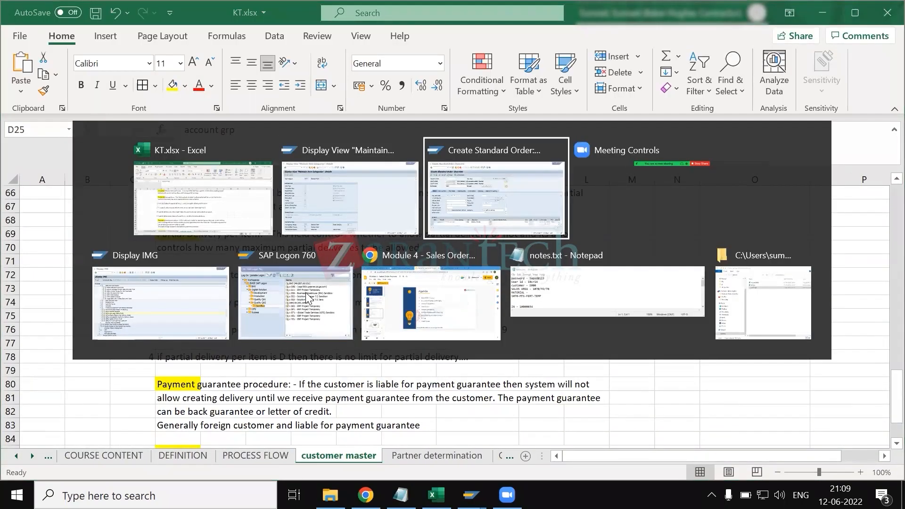
left_click(56, 88)
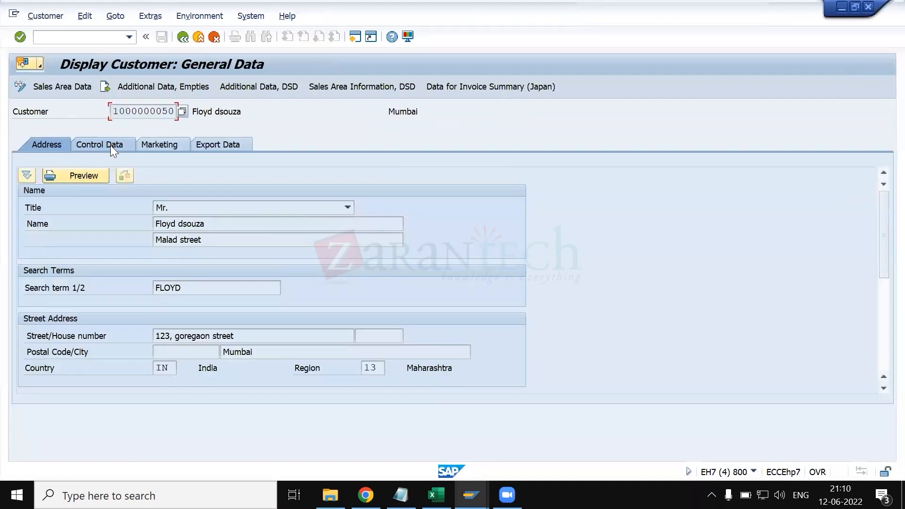
left_click(65, 89)
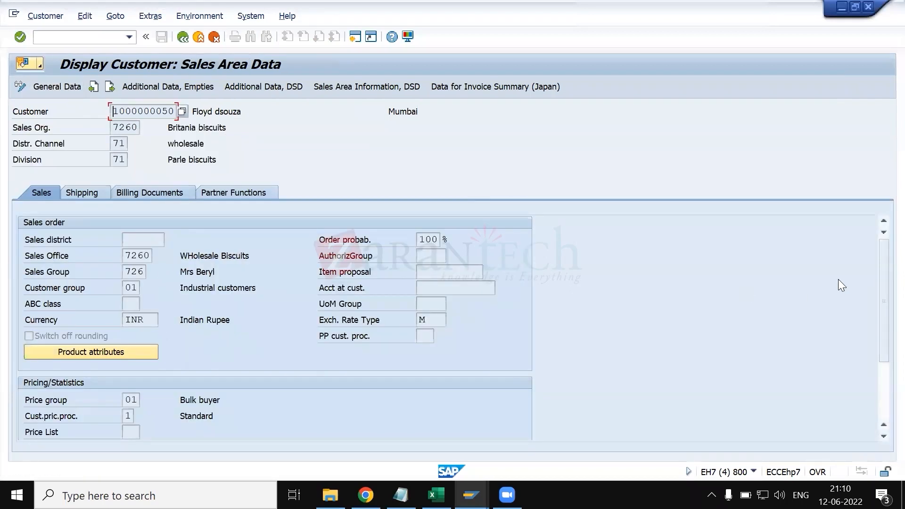
- Examine the customer's Pricing/Statistics fields, including the customer pricing procedure, and switch back to Excel's KT.xlsx
mouse_move(883, 268)
left_mouse_down()
mouse_move(883, 308)
mouse_move(883, 268)
left_mouse_up()
key("alt+Tab")
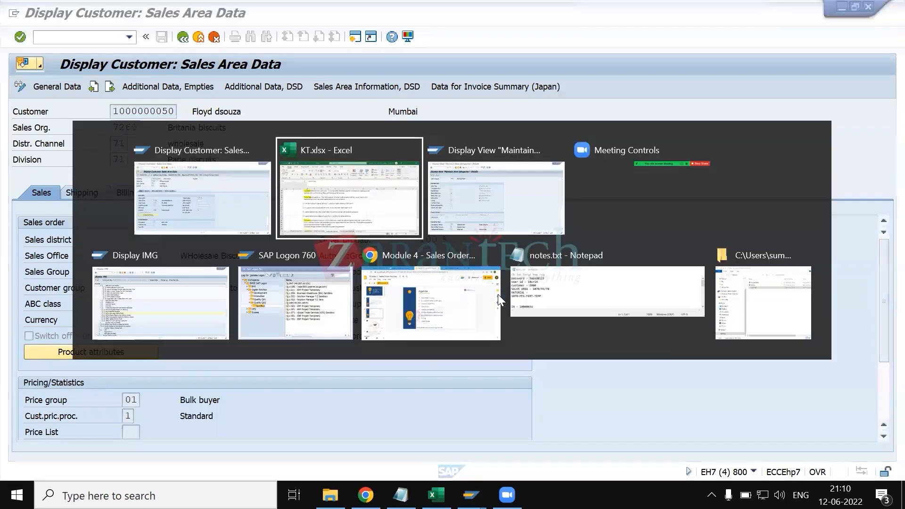
key("alt+shift+Tab")
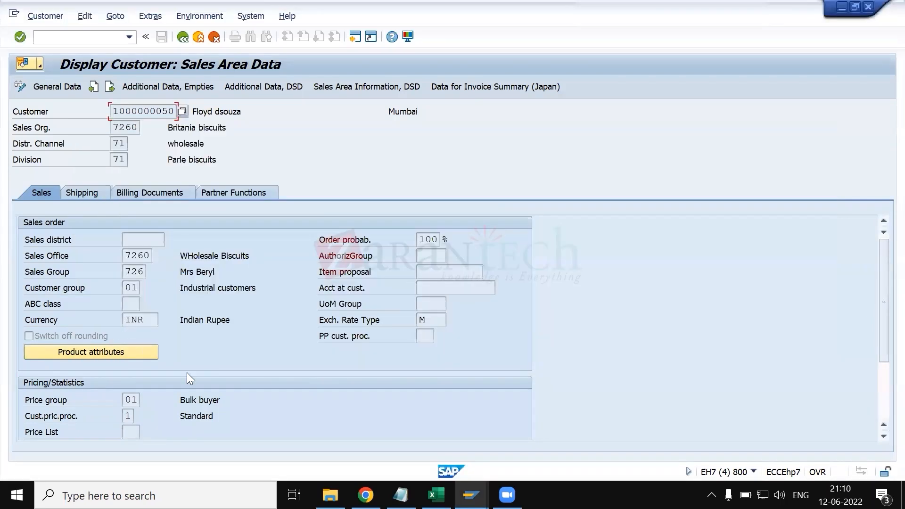
left_click(127, 416)
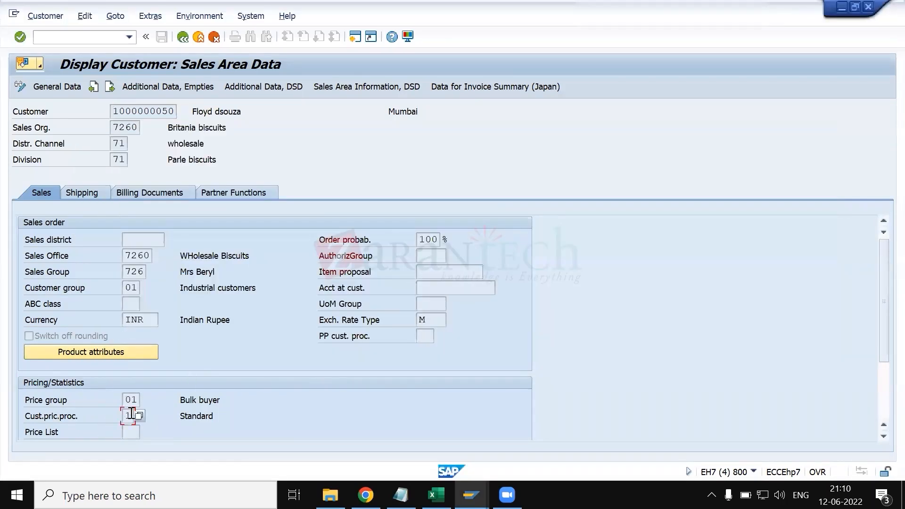
scroll(113, 419, "down", 1)
scroll(137, 406, "down", 1)
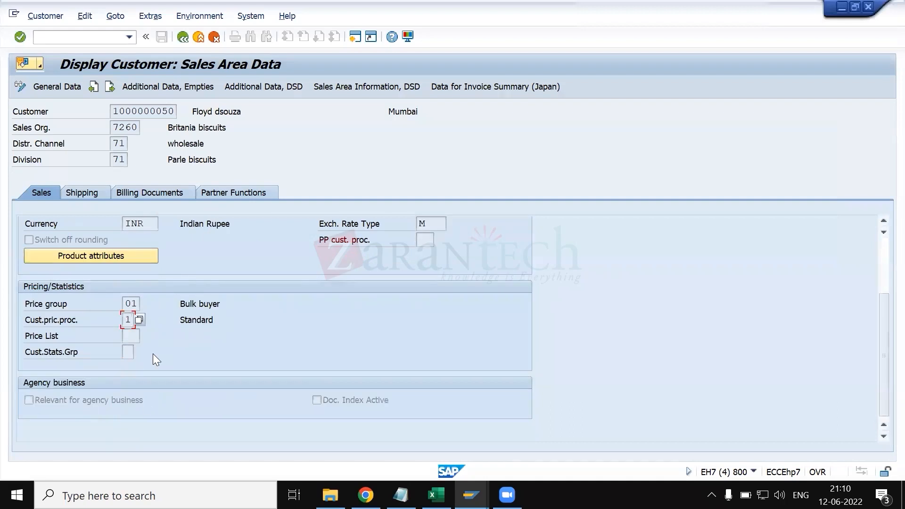
key("alt+Tab")
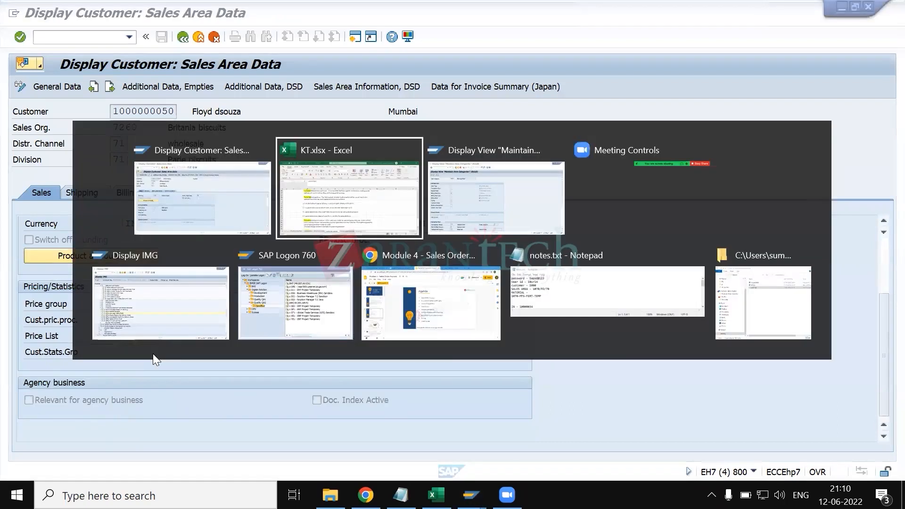
- Leave the customer master display for the standard order overview and examine item 10's material and item category TAN
key("alt+shift+Tab")
left_click(183, 37)
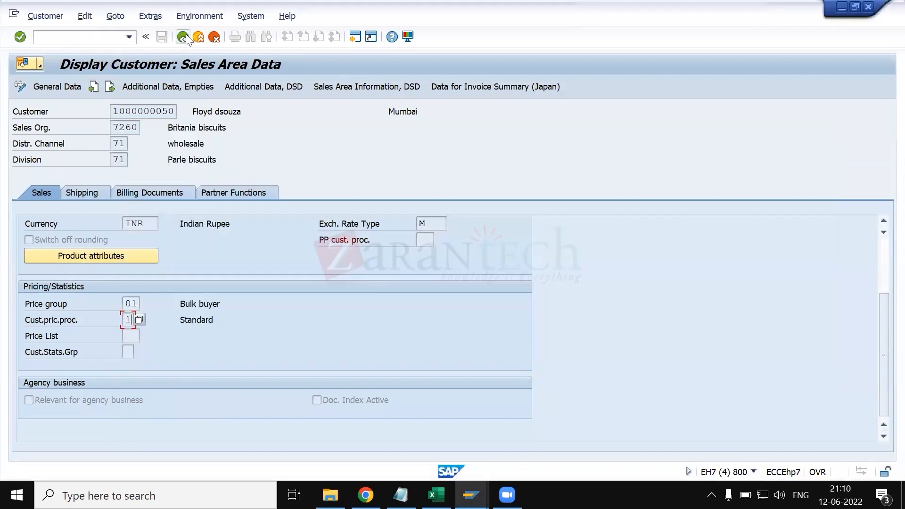
left_click(152, 401)
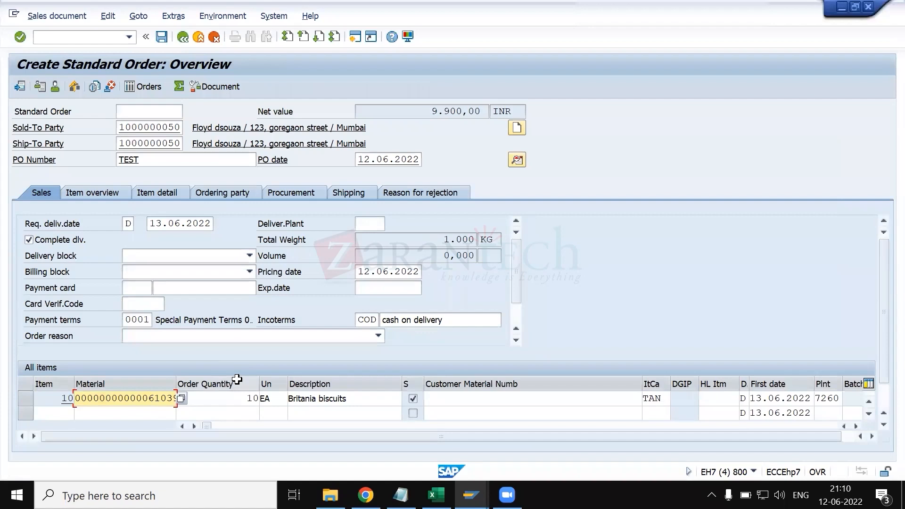
left_click(569, 404)
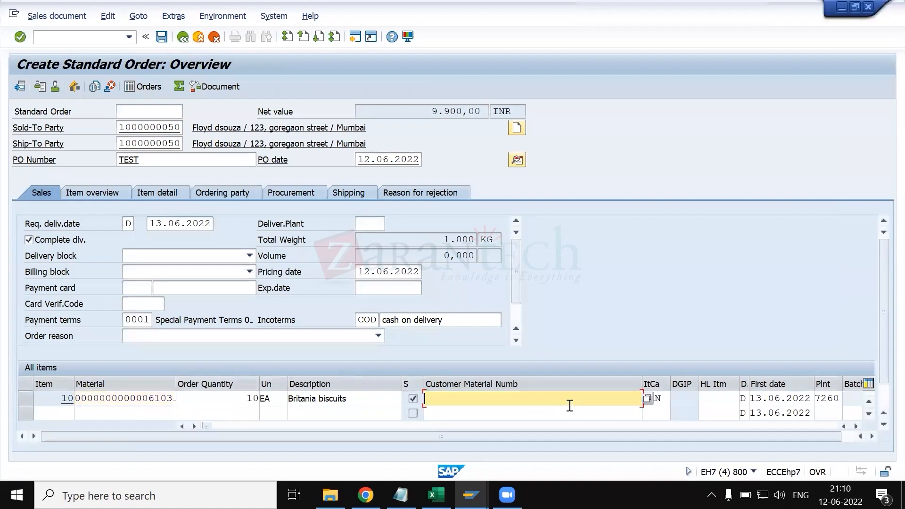
left_click(658, 398)
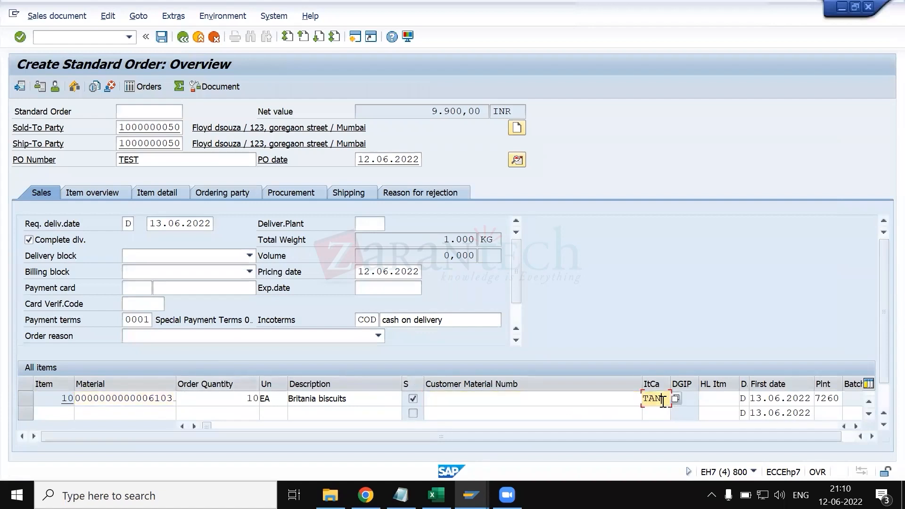
- Open the pricing procedure determination table for sales documents in a new session and select sales organization 0001's standard RVAA01 entry for document procedure A
left_click(83, 37)
type("/OOVV")
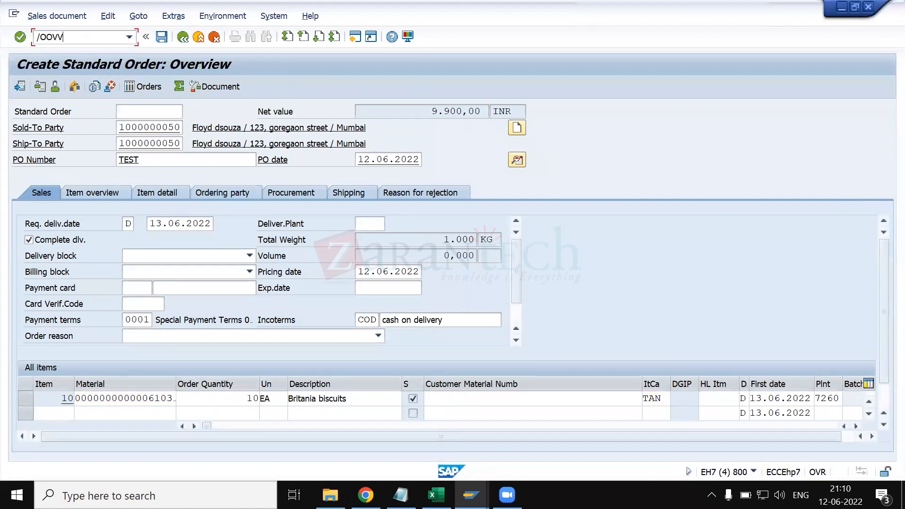
key("BackSpace")
key("BackSpace")
key("BackSpace")
type("OVK1")
key("Return")
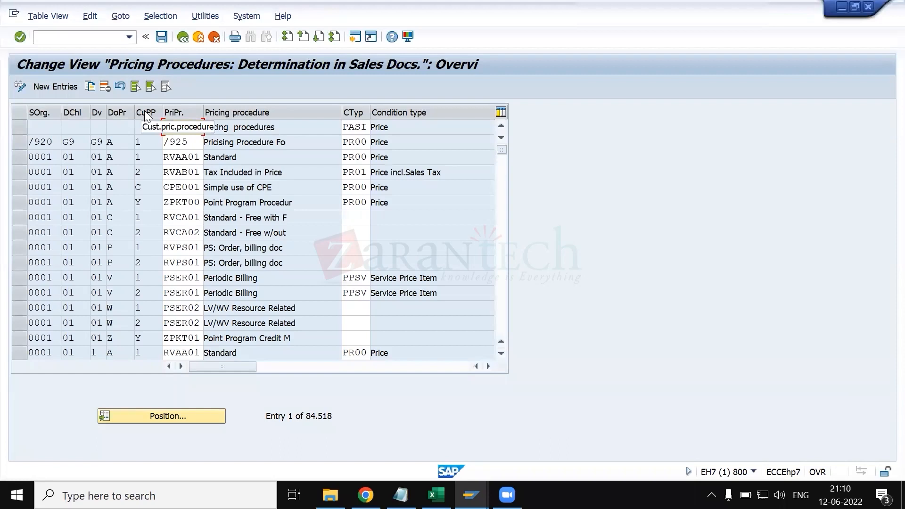
left_click(18, 157)
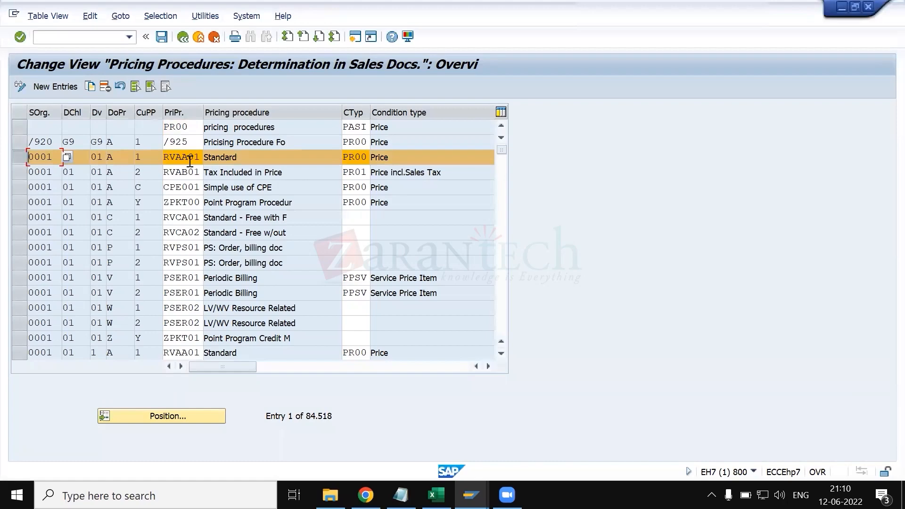
- Switch past the standard order to the TAN item category details and review the business data and transaction flow settings
key("alt+Tab")
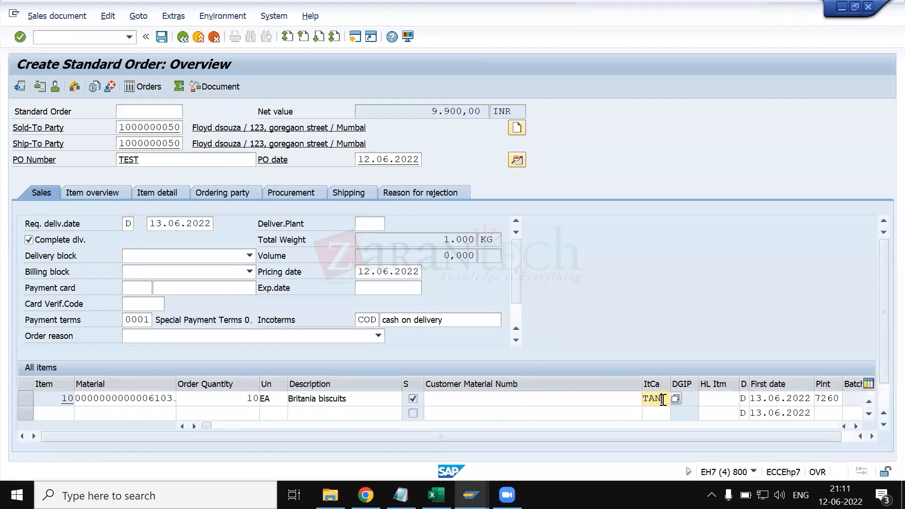
key("alt+Tab")
key("Tab")
key("Tab")
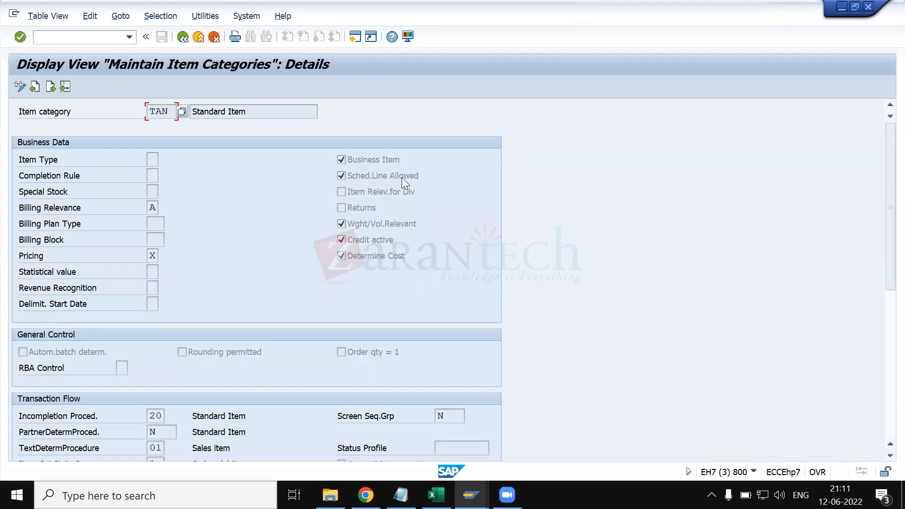
scroll(362, 230, "down", 1)
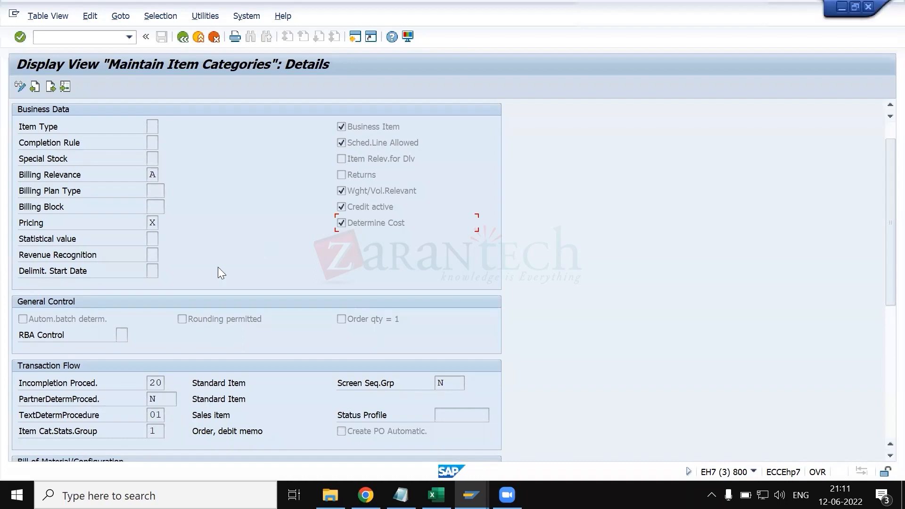
scroll(218, 272, "down", 4)
scroll(223, 252, "up", 1)
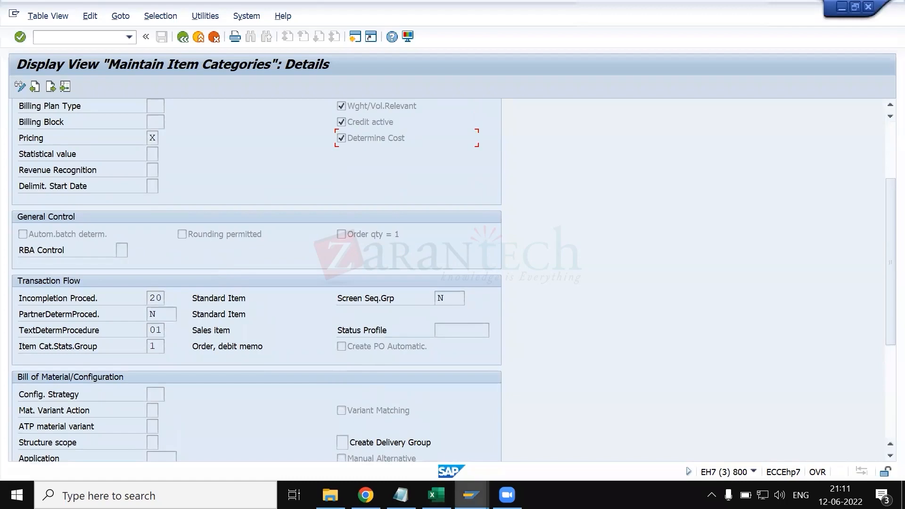
- Switch to the standard order and back to the pricing procedure determination table to examine its customer pricing procedure column
mouse_move(470, 495)
left_click(605, 435)
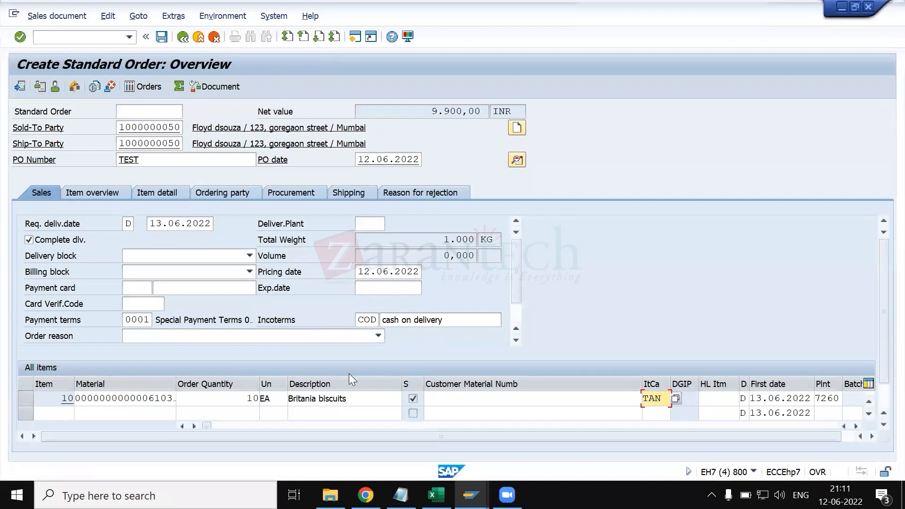
key("alt+Tab")
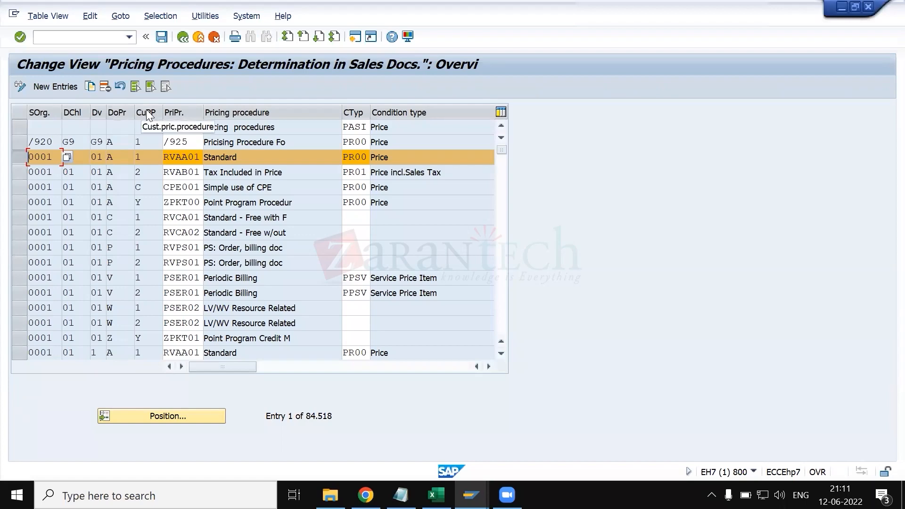
- Return to the standard order and check the customer pricing procedure in the sold-to party's sales area data
key("alt+Tab")
key("alt+Tab")
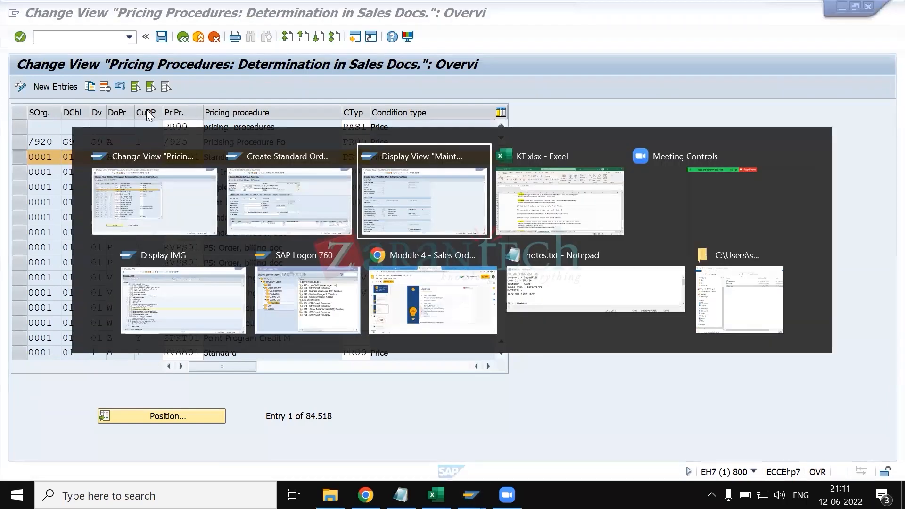
key("alt+shift+Tab")
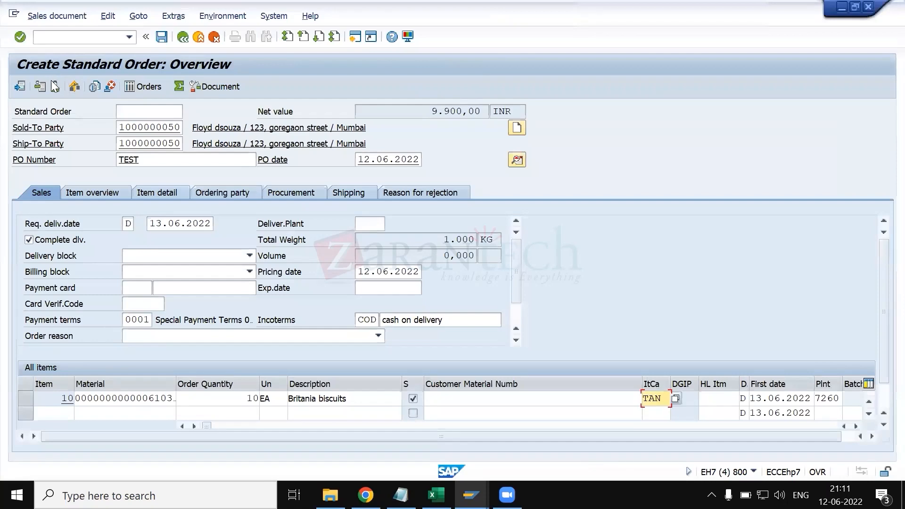
left_click(54, 87)
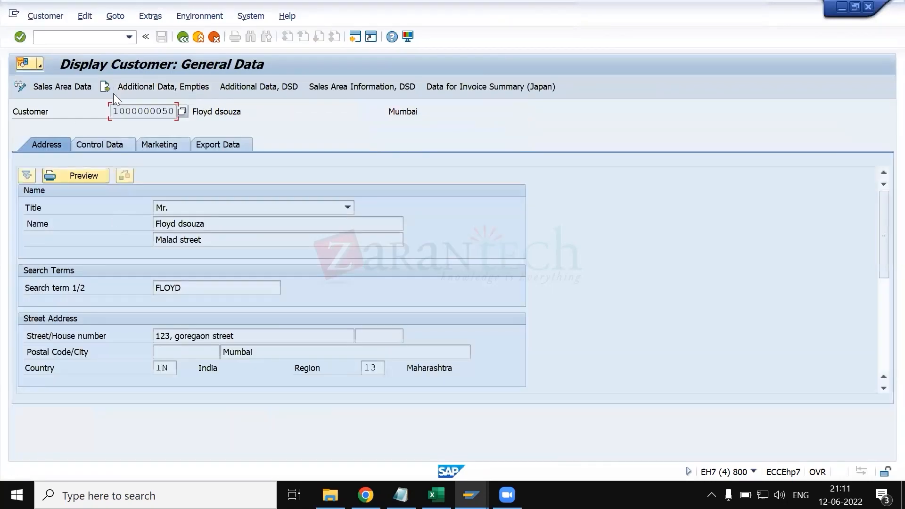
left_click(86, 90)
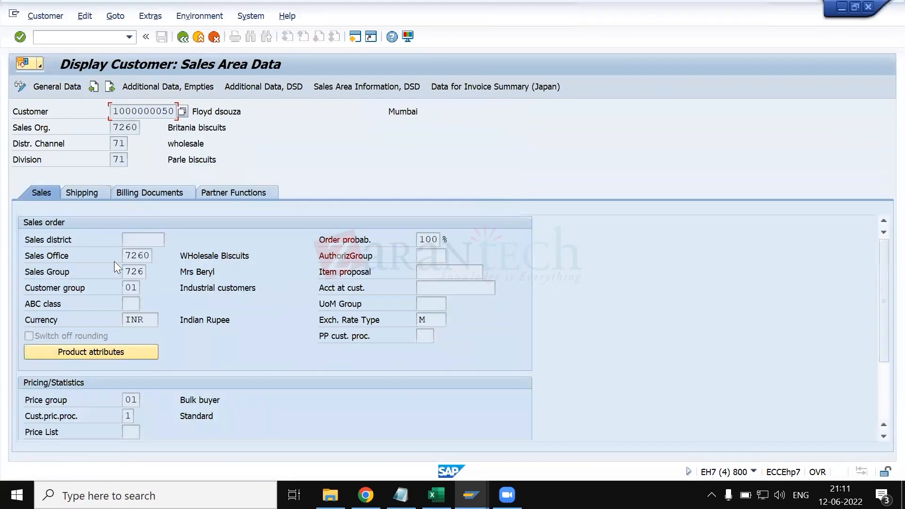
left_click(128, 418)
- Switch back to the TAN item category details and review the Business Data section
key("alt+Tab")
key("alt+Tab+Tab")
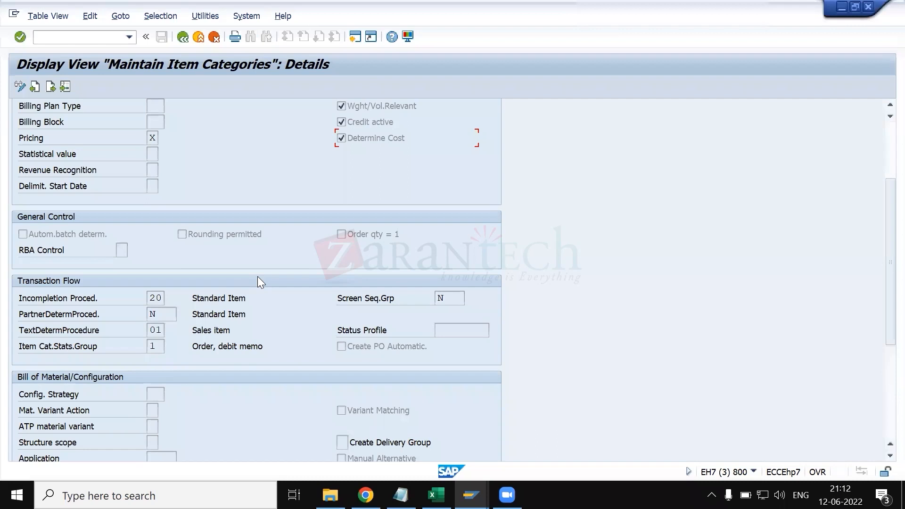
key("alt+Tab")
key("alt+shift+Tab")
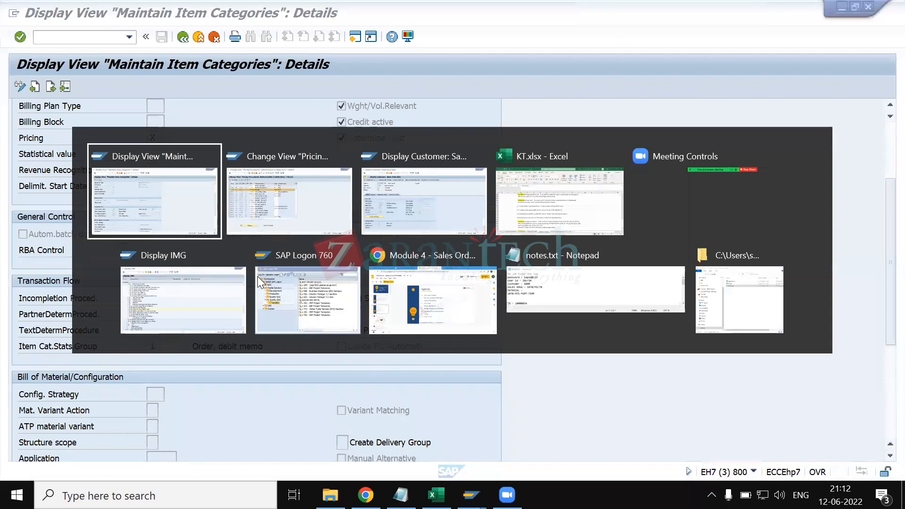
scroll(196, 229, "up", 2)
scroll(199, 233, "up", 2)
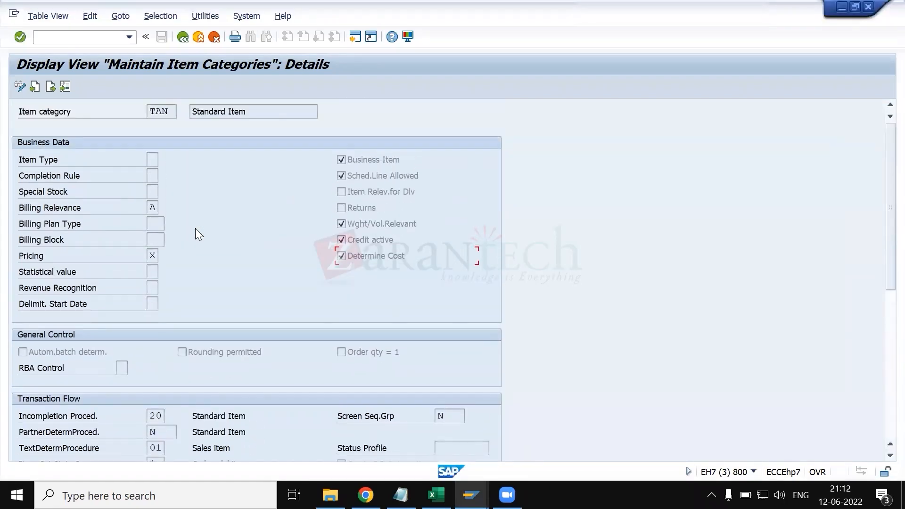
- Switch to Excel's KT.xlsx and highlight the item category column on the structure of sales document sheet
key("alt+Tab")
key("alt+Tab")
key("alt+Tab")
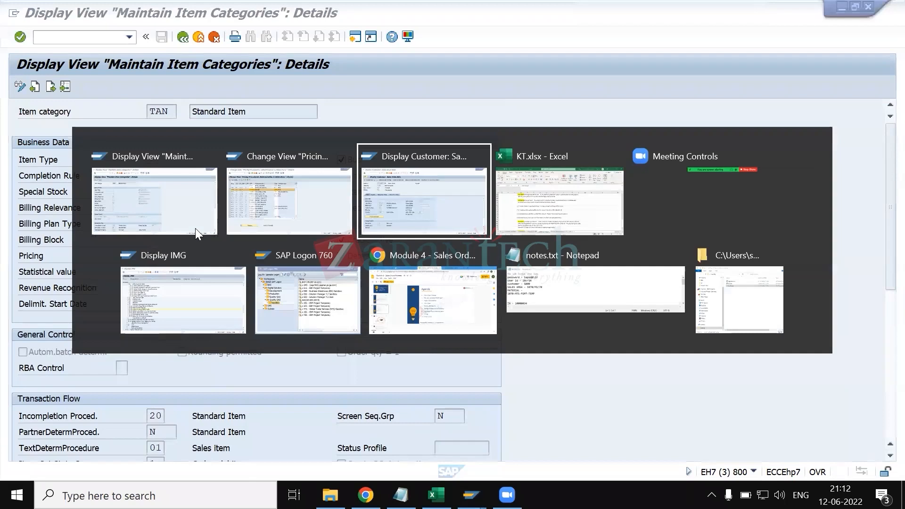
scroll(541, 262, "right", 8)
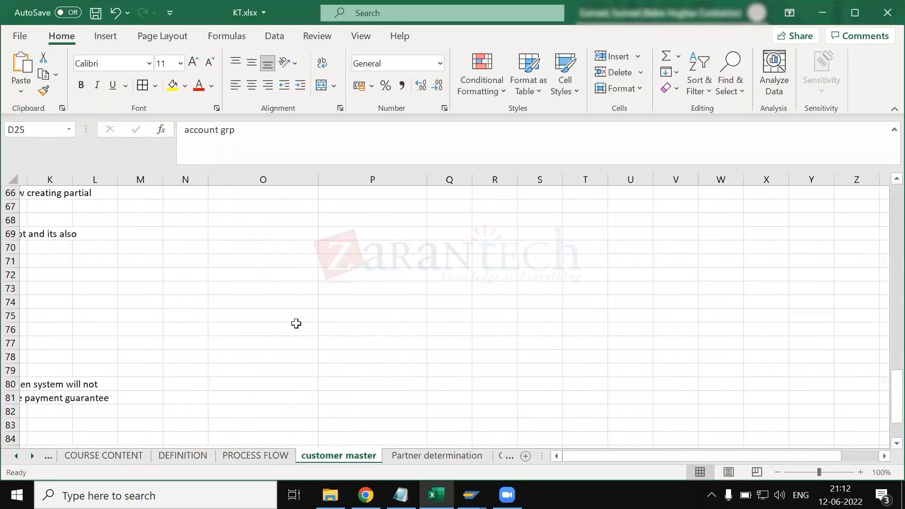
scroll(297, 324, "up", 18)
scroll(370, 399, "left", 12)
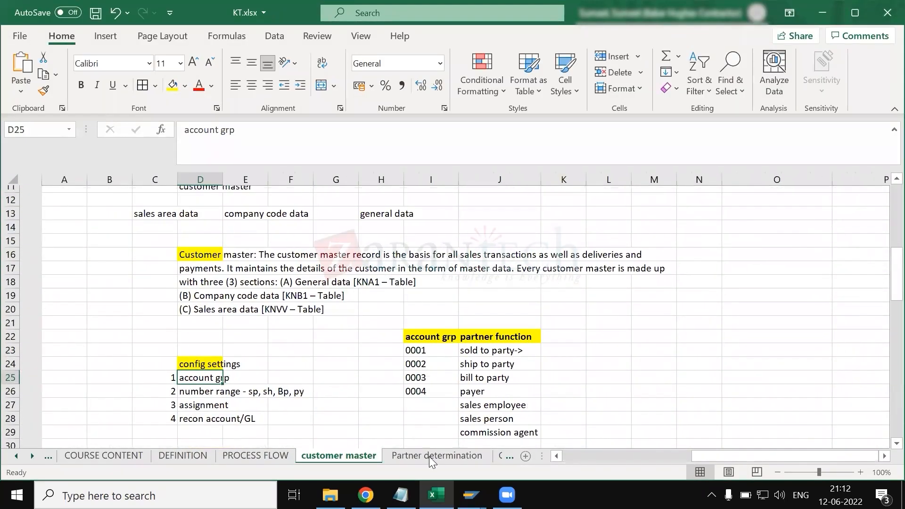
scroll(430, 457, "down", 10)
left_click(330, 459)
left_click_drag(463, 363, 320, 165)
left_click(373, 174, "ctrl")
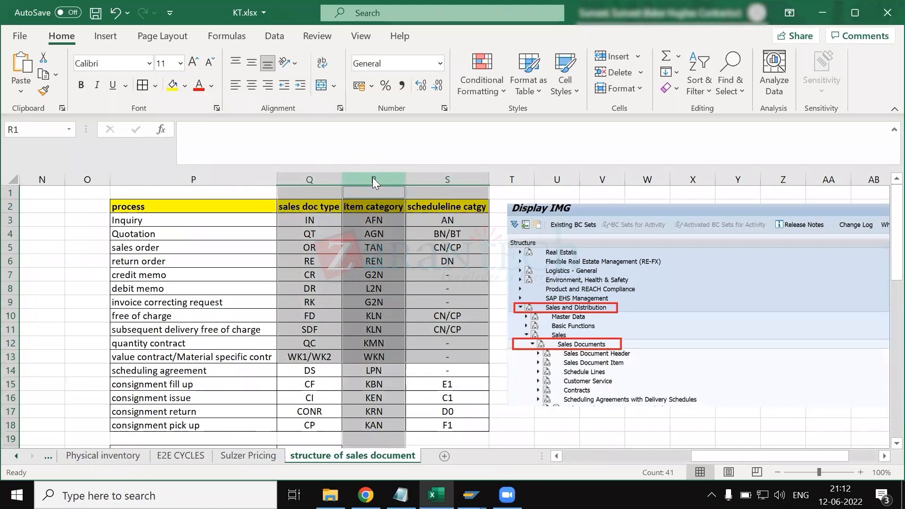
- Switch back to SAP's TAN details and list the possible Item Type values, moving the list clear of the Business Data fields
key("alt+Tab")
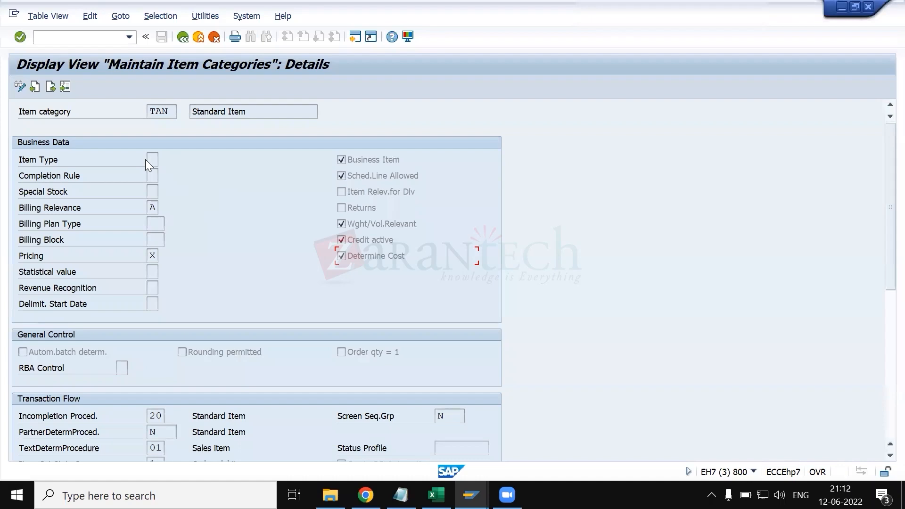
left_click(156, 160)
left_click(164, 161)
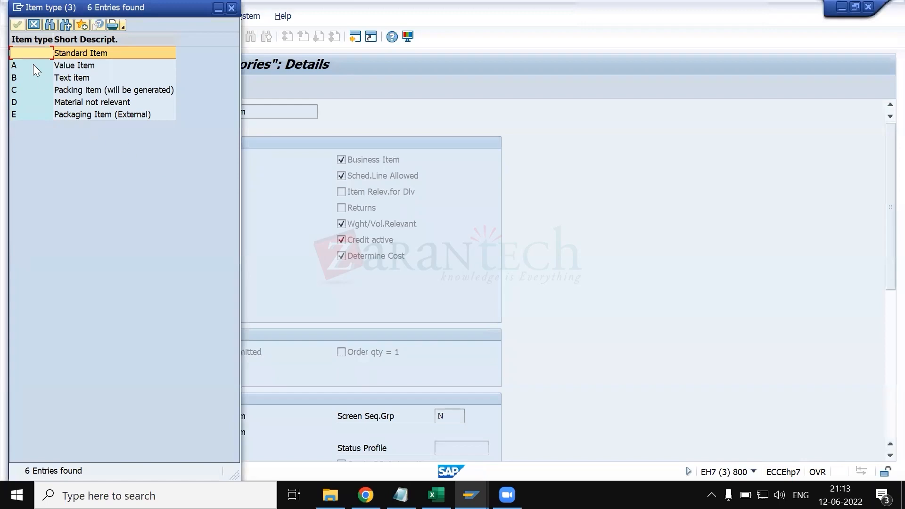
left_click_drag(86, 7, 500, 70)
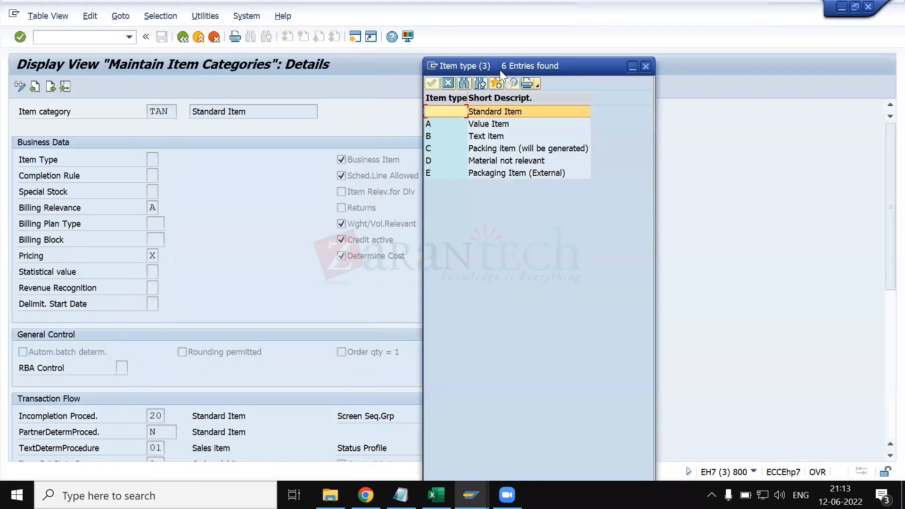
- Go through the item type options, comparing Standard Item, Value Item, Text item, Material not relevant and the two packaging types
left_click(496, 125)
left_click(498, 131)
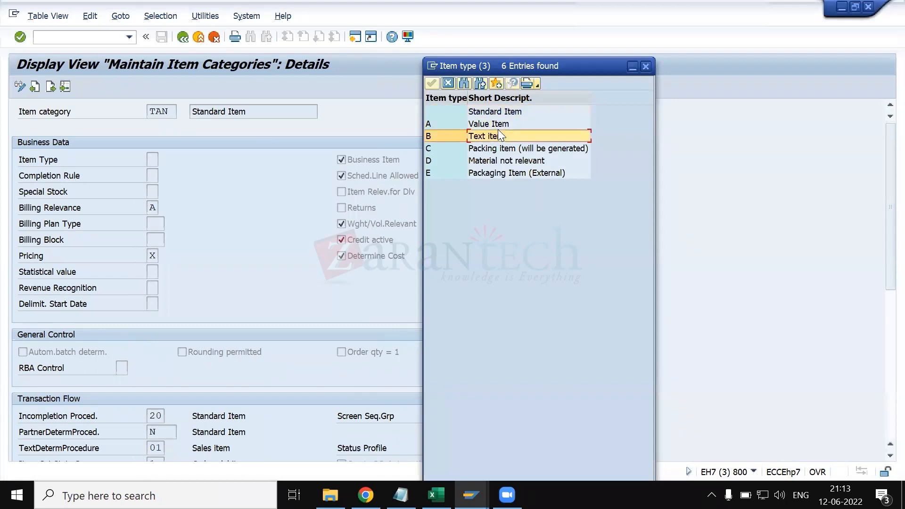
left_click(509, 150)
left_click(512, 160)
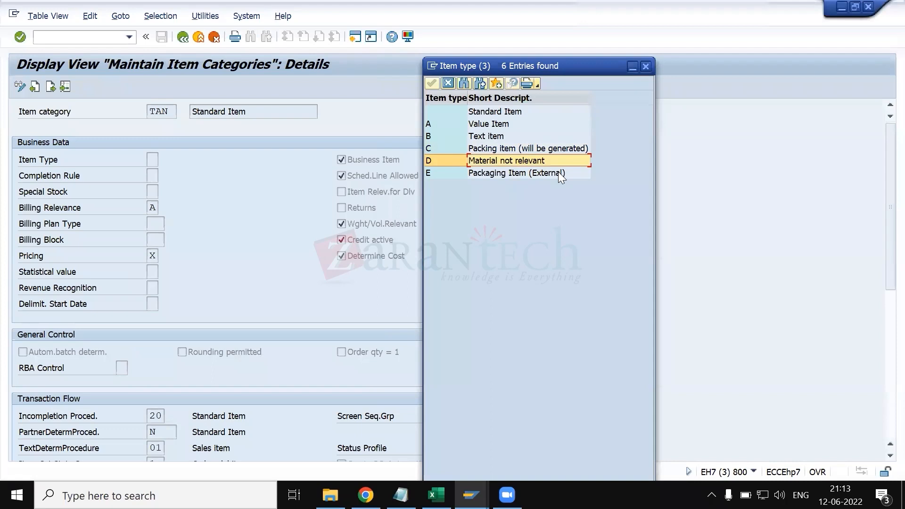
left_click(559, 174)
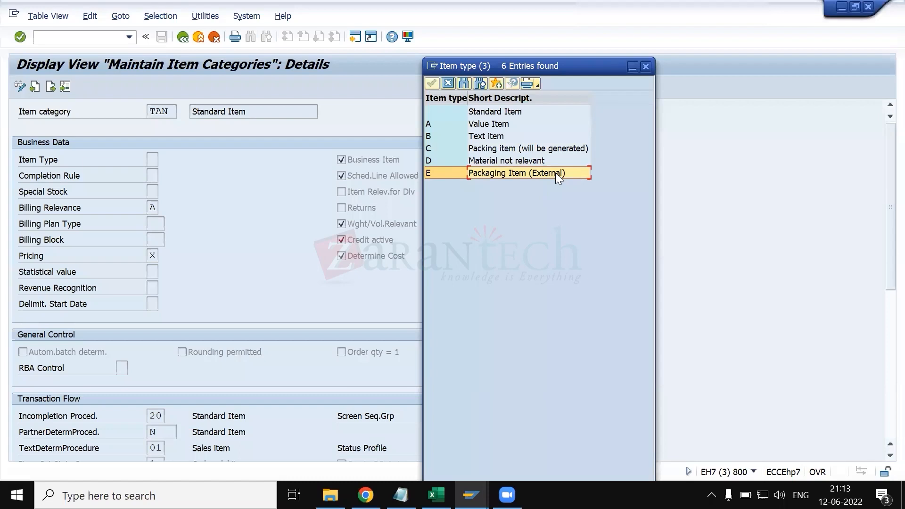
left_click(501, 127)
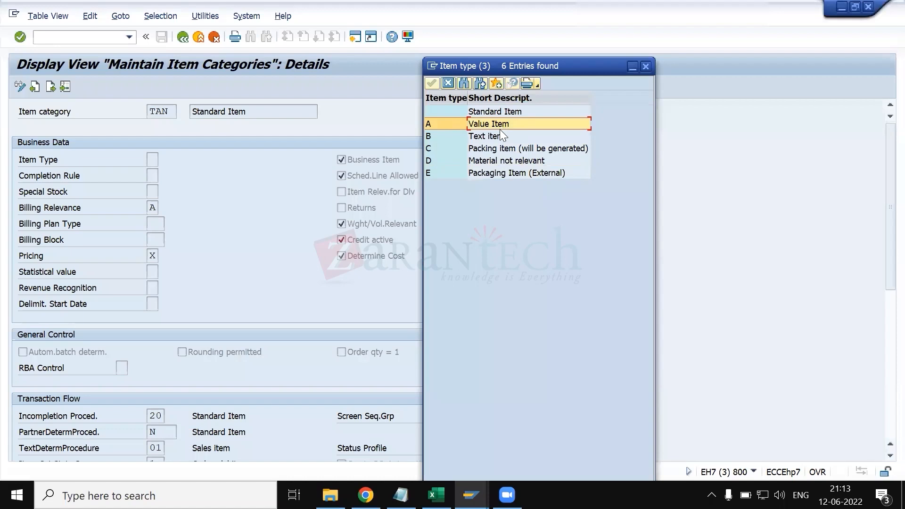
left_click(449, 111)
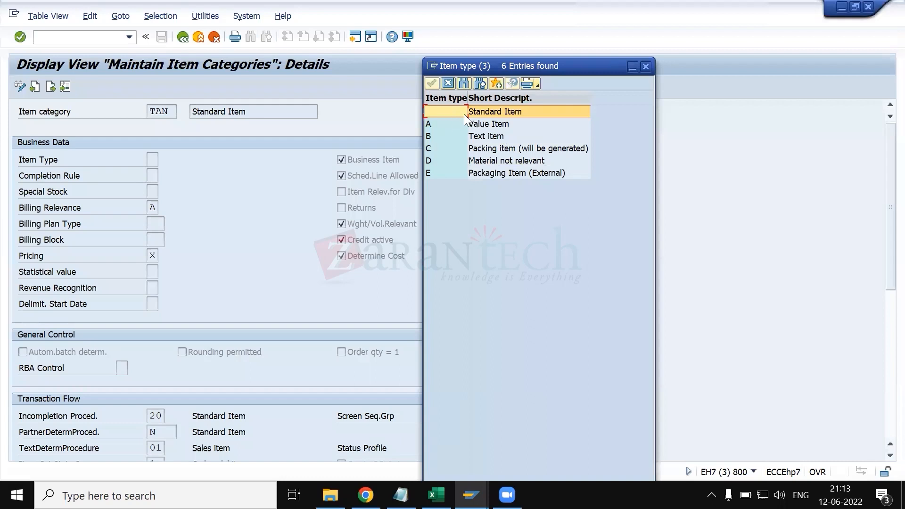
left_click(474, 136)
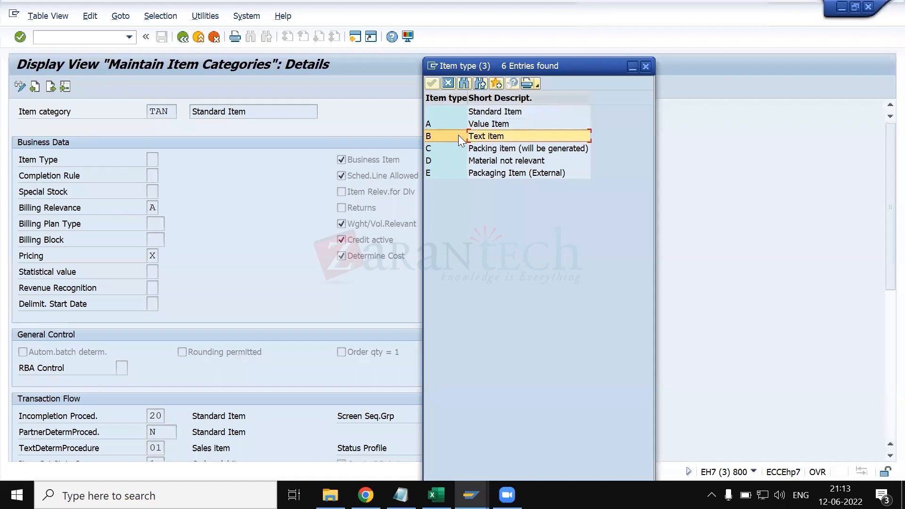
left_click(449, 111)
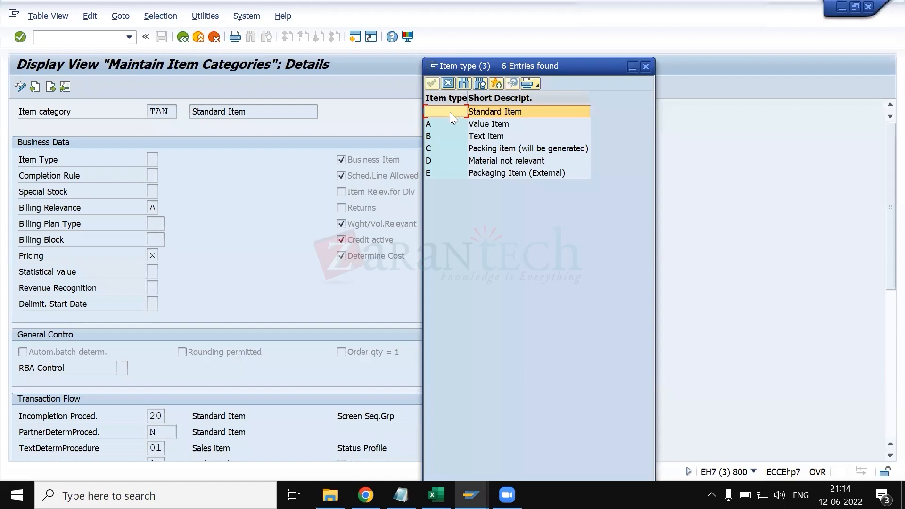
left_click(483, 136)
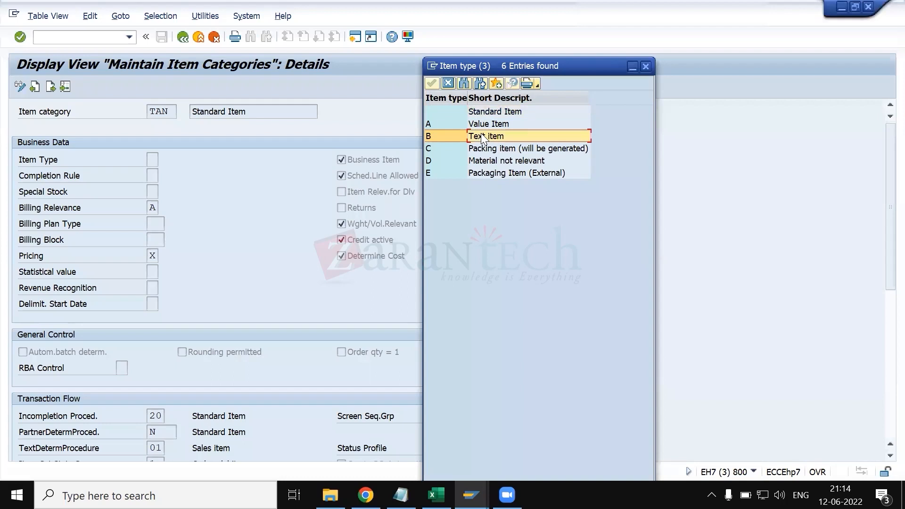
- Compare the Value Item and Packaging Item (External) item types, close the list, and select TAN's Business Item setting
left_click(482, 124)
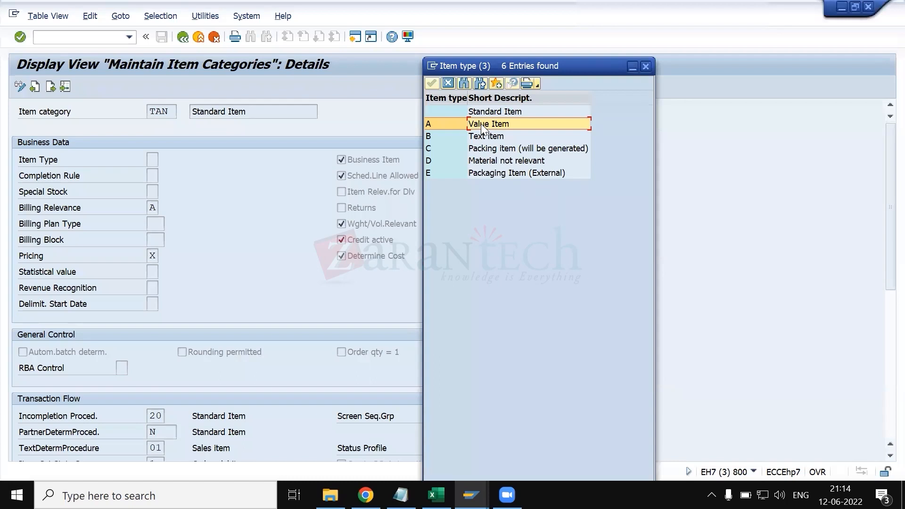
left_click(501, 171)
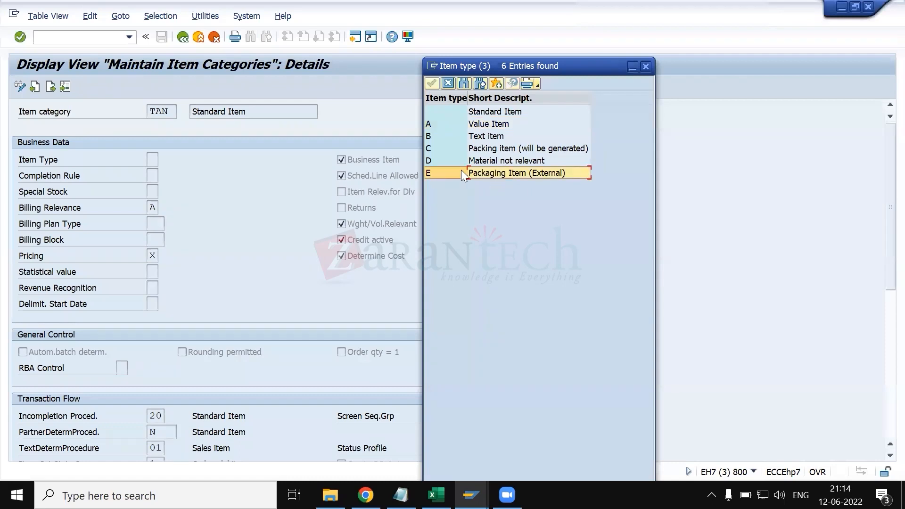
left_click(646, 66)
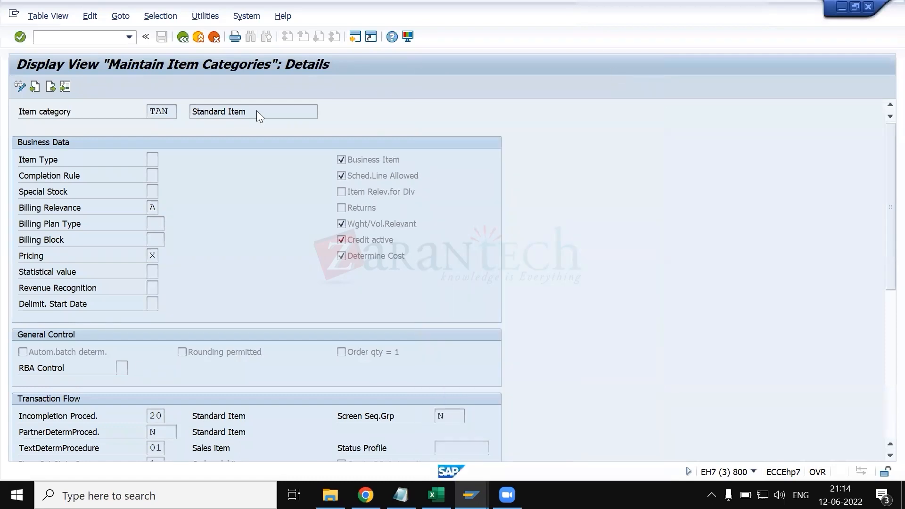
left_click(357, 159)
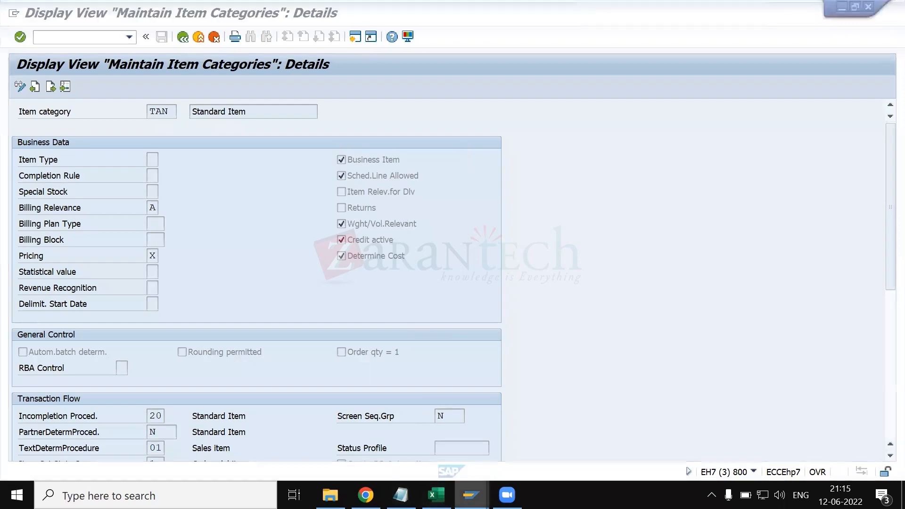
- Switch to the customer's sales area data and review its Sales, Shipping and Billing Documents details
mouse_move(471, 495)
left_click(606, 429)
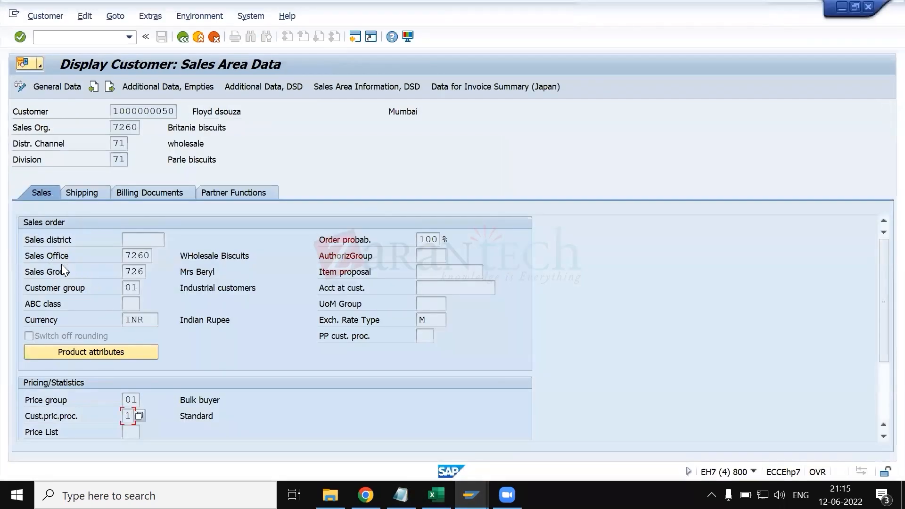
scroll(64, 310, "down", 2)
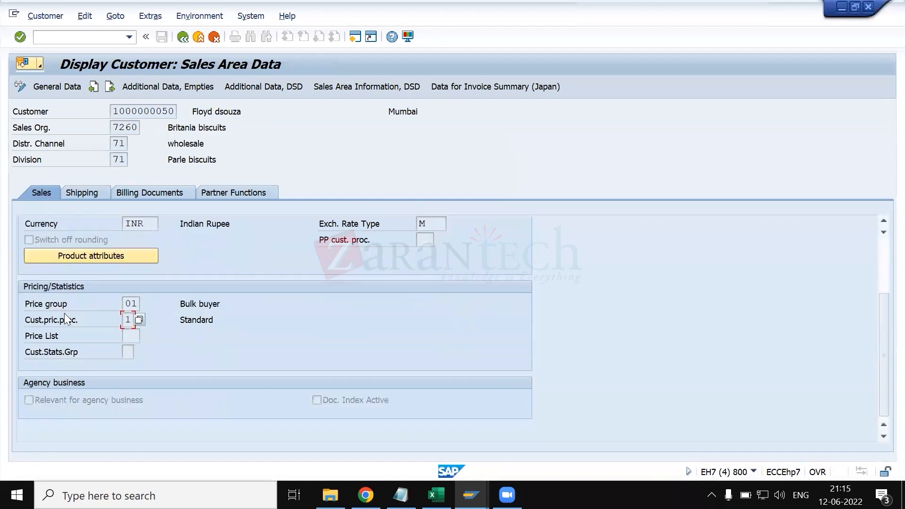
scroll(126, 328, "up", 2)
left_click(92, 192)
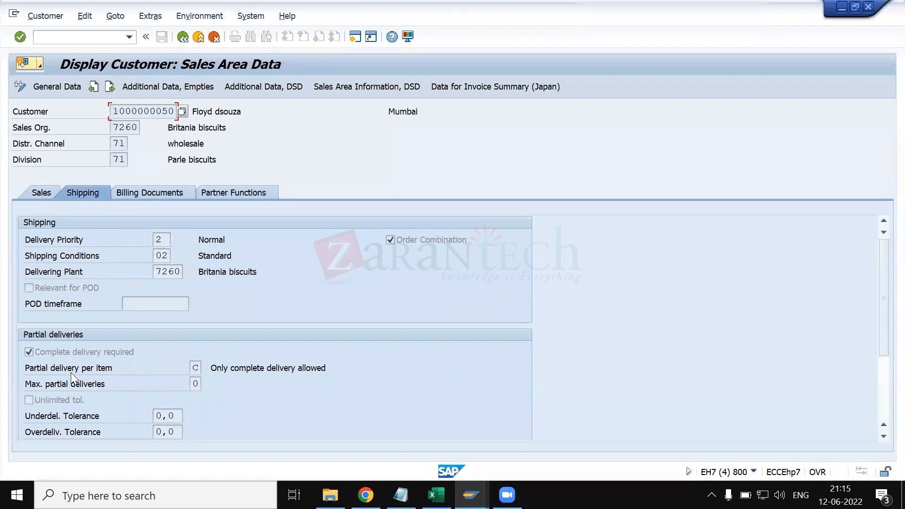
left_click(137, 197)
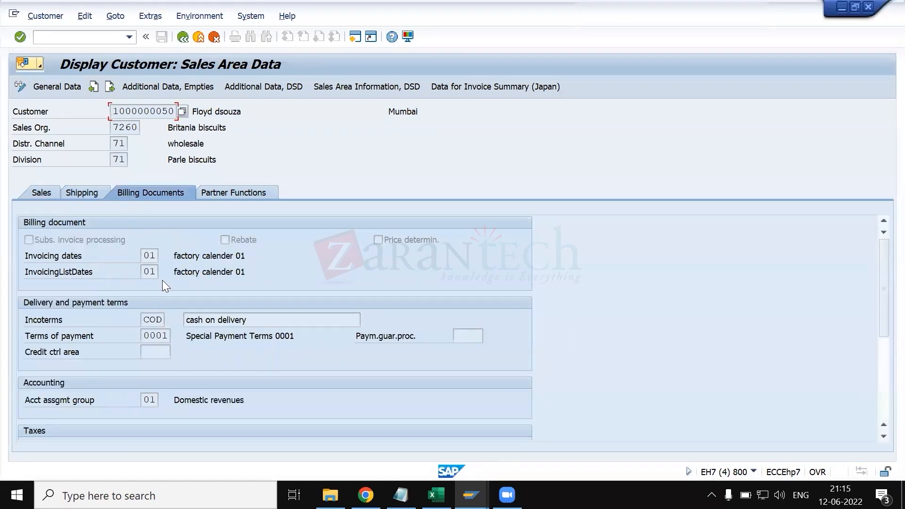
- Start transaction SE16N in a new session and load table VBKD
left_click(95, 38)
type("/ose16n")
key("Return")
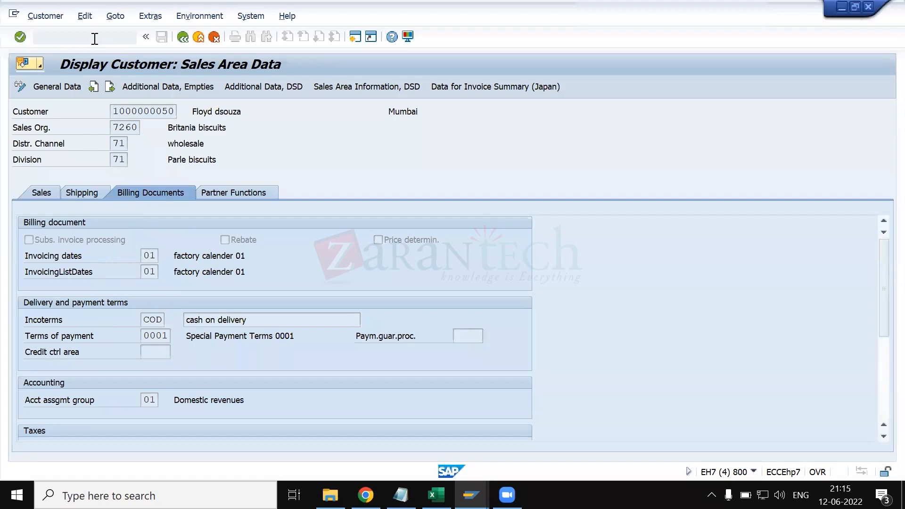
type("vbk")
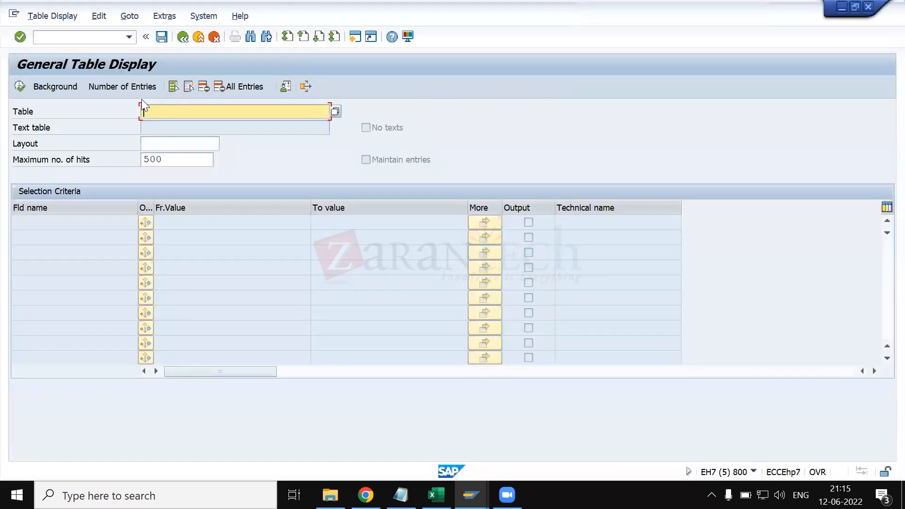
type("d")
key("Return")
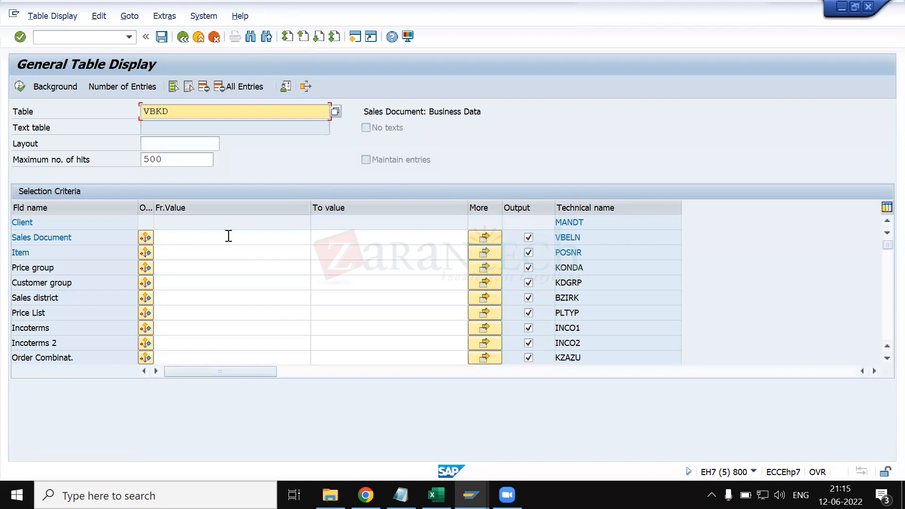
- Filter VBKD by a previously used sales document number and execute the selection
left_click(228, 236)
key("Down")
key("Down")
key("Down")
key("Down")
key("Down")
key("Down")
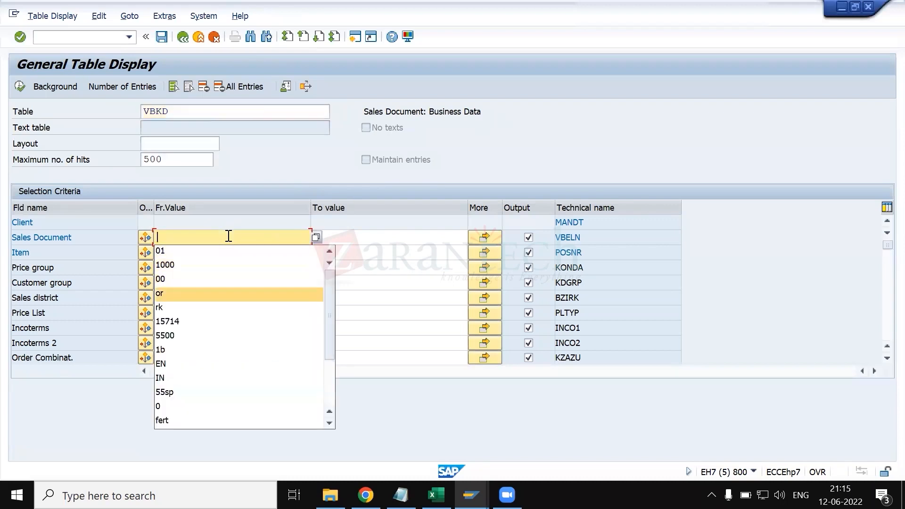
key("Return")
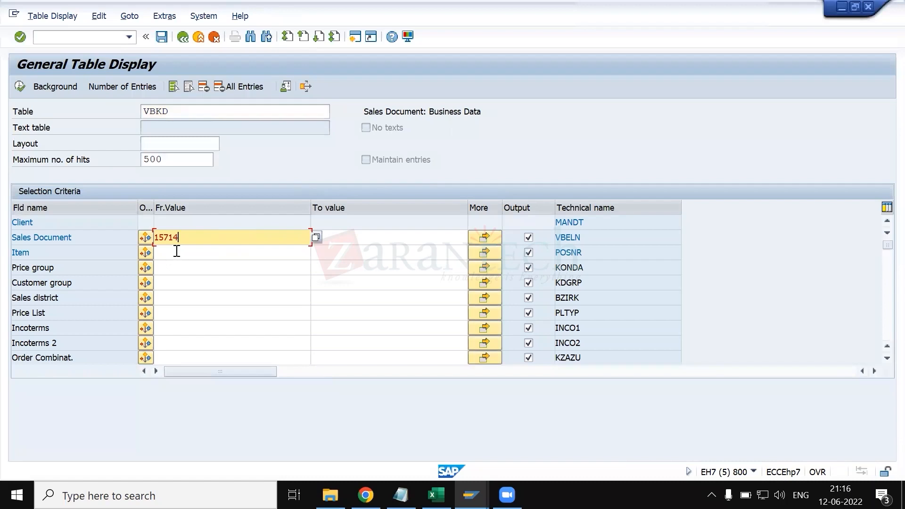
key("F8")
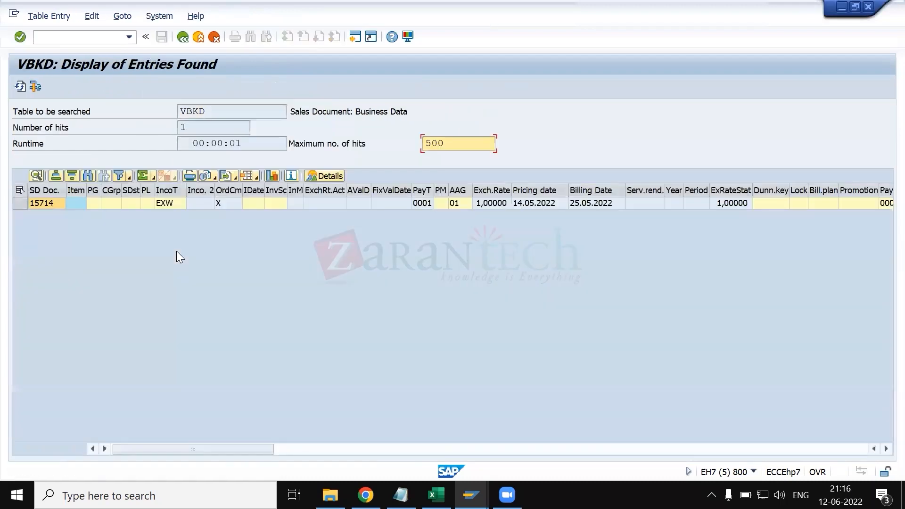
- Open the detailed display of the VBKD entry and examine its customer group, sales district, price list, invoicing and payment fields
double_click(194, 205)
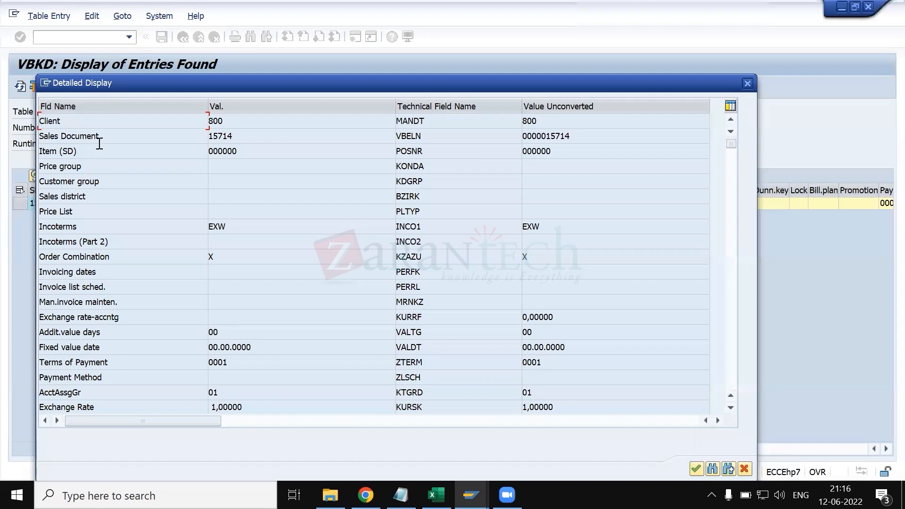
left_click(95, 181)
left_click(98, 199)
left_click(98, 213)
left_click(96, 272)
scroll(91, 366, "down", 2)
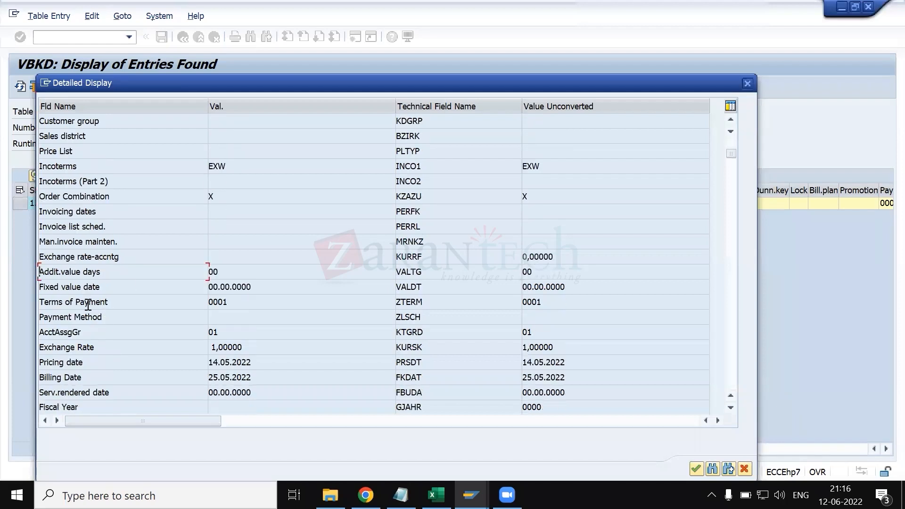
- Compare the customer's Sales and Shipping data with the VBKD entry's fields, then close the entry's detailed display
left_click(470, 495)
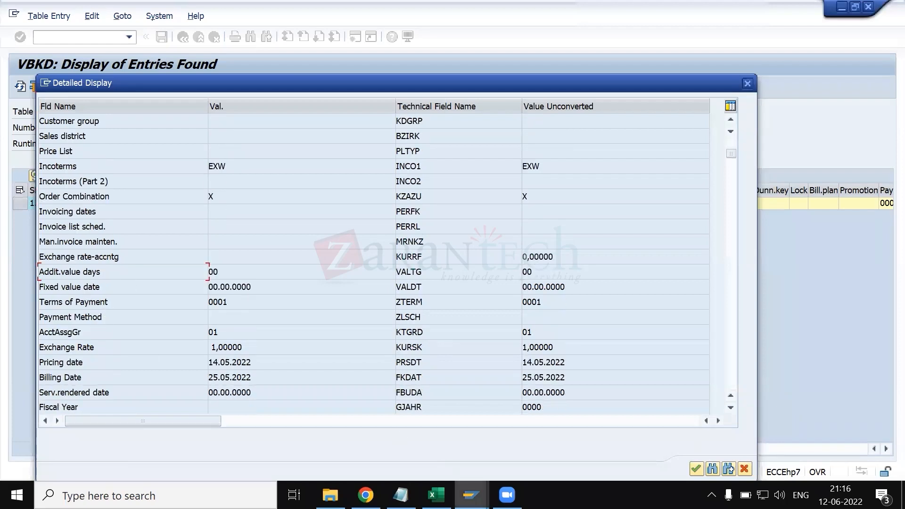
left_click(492, 434)
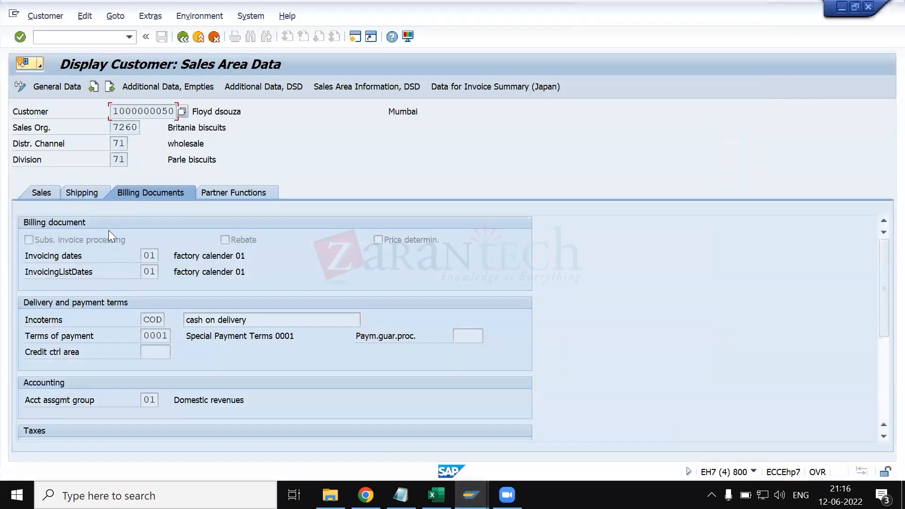
left_click(36, 188)
left_click(69, 193)
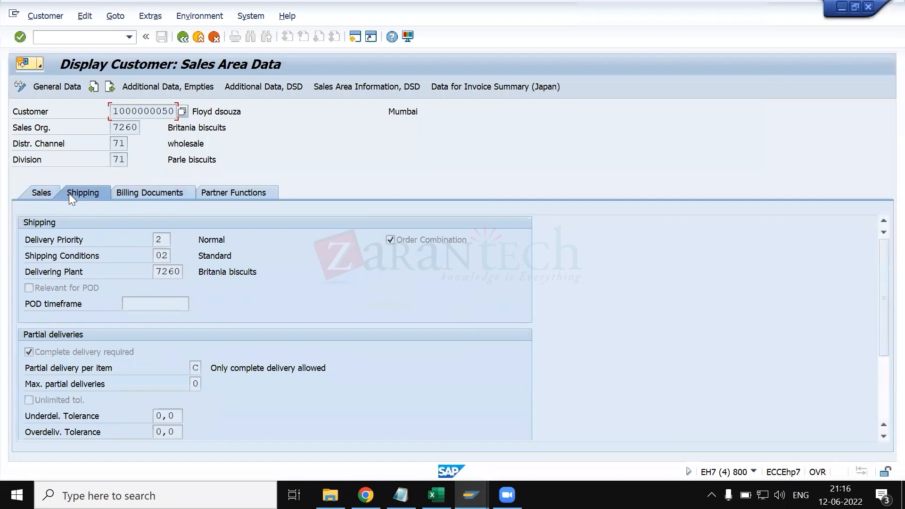
key("alt+Tab")
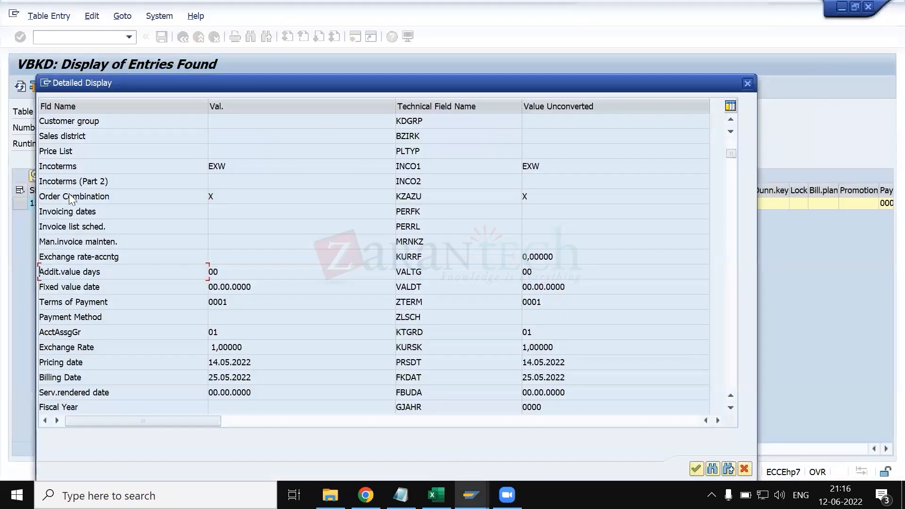
key("Return")
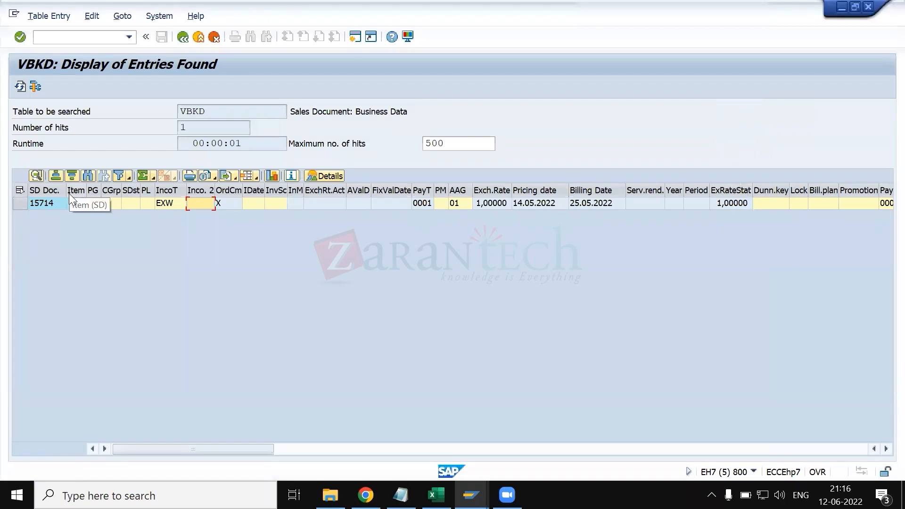
- Compare the customer's shipping data with the VBKD result, highlight the table name, and return to the TAN item category details
key("alt+Tab")
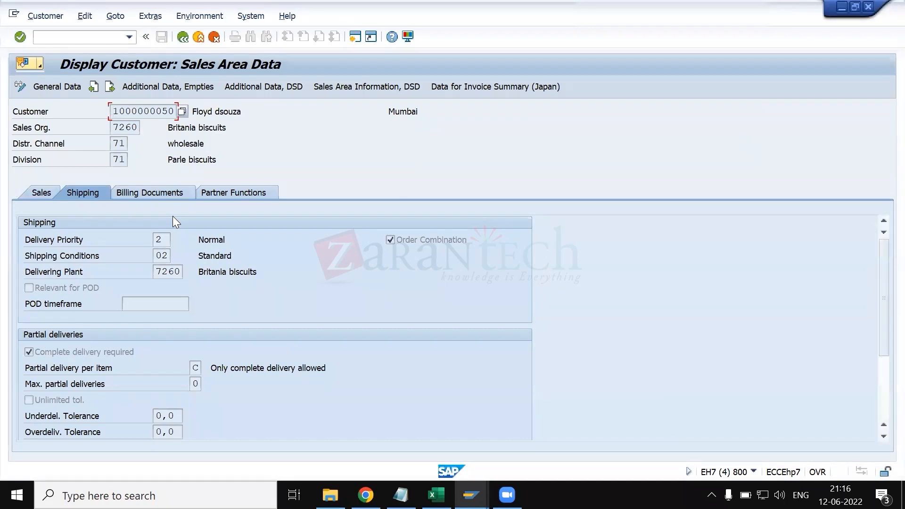
key("alt+Tab")
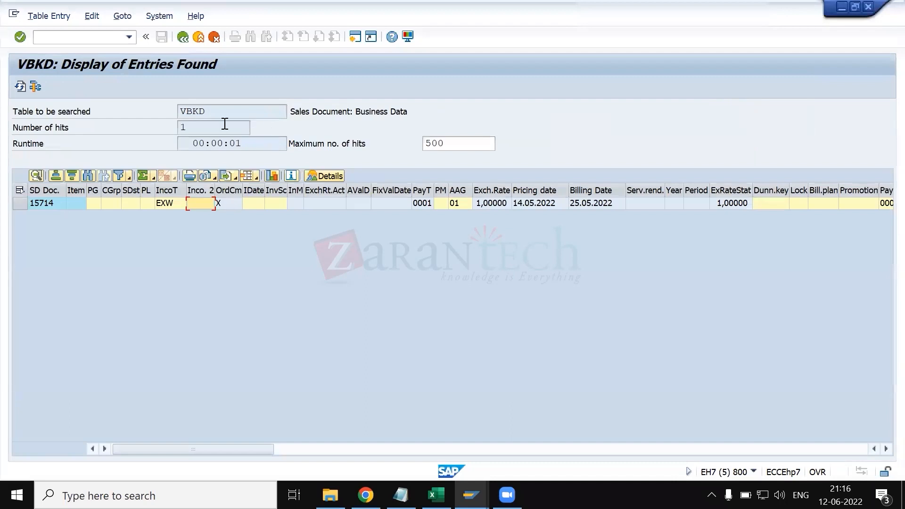
left_click_drag(225, 115, 152, 110)
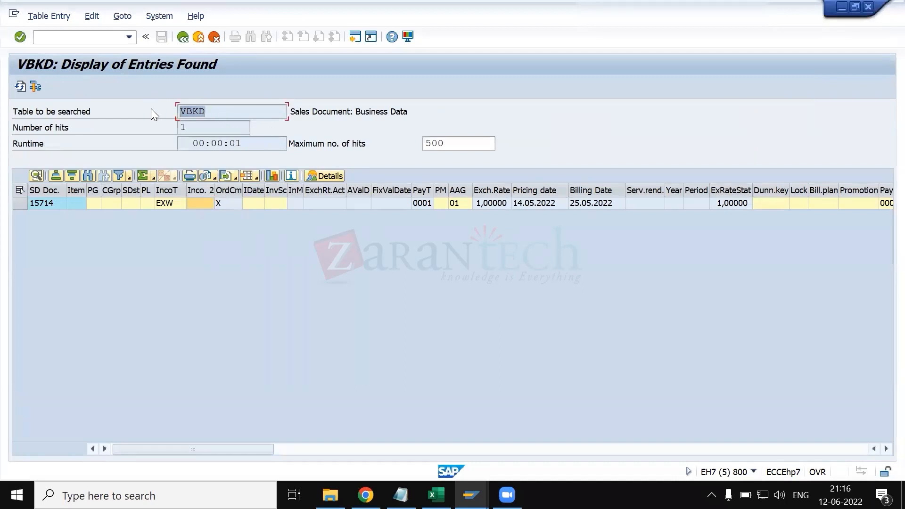
left_click(151, 108)
key("alt+Tab")
key("alt+Tab")
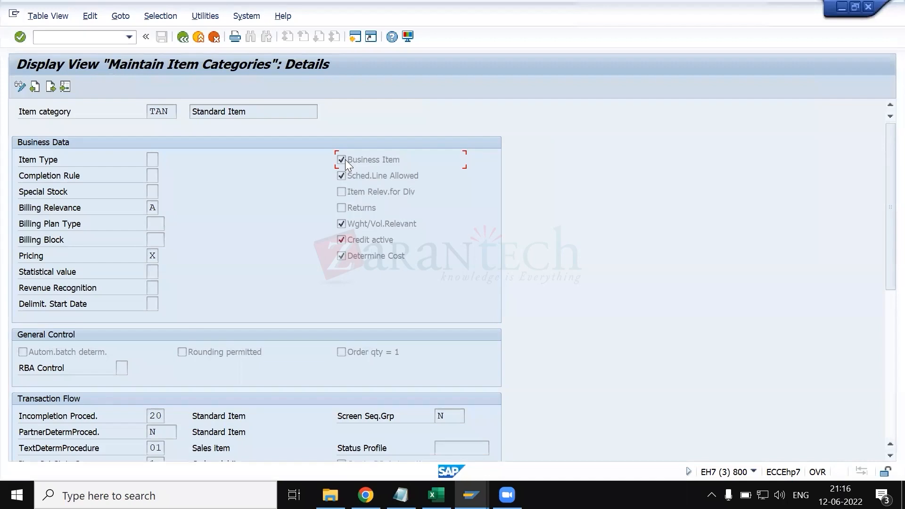
- Return to the customer display, leave it for the standard order overview, and open the details of item 10
key("alt+Tab")
key("alt+Tab")
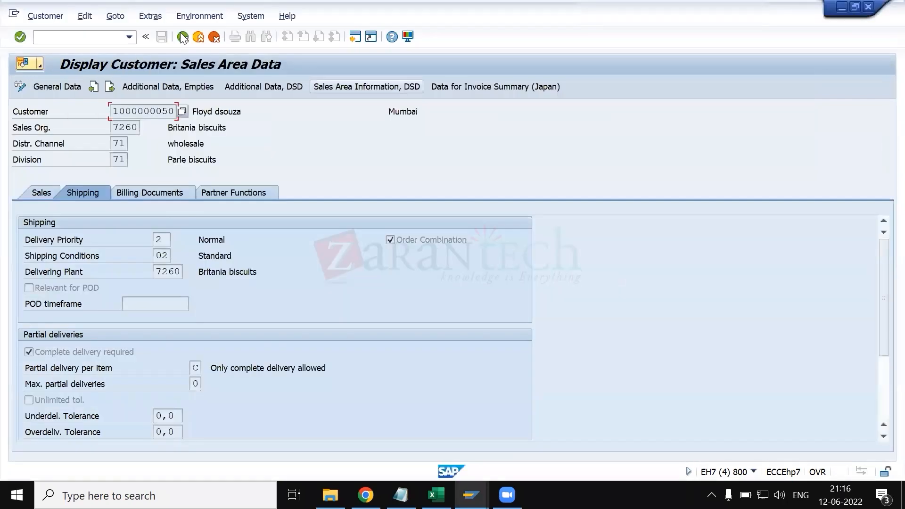
left_click(183, 38)
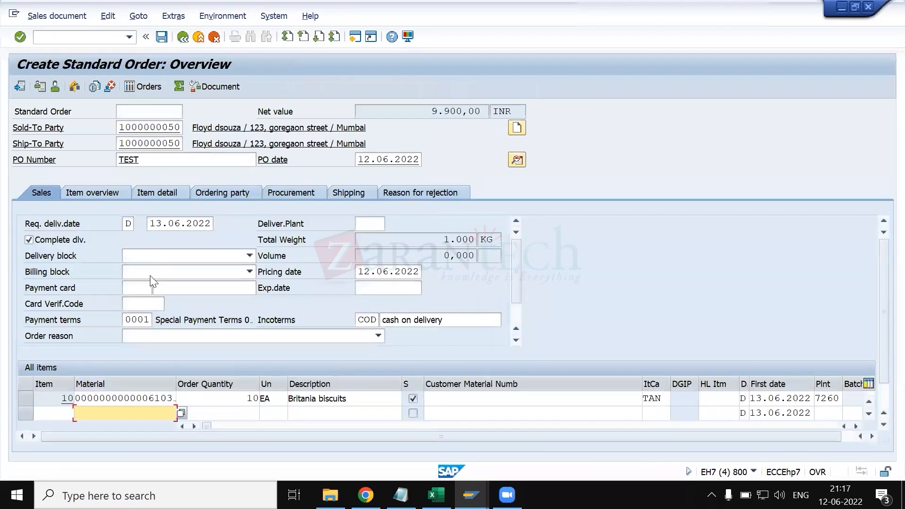
double_click(117, 400)
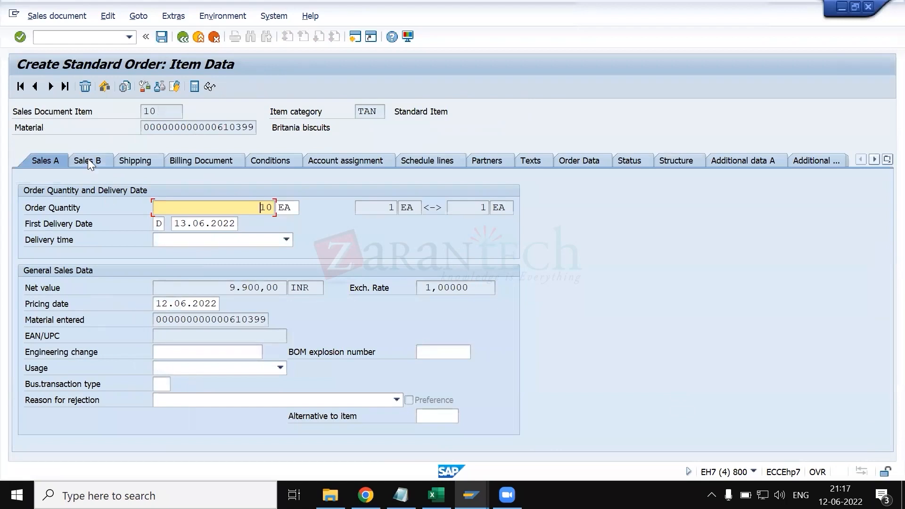
- Review item 10's Sales B, Shipping and Billing Document data in the standard order
left_click(89, 161)
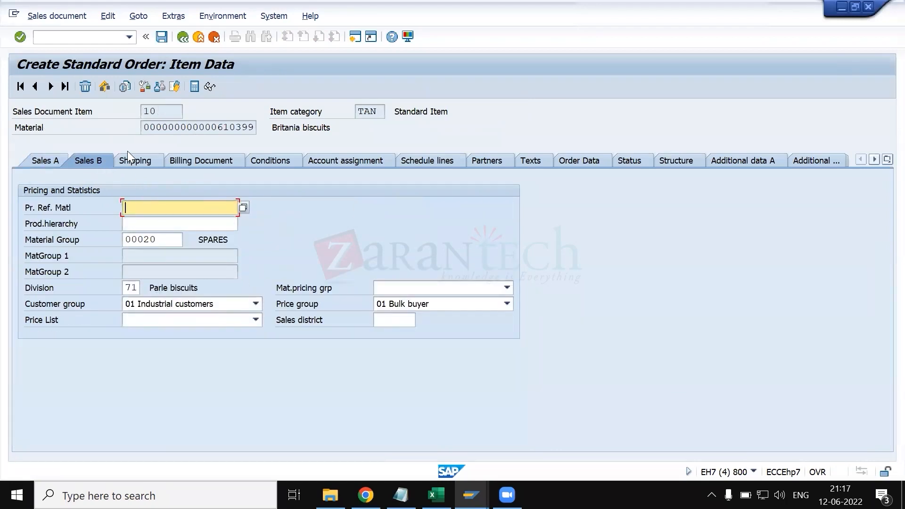
left_click(136, 161)
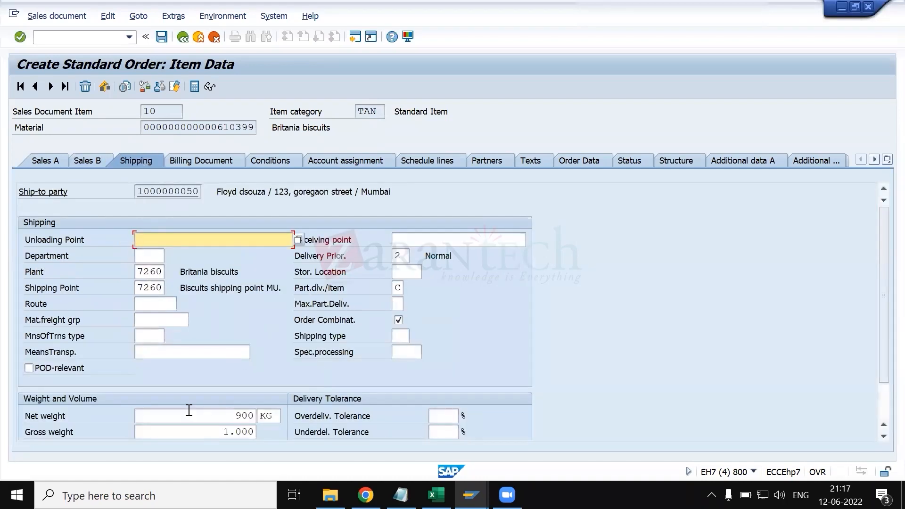
left_click(229, 158)
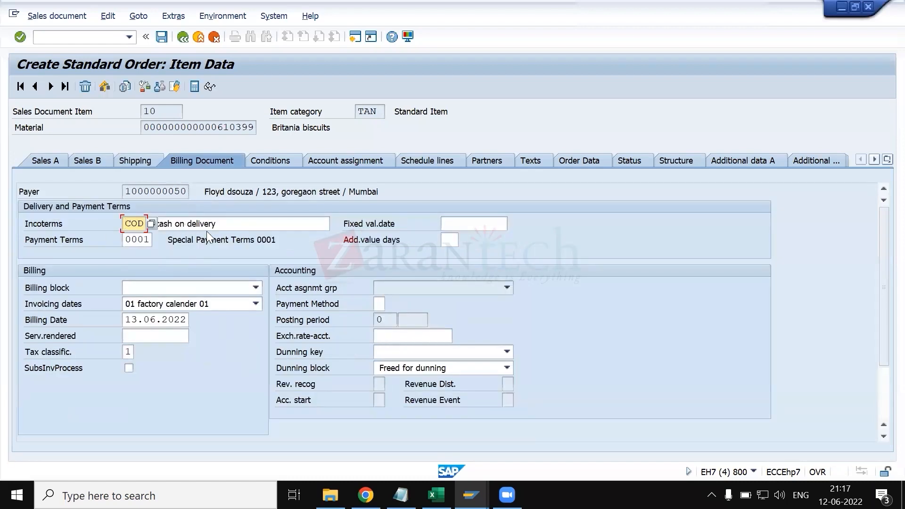
- Compare TAN's Business Item setting with item 10's incoterms and billing fields, ending on the TAN details
key("alt+Tab")
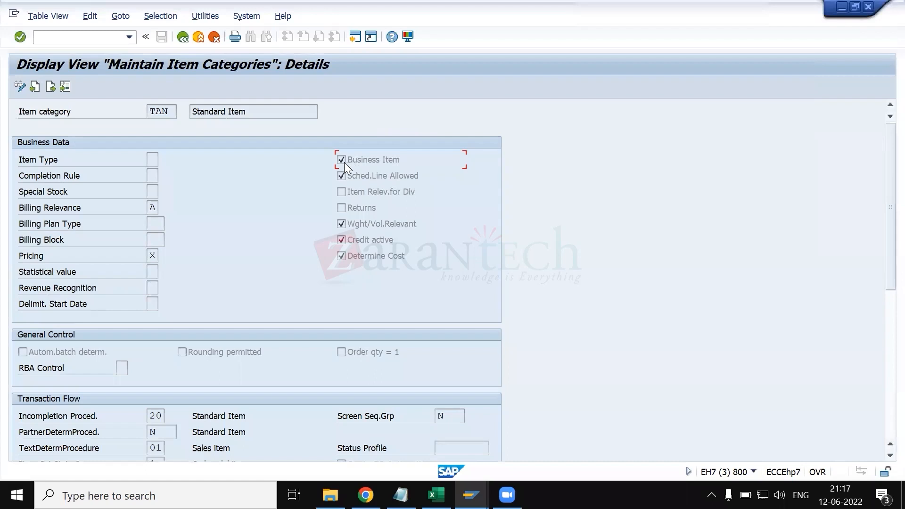
key("alt+Tab")
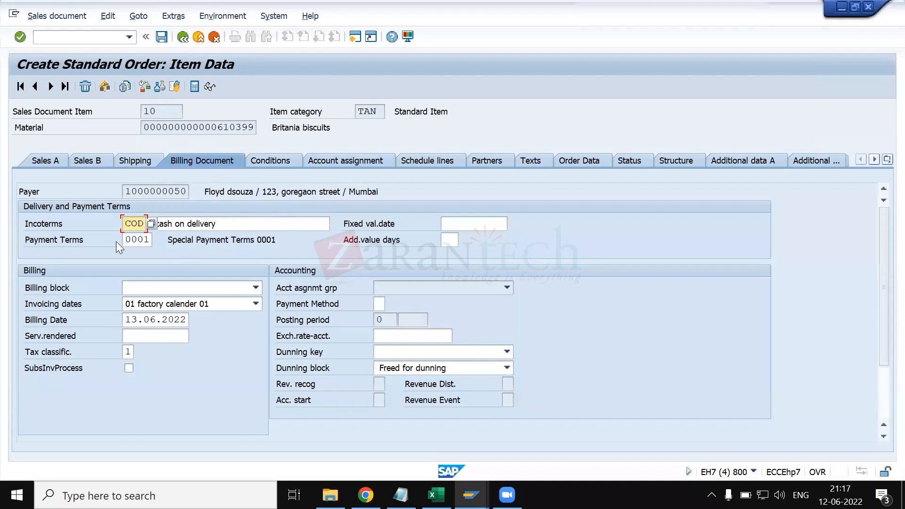
key("Tab")
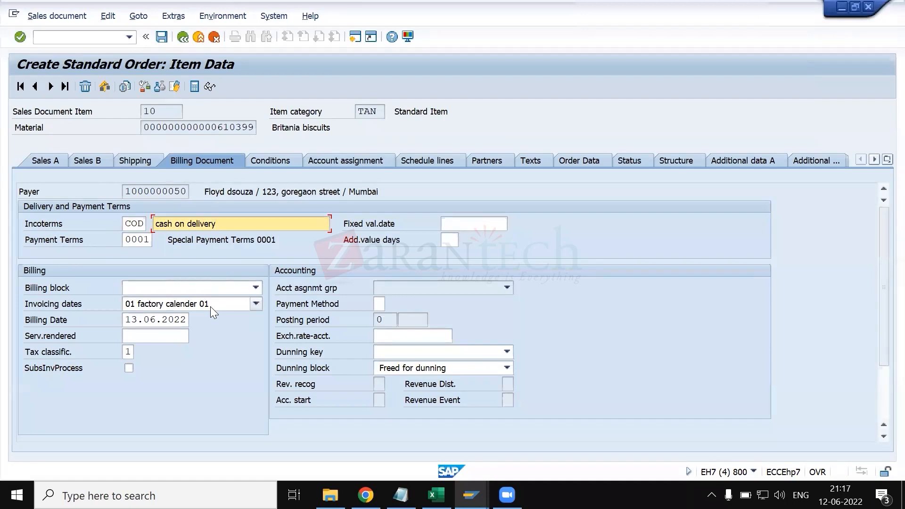
key("alt+Tab")
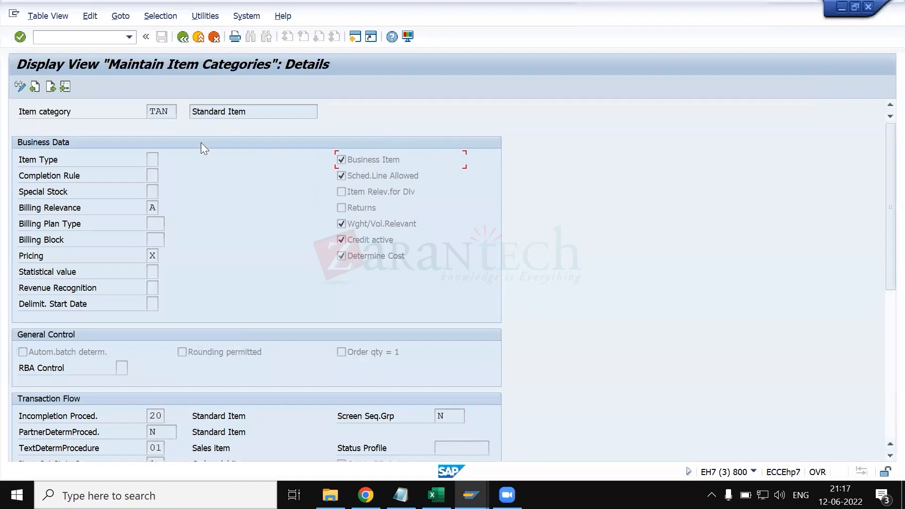
- List the possible completion rules for item category TAN, widen the list, and review rules A, B and C
left_click(155, 175)
left_click(163, 176)
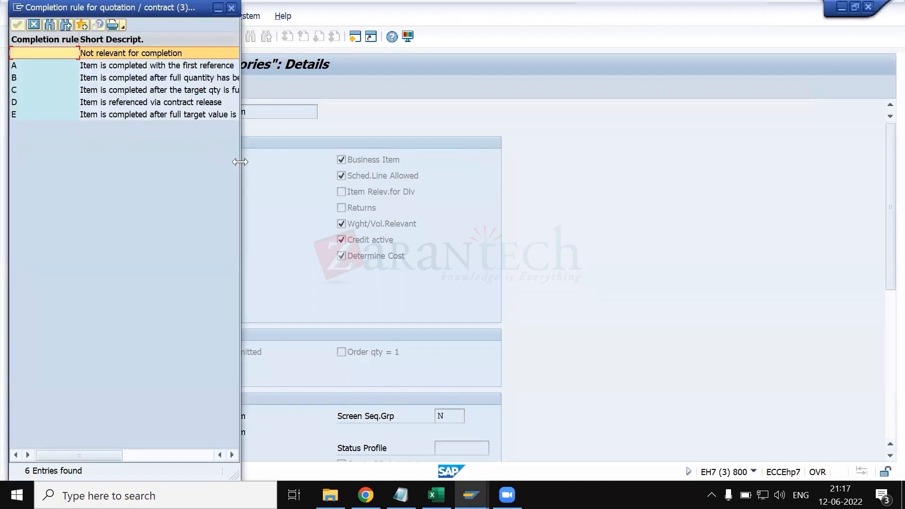
left_click_drag(240, 162, 487, 224)
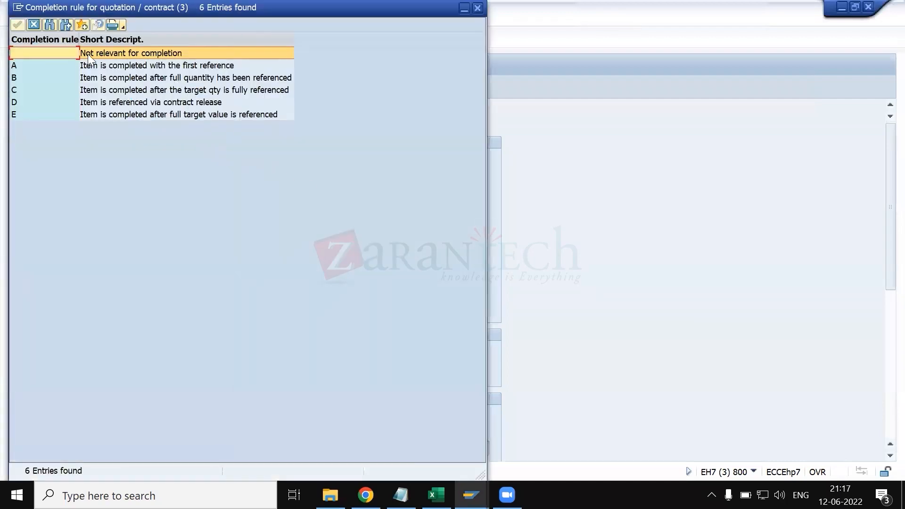
left_click(84, 66)
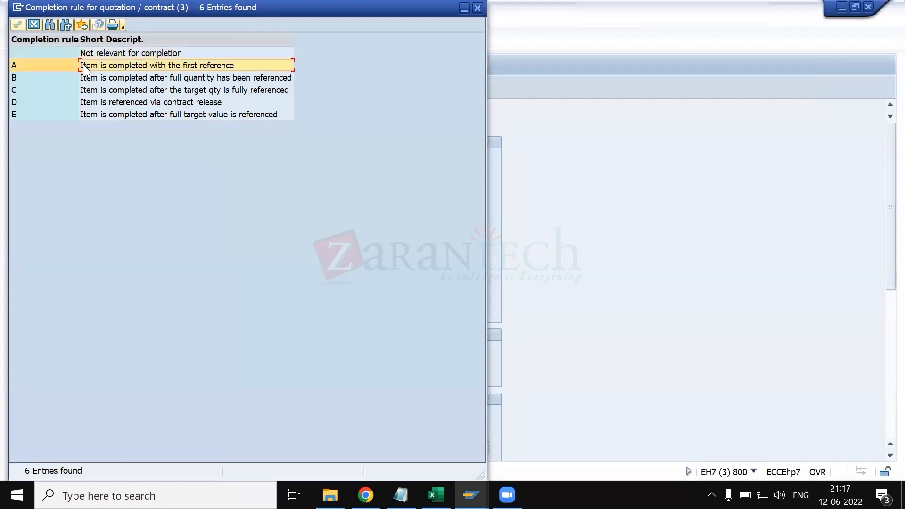
left_click(147, 77)
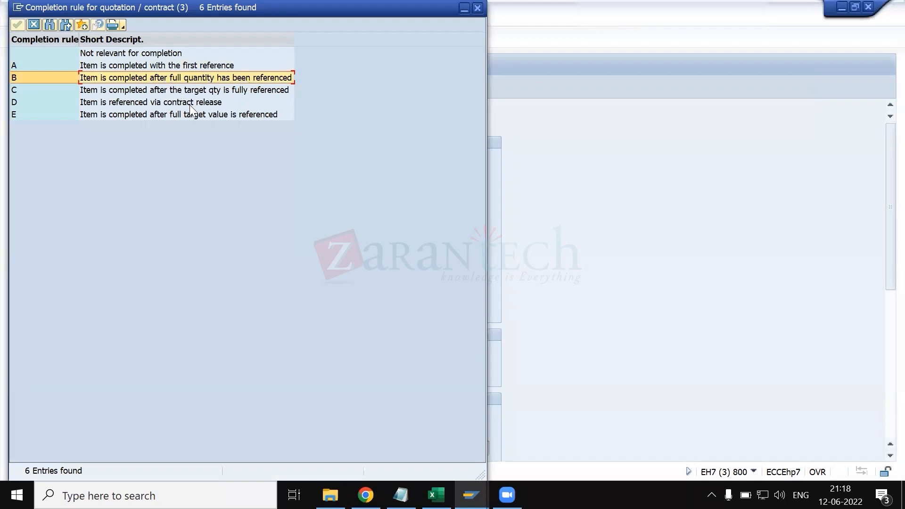
left_click(145, 91)
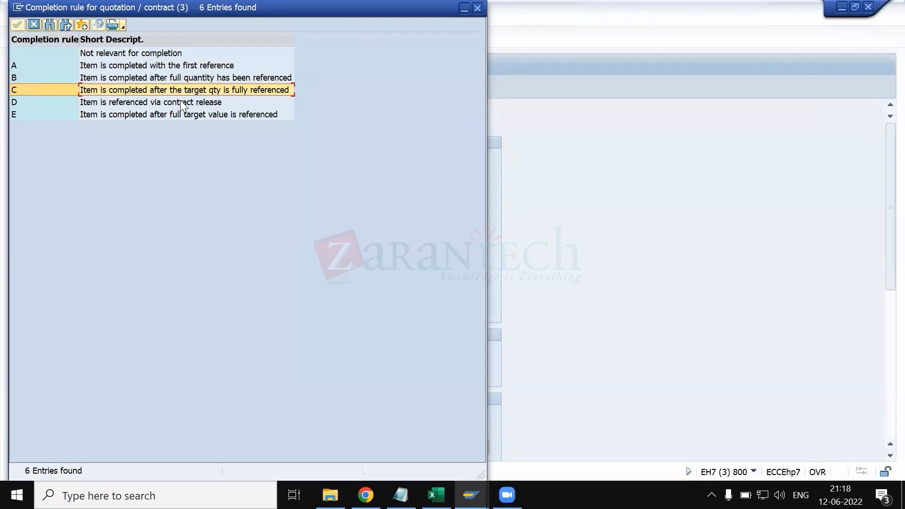
- Leave the standard order entry for transaction VA03 and display the document flow of the proposed sales order
key("alt+Tab")
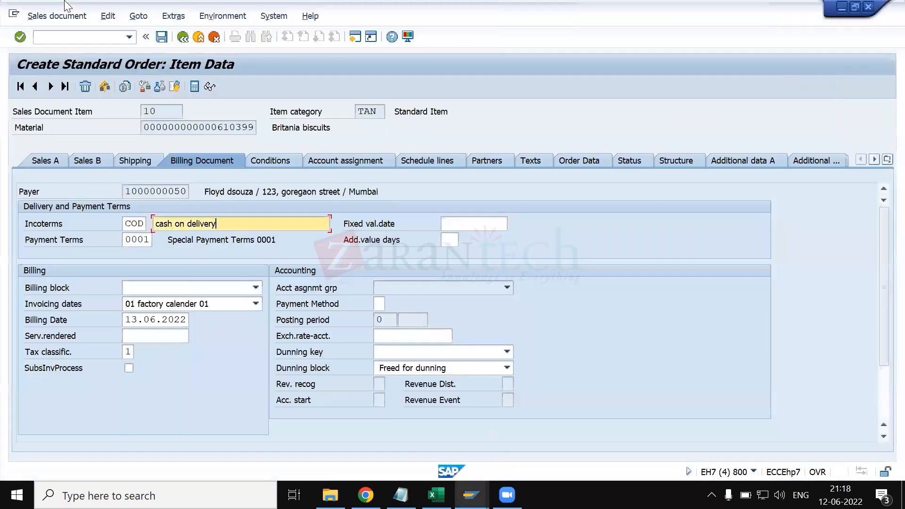
left_click(84, 40)
type("/nva-")
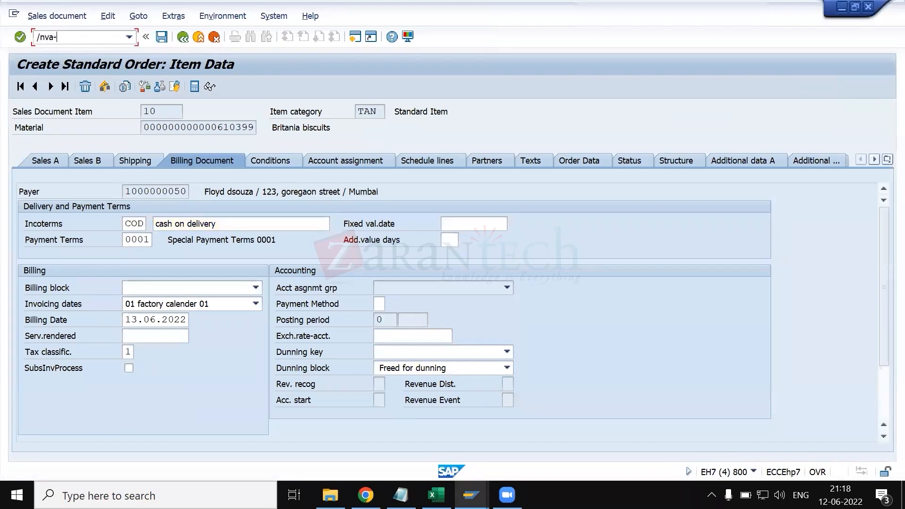
type("03")
key("Return")
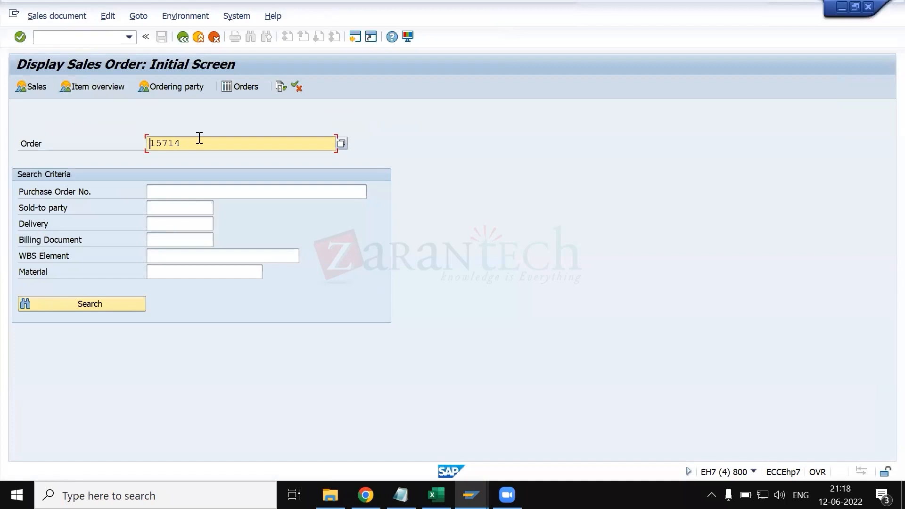
key("Return")
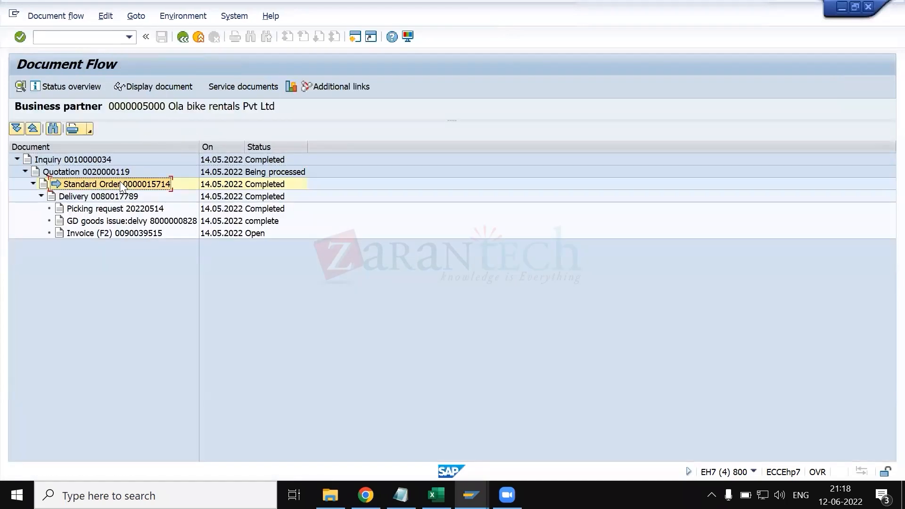
left_click(122, 185)
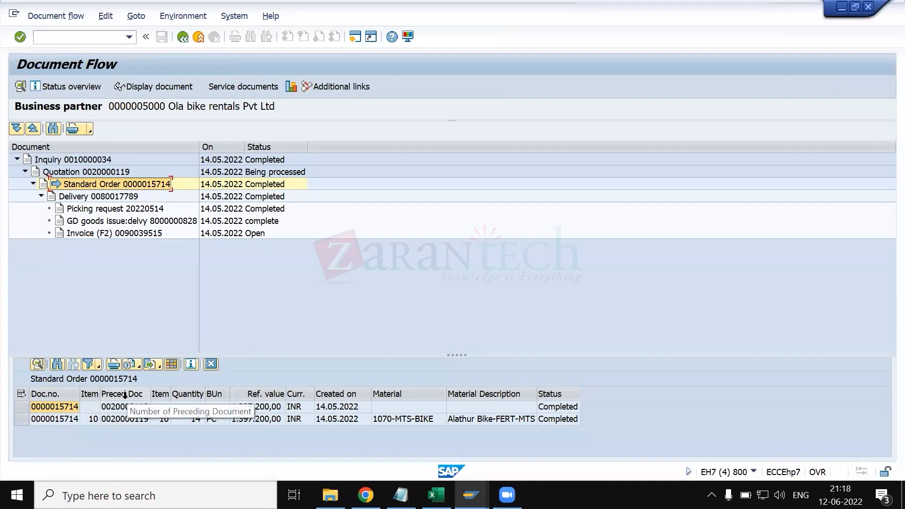
- Examine the order's preceding quotation in the document flow, return to TAN's completion rules, and close the list on rule C
left_click(125, 406)
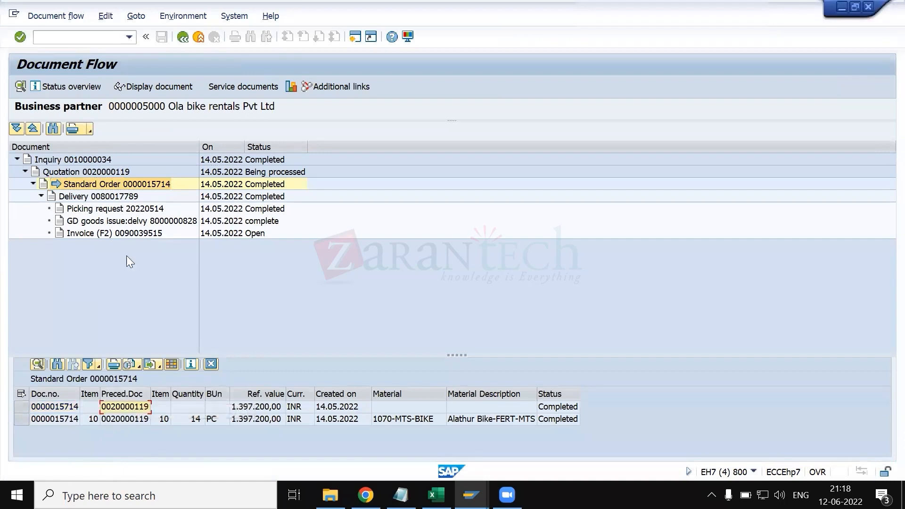
left_click(94, 172)
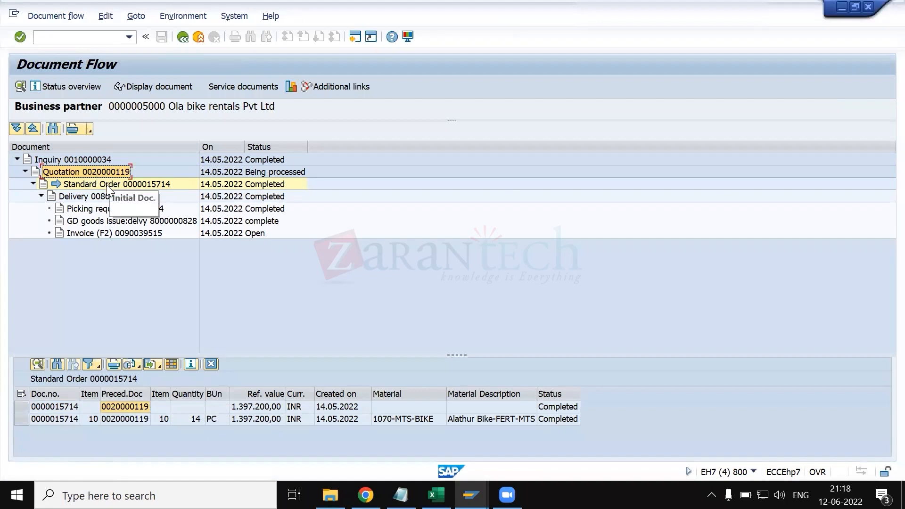
left_click(107, 185)
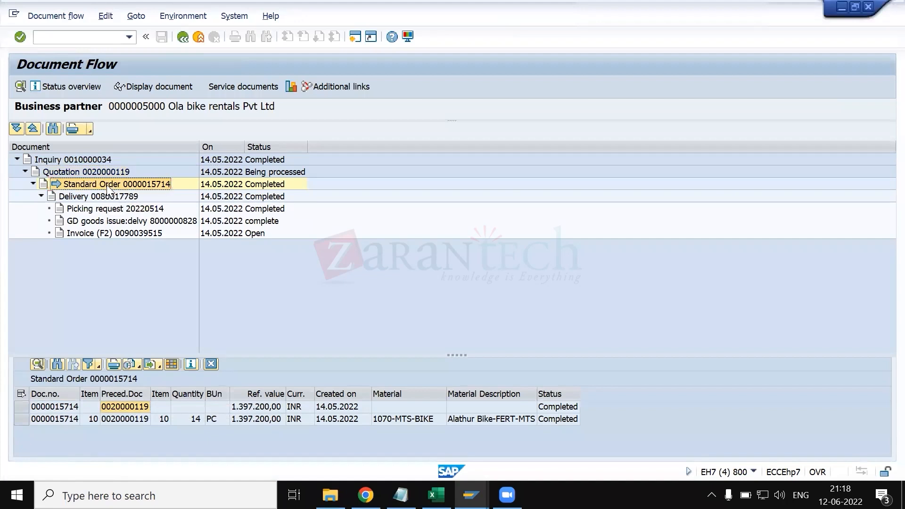
key("alt+Tab")
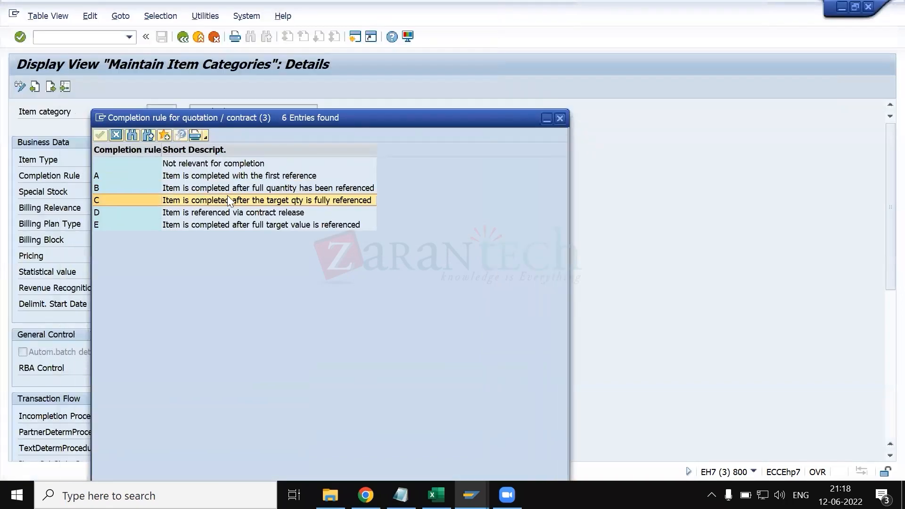
double_click(228, 197)
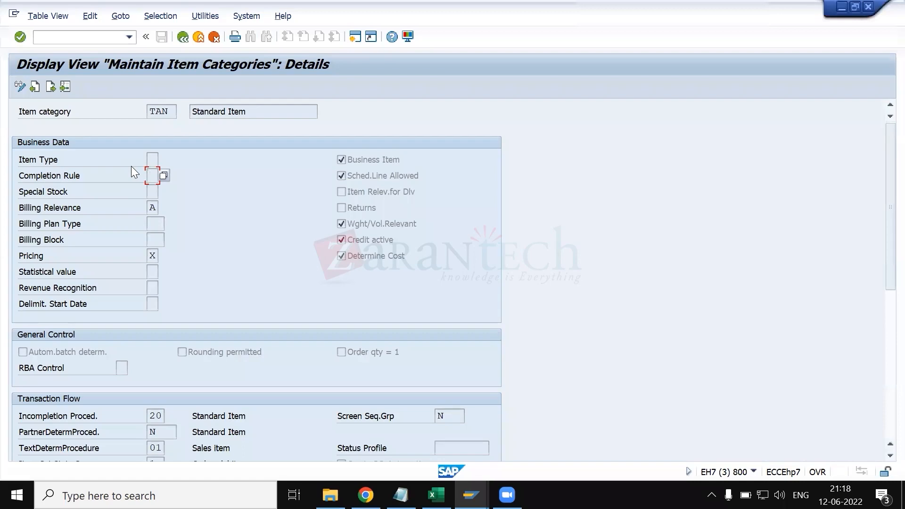
- Return to the document flow and compare the quotation's processing status with the standard order created from it
key("alt+Tab")
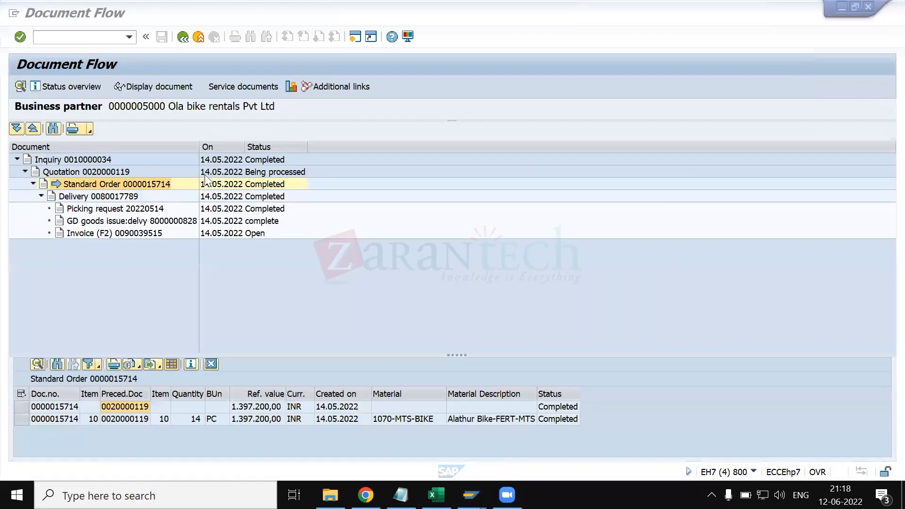
left_click(271, 168)
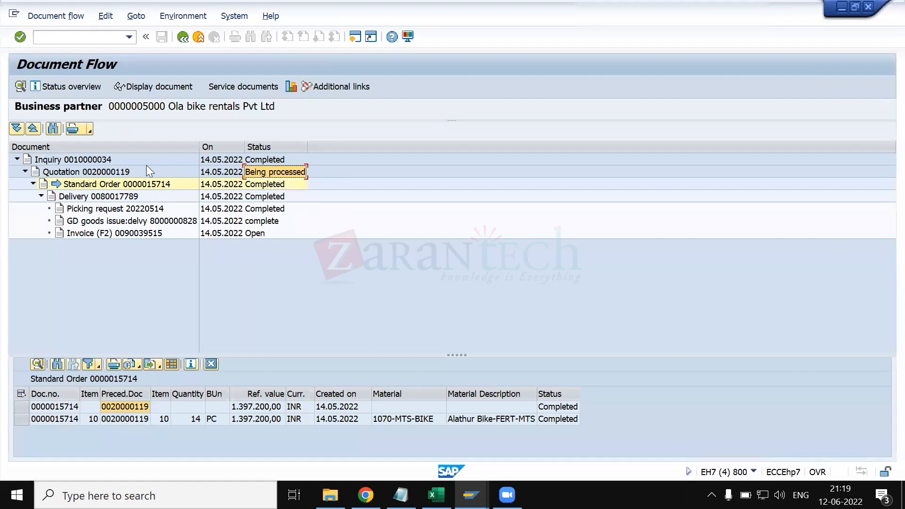
left_click(121, 171)
left_click(124, 184)
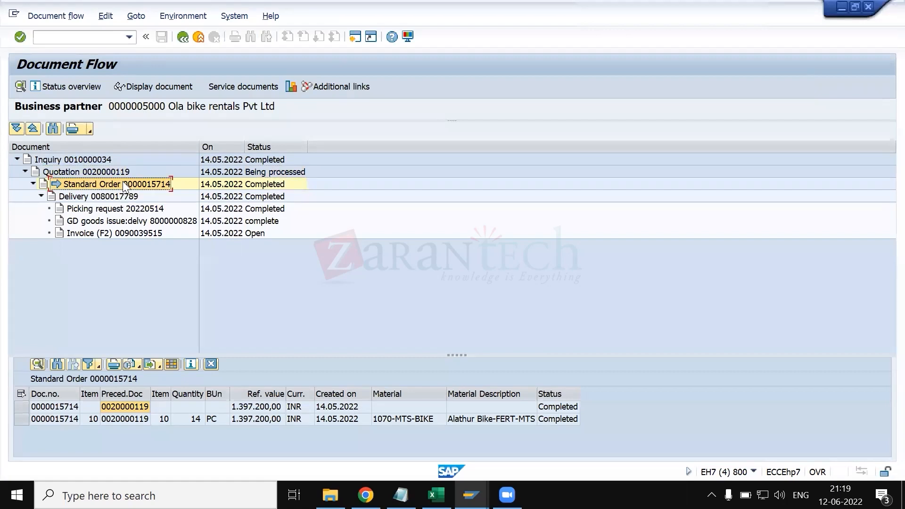
left_click(272, 173)
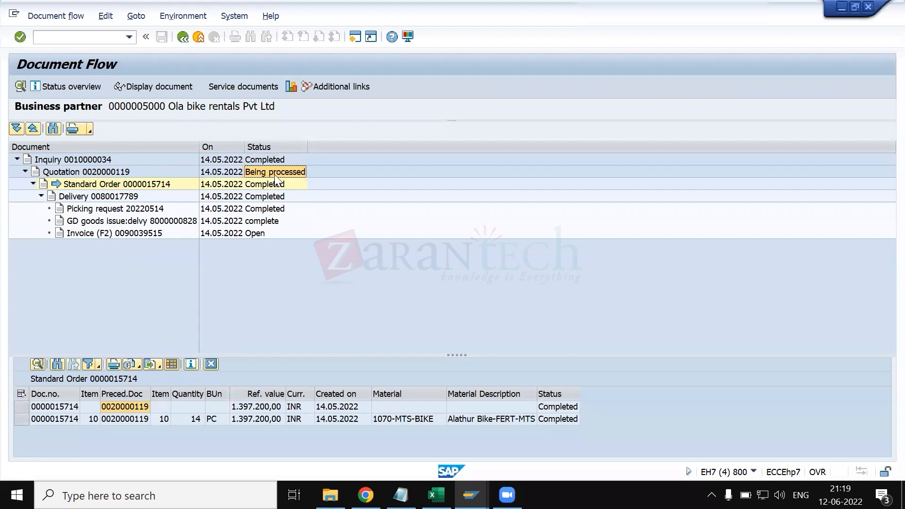
- Reopen TAN's completion rule list and highlight rule B, completion after the full quantity has been referenced
key("alt+Tab")
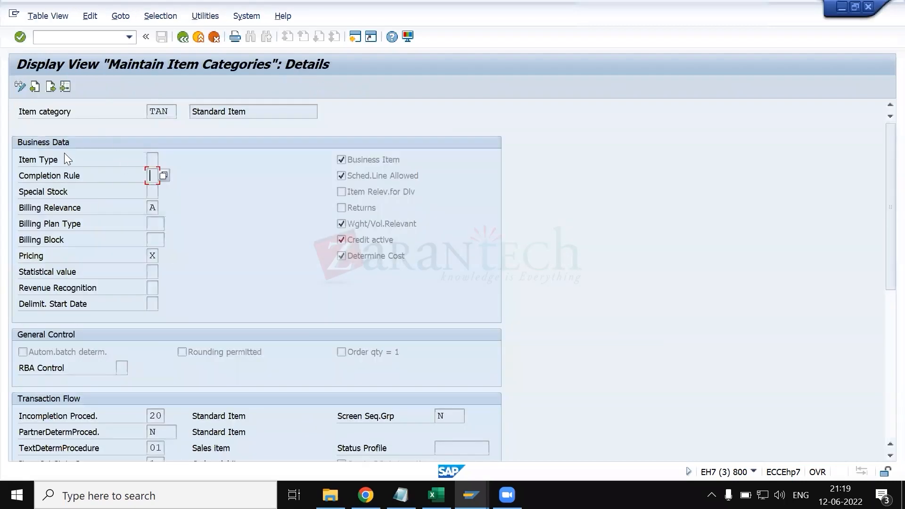
left_click(163, 176)
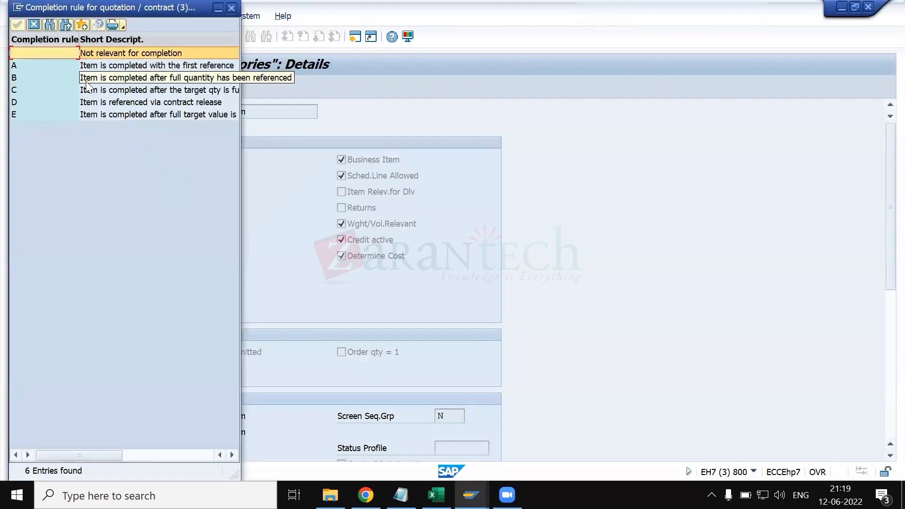
left_click(86, 80)
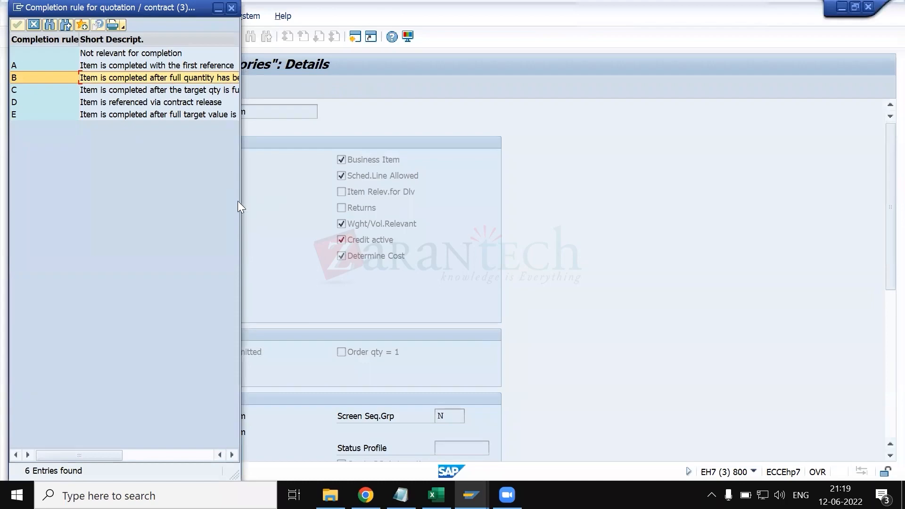
- Recheck the quotation's status in the document flow, return to the completion rules, and move the list clear of TAN's business data
key("alt+Tab")
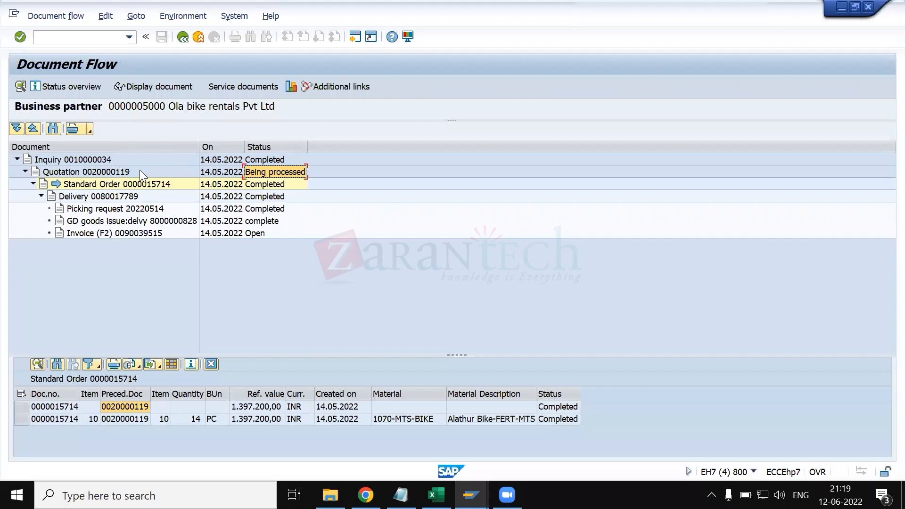
left_click(108, 173)
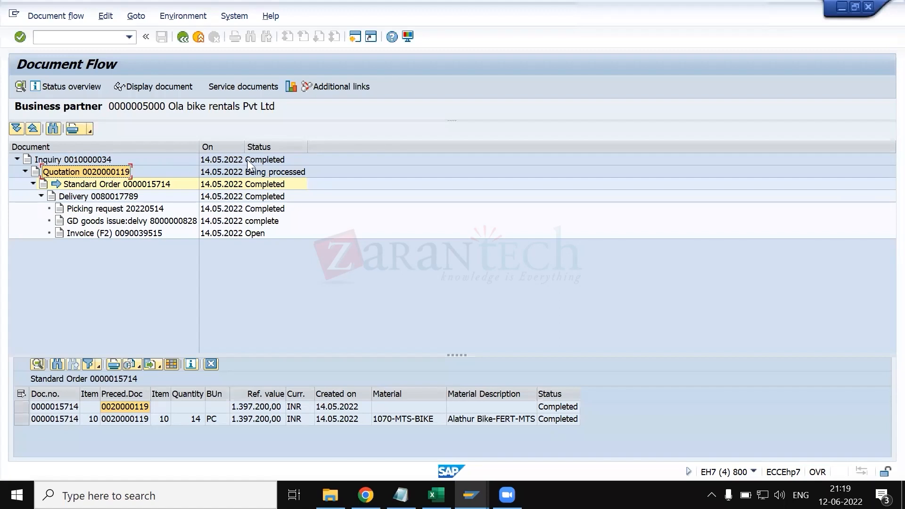
left_click(260, 173)
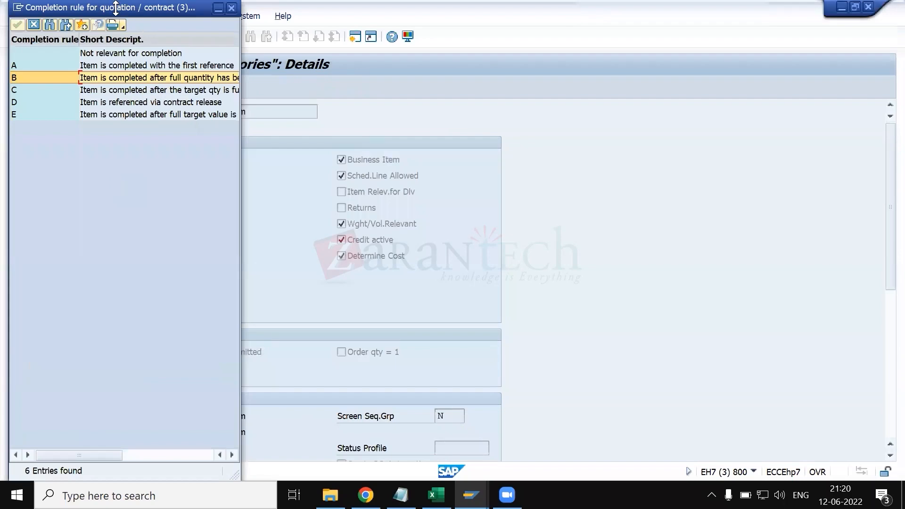
left_click_drag(111, 10, 461, 59)
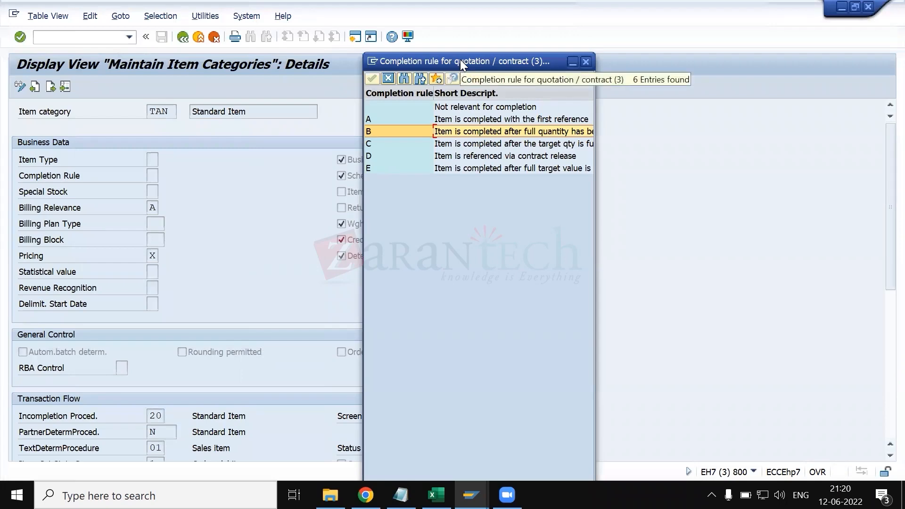
- Trace the delivery, inquiry, quotation and standard order in the document flow to illustrate how preceding documents are referenced
key("alt+Tab")
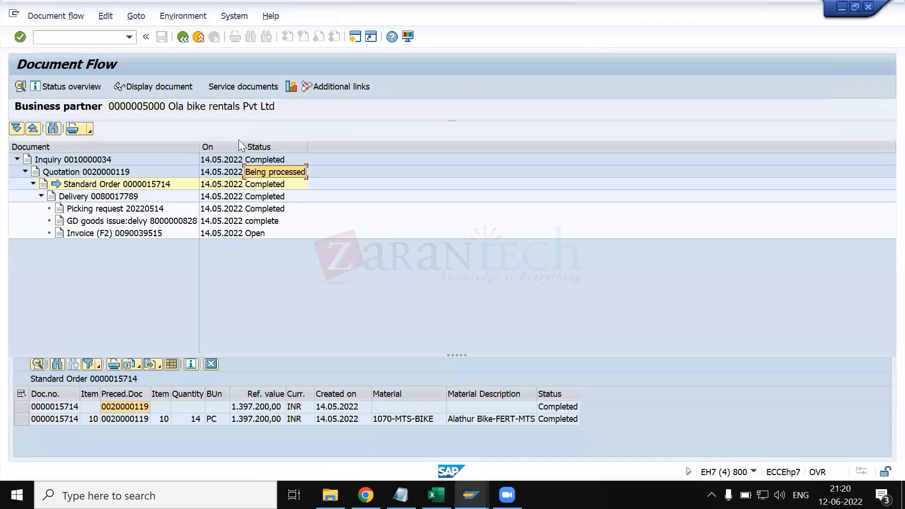
left_click(107, 197)
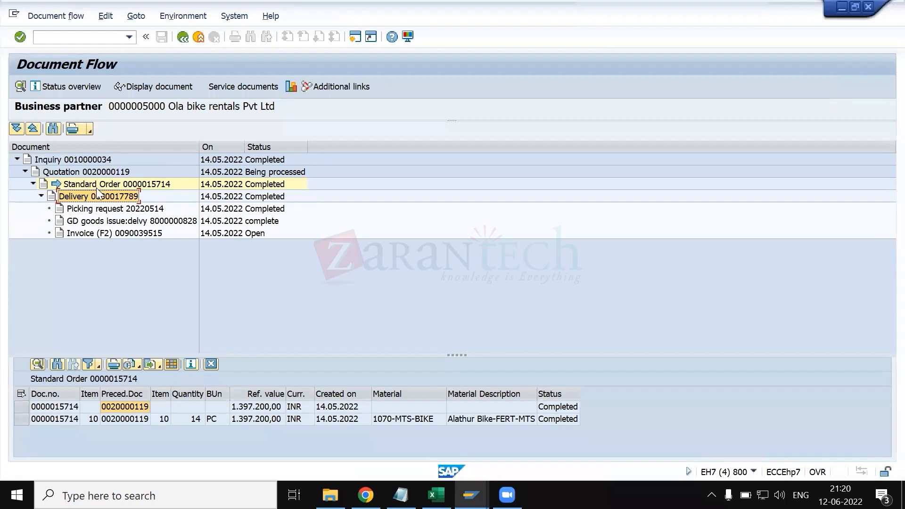
left_click(75, 161)
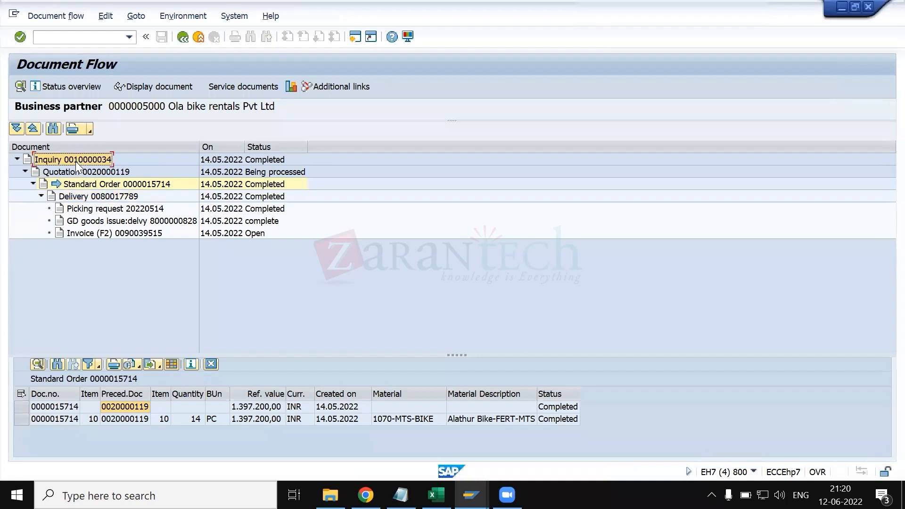
left_click(80, 173)
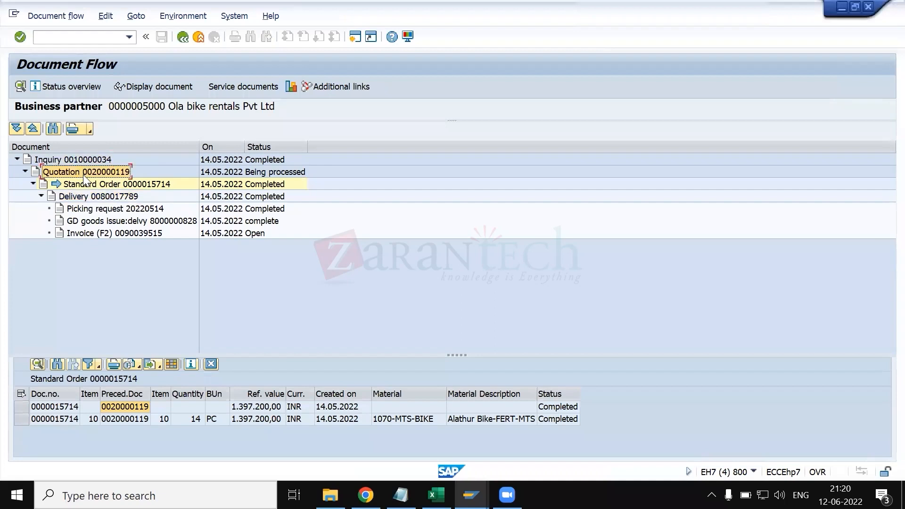
left_click(86, 185)
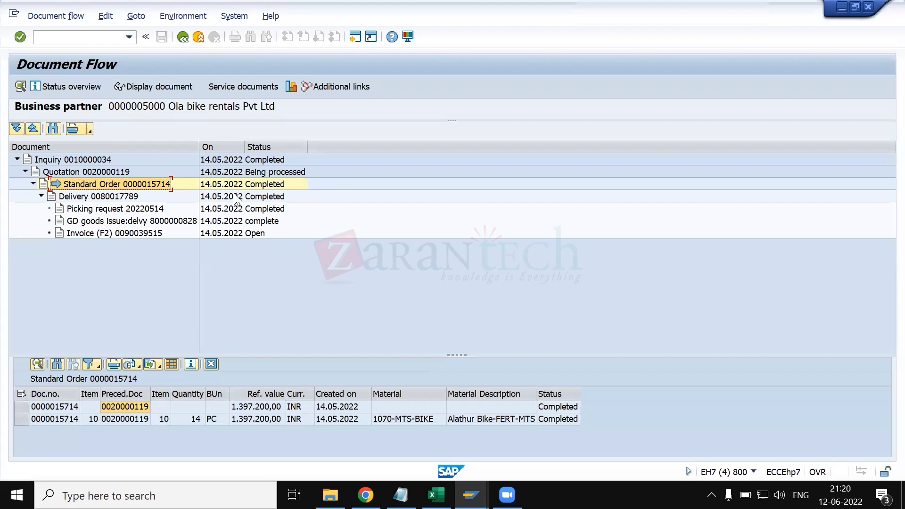
key("alt+Tab")
key("alt+Tab")
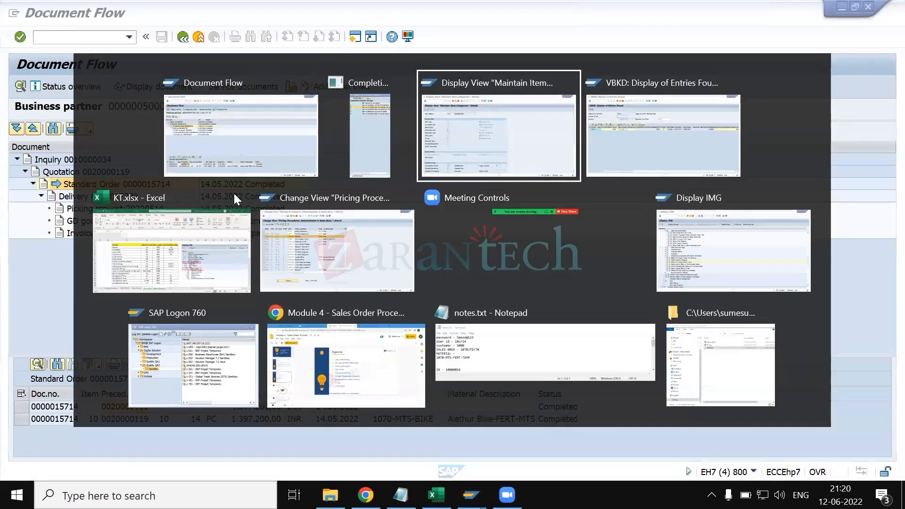
key("alt+shift+Tab")
key("alt+shift+Tab")
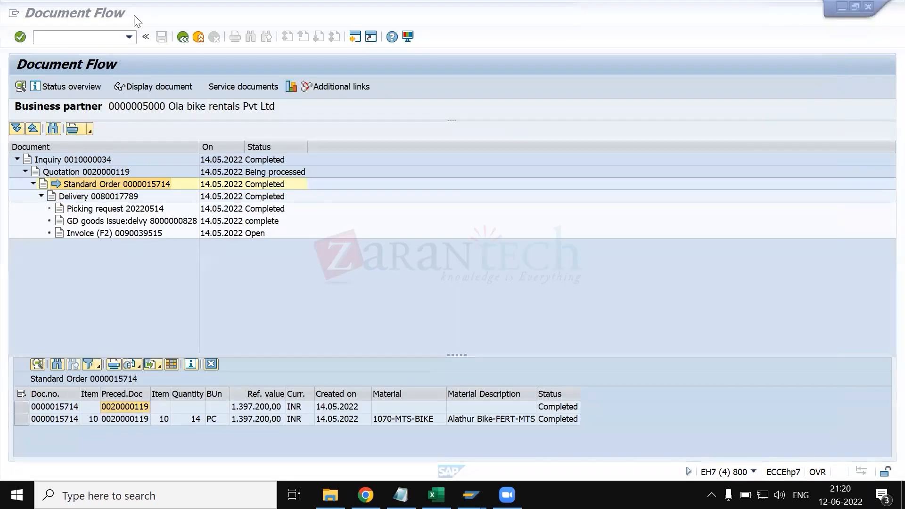
left_click(109, 35)
type("/n")
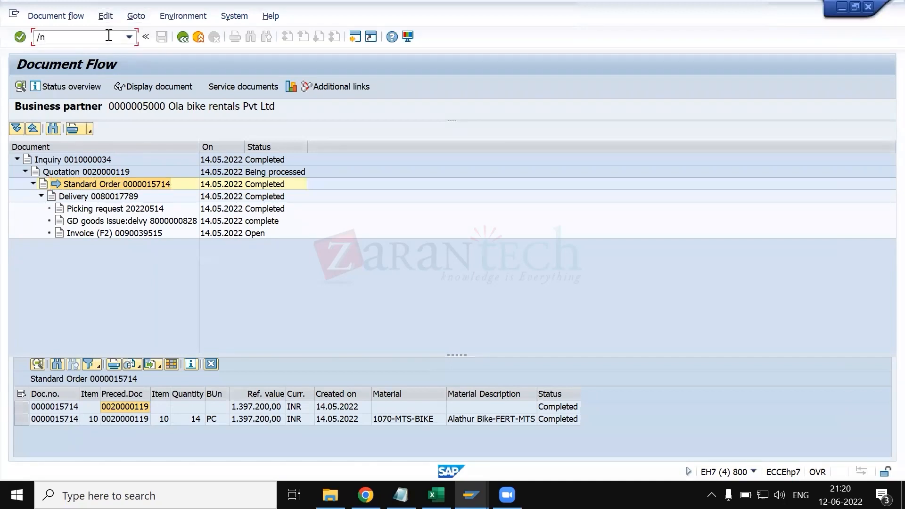
left_click(131, 185)
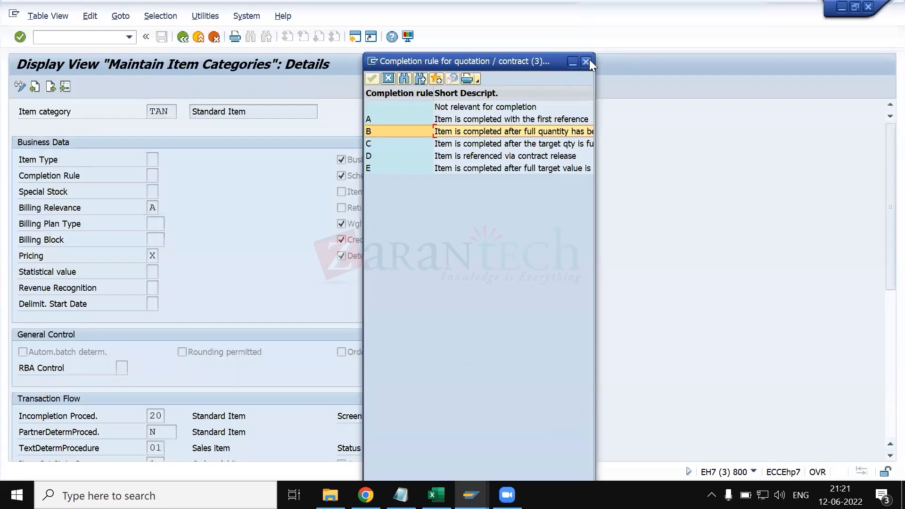
- Close the completion rule list and add a reminder to notes.txt about showing the completion rule status
left_click(587, 62)
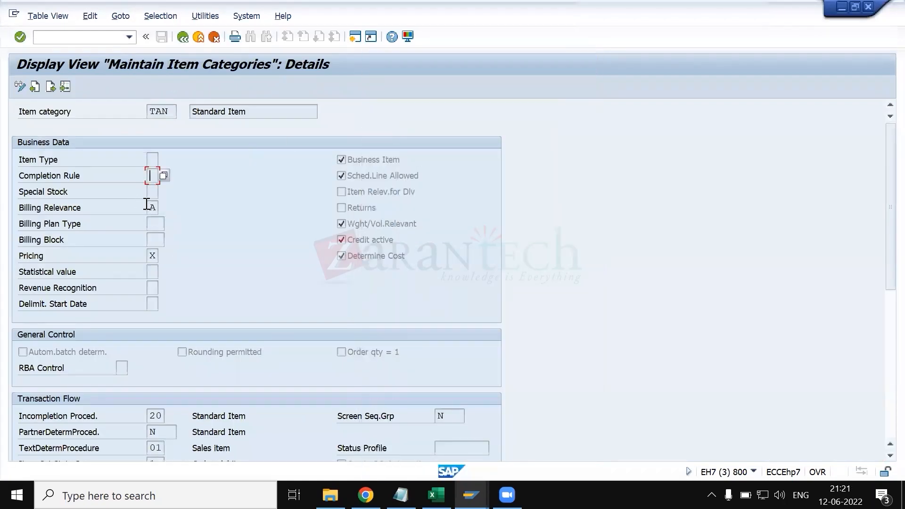
left_click(400, 494)
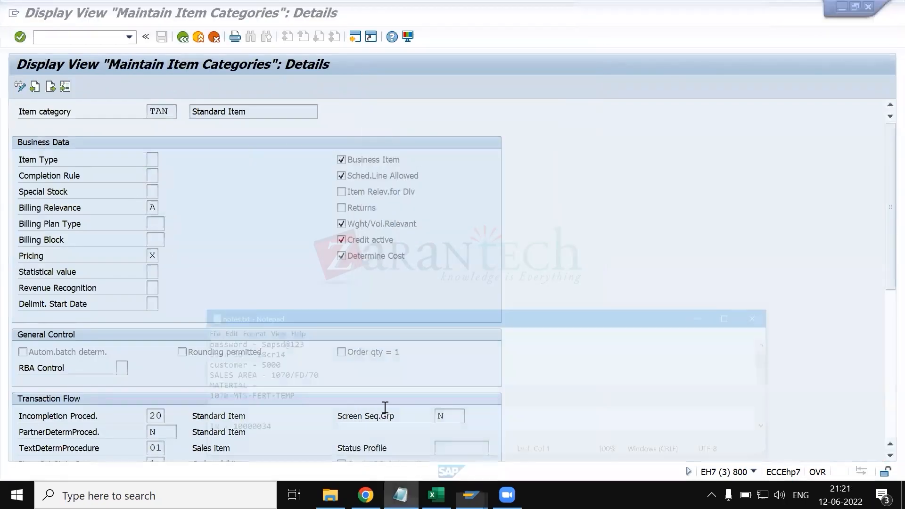
scroll(322, 399, "down", 8)
left_click(291, 370)
type("to show comp")
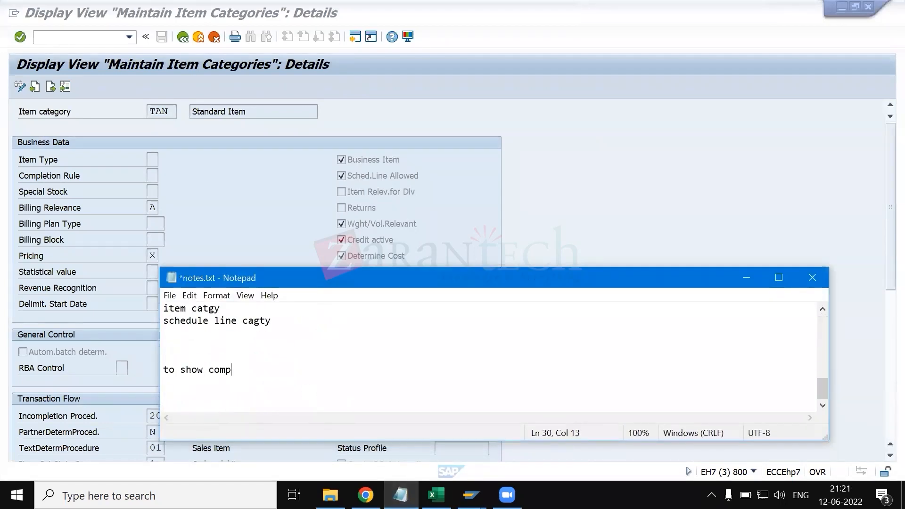
type("leteion rule status s")
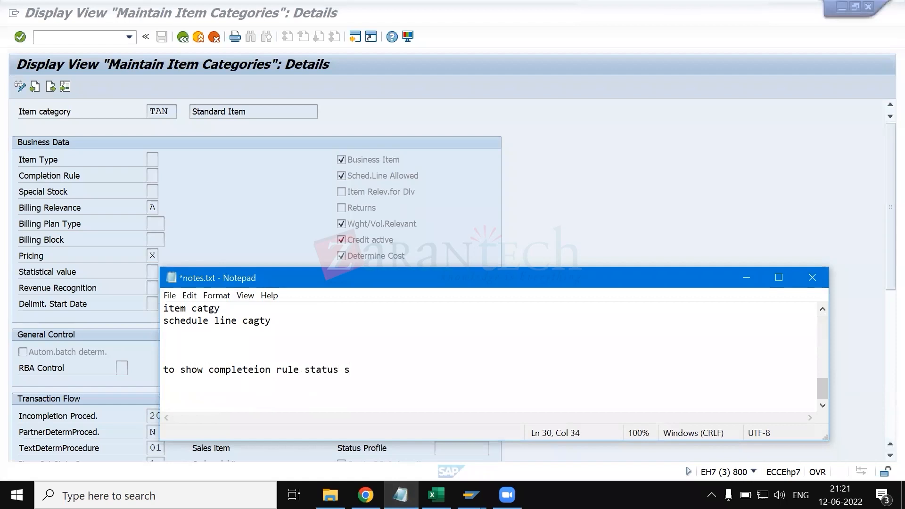
type("ign")
key("BackSpace")
key("BackSpace")
type("gf...")
key("Return")
left_click(183, 244)
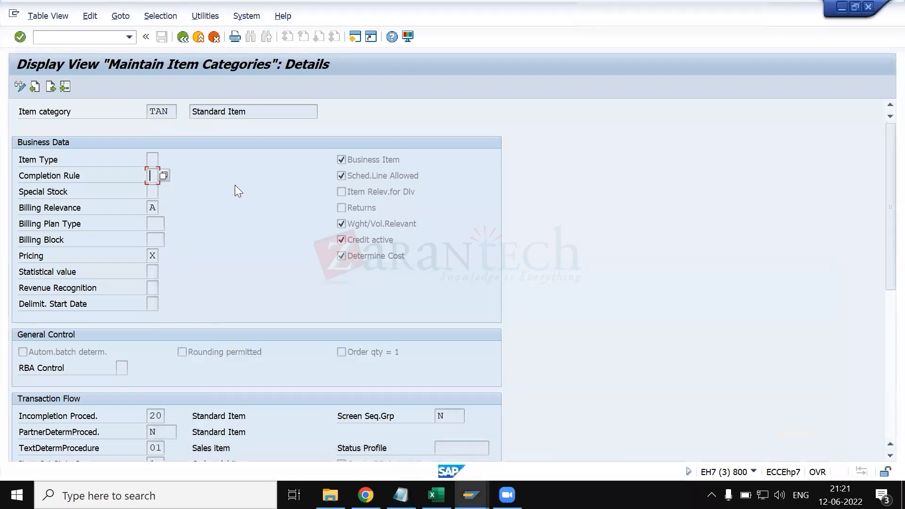
- Highlight TAN's Sched.Line Allowed setting and display the schedule lines of the 1070-MTS-BIKE item in the standard order
left_click(367, 175)
left_click(470, 496)
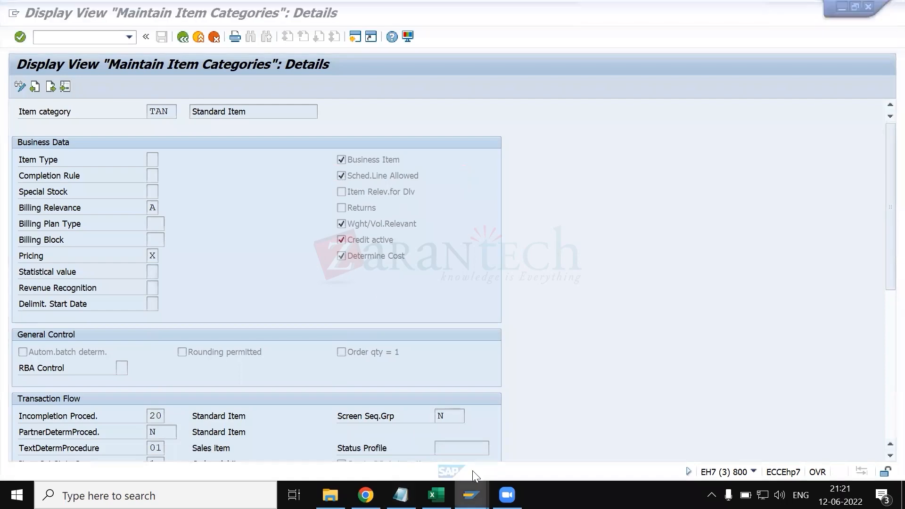
left_click(514, 431)
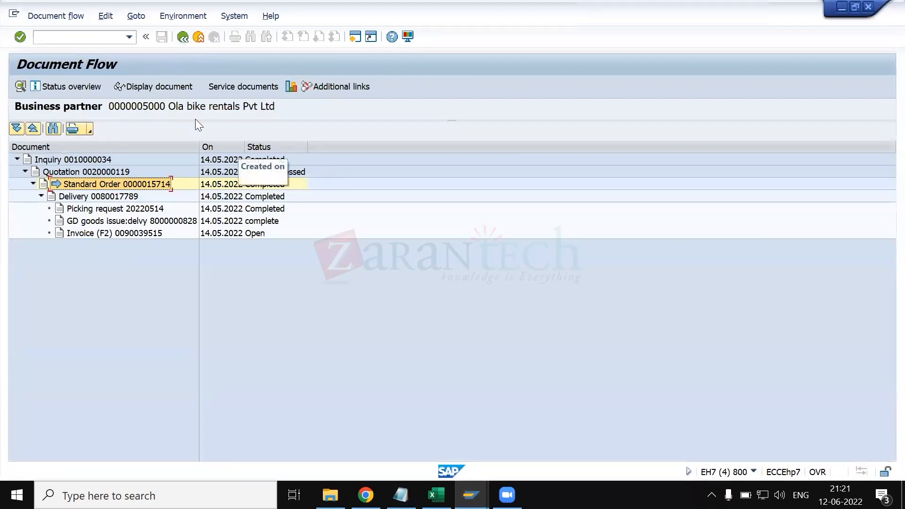
left_click(157, 88)
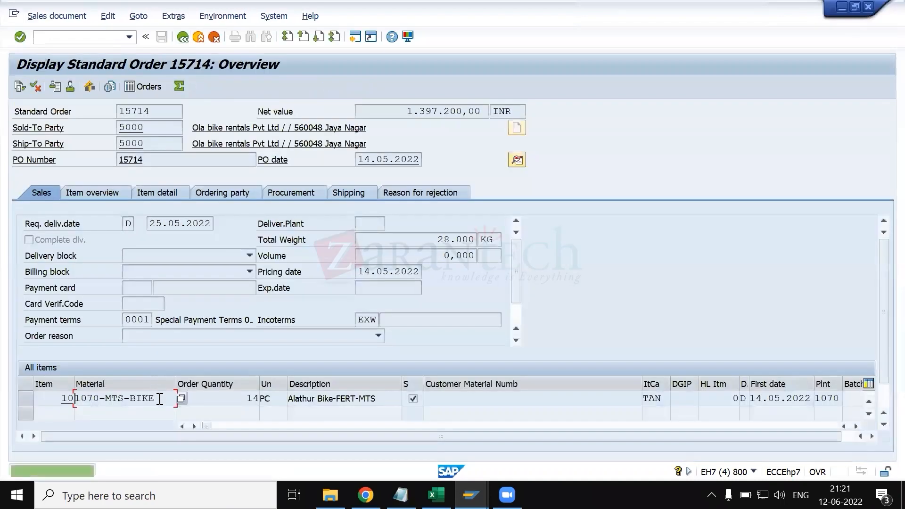
double_click(160, 399)
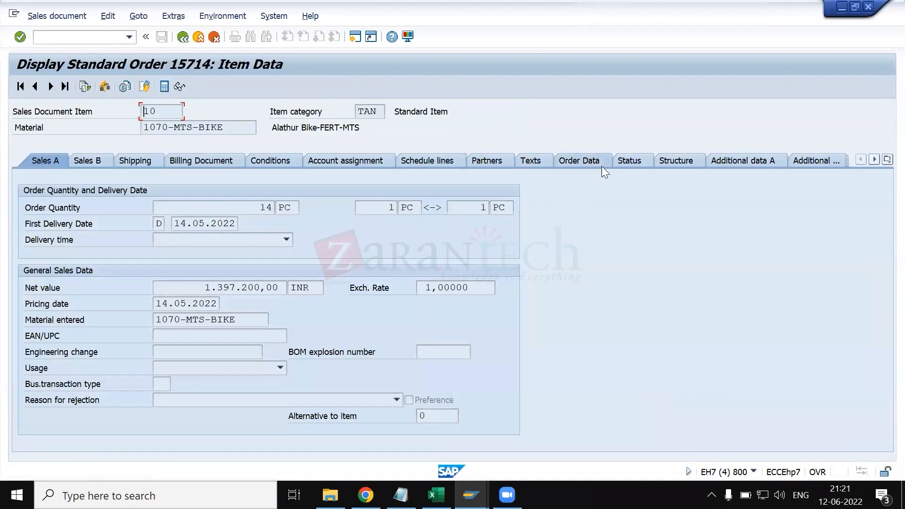
left_click(435, 158)
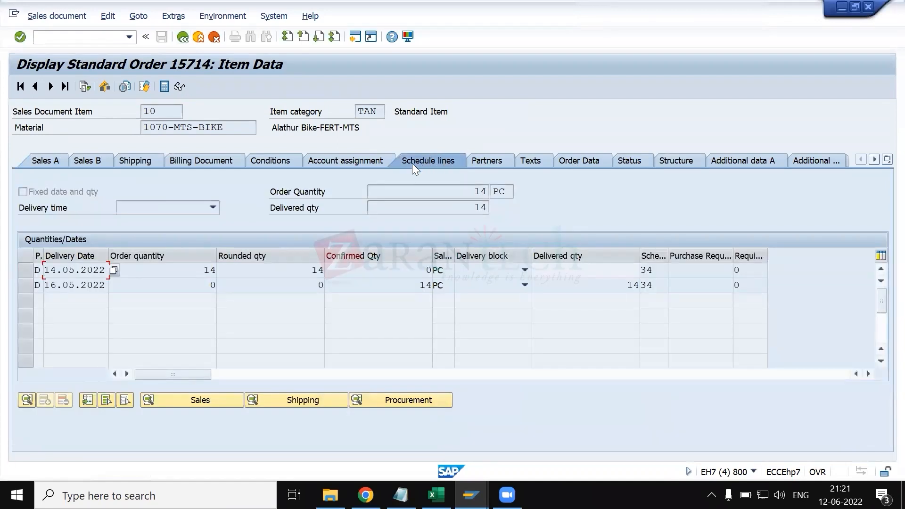
- Compare the standard order item's schedule lines with the Sched.Line Allowed setting of item category TAN
key("alt+Tab")
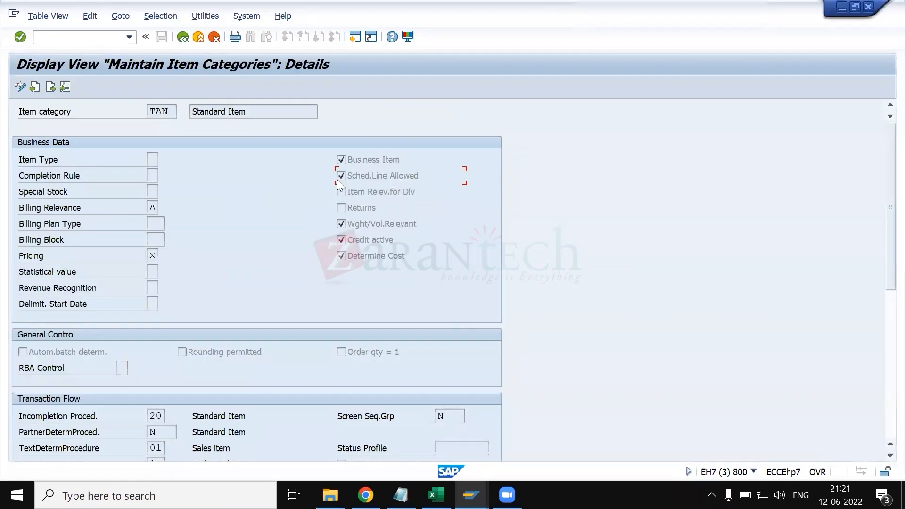
key("alt+Tab")
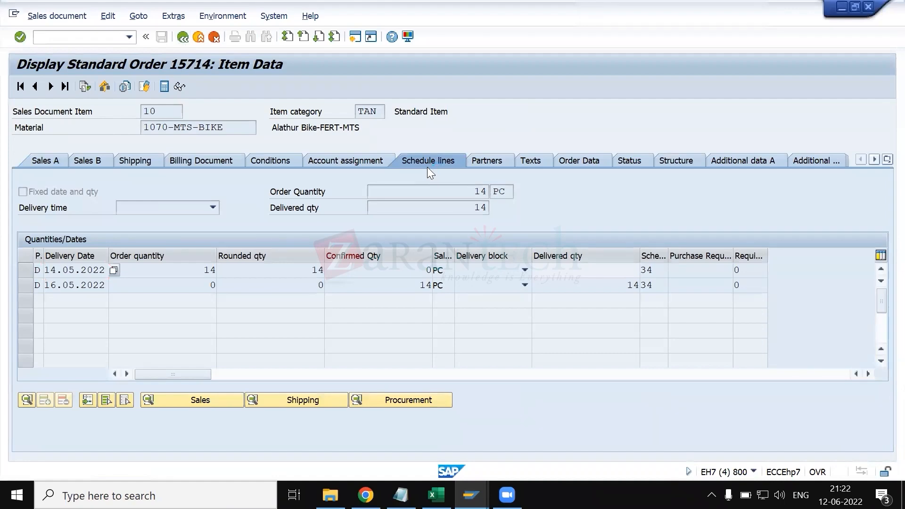
key("alt+Tab")
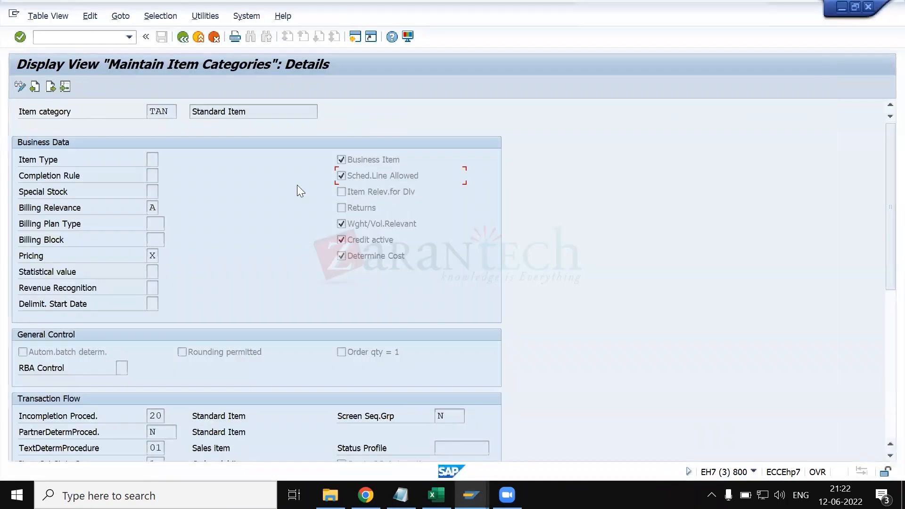
- Review TAN's special stock options, highlighting W for customer consignment and E for orders on hand, and close the list
left_click(150, 193)
left_click(164, 192)
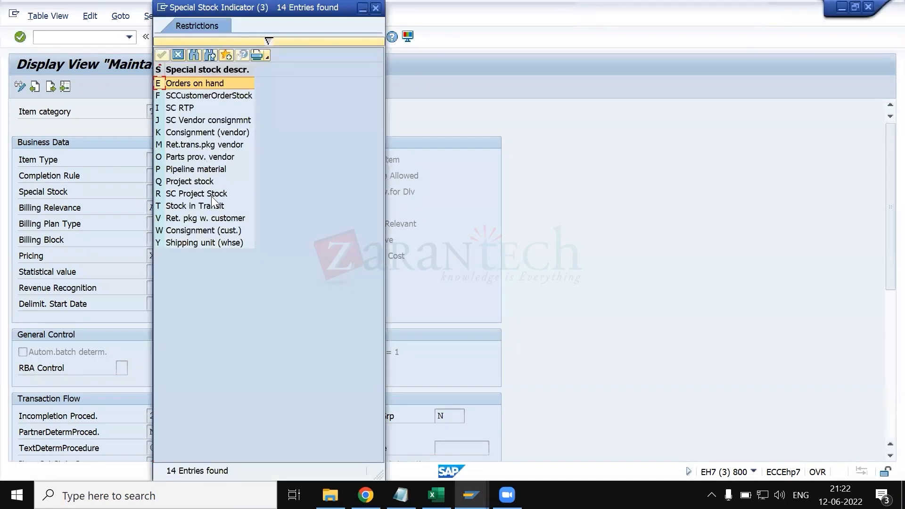
left_click(195, 230)
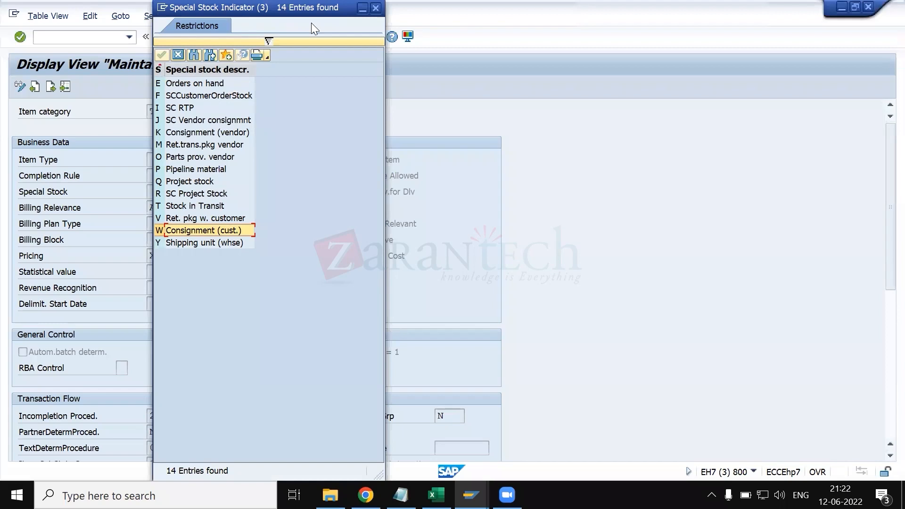
left_click_drag(283, 8, 427, 46)
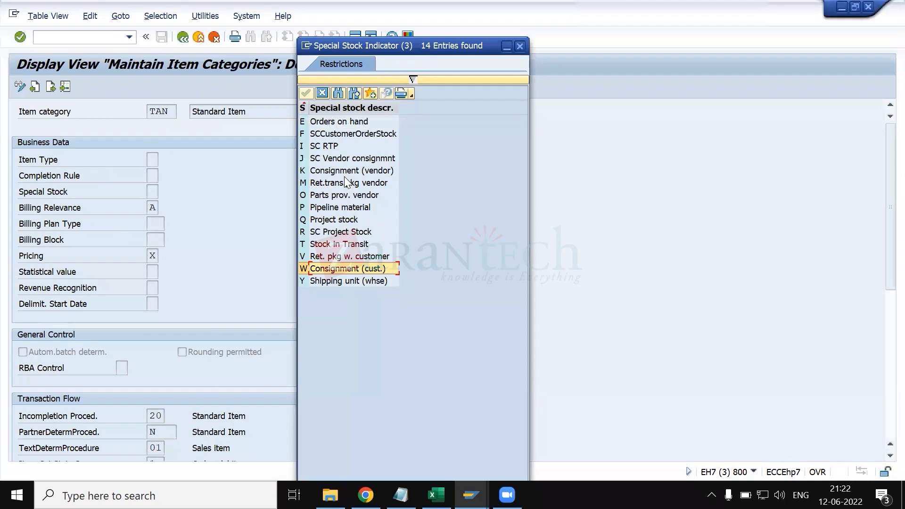
left_click(339, 121)
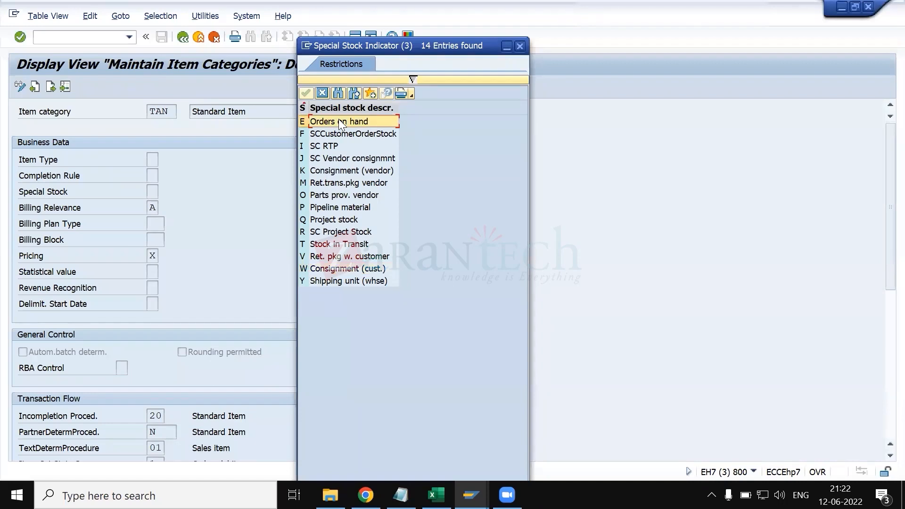
double_click(339, 121)
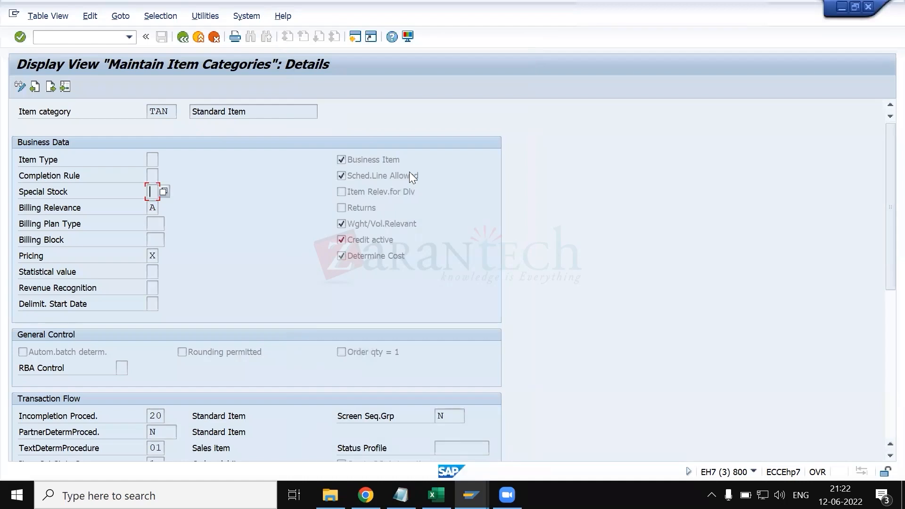
key("Return")
- Read the field help for Item Relev.for Dlv, highlighting the definition about text or value items, and close it
left_click(403, 191)
left_click(156, 112)
left_click(343, 191)
key("F1")
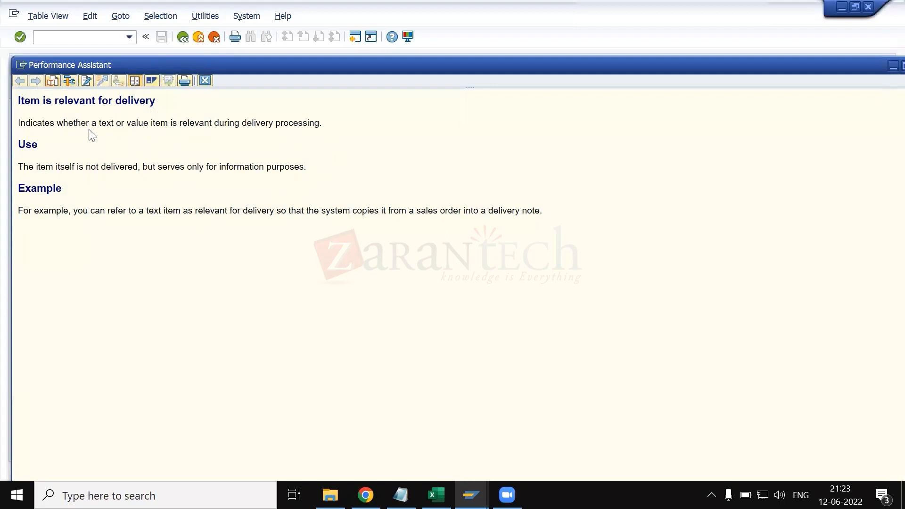
left_click_drag(82, 126, 303, 124)
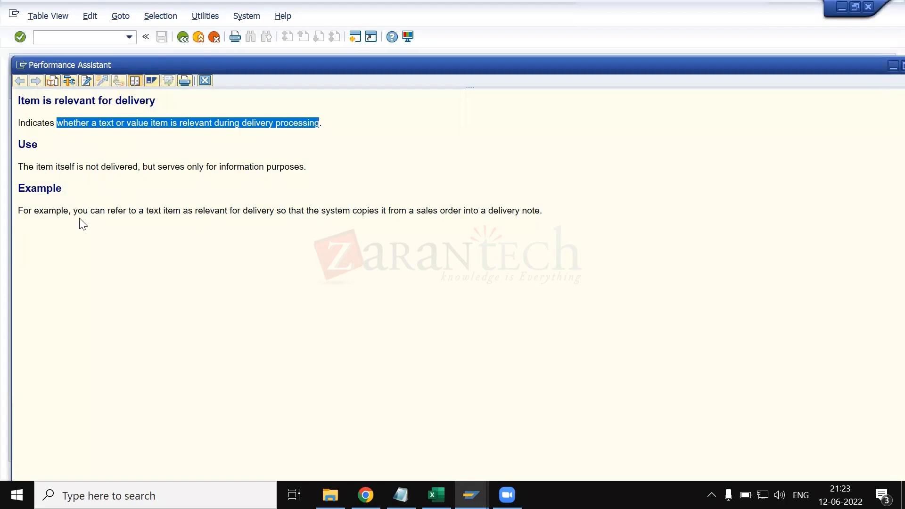
key("Escape")
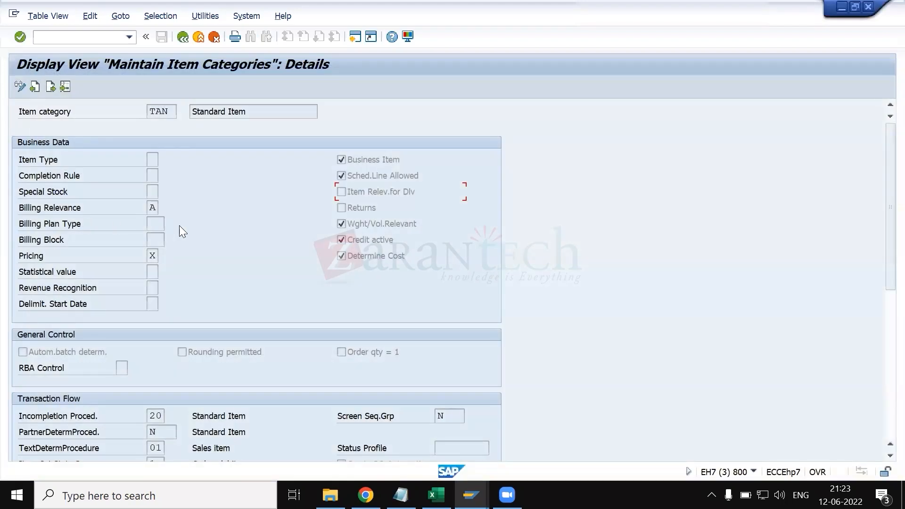
- Display TAN's billing relevance options in full beside the business data and compare A, delivery-related billing, with B, order-related billing
left_click(150, 206)
left_click(164, 208)
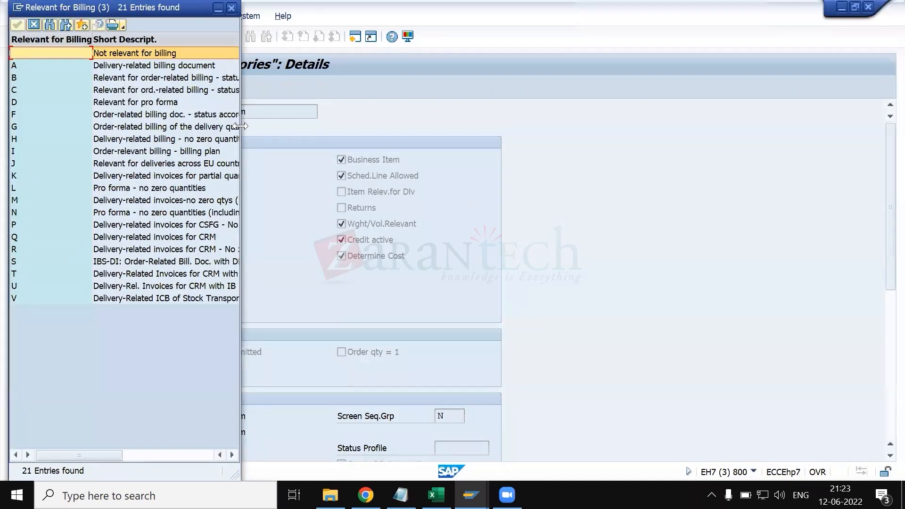
left_click_drag(241, 126, 583, 189)
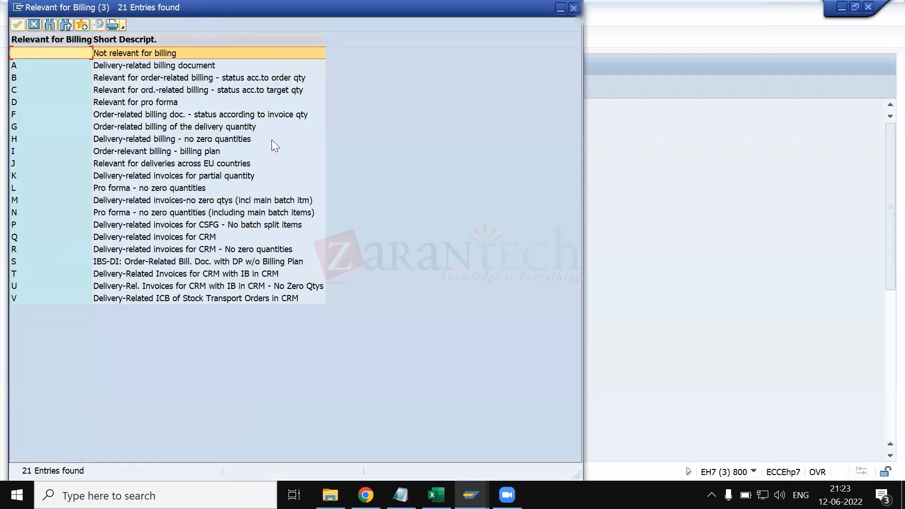
left_click(209, 65)
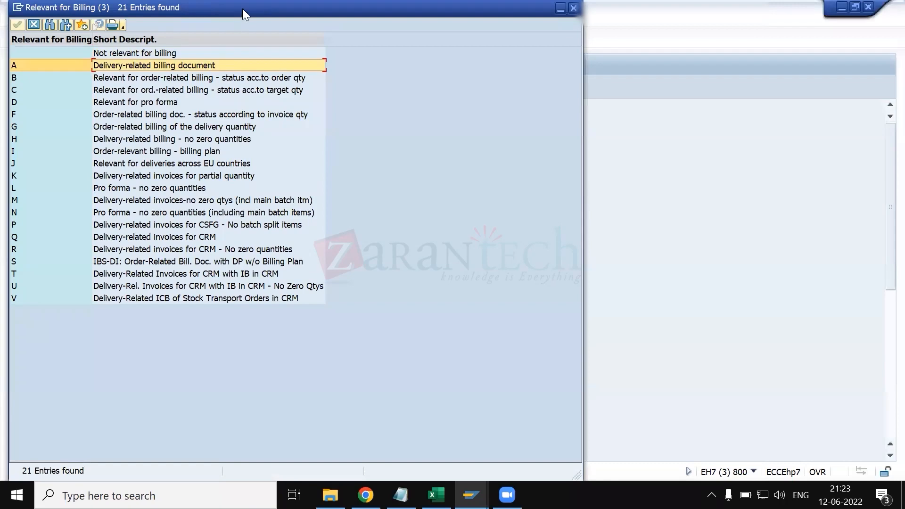
left_click_drag(243, 8, 606, 79)
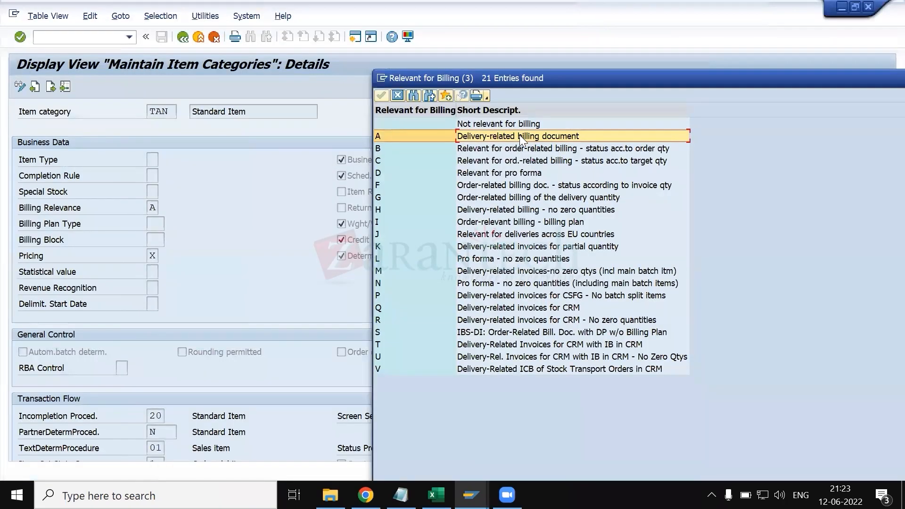
left_click(512, 148)
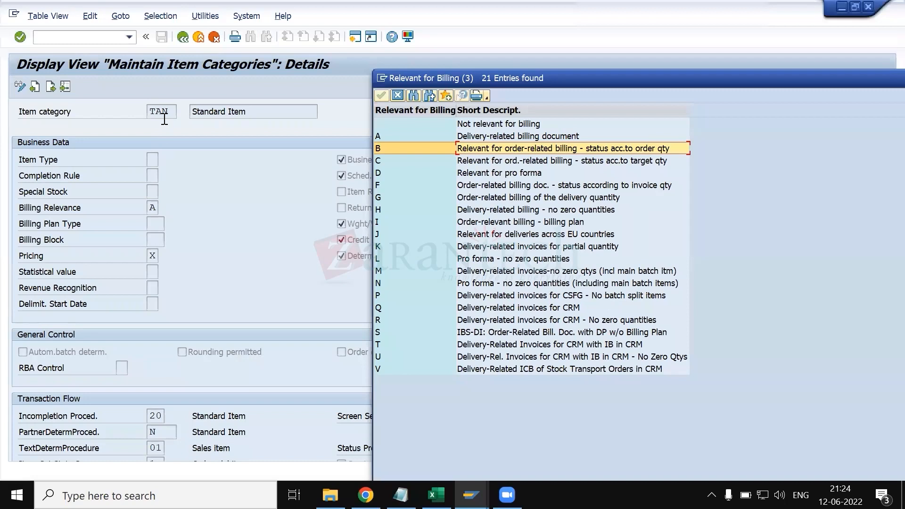
left_click(160, 208)
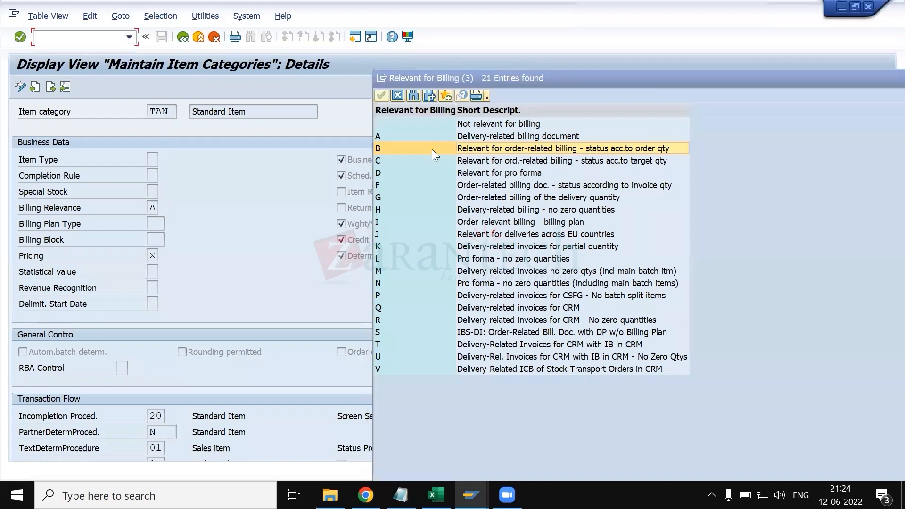
left_click(448, 136)
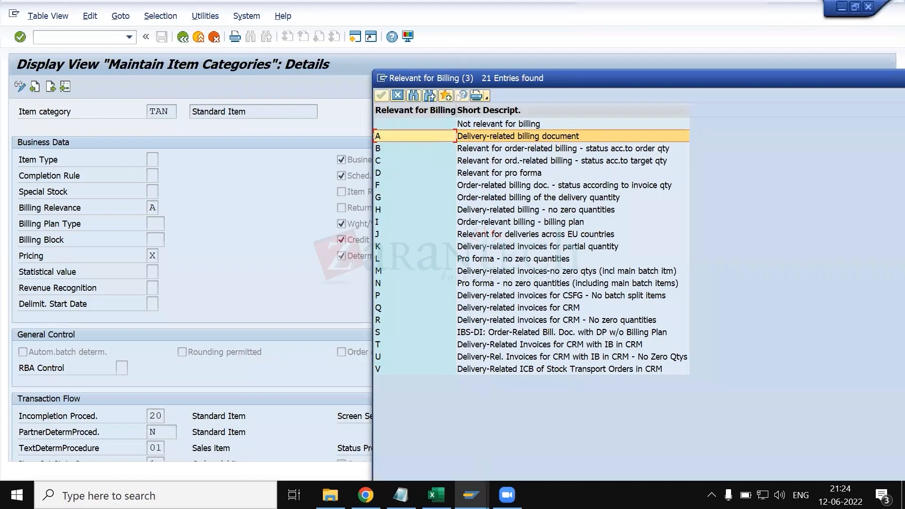
- Return to the standard order's overview and display the outbound delivery from its document flow
left_click(471, 495)
left_click(490, 439)
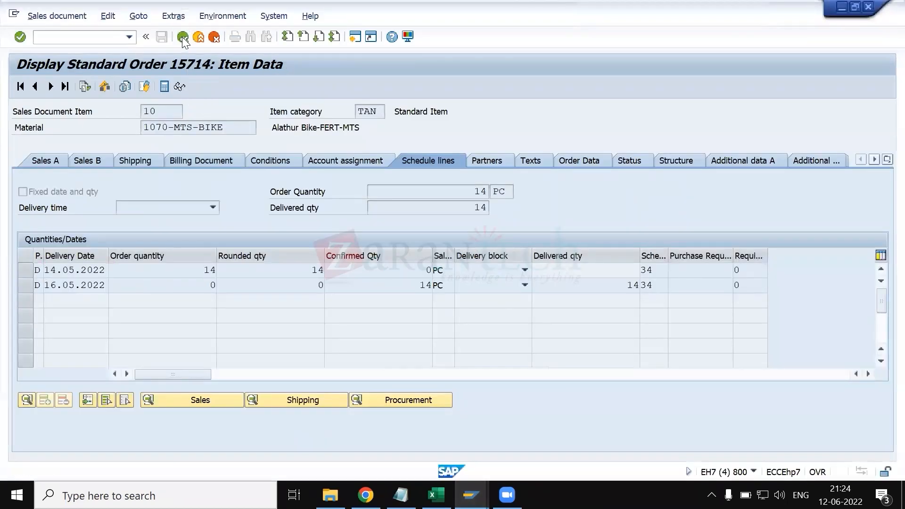
left_click(183, 36)
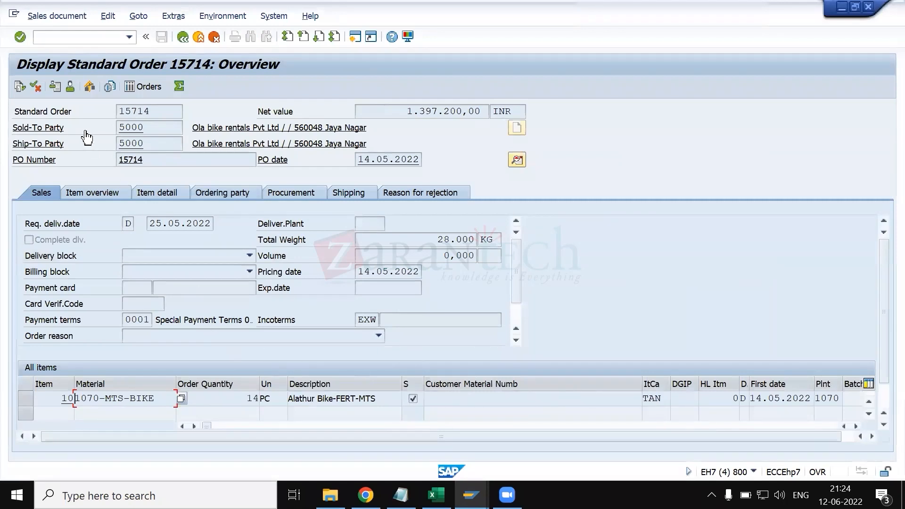
left_click(23, 90)
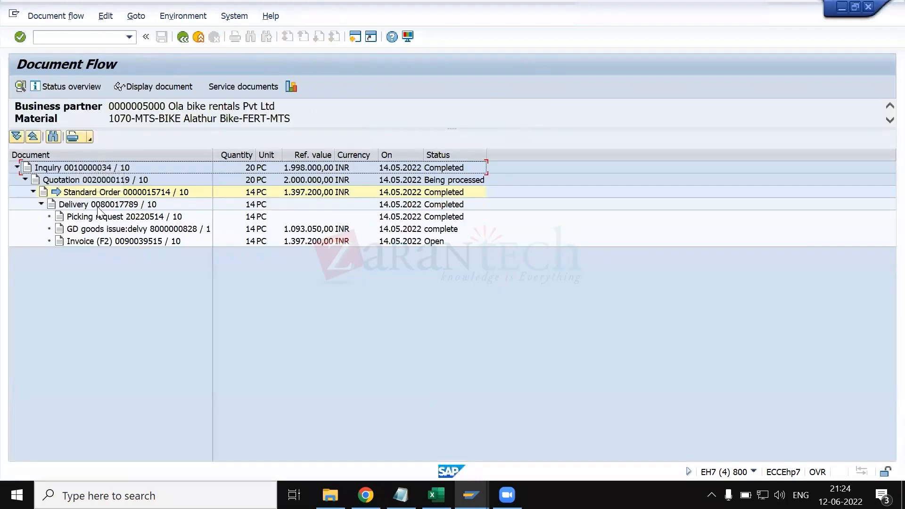
left_click(98, 208)
left_click(132, 89)
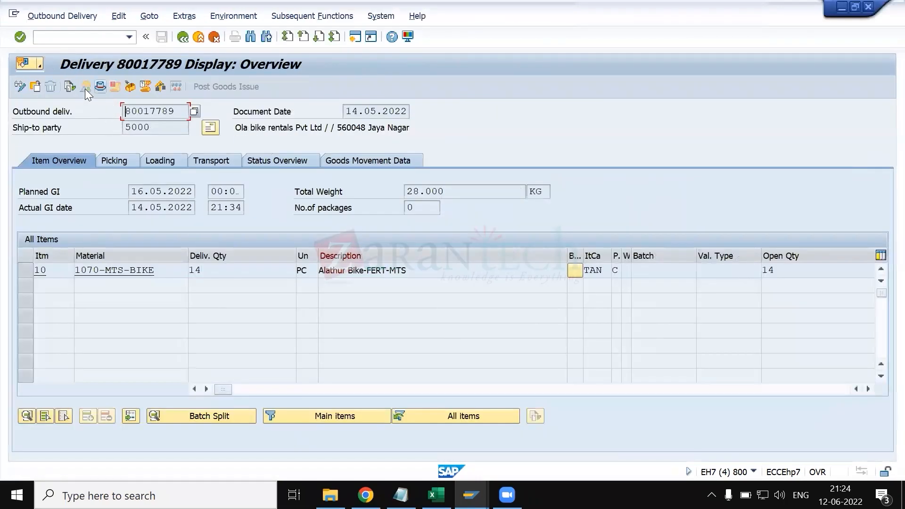
- Check delivery type LF in the delivery's header administration data and return to the delivery overview
left_click(86, 88)
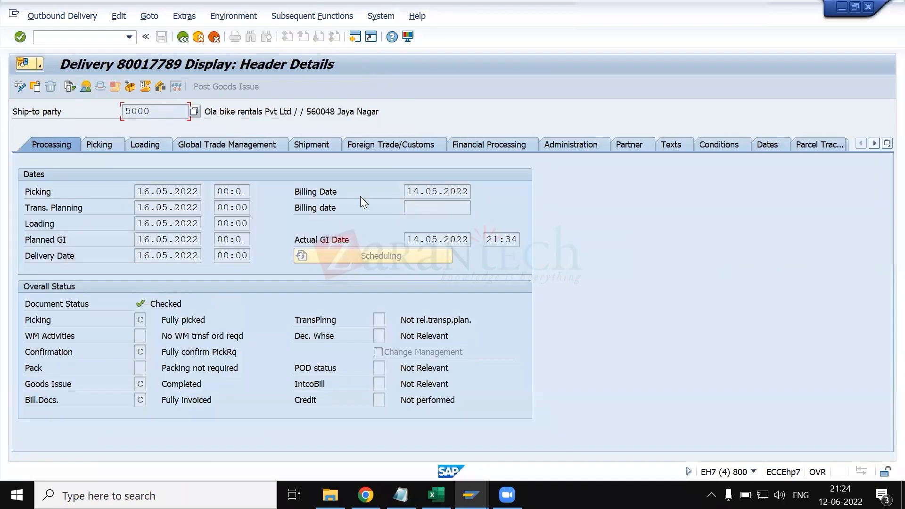
left_click(563, 145)
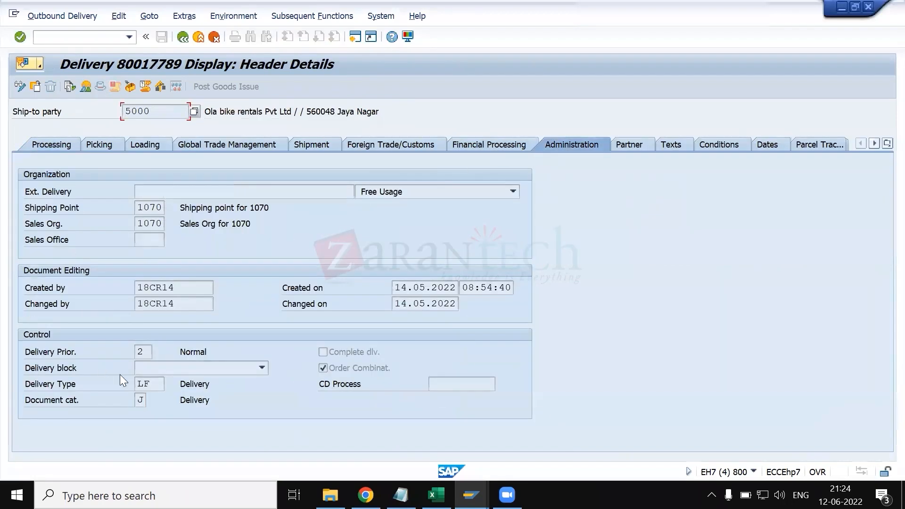
left_click(141, 384)
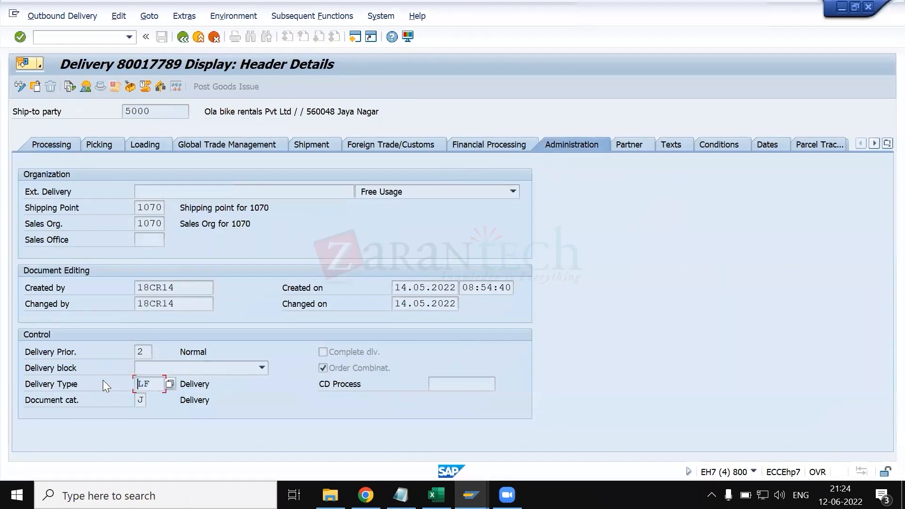
left_click(183, 37)
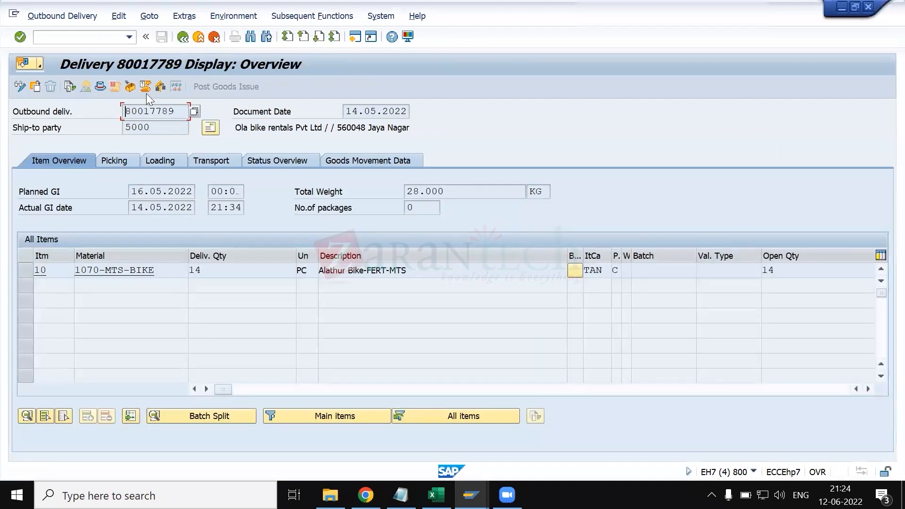
- Display the outbound delivery's document flow and highlight the standard order and its subsequent delivery
left_click(145, 88)
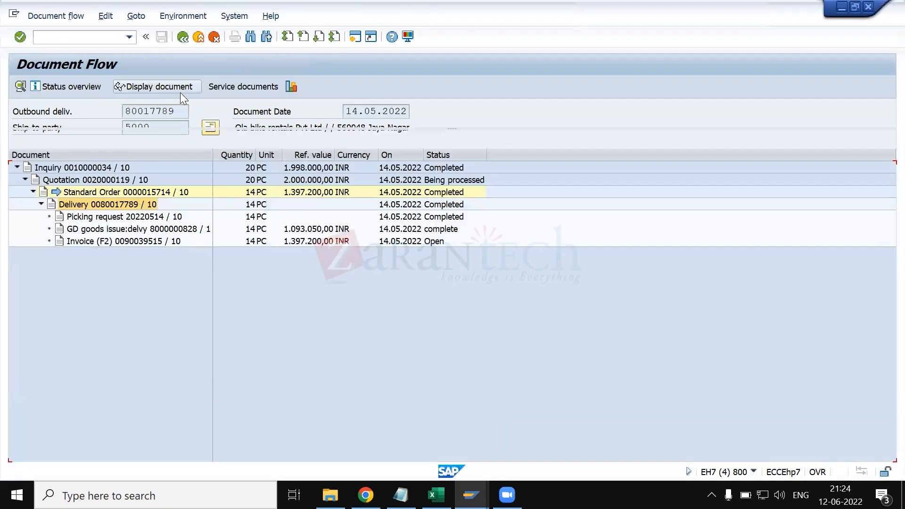
left_click(107, 194)
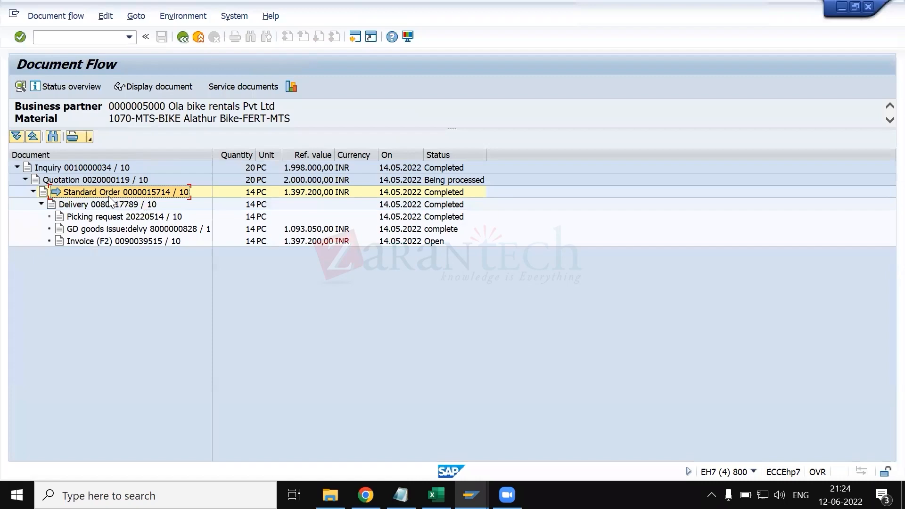
left_click(111, 204)
- Switch back to TAN's item category details, close the billing relevance value list and select the Returns indicator for review
key("alt+Tab")
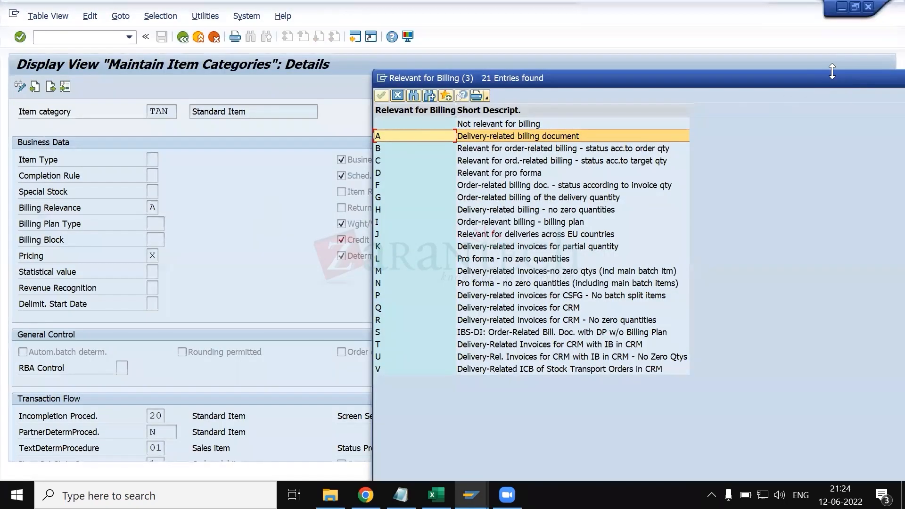
left_click_drag(647, 74, 449, 75)
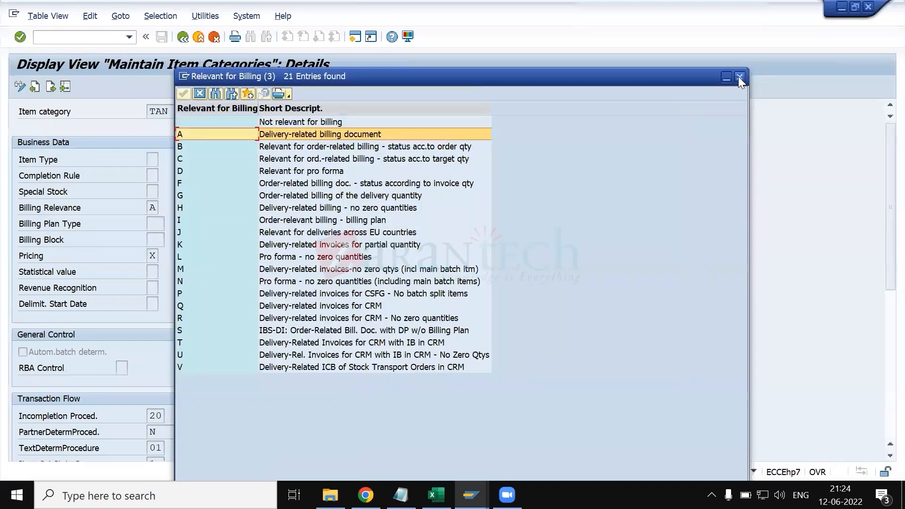
left_click(739, 78)
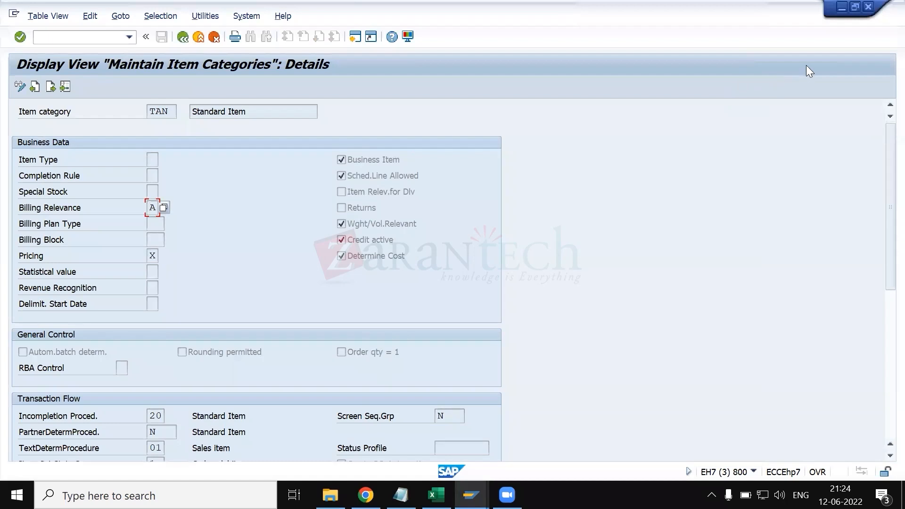
left_click(359, 207)
- Return to the document flow and trace the chain from the initial inquiry to the F2 invoice
key("alt+Tab")
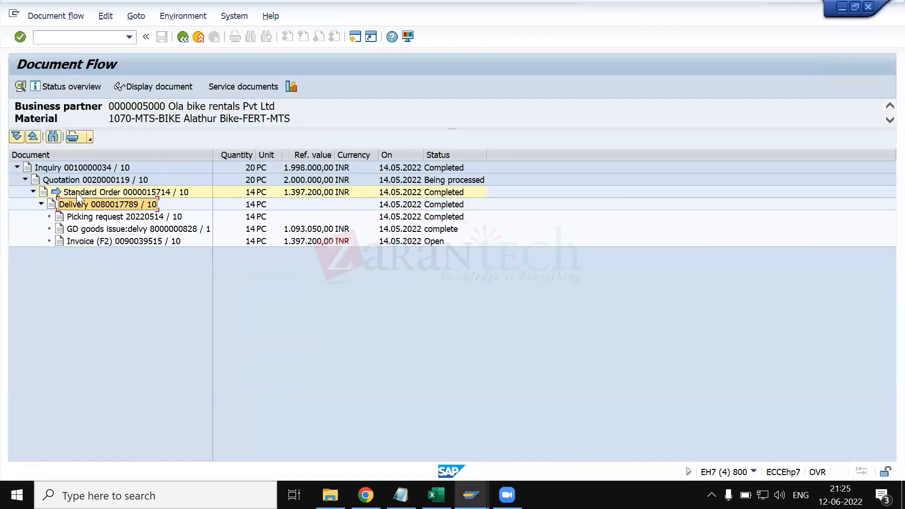
left_click(88, 171)
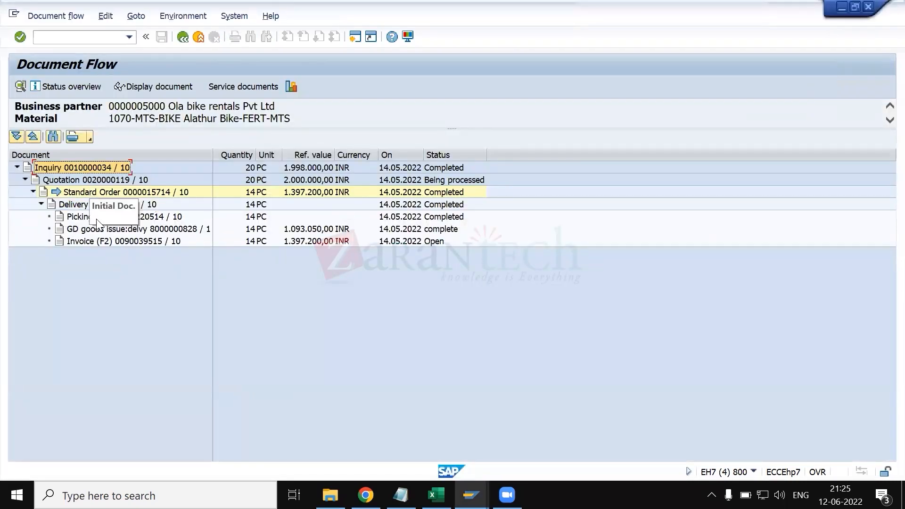
left_click(102, 243)
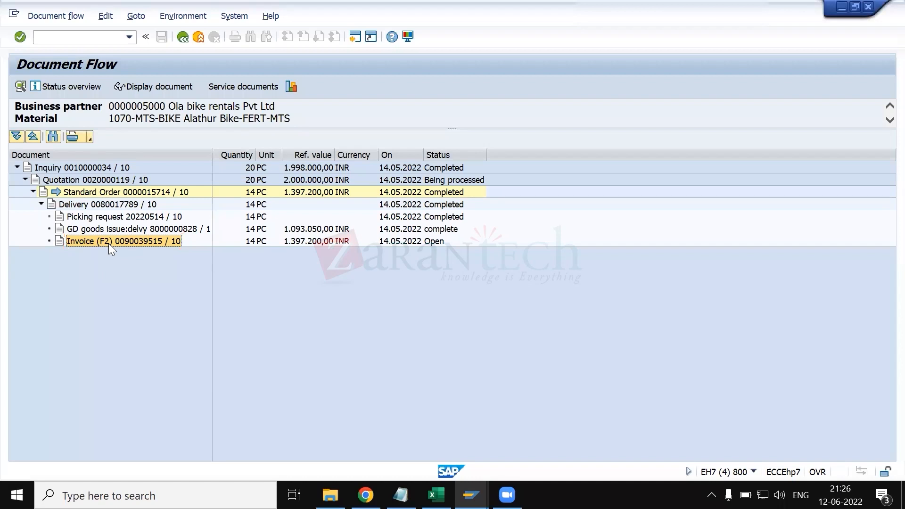
- Switch back to TAN's item category details and read the field help for the Returns indicator
key("alt+Tab")
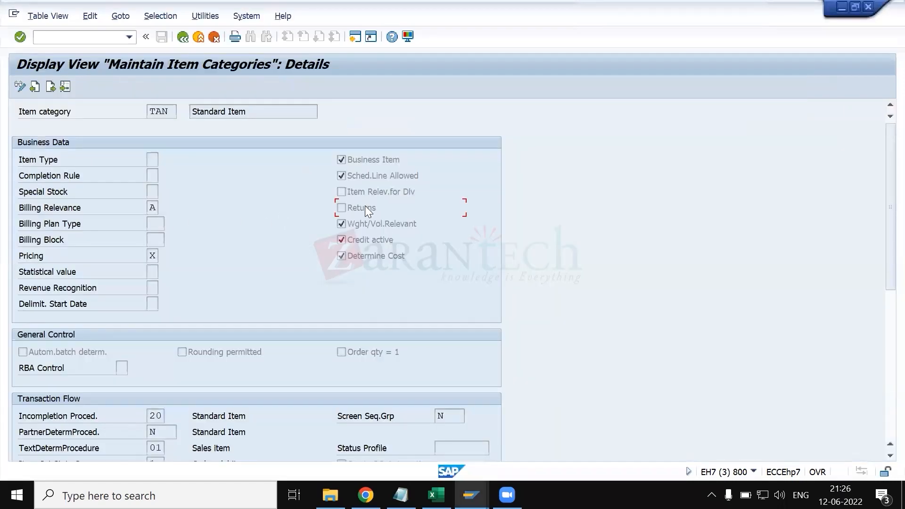
key("F1")
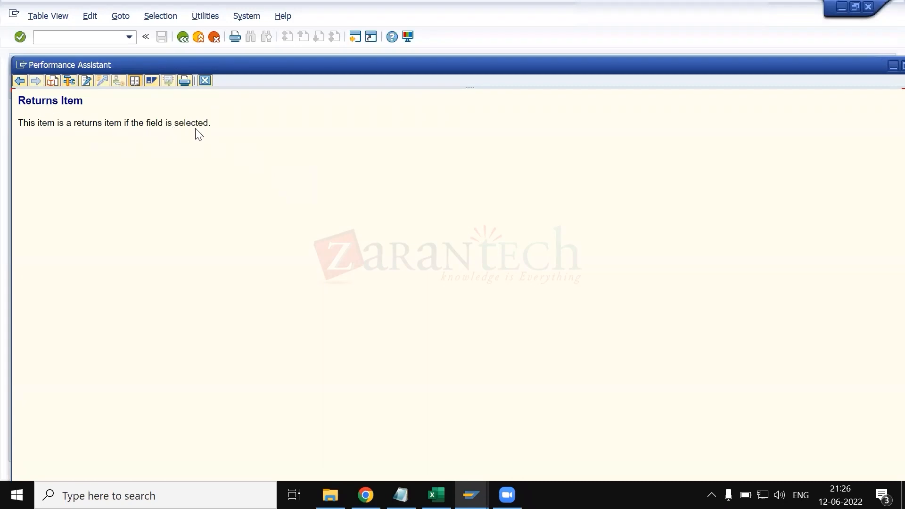
left_click(205, 81)
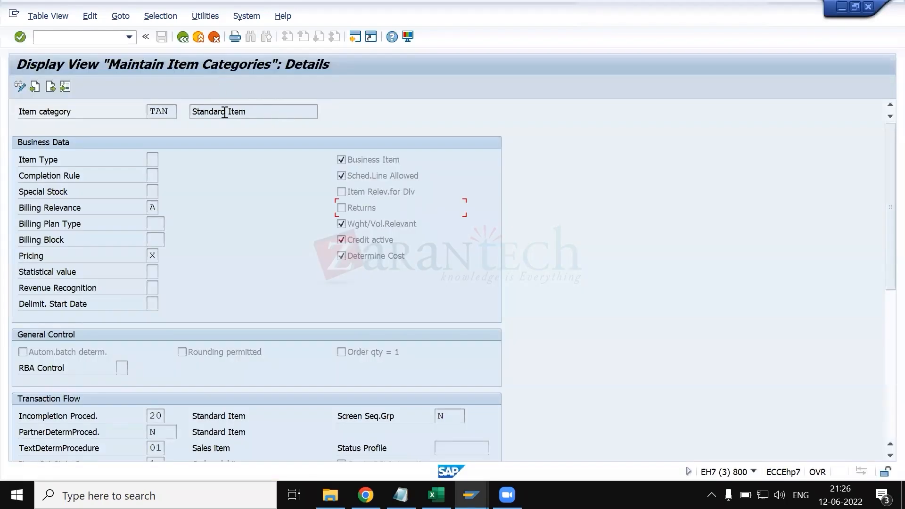
- Switch to the KT.xlsx workbook in Excel and look up the item category for the return order process
key("alt+Tab")
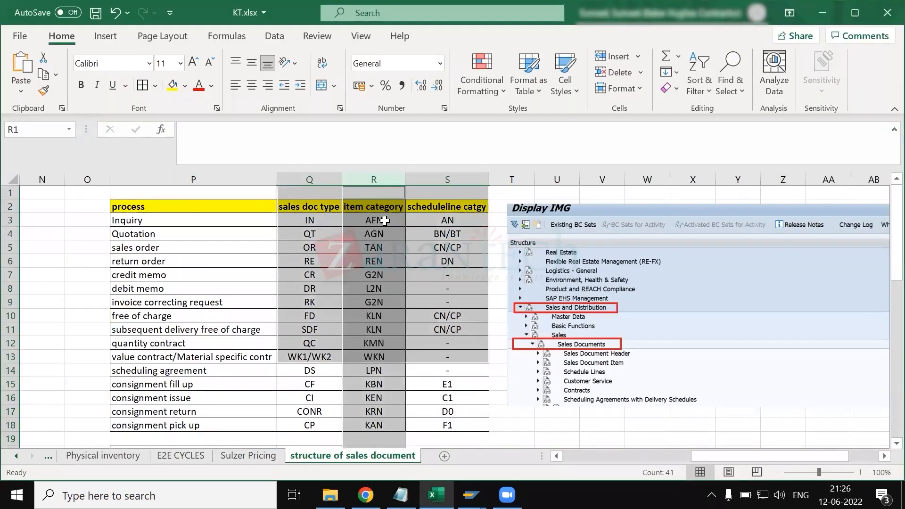
left_click(384, 219)
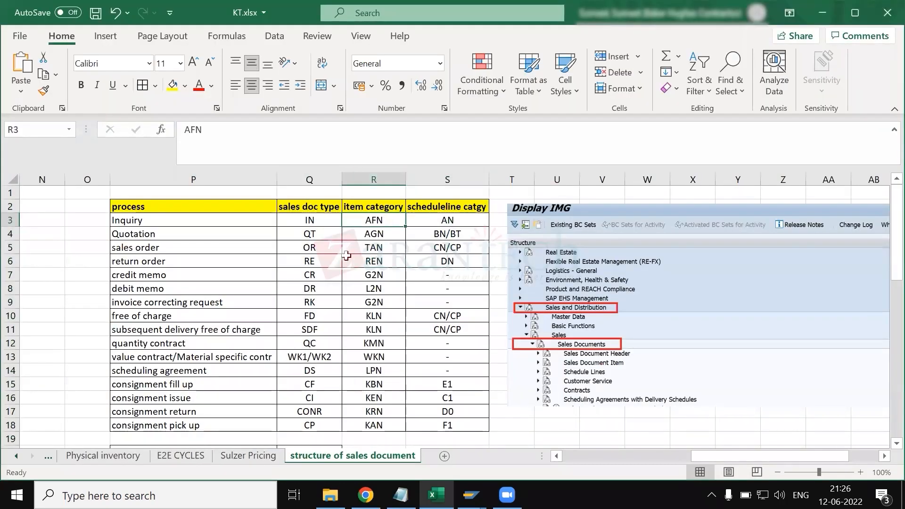
left_click(177, 257)
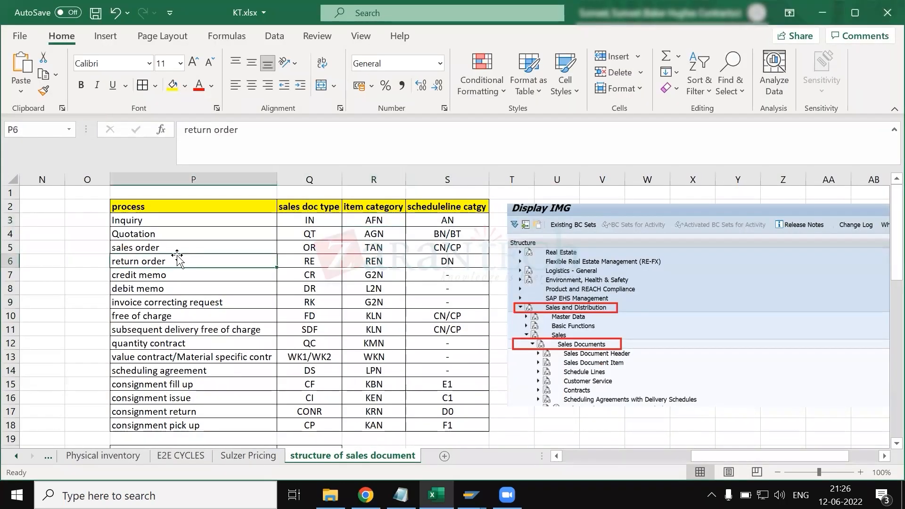
left_click(154, 181)
left_click(364, 179, "ctrl")
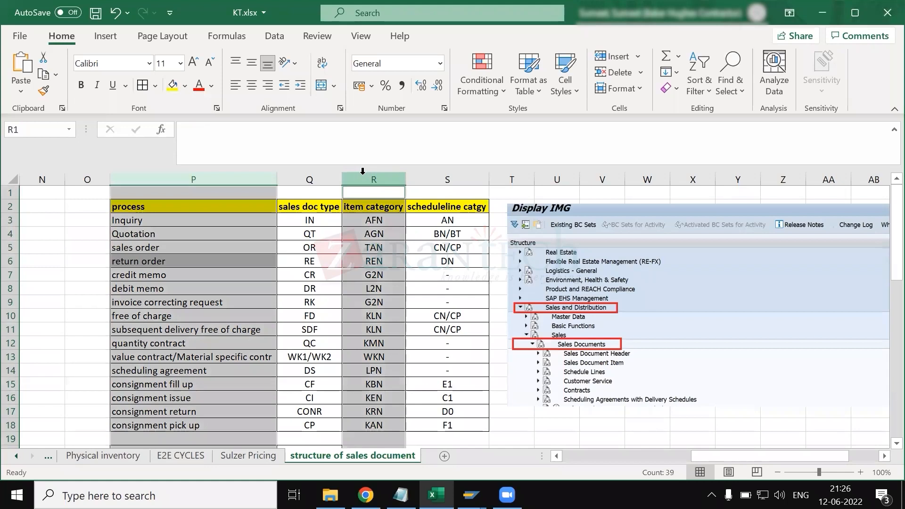
left_click(373, 260, "ctrl")
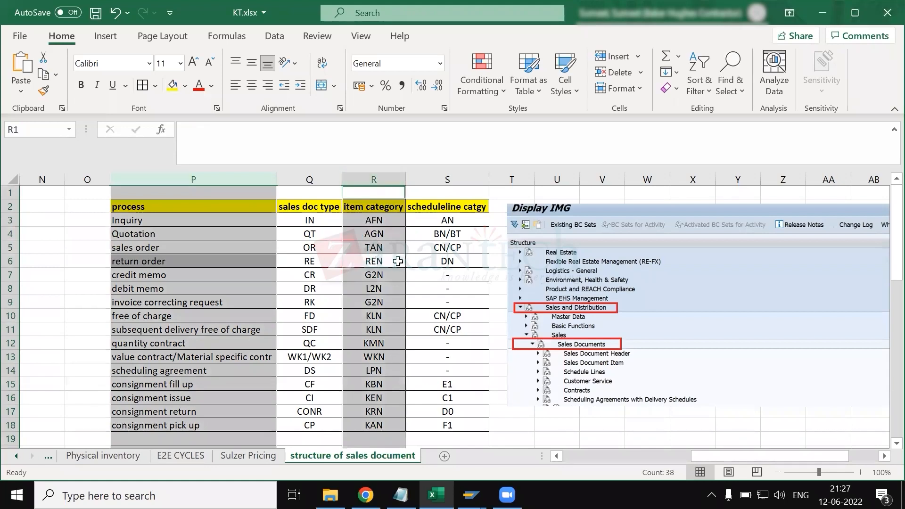
- Return to the SAP item category overview, position the list on REN and display its details
key("alt+Tab")
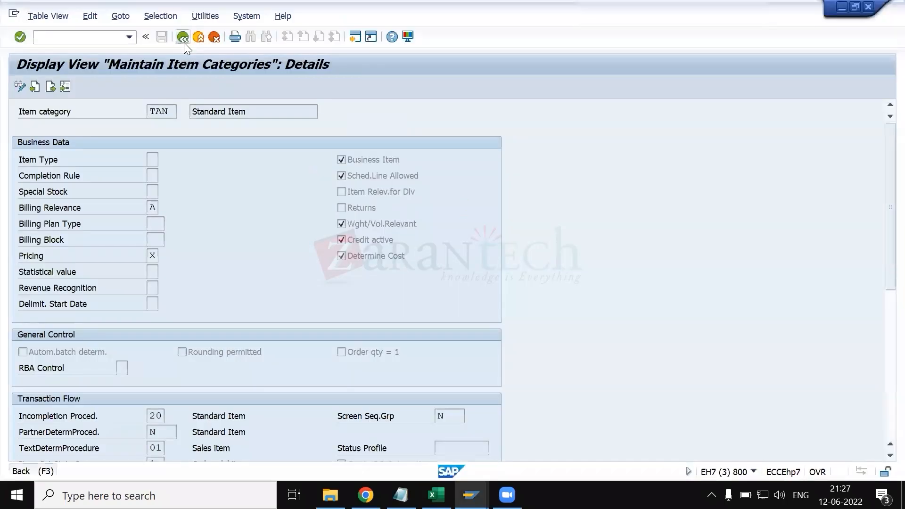
left_click(184, 41)
left_click(23, 127)
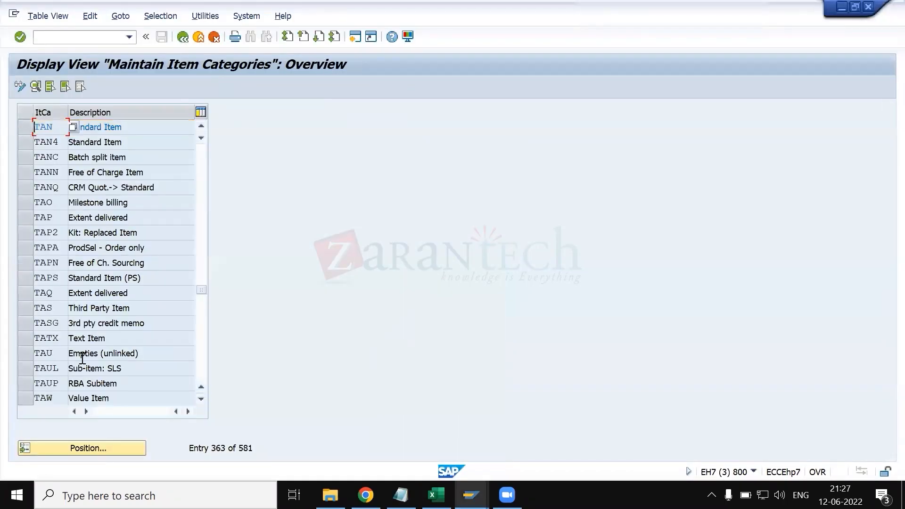
left_click(82, 443)
type("ren")
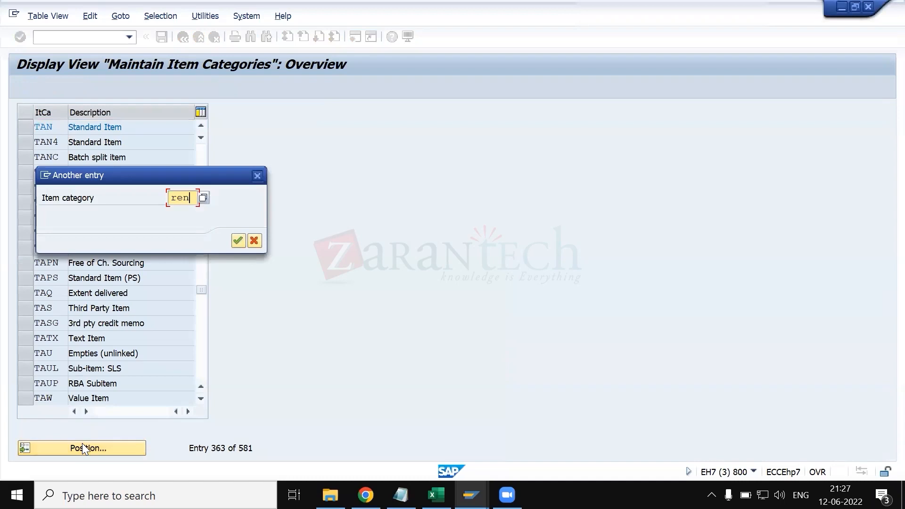
key("Return")
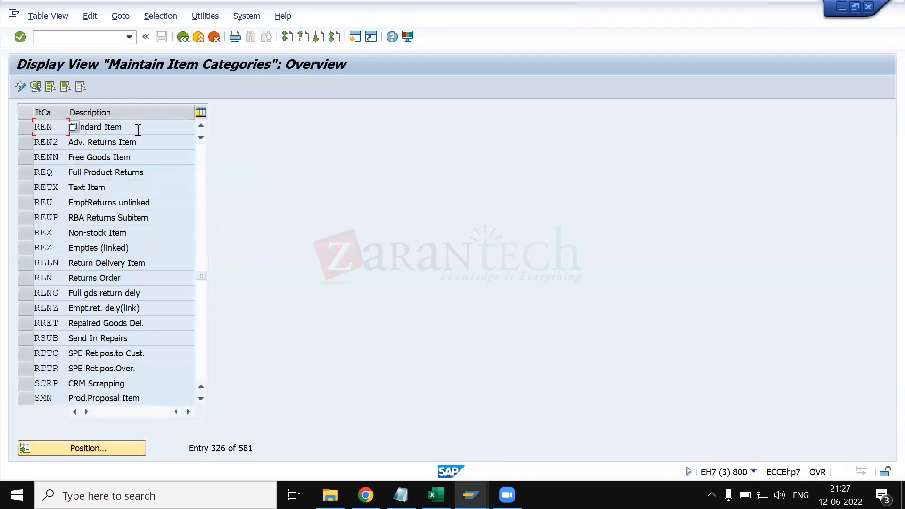
left_click(25, 127)
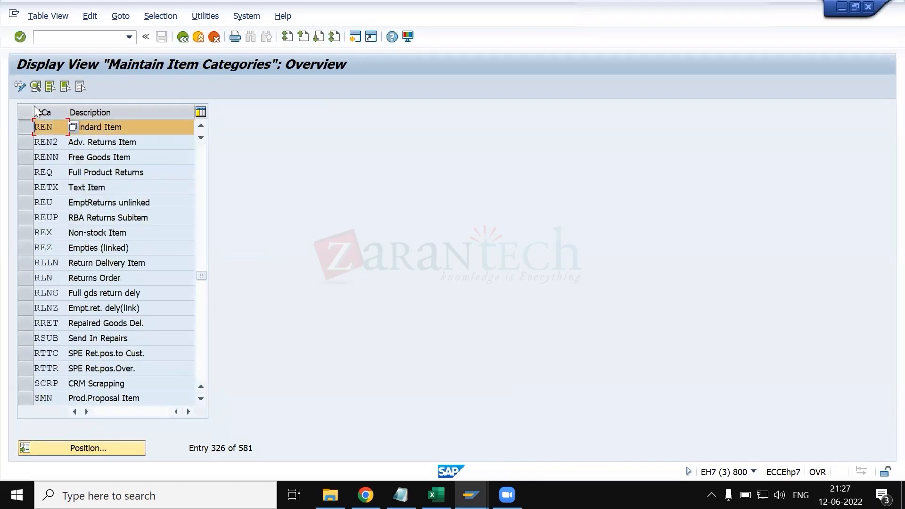
left_click(36, 87)
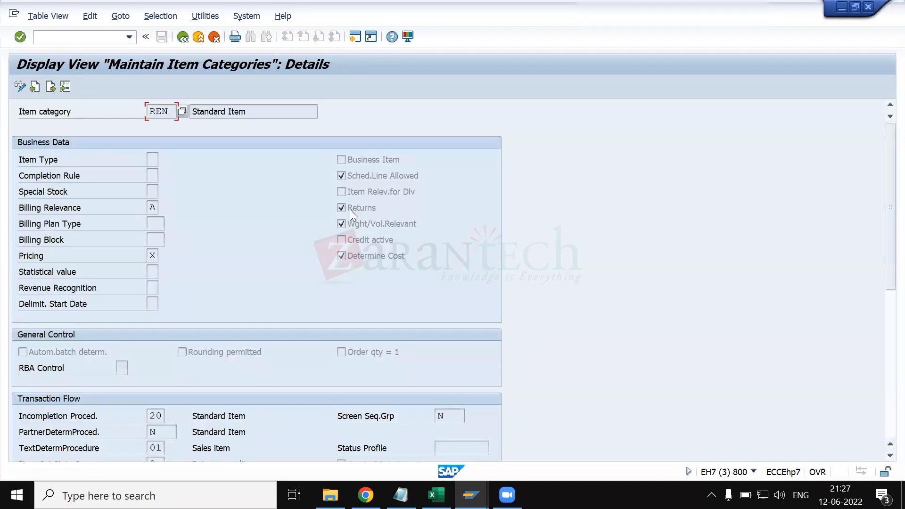
- Open transaction VOV7 in a new session, position the list on TAN and display its details
left_click(104, 37)
type("/ovov7")
key("Return")
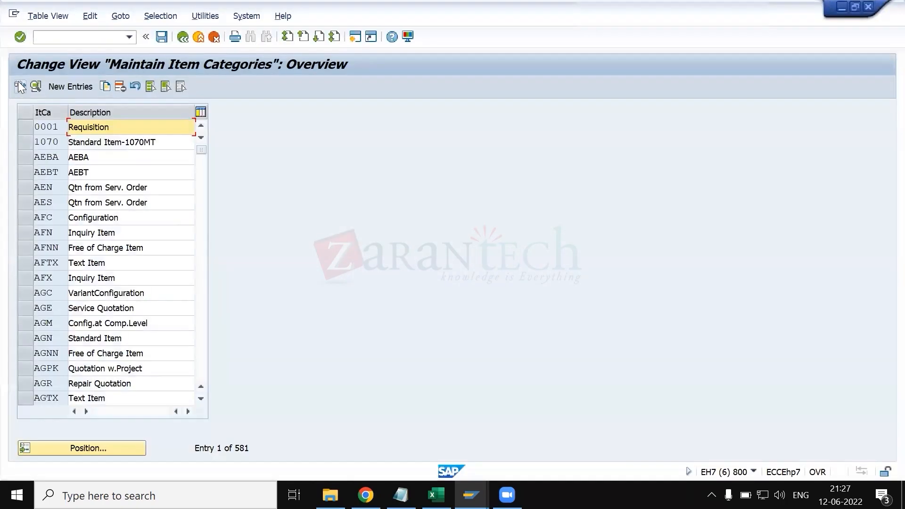
left_click(20, 87)
left_click(98, 445)
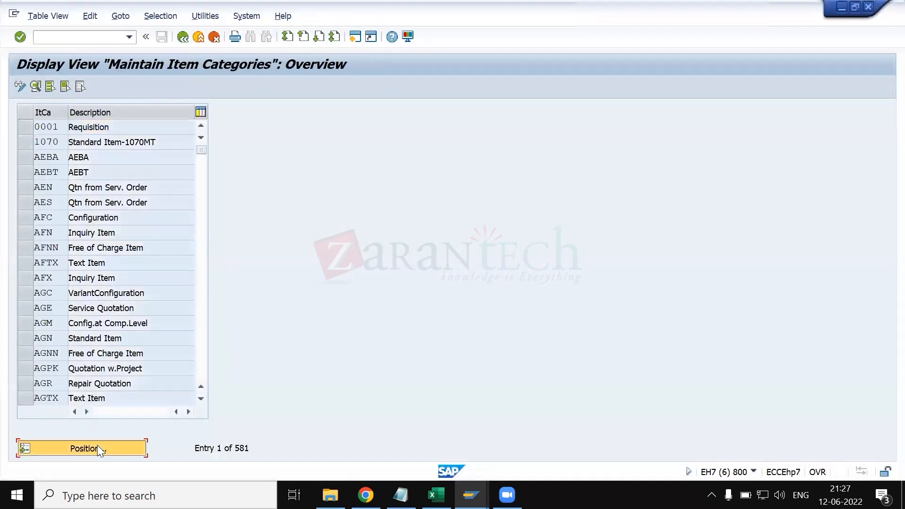
type("TAN")
key("Return")
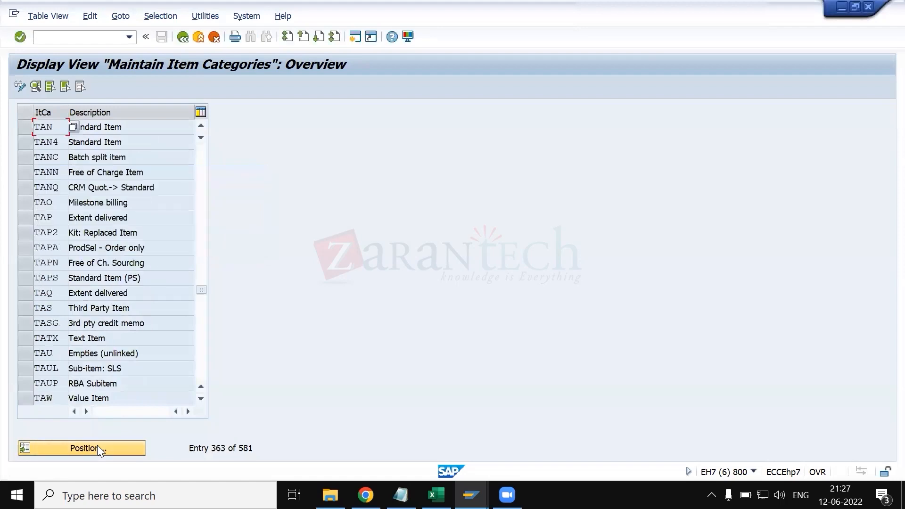
left_click(27, 128)
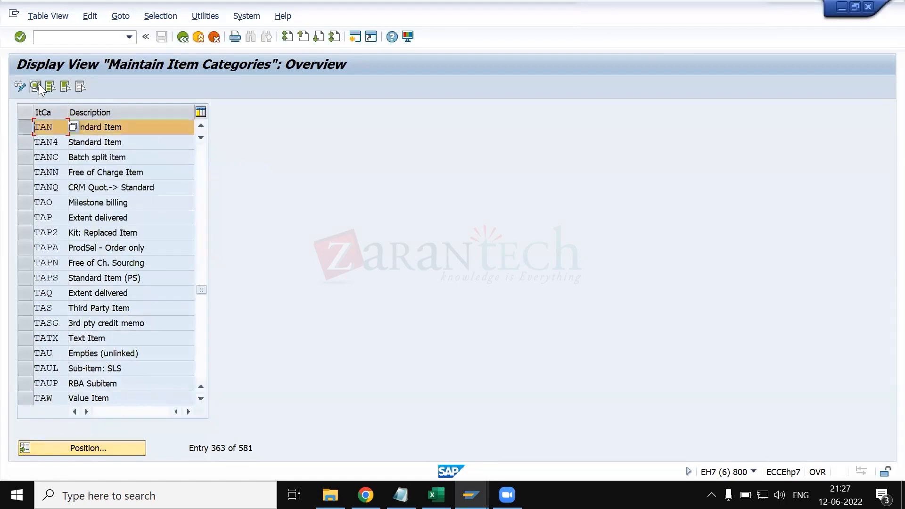
left_click(37, 85)
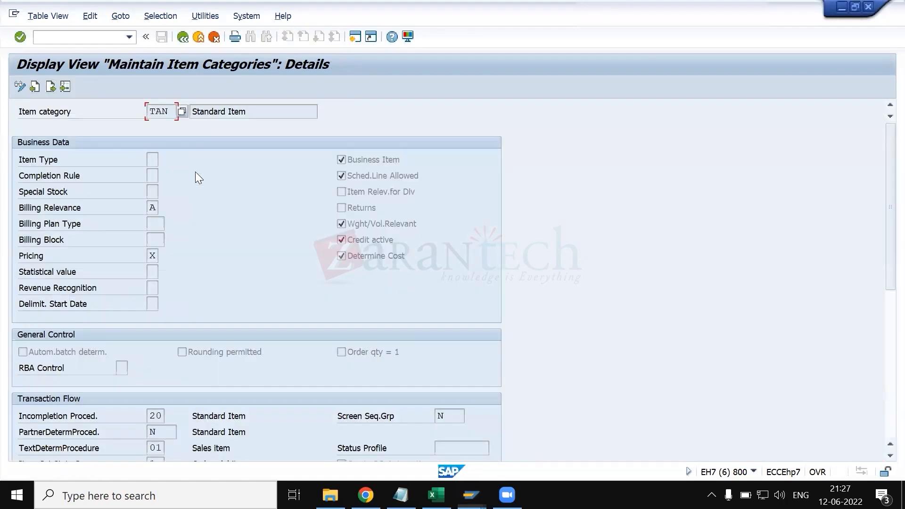
- Compare the item category details of TAN and REN, focusing on the Returns indicator
left_click(341, 238)
key("F1")
left_click(560, 227)
key("alt+Tab")
key("alt+Tab")
key("alt+Tab")
key("alt+Tab")
key("alt+Tab")
key("alt+Tab")
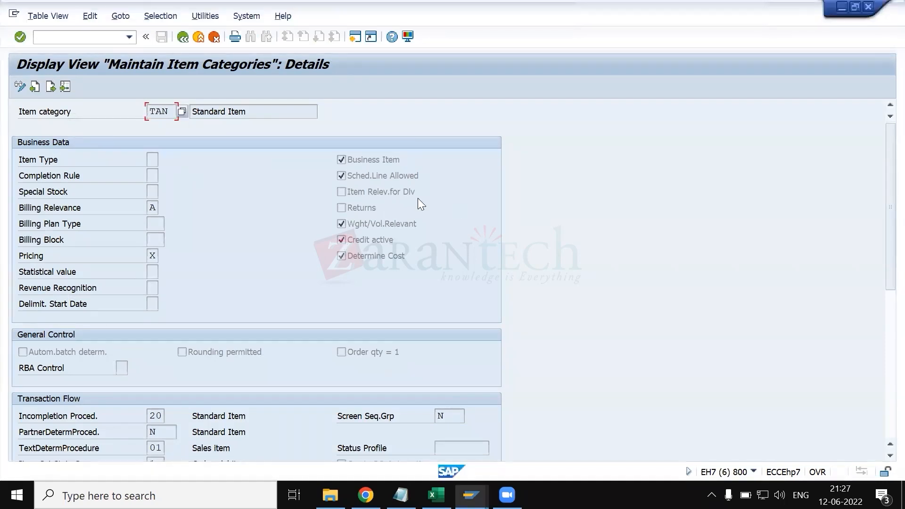
key("alt+Tab")
left_click(344, 213)
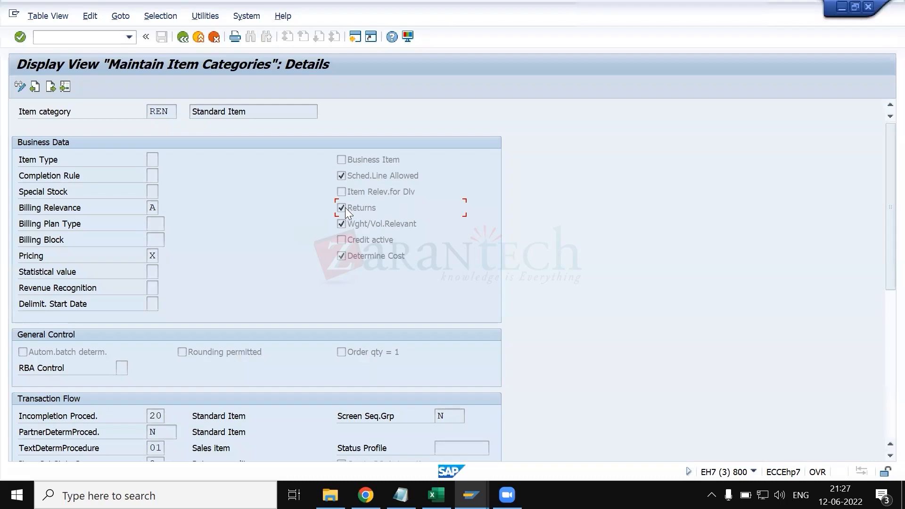
left_click(173, 112)
left_click(356, 211)
- Review the possible billing plan types for item category REN and close the value list
left_click(162, 222)
left_click(171, 225)
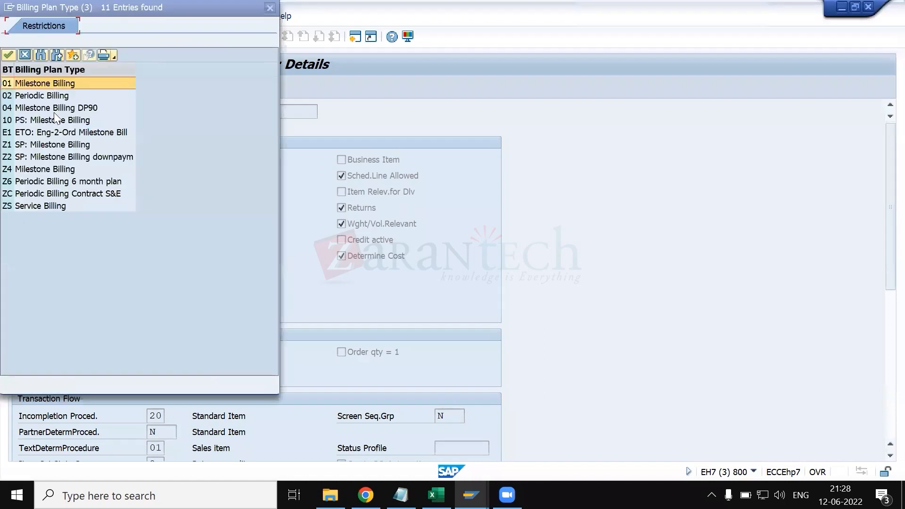
left_click(266, 10)
- Read the field help for REN's weight/volume relevance indicator and close it
left_click(376, 223)
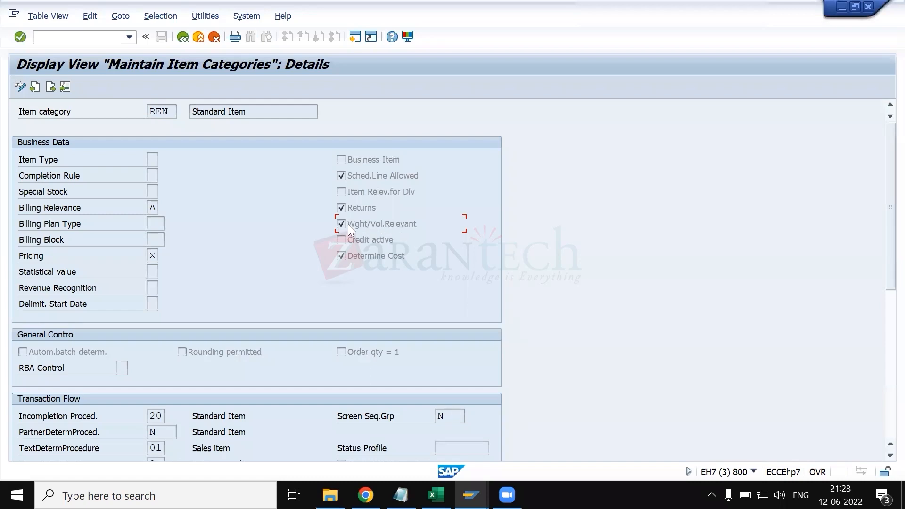
key("F1")
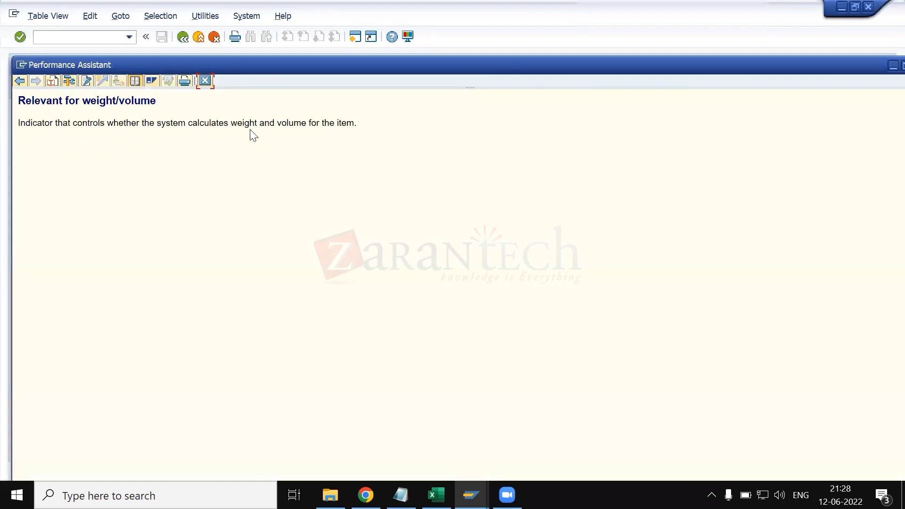
left_click(205, 81)
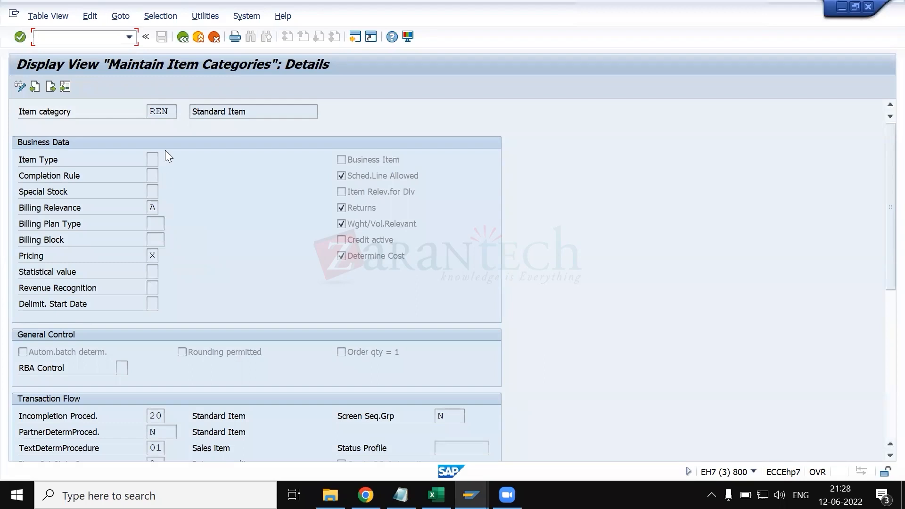
- Switch to the standard order, open the billing document data of item 10 and review the available billing block reasons
key("alt+Tab")
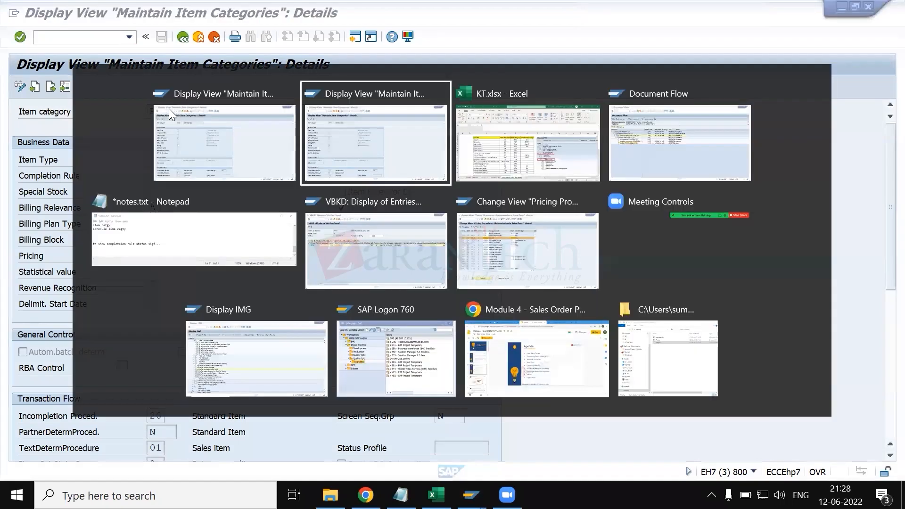
key("alt+Tab")
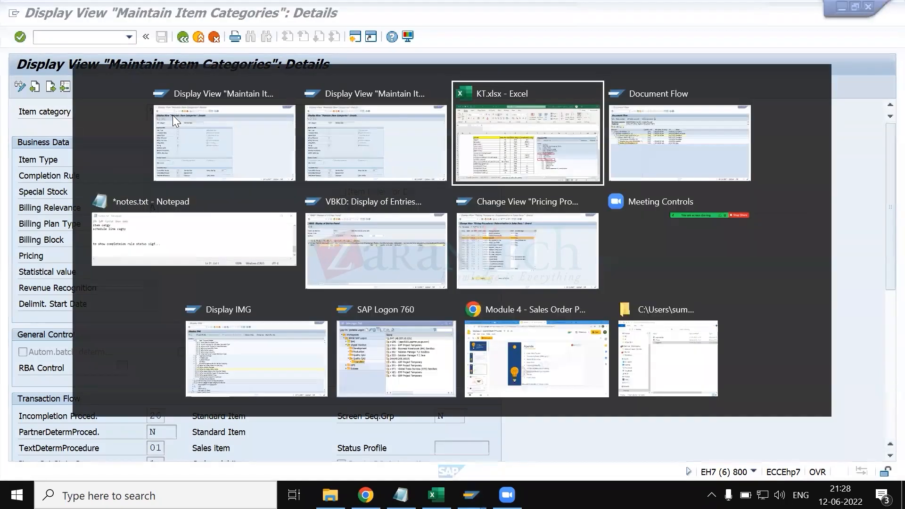
left_click(182, 37)
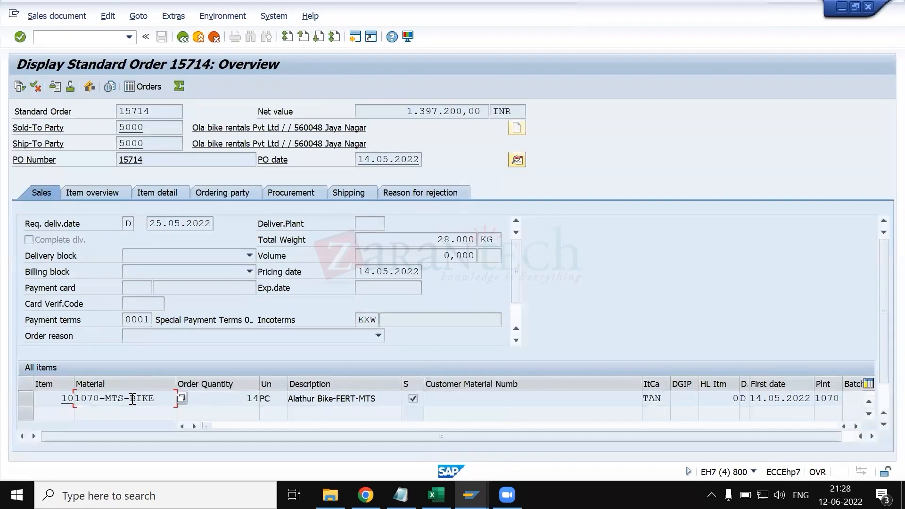
double_click(127, 402)
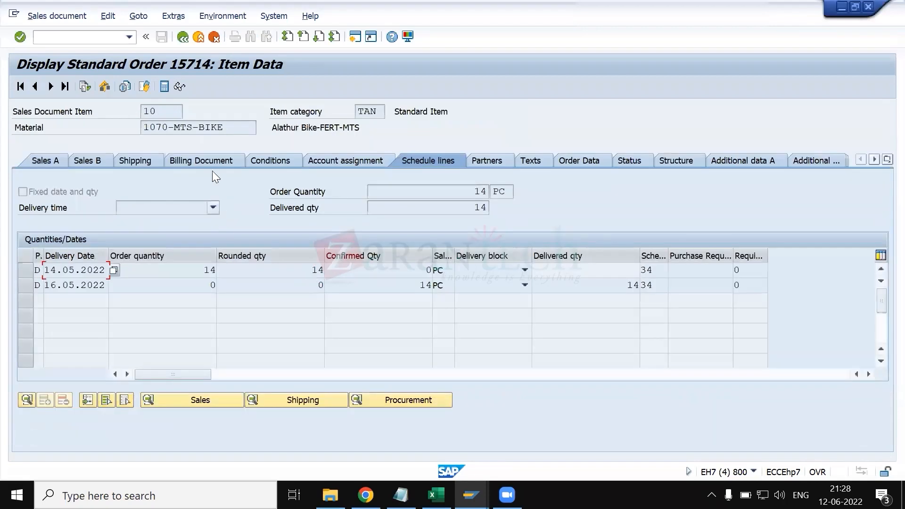
left_click(205, 160)
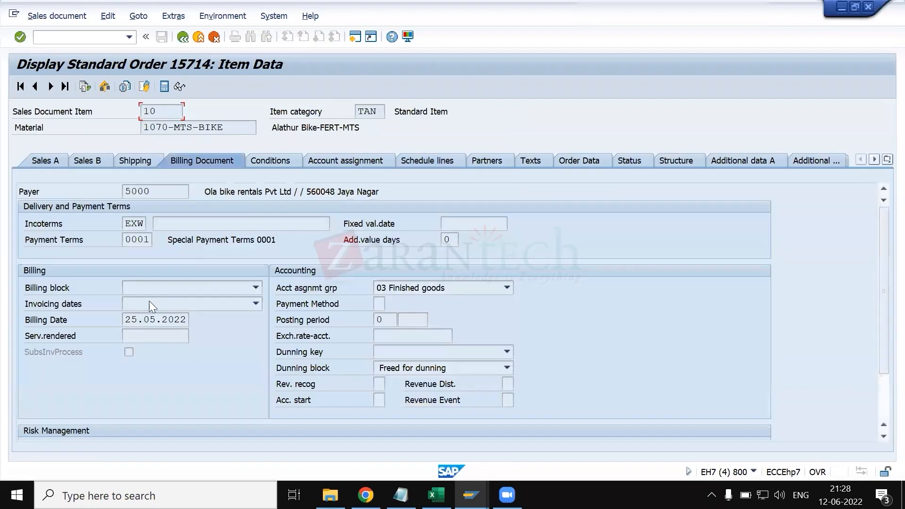
left_click(138, 290)
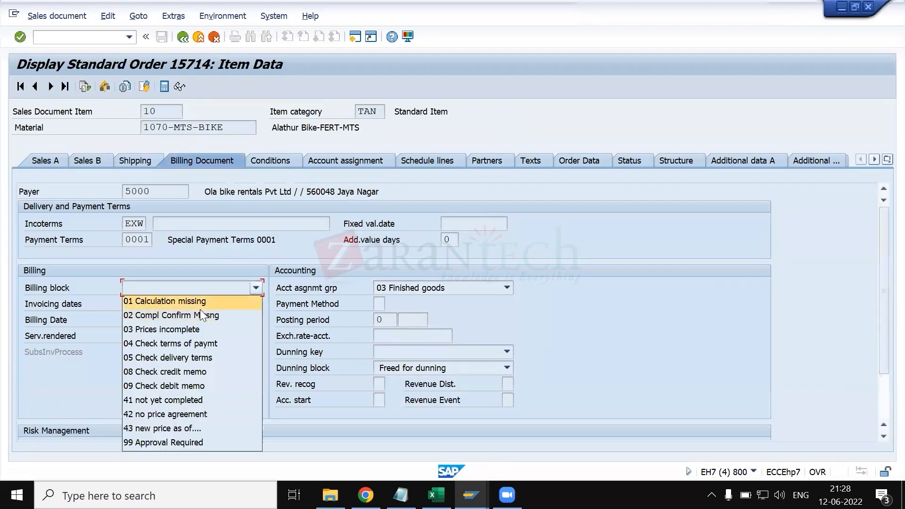
left_click(177, 336)
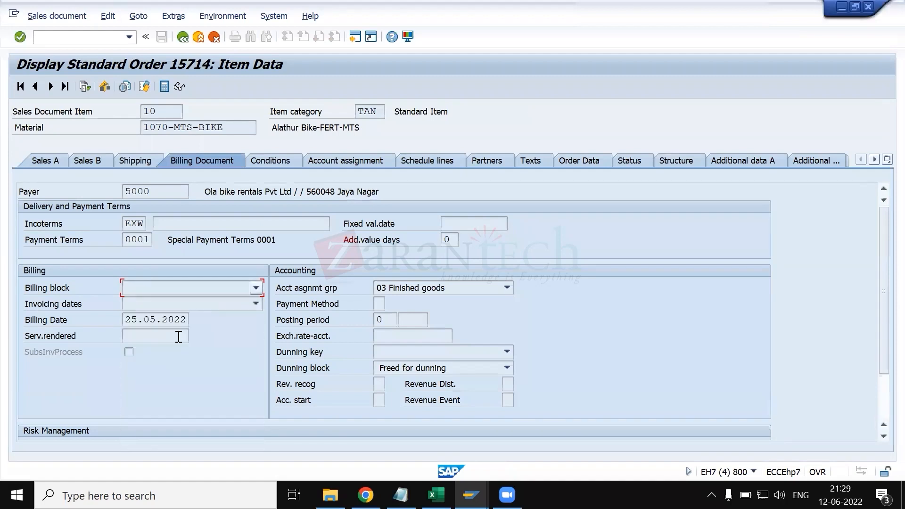
- Compare the Billing Block field in TAN's item category details with the billing block in the order item
key("alt+Tab")
left_click(157, 240)
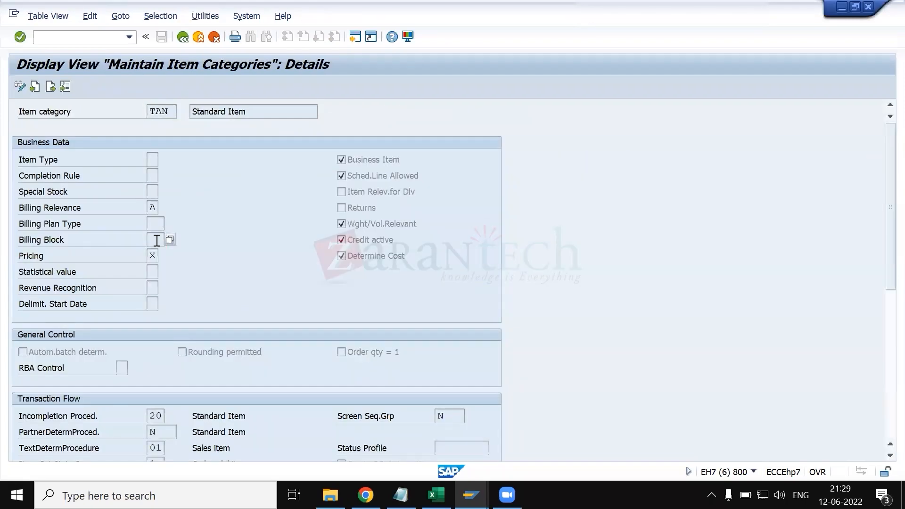
key("alt+Tab")
left_click(153, 289)
left_click(153, 288)
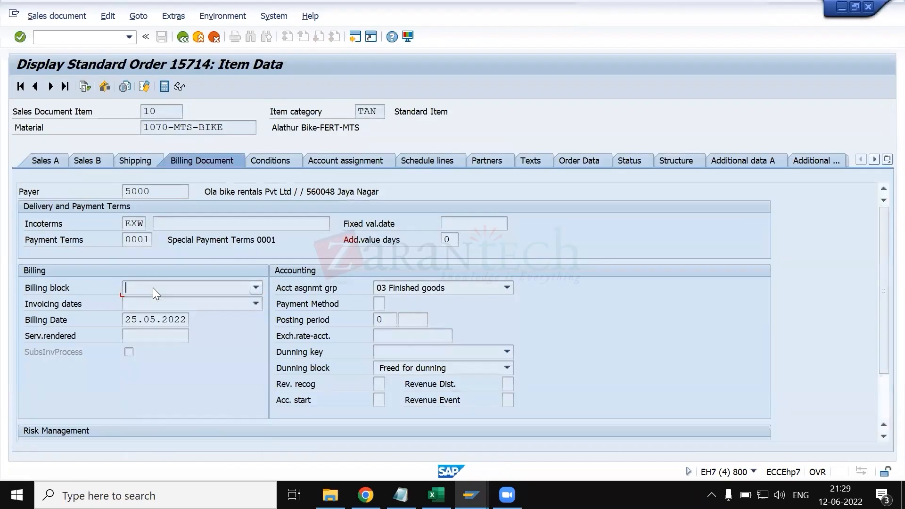
key("alt+Tab")
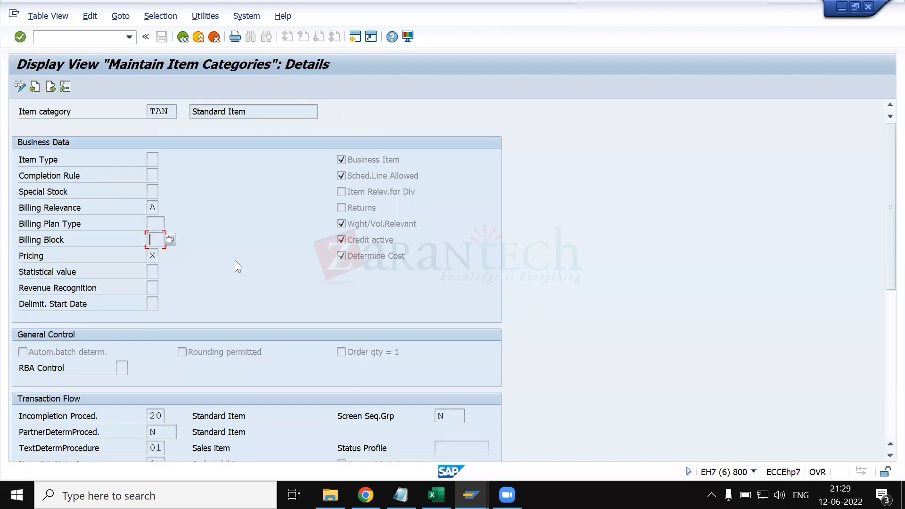
- Select TAN's Credit active indicator for review and display the possible values for its Pricing field
left_click(383, 238)
left_click(153, 255)
left_click(164, 257)
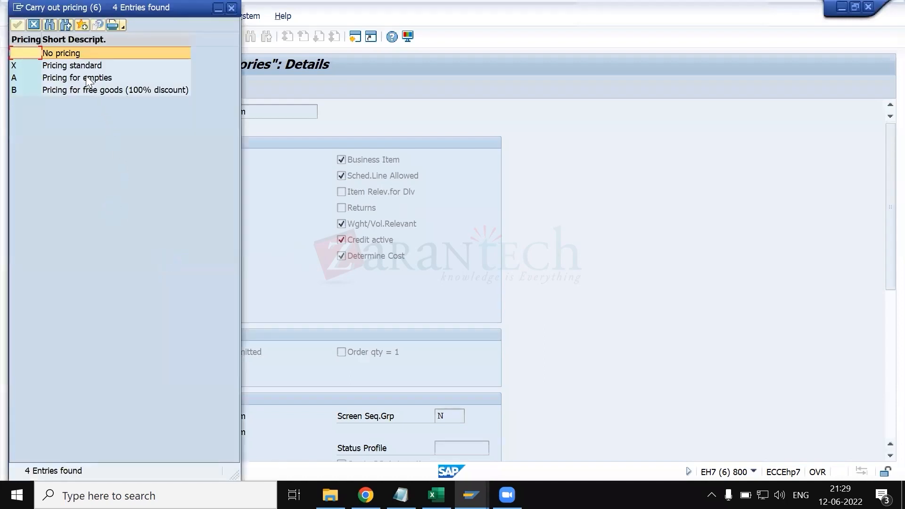
- Review the standard, empties and free goods pricing options, and move the value list clear of TAN's business data
left_click(82, 66)
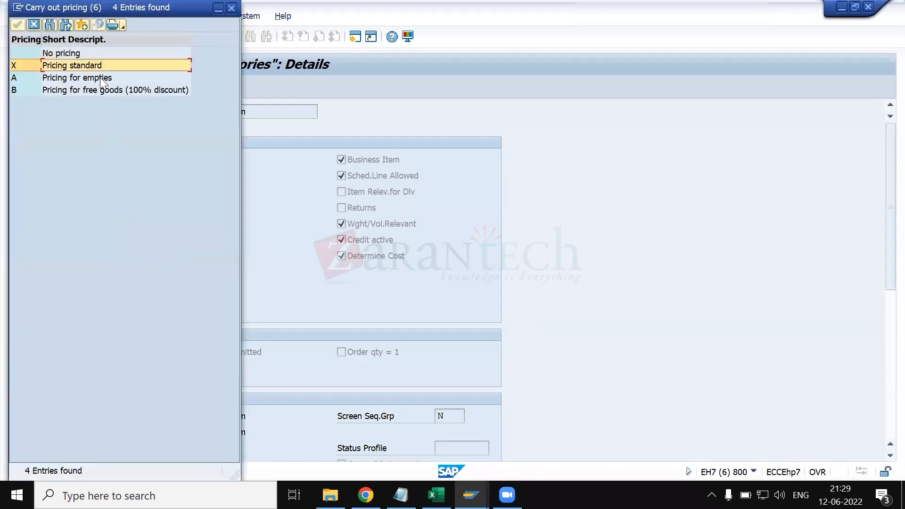
left_click(97, 79)
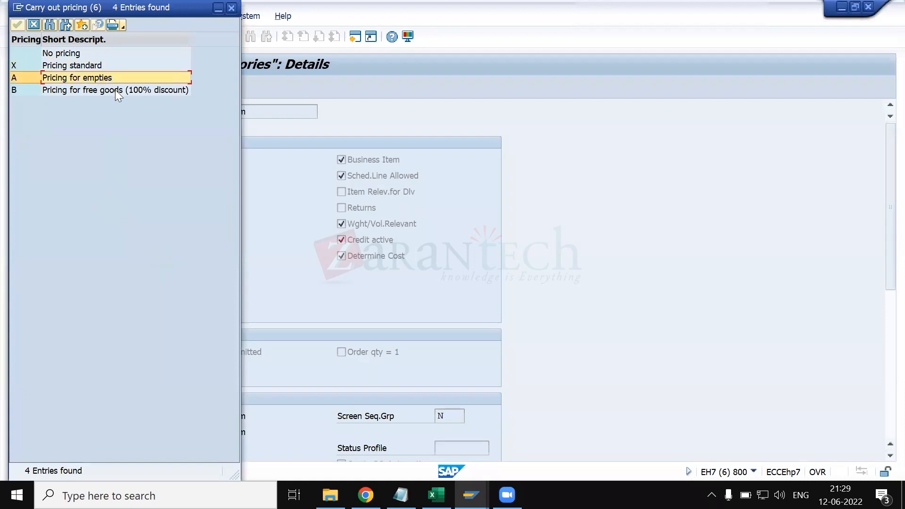
left_click(115, 89)
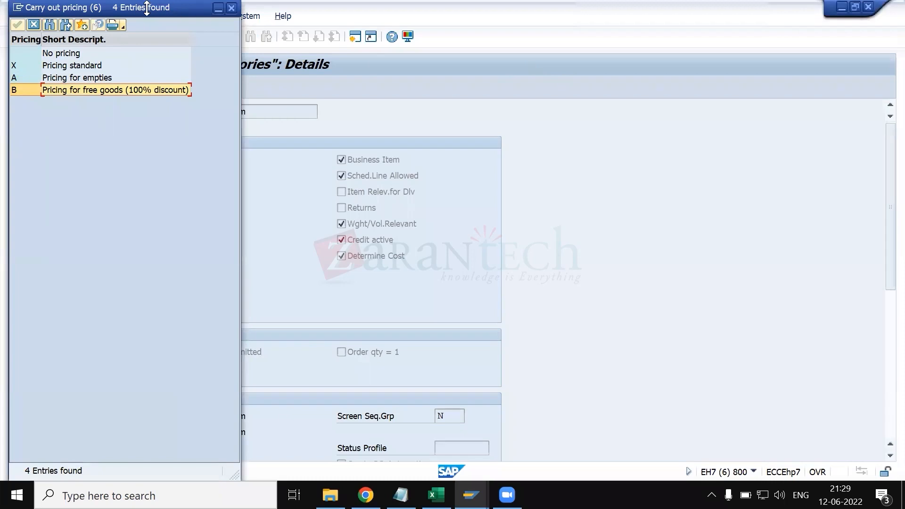
left_click_drag(140, 7, 625, 73)
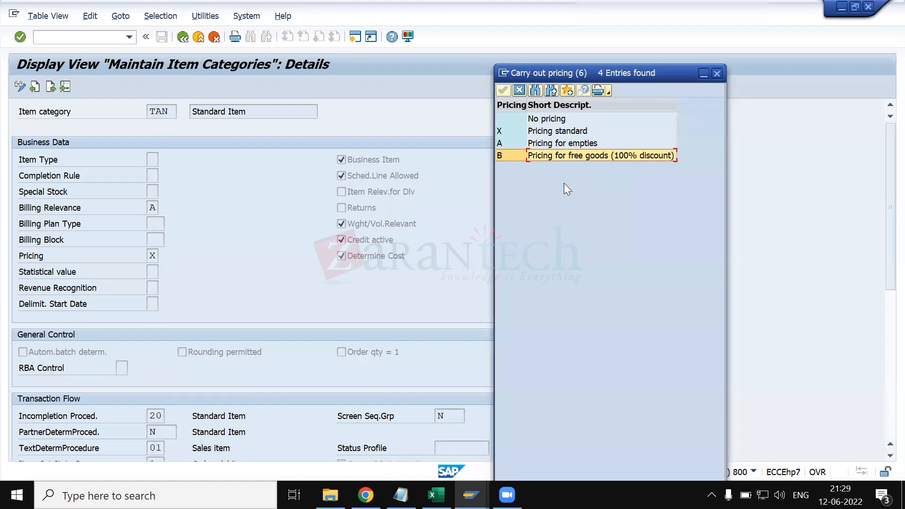
- Switch to the KT.xlsx workbook in Excel and enter "free goods" in cell P29 below the delivery type row
left_click(436, 495)
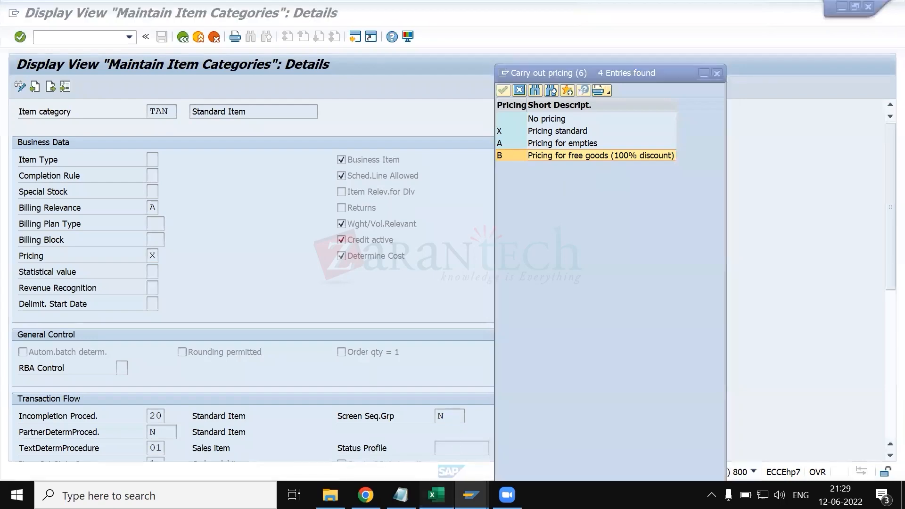
scroll(307, 385, "down", 8)
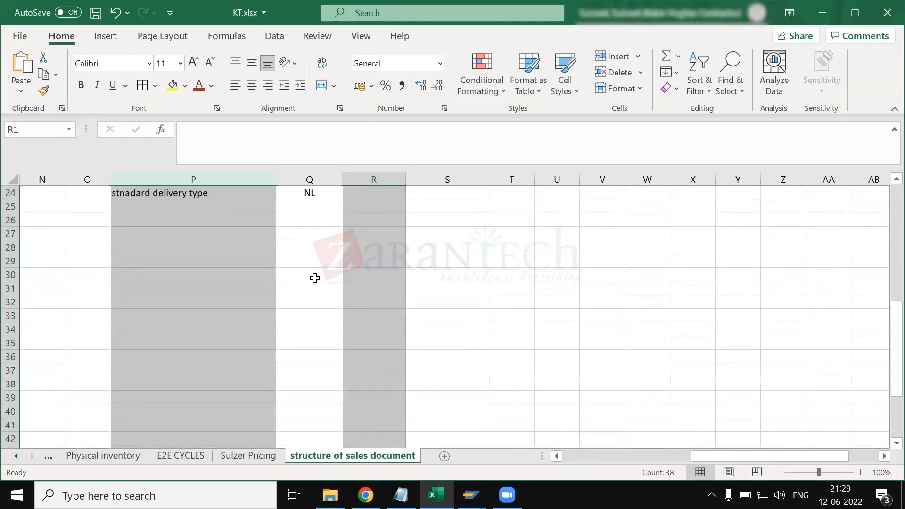
left_click(313, 276)
left_click(233, 262)
type("fre")
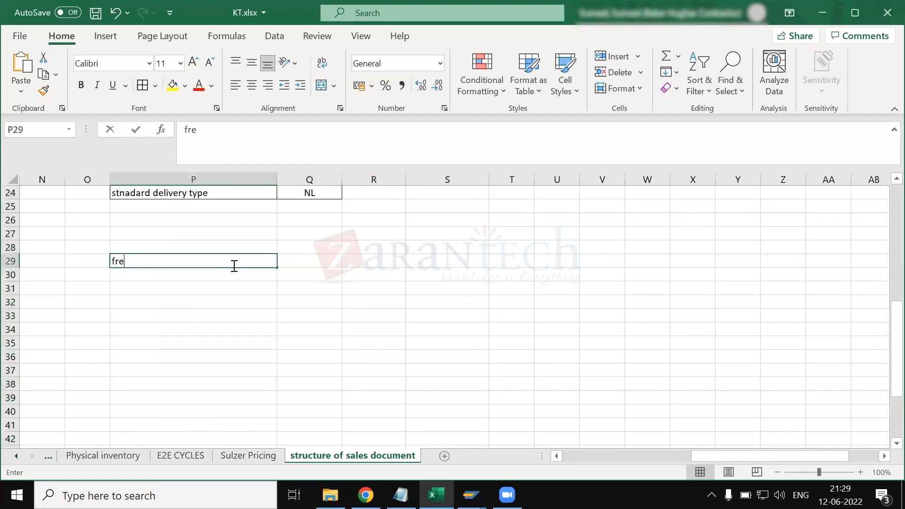
type("e goods")
key("Return")
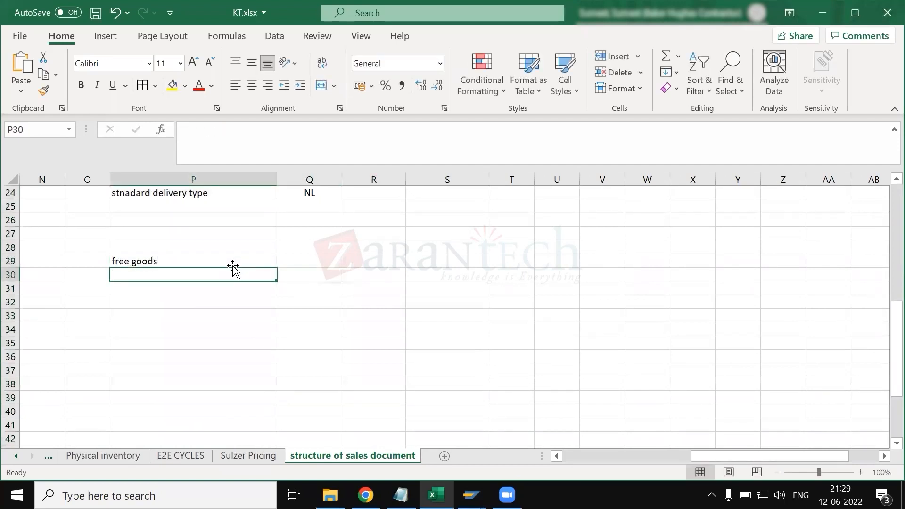
- Enter the headings "inclusive" in P30 and "exclusive" in Q30 under the free goods title
type("inclu")
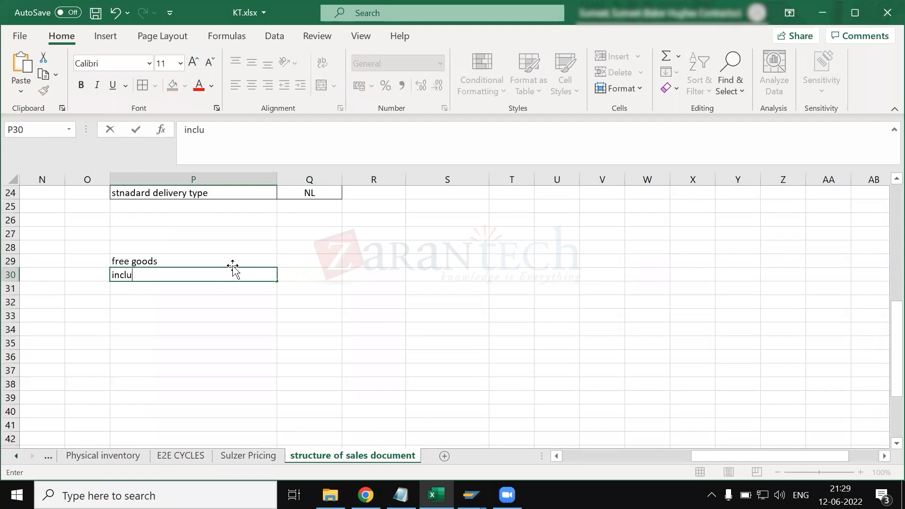
type("sive")
key("BackSpace")
key("BackSpace")
type("ve")
key("Tab")
type("ex")
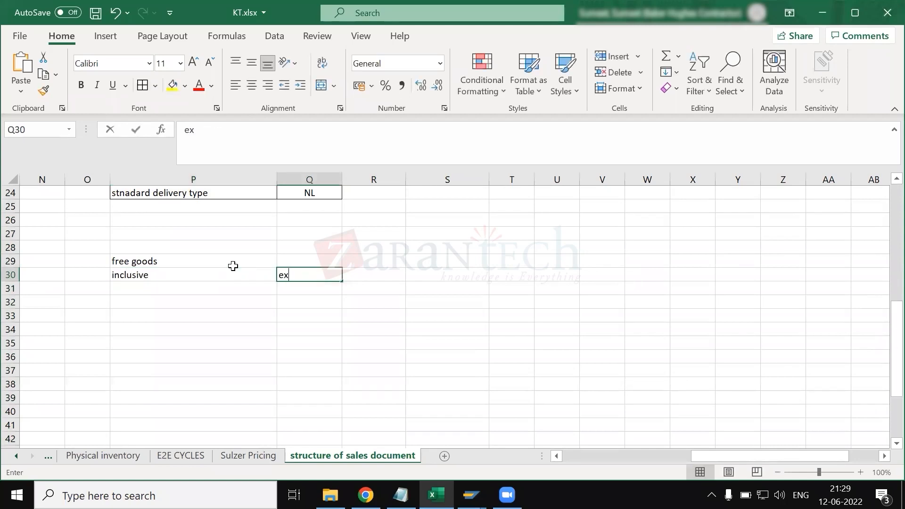
type("clusive")
key("Return")
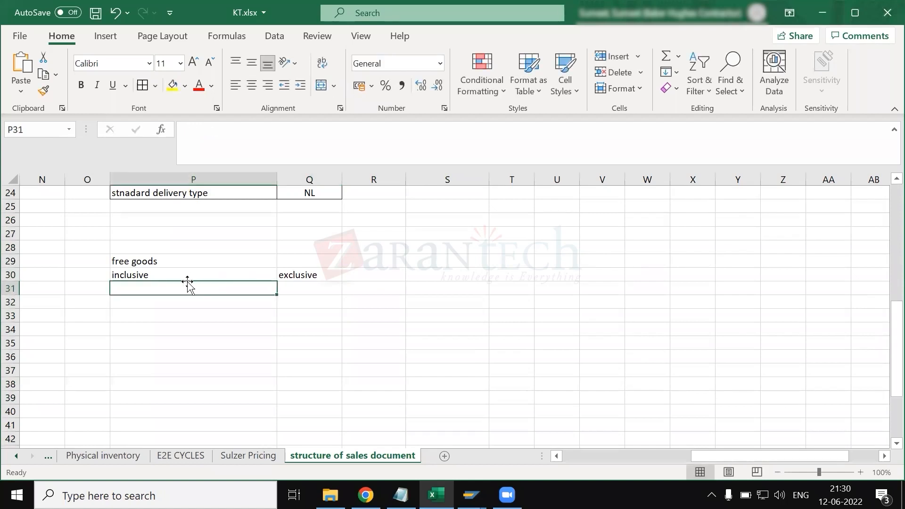
- Enter "100 qty of goods" in P31 as the first line of the inclusive example
type("100 qty of goods")
key("Return")
left_click(151, 276)
- Add "80 qty charges" in P32 and "20 qty free goofs" in P33 to the inclusive example
left_click(162, 302)
type("80 qty chag")
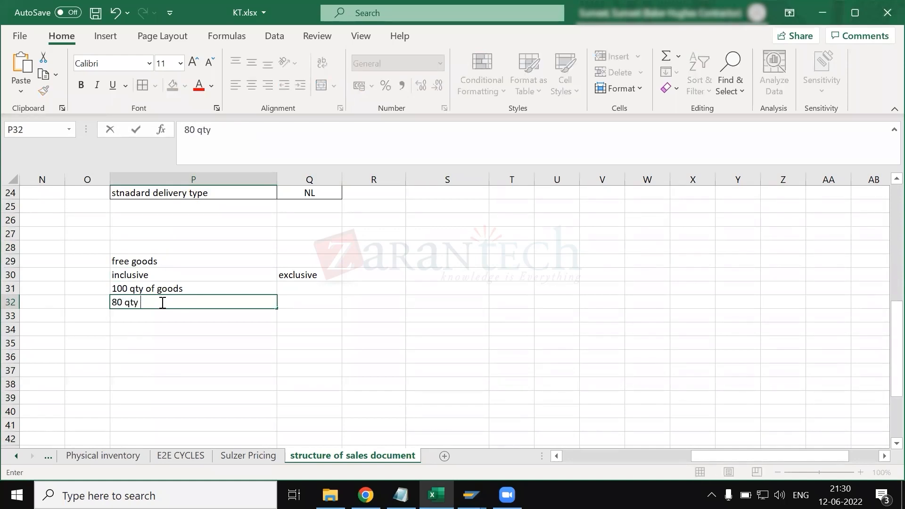
key("BackSpace")
type("rh")
key("BackSpace")
key("BackSpace")
type("rges")
key("Return")
type("20 qt")
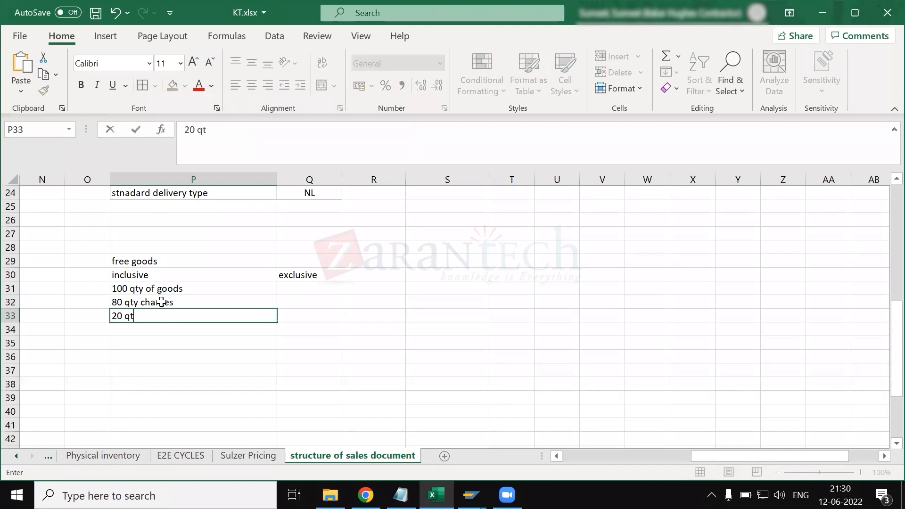
type("y free goods")
key("Return")
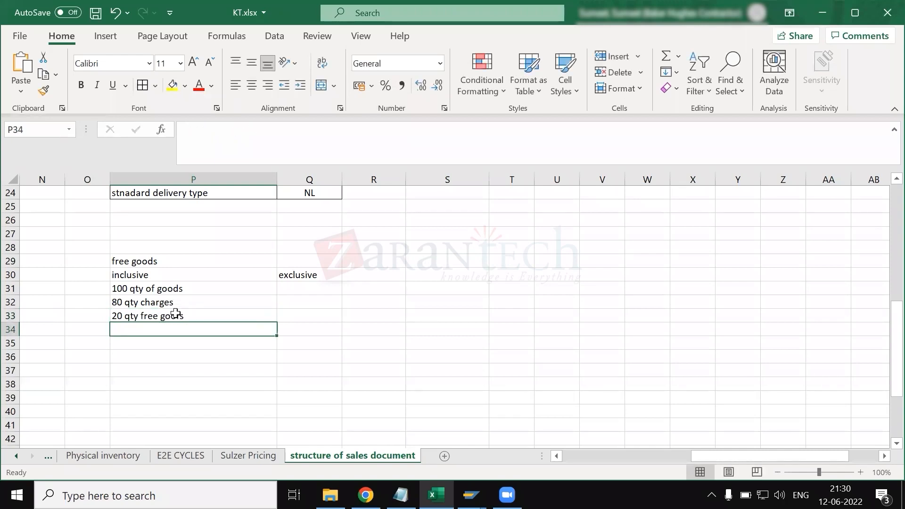
- Review the charged and free quantity lines of the inclusive free goods example
left_click(175, 313)
left_click_drag(149, 301, 177, 321)
left_click(142, 302)
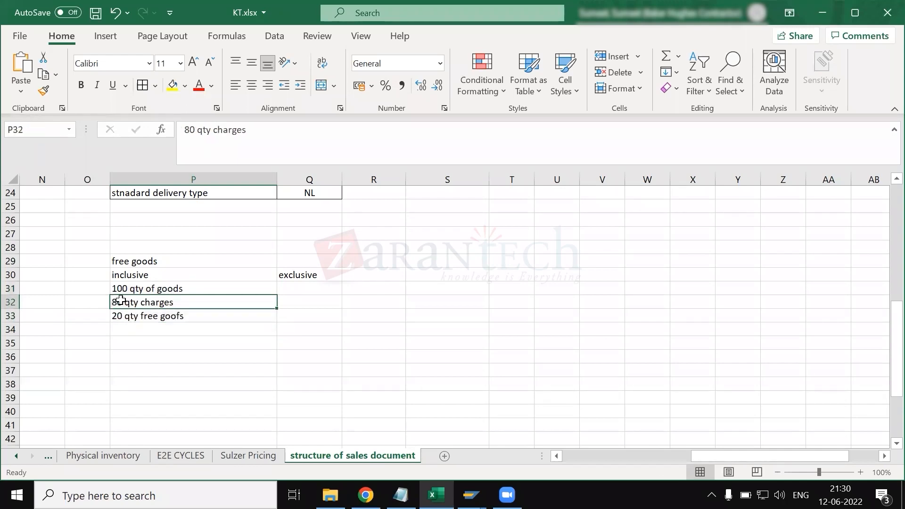
left_click(90, 301)
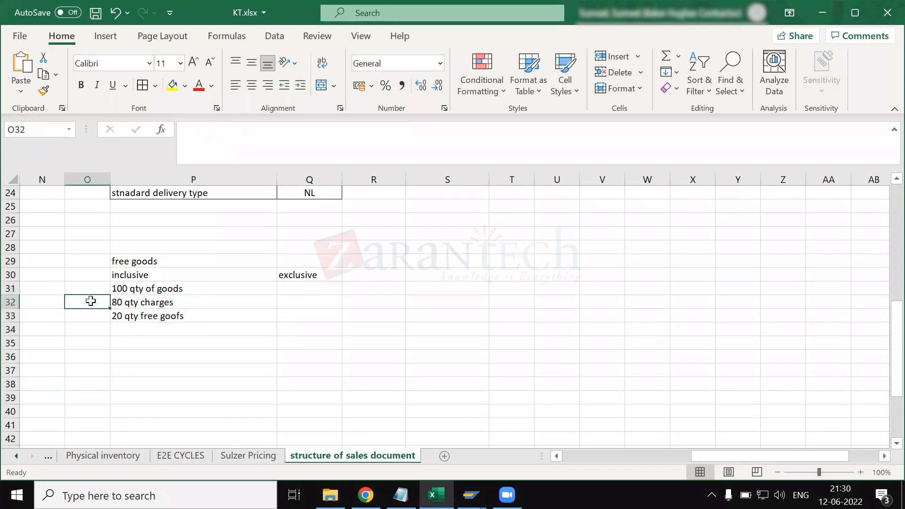
left_click(129, 319)
left_click(133, 301)
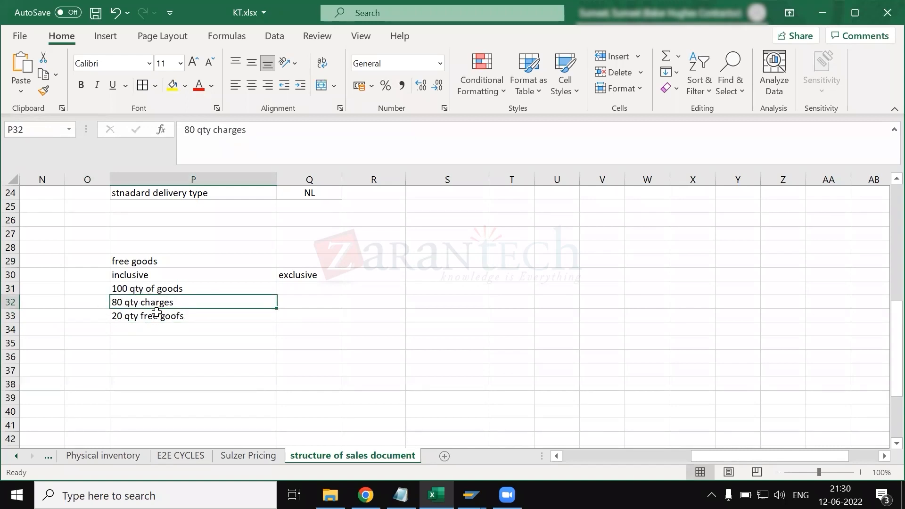
- Switch to the SAP item categories, display the details of TANN (Free of Charge Item) and check its Pricing field
key("alt+Tab")
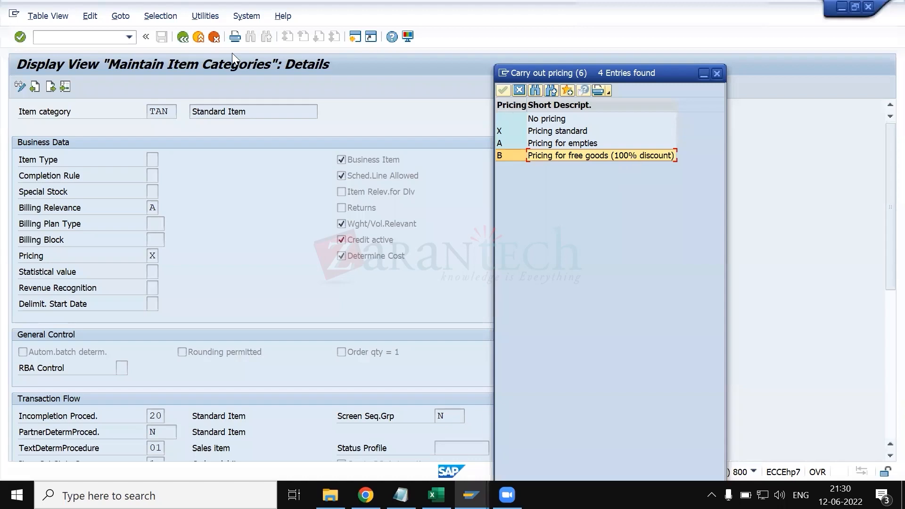
left_click(171, 111)
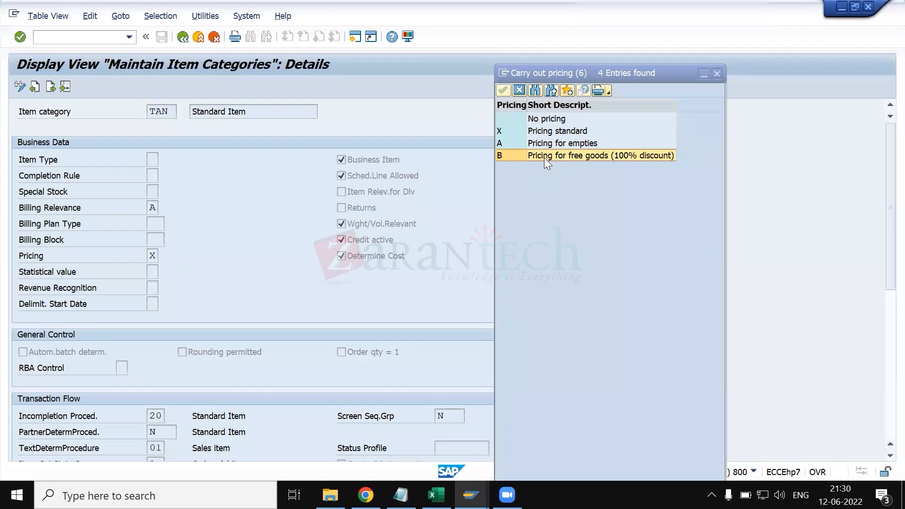
key("F3")
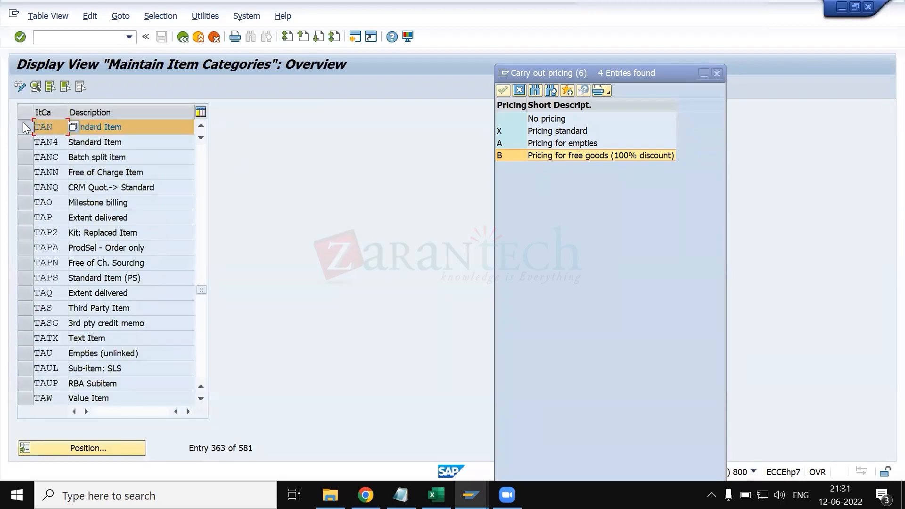
left_click(34, 171)
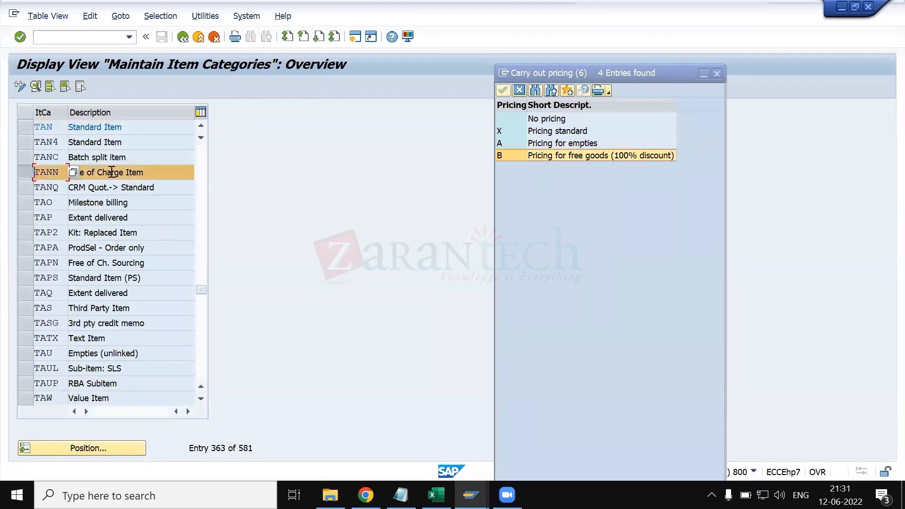
left_click(147, 172)
left_click(33, 84)
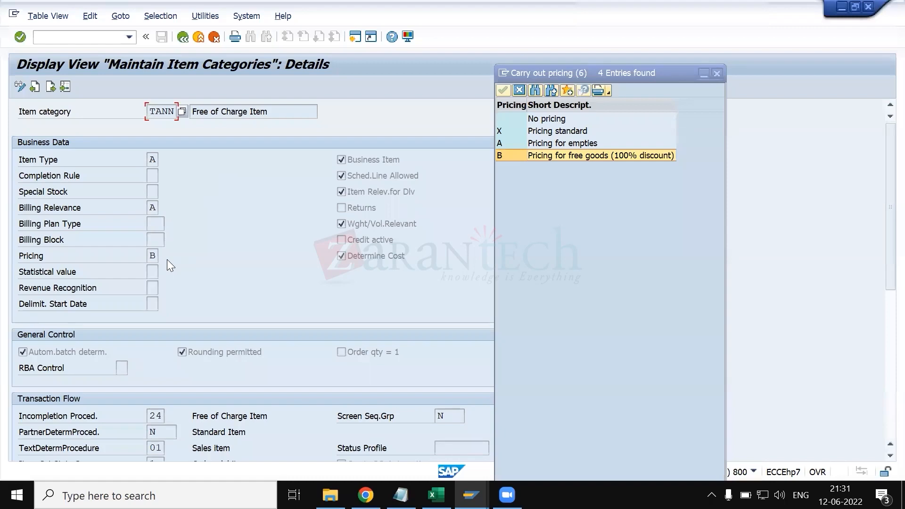
left_click(166, 259)
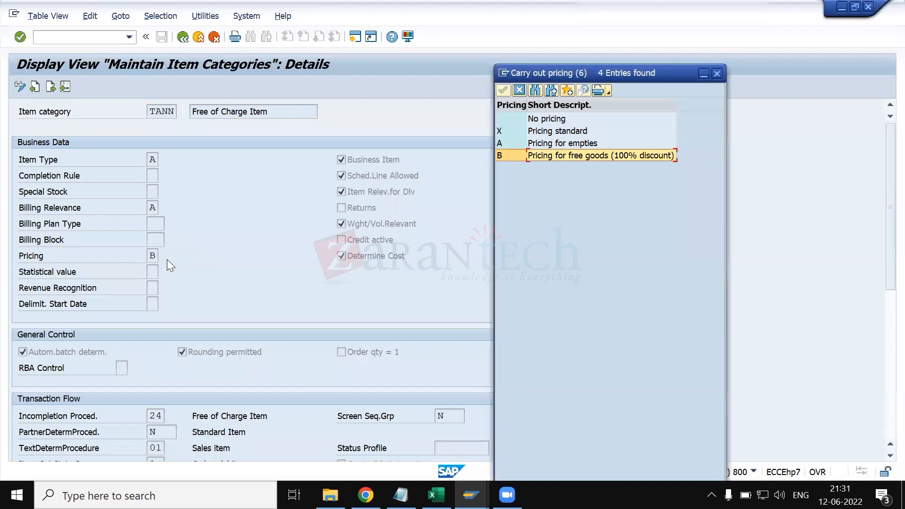
- Switch back to the Excel workbook and enter "100 qty" in Q31 and 100 in Q32 under the exclusive heading
key("alt+Tab")
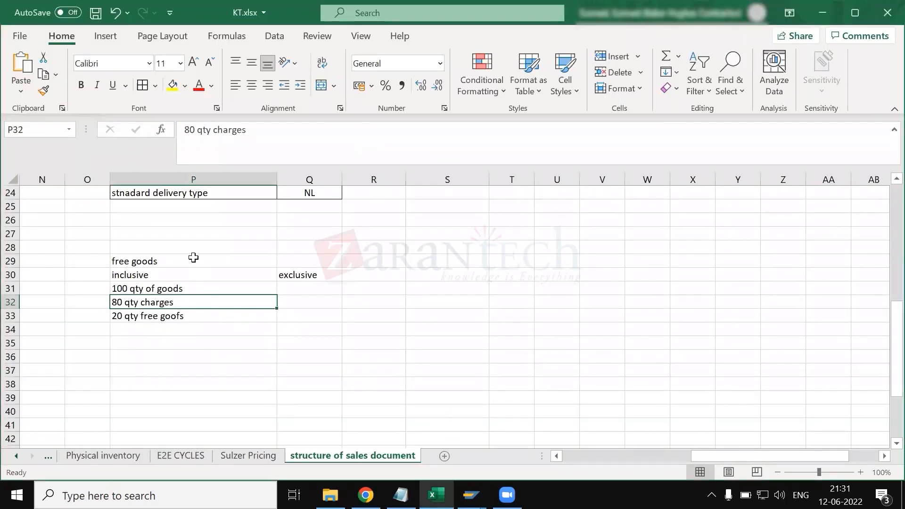
left_click_drag(193, 257, 295, 324)
left_click(315, 290)
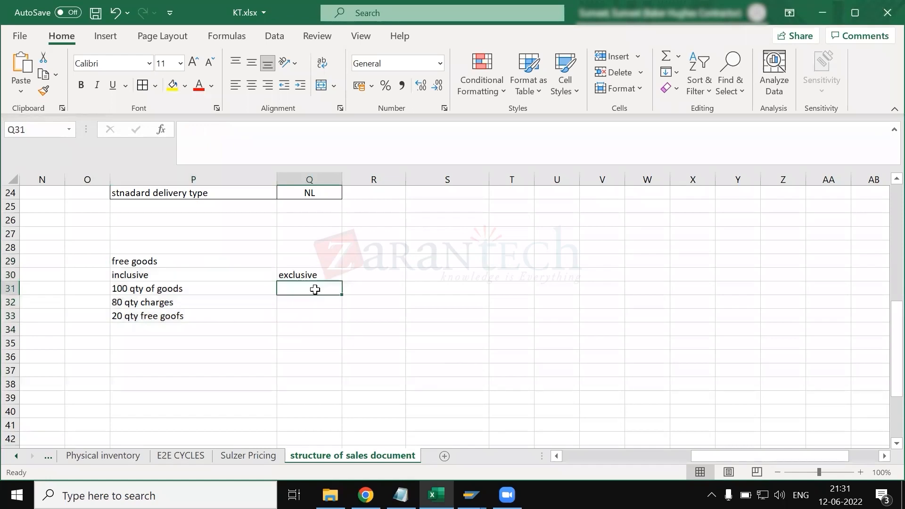
type("100 qty")
key("Return")
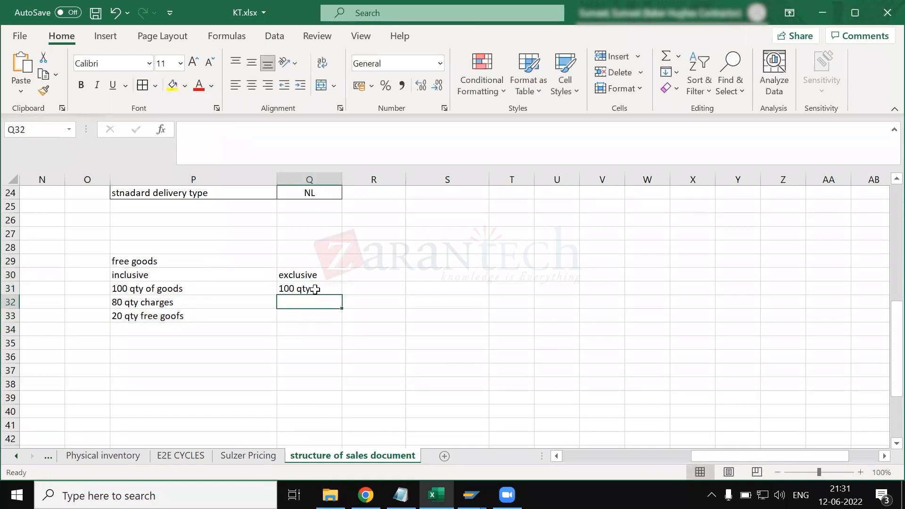
type("1")
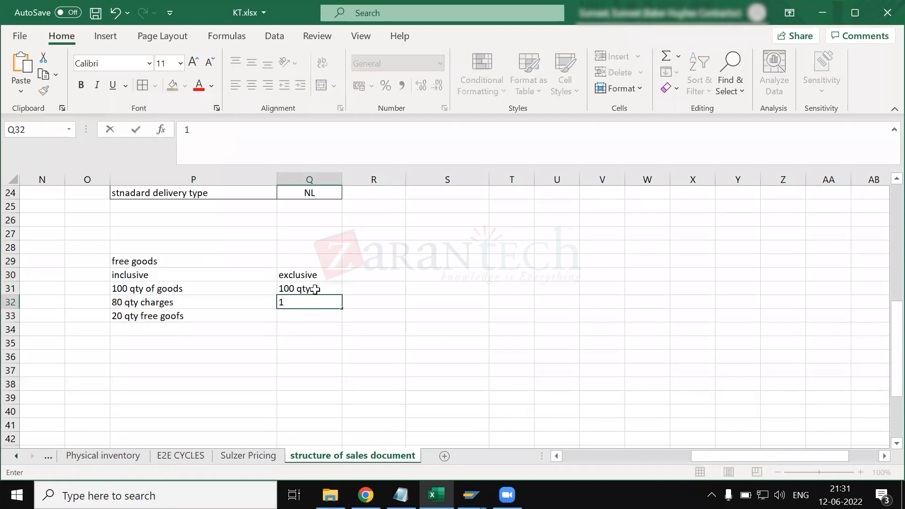
type("00")
key("Return")
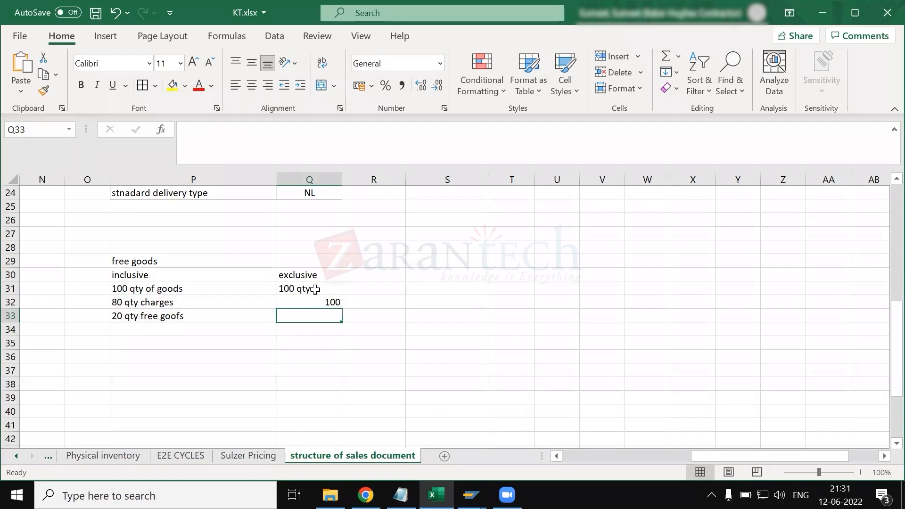
- Complete the exclusive example with "20 extra...." in Q33 and the total 120 in Q35
type("20 extra....")
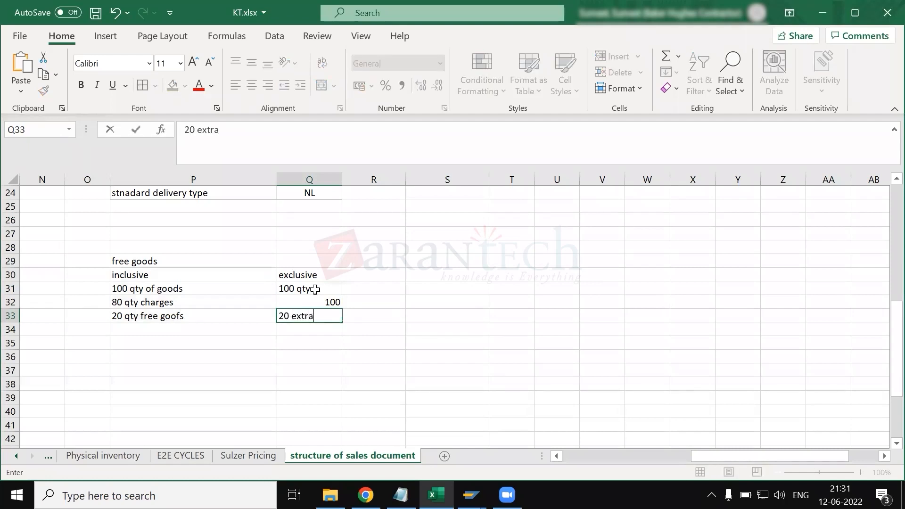
left_click(319, 342)
type("120")
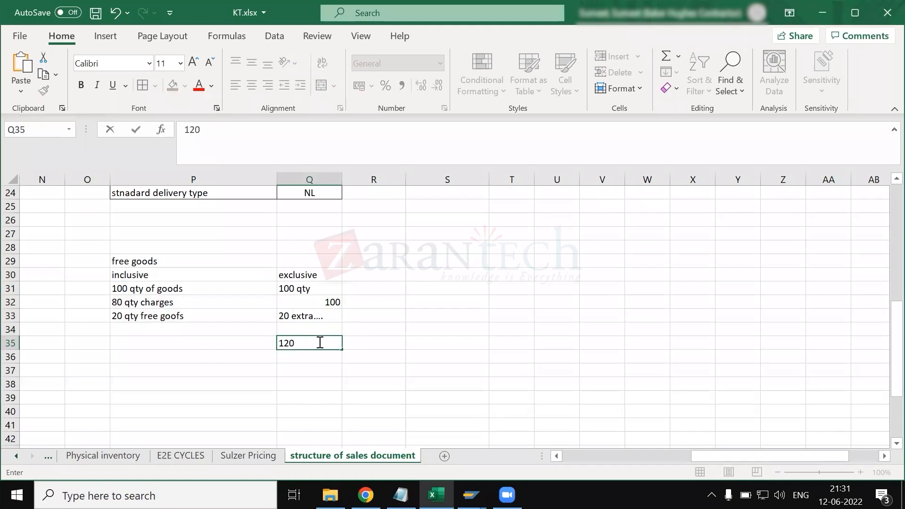
left_click(332, 305)
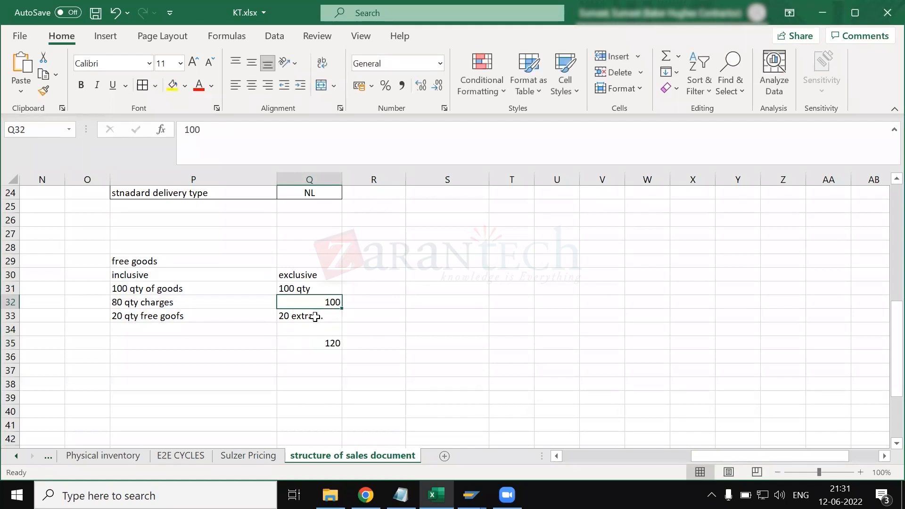
- Review the exclusive free quantity and select the whole free goods example, P29:Q37
left_click(313, 318)
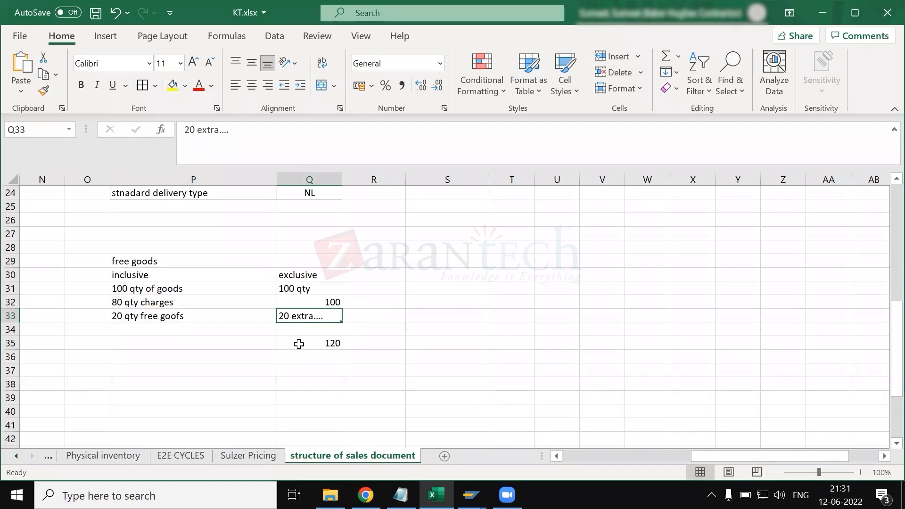
key("alt+Tab")
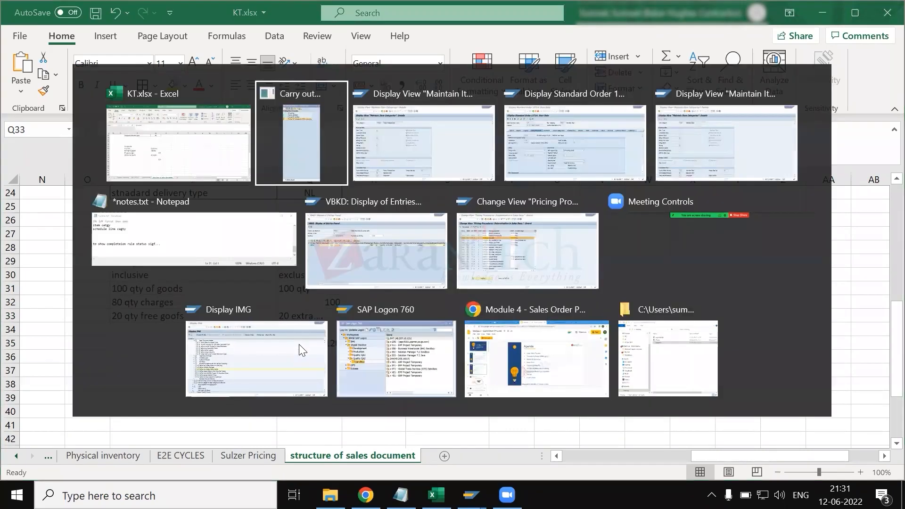
key("alt+Tab")
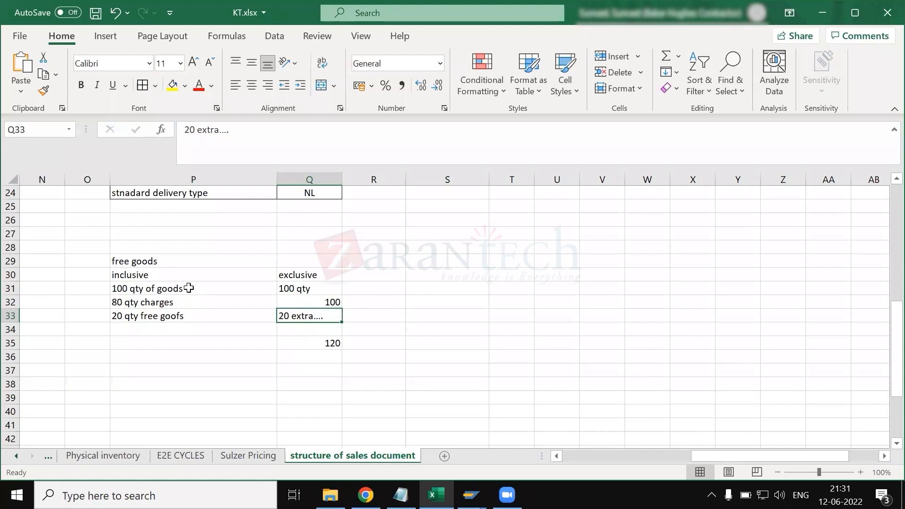
left_click_drag(163, 261, 165, 275)
left_click_drag(289, 362, 316, 372)
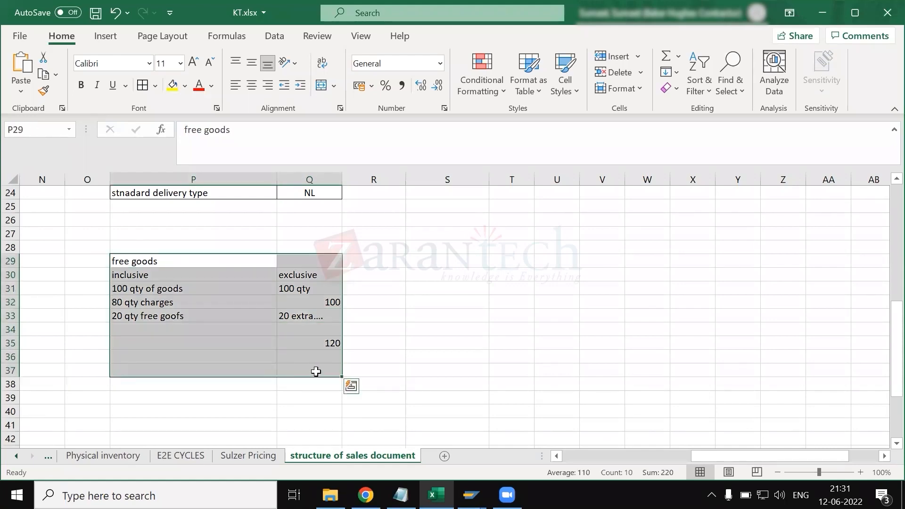
- Clear the free goods example in P29:R38 of the Excel workbook after another look at the TANN details in SAP
key("alt+Tab")
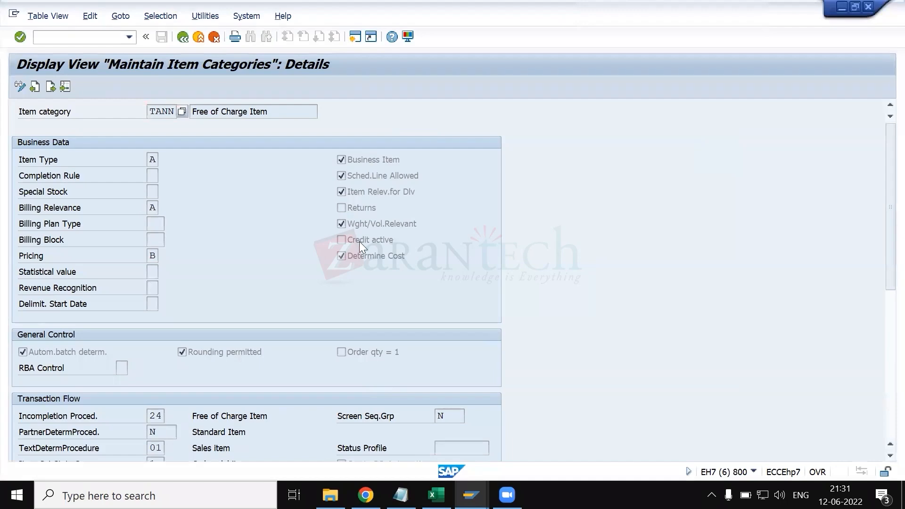
key("alt+Tab")
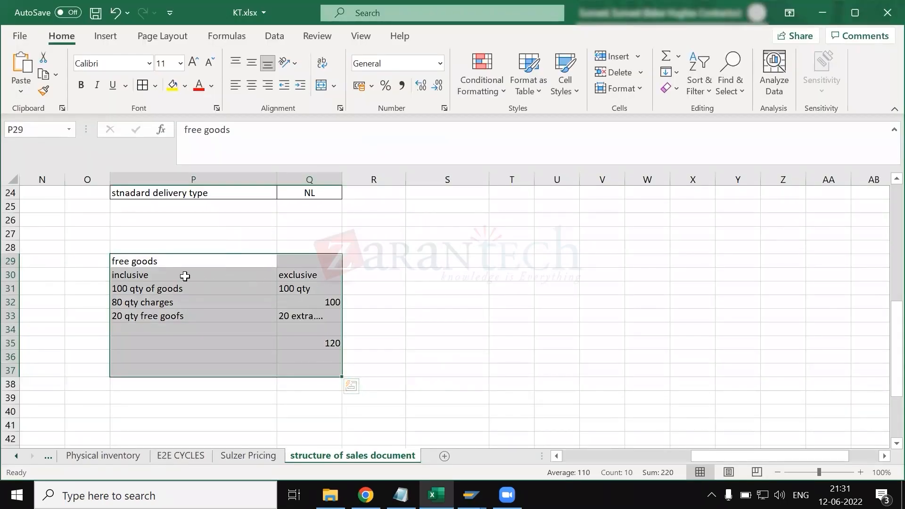
left_click_drag(172, 259, 365, 386)
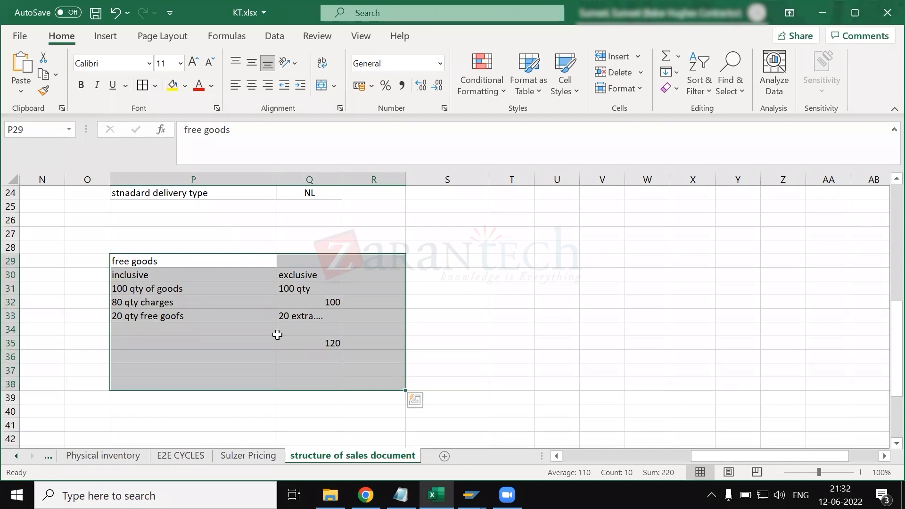
key("Delete")
- Switch to the SAP session displaying the standard order, leave the order and start sales order creation with /nva01
key("alt+Tab")
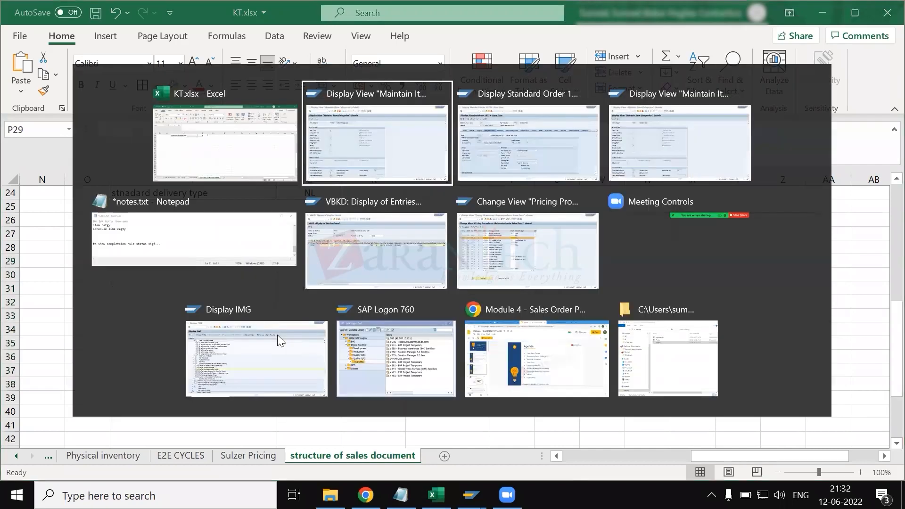
key("alt+Tab")
key("Tab")
key("Tab")
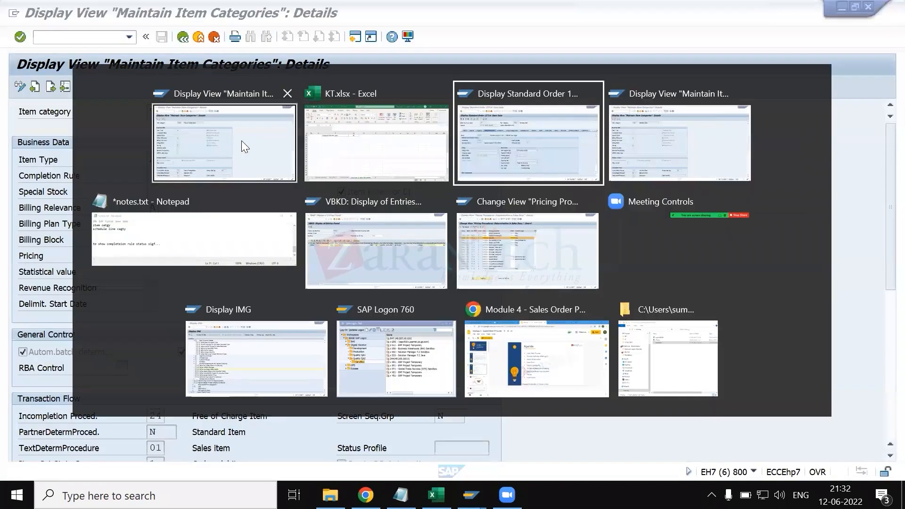
key("shift+Tab")
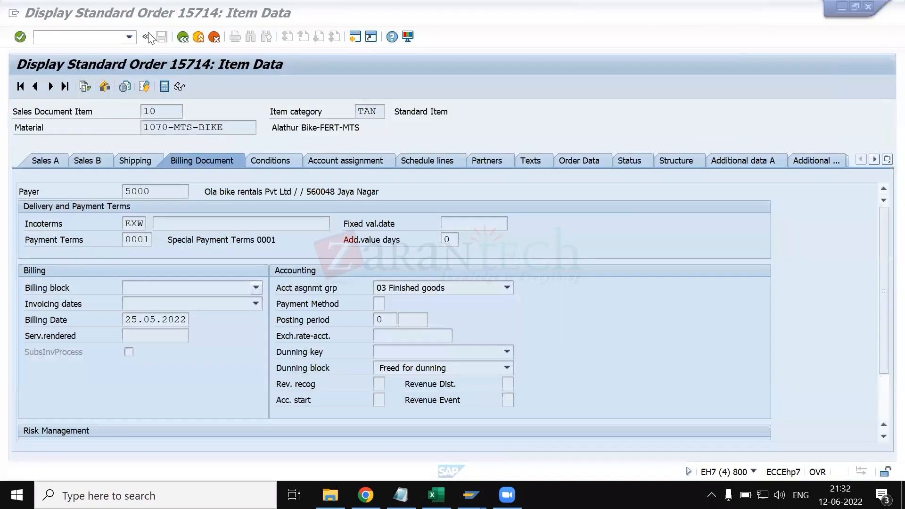
left_click(182, 38)
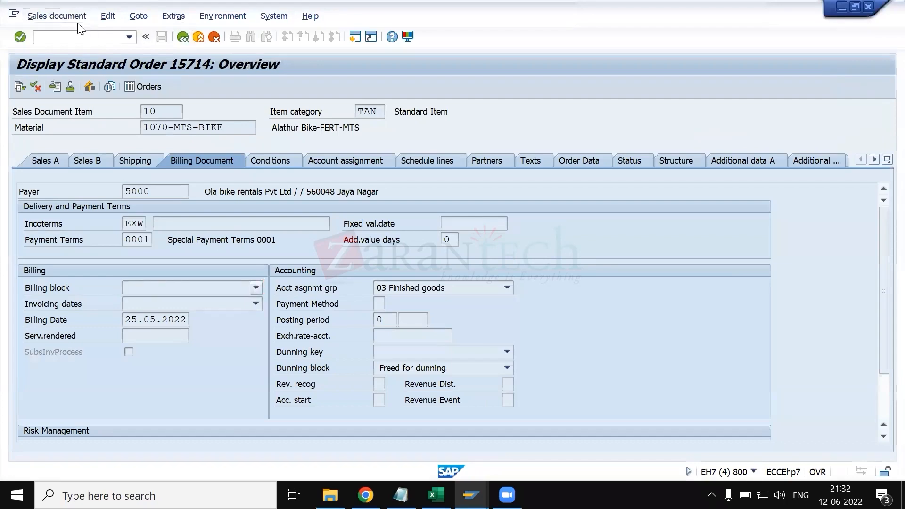
left_click(57, 16)
left_click(228, 94)
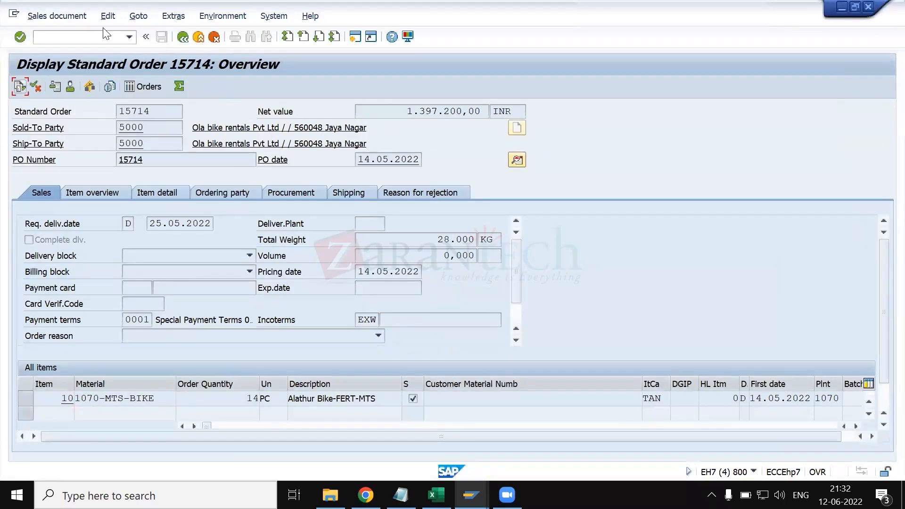
left_click(95, 36)
type("/nva01")
key("Return")
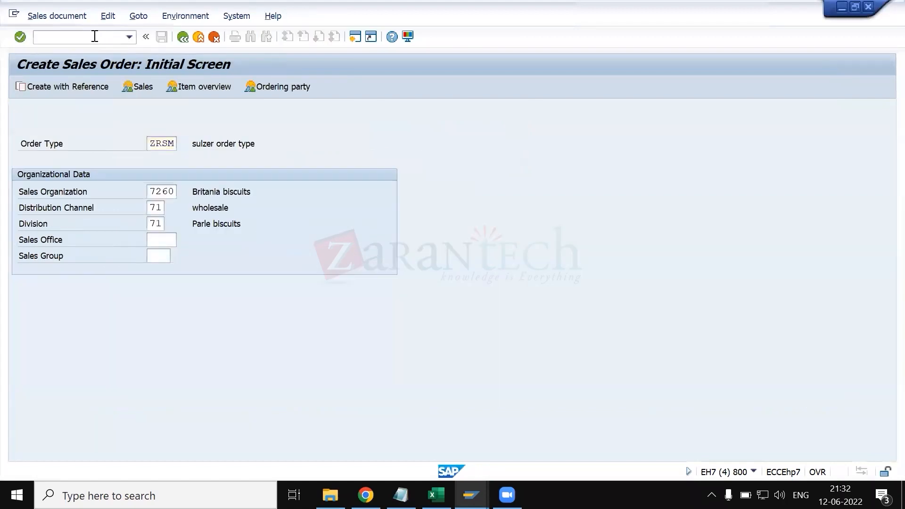
- Start a ZRSM order for sales area 7260/71/71 and enter the customer's number as sold-to and ship-to party with PO number TEST
key("Return")
key("Down")
key("Return")
key("Tab")
key("Down")
key("Return")
key("ctrl+Tab")
key("ctrl+Tab")
key("Down")
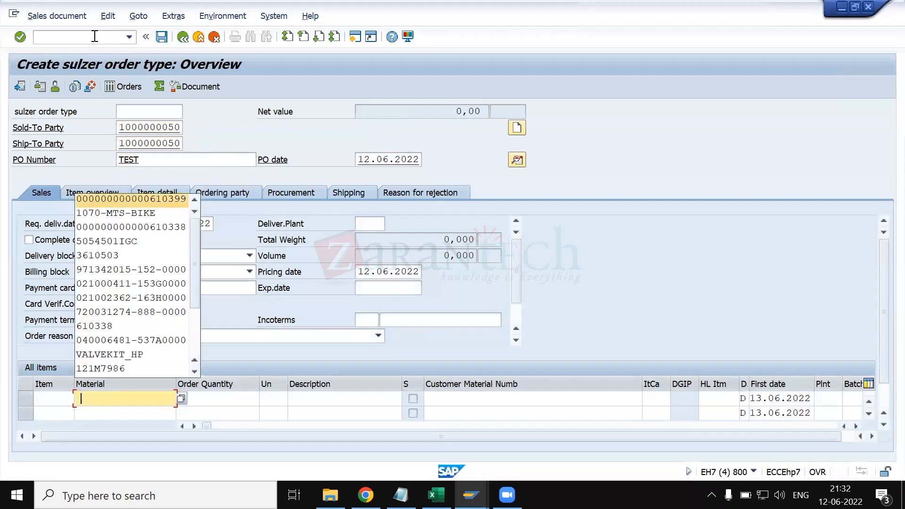
key("Return")
key("Tab")
key("Down")
key("Return")
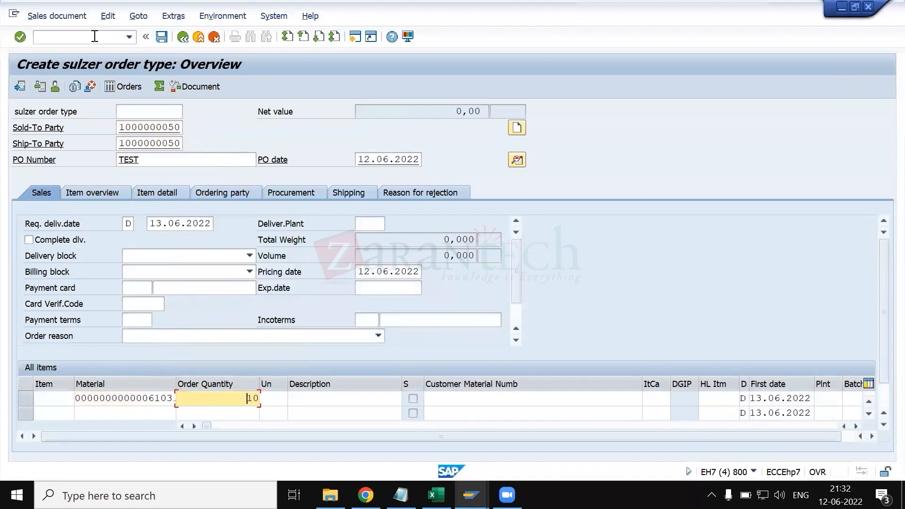
key("Return")
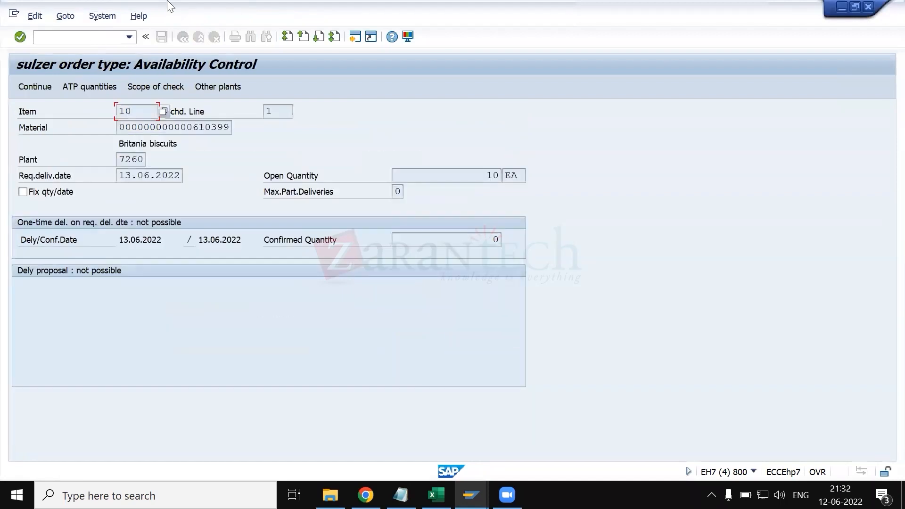
left_click(30, 88)
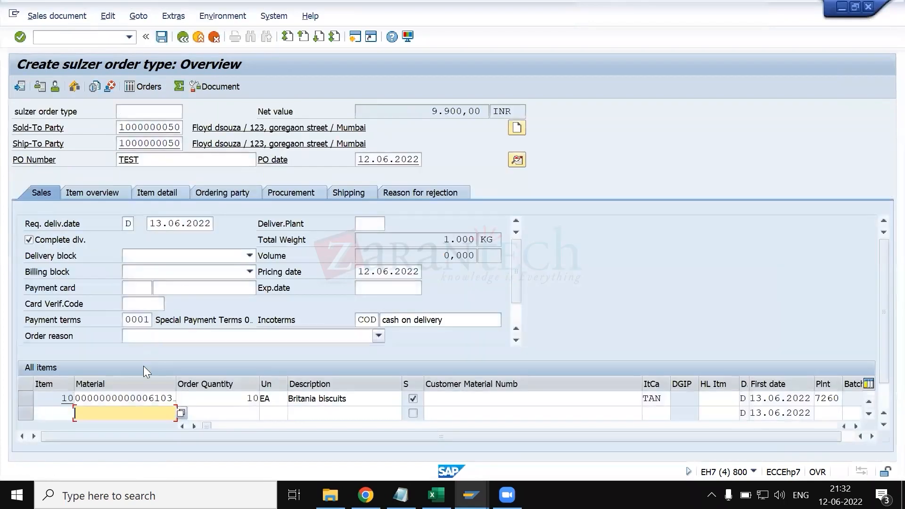
- Open the pricing conditions of item 10 and examine its pricing elements and the list of available condition types
left_click(354, 398)
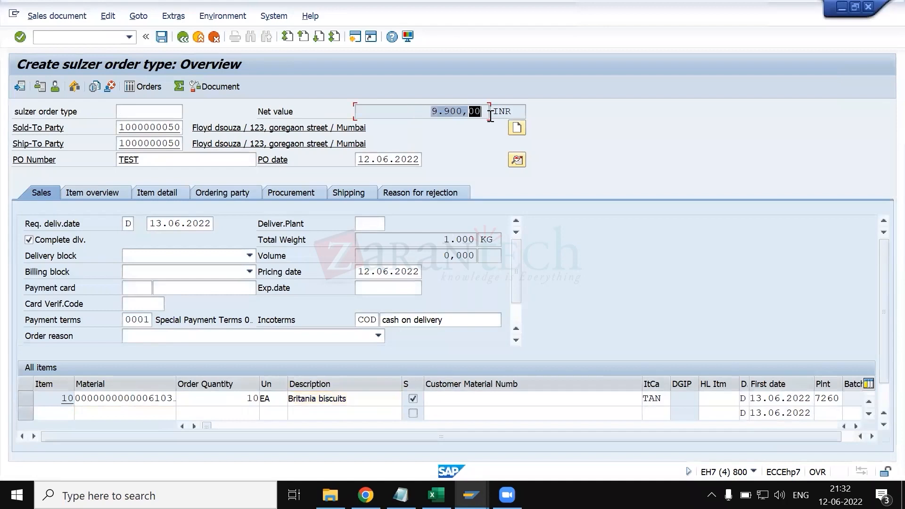
left_click(144, 397)
double_click(145, 397)
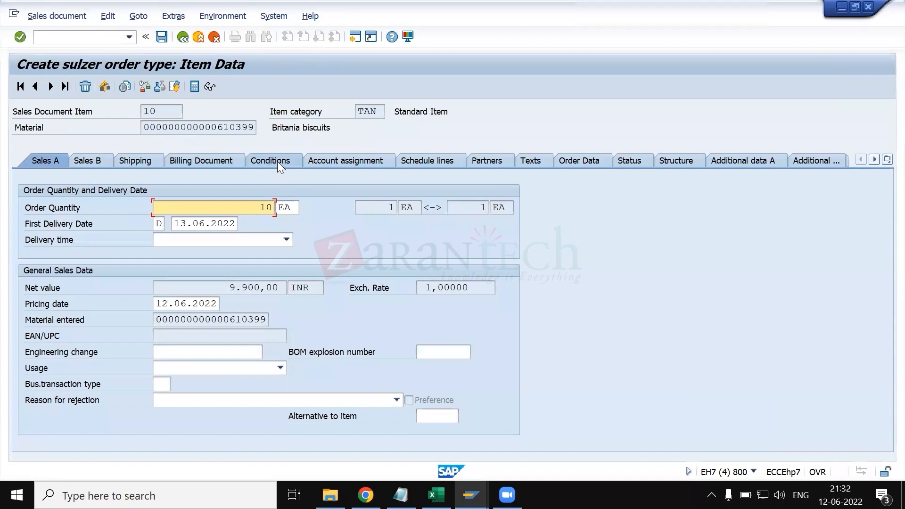
left_click(276, 162)
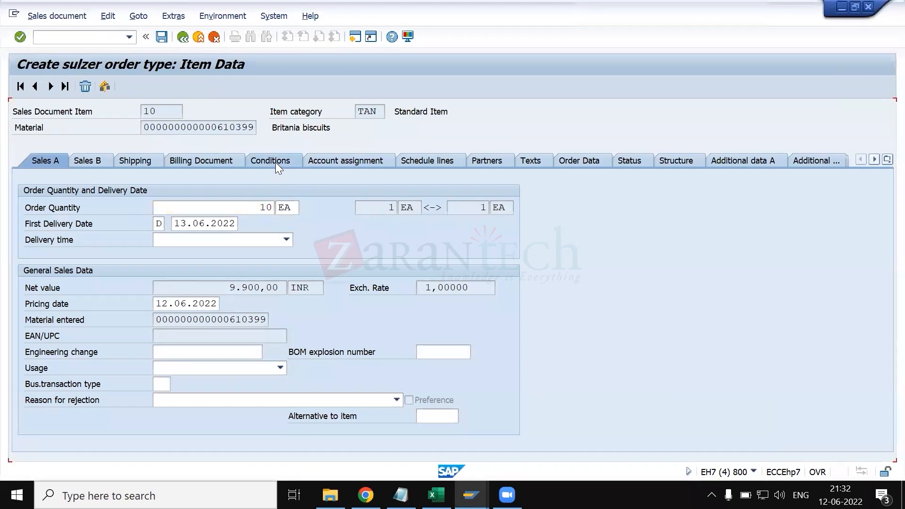
scroll(174, 315, "down", 10)
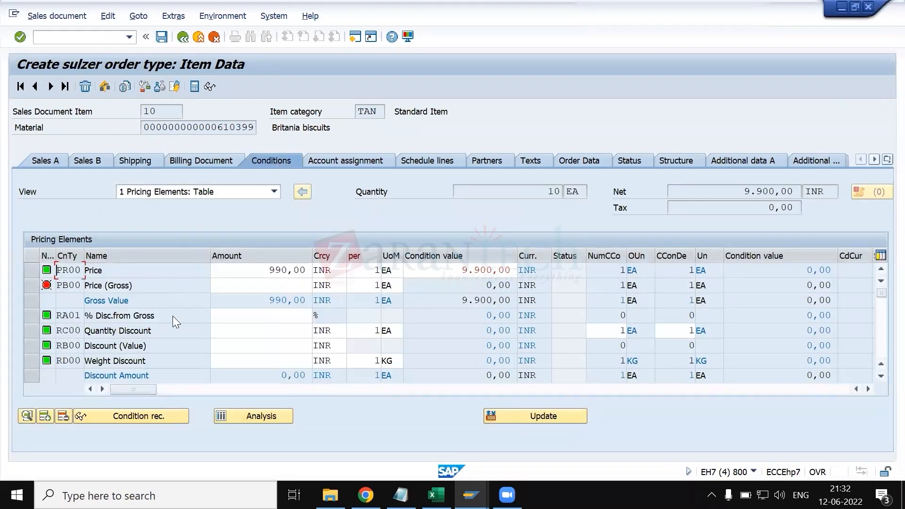
scroll(114, 309, "up", 2)
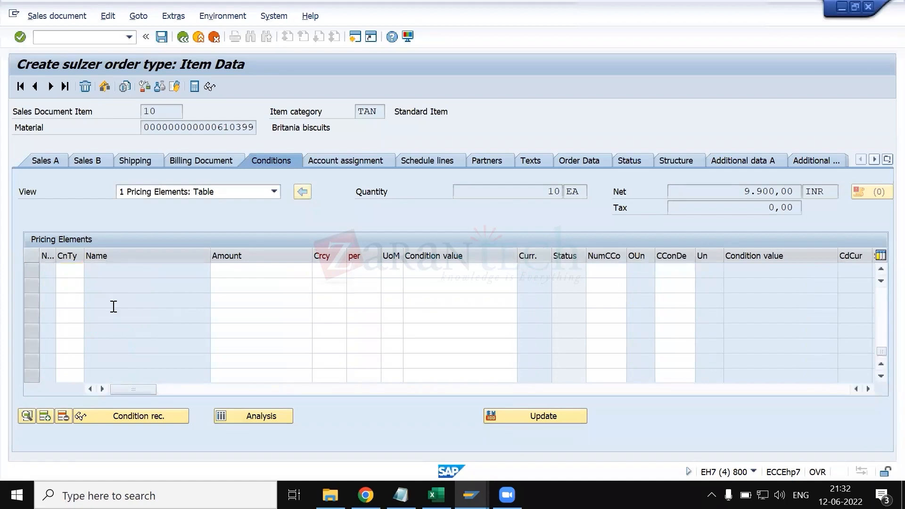
left_click(89, 300)
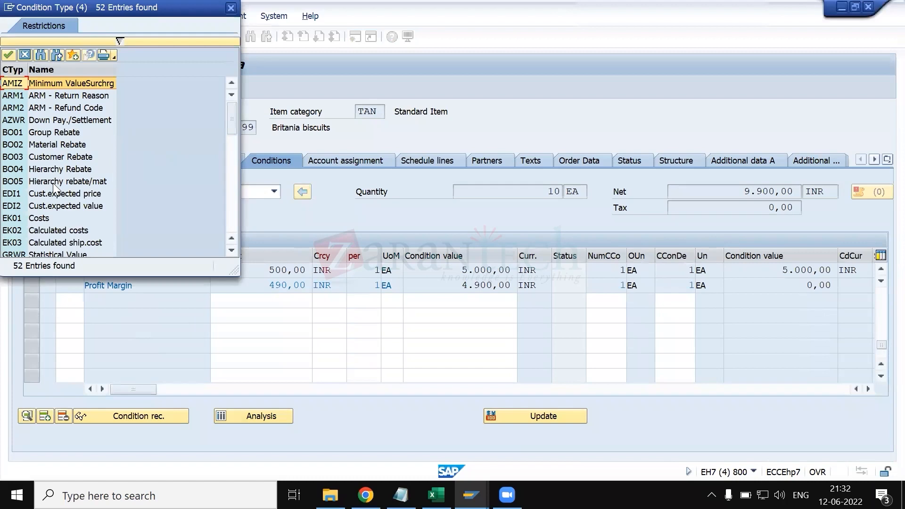
scroll(54, 189, "down", 3)
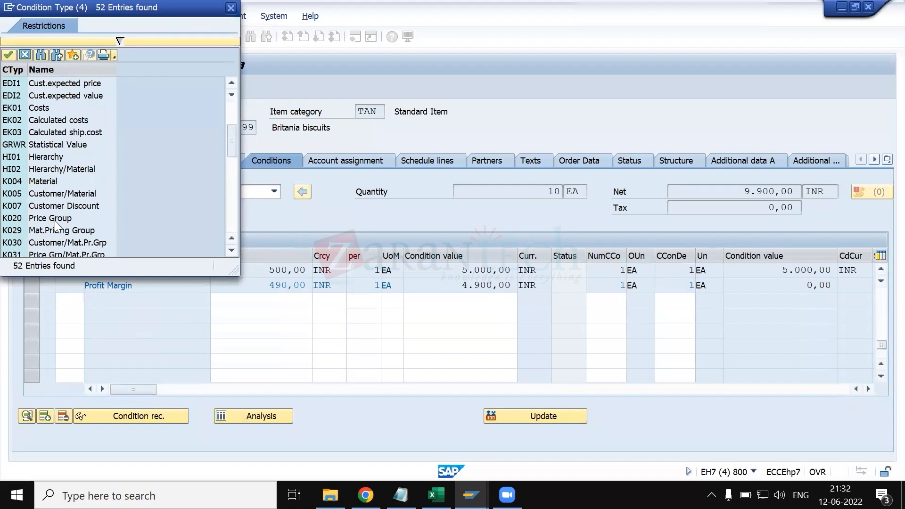
left_click(232, 9)
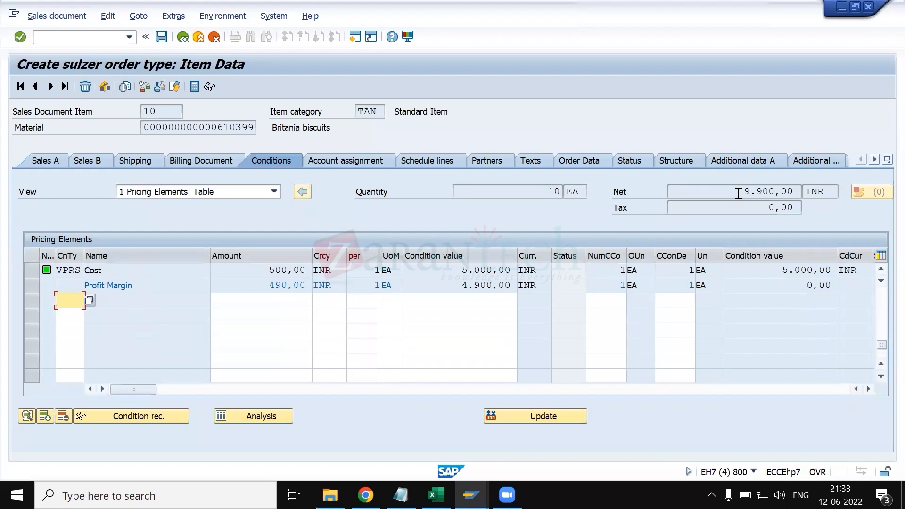
- Check the net value and quantity in the item conditions and return to the order overview
left_click_drag(683, 192, 861, 191)
left_click(800, 192)
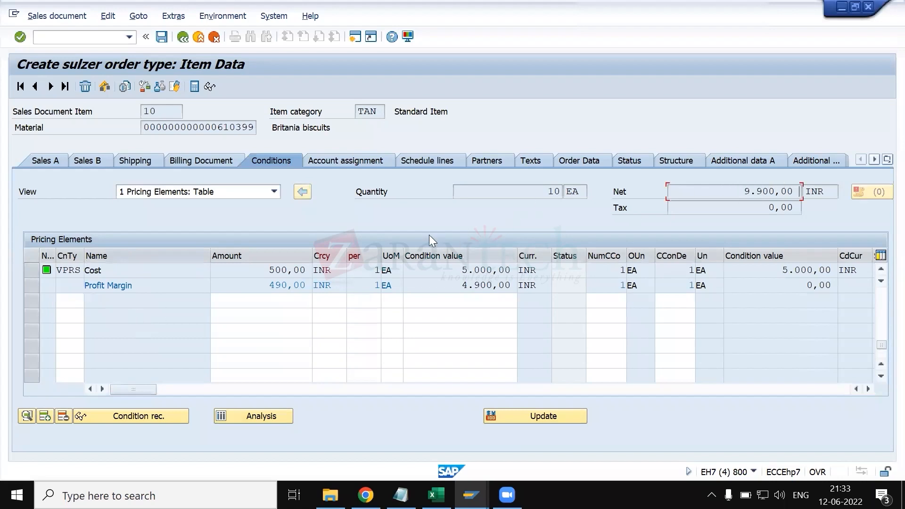
left_click(74, 300)
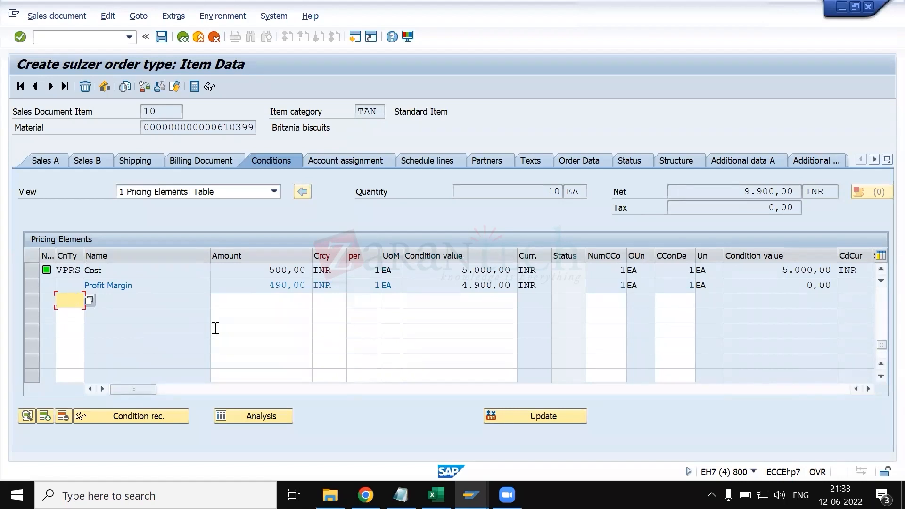
left_click(551, 191)
left_click(183, 37)
key("Return")
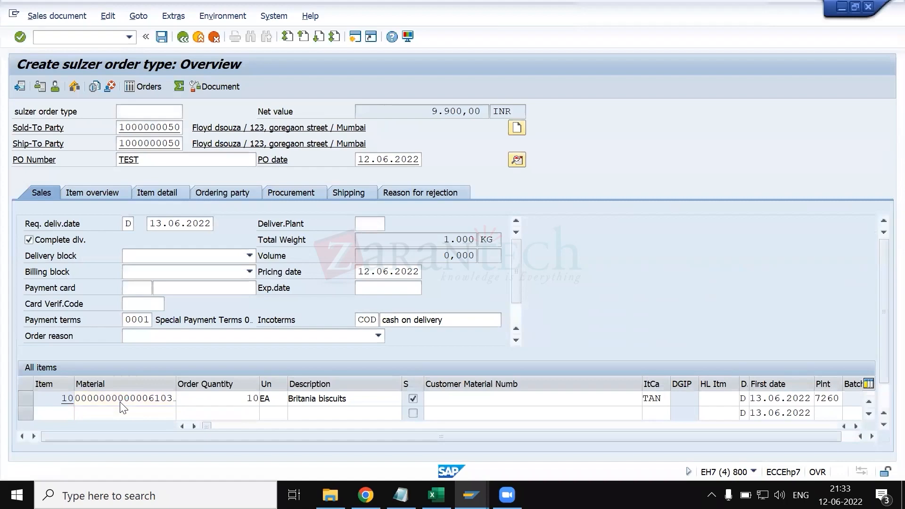
- Reopen the conditions of item 10 for another look at its price and go back to the order overview
double_click(121, 405)
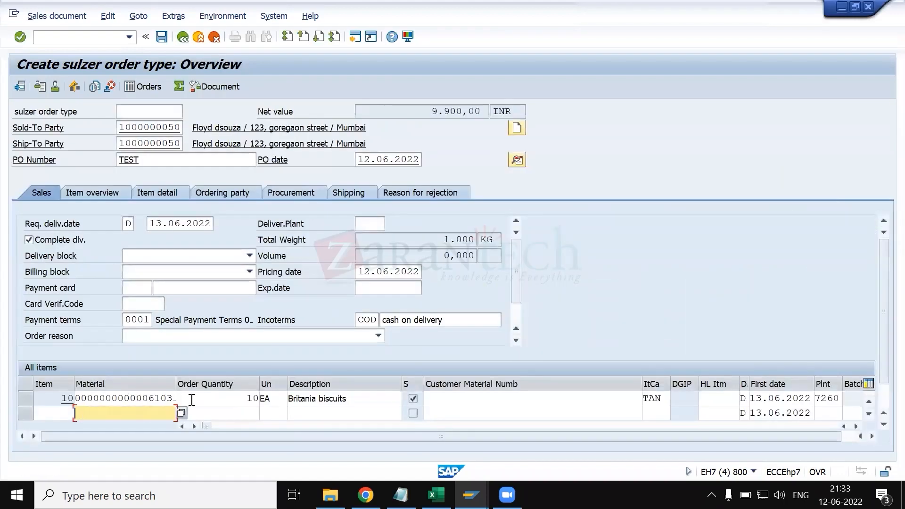
left_click(217, 401)
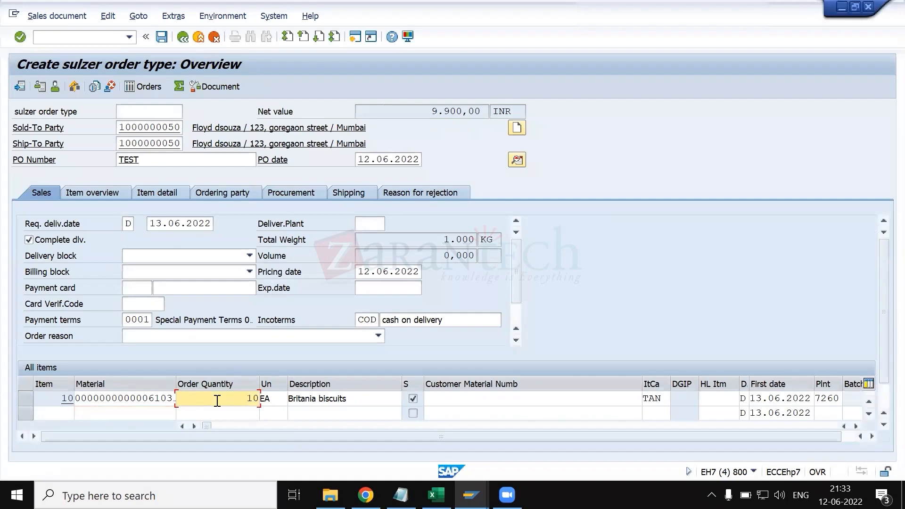
double_click(218, 401)
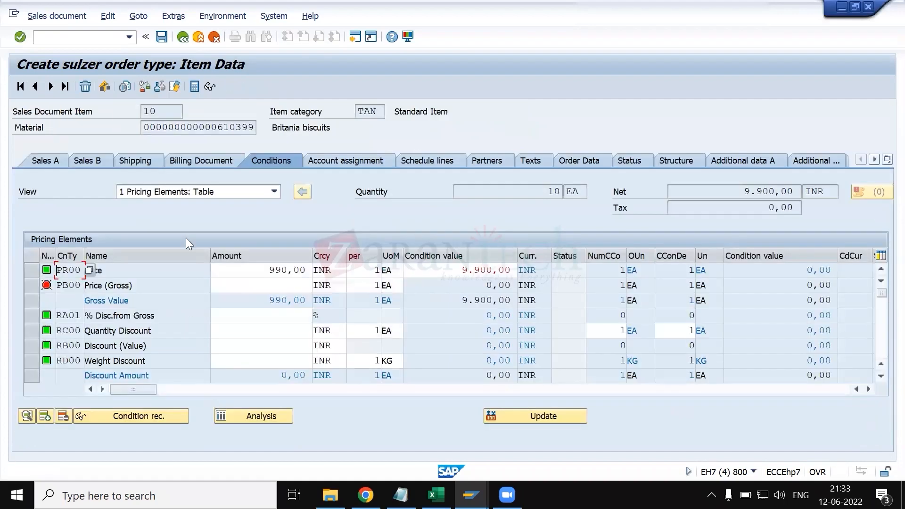
left_click(184, 37)
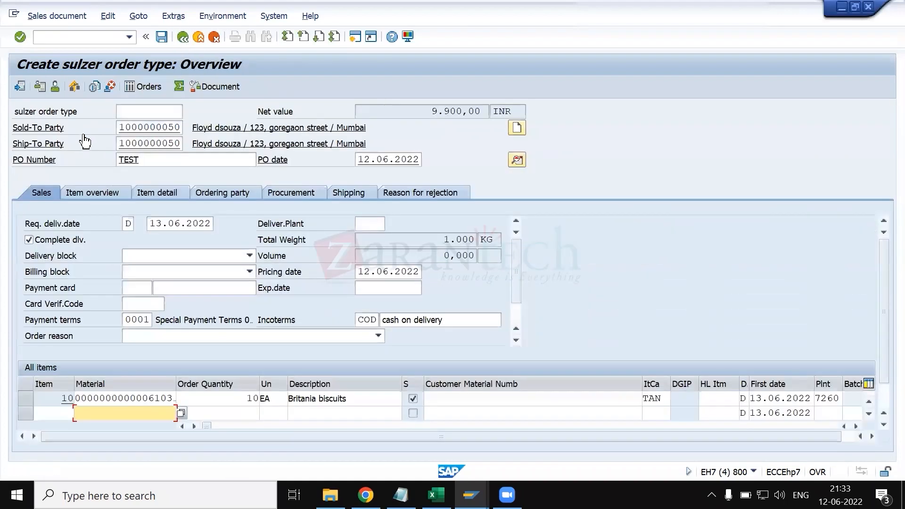
left_click(114, 192)
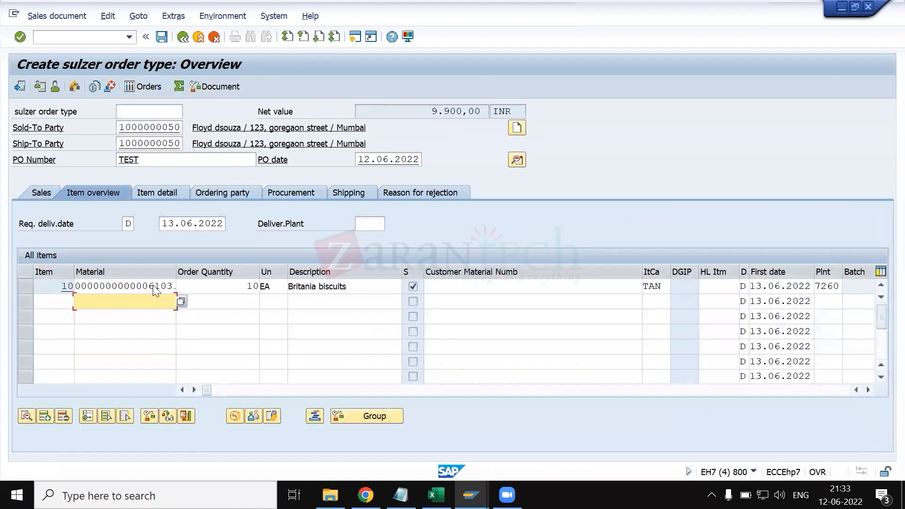
left_click_drag(174, 279, 205, 280)
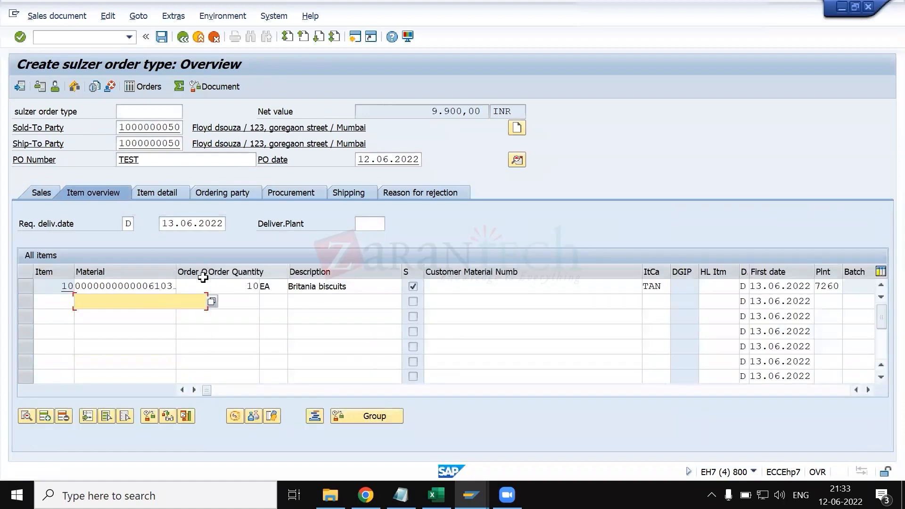
left_click(185, 283)
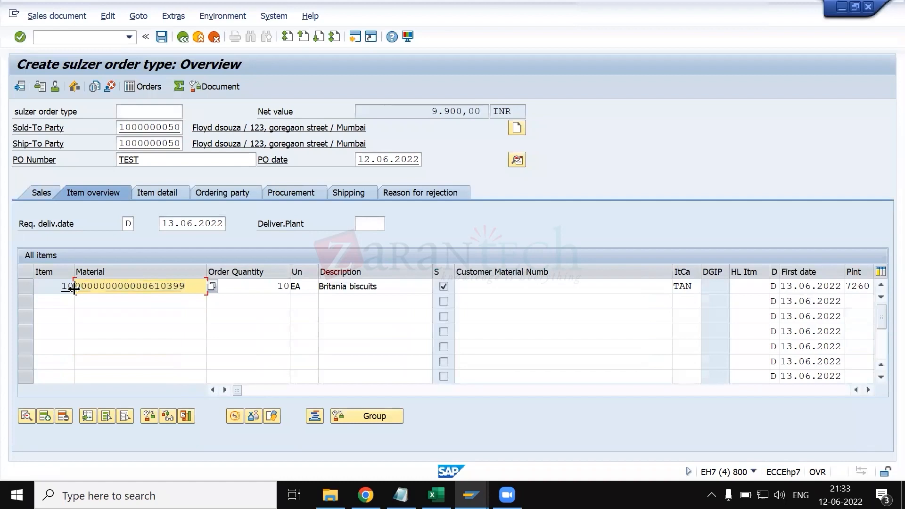
left_click(98, 305)
key("ctrl+v")
key("Tab")
type("5")
key("Return")
left_click(30, 89)
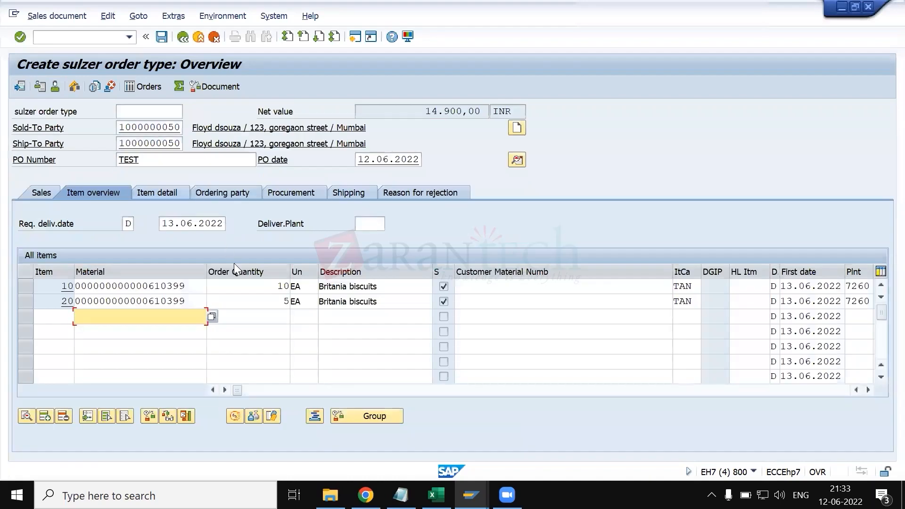
- Open the pricing conditions of item 20 and compare them with those of item 10
left_click(254, 302)
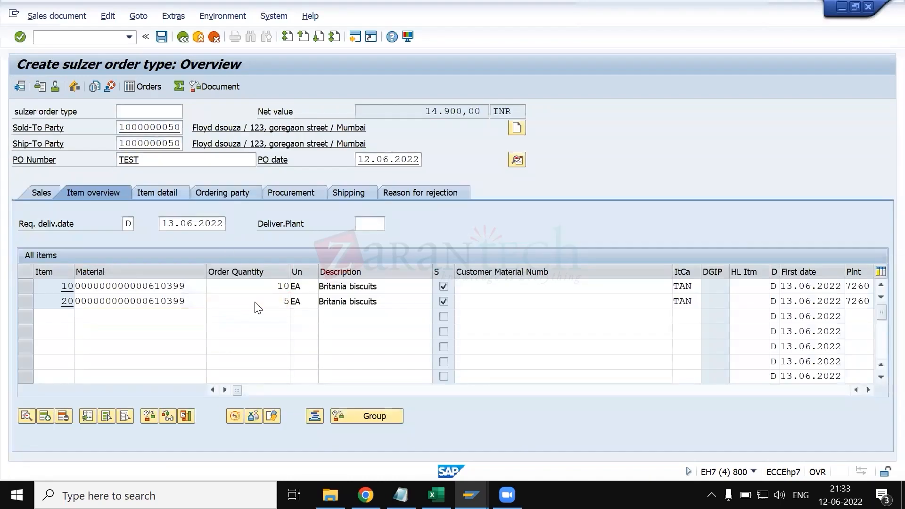
double_click(255, 302)
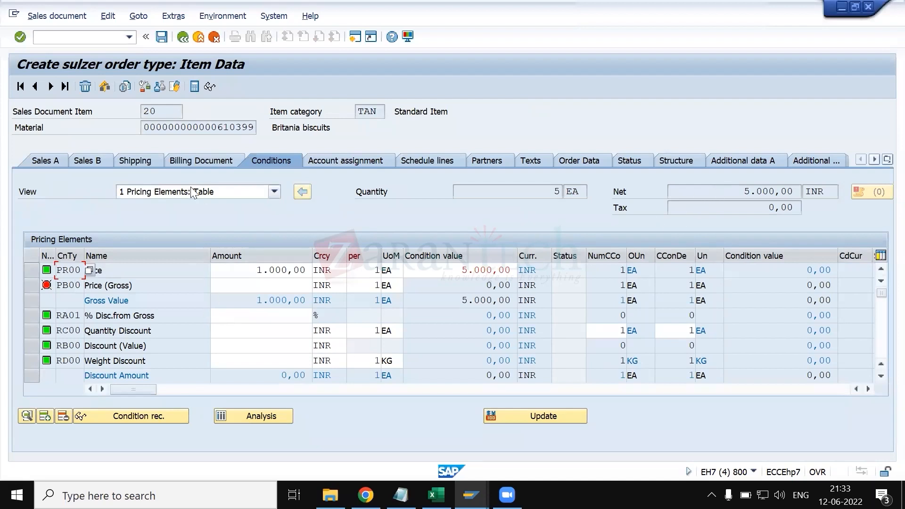
left_click(35, 87)
left_click(50, 87)
left_click(35, 87)
left_click(50, 87)
- Switch back to the SAP item categories and display the details of TAN (Standard Item)
key("alt+Tab")
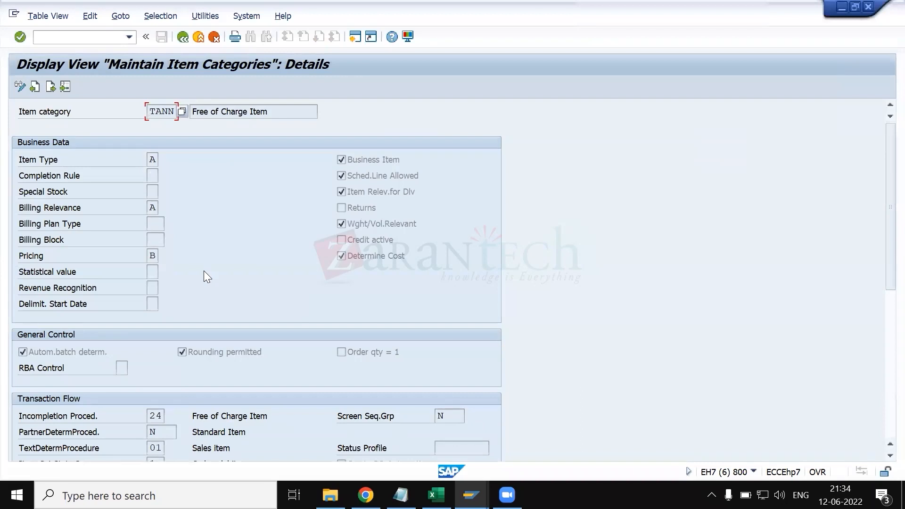
left_click(180, 37)
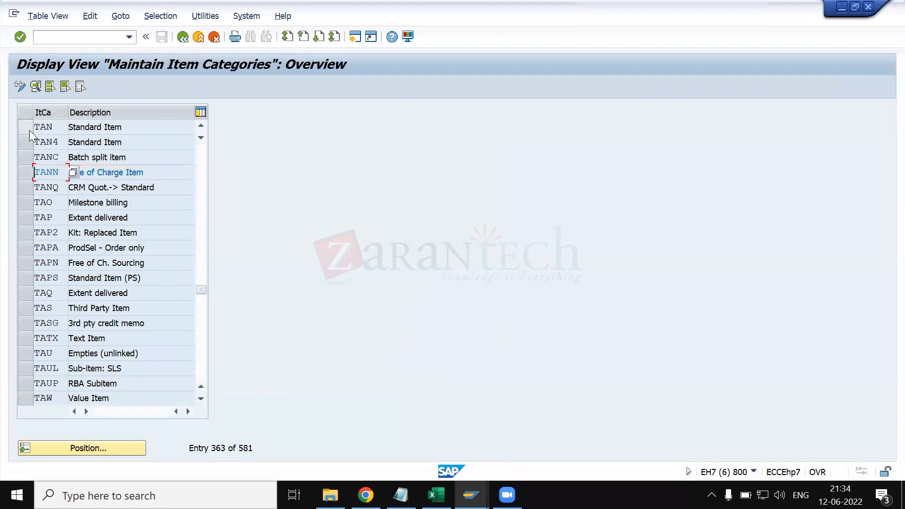
left_click(34, 86)
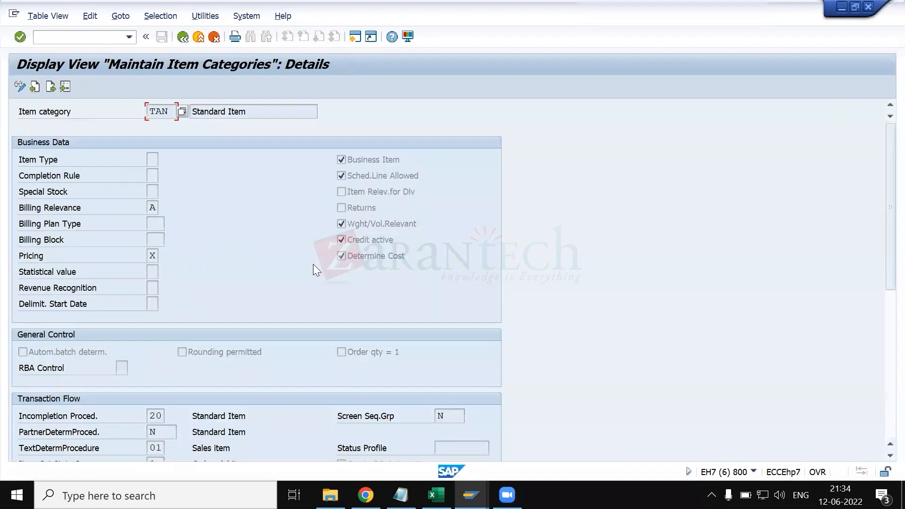
- Review the available values of the Pricing field for item category TAN and close the list unchanged
left_click(160, 257)
left_click(162, 258)
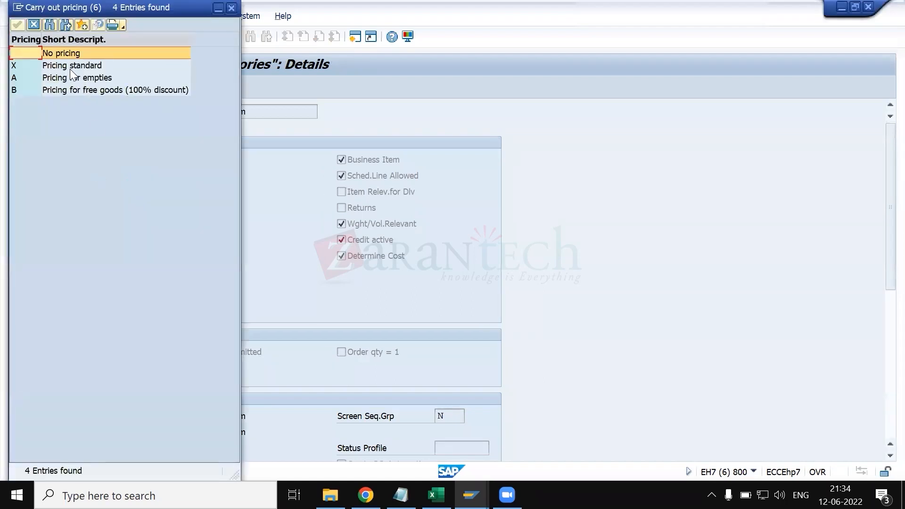
left_click(71, 70)
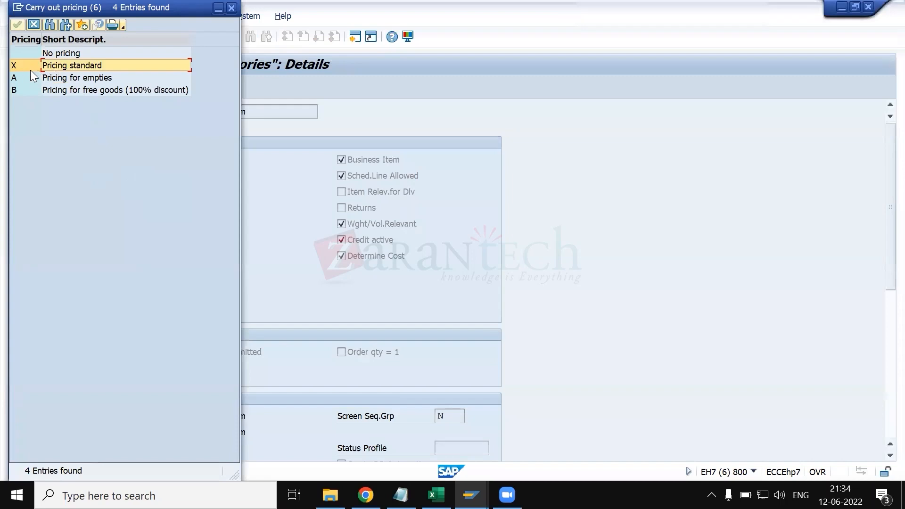
left_click(231, 8)
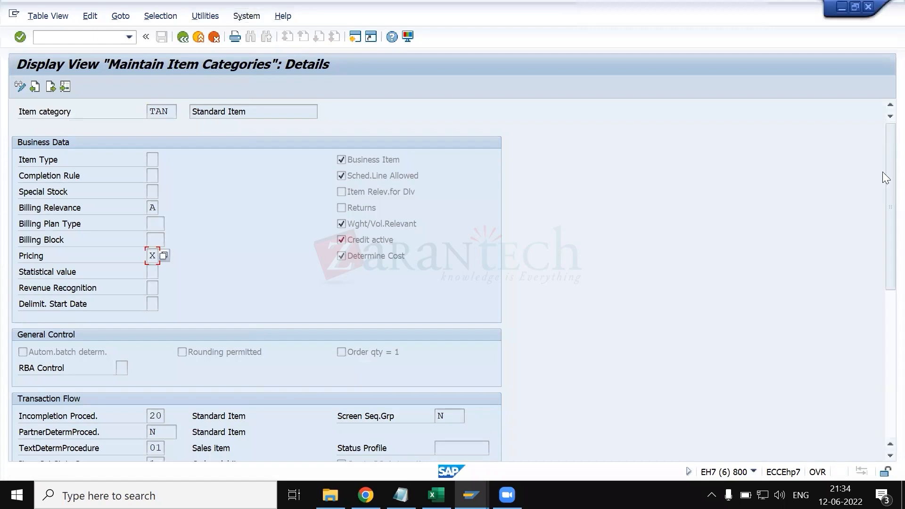
- Review the possible entries of TAN's Statistical value field, widening the value list to read the full descriptions
left_click_drag(883, 171, 883, 224)
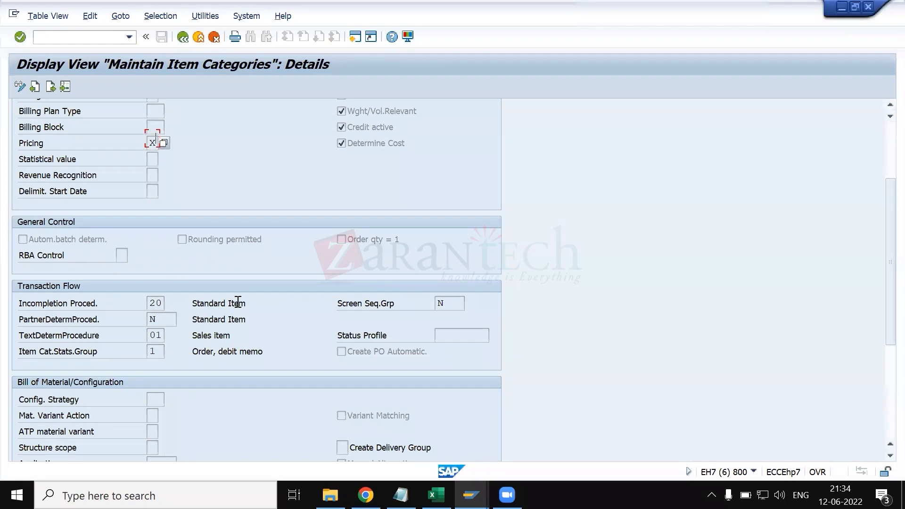
scroll(193, 295, "down", 1)
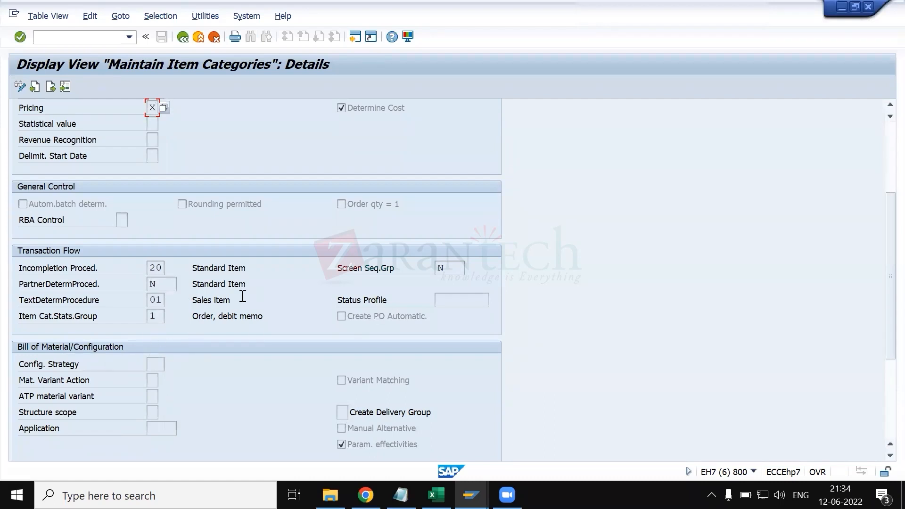
scroll(232, 253, "up", 1)
left_click(150, 170)
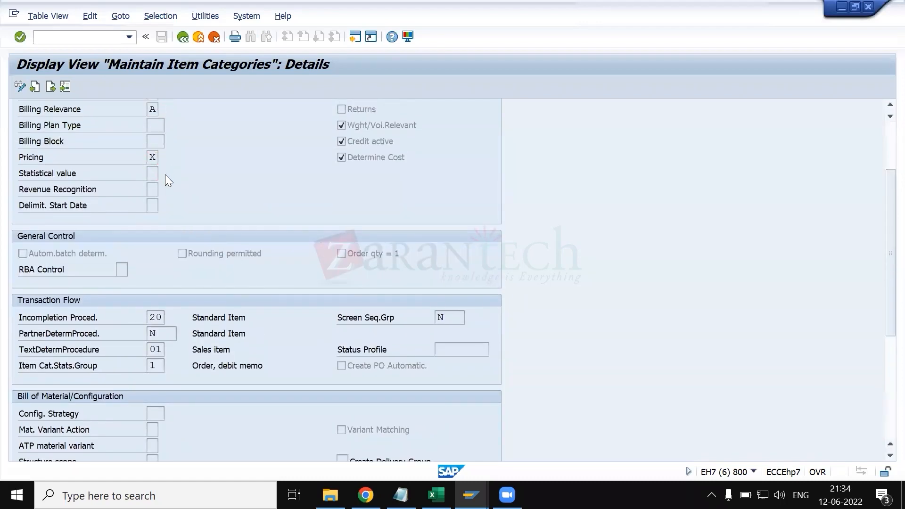
left_click(165, 174)
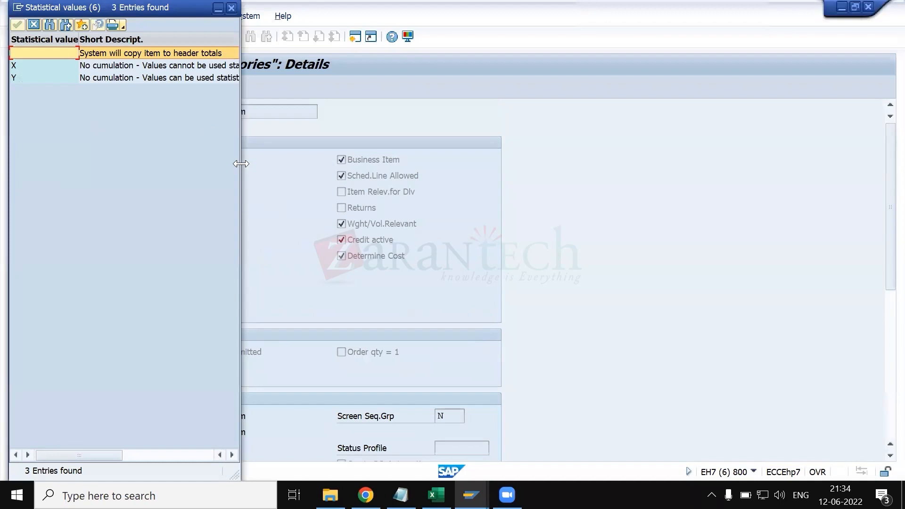
left_click_drag(241, 163, 427, 164)
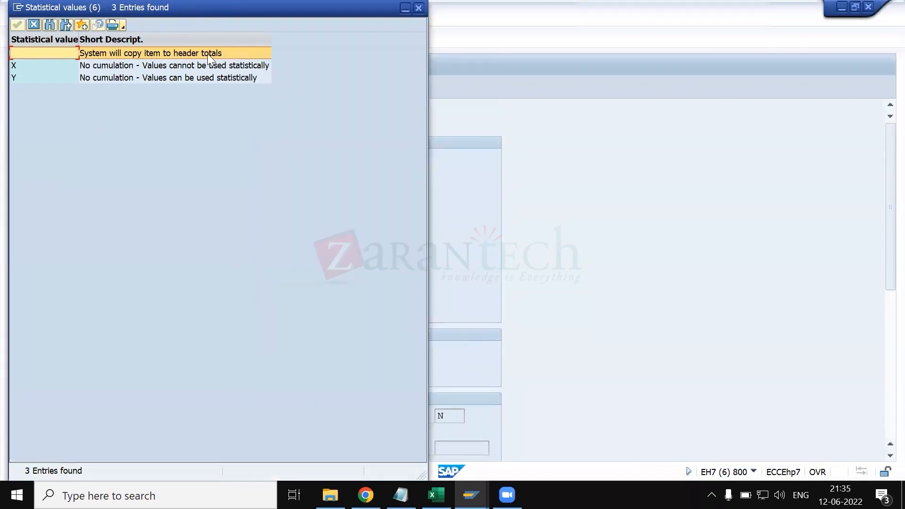
left_click(61, 69)
left_click(131, 80)
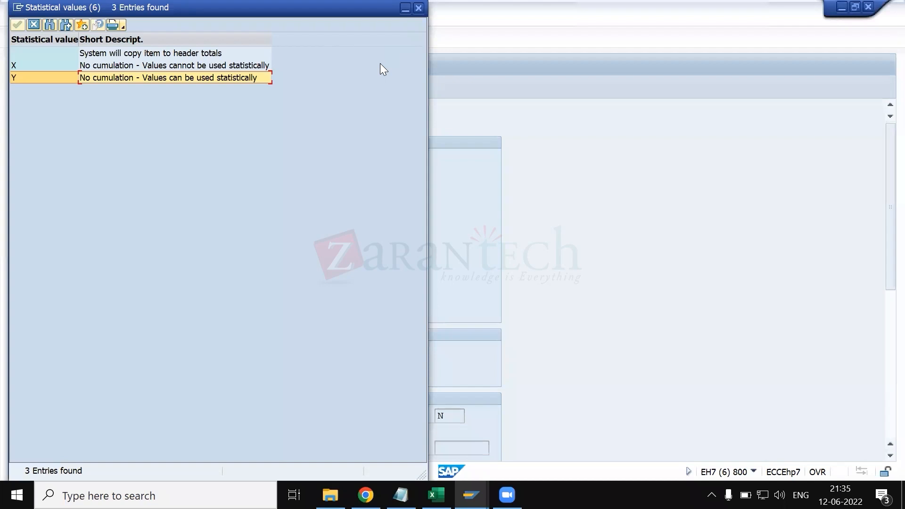
left_click(419, 8)
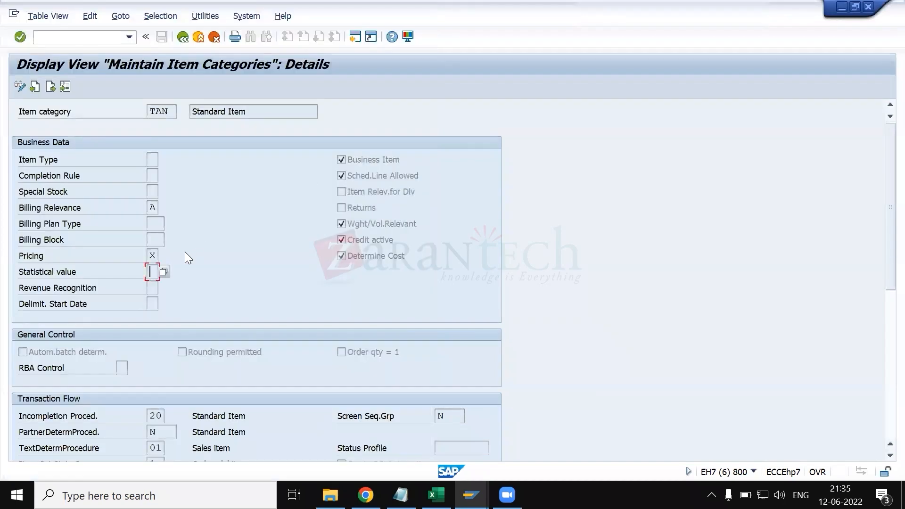
- Read the field help for Statistical value and close it
left_click(169, 112)
left_click(156, 273)
key("F1")
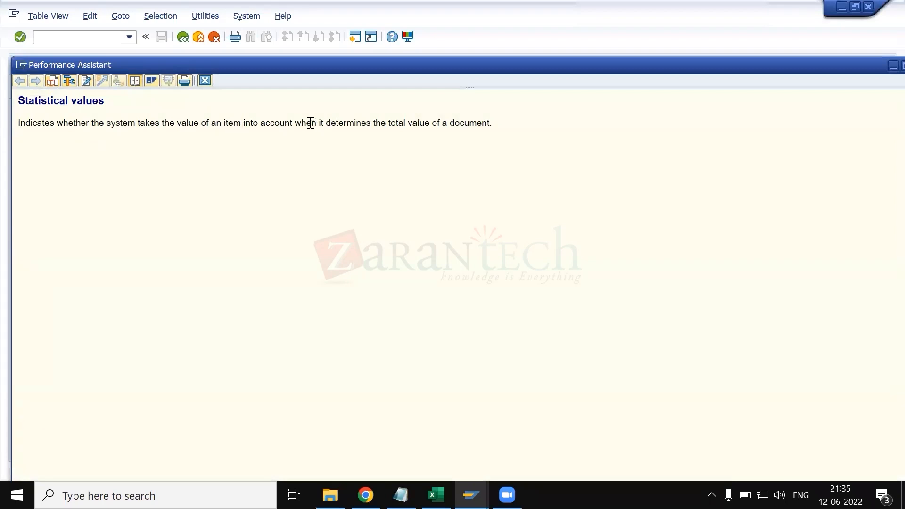
left_click_drag(503, 128, 26, 138)
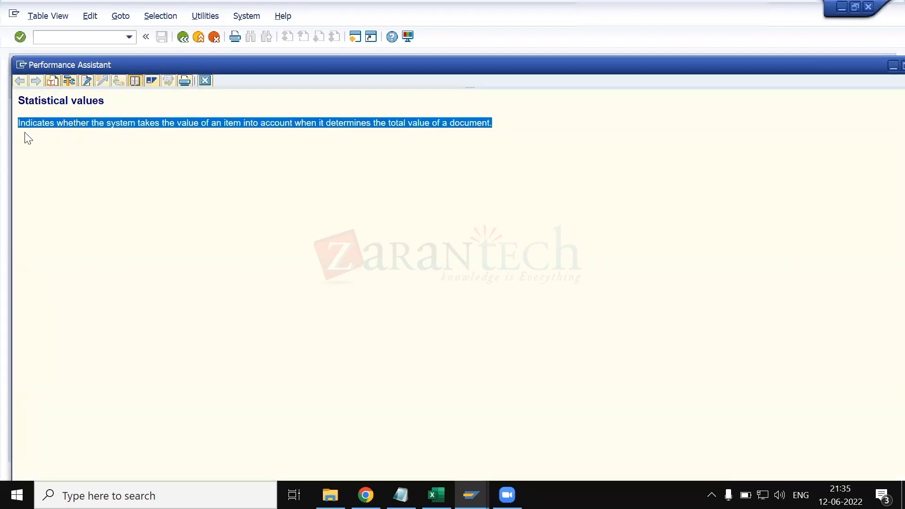
left_click(205, 81)
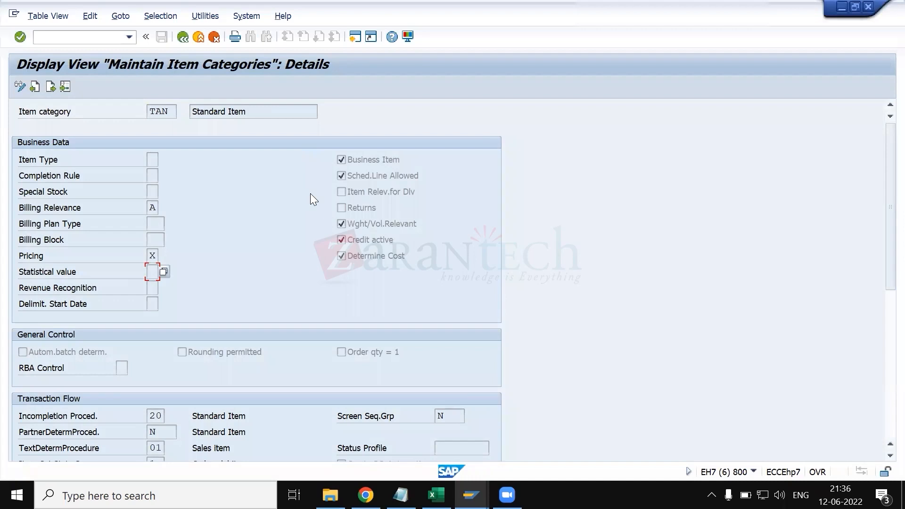
- Switch to the test sales order, return to its overview and examine the header-level pricing conditions
key("alt+Tab")
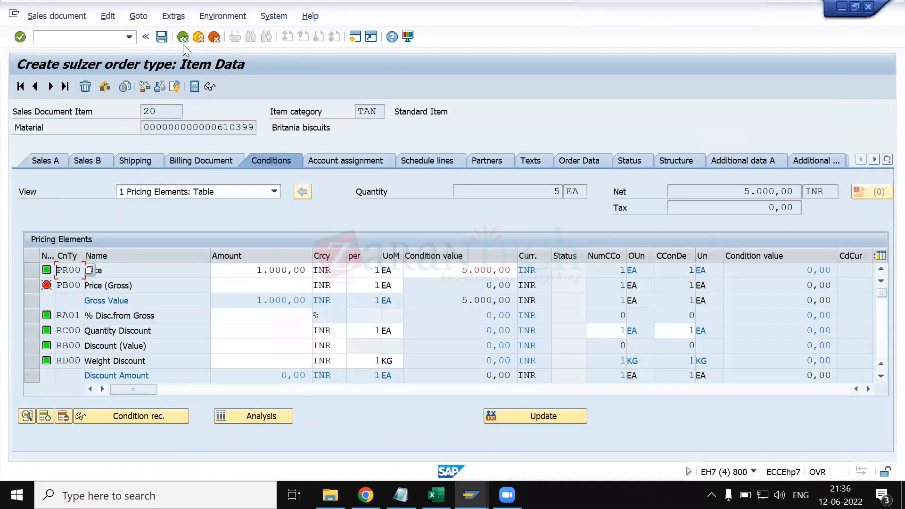
left_click(183, 38)
key("Return")
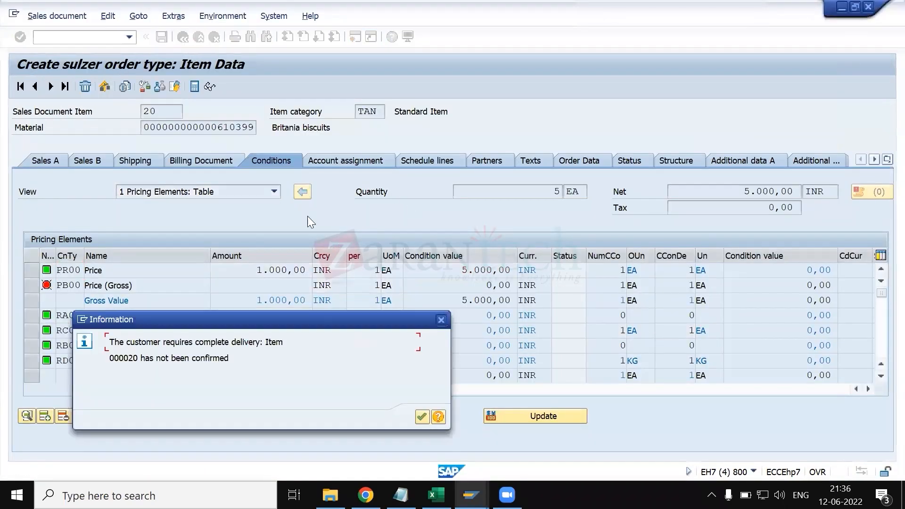
key("Return")
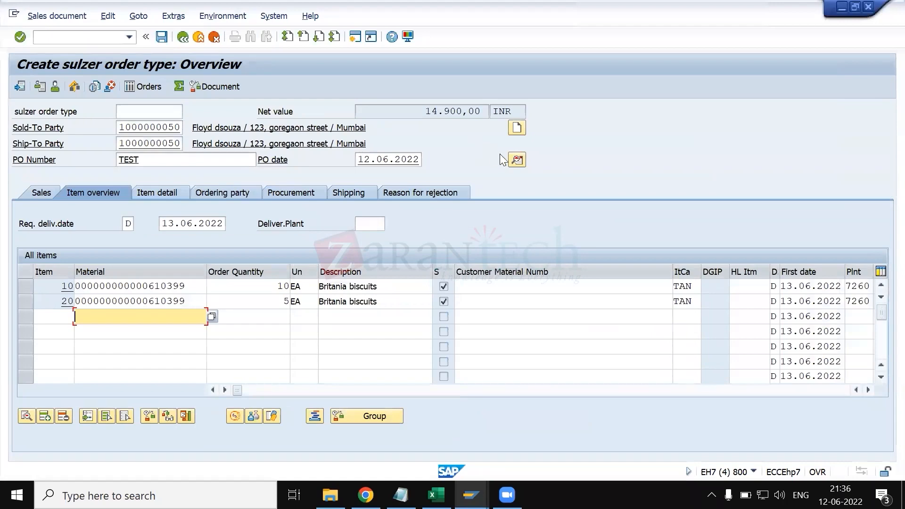
left_click(517, 161)
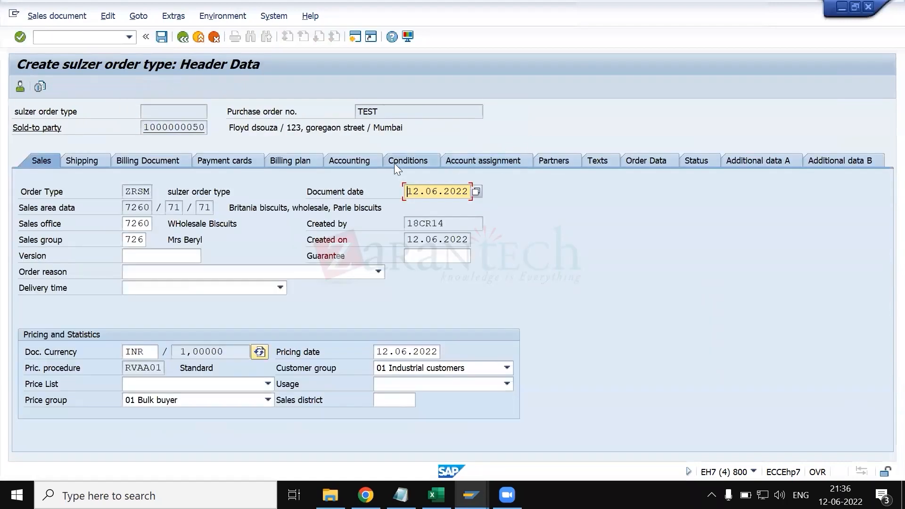
scroll(129, 313, "down", 2)
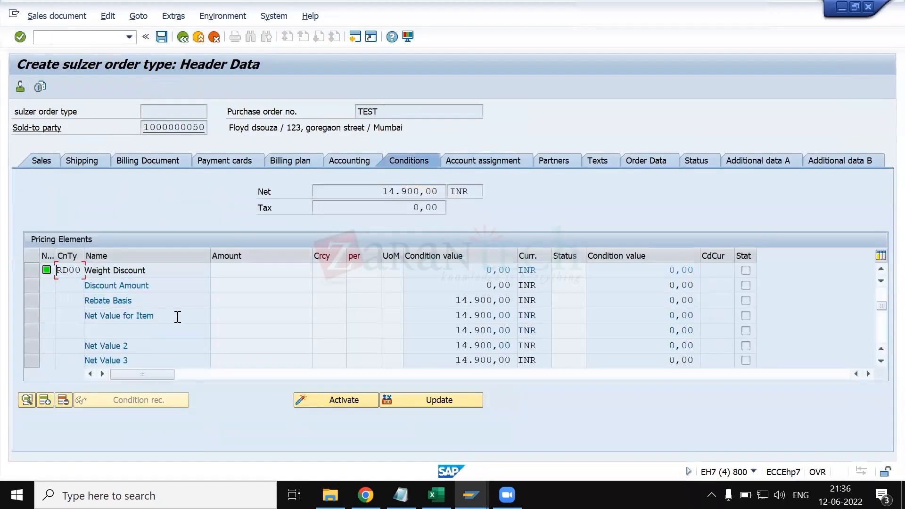
scroll(177, 317, "down", 2)
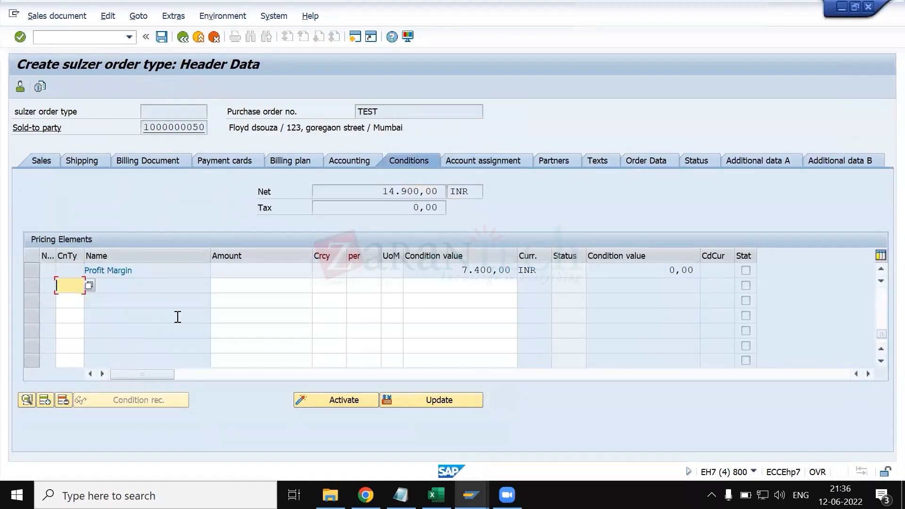
- Add header condition type HM00 (Order Value) with an amount of 20000
left_click(90, 285)
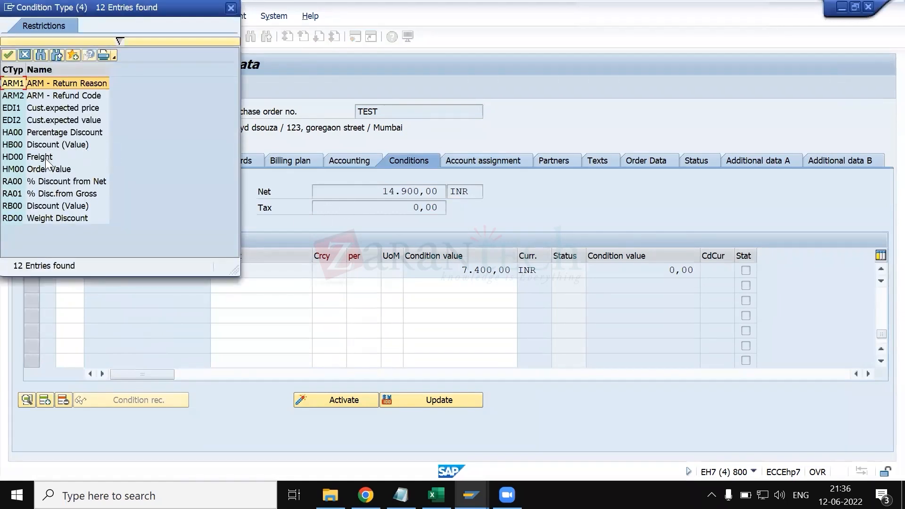
left_click(40, 170)
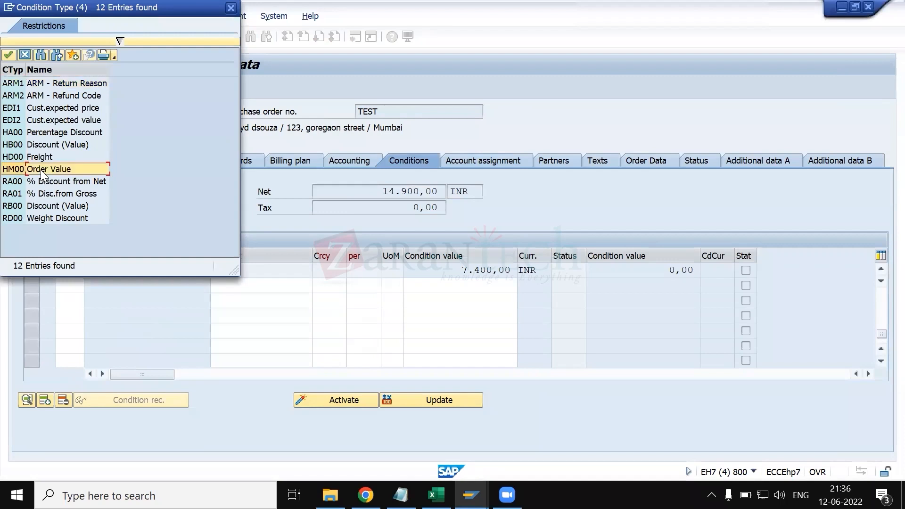
double_click(41, 169)
left_click(250, 285)
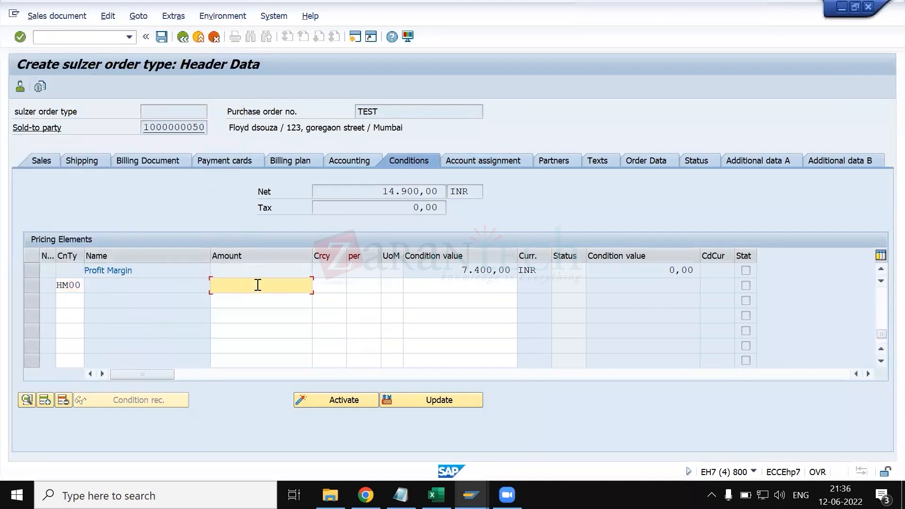
type("1")
key("BackSpace")
type("2000")
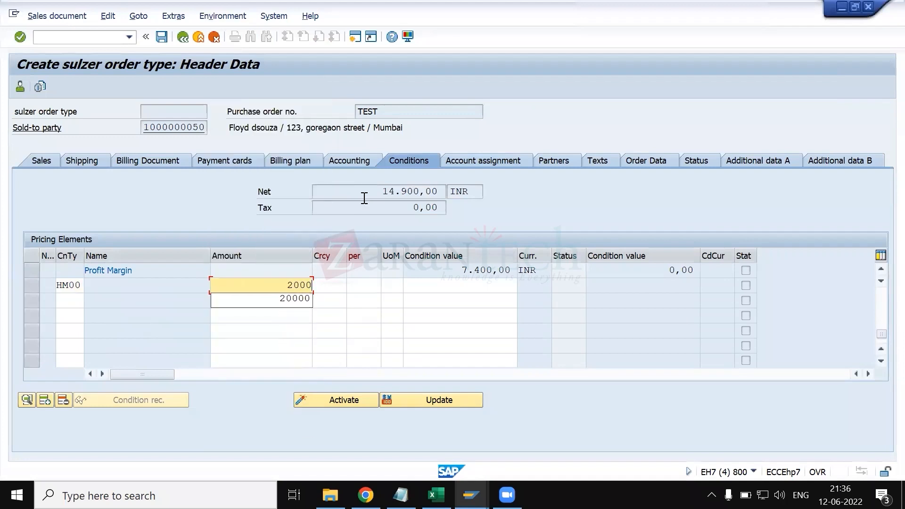
type("0")
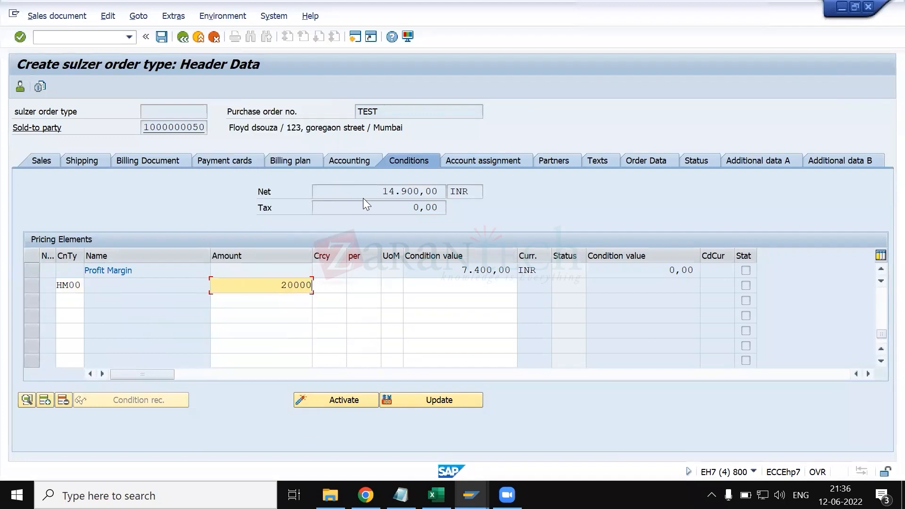
key("Return")
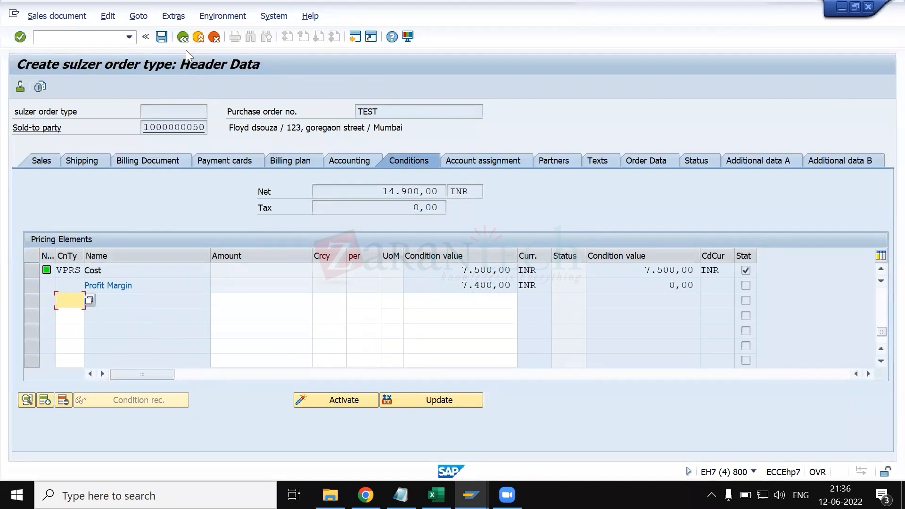
- Return to the order overview and compare the conditions of item 10 with the order's net value
left_click(183, 37)
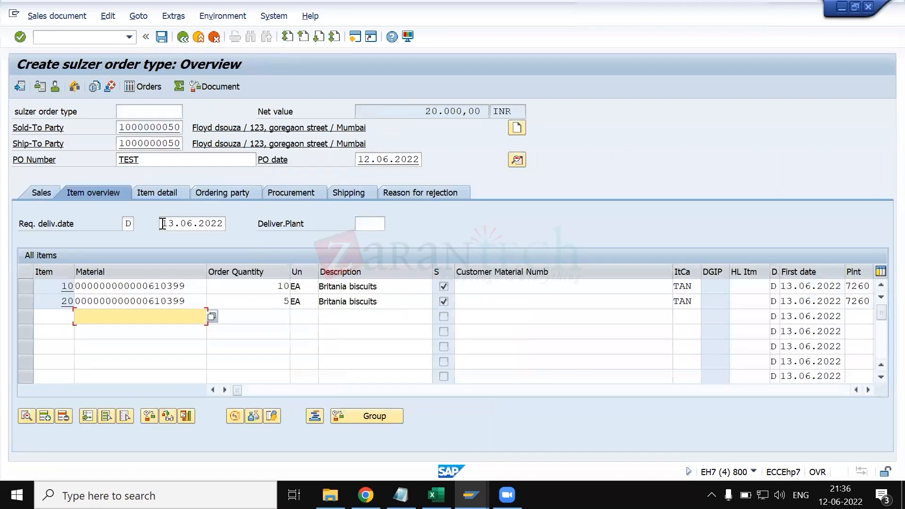
double_click(163, 284)
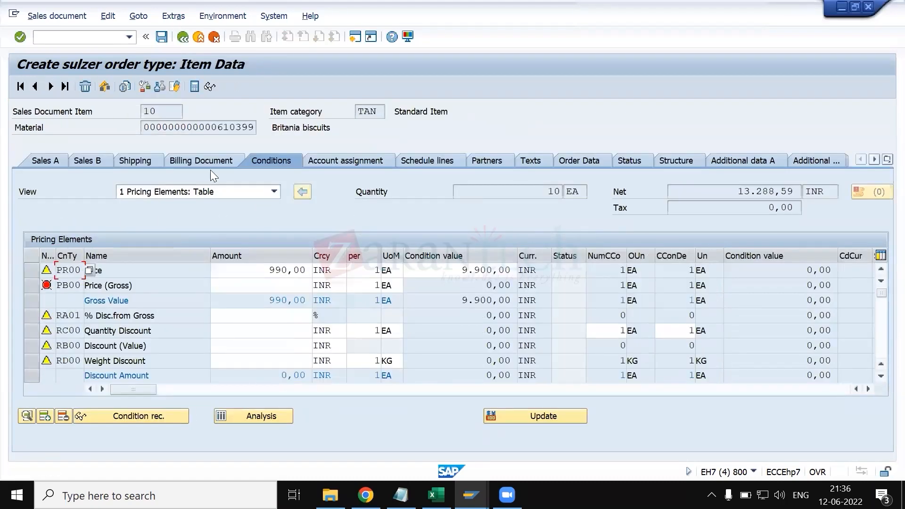
left_click(183, 37)
double_click(475, 112)
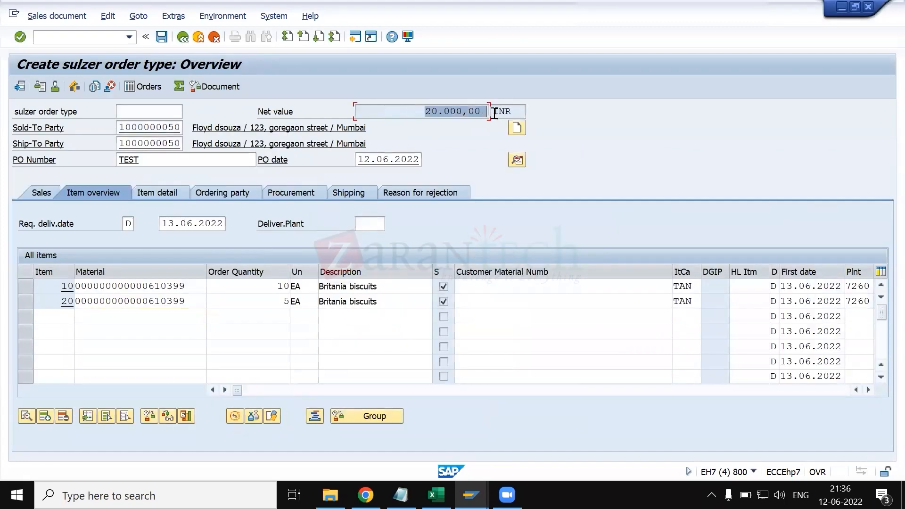
left_click(492, 113)
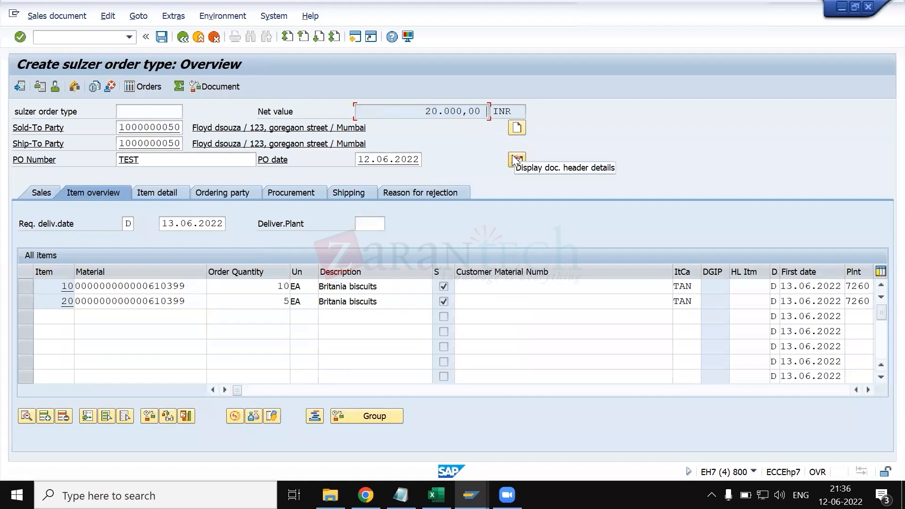
- Inspect how the HM00 order value is distributed in item 10's conditions and return to the overview
double_click(168, 286)
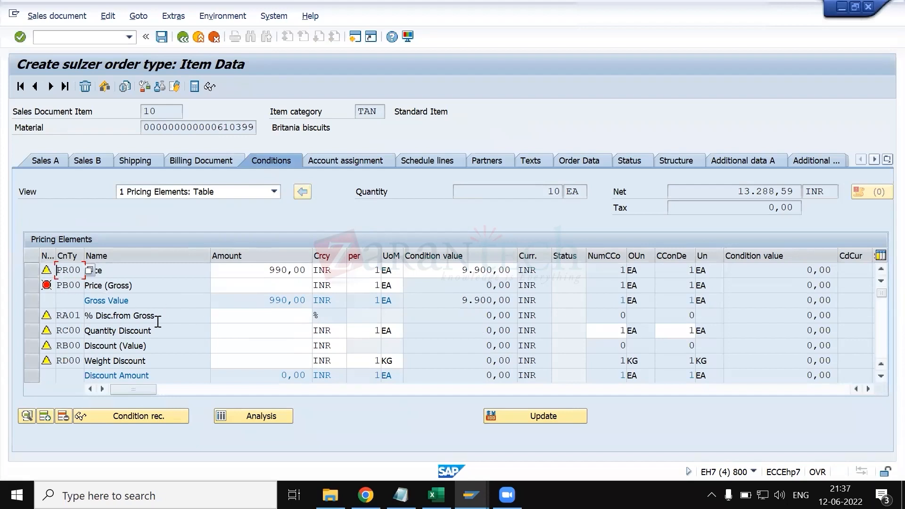
scroll(158, 322, "down", 1)
scroll(156, 322, "down", 1)
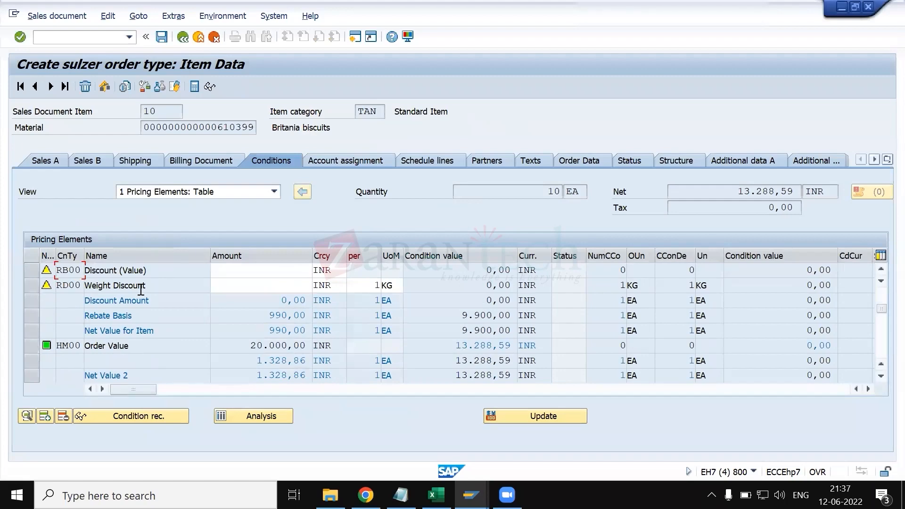
left_click(182, 38)
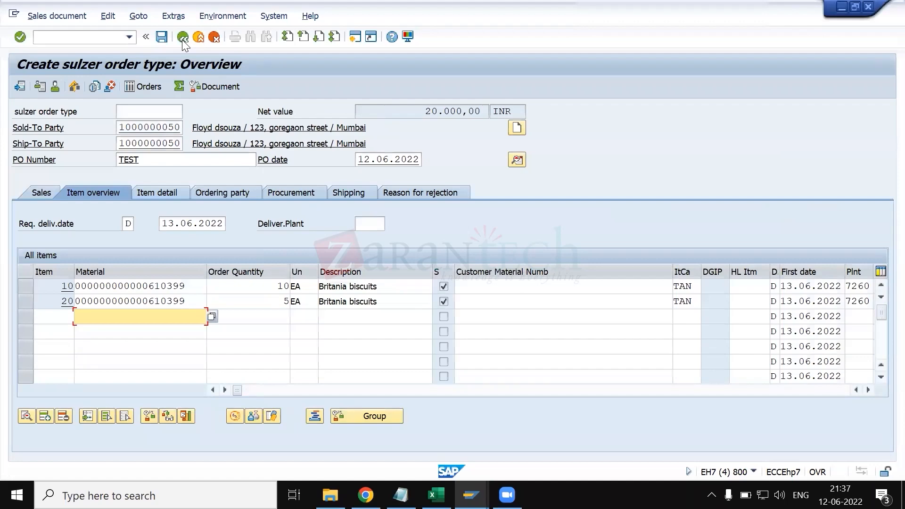
- Leave the test order and switch back to the TAN item category details
left_click(182, 37)
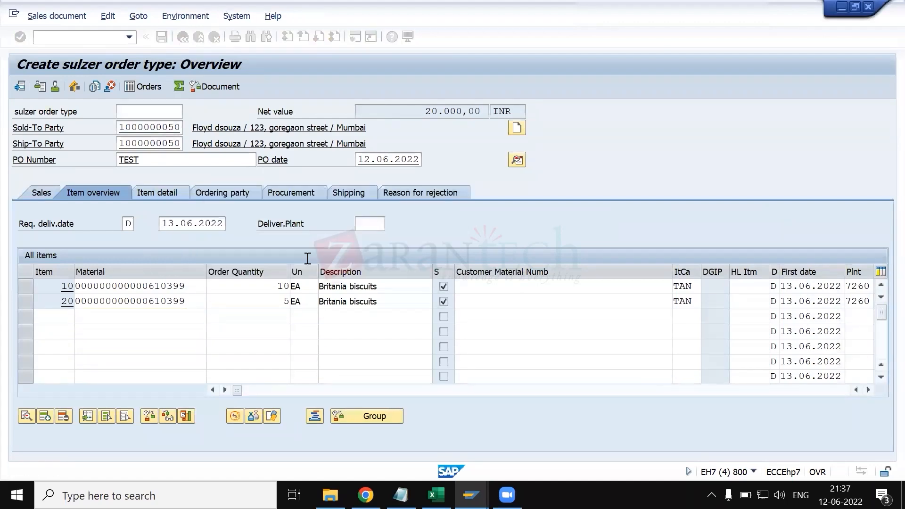
left_click(307, 261)
key("alt+Tab")
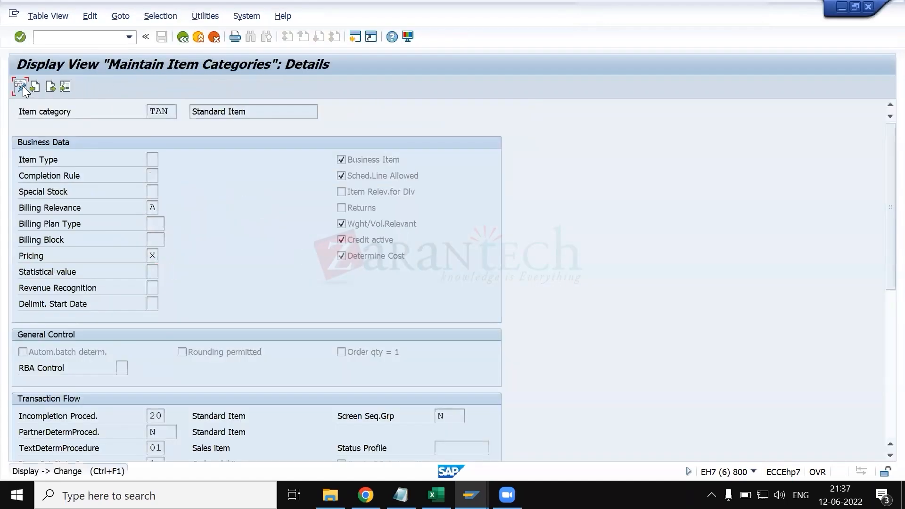
- Switch the item category view to change mode and open the details of item category TAN
left_click(21, 86)
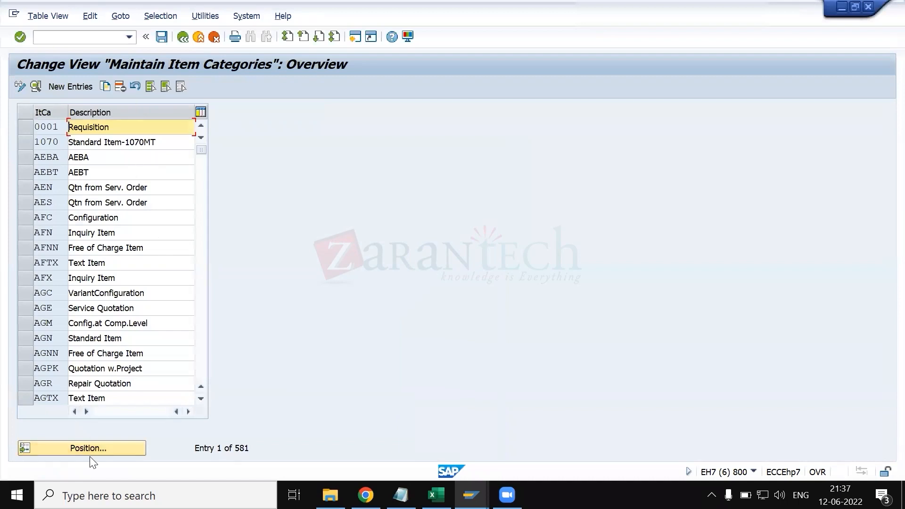
left_click(96, 452)
type("ta")
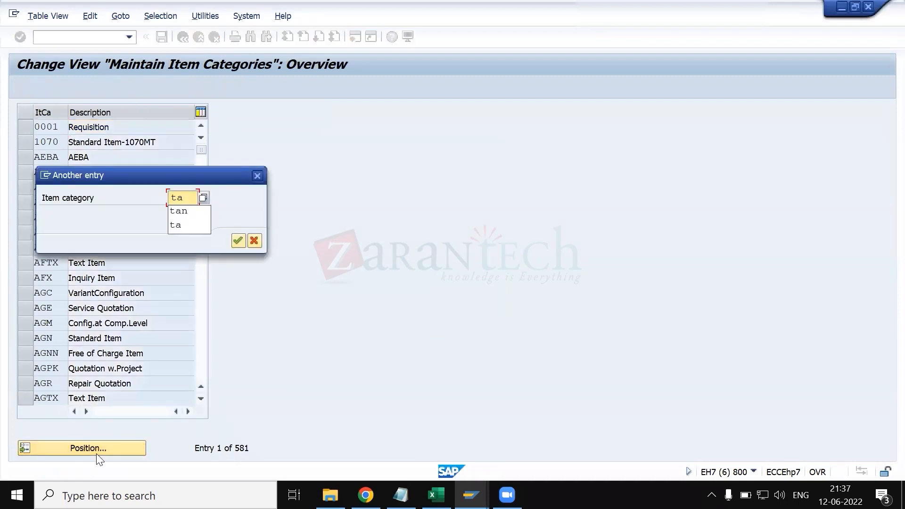
key("Return")
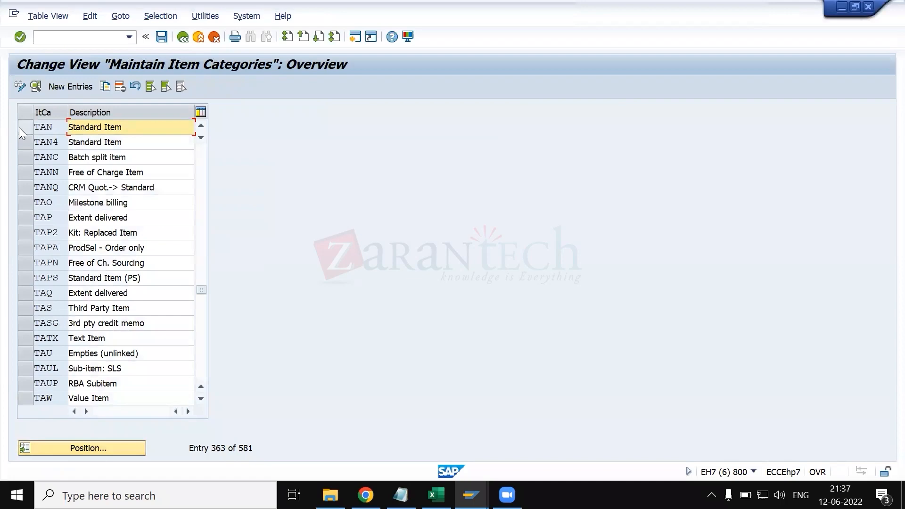
left_click(19, 127)
left_click(37, 86)
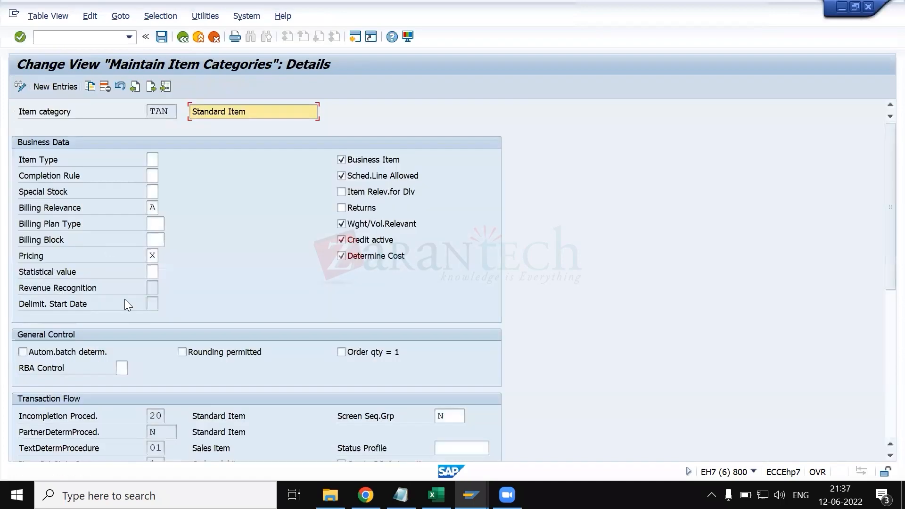
- Set TAN's statistical value to X (No cumulation - Values cannot be used statistically) and save it under customizing request EH7K902540
left_click(152, 272)
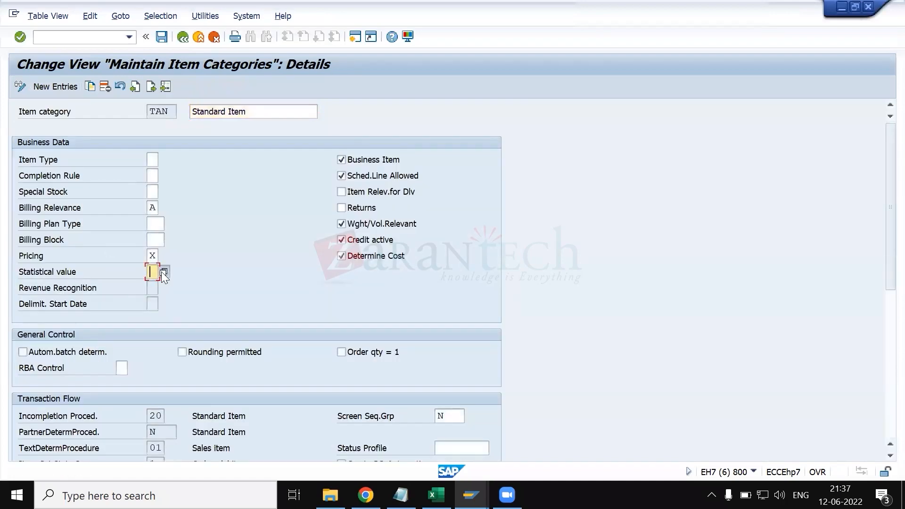
left_click(163, 272)
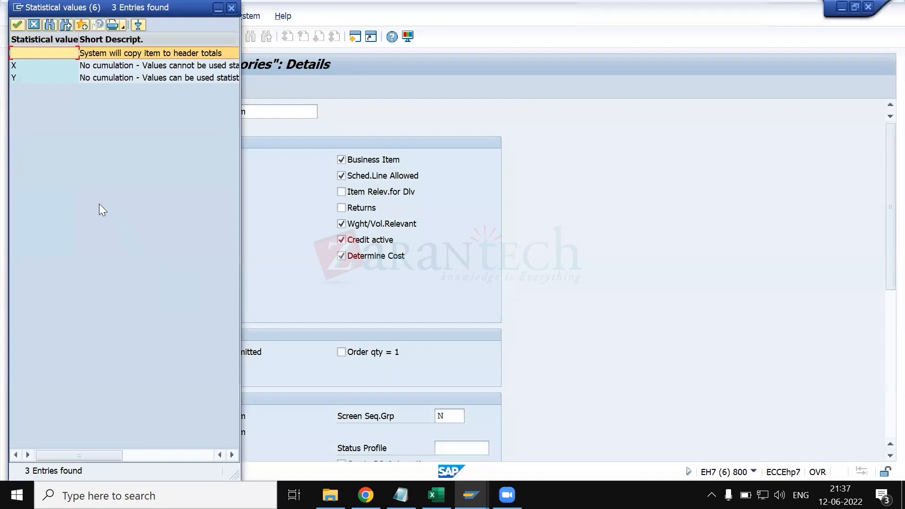
left_click(78, 65)
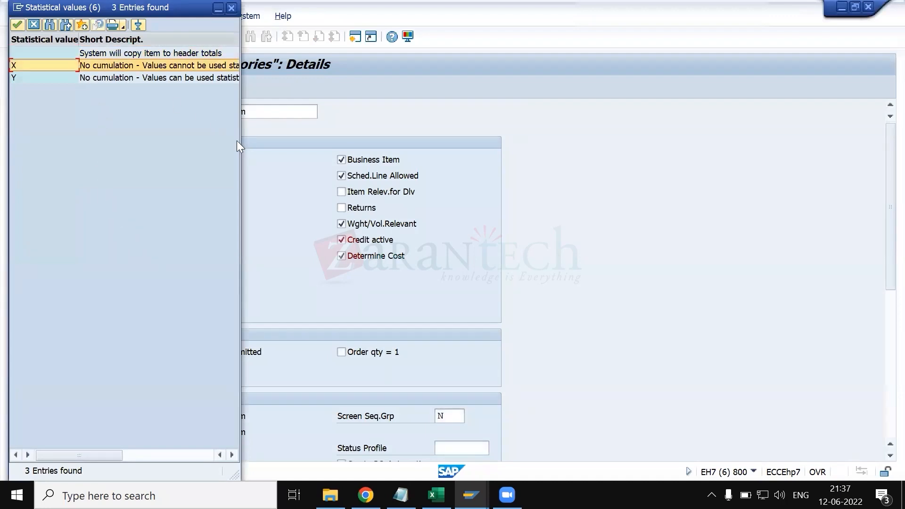
left_click_drag(240, 150, 423, 150)
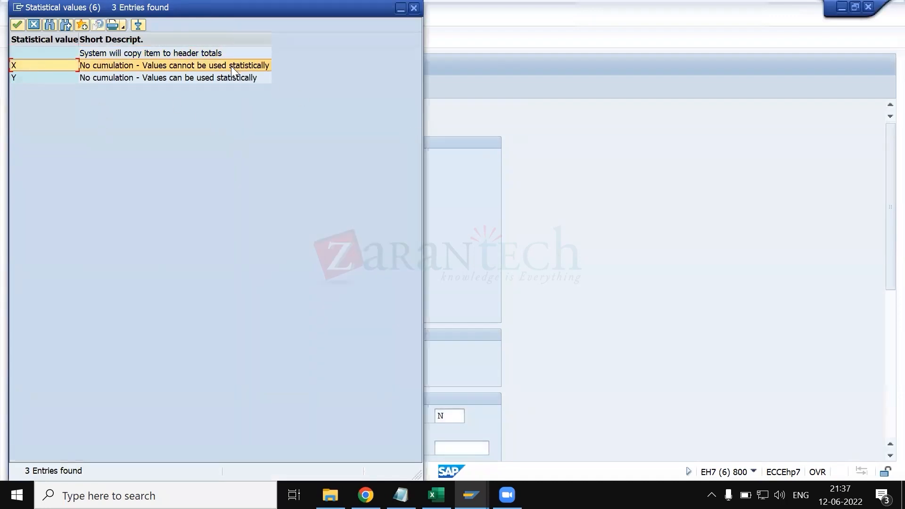
left_click(233, 78)
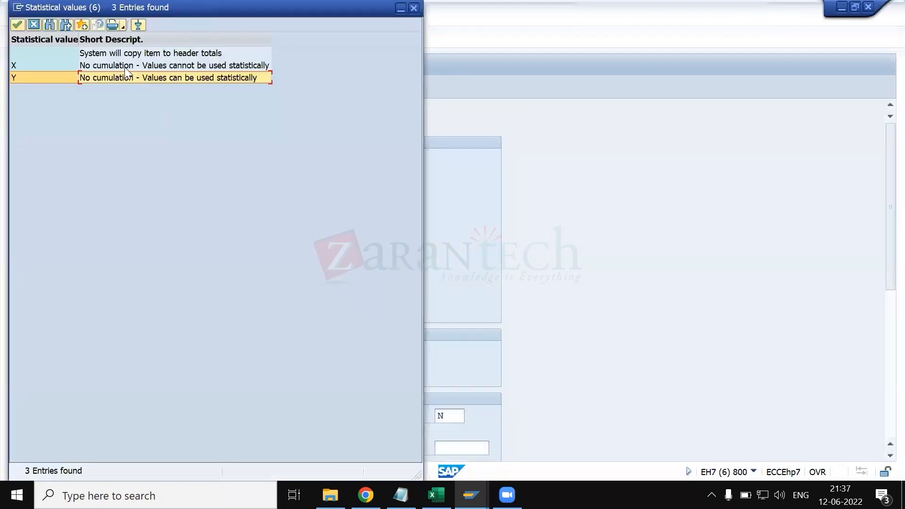
left_click(125, 67)
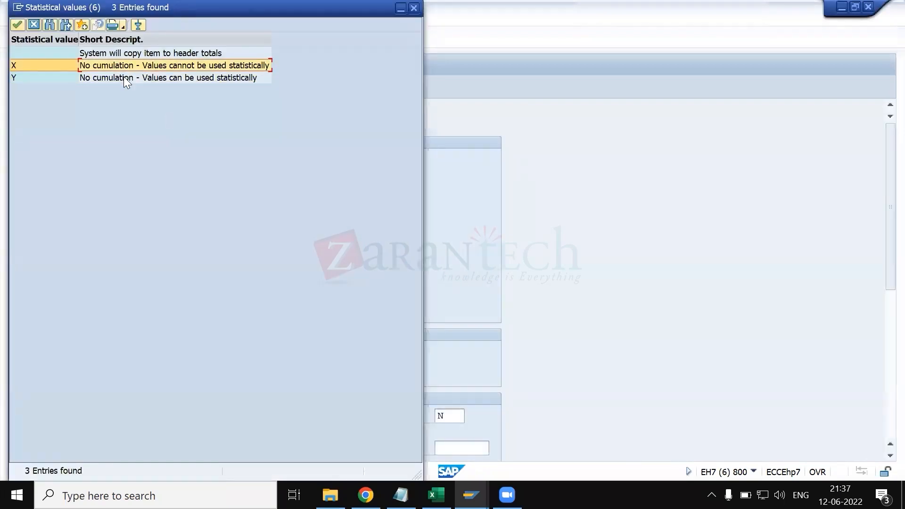
left_click(126, 80)
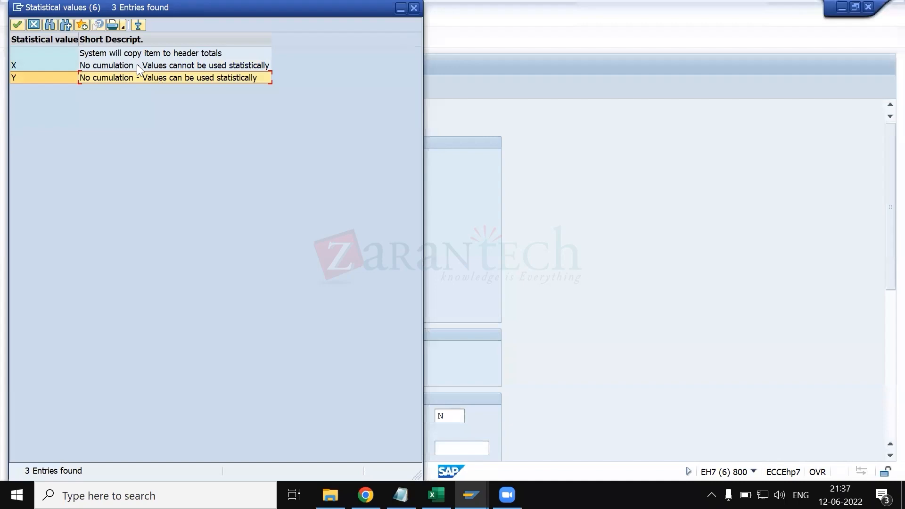
double_click(136, 64)
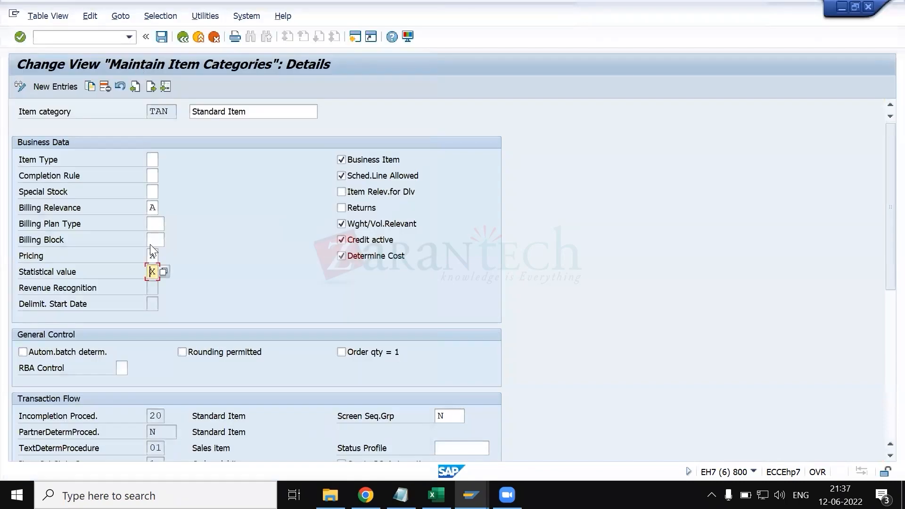
key("ctrl+s")
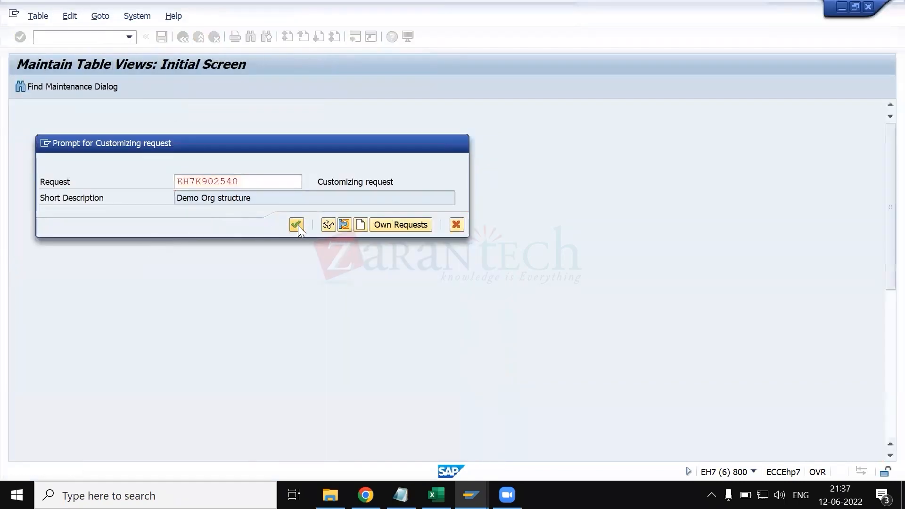
left_click(296, 225)
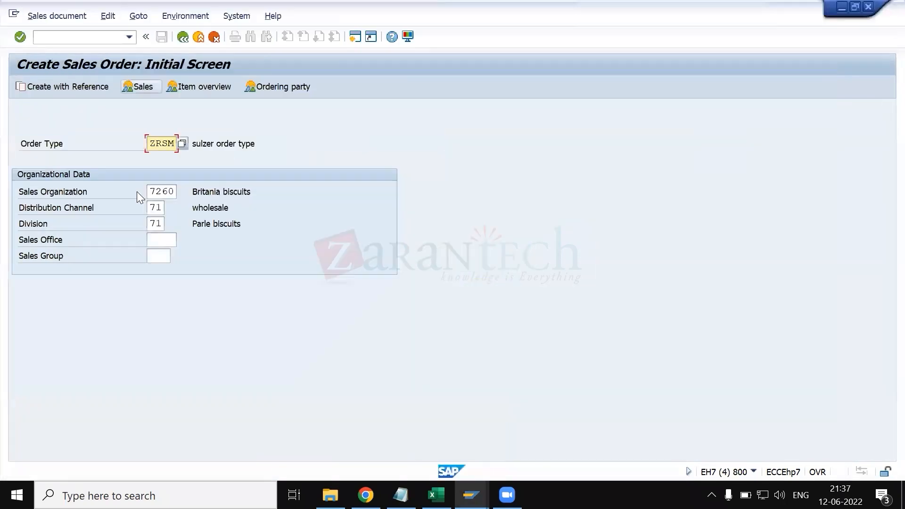
- Switch to order creation and start a ZRSM order, entering the sold-to and ship-to customer numbers and PO number TEST
key("Return")
key("Down")
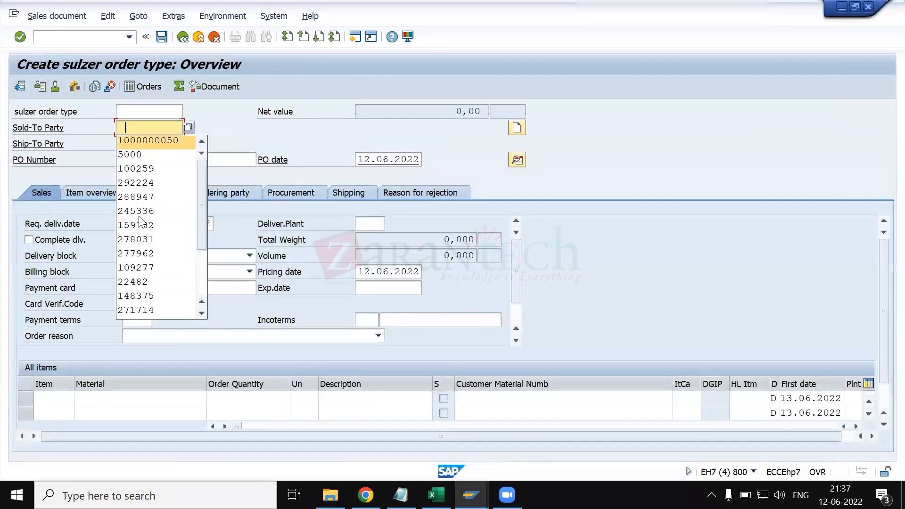
key("Return")
key("Tab")
key("Down")
key("Return")
key("Tab")
key("Down")
key("Return")
key("Tab")
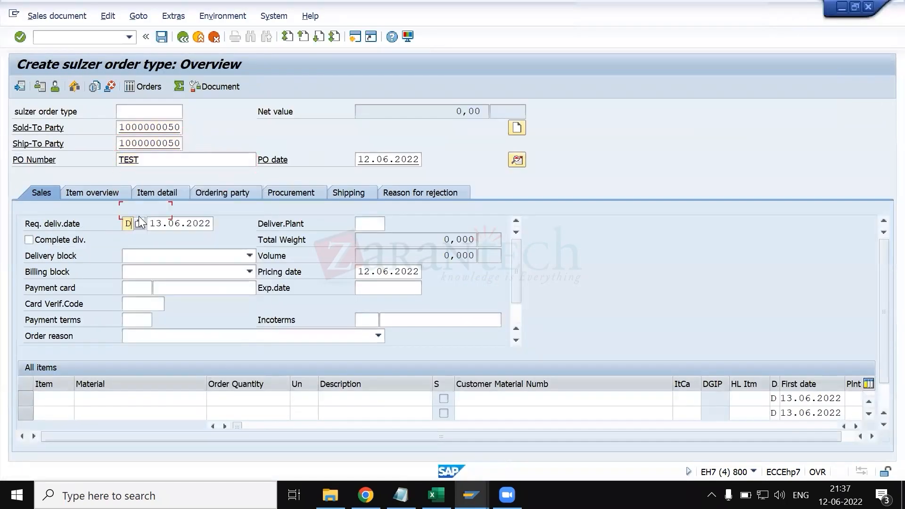
left_click(145, 400)
key("Down")
key("Return")
key("Tab")
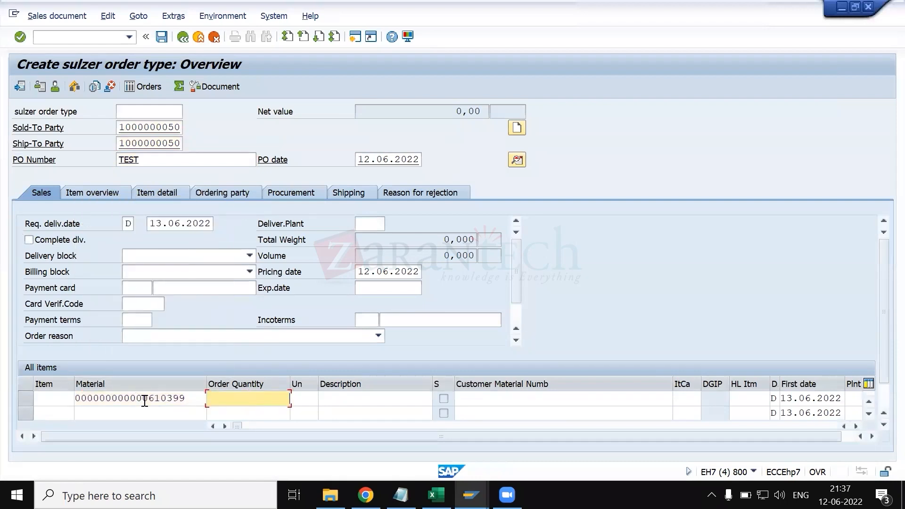
type("10")
key("Return")
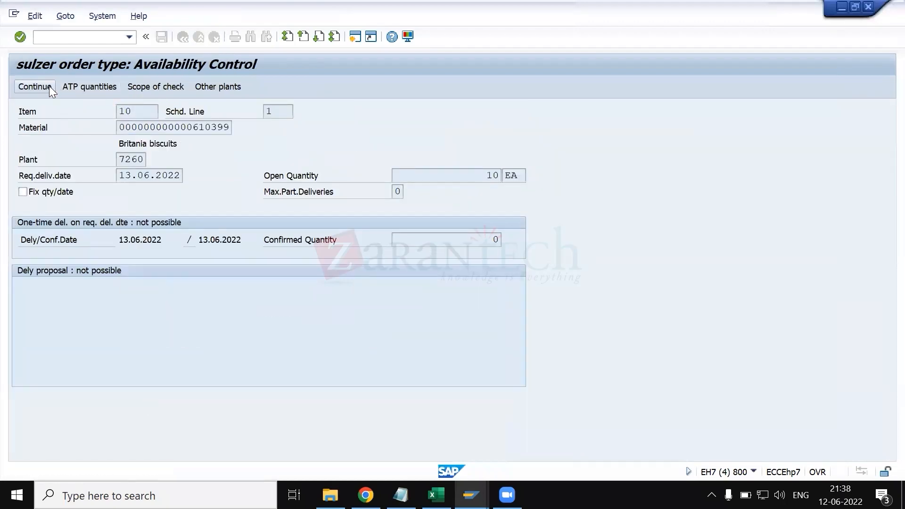
left_click(47, 87)
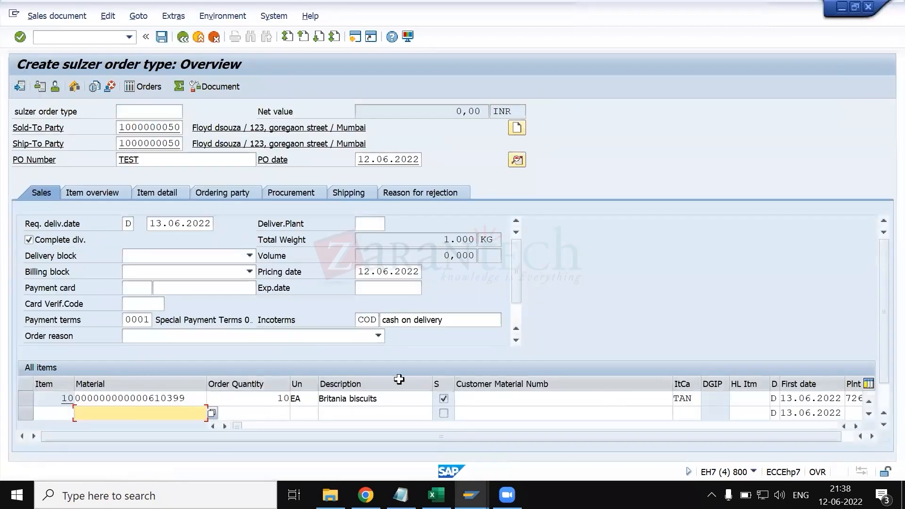
- Examine the pricing conditions of item 10 down to the profit margin and return to the order overview
double_click(155, 398)
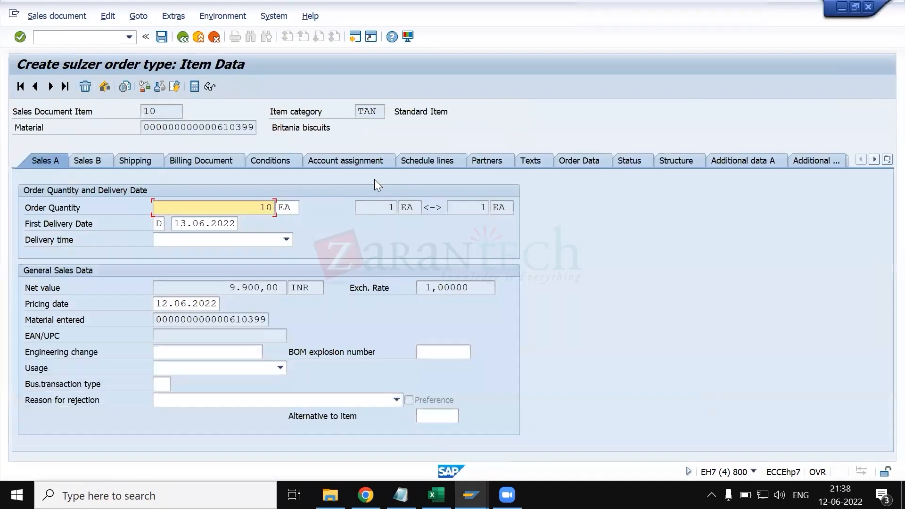
left_click(282, 162)
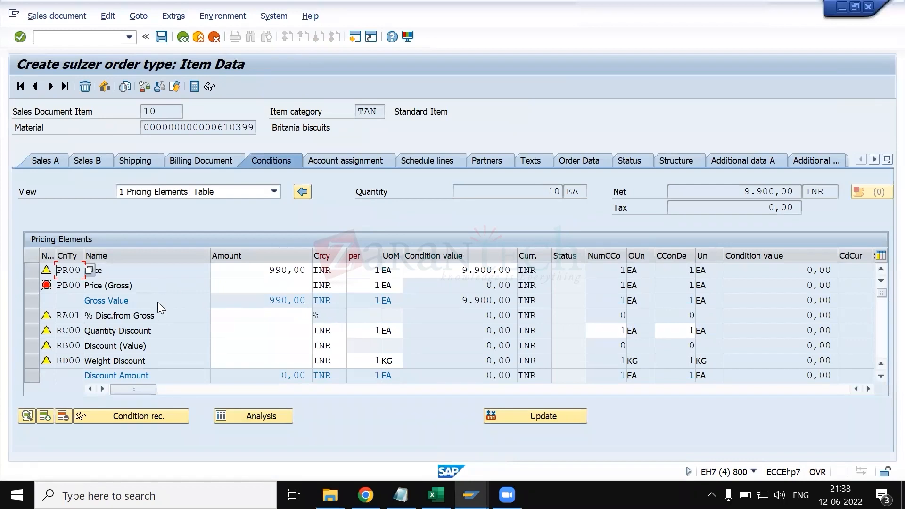
scroll(159, 302, "down", 3)
scroll(159, 302, "down", 2)
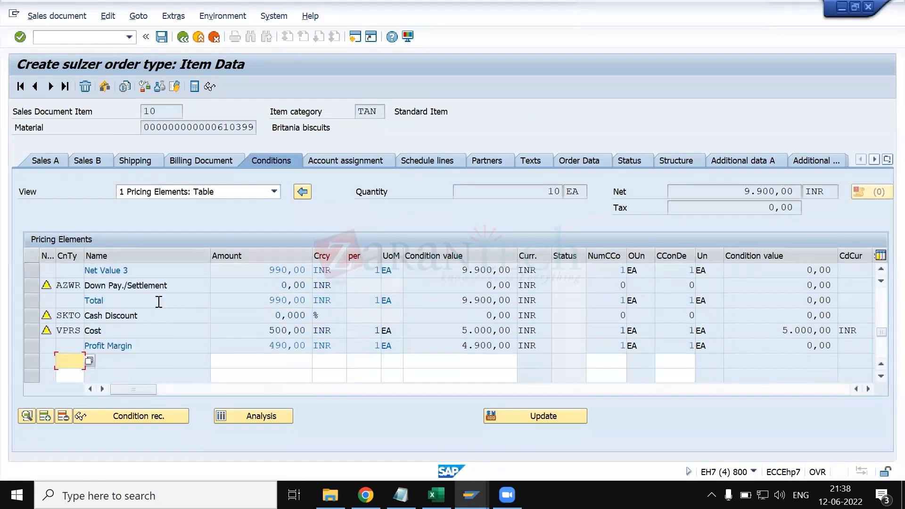
left_click(183, 38)
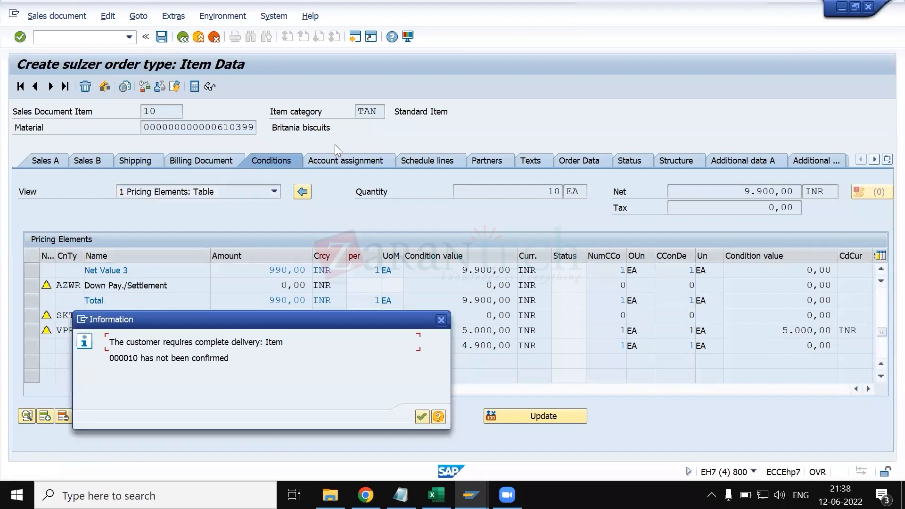
key("Return")
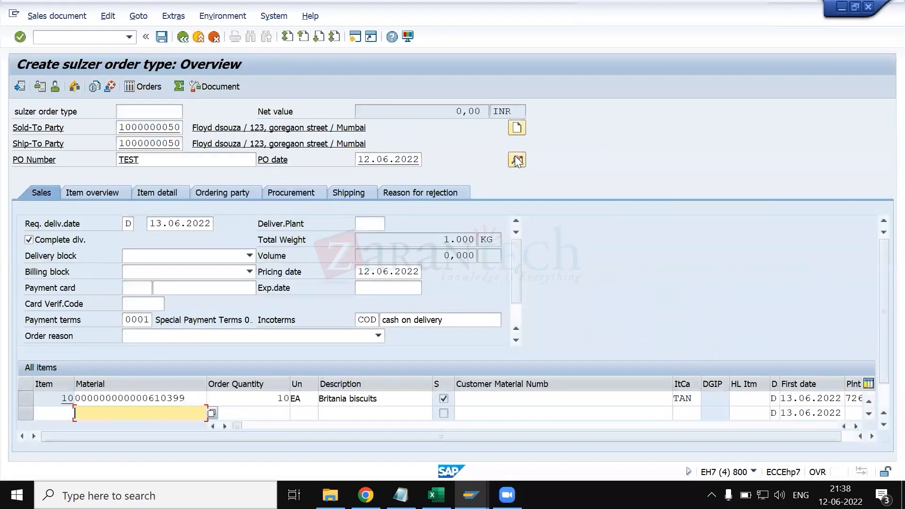
- Examine the net value and pricing elements in the order header's conditions and return to the overview
left_click(520, 159)
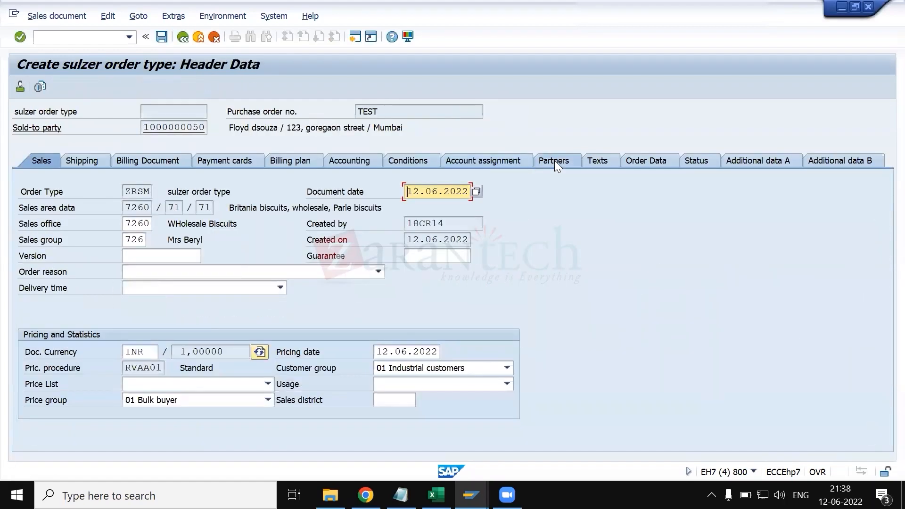
left_click(422, 163)
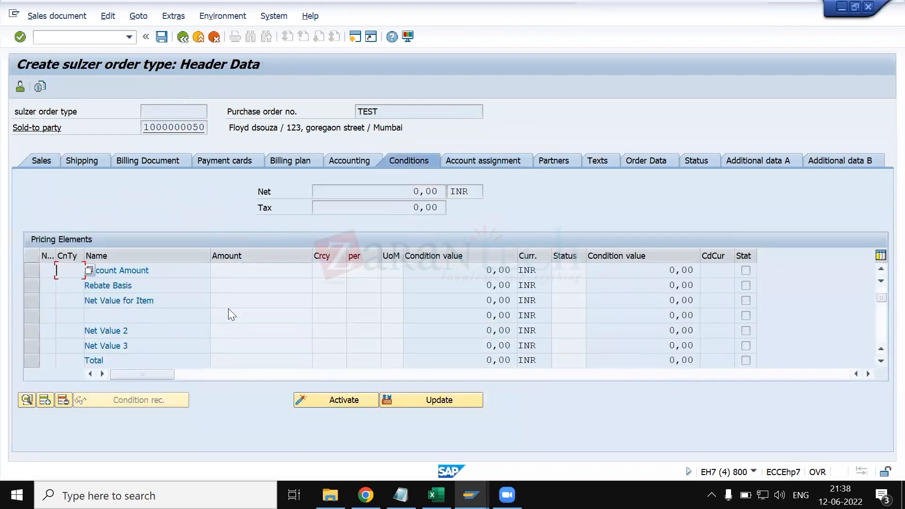
scroll(228, 308, "down", 3)
left_click(183, 38)
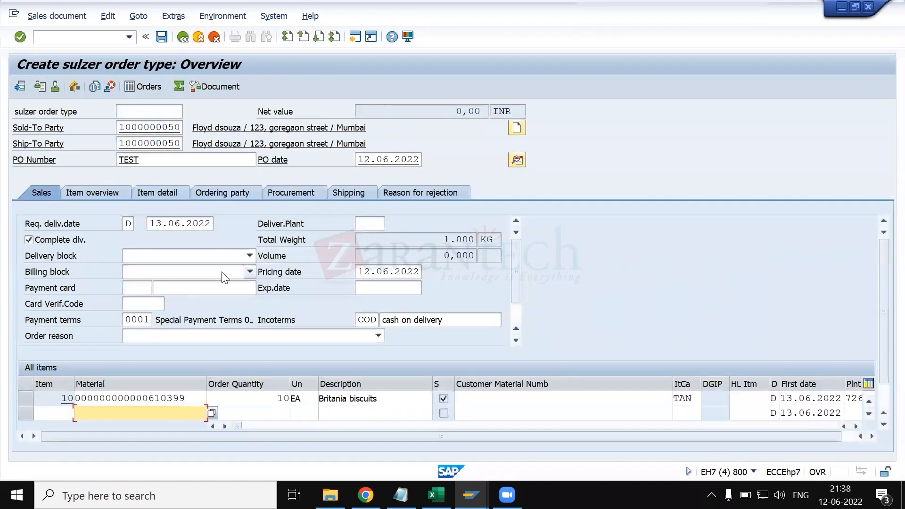
- Switch back to the TAN item category details and clear the statistical value
key("alt+Tab")
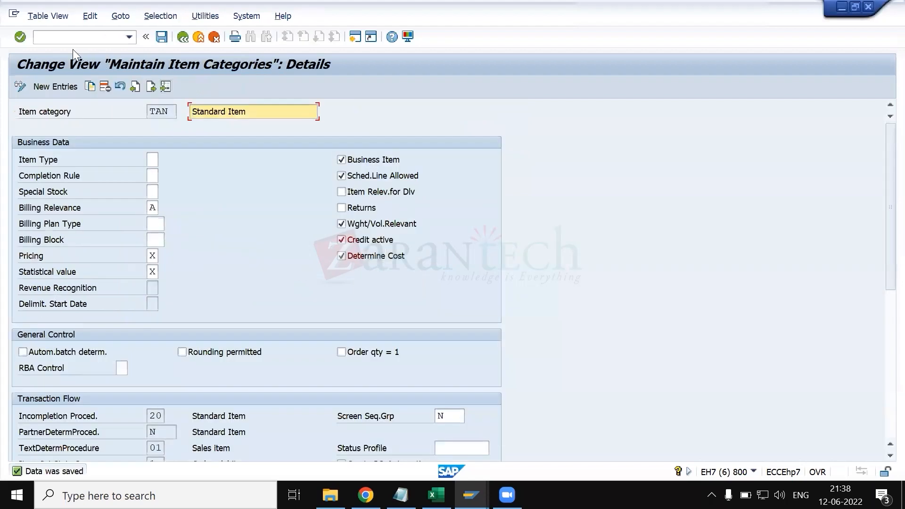
left_click(147, 272)
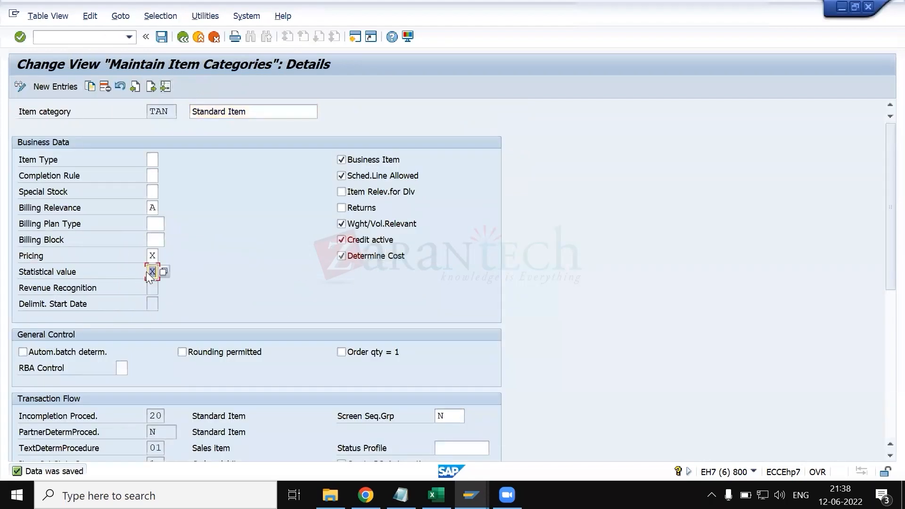
key("Return")
left_click(183, 36)
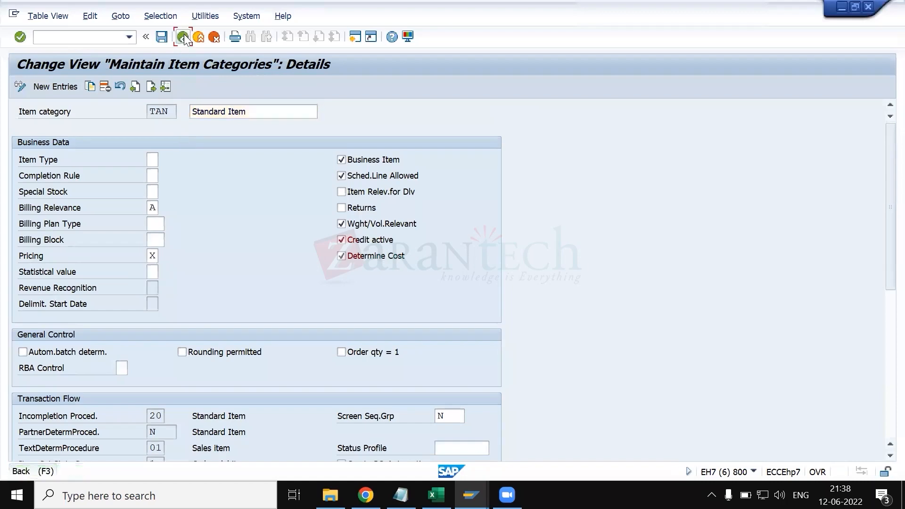
- Switch to the test order and leave it without saving, returning to the initial order creation screen
key("alt+Tab")
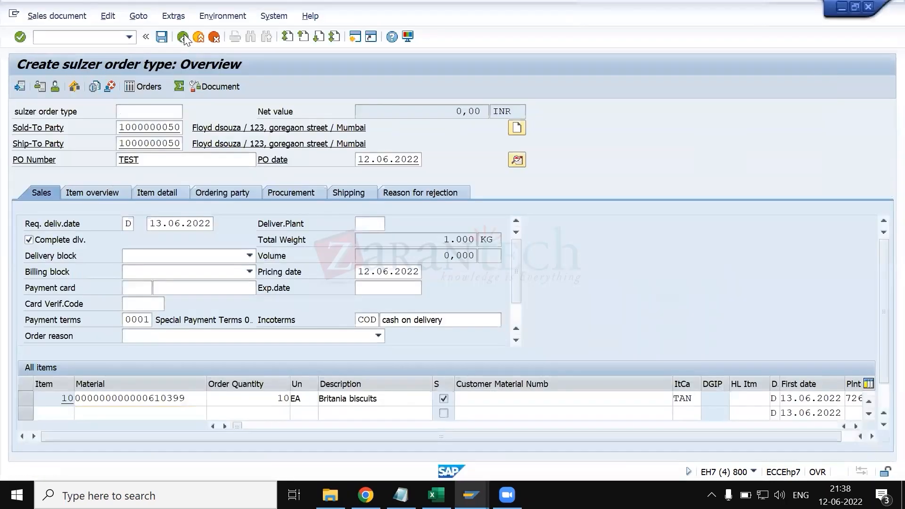
left_click(183, 36)
key("Tab")
key("Return")
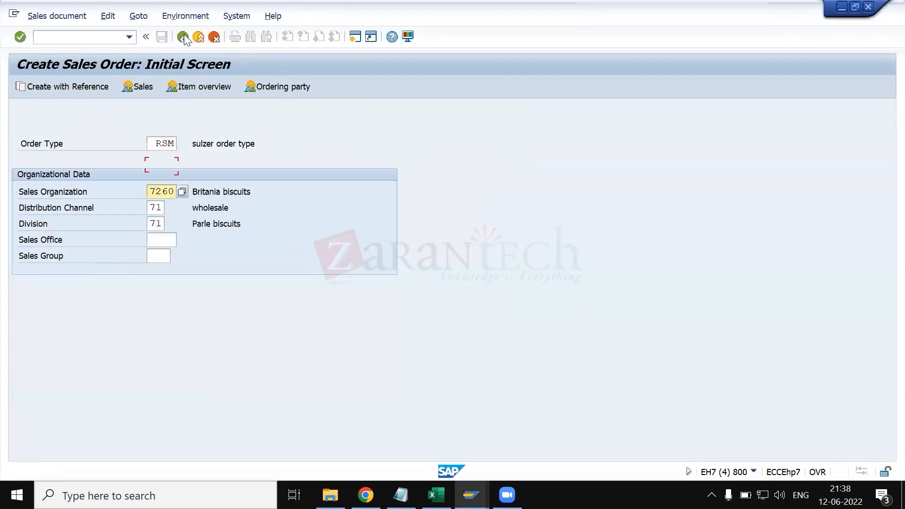
- Start a new ZRSM sales order with the sold-to and ship-to customer numbers and PO number TEST
key("shift+Tab")
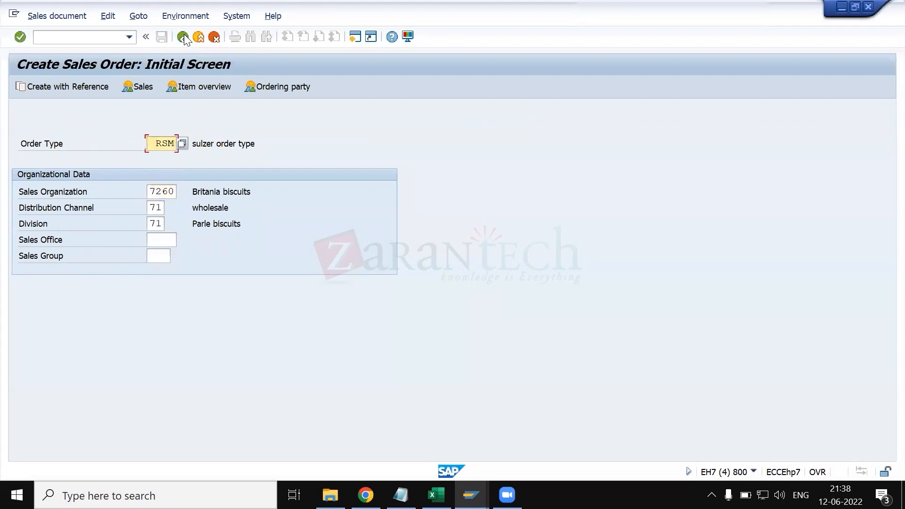
key("Down")
key("Return")
key("Return")
key("Return")
key("Tab")
key("Down")
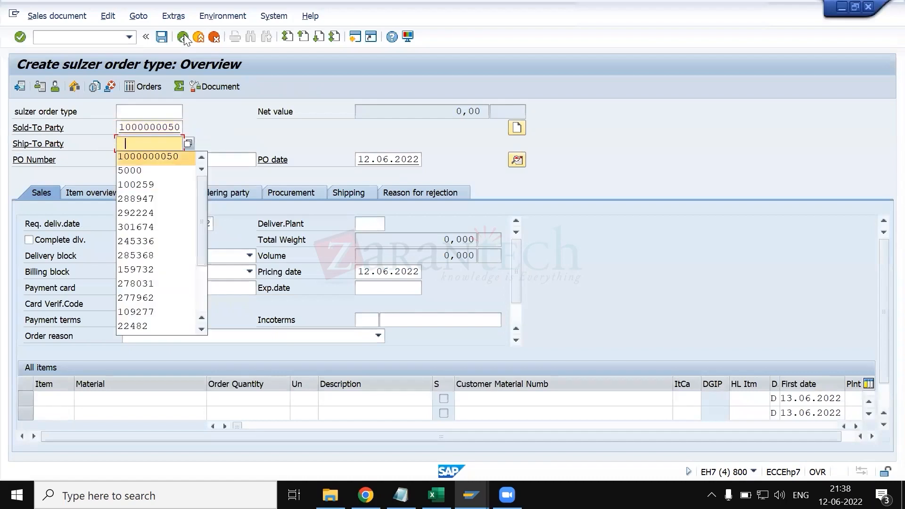
key("Return")
key("Tab")
type("TEST")
key("Return")
left_click(185, 402)
key("Down")
key("Return")
key("Tab")
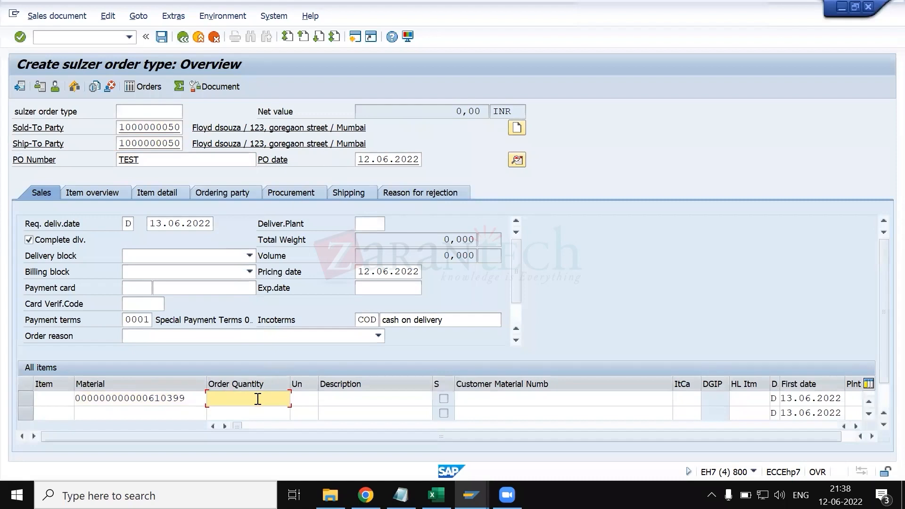
type("10")
key("Return")
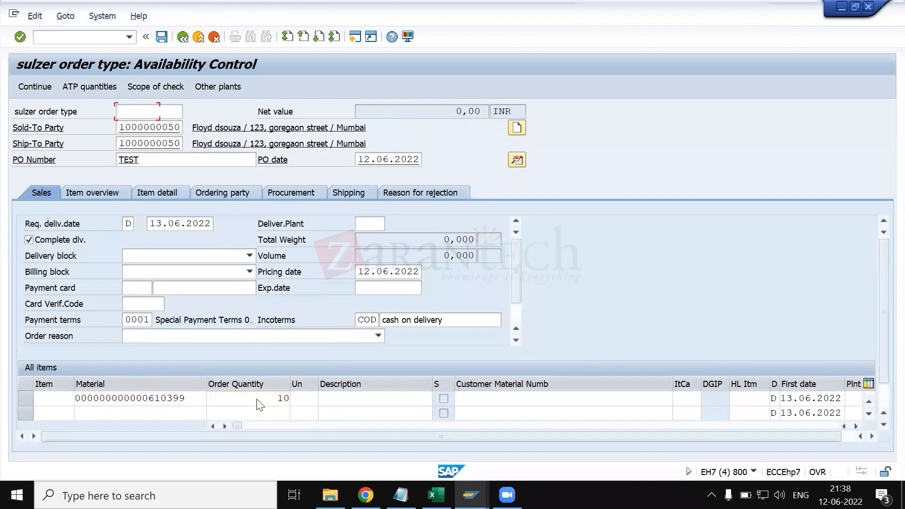
- Continue past the availability check and open the pricing conditions of item 10
left_click(45, 87)
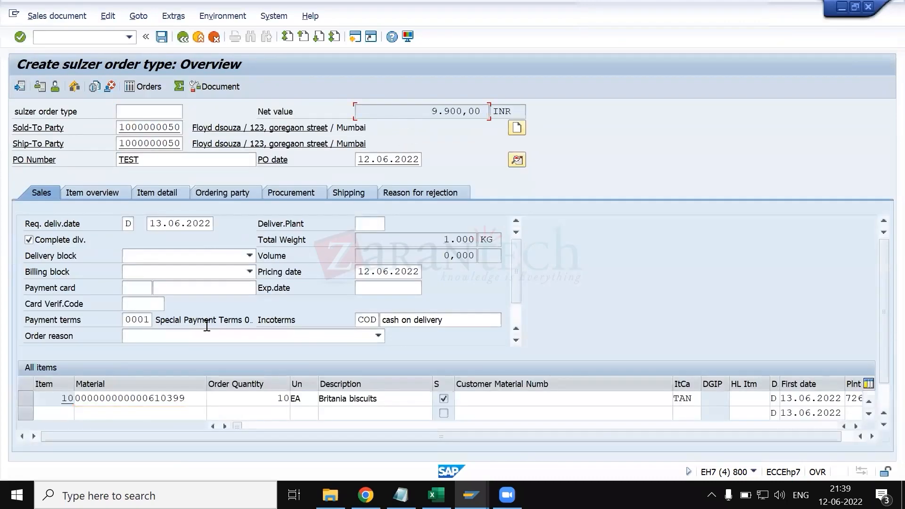
left_click(179, 400)
double_click(181, 400)
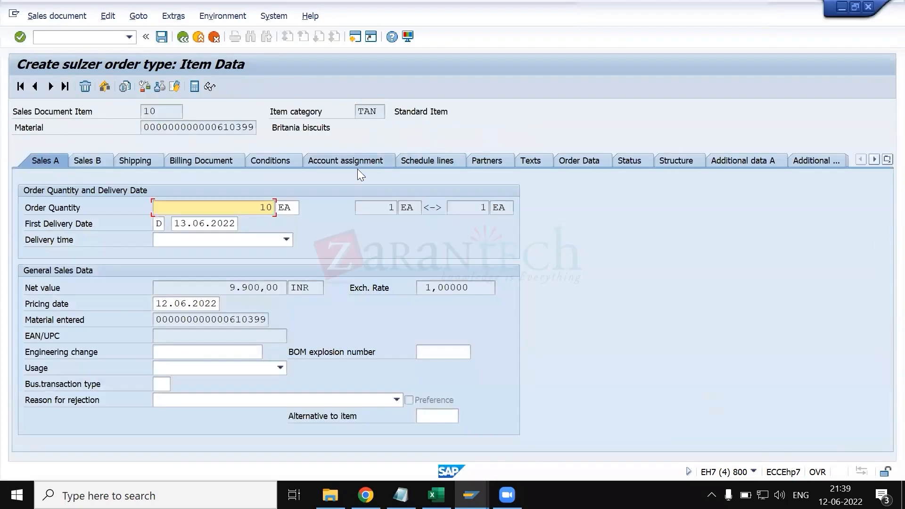
left_click(282, 161)
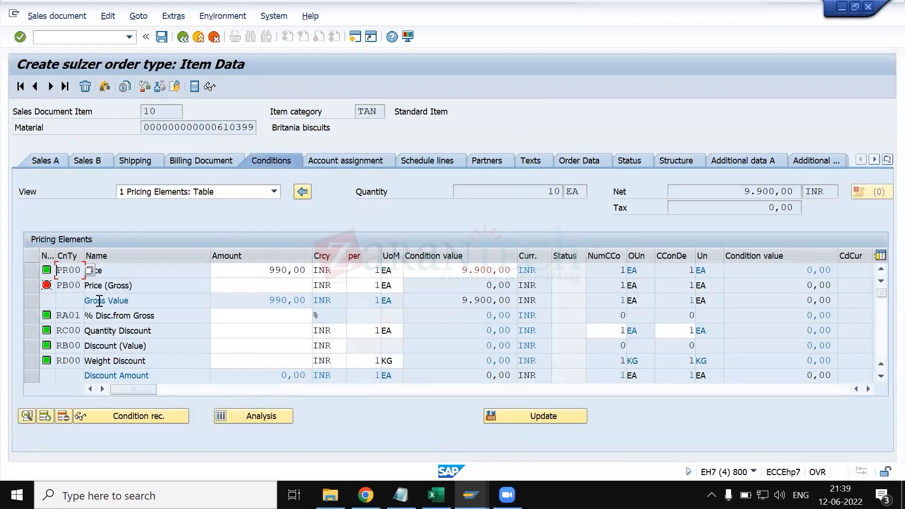
- Switch to the item category overview, display the details of TAN and inspect its Determine Cost setting
key("alt+Tab")
left_click(23, 89)
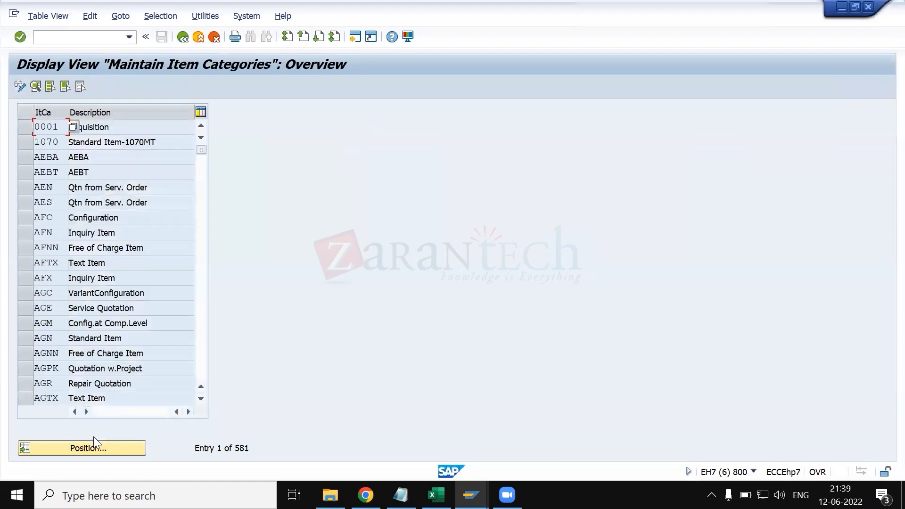
left_click(99, 442)
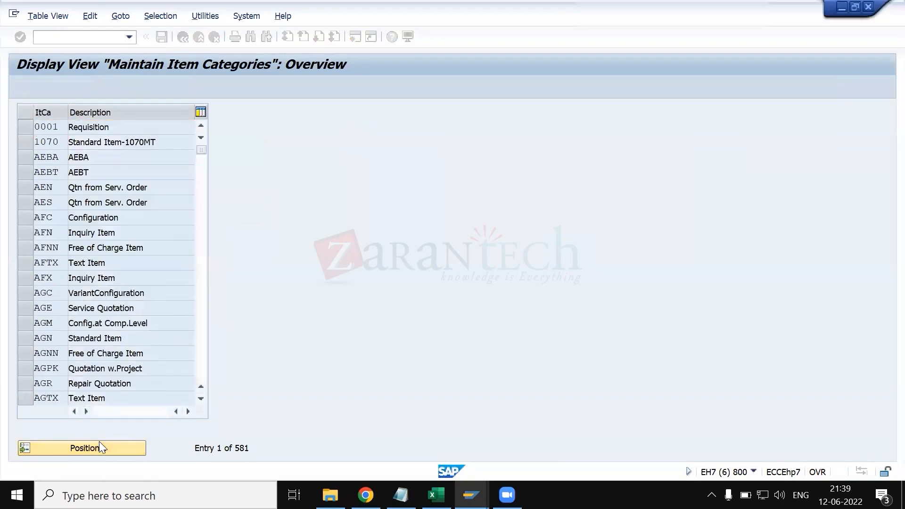
left_click(28, 130)
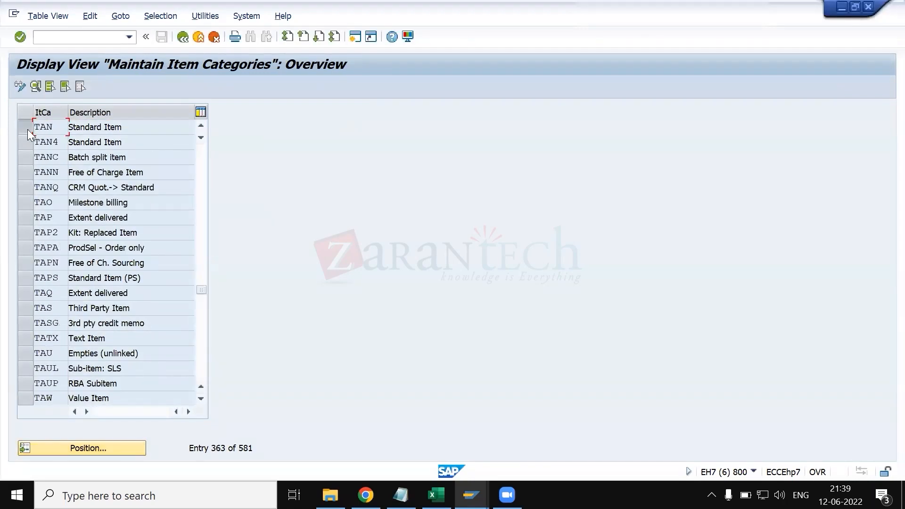
left_click(35, 87)
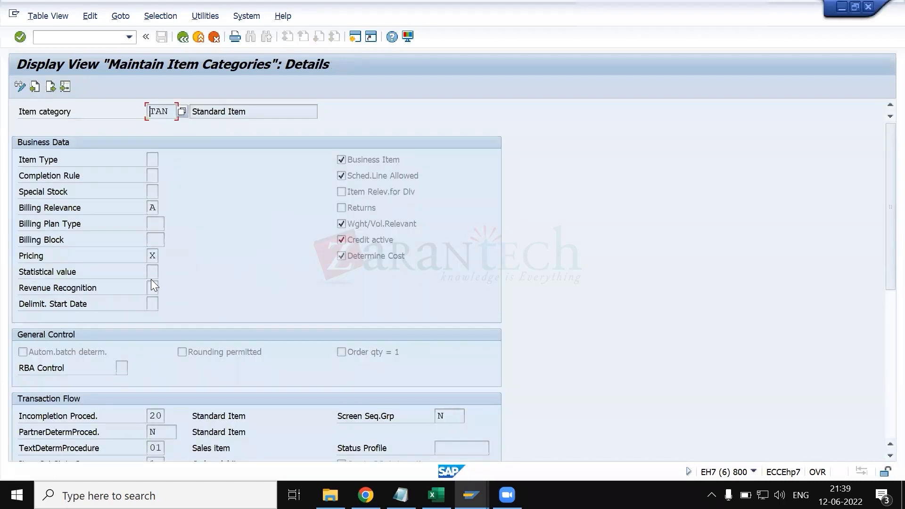
left_click(368, 252)
- Return to the test order's item conditions and examine the VPRS cost line among the pricing elements
key("alt+Tab")
scroll(161, 318, "down", 2)
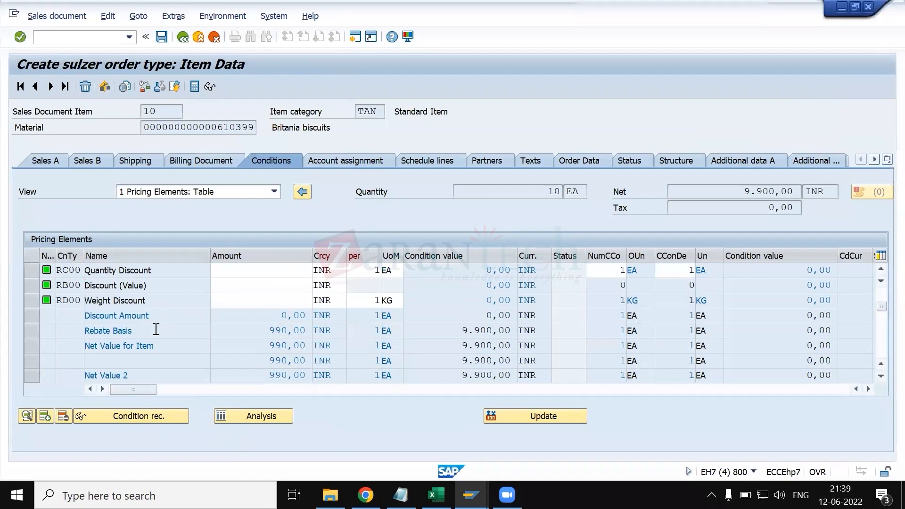
scroll(155, 329, "down", 2)
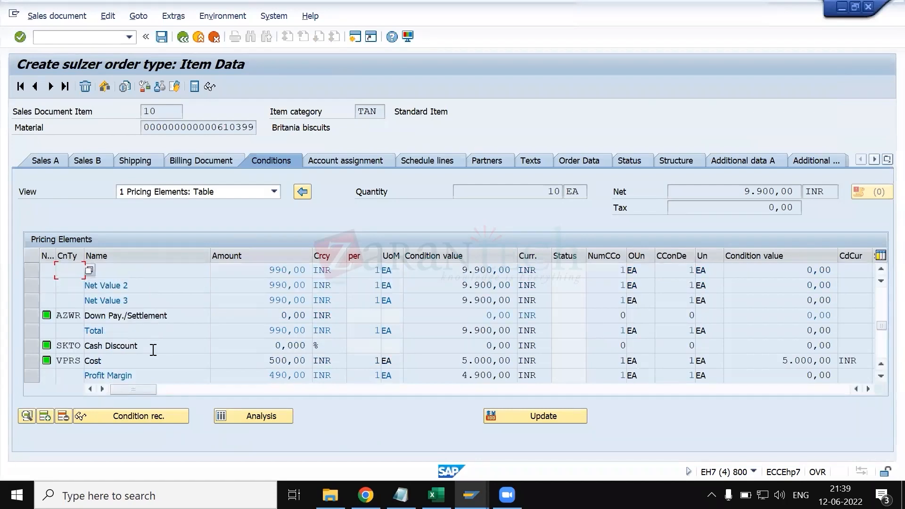
left_click(32, 360)
scroll(155, 364, "down", 2)
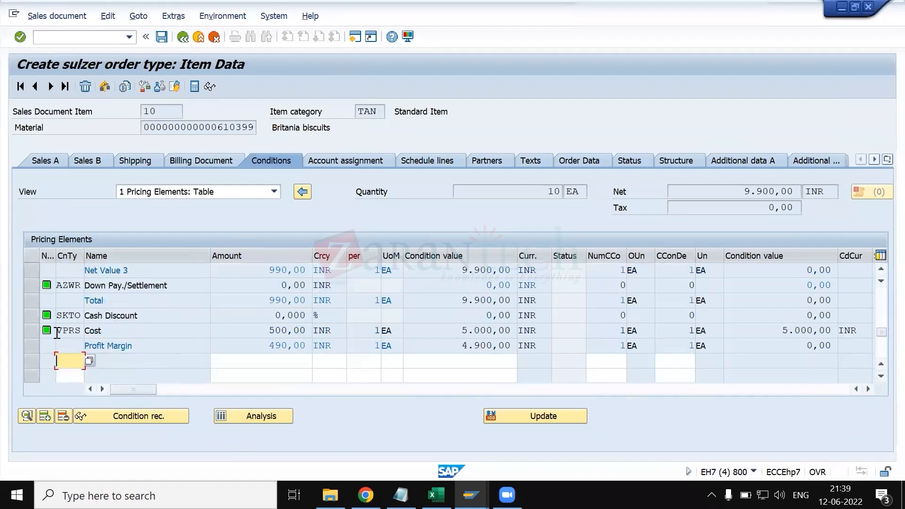
left_click(35, 329)
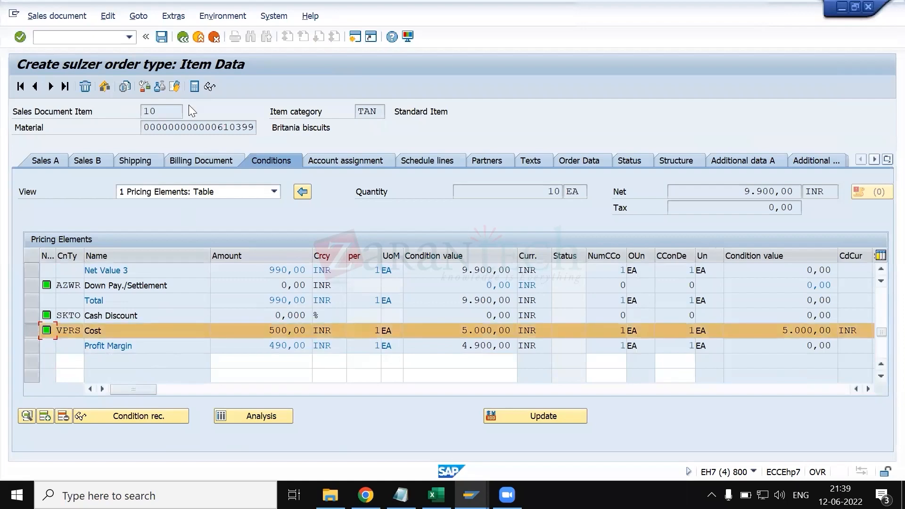
- Leave the item details, acknowledge the delivery message and exit the test order
left_click(184, 38)
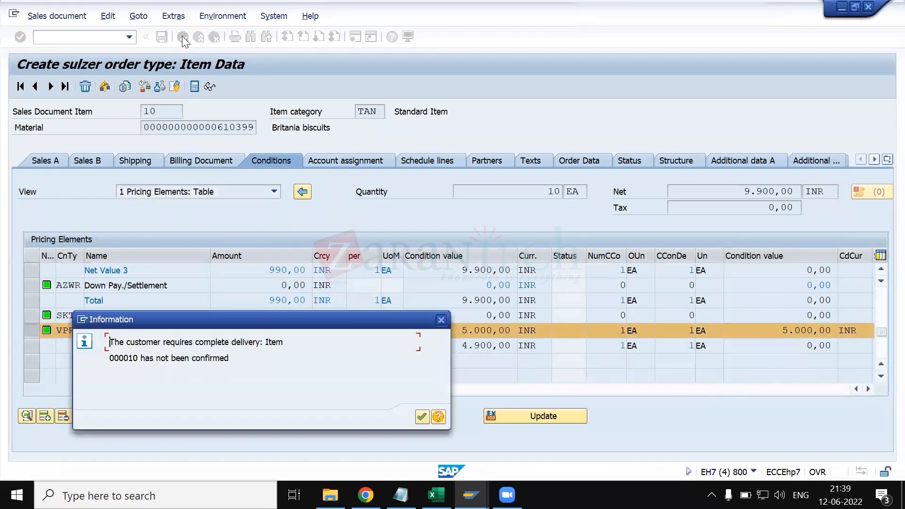
key("Return")
left_click(183, 37)
left_click(183, 37)
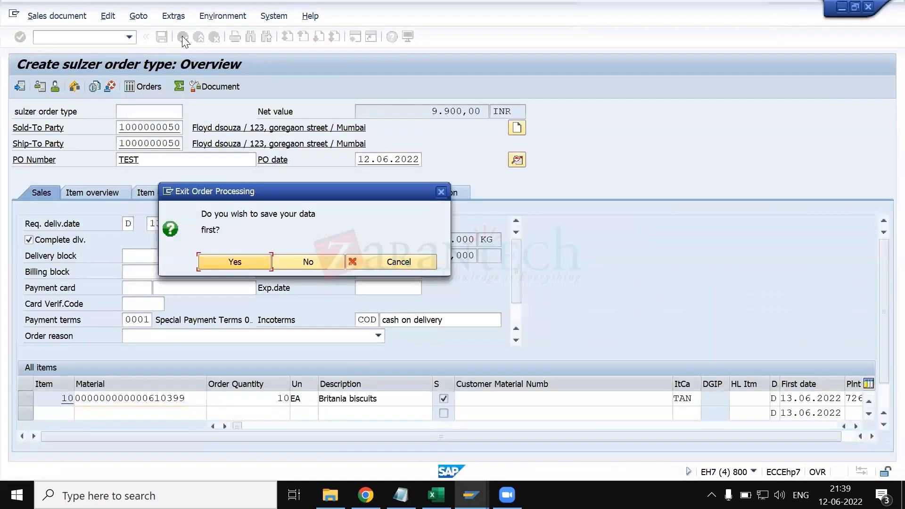
key("Return")
- Switch to the item category session, open TAN for editing, disable Determine Cost and save
key("alt+Tab")
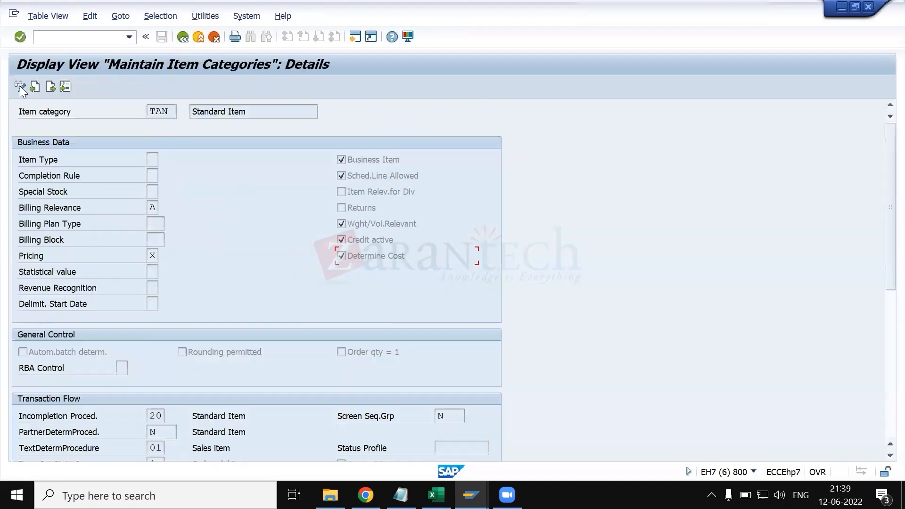
left_click(19, 86)
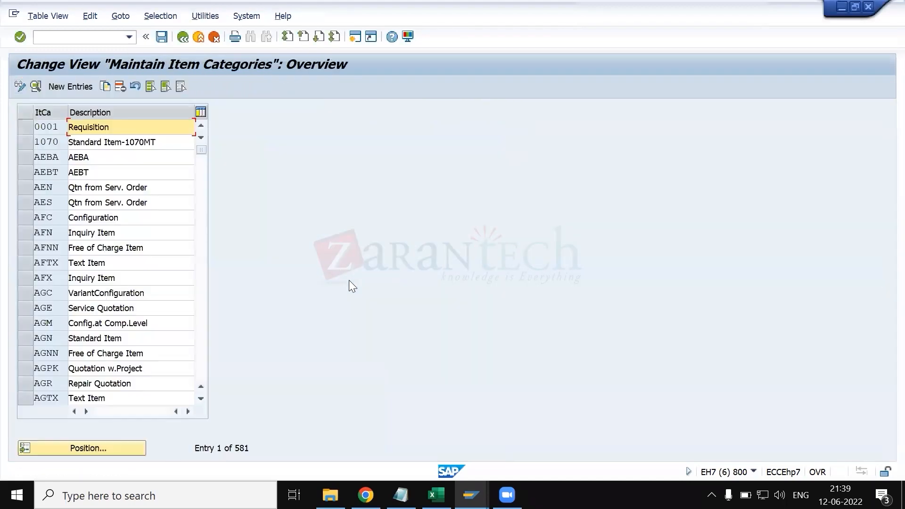
left_click(98, 446)
type("TAN")
key("Return")
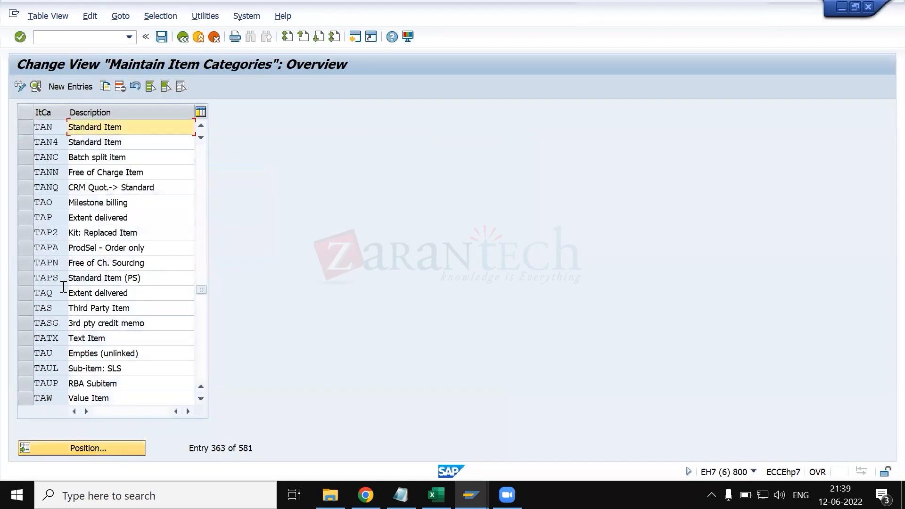
left_click(23, 128)
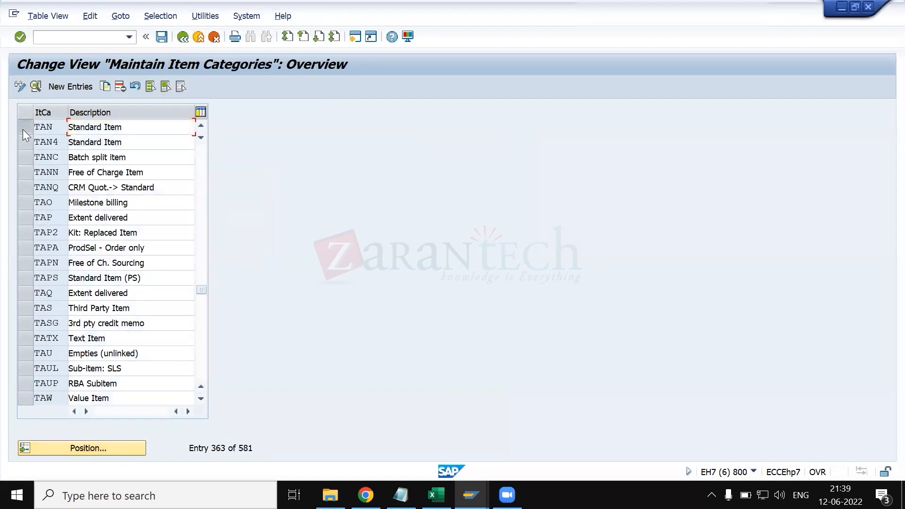
left_click(36, 86)
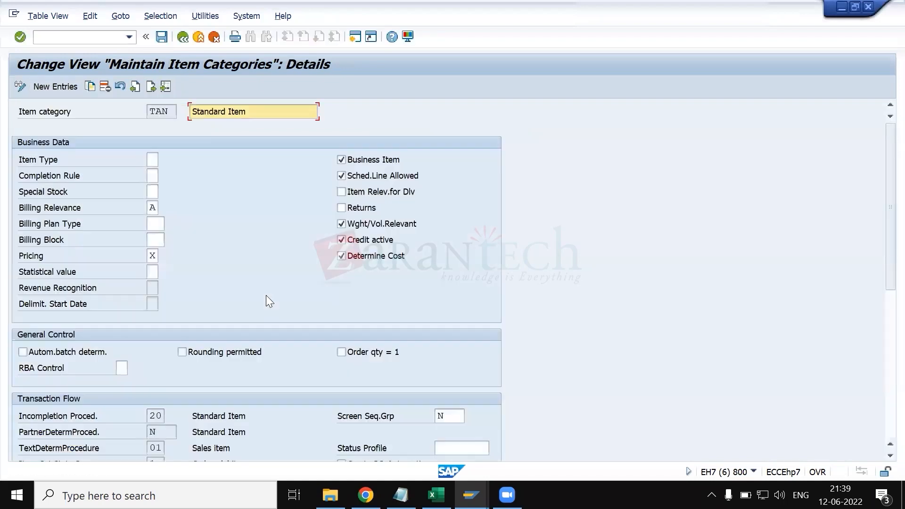
left_click(340, 257)
left_click(162, 37)
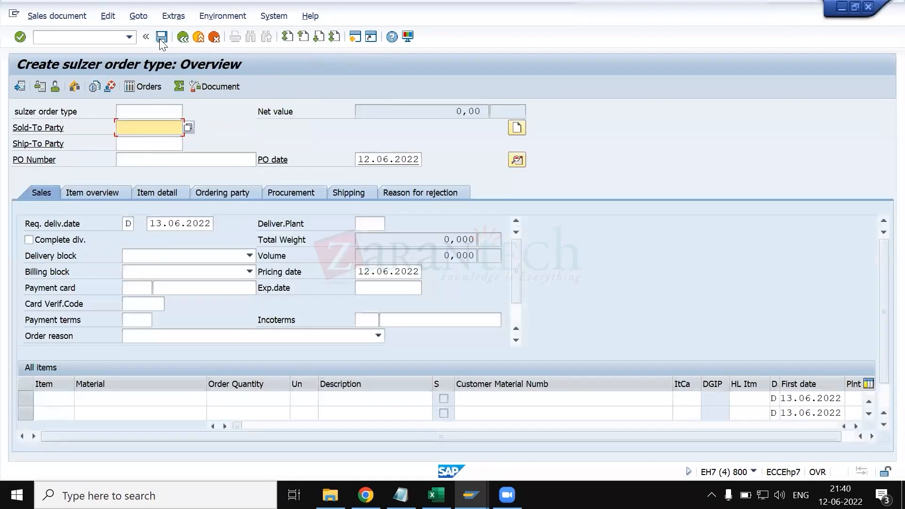
- Start another test order with the sold-to and ship-to customer numbers and PO number TEST
key("Down")
key("Return")
key("Tab")
key("Down")
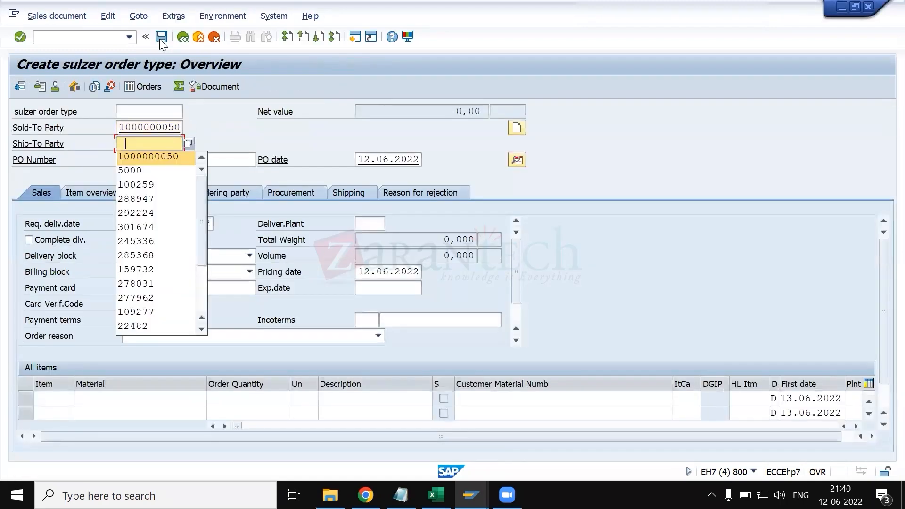
key("Return")
key("Tab")
type("TEST")
key("Return")
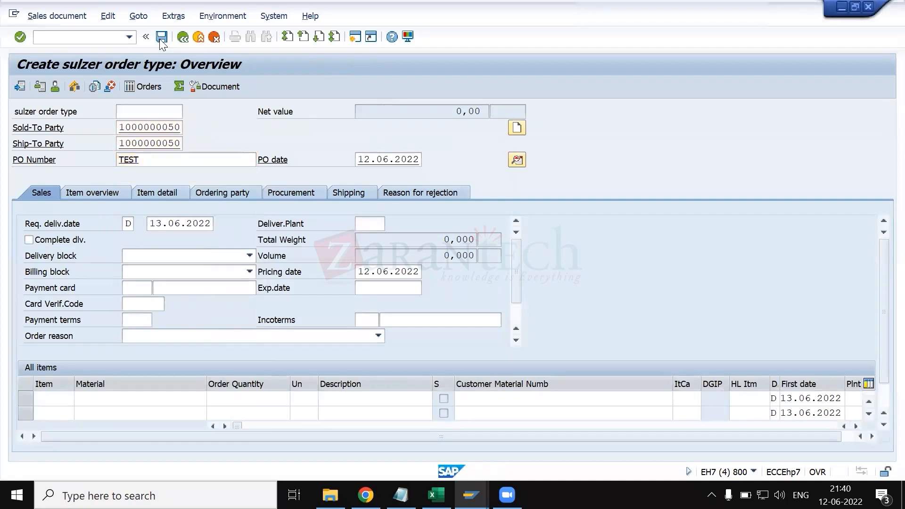
key("Down")
key("Return")
key("Tab")
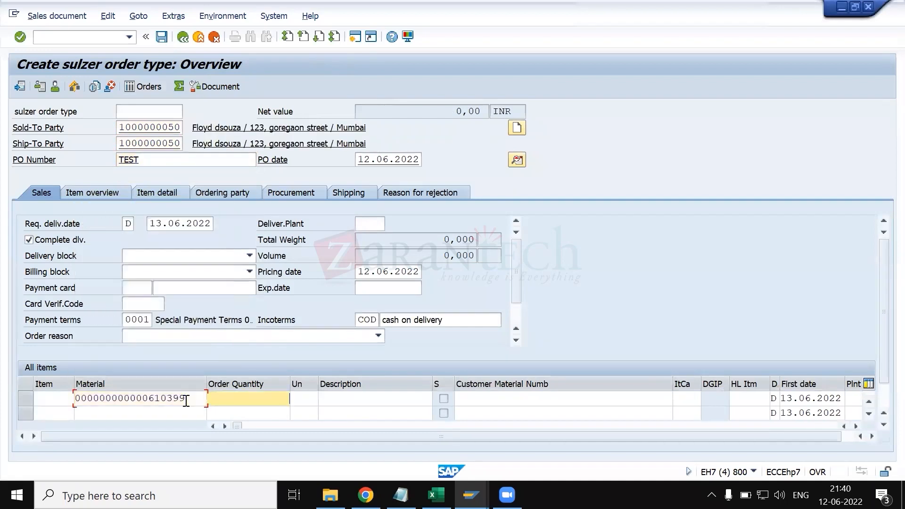
key("Down")
key("Return")
key("Return")
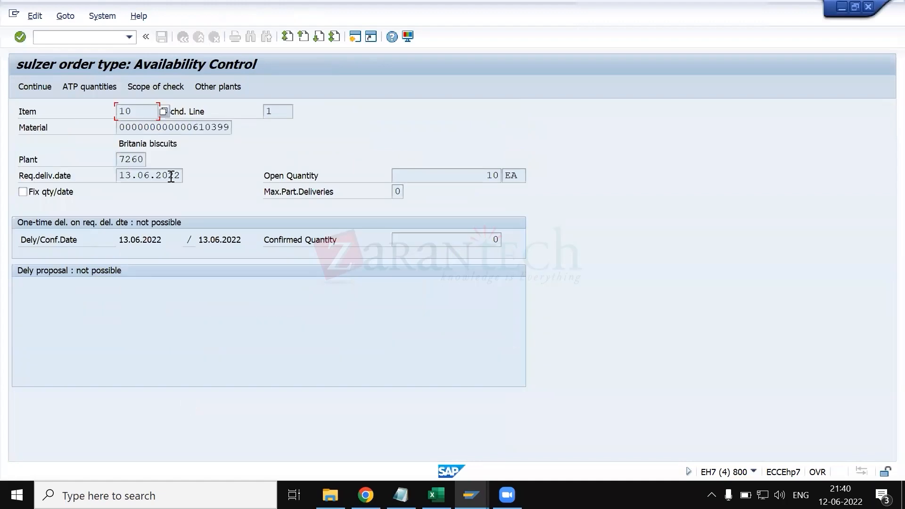
left_click(35, 87)
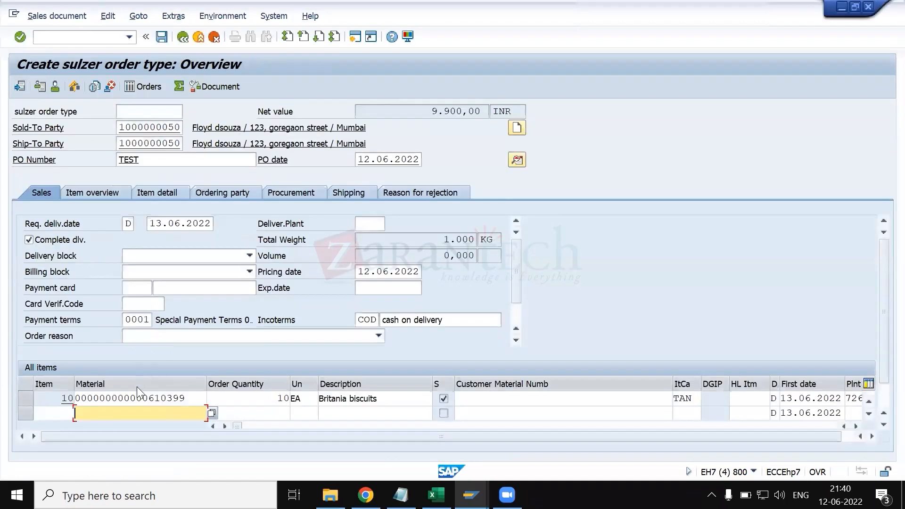
- Open item 10's pricing conditions in the new order and check them for the cost condition
double_click(140, 398)
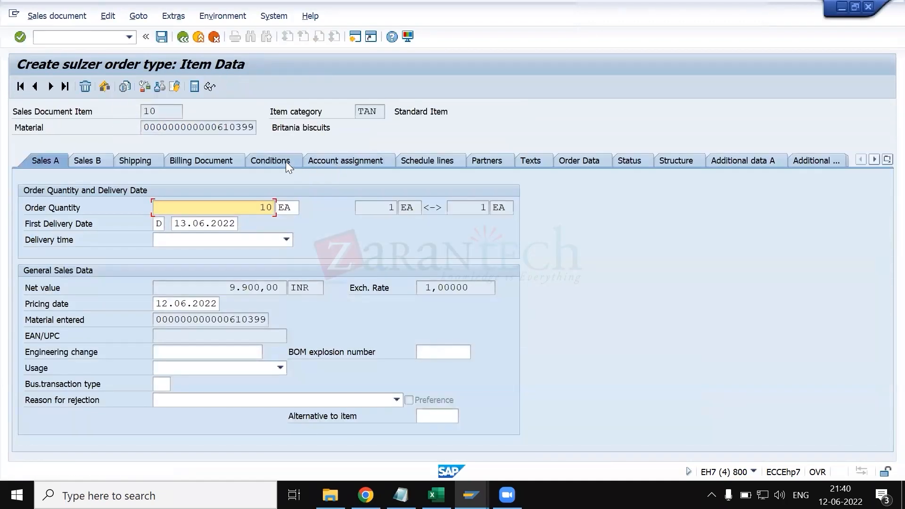
left_click(286, 161)
scroll(103, 317, "down", 5)
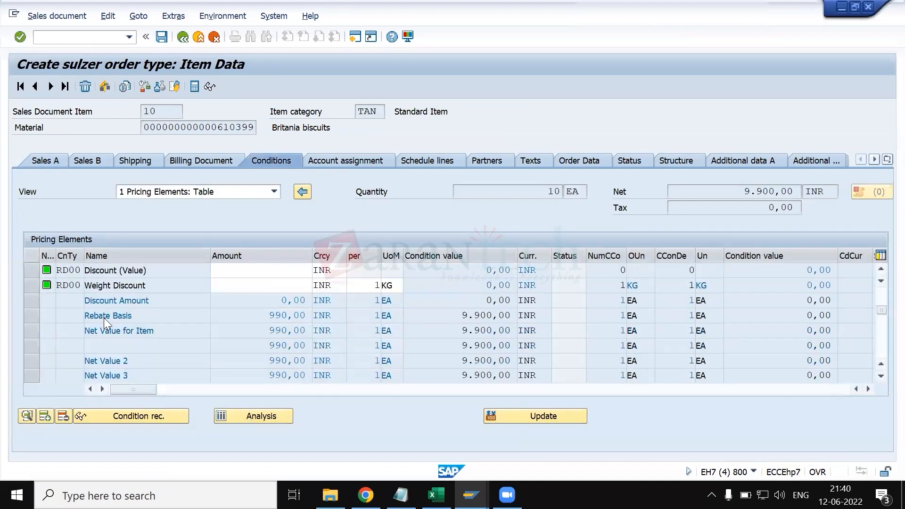
scroll(113, 321, "up", 4)
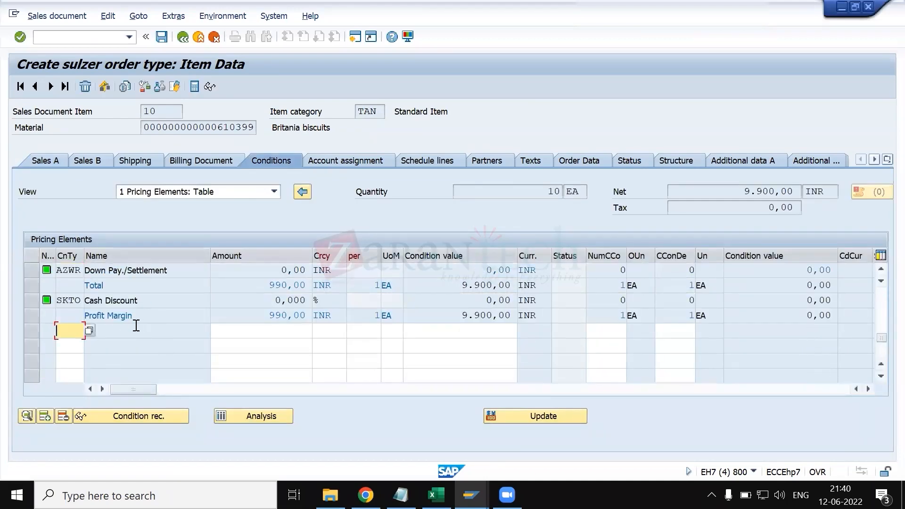
scroll(137, 326, "up", 1)
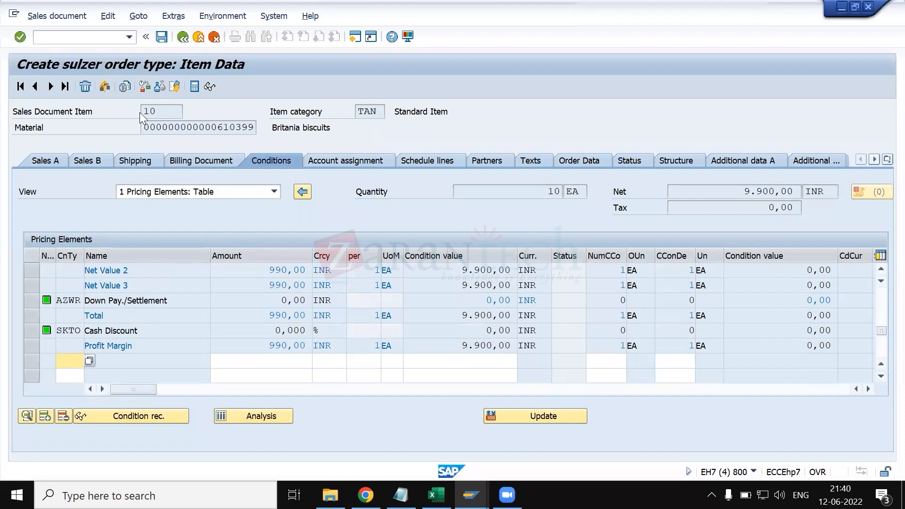
- Switch back to the TAN item category, enable Determine Cost again and save
key("alt+Tab")
left_click(343, 259)
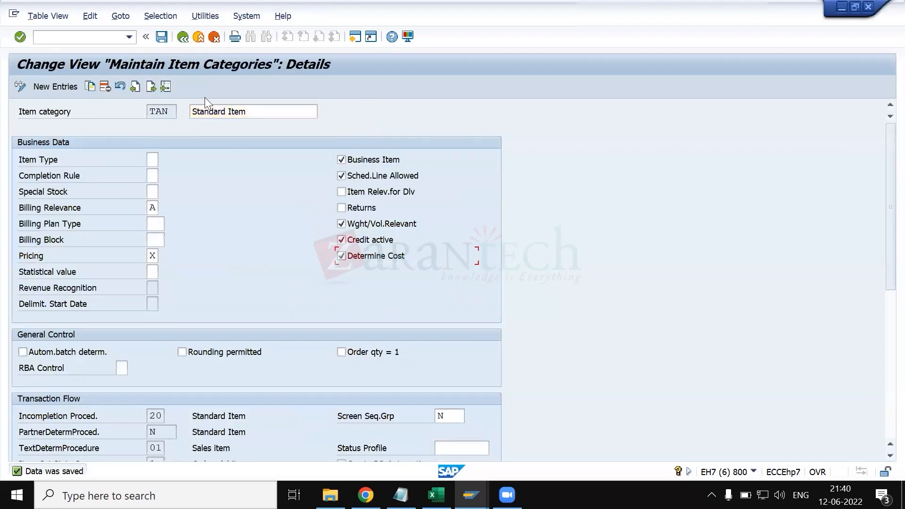
left_click(162, 37)
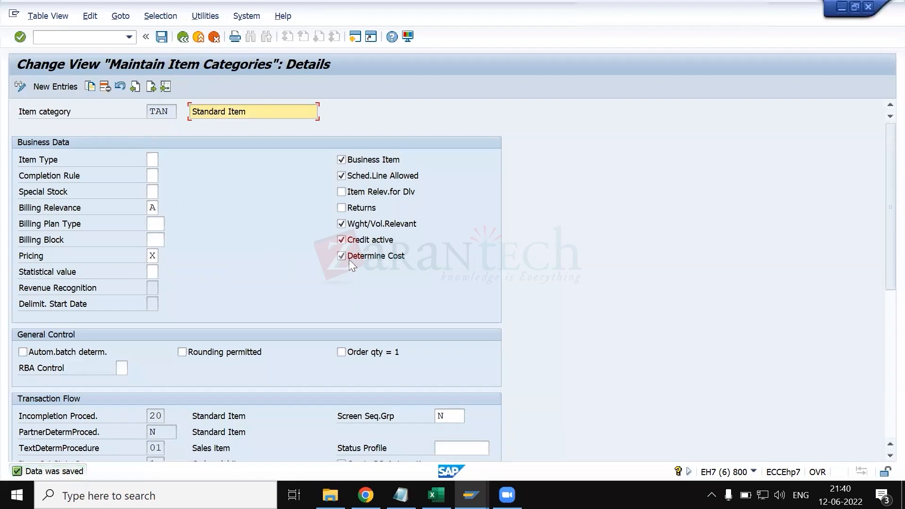
- Return to the test order's item conditions and try to open transaction VA03 in a new session
key("alt+Tab")
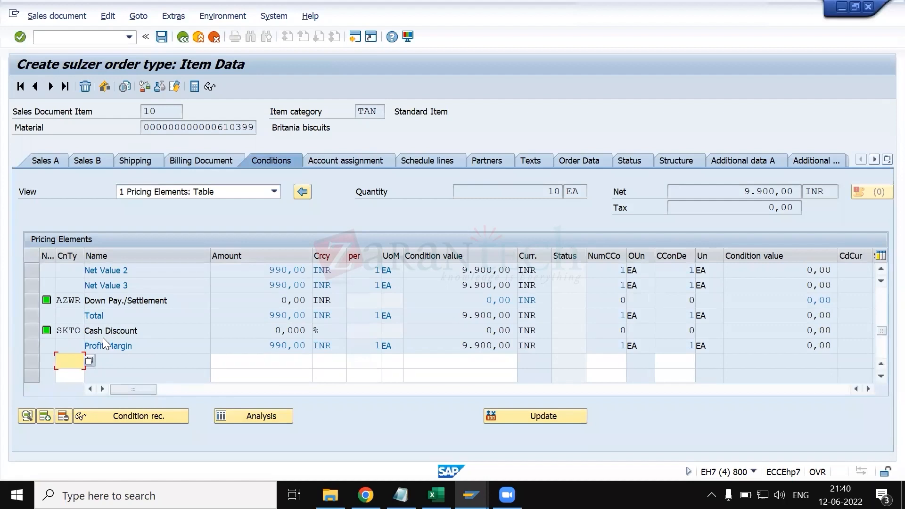
left_click(95, 40)
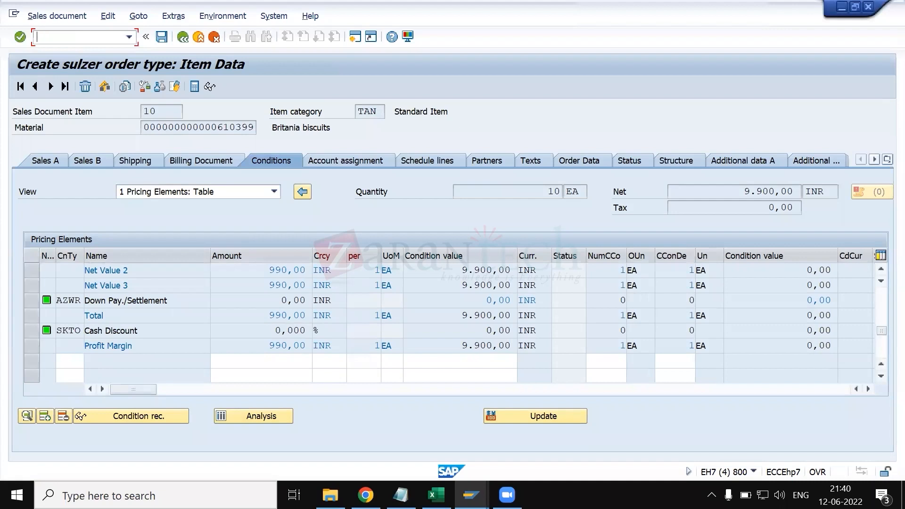
type("/ova03")
key("Return")
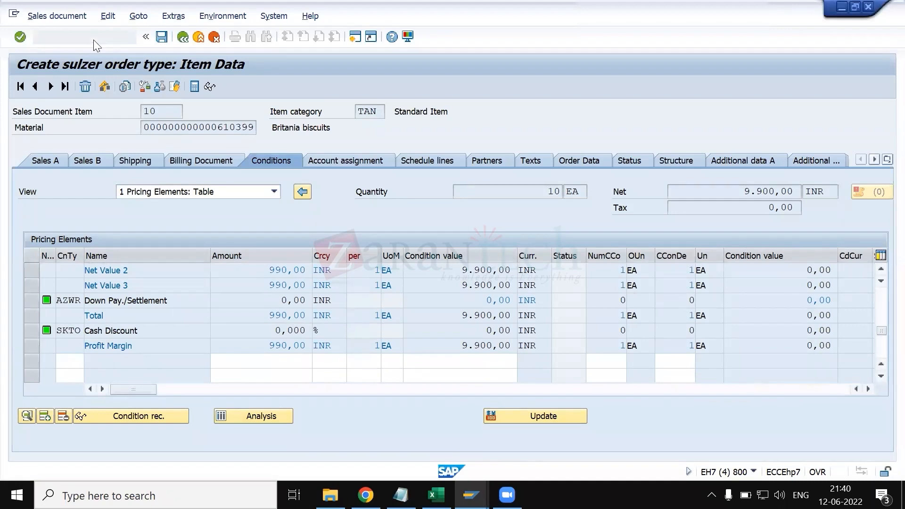
key("Return")
- Switch to the REN item category session, open transaction V/06 there and change the condition types overview to display mode
key("alt+Tab")
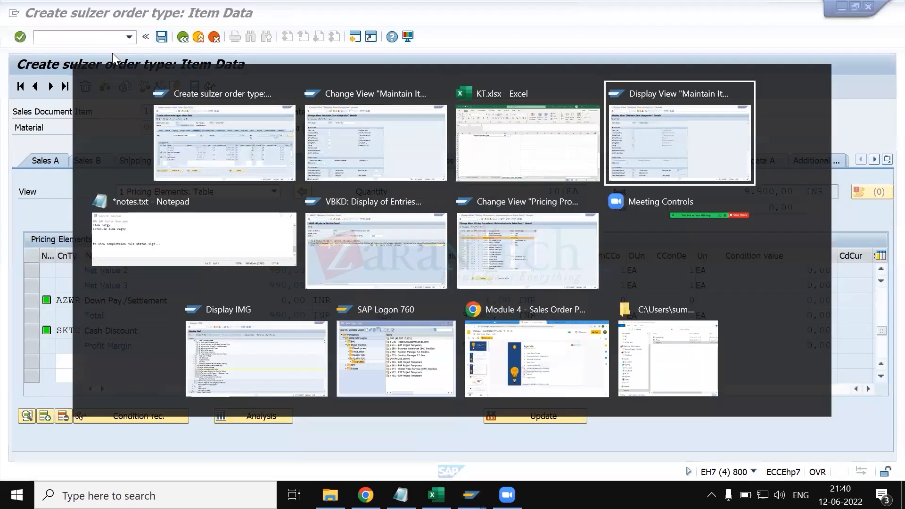
type("/nv/06")
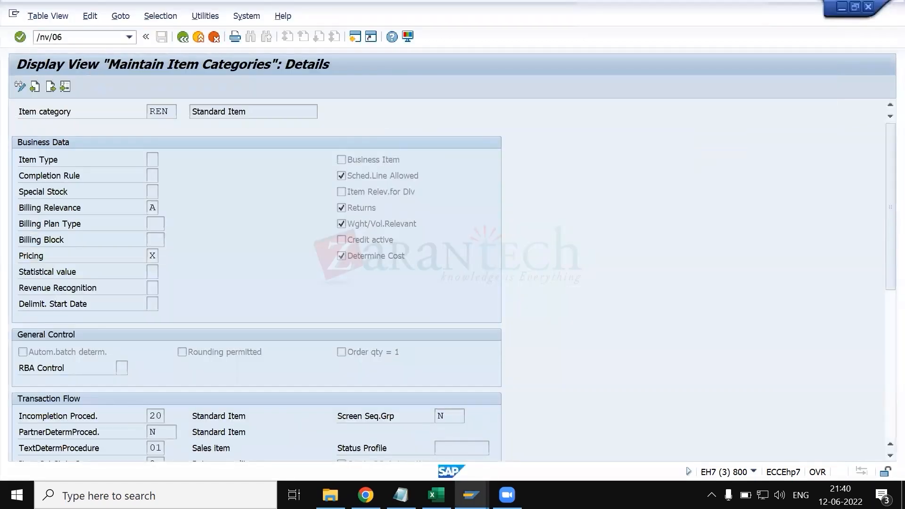
key("Return")
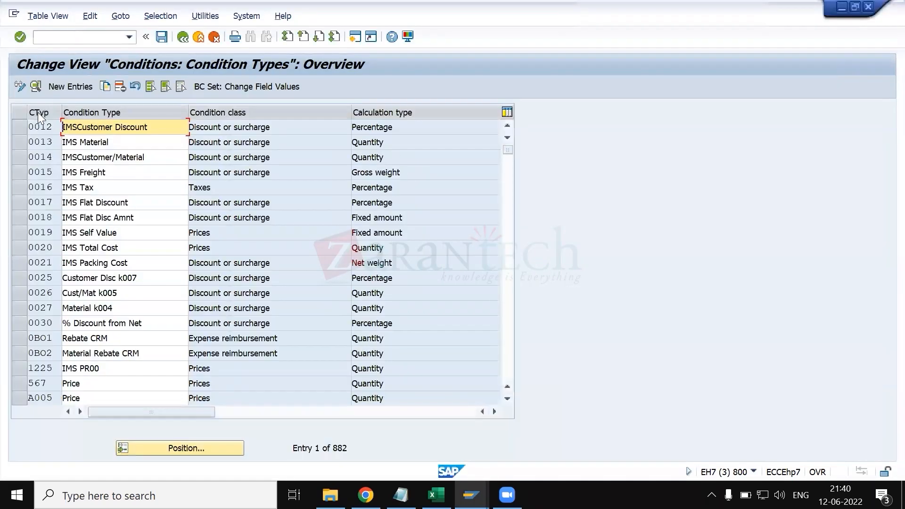
left_click(20, 86)
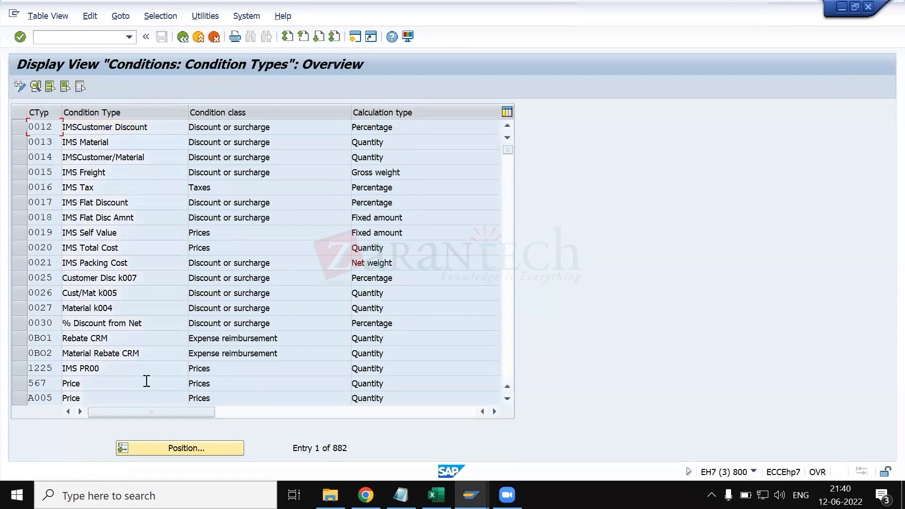
- Locate condition type VPRS, open its details and review its control, change and master data settings
left_click(168, 448)
type("VPRS")
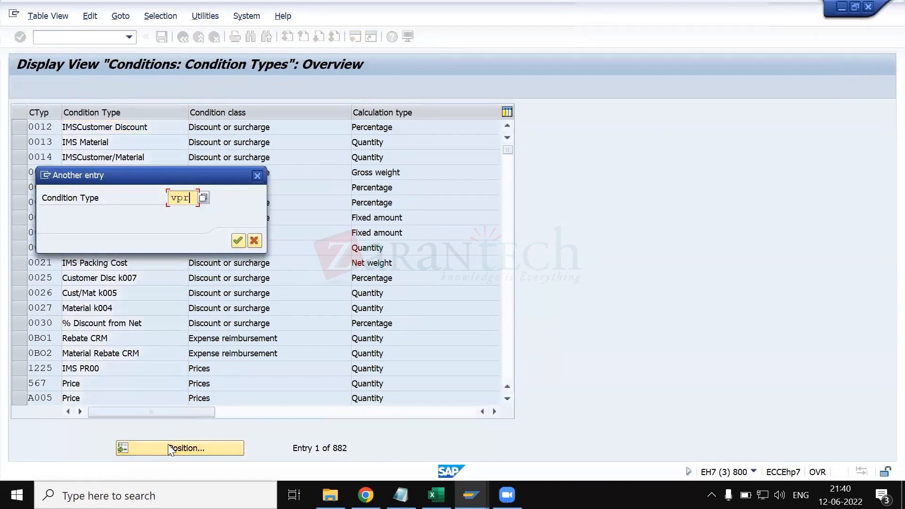
key("Return")
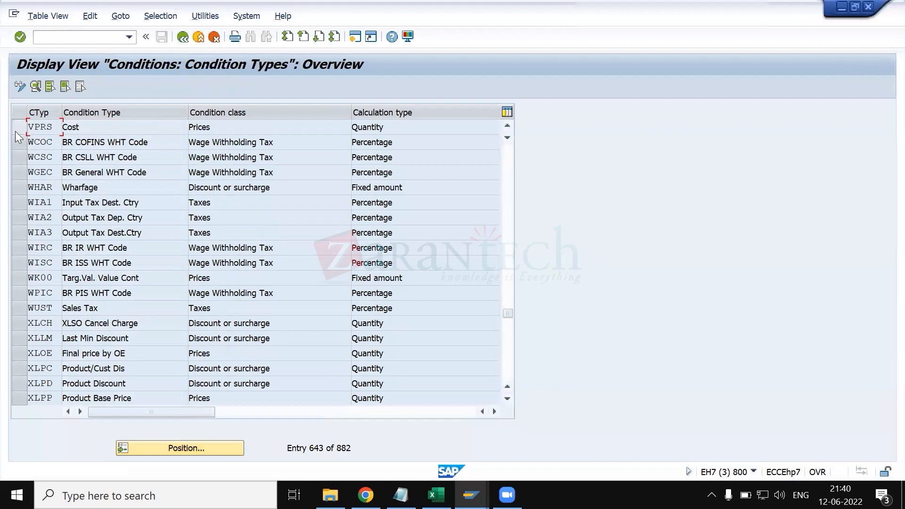
left_click(16, 131)
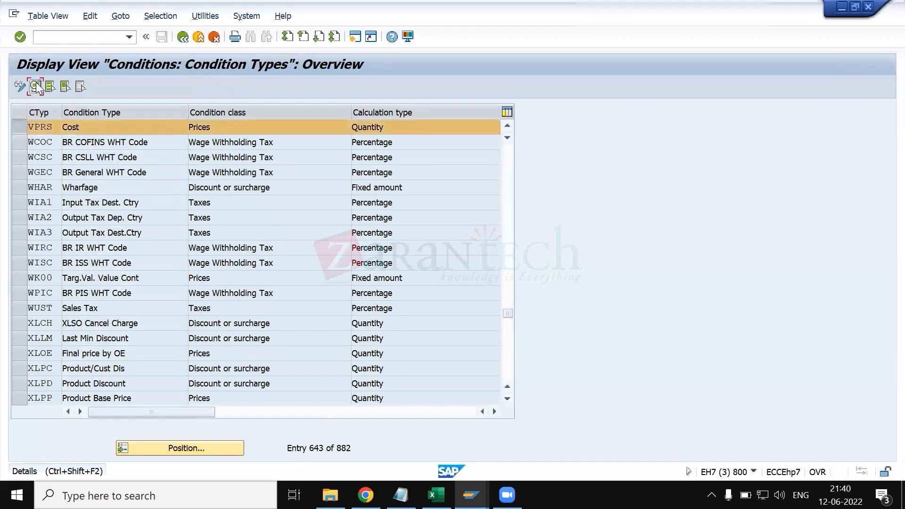
left_click(36, 87)
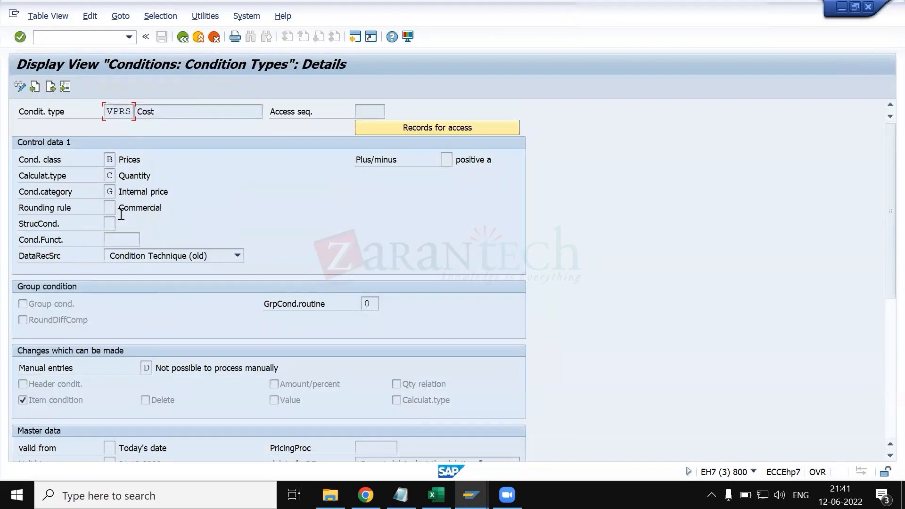
scroll(199, 269, "down", 2)
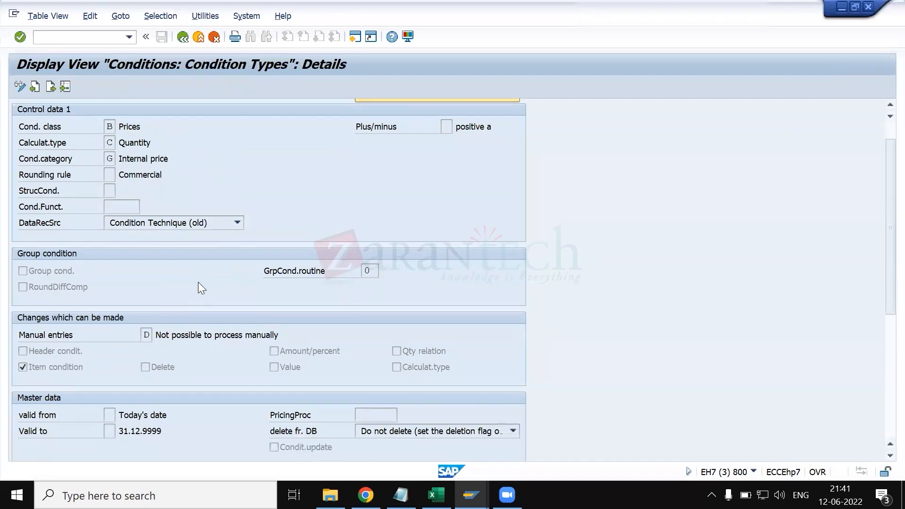
scroll(136, 209, "up", 2)
scroll(169, 299, "down", 3)
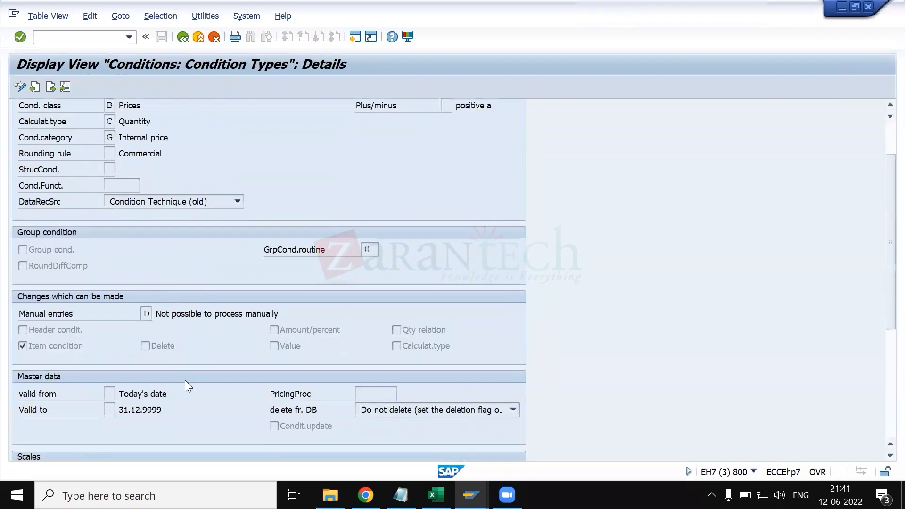
scroll(185, 380, "down", 6)
scroll(185, 380, "up", 8)
scroll(184, 381, "up", 1)
- Switch back to the test order, go back from the item conditions and leave the order without saving
key("alt+Tab")
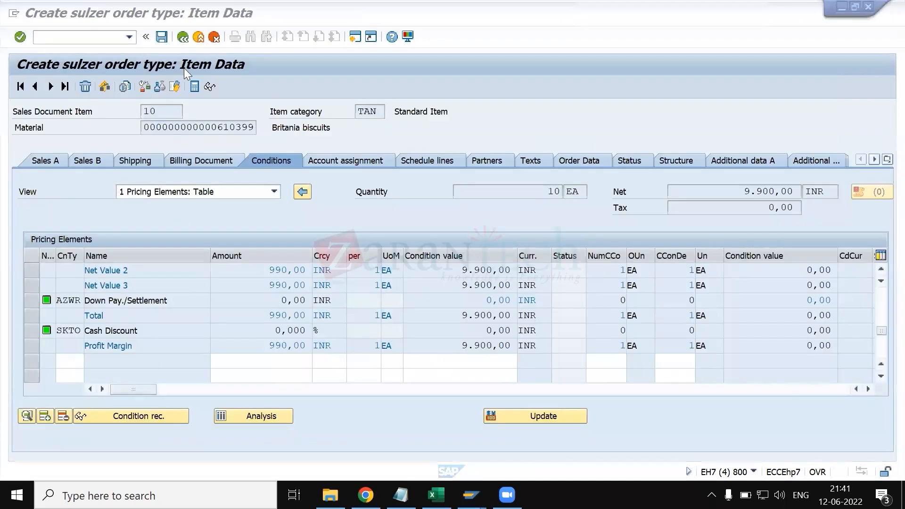
left_click(184, 40)
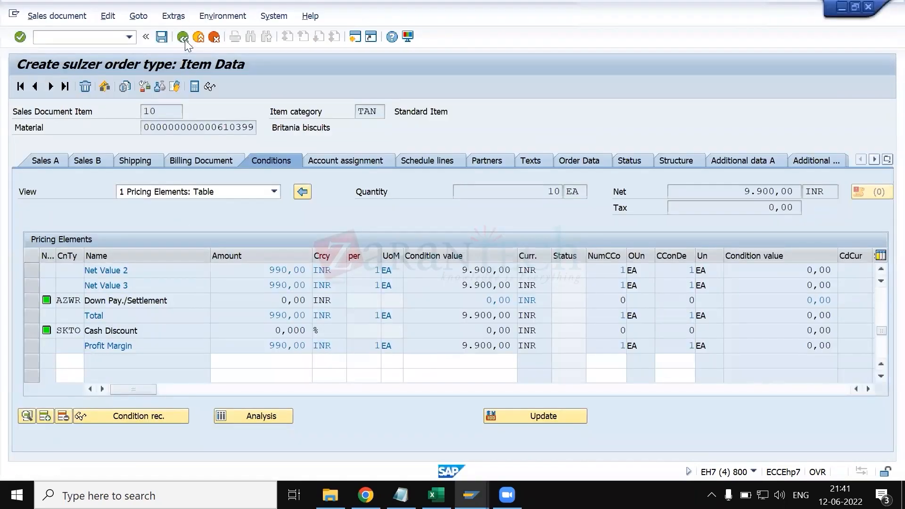
key("Return")
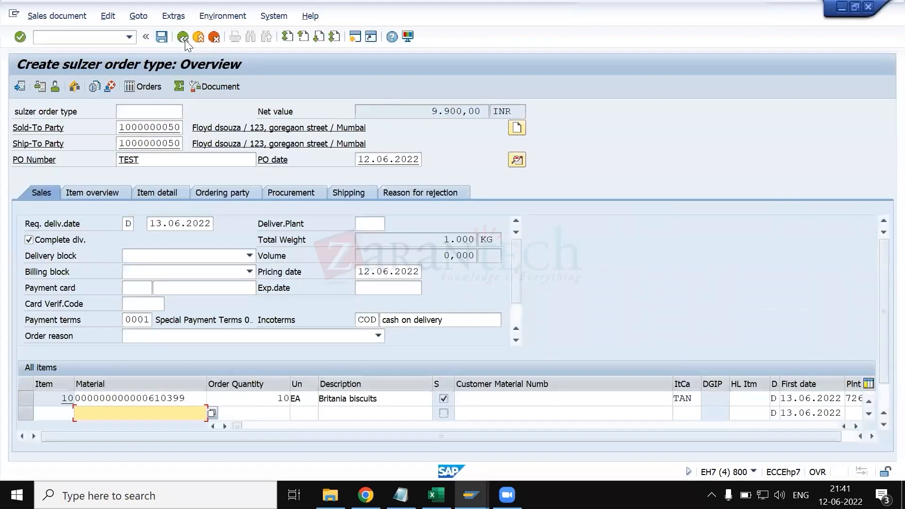
left_click(185, 40)
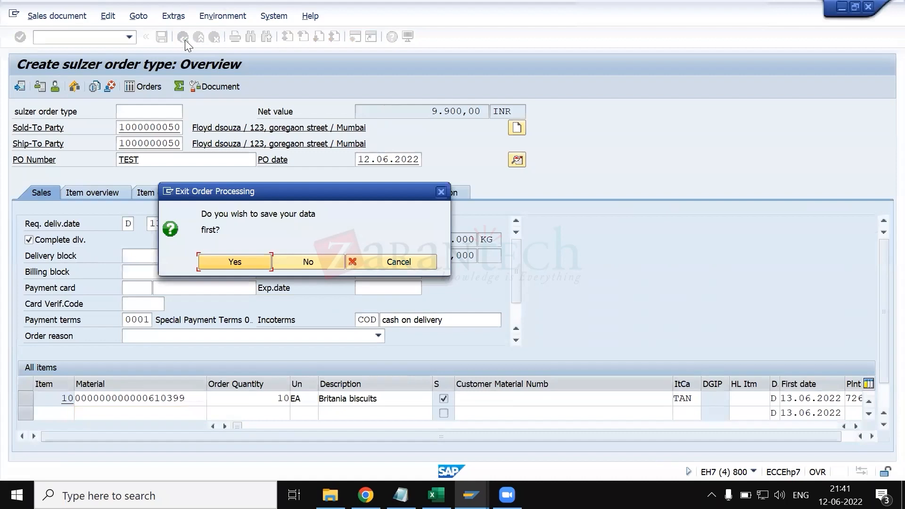
key("Tab")
key("Return")
- Start a new sales order with order type ZRSM
type("zre")
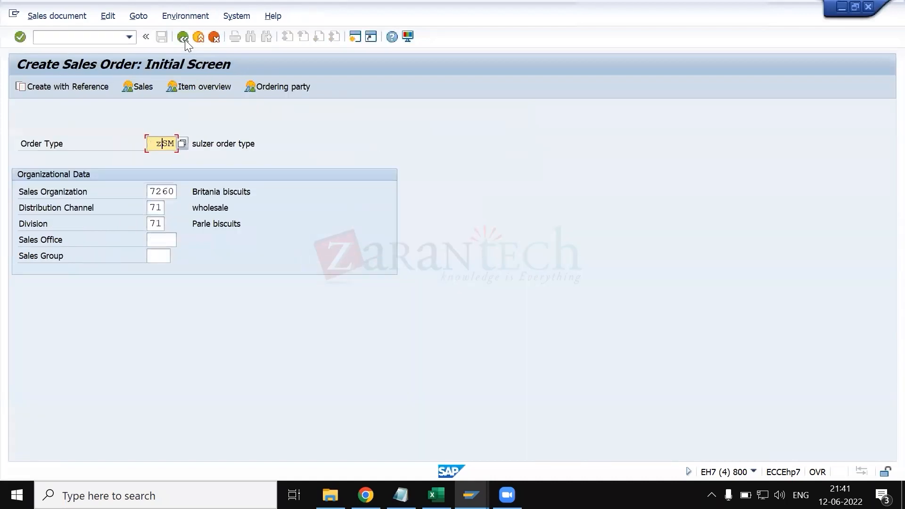
key("BackSpace")
key("BackSpace")
key("BackSpace")
type("zrsm")
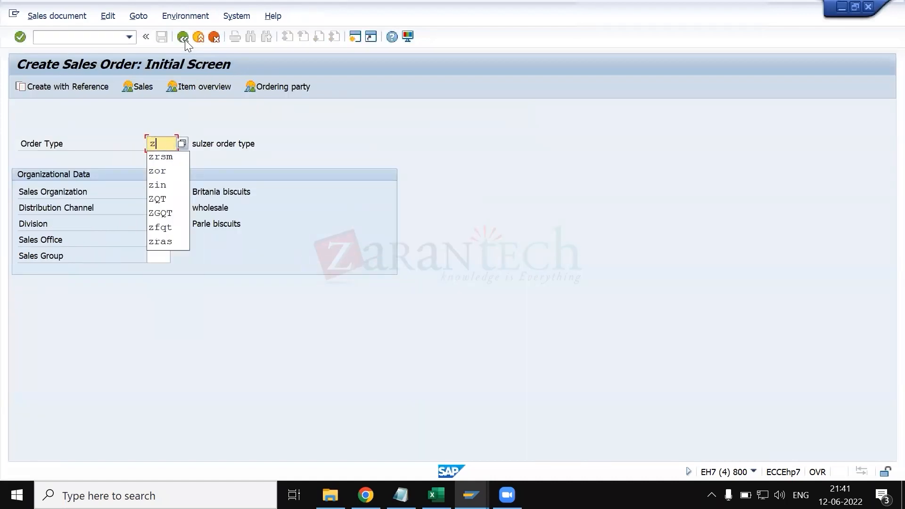
key("Return")
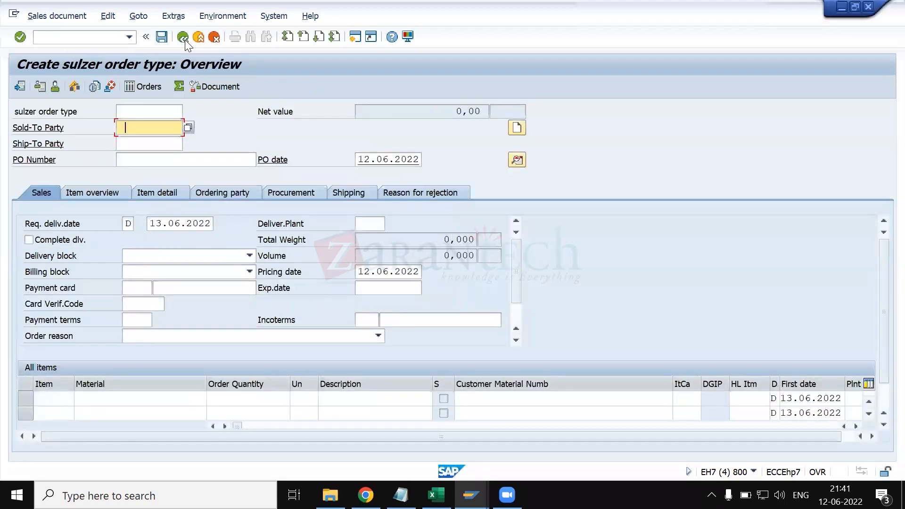
- Fill in the sold-to and ship-to customer numbers and enter TEST as the PO number
key("Down")
key("Tab")
key("Down")
key("Tab")
type("TEST")
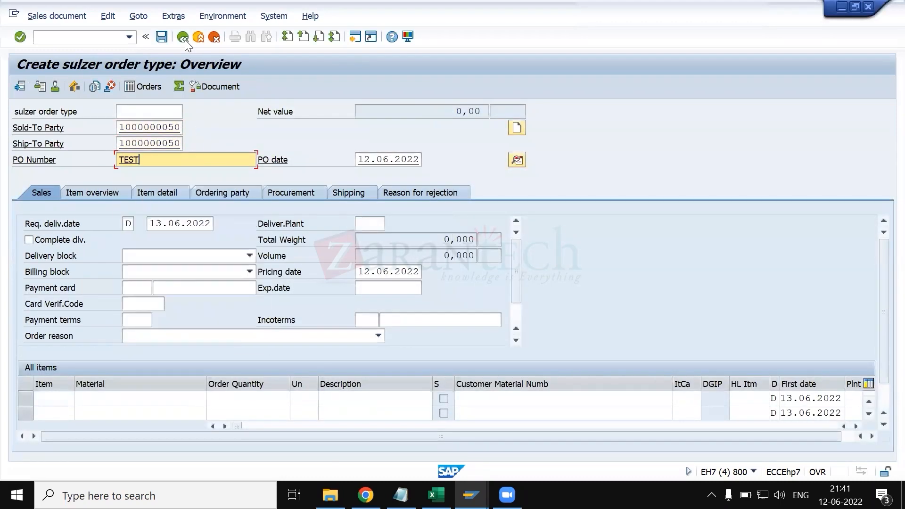
key("Return")
key("Down")
key("Down")
key("Tab")
key("Down")
key("Return")
left_click(35, 86)
- Open item 10's pricing conditions and select the VPRS cost line
left_click(141, 399)
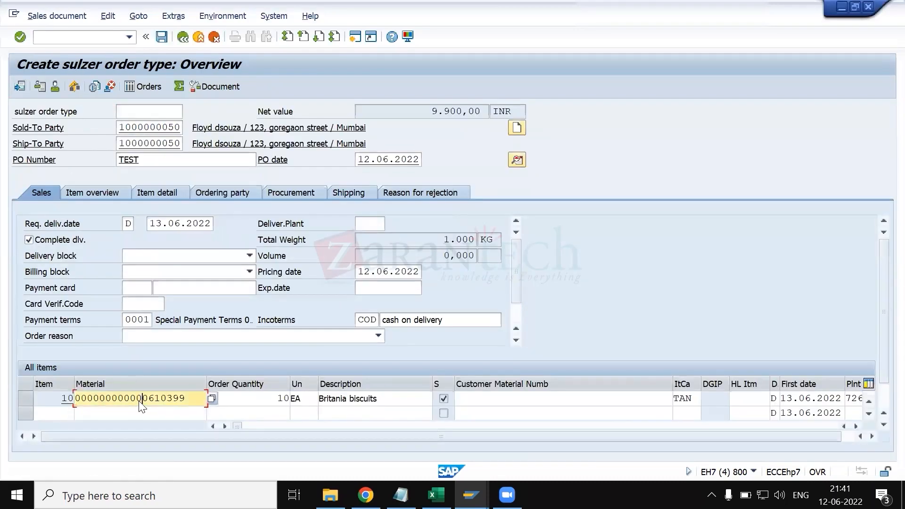
double_click(140, 399)
left_click(267, 162)
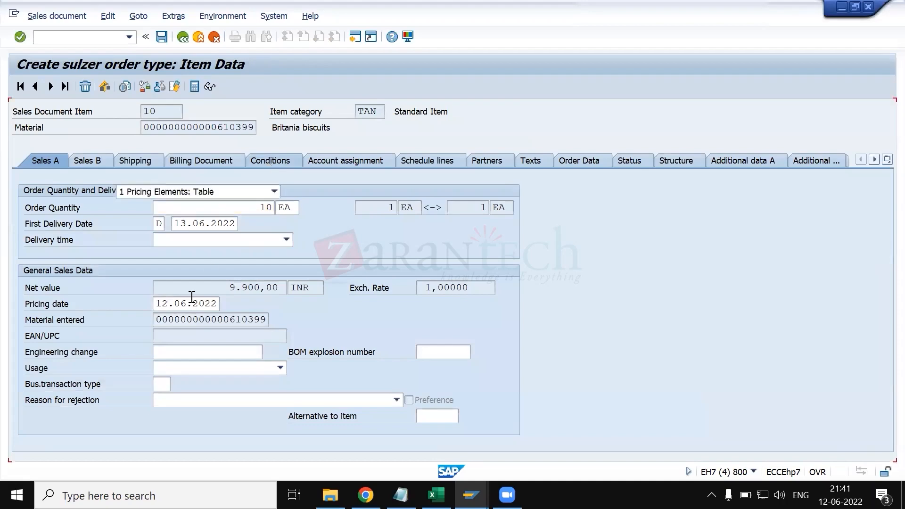
scroll(121, 366, "down", 5)
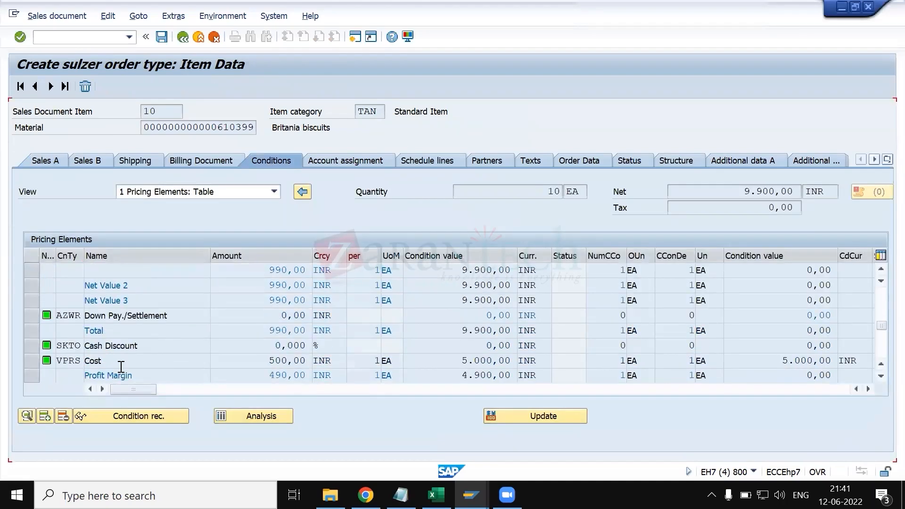
scroll(121, 367, "down", 1)
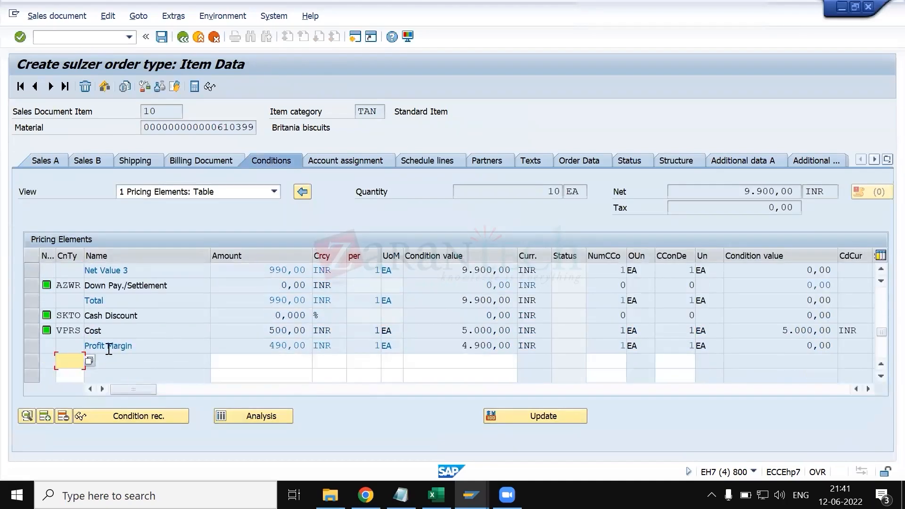
left_click(29, 331)
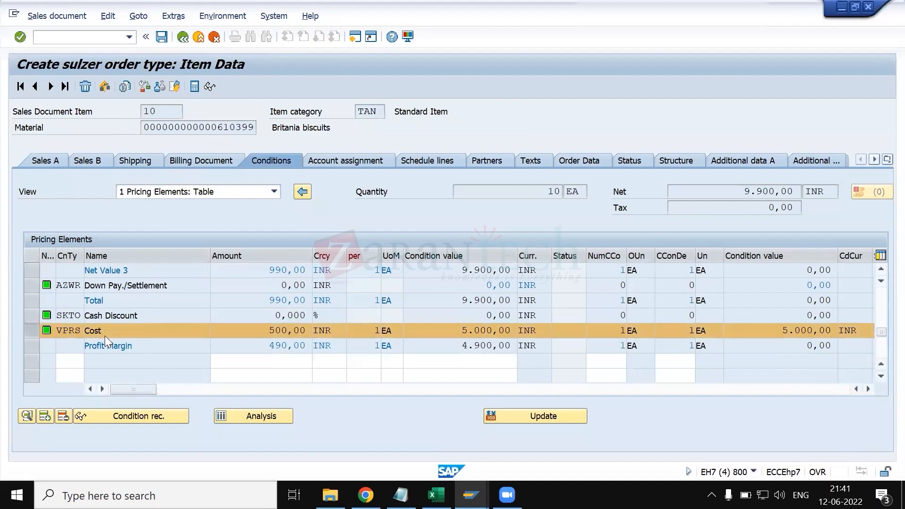
- Review the VPRS condition type details in the other session and return to the order's item conditions
key("alt+Tab")
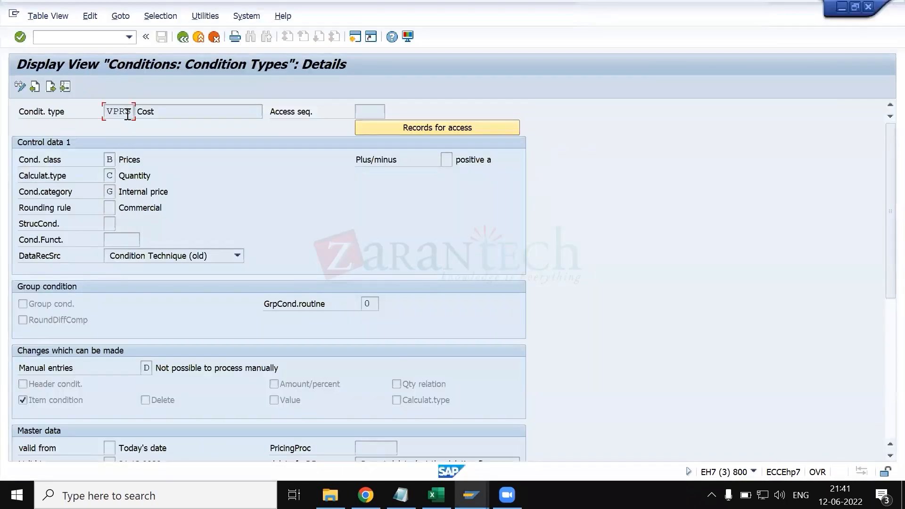
scroll(136, 225, "down", 1)
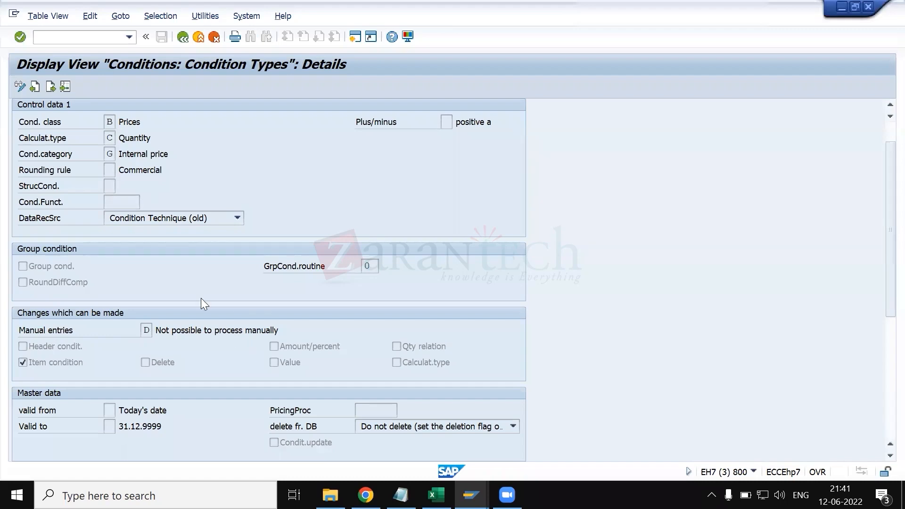
key("alt+Tab")
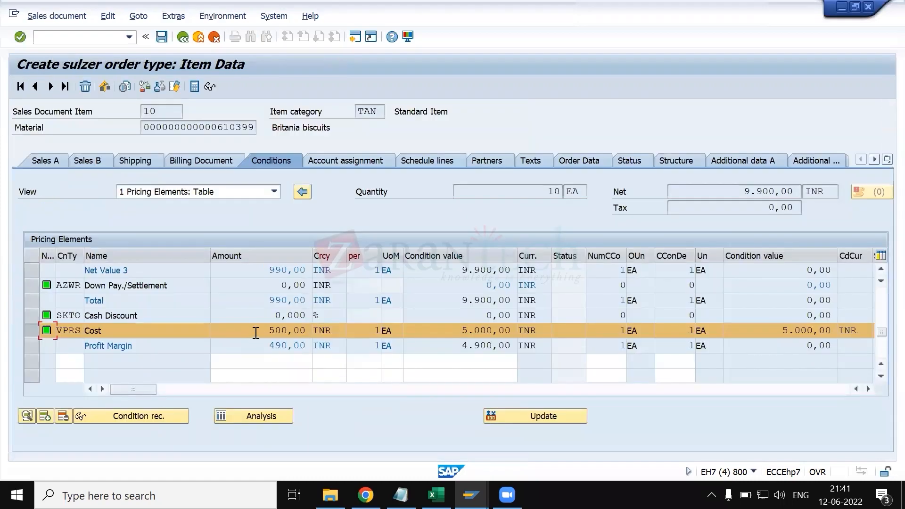
- Select the VPRS cost line and try to display its condition record
left_click(33, 332)
left_click(27, 331)
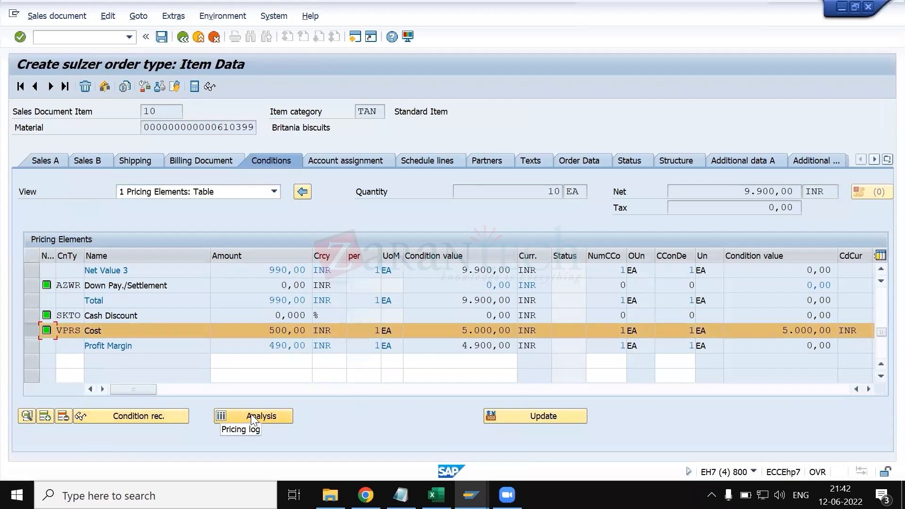
left_click(153, 417)
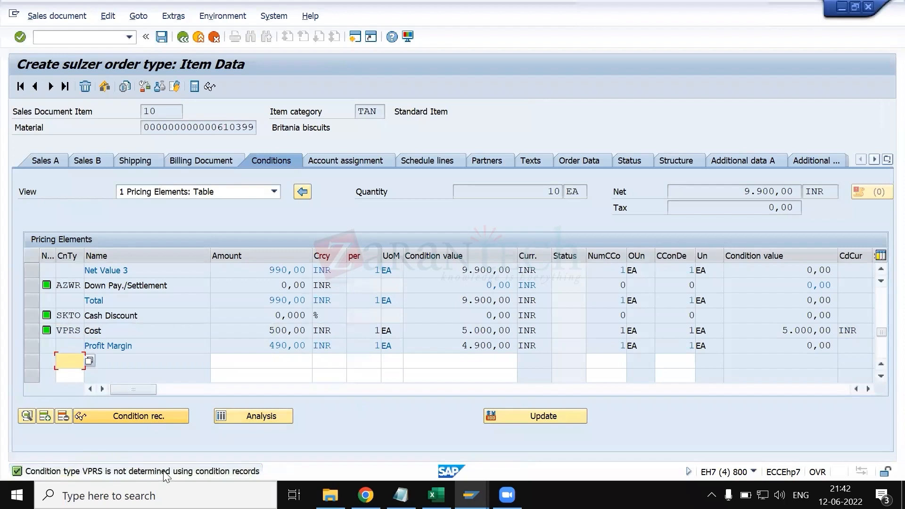
- Open the pricing analysis for the item and display the details of condition type VPRS
left_click(32, 330)
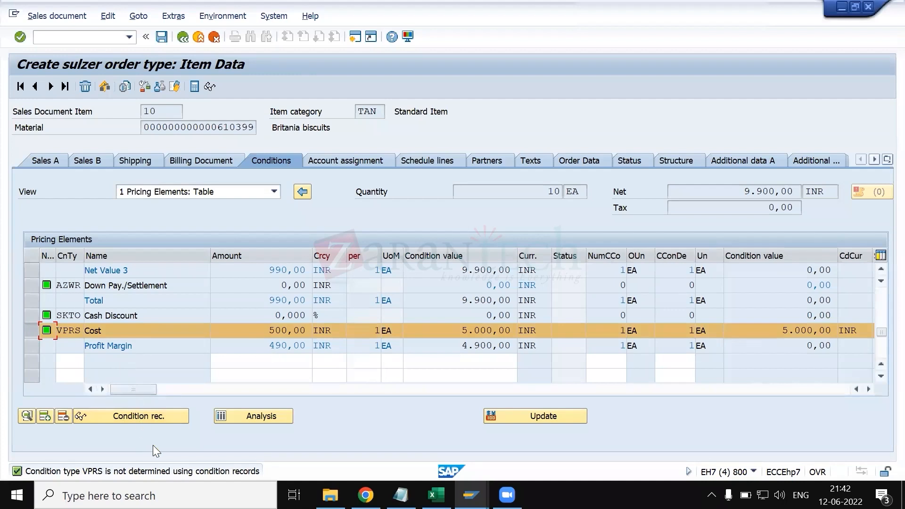
left_click(231, 415)
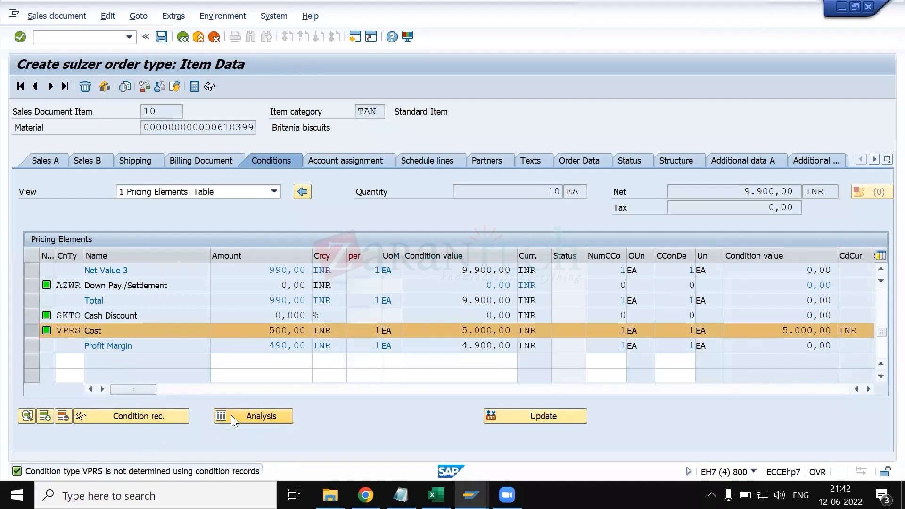
scroll(92, 280, "down", 13)
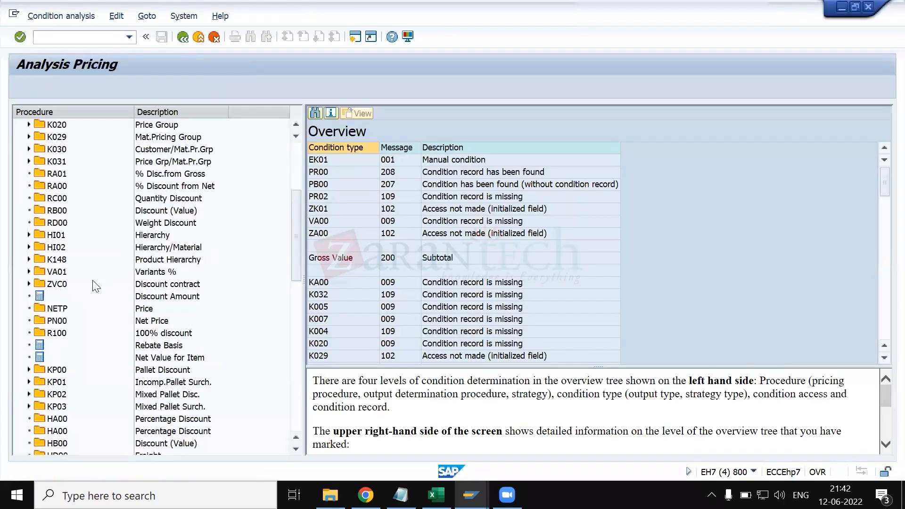
scroll(76, 360, "down", 4)
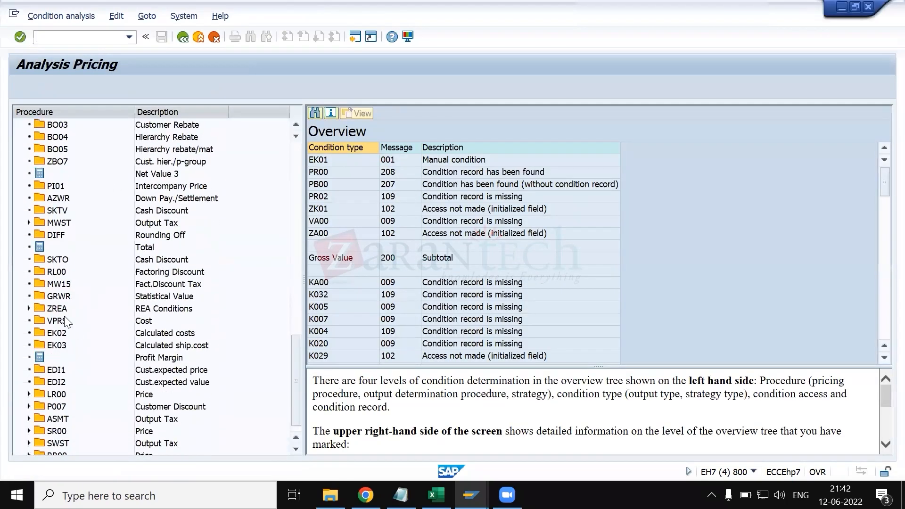
left_click(53, 322)
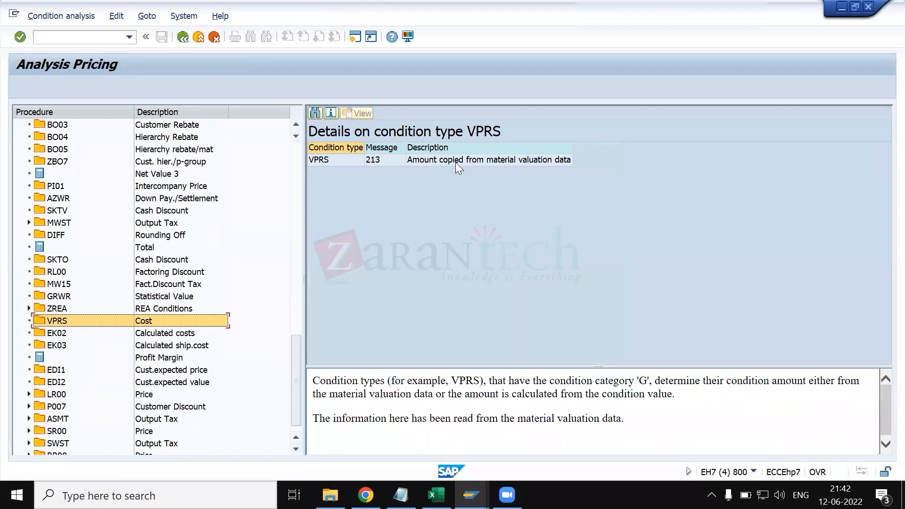
- Examine the VPRS analysis message and highlight the explanation of how its amount is determined
left_click(455, 162)
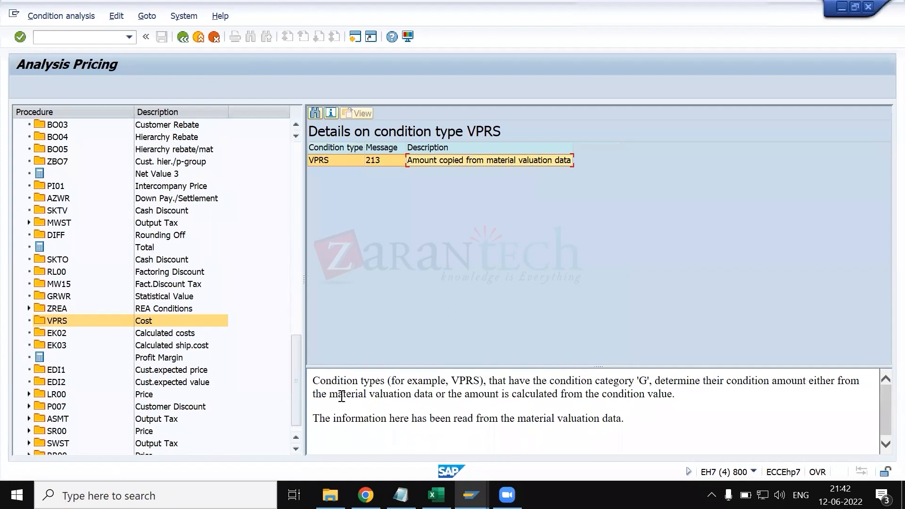
left_click_drag(342, 397, 452, 401)
left_click(547, 413)
left_click_drag(675, 396, 547, 403)
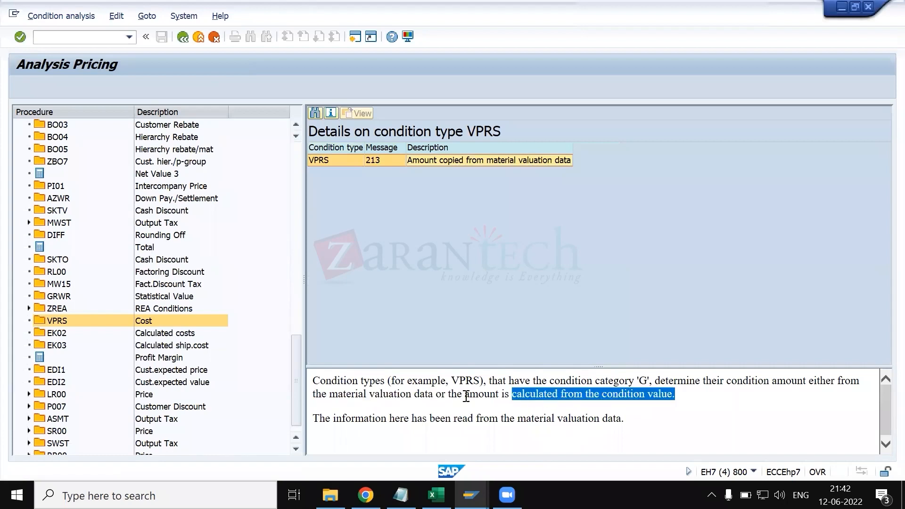
- Leave the pricing analysis, point out the item's VPRS cost line, and return to the order overview
left_click(179, 36)
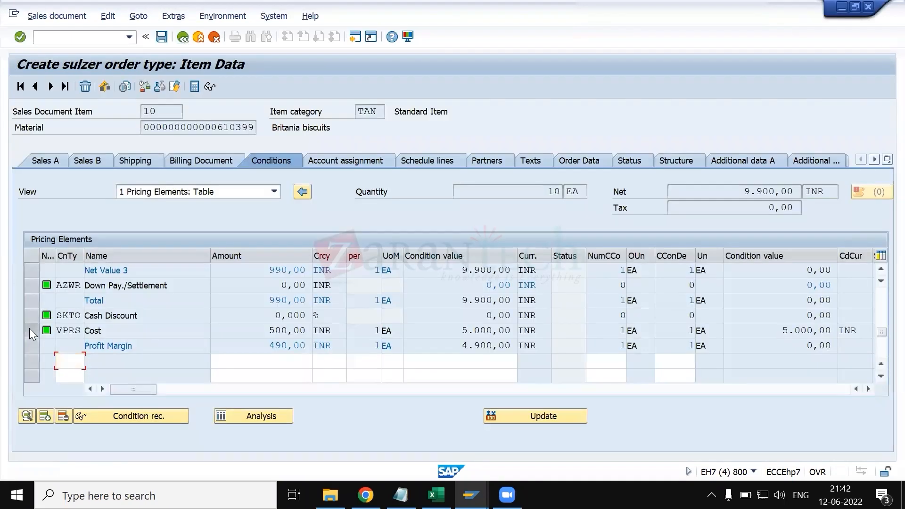
left_click(30, 330)
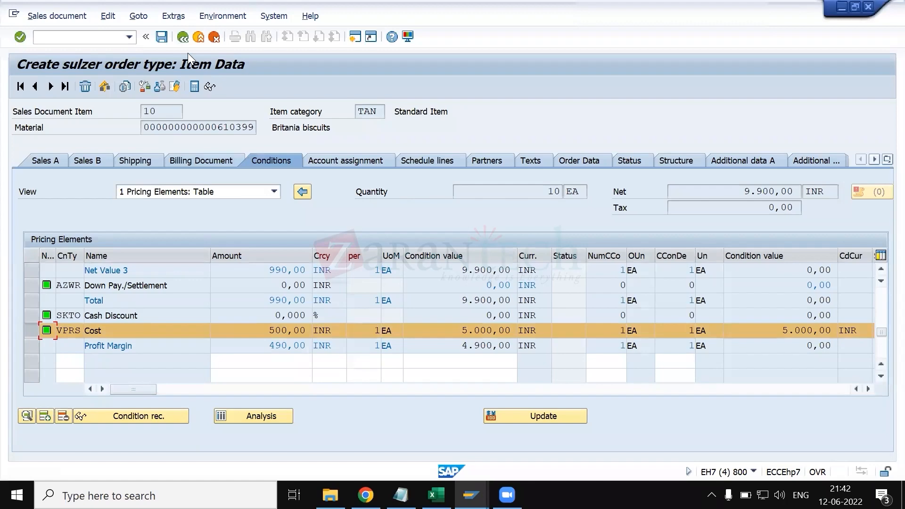
left_click(177, 36)
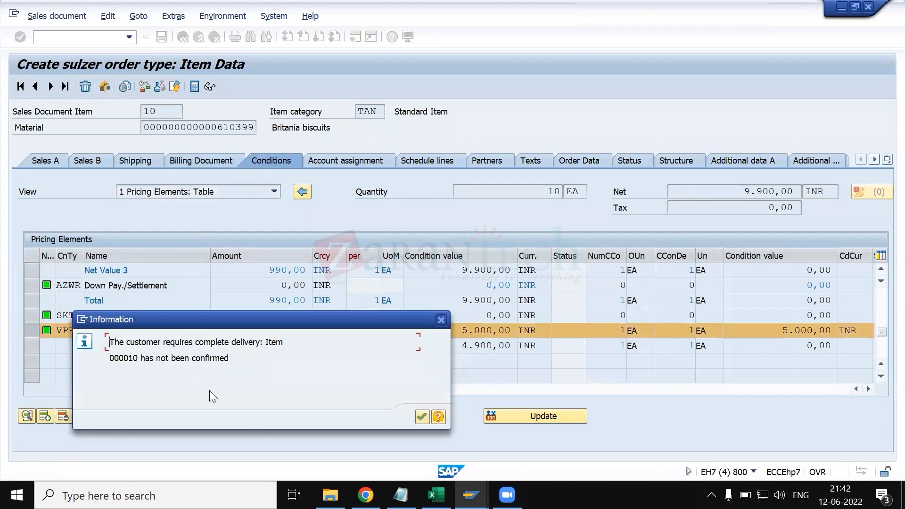
key("Return")
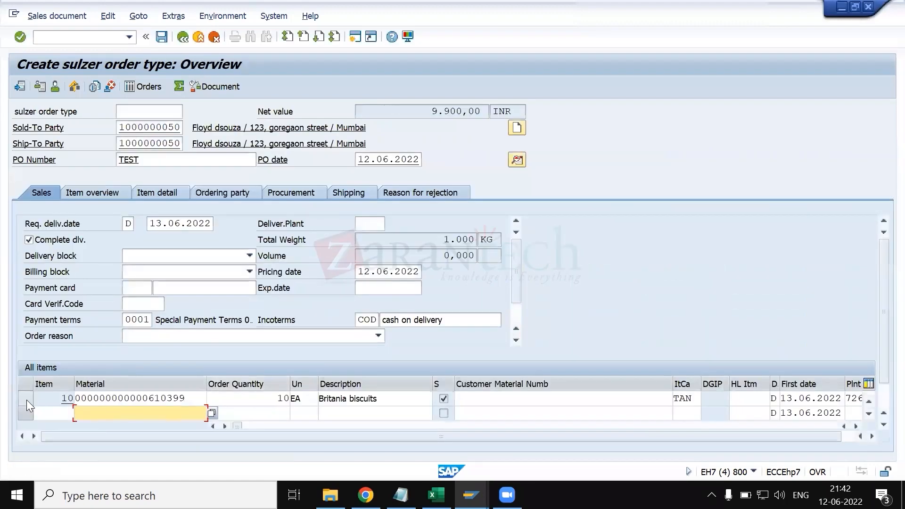
- Display the order item's material master with its Accounting 1 view and highlight the standard price
left_click(26, 400)
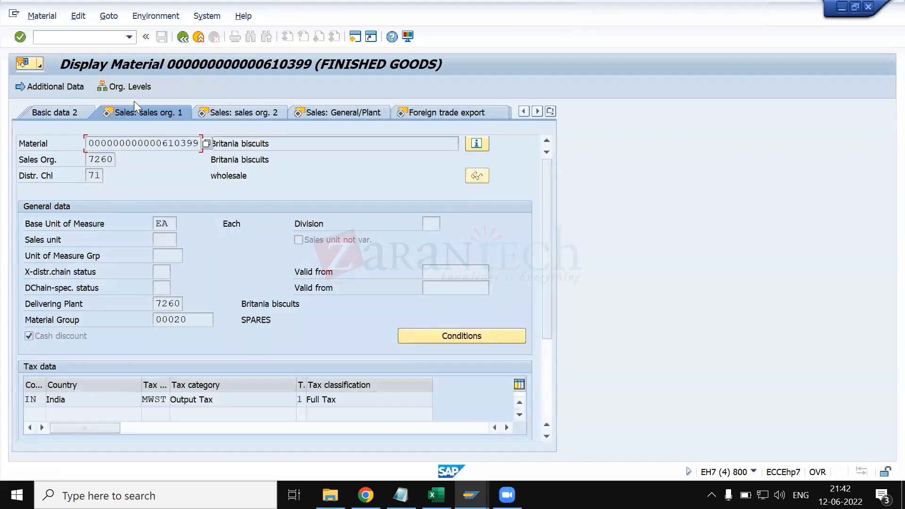
left_click(551, 112)
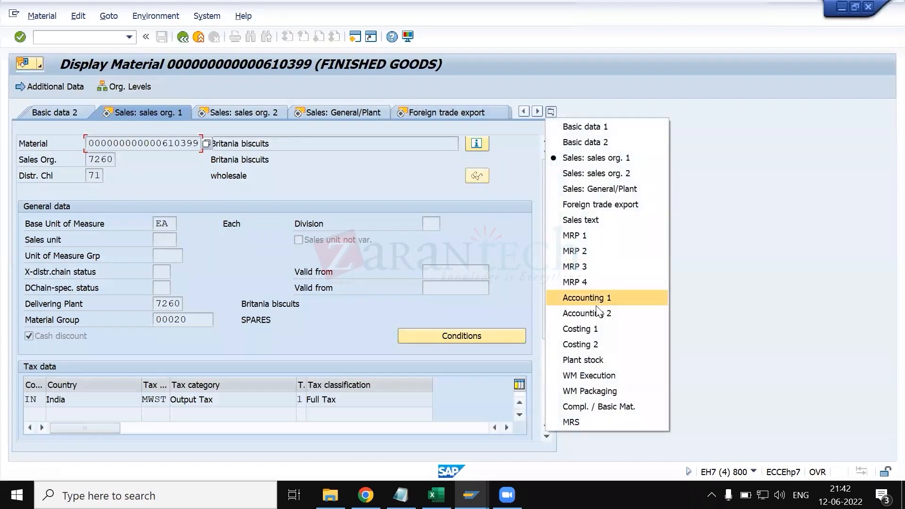
left_click(595, 303)
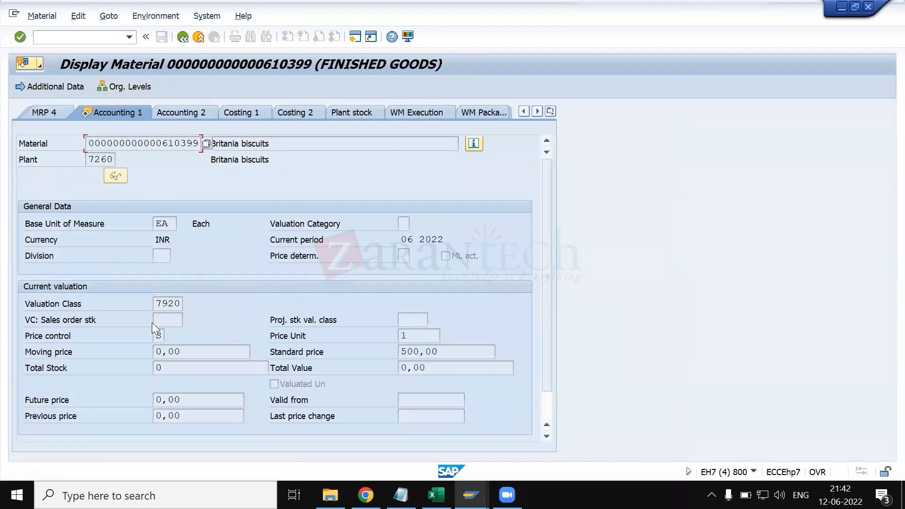
left_click_drag(448, 351, 395, 345)
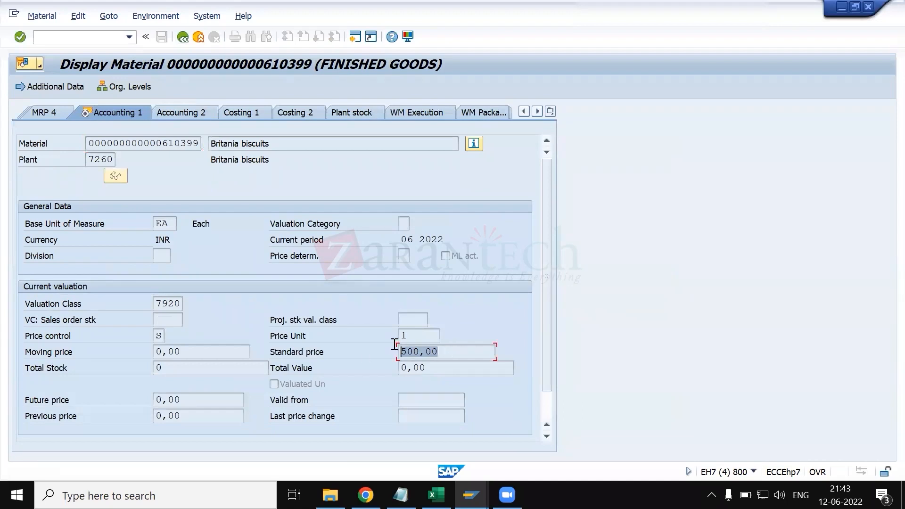
left_click_drag(451, 351, 366, 357)
- Return to the item category session, switch it to display mode, and open the details of item category TAN
key("alt+Tab")
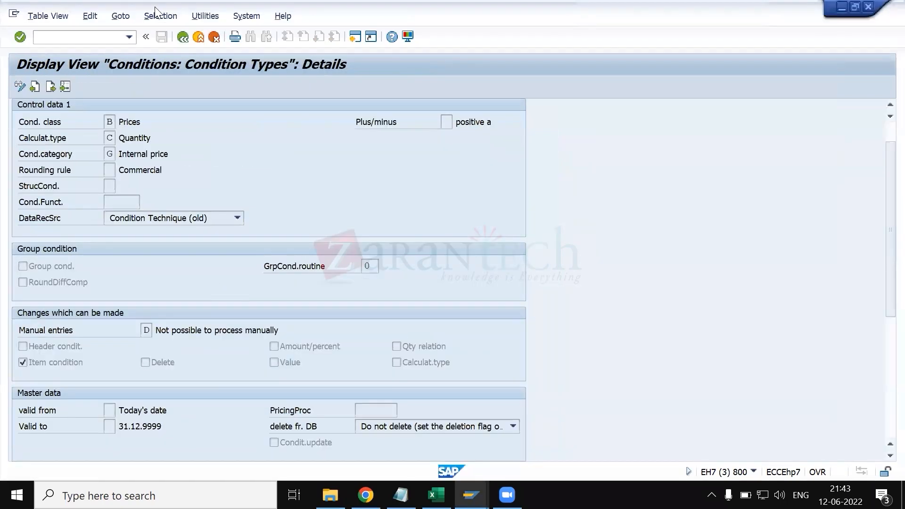
key("alt+Tab")
key("alt+Tab")
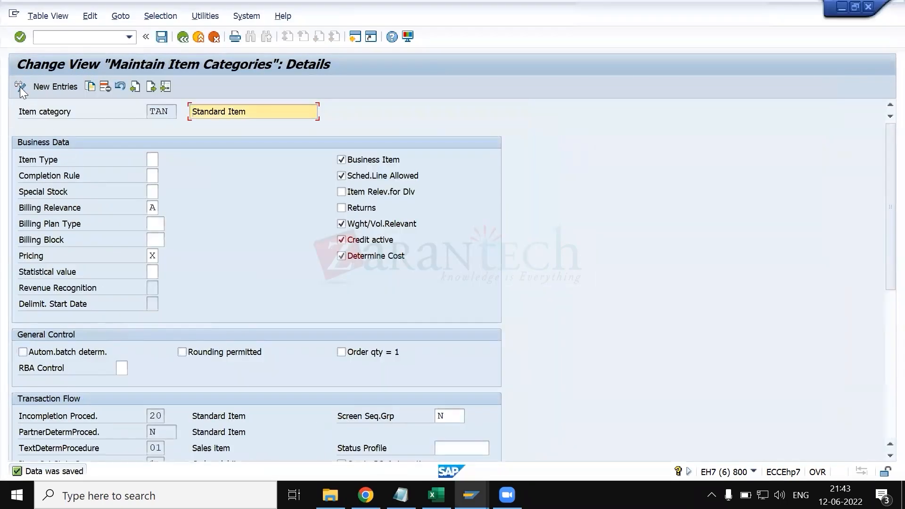
left_click(19, 86)
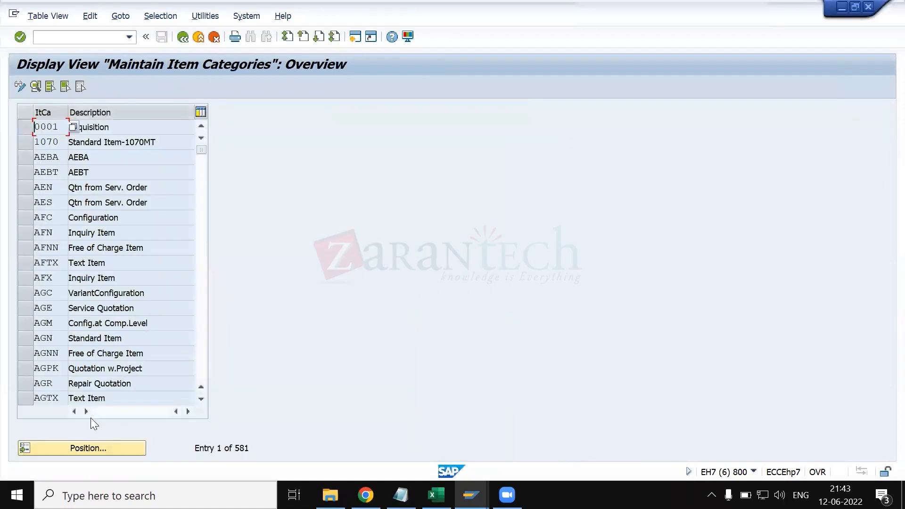
left_click(102, 446)
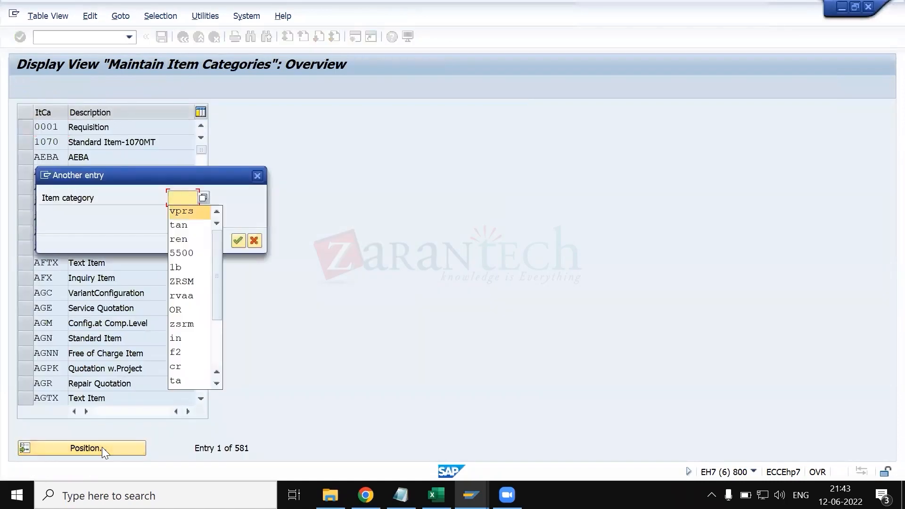
left_click(101, 447)
type("tan")
key("Return")
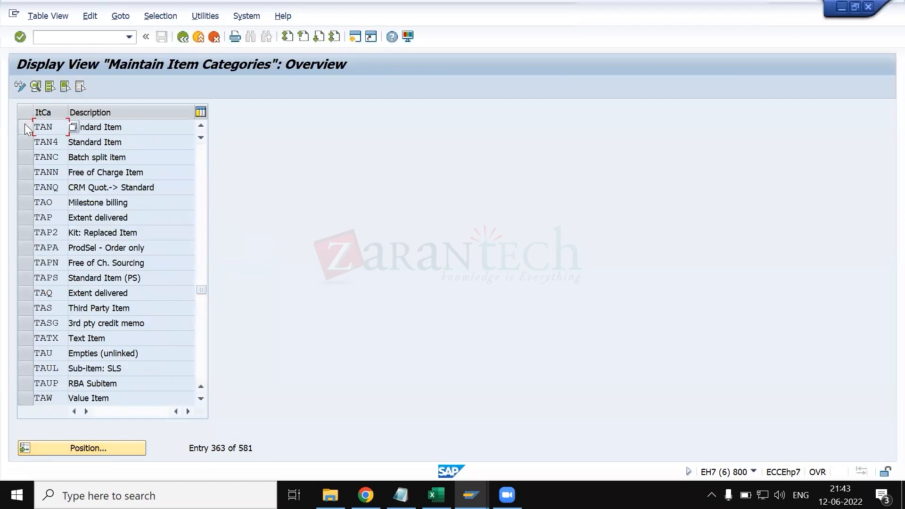
left_click(37, 89)
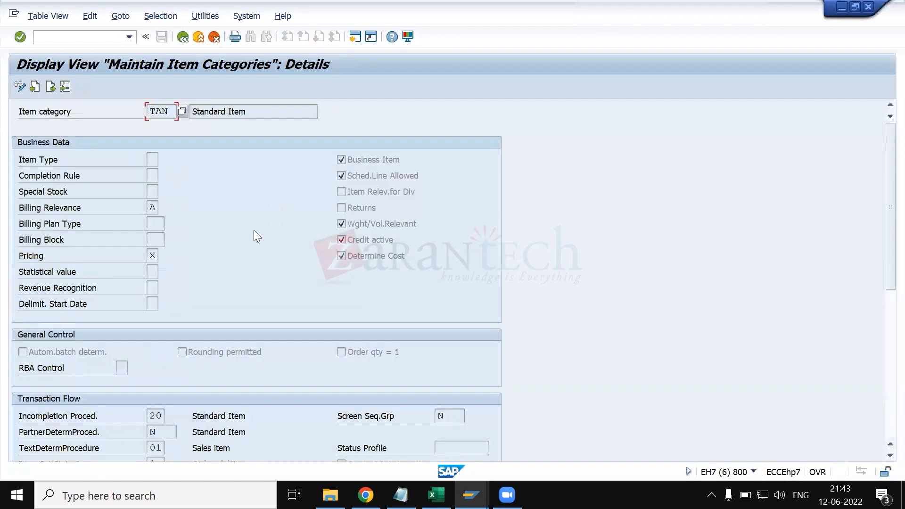
- Read the field help for automatic batch determination under TAN's general control settings and close it
scroll(156, 301, "down", 2)
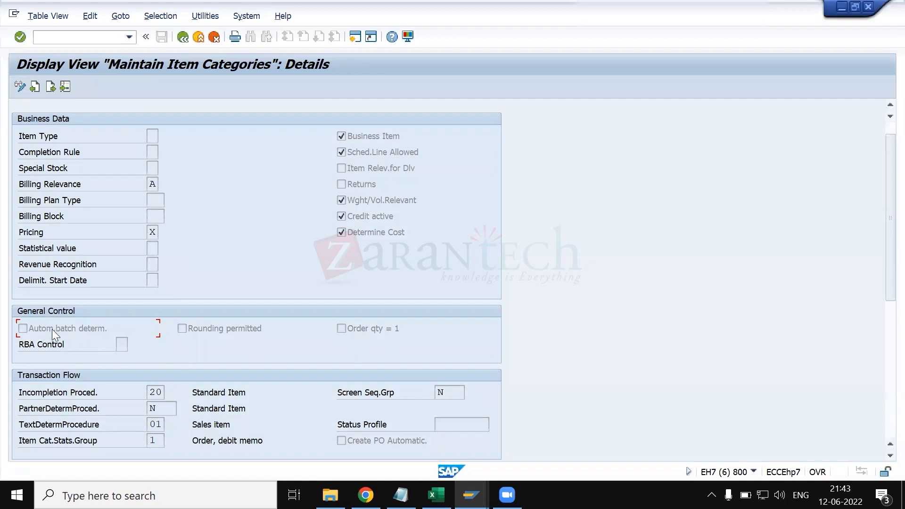
key("F1")
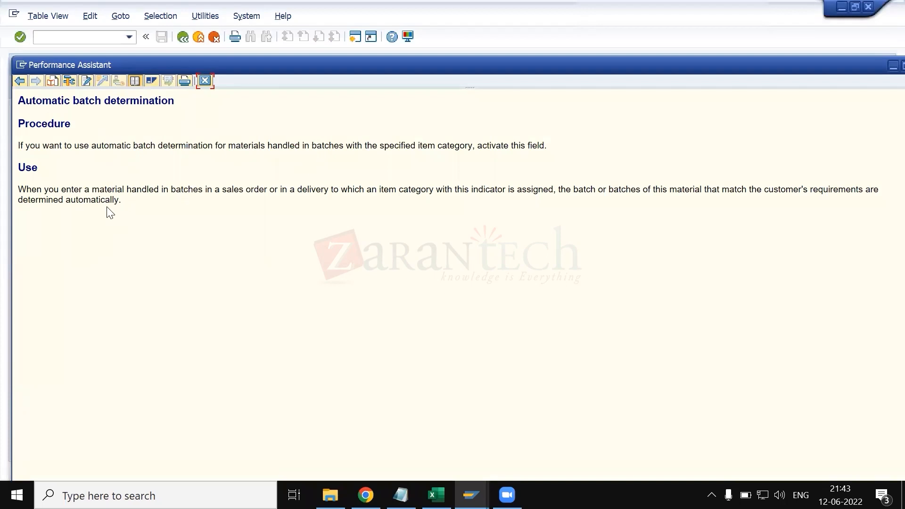
left_click(205, 82)
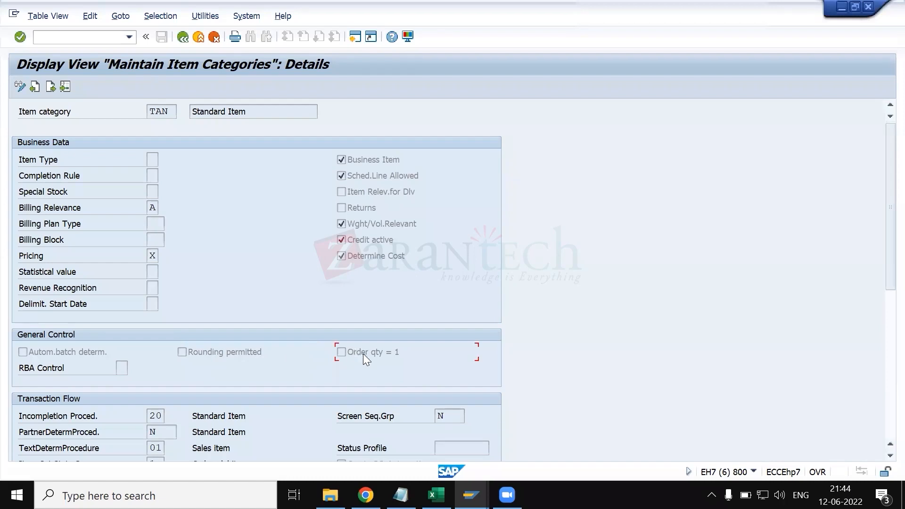
- Switch the item category maintenance to change mode and position the overview list at TAN
left_click(165, 111)
left_click(151, 112)
left_click(21, 85)
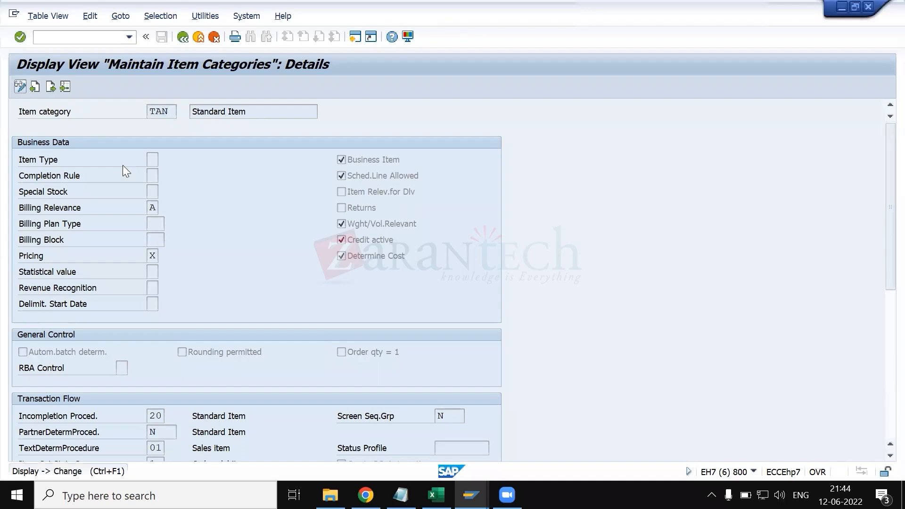
left_click(126, 445)
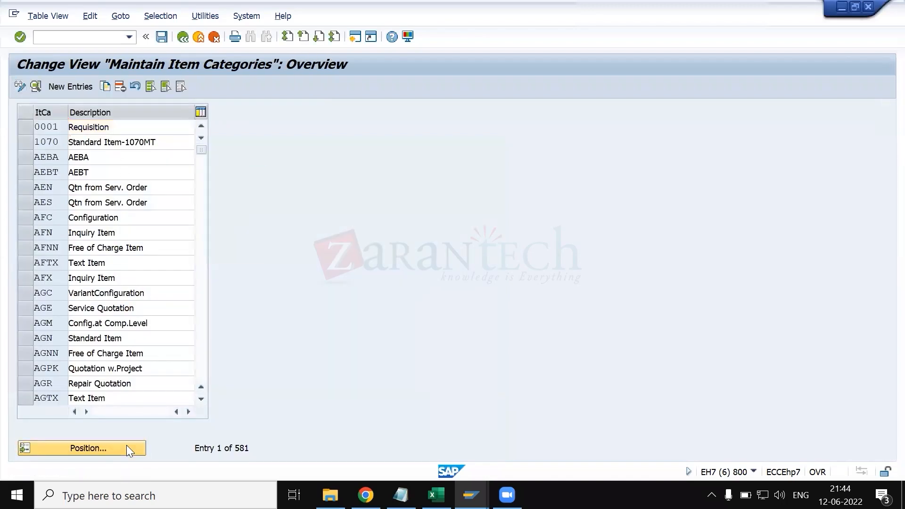
type("tan")
key("Return")
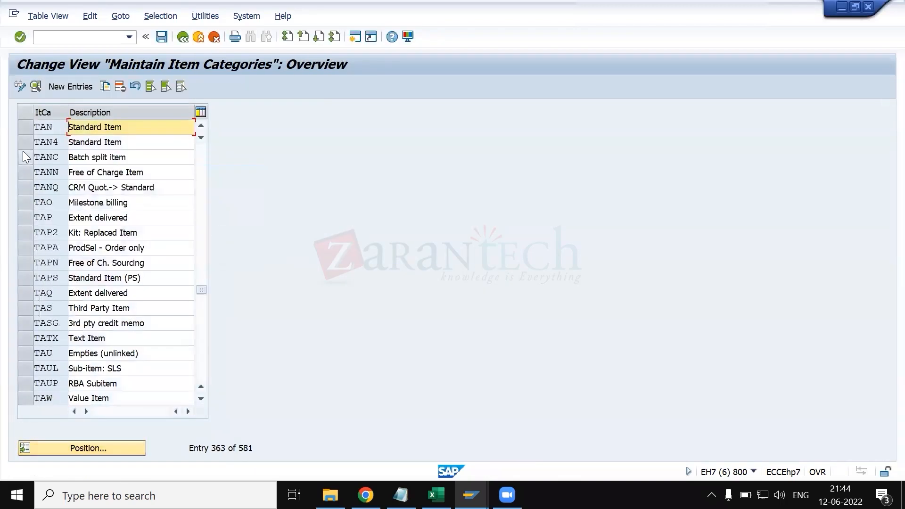
- Open the details of item category TAN, enable Order qty = 1 and save the change
left_click(24, 128)
left_click(36, 89)
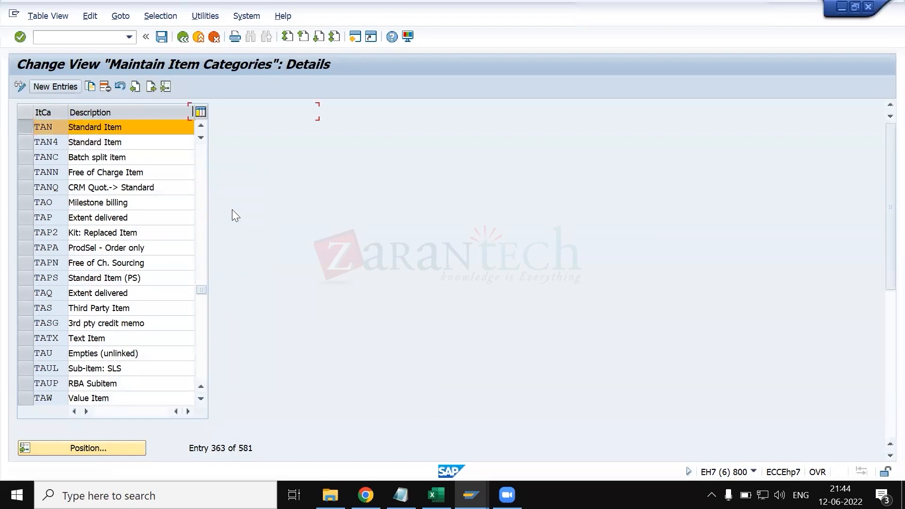
left_click(341, 352)
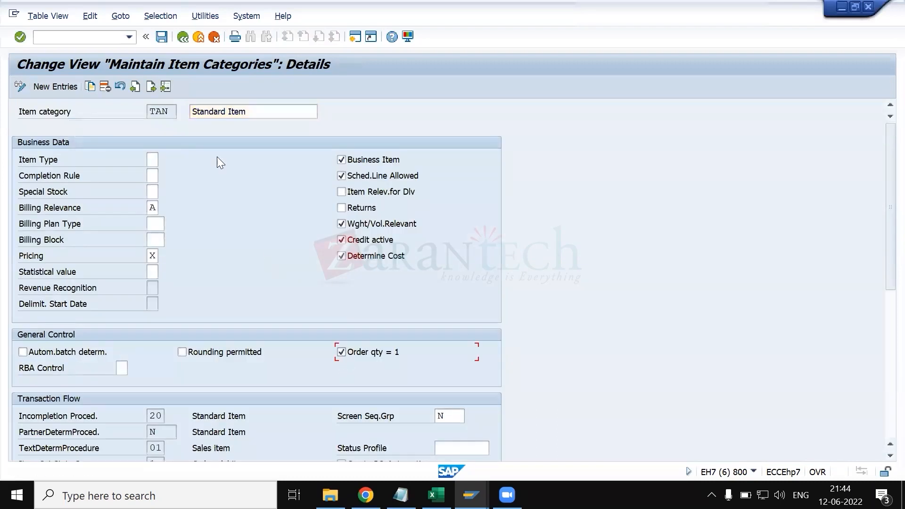
key("ctrl+s")
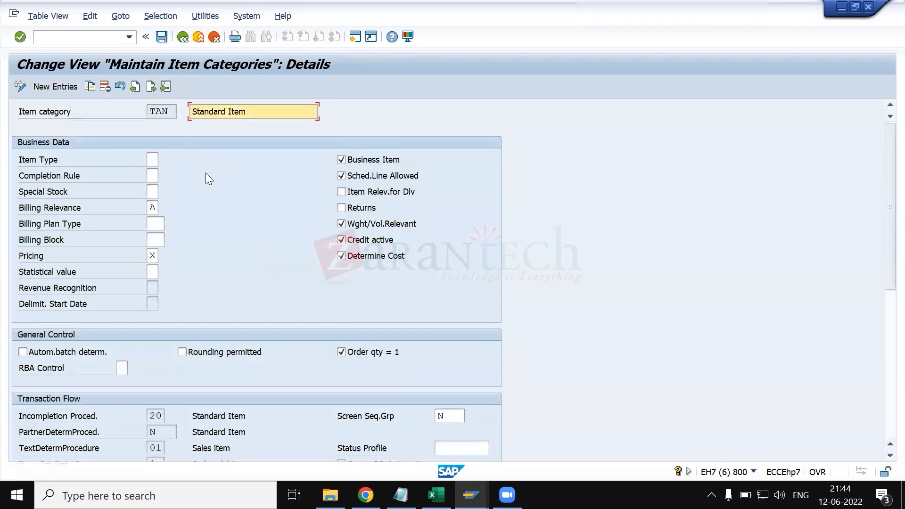
- Switch to the sales order session, leave the material display and exit the current order without saving it
key("alt+Tab")
key("alt+Tab")
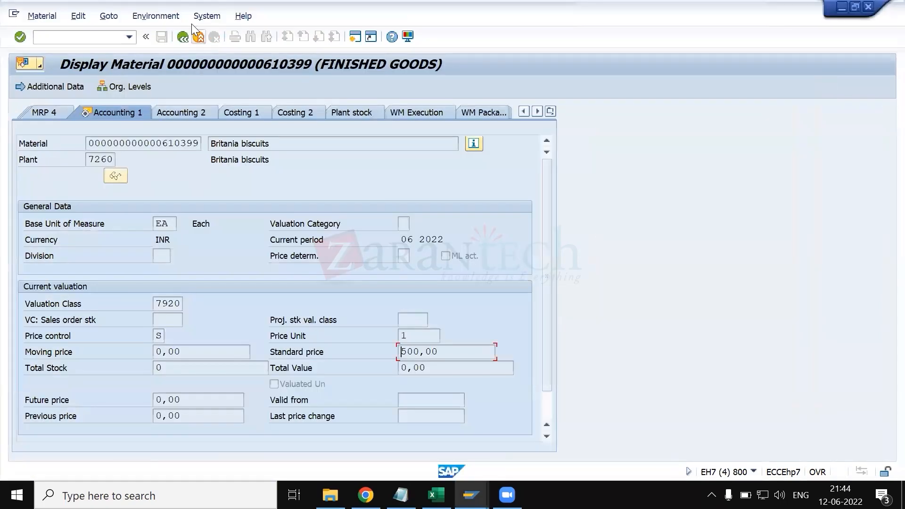
left_click(185, 36)
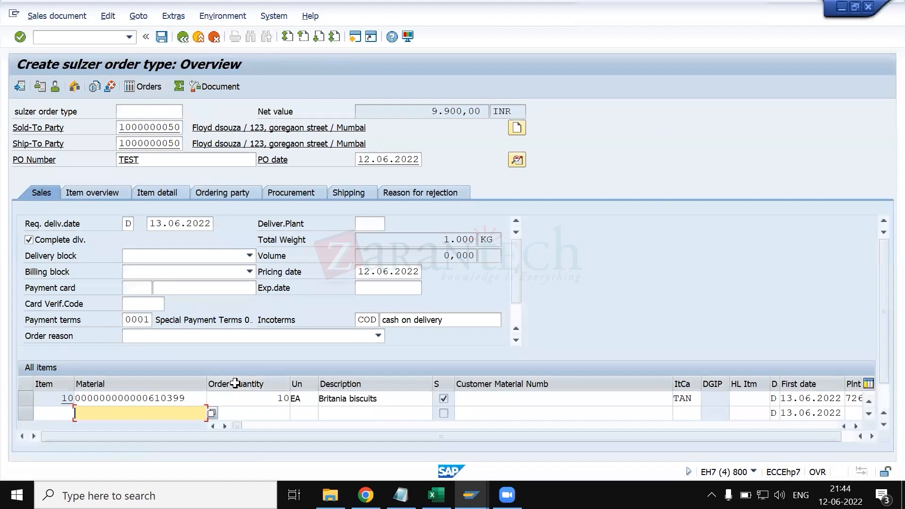
left_click(263, 401)
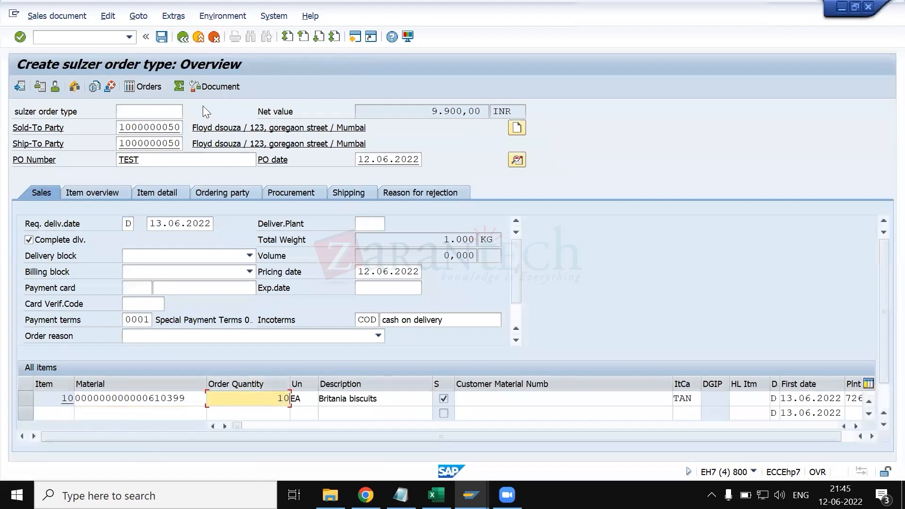
left_click(182, 40)
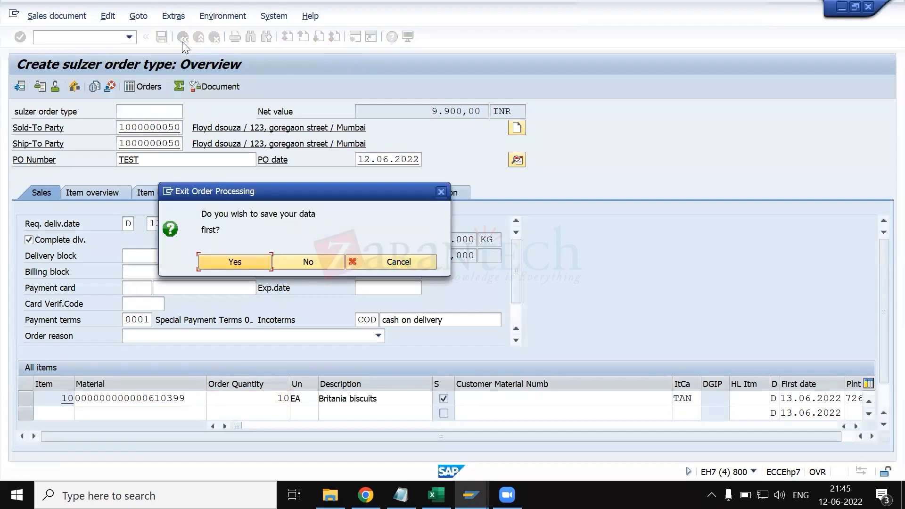
key("Tab")
key("Return")
- Start a new sales order with order type ZRSM
key("BackSpace")
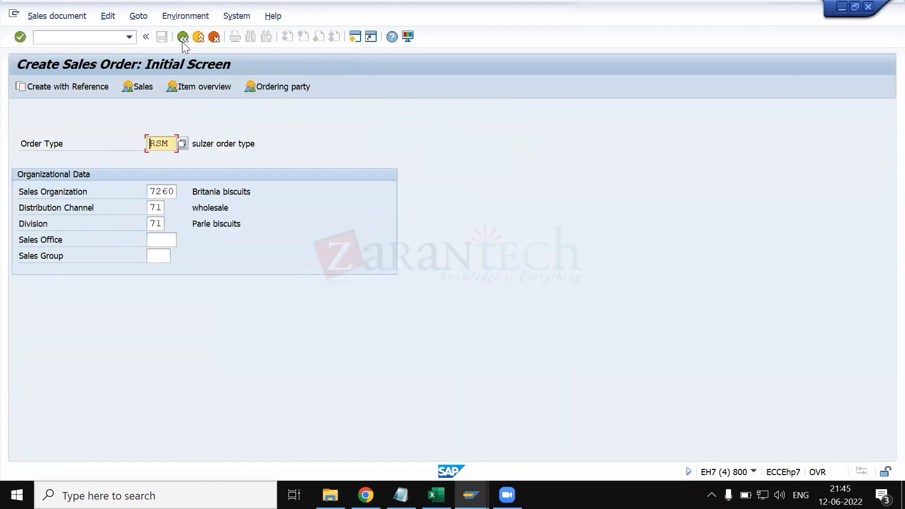
key("Delete")
key("Delete")
key("Delete")
type("zrsm")
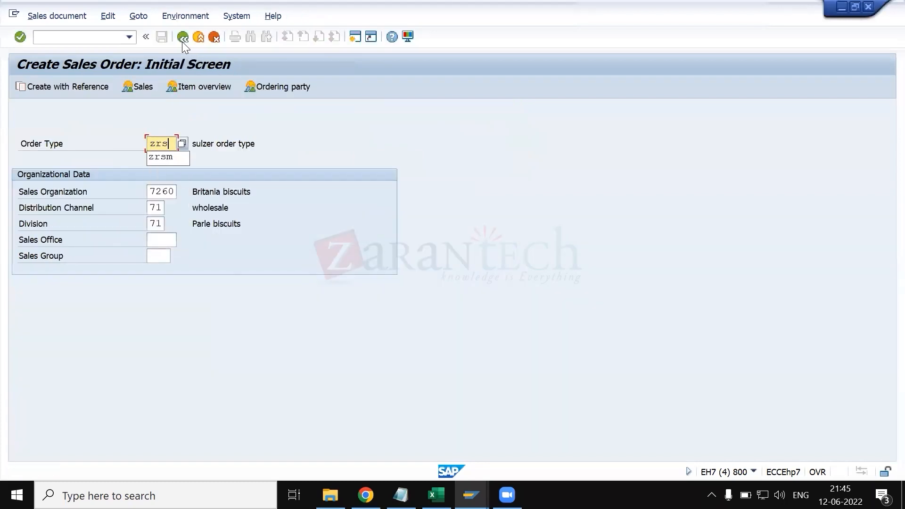
key("Return")
- Fill in the sold-to and ship-to customer numbers and set the PO number to TEST
type("1000000050")
key("Tab")
type("1000000050")
key("Tab")
type("TEST")
key("Return")
- Enter material 610399 as the first order item with an order quantity of 100
left_click(172, 399)
key("space")
key("Down")
key("Return")
key("Tab")
type("100")
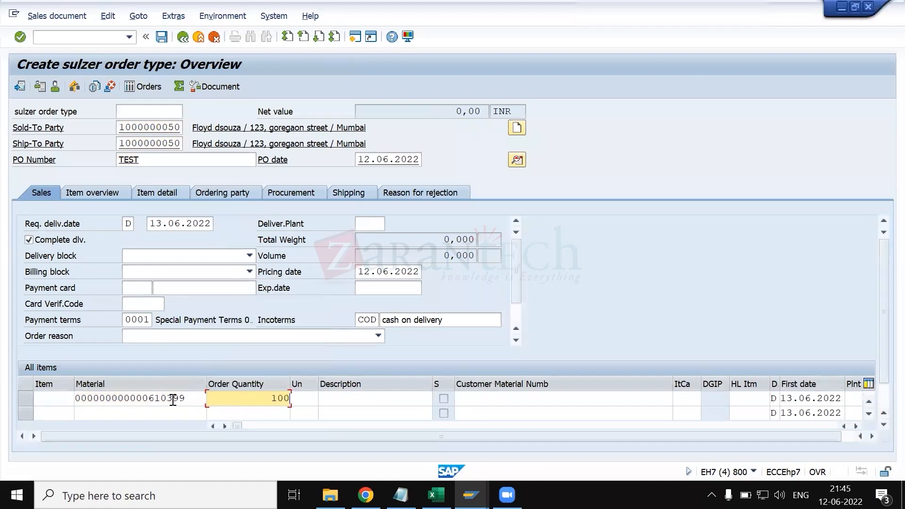
key("Return")
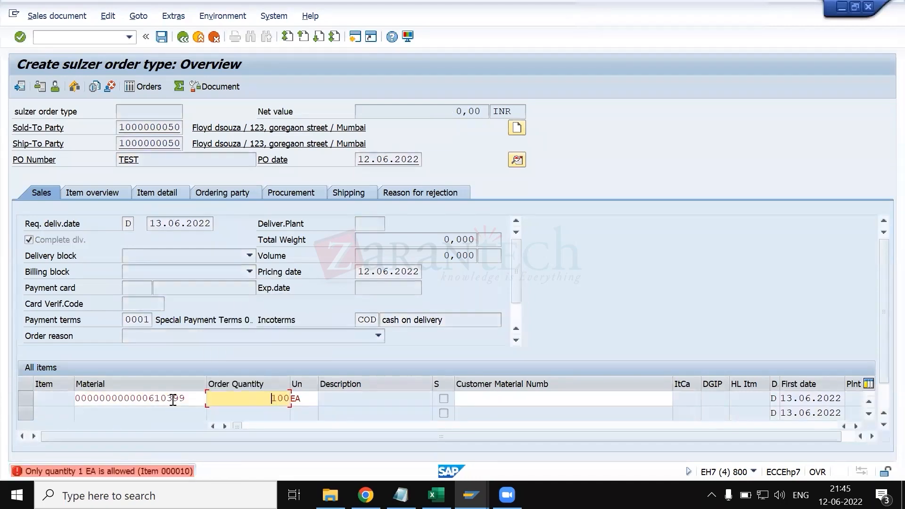
- Open the details of the quantity error and highlight its message number
double_click(146, 474)
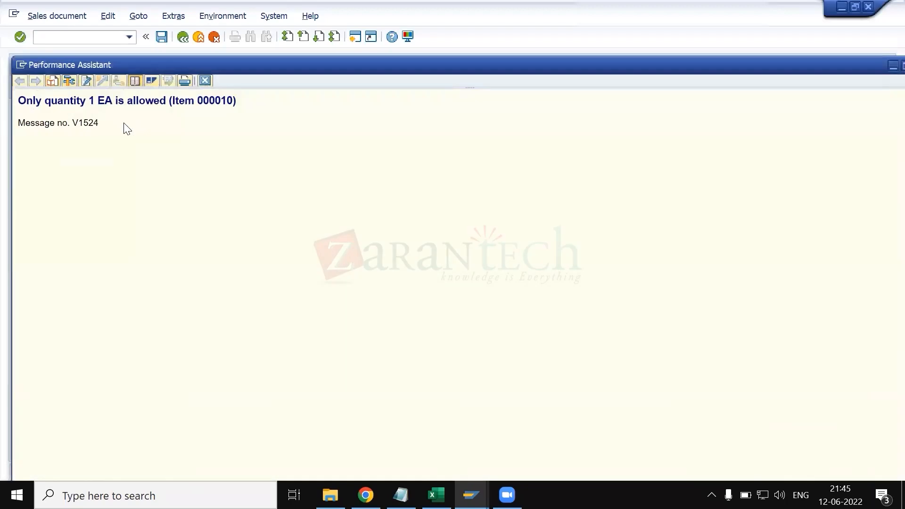
left_click_drag(100, 127, 73, 132)
- Switch to the session showing the VBKD table entries and start transaction SE91 there
key("alt+Tab")
key("alt+Tab")
key("alt+Tab")
key("alt+Tab")
key("alt+Tab")
key("alt+Tab")
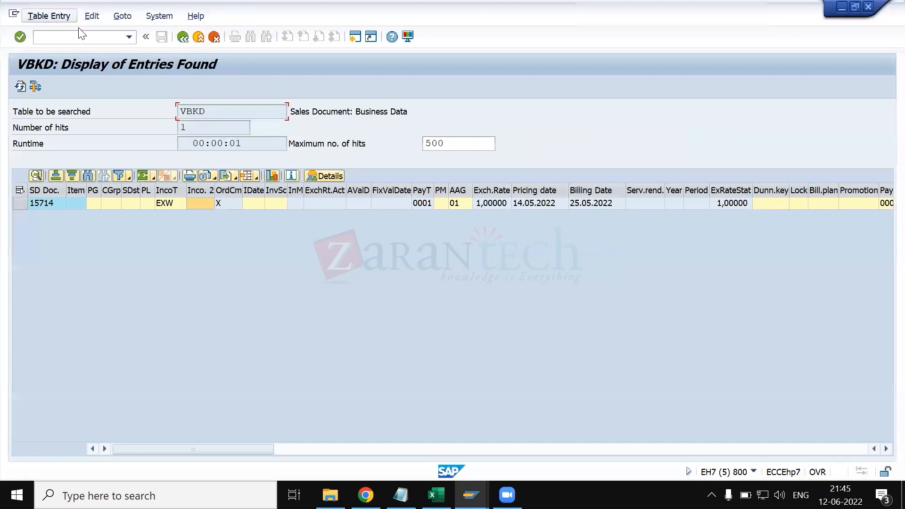
left_click(85, 38)
type("/nse")
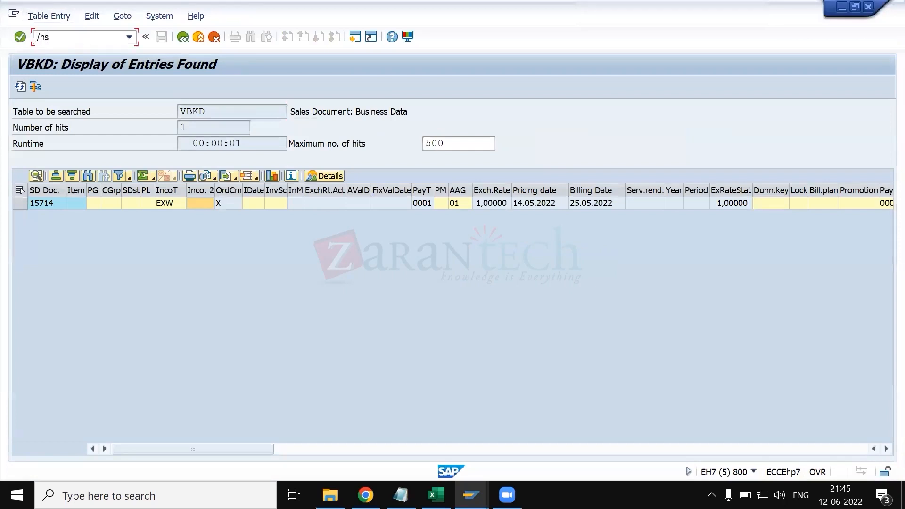
type("91")
key("Return")
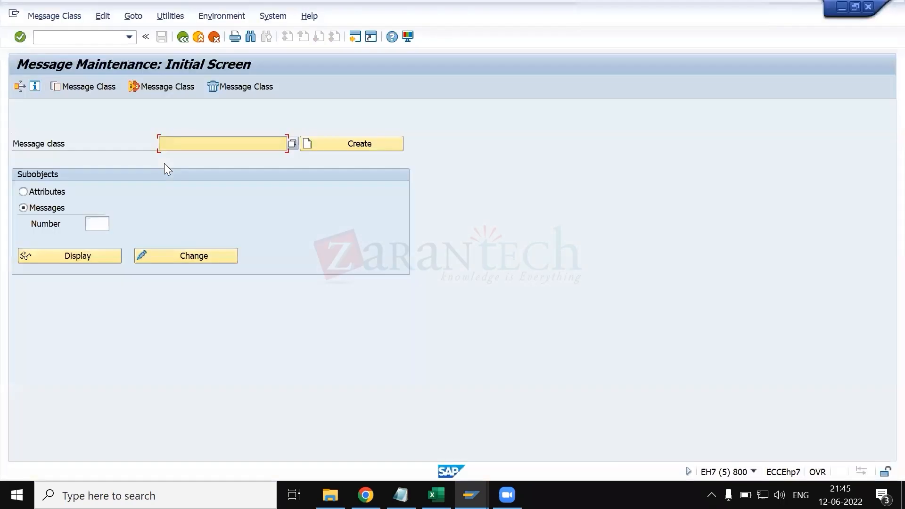
- Display message number 524 of message class V1
type("v1")
left_click_drag(196, 143, 152, 144)
left_click(101, 225)
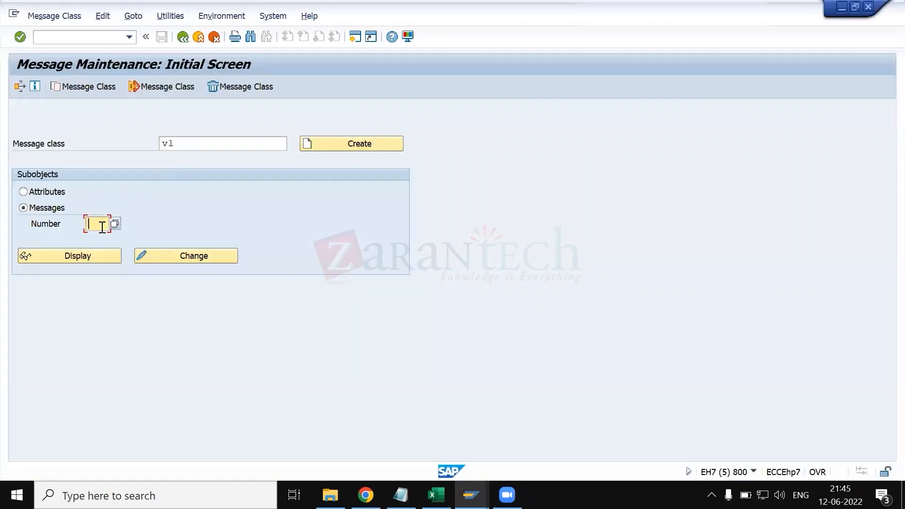
type("524")
key("Return")
left_click(76, 258)
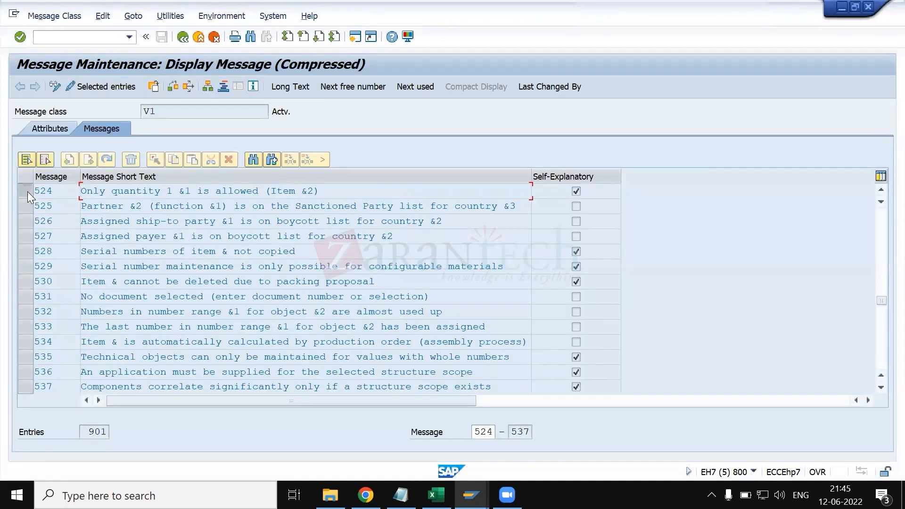
- Run the where-used list for message 524 in programs
left_click(27, 191)
left_click(187, 88)
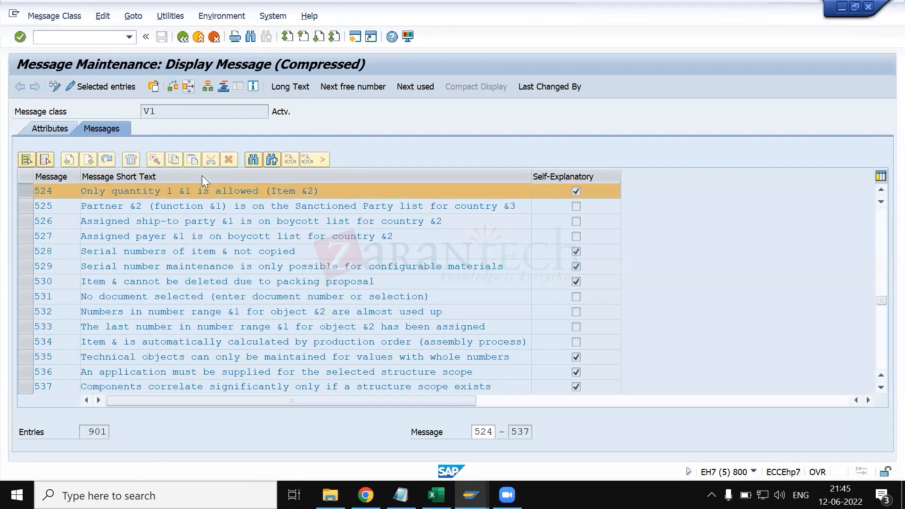
left_click(82, 231)
left_click(82, 244)
left_click(105, 336)
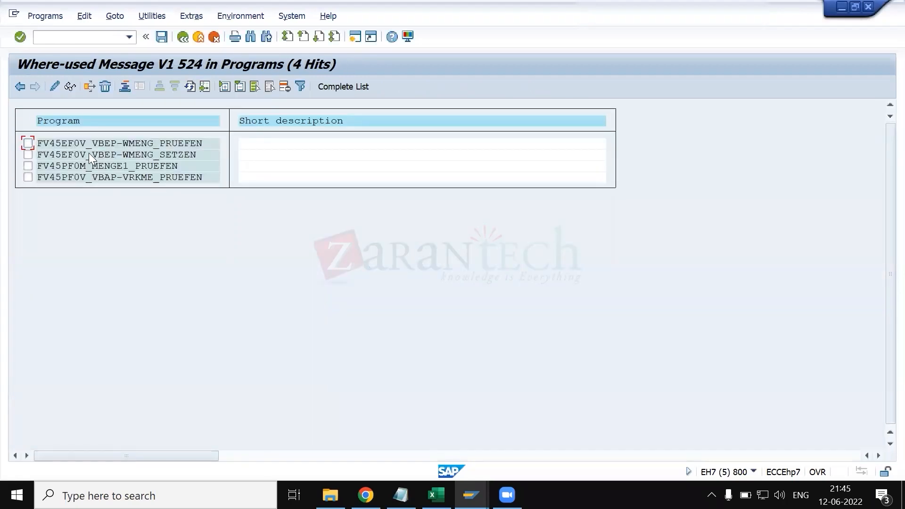
- Return to the details of item category TAN, disable Order qty = 1 and save
key("alt+Tab")
key("alt+Tab")
key("alt+Tab")
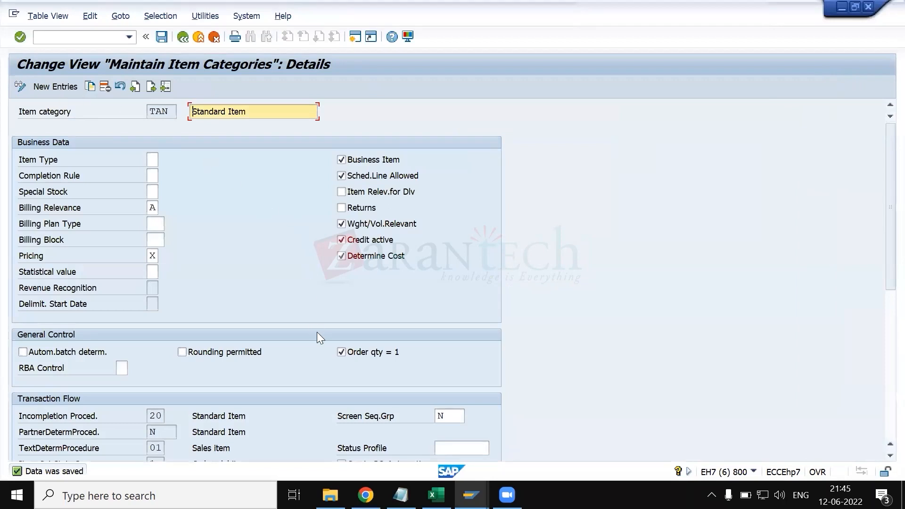
left_click(341, 353)
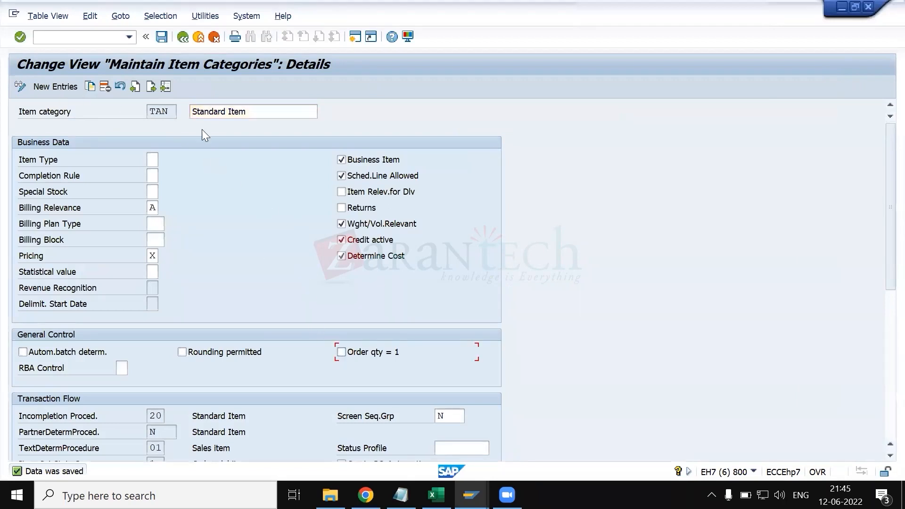
left_click(161, 38)
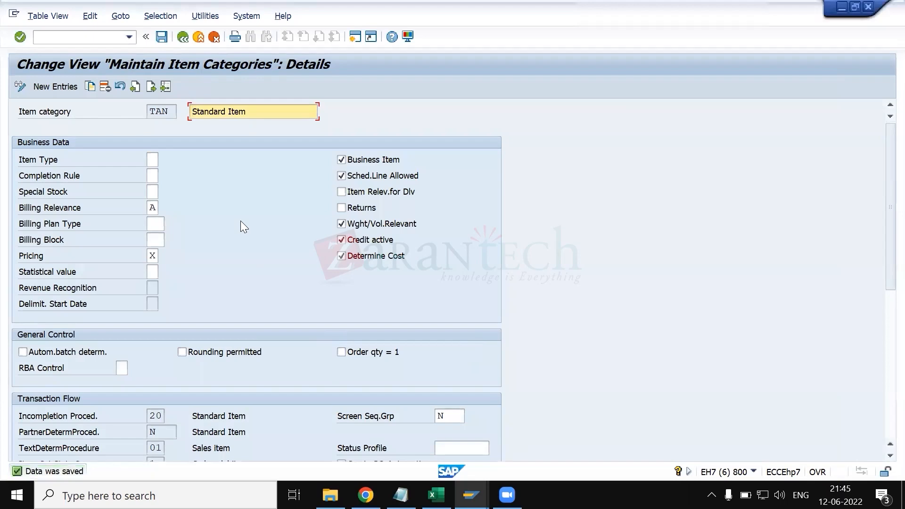
- Close the help window of the order quantity error message
key("alt+Tab")
key("alt+Tab")
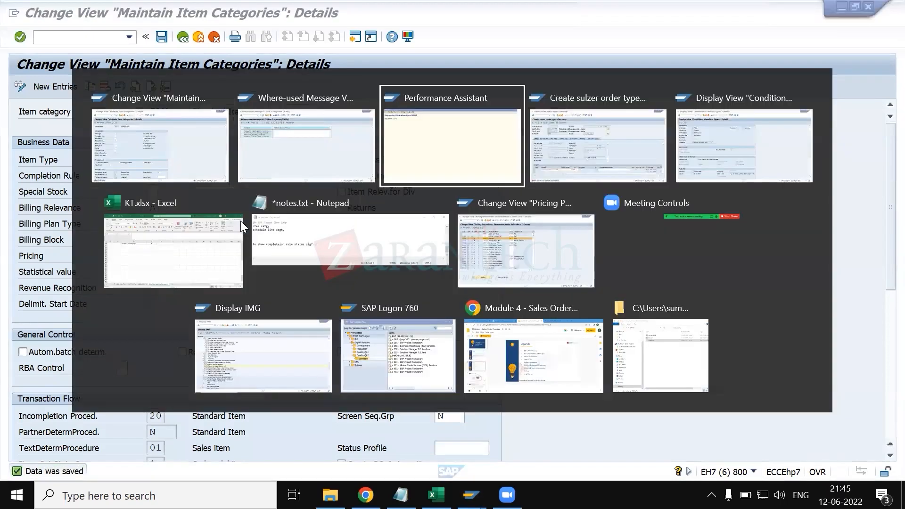
left_click(210, 81)
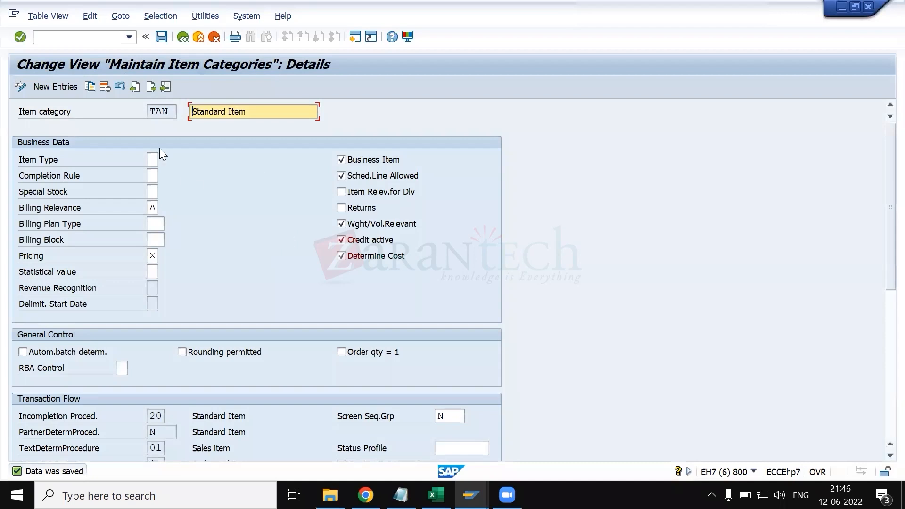
- Review the item category TAN settings, list the available screen sequence groups and choose entry N for object VBAP
left_click(169, 114)
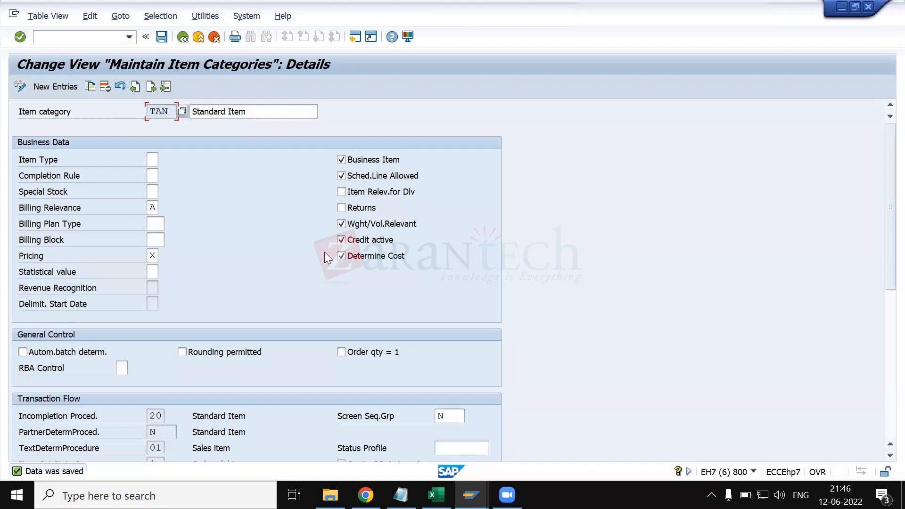
scroll(324, 250, "down", 1)
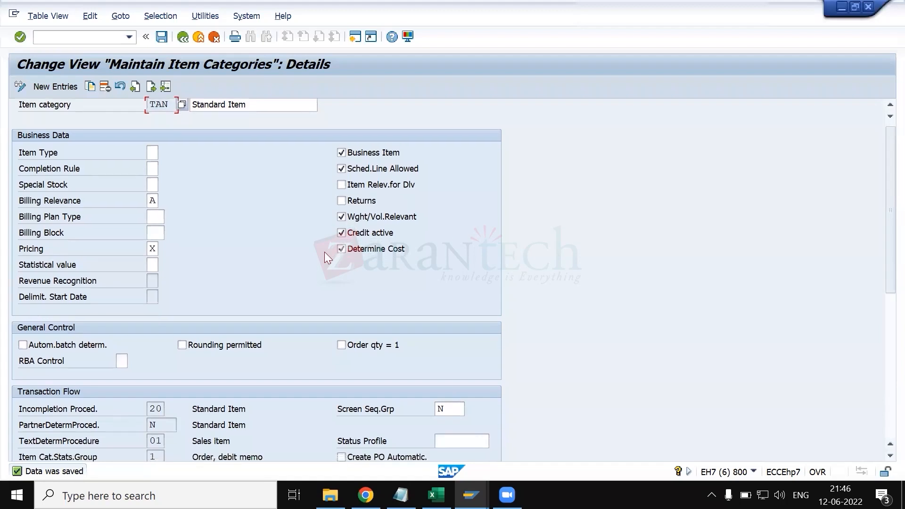
scroll(285, 256, "down", 3)
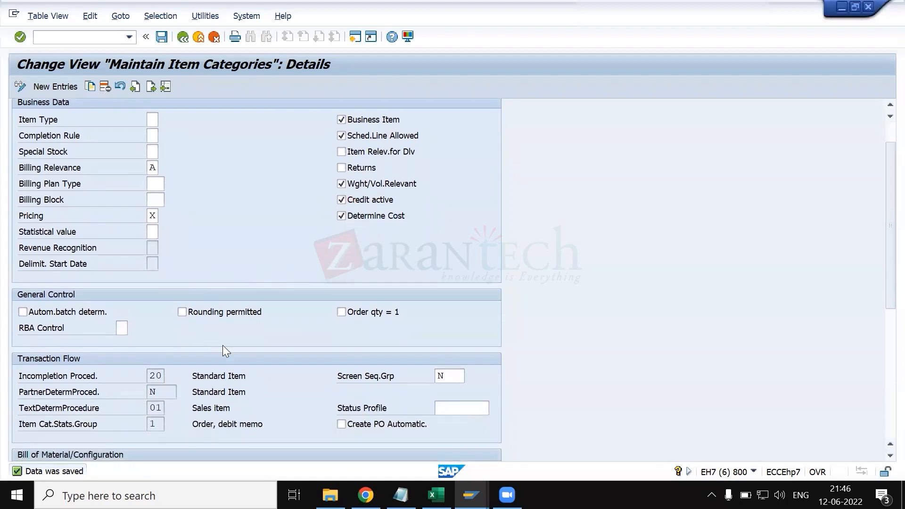
scroll(223, 351, "down", 4)
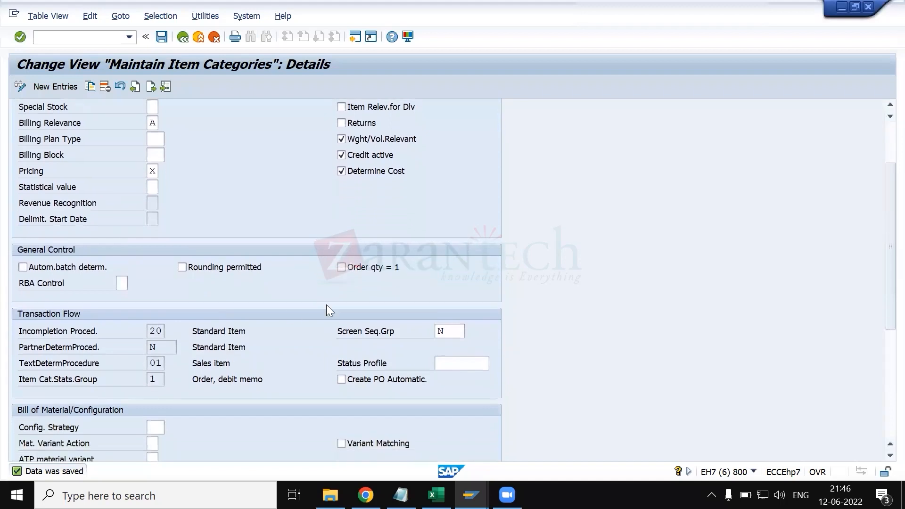
scroll(226, 319, "down", 3)
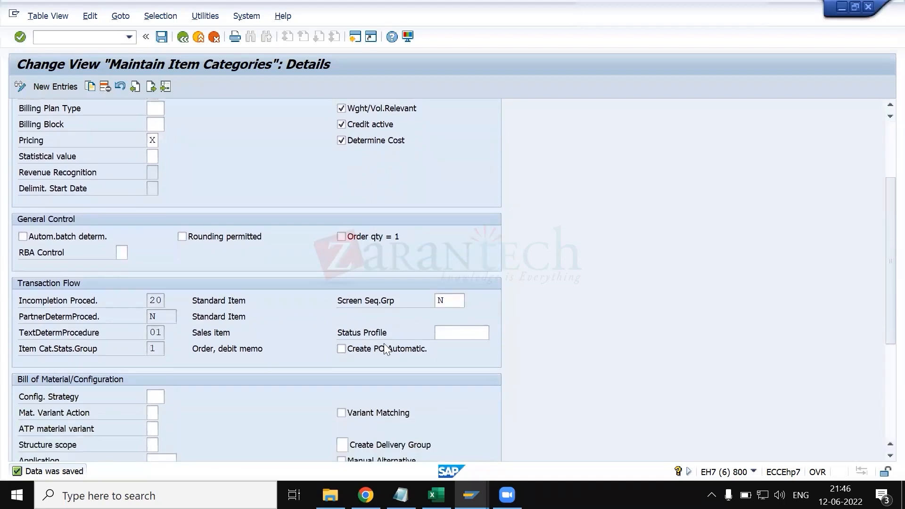
left_click(445, 330)
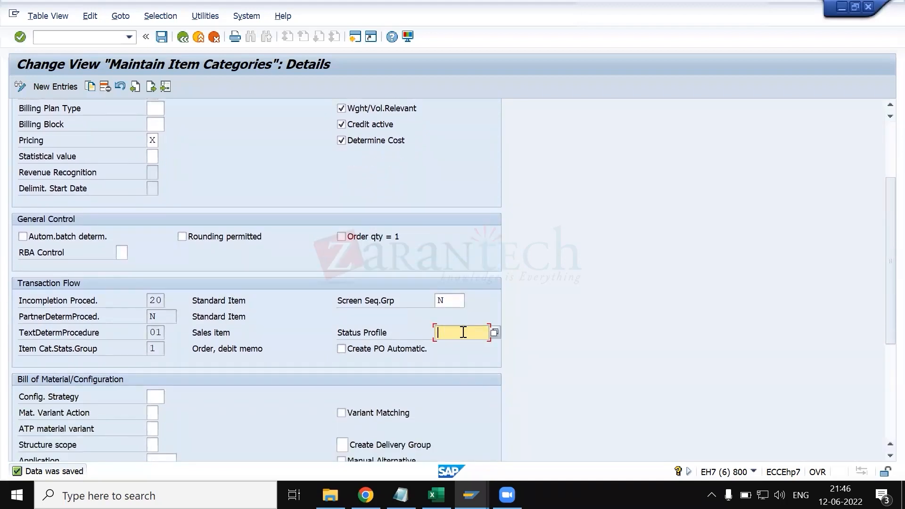
left_click(460, 297)
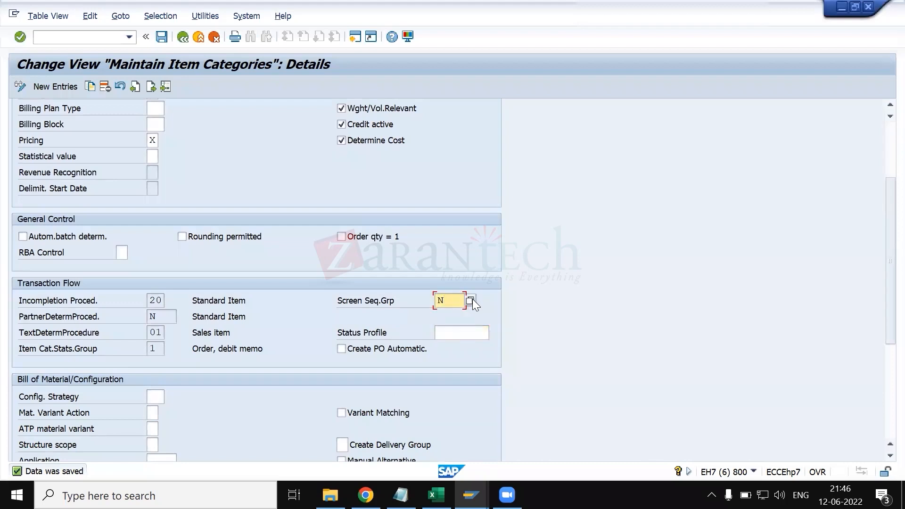
left_click(470, 300)
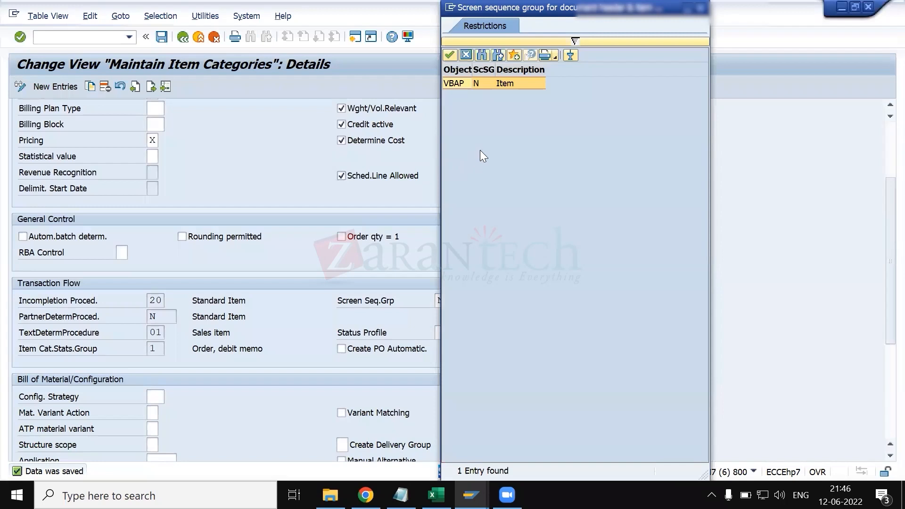
left_click(478, 79)
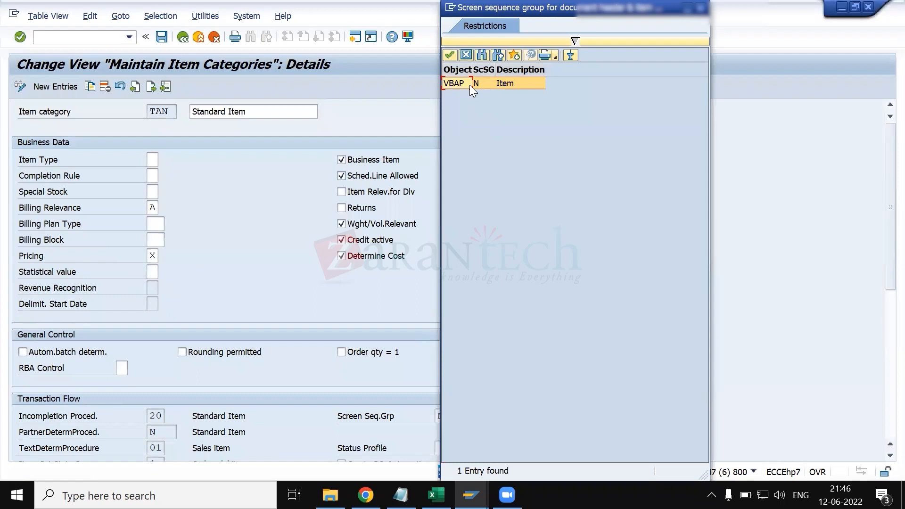
double_click(470, 85)
- Display the field help for the screen sequence group of item category TAN
scroll(169, 310, "down", 1)
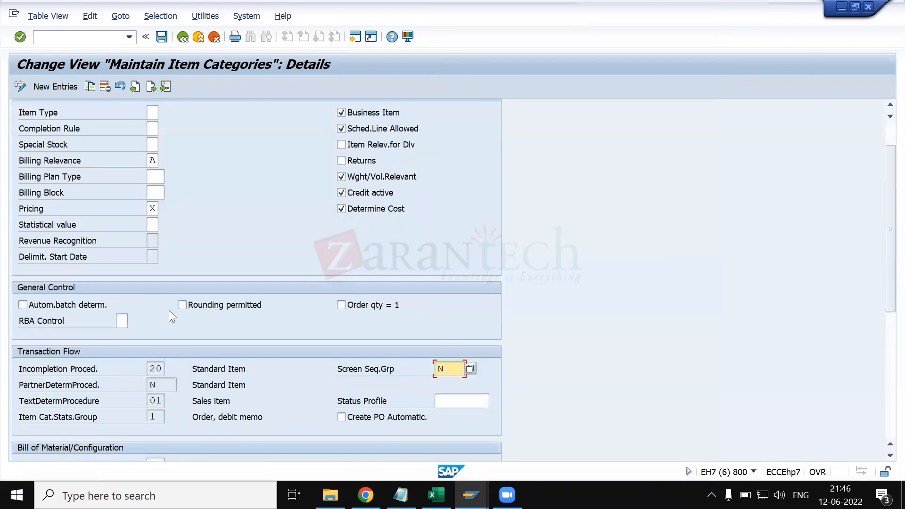
scroll(228, 386, "down", 3)
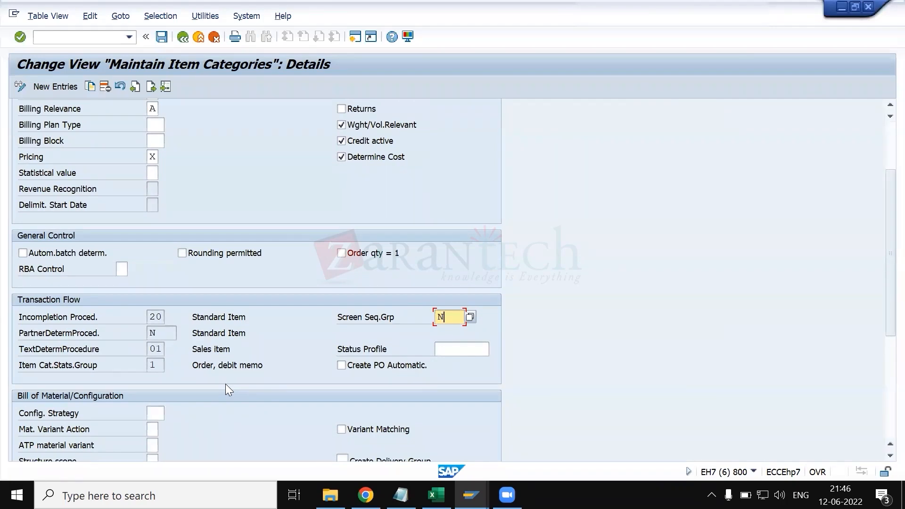
scroll(227, 385, "down", 2)
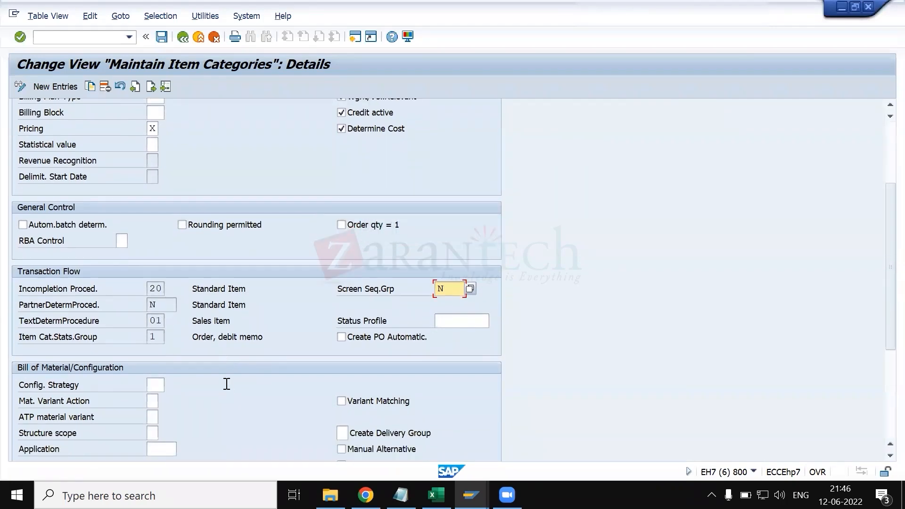
left_click(373, 339)
left_click(374, 339)
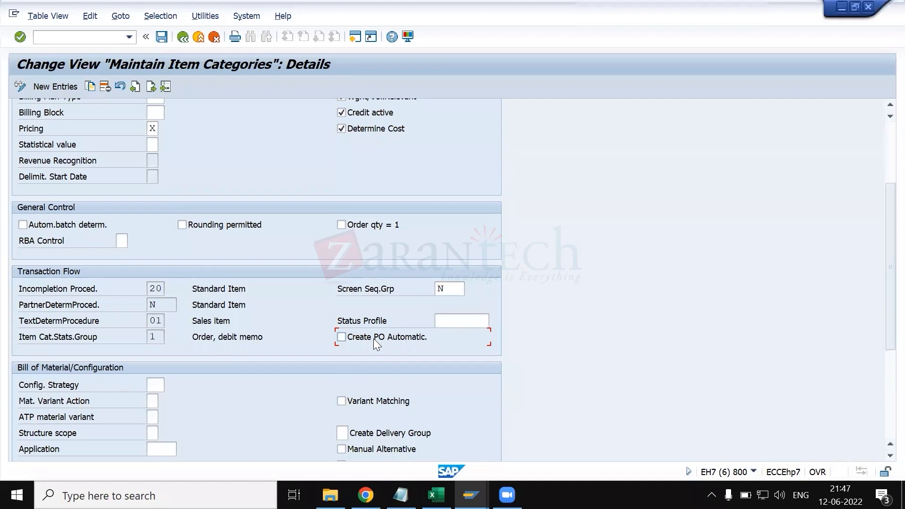
left_click(461, 289)
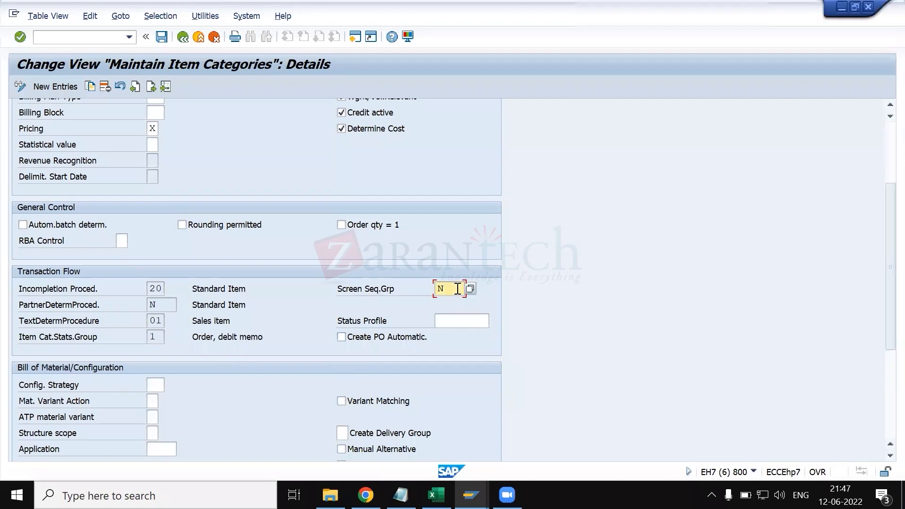
key("F1")
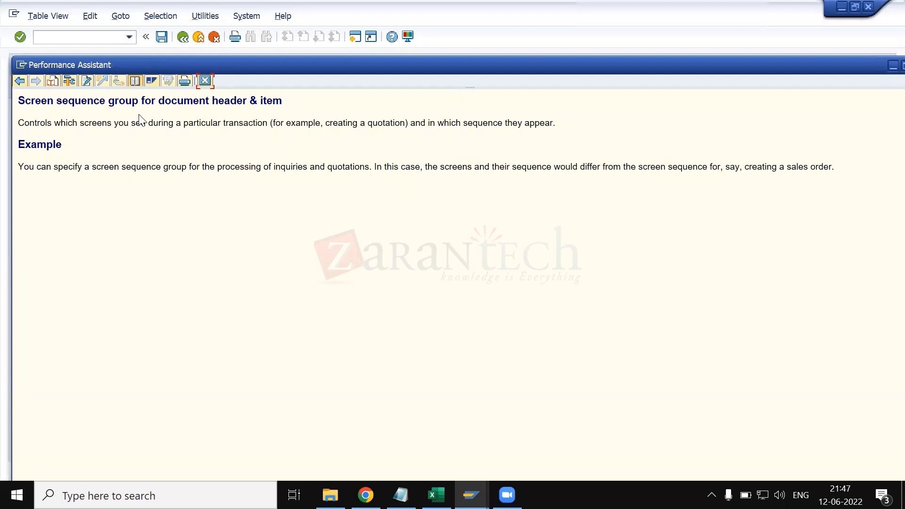
left_click_drag(327, 66, 379, 161)
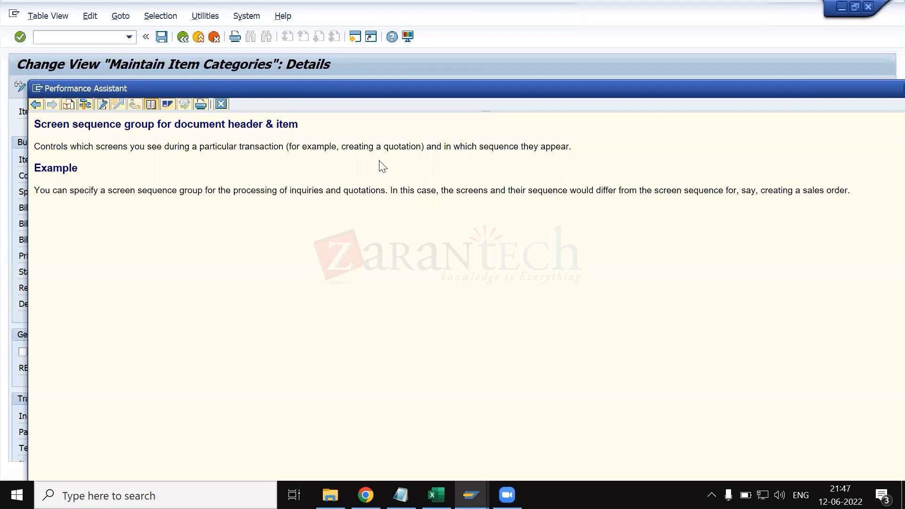
left_click_drag(380, 162, 804, 200)
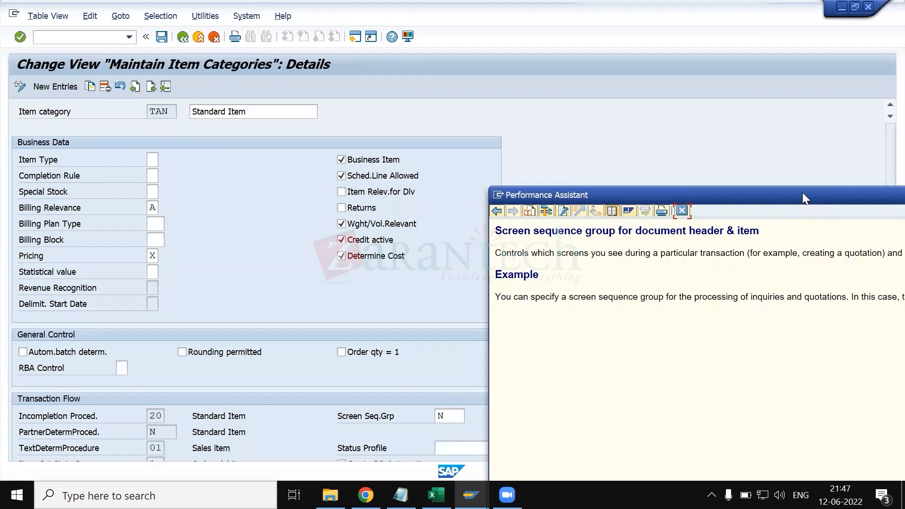
left_click_drag(802, 193, 319, 97)
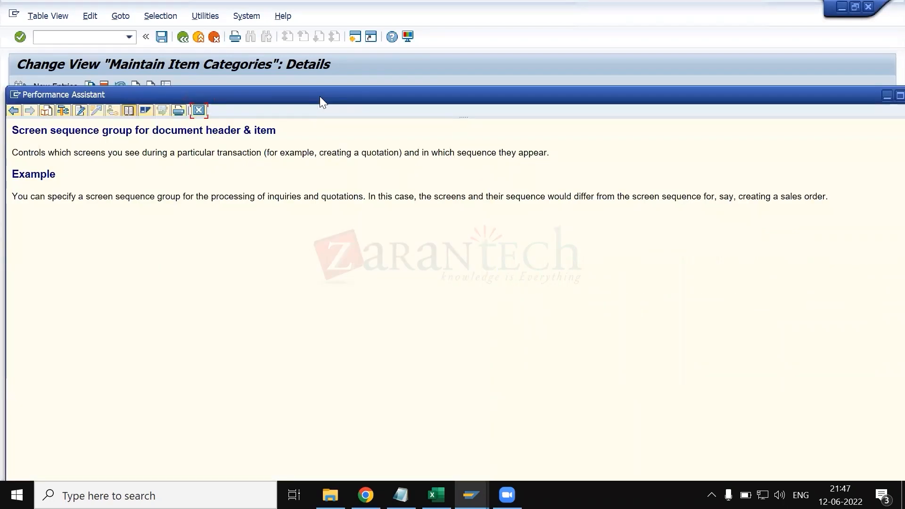
- Switch to the pending sales order rejected for its quantity and leave it without saving, returning to the initial order creation screen
key("alt+Tab")
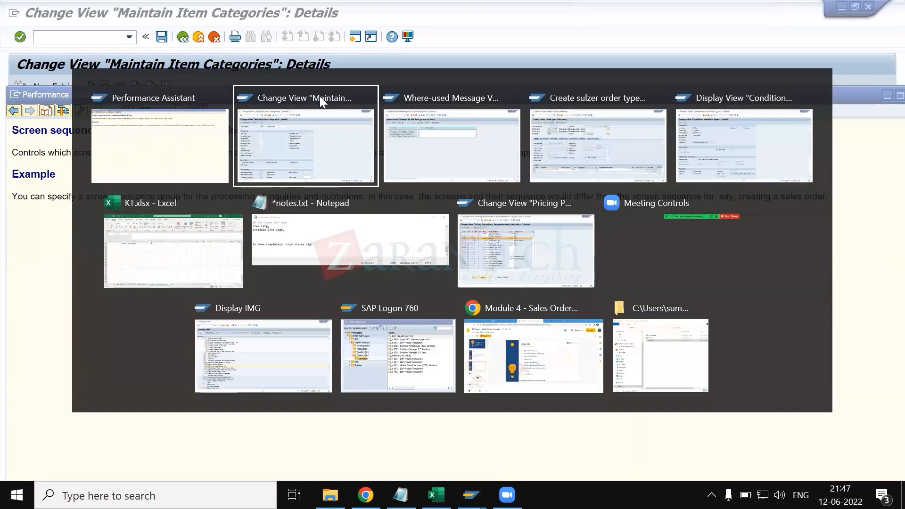
key("alt+Tab")
key("alt+Tab")
key("alt+Tab")
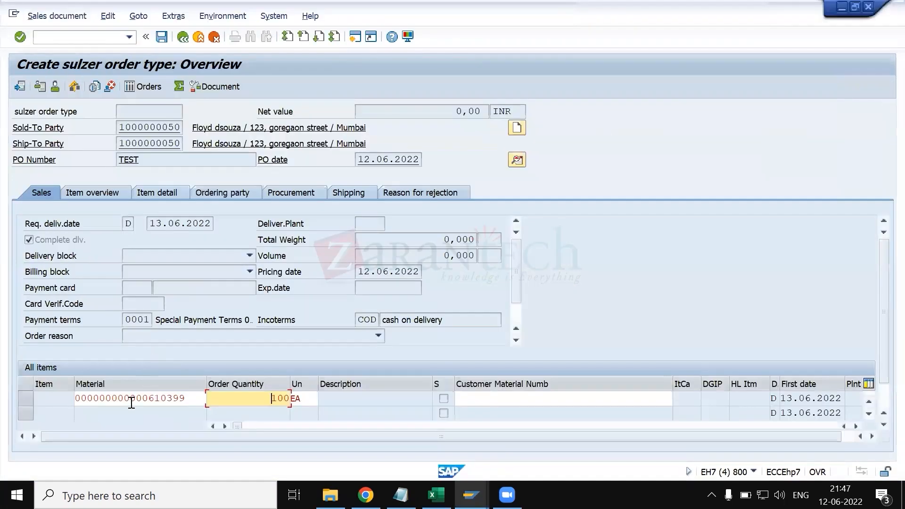
double_click(170, 397)
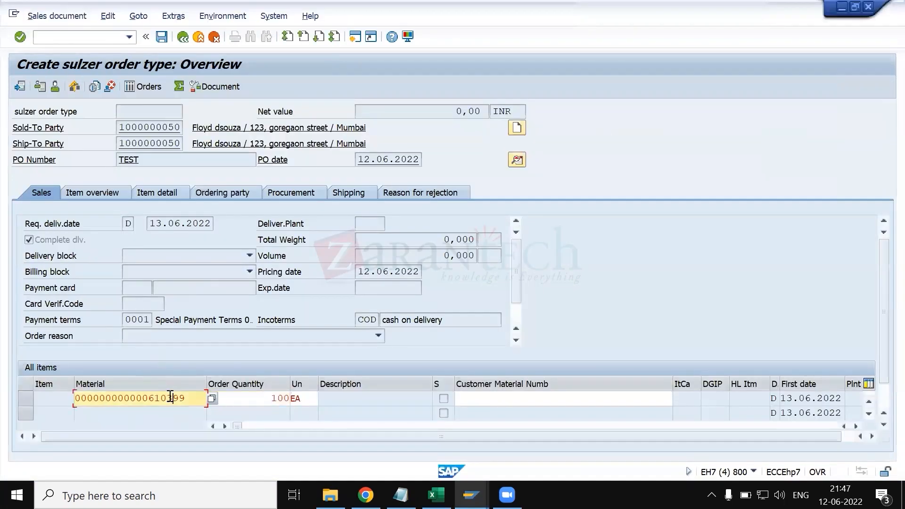
left_click(189, 38)
key("Tab")
key("Return")
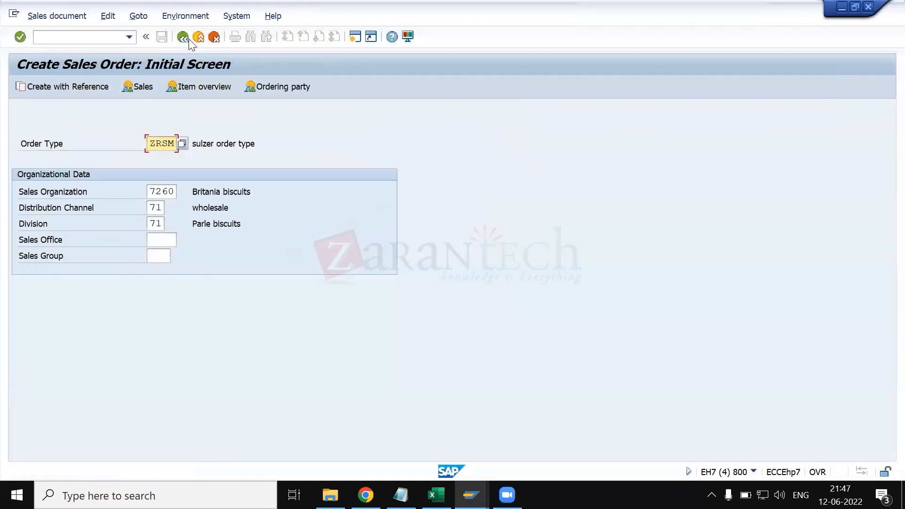
- Start a new ZRSM order for sales organization 7260 and fill in the sold-to party, ship-to party and PO number TEST
key("Return")
key("space")
key("Down")
key("Tab")
key("space")
key("Down")
key("Tab")
key("space")
key("Down")
key("Return")
key("Return")
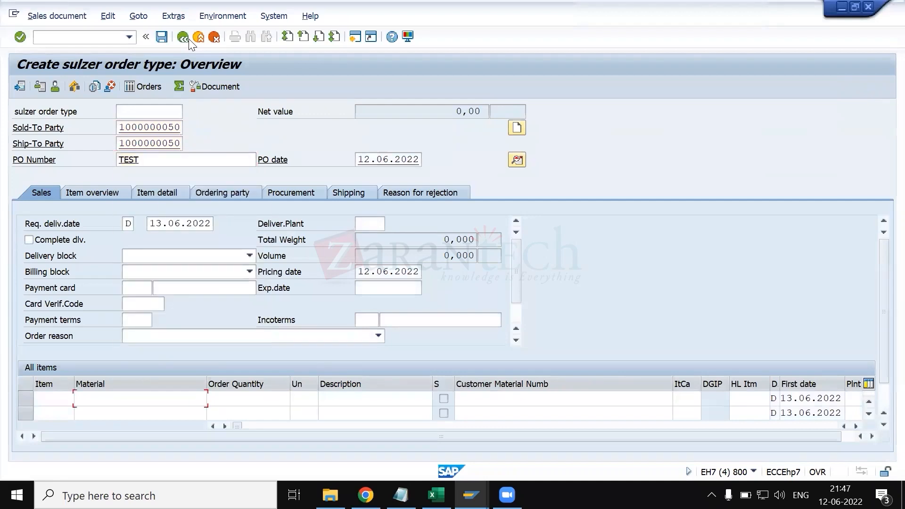
key("space")
key("Down")
key("Tab")
key("space")
key("Down")
key("Tab")
key("Return")
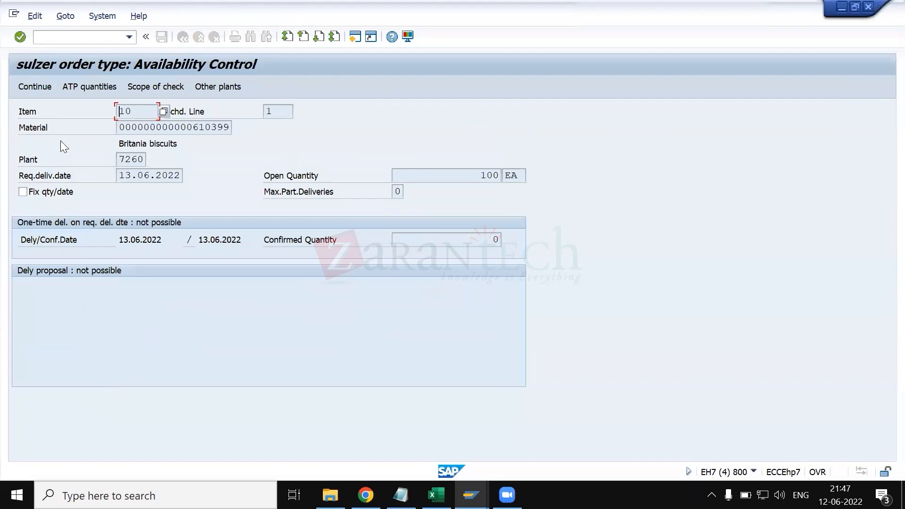
left_click(28, 87)
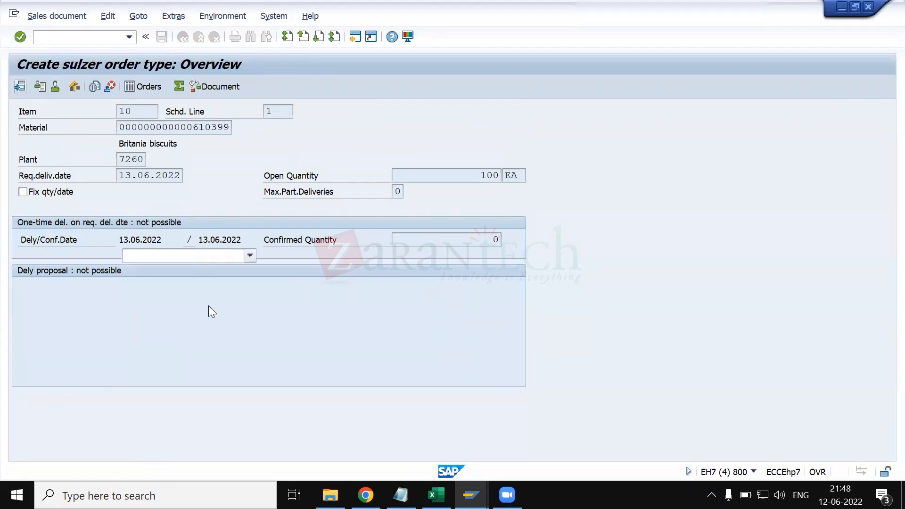
- Open the details of item 10, list its available detail views and return to the order overview
double_click(173, 398)
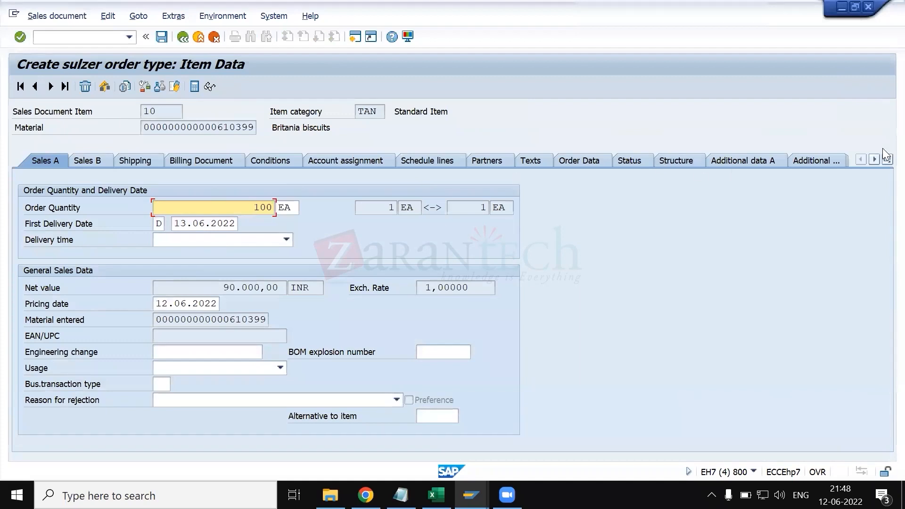
left_click(887, 160)
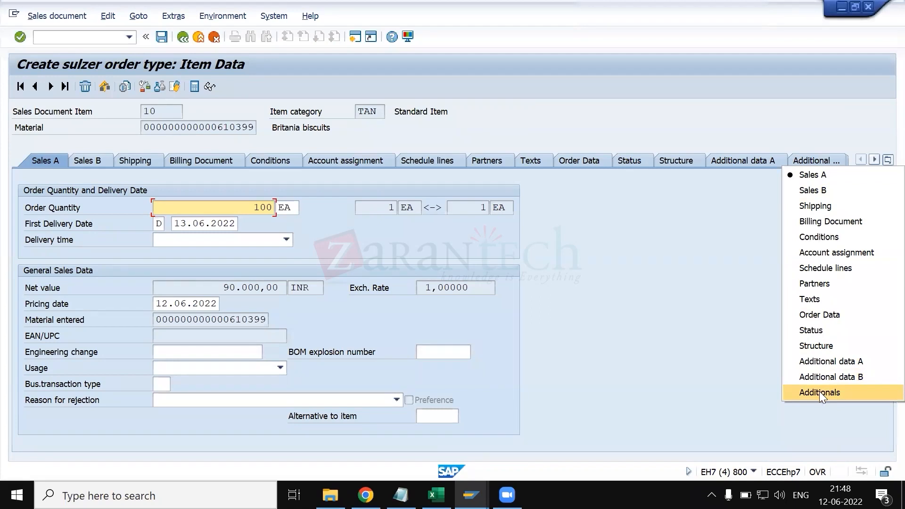
left_click(721, 324)
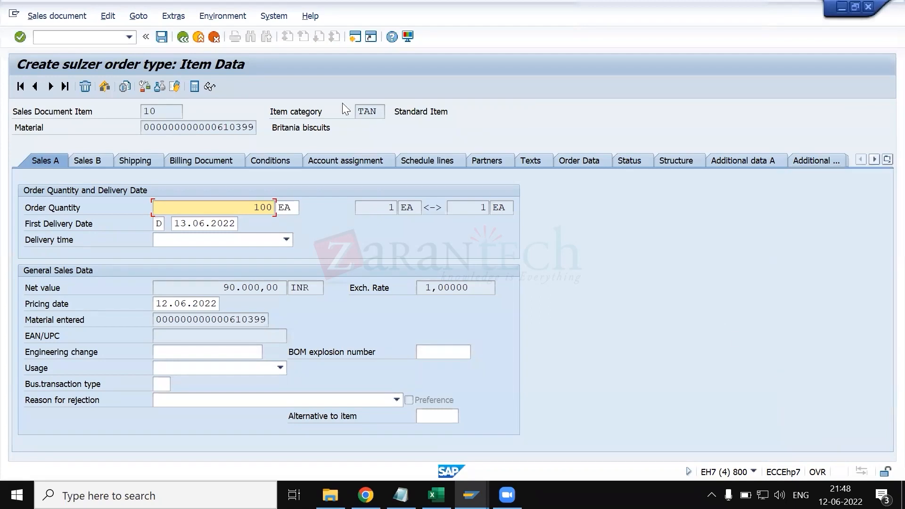
left_click(183, 37)
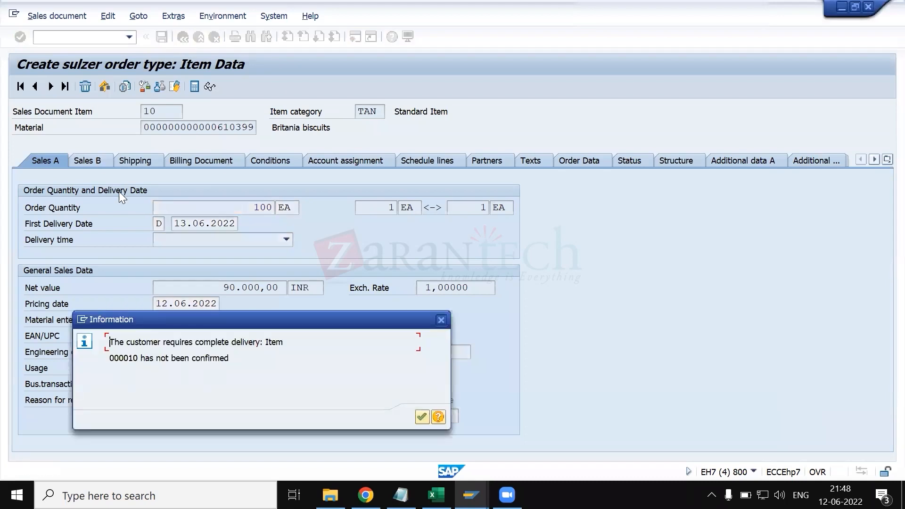
key("Return")
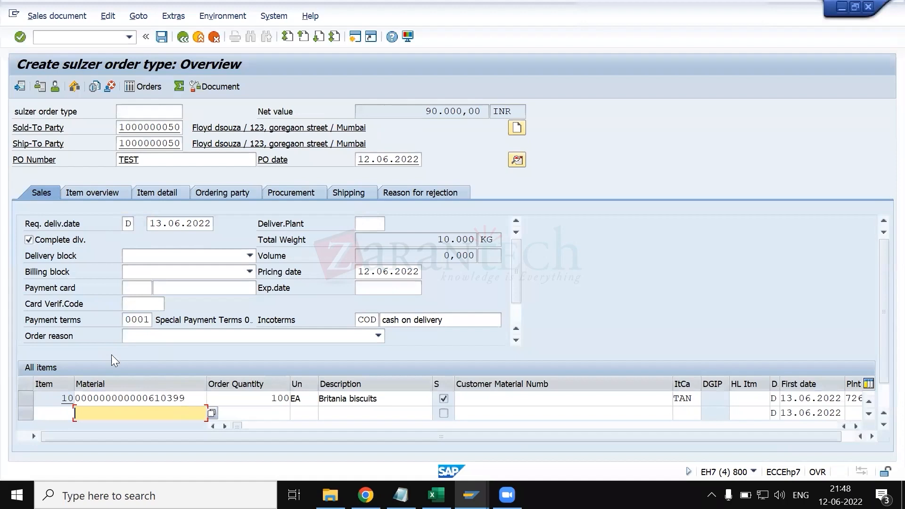
- Reopen the details of item 10, check the condition type details window and return to the order item data
double_click(122, 399)
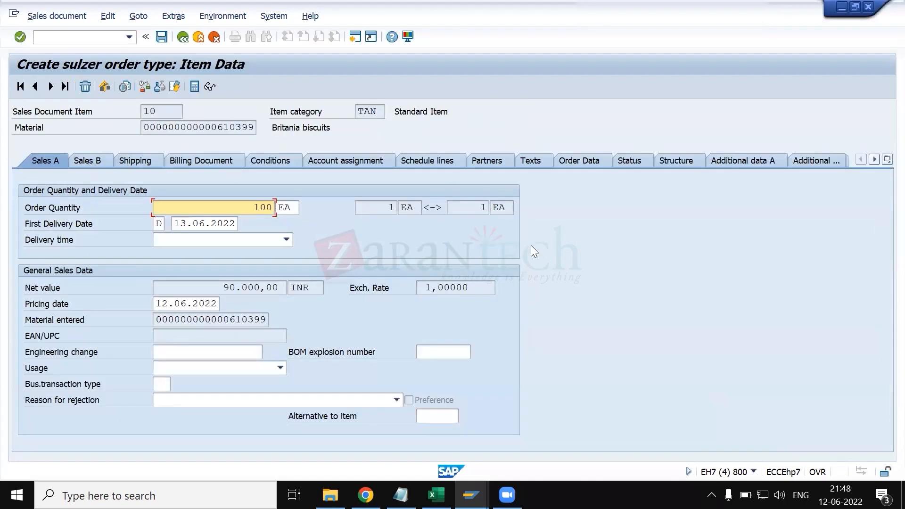
left_click(471, 495)
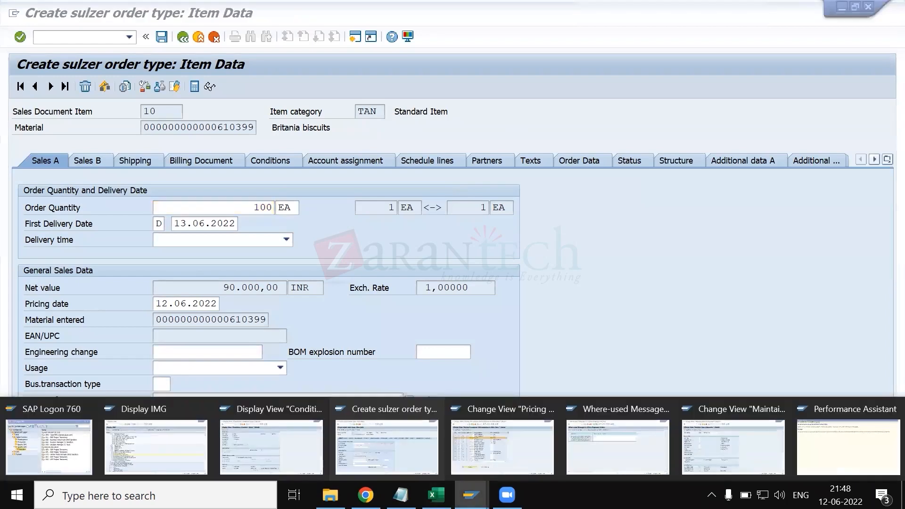
left_click(297, 439)
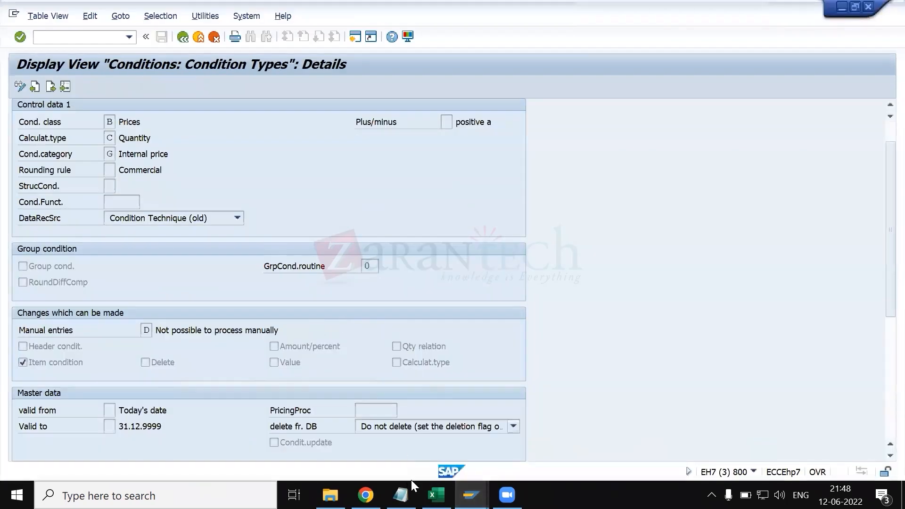
left_click(471, 496)
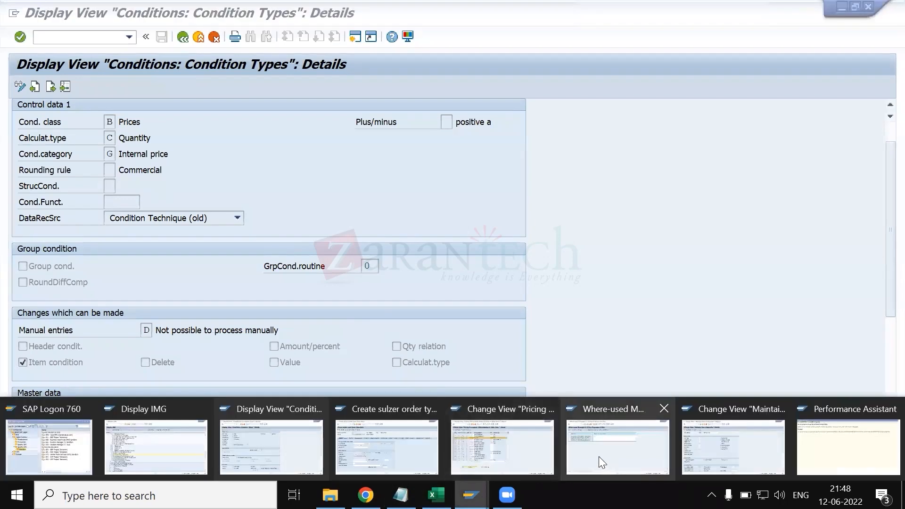
left_click(393, 457)
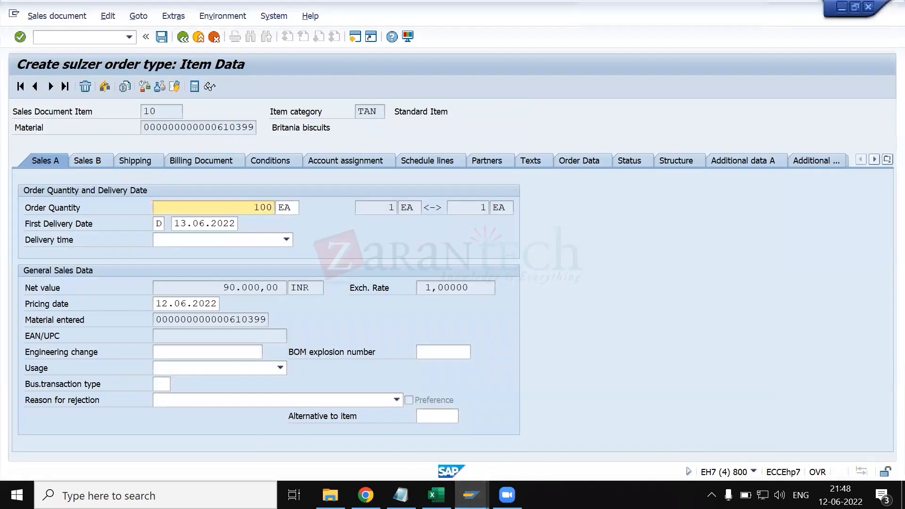
- Switch to another SAP session and start the General Table Display transaction with /nse16n
left_click(471, 495)
left_click(608, 433)
left_click(90, 35)
type("/nse16n")
key("Return")
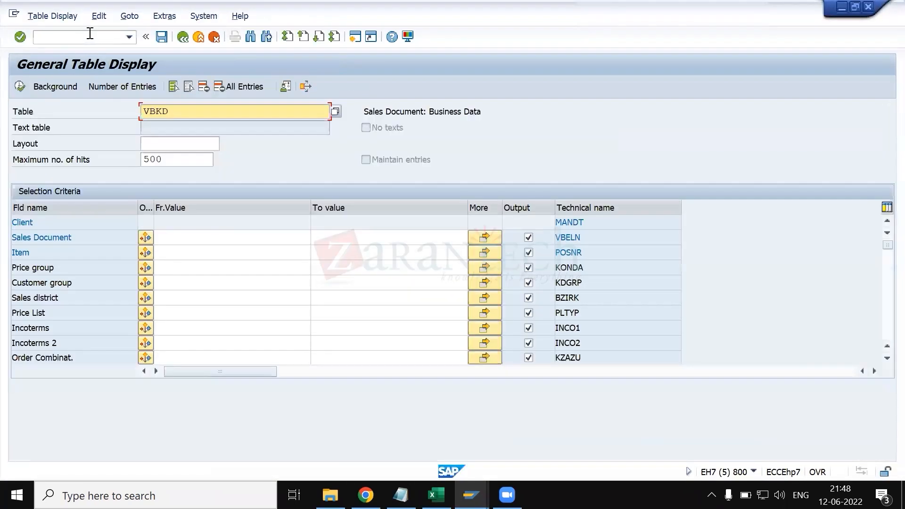
- Load table VBAP in the General Table Display and look through its selection fields
type("vab")
key("BackSpace")
key("BackSpace")
key("BackSpace")
type("bap")
key("Return")
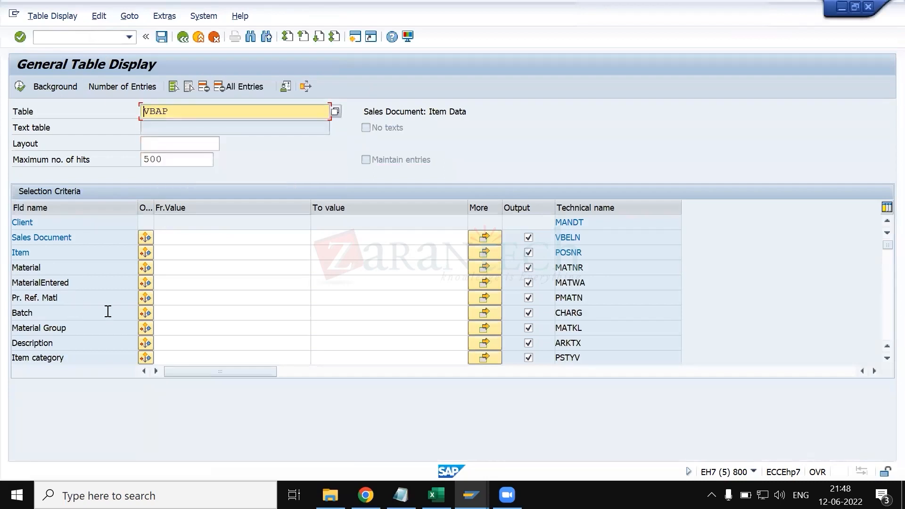
scroll(108, 294, "down", 2)
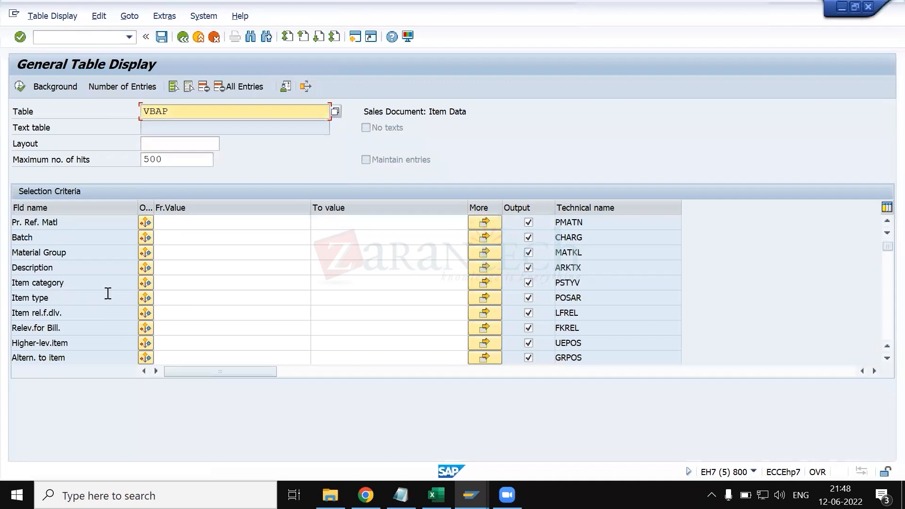
scroll(148, 297, "up", 2)
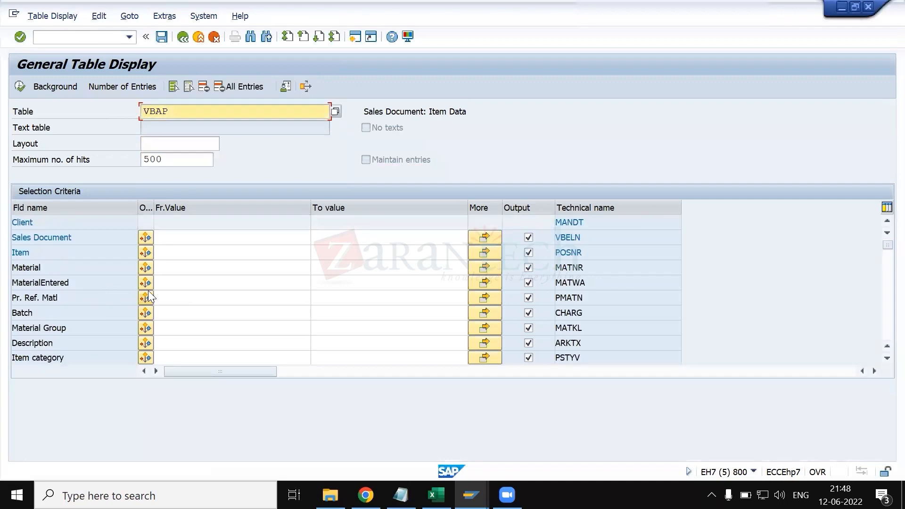
- Look across the open SAP sessions for item category TAN and condition types, then return to the order's item data
key("alt+Tab")
key("alt+Tab")
key("alt+Tab")
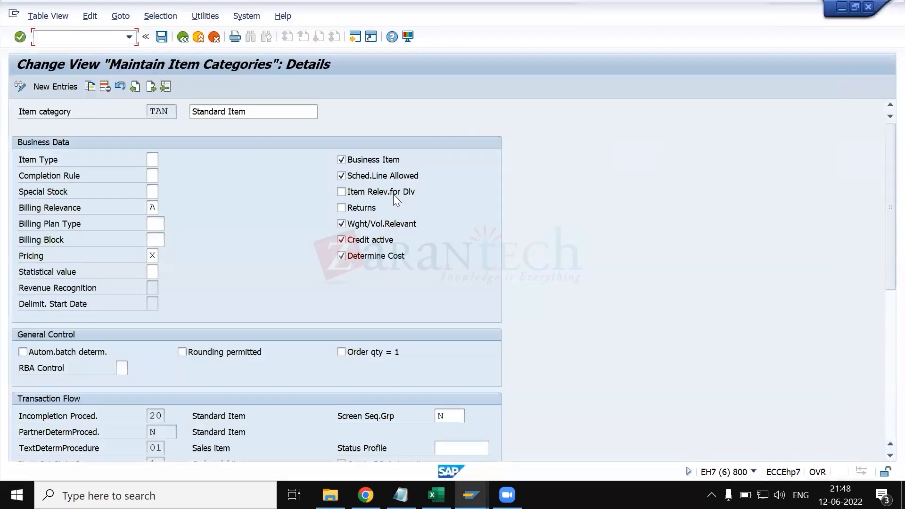
key("alt+Tab")
key("alt+Tab")
key("alt+Tab")
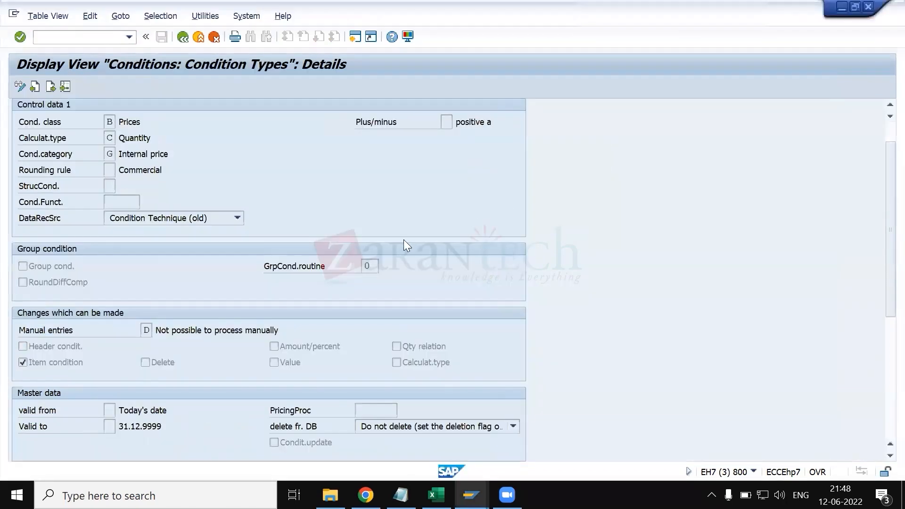
key("alt+Tab")
key("alt+Tab")
key("alt+Tab")
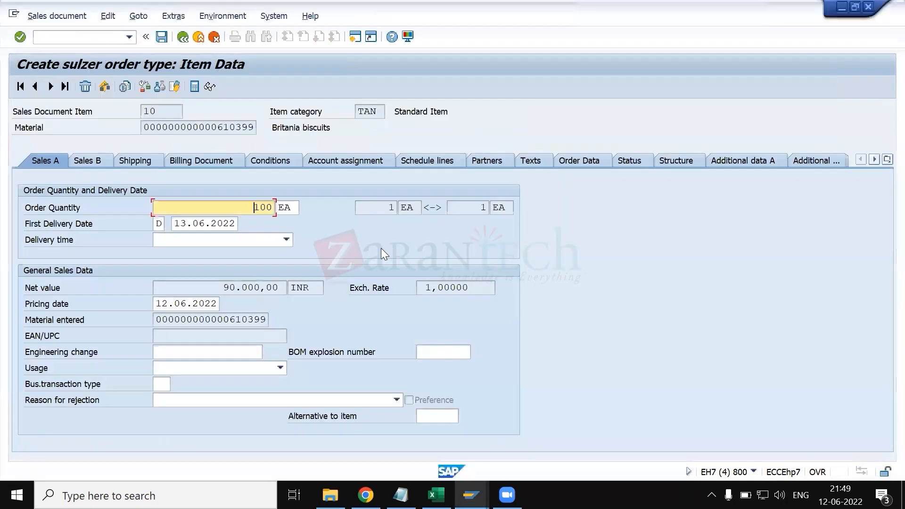
- Check the help text on the screen sequence group, close it and return to the item category TAN details
key("alt+Tab")
key("alt+Tab")
key("alt+Tab")
key("alt+Tab")
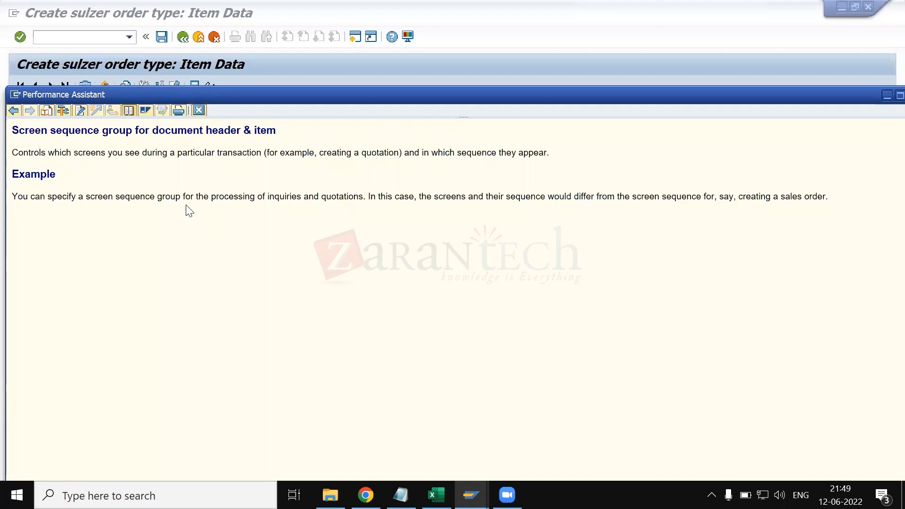
key("Escape")
key("alt+Tab")
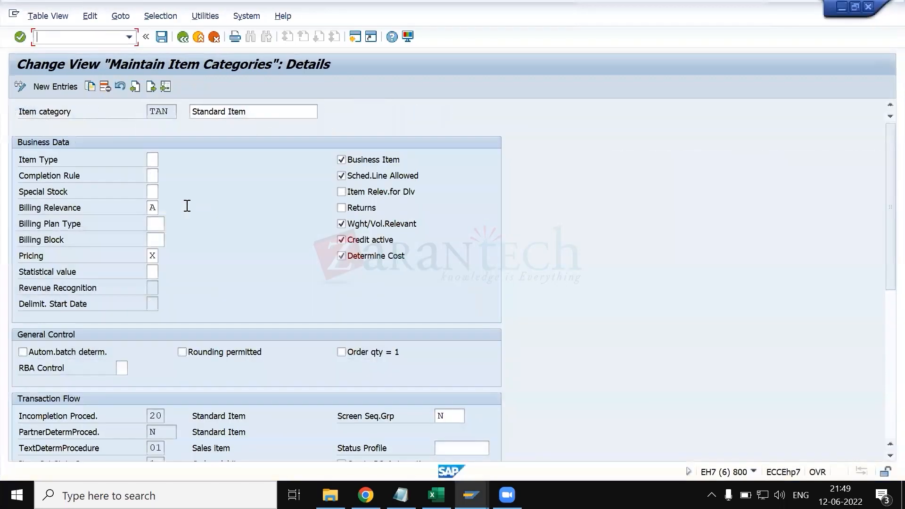
- Examine the possible values for the screen sequence group of item category TAN and keep N for object VBAP
scroll(235, 295, "down", 1)
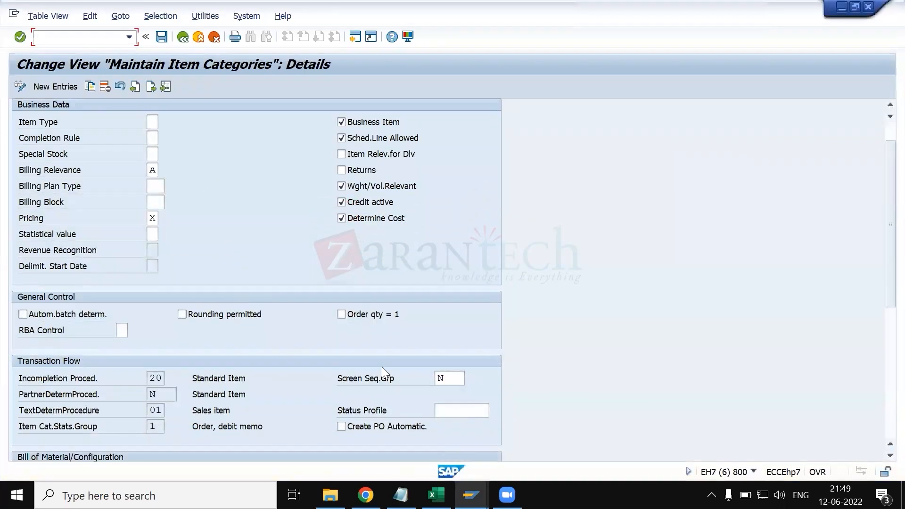
left_click(456, 379)
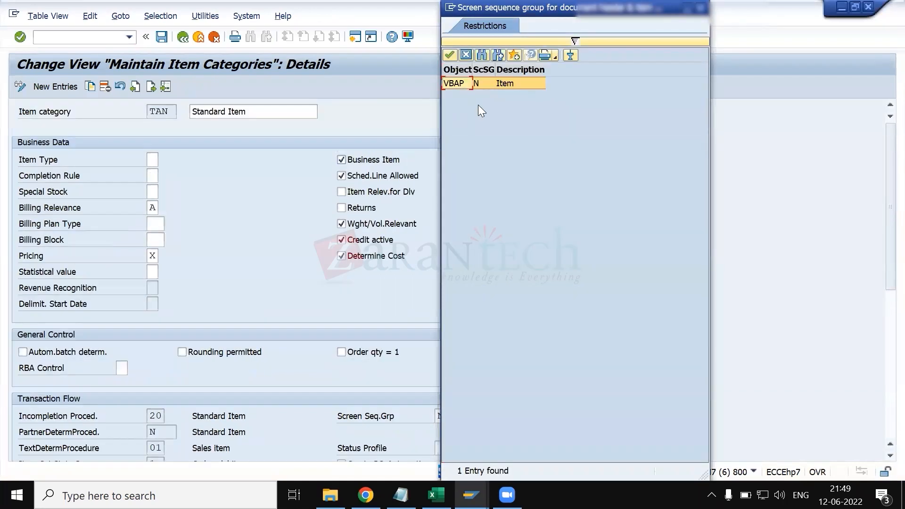
left_click(482, 84)
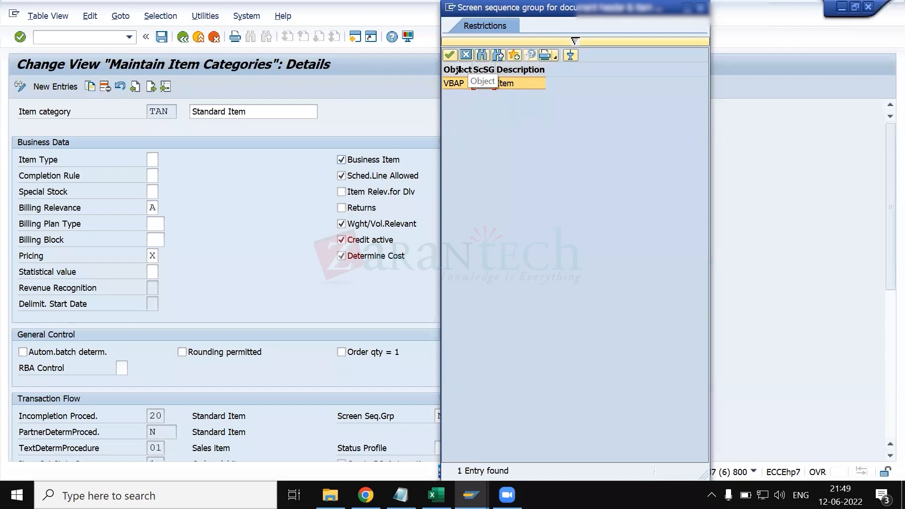
left_click(461, 78)
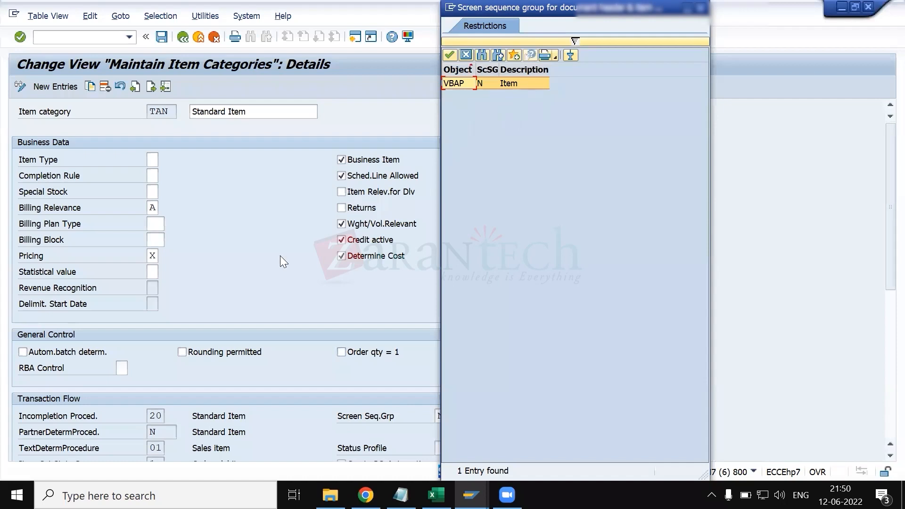
key("Return")
- Examine the Create PO Automatic. option and the bill of material and value contract settings of item category TAN
scroll(316, 327, "down", 5)
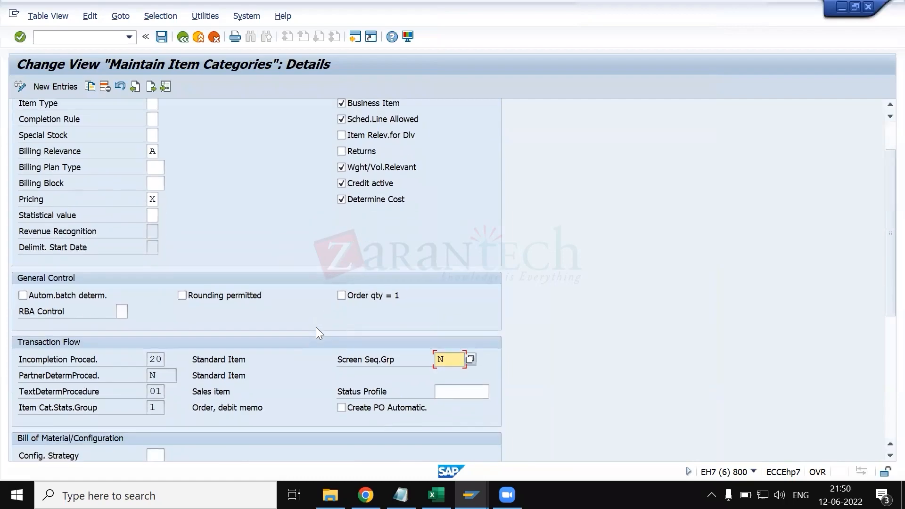
scroll(317, 327, "down", 4)
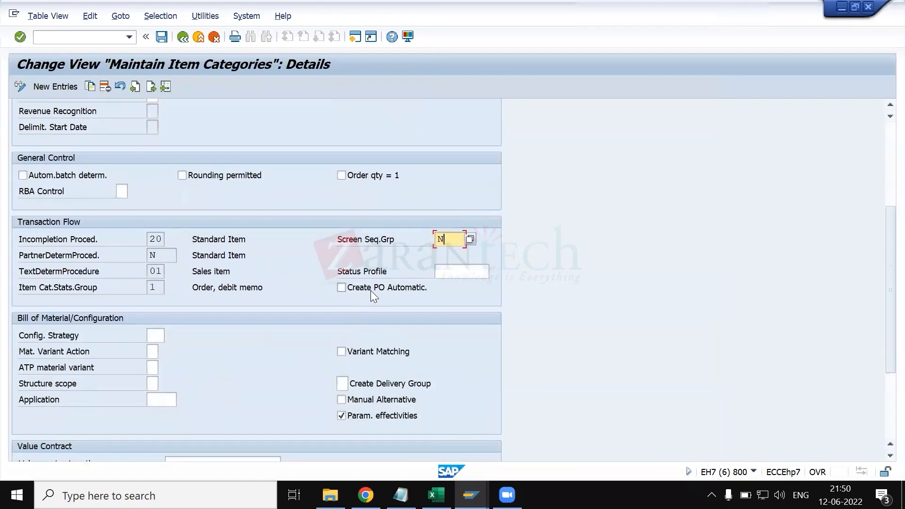
left_click(371, 290)
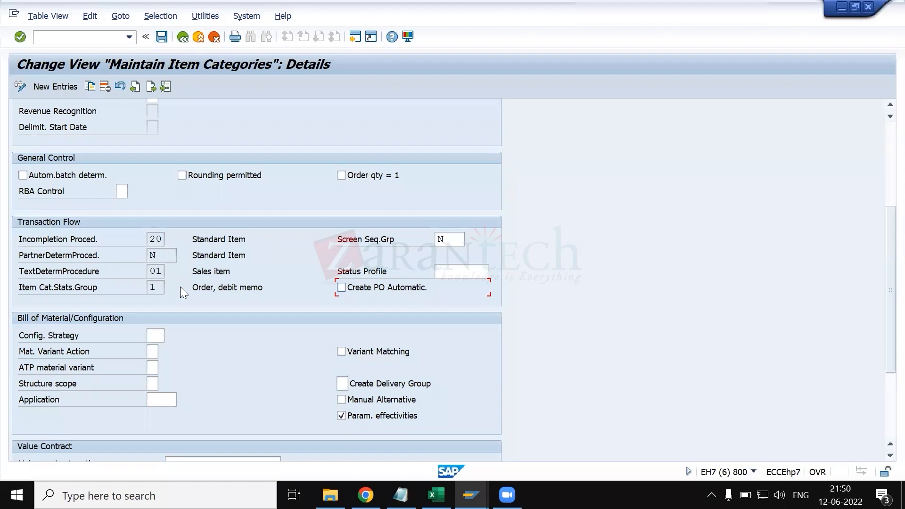
scroll(180, 293, "down", 1)
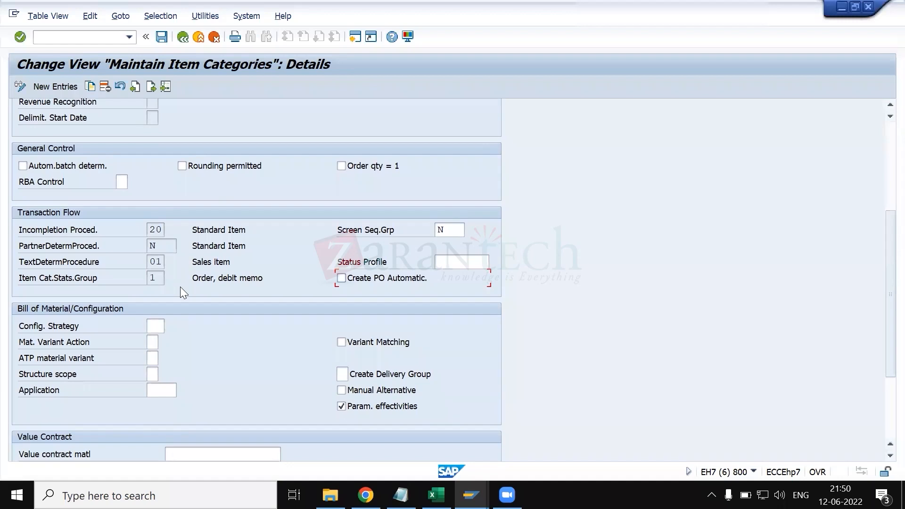
scroll(181, 287, "down", 3)
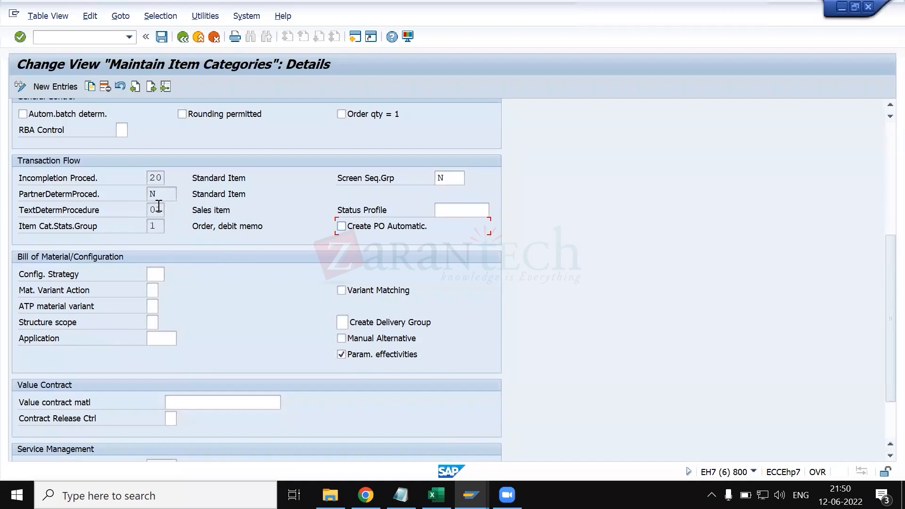
- Check the value lists for the partner determination procedure and the incompletion procedure of item category TAN
left_click(161, 192)
left_click(183, 195)
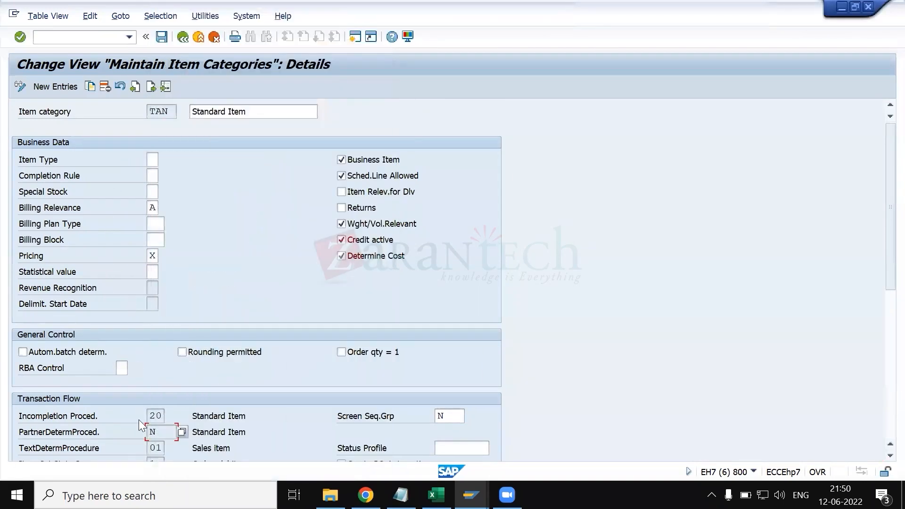
scroll(139, 420, "down", 1)
left_click(156, 387)
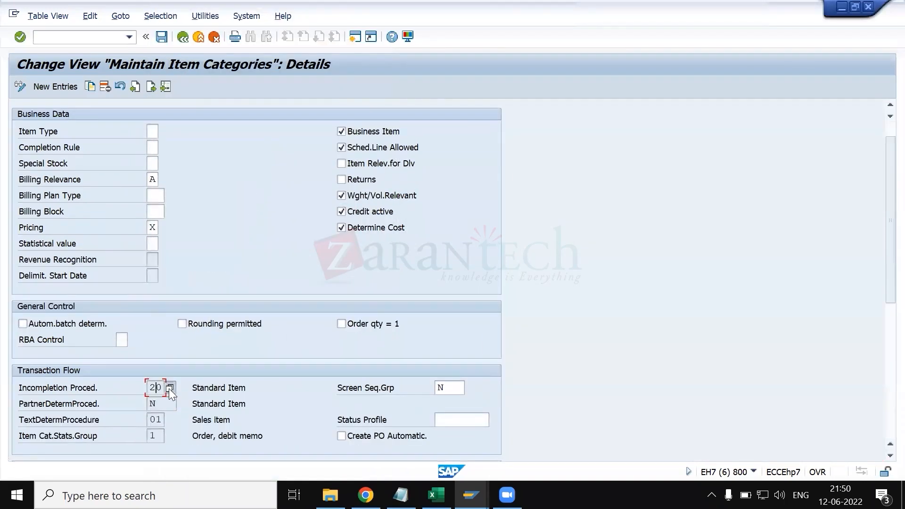
left_click(169, 388)
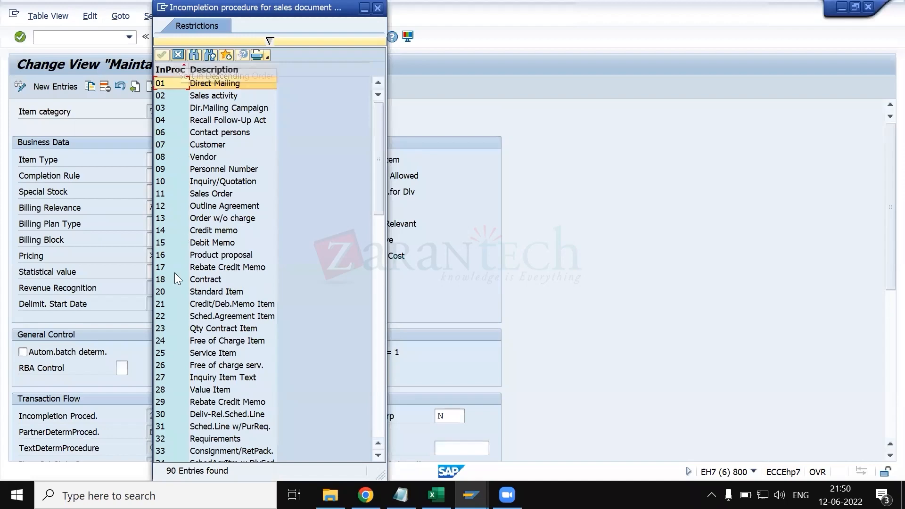
double_click(163, 299)
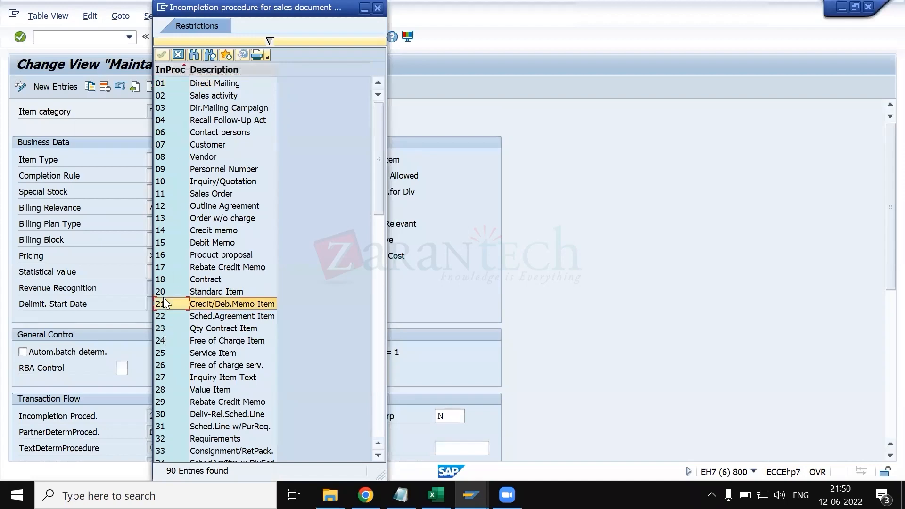
- Browse the available partner determination procedures, locate N Standard Item and return to the item category details
scroll(163, 307, "down", 3)
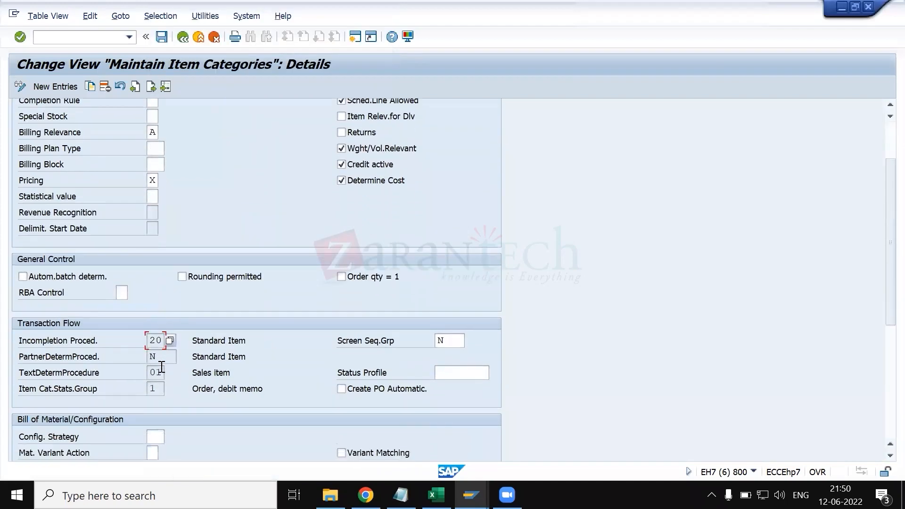
left_click(162, 357)
left_click(182, 357)
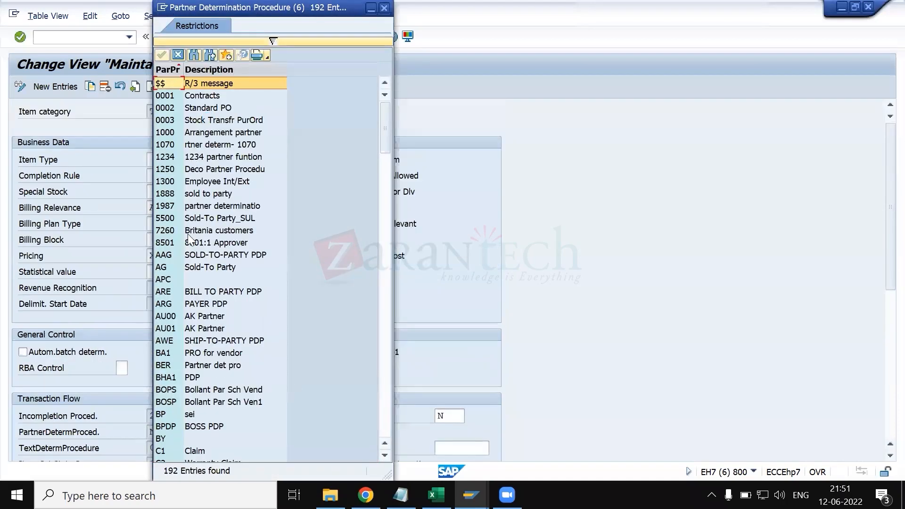
scroll(174, 353, "down", 16)
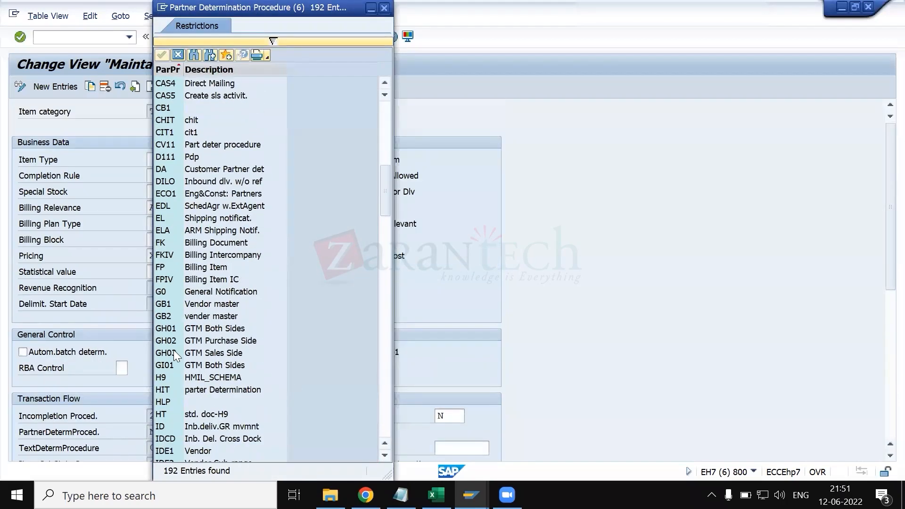
scroll(184, 398, "down", 8)
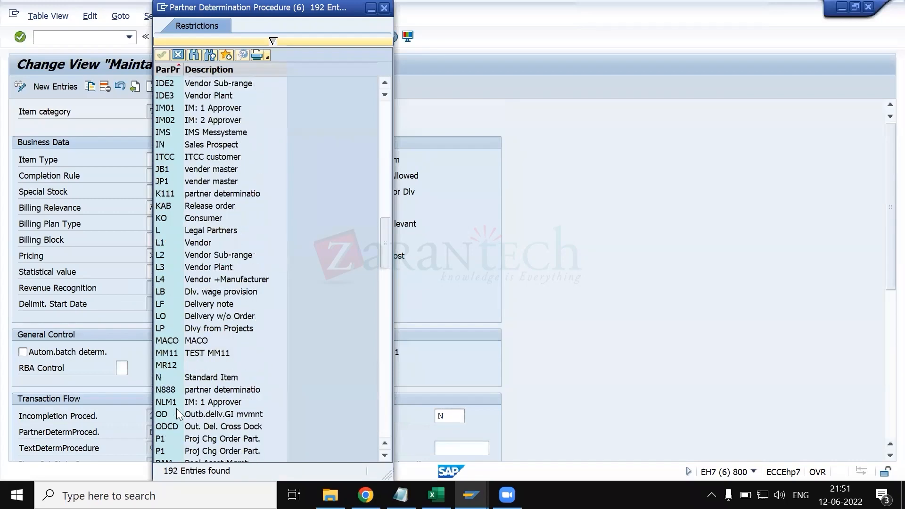
scroll(185, 386, "down", 8)
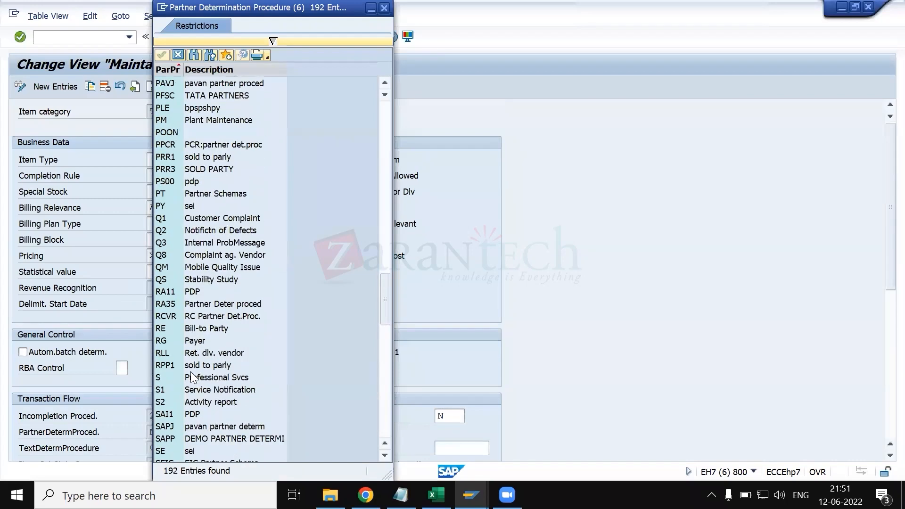
scroll(192, 375, "down", 11)
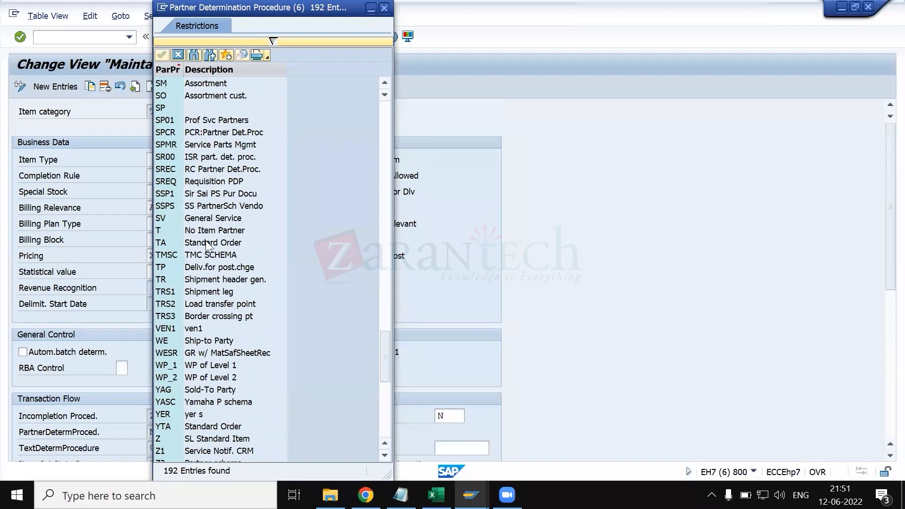
scroll(208, 246, "up", 8)
scroll(208, 247, "up", 7)
left_click(194, 157)
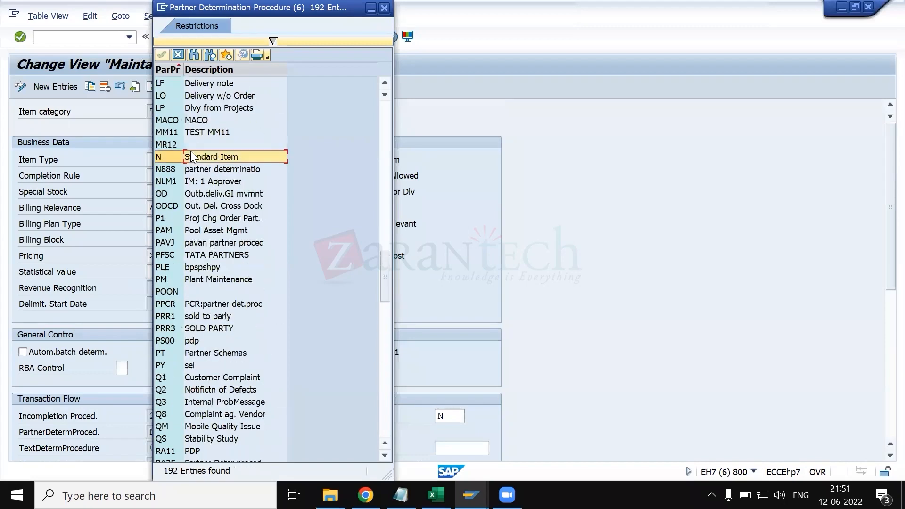
scroll(194, 255, "down", 1)
scroll(189, 326, "down", 10)
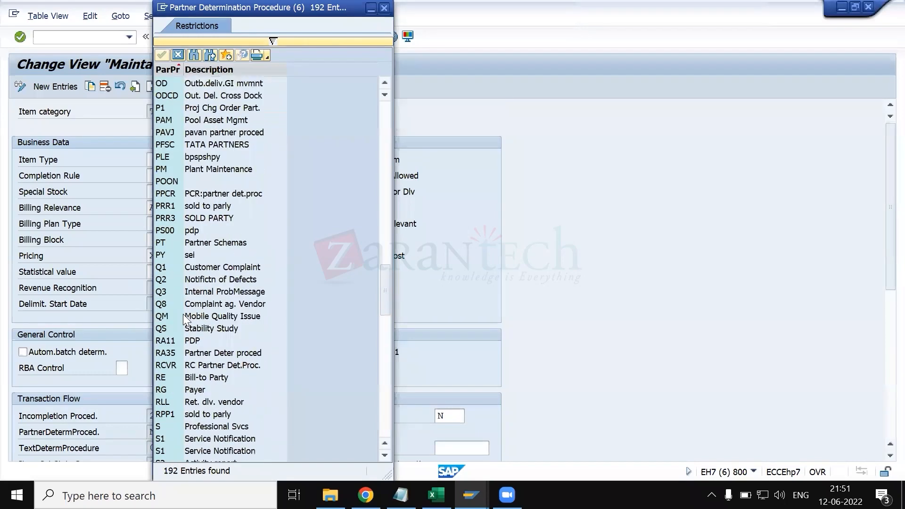
scroll(194, 442, "down", 15)
key("Return")
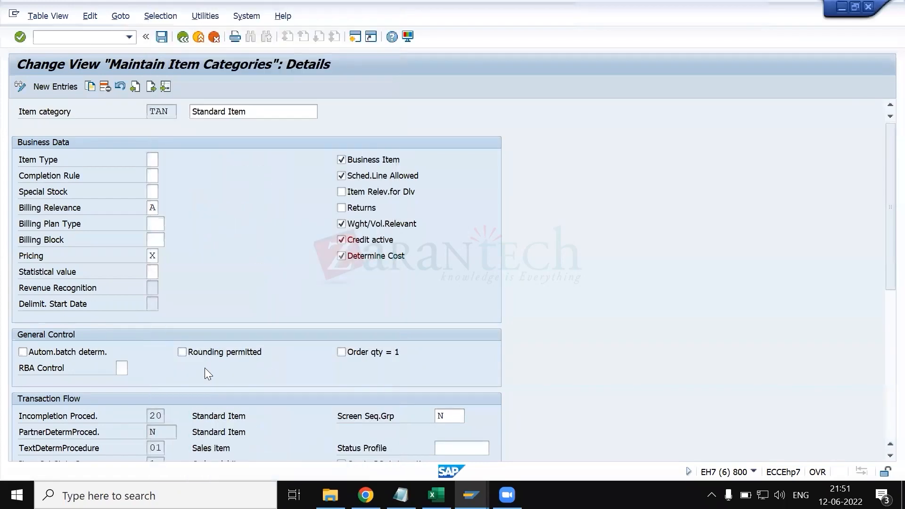
- Locate the text determination procedure in the Transaction Flow settings of item category TAN
scroll(170, 288, "down", 5)
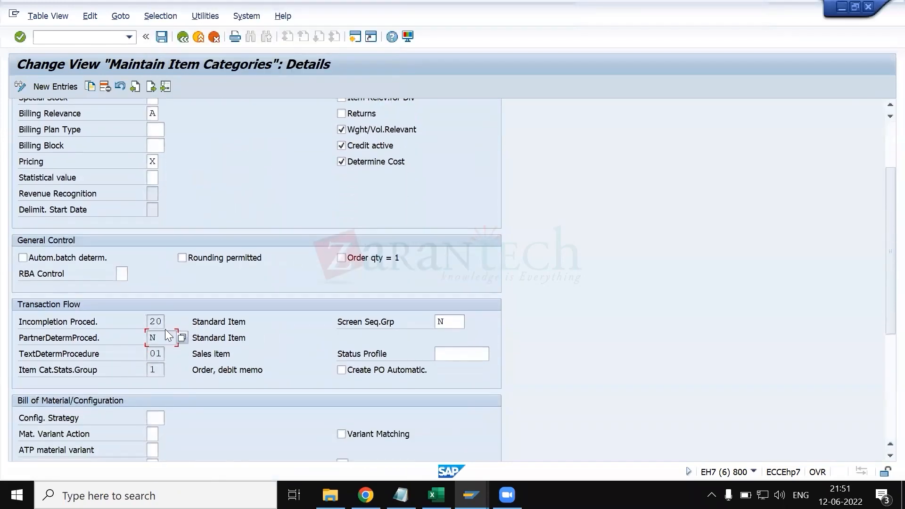
scroll(157, 339, "down", 2)
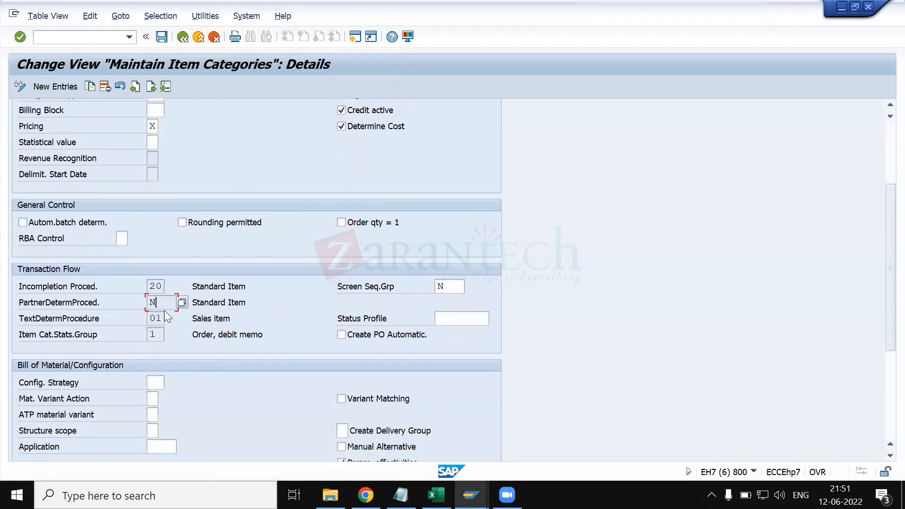
scroll(172, 355, "down", 2)
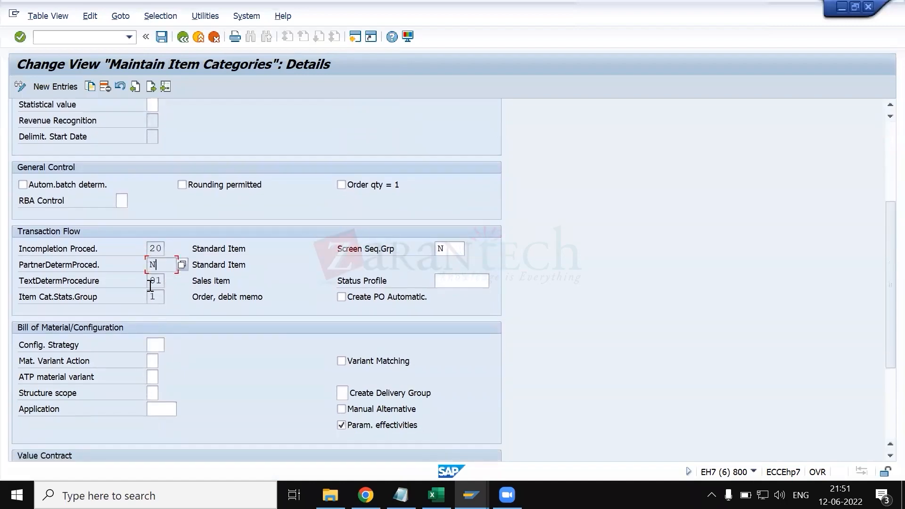
left_click(149, 281)
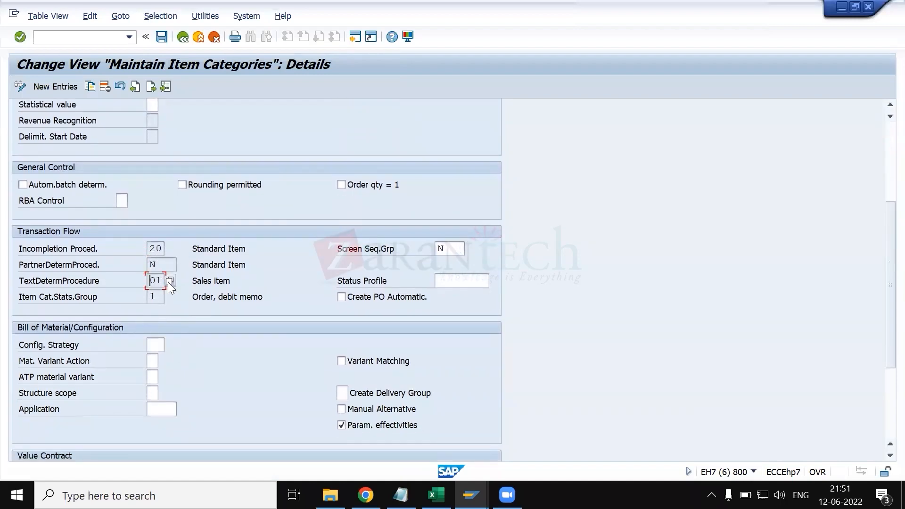
- Switch to the sales order and view the texts of item 10, selecting the item note and the packing note
key("alt+Tab")
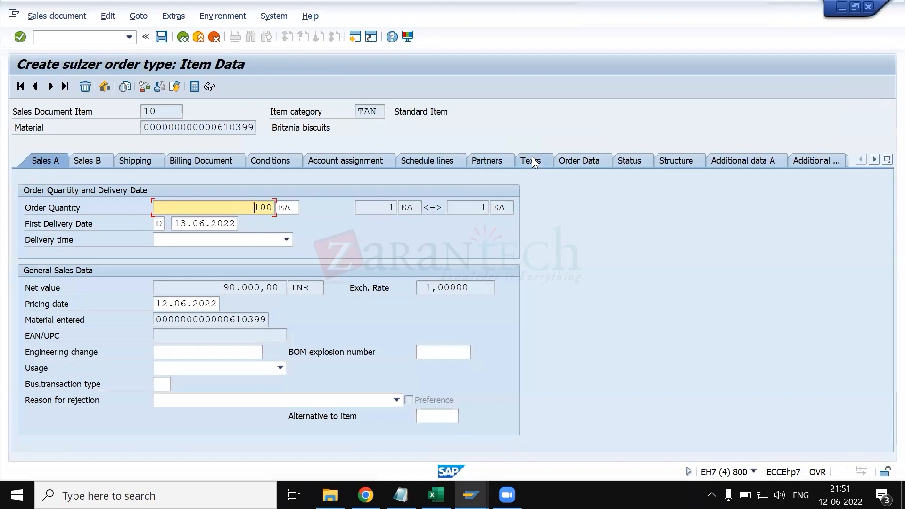
left_click(532, 162)
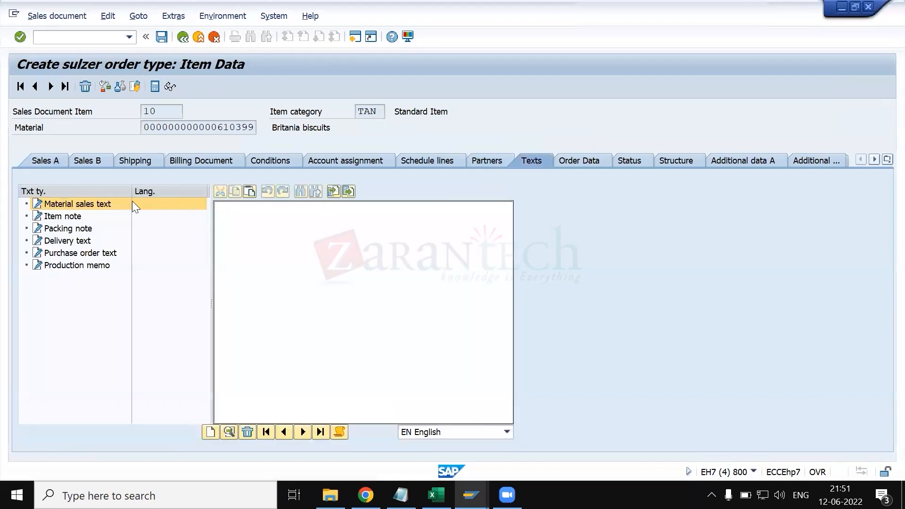
left_click(80, 218)
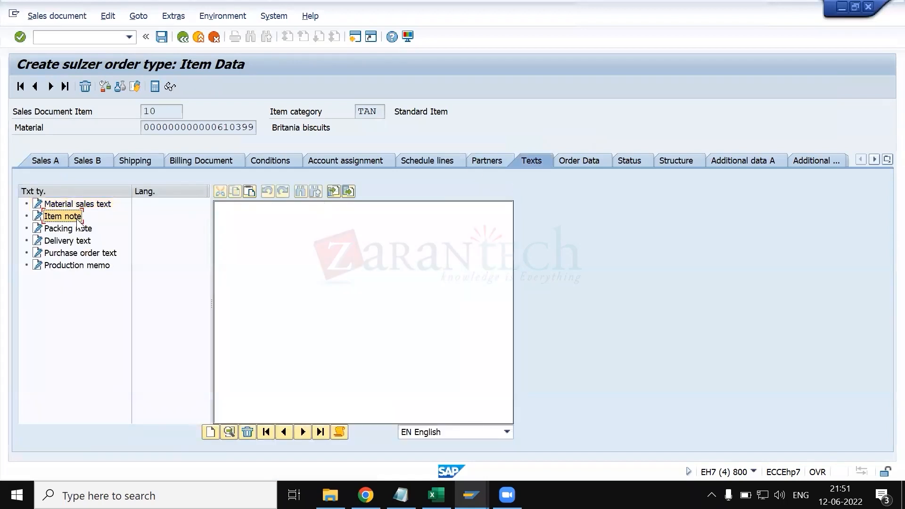
left_click(79, 229)
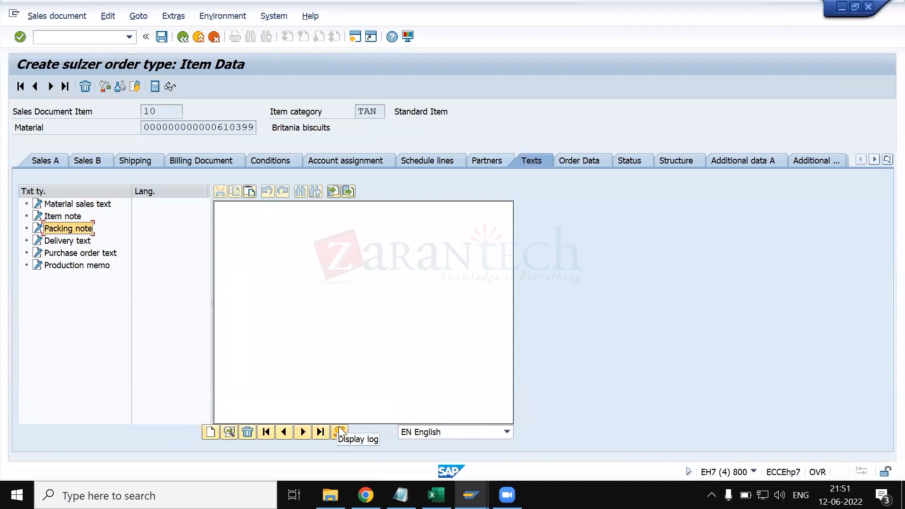
- Open the packing note of item 10 in the full text editor and return to the item's texts without entering anything
left_click(230, 430)
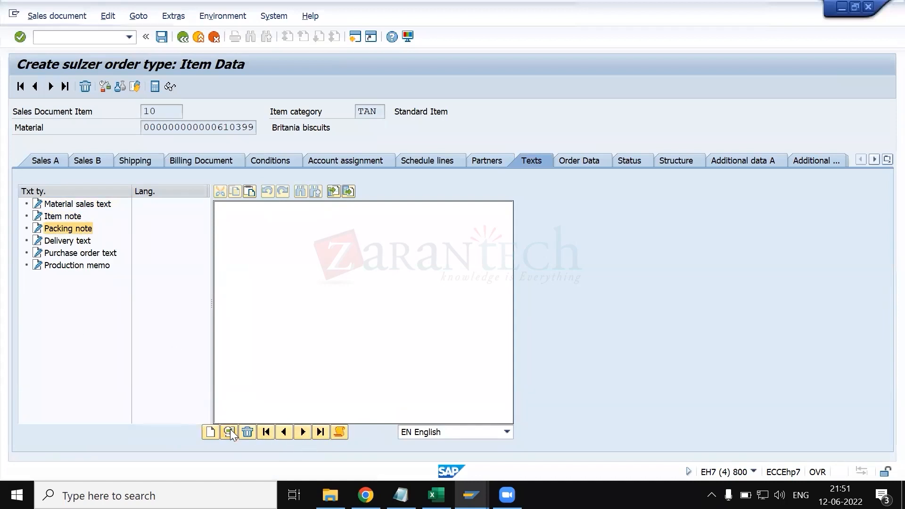
left_click(340, 431)
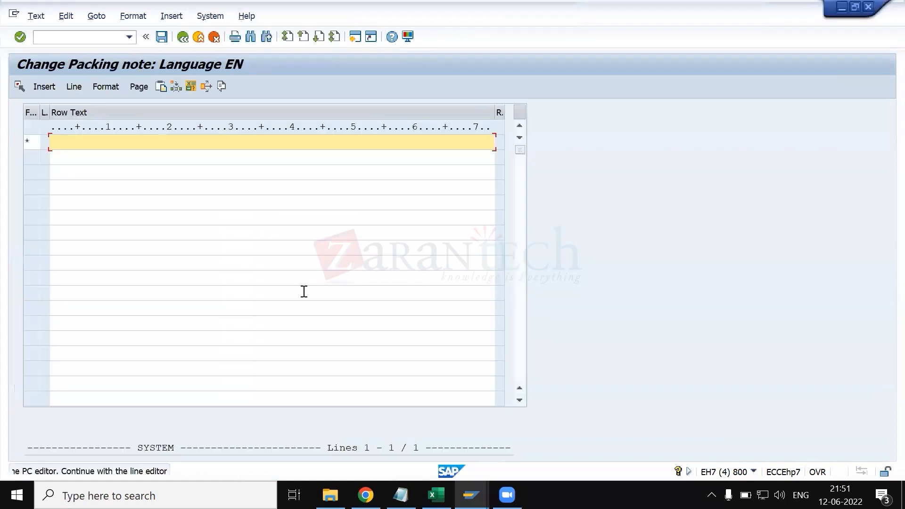
left_click(183, 37)
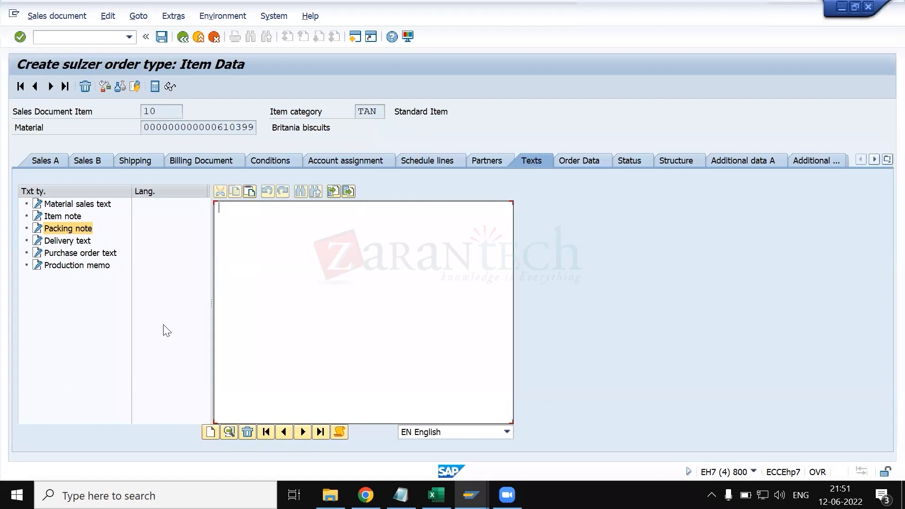
left_click(212, 432)
- Compare the text determination procedure of item category TAN with the text types offered on the sales order item
key("alt+Tab")
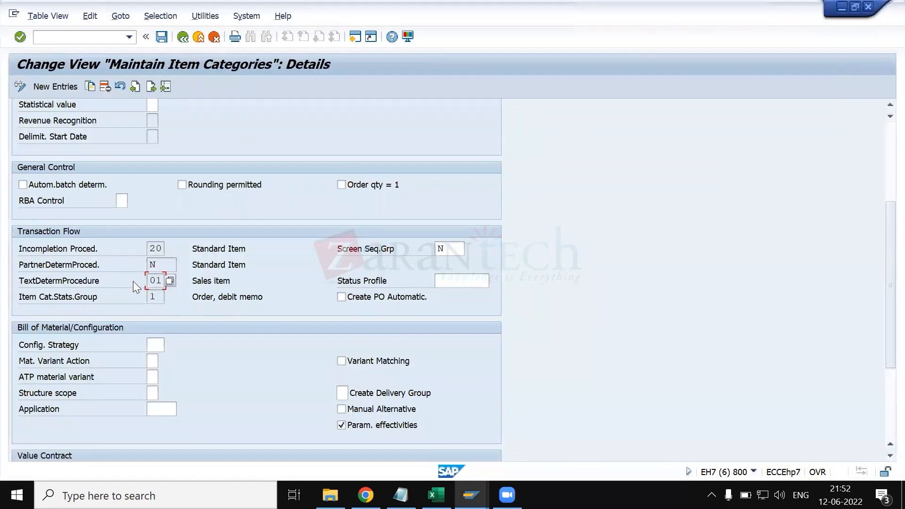
key("alt+Tab")
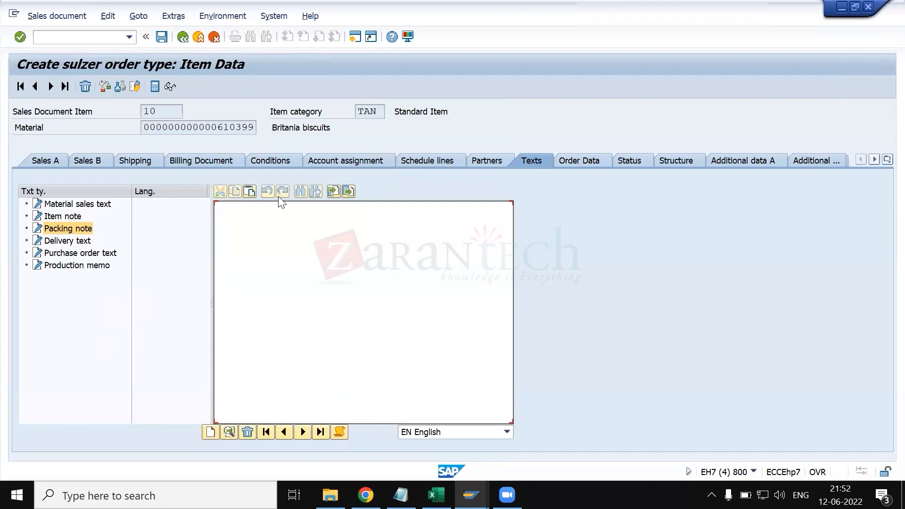
key("alt+Tab")
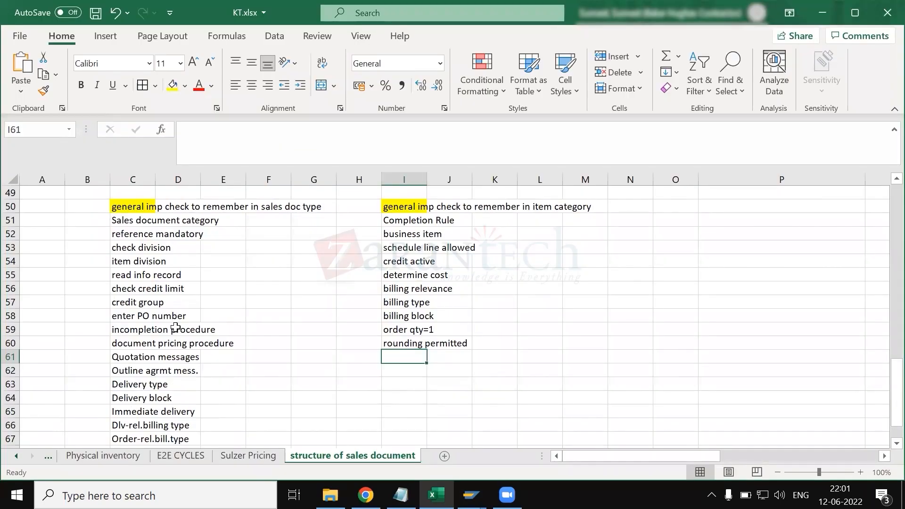
scroll(176, 328, "down", 1)
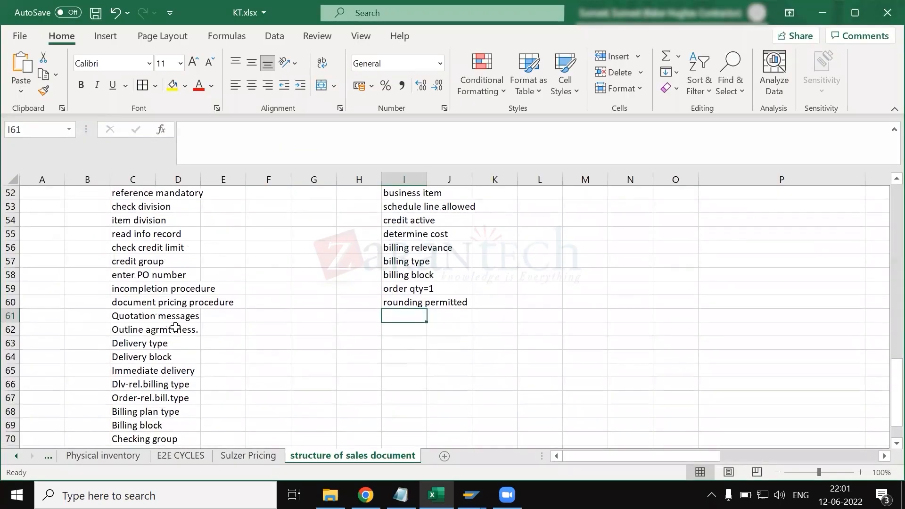
- Review the checklists for sales document type and item category on the structure of sales document sheet in Excel
scroll(188, 368, "up", 4)
left_click(125, 317)
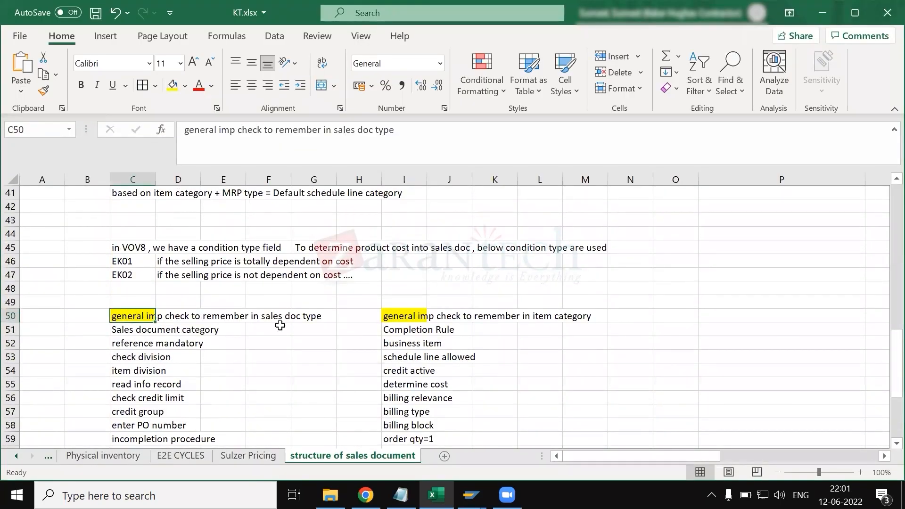
scroll(276, 325, "down", 5)
scroll(245, 378, "up", 2)
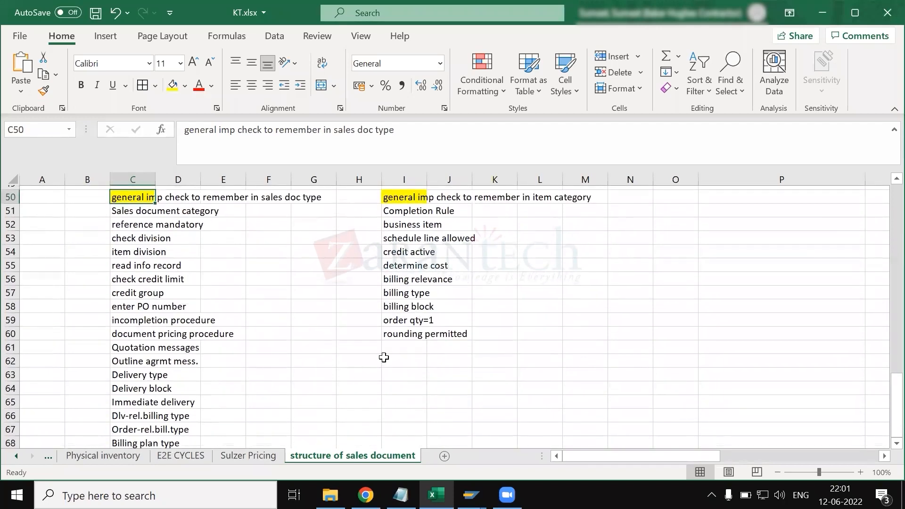
scroll(368, 360, "up", 1)
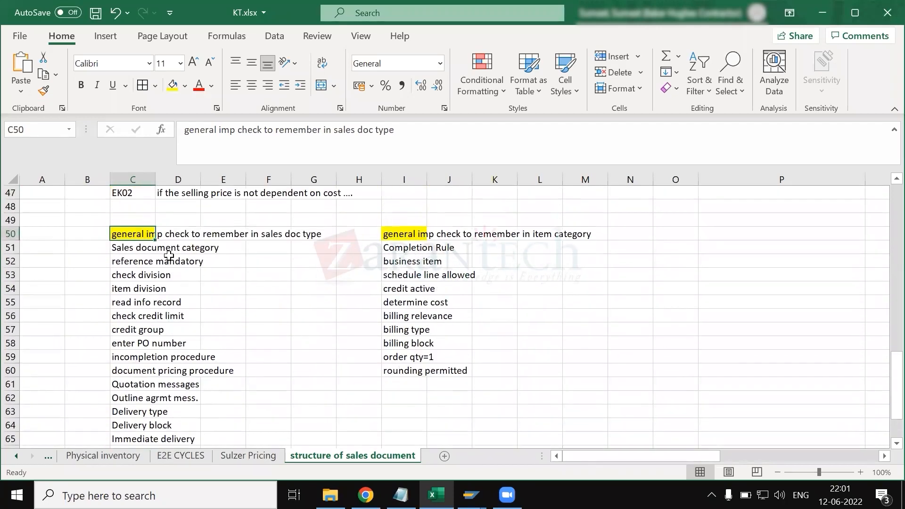
left_click(419, 233)
- Check the TAN settings in SAP and add "create PO automatic" in cell I61 of the Excel item category checklist
key("alt+Tab")
scroll(97, 312, "down", 2)
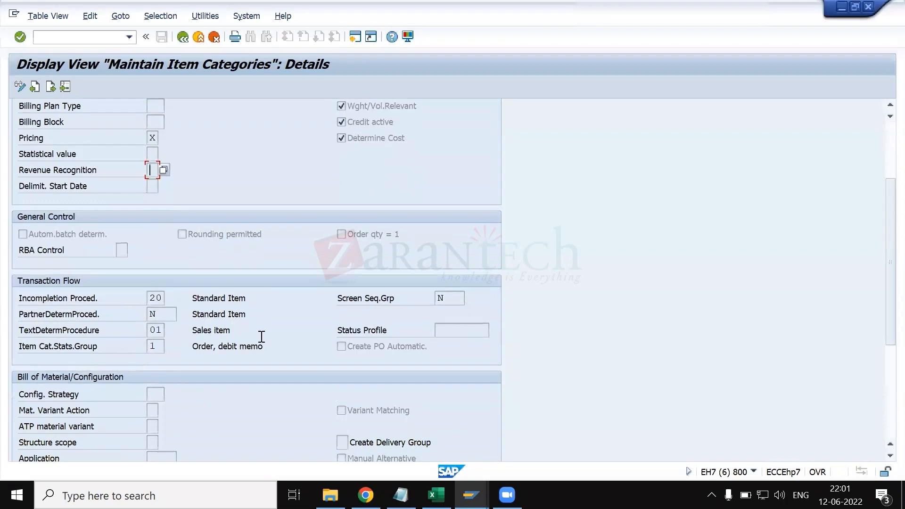
key("alt+Tab")
left_click(406, 385)
type("re")
key("BackSpace")
key("BackSpace")
type("create")
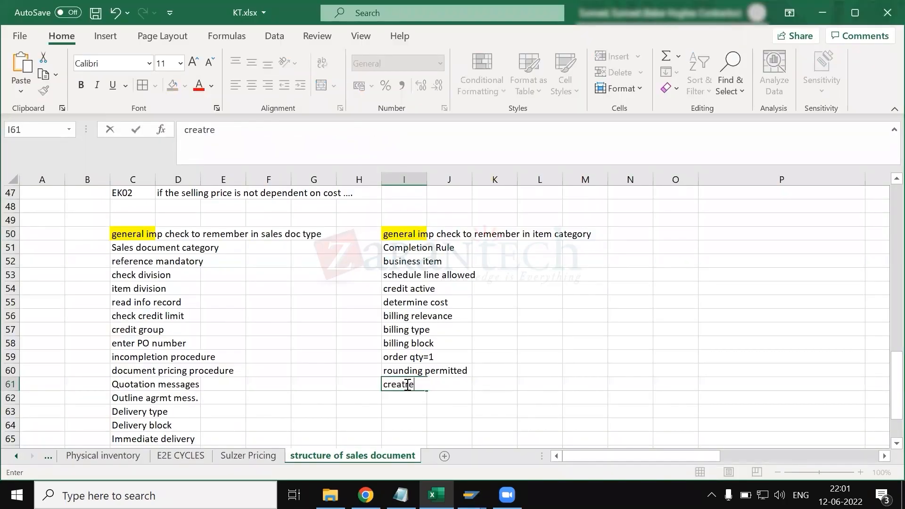
type(" PO auto")
key("BackSpace")
type("tomatic")
key("Return")
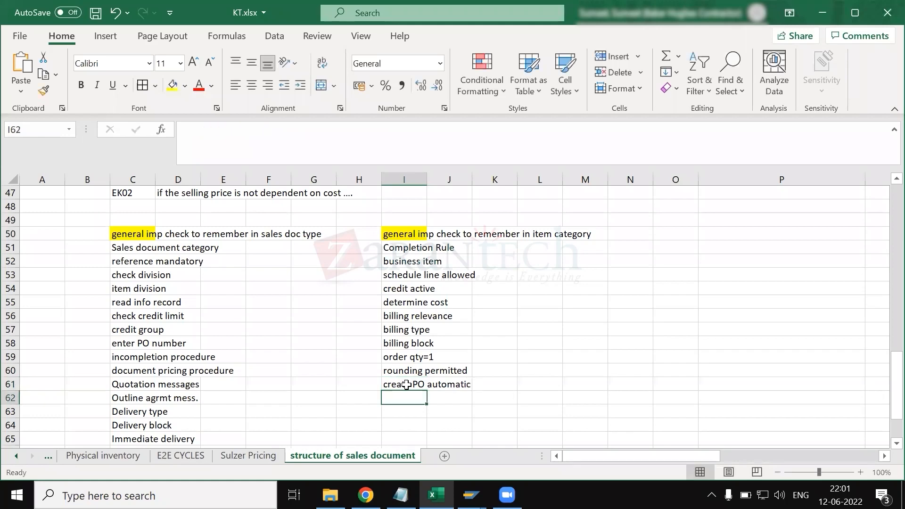
- Compare the billing block entries in the sales document type and item category checklists
scroll(362, 345, "down", 1)
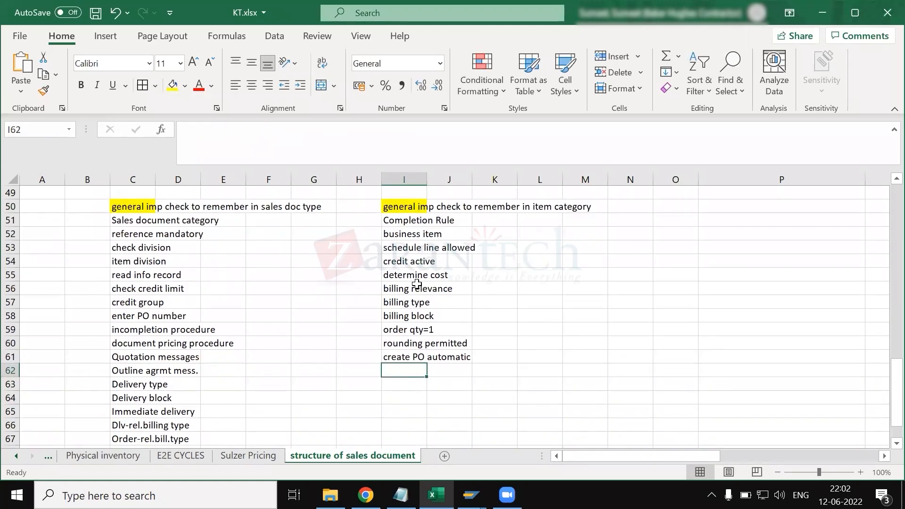
scroll(405, 308, "down", 1)
left_click(396, 275)
left_click(393, 285)
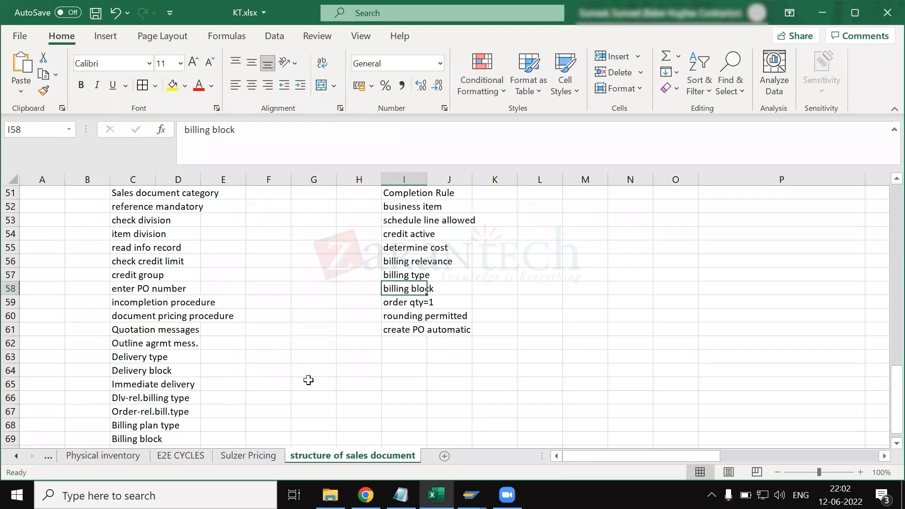
scroll(308, 380, "down", 1)
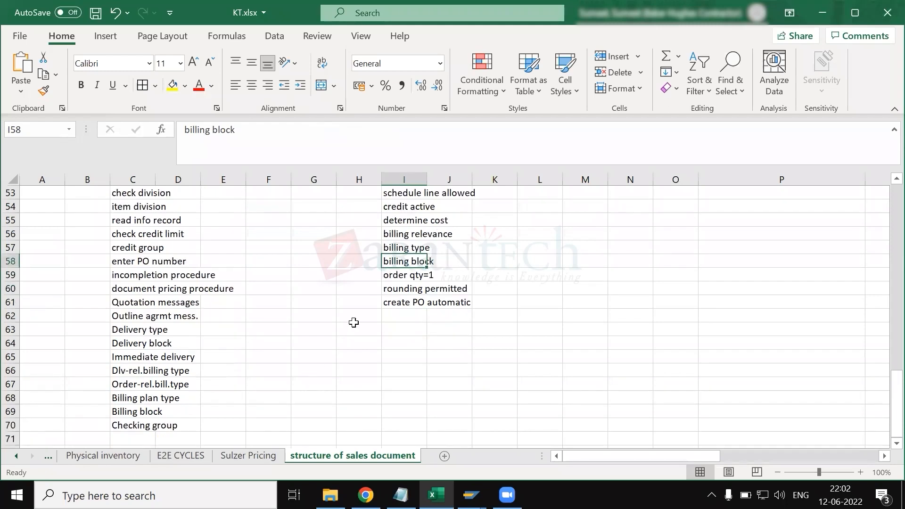
scroll(354, 322, "up", 1)
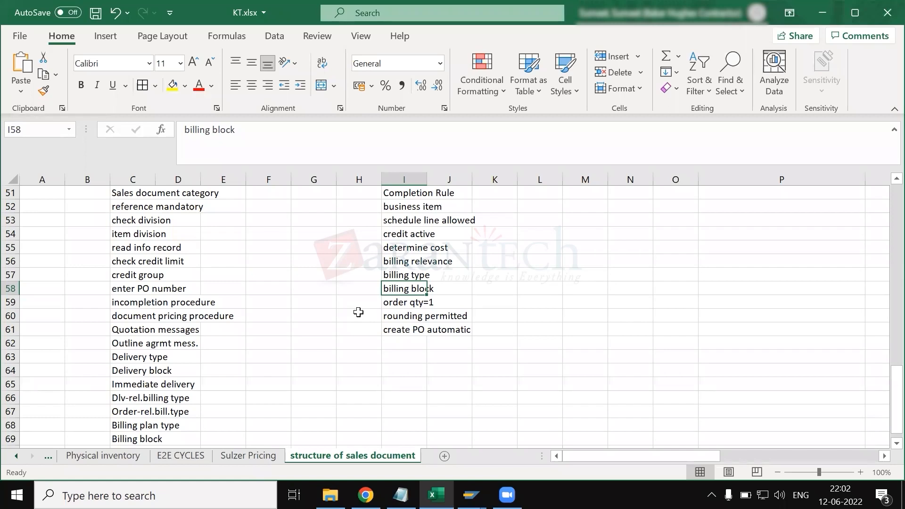
scroll(338, 370, "down", 2)
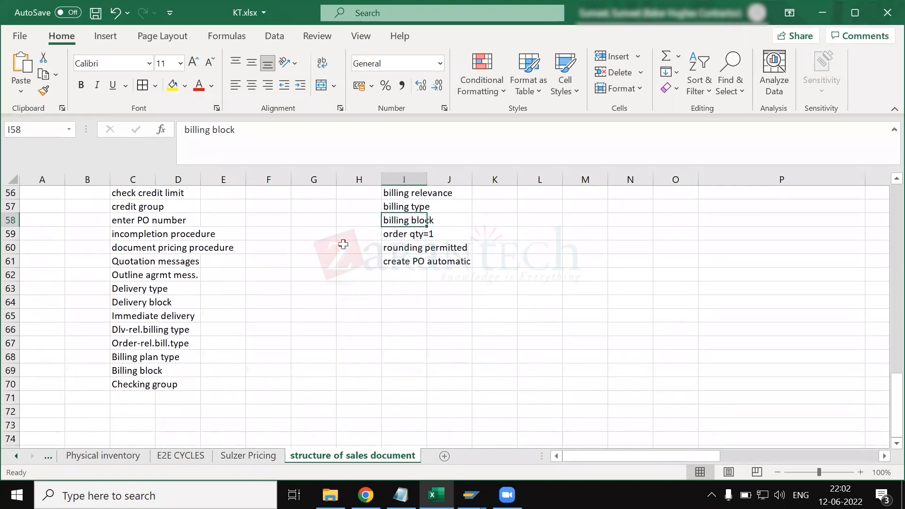
left_click(135, 370, "ctrl")
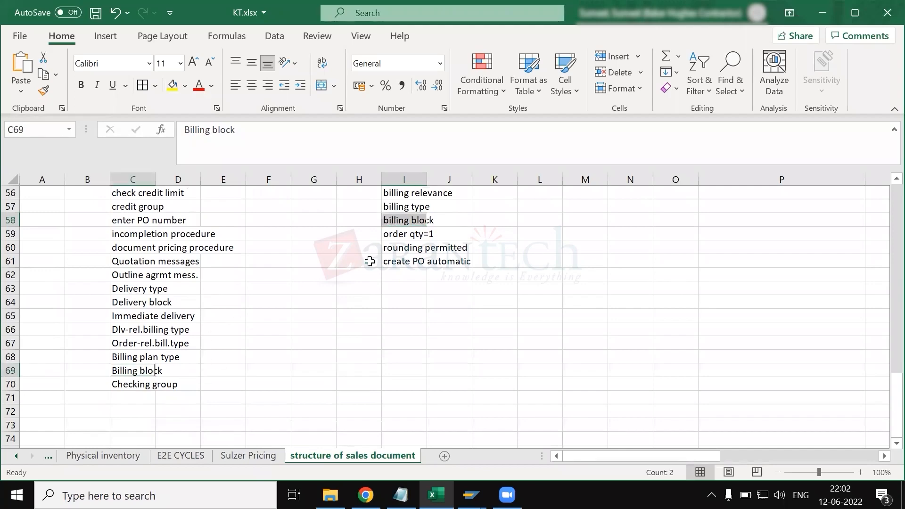
- Copy the label PartnerDetermProced. from the TAN details in SAP into cell I62 of the Excel item category checklist
left_click(397, 275)
key("alt+Tab")
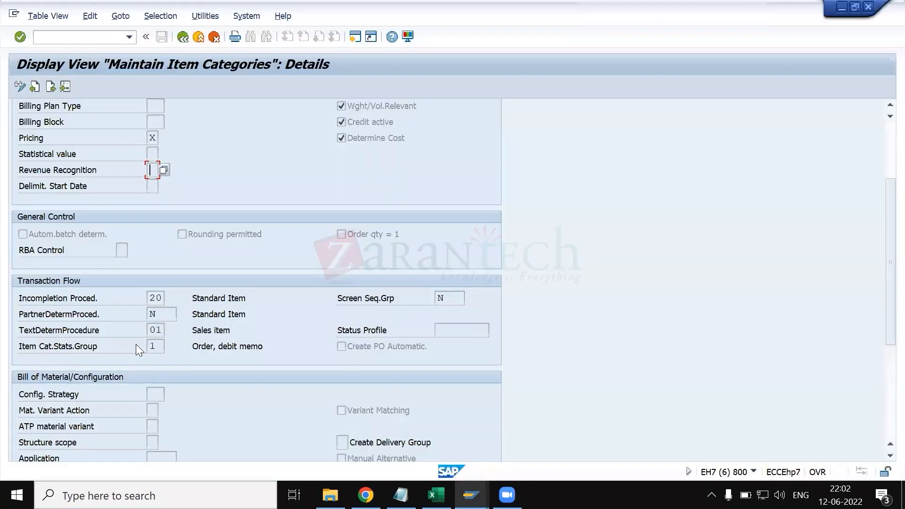
scroll(153, 346, "down", 2)
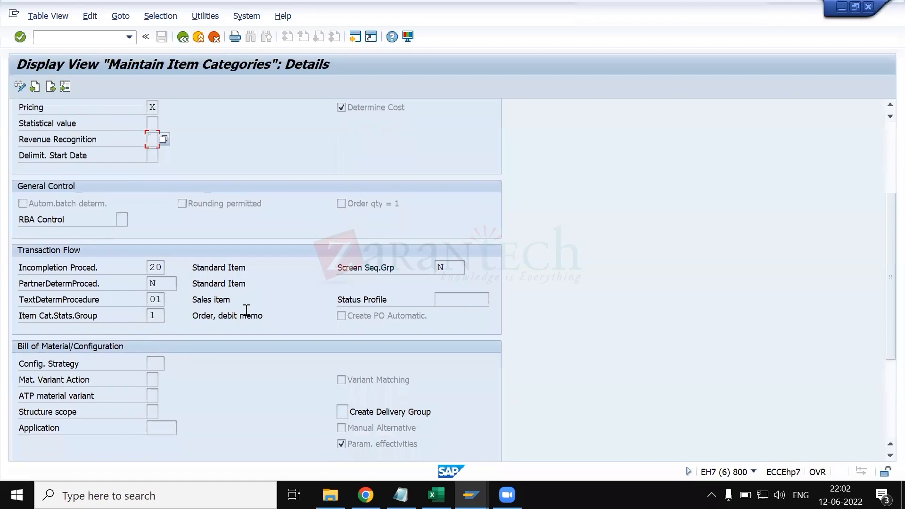
left_click(53, 283)
double_click(53, 283)
key("ctrl+c")
key("alt+Tab")
key("ctrl+v")
key("Return")
- Copy the label Incompletion Proced. from the TAN details in SAP into cell I63 of the Excel checklist
key("alt+Tab")
double_click(103, 266)
key("ctrl+c")
key("alt+Tab")
key("ctrl+v")
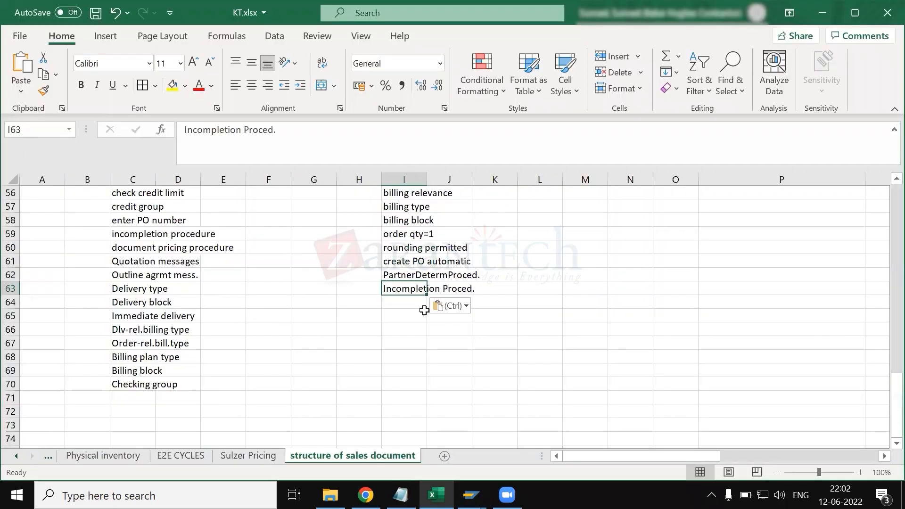
- Look through the remaining TAN settings in SAP, including the value contract and service management sections, and return to the Excel checklist
key("alt+Tab")
scroll(223, 360, "down", 5)
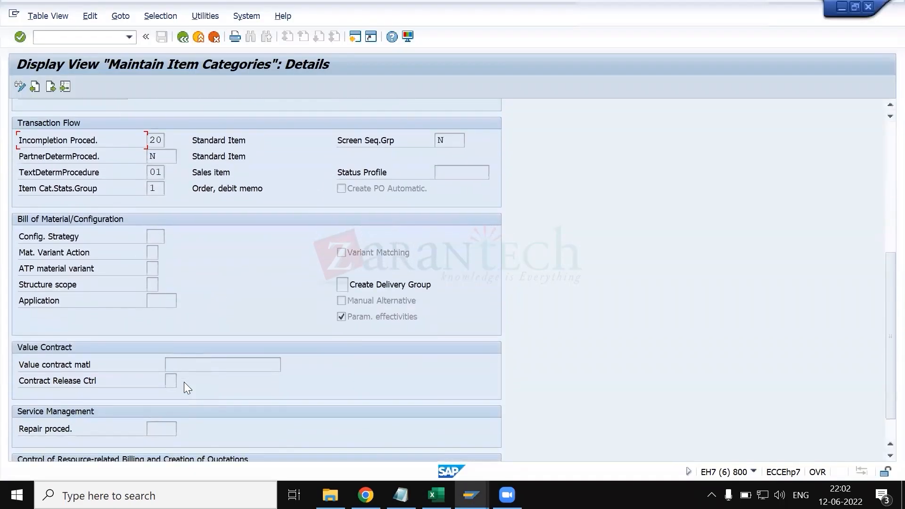
scroll(130, 295, "down", 3)
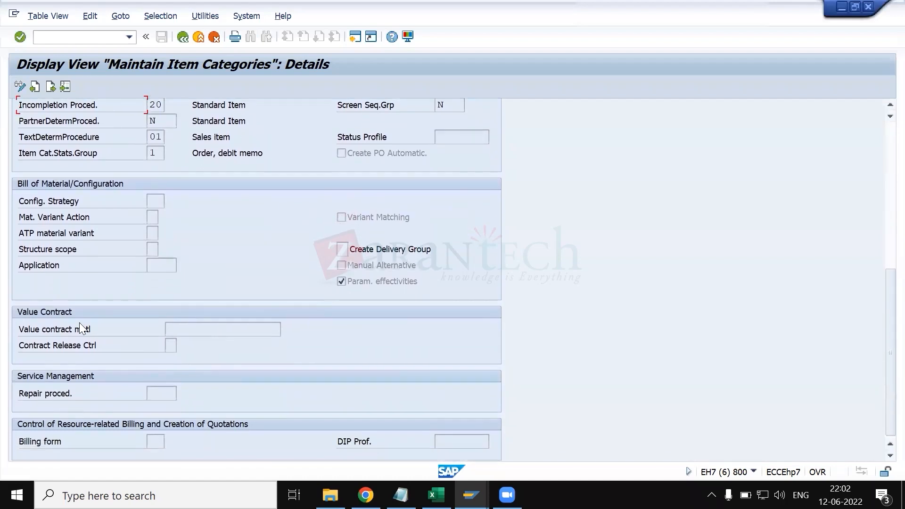
left_click(195, 326)
scroll(234, 318, "up", 10)
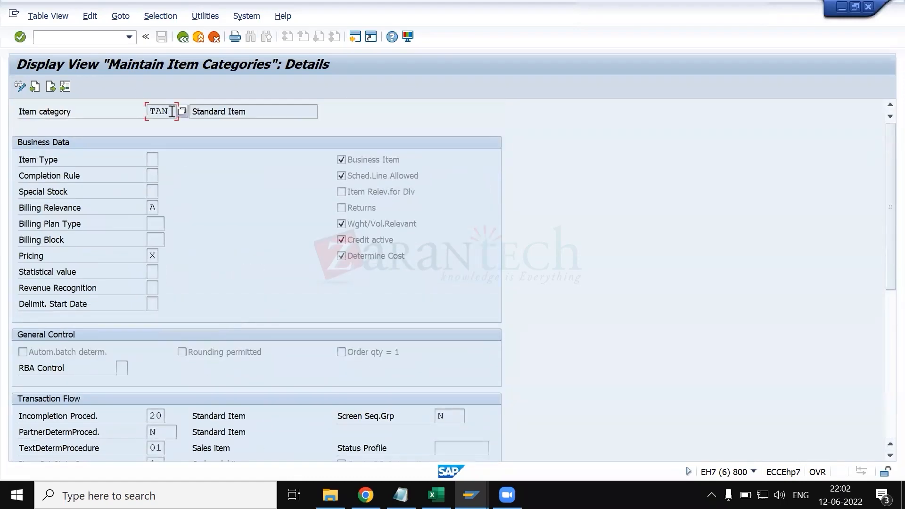
scroll(286, 349, "down", 1)
scroll(285, 348, "down", 5)
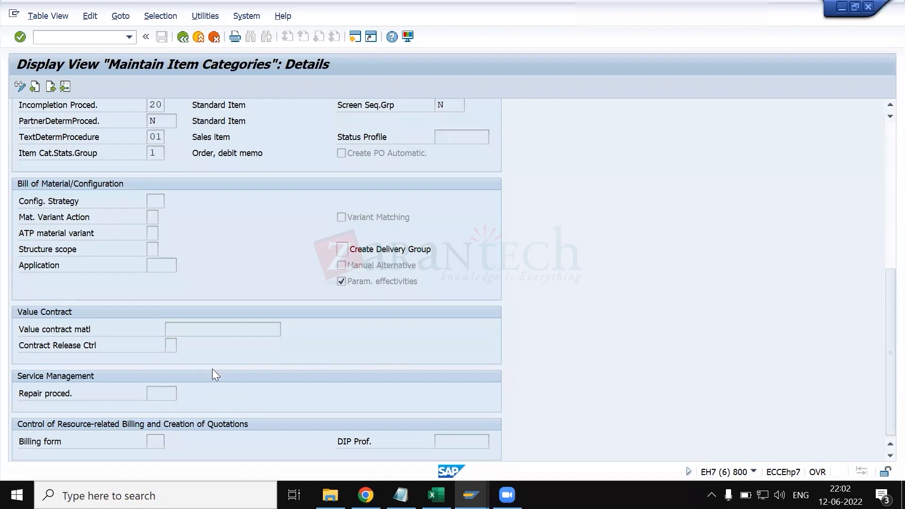
key("alt+Tab")
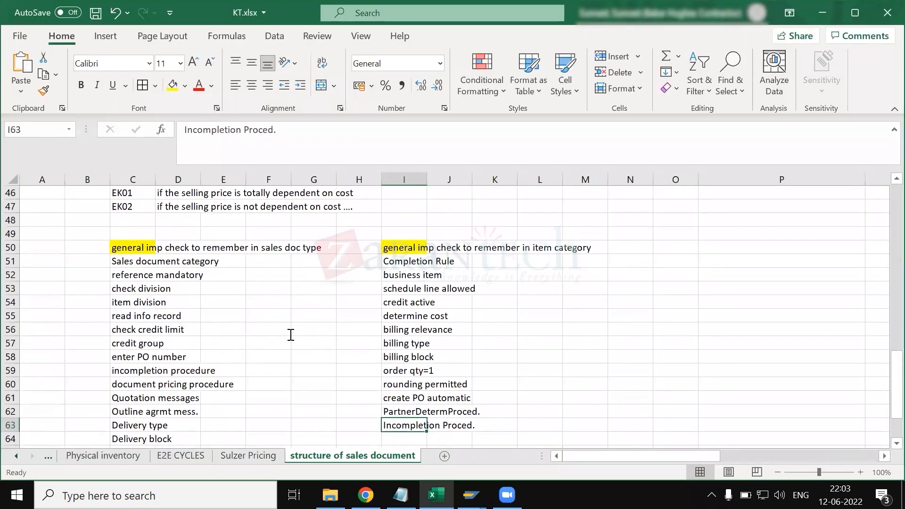
- Switch to SAP and examine the Structure scope options for item category TAN, including single-level and multi-level bill of material explosion
key("alt+Tab")
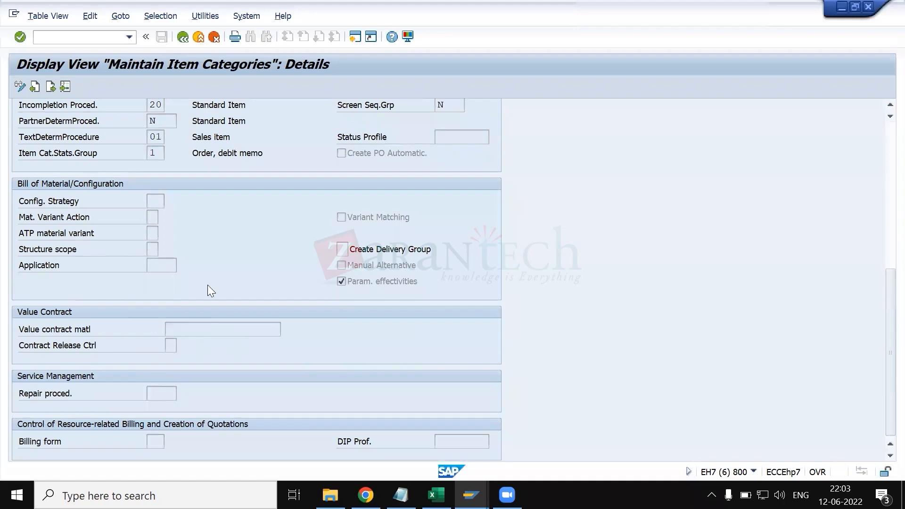
left_click(148, 246)
left_click(164, 249)
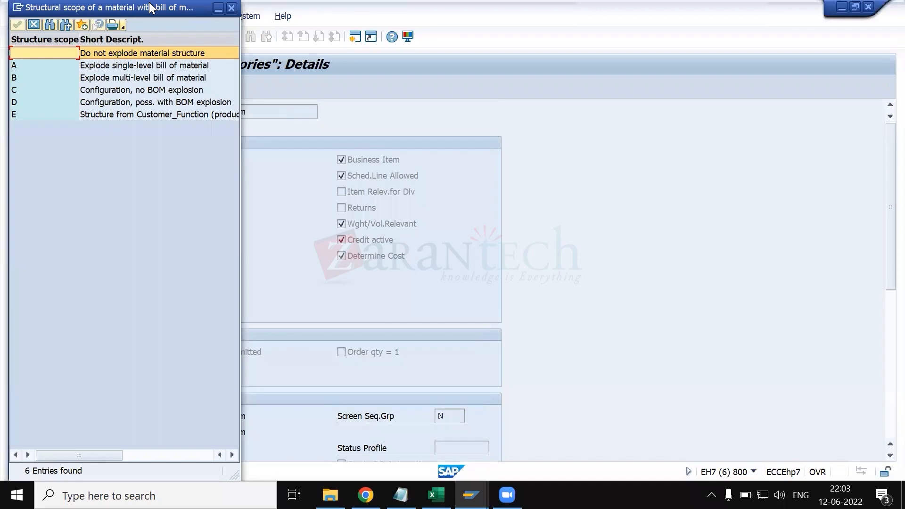
left_click(172, 80)
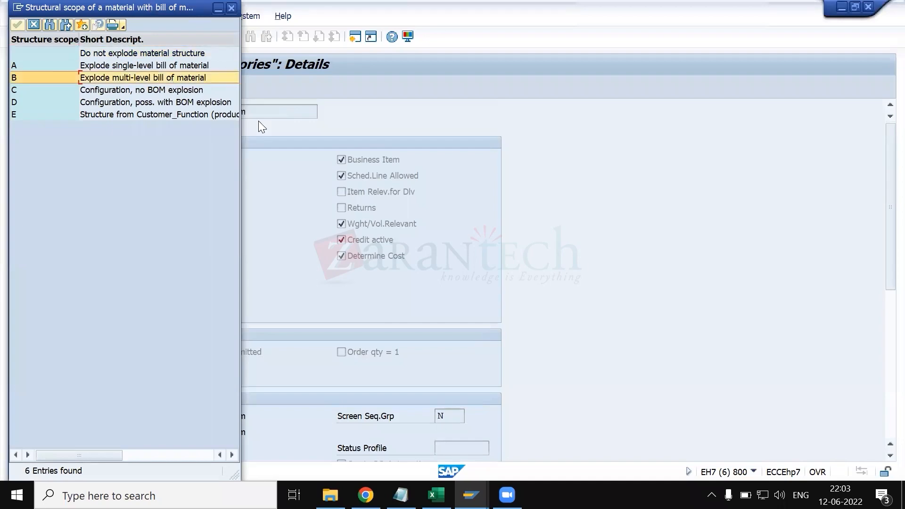
left_click_drag(134, 8, 697, 104)
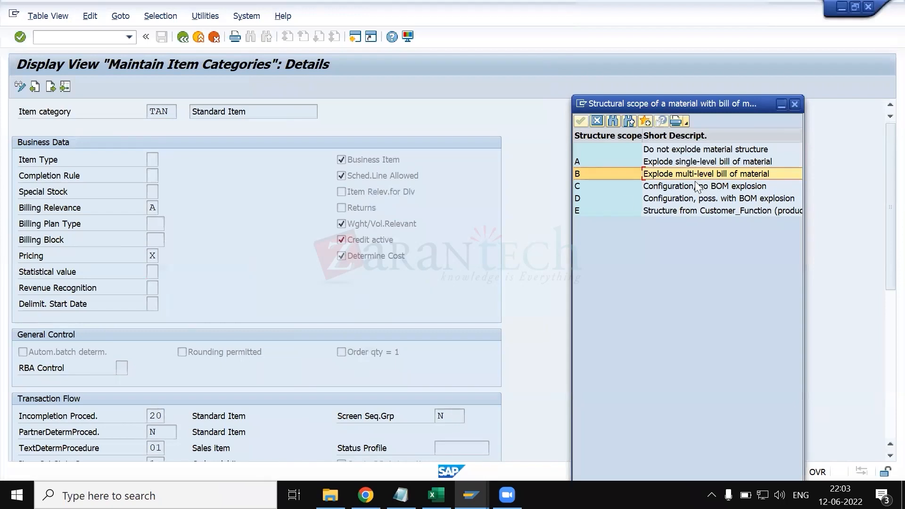
left_click(664, 161)
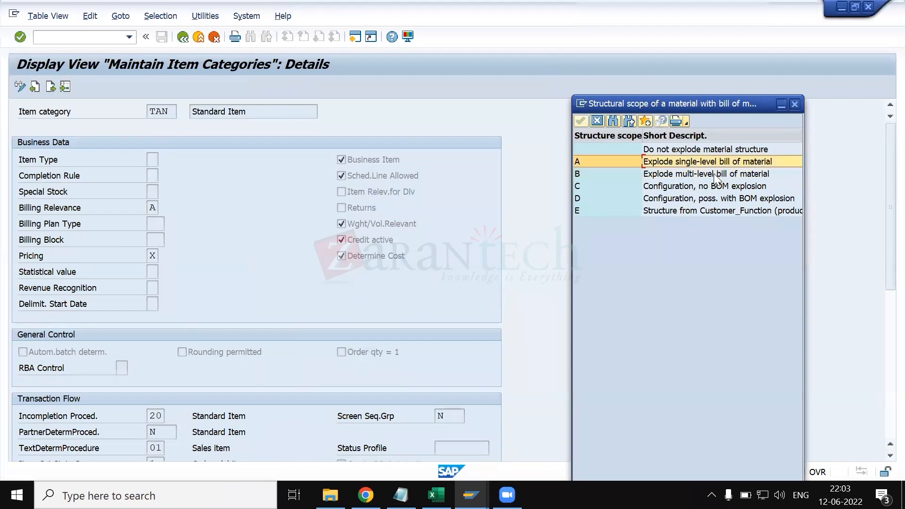
left_click(708, 174)
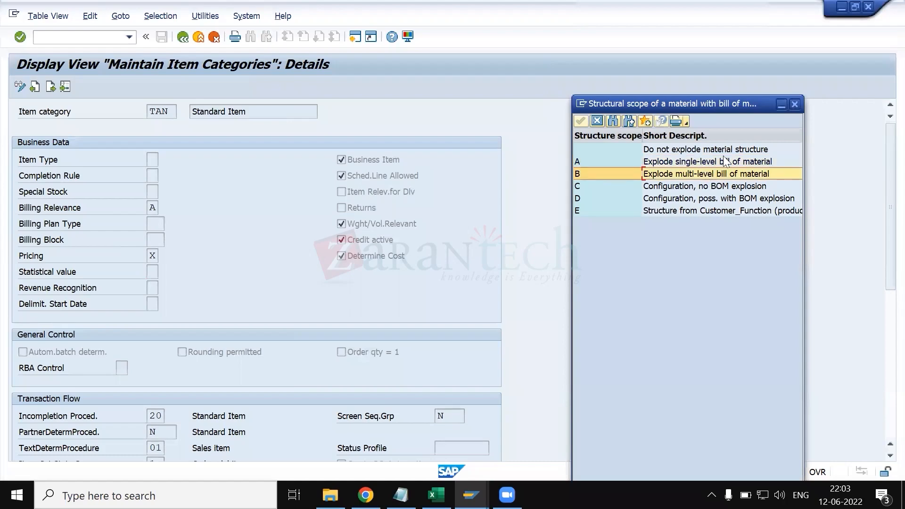
left_click(797, 104)
- Examine the value contract material and repair procedure fields in the TAN item category details
scroll(477, 313, "down", 4)
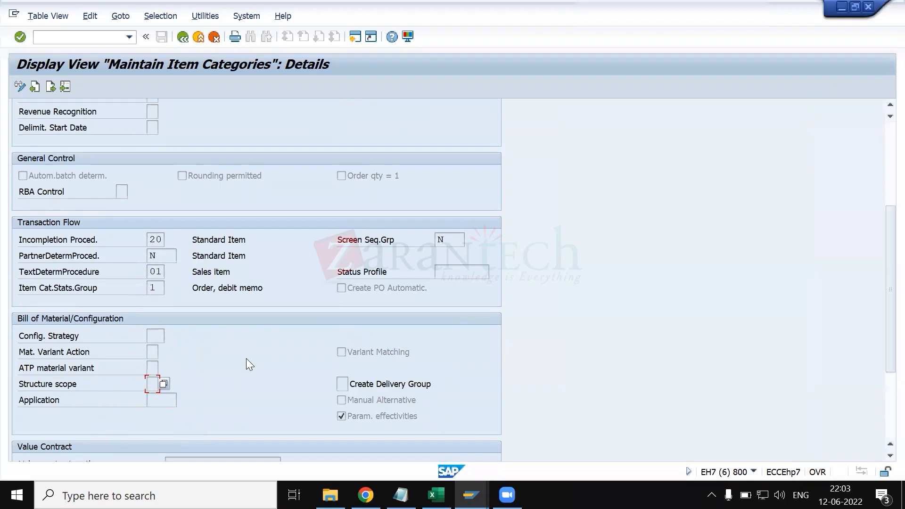
scroll(246, 358, "down", 2)
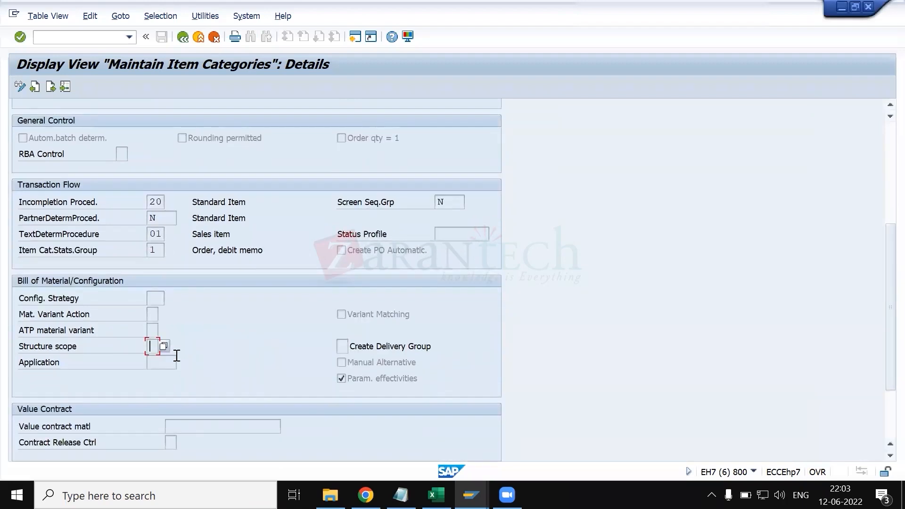
scroll(136, 361, "down", 1)
scroll(141, 355, "down", 3)
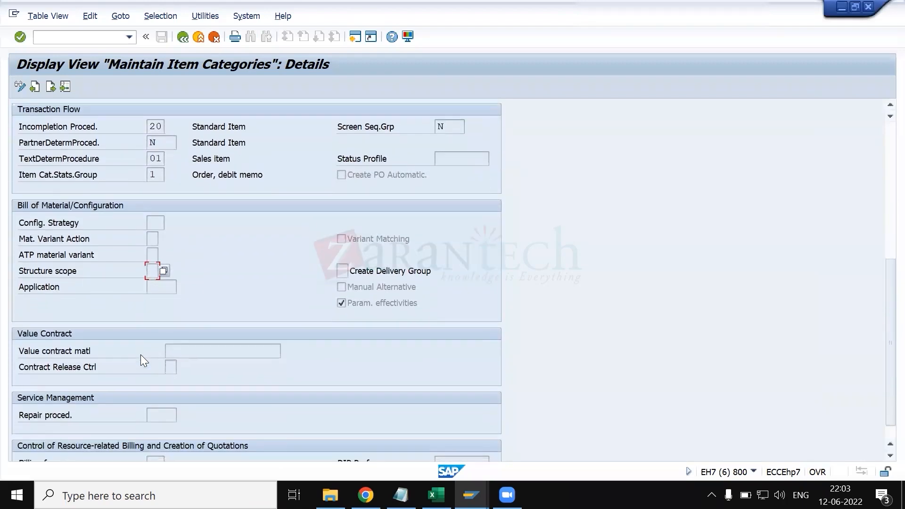
left_click(196, 353)
scroll(196, 353, "down", 1)
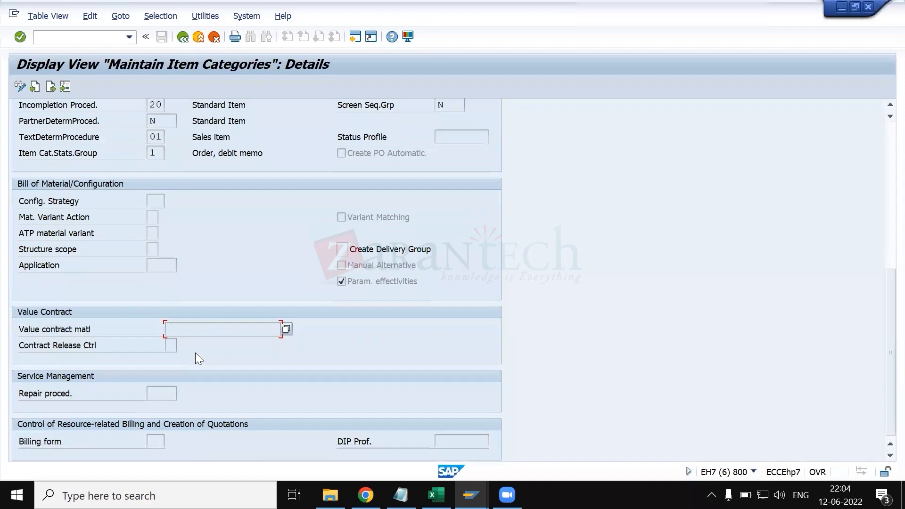
scroll(166, 323, "up", 3)
scroll(166, 323, "down", 3)
left_click(148, 391)
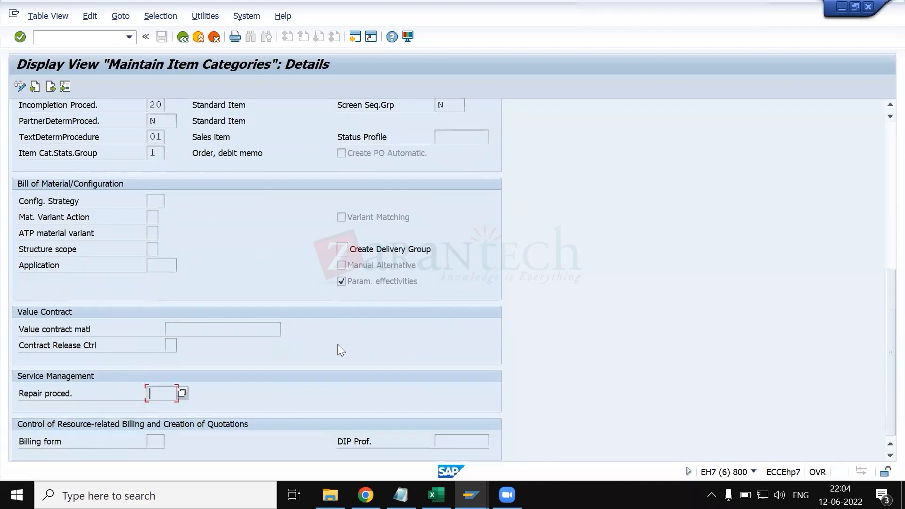
- Read the field help for DIP Prof. in the resource-related billing section and close it
left_click(466, 440)
key("F1")
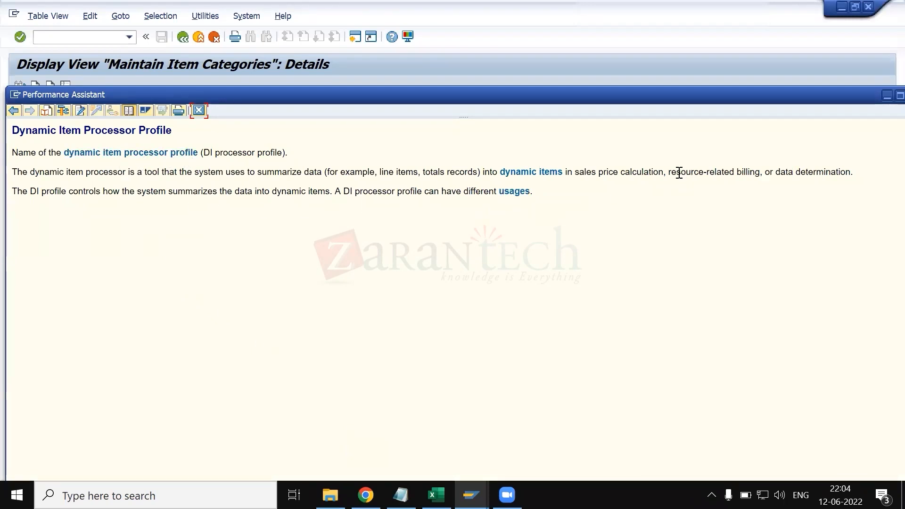
left_click(200, 110)
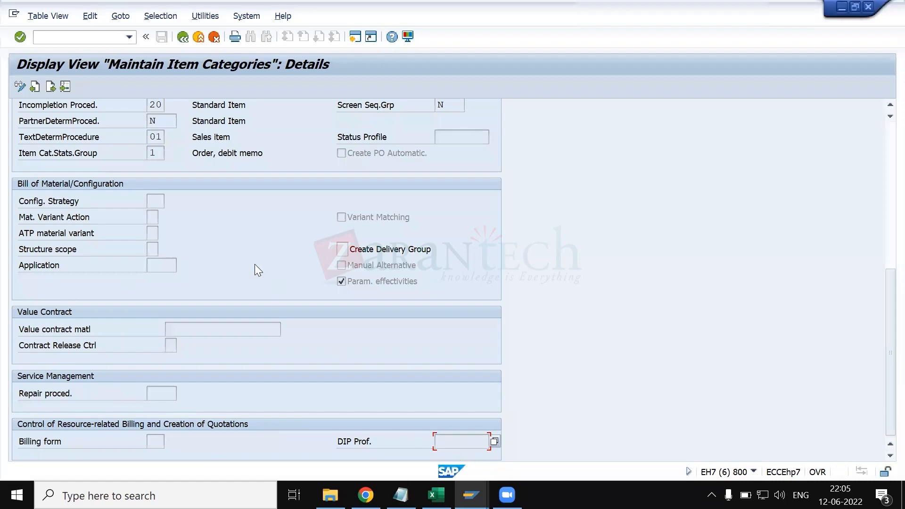
- Leave the TAN details, open transaction VOV7 and position the item category list at TAN
scroll(254, 264, "up", 6)
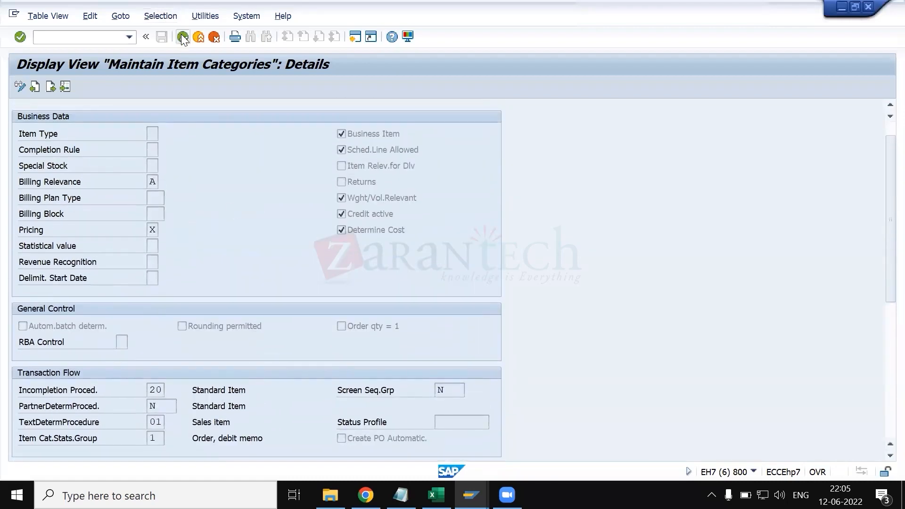
left_click(182, 36)
left_click(182, 37)
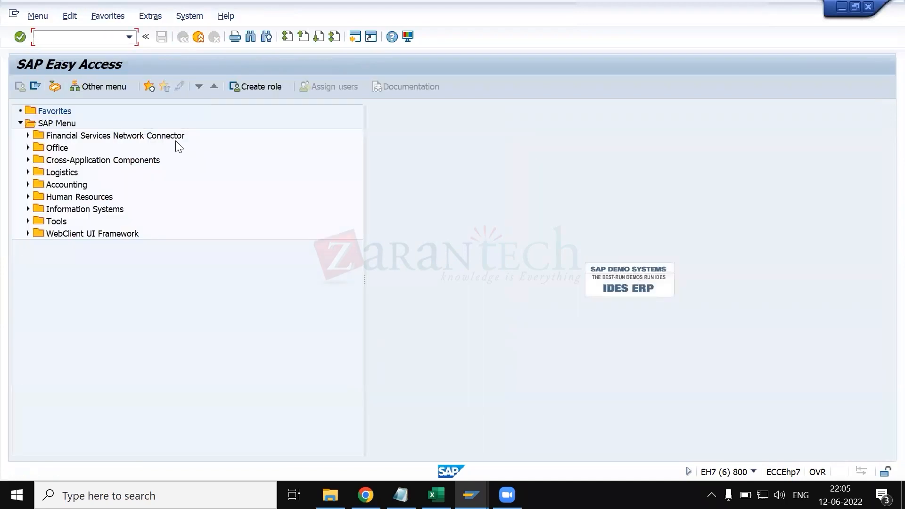
type("vov7")
key("Return")
left_click(127, 453)
type("ta")
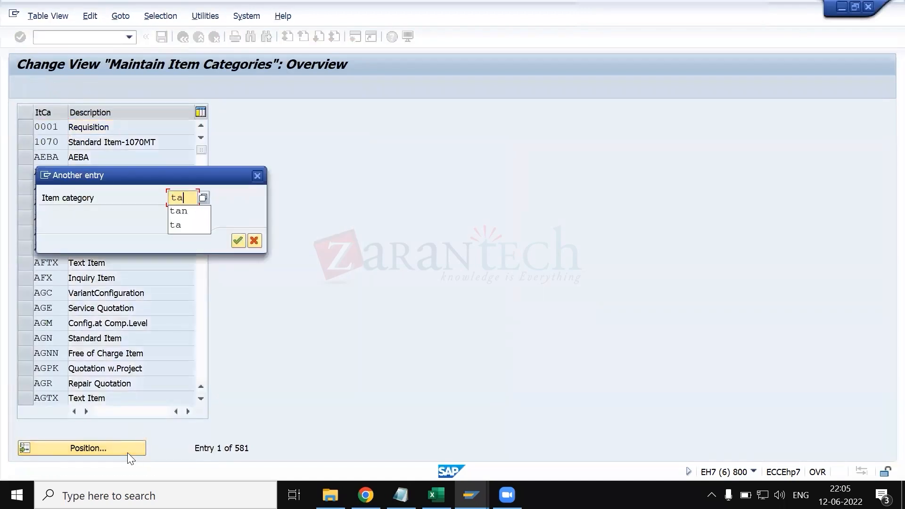
key("Return")
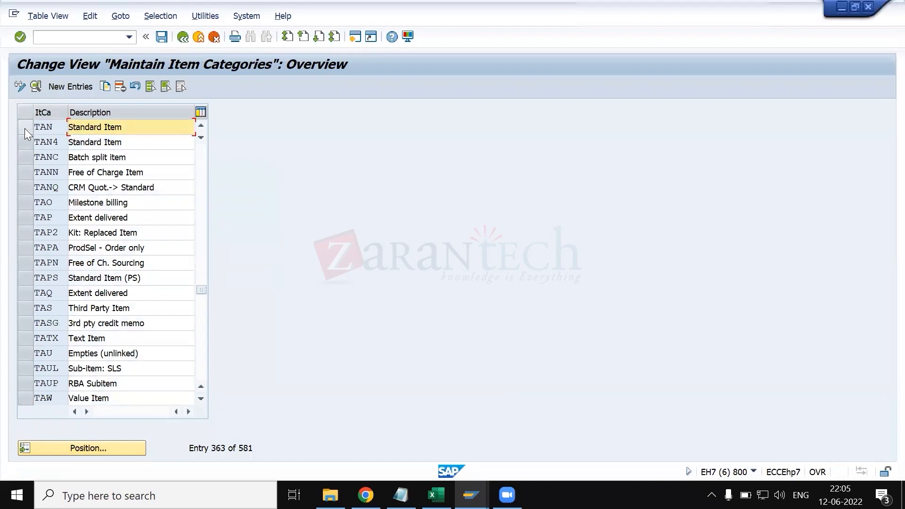
- Copy item category TAN as ZSUP with the description "sulzer item category", including its dependent entries
left_click(25, 128)
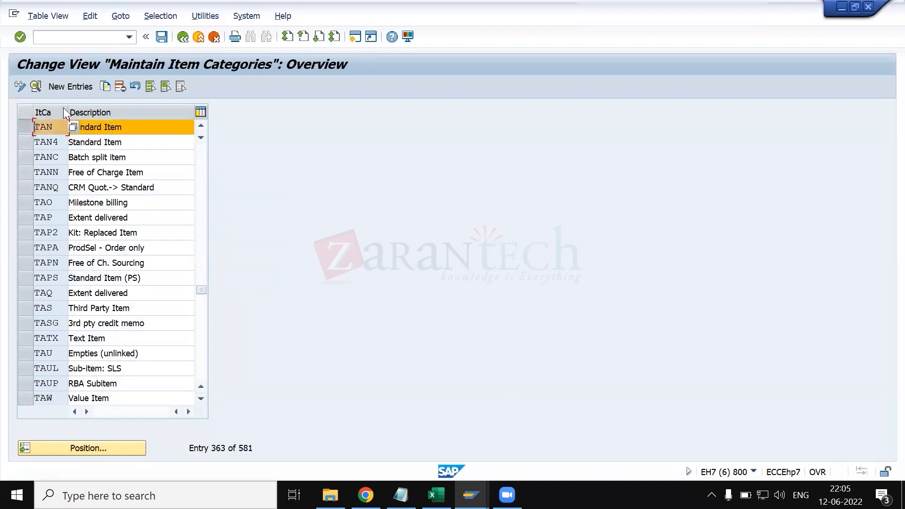
left_click(103, 87)
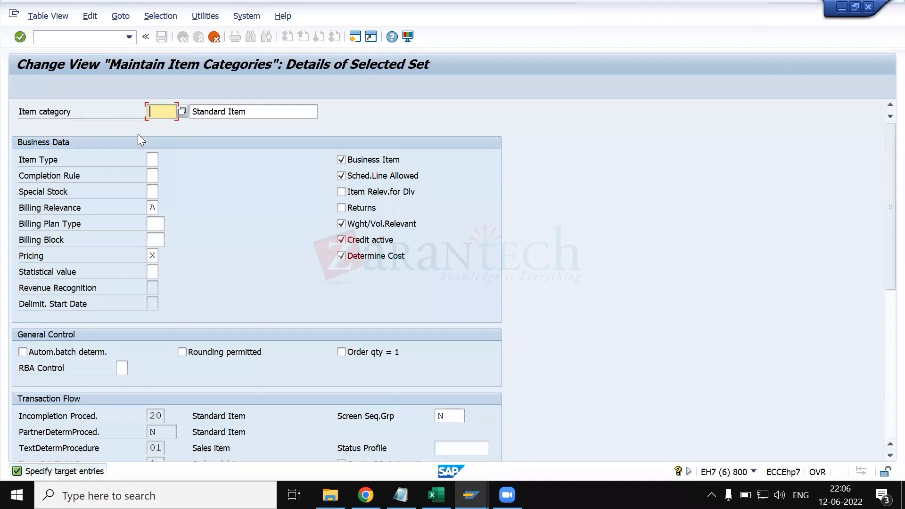
type("zsup")
key("Tab")
type("sulzer t")
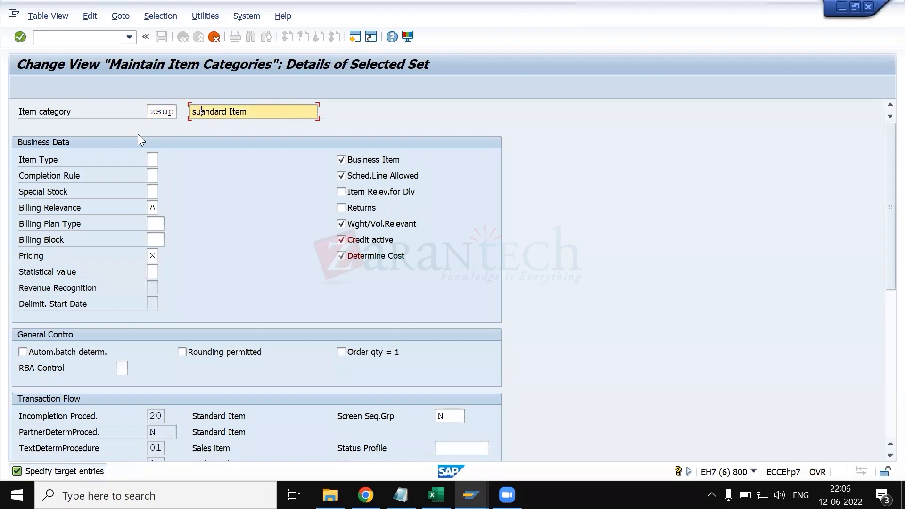
key("BackSpace")
type("item catr")
key("BackSpace")
type("egory")
key("Return")
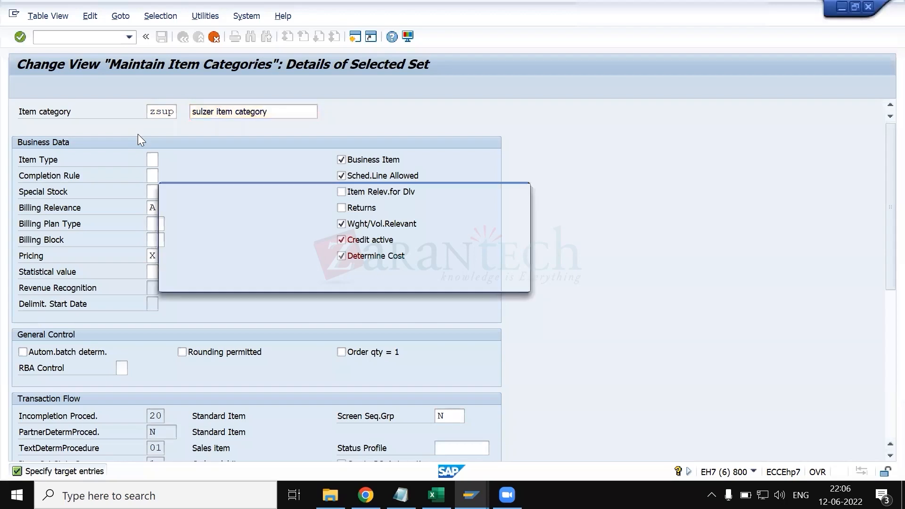
left_click(244, 276)
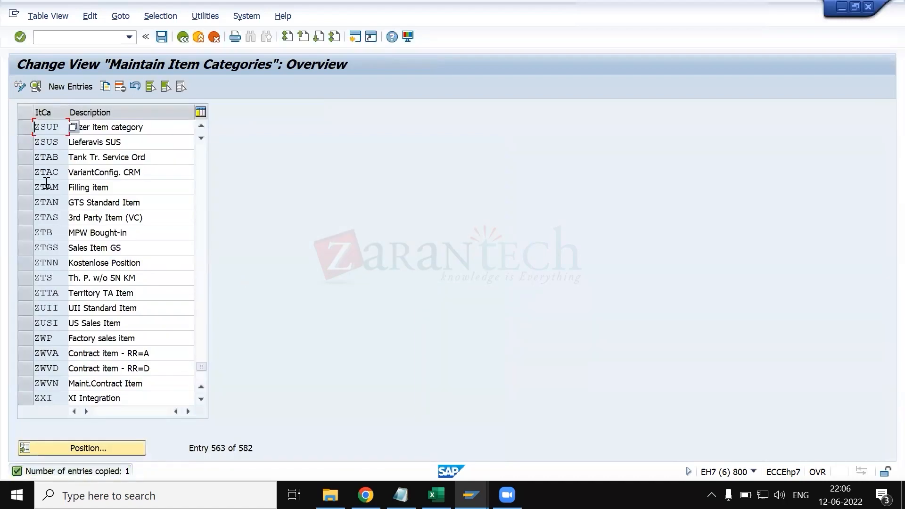
- Select the ZSUP item category and save it under the customizing request described as Demo Org structure
left_click(27, 124)
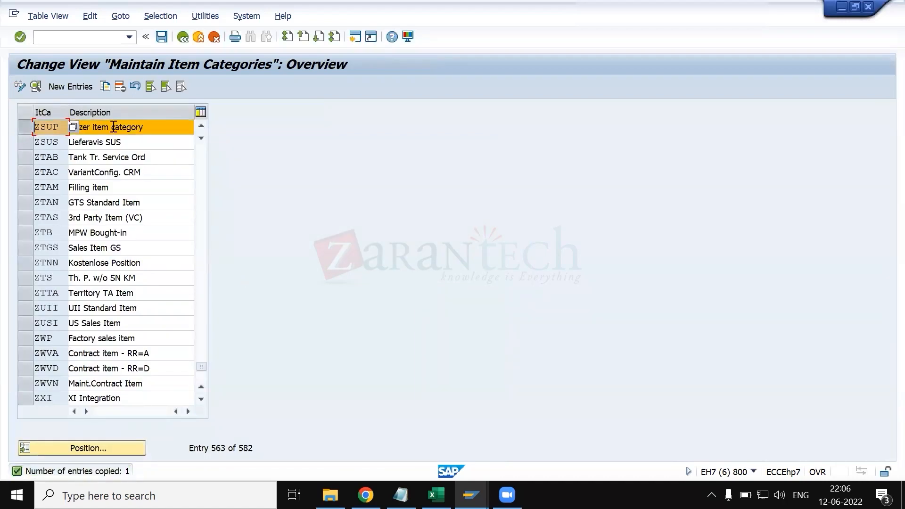
left_click(154, 128)
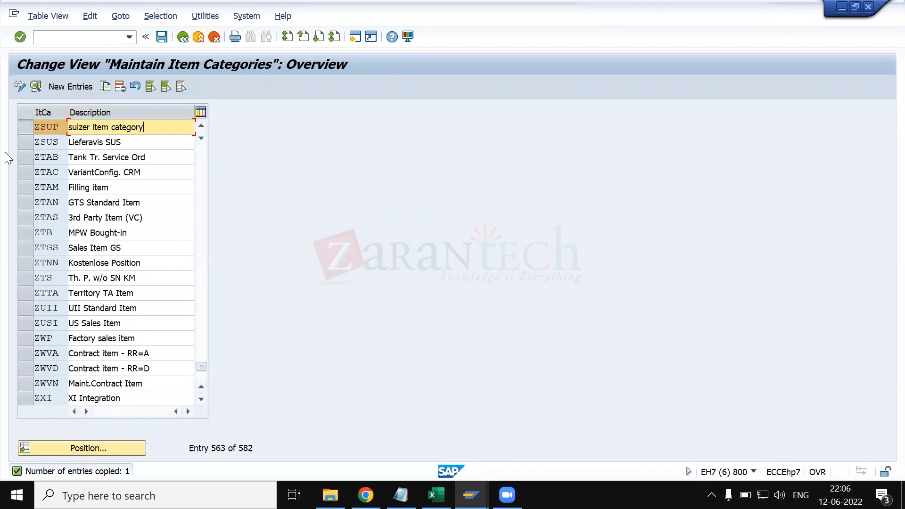
left_click(22, 125)
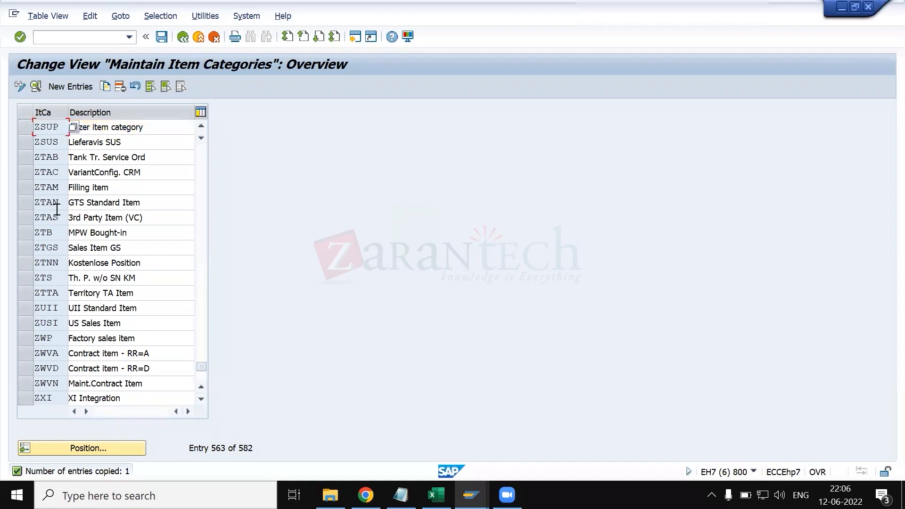
left_click(26, 128)
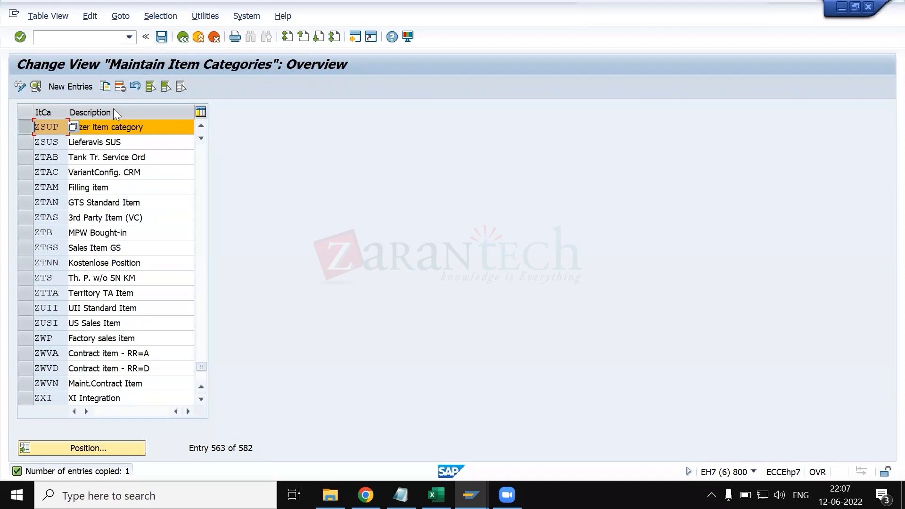
left_click_drag(60, 127, 24, 127)
left_click(157, 40)
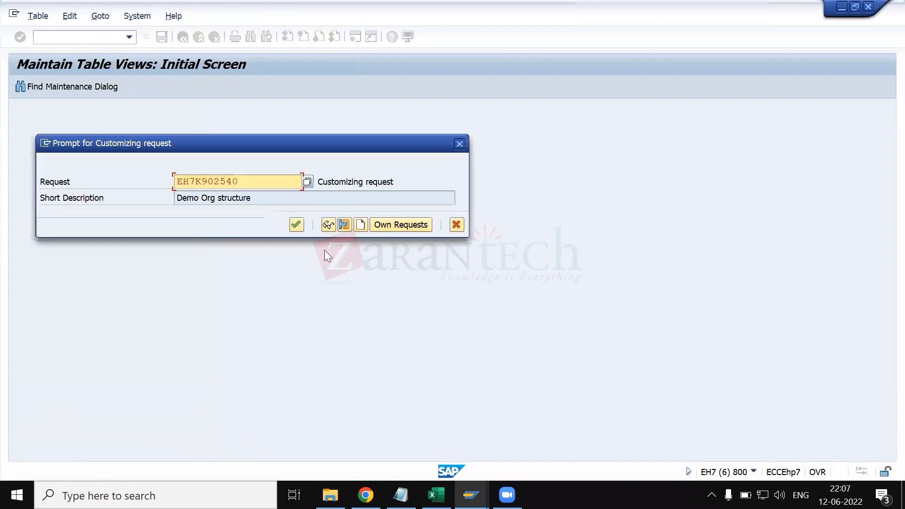
left_click(299, 229)
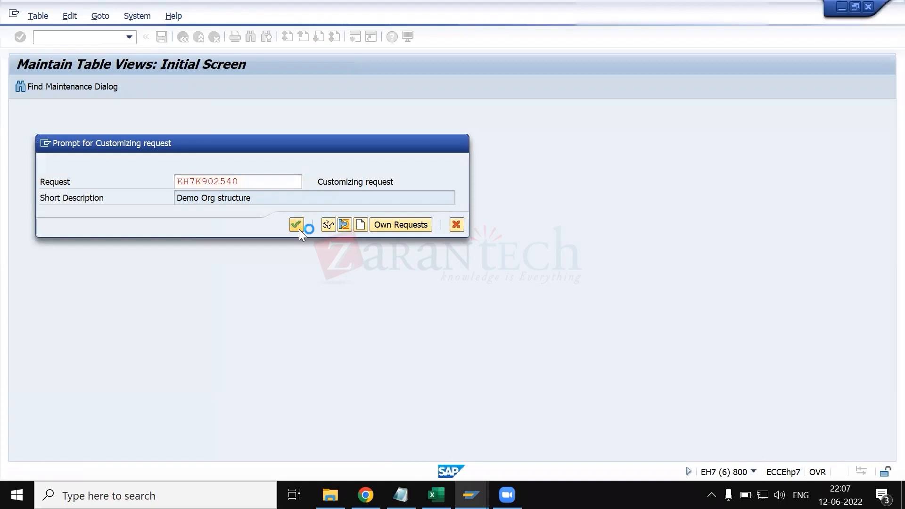
- Add ZSRM and ZSUP on separate lines at the end of notes.txt in Notepad
left_click(400, 495)
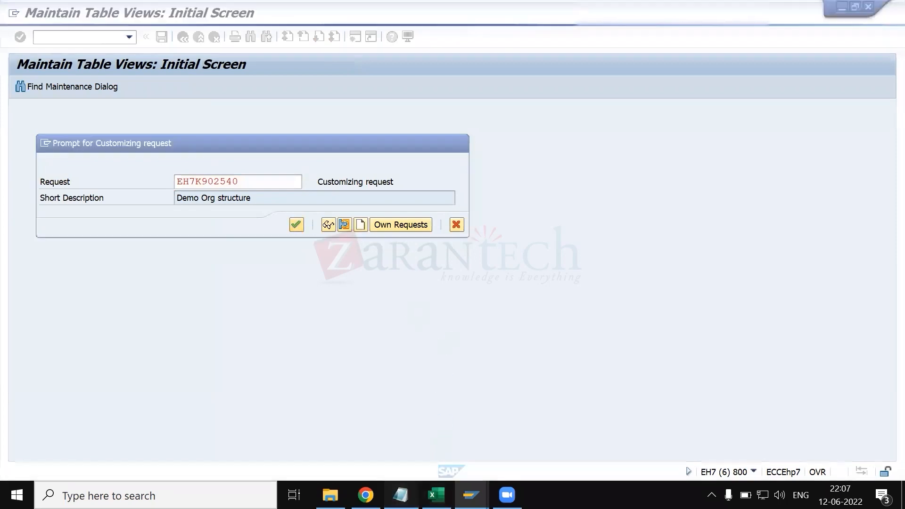
type("ZSRM")
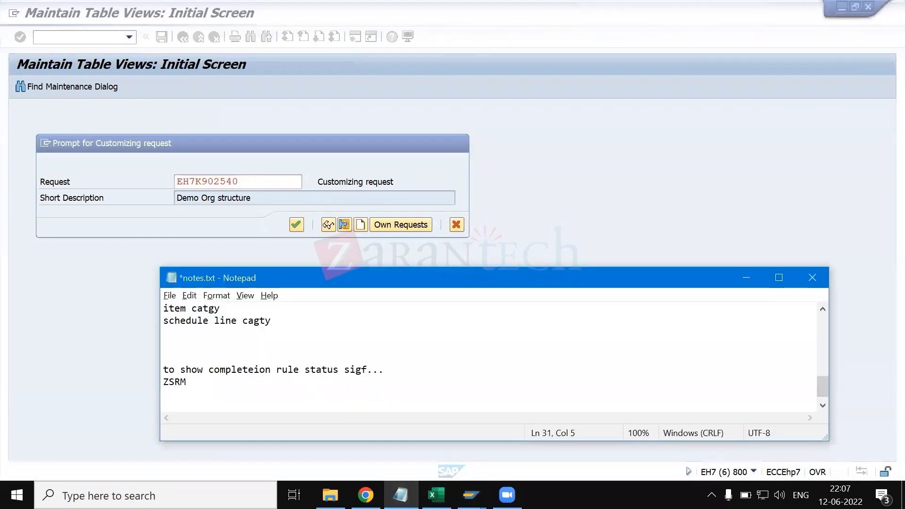
key("Return")
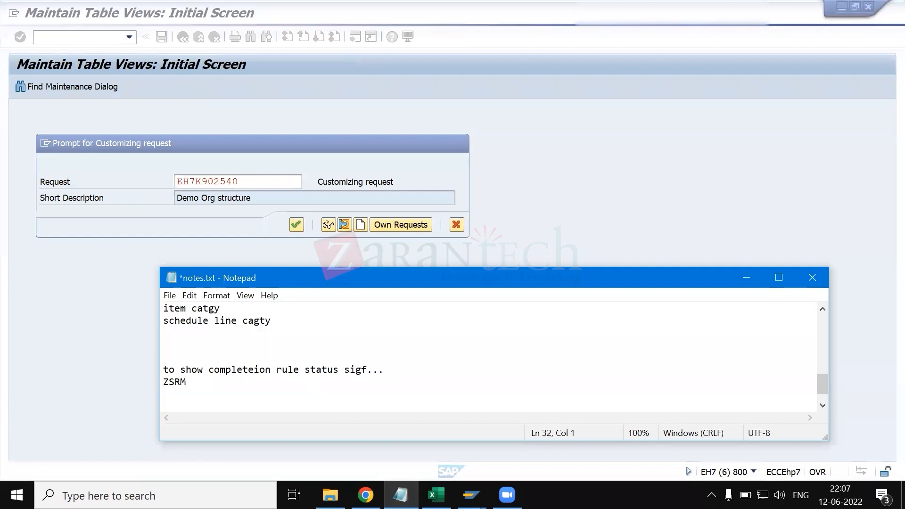
type("ZSUP")
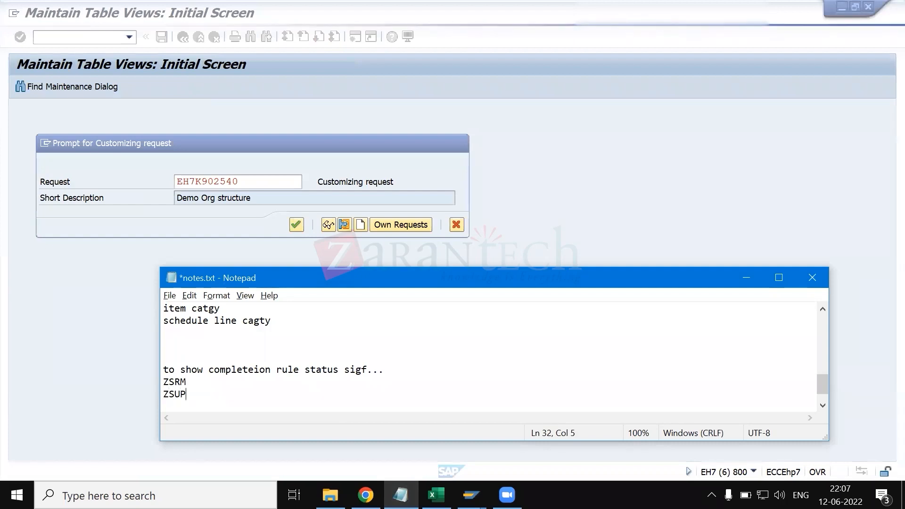
key("Return")
- Switch back to SAP and confirm the list of key fields in transport objects
left_click(202, 260)
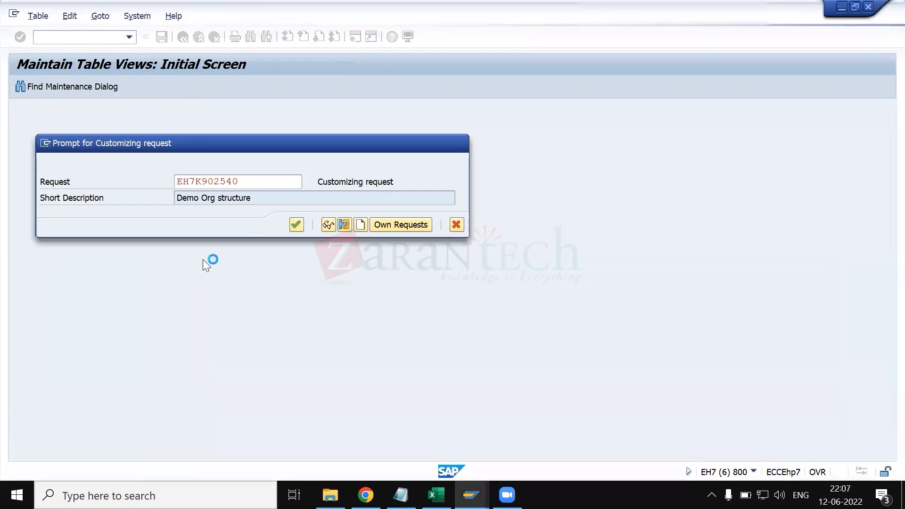
key("Return")
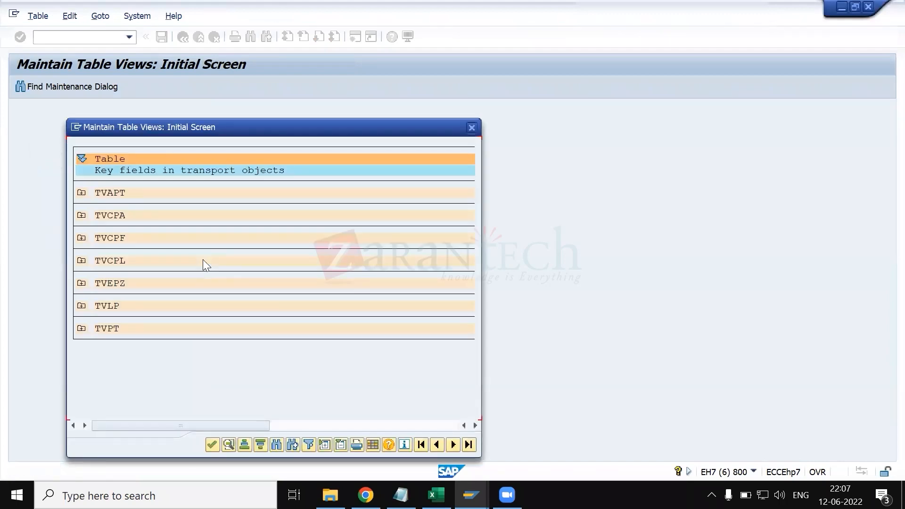
left_click(212, 445)
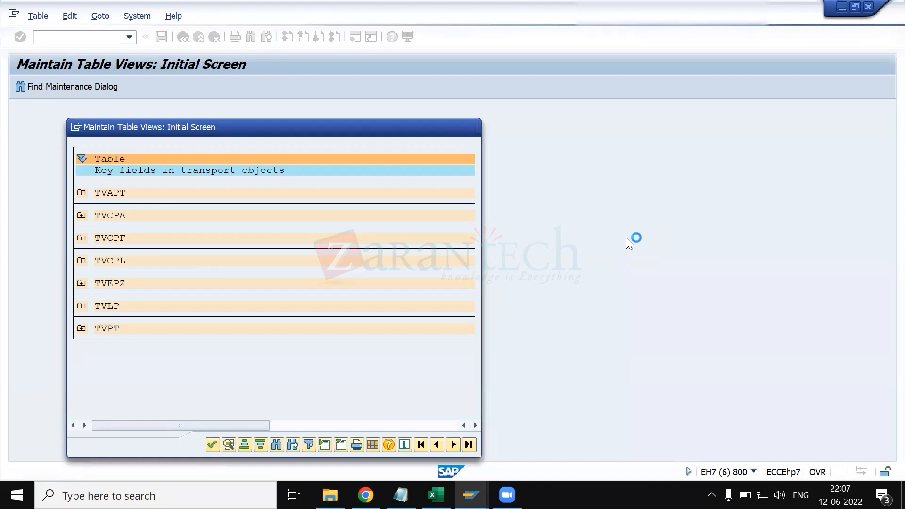
- Switch to the SAP sales order types session, position its overview at ZTAN, and return to the SAP start screen
key("alt+Tab")
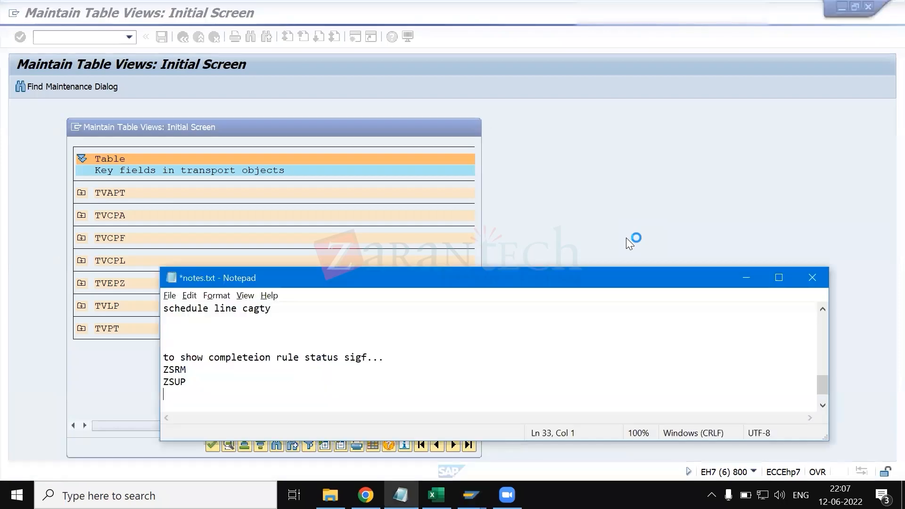
key("alt+Tab")
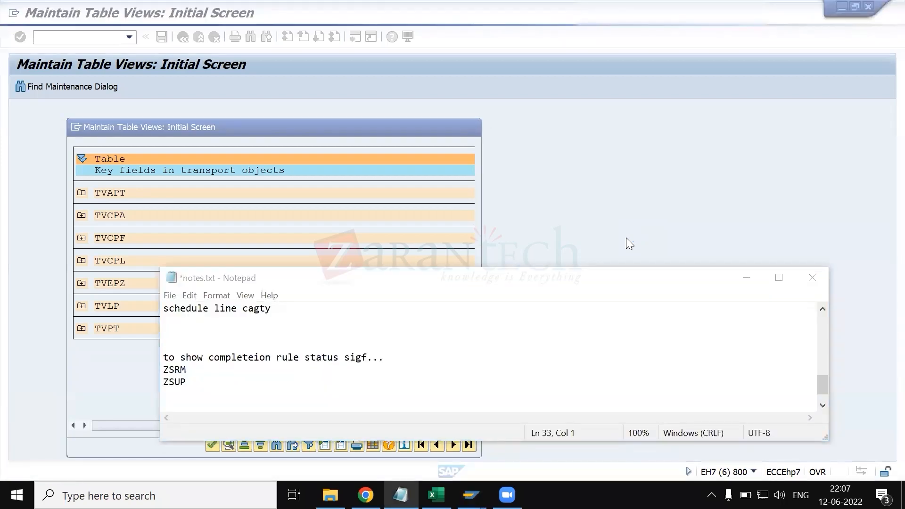
key("alt+Tab")
key("alt+Tab")
key("alt+Tab")
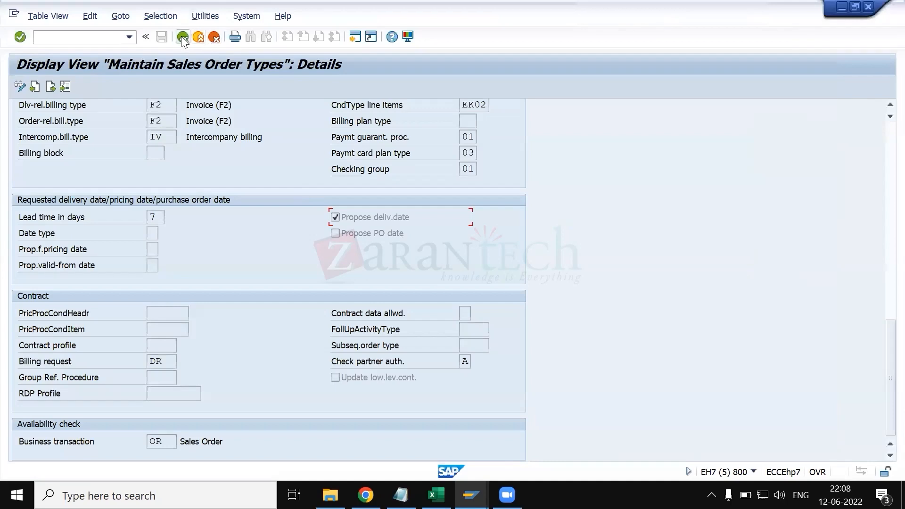
left_click(182, 38)
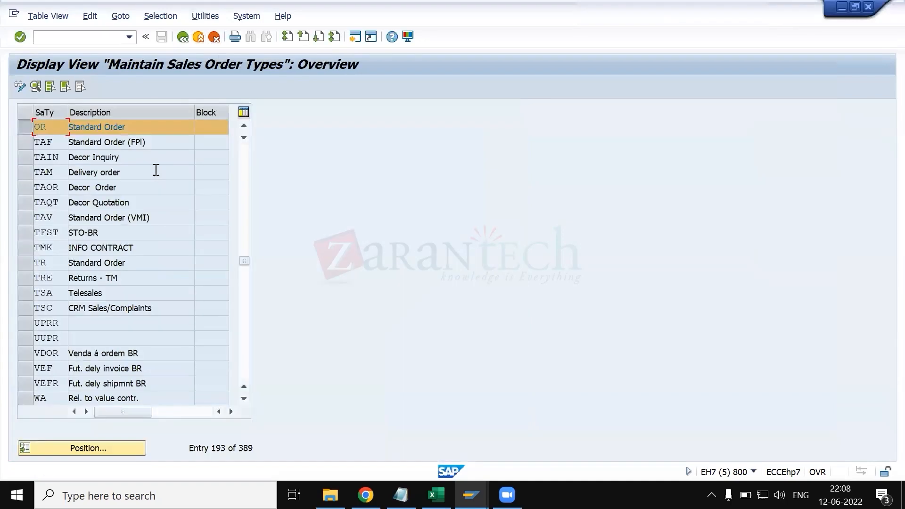
left_click(108, 444)
type("ztan")
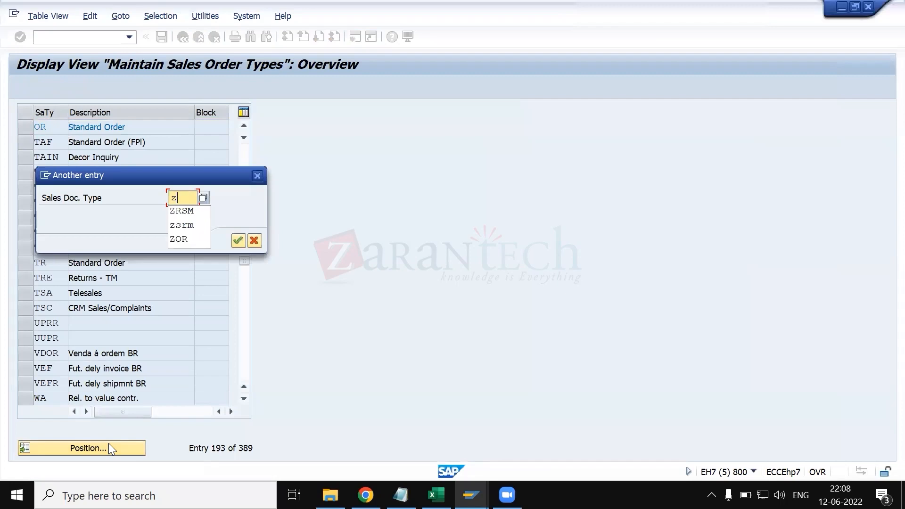
key("Return")
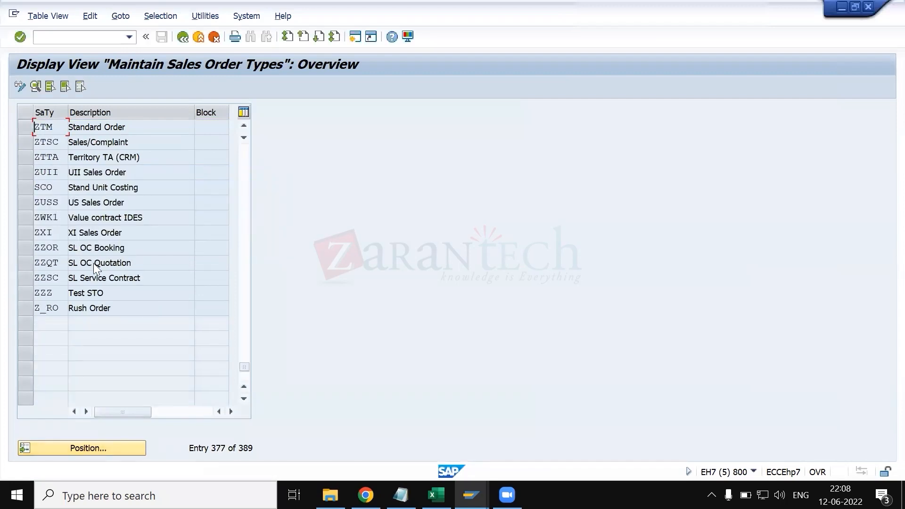
scroll(94, 264, "up", 2)
left_click(184, 36)
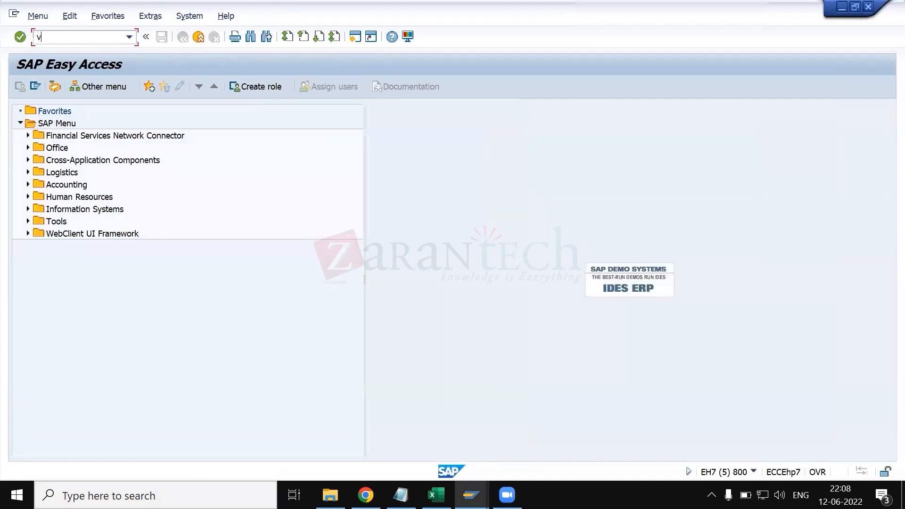
- Switch to the Display IMG session, open Define Item Categories under Sales Document Item, and position the list at ZTAN
key("alt+Tab")
key("alt+Tab")
key("alt+Tab")
key("alt+Tab")
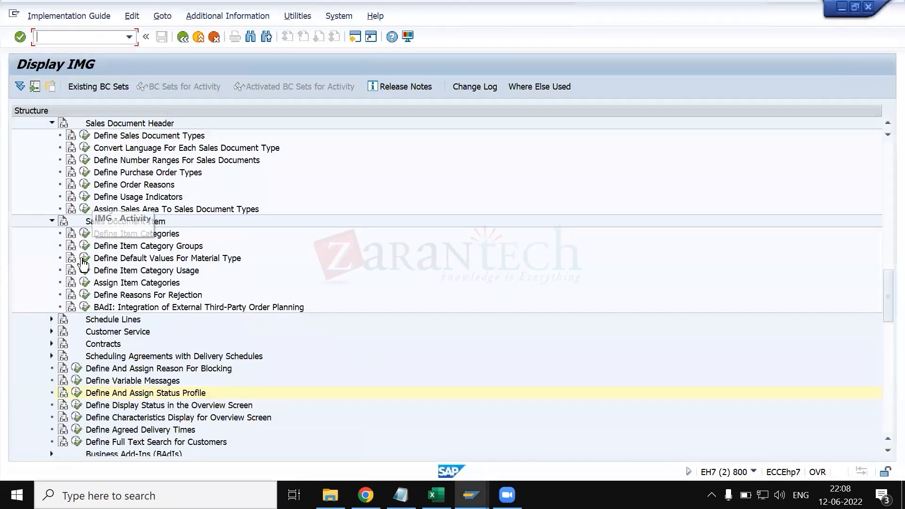
left_click(85, 233)
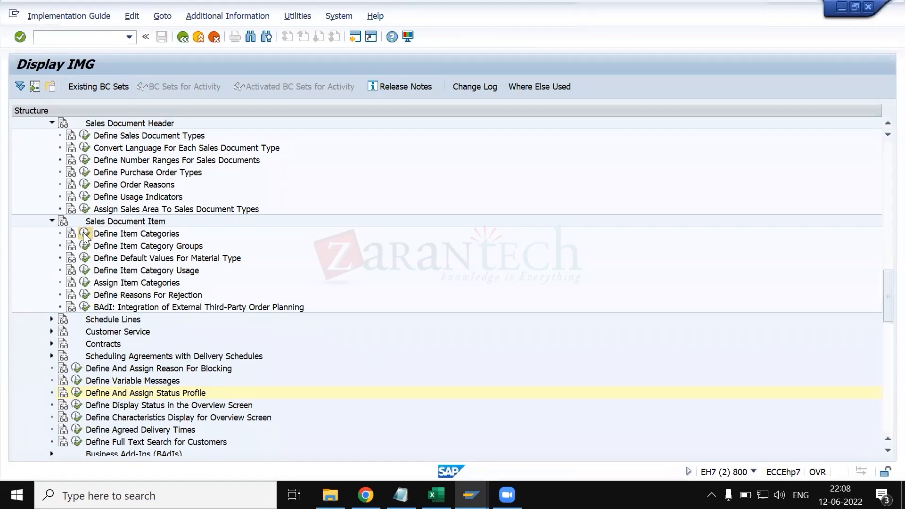
left_click(163, 375)
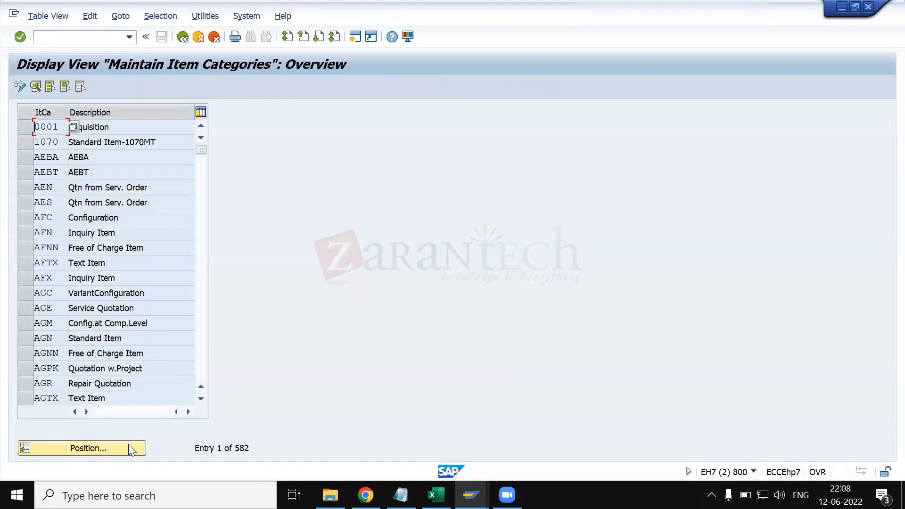
left_click(129, 446)
type("ztan")
key("Return")
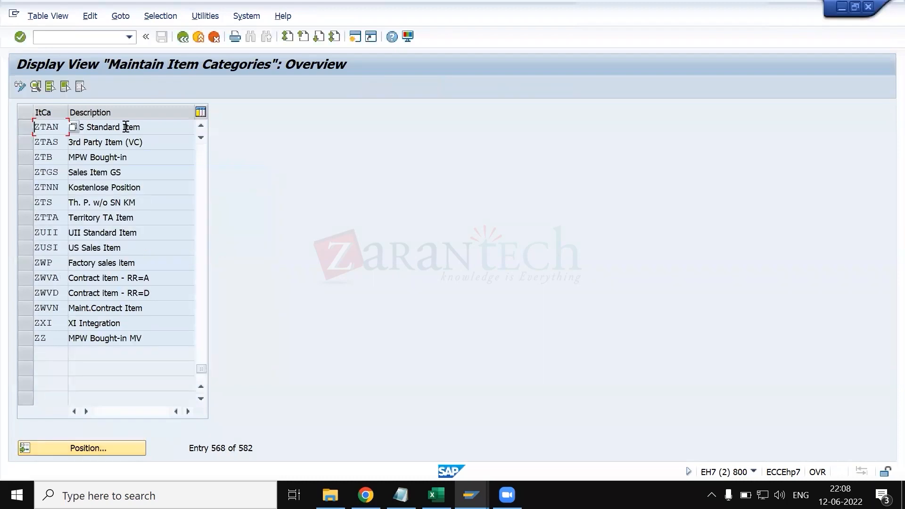
left_click(128, 127)
- Switch to notes.txt in Notepad and extend the ZSUP line to "ZSUP/tan"
key("alt+Tab")
key("Tab")
key("Tab")
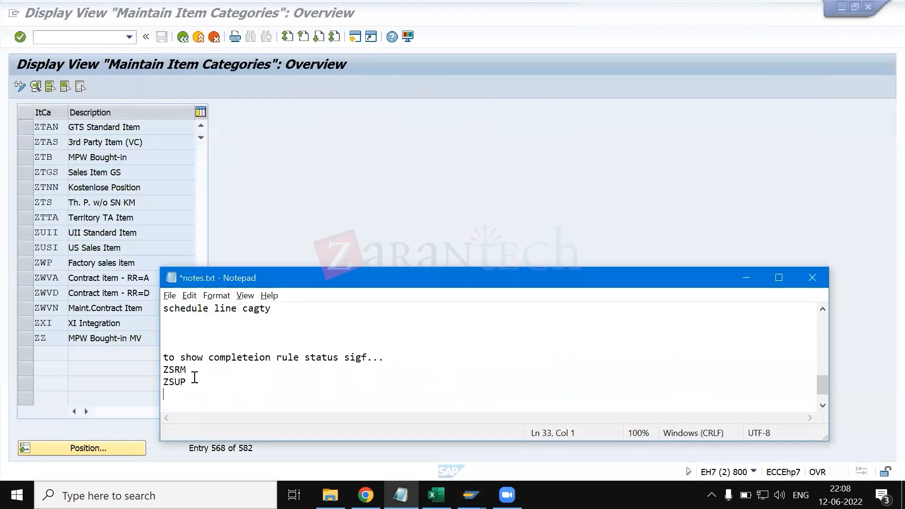
type("/tan")
key("Return")
left_click_drag(192, 382, 154, 386)
left_click(154, 382)
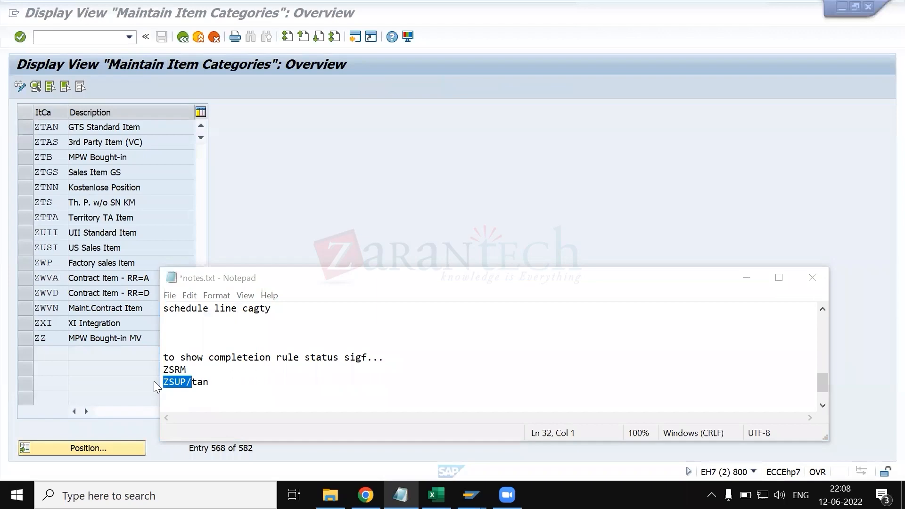
- Switch to the SAP session changing item categories and leave it for the SAP start screen
key("alt+Tab")
key("Tab")
key("Tab")
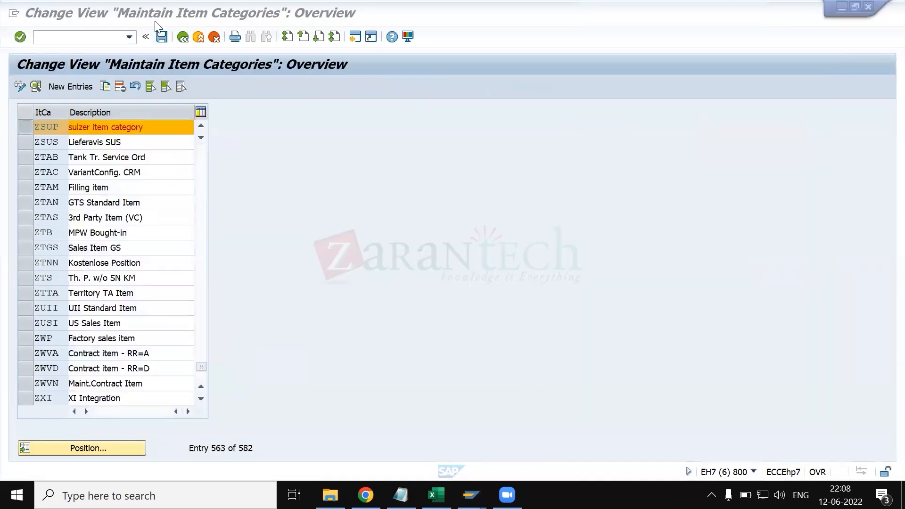
left_click(182, 41)
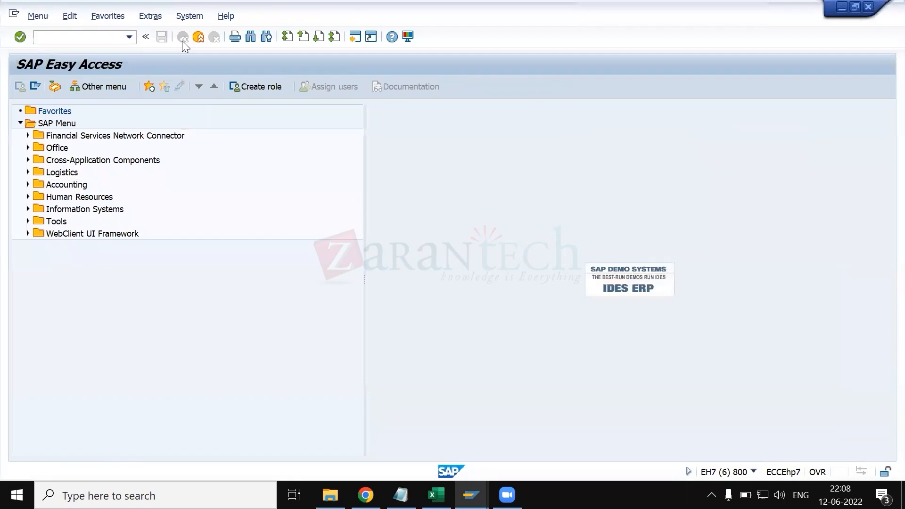
- Switch to KT.xlsx in Excel and review the header, item and schedule line notes and the T-codes that define them
key("alt+Tab")
key("Tab")
key("Tab")
key("Tab")
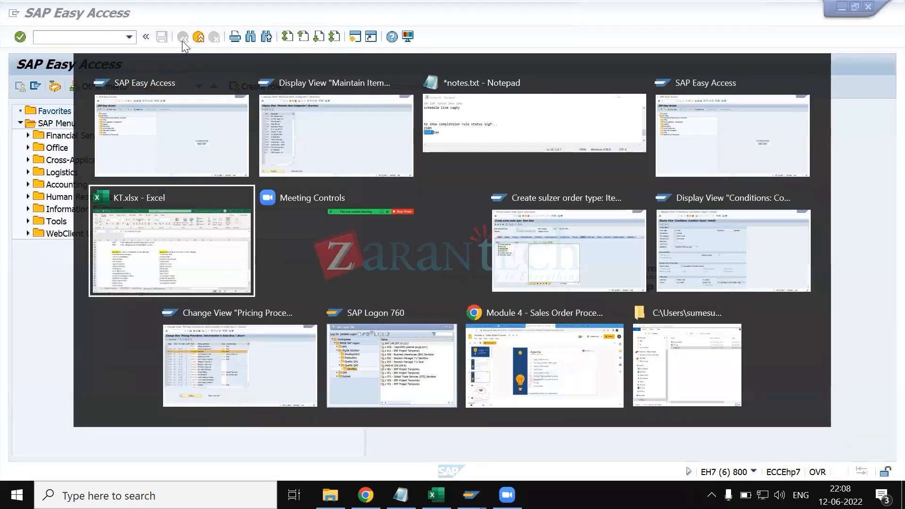
scroll(263, 336, "up", 6)
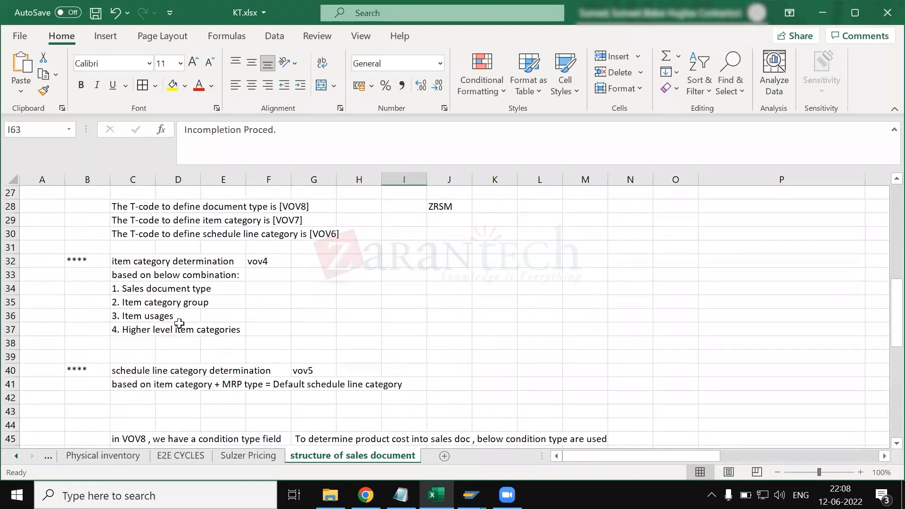
scroll(101, 297, "up", 7)
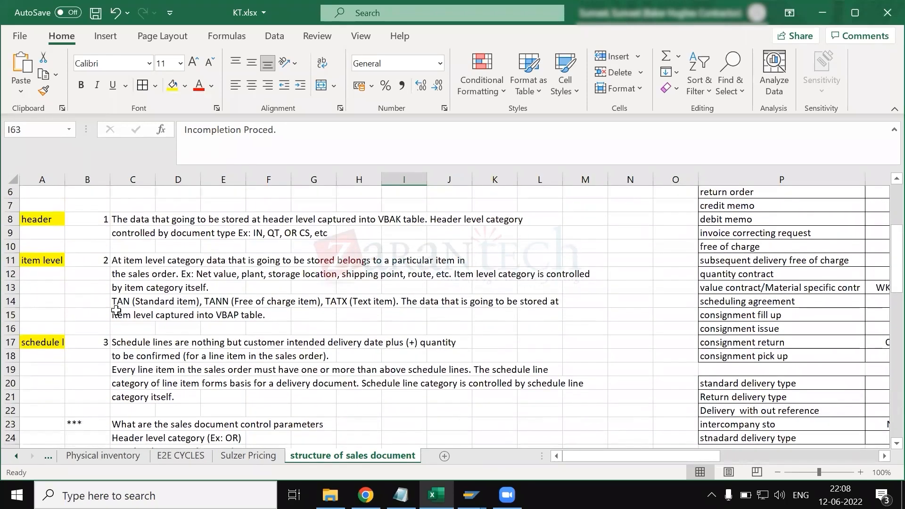
left_click(124, 222)
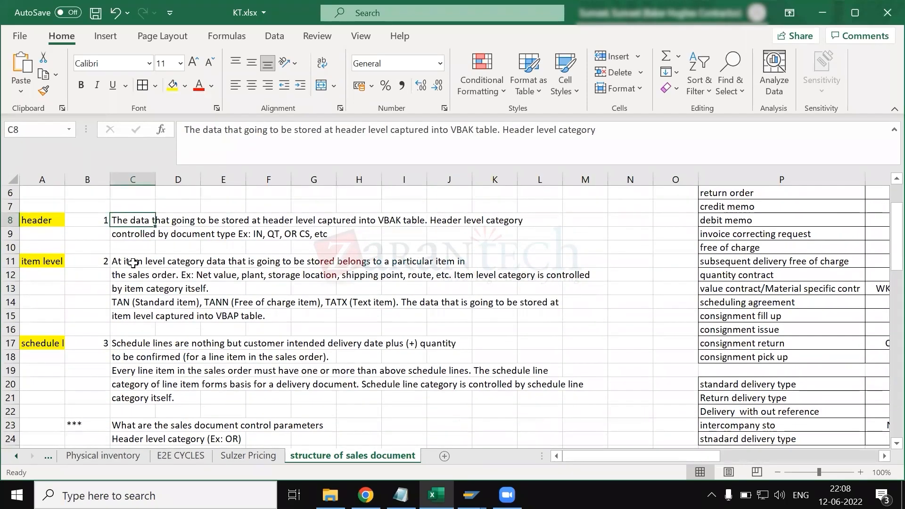
left_click(133, 263)
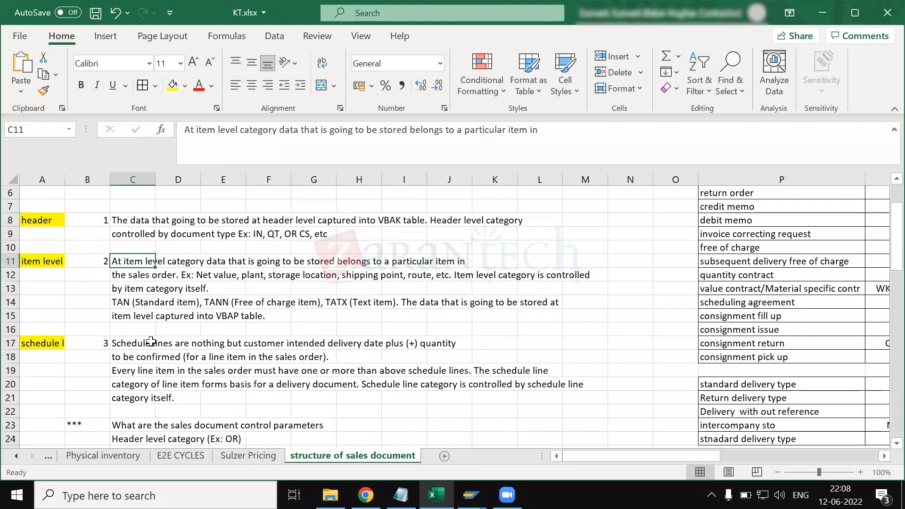
left_click(125, 346)
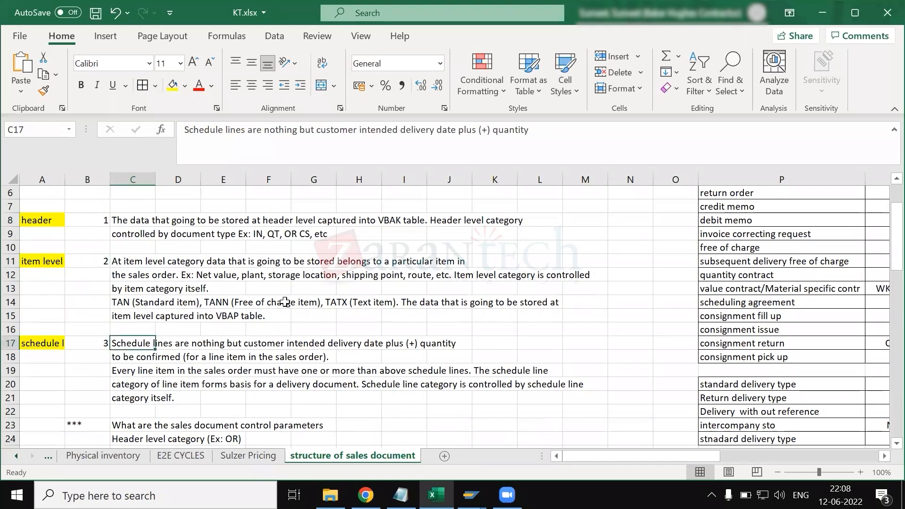
scroll(313, 351, "down", 3)
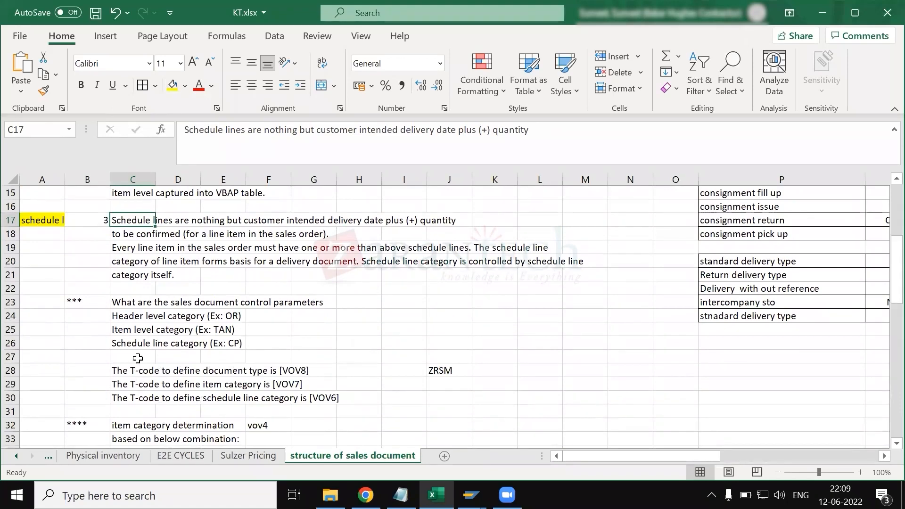
left_click(138, 396)
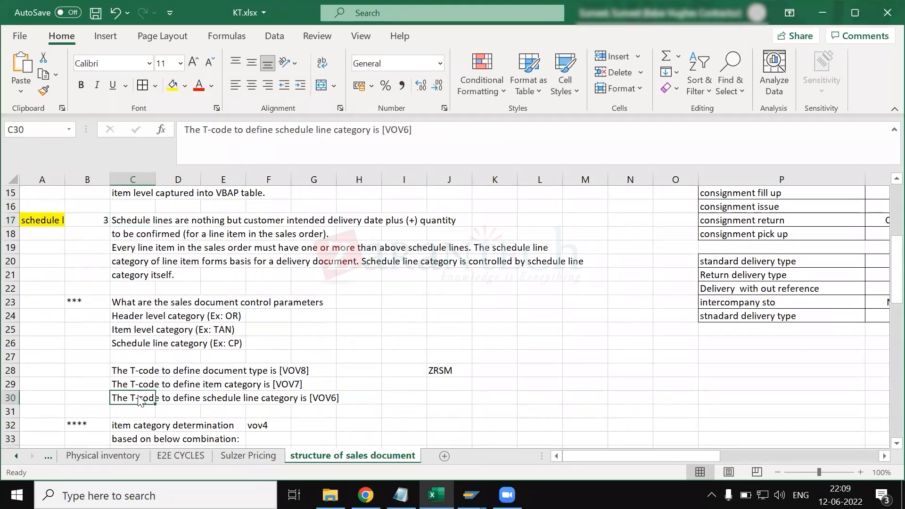
- Switch back to SAP, start transaction SPRO and open the SAP Reference IMG
key("alt+Tab")
type("spro")
key("Return")
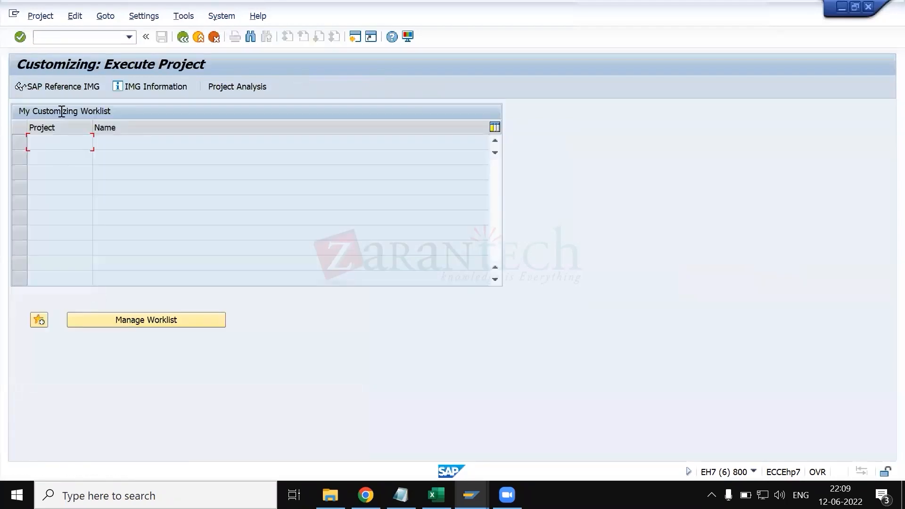
left_click(58, 86)
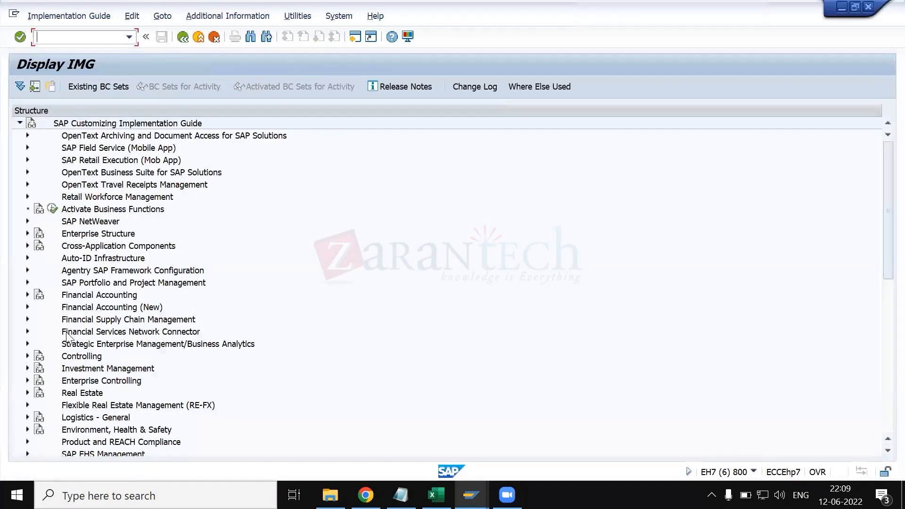
- Expand Sales and Distribution, Sales, Sales Documents and Schedule Lines in the implementation guide
scroll(67, 336, "down", 1)
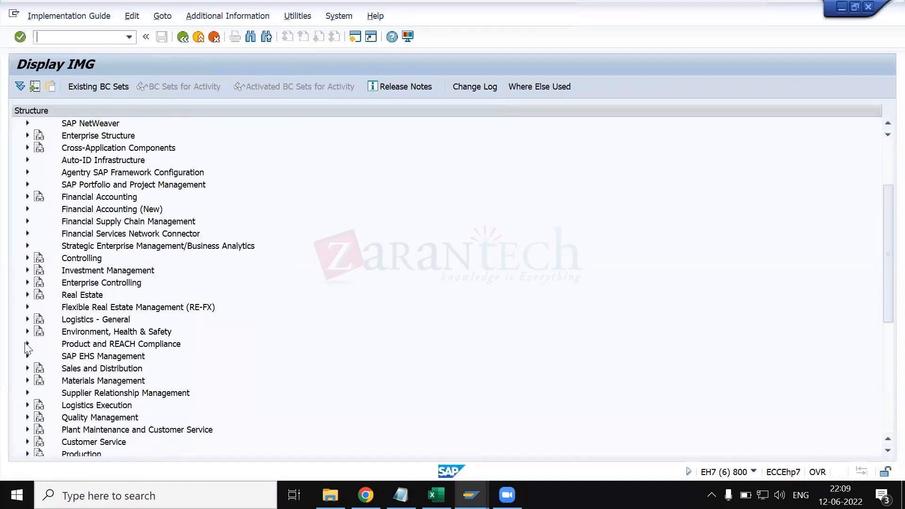
left_click(27, 368)
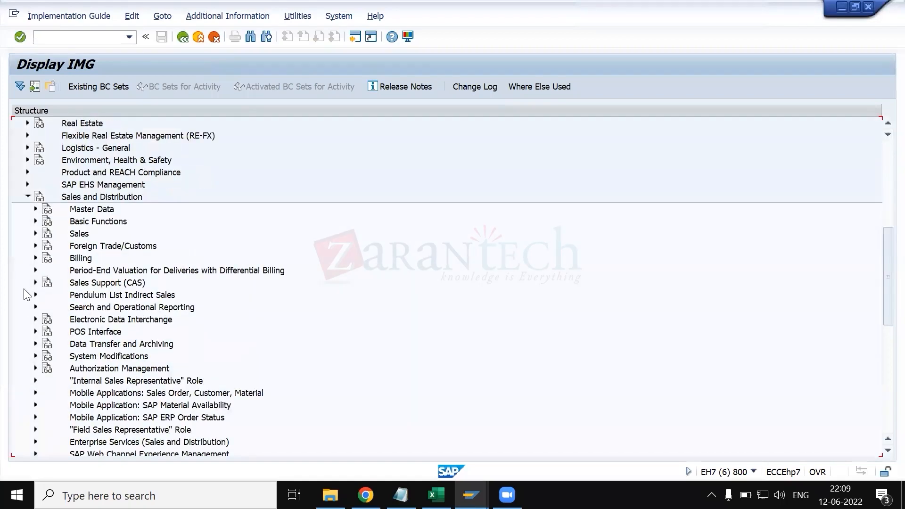
left_click(35, 234)
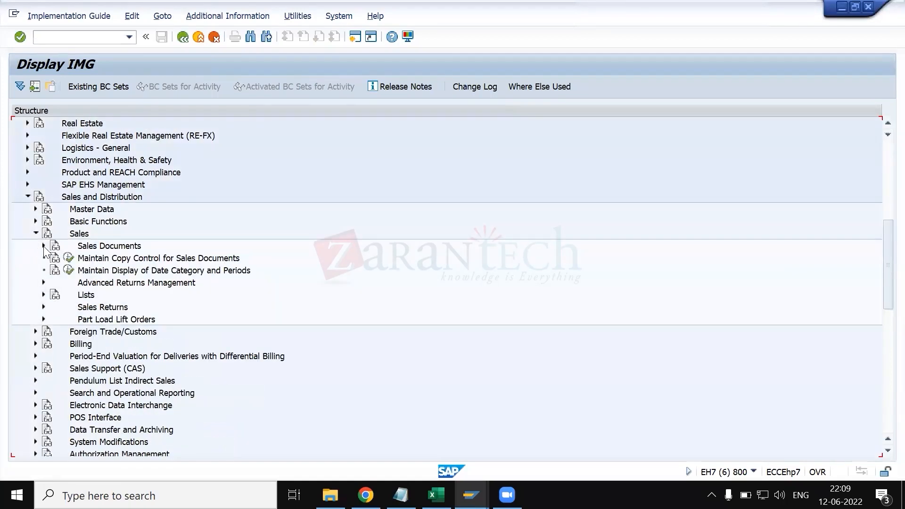
left_click(44, 245)
left_click(52, 282)
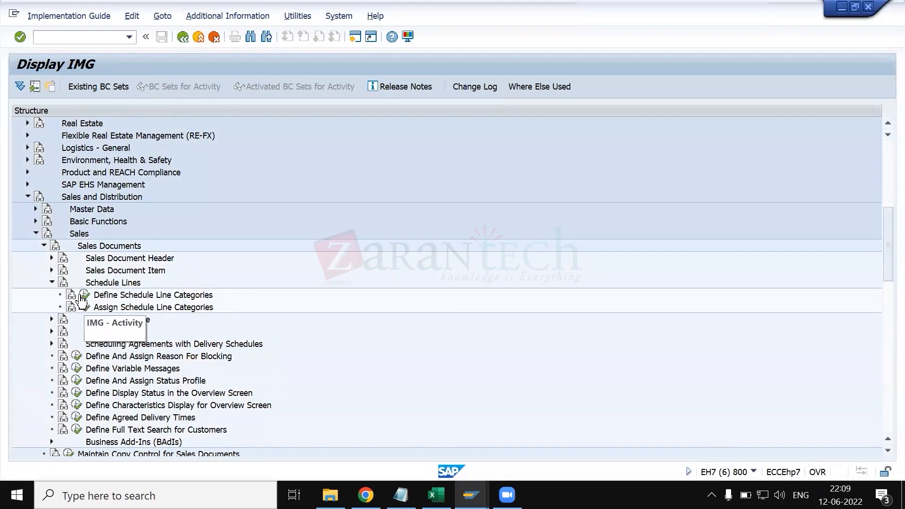
- Switch to the item categories session, open schedule line category maintenance (VOV6) in its place, and set it to display mode
key("alt+Tab")
key("Tab")
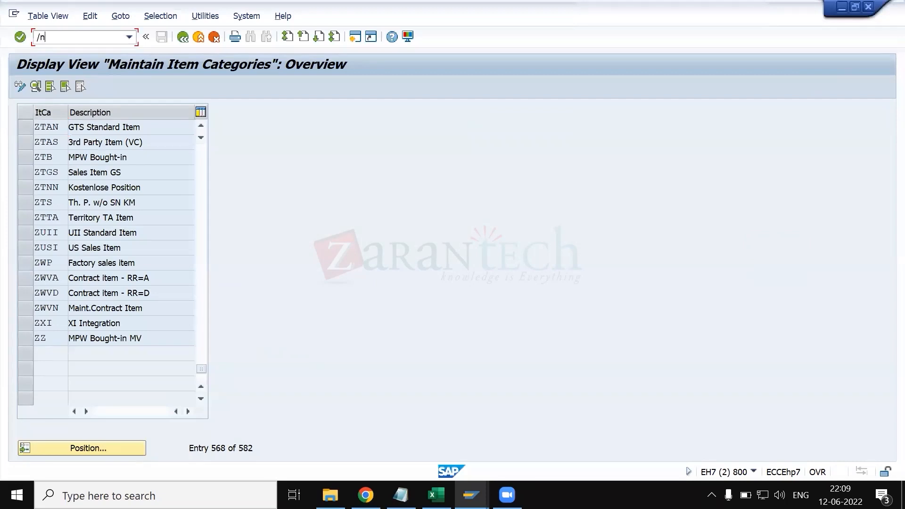
key("Return")
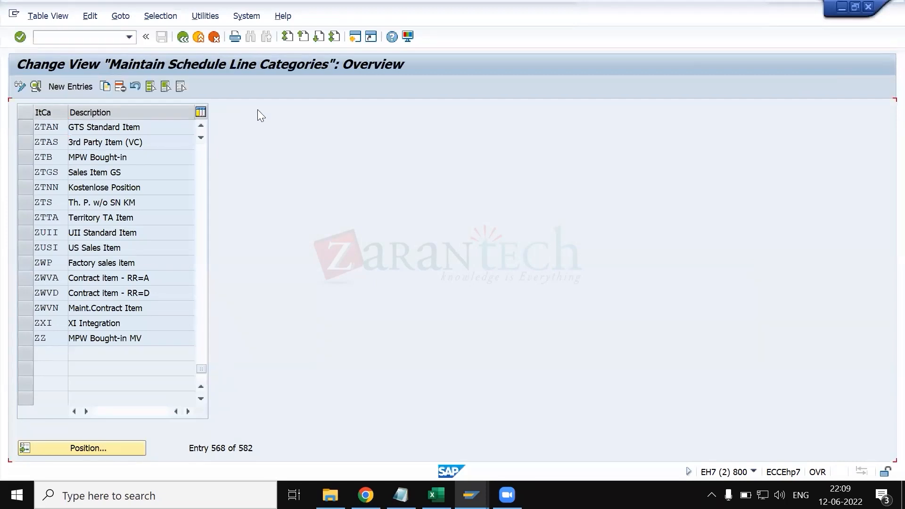
left_click(20, 85)
- Switch to KT.xlsx in Excel and examine the notes on sales document control parameters and on item and schedule line category determination
key("alt+Tab")
key("alt+Tab")
key("Tab")
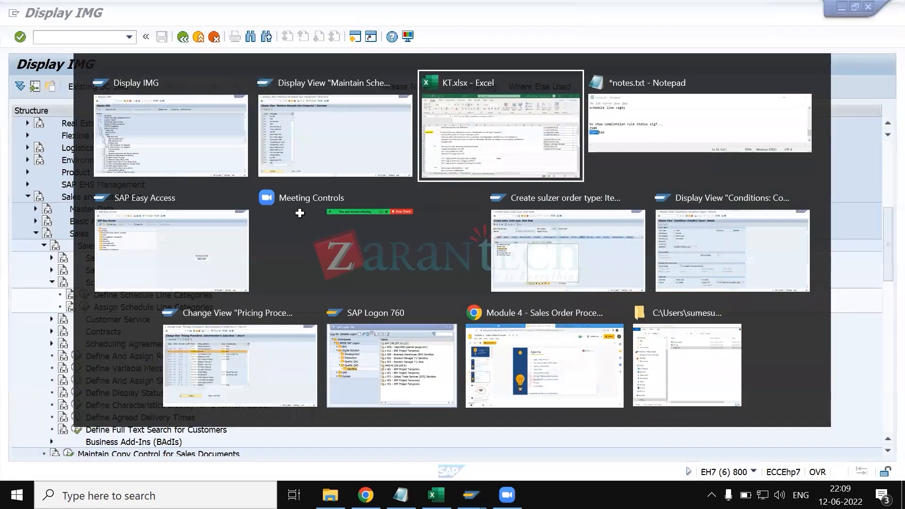
scroll(227, 375, "down", 2)
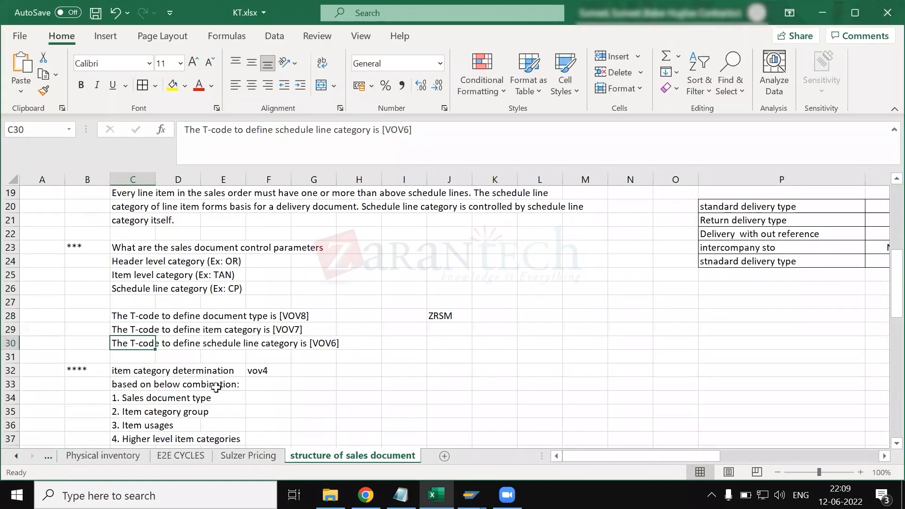
scroll(249, 341, "up", 2)
scroll(249, 340, "up", 1)
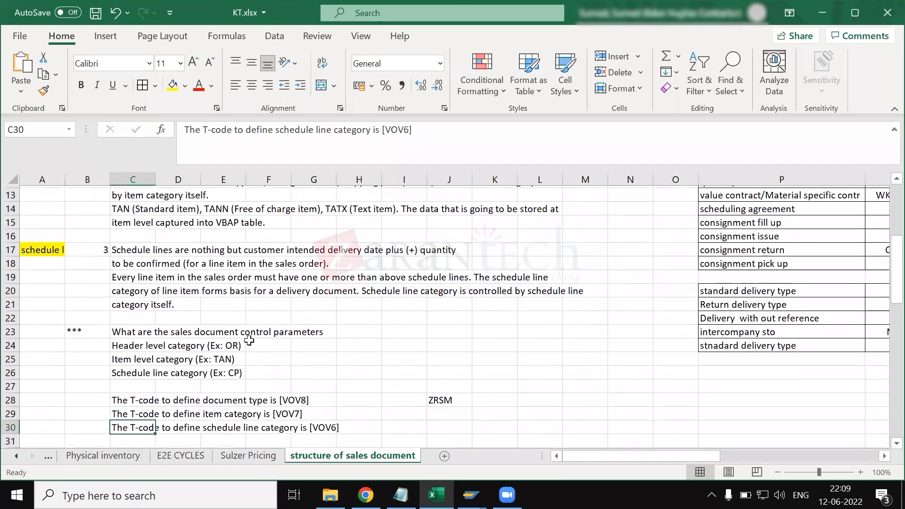
scroll(249, 340, "down", 4)
scroll(249, 340, "down", 4)
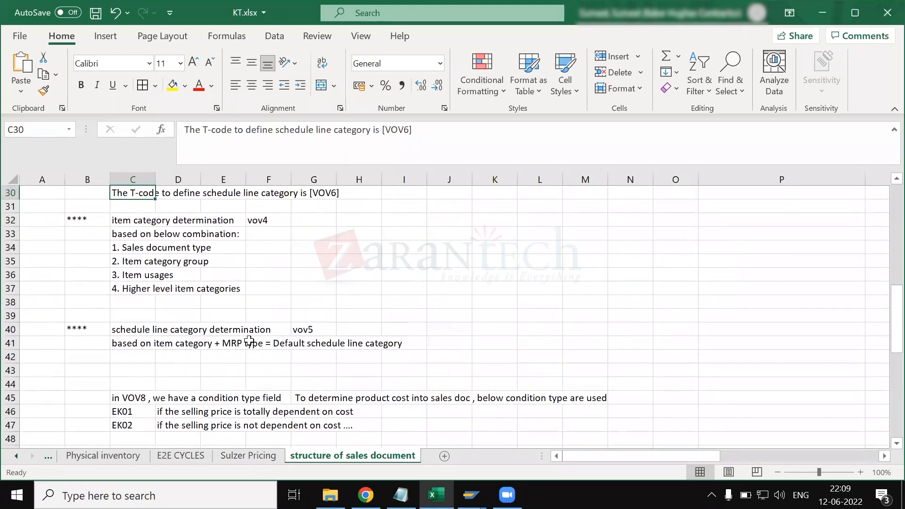
- Review the notes on schedule line category, defining T-codes and category determination in the structure of sales document sheet
scroll(208, 369, "down", 3)
scroll(208, 370, "up", 7)
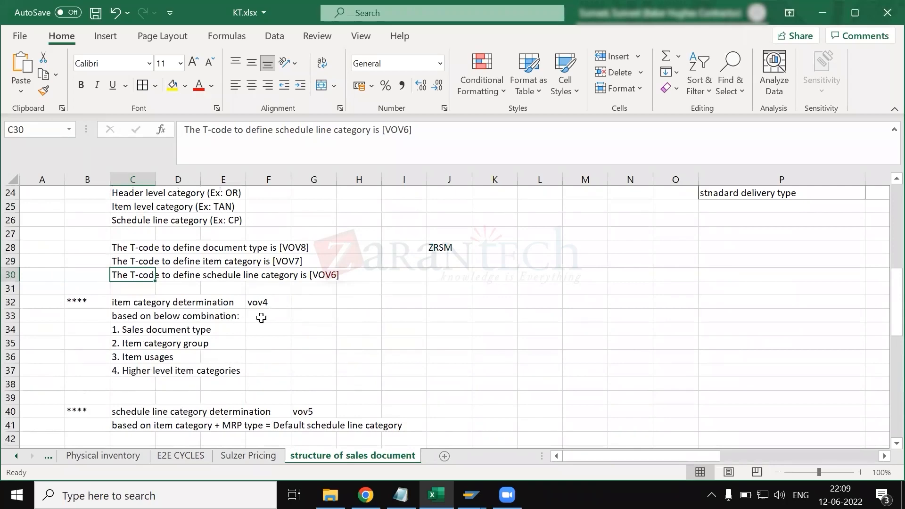
scroll(205, 362, "up", 3)
scroll(205, 361, "up", 1)
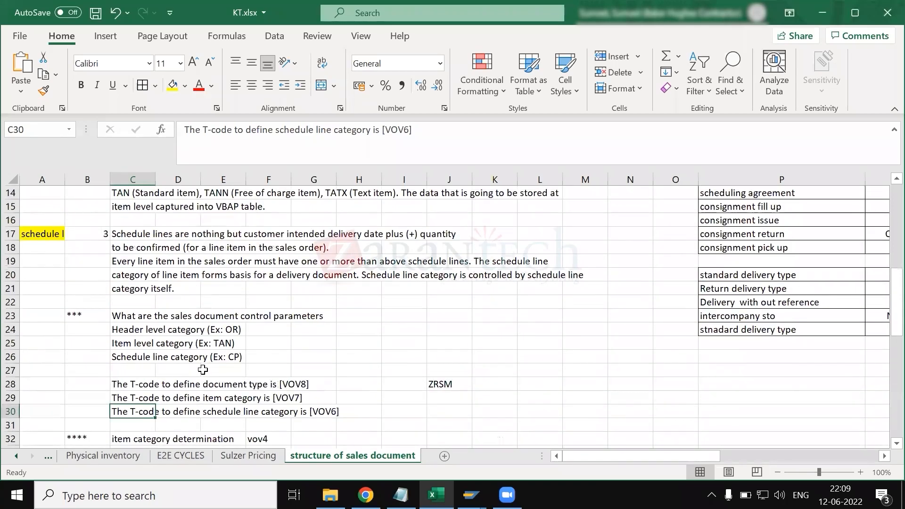
left_click(146, 354)
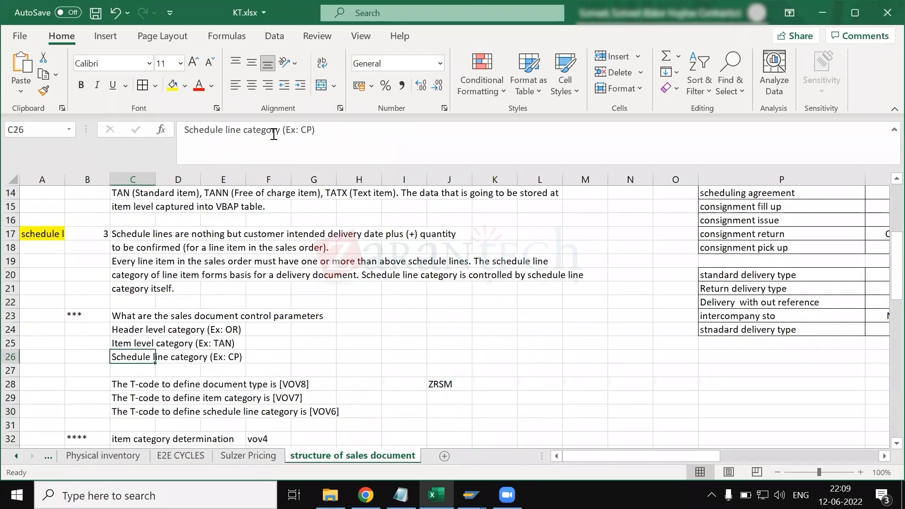
left_click_drag(315, 130, 300, 131)
left_click(357, 380)
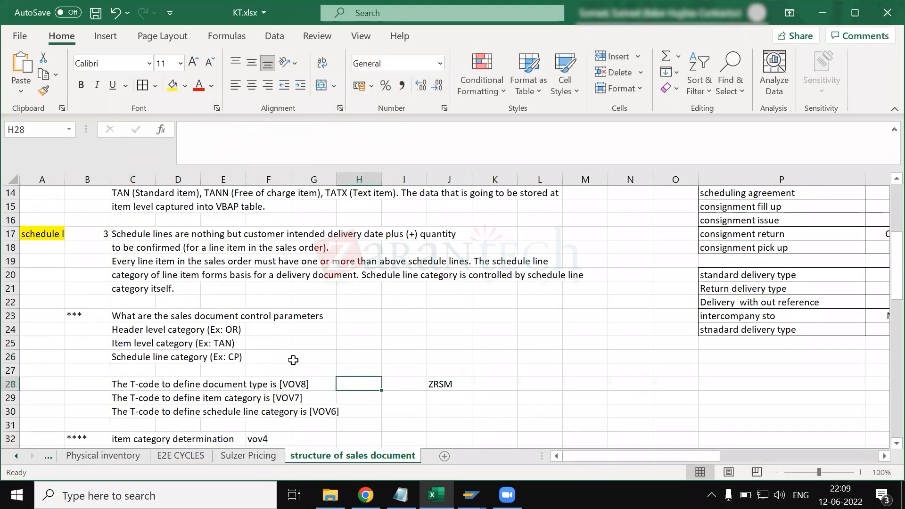
scroll(299, 354, "up", 2)
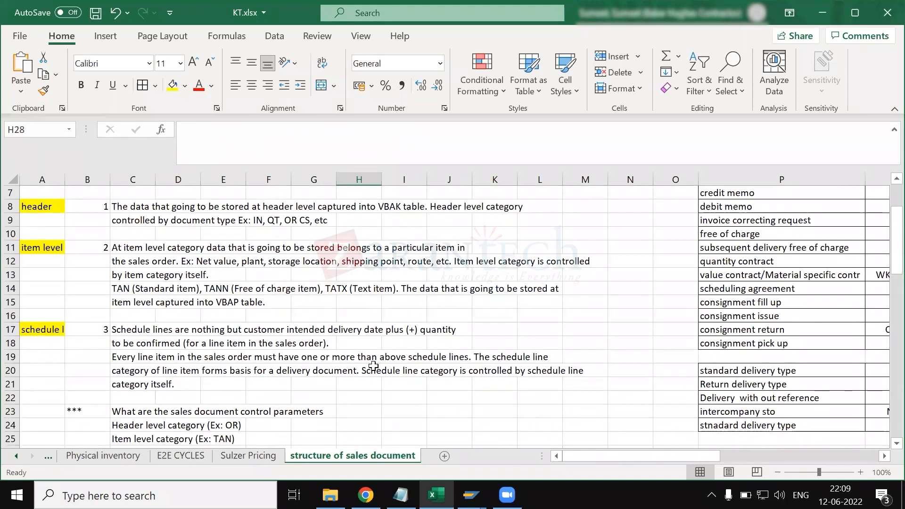
scroll(298, 363, "down", 6)
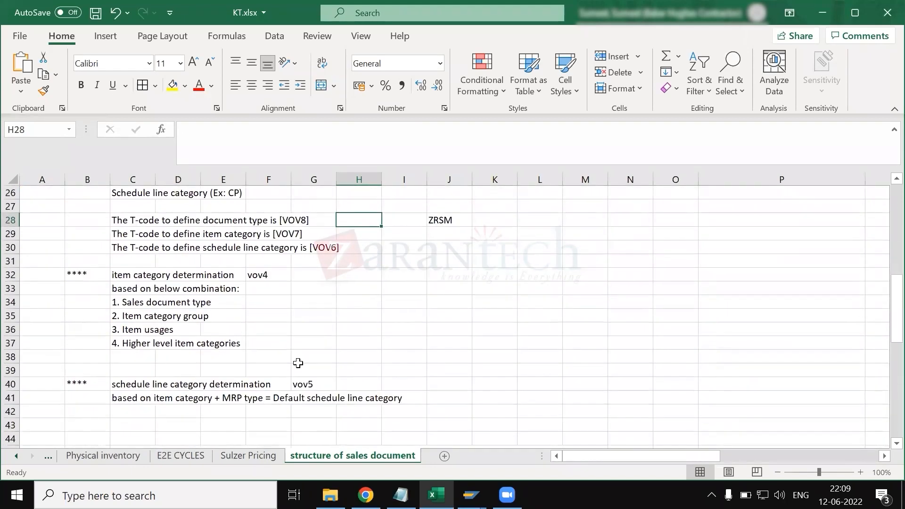
- Search the sheet for vbep and select the schedule line data entry beside it
left_click(294, 313)
key("ctrl+f")
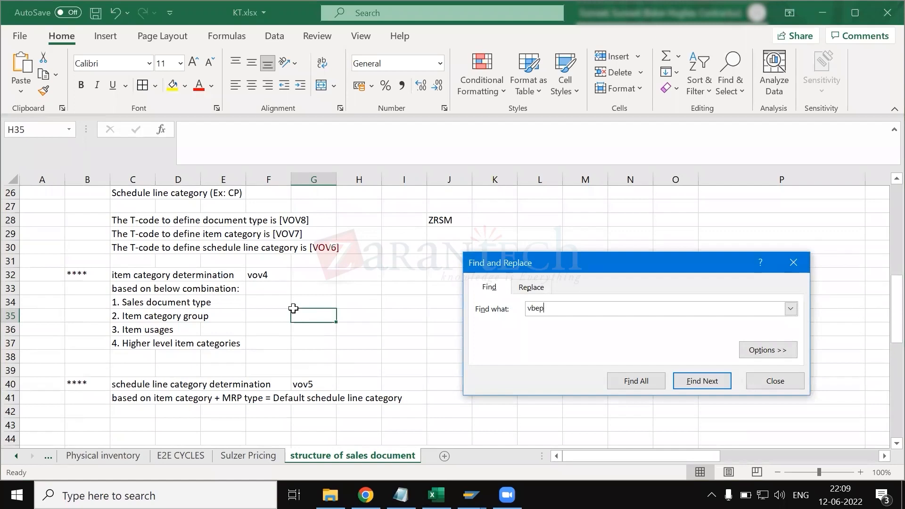
key("Return")
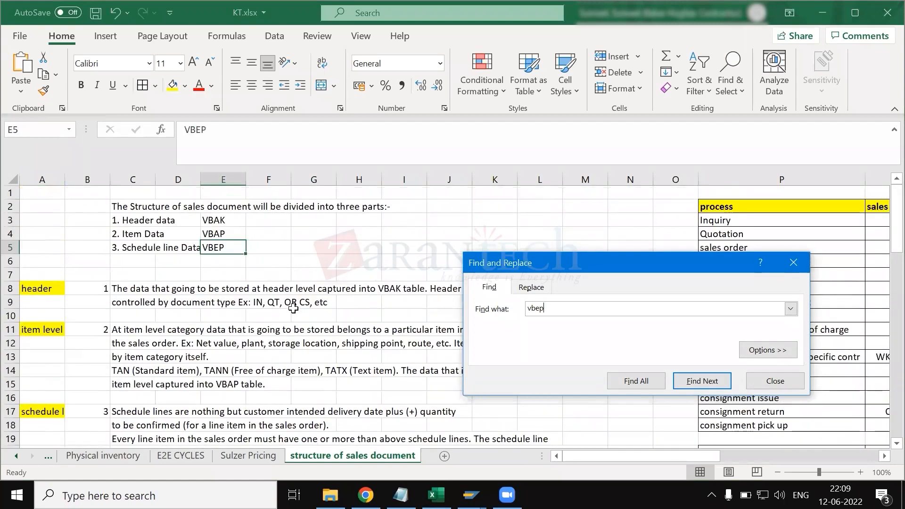
left_click(803, 263)
left_click(149, 244)
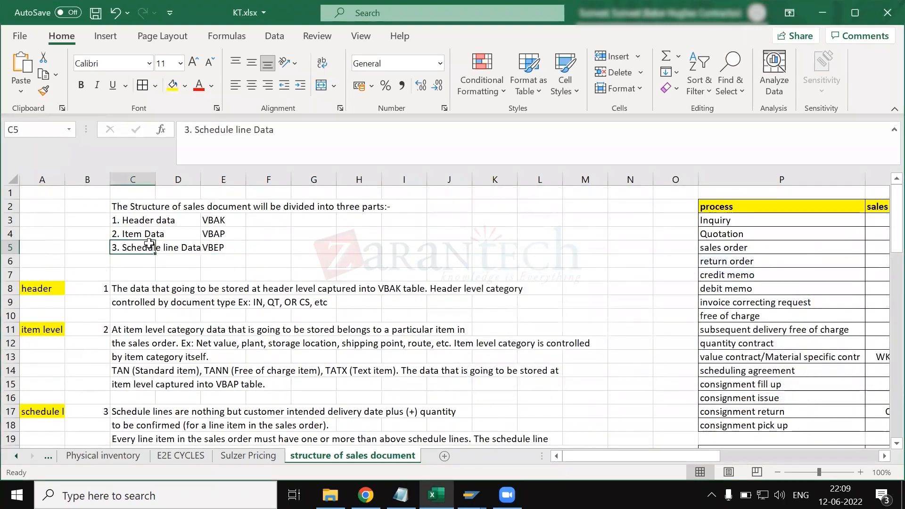
- Switch to the SAP Easy Access session, start transaction SE16N and load table VBEP
key("alt+Tab")
key("Down")
key("Left")
type("se1")
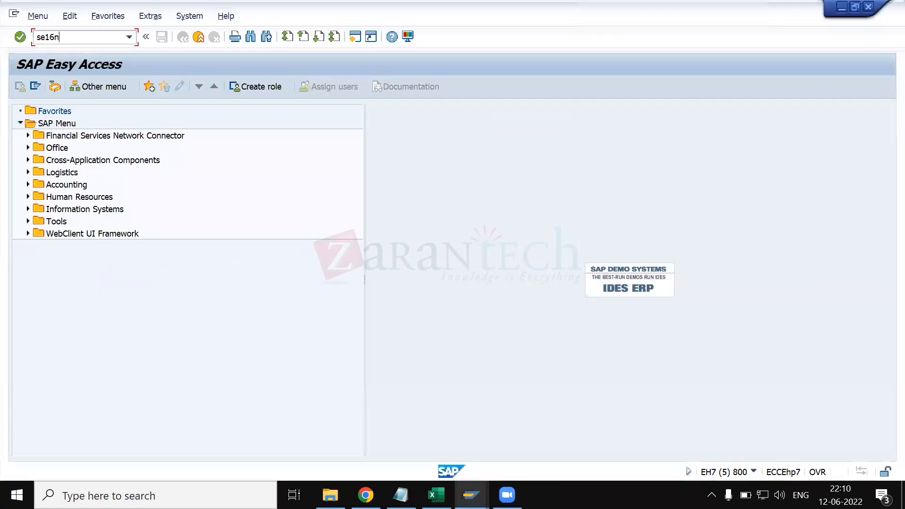
key("Return")
key("Delete")
key("Delete")
key("Delete")
key("Delete")
type("ve")
key("BackSpace")
type("bep")
key("Return")
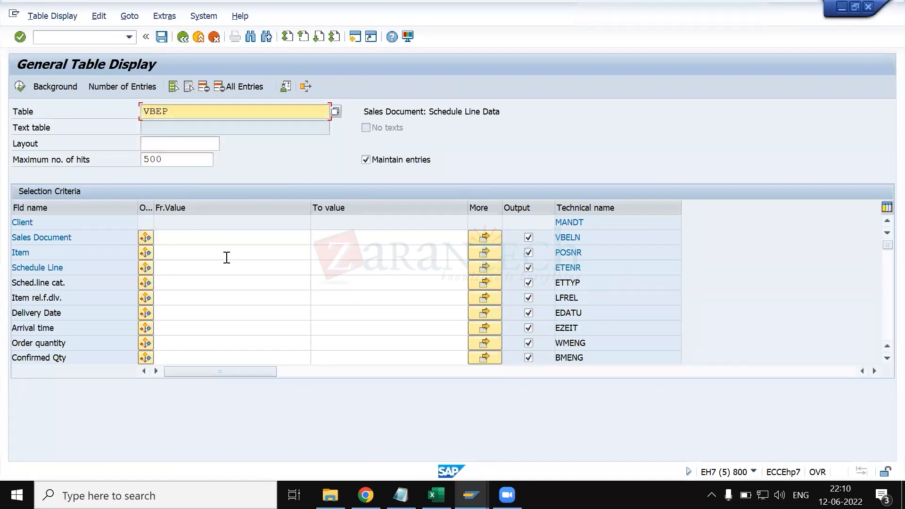
- Switch back to KT.xlsx in Excel and examine the schedule line category listed for sales orders in the process table
key("alt+Tab")
key("alt+Tab")
key("alt+Tab")
key("alt+Tab")
key("alt+Up")
left_click(366, 175)
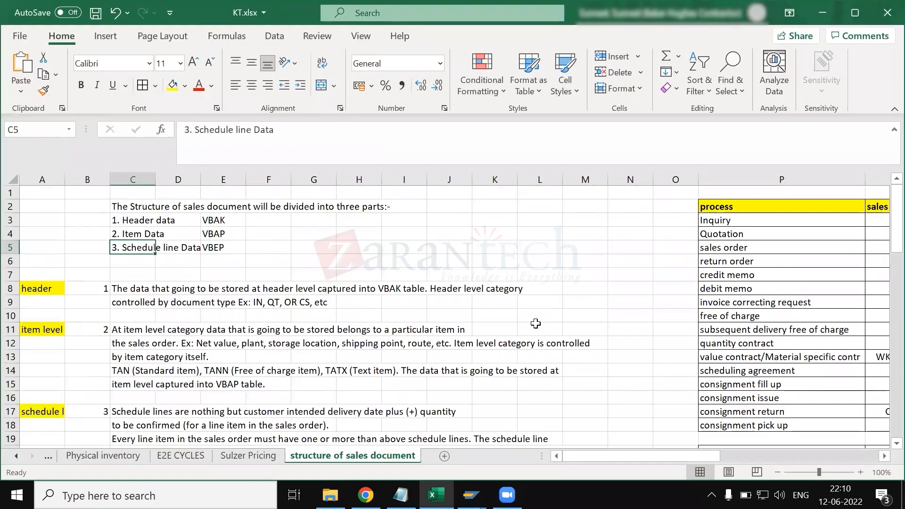
scroll(536, 323, "right", 7)
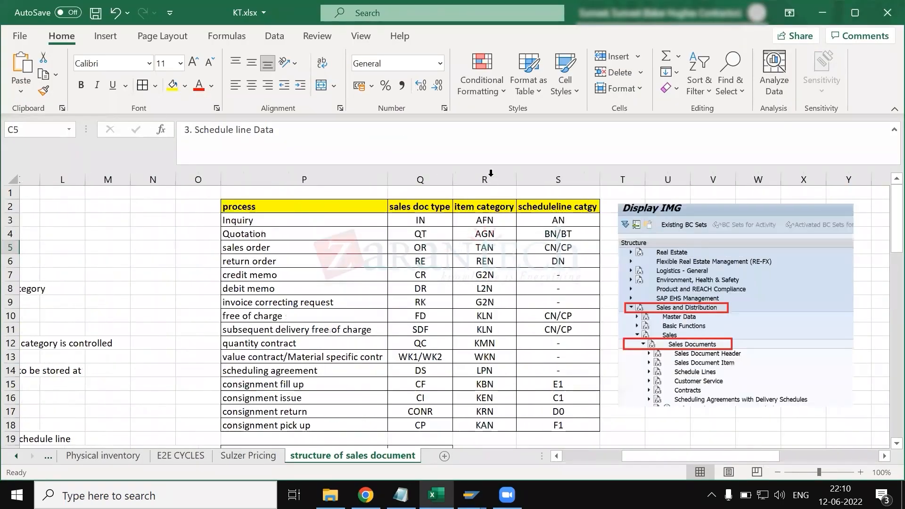
left_click(491, 175)
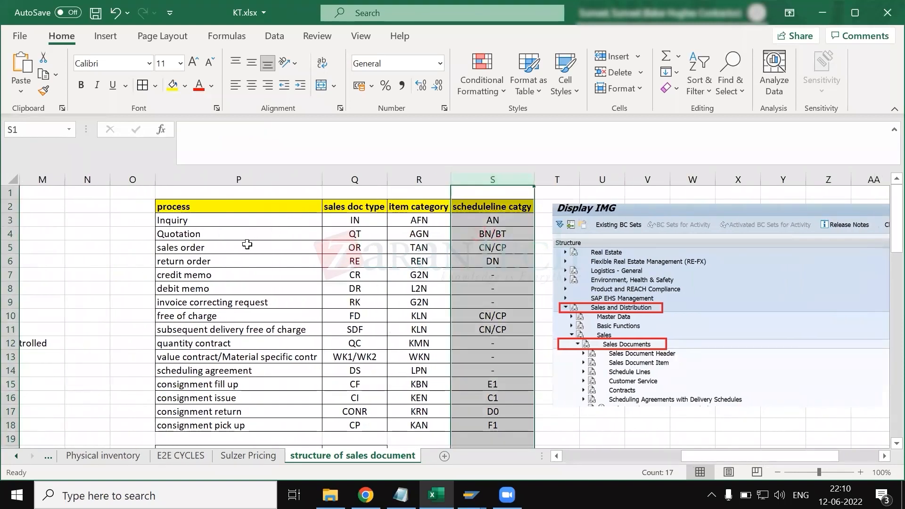
left_click(10, 248, "ctrl")
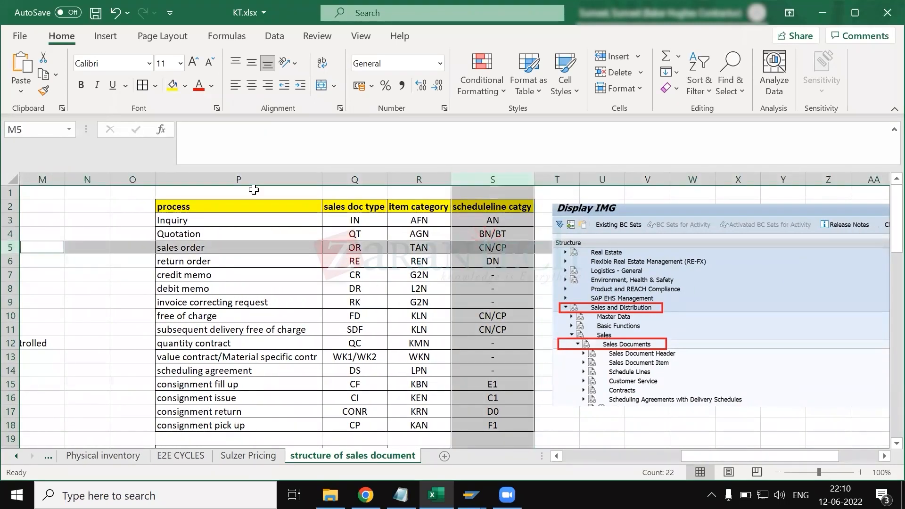
left_click(491, 255)
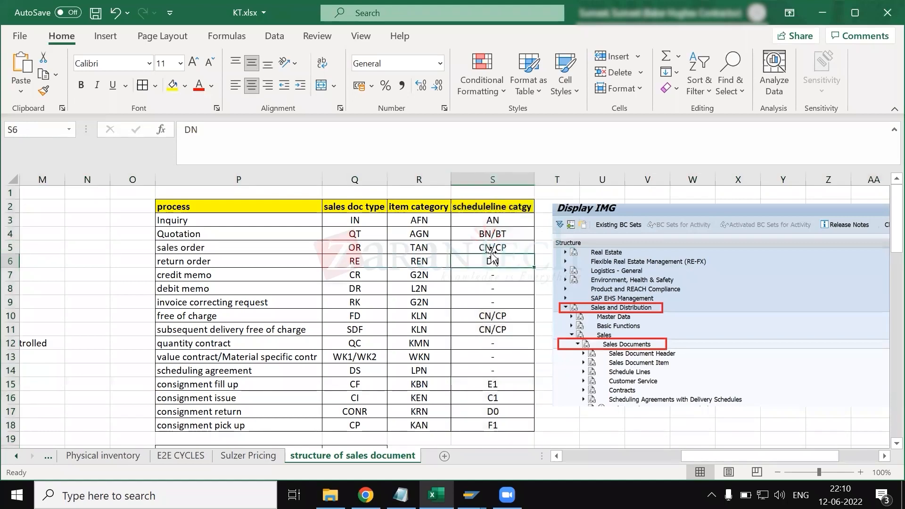
left_click(491, 250)
left_click_drag(212, 128, 179, 128)
- Switch to the SAP schedule line categories overview and mark the CP (Deterministic MRP) and CN (No MRP) entries
key("alt+Tab")
key("alt+Tab")
key("alt+Tab")
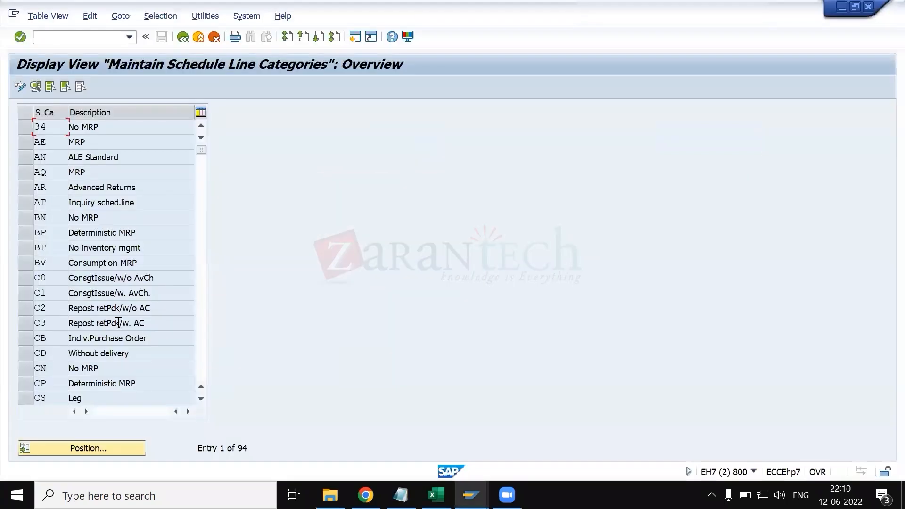
scroll(118, 323, "down", 1)
scroll(118, 323, "down", 1)
scroll(118, 323, "down", 2)
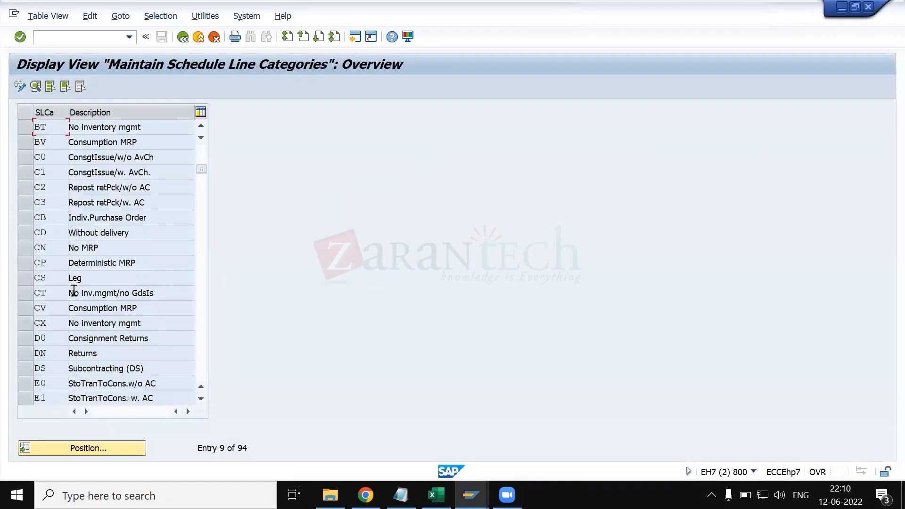
left_click(21, 261)
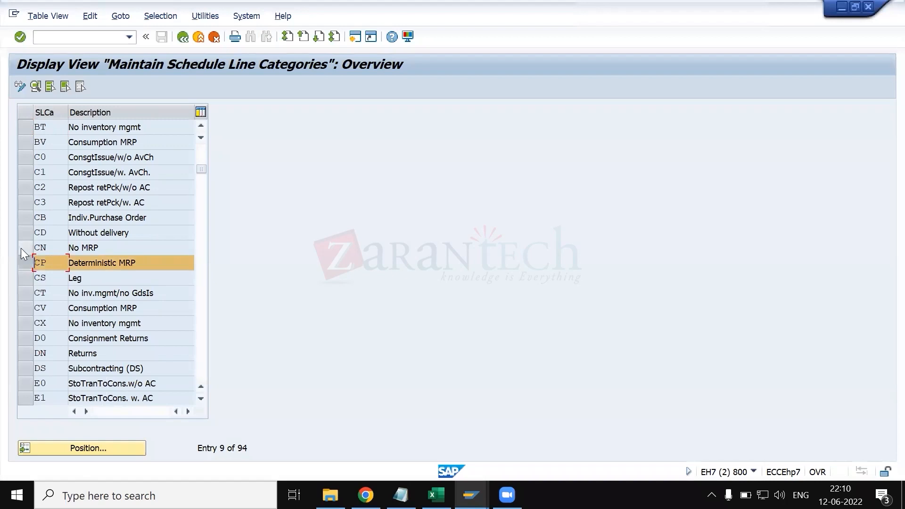
left_click(21, 249)
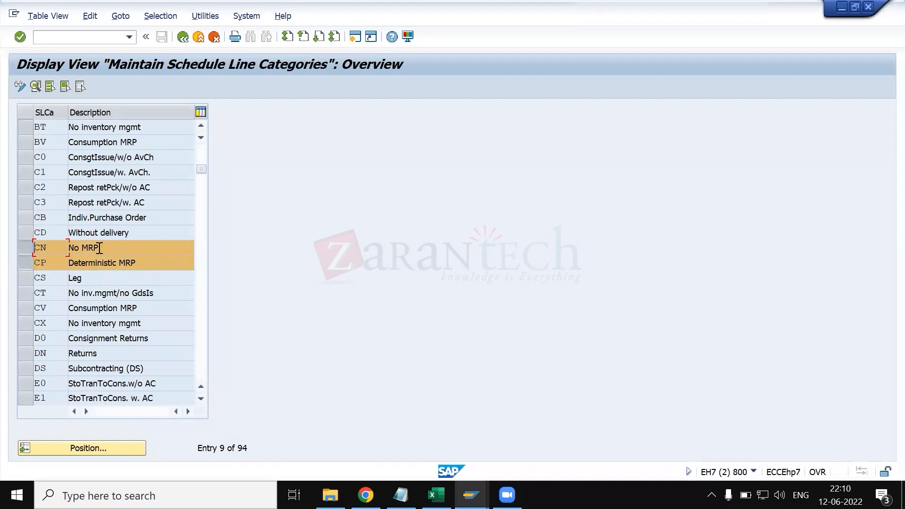
left_click(75, 261)
left_click(43, 263)
left_click_drag(147, 262, 64, 267)
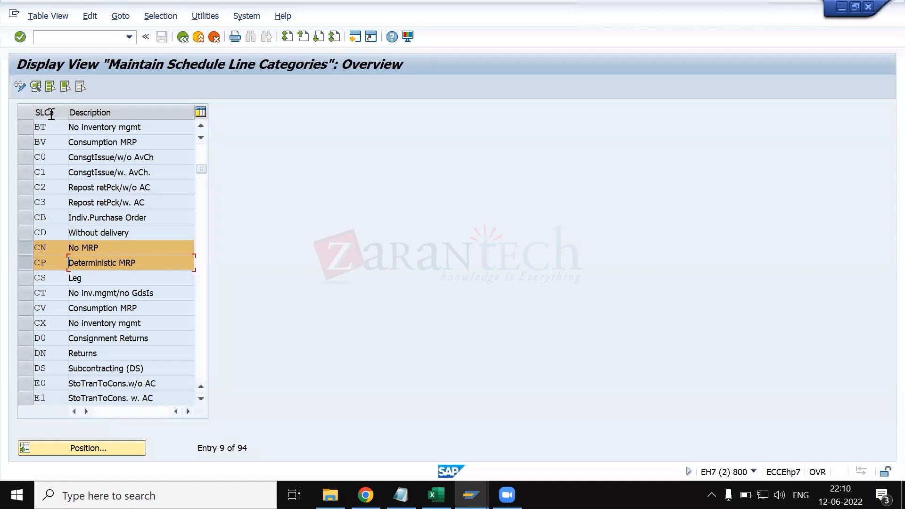
- Close the SAP session windows for the sulzer order, the pricing procedure determination and the general table display
left_click_drag(114, 247, 64, 249)
left_click(470, 495)
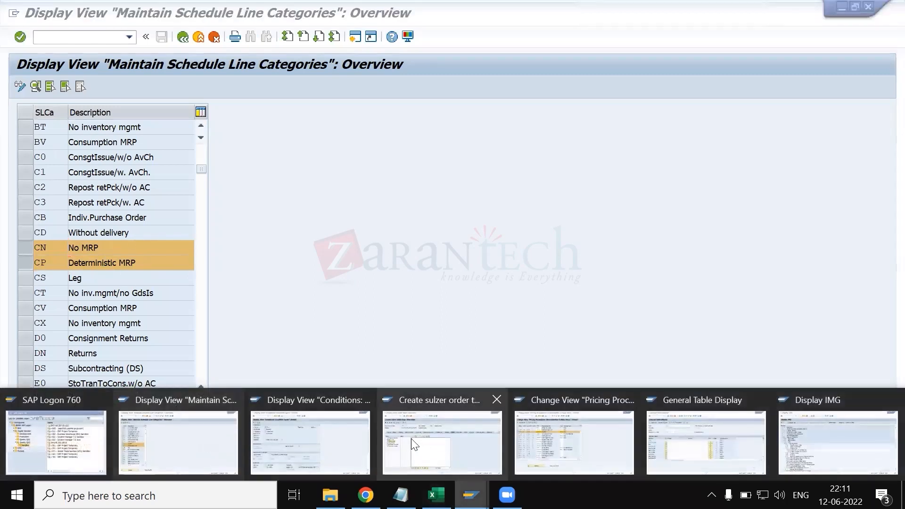
left_click(489, 404)
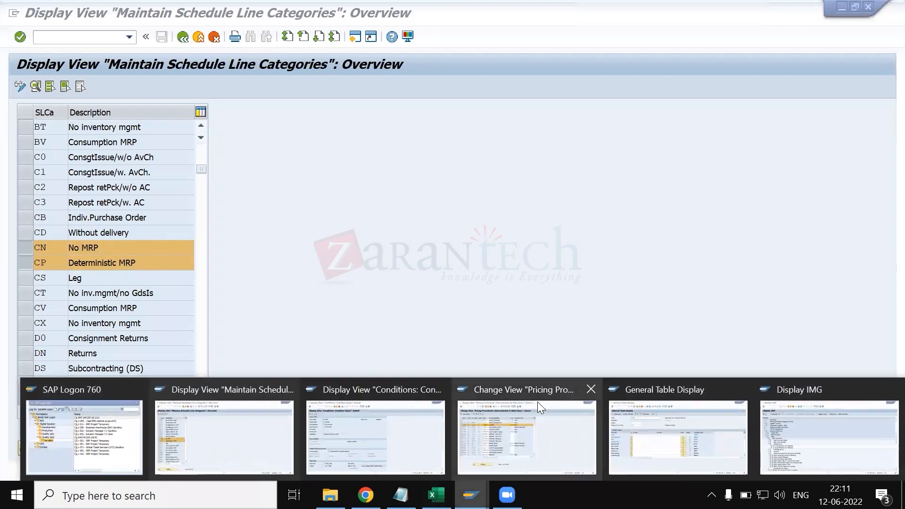
left_click(590, 390)
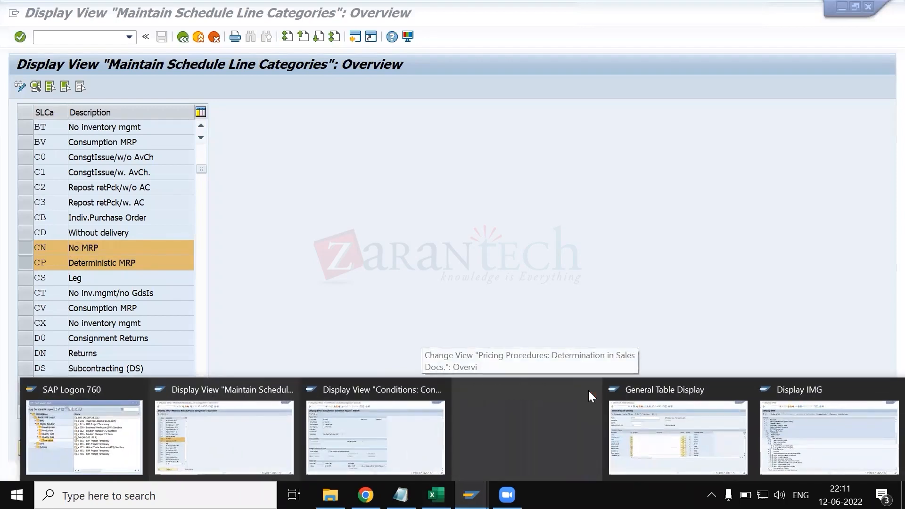
left_click(677, 389)
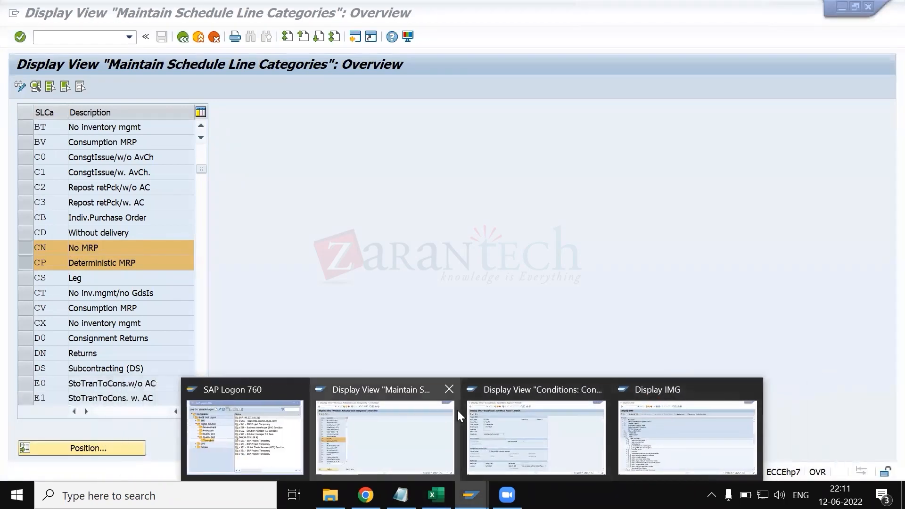
- Leave the schedule line categories overview and open the SAP Reference IMG through transaction SPRO
left_click(416, 415)
left_click(183, 38)
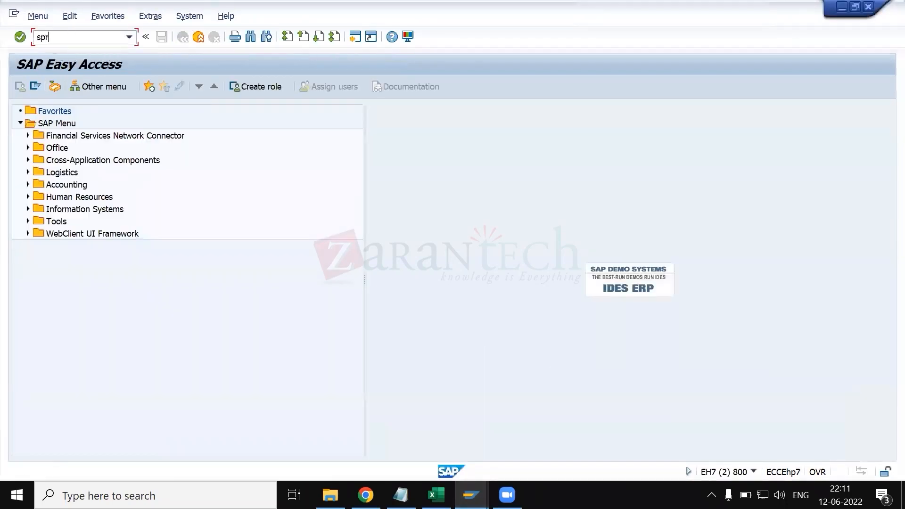
key("Return")
left_click(71, 87)
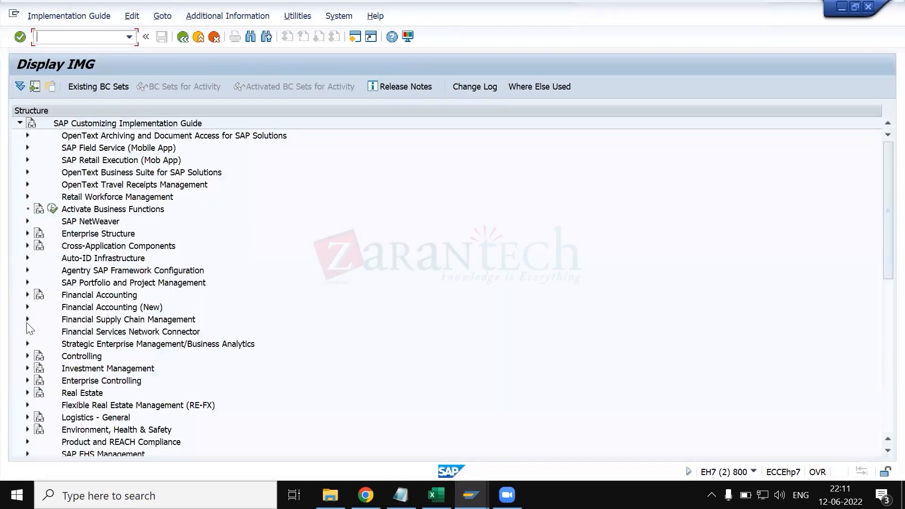
- Expand Sales and Distribution, Sales, Sales Documents and Sales Document Item, and run the Assign Item Categories activity
scroll(28, 341, "down", 3)
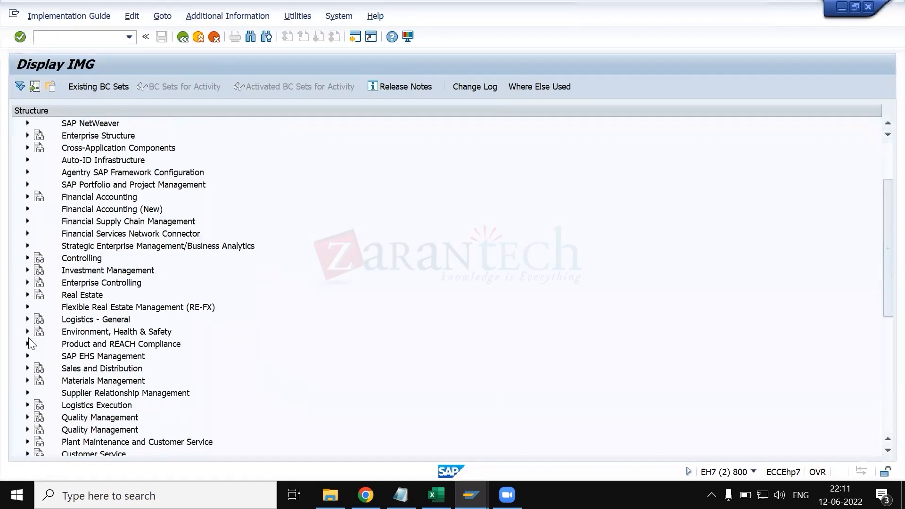
left_click(27, 369)
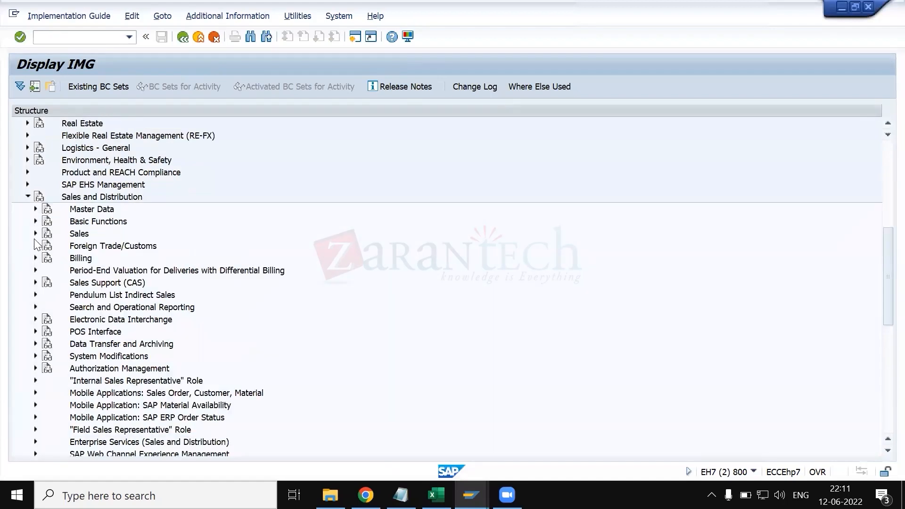
left_click(36, 233)
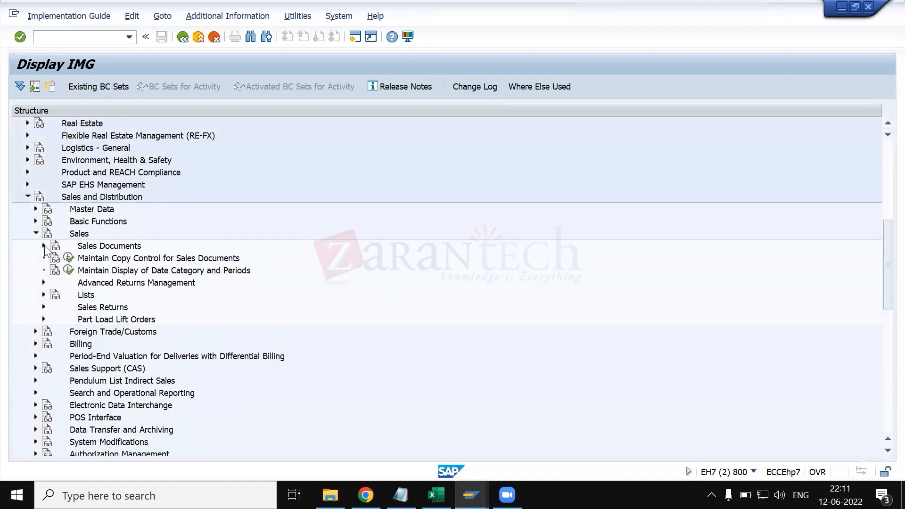
left_click(44, 245)
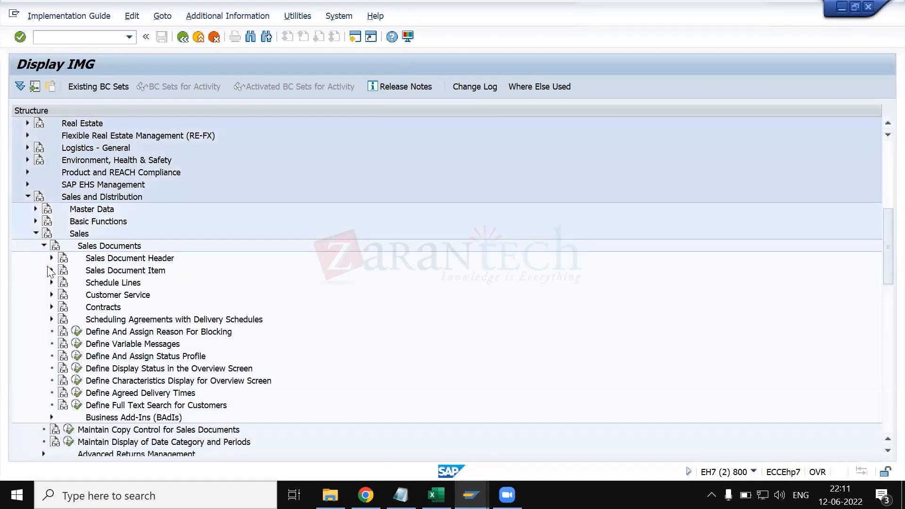
left_click(51, 271)
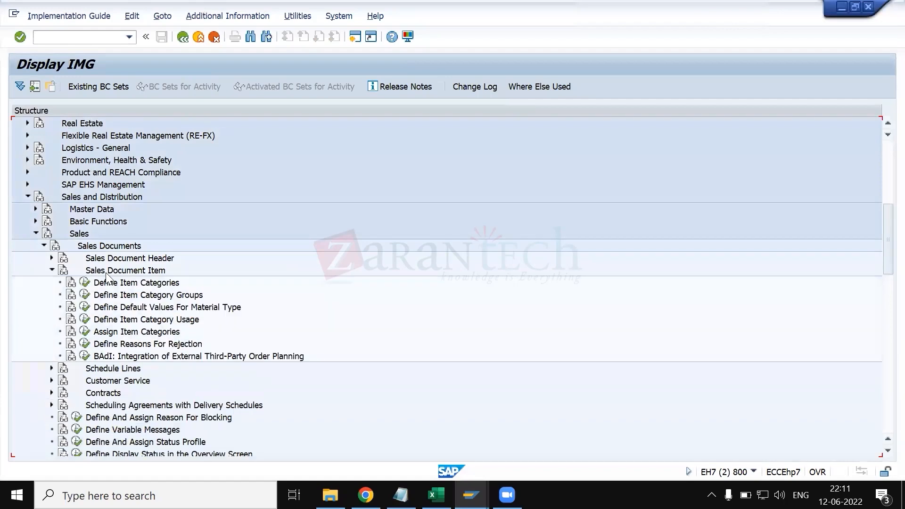
left_click(85, 333)
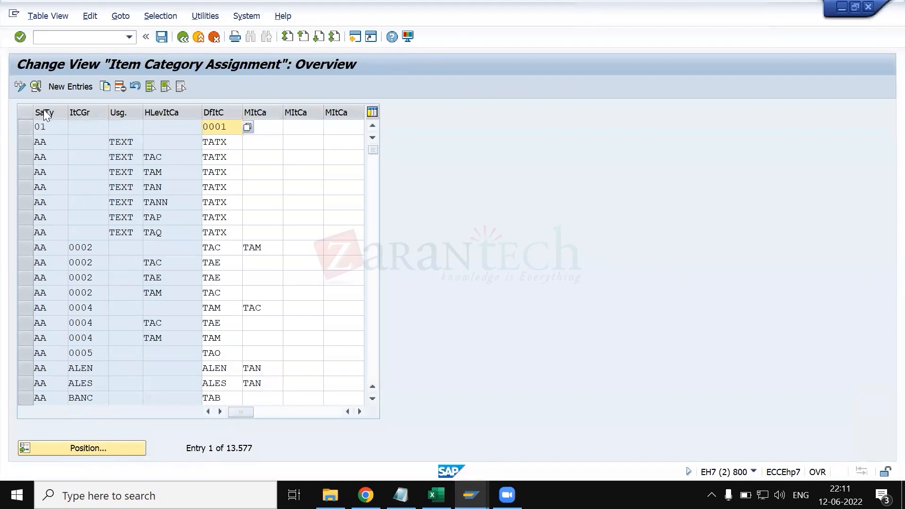
- Switch to KT.xlsx in Excel and locate the item category determination entry on the structure of sales document sheet
key("alt+Tab")
scroll(280, 369, "left", 6)
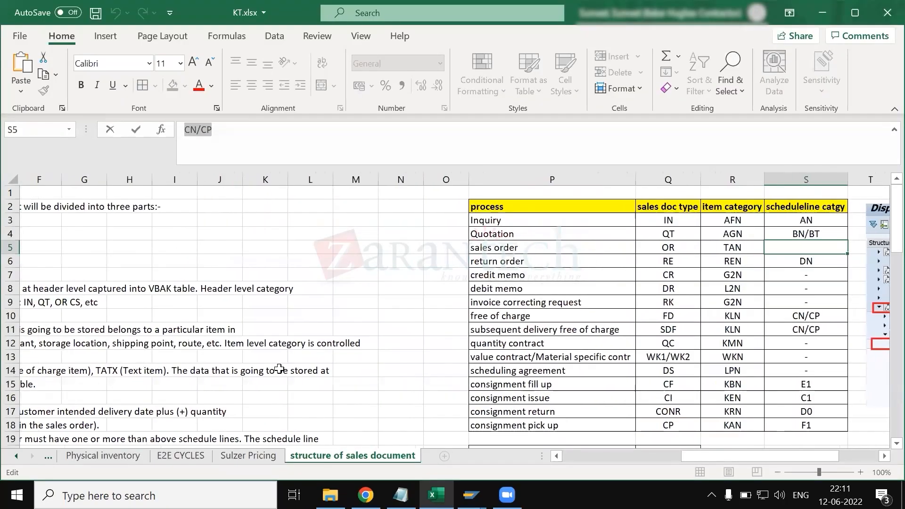
scroll(280, 369, "left", 3)
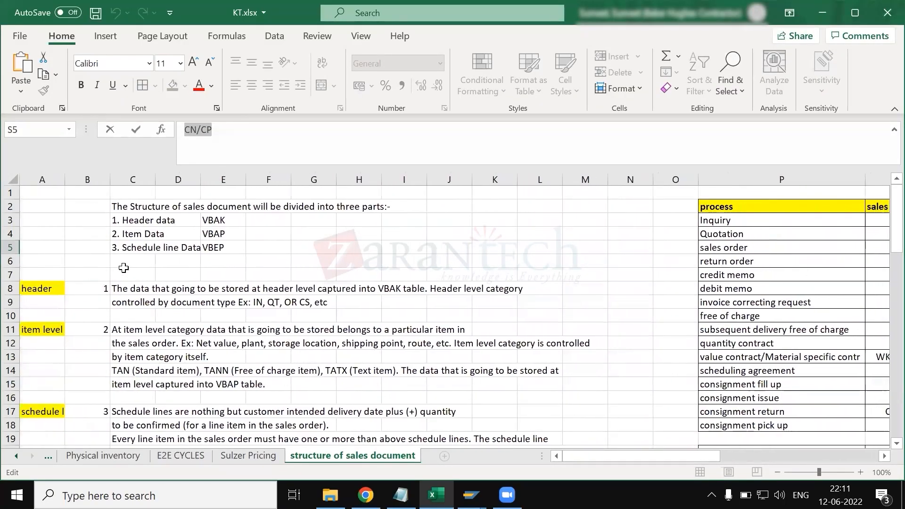
scroll(133, 353, "down", 3)
scroll(134, 352, "down", 4)
left_click(124, 304)
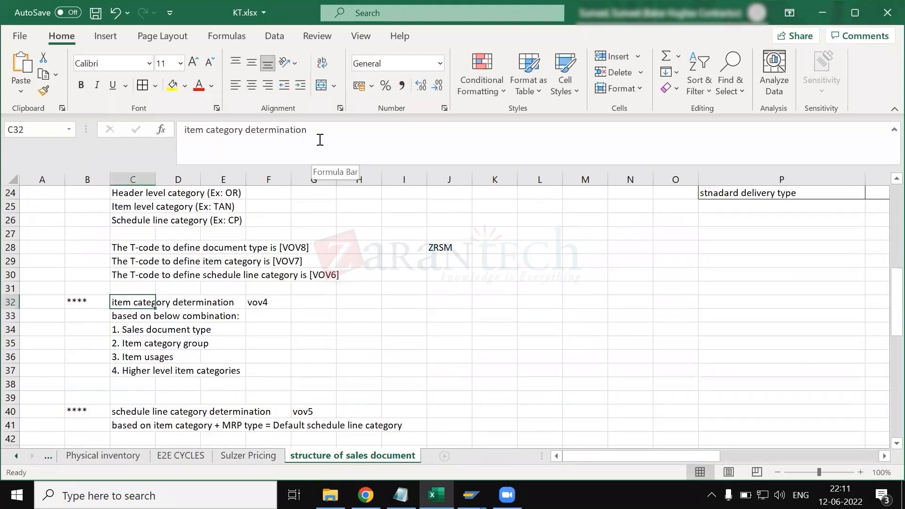
- Highlight the item category determination text of cell C32 and return to the cell without changing it
left_click_drag(309, 131, 181, 129)
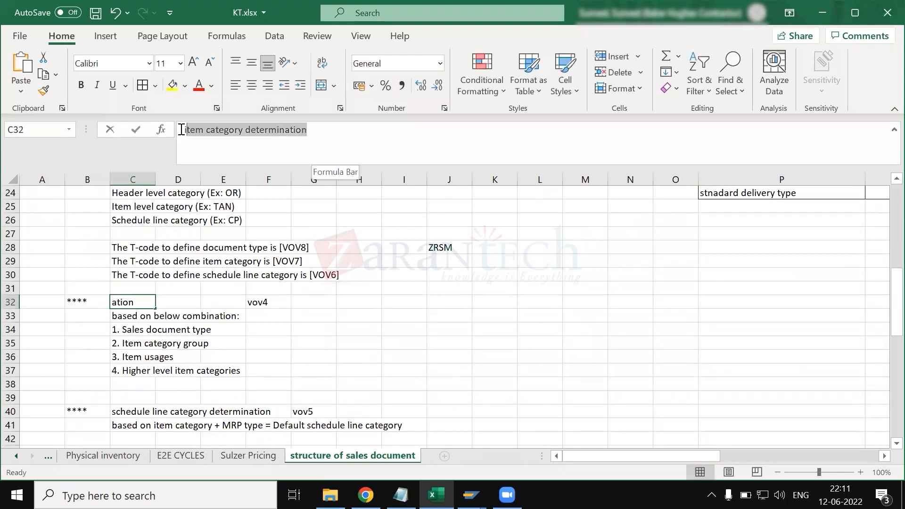
left_click(320, 345)
left_click(135, 305)
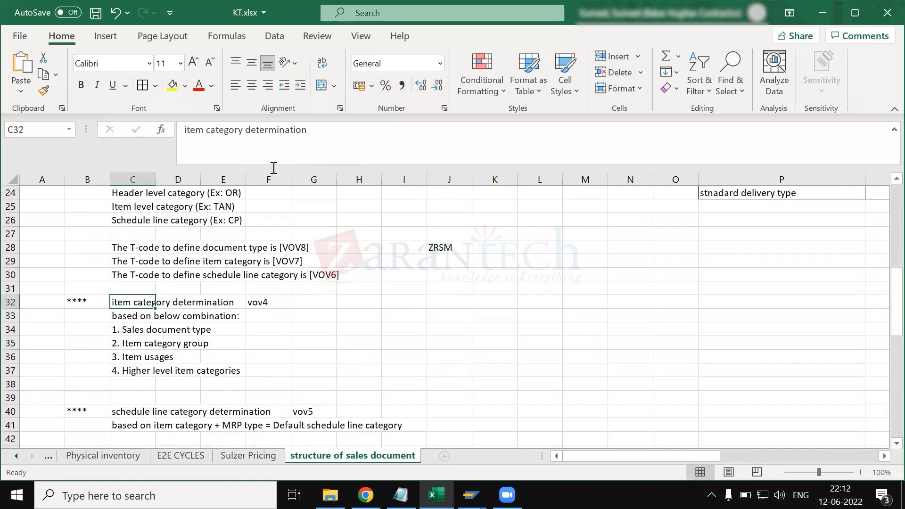
left_click_drag(333, 134, 182, 131)
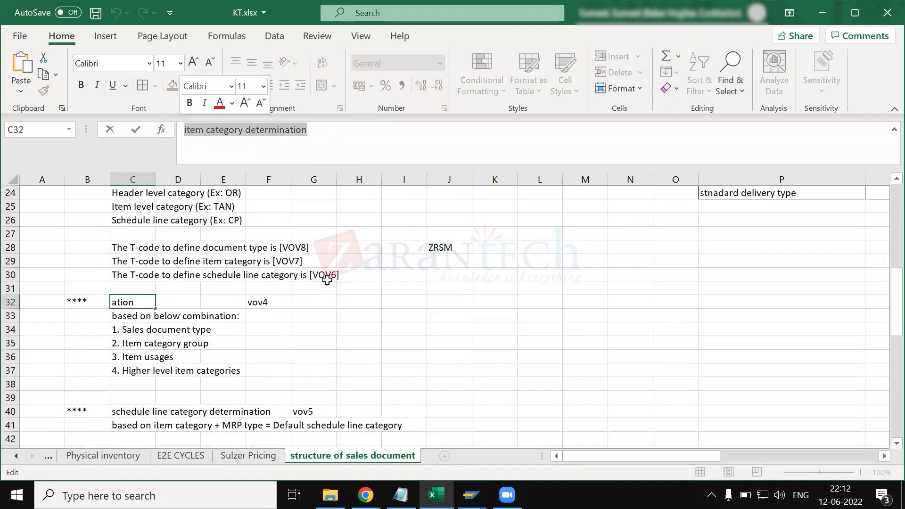
left_click(345, 293)
left_click(127, 300)
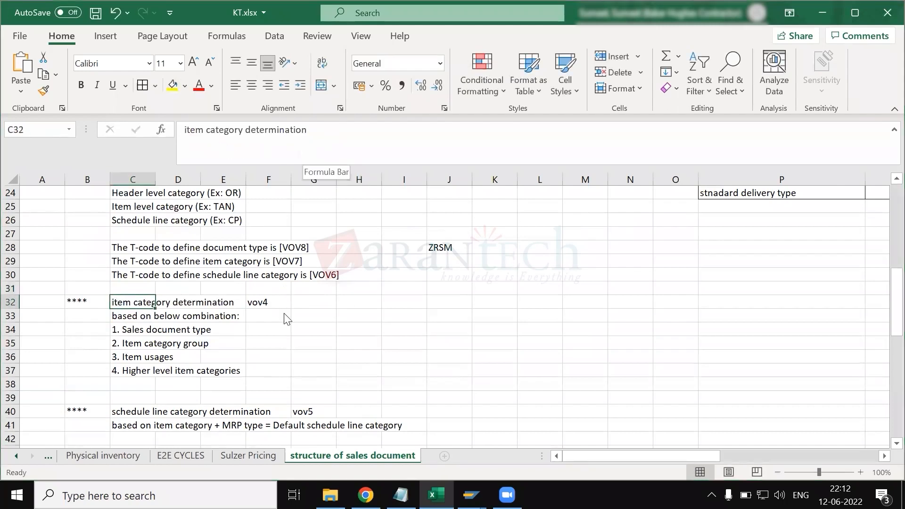
- Switch to the SAP Display IMG session and start transaction VA01 in a new session
key("alt+Tab")
key("alt+Tab")
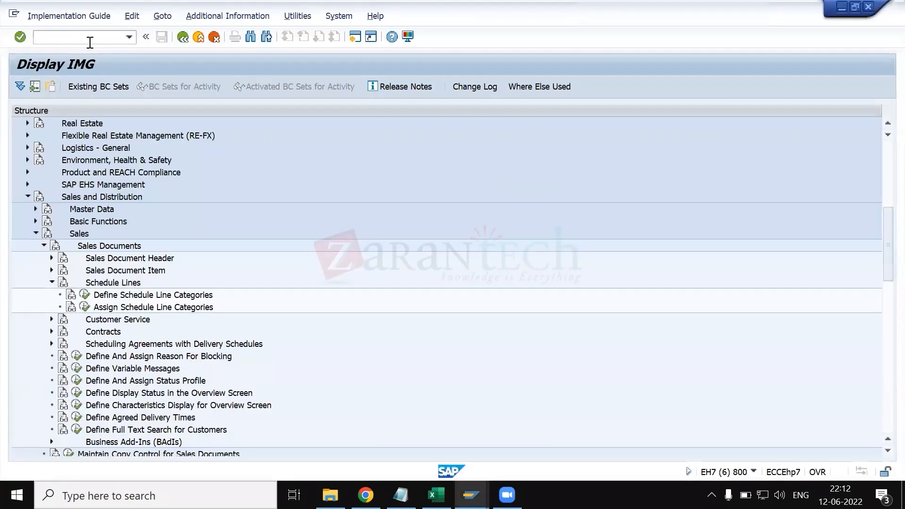
type("/ova0")
key("Return")
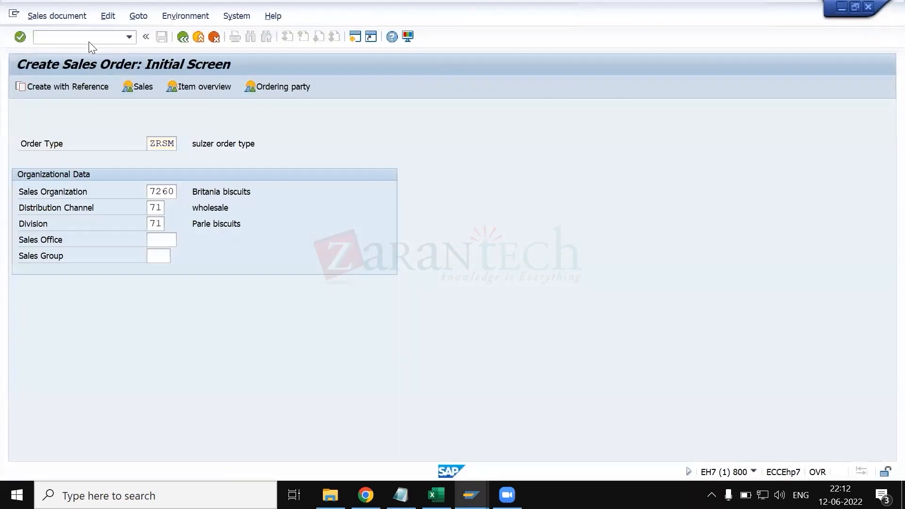
- Start a ZRSM sales order and fill in the sold-to party, the ship-to party and PO number TEST
key("Return")
key("space")
key("Down")
key("Tab")
key("space")
key("Down")
key("Tab")
key("space")
key("Down")
key("Tab")
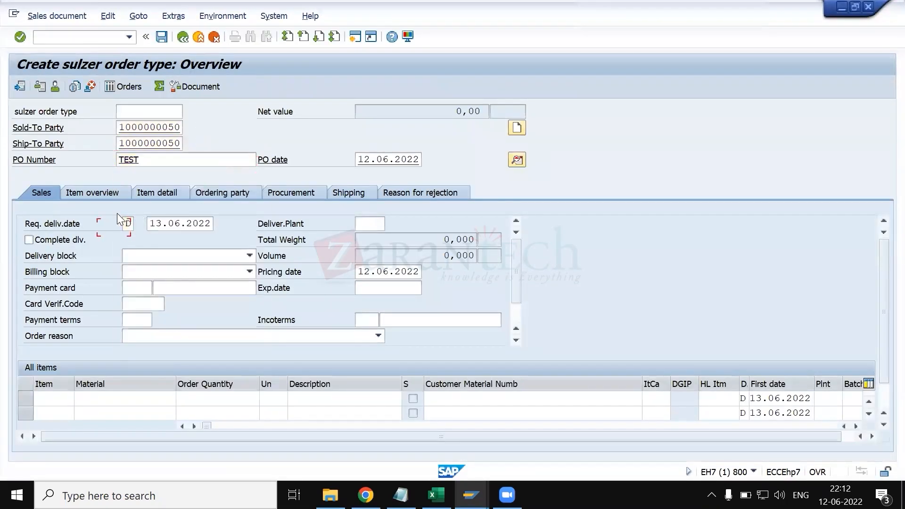
key("Tab")
key("Tab")
key("Tab")
key("Tab")
key("Tab")
key("Tab")
key("Tab")
key("Tab")
key("Tab")
key("Tab")
key("Tab")
key("Tab")
key("Tab")
key("space")
key("Down")
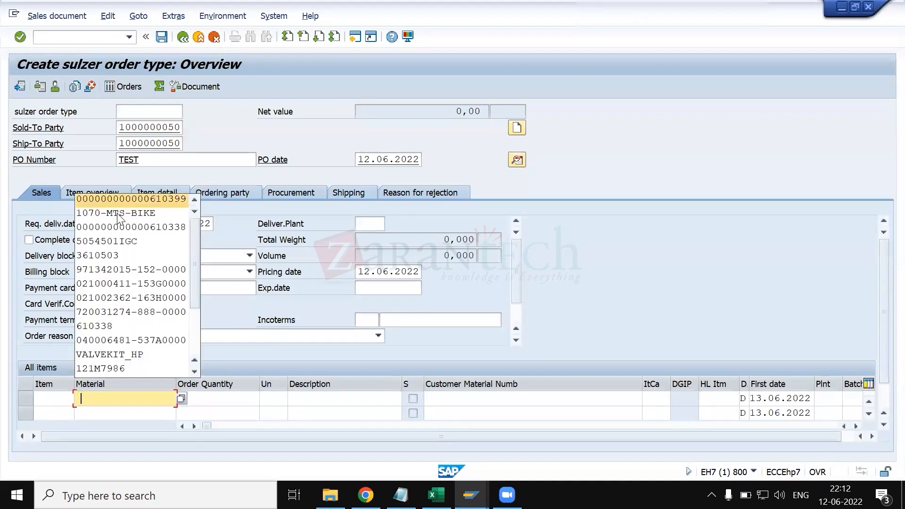
key("Tab")
key("space")
key("Down")
key("Return")
key("Return")
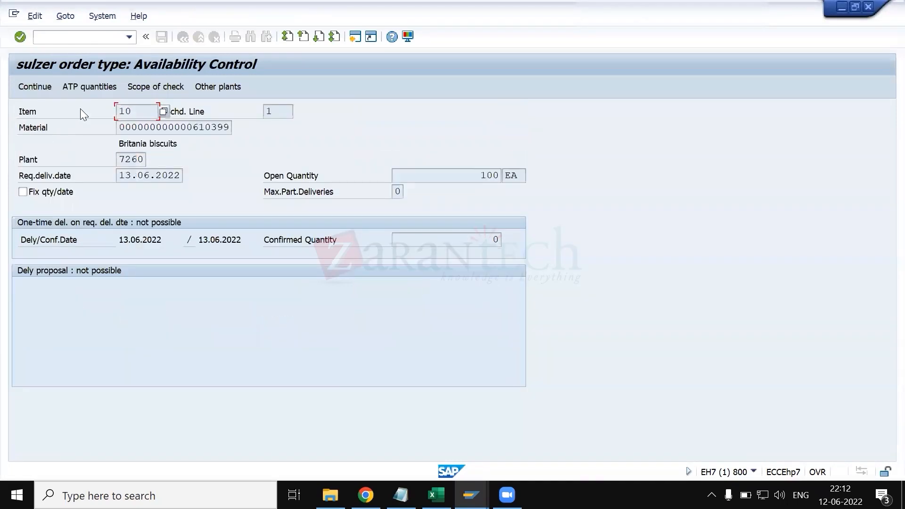
left_click(35, 87)
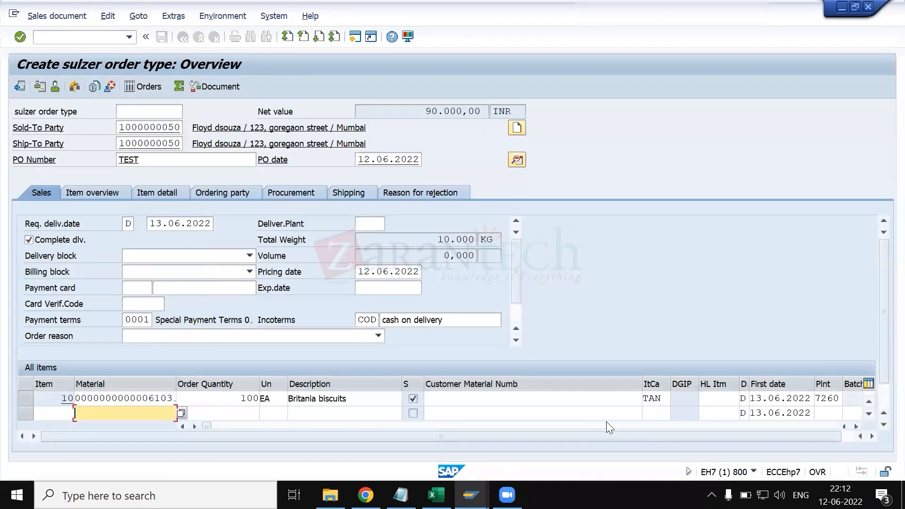
left_click(665, 399)
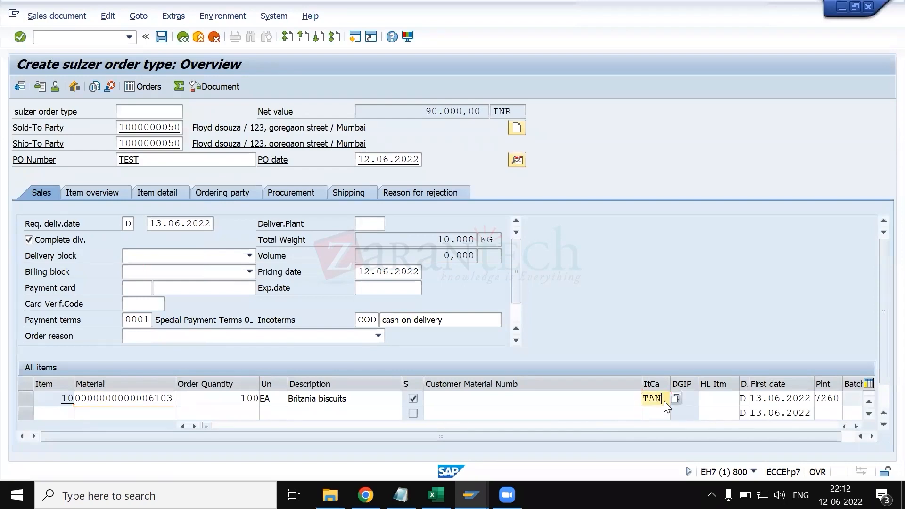
- Switch to KT.xlsx in Excel and examine the four item category determination criteria and the related transaction code
key("alt+Tab")
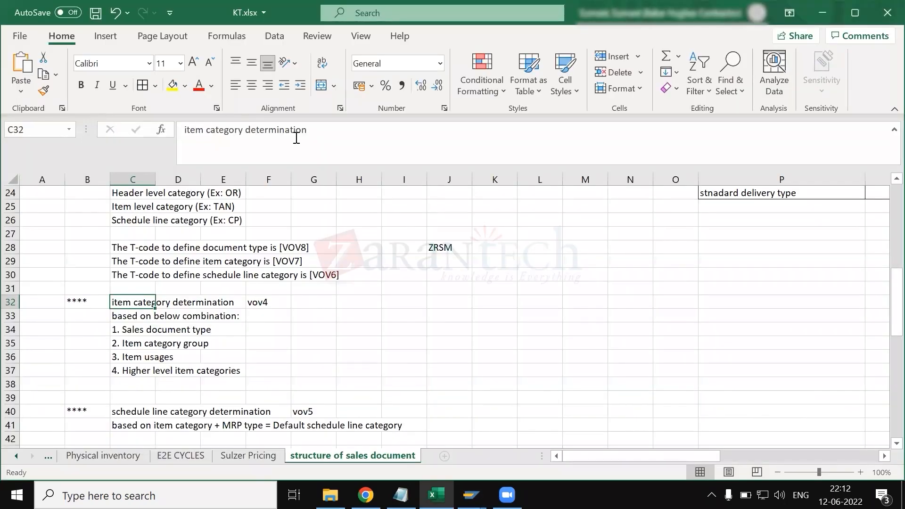
left_click(294, 340)
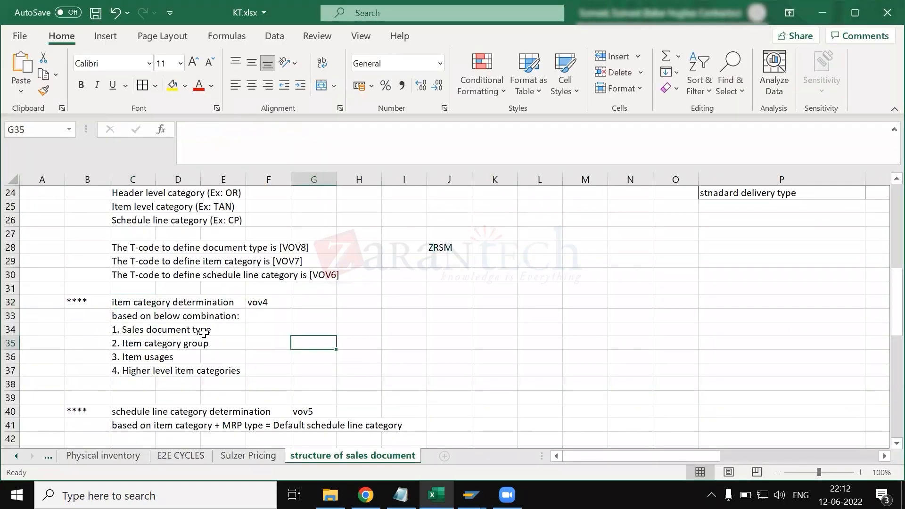
left_click(122, 318)
left_click(127, 330)
key("Down")
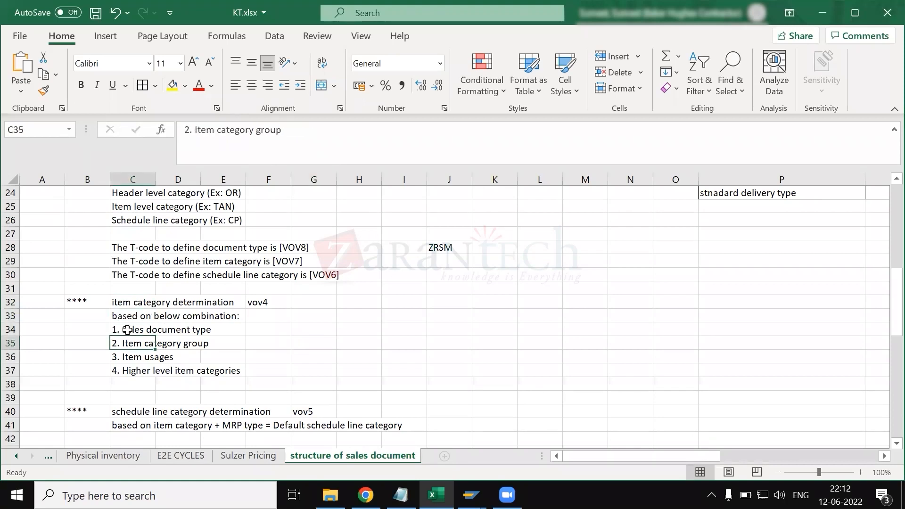
key("Down")
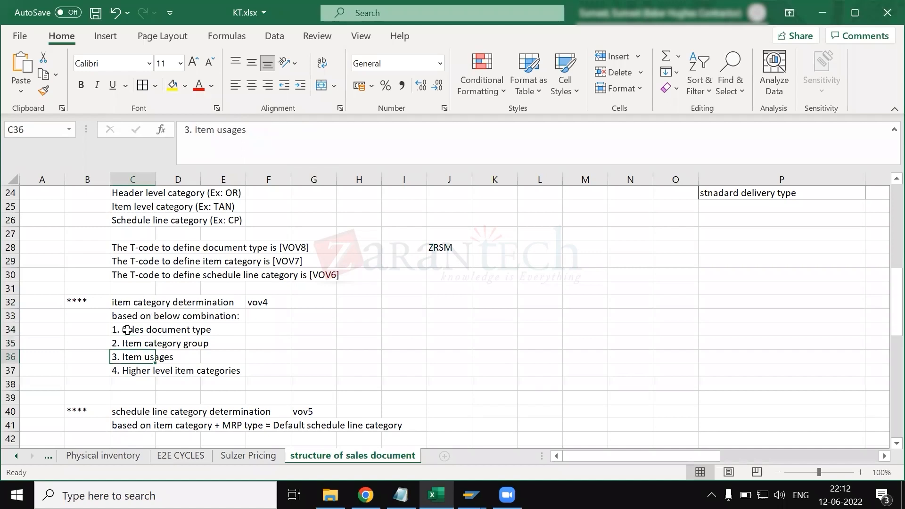
key("Down")
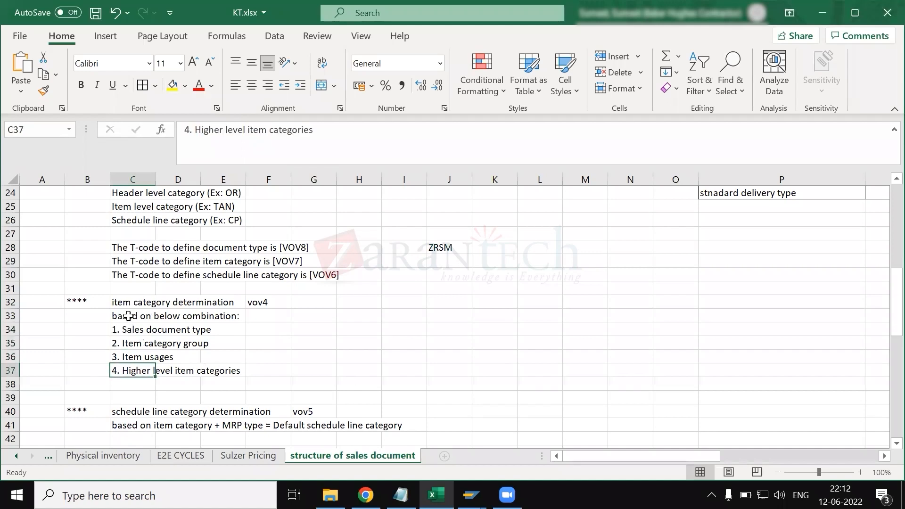
left_click_drag(125, 307, 127, 372)
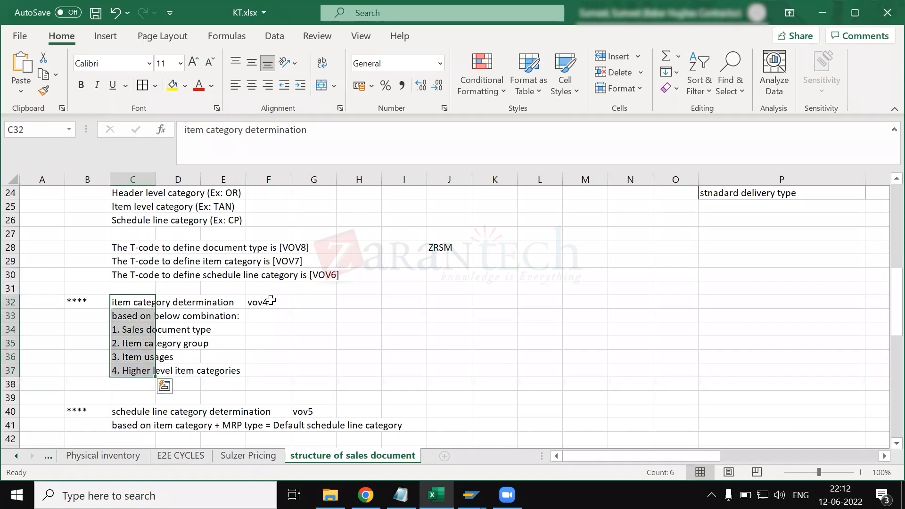
left_click(273, 302)
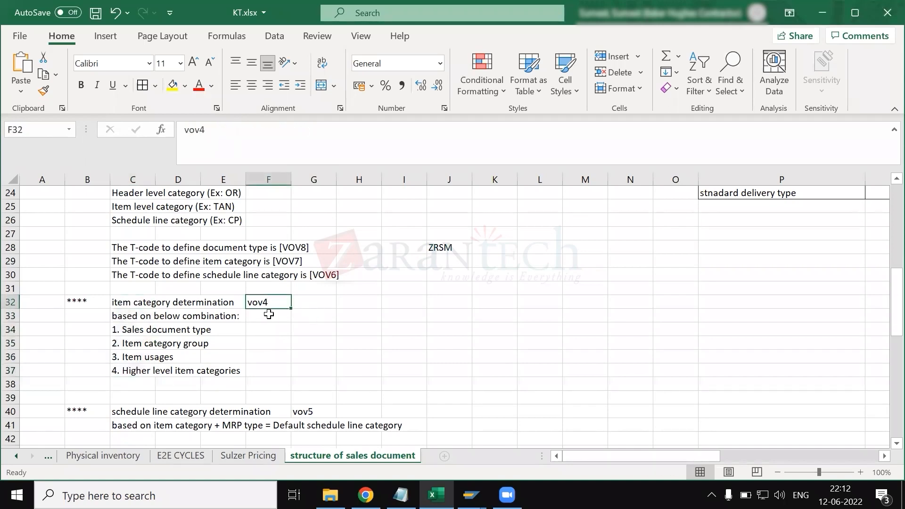
- Switch to the SAP session showing the Item Category Assignment overview
key("alt+Tab")
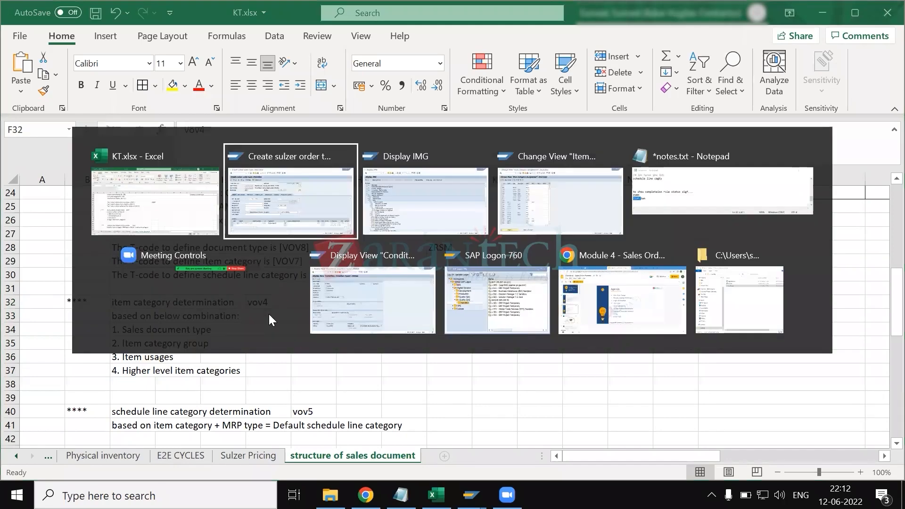
key("alt+Tab")
key("alt+Tab")
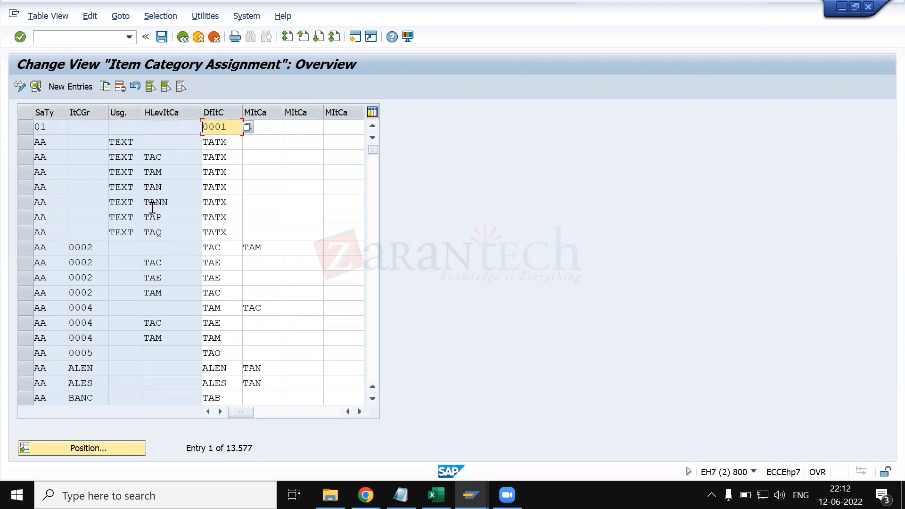
- Start positioning the item category assignment list by entering sales document type ZRSM
left_click(124, 443)
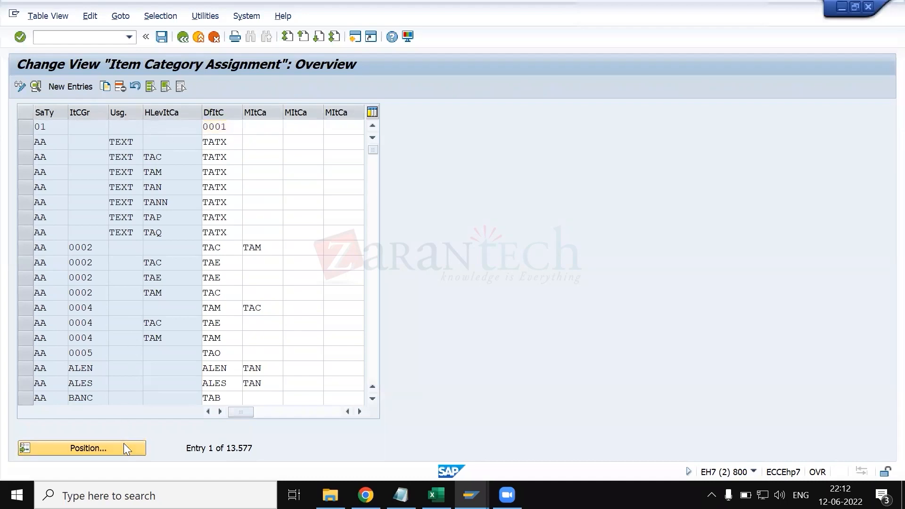
type("zrsm")
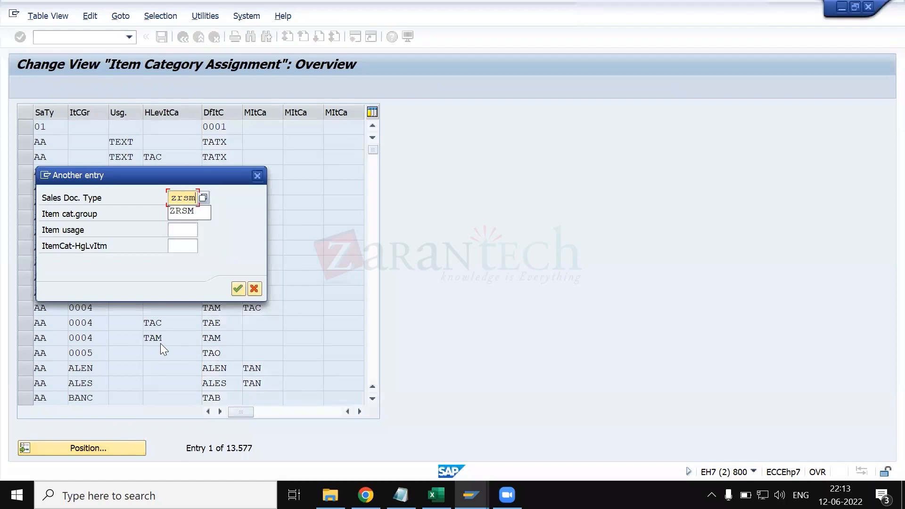
key("Tab")
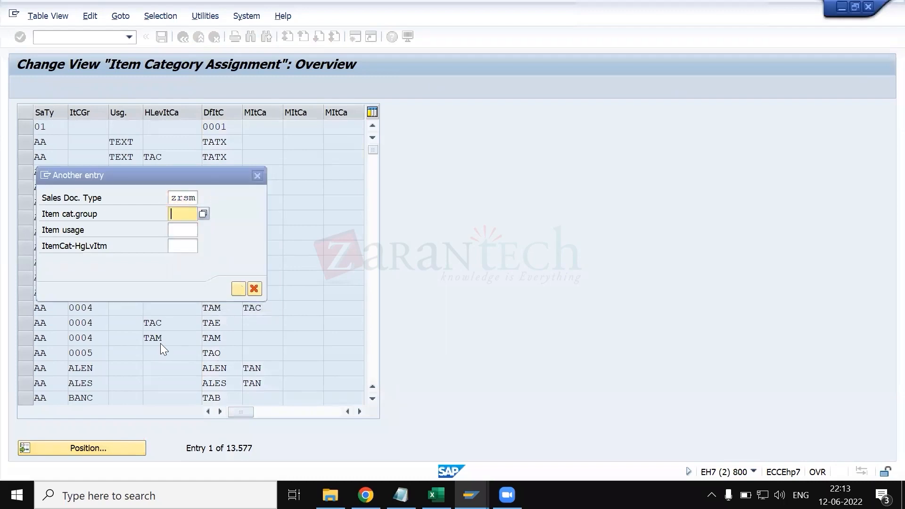
- Switch to the sales order, display item 10's material master and copy the item category group from its sales org. 2 data
key("alt+Tab")
key("Tab")
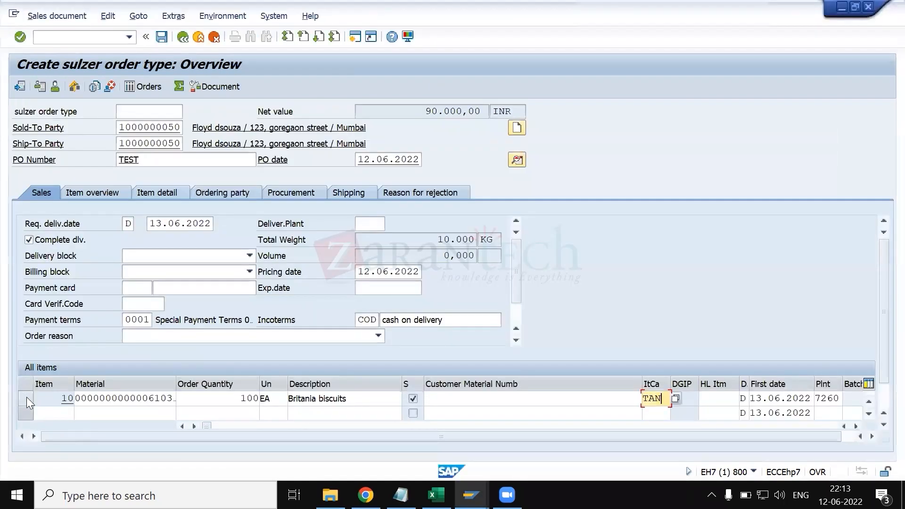
left_click(26, 398)
key("alt+Tab")
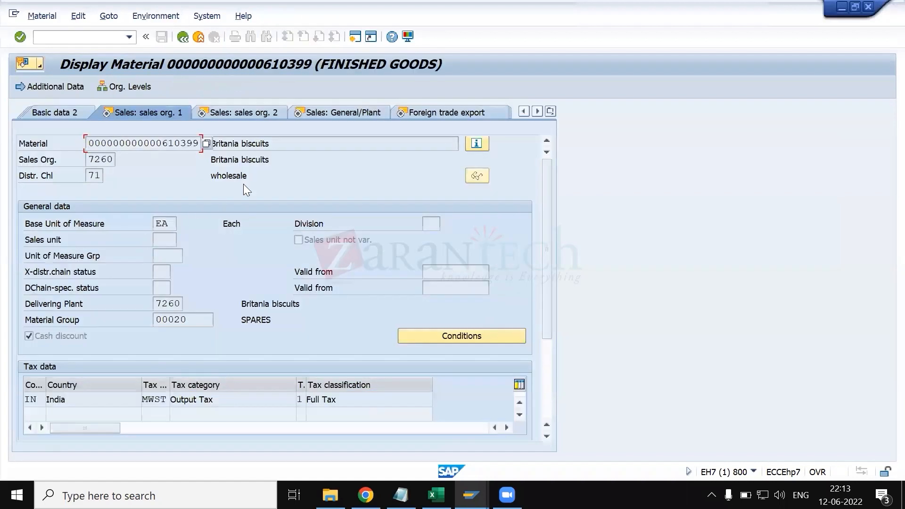
left_click(64, 114)
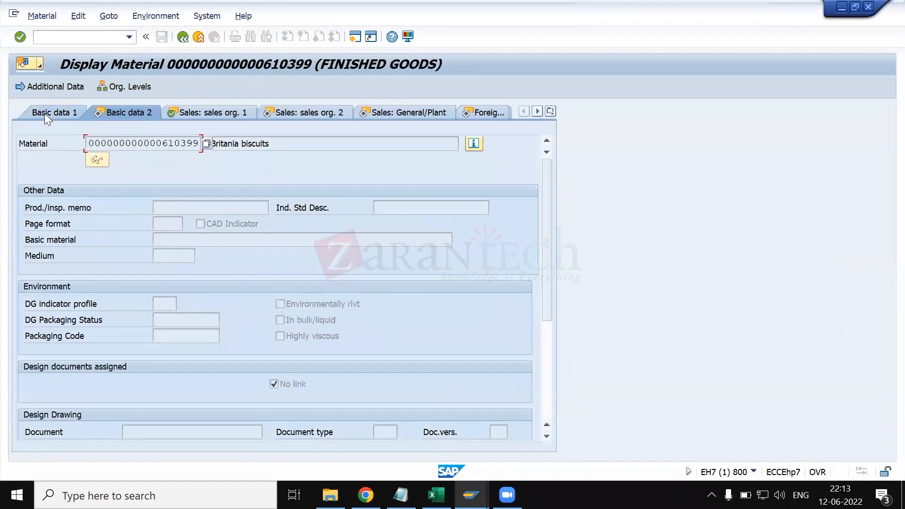
left_click(45, 113)
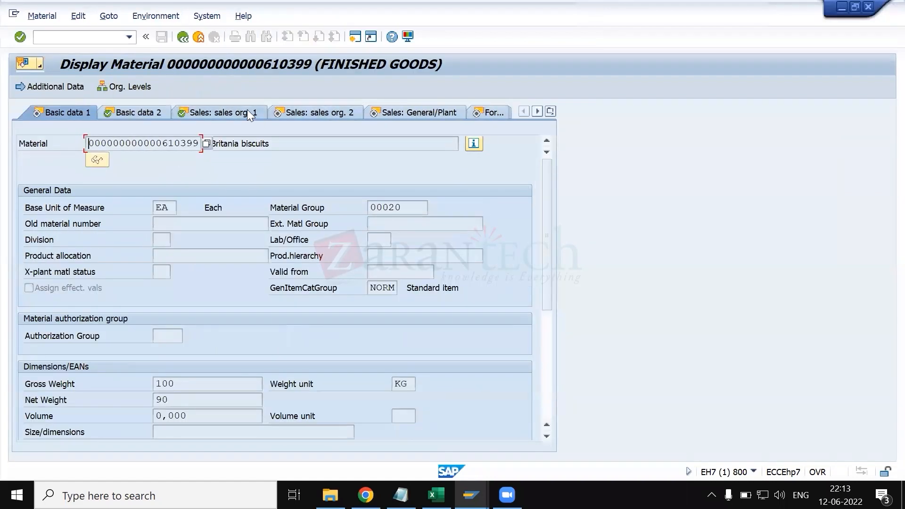
left_click(247, 110)
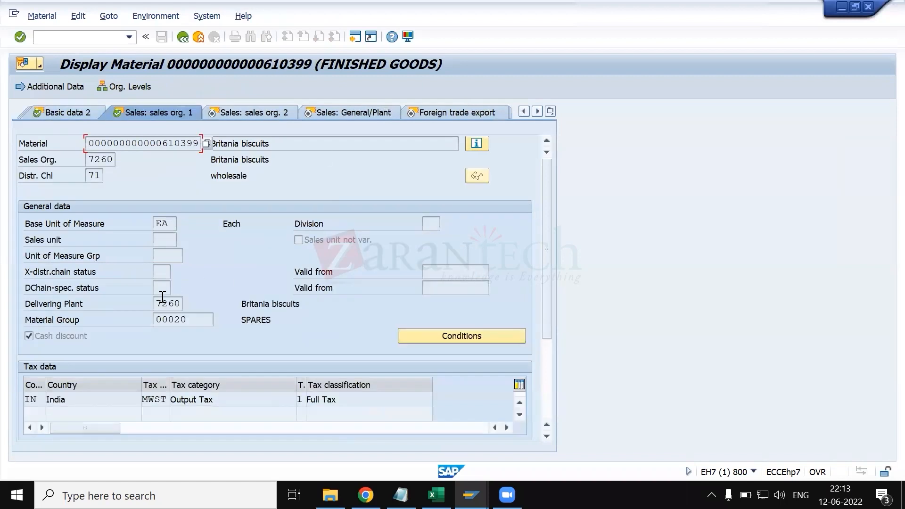
left_click(240, 108)
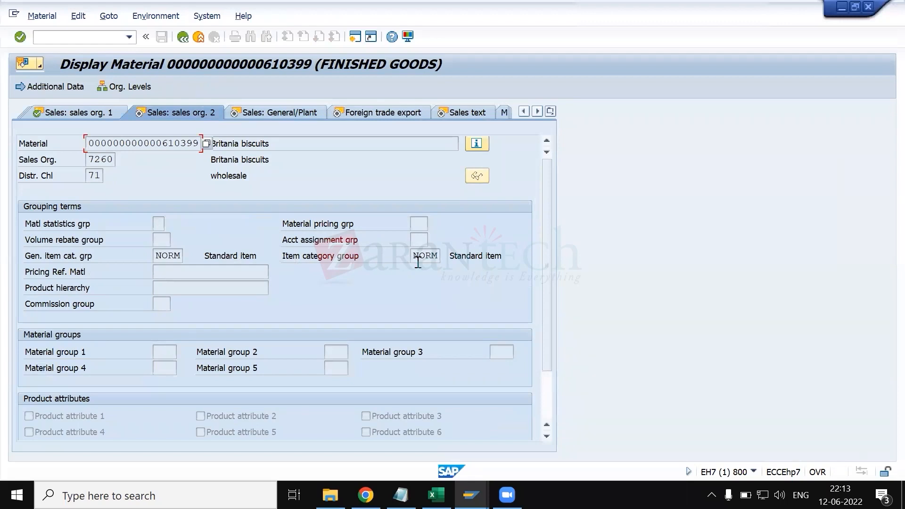
left_click(436, 259)
- Switch to the item category assignment session and position the list on ZRSM with item category group NORM, leaving usage and higher-level item category blank
key("alt+Tab")
type("NORM")
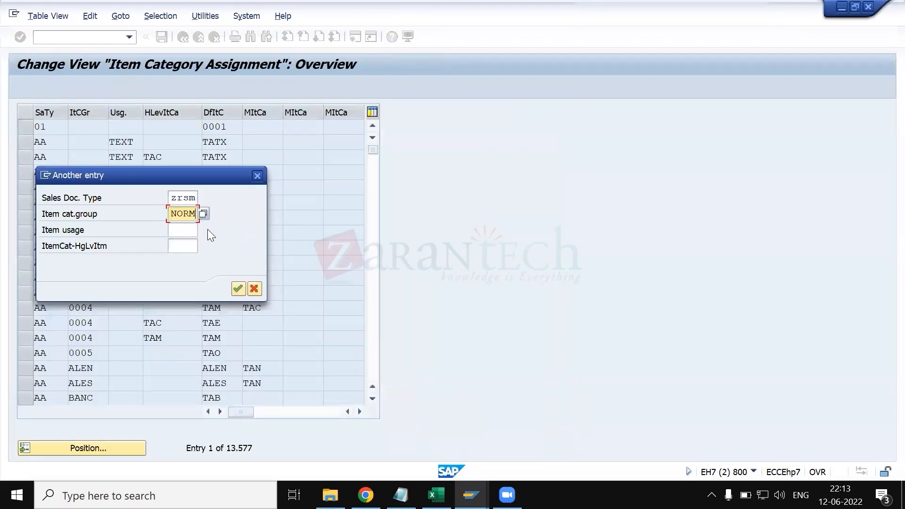
left_click(182, 199)
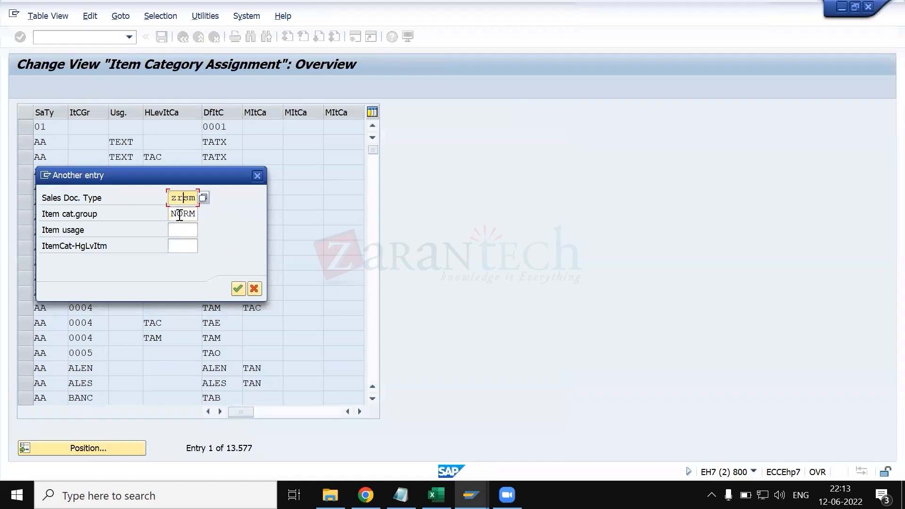
left_click(182, 231)
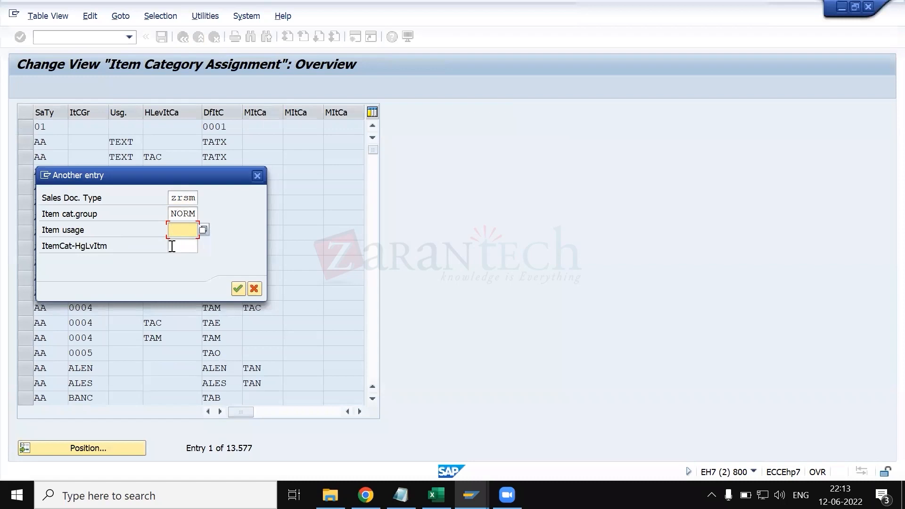
left_click(238, 289)
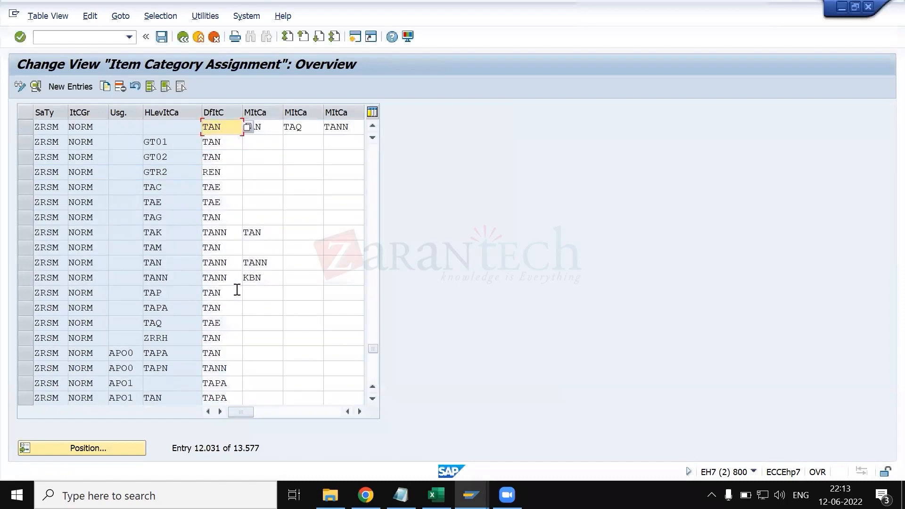
- Select the first ZRSM NORM entry and compare its default item category with item 10's category in the sales order
left_click(27, 127)
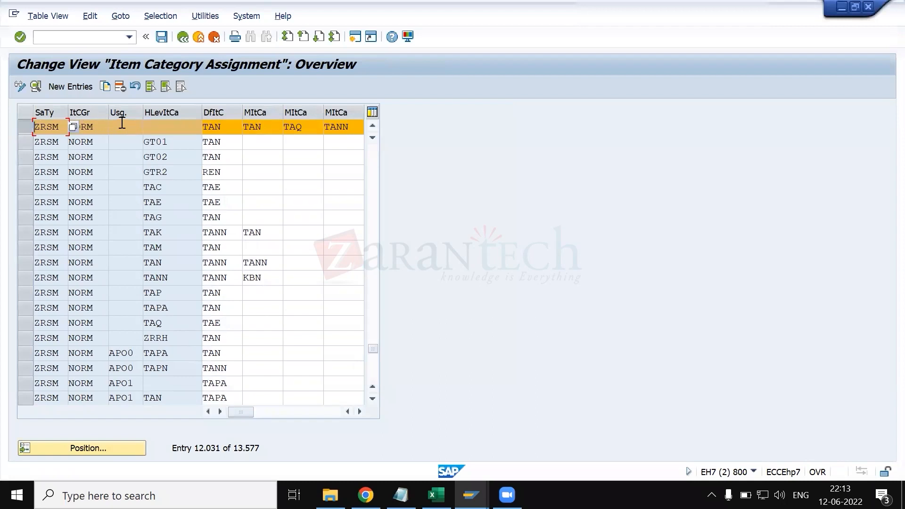
left_click(232, 131)
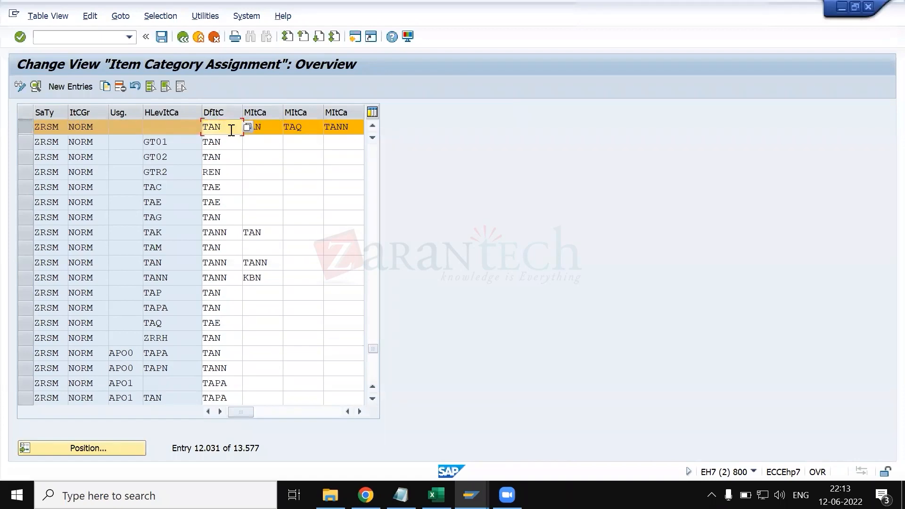
key("alt+Tab")
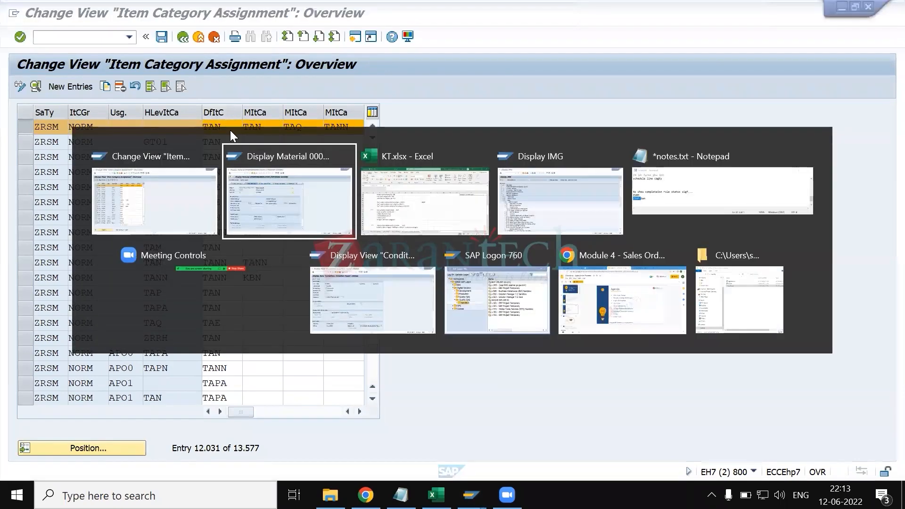
key("alt+Tab")
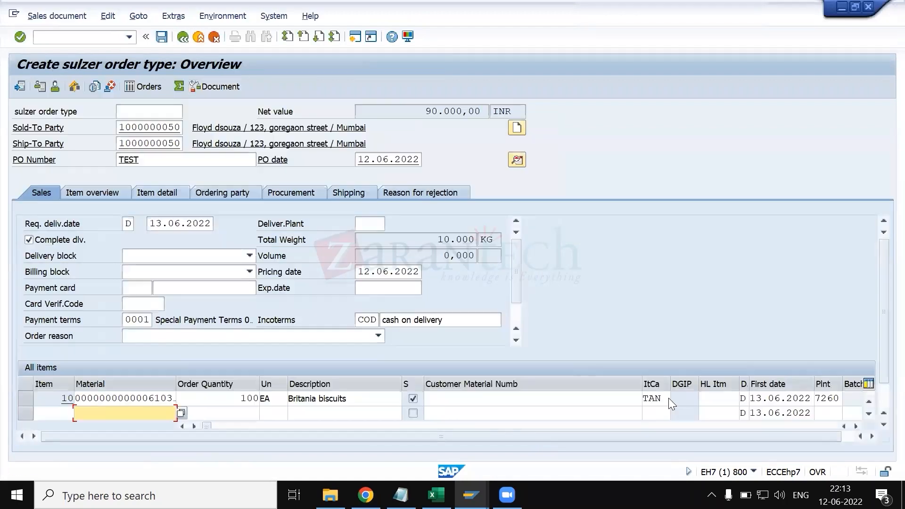
left_click(665, 399)
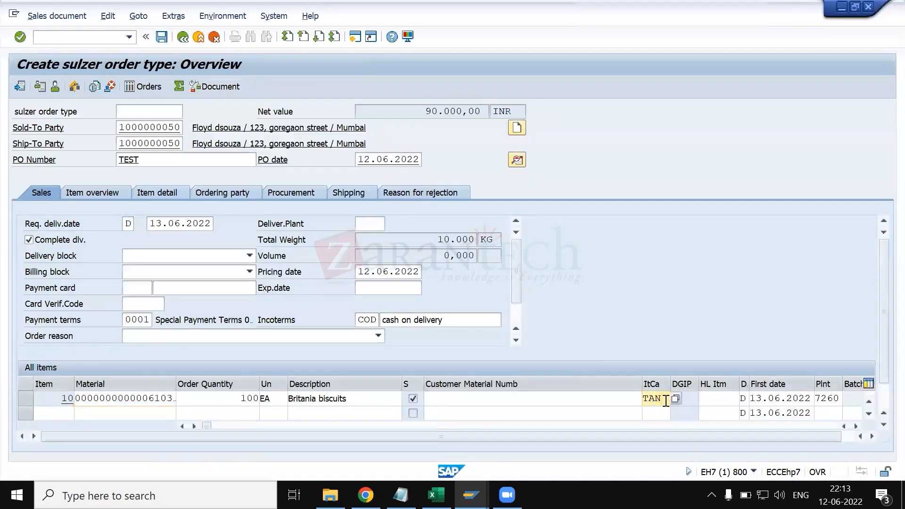
- Examine the manual item categories allowed for the selected ZRSM NORM entry alongside the sales order's item category field
key("alt+Tab")
key("alt+Tab")
key("alt+Tab")
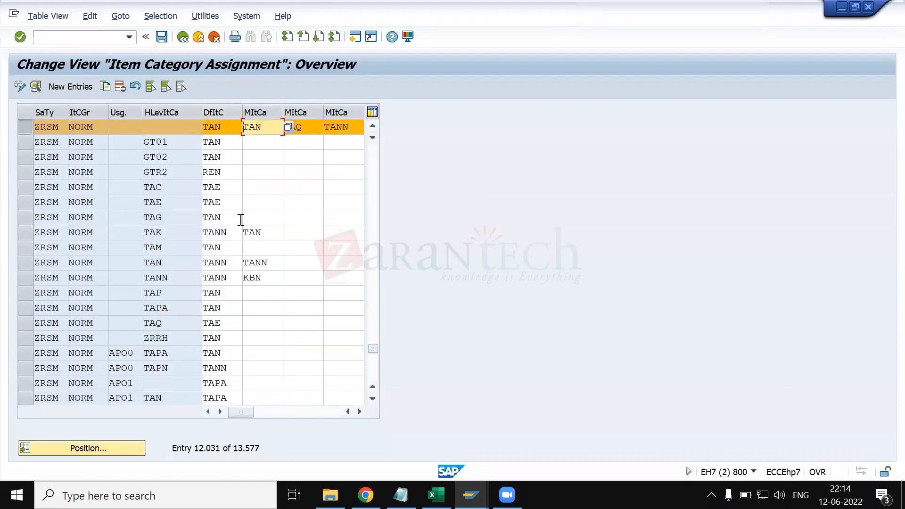
key("alt+Tab")
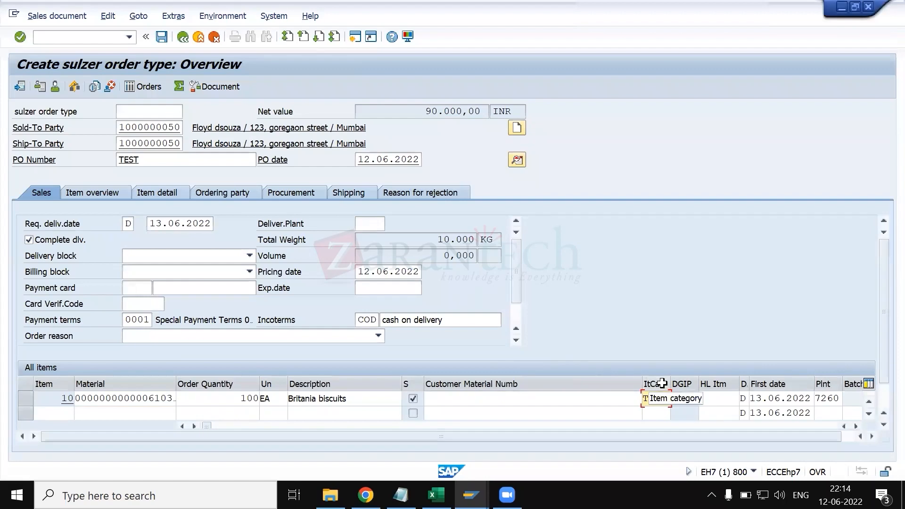
key("alt+Tab")
- Examine the four key fields used for positioning the item category assignment list, leaving them empty and closing the dialog
key("alt+Tab")
key("Tab")
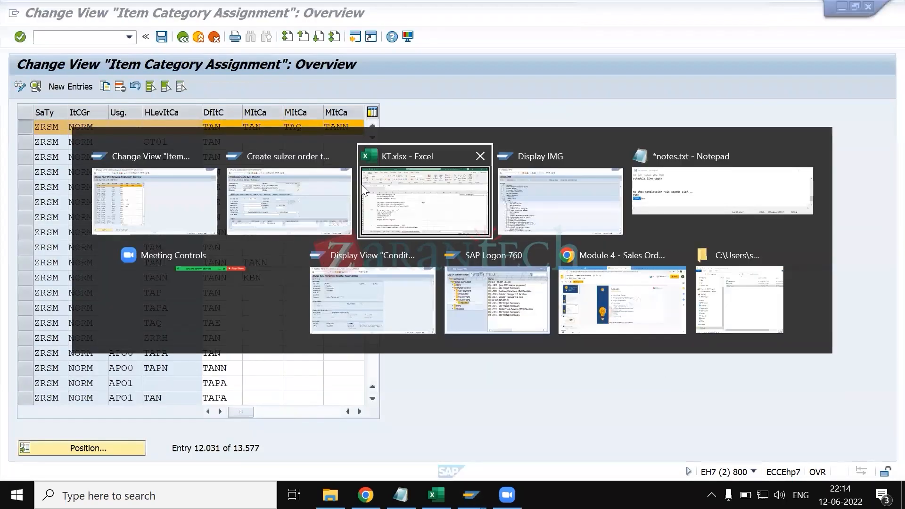
key("alt+Tab")
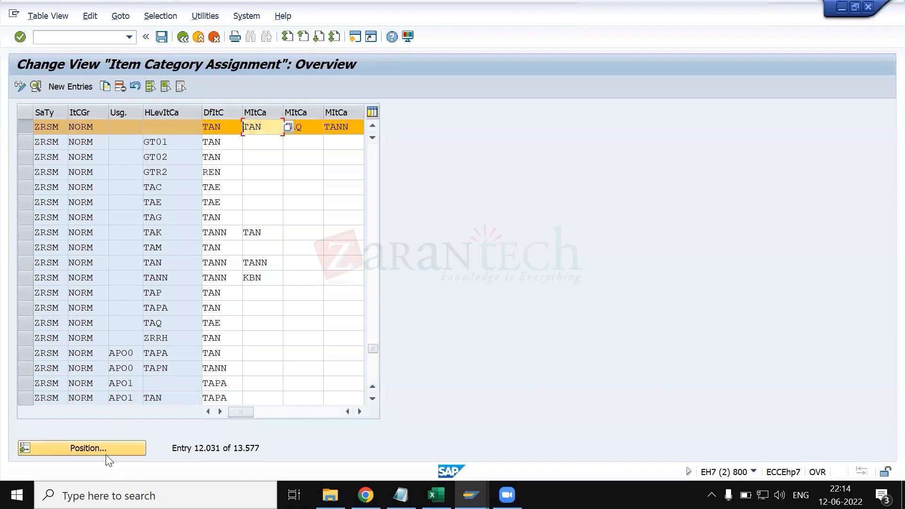
left_click(94, 446)
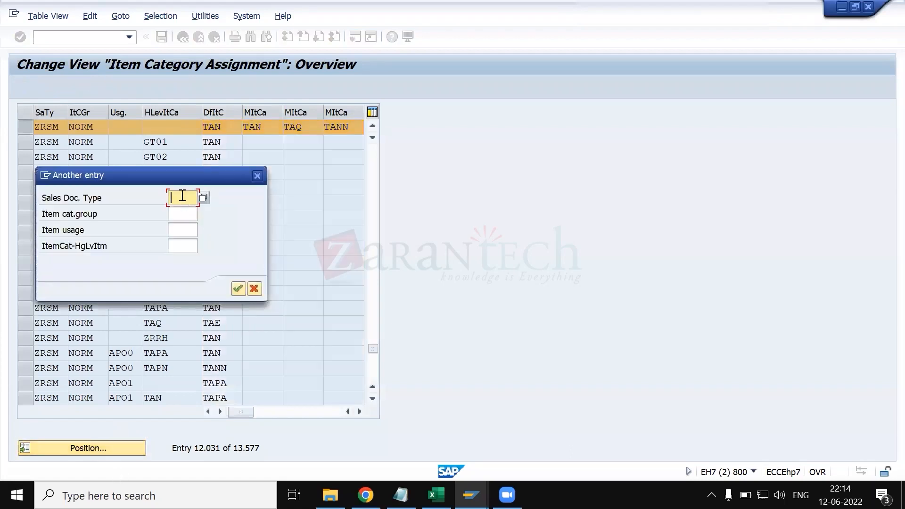
left_click(258, 175)
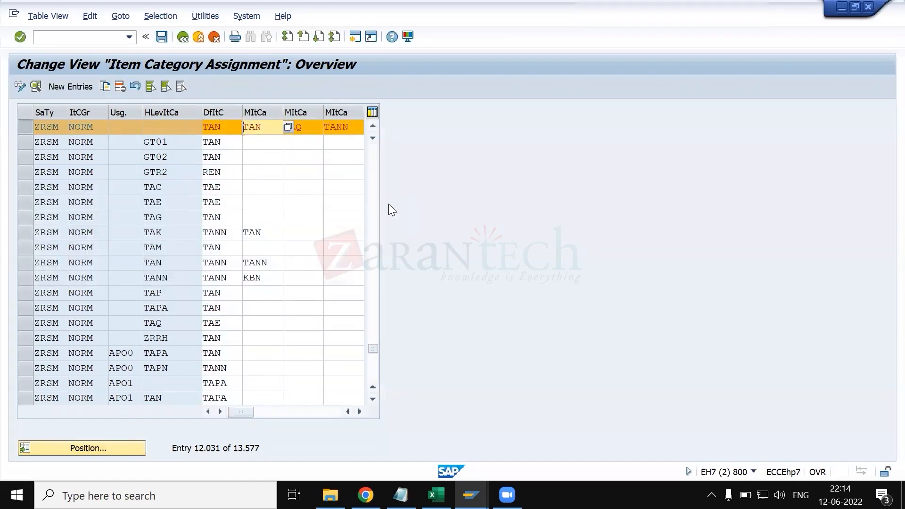
- Review the sales document structure notes in KT.xlsx and the ZRSM NORM entries with item usages in the assignment list
key("alt+Tab")
scroll(317, 335, "up", 6)
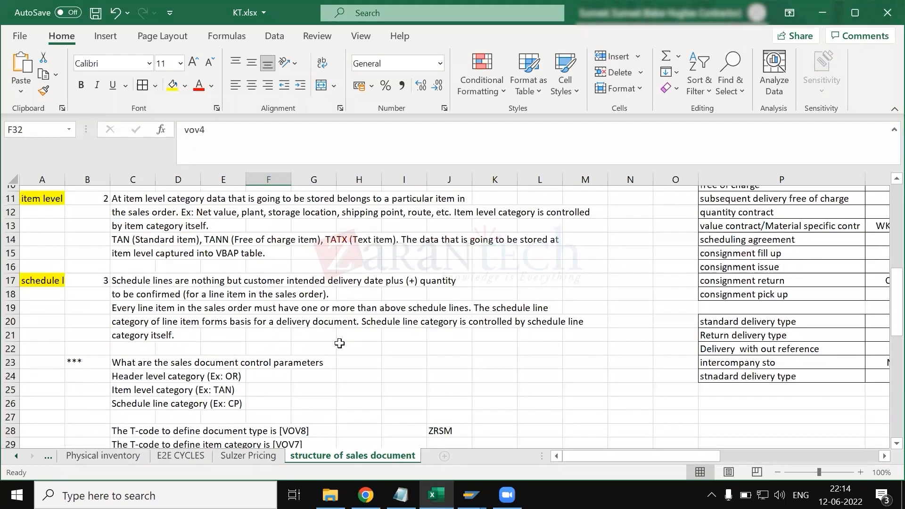
scroll(370, 362, "down", 2)
key("alt+Tab")
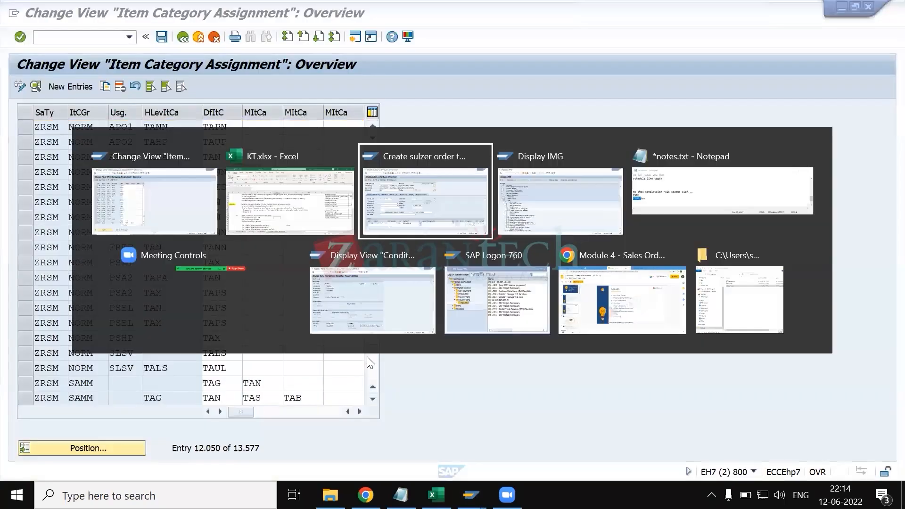
key("alt+Tab")
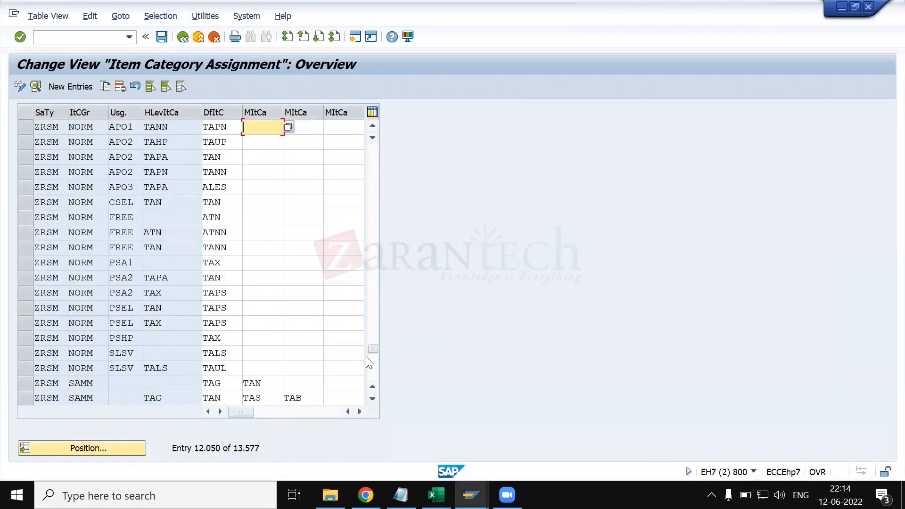
- Switch to KT.xlsx and enter the note "item usage" in cell C74, below the Checking group entry
left_click(436, 495)
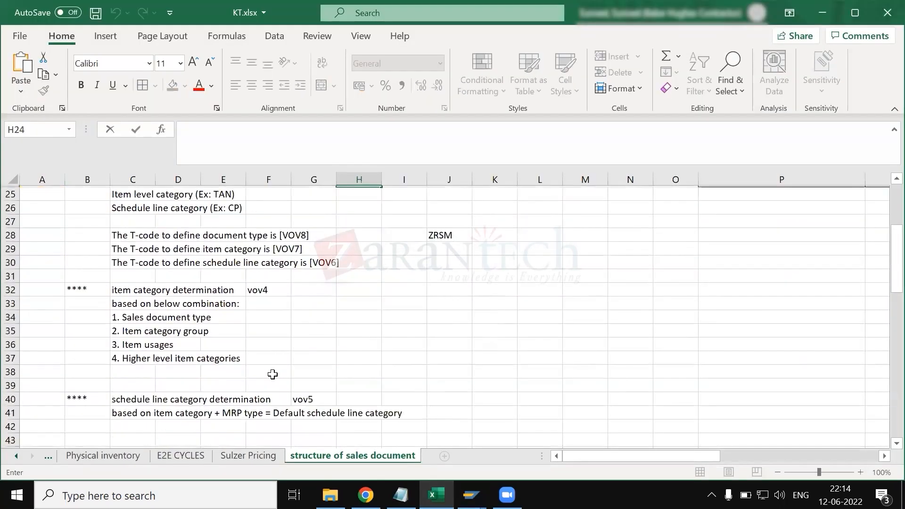
scroll(273, 375, "down", 6)
scroll(531, 355, "up", 5)
scroll(531, 355, "right", 1)
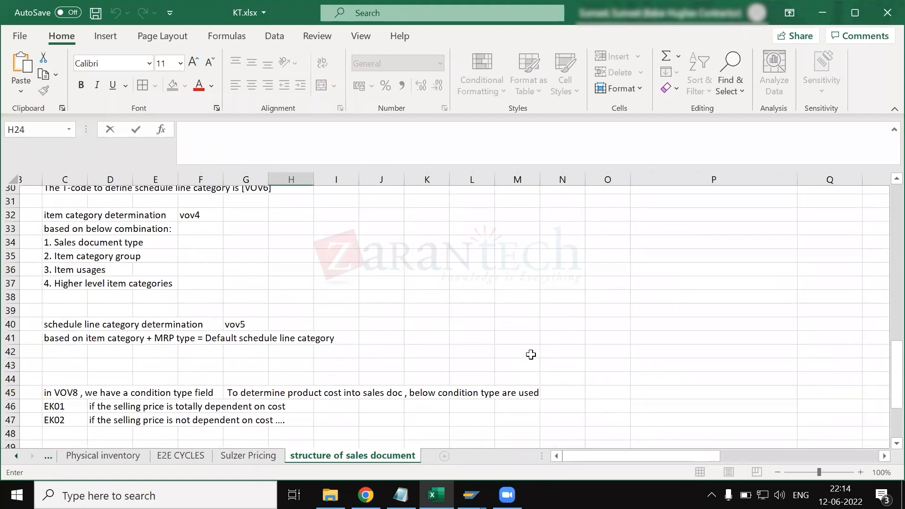
scroll(531, 355, "down", 13)
scroll(130, 257, "left", 1)
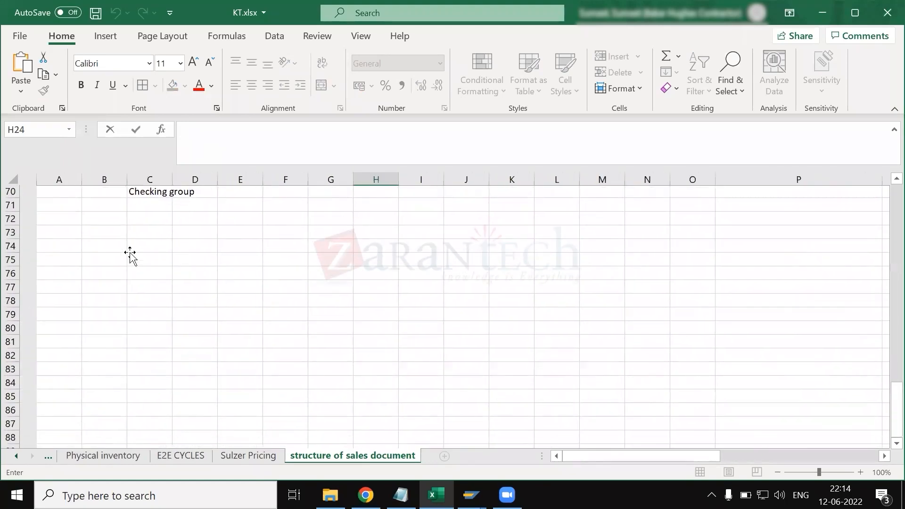
left_click(130, 255)
type("item usage")
key("Return")
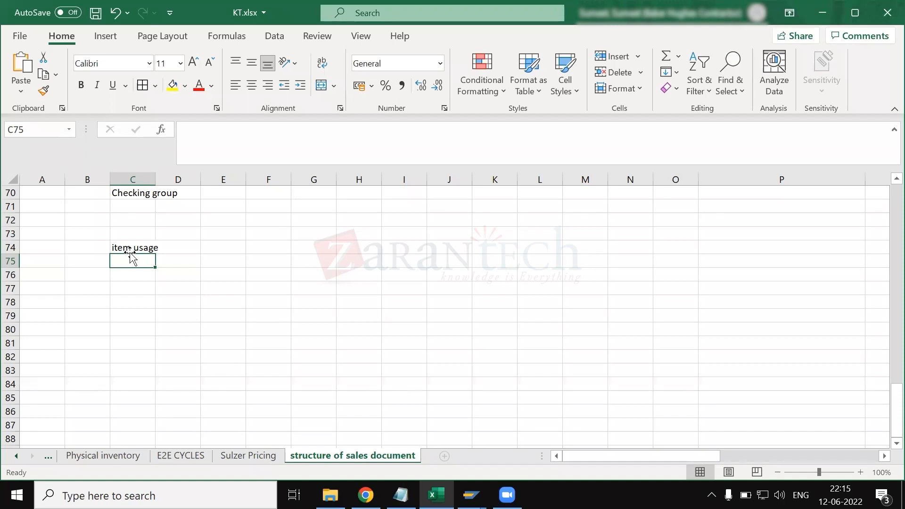
- Switch to the sales order, view item 10's detail data and return to the order overview past the complete delivery message
key("alt+Tab")
key("alt+Tab")
key("Tab")
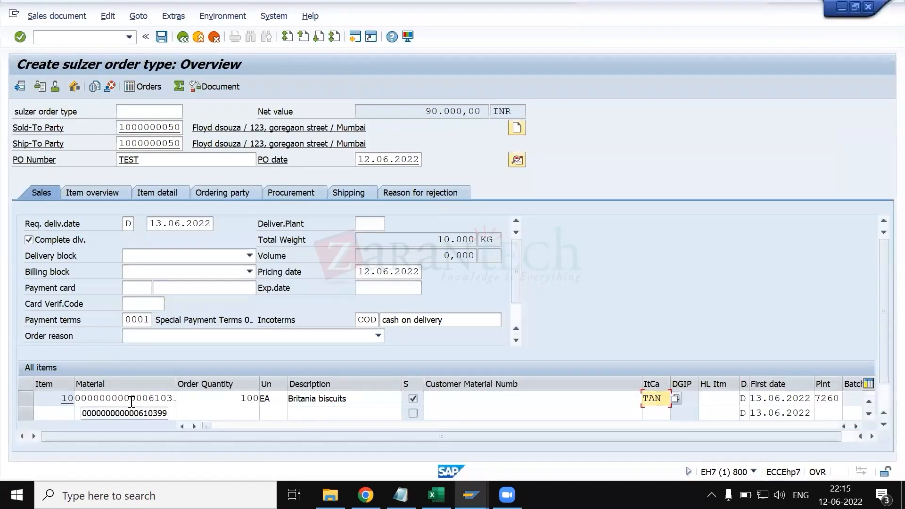
left_click(138, 400)
double_click(138, 401)
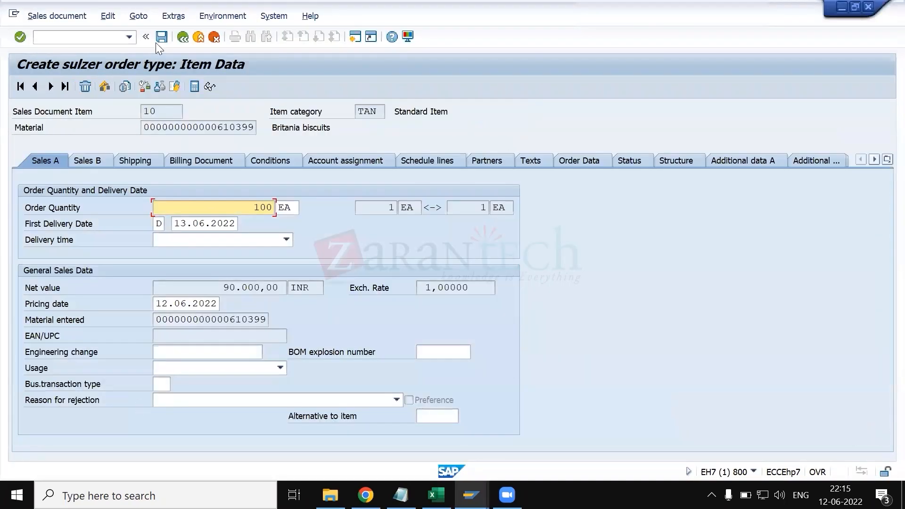
left_click(182, 38)
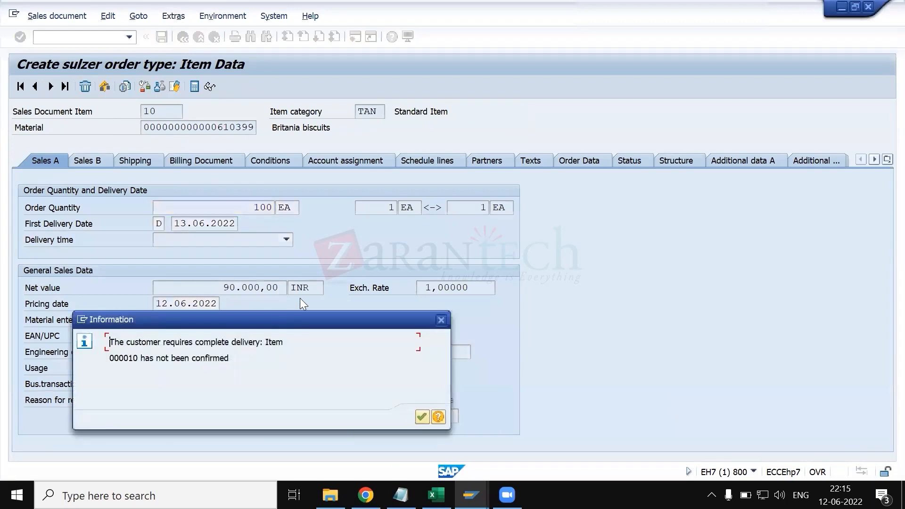
key("Return")
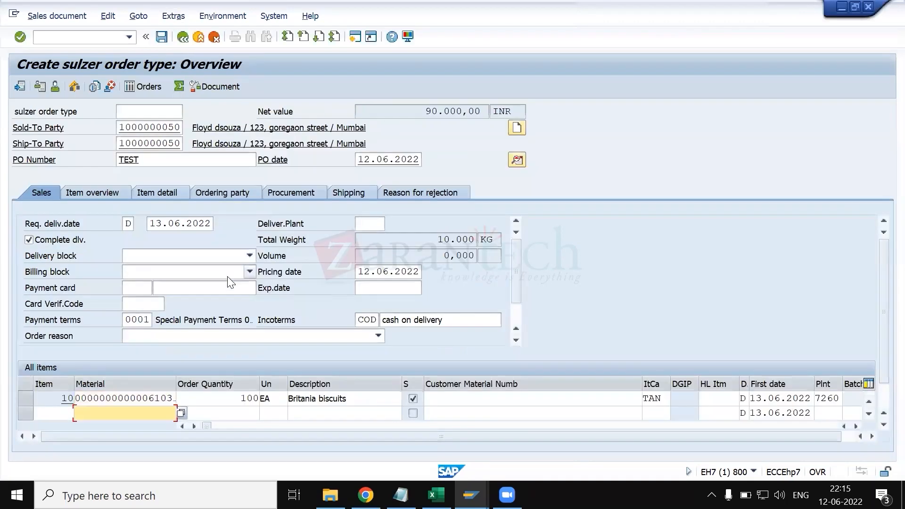
- Switch to KT.xlsx, enter 1 in cell B75 and extend the C74 heading to "item usage condition"
key("alt+Tab")
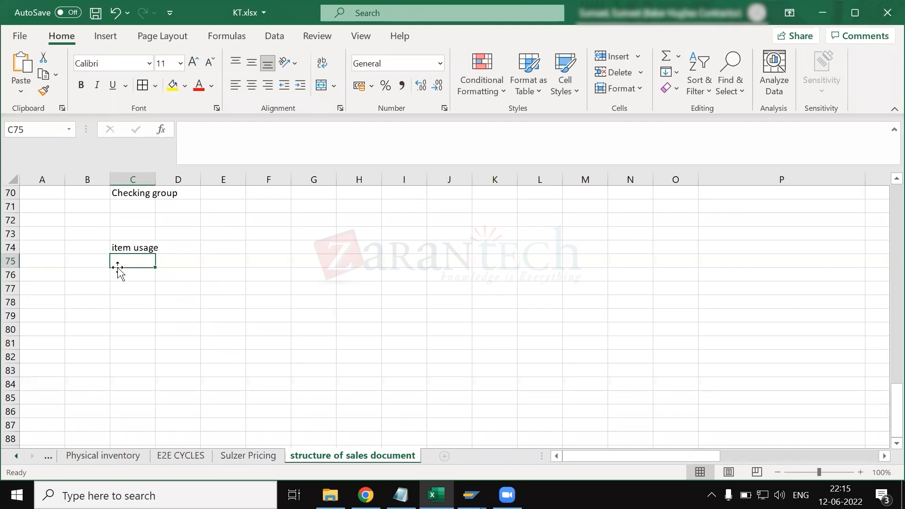
left_click(95, 263)
type("1")
key("Return")
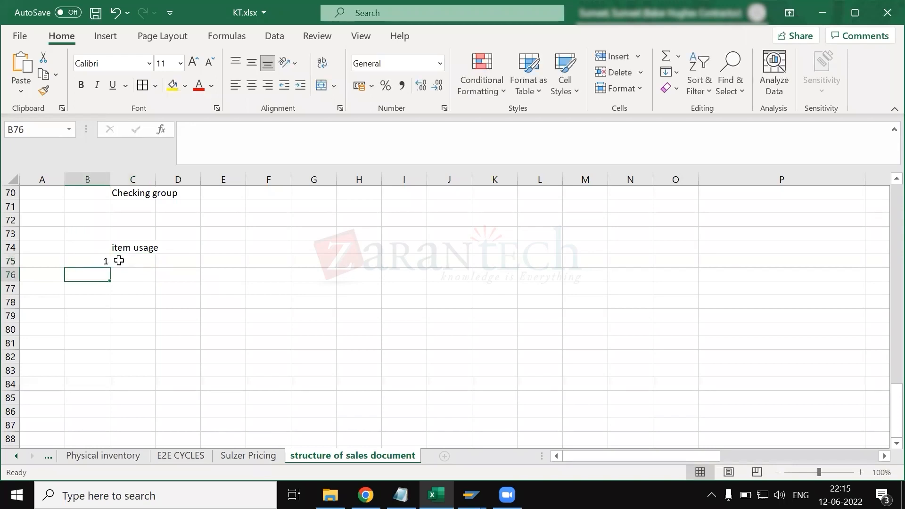
double_click(125, 260)
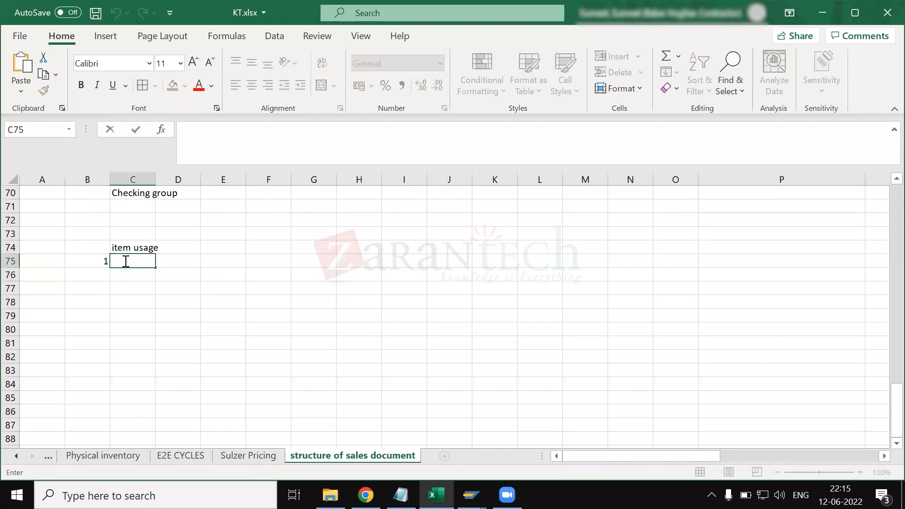
left_click(122, 248)
left_click(273, 136)
type("condition")
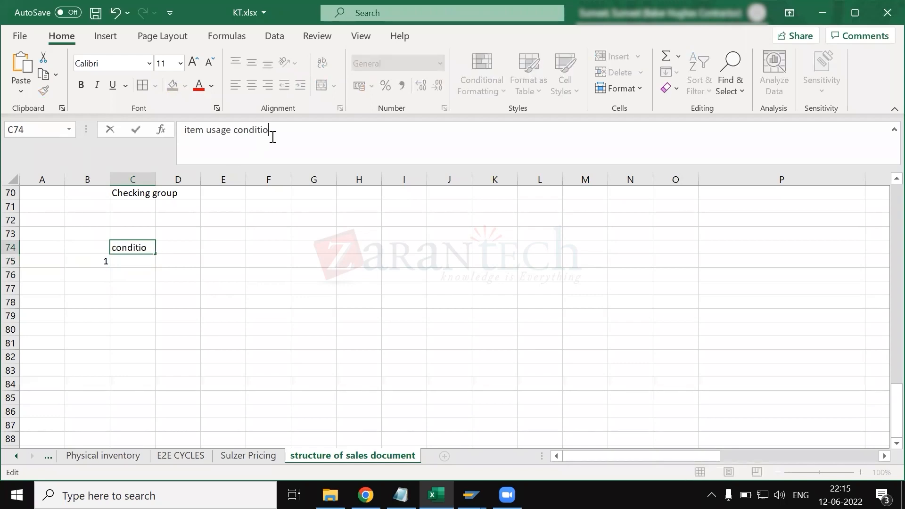
key("Return")
- Enter "whenever sub item is automatically determined in sales order" in C75 and the number 2 in B76
type("whene")
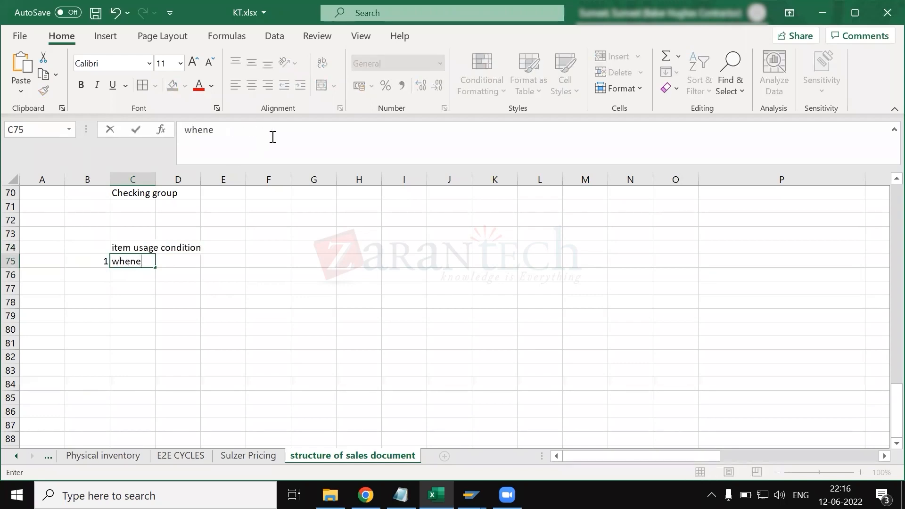
type("ver sub item ")
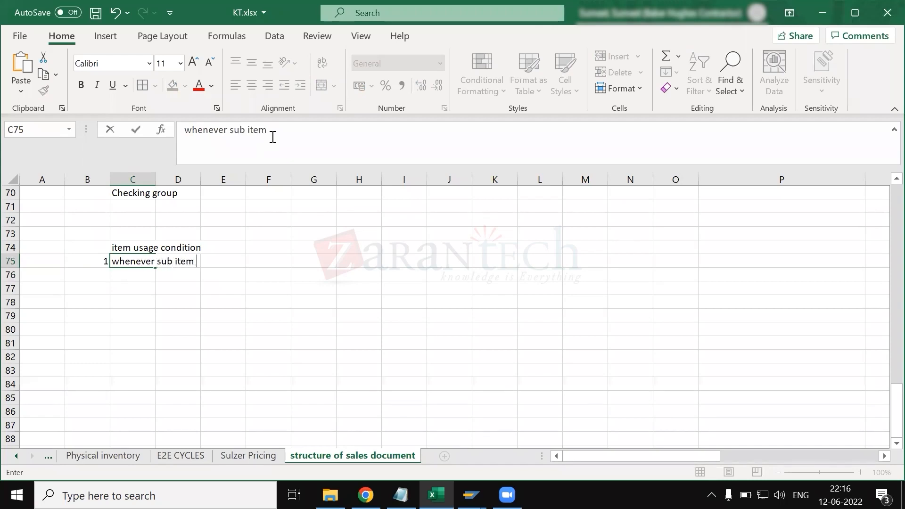
type("is automatically de")
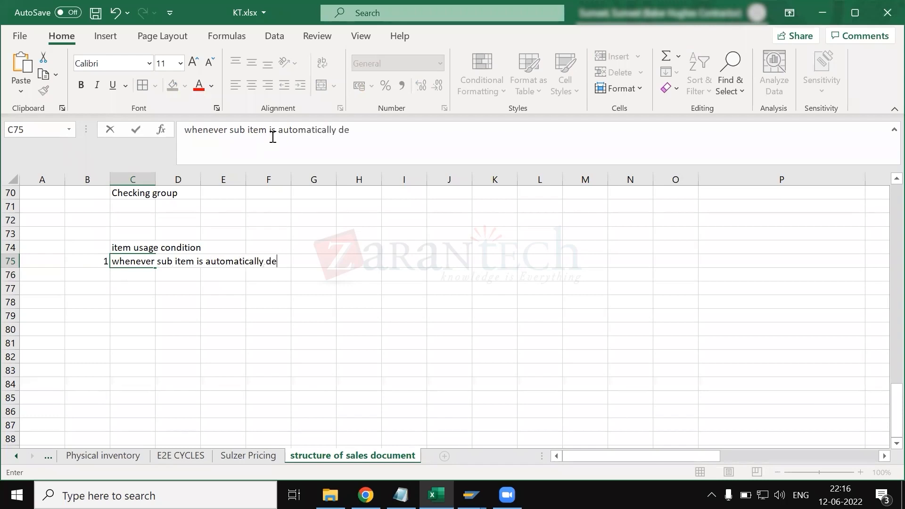
type("termined in sales order")
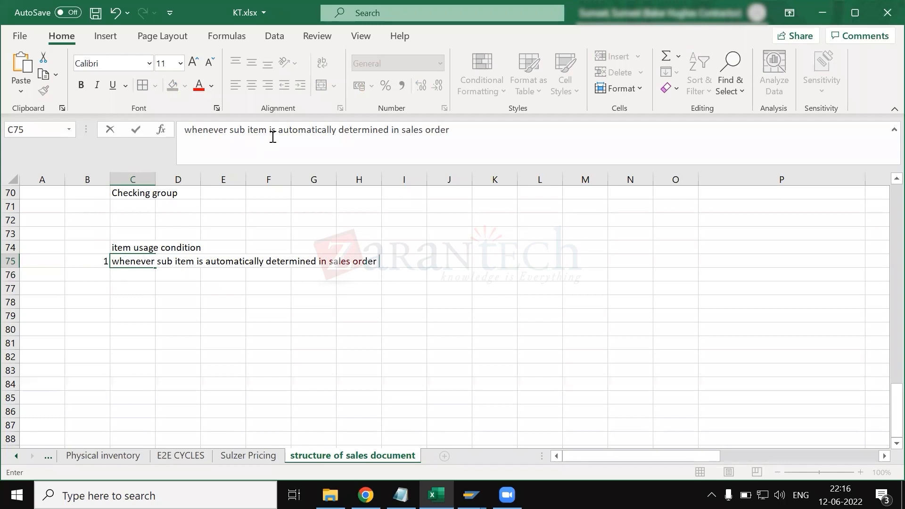
left_click(95, 271)
type("2")
key("Return")
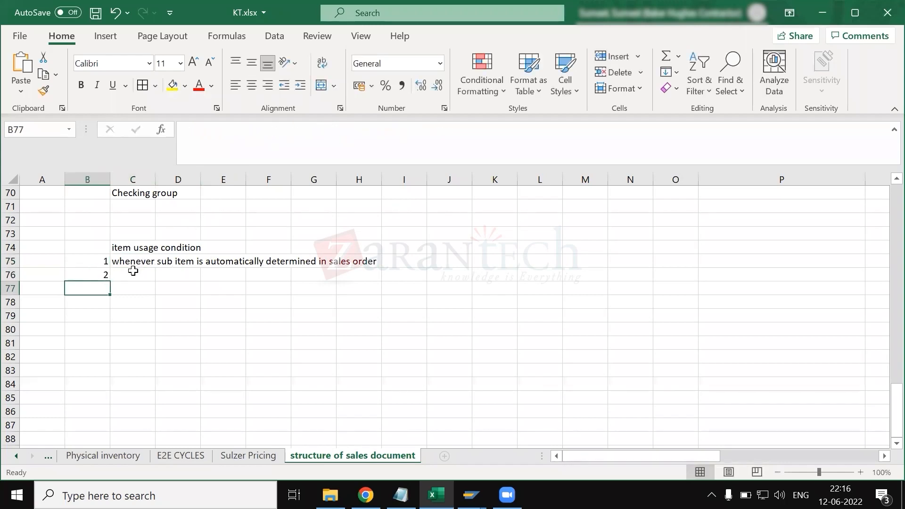
- Extend the heading in cell C74 to read "item usage condition scenarios"
left_click(131, 274)
left_click(138, 247)
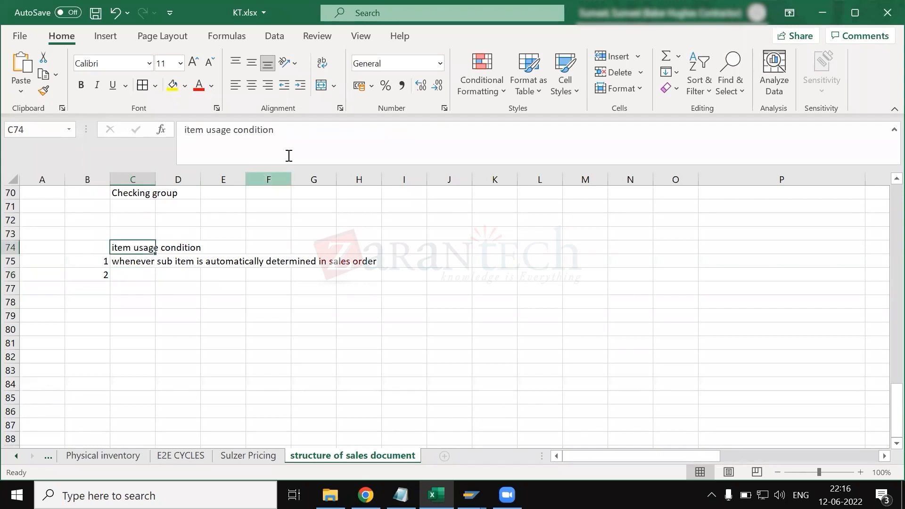
left_click(312, 135)
type("sce n")
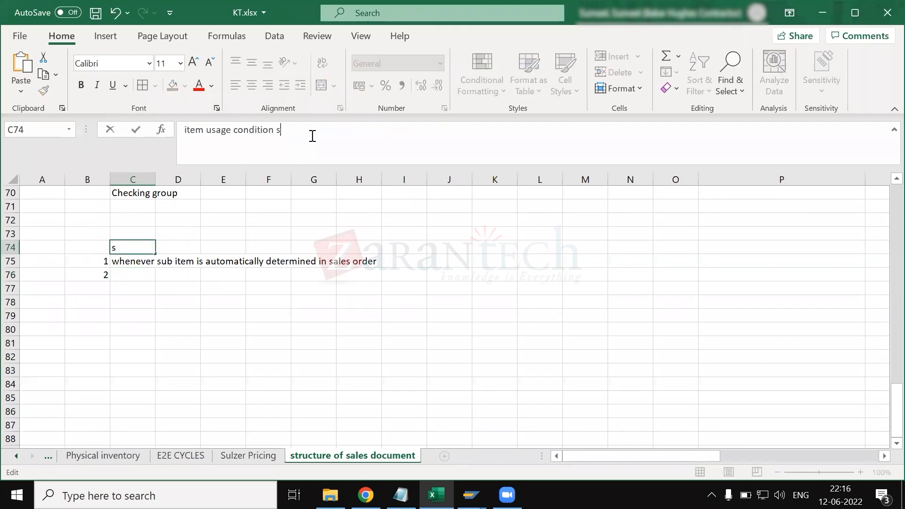
key("BackSpace")
key("BackSpace")
type("narios")
key("Return")
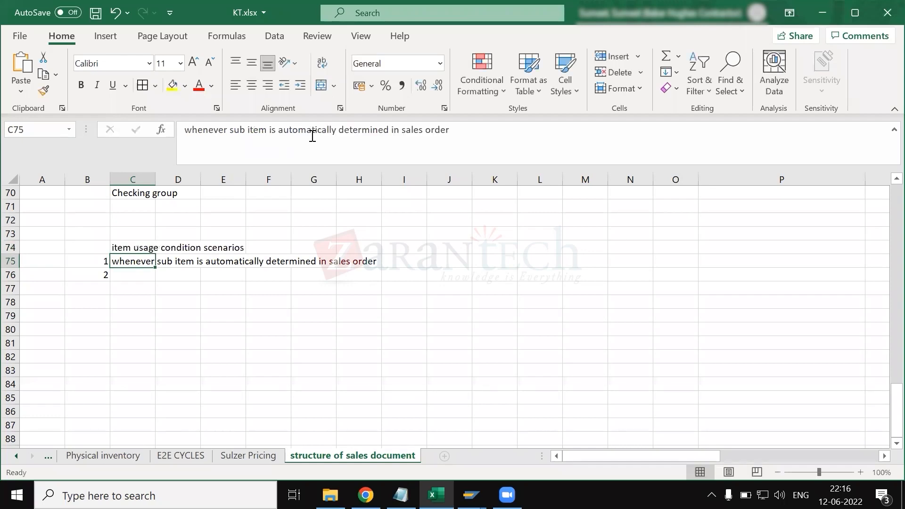
- Enter "if you want to determine different item cateogry for same combination of sales doc type + item category grp" in cell C76
left_click(135, 274)
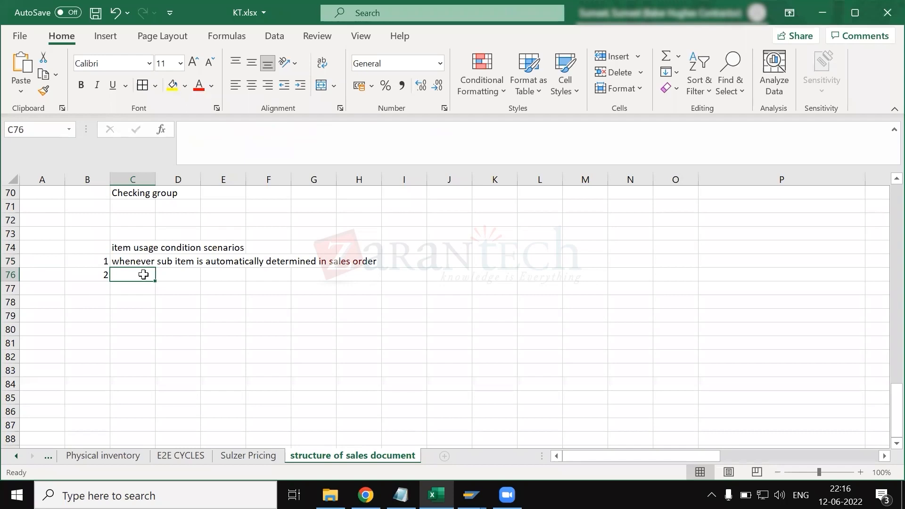
type("if you want to ")
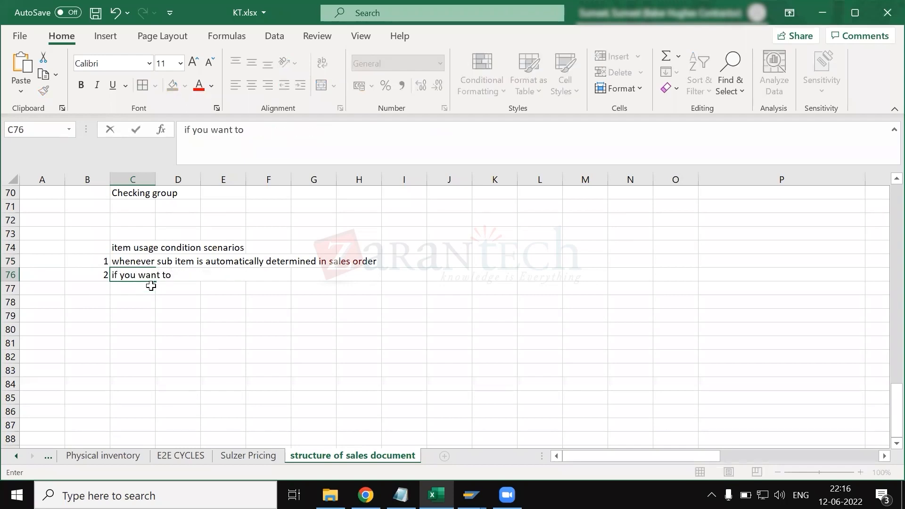
type("determine diff")
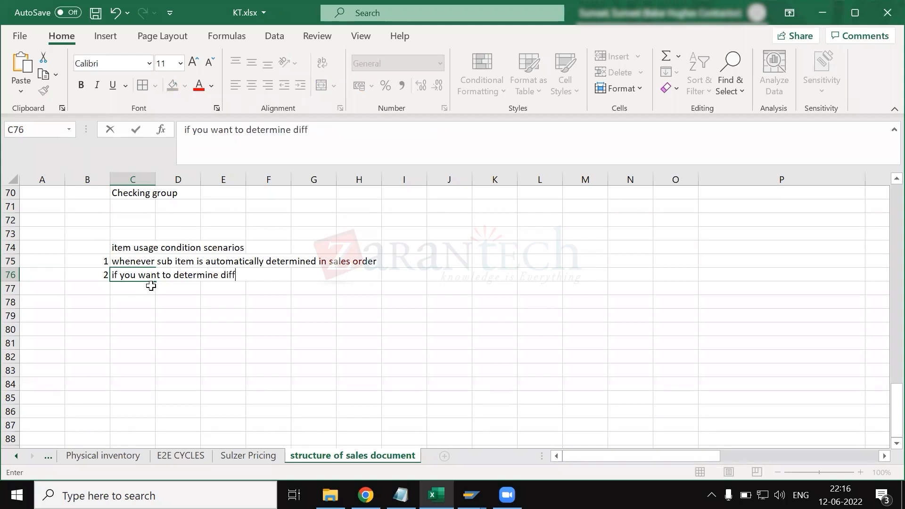
type("erent item ")
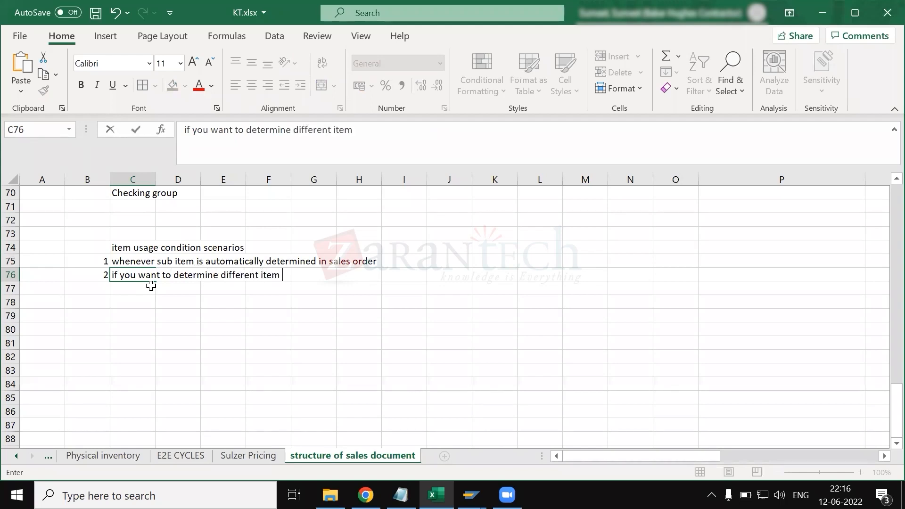
type("cateogry for ")
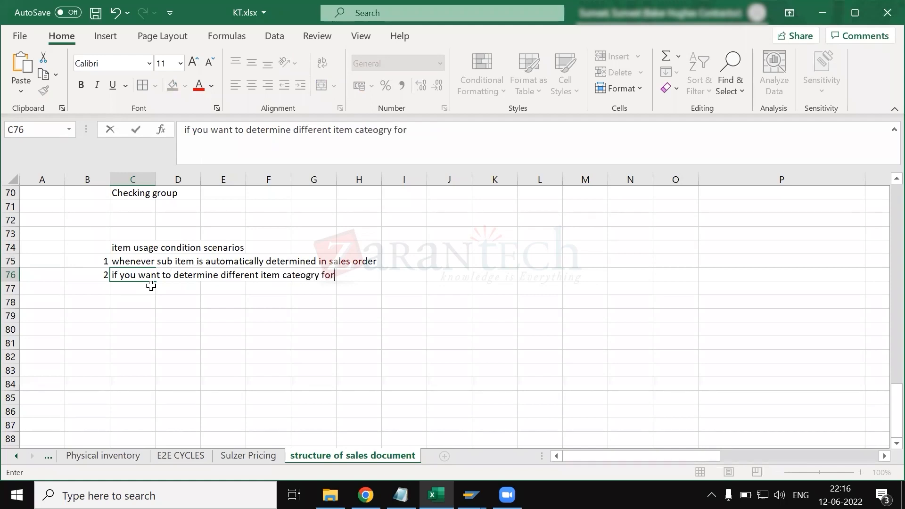
type("same combination")
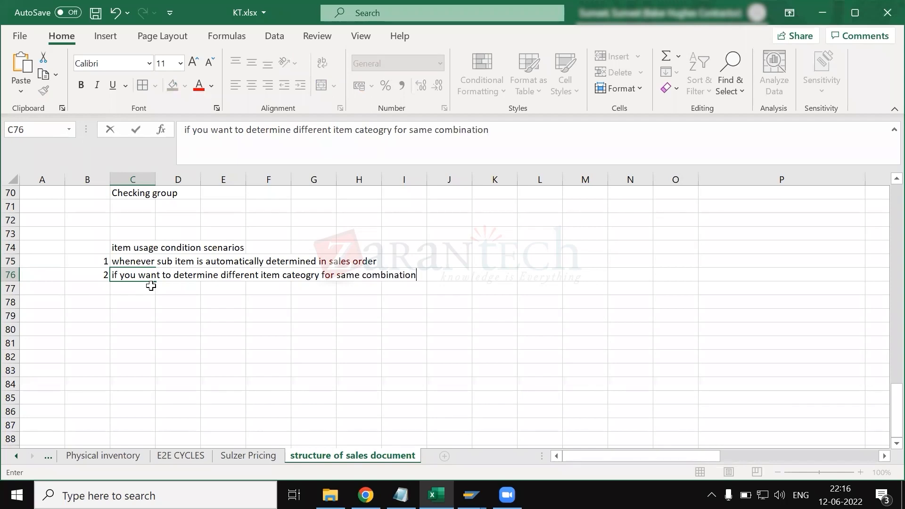
type(" of sales do")
key("BackSpace")
key("BackSpace")
type("sales doc type ")
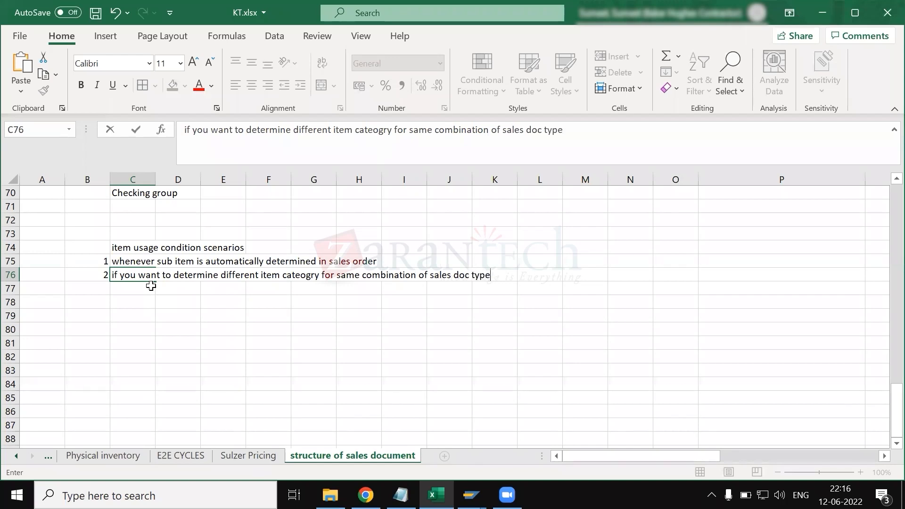
type("+ item category grp")
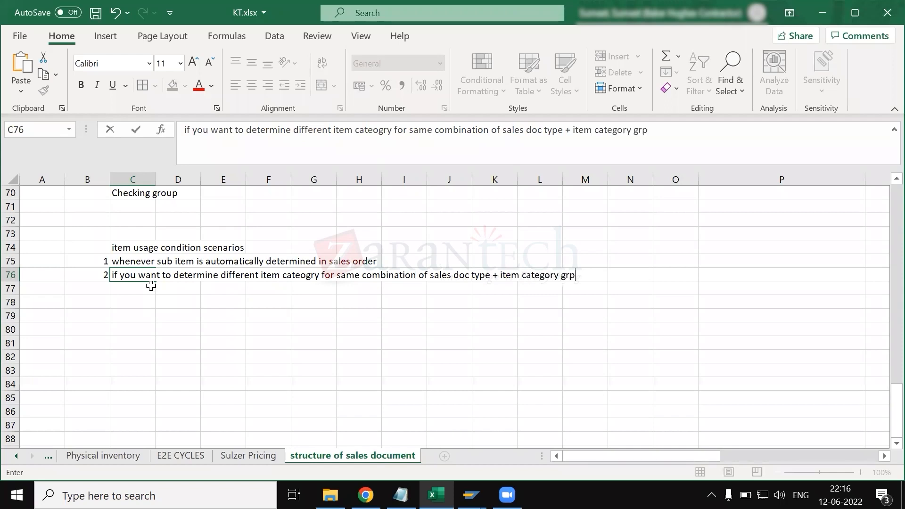
key("Return")
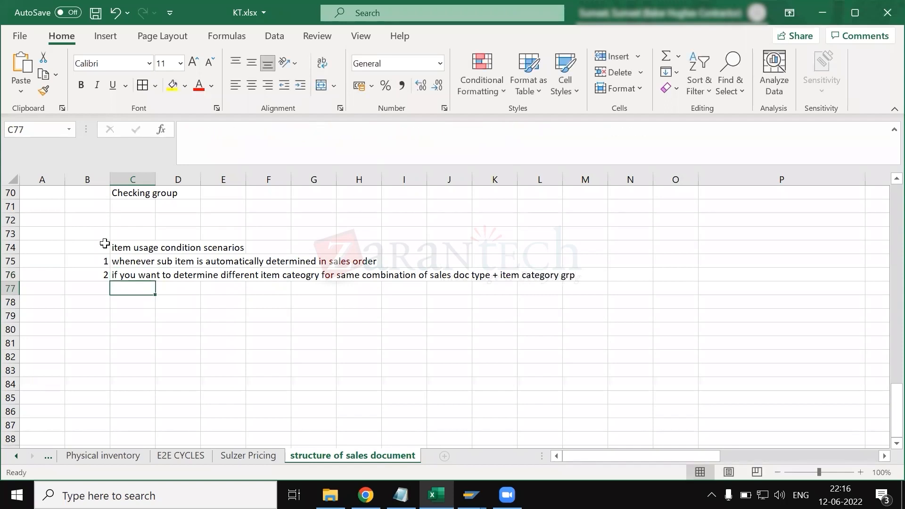
- Highlight the item usage condition scenarios heading in cell C74 with a yellow fill
left_click(125, 250)
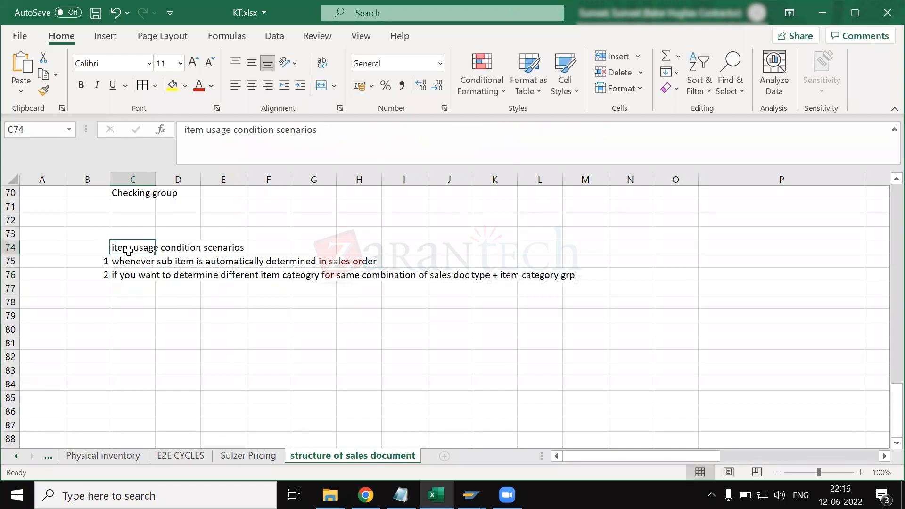
left_click(173, 85)
left_click(141, 318)
- Enter the heading "free goods determination" in cell C78, below the two scenarios
left_click(129, 305)
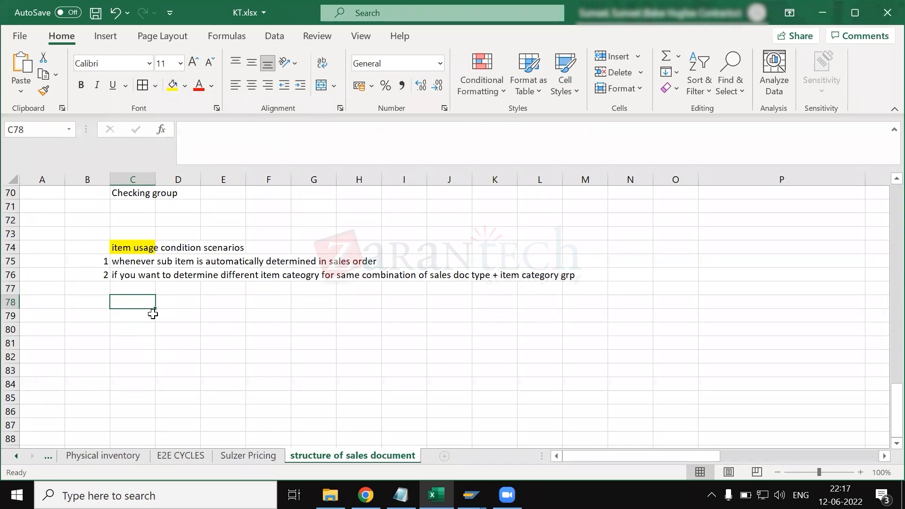
type("free g")
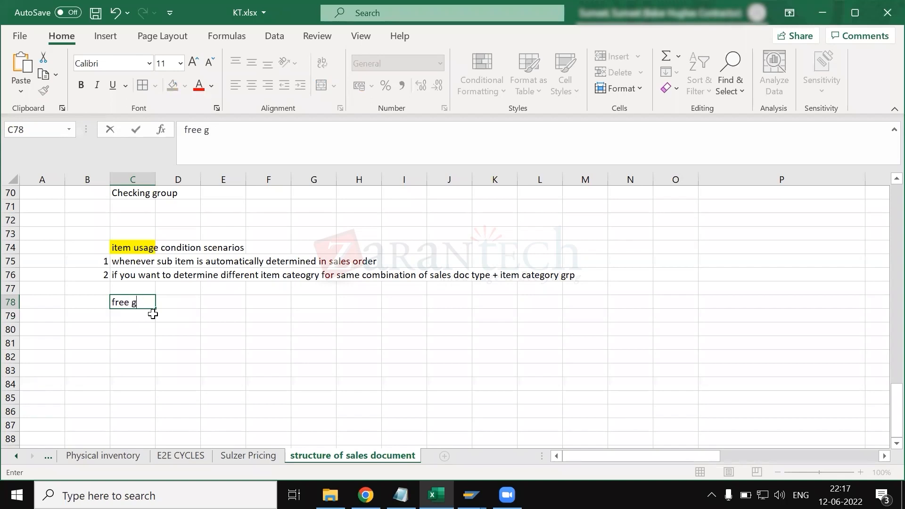
type("oods determination")
key("Return")
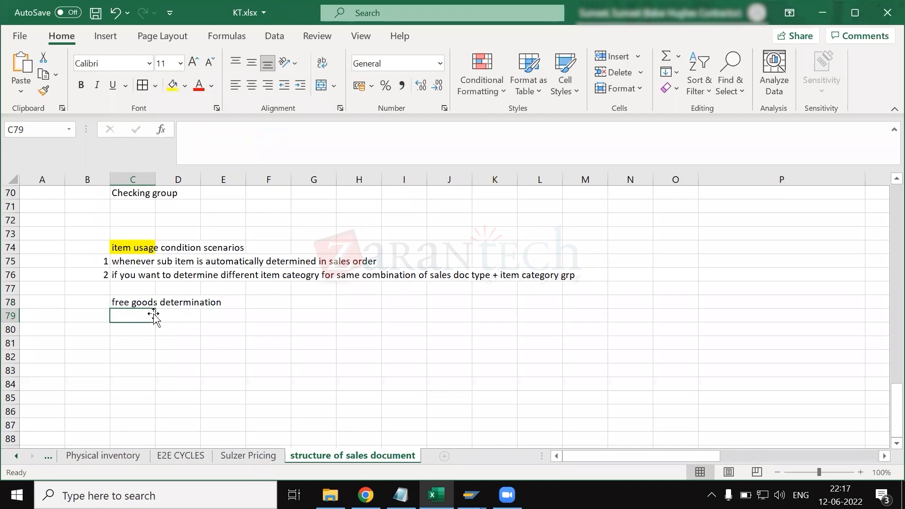
- List the item categories TAN in C79 and TANN in C80 under the free goods determination heading
type("TAN")
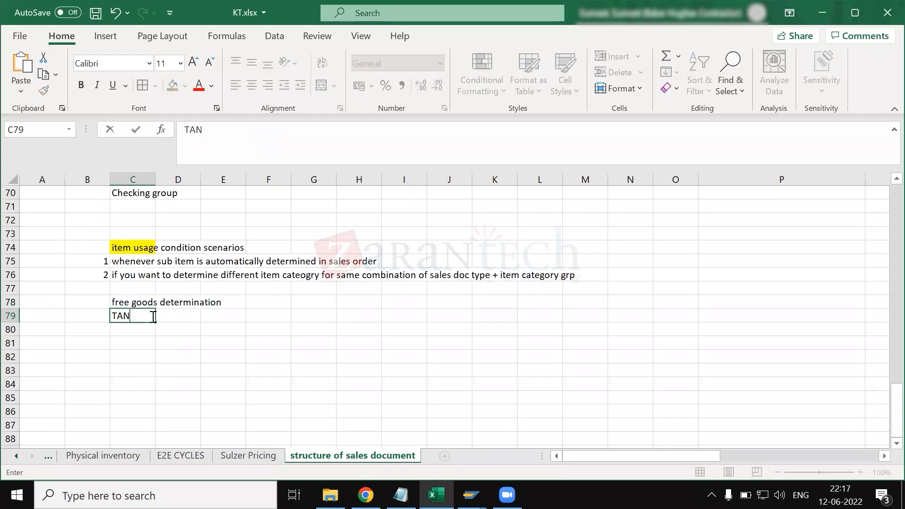
key("Return")
type("TAN")
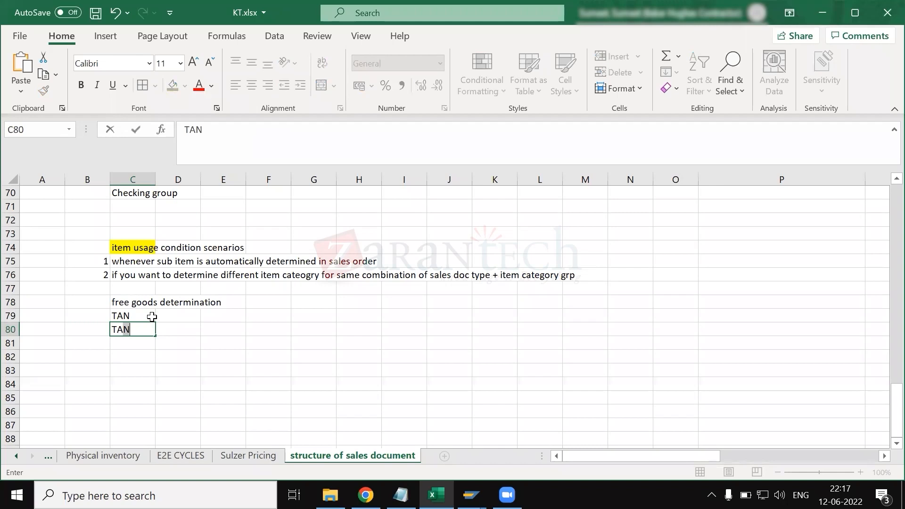
type("N")
key("Return")
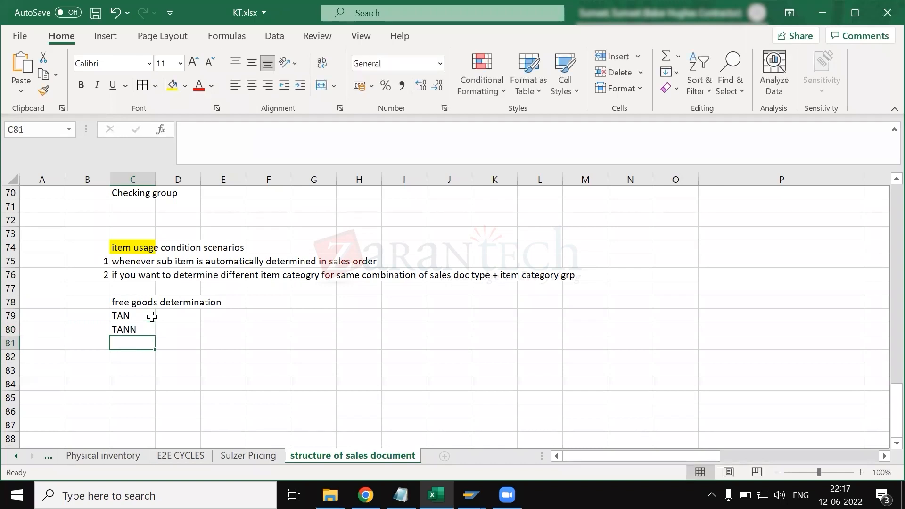
- Describe TAN as "std item category" in D79 and TANN as "free goods item category" in D80
left_click(181, 321)
type("std ")
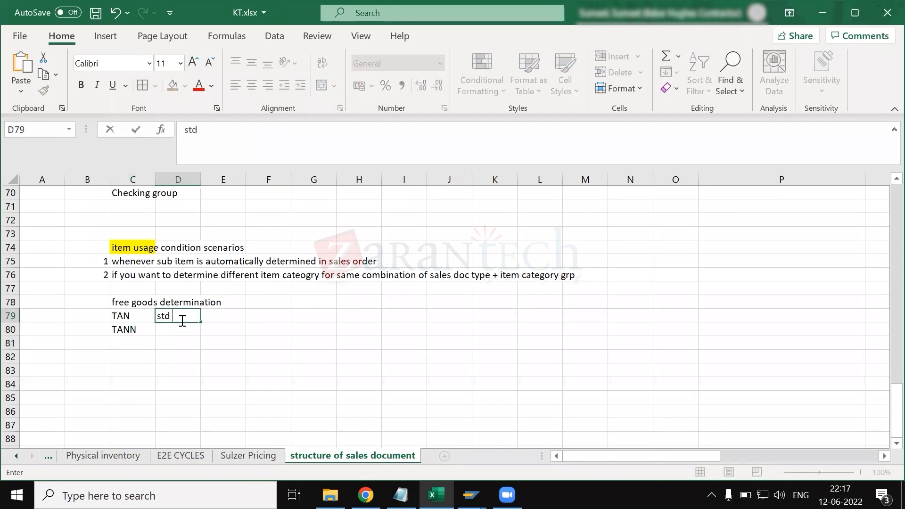
type("item category")
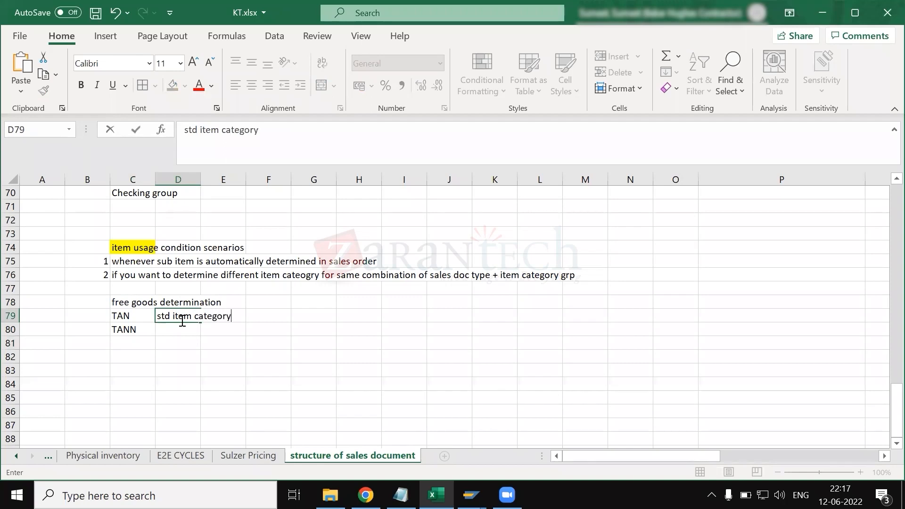
key("Return")
type("free")
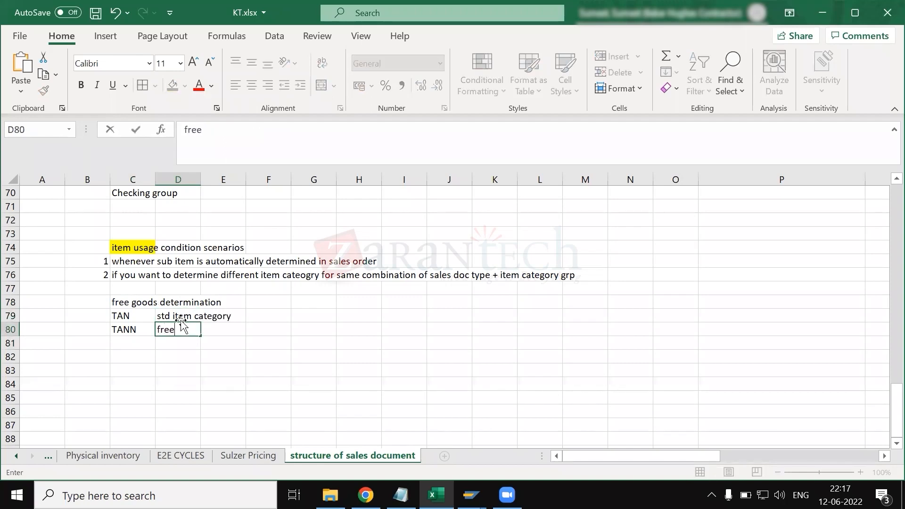
type(" goods item categ")
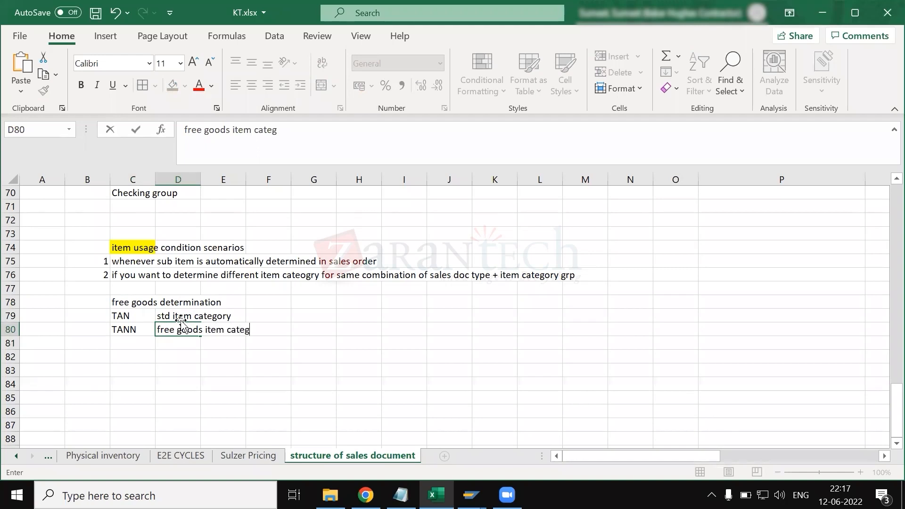
type("ory")
key("BackSpace")
key("BackSpace")
key("BackSpace")
type("ory")
key("Return")
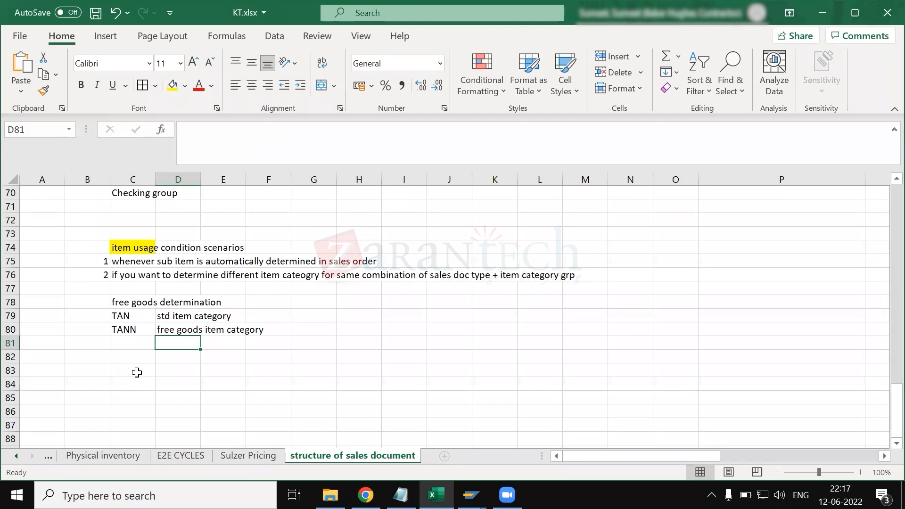
- Enter the label "example" in cell C82 and select the free goods determination heading in C78
left_click(127, 353)
type("example")
key("Return")
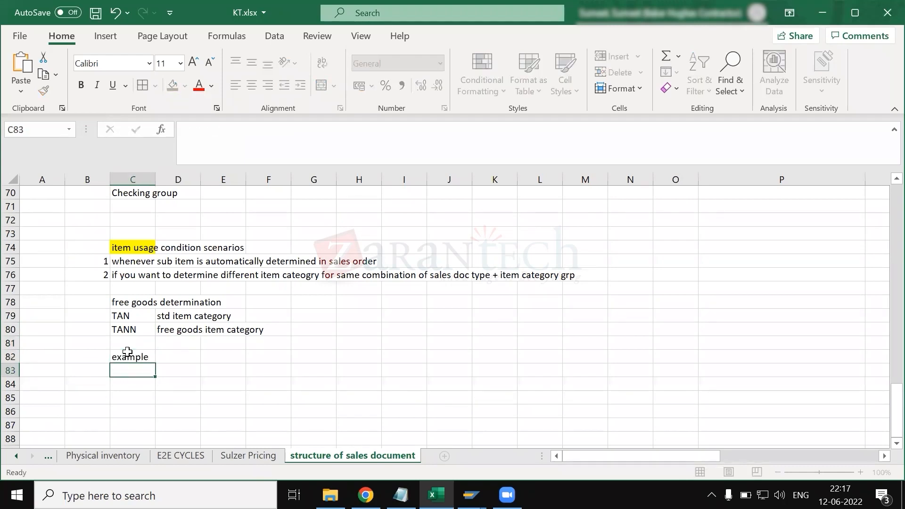
left_click(118, 300)
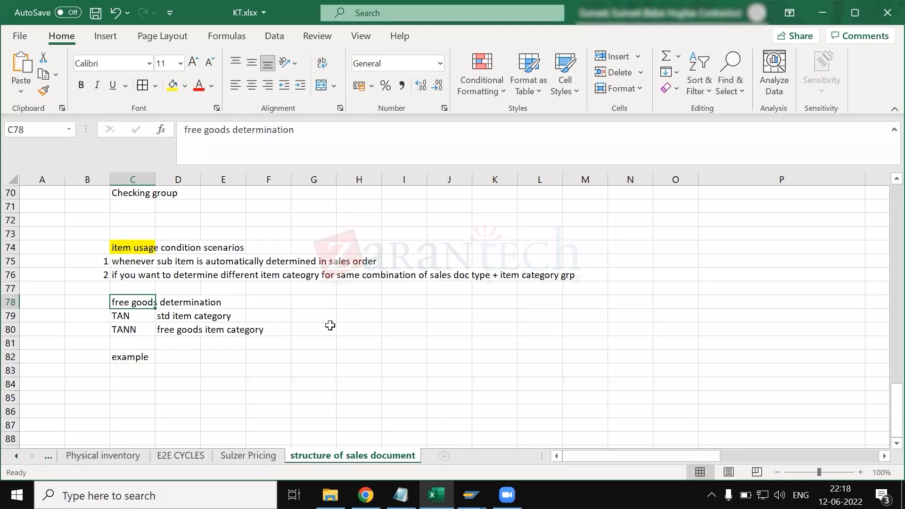
left_click(285, 347)
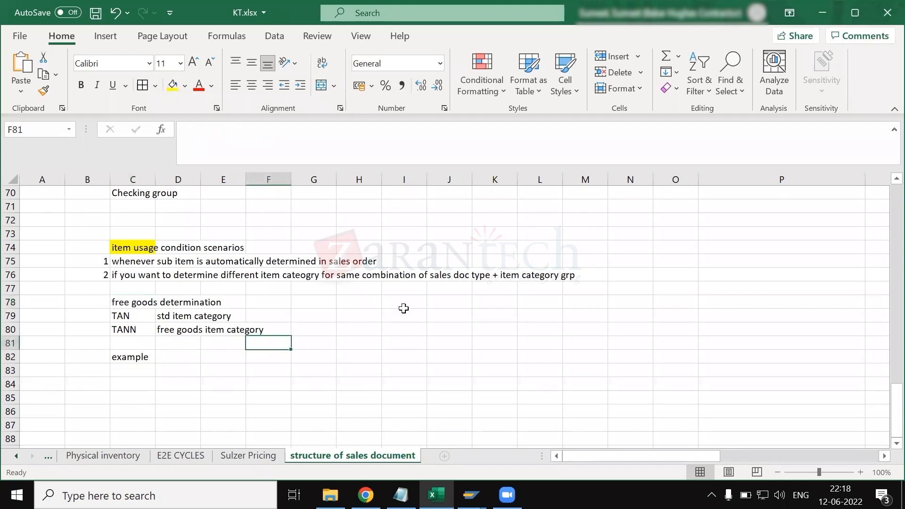
scroll(405, 307, "down", 1)
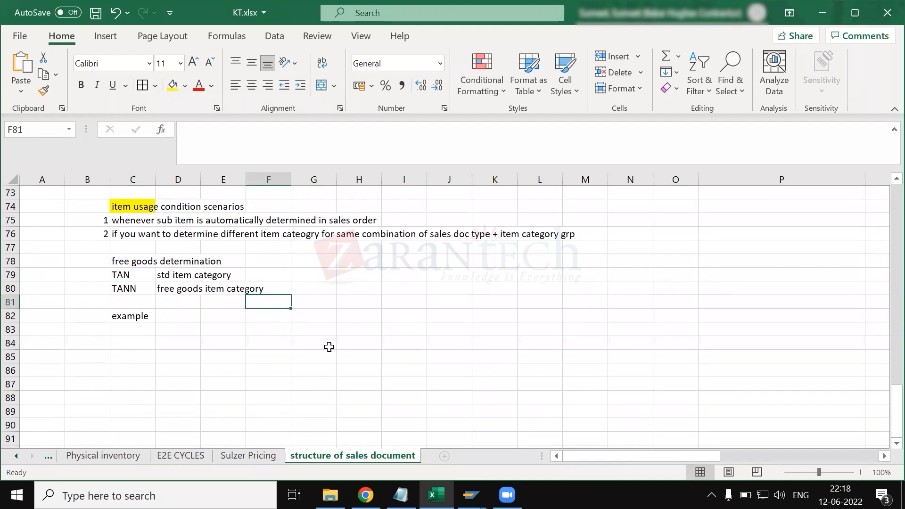
left_click(94, 276)
left_click(100, 289)
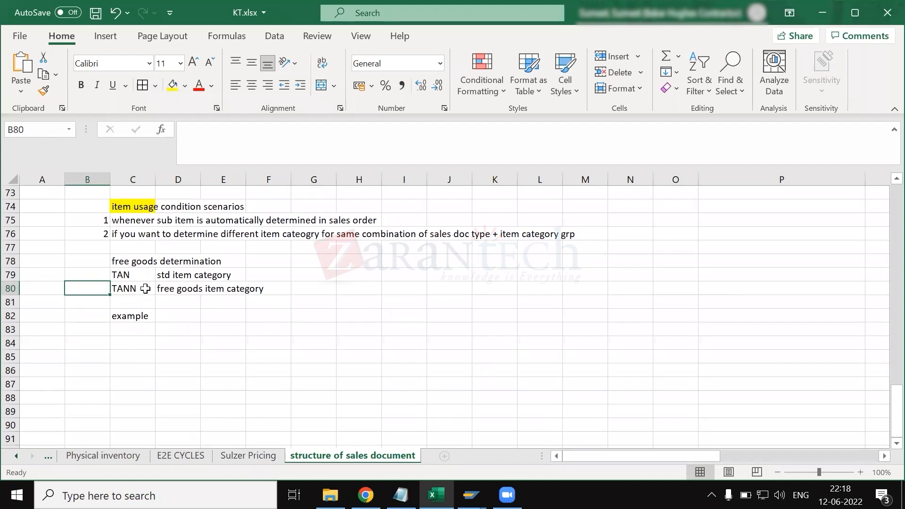
left_click_drag(126, 278, 137, 293)
left_click(127, 215)
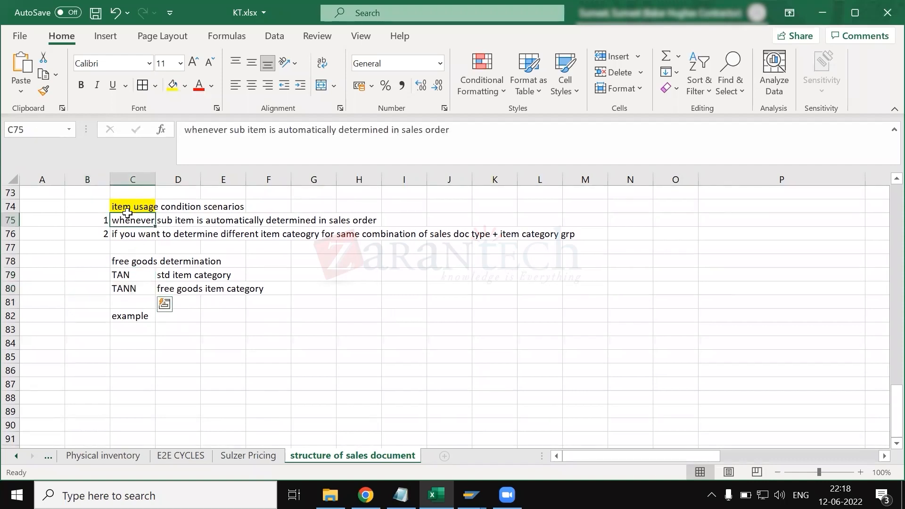
left_click(135, 206)
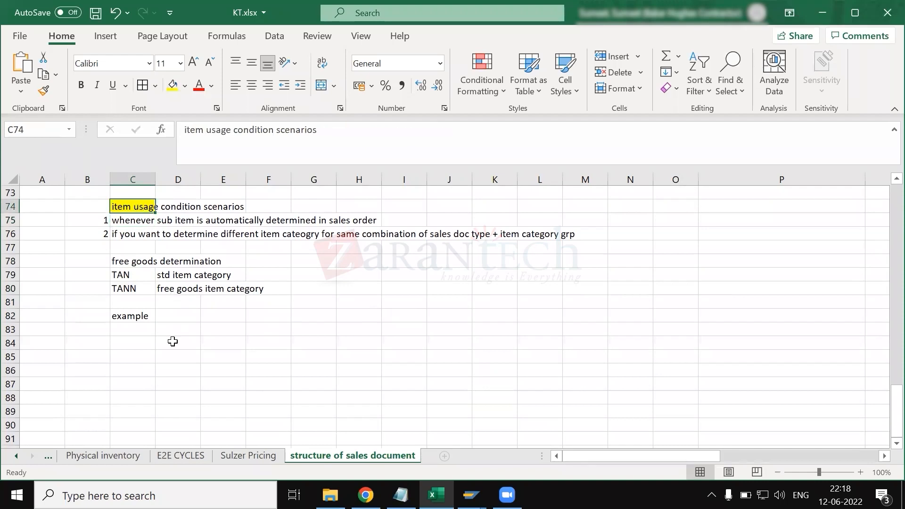
- Enter the example values OR, NORM, BLANK and BLANK in cells C84 to C87 below the example label
left_click(132, 340)
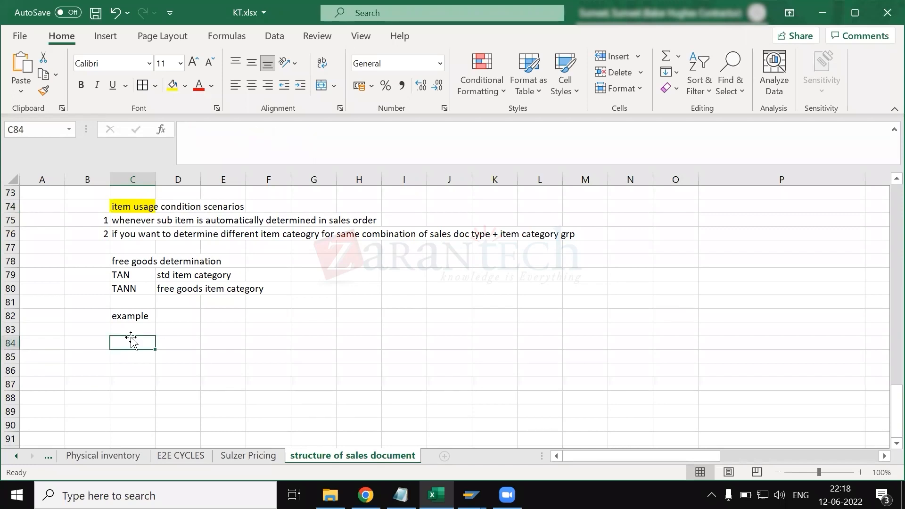
type("OR")
key("Return")
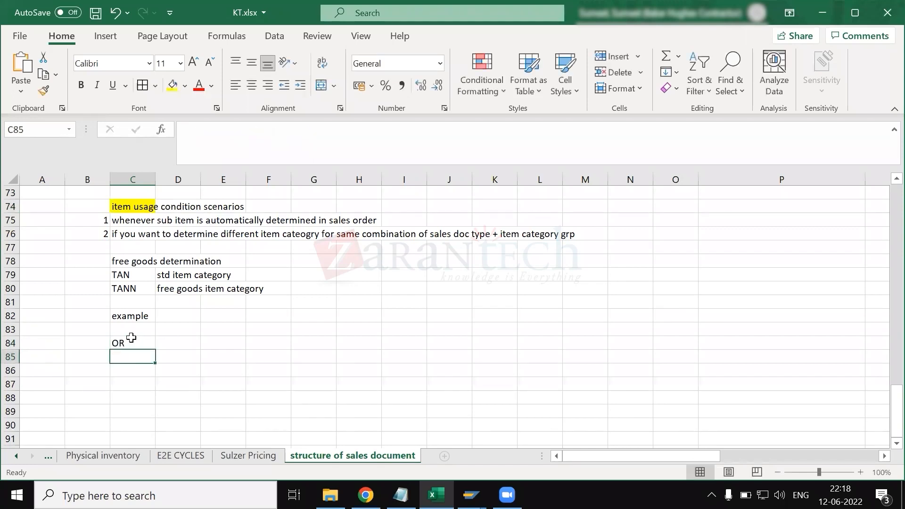
type("NORM")
key("Return")
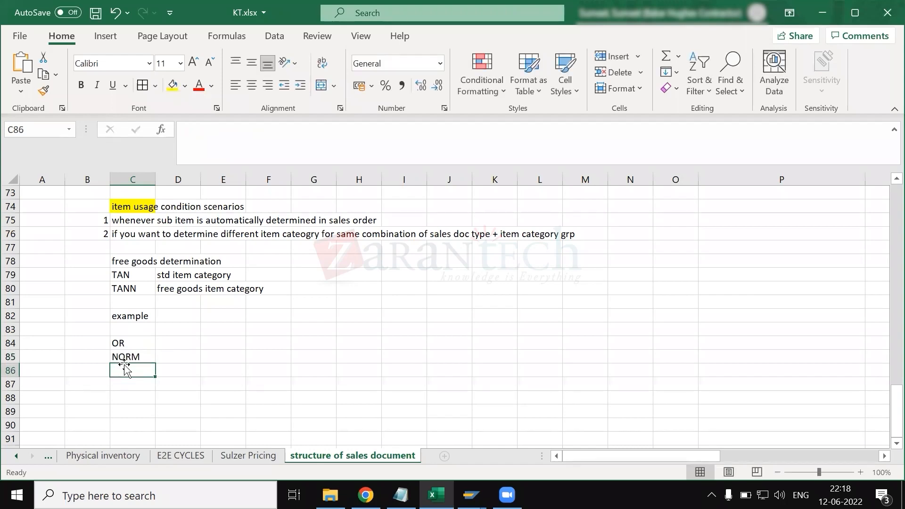
type("BLANK")
key("Return")
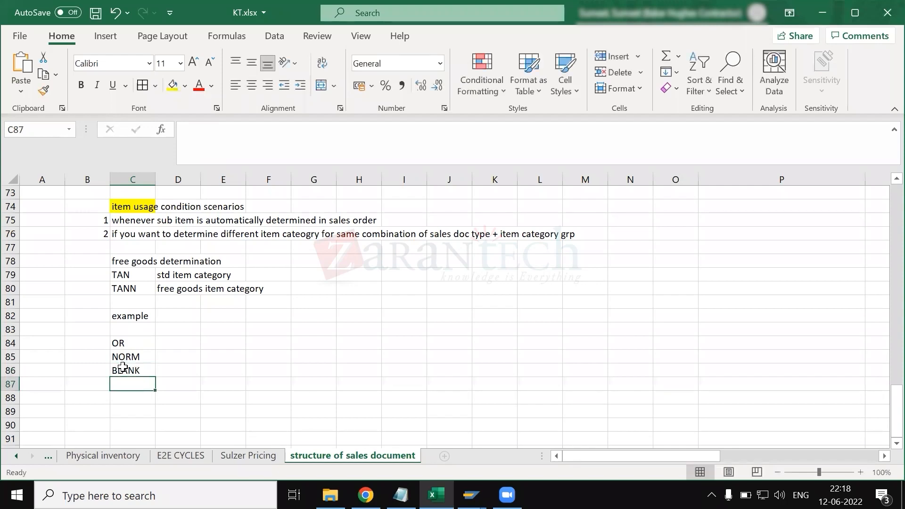
type("BNA")
type("LANK")
key("Return")
- Label the OR value "sales doc type" in B84 and fit column B's width to the text
left_click(90, 343)
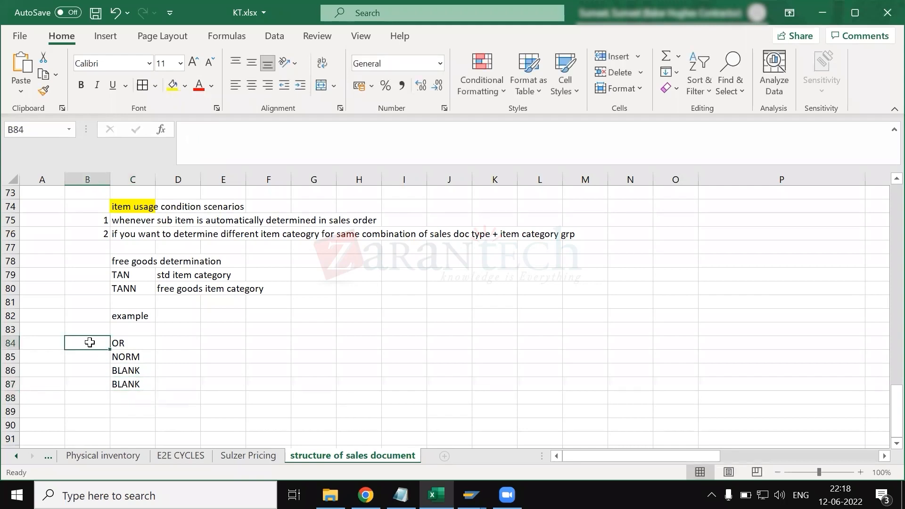
type("sales doc tye")
key("BackSpace")
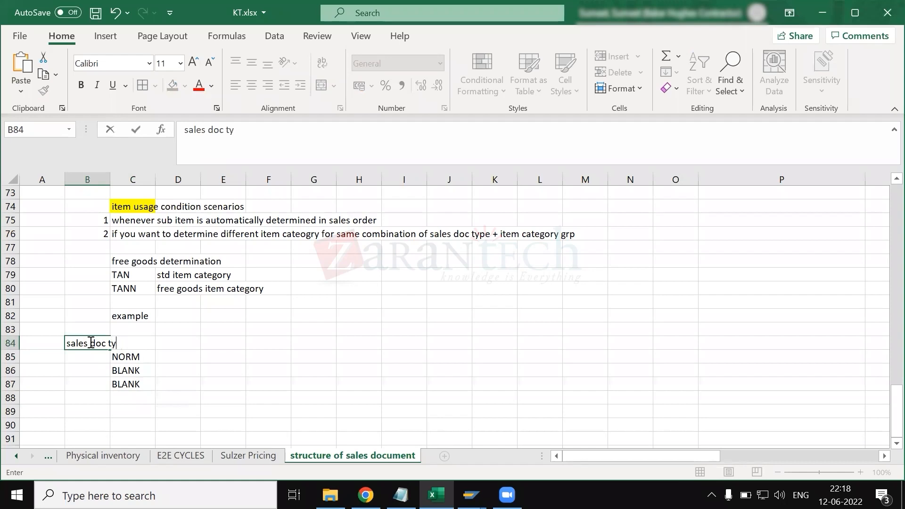
type("yp")
key("Return")
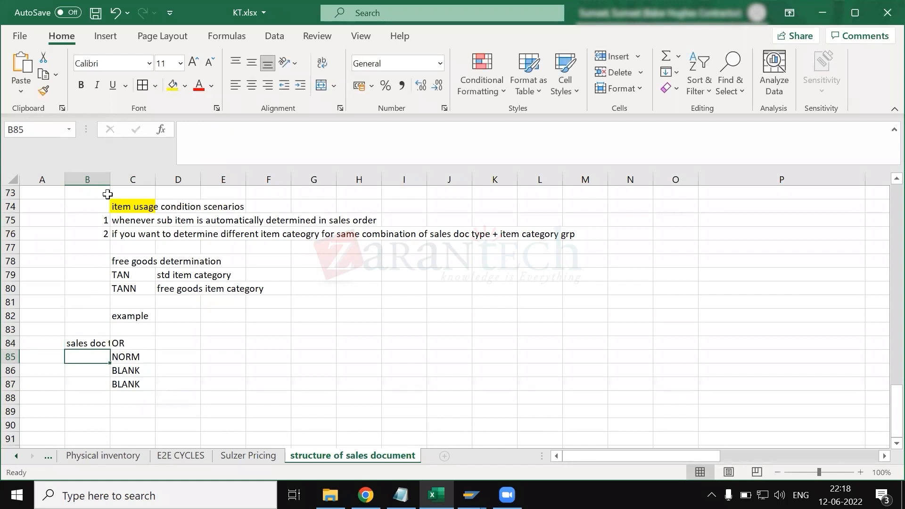
double_click(108, 175)
- Label the NORM value "item category grp" in B85
type("item cagte")
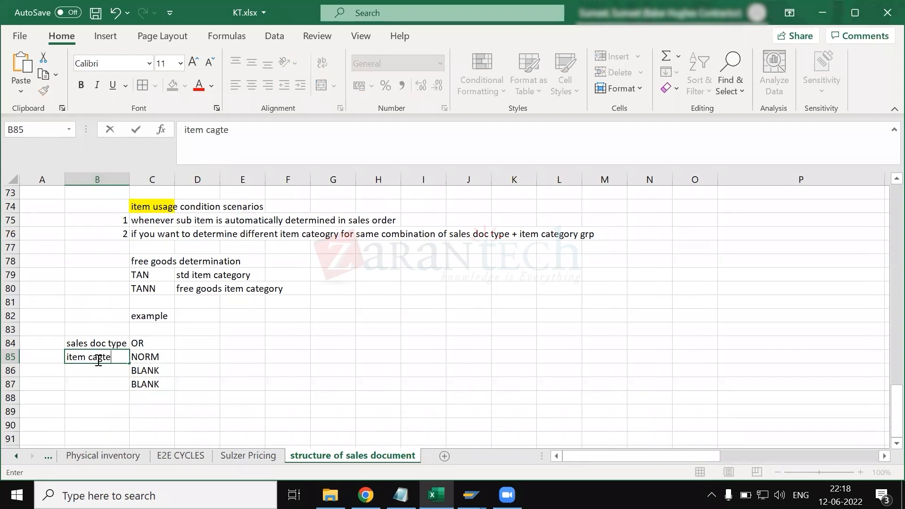
key("BackSpace")
key("BackSpace")
key("BackSpace")
type("teogry")
key("BackSpace")
key("BackSpace")
key("BackSpace")
type("gory grp")
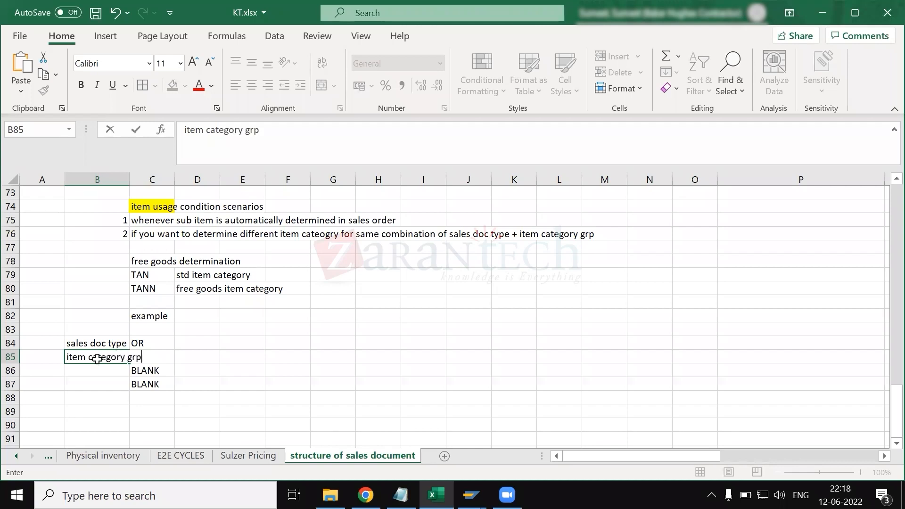
key("Return")
- Label the two BLANK values "item usage" in B86 and "high level item catgy" in B87, fitting column B's width to the text
type("item u")
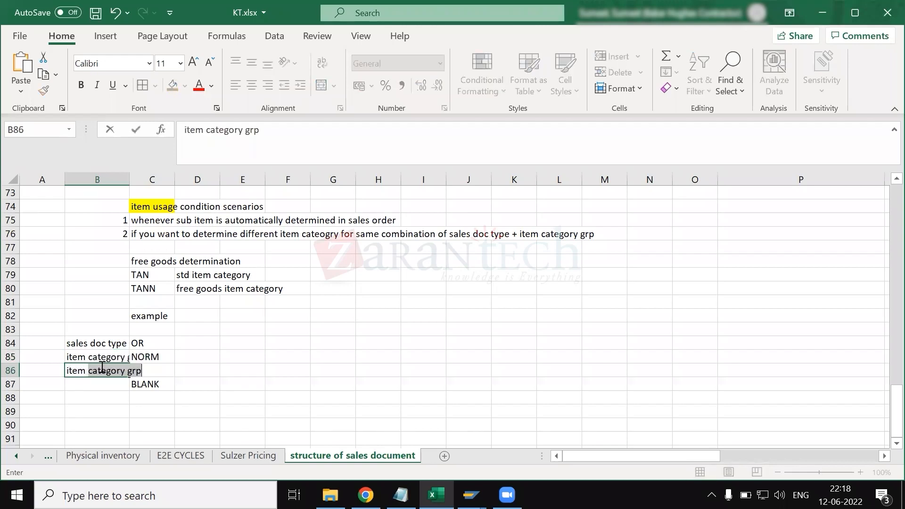
type("sage")
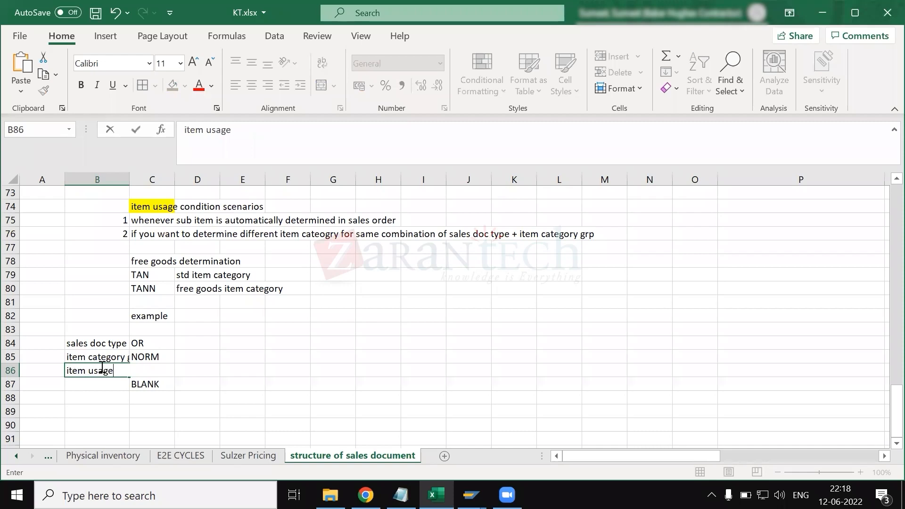
key("Return")
type("high le")
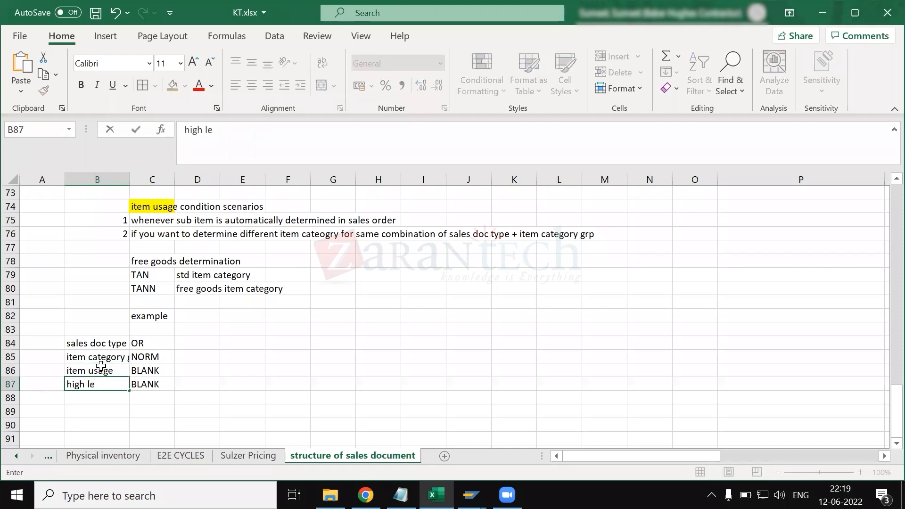
type("vel item catgy")
key("Return")
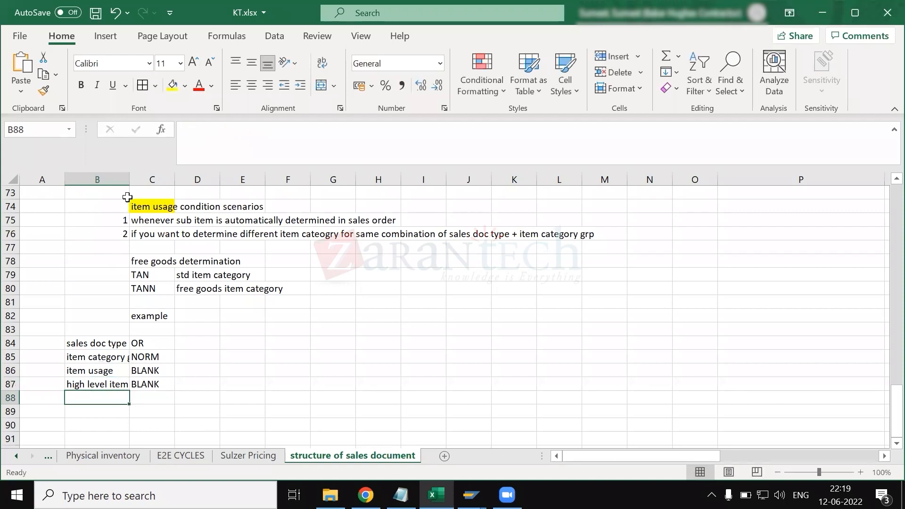
double_click(128, 180)
- Enter the heading "vov4" in B83 above the determination labels
left_click(103, 326)
type("vov4")
key("Return")
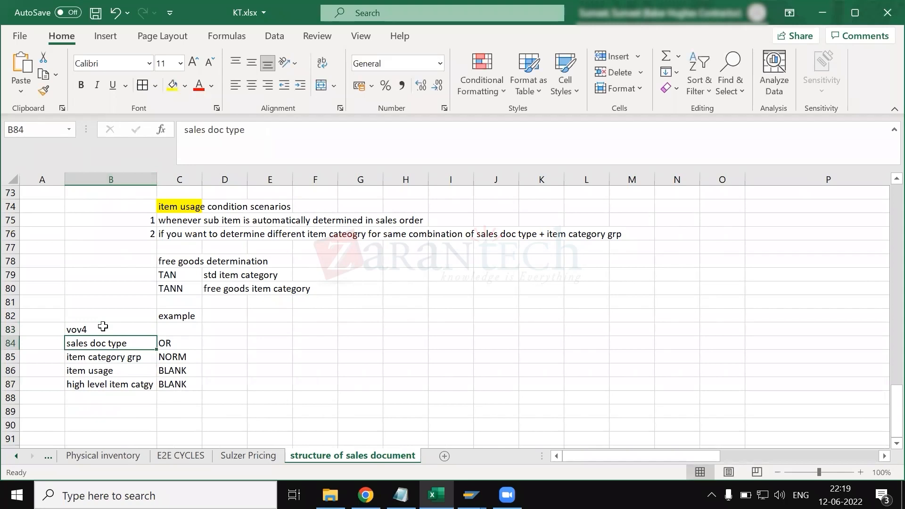
- Apply borders to all cells in the range B82:L89 around the example
left_click_drag(96, 326, 111, 385)
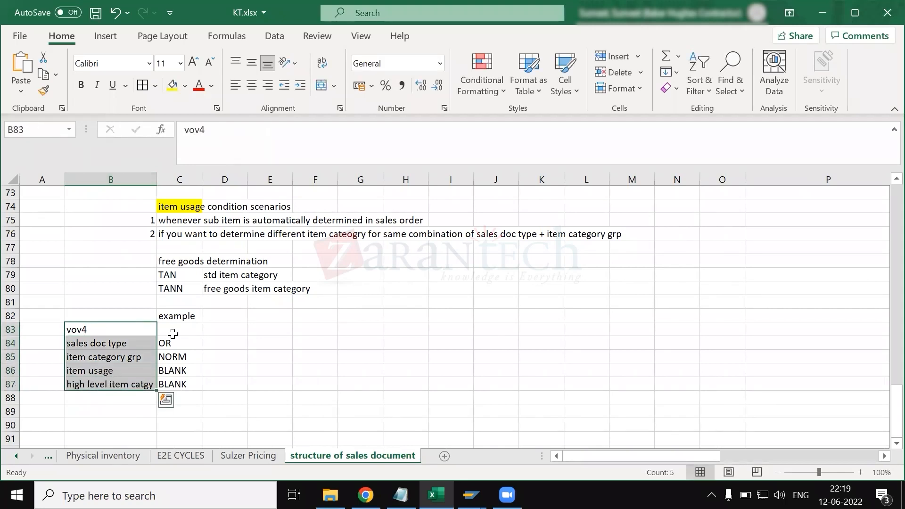
left_click_drag(118, 318, 609, 414)
left_click(143, 85)
left_click(297, 344)
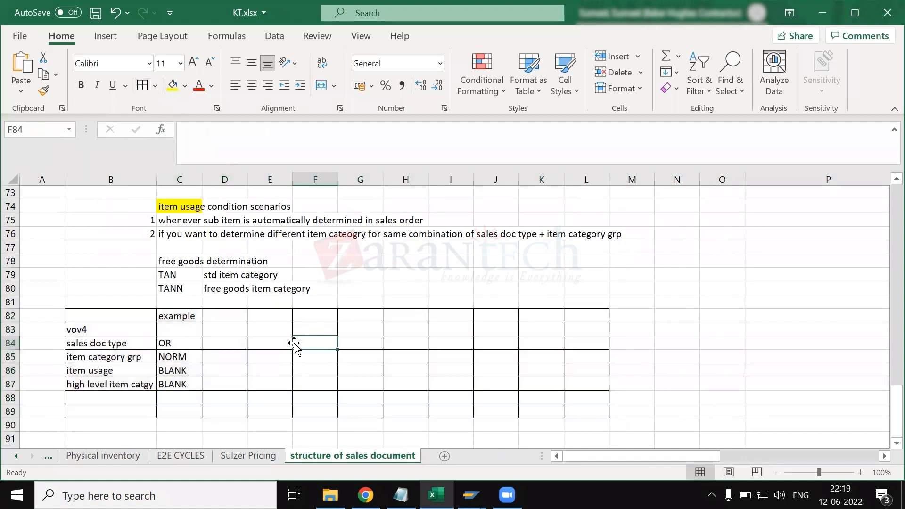
left_click(183, 316)
left_click(139, 331)
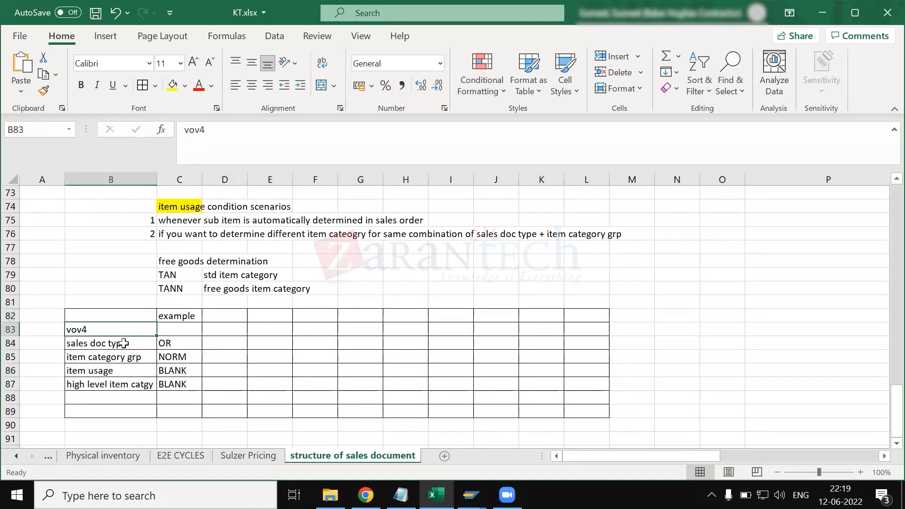
left_click_drag(123, 344, 178, 398)
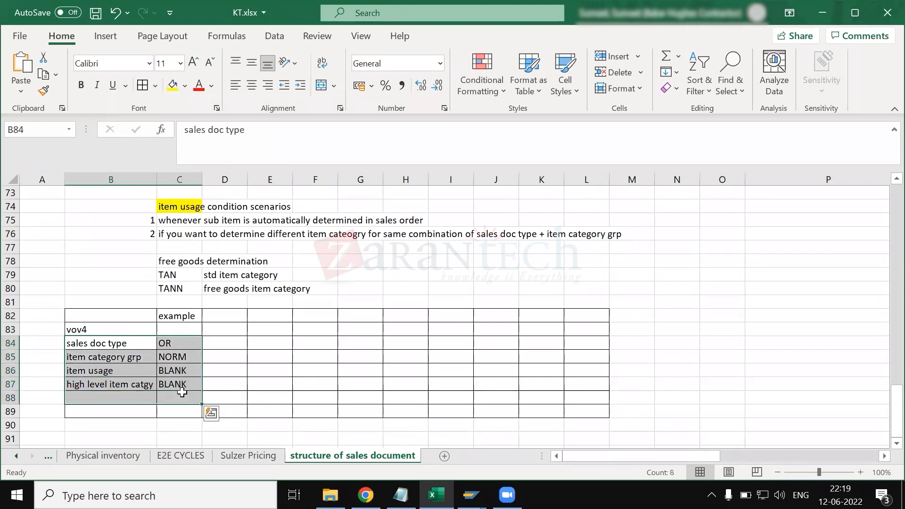
left_click(179, 398)
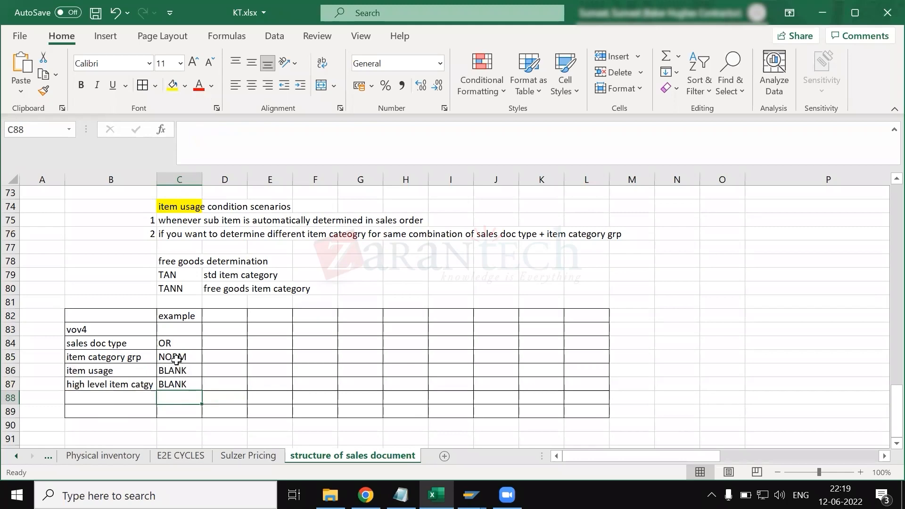
- Switch to the sulzer order overview in SAP, examine item 10's material, and return to the Excel example table
key("alt+Tab")
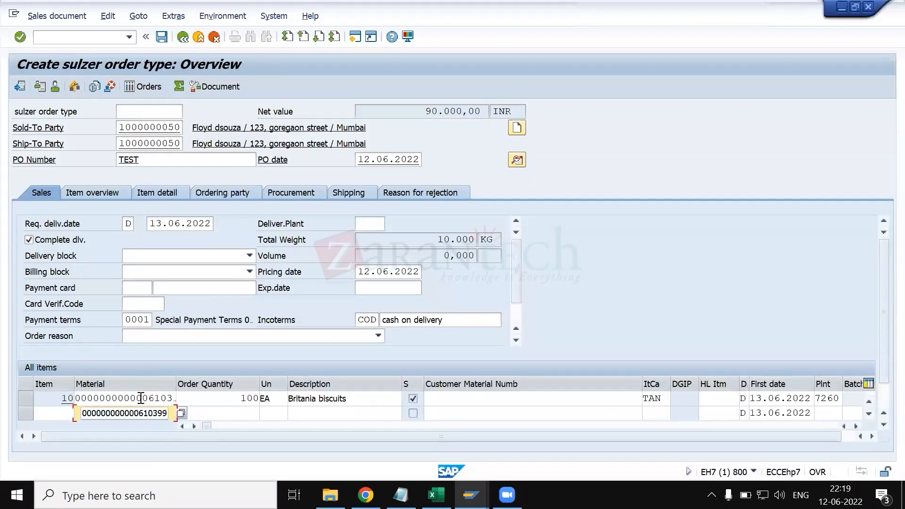
left_click(141, 398)
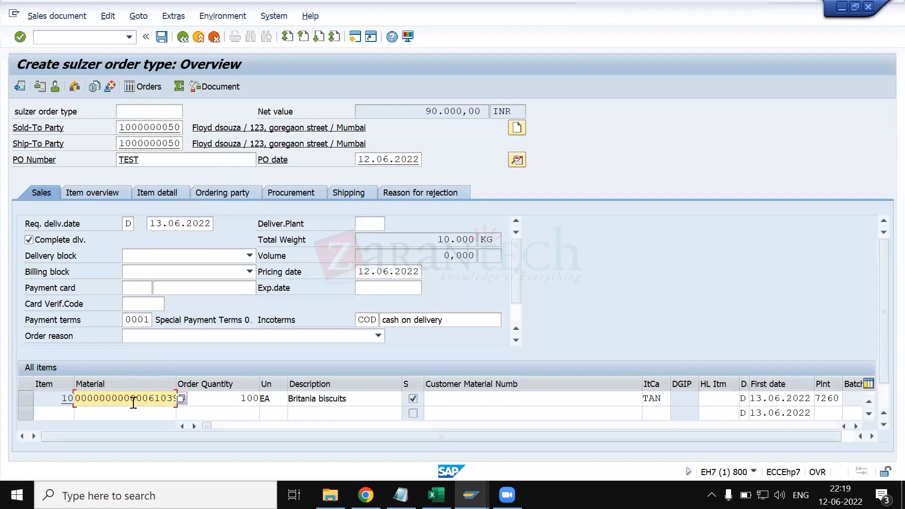
key("alt+Tab")
key("alt+Tab")
key("alt+Tab")
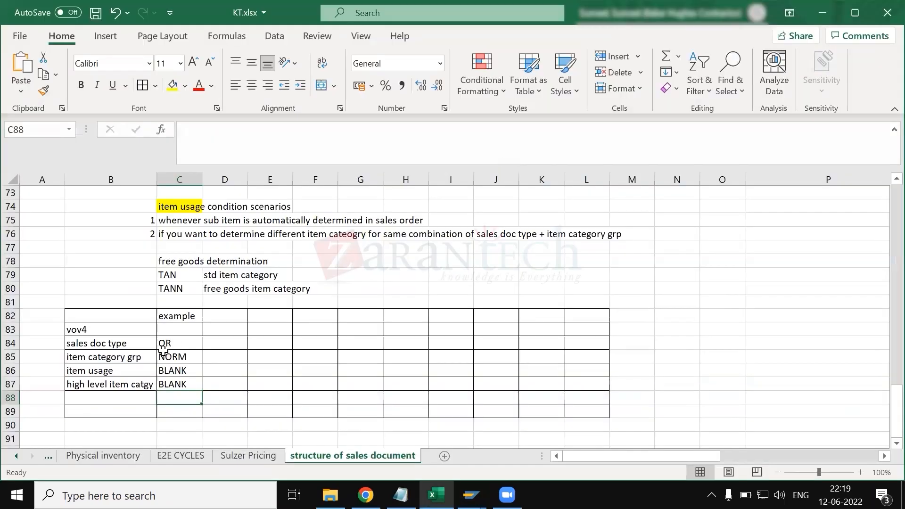
key("alt+Tab")
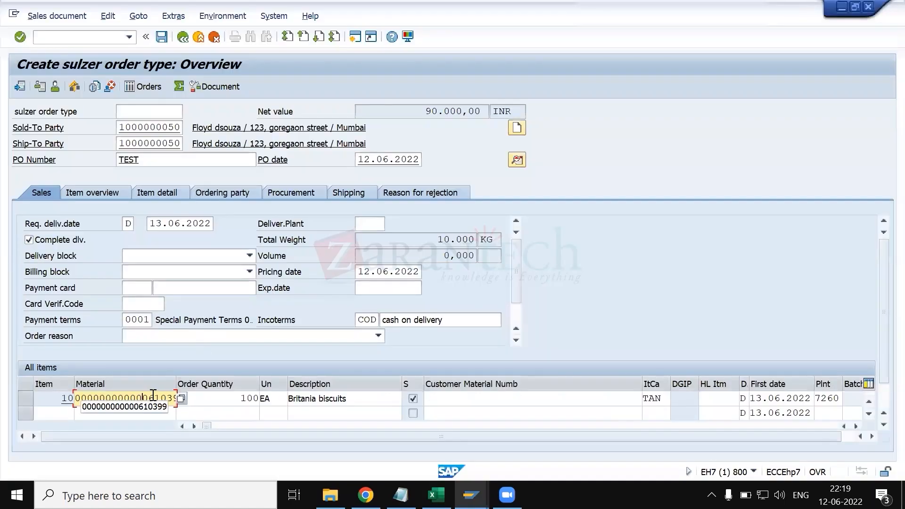
key("alt+Tab")
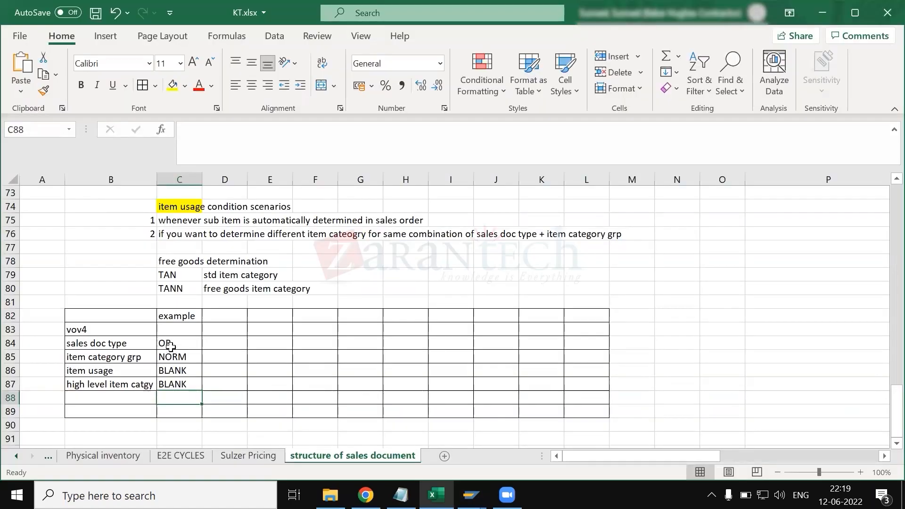
- Switch to SAP's Item Category Assignment view and position the list at sales document type ZRSM with item category group NORM
left_click_drag(168, 344, 172, 358)
type("OR NORM")
key("alt+Tab")
key("Tab")
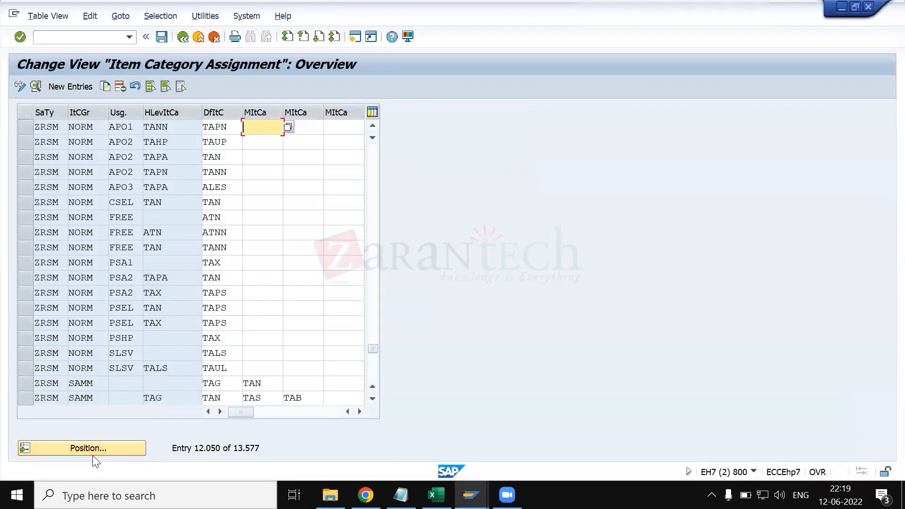
left_click(94, 447)
type("zrsm")
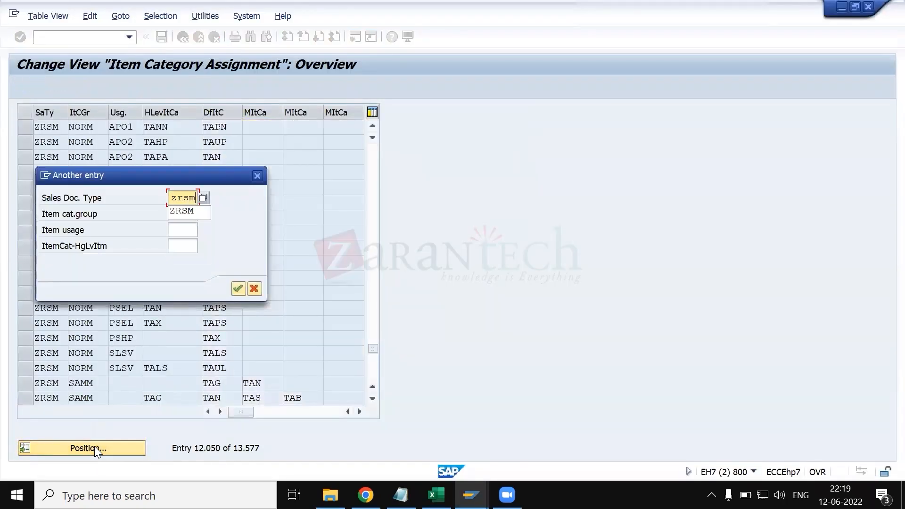
key("Tab")
type("norm")
key("Return")
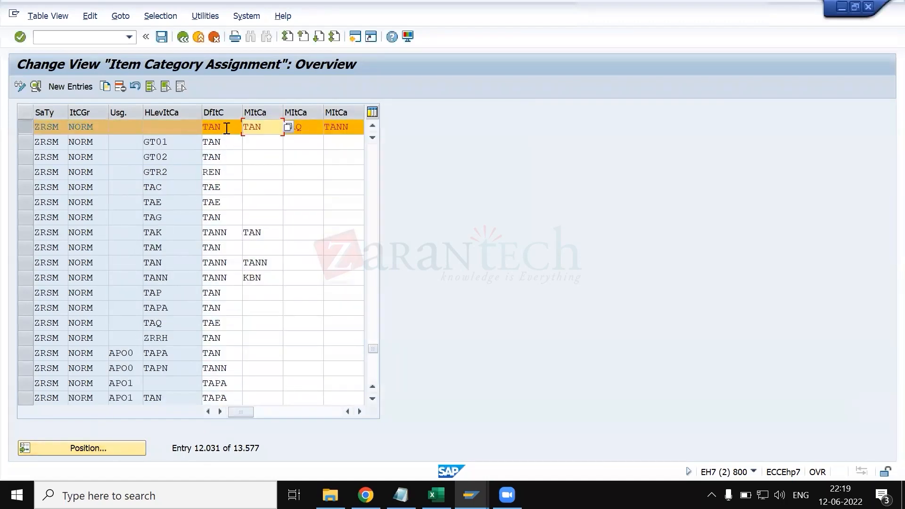
left_click(227, 128)
- Switch back to Excel and enter the label "default item catgy" in B89 of the example table
key("alt+Tab")
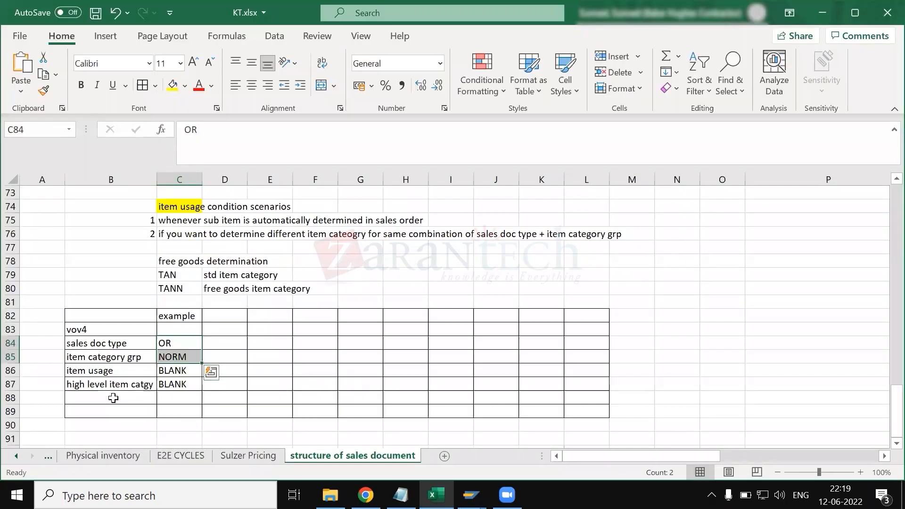
left_click(113, 413)
type("f")
key("BackSpace")
type("default oitem")
key("BackSpace")
key("BackSpace")
key("BackSpace")
key("BackSpace")
key("BackSpace")
type("item ")
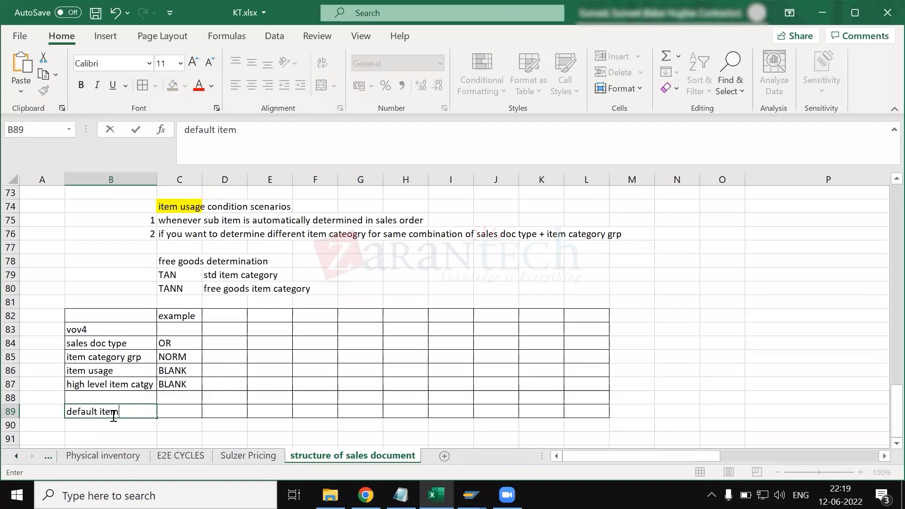
type("cay")
type("tgy")
key("Return")
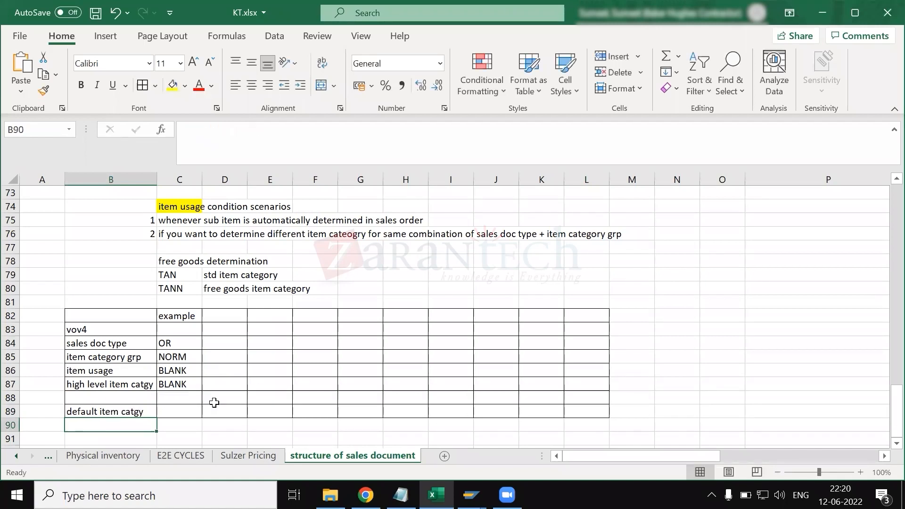
- Enter TAN as the default item category in C89 and fill B89:C89 with green
left_click(193, 411)
type("TAN")
key("Return")
left_click(191, 411)
left_click_drag(101, 411, 182, 417)
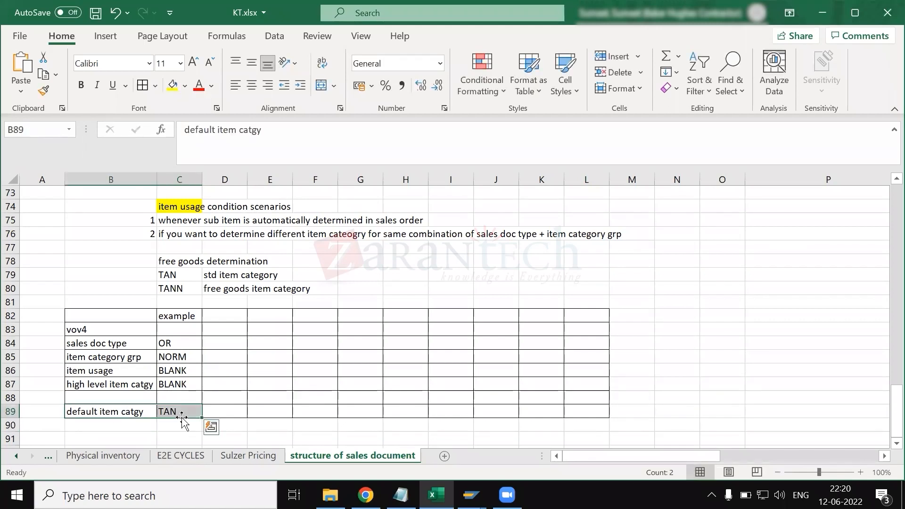
left_click(184, 85)
left_click(221, 219)
left_click(285, 384)
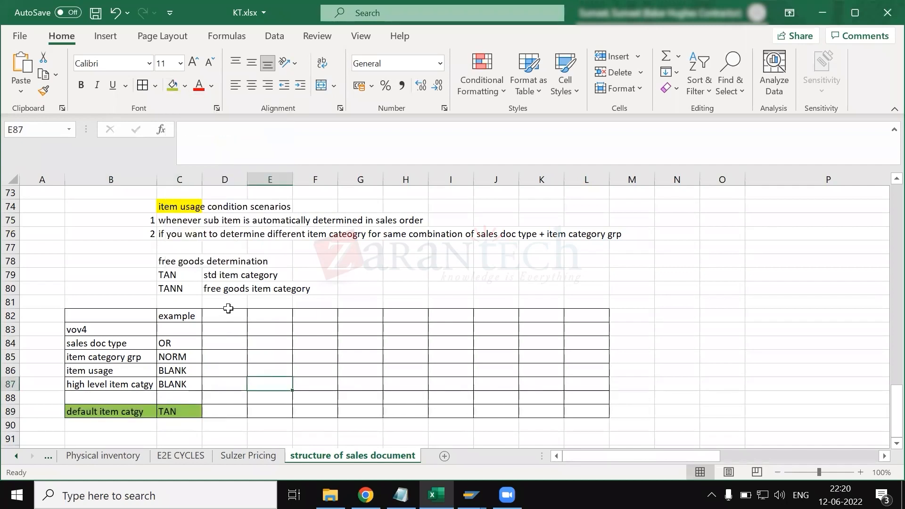
- Change the example heading in C82 to "example1 - NORMAL"
left_click(181, 290)
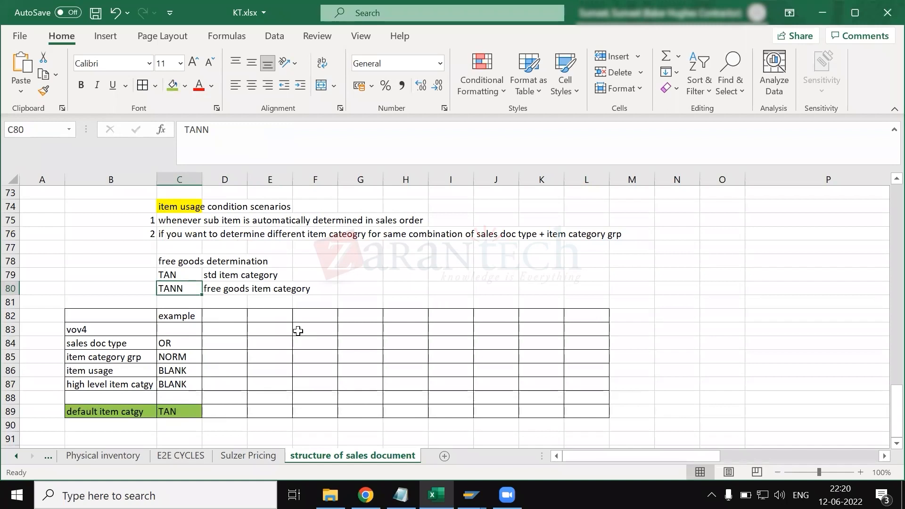
left_click(268, 316)
left_click(186, 315)
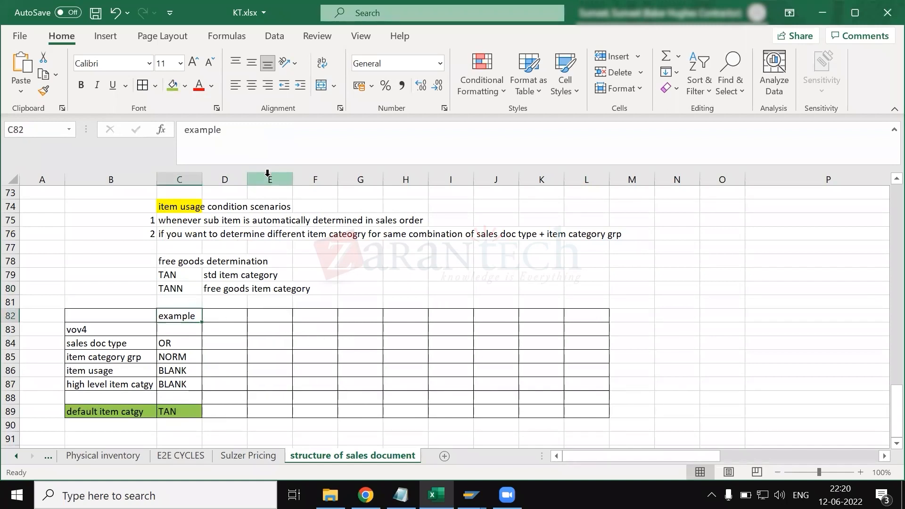
left_click(259, 133)
type("1 - NORM")
key("BackSpace")
key("BackSpace")
type("RAML")
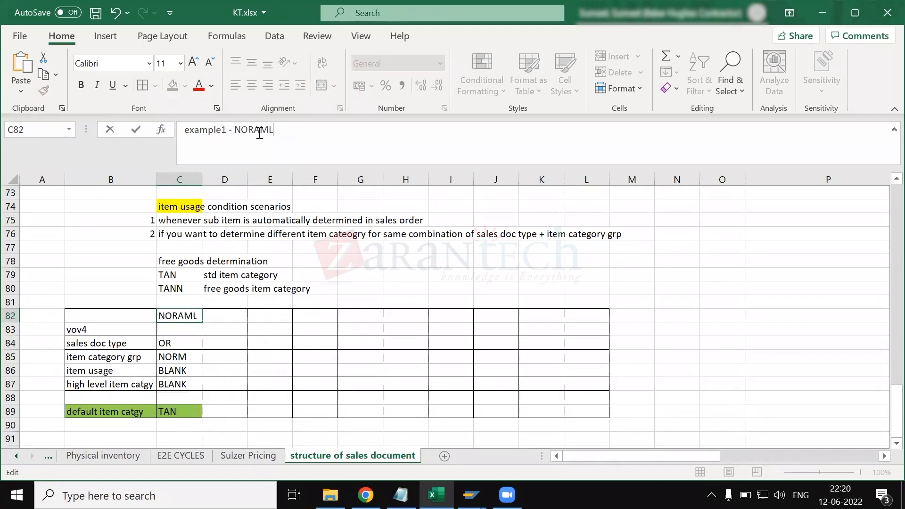
key("BackSpace")
key("BackSpace")
key("BackSpace")
key("BackSpace")
type("MAL")
key("Return")
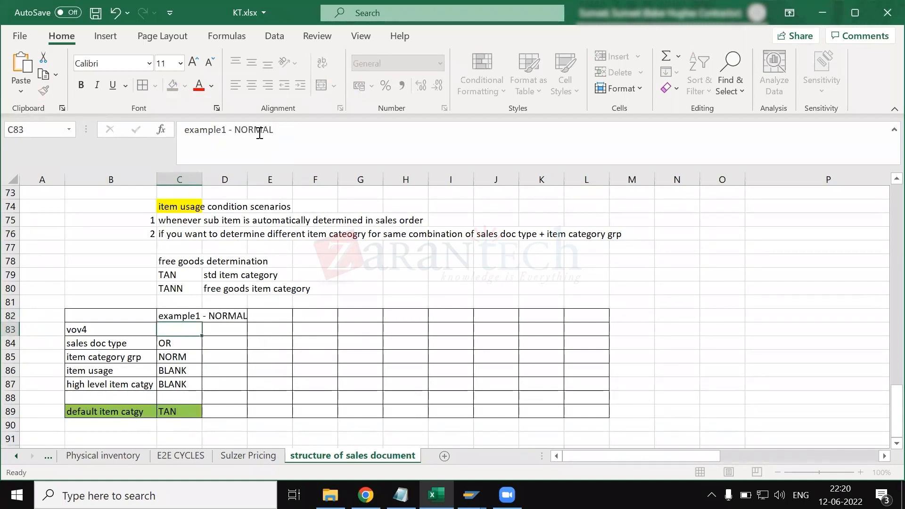
- Add the heading "Example 2 with free goods" in G82 of the example table
left_click(362, 314)
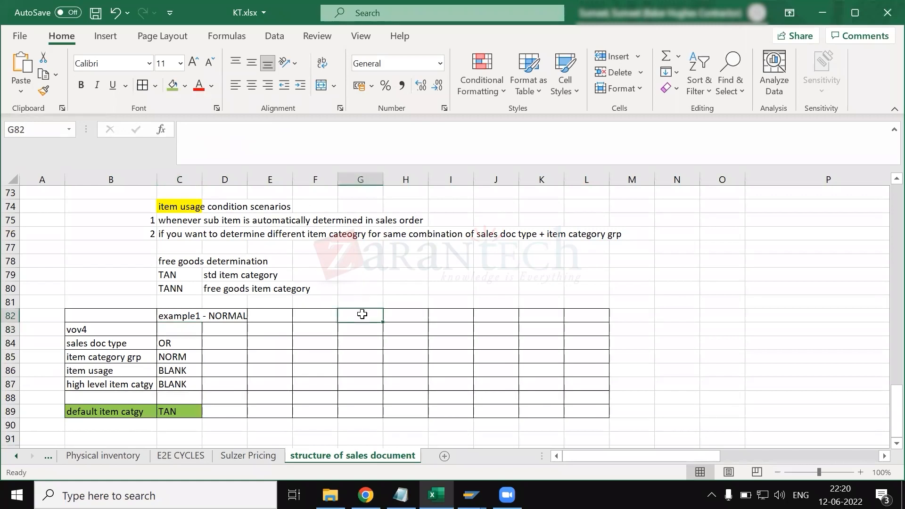
type("Example ")
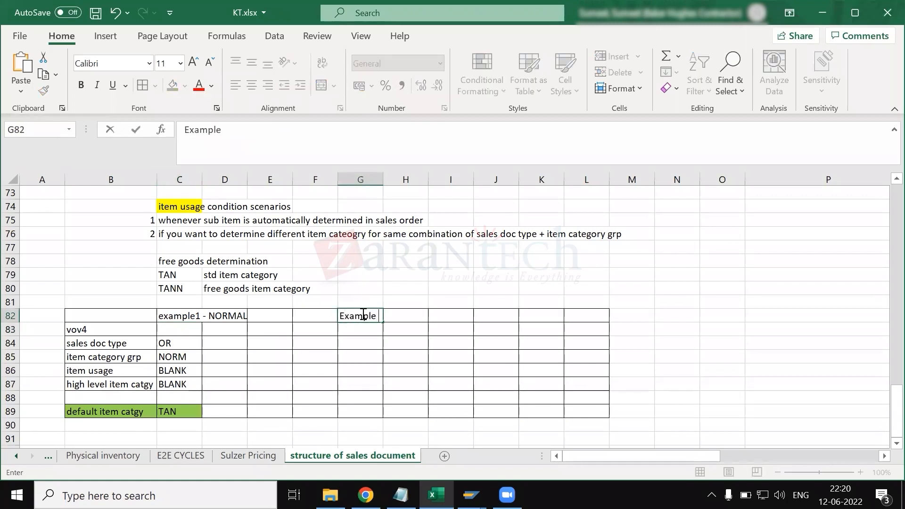
type("2 with free")
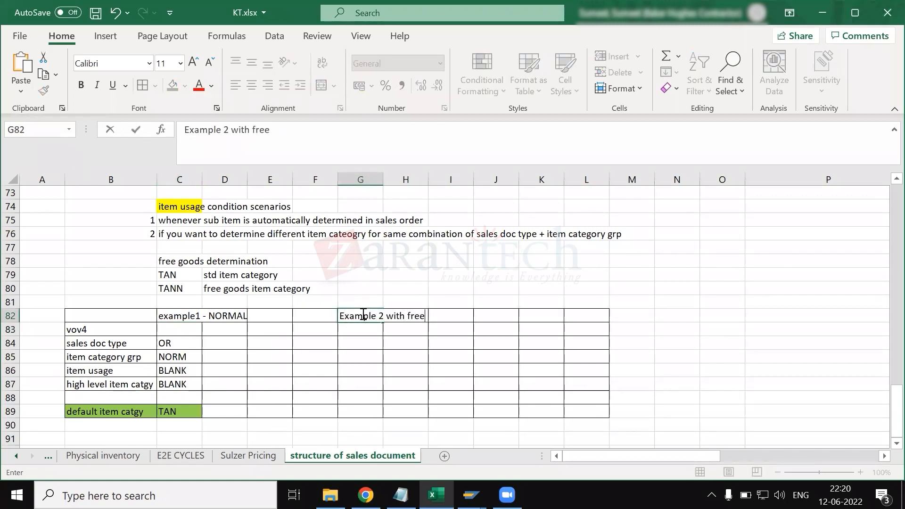
type(" goods")
key("Return")
- Fill G84:G87 of the free goods example with OR, NORM, FREE and TAN
left_click(355, 346)
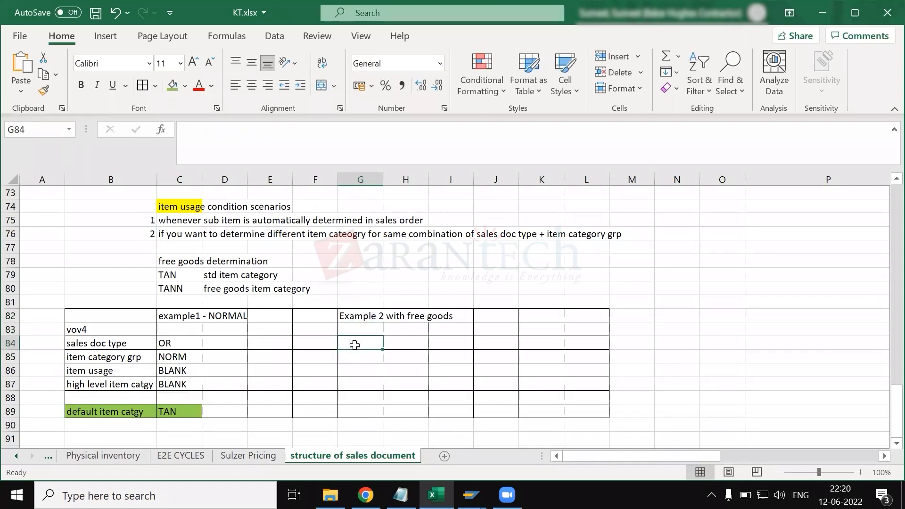
type("OR")
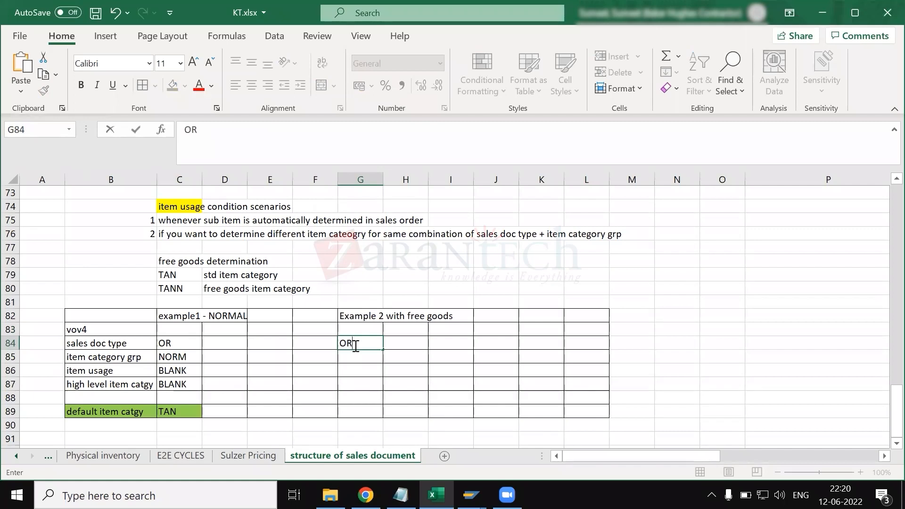
key("Return")
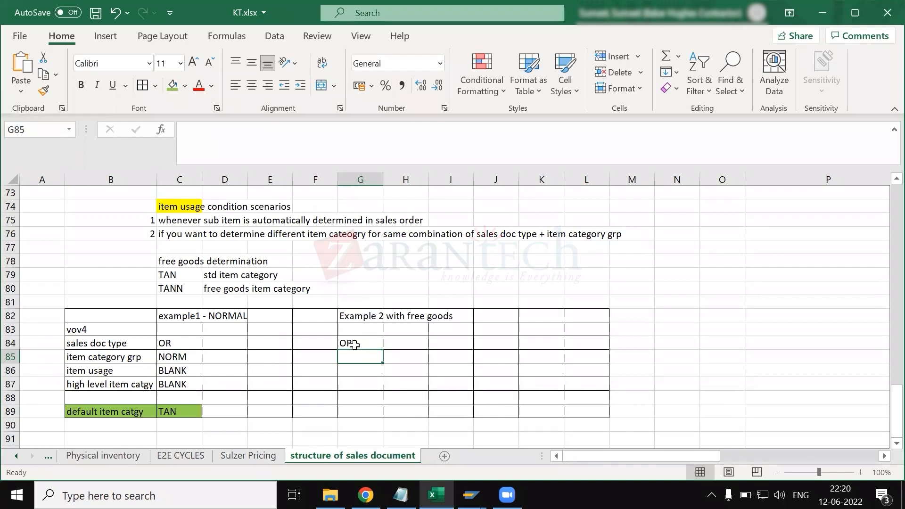
type("NORM,")
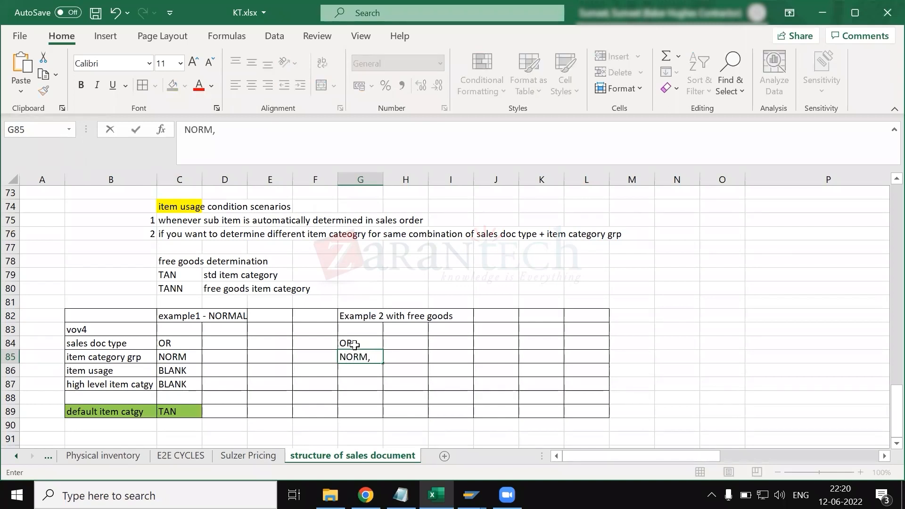
key("BackSpace")
key("Return")
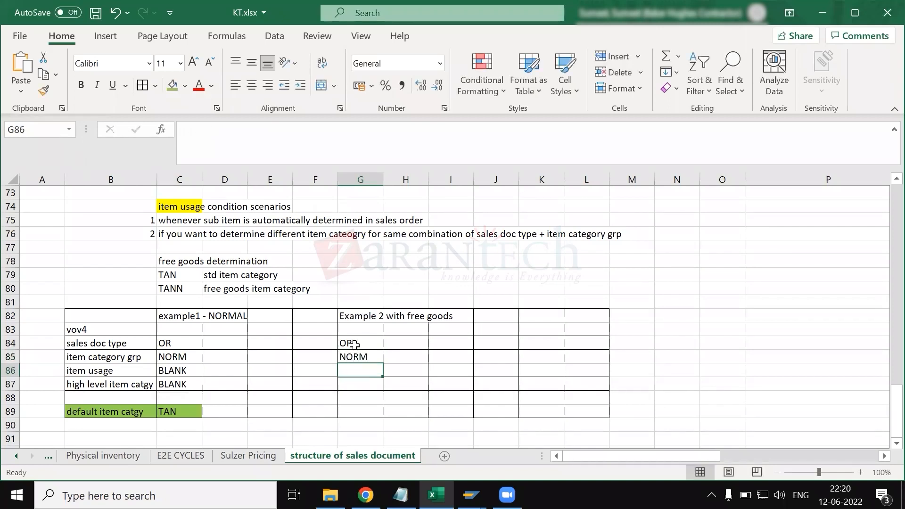
type("FREE")
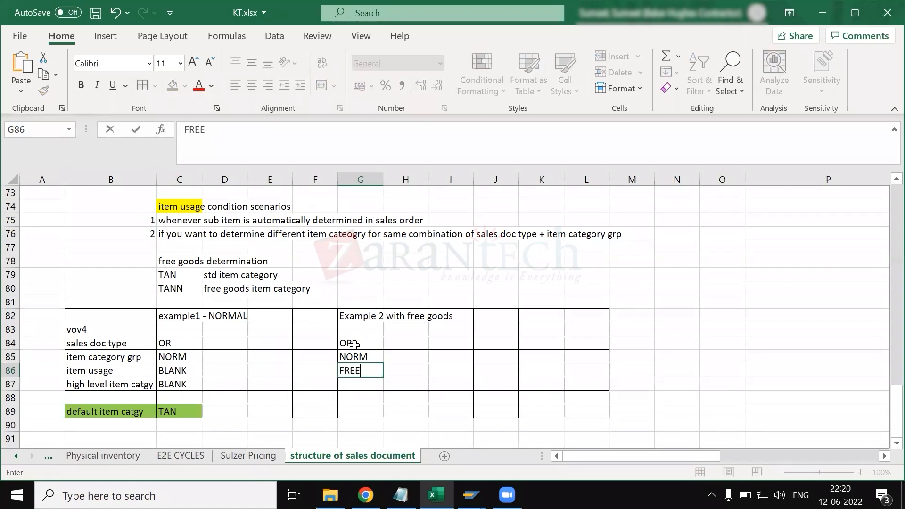
key("Return")
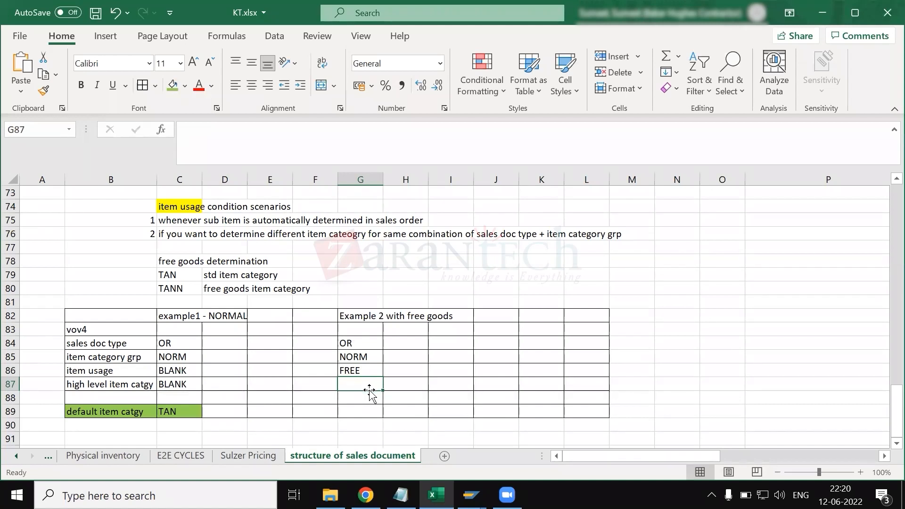
type("TAN")
key("Return")
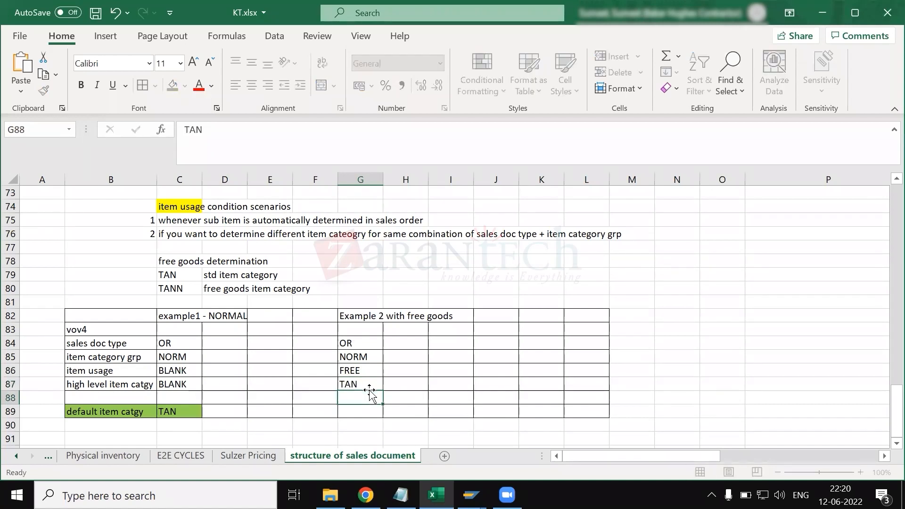
- Enter TANN in G89 as the default item category of the free goods example
left_click_drag(82, 349, 100, 386)
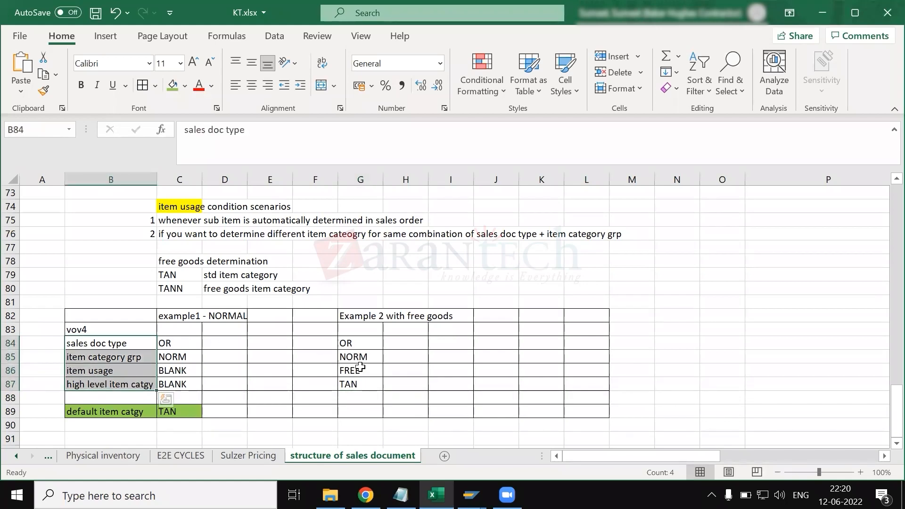
left_click(355, 338, "ctrl")
left_click_drag(355, 338, 361, 385)
left_click(361, 401)
left_click(362, 414)
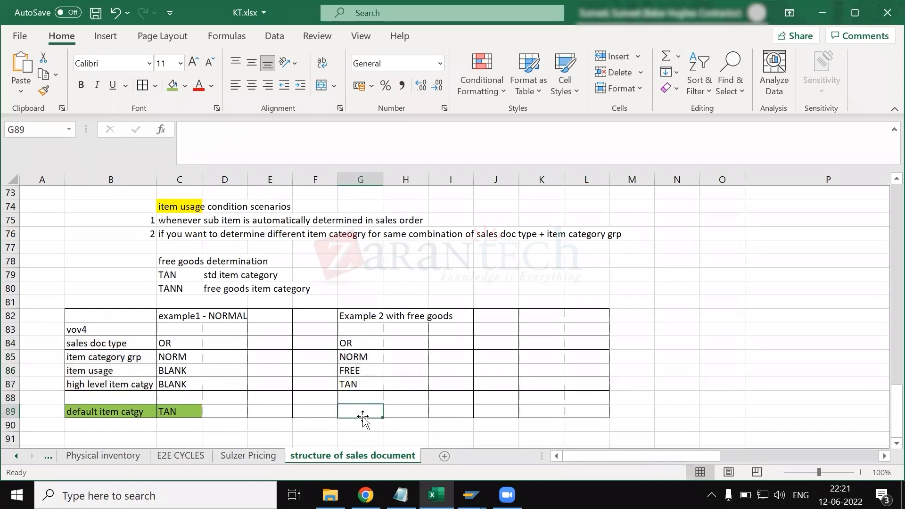
left_click(116, 414)
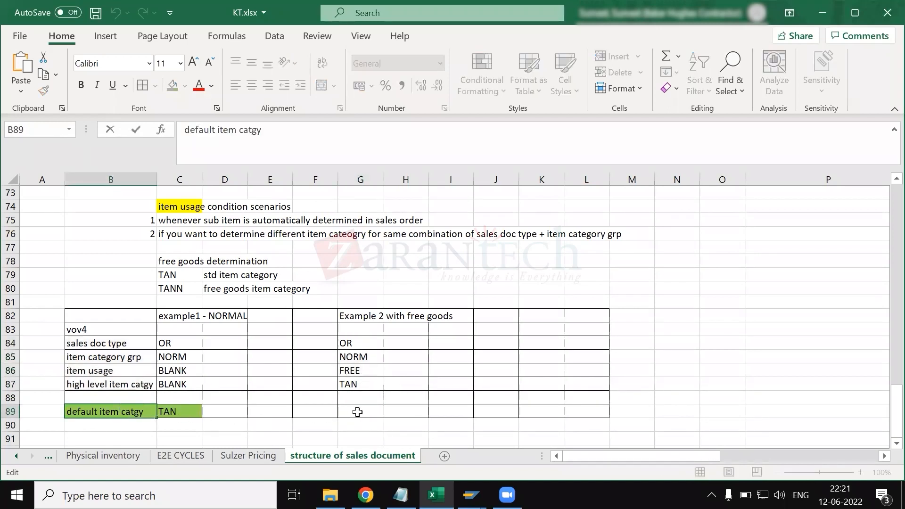
left_click(357, 412)
double_click(358, 412)
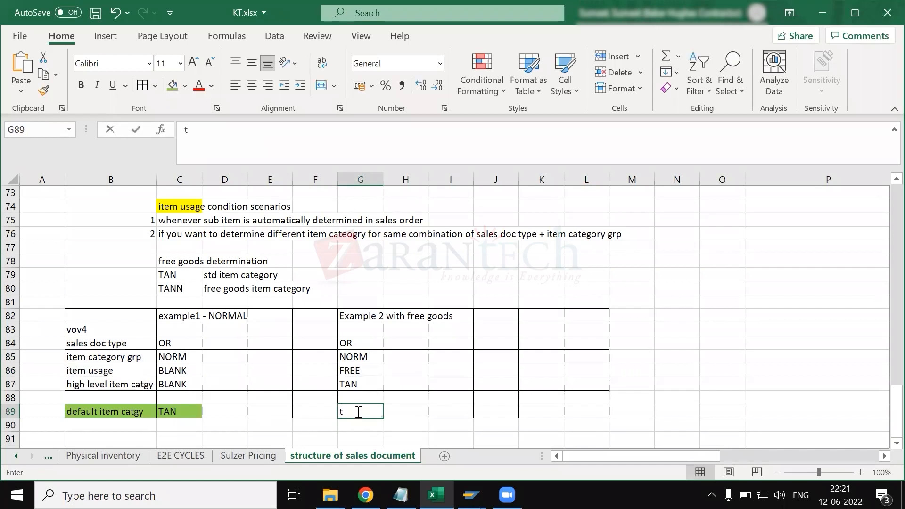
type("TANN")
key("Return")
- Switch to SAP's Item Category Assignment view and select the ZRSM/NORM entry with blank usage and higher-level item category TAN
left_click_drag(348, 344, 359, 385)
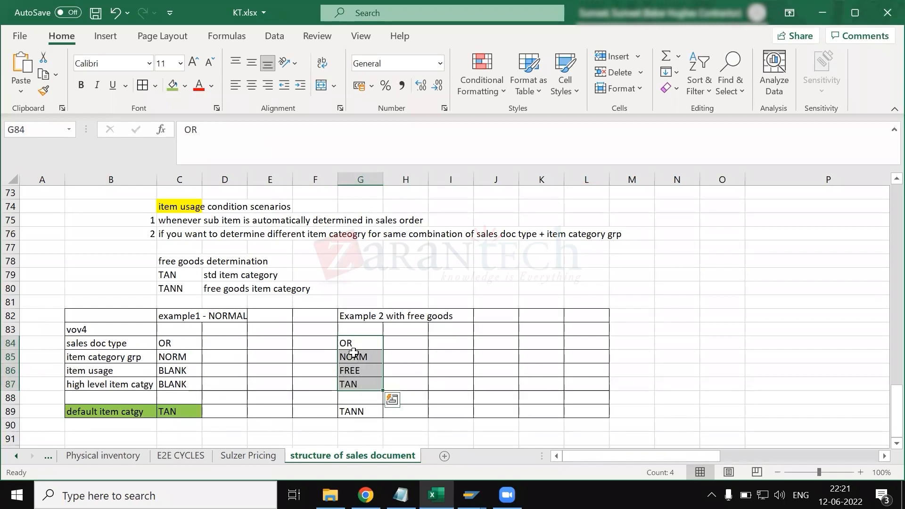
left_click(133, 328)
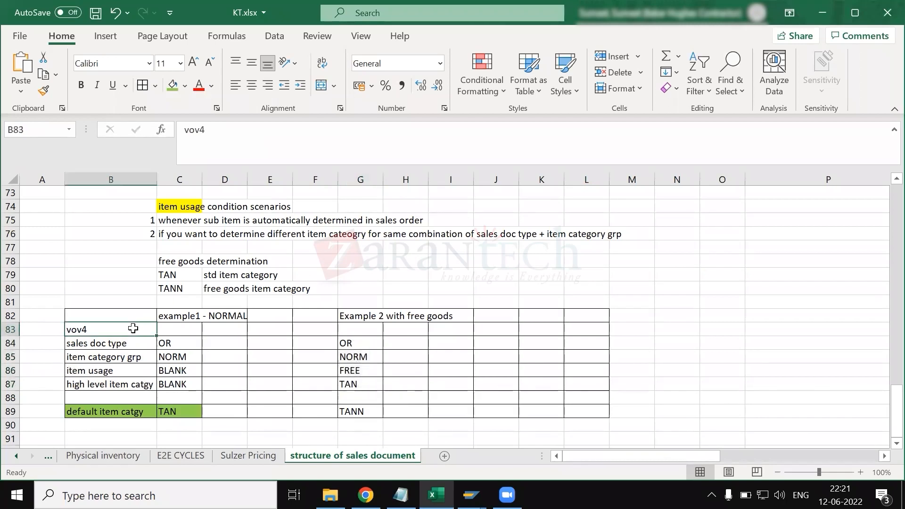
key("alt+Tab")
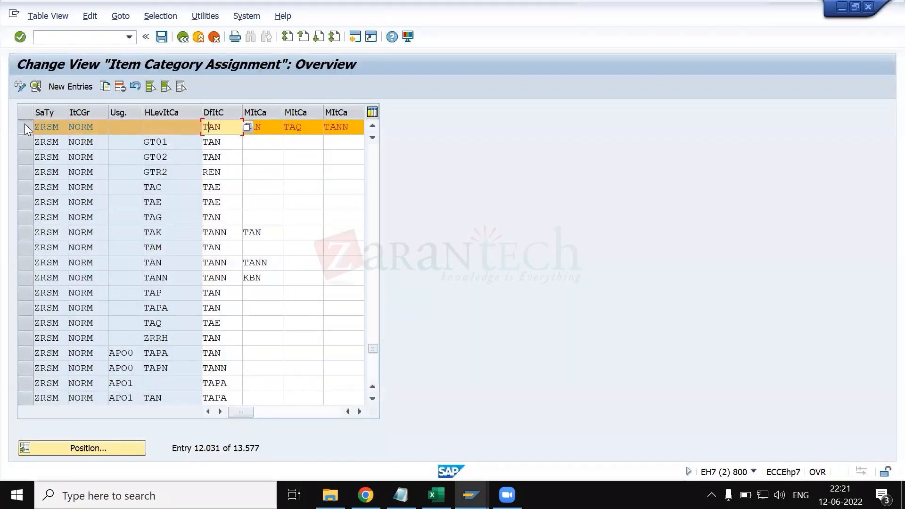
left_click(25, 124)
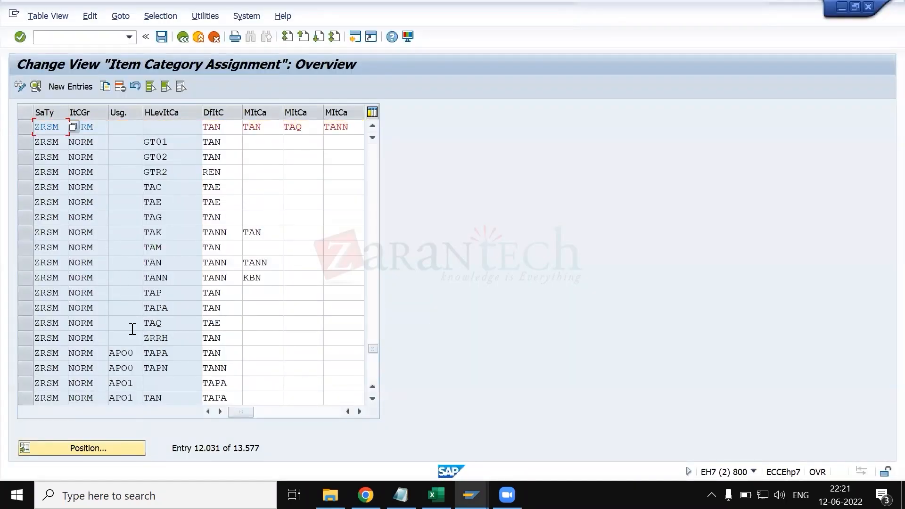
left_click(27, 264)
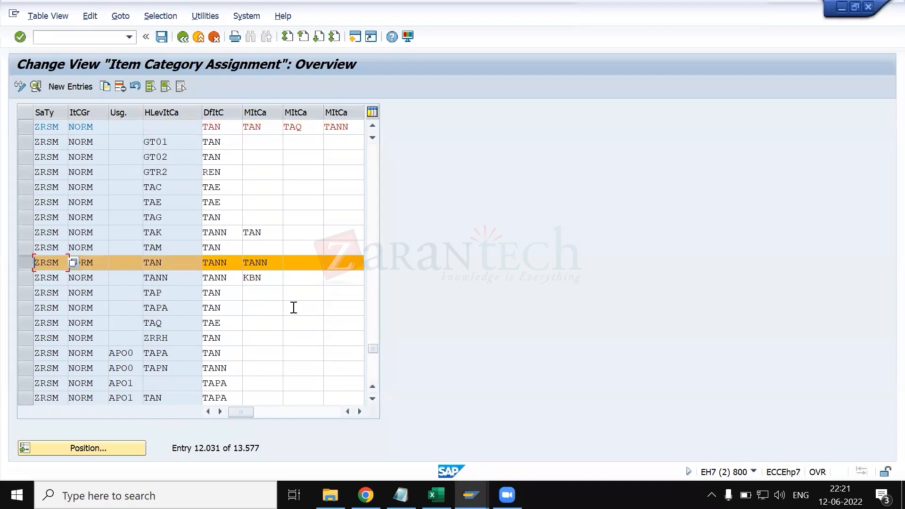
- Switch back to Excel and change the free goods example's item usage in G86 to "FREE/BLANK/*"
key("alt+Tab")
left_click(375, 371)
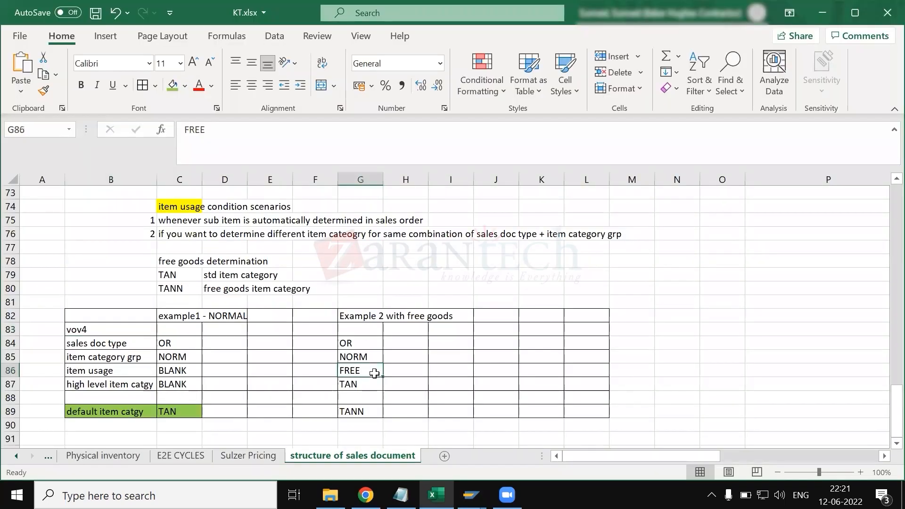
double_click(375, 373)
type("/BAN")
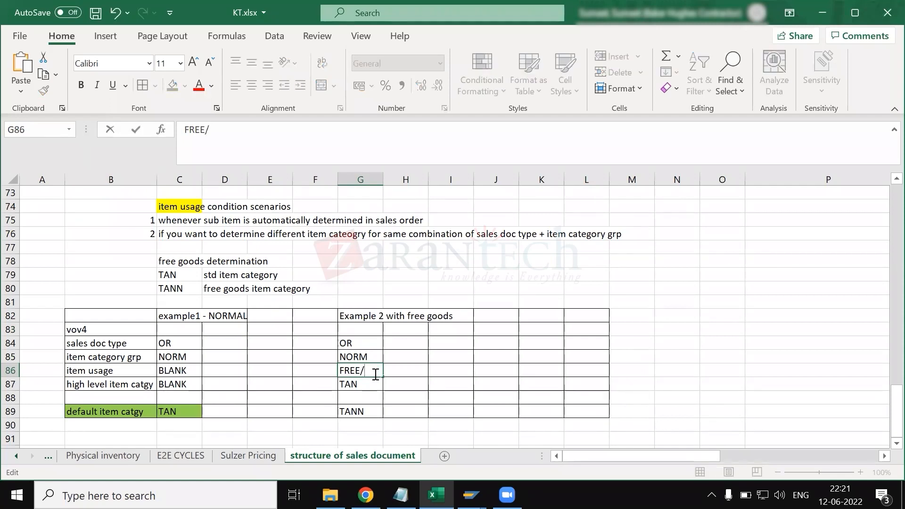
key("BackSpace")
key("BackSpace")
type("LANK/*")
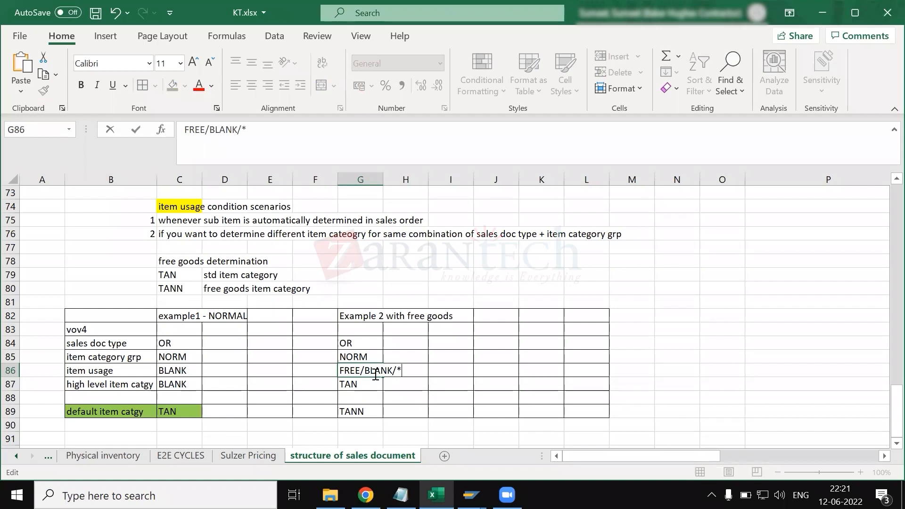
key("Return")
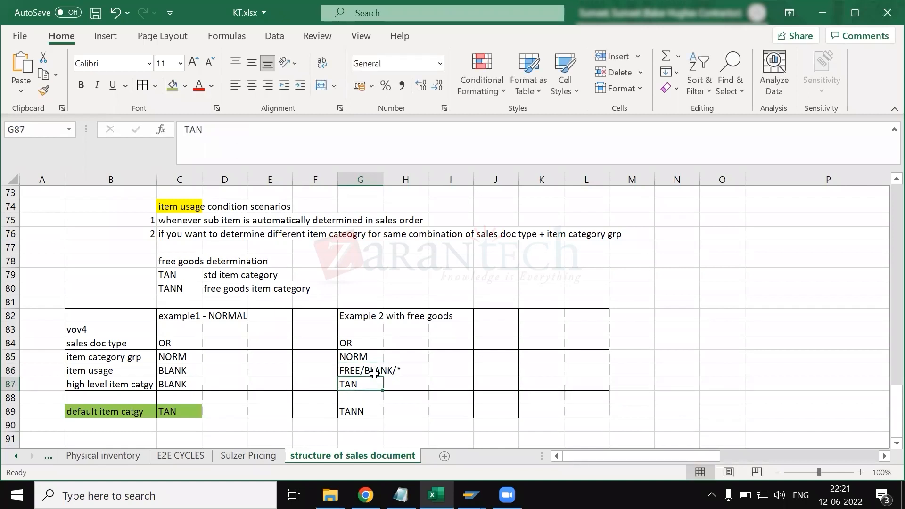
- Widen column G so the free goods example heading and item usage text fit
double_click(382, 178)
left_click_drag(664, 179, 502, 184)
left_click(401, 369)
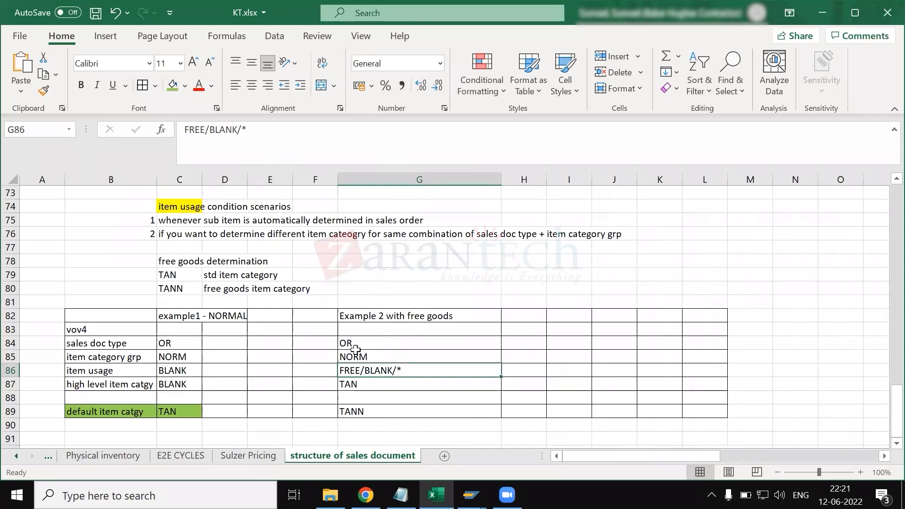
- Switch to SAP and examine the usage and default item category of the selected ZRSM/NORM entry
key("alt+Tab")
left_click(125, 262)
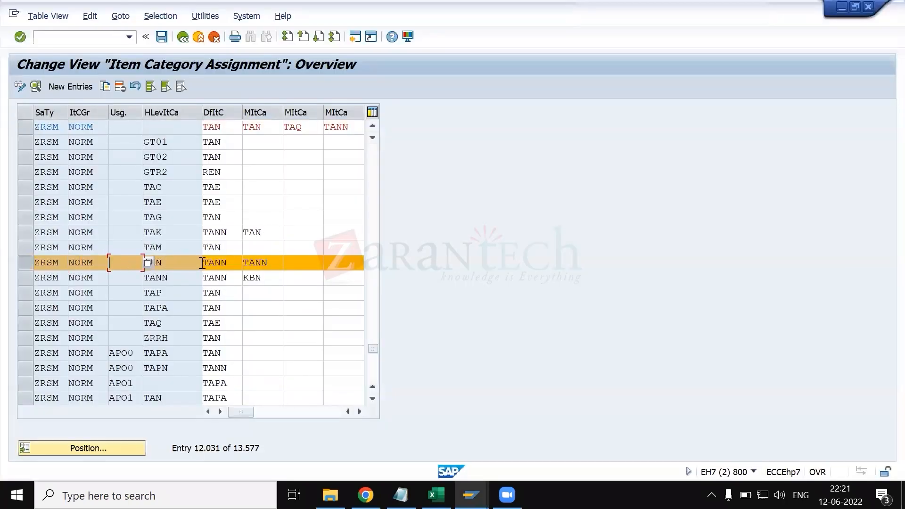
left_click(229, 262)
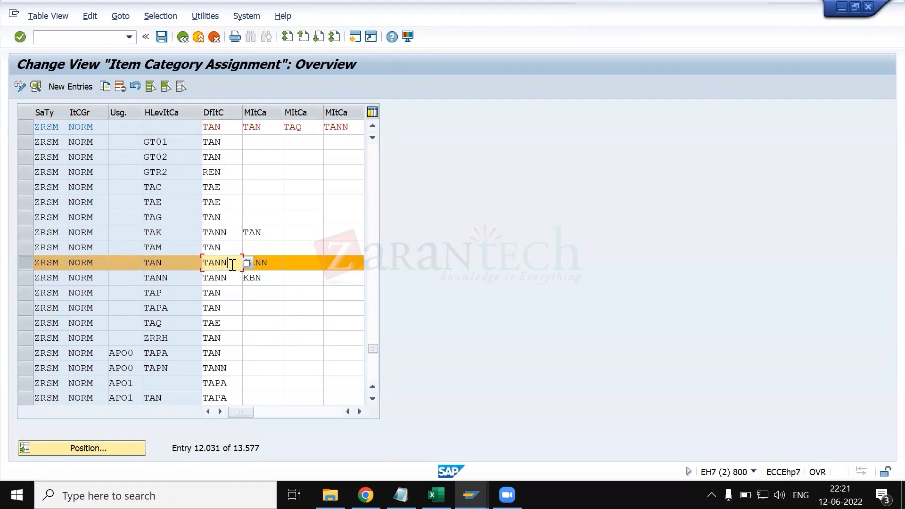
- Switch back to Excel and fill the free goods example's default item category cell G89 with green
key("alt+Tab")
left_click(377, 411)
left_click(174, 92)
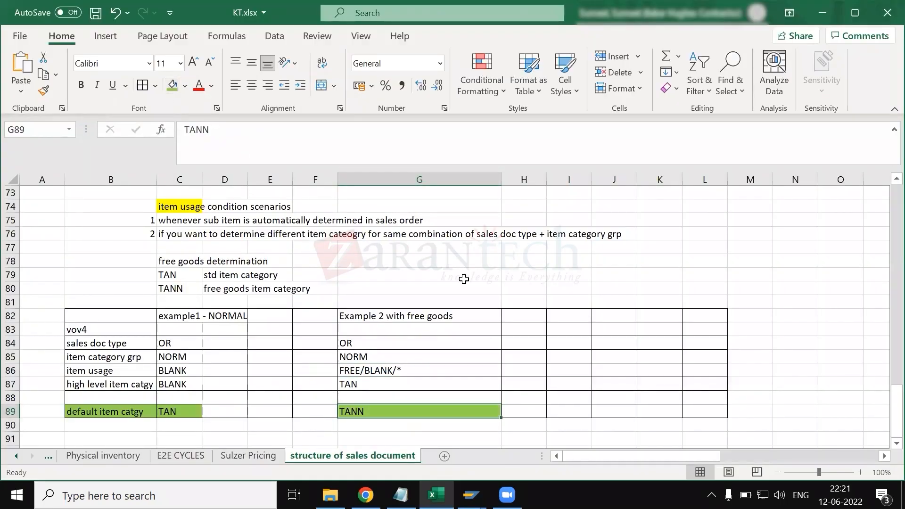
left_click_drag(99, 317, 108, 331)
left_click_drag(372, 424, 415, 408)
left_click(305, 363)
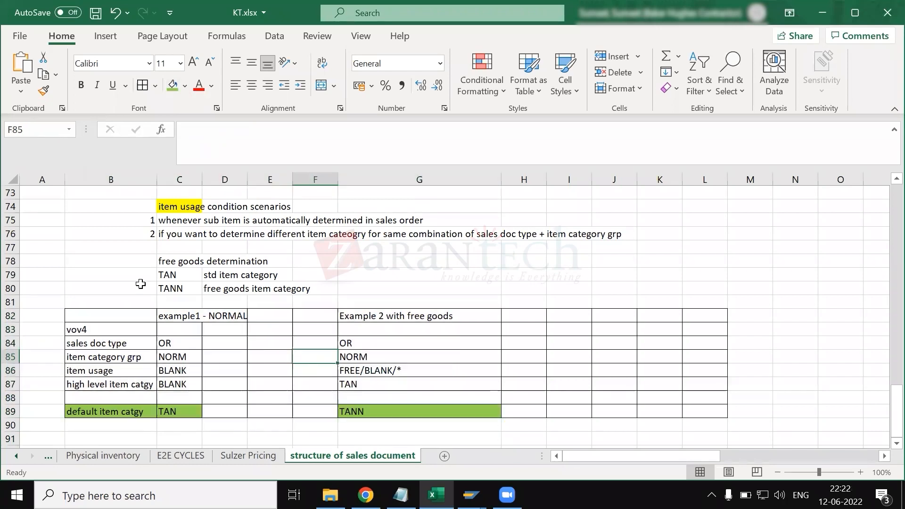
- Review the item usage heading and free goods example column, and switch to SAP's sulzer order overview to check the first item's category
left_click(178, 206)
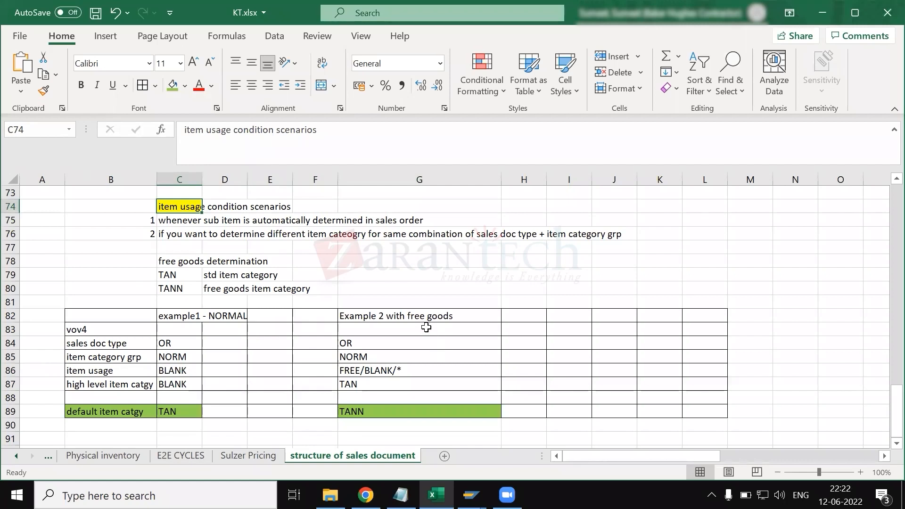
left_click_drag(414, 315, 422, 406)
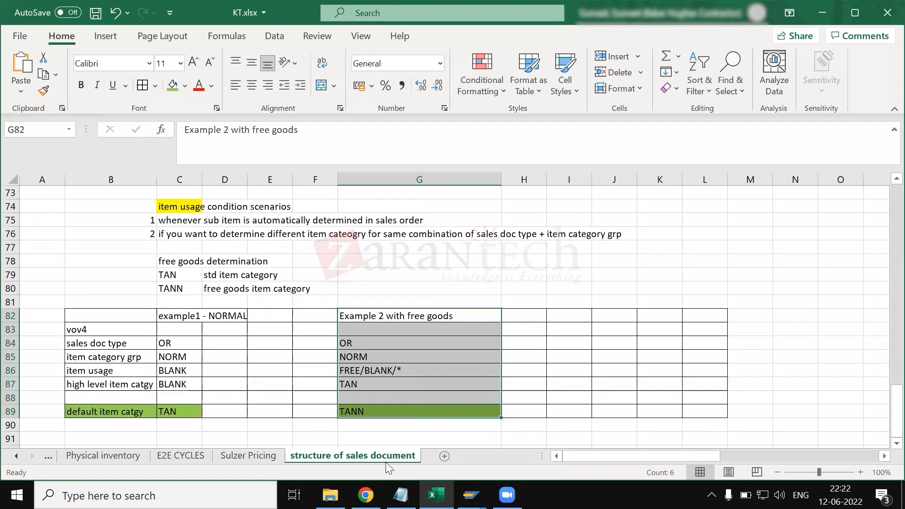
left_click(471, 496)
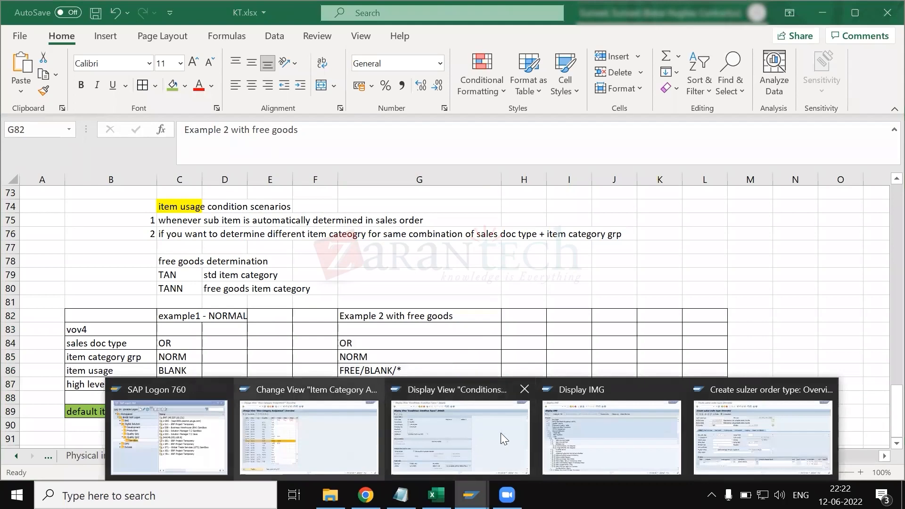
left_click(720, 444)
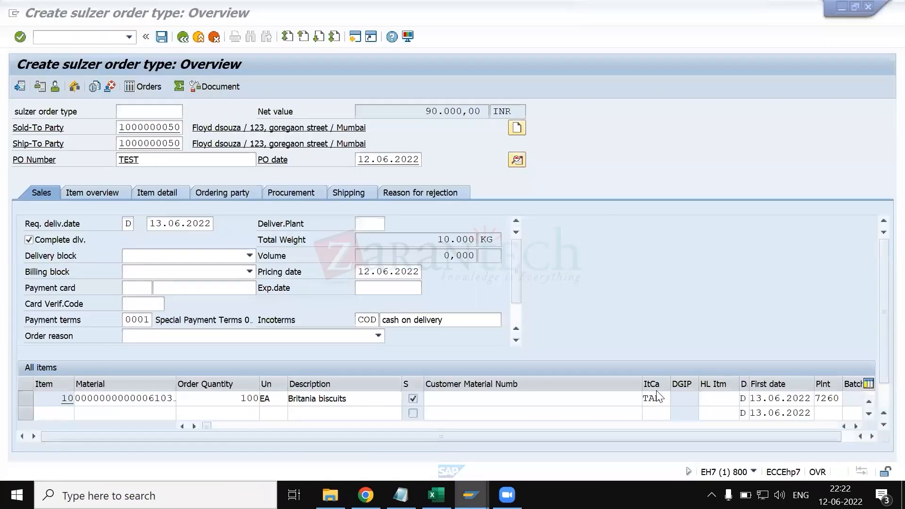
left_click(662, 399)
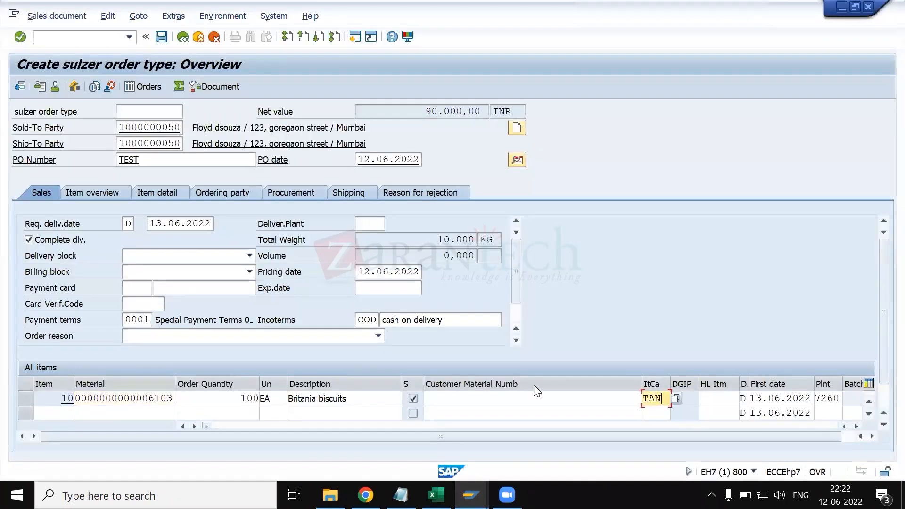
- Enter a second order item with material ABC1, order quantity 10 and item category TANN
left_click(107, 409)
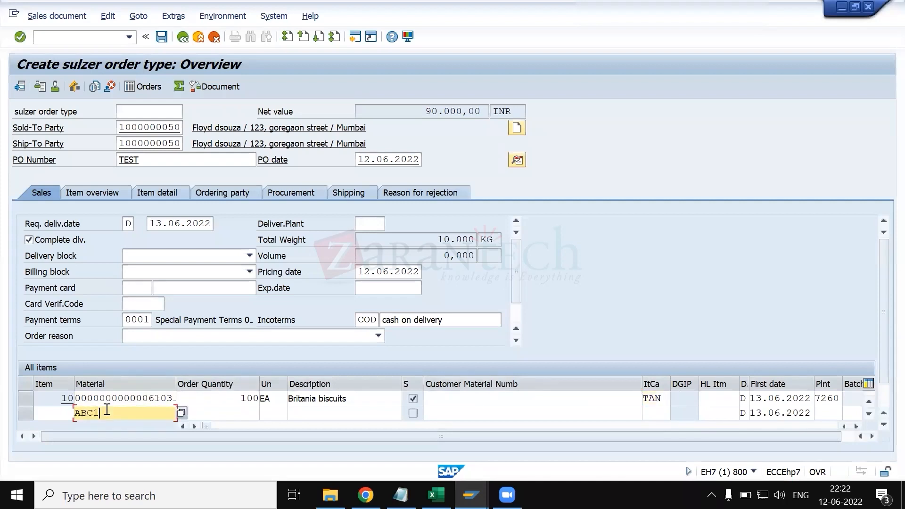
type("ABC1")
key("Tab")
type("1")
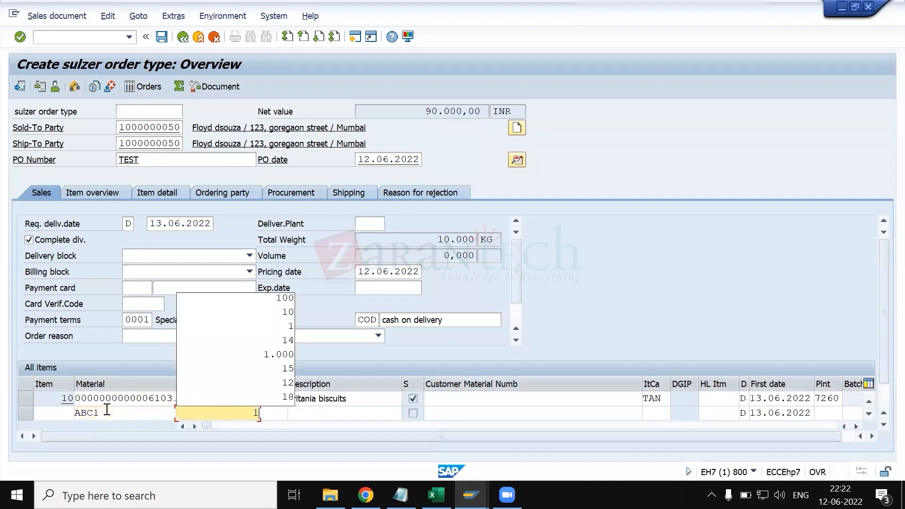
type("0")
key("Tab")
key("Tab")
key("Tab")
key("Tab")
type("t")
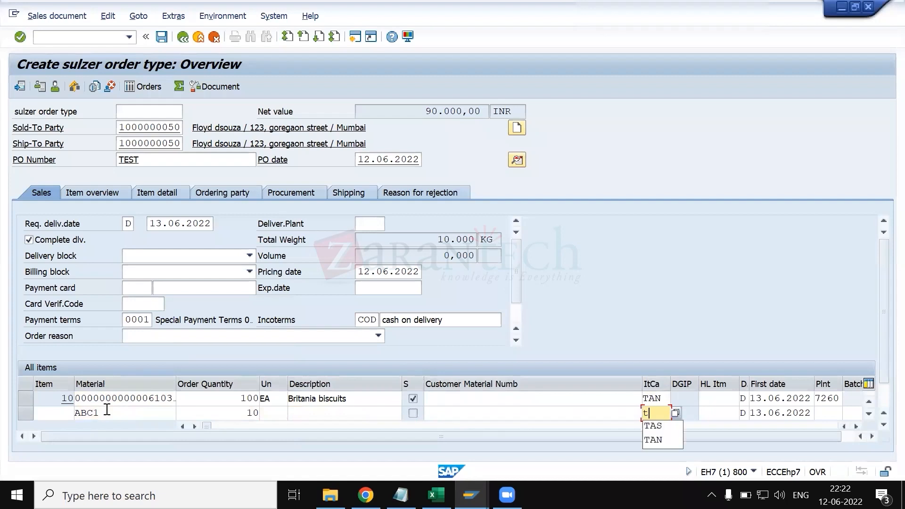
type("ann")
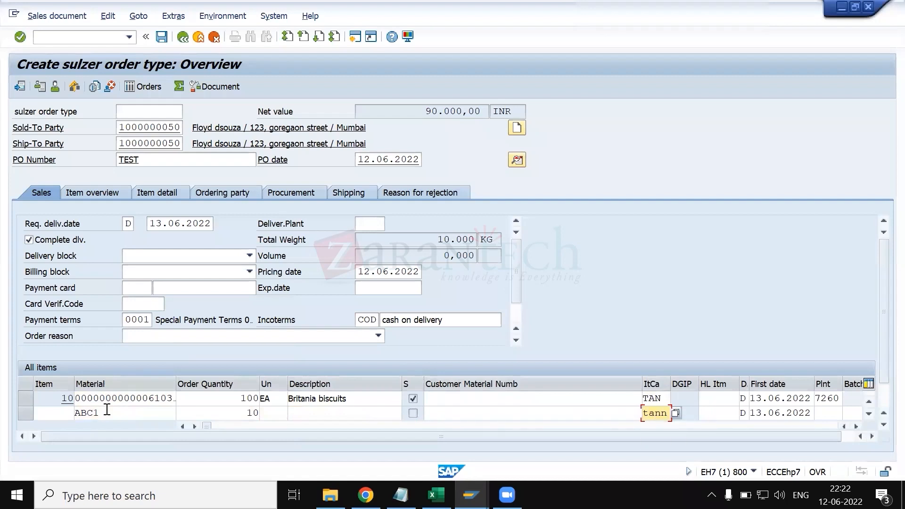
left_click(136, 407)
key("BackSpace")
key("BackSpace")
key("BackSpace")
key("BackSpace")
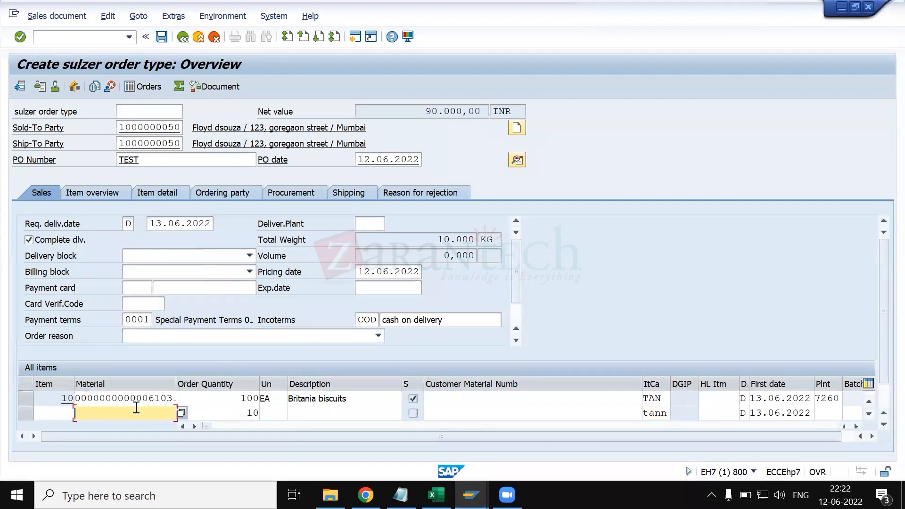
left_click(165, 213)
key("Tab")
key("Tab")
key("Tab")
key("Tab")
key("Tab")
key("Tab")
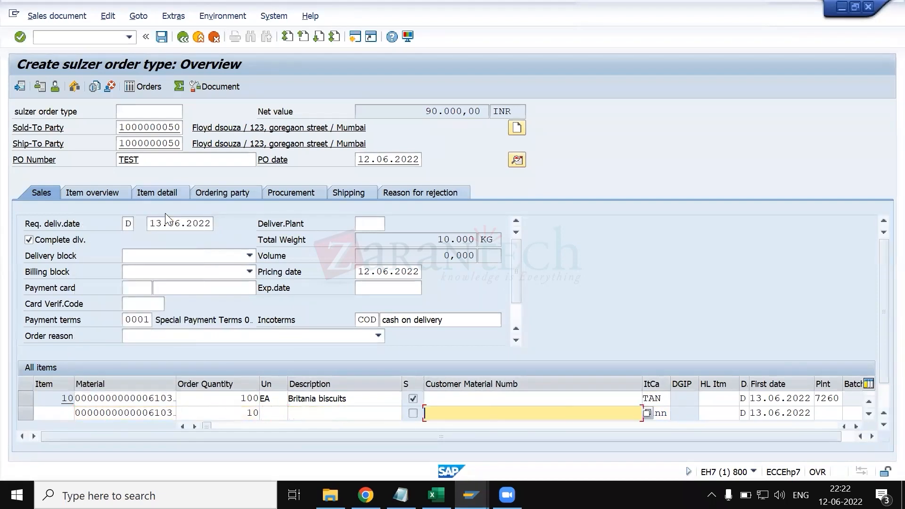
- Choose TANN (Free of Charge Item) from the item category values for the second item and continue past the availability control
left_click(675, 413)
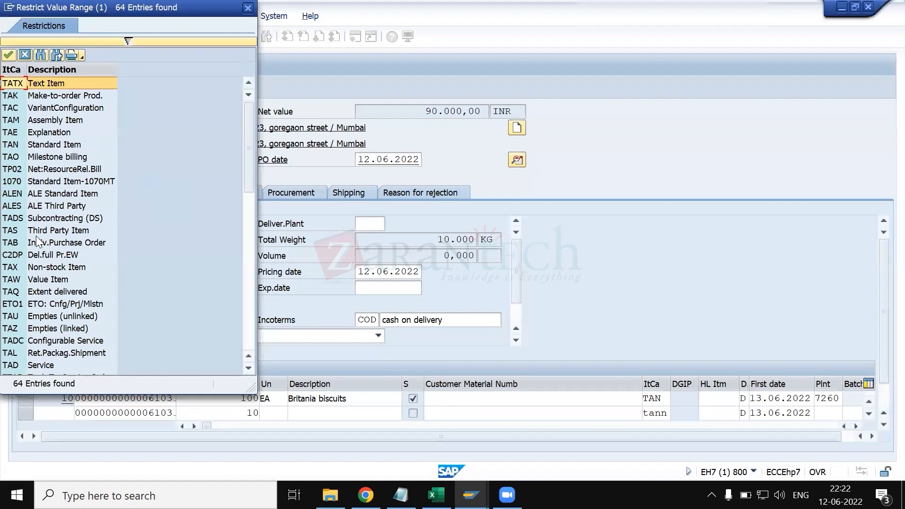
scroll(54, 266, "down", 8)
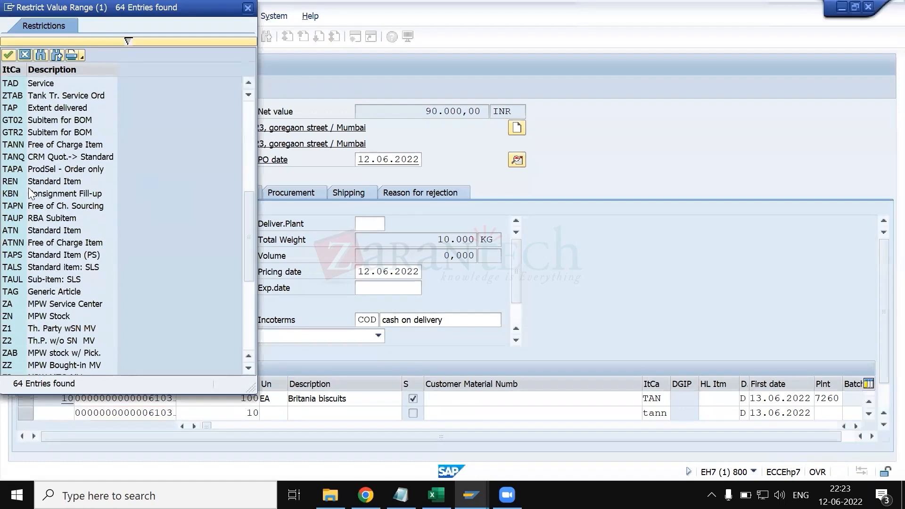
double_click(32, 146)
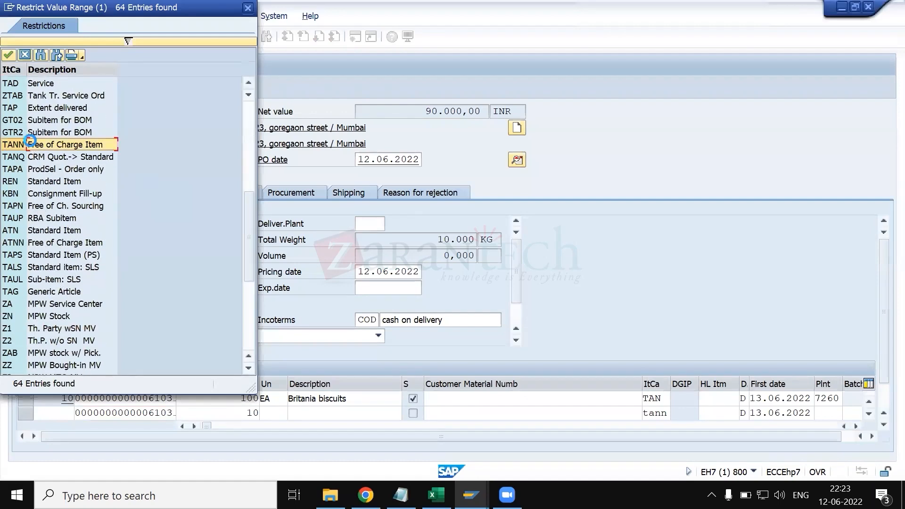
key("Return")
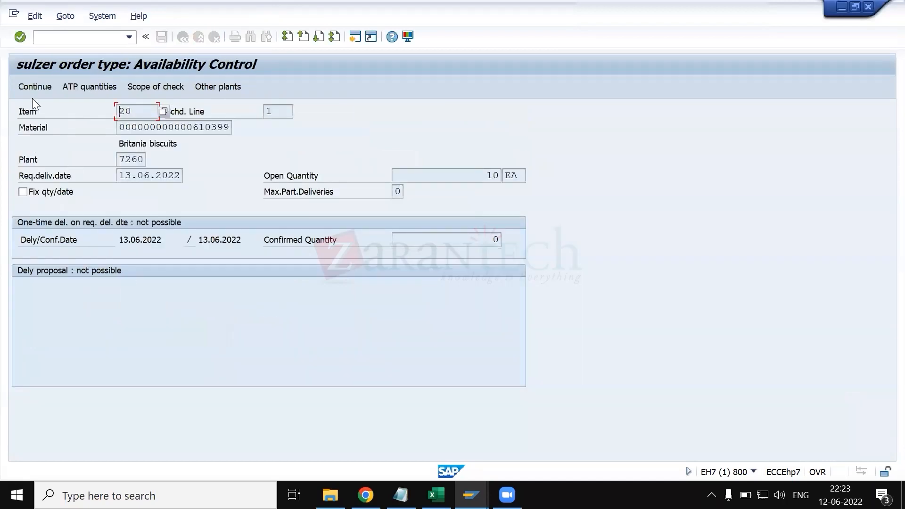
left_click(26, 87)
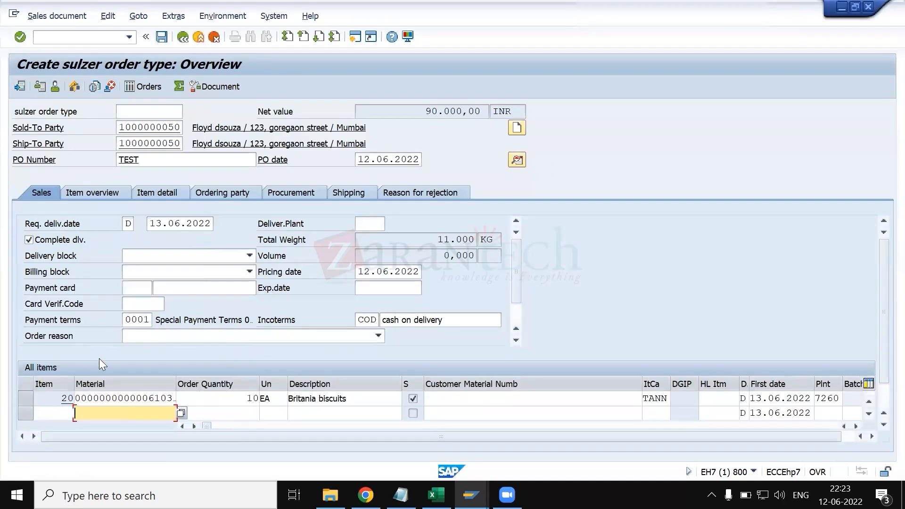
- Open the item data of order item 10 and display its pricing conditions
left_click(123, 399)
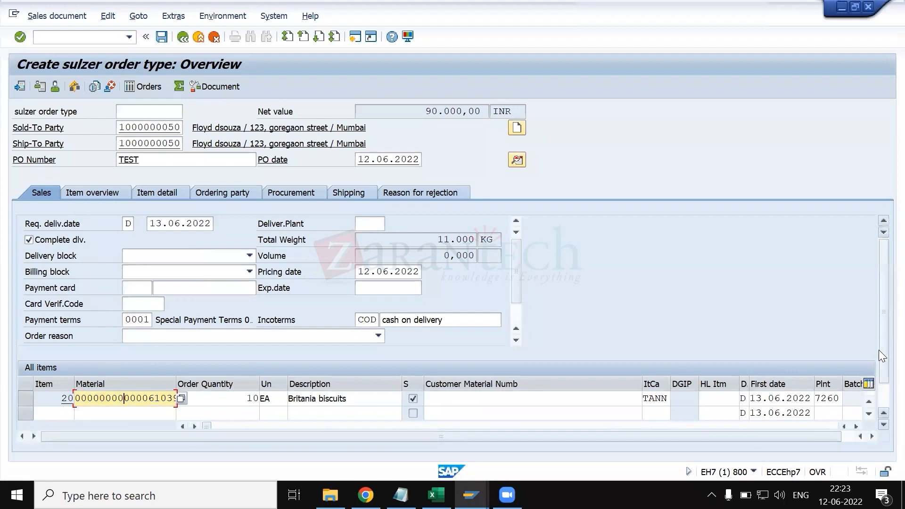
left_click_drag(879, 350, 883, 370)
left_click(883, 417)
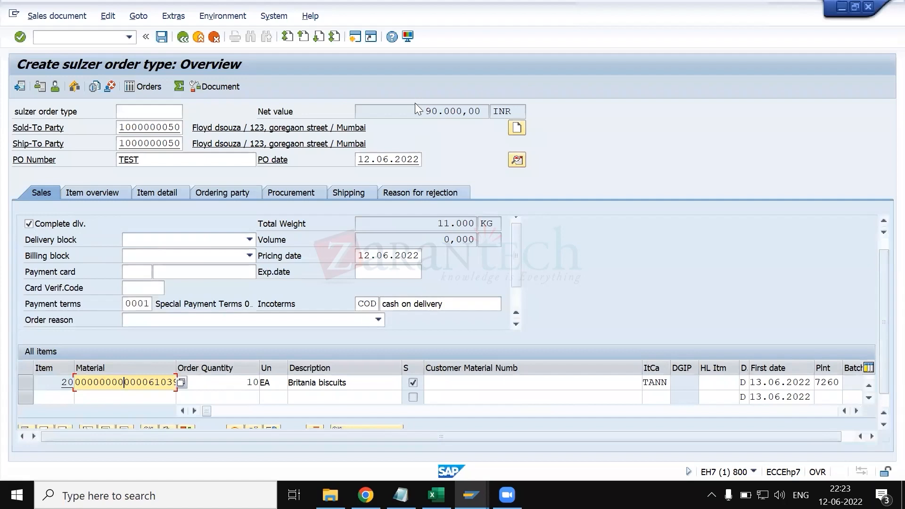
left_click(102, 383)
double_click(103, 383)
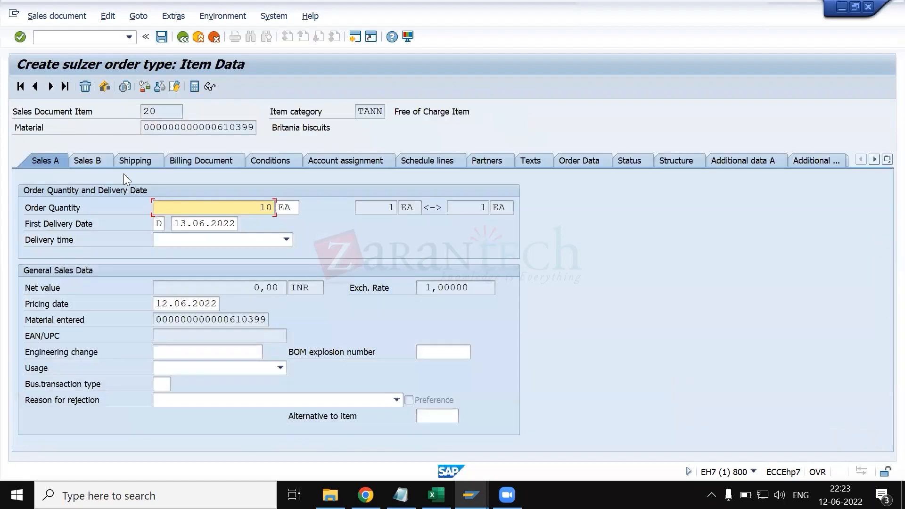
left_click(278, 160)
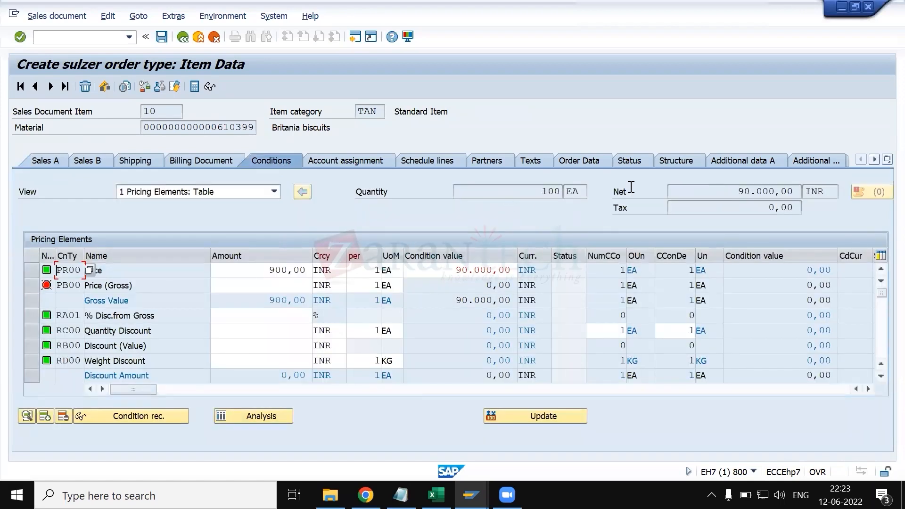
- Examine the net value and item category of order item 10
left_click(698, 192)
left_click_drag(781, 196, 796, 196)
left_click(801, 196)
left_click_drag(379, 112, 357, 111)
left_click(357, 112)
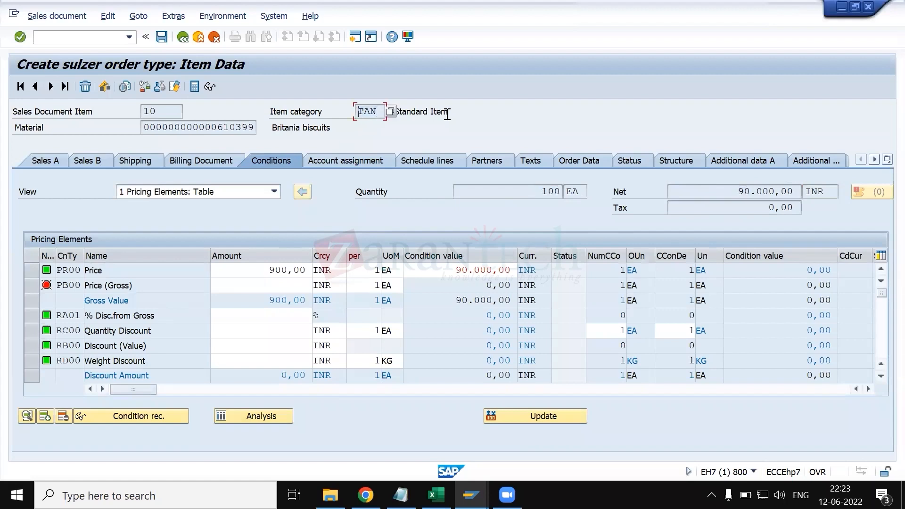
- Go to order item 20 and examine its item category and category description
left_click(51, 87)
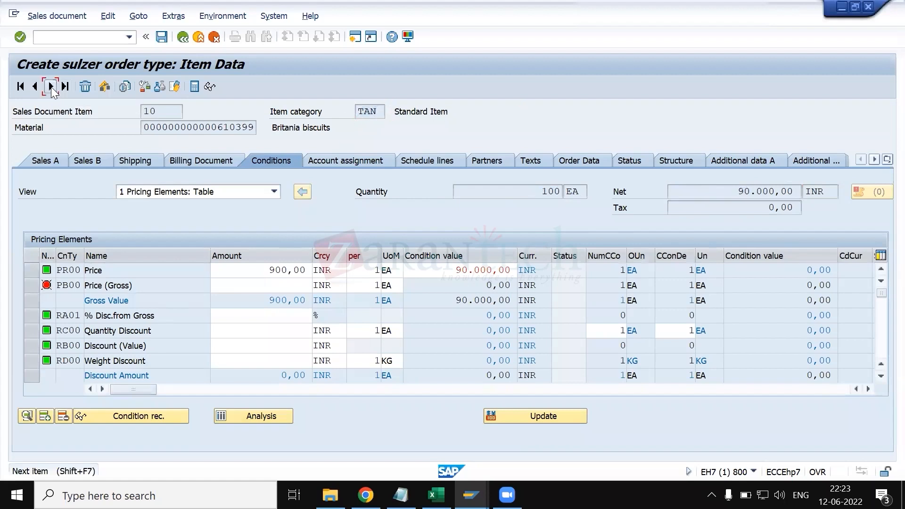
left_click_drag(359, 111, 387, 112)
left_click(487, 115)
left_click_drag(487, 114, 394, 117)
left_click(394, 117)
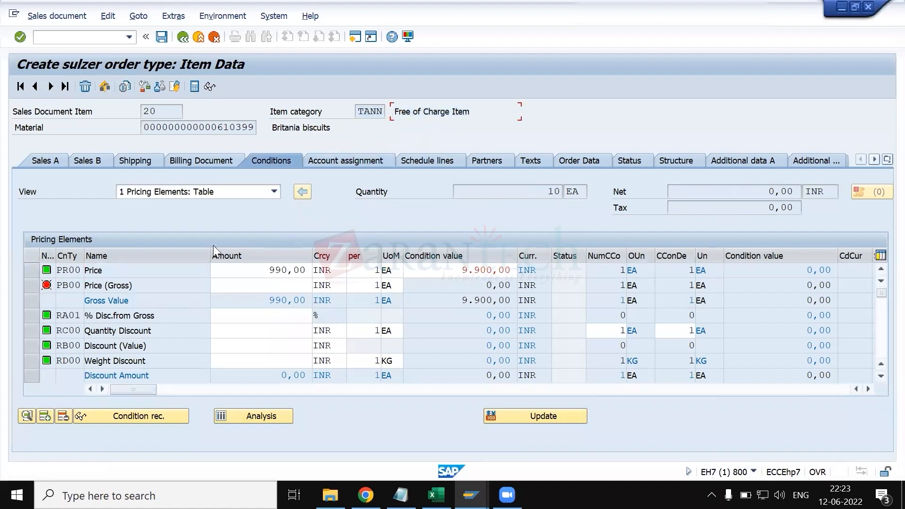
- Examine the PR00 price condition of item 20 alongside its free-of-charge item category
left_click_drag(242, 271, 308, 271)
left_click(306, 270)
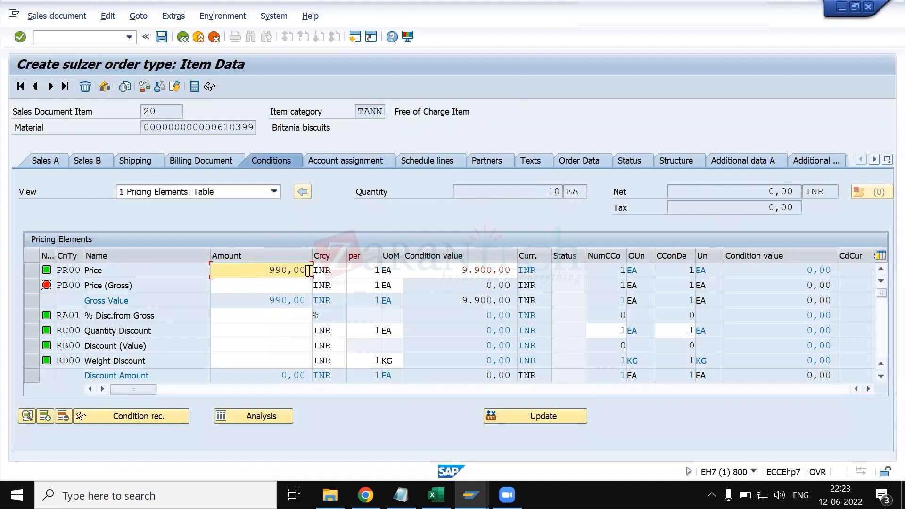
left_click(30, 275)
left_click(31, 275)
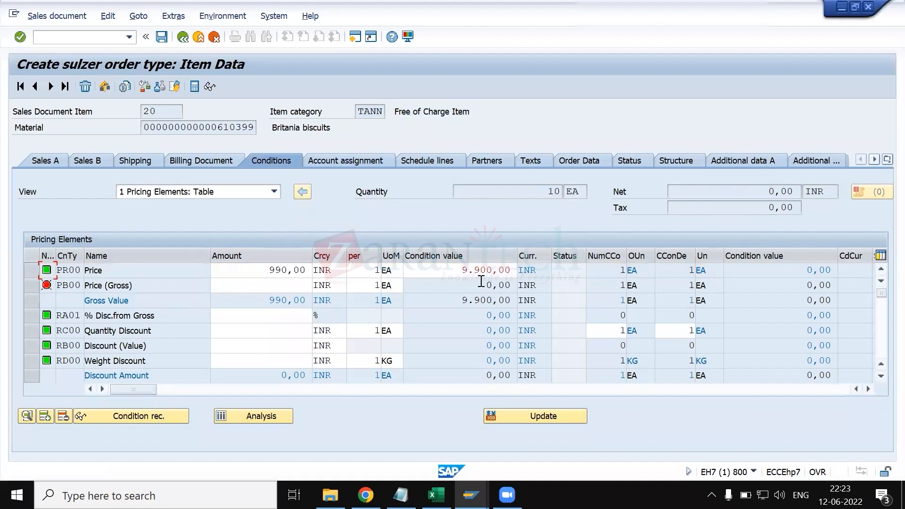
left_click(357, 193)
left_click(359, 112)
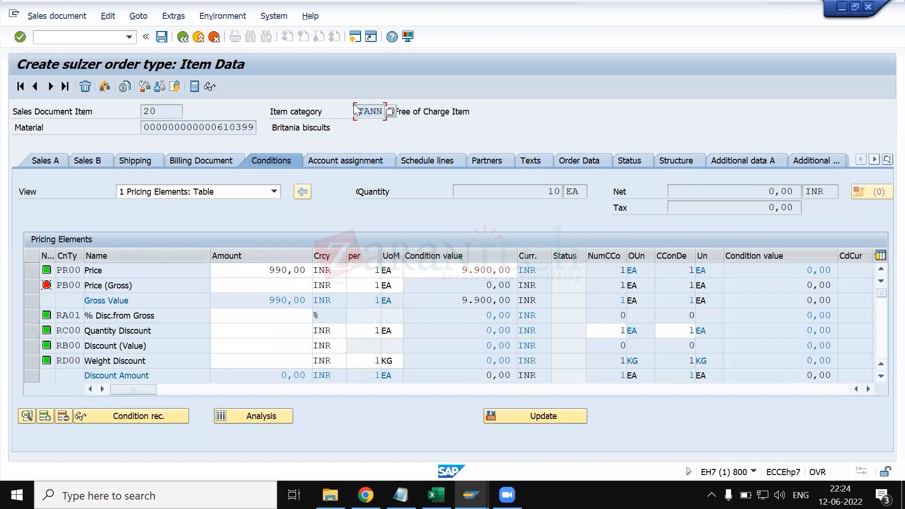
- Switch to the Display IMG session and open transaction V/06 in a new session
key("alt+Tab")
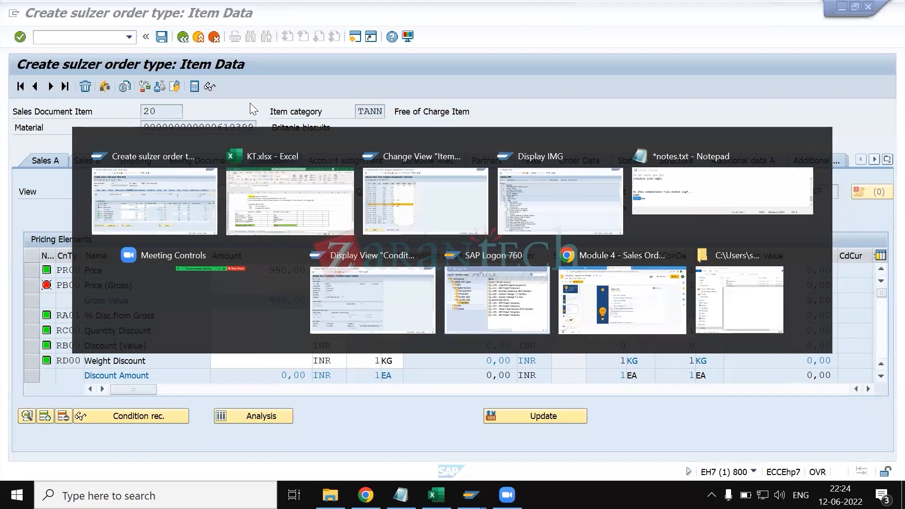
type("/ov06")
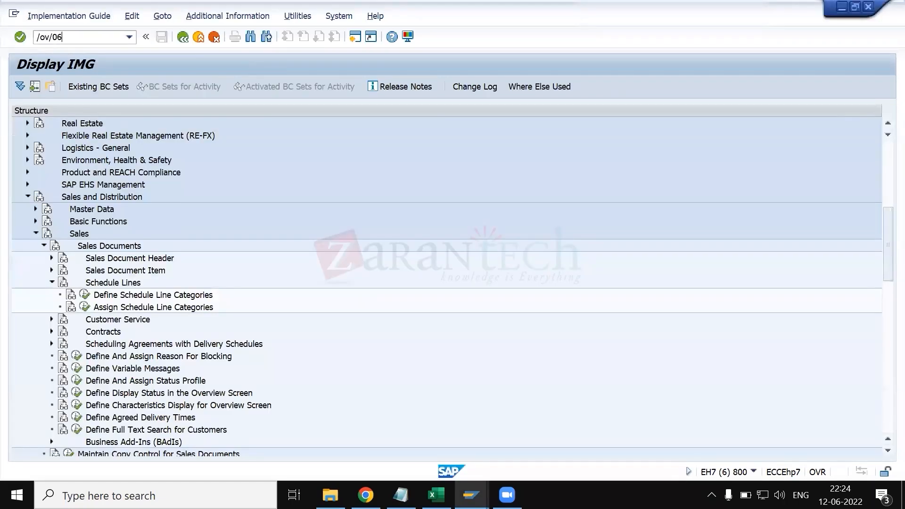
key("Return")
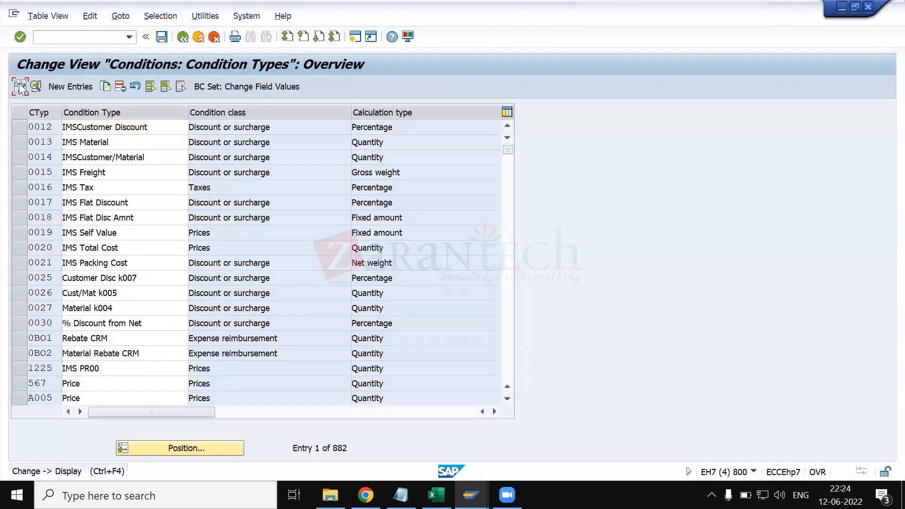
left_click(21, 85)
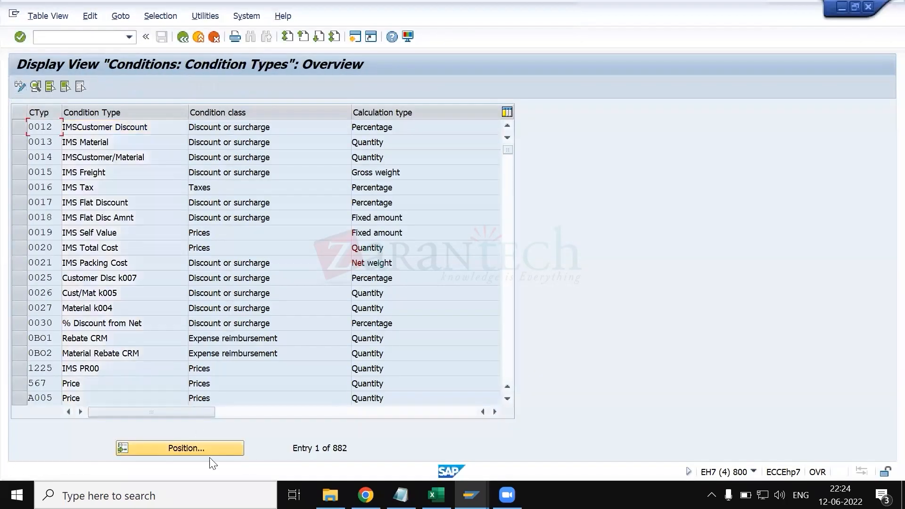
- Position the condition types list near the entries beginning with TA and look through them
left_click(207, 450)
type("TATA")
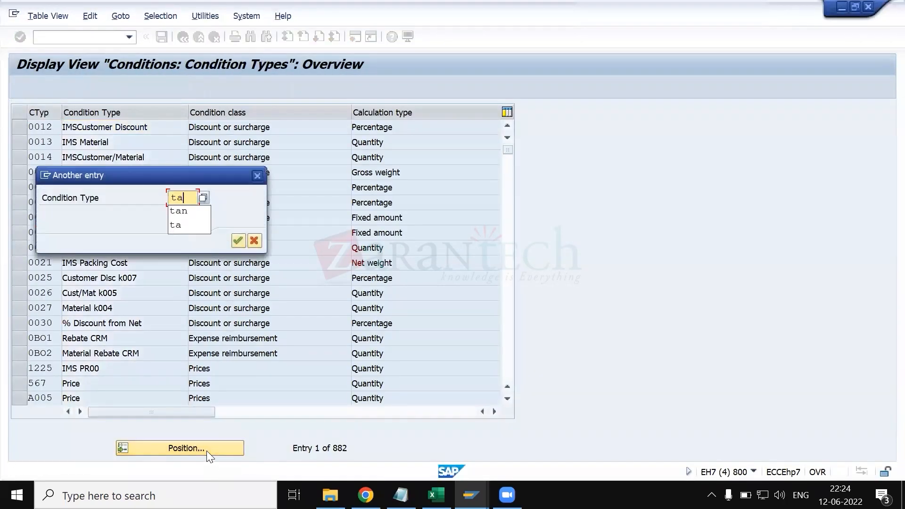
key("Return")
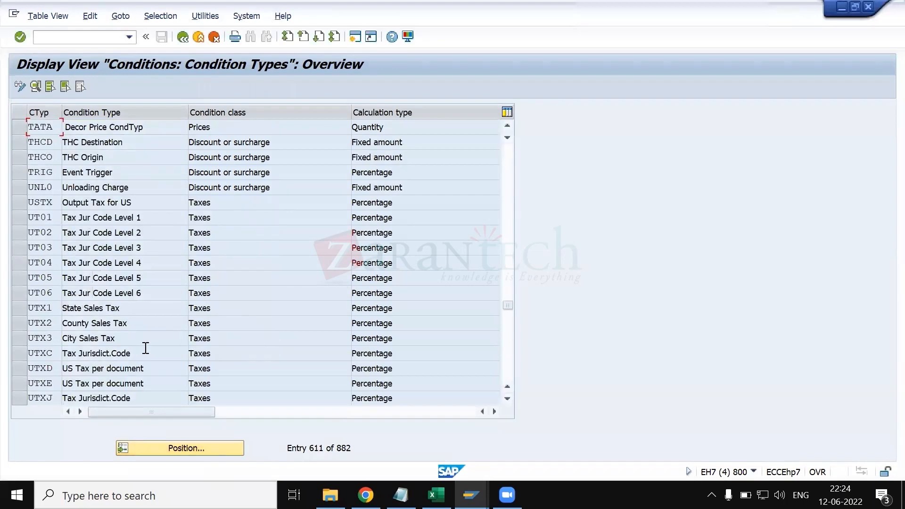
scroll(150, 229, "up", 1)
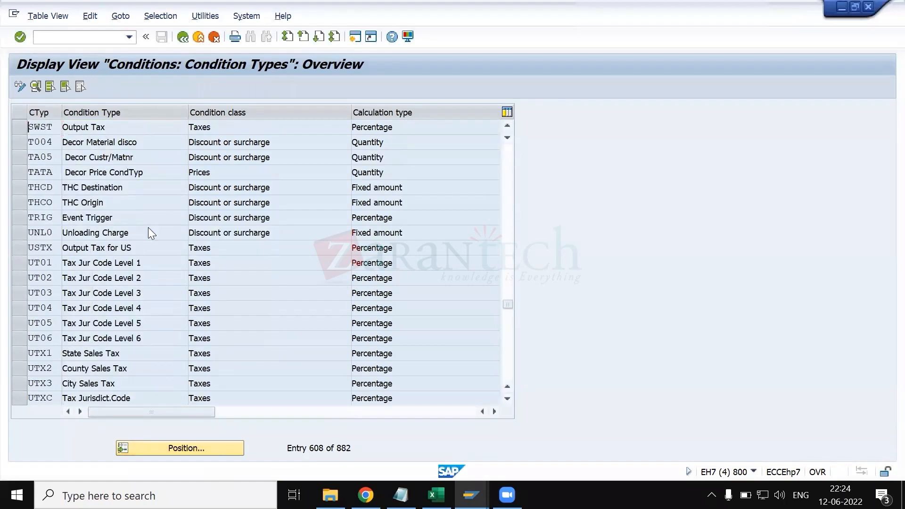
- Switch to the condition type details session and open the Maintain Item Categories overview there in display mode
key("alt+Tab")
key("alt+Tab")
key("alt+Tab")
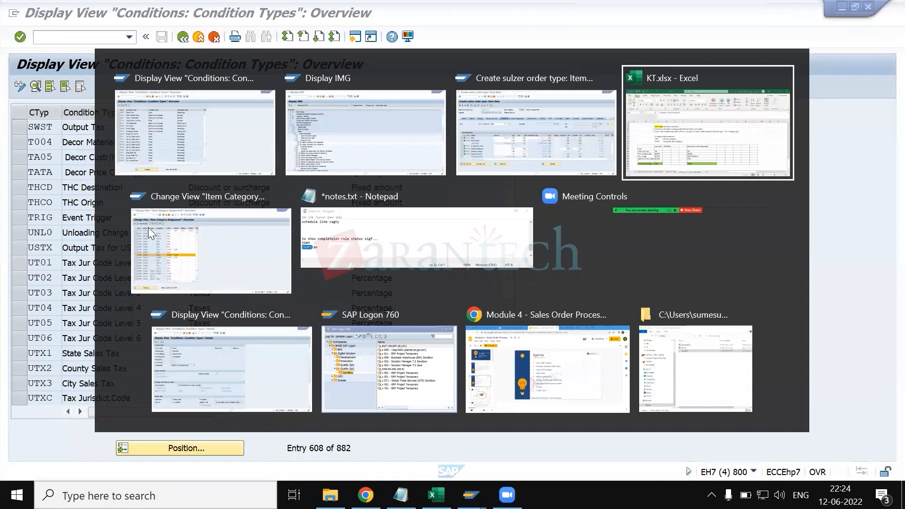
key("alt+Left")
key("alt+Left")
key("alt+Down")
key("alt+Down")
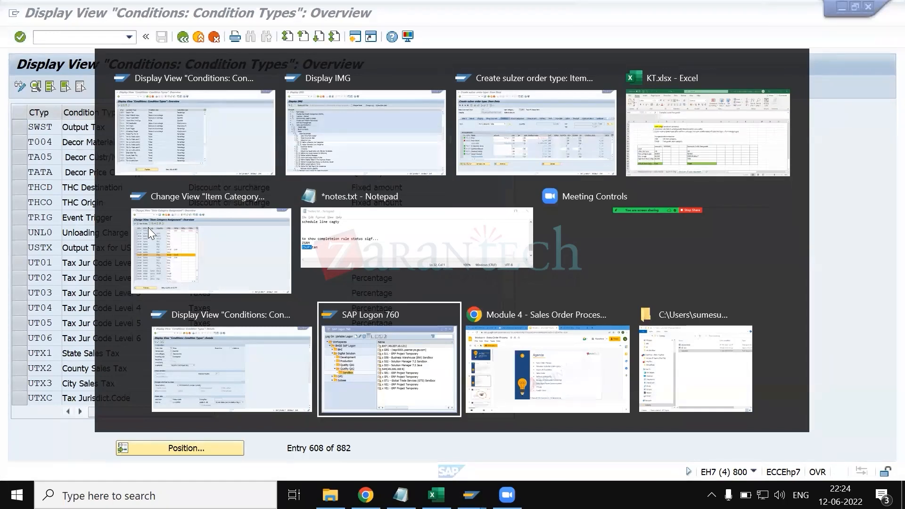
key("alt+Left")
type("/nvov")
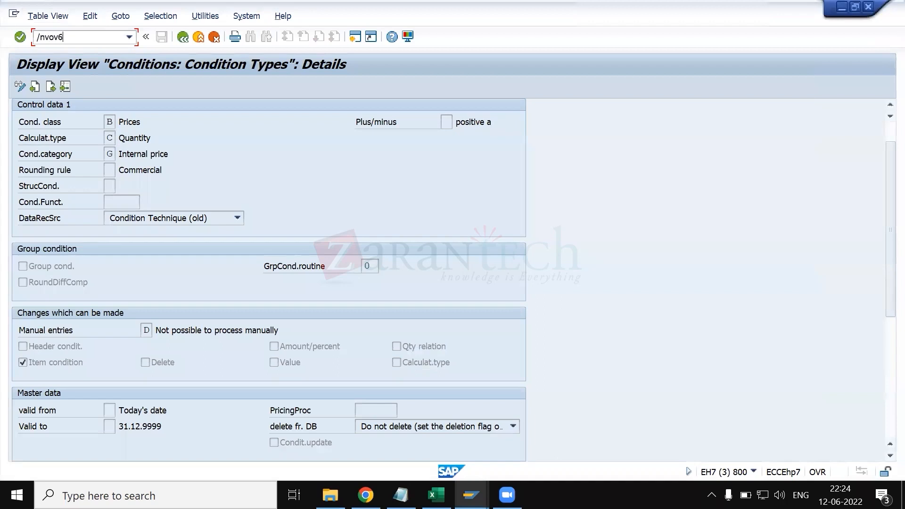
key("Return")
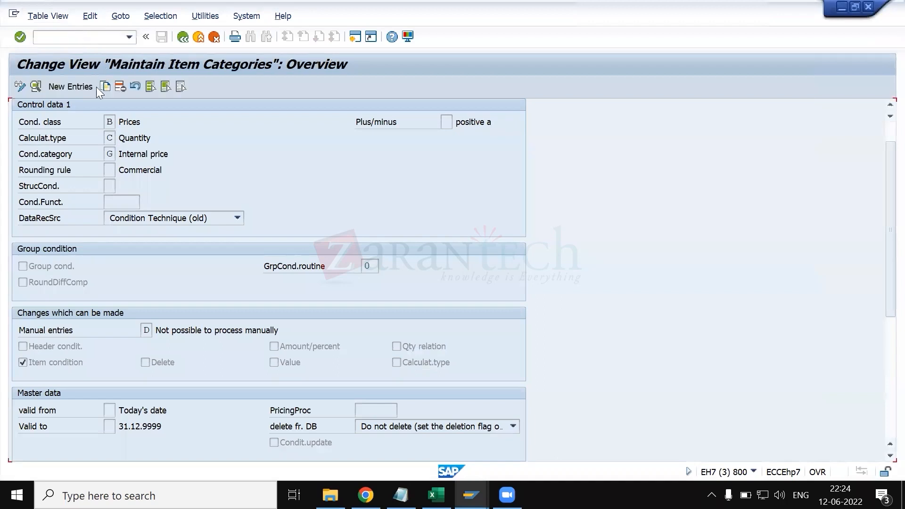
left_click(19, 87)
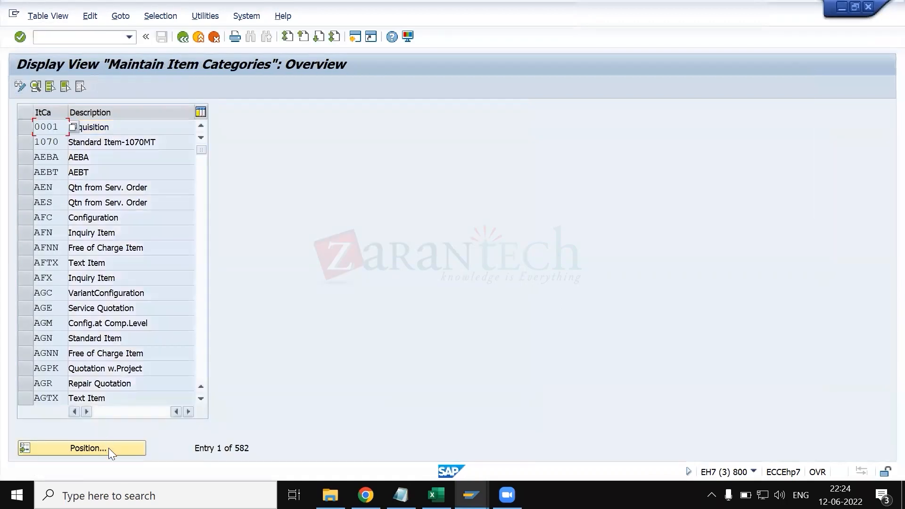
- Position the item categories list at TANN and open the details of that item category
left_click(110, 452)
type("tann")
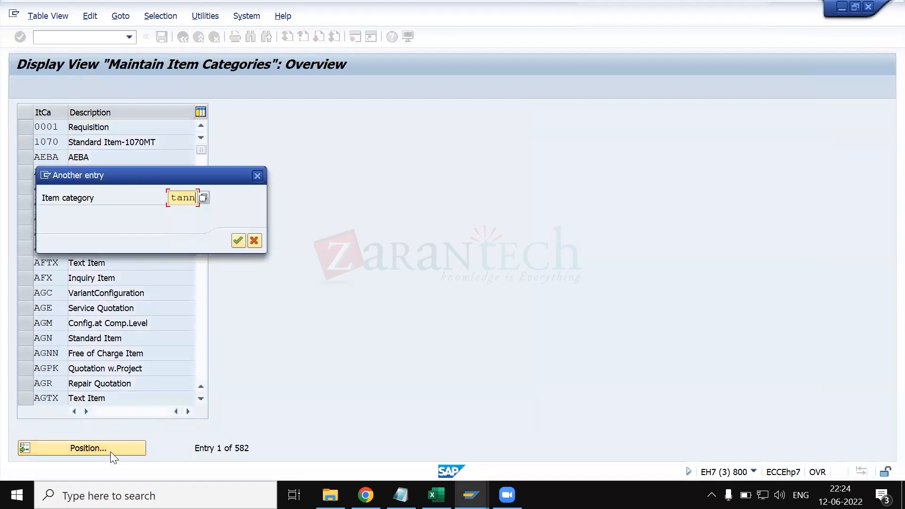
key("Return")
left_click(28, 128)
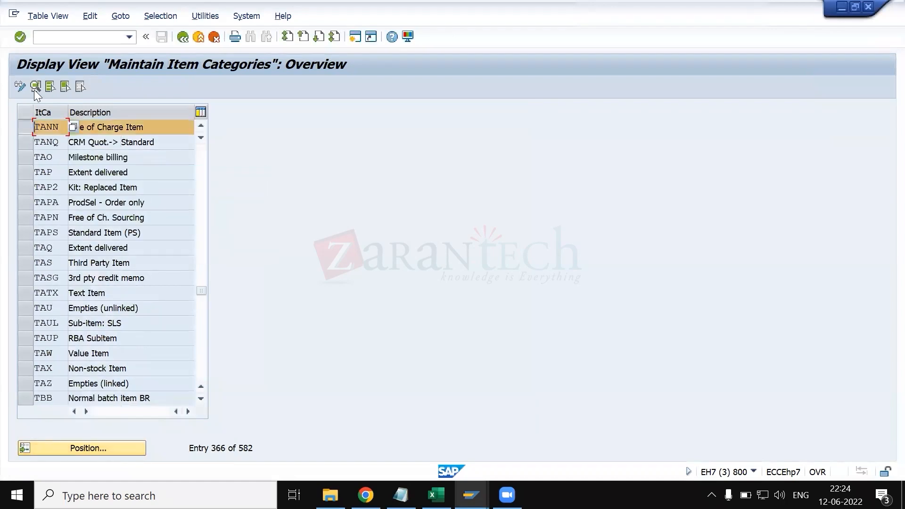
left_click(35, 87)
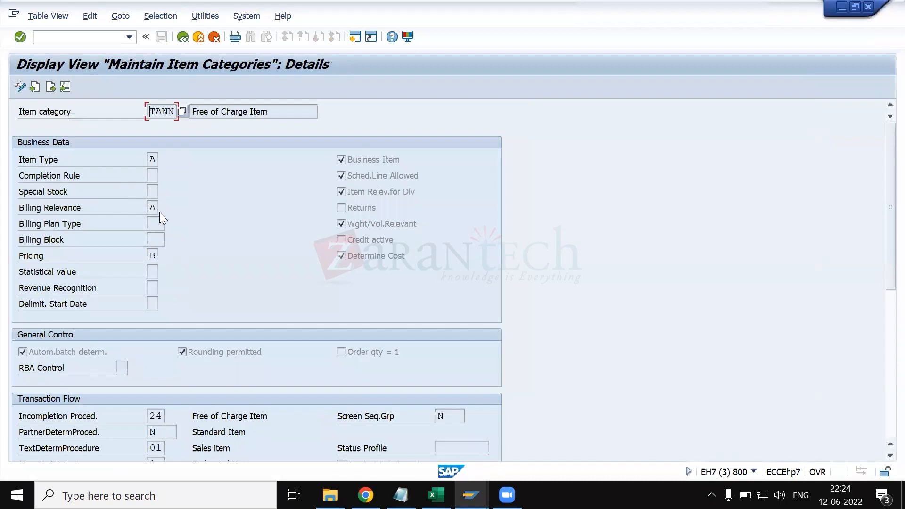
- Look up the possible values of TANN's Pricing field, check option B for free goods, and close the list
left_click(158, 257)
left_click(163, 256)
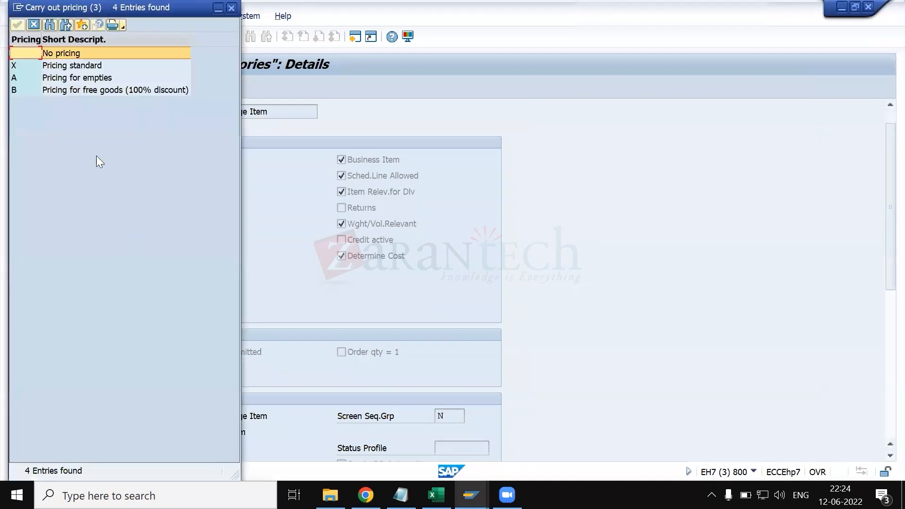
left_click(71, 92)
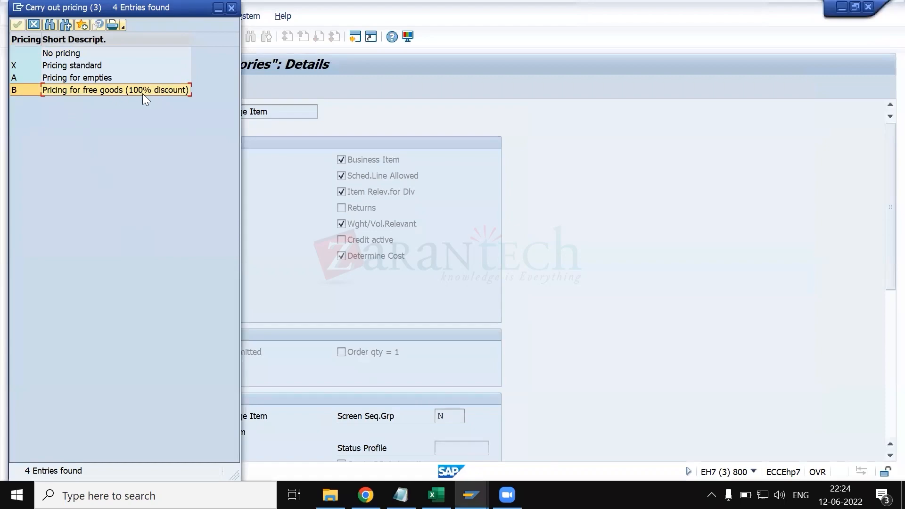
key("alt+Tab")
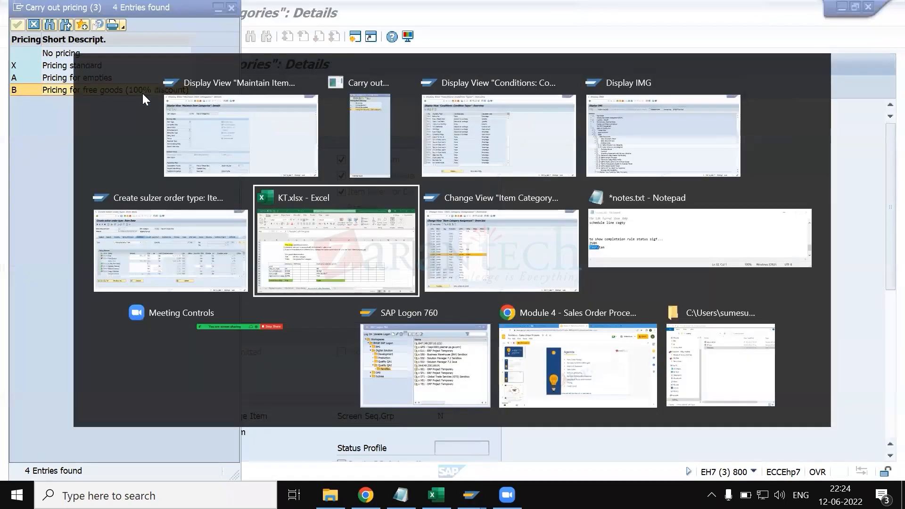
key("alt+Tab")
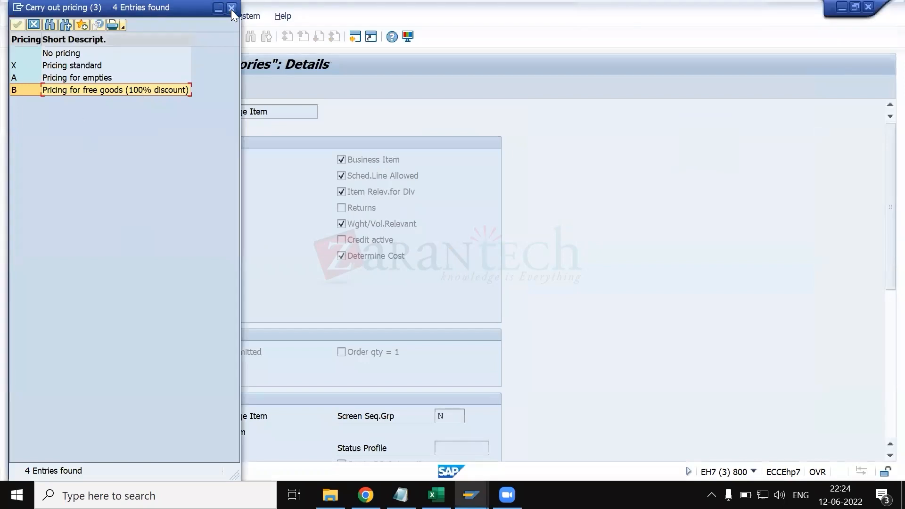
left_click(231, 9)
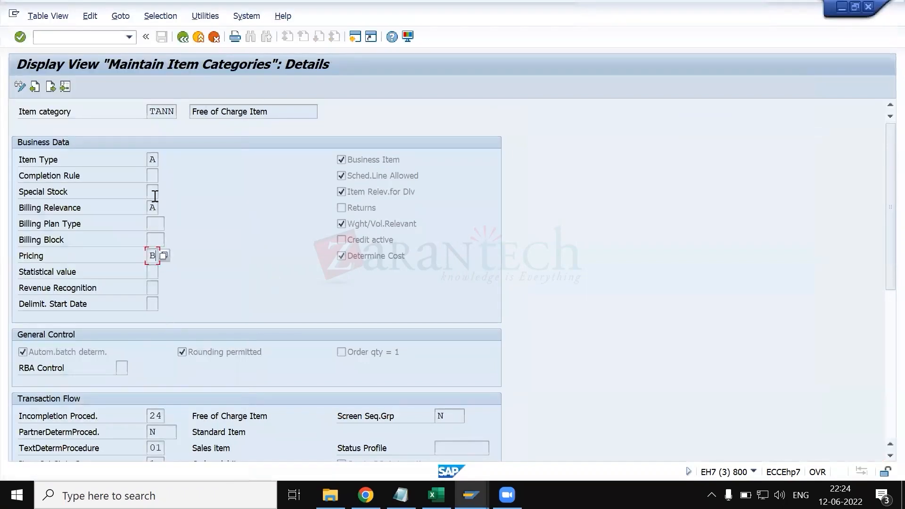
- Check the possible values of TANN's Item Type field, then look through its general control and transaction flow settings
left_click(153, 162)
left_click(162, 160)
left_click(86, 66)
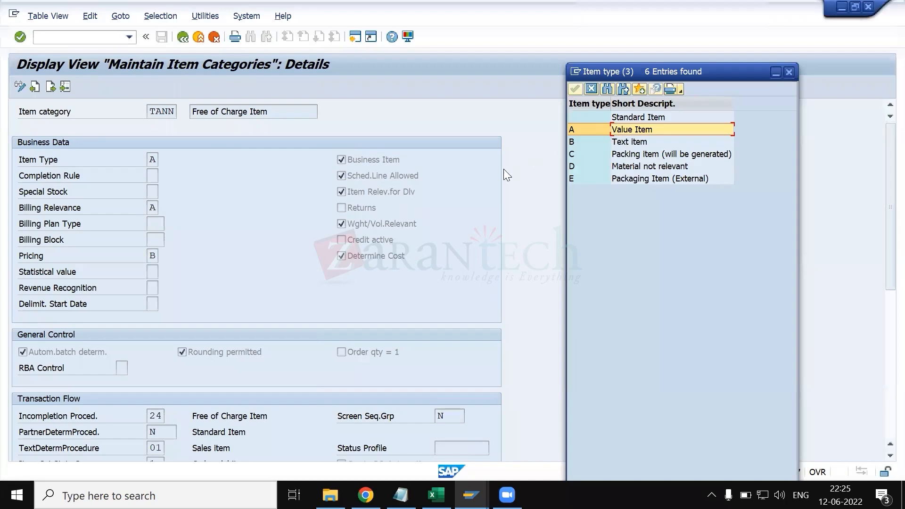
key("Return")
scroll(306, 292, "down", 5)
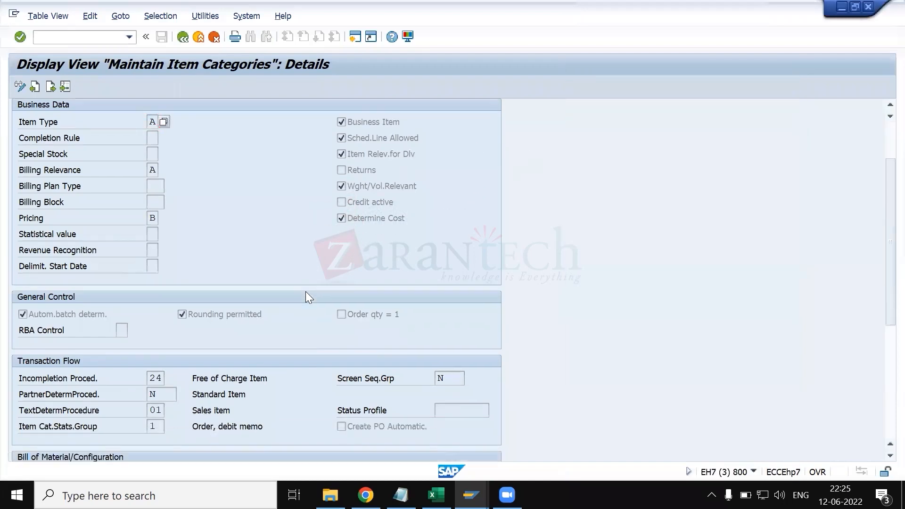
scroll(305, 291, "down", 5)
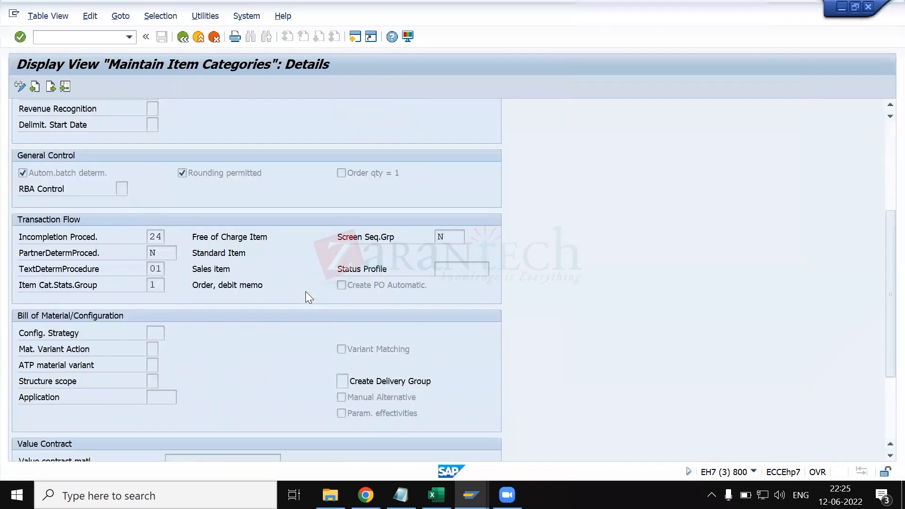
- Switch to the KT.xlsx workbook and review the item usage scenario about automatically determined sub items in C75
key("alt+Tab")
key("alt+shift+Tab")
key("alt+Tab")
key("alt+Tab")
key("alt+shift+Tab")
left_click(187, 216)
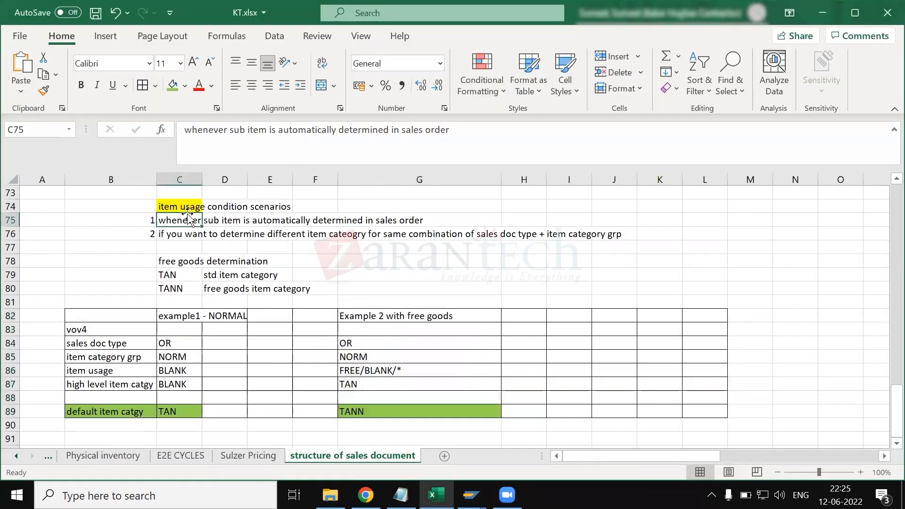
- Switch to the Item Category Assignment session and examine the ZRSM and NORM entry with higher-level item category TAN
key("alt+Tab")
key("Tab")
key("Tab")
key("Tab")
key("Tab")
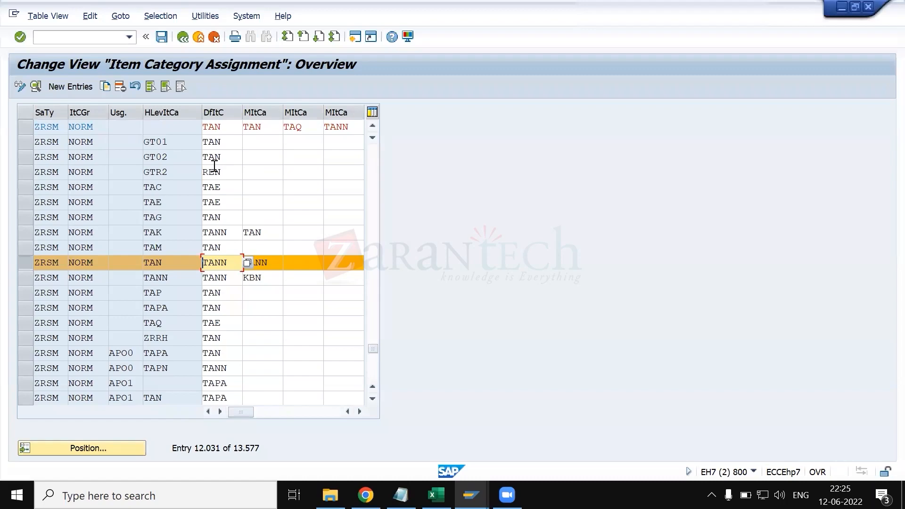
- Return to the KT.xlsx workbook and enter the heading "Higher level item category" in cell C92 below the examples table
key("alt+Tab")
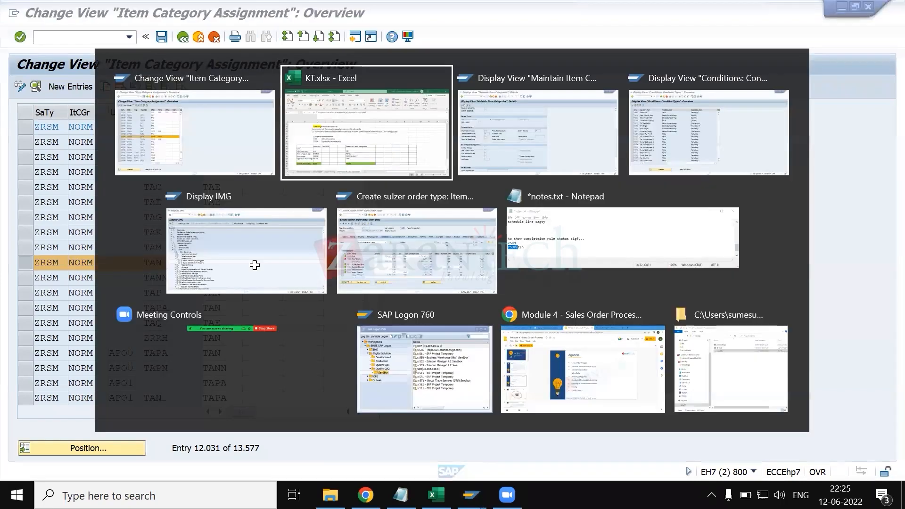
scroll(183, 278, "up", 4)
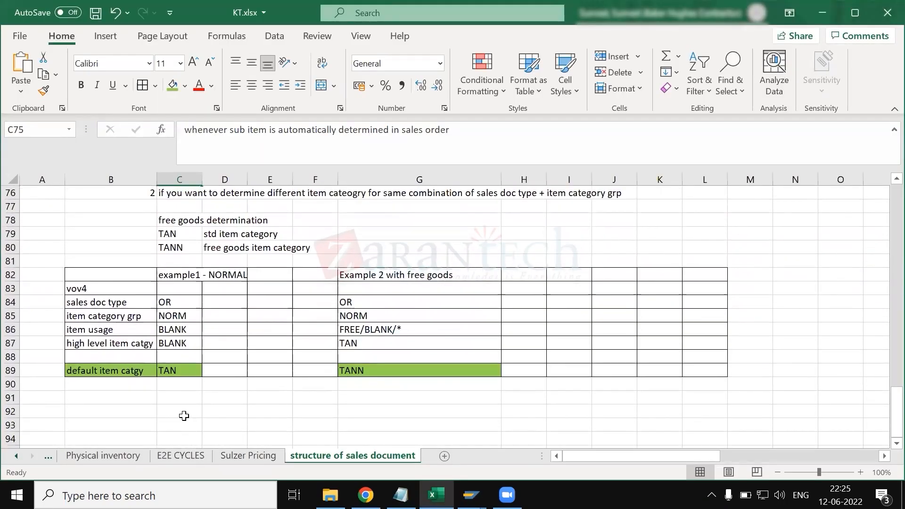
left_click(185, 415)
type("Hi")
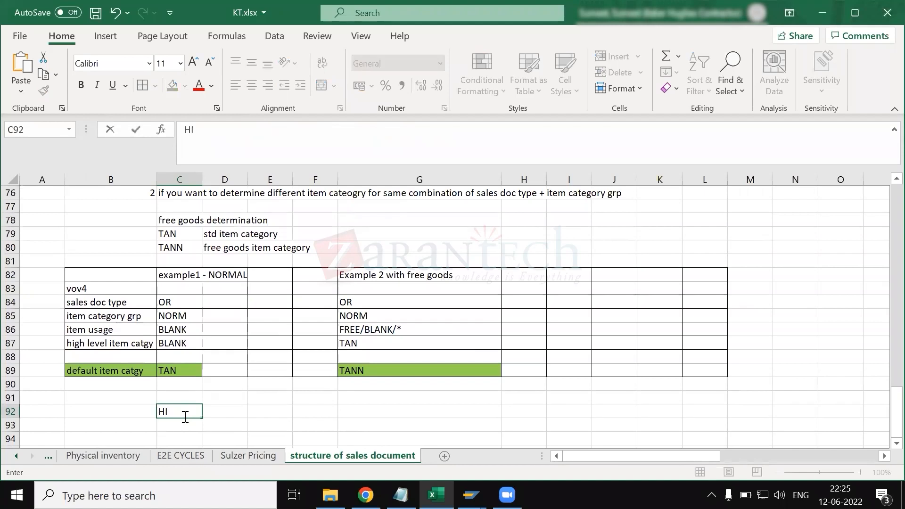
type("gher level item category")
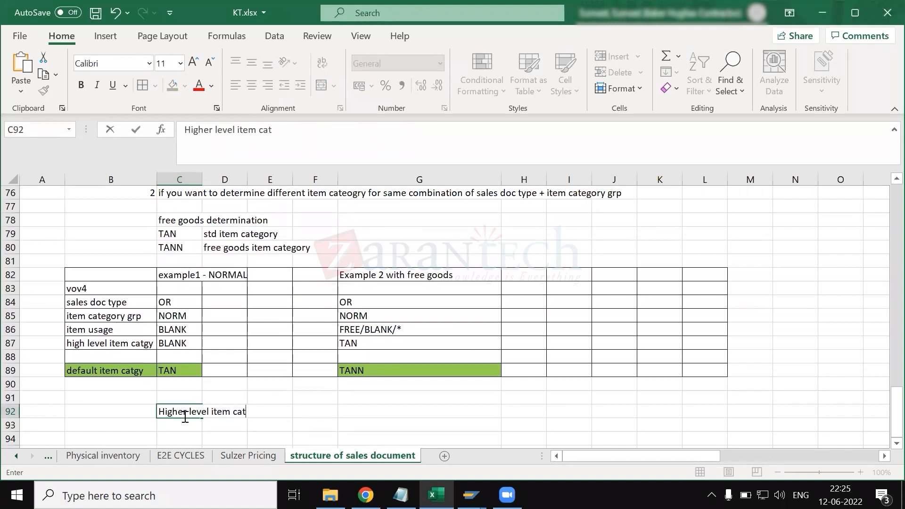
key("ctrl+Return")
key("Return")
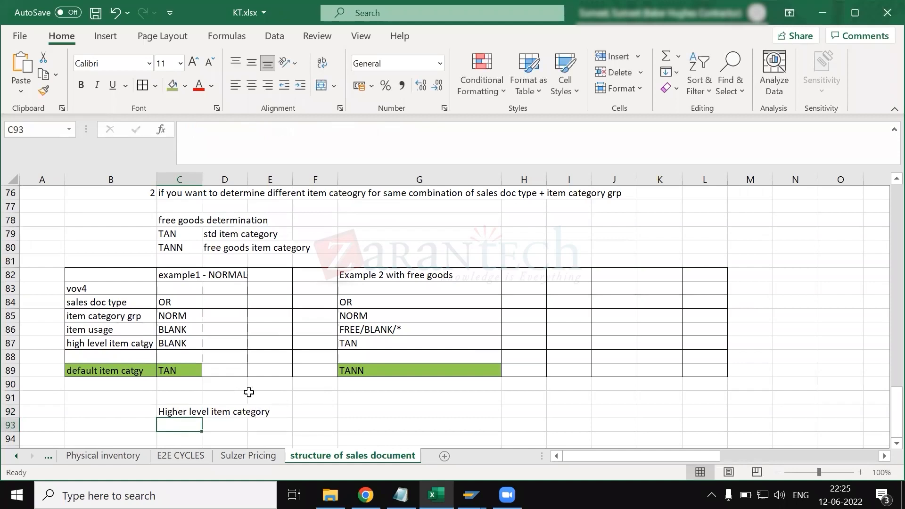
- Enter "system considers the high level item catgy to determine item category for sub item" in cell C93
scroll(249, 392, "down", 1)
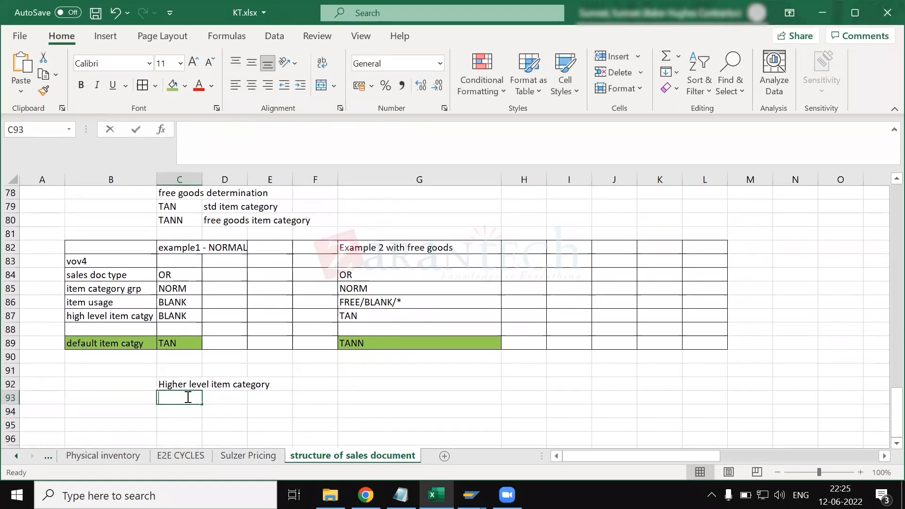
type("system cond")
key("BackSpace")
type("siders")
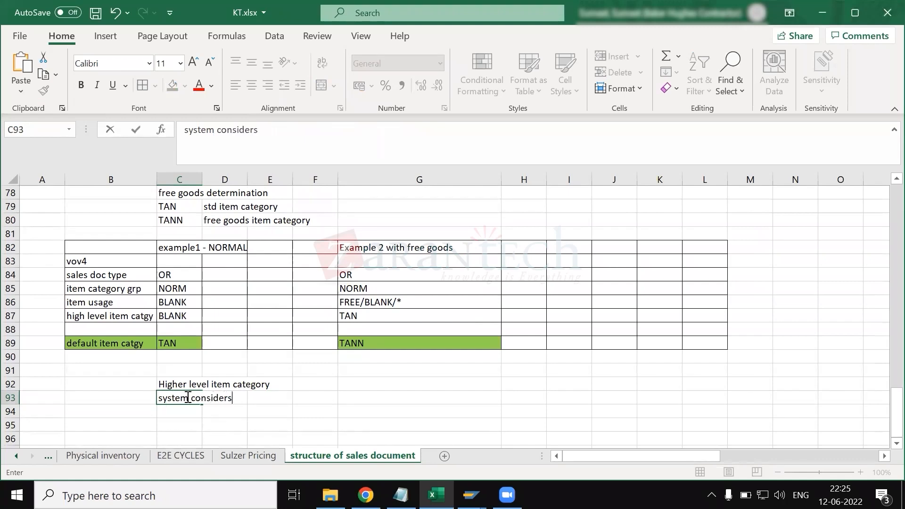
type(" the high level i")
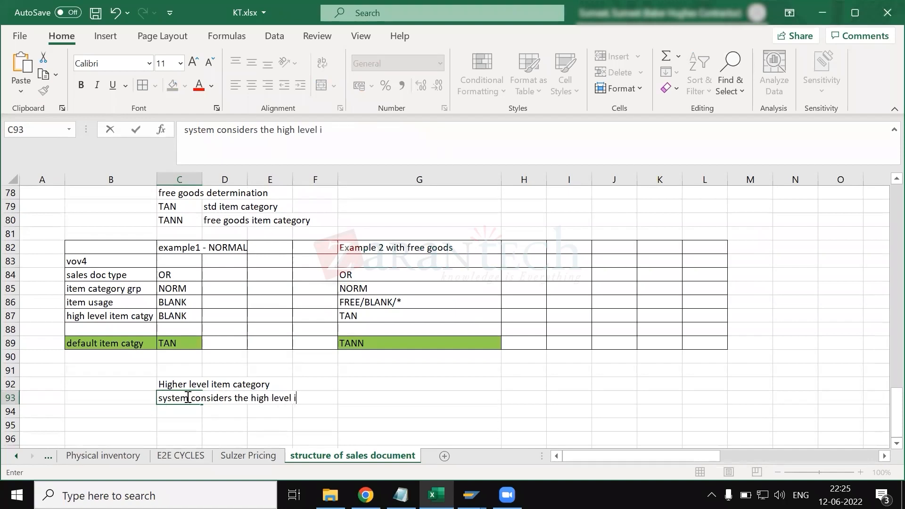
type("tem catgy to det")
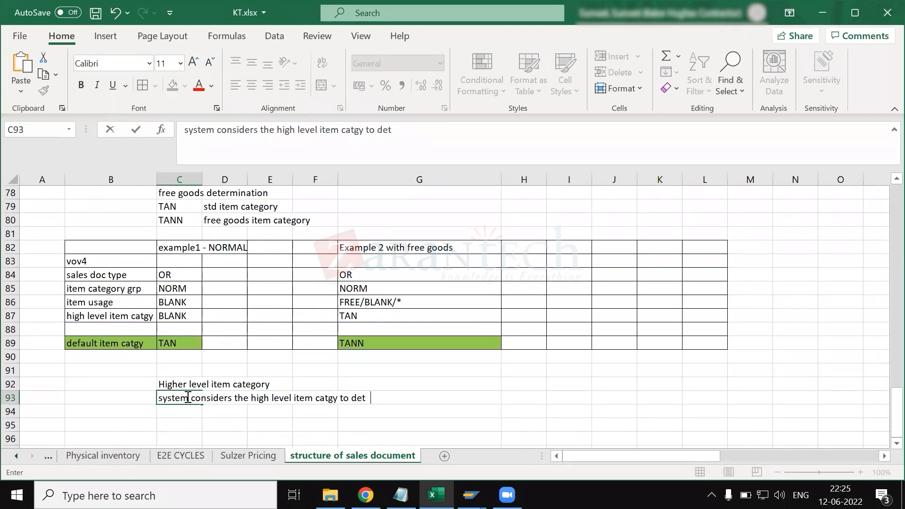
type("ermine item category for sub ")
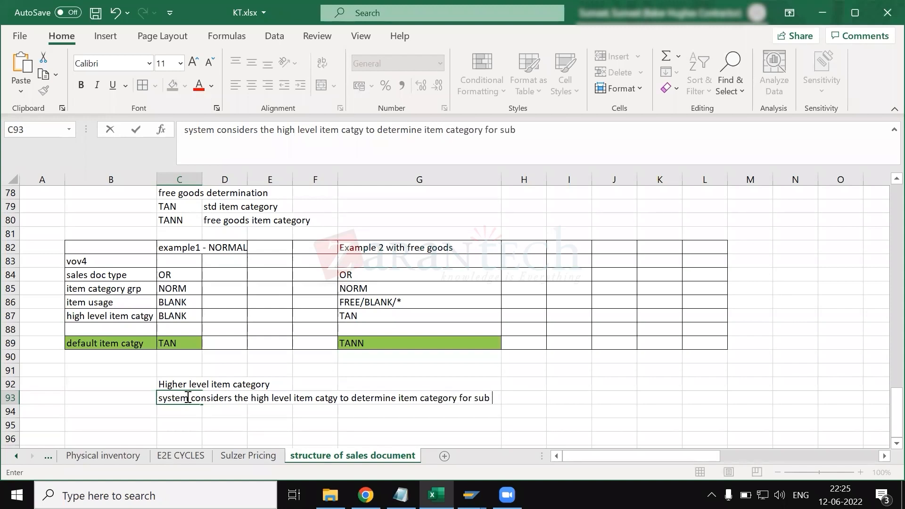
type("item")
key("Return")
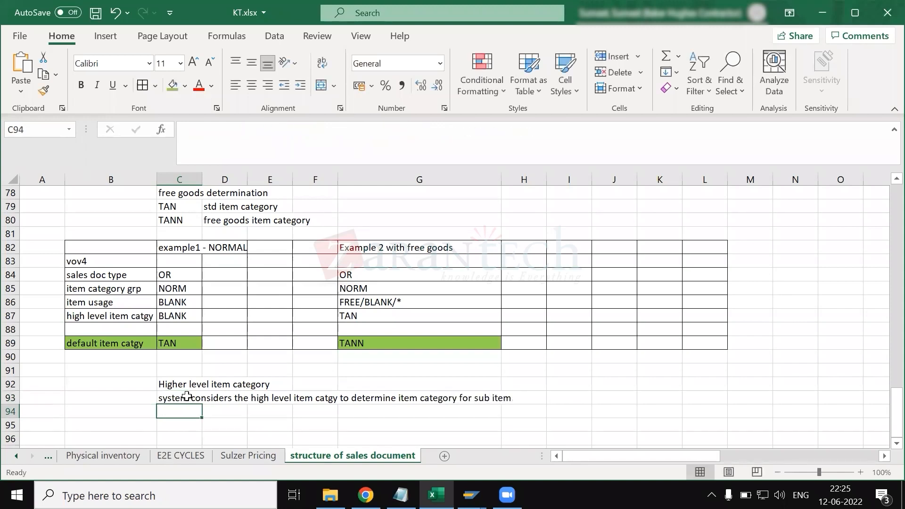
- Review the item usage scenarios and the free goods example's high-level item category, item usage and default item category
scroll(213, 293, "up", 4)
left_click(186, 303)
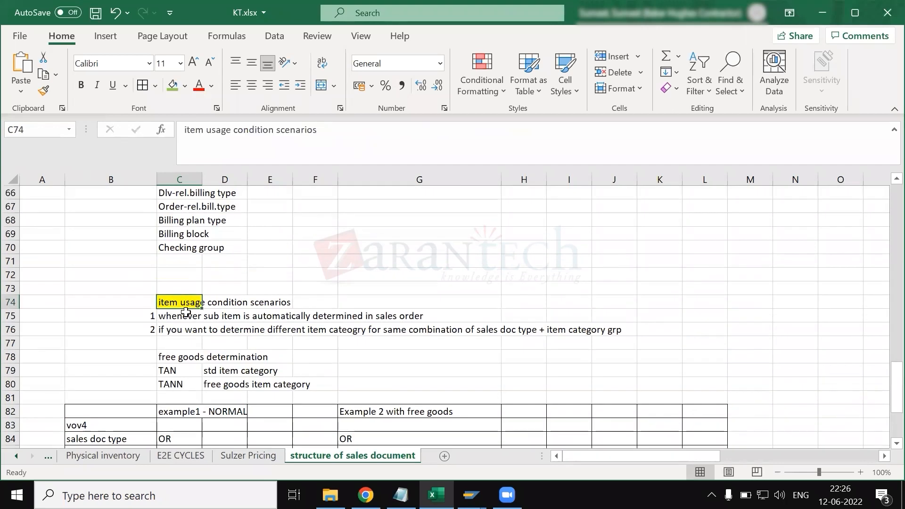
scroll(186, 312, "down", 2)
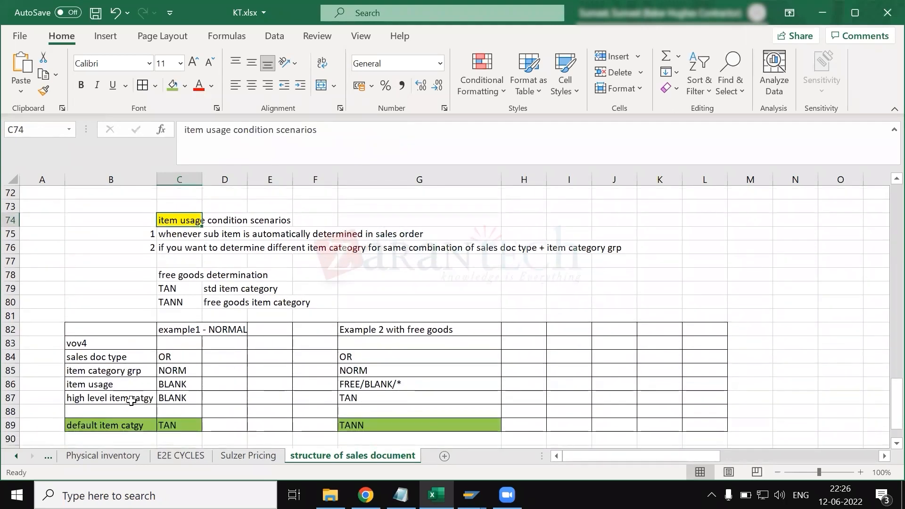
left_click(120, 400)
left_click(360, 397)
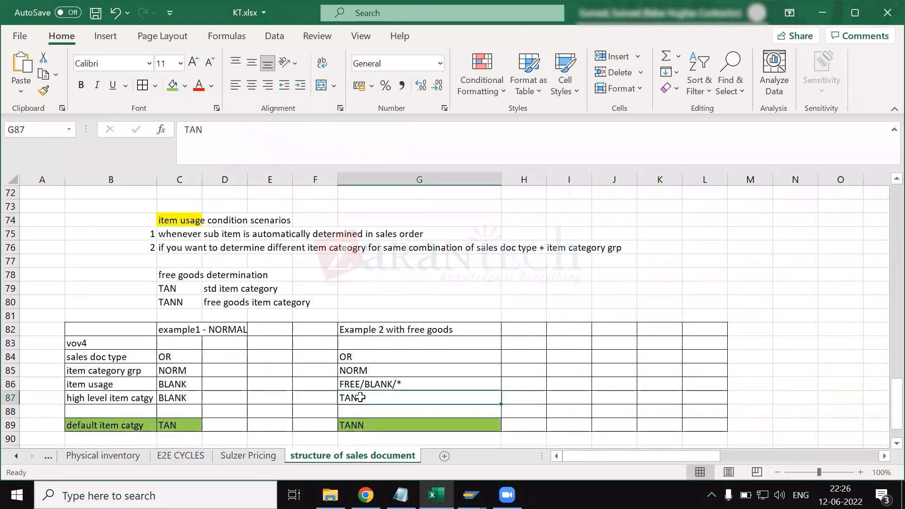
left_click(372, 383)
scroll(374, 384, "down", 1)
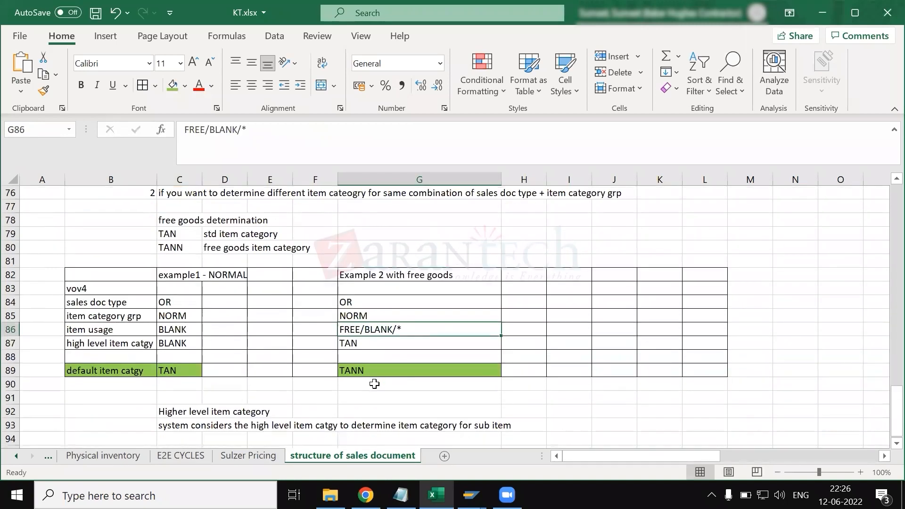
left_click(367, 373)
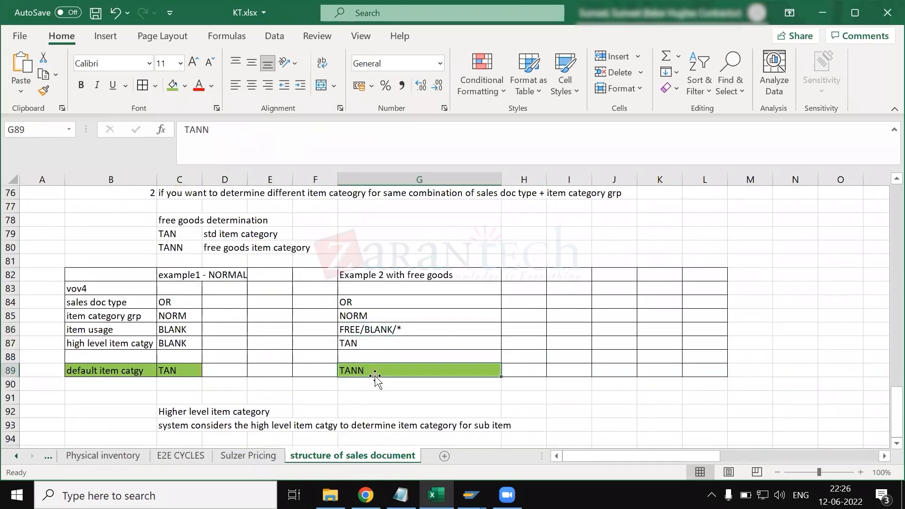
scroll(343, 380, "down", 1)
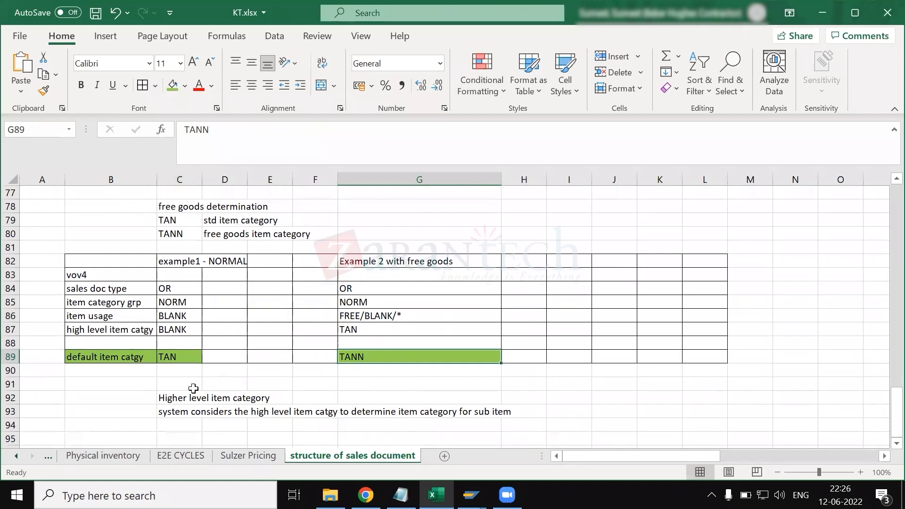
- Fill the "Higher level item category" heading cell C92 with yellow
left_click(180, 398)
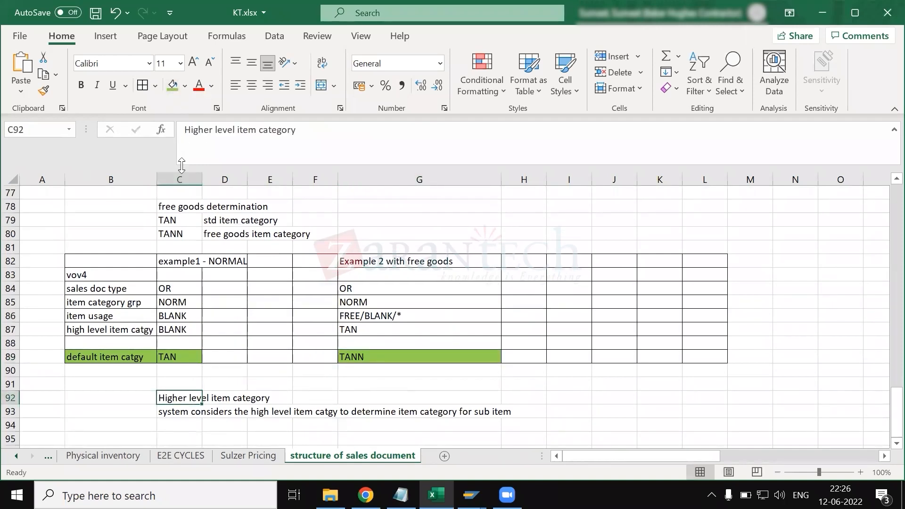
left_click(184, 87)
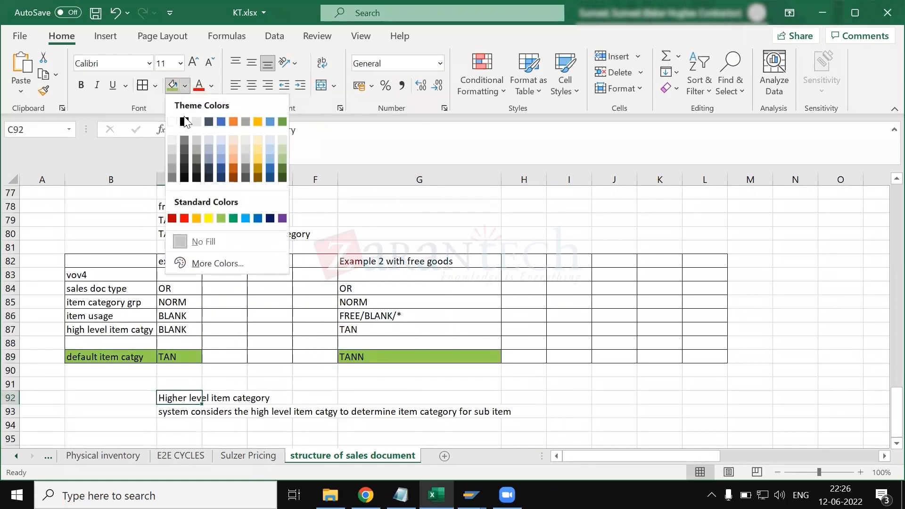
left_click(208, 218)
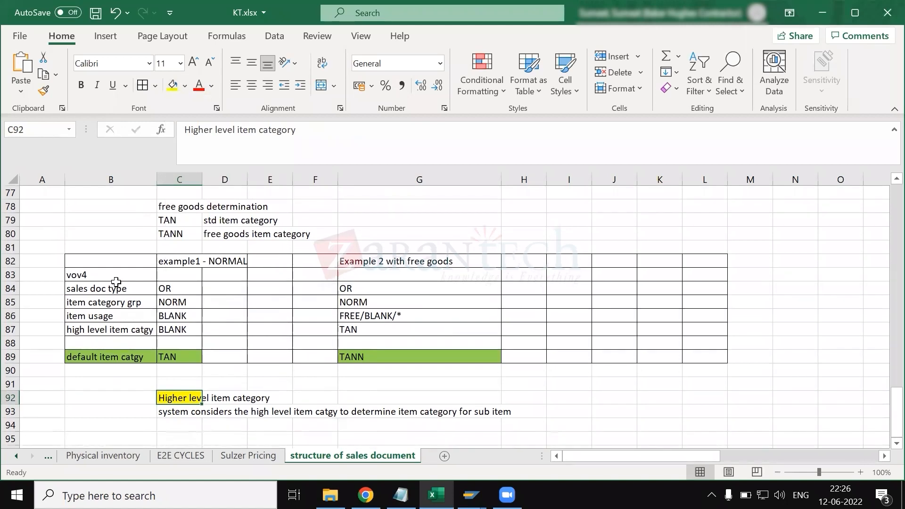
left_click_drag(97, 274, 485, 379)
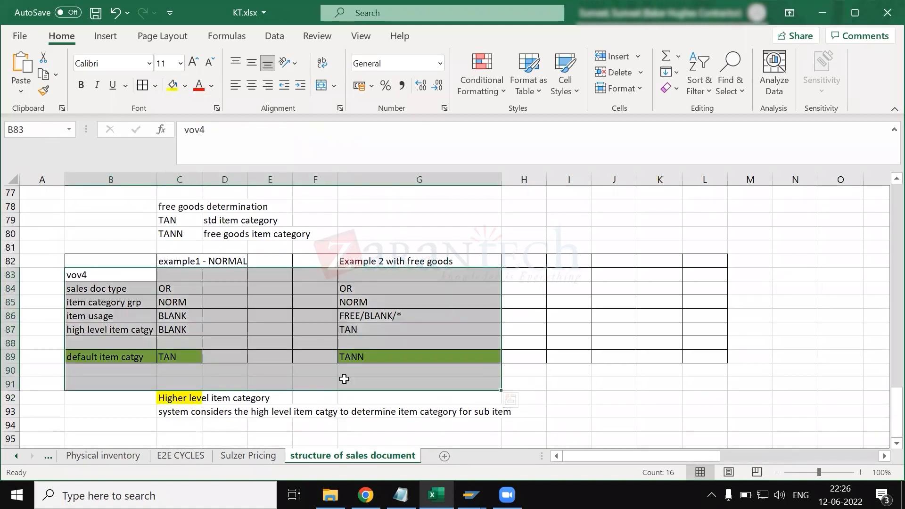
left_click(289, 380)
scroll(235, 372, "down", 2)
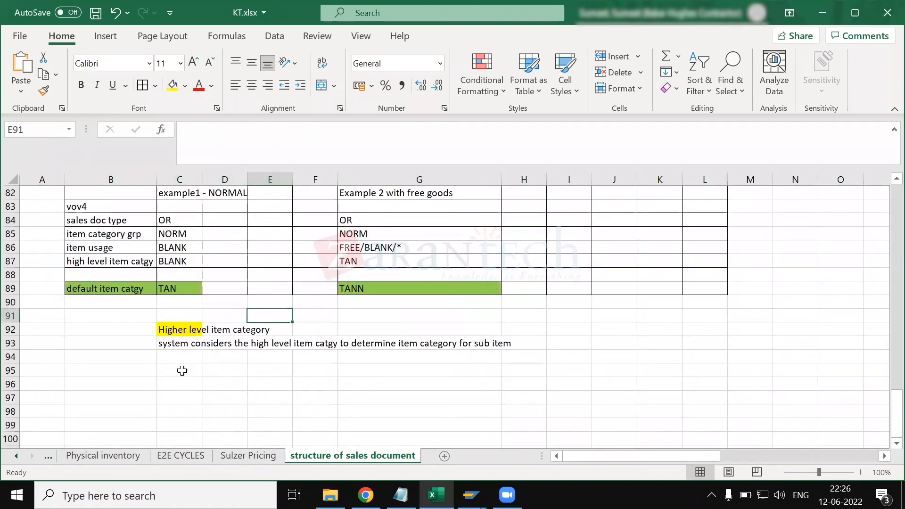
left_click(187, 370)
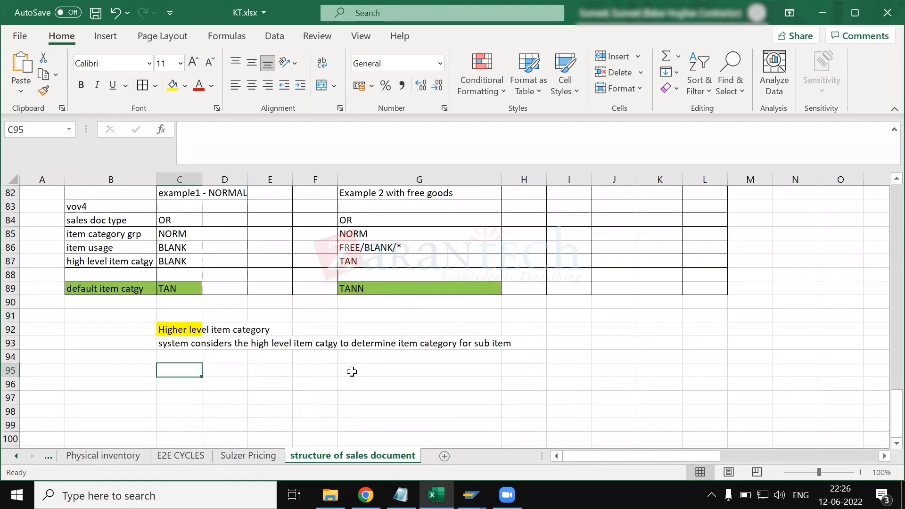
scroll(352, 372, "down", 1)
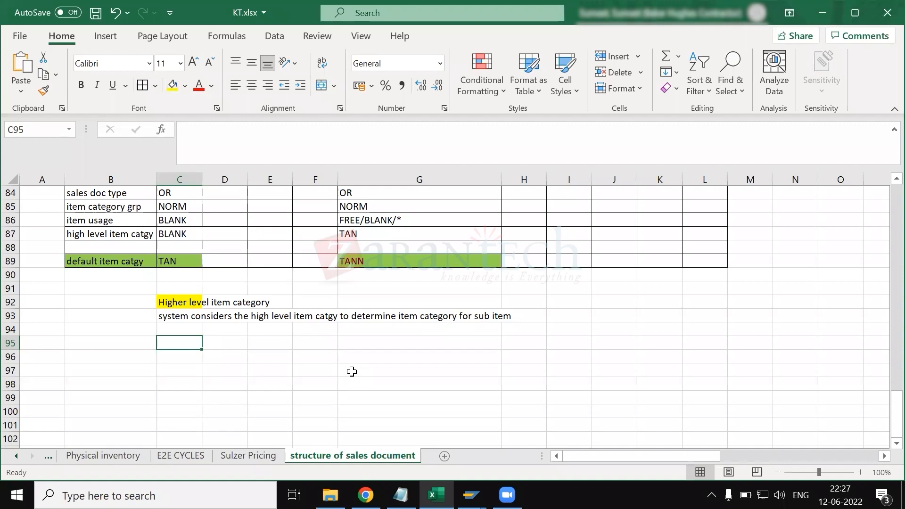
- Switch to SAP and position the item category assignment table at sales document type OR and item category group NORM
scroll(352, 371, "up", 5)
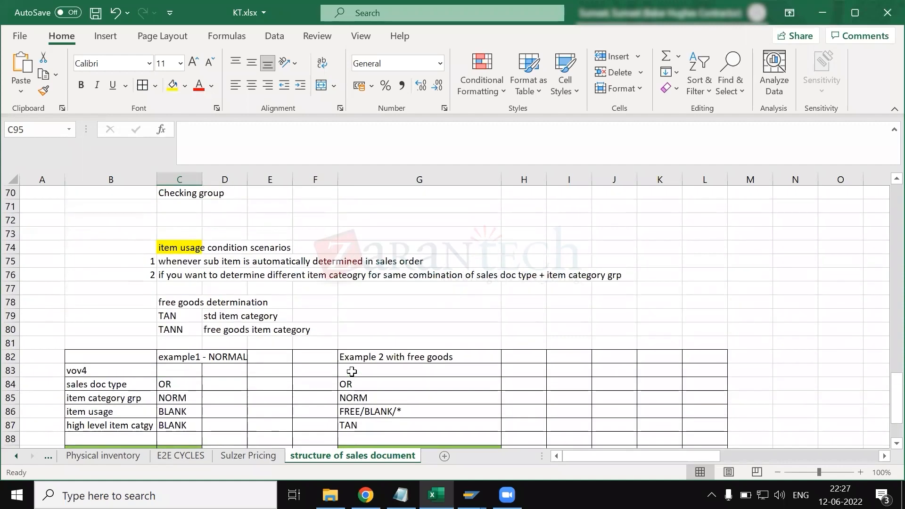
scroll(352, 372, "up", 1)
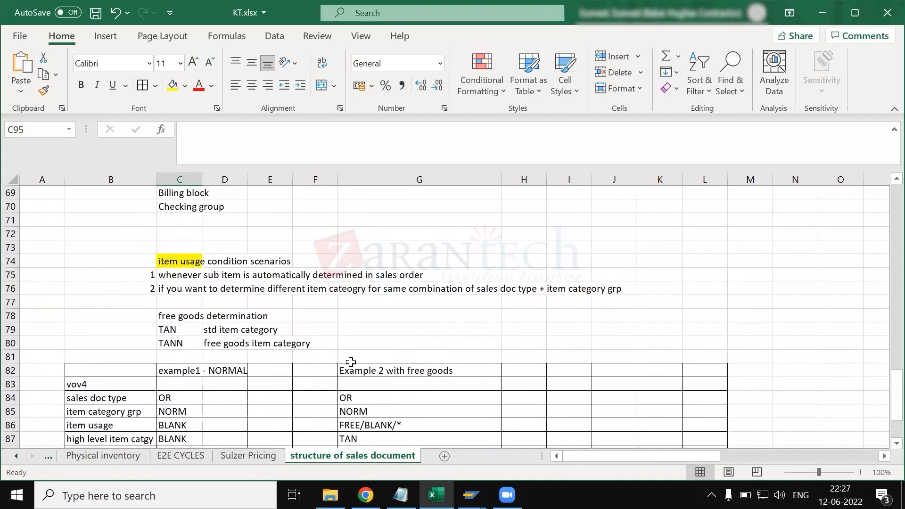
scroll(350, 361, "down", 2)
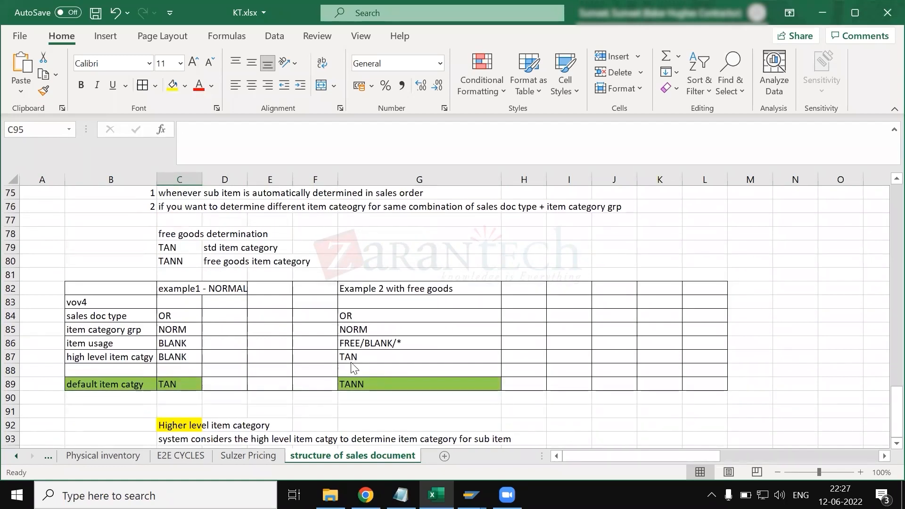
key("alt+Tab")
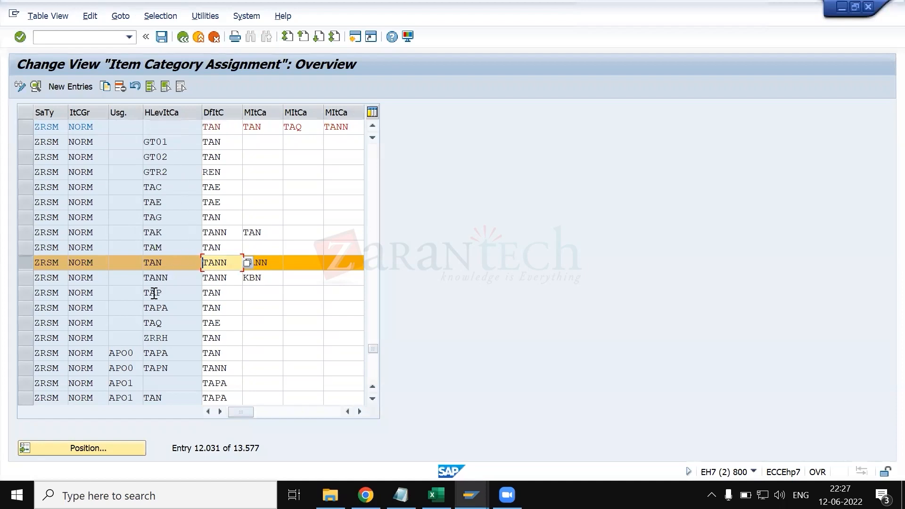
left_click(26, 261)
left_click(75, 451)
type("or")
key("Tab")
type("norm")
key("Return")
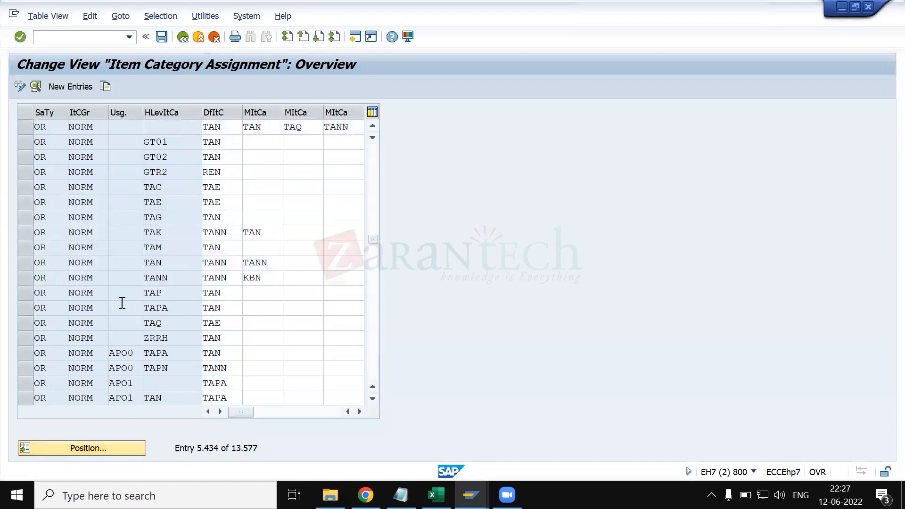
- Examine the OR/NORM entries with usage FREE, comparing their higher-level item categories and default item categories
scroll(127, 315, "down", 1)
scroll(132, 315, "down", 1)
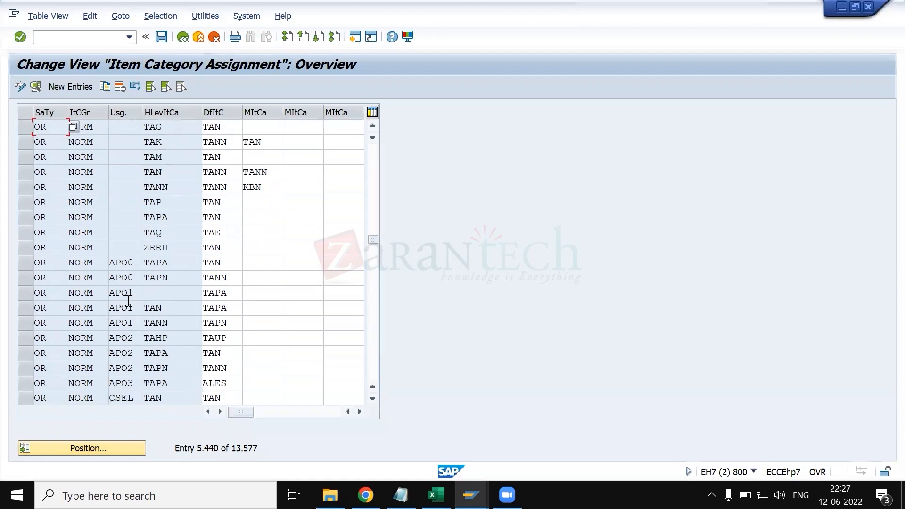
scroll(125, 302, "down", 1)
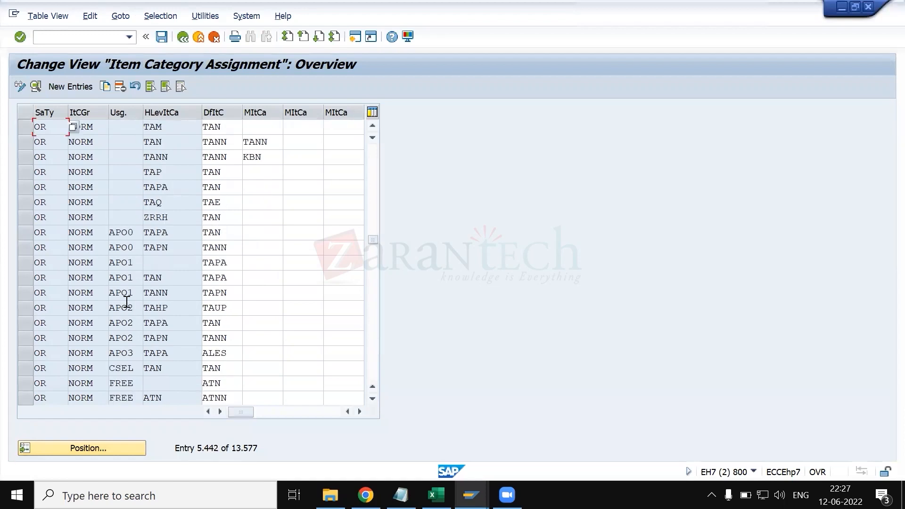
left_click(171, 233)
scroll(125, 370, "down", 2)
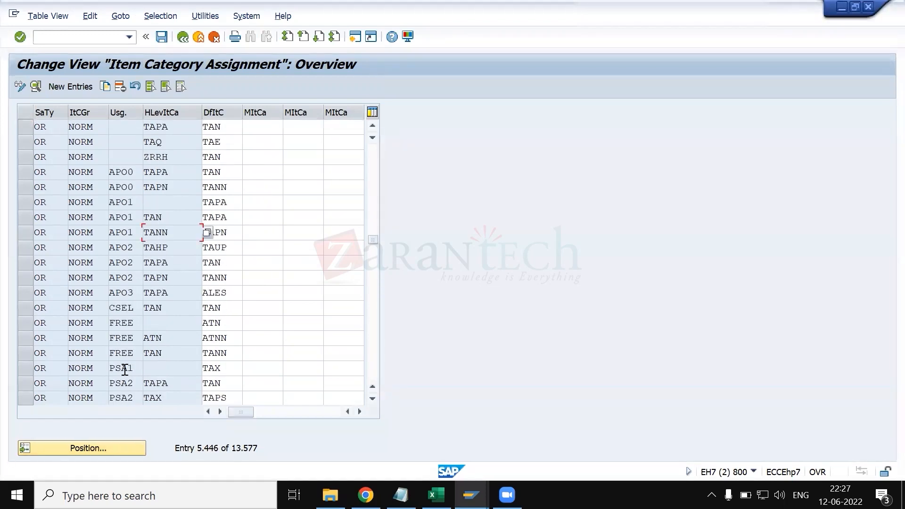
left_click(23, 328)
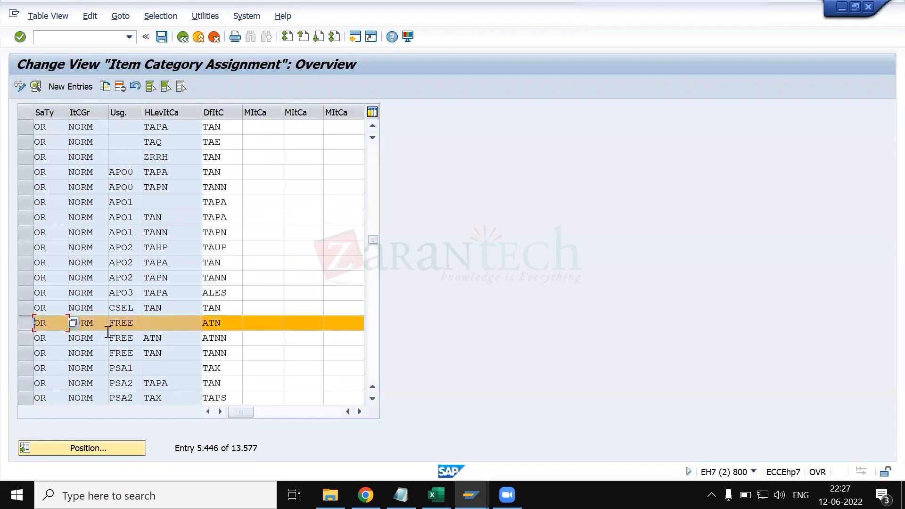
left_click(134, 323)
left_click(247, 321)
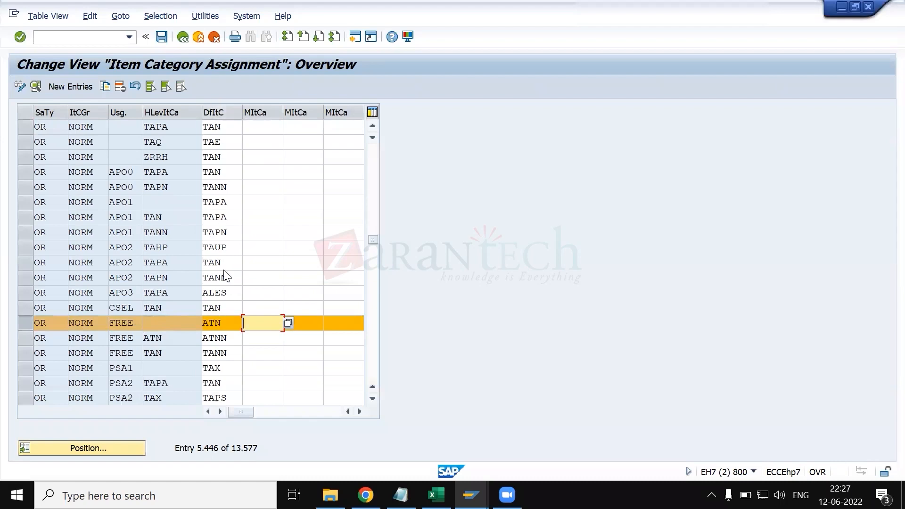
left_click(204, 323)
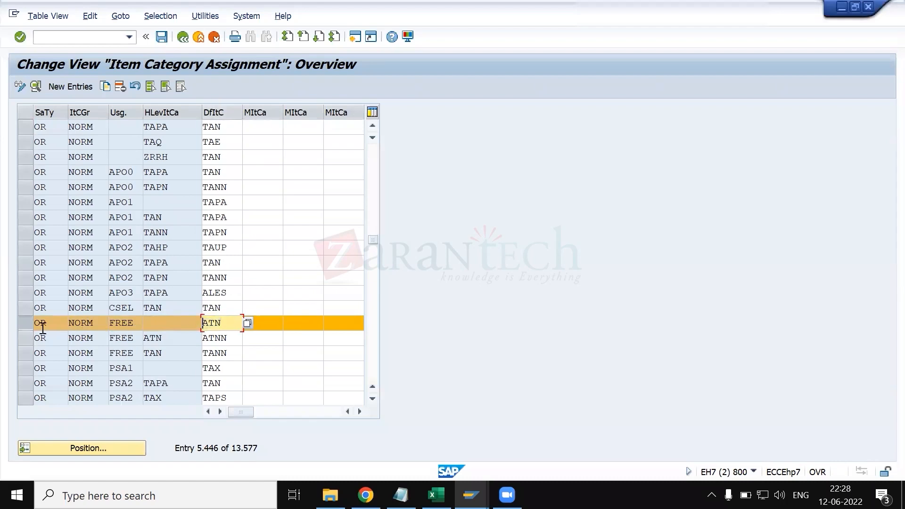
left_click(30, 323)
scroll(90, 353, "down", 1)
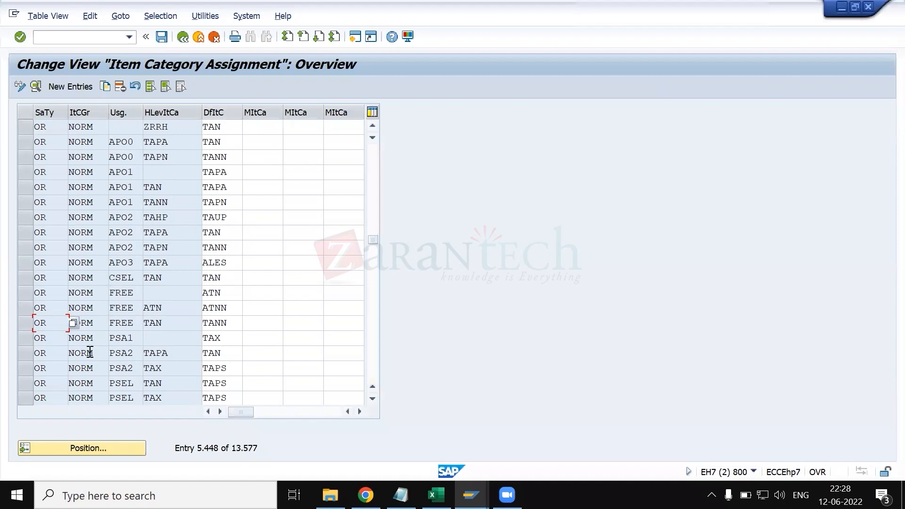
- Return to the KT.xlsx workbook and review the four determination factors and the values of the normal example
key("alt+Tab")
scroll(278, 306, "up", 1)
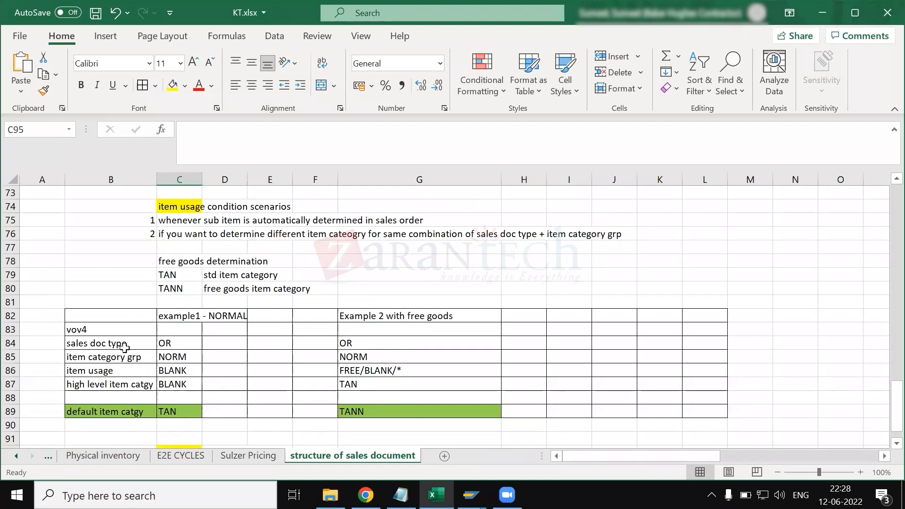
scroll(125, 348, "down", 1)
left_click(96, 289)
left_click(89, 272)
scroll(153, 317, "up", 1)
left_click_drag(100, 341, 104, 390)
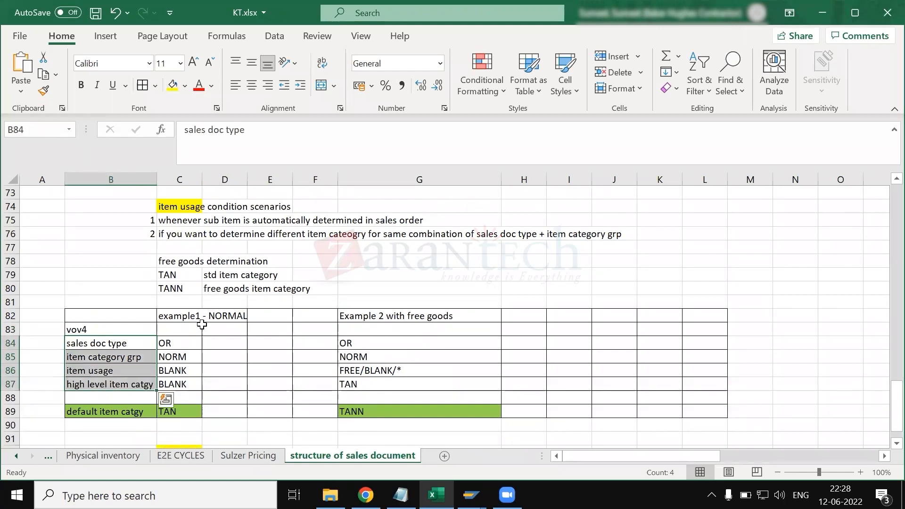
scroll(235, 357, "down", 1)
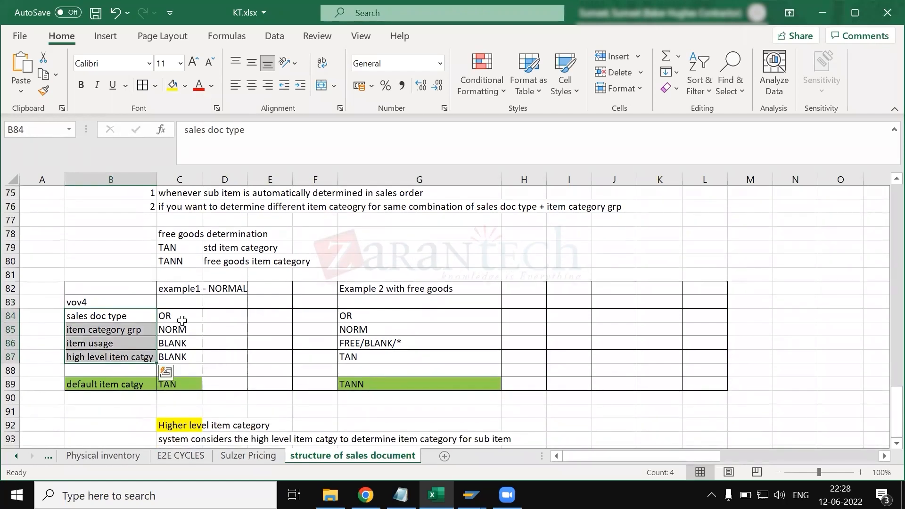
left_click(183, 321)
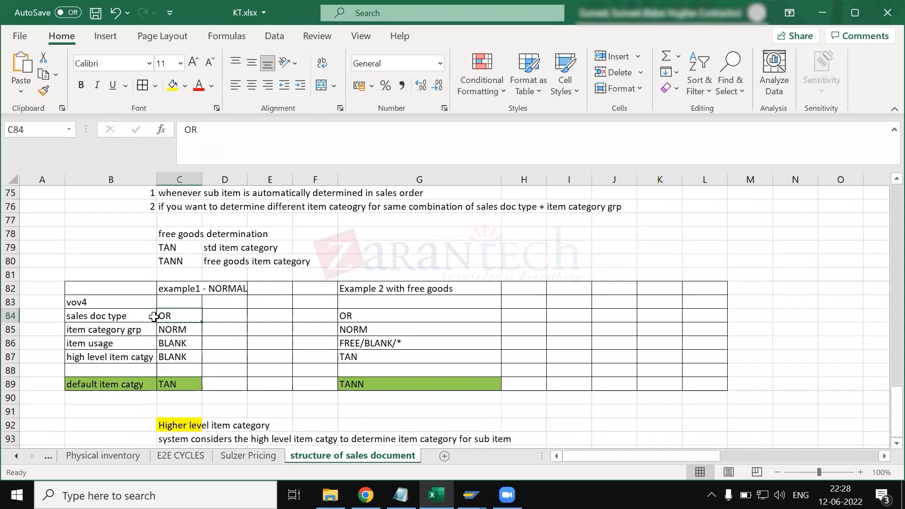
left_click(188, 329)
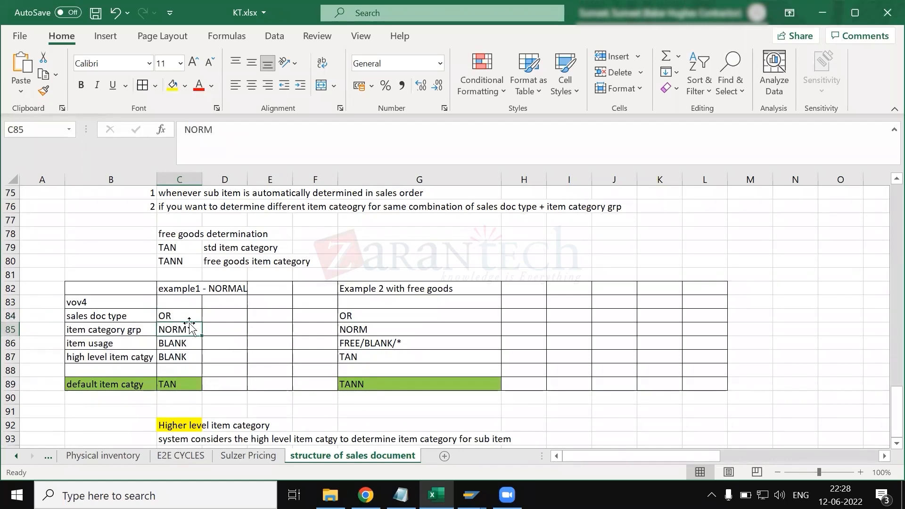
left_click(185, 319)
left_click(188, 329)
left_click_drag(97, 382, 178, 288)
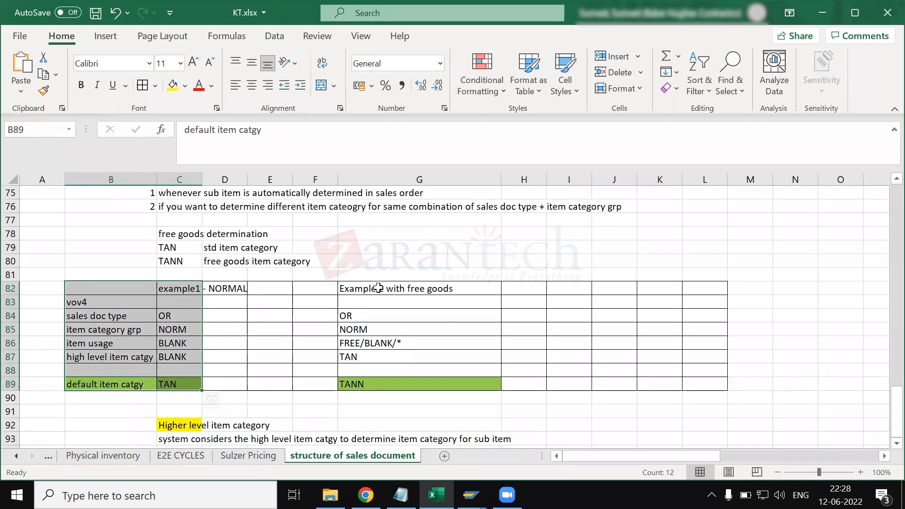
- Enter the heading "material determination" in cell H82, beside the free goods example
left_click(422, 286)
left_click(519, 288)
type("material dete")
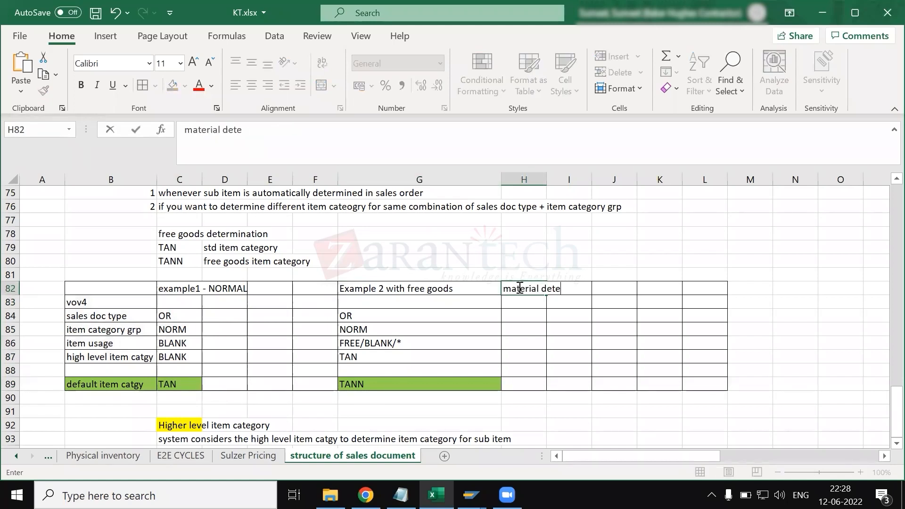
type("rminetion")
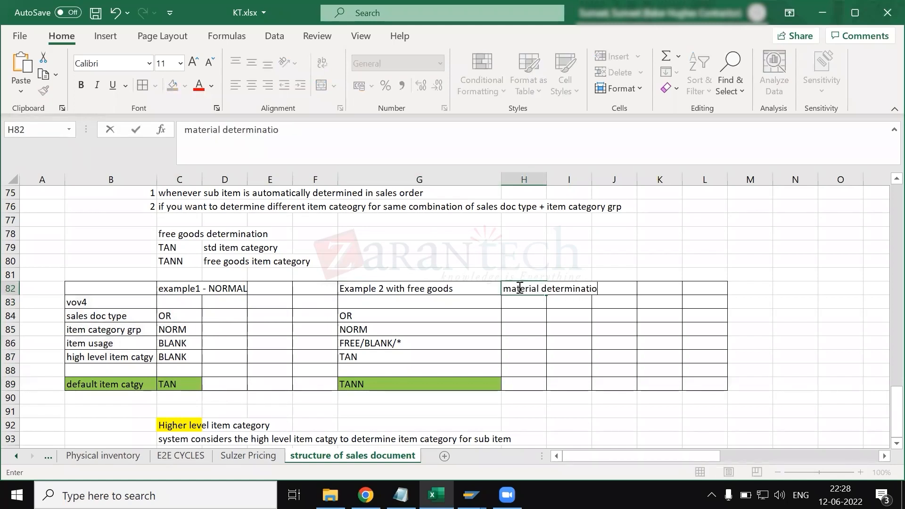
key("Return")
- Review the higher level item category note and widen column H to fit the "material determination" heading
scroll(294, 351, "down", 2)
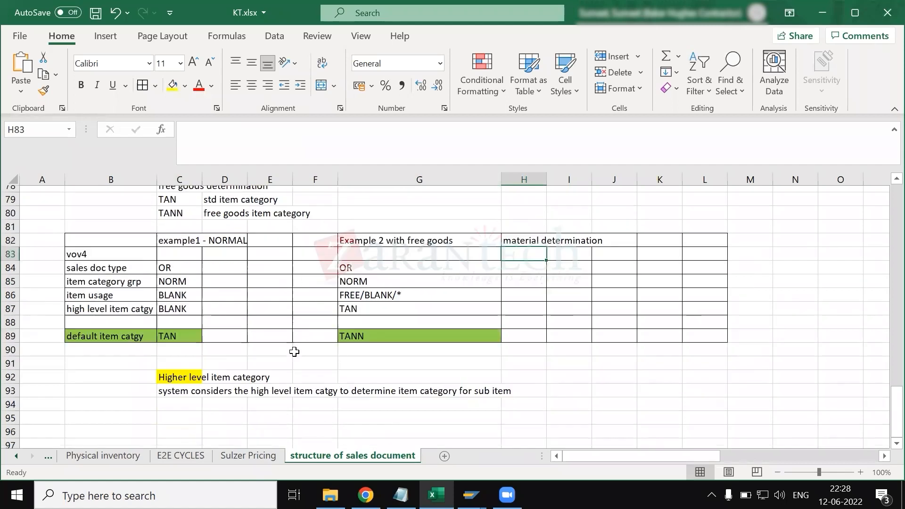
left_click_drag(168, 358, 181, 371)
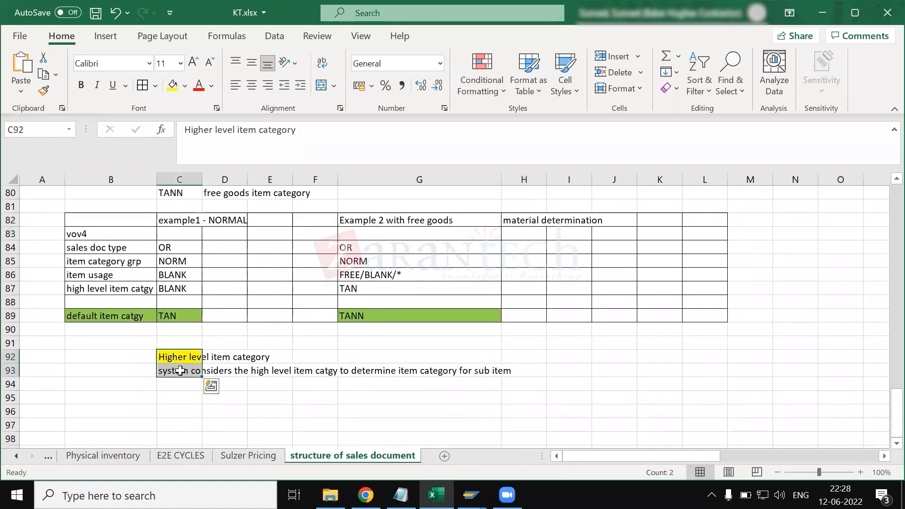
left_click(361, 408)
left_click_drag(546, 180, 607, 180)
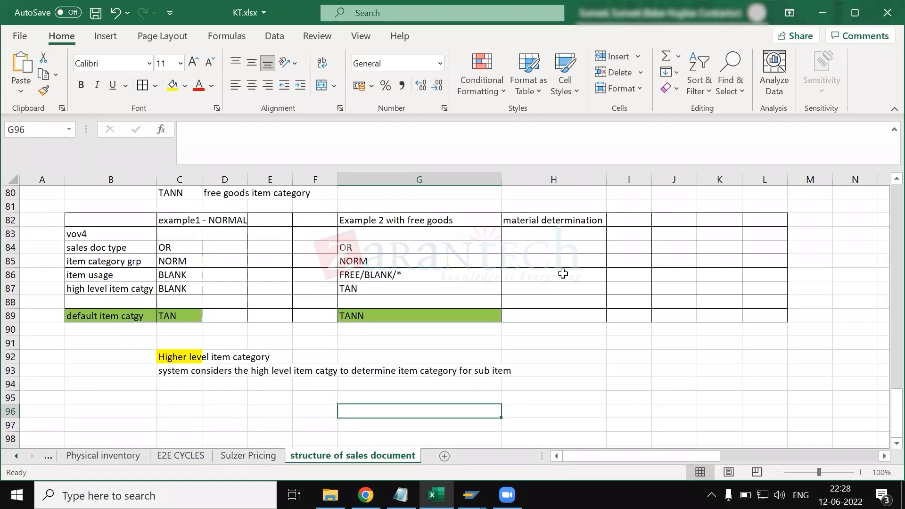
- Insert a blank column between the free goods example and the "material determination" column
left_click(518, 248)
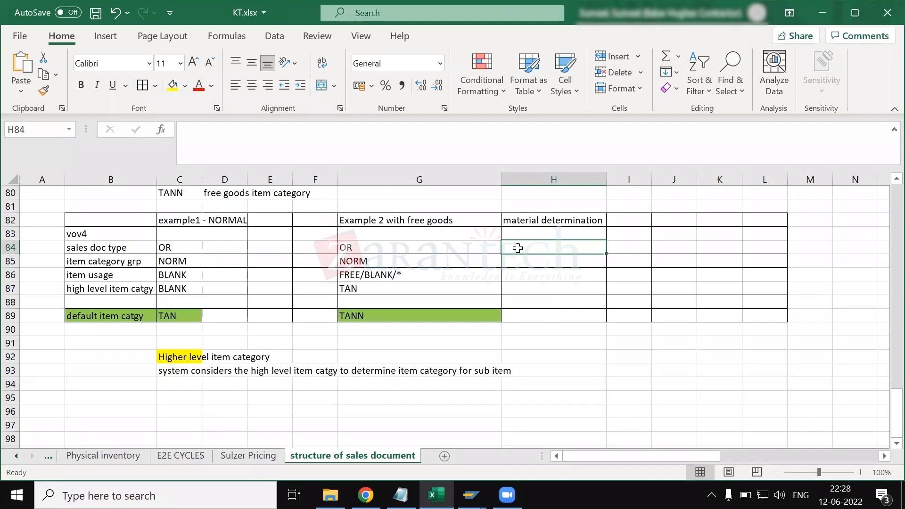
left_click(513, 180)
right_click(513, 180)
left_click(545, 308)
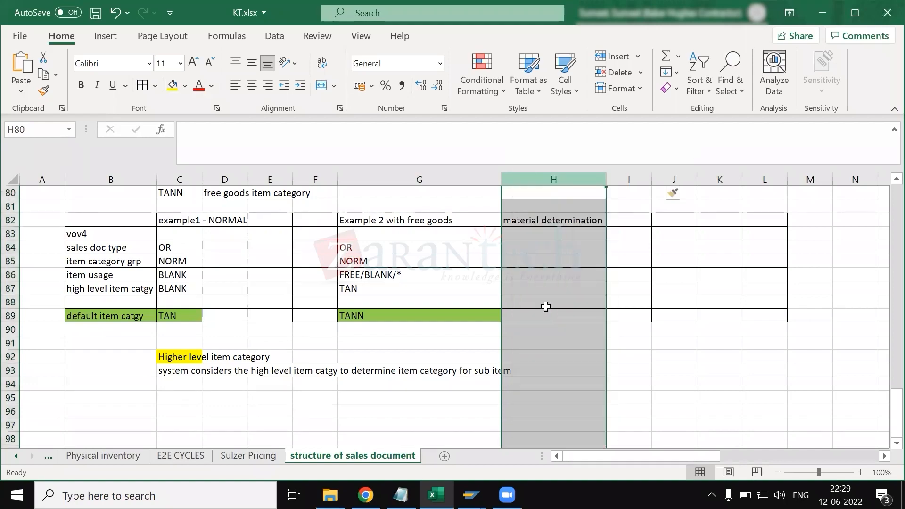
scroll(548, 292, "up", 19)
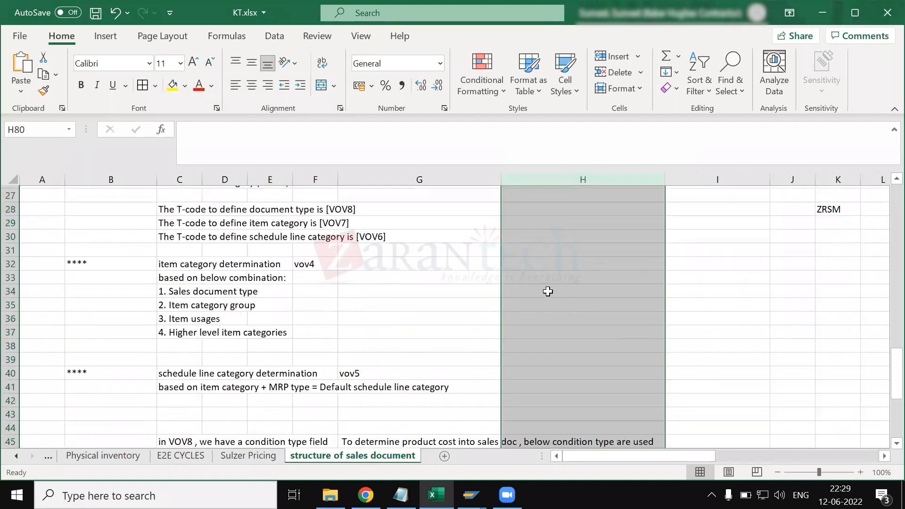
scroll(548, 292, "up", 5)
scroll(548, 291, "down", 15)
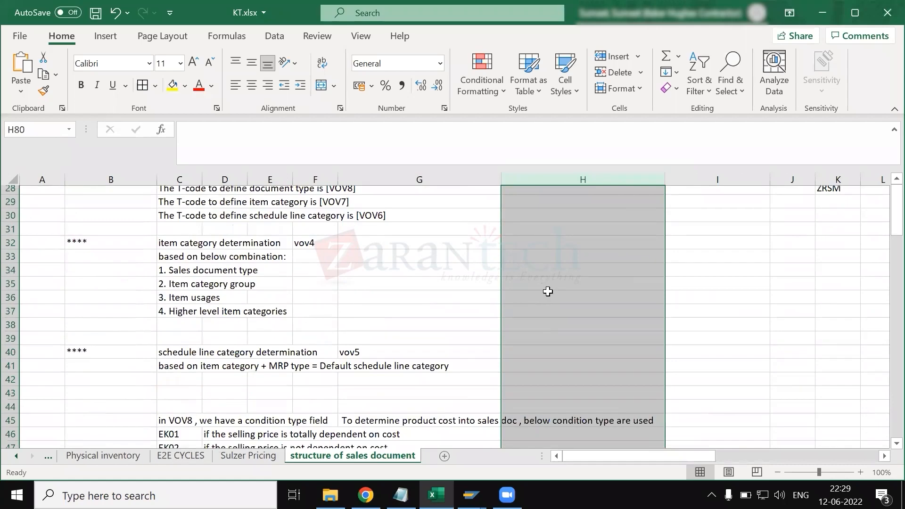
scroll(548, 291, "down", 8)
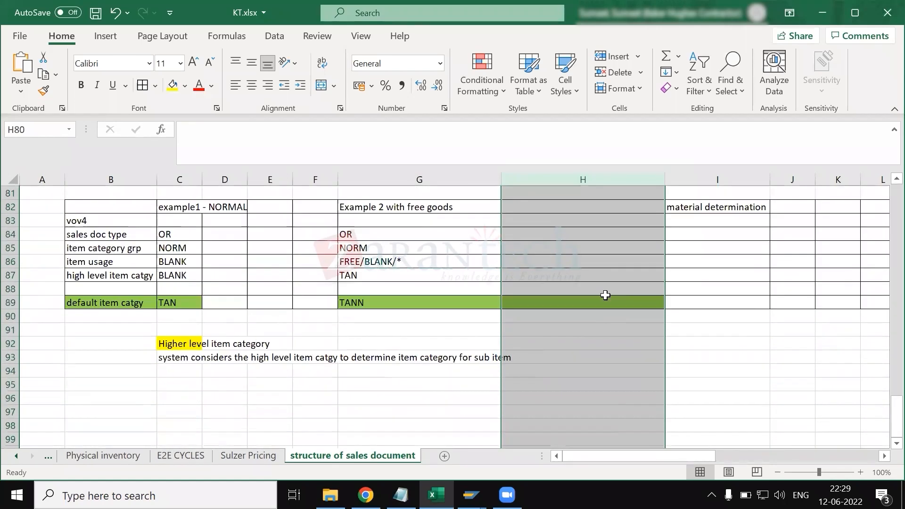
scroll(594, 290, "up", 2)
left_click(594, 290)
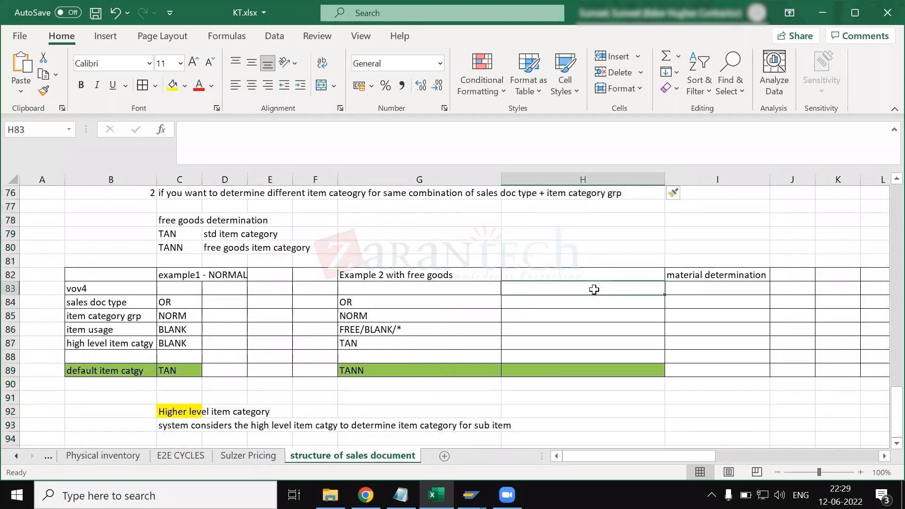
- Enter "Normal scenario" in cell I83 under the "material determination" heading
left_click(701, 302)
left_click(695, 292)
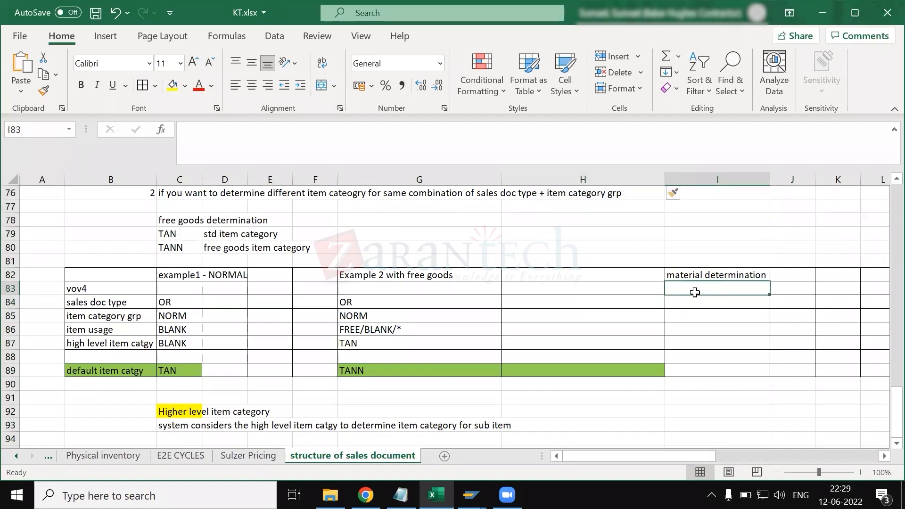
type("NOR")
key("BackSpace")
key("BackSpace")
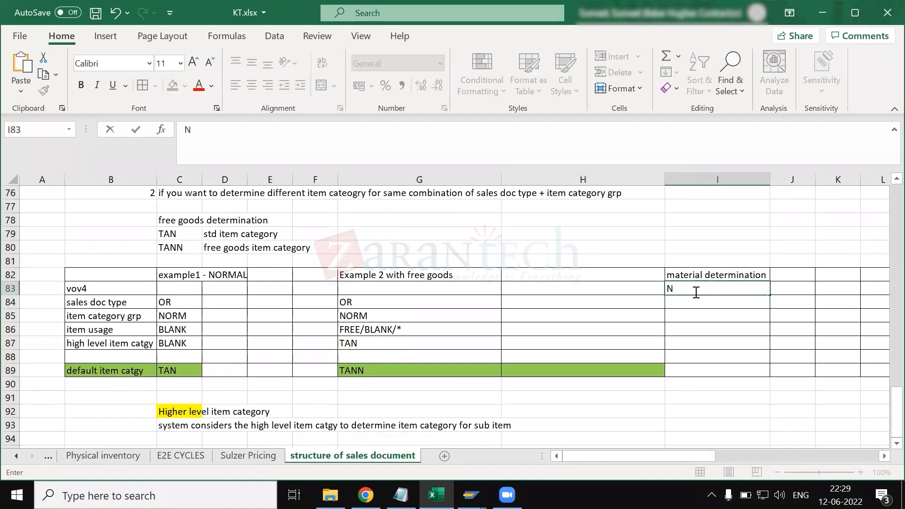
type("i")
key("BackSpace")
type("oram")
key("BackSpace")
key("BackSpace")
key("BackSpace")
type("mal")
key("BackSpace")
key("BackSpace")
key("BackSpace")
type("rmal scenario")
key("Return")
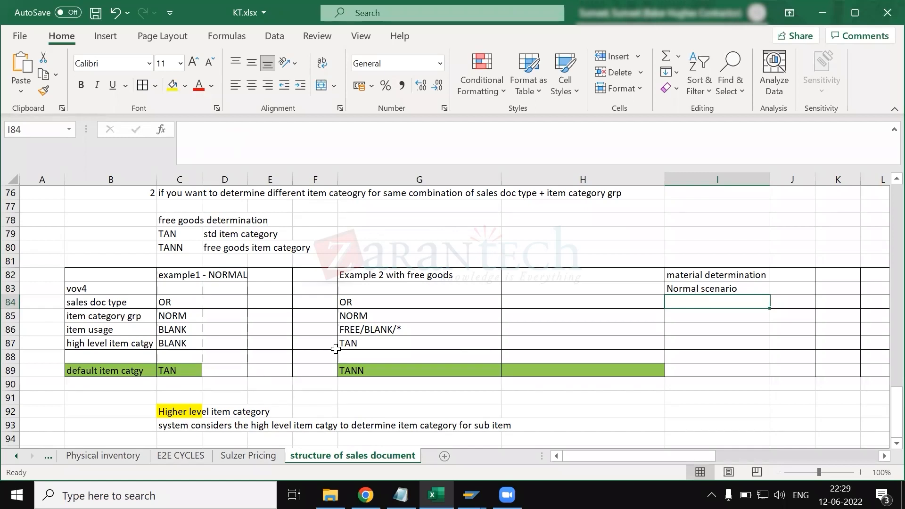
- Under "Normal scenario" in column I, enter OR as the sales doc type and NORM as the item category group
left_click(707, 317)
left_click(680, 303)
type("OR")
key("Return")
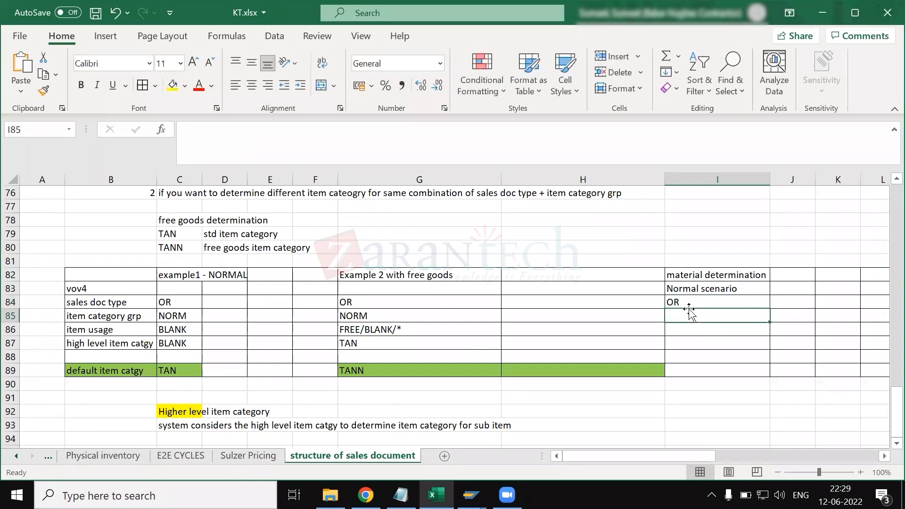
type("NO")
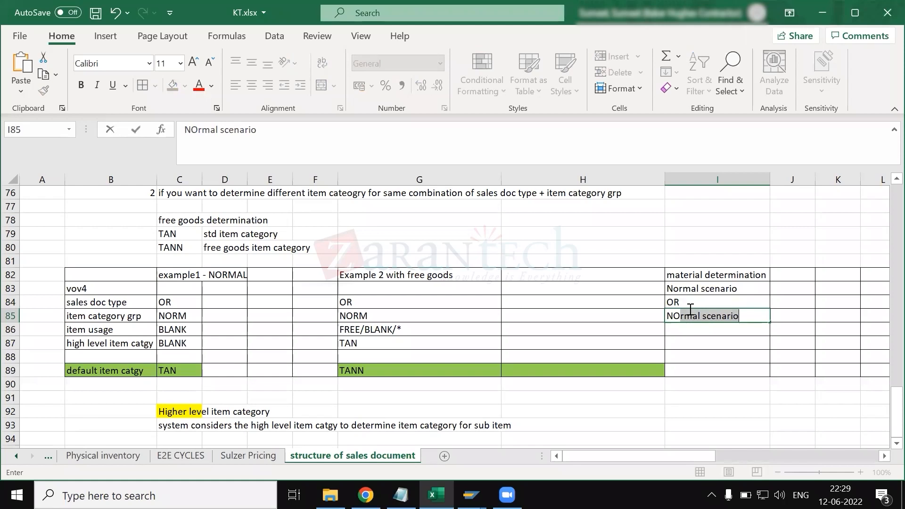
type("RM")
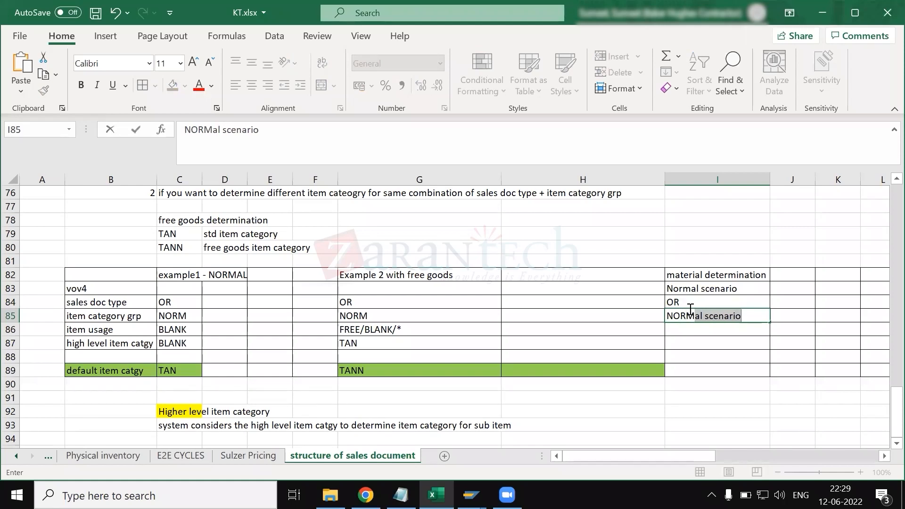
key("BackSpace")
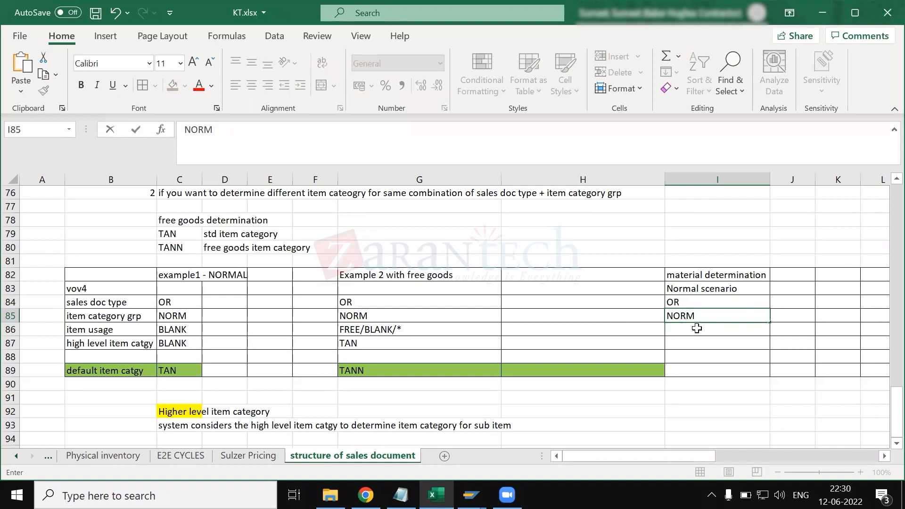
- Enter PSEL/PSA2 as the item usage in cell I86 of the material determination column
left_click(699, 328)
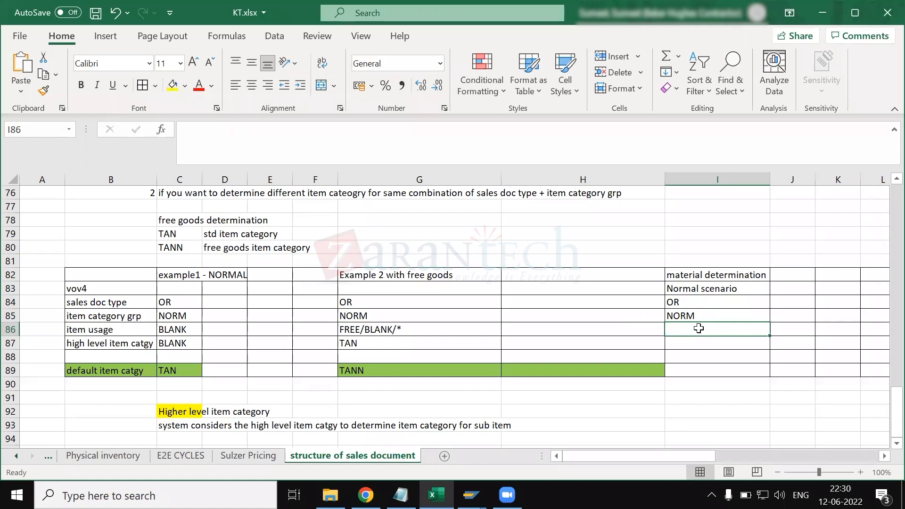
type("PSEL")
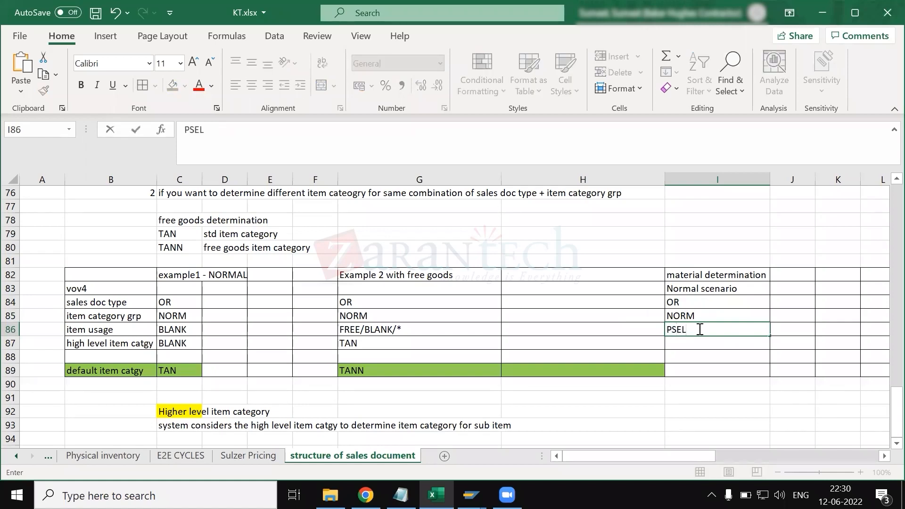
type("/PSA2")
key("Return")
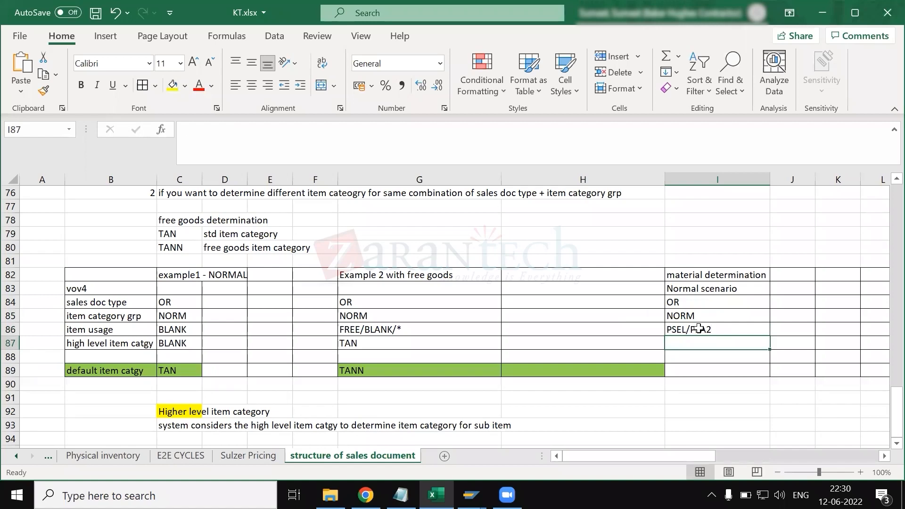
- Enter TAPA as the high level item category in I87 and TAN as the default item category in I89
type("TAPA")
key("Return")
key("Return")
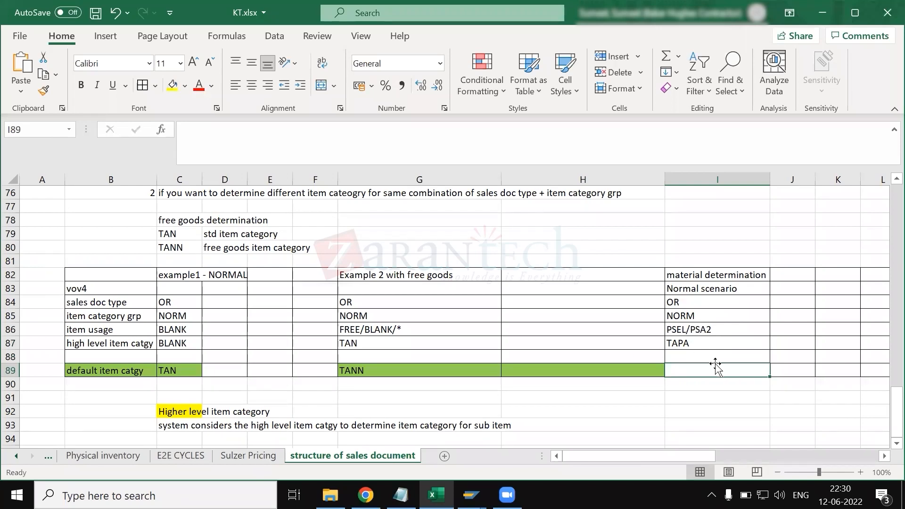
type("TAN")
key("Return")
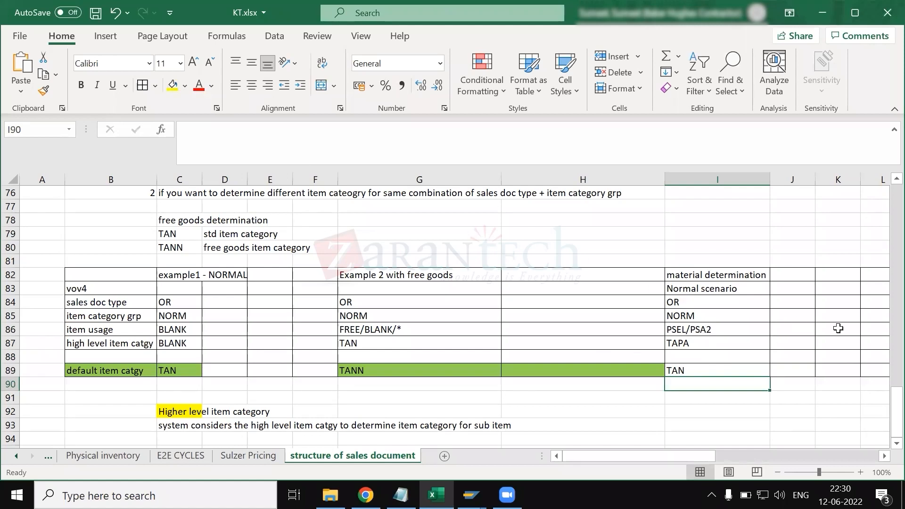
- Enter OR and NORM in column K, aligned with the sales doc type and item category group rows 84 and 85
scroll(825, 283, "right", 3)
left_click(641, 287)
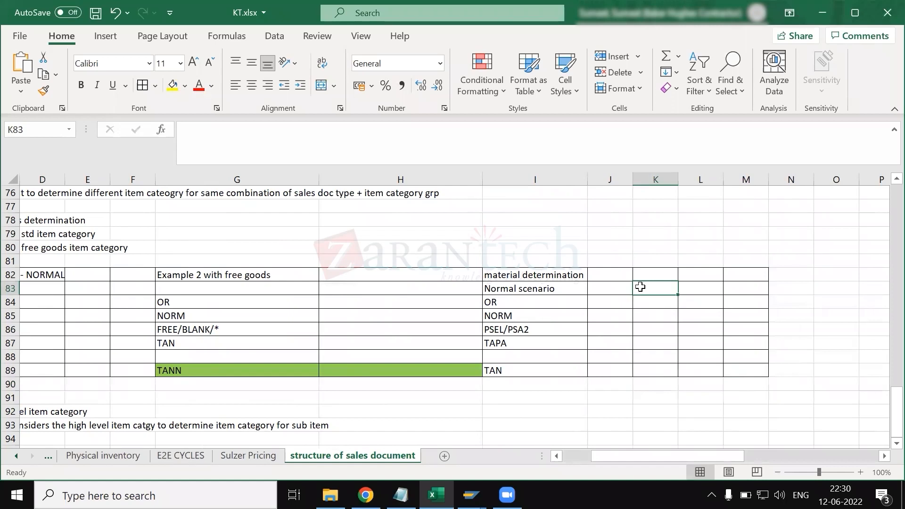
type("OR")
key("Return")
type("NORM")
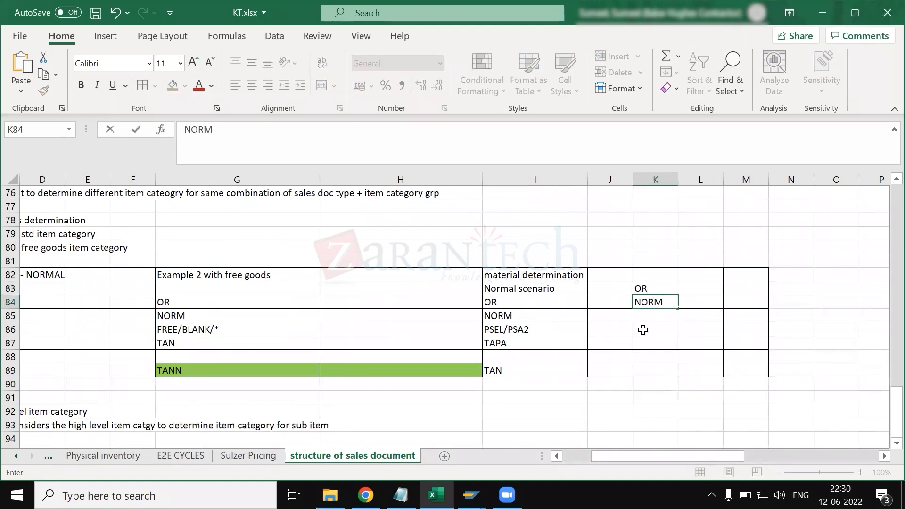
left_click(657, 289)
left_click_drag(660, 298, 664, 318)
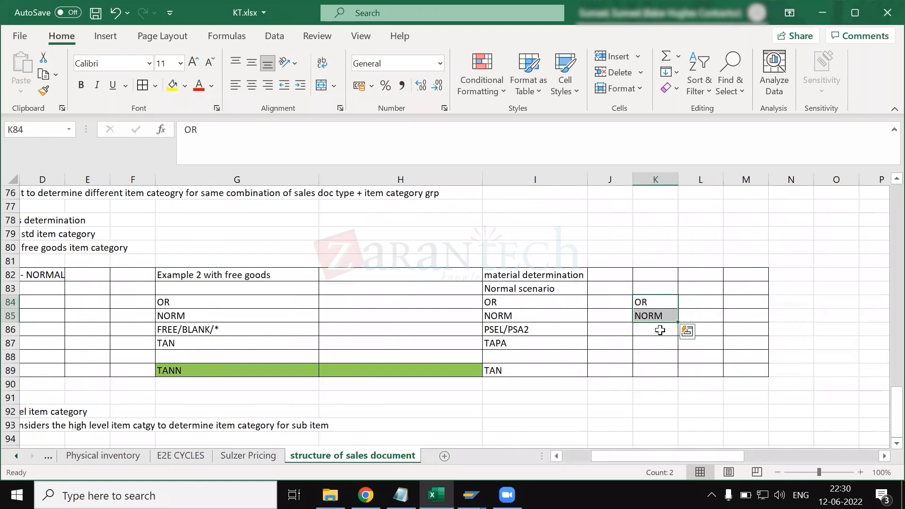
- Complete column K with item usage PSA1, high level item category BLANK and default item category TAPA in K89
left_click(661, 330)
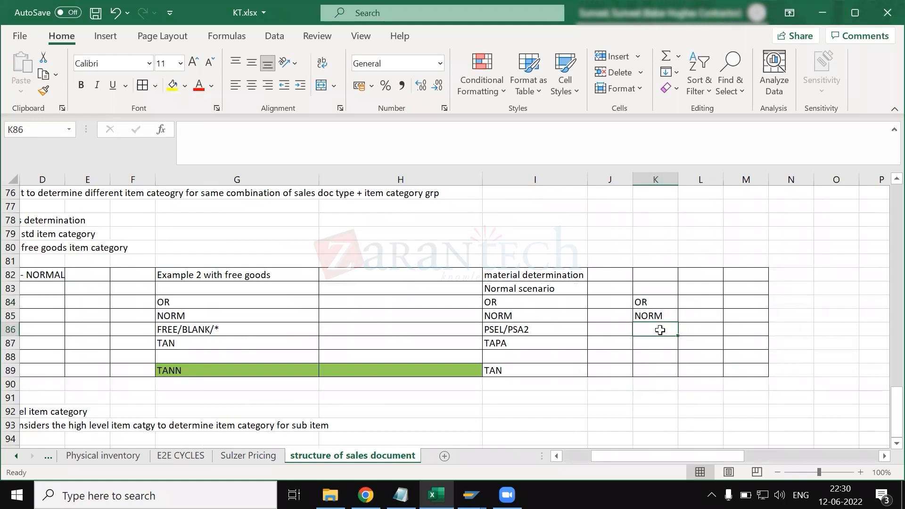
type("PSA1")
key("Return")
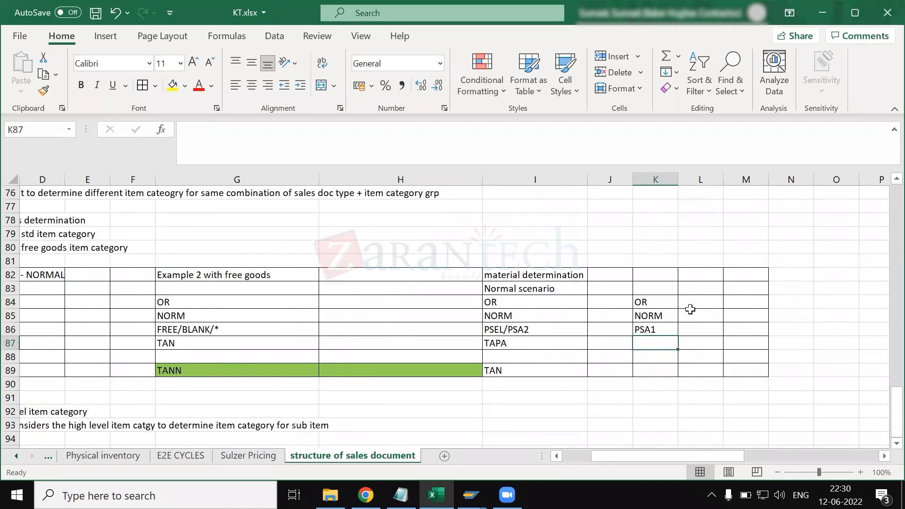
type("BLANK")
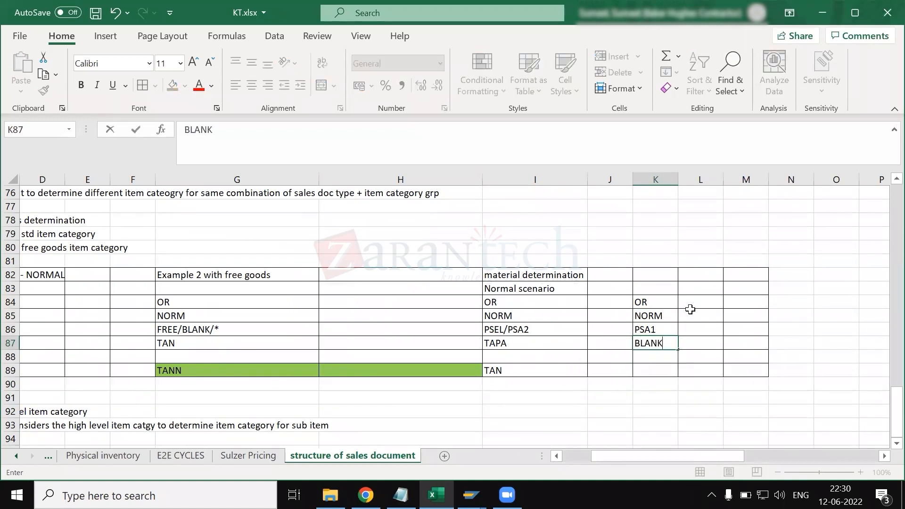
key("Return")
key("Down")
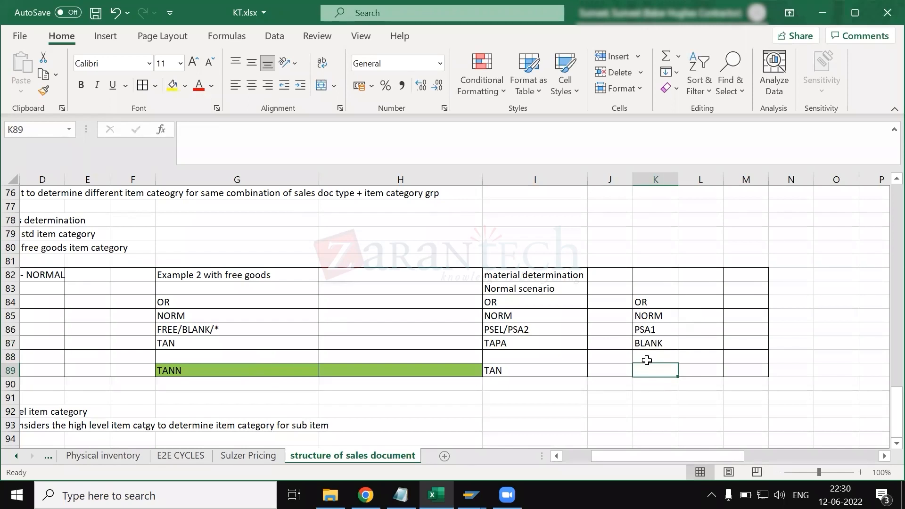
type("TAPA")
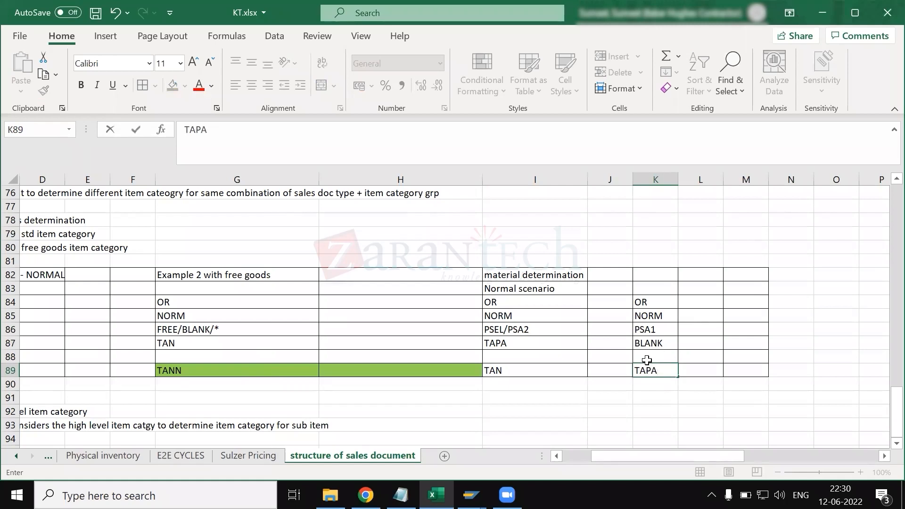
- Change the item usage in cell I86 to PSA2 alone
left_click(514, 329)
left_click(212, 131)
key("BackSpace")
key("BackSpace")
key("BackSpace")
key("BackSpace")
key("BackSpace")
key("Return")
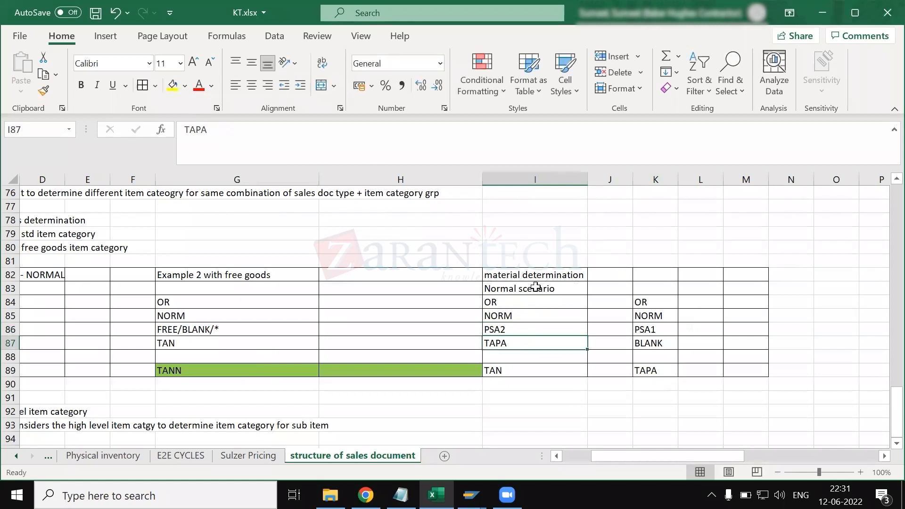
- Change the scenario label in cell I83 to "Manual scenario"
left_click(536, 287)
left_click(220, 130)
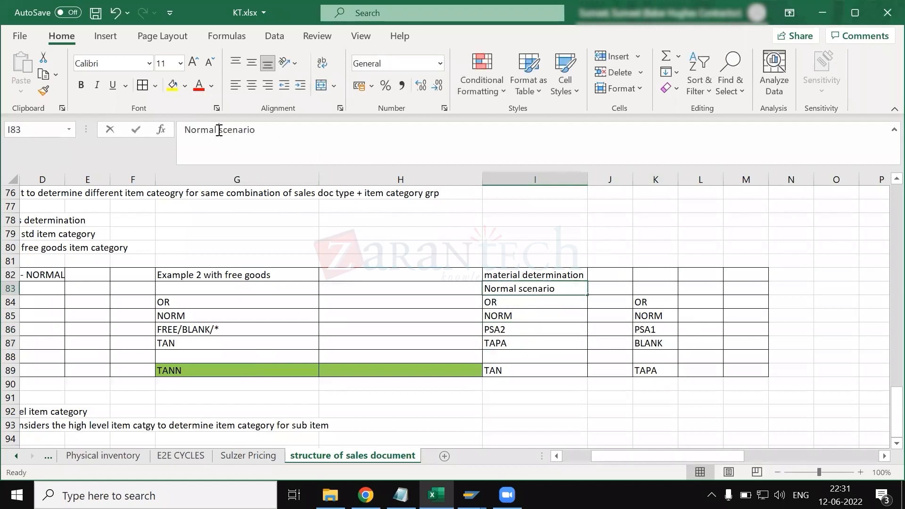
left_click_drag(216, 130, 181, 134)
type("mANUALL")
key("BackSpace")
key("BackSpace")
key("BackSpace")
key("BackSpace")
key("BackSpace")
key("BackSpace")
key("BackSpace")
type("Manual")
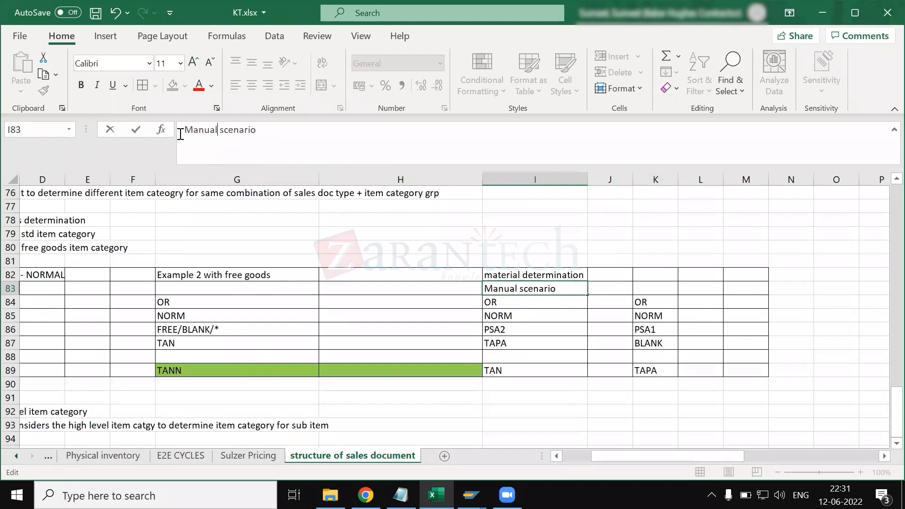
- Label the second material determination column "auto" in cell K83
left_click(663, 290)
type("auto")
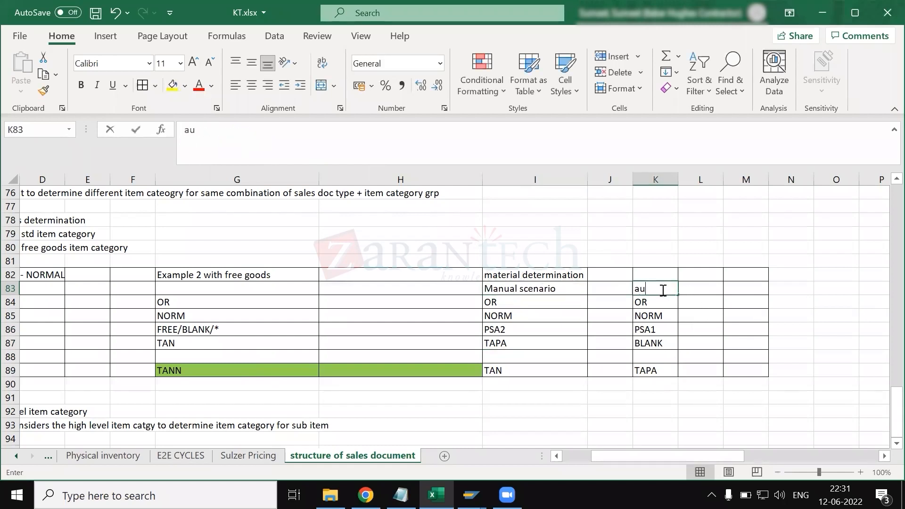
key("Return")
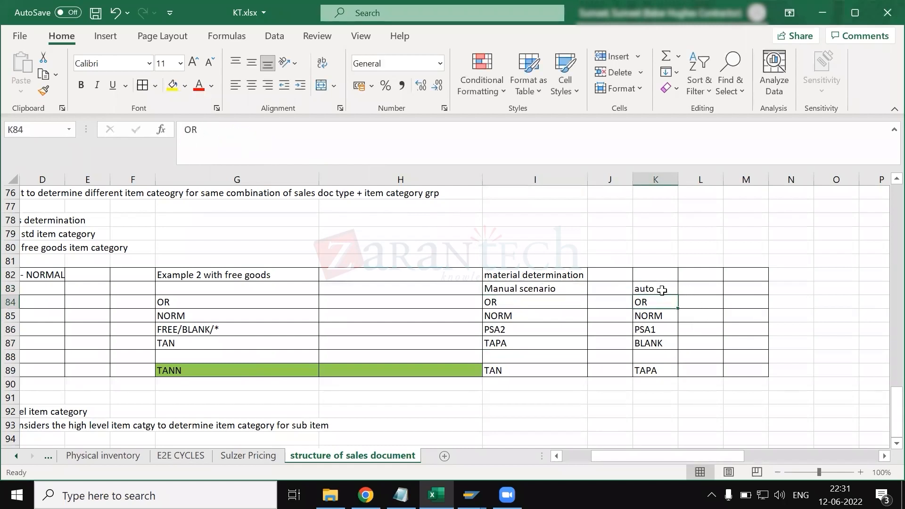
- Switch to SAP and begin positioning the item category assignment list by sales document type or and item category group norm
left_click(520, 277)
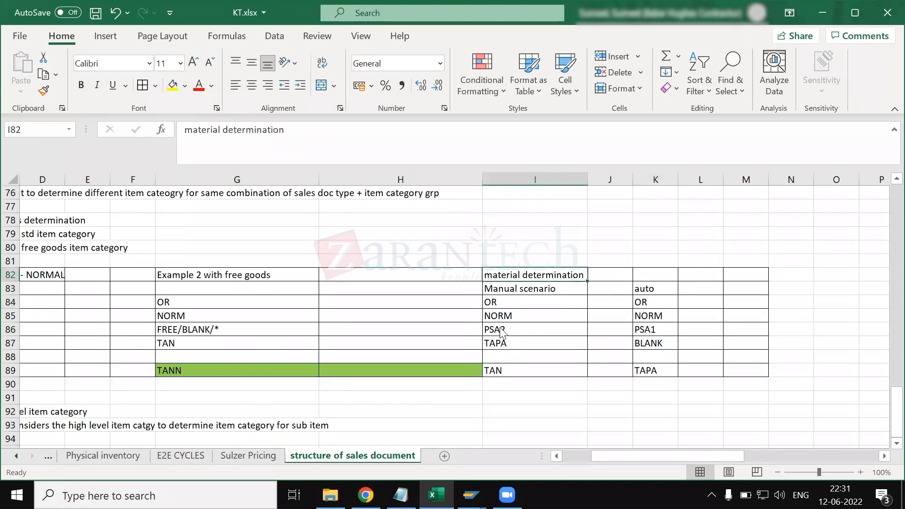
key("alt+Tab")
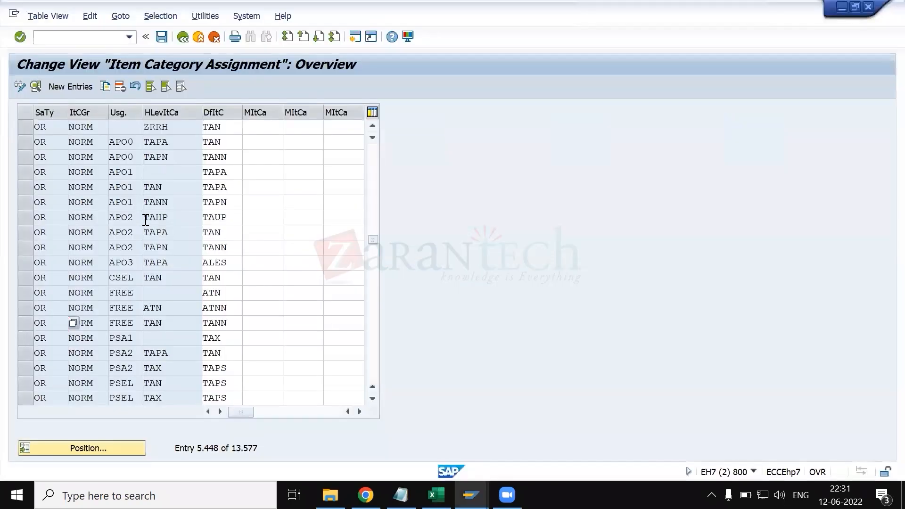
key("alt+Tab")
left_click_drag(542, 302, 542, 330)
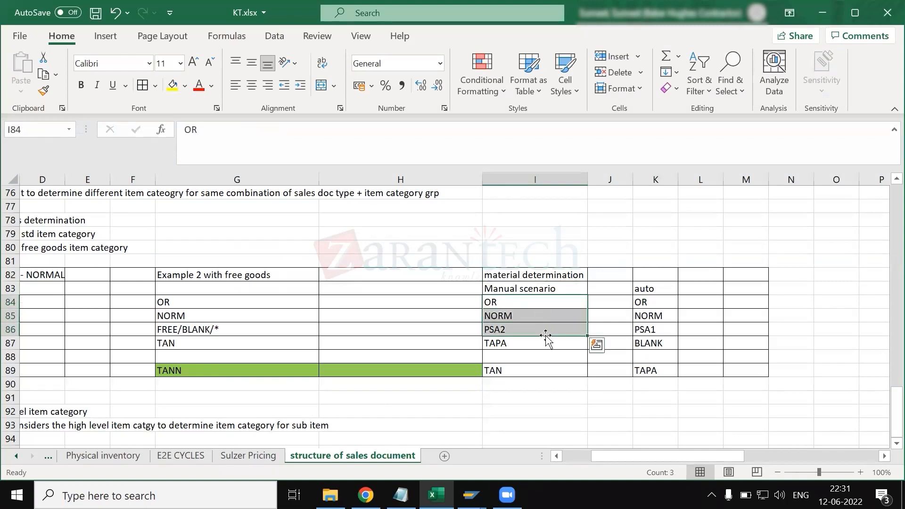
key("alt+Tab")
left_click(111, 444)
type("or")
key("Tab")
type("norm")
key("Tab")
- Check the item usage in the Excel notes and enter psa2 as the item usage in SAP's positioning criteria
key("alt+Tab")
key("alt+Tab")
left_click(511, 331)
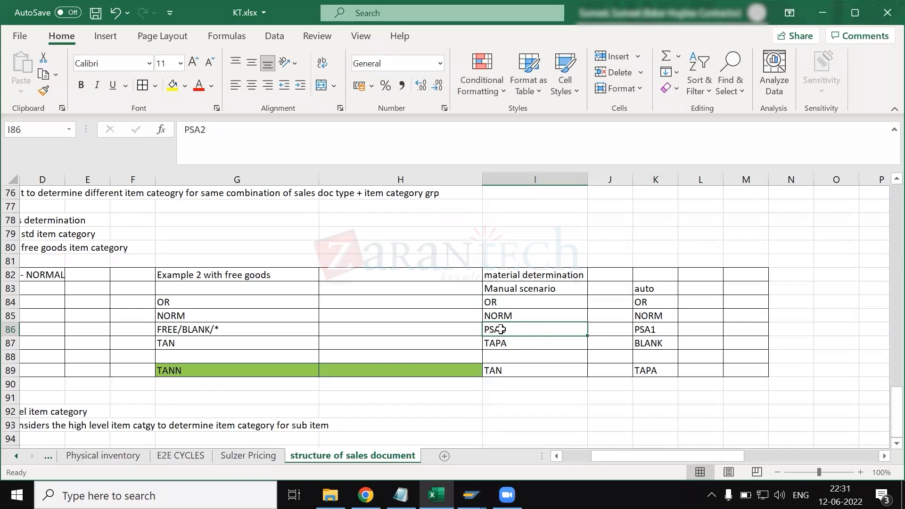
key("alt+Tab")
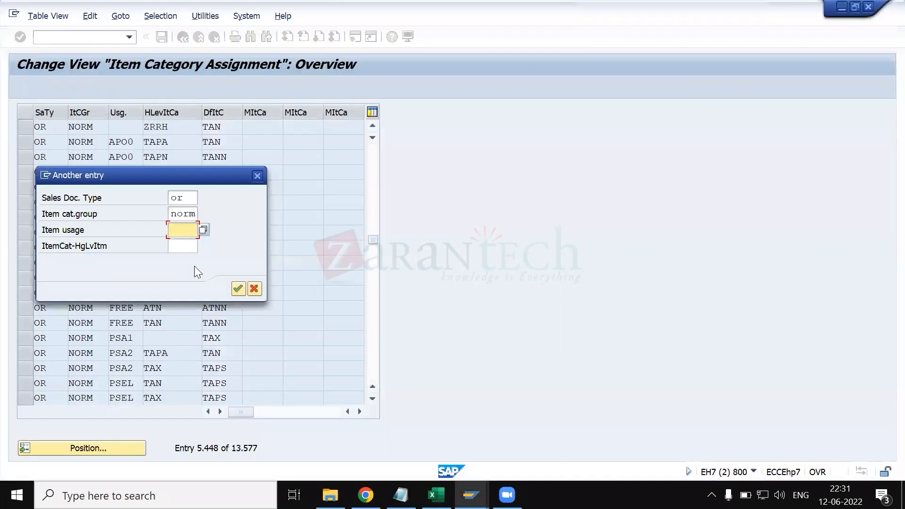
type("psa2")
key("BackSpace")
key("BackSpace")
key("BackSpace")
key("alt+Tab")
key("alt+Tab")
type("sa2")
key("Tab")
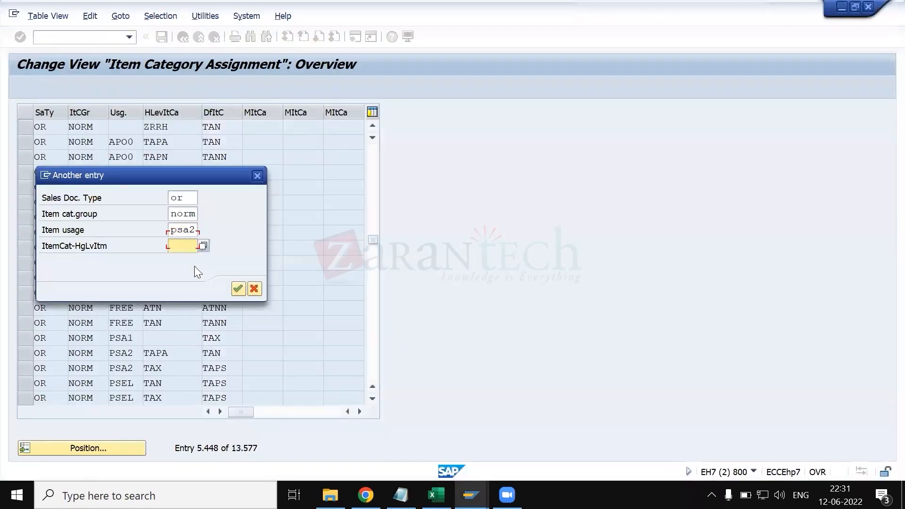
- Check the high level item category in the Excel notes, enter tapa in SAP, and position the list at the matching entry
key("alt+Tab")
left_click(508, 343)
key("alt+Tab")
type("tapa")
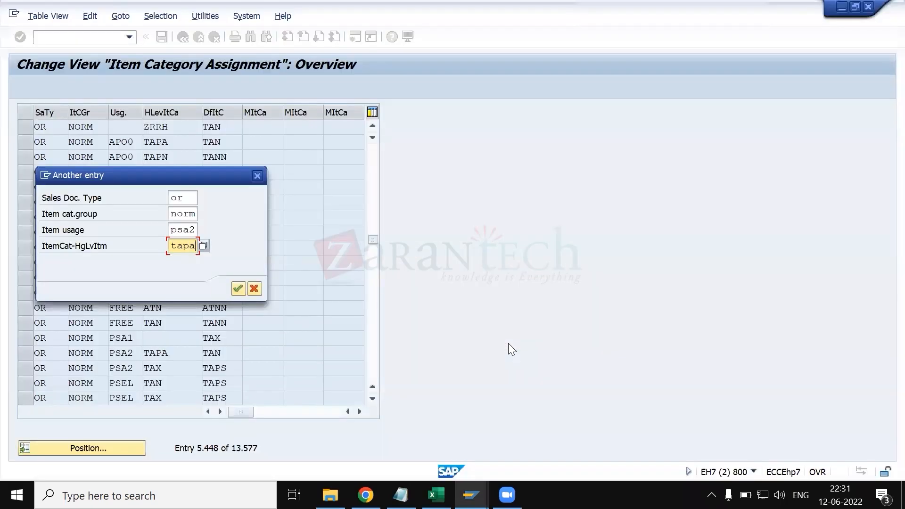
key("Return")
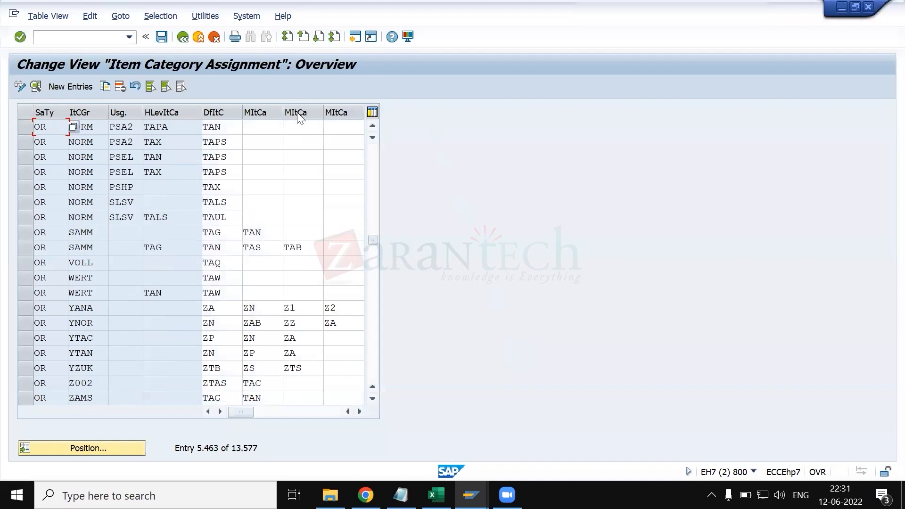
- Select the OR/NORM/PSA2/TAPA row in SAP and compare its default item category with the material determination columns in Excel
left_click(25, 128)
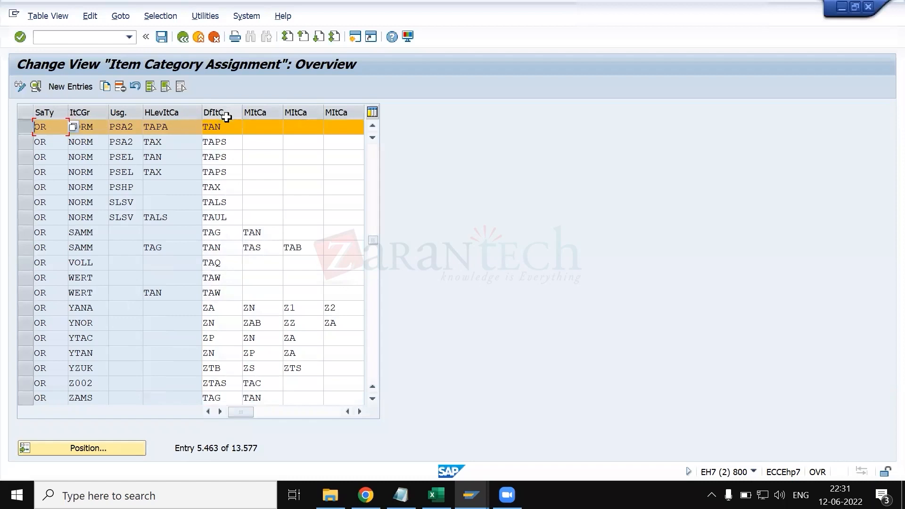
left_click(236, 131)
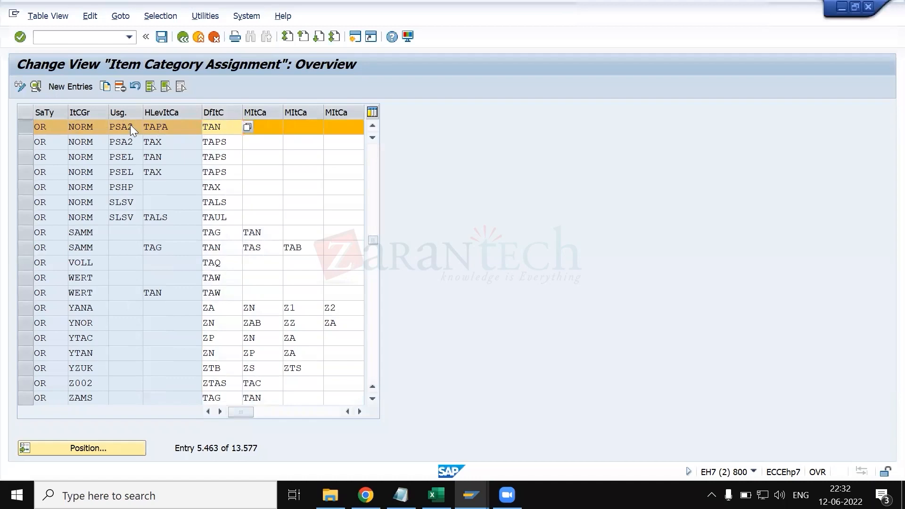
key("alt+Tab")
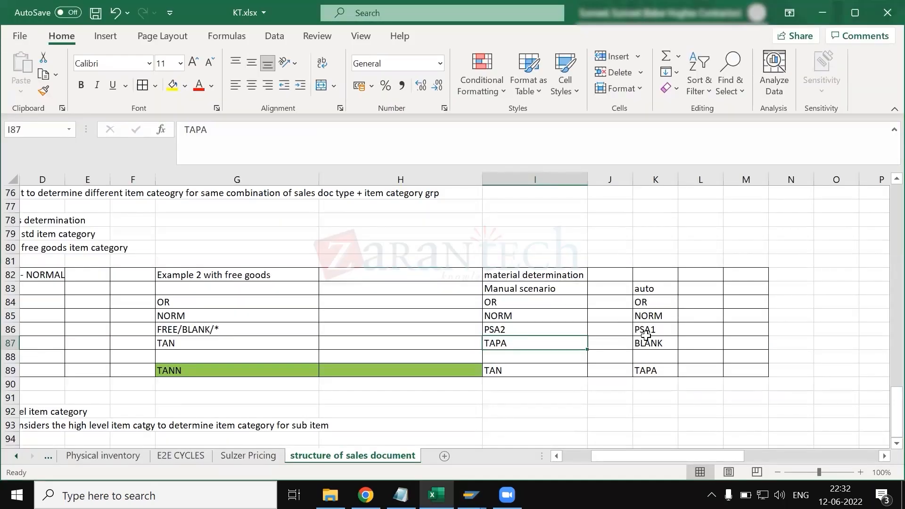
left_click(638, 342)
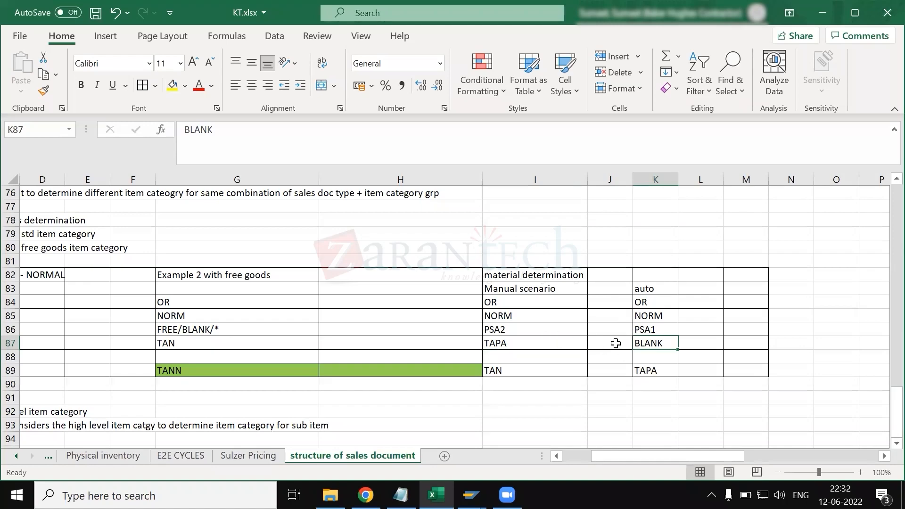
left_click(551, 343)
key("alt+Tab")
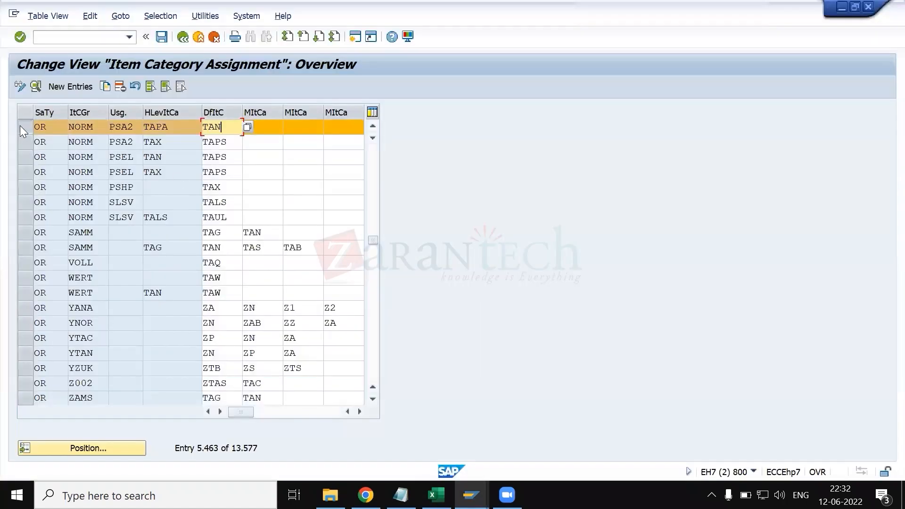
- Begin positioning the item category assignment list by sales document type or and item category group norm for the auto scenario
left_click(116, 451)
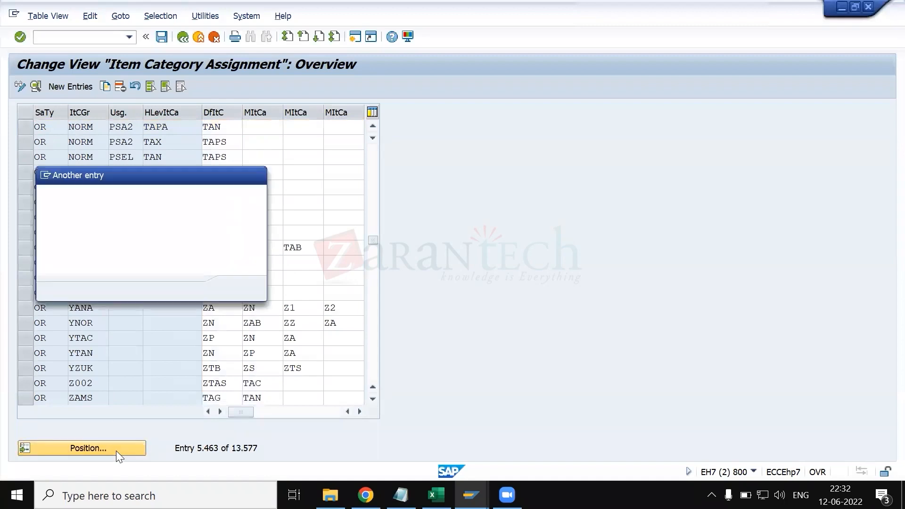
key("Down")
key("Return")
key("BackSpace")
key("BackSpace")
key("BackSpace")
key("BackSpace")
type("or")
key("Tab")
type("norm")
key("Tab")
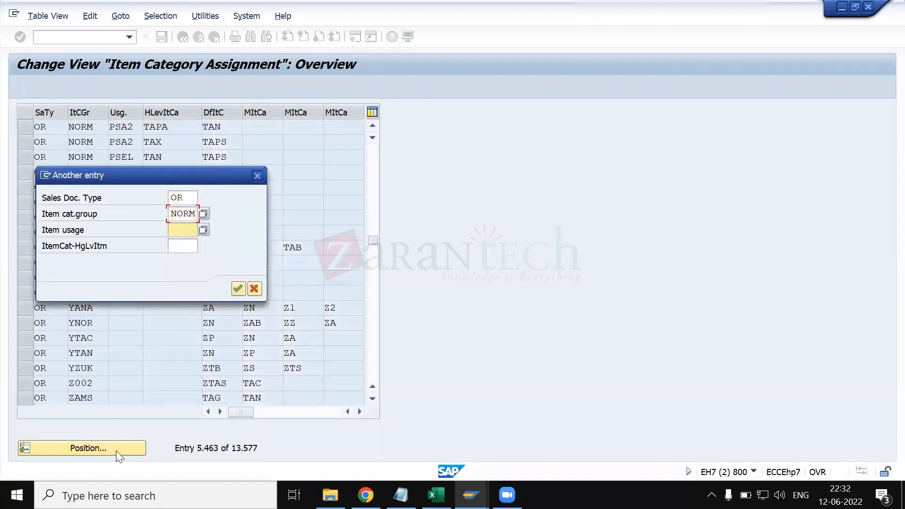
- Check the auto scenario's item usage in the Excel notes, enter psa1 in SAP, and position the list at the matching entry
key("Down")
key("Down")
key("Down")
key("Down")
key("Down")
key("Return")
key("alt+Tab")
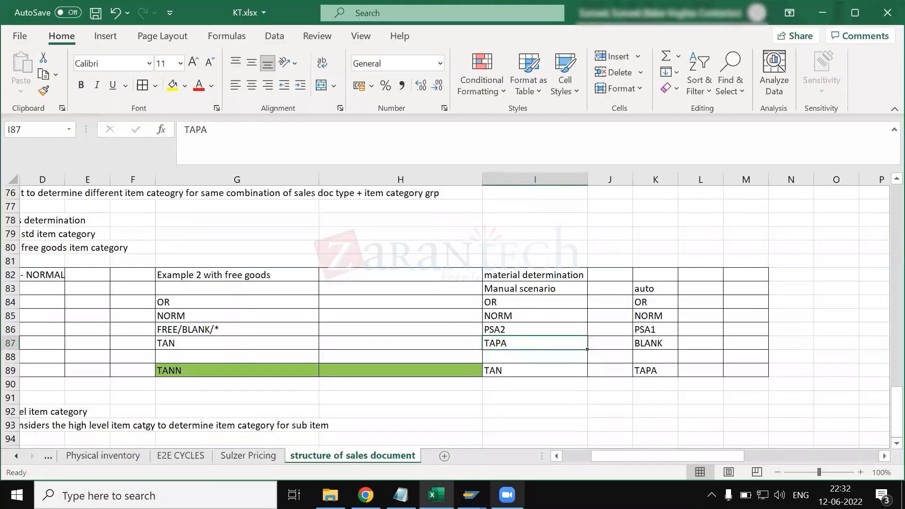
left_click(659, 332)
key("alt+Tab")
key("BackSpace")
type("1")
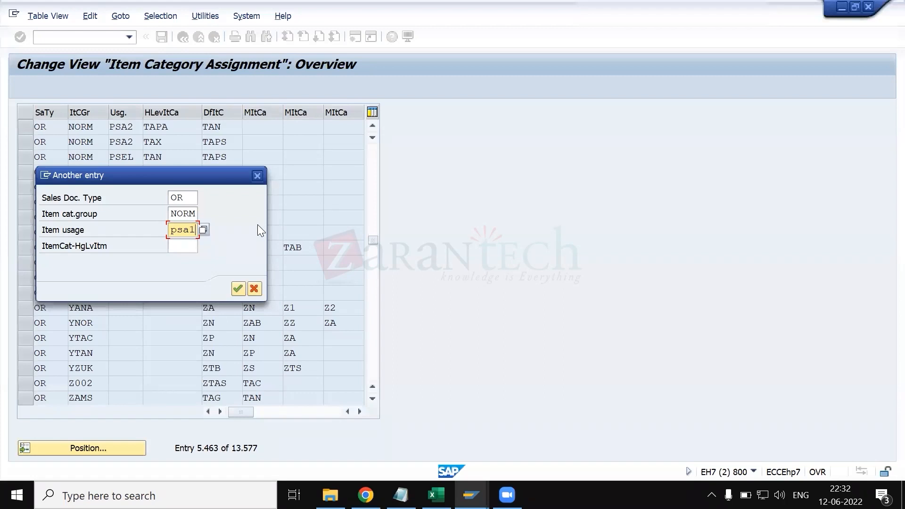
left_click(182, 244)
key("Return")
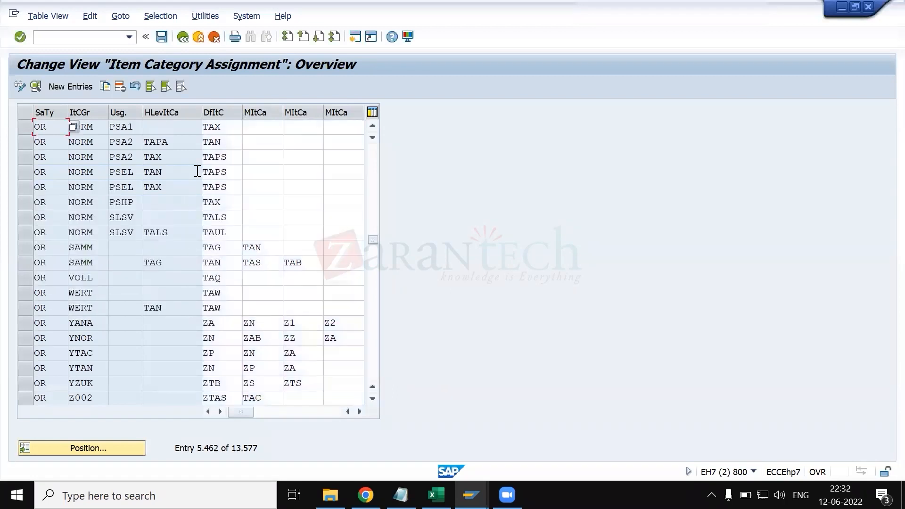
- Compare the default item category of the OR/NORM/PSA1 row in SAP with the auto material determination column in Excel
left_click(235, 127)
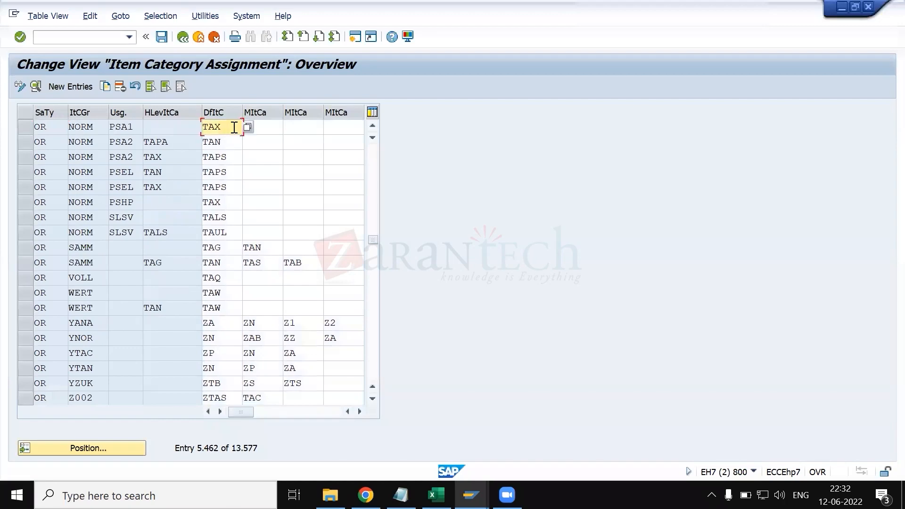
key("alt+Tab")
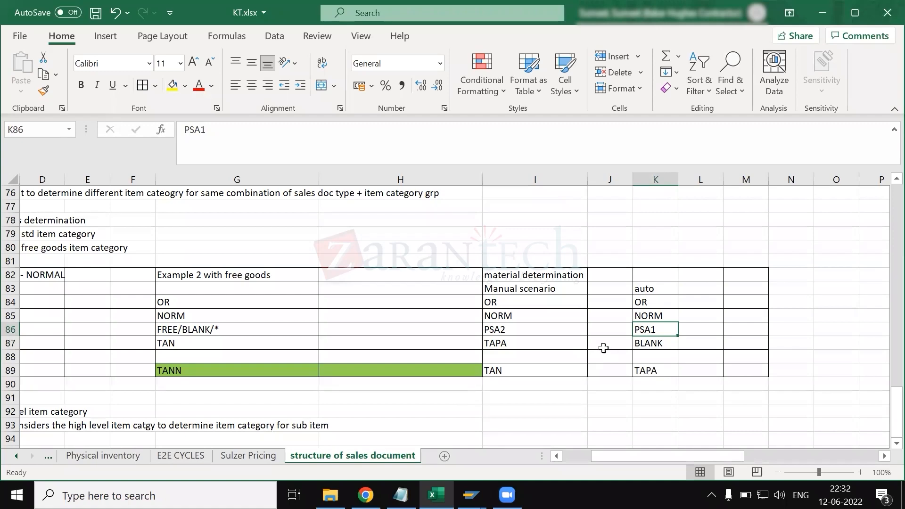
key("alt+Tab")
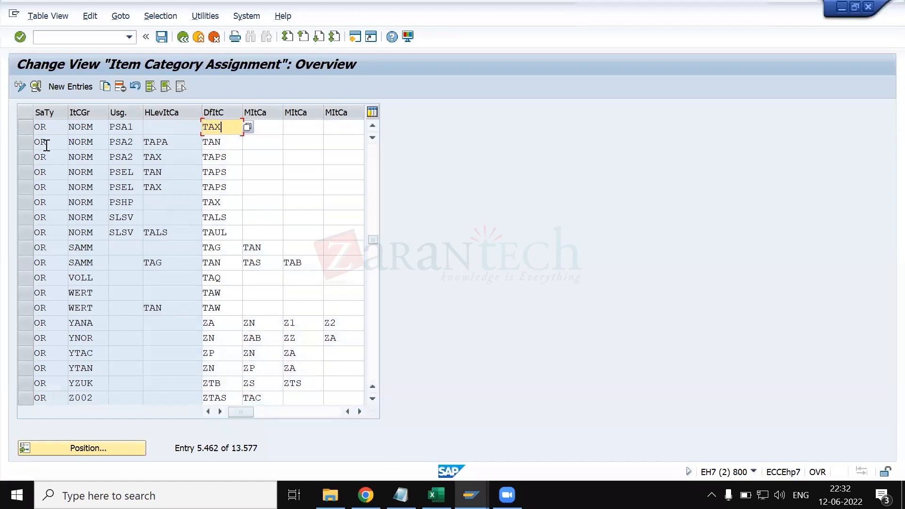
key("alt+Tab")
key("alt+Tab")
key("alt+Tab")
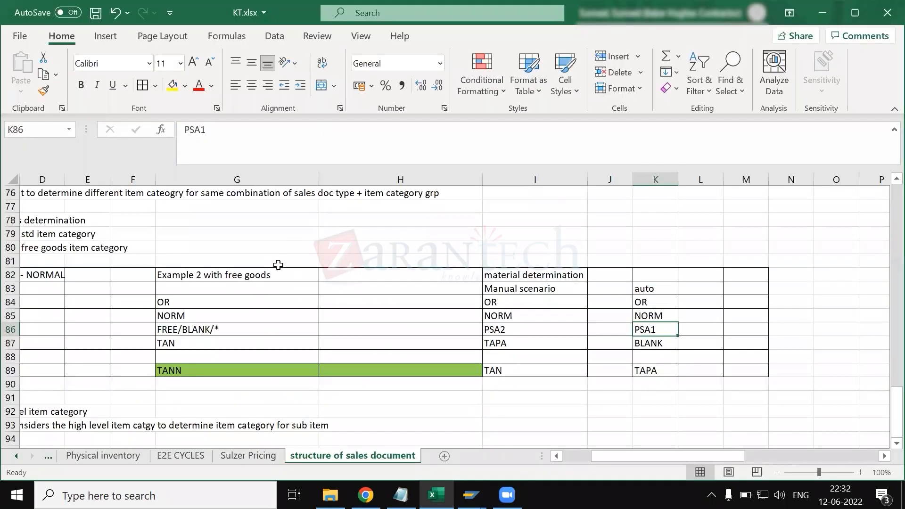
- Clear the manual and auto material determination examples from cells I82:L91 of the Excel notes
scroll(278, 265, "left", 3)
scroll(283, 278, "up", 4)
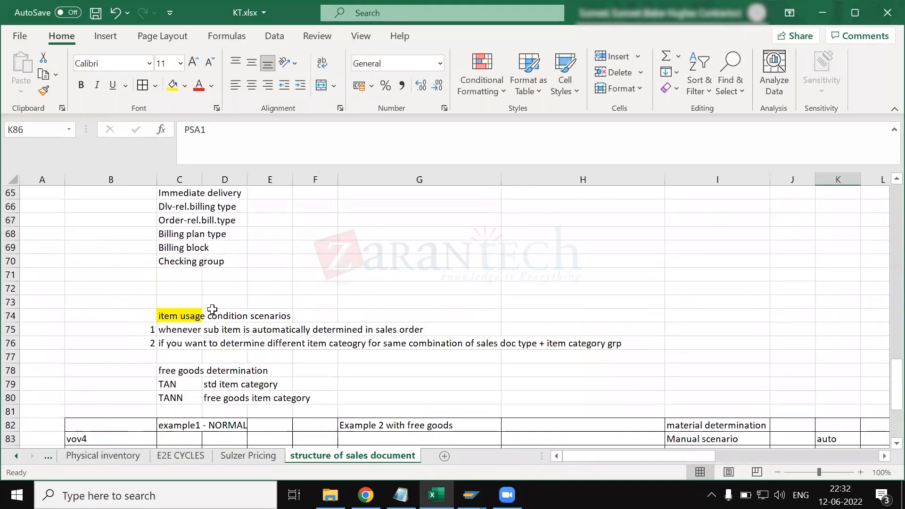
scroll(184, 313, "down", 5)
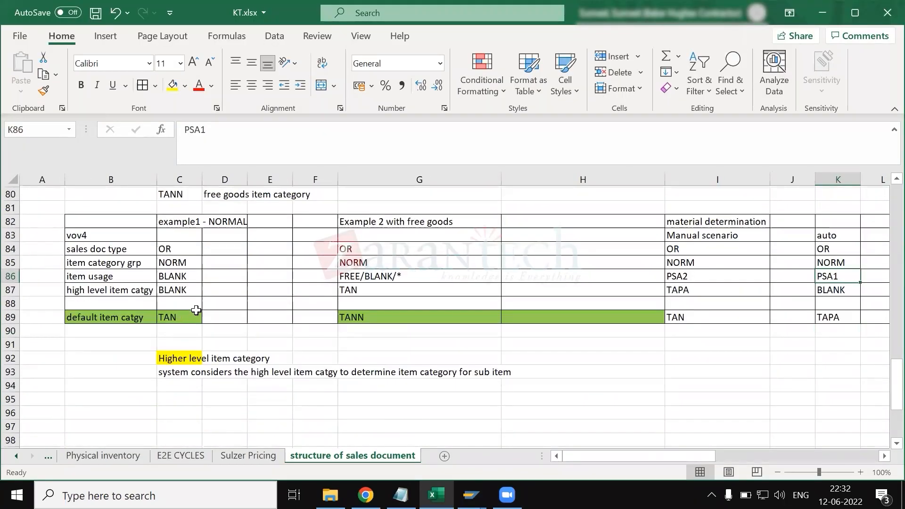
key("alt+Tab")
key("alt+Tab")
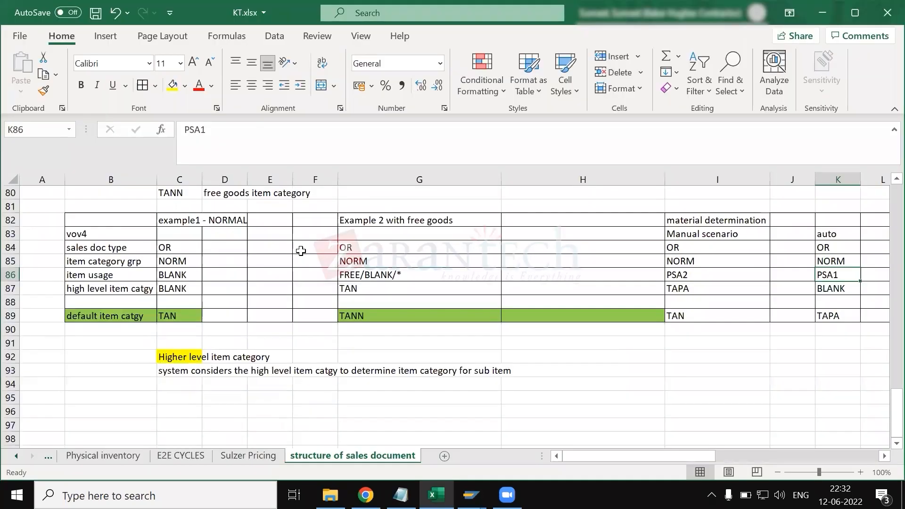
scroll(411, 275, "right", 3)
scroll(410, 277, "left", 3)
scroll(665, 283, "right", 2)
left_click_drag(598, 220, 730, 350)
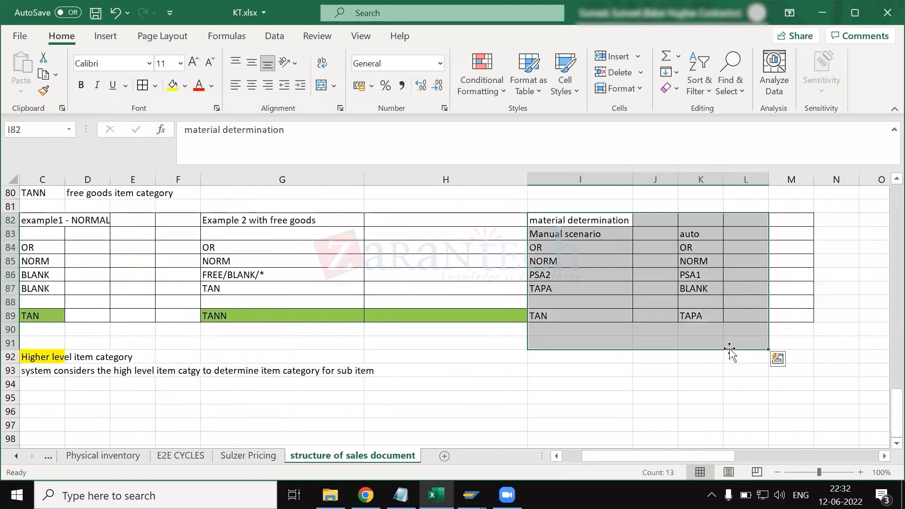
key("Delete")
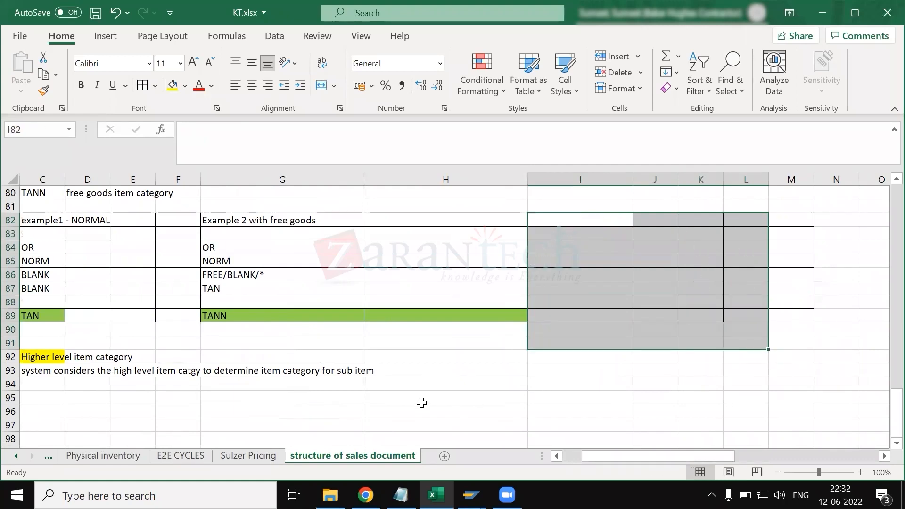
- Switch to SAP and start a new item category assignment entry for sales document type zrsm and item category group norm
scroll(421, 403, "left", 2)
scroll(293, 347, "up", 9)
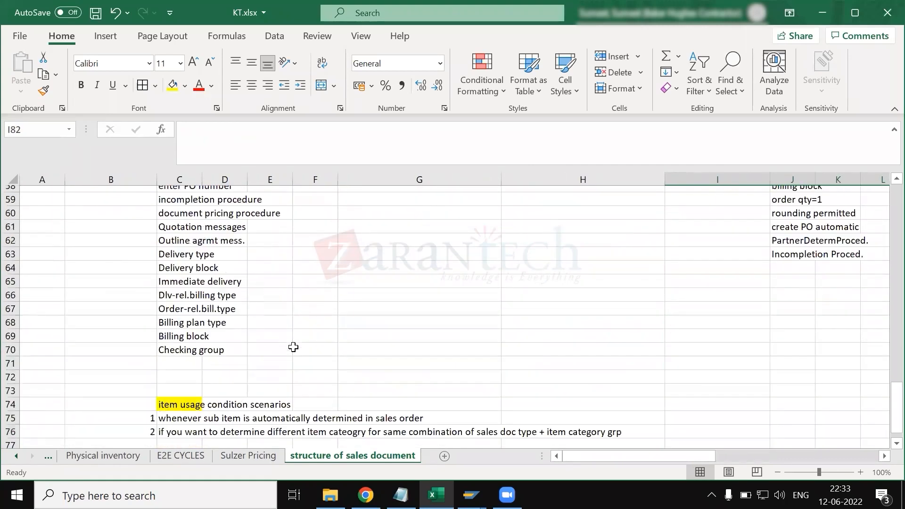
scroll(293, 347, "up", 10)
key("alt+Tab")
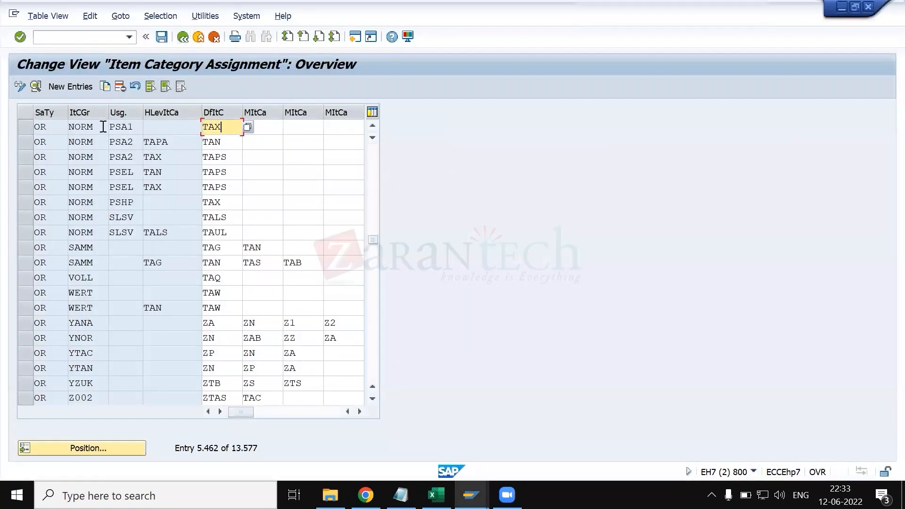
left_click(68, 92)
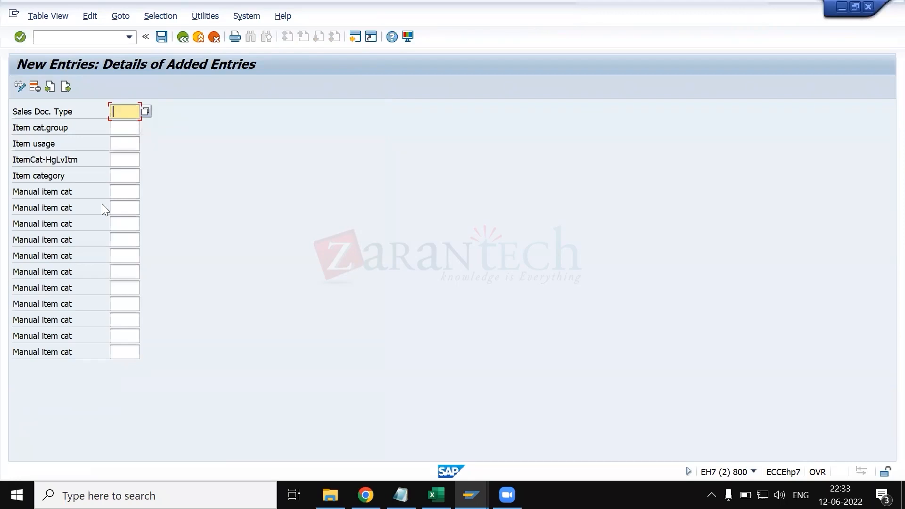
type("zrsm")
key("Tab")
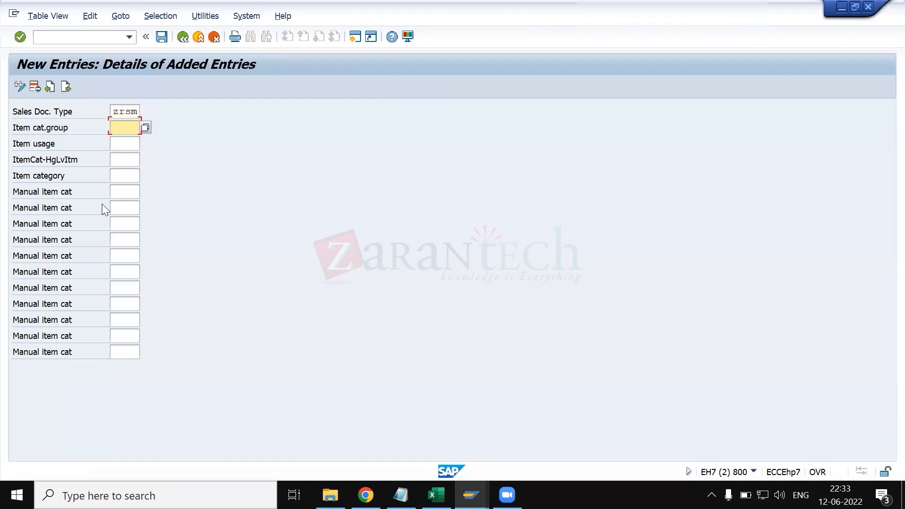
type("norm")
key("Tab")
key("Tab")
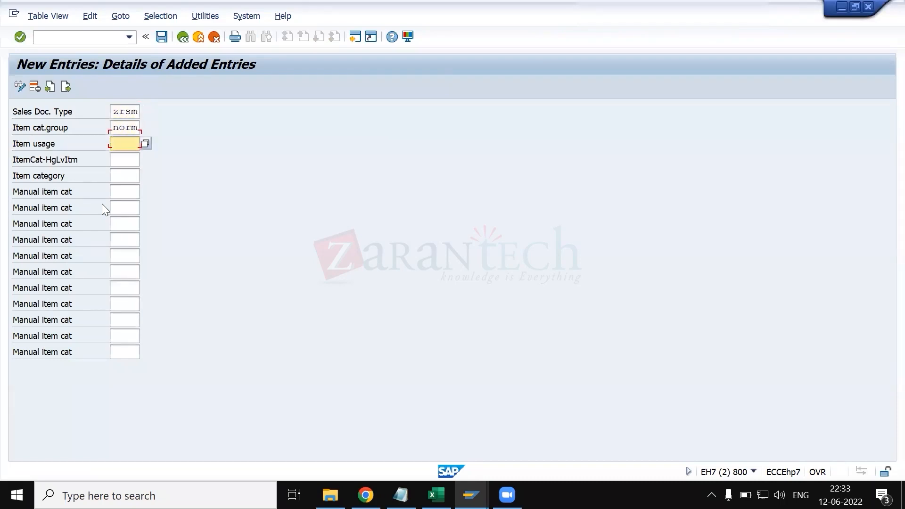
- Try to add the entry with blank item usage and higher-level item category and tan as item category, and discard it
left_click(126, 142)
left_click(125, 159)
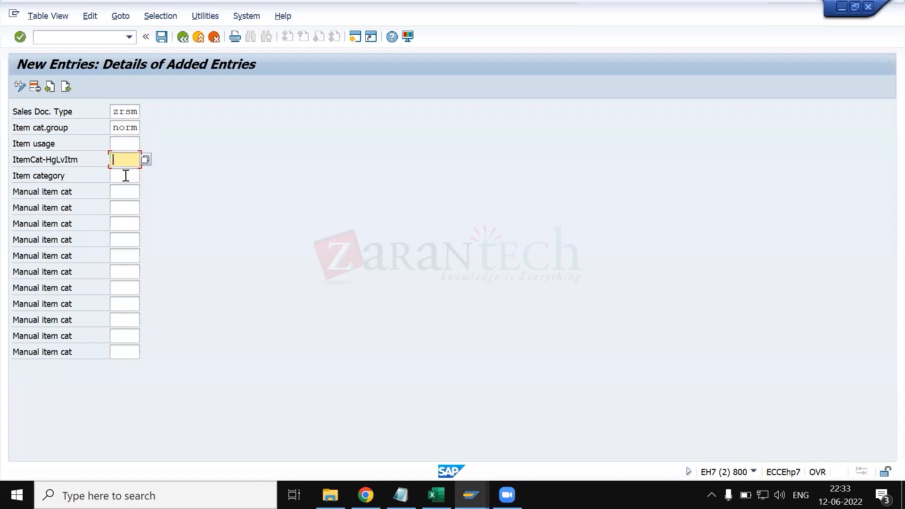
left_click(126, 175)
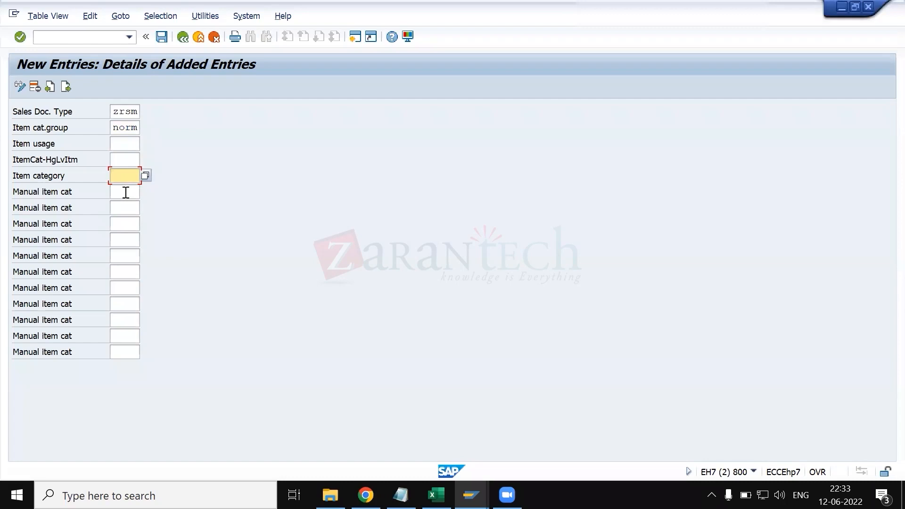
type("tan")
key("Return")
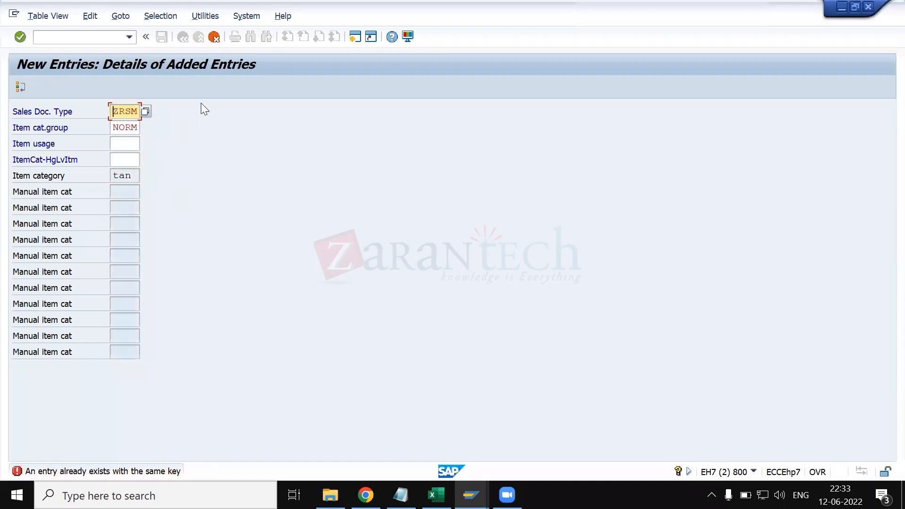
left_click(214, 37)
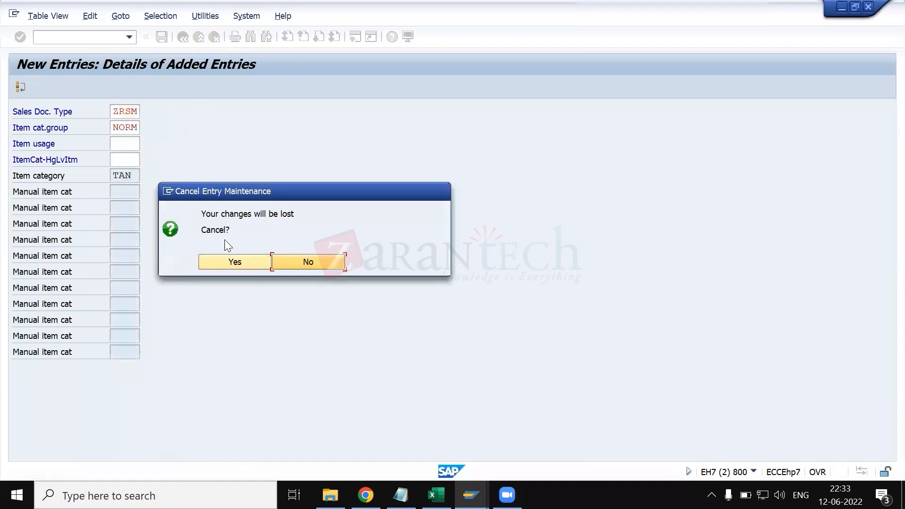
left_click(234, 262)
- Position the item category assignment list at sales document type zrsm and item category group norm
left_click(130, 453)
type("zrsm")
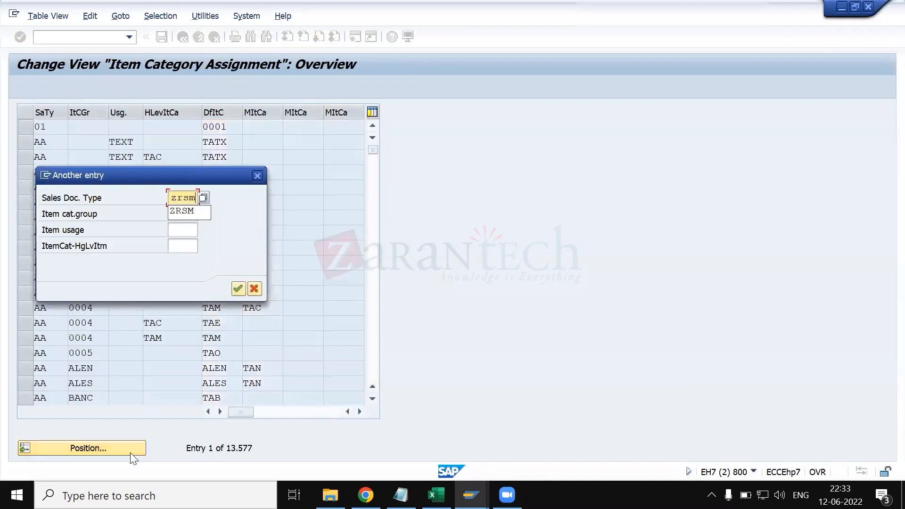
key("Tab")
type("norm")
key("Return")
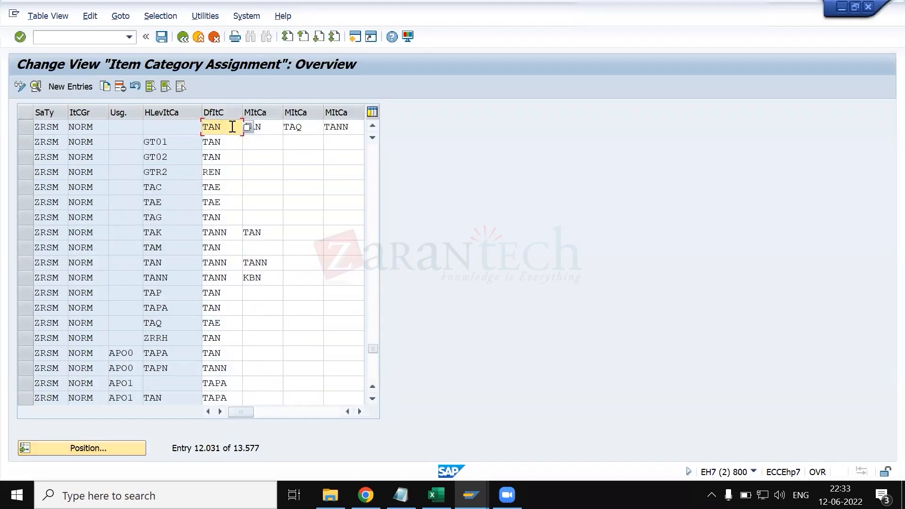
- Check the sales document type and item category recorded in the Notepad notes and return to SAP
key("alt+Tab")
key("alt+Tab")
key("alt+Tab")
key("alt+Tab")
key("alt+Tab")
key("alt+Tab")
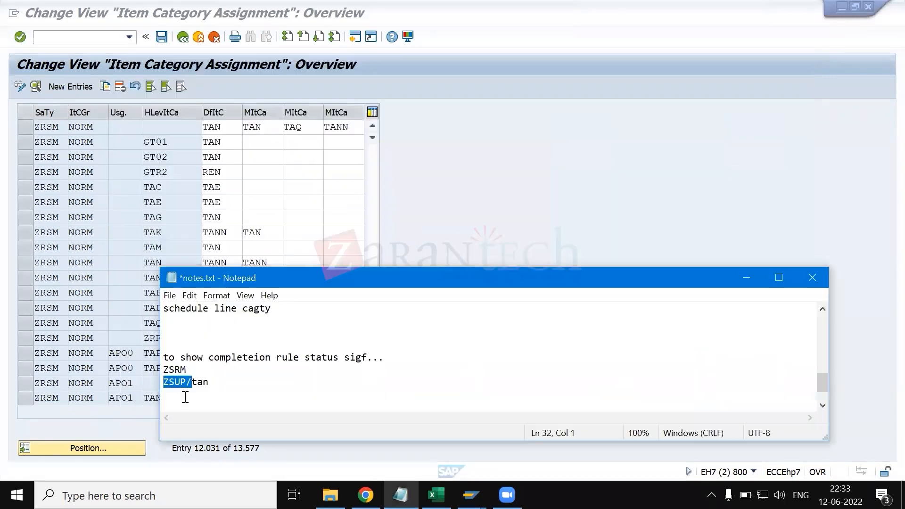
left_click(188, 384)
key("alt+Tab")
- Try to copy the ZRSM/NORM assignment with zsup as the item category, and discard the copy
left_click(26, 129)
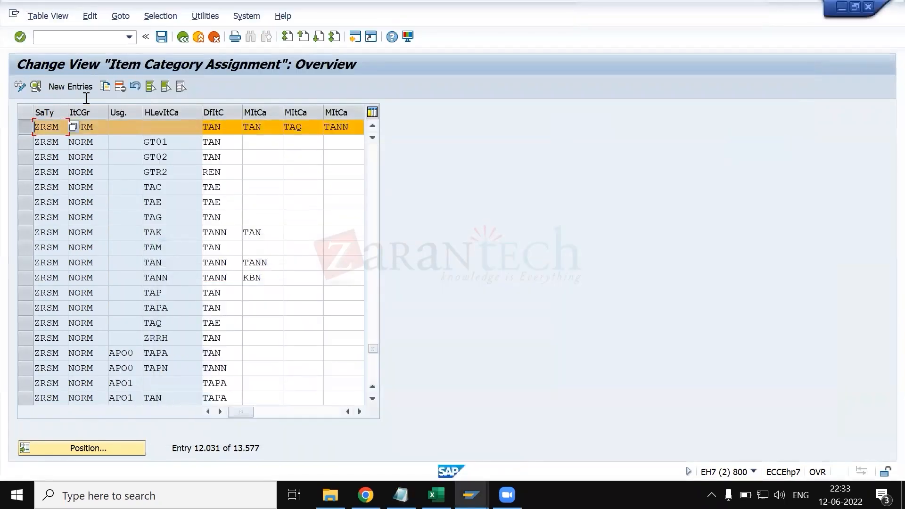
left_click(106, 87)
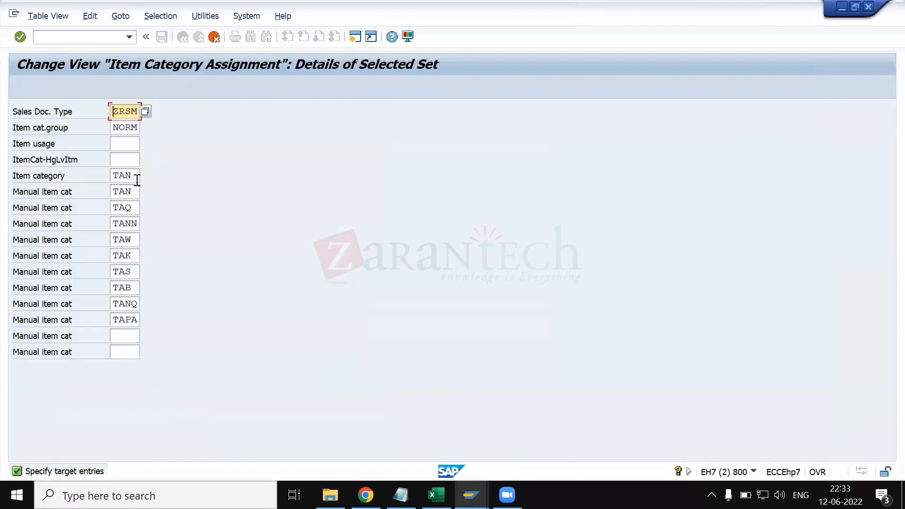
left_click(137, 179)
key("BackSpace")
key("BackSpace")
key("BackSpace")
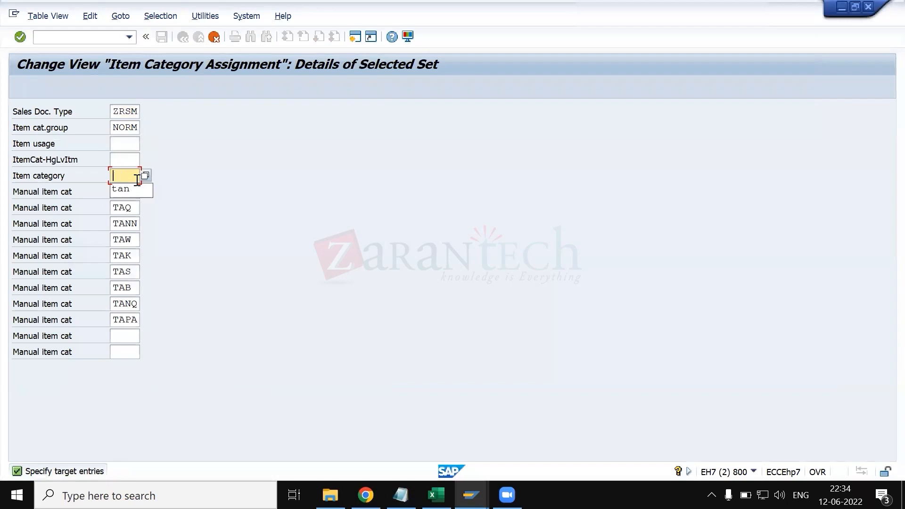
type("zsup")
key("Return")
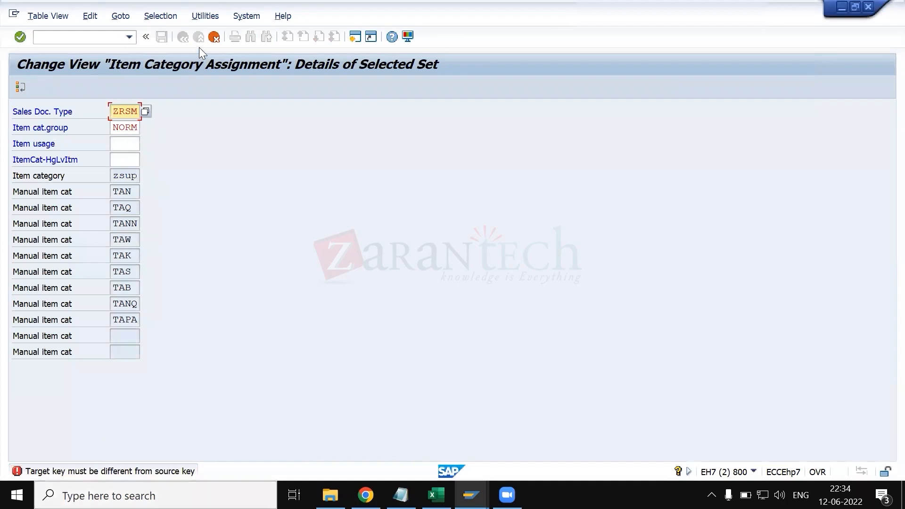
key("alt+Tab")
key("alt+Tab")
left_click(215, 36)
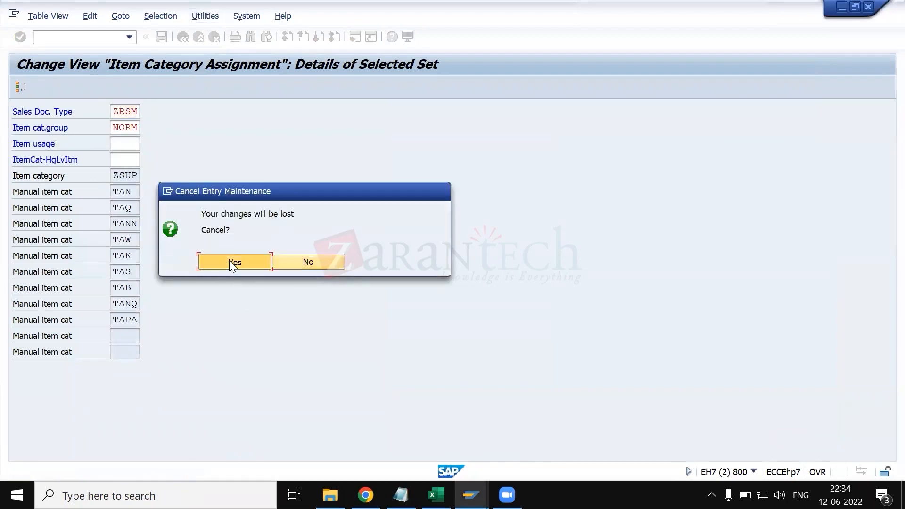
left_click(229, 260)
- Reposition the list at sales document type ZRSM and item category group NORM and examine the neighbouring entries
left_click(123, 444)
key("space")
key("Down")
key("Return")
key("Tab")
key("space")
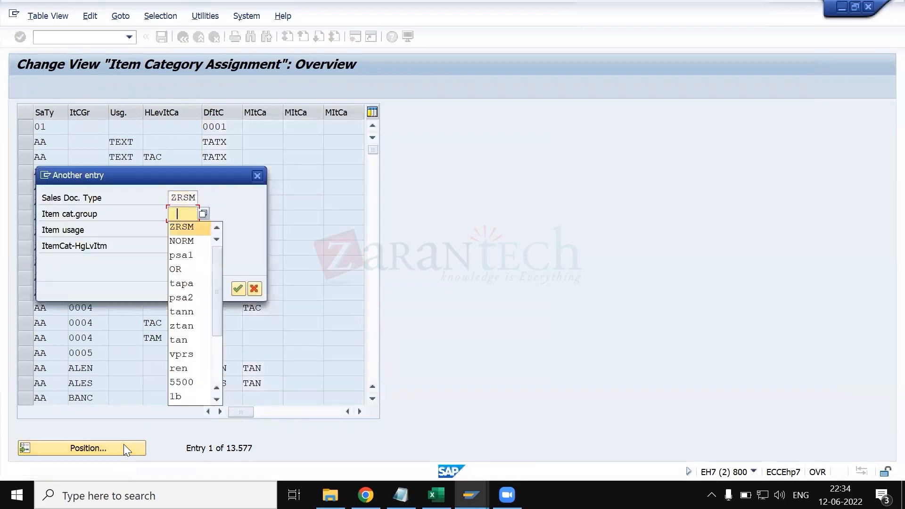
key("Down")
key("Return")
key("Return")
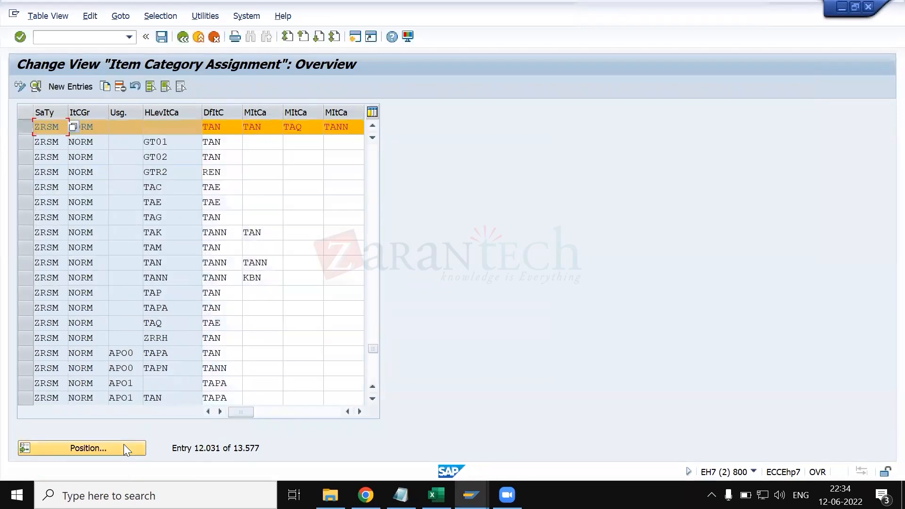
scroll(136, 373, "up", 1)
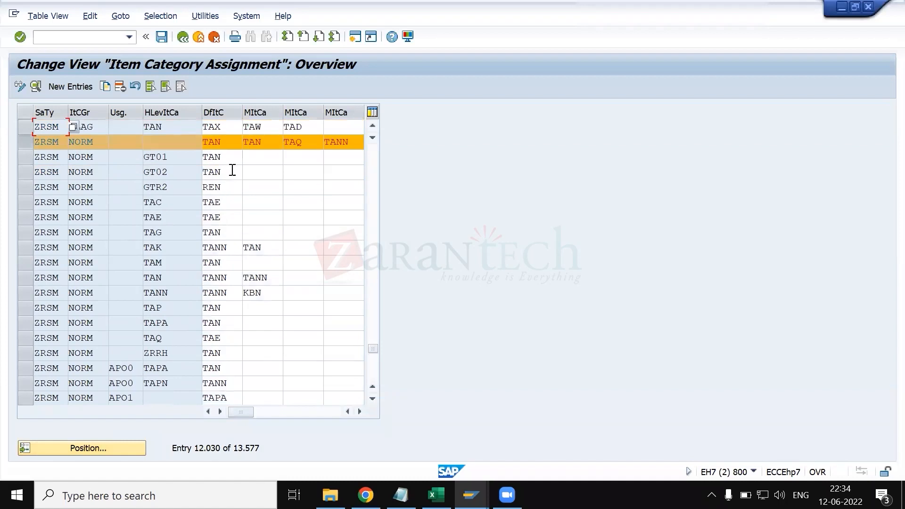
- Set the default item category of the ZRSM/NORM assignment to ZSUP, save it, and return to the IMG structure
left_click(226, 141)
key("BackSpace")
key("BackSpace")
key("BackSpace")
type("zsup")
left_click(162, 38)
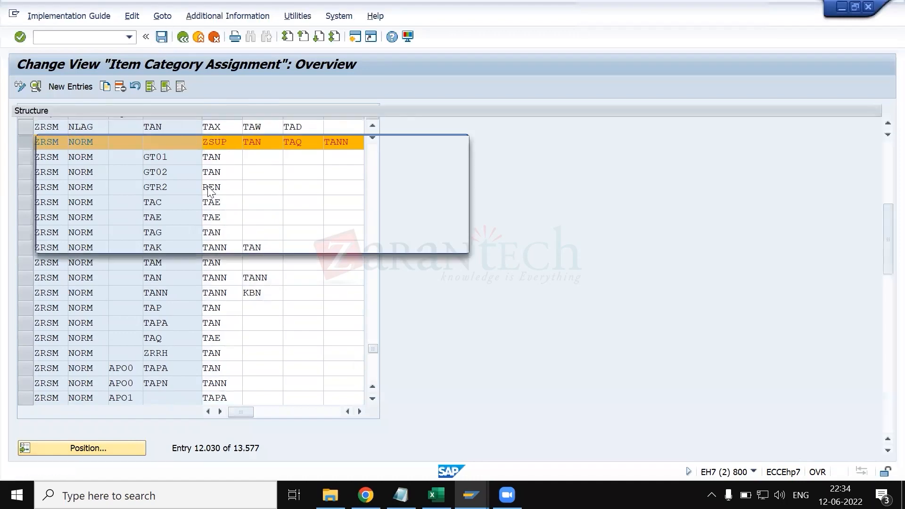
key("Return")
left_click(181, 37)
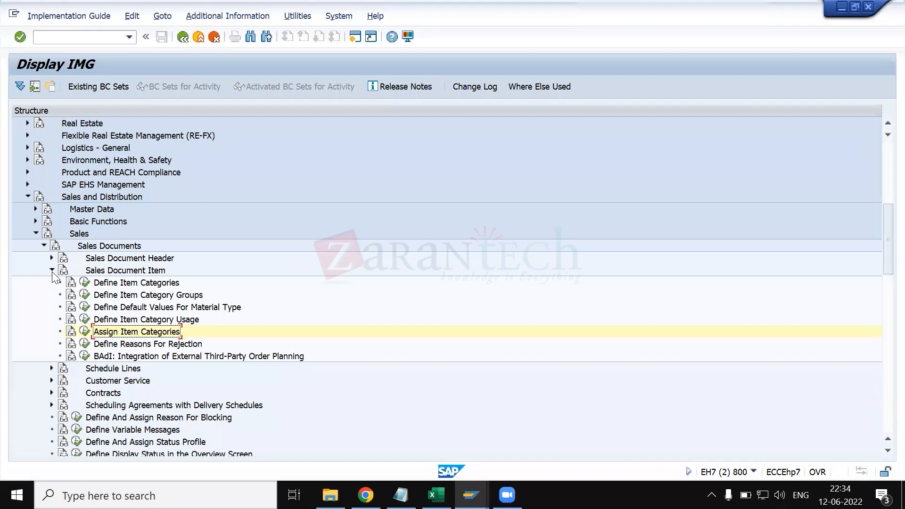
- Return to the sulzer order, leave the item data, and compare items 10 and 20 in the item overview
key("alt+Tab")
key("alt+Tab")
key("alt+Tab")
key("alt+Tab")
key("alt+Tab")
key("alt+Tab")
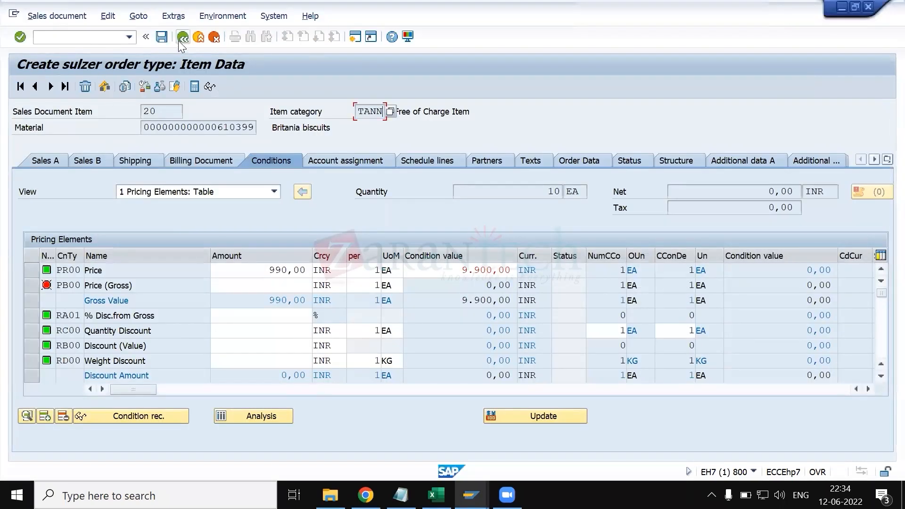
left_click(179, 40)
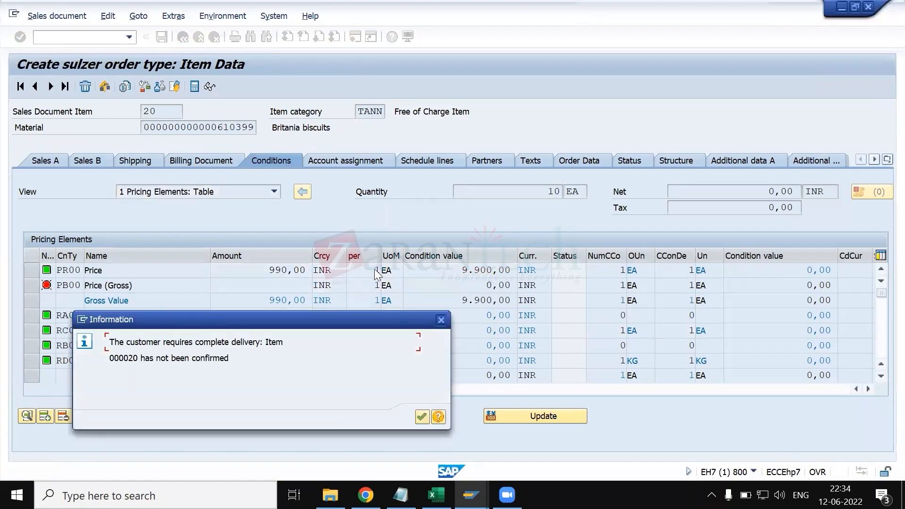
key("Return")
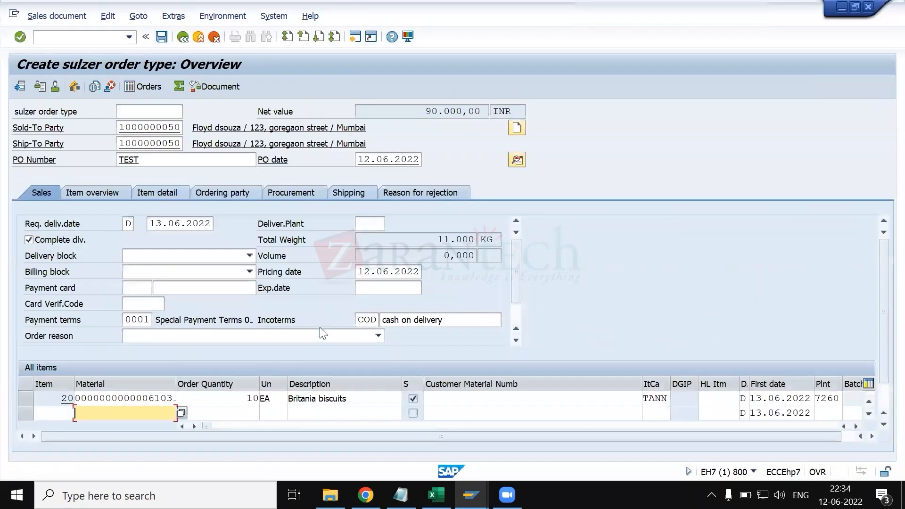
left_click(94, 192)
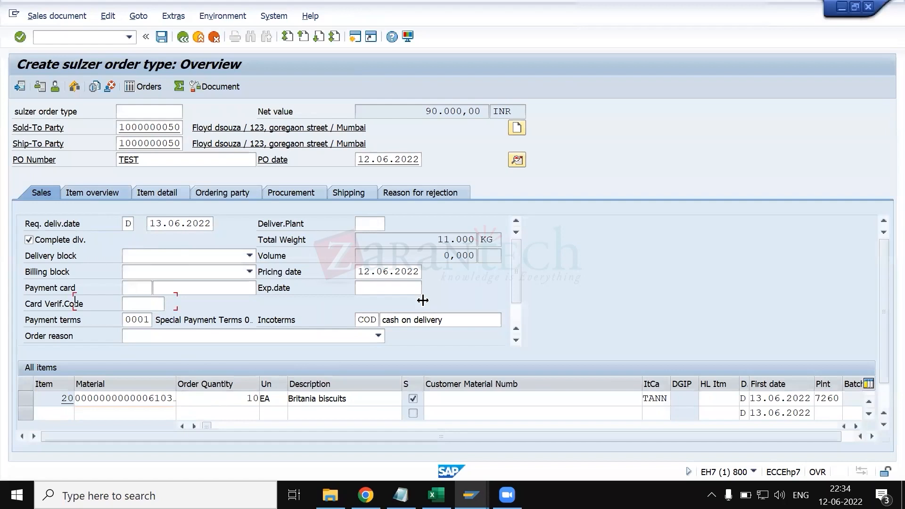
scroll(529, 333, "up", 1)
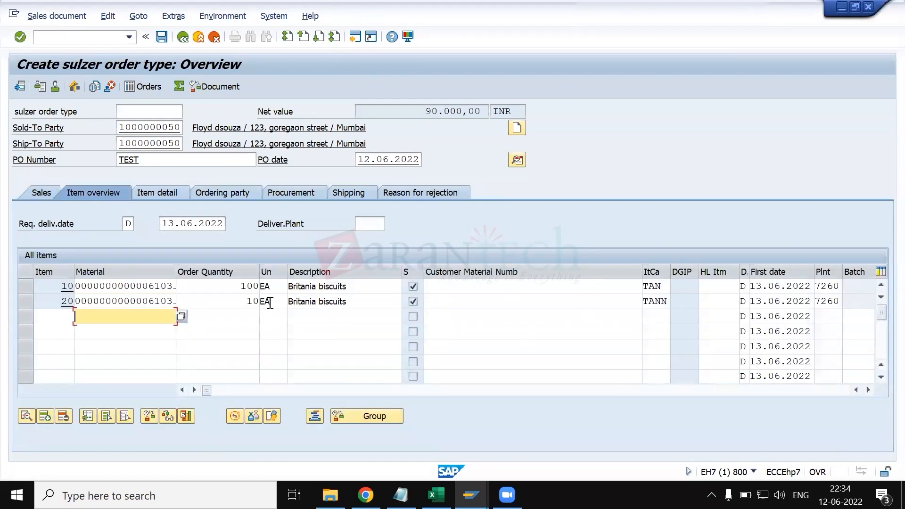
left_click(23, 291)
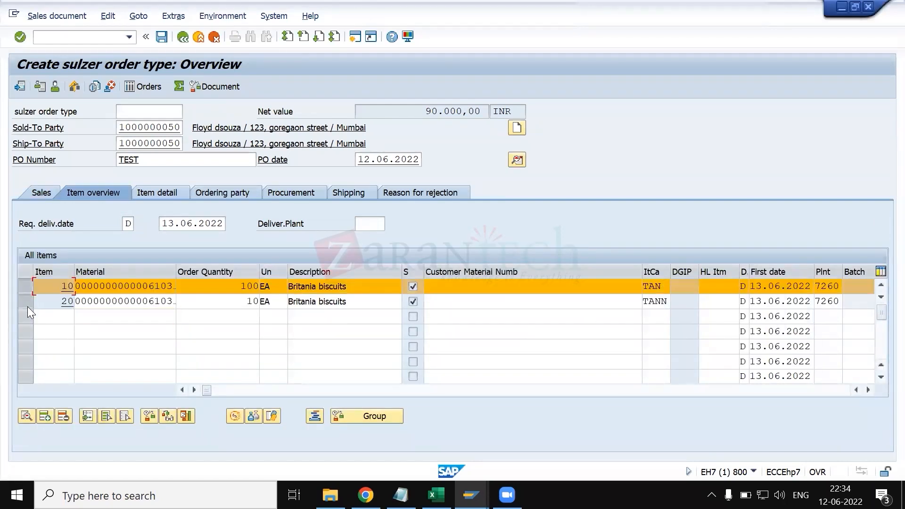
left_click(27, 306)
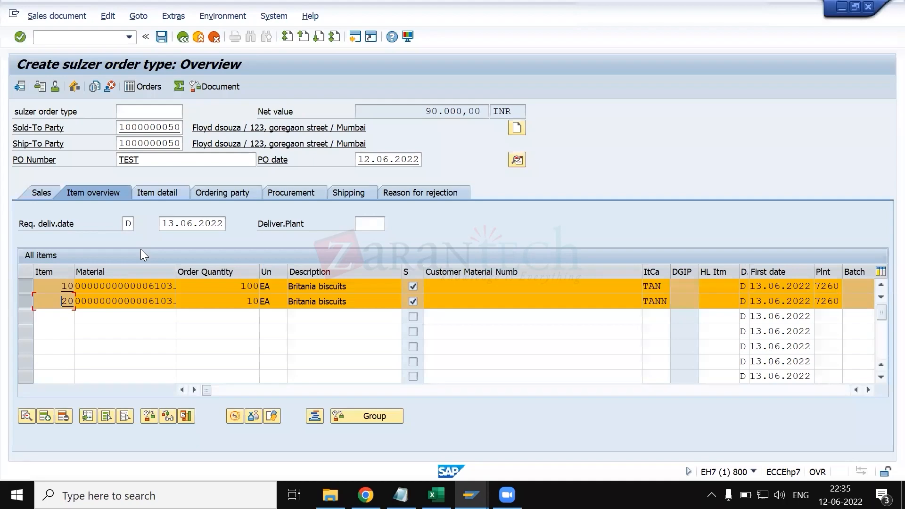
key("alt+Tab")
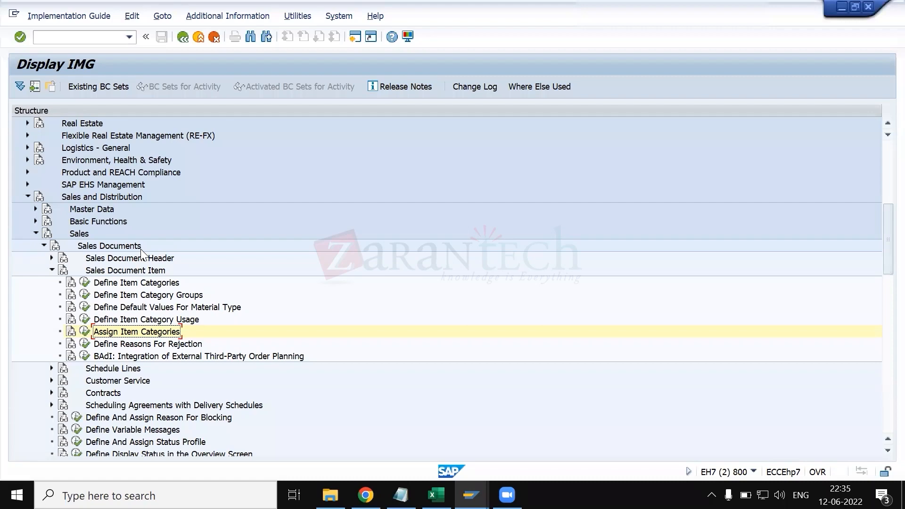
key("alt+Tab")
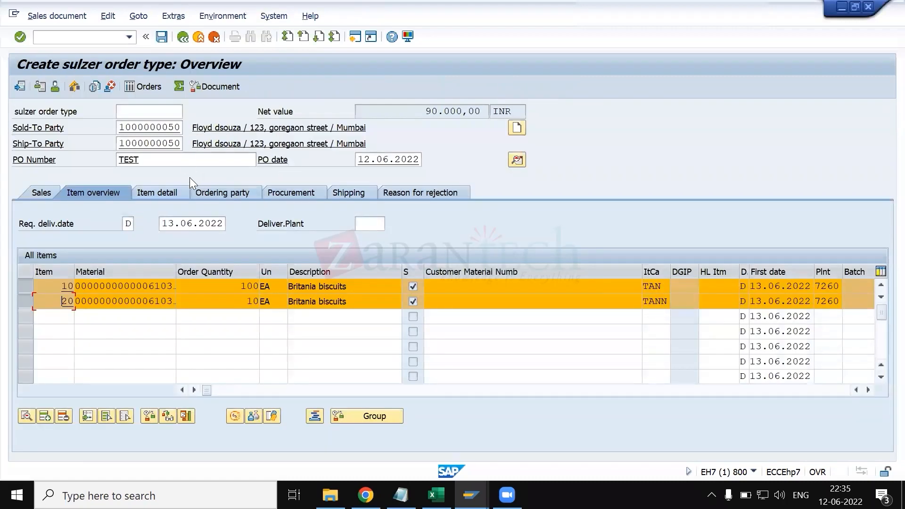
left_click(187, 161)
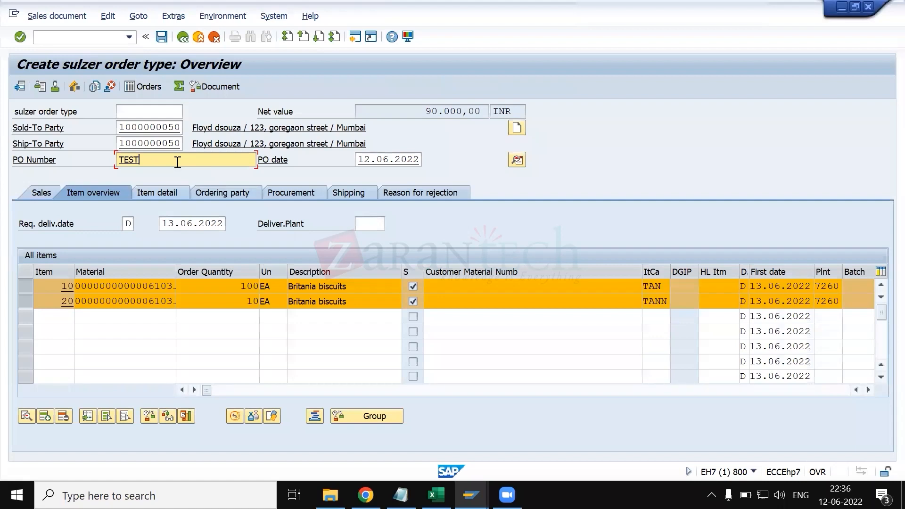
- Return to the IMG, collapse Sales Document Item, and expand Schedule Lines under Sales Documents
key("alt+Tab")
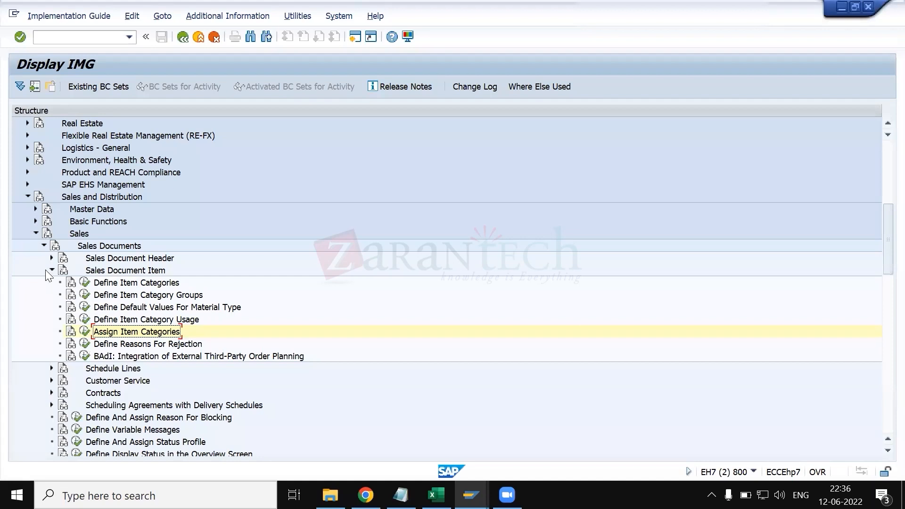
left_click(51, 270)
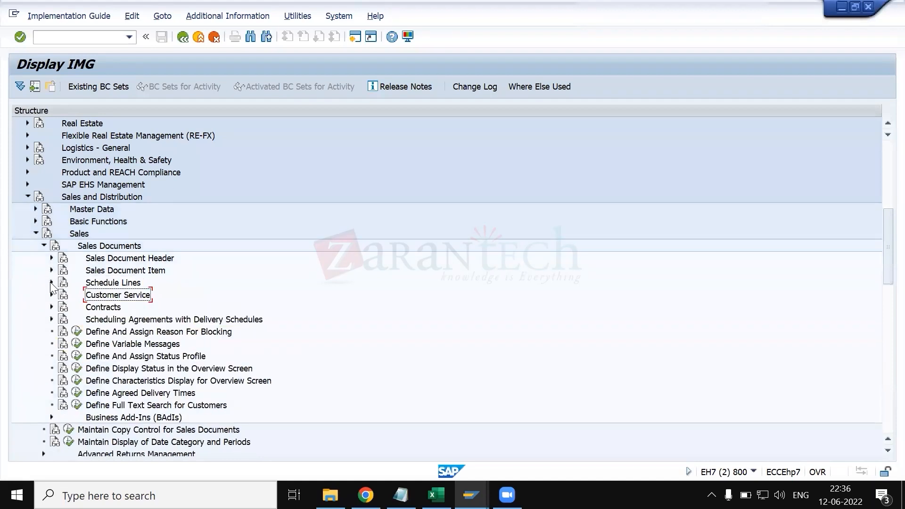
left_click(51, 282)
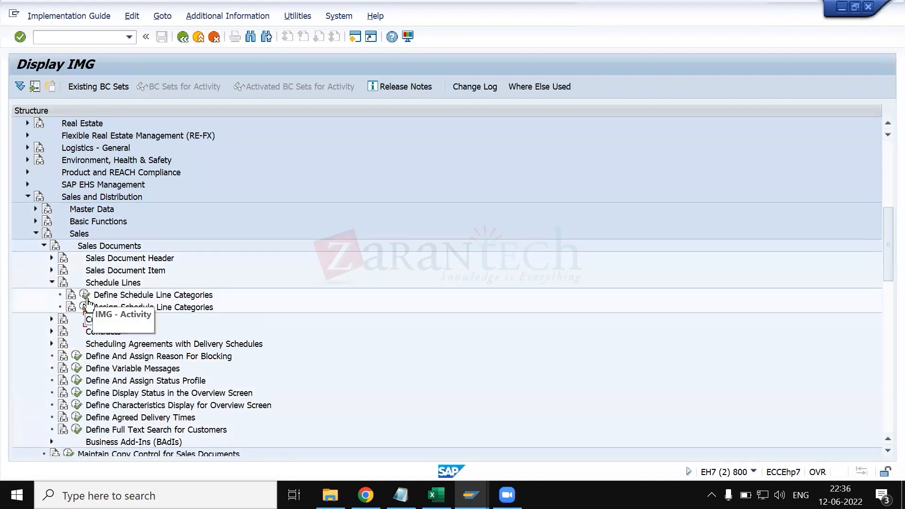
- Close the SAP sessions showing the sulzer order, the duplicate IMG display and the condition types
left_click(470, 492)
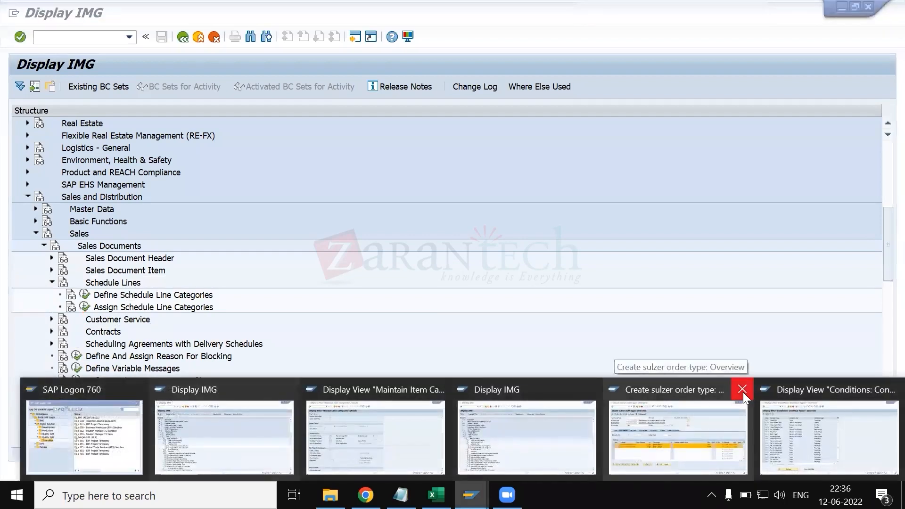
left_click(742, 390)
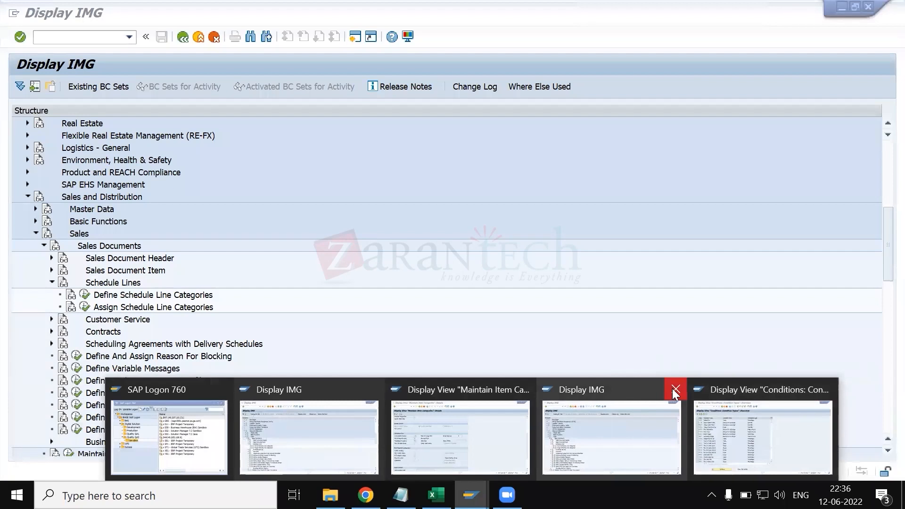
left_click(673, 389)
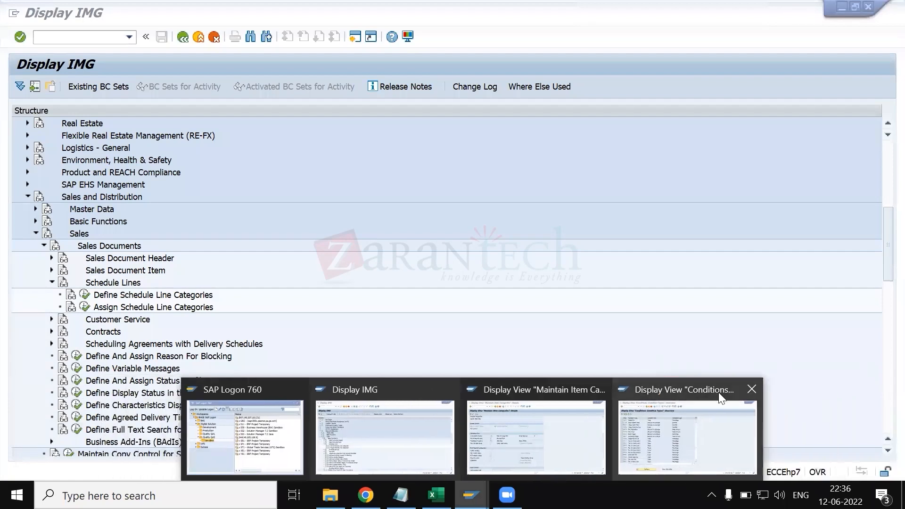
left_click(749, 398)
- Open transaction VOV6 for schedule line categories in the session showing the item category details
left_click(581, 417)
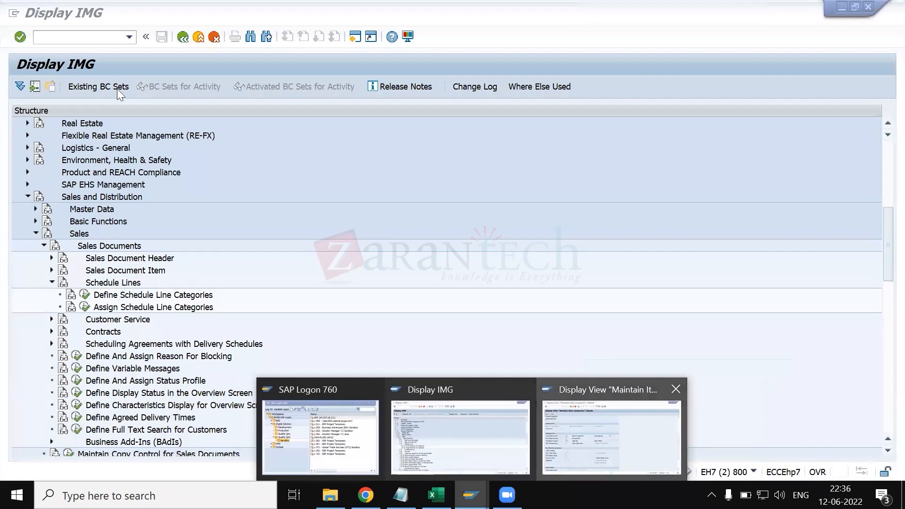
key("alt+Tab")
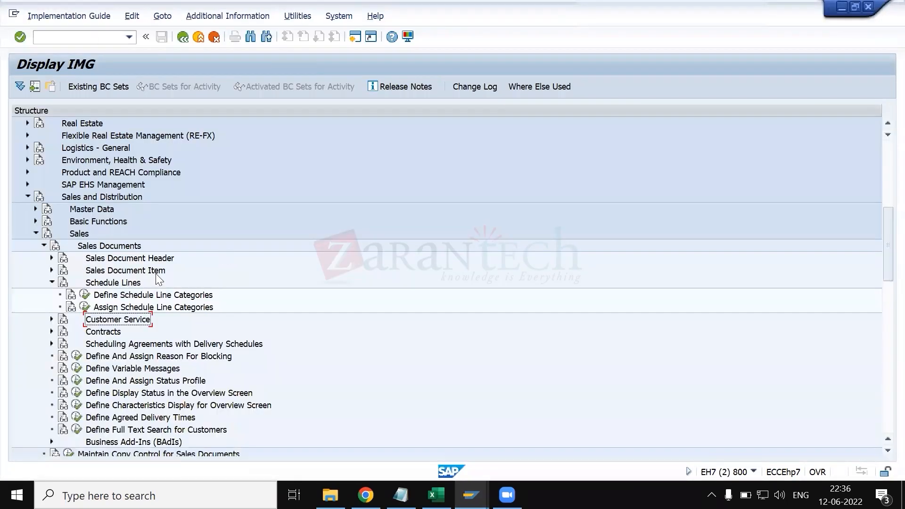
key("alt+Tab")
left_click(70, 36)
type("/NVOV6")
key("Return")
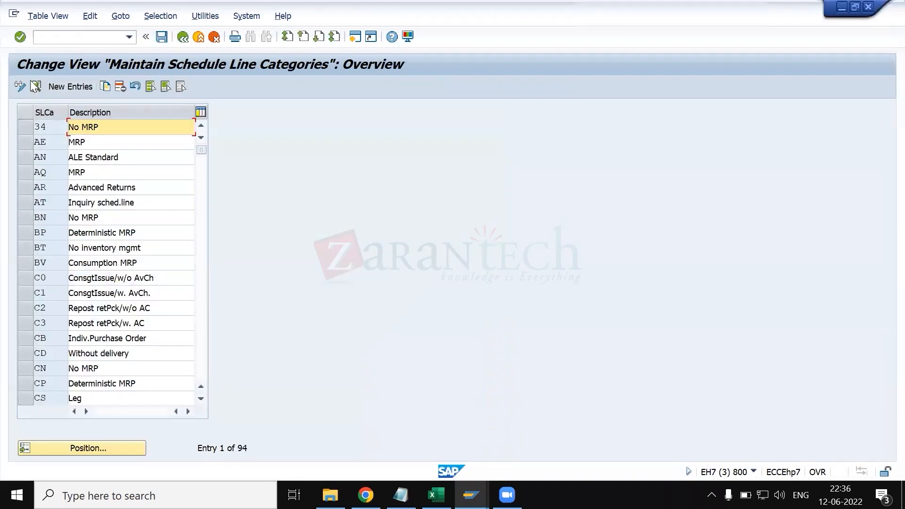
- Change the schedule line category list to display mode, position it at CP, and open that category's details
left_click(20, 87)
left_click(114, 446)
type("CP")
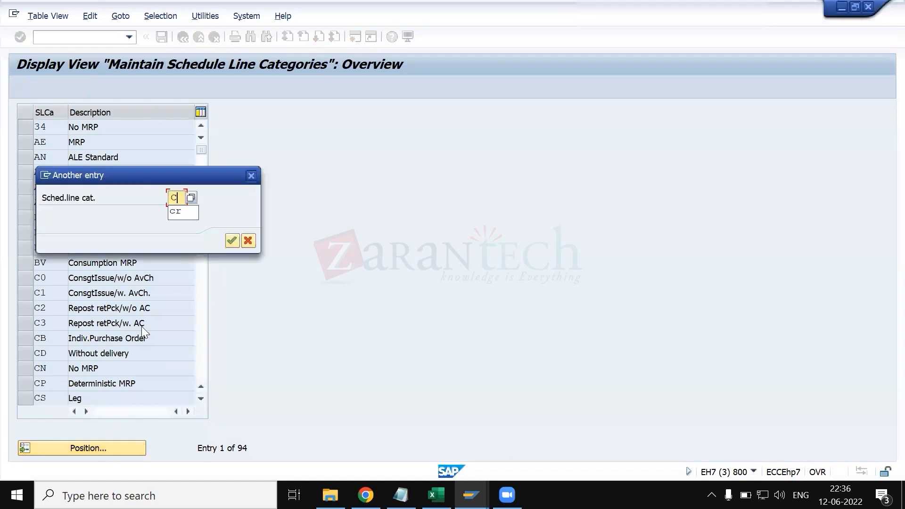
key("Return")
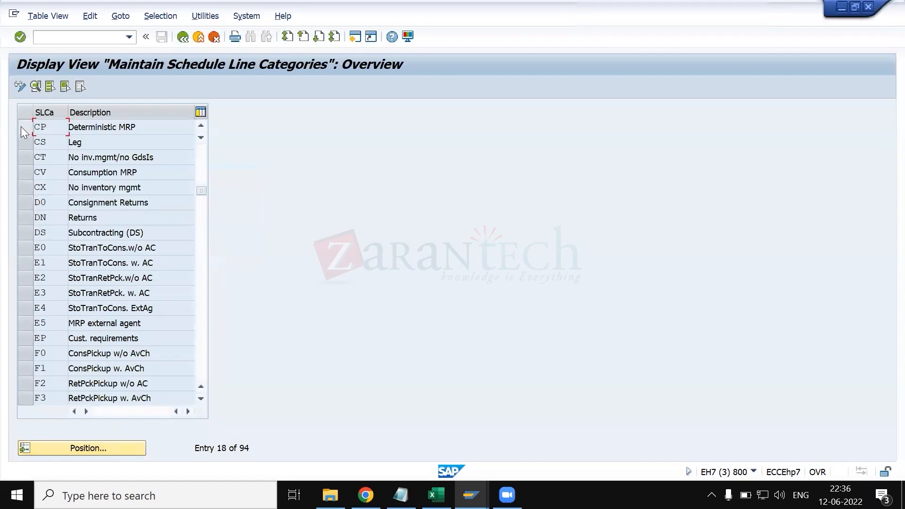
left_click(21, 126)
left_click(36, 86)
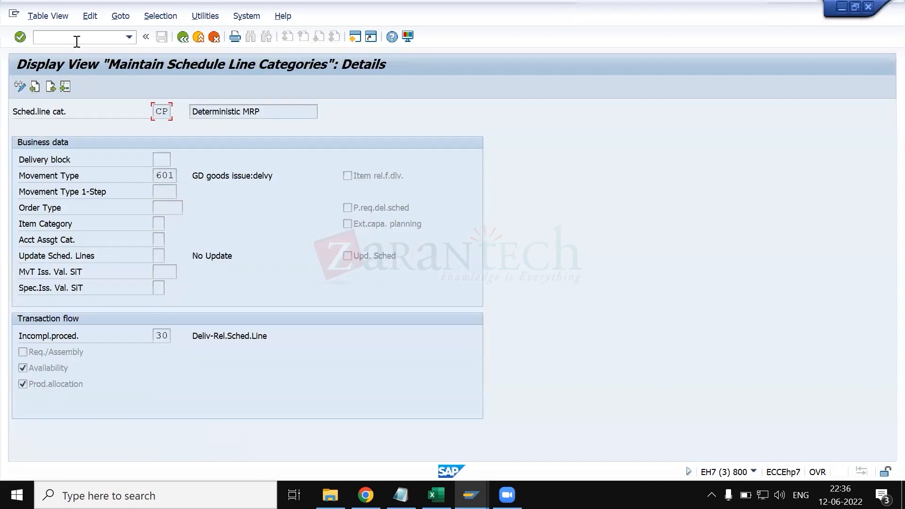
- Open VOV6 in an additional session, show it in display mode, and open the details of schedule line category CN
type("/OVOV")
key("Return")
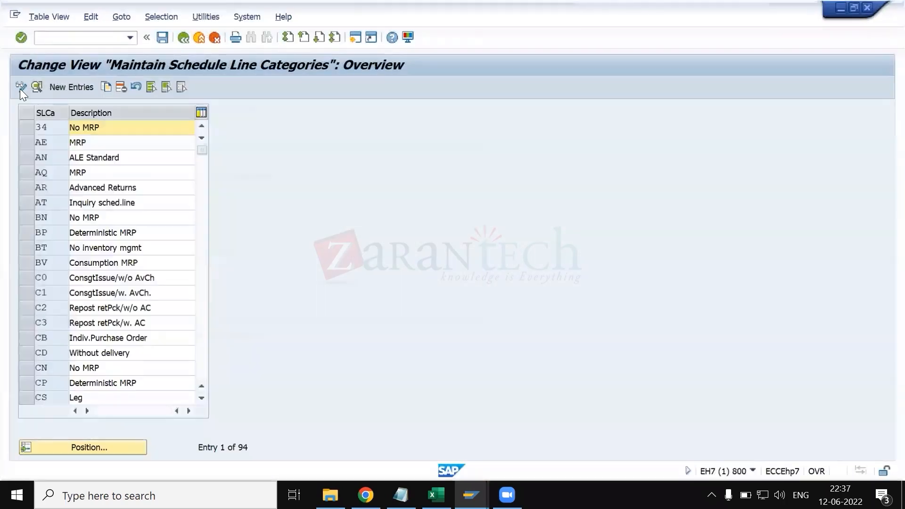
left_click(21, 86)
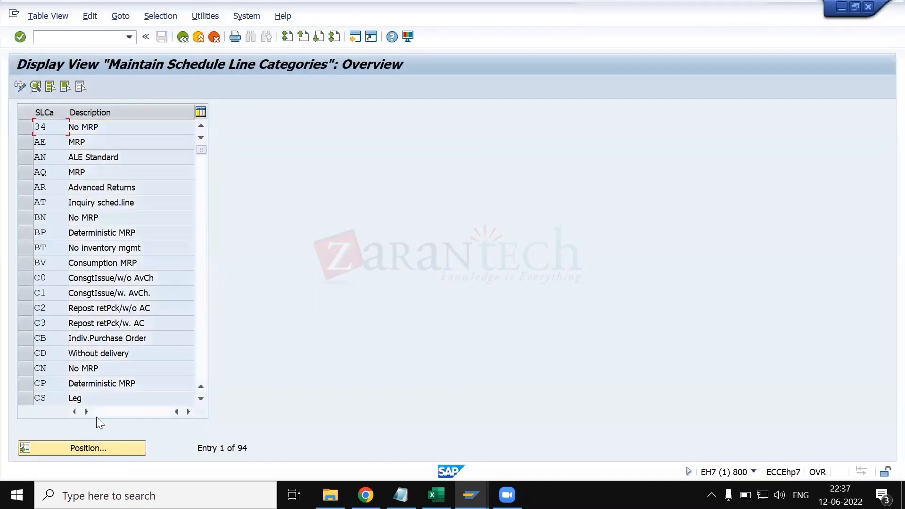
left_click(105, 446)
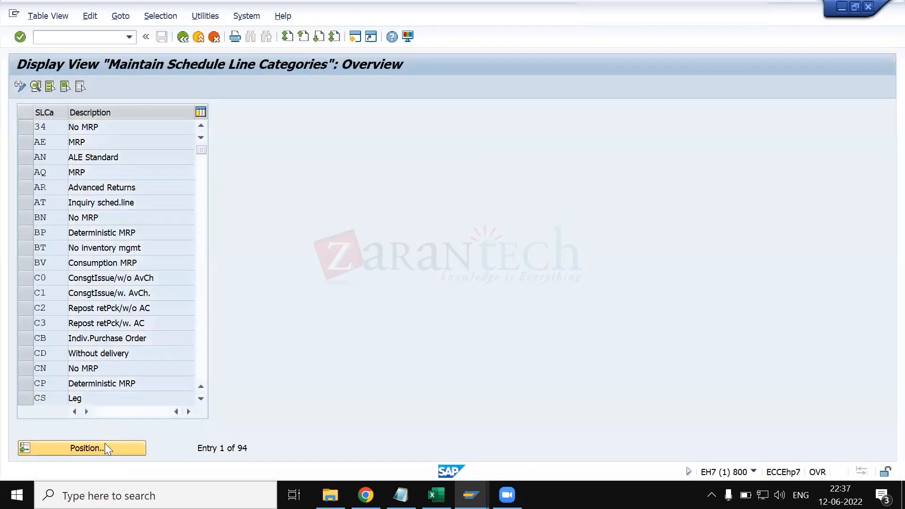
key("Return")
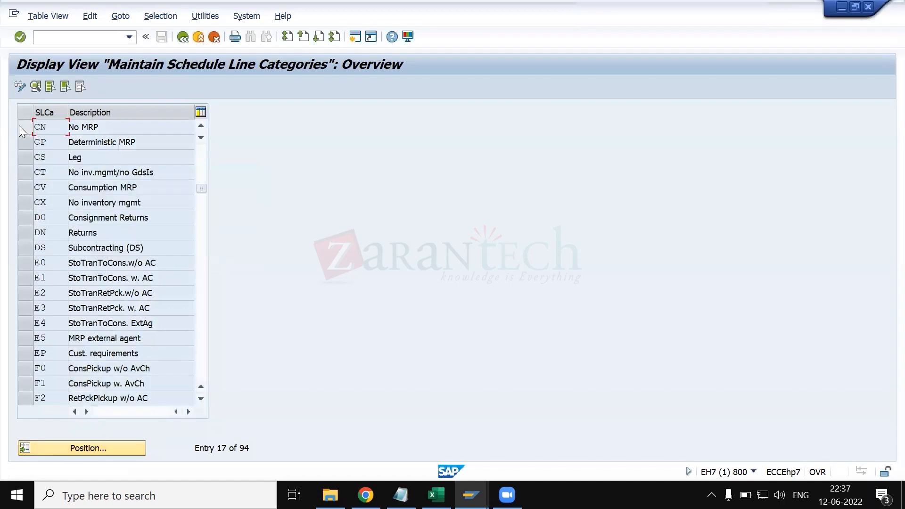
left_click(19, 126)
left_click(33, 86)
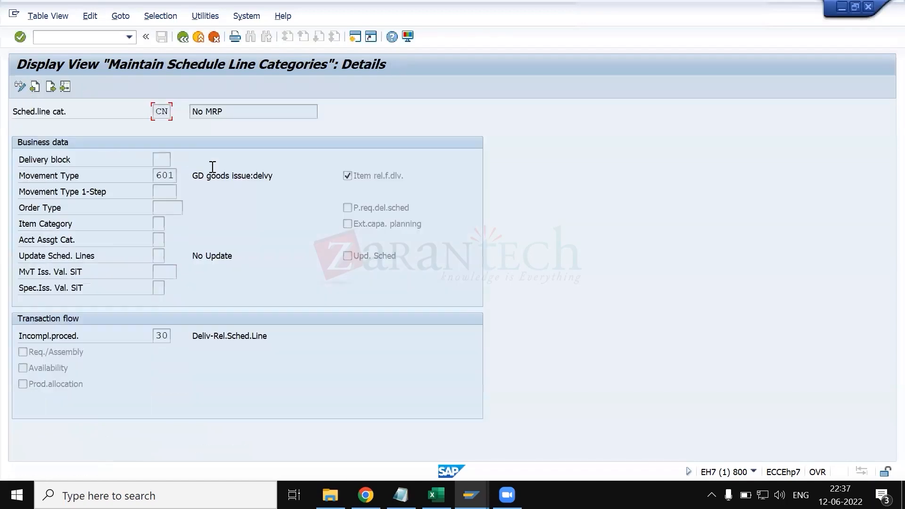
- Compare the business data and transaction flow settings of schedule line categories CP and CN
key("F8")
key("F7")
key("F8")
key("F7")
key("F8")
key("F7")
key("F8")
key("F7")
key("F8")
key("F7")
key("F8")
key("F7")
left_click(383, 177)
key("F8")
key("F7")
key("alt+Tab")
key("alt+Tab")
key("alt")
key("alt")
- Record CP/CN below ZSUP/tan in the Notepad notes, save the file, and return to the CN details in SAP
key("alt+Tab")
key("alt+Tab")
key("alt+Tab")
left_click(158, 110)
key("alt+Tab")
key("alt+Tab")
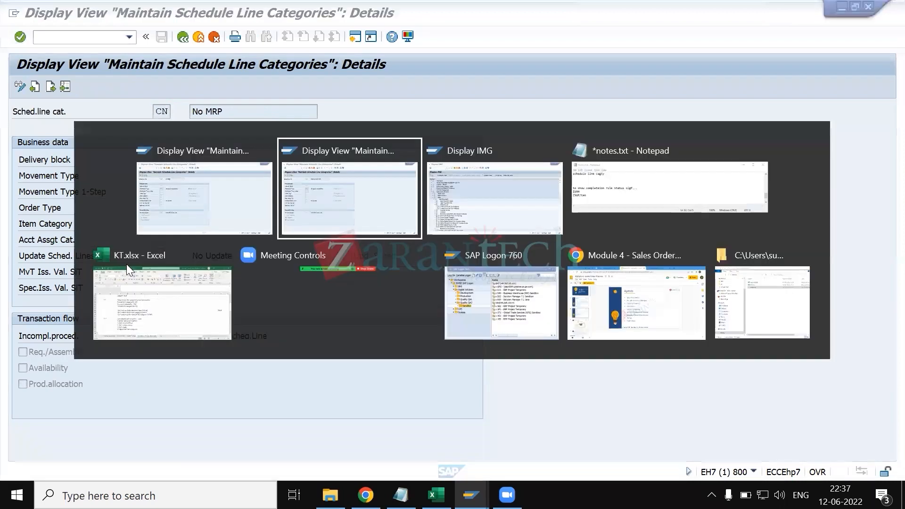
key("Tab")
key("Tab")
left_click(237, 391)
key("Return")
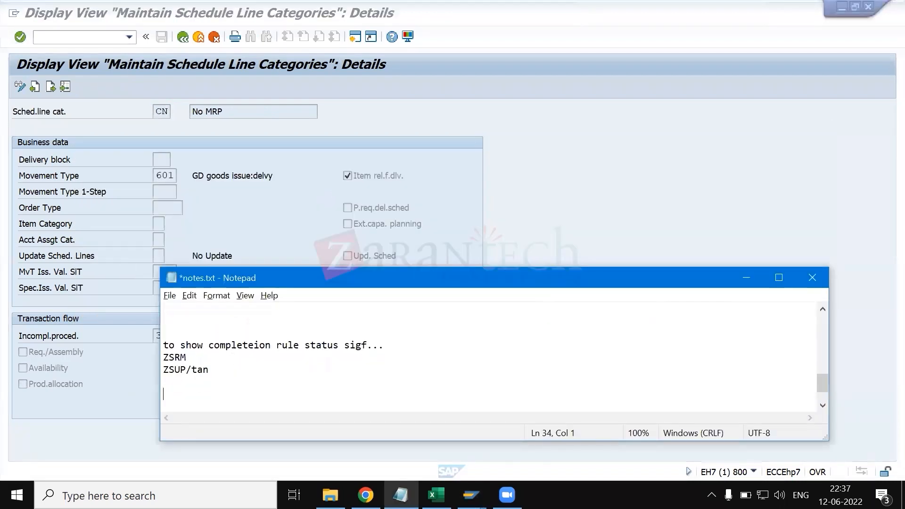
key("BackSpace")
type("CP/CN")
key("ctrl+s")
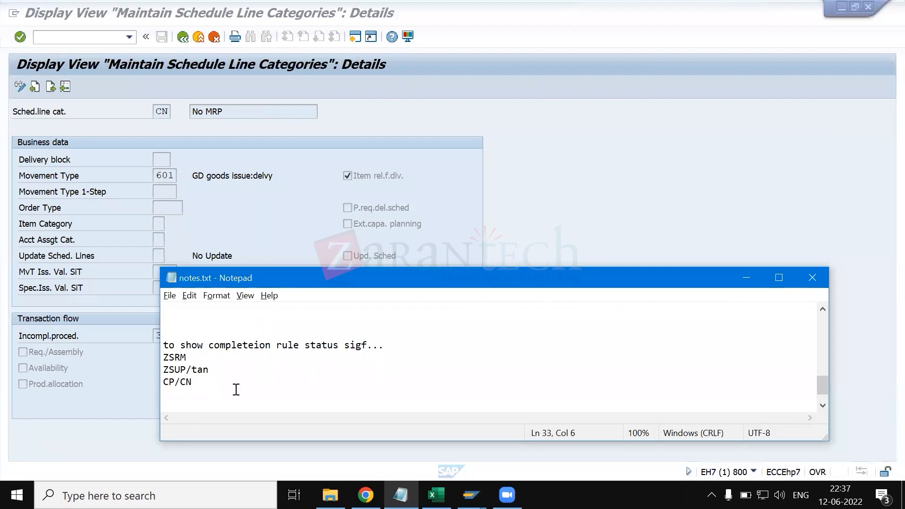
key("alt+Tab")
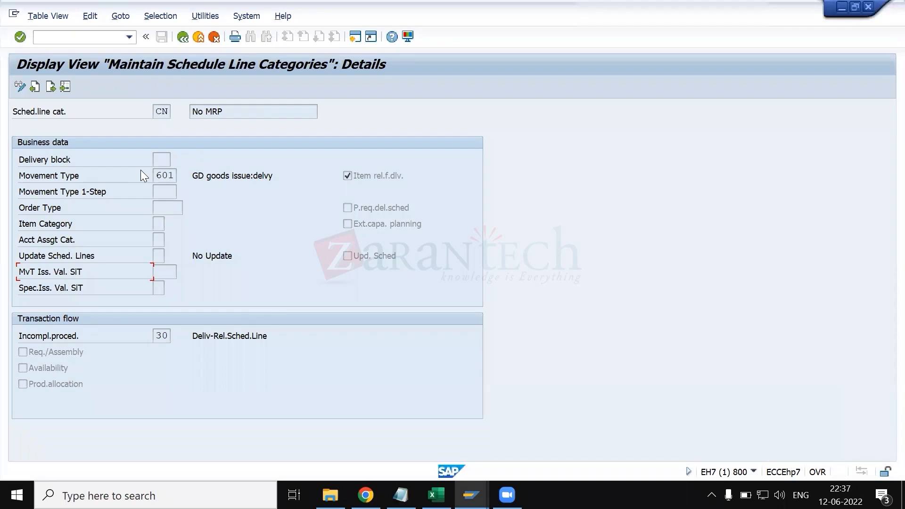
key("alt+Tab")
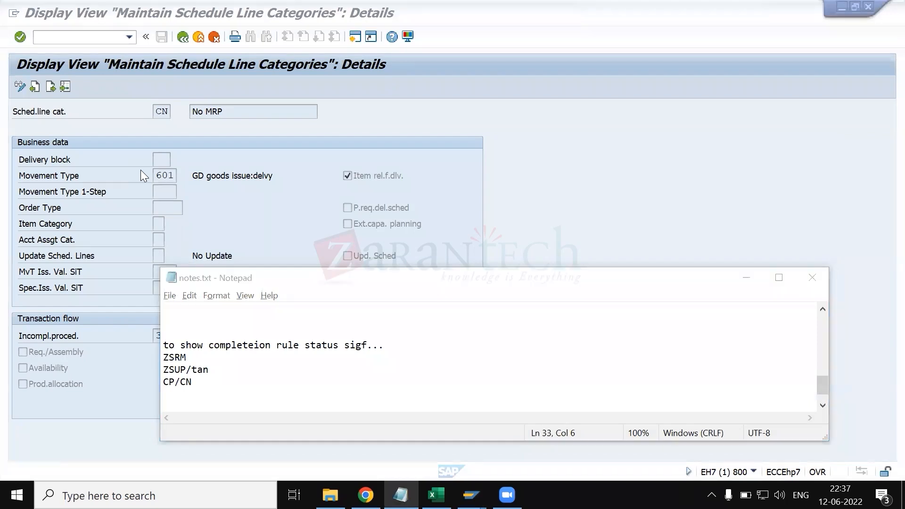
key("alt+Tab")
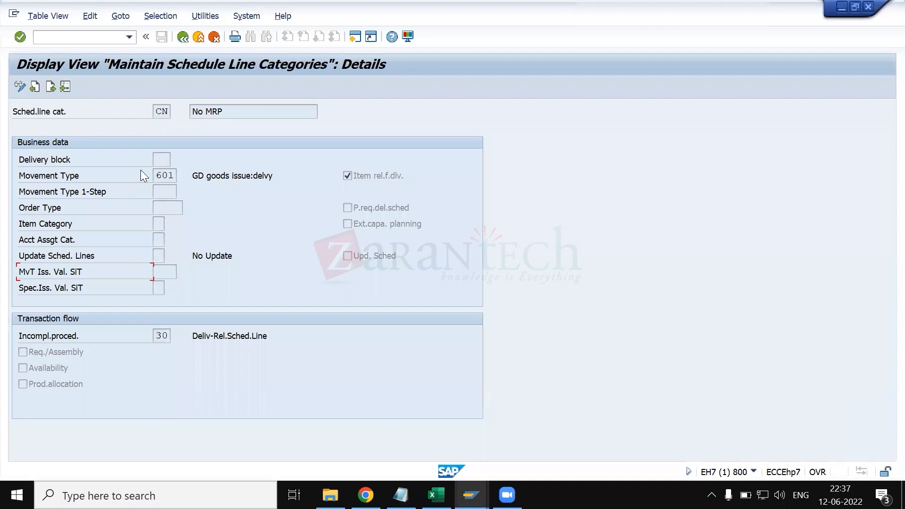
- Switch to the KT.xlsx workbook and review the schedule line categories listed for the sales order and return order processes
key("alt+Tab")
key("alt+Tab")
key("alt+Tab")
key("alt+Tab")
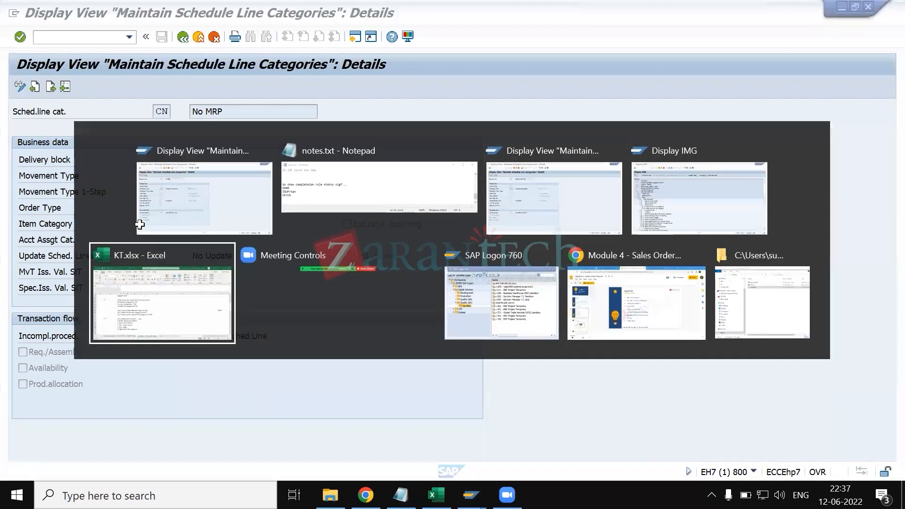
scroll(710, 296, "up", 7)
scroll(710, 296, "right", 6)
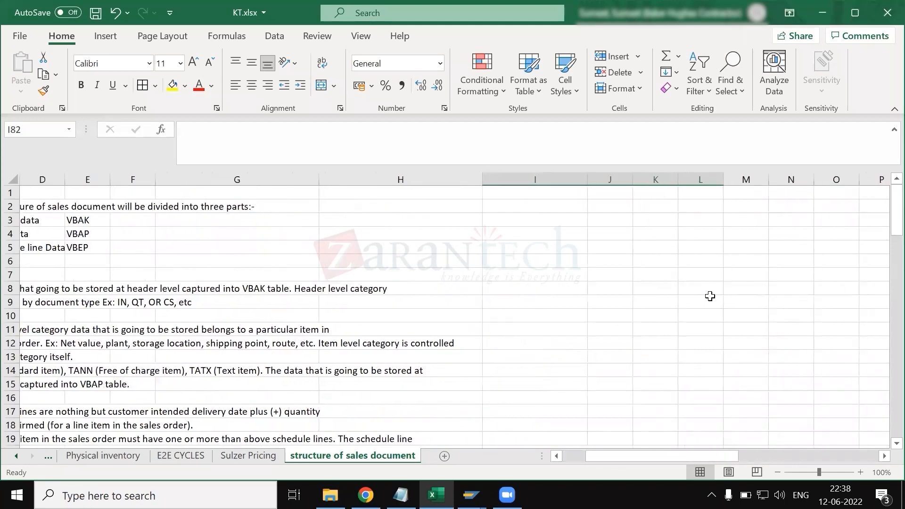
scroll(710, 296, "right", 5)
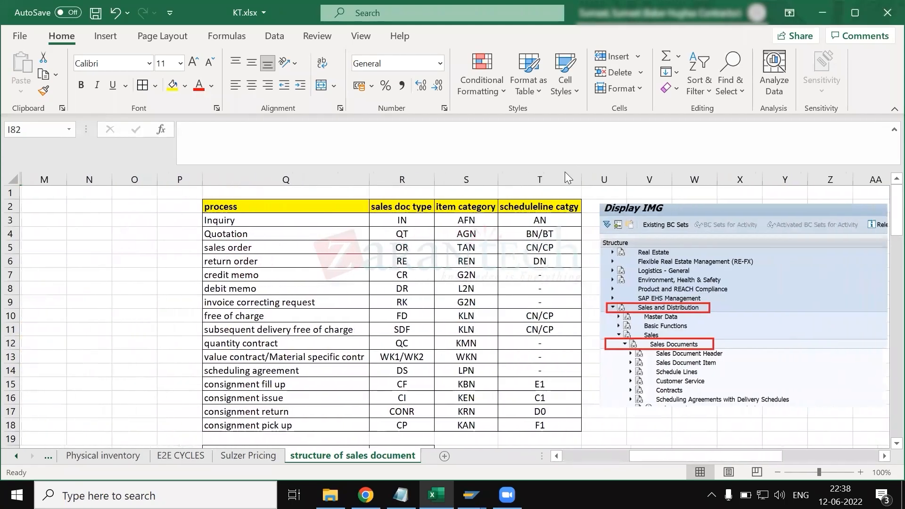
left_click(555, 173)
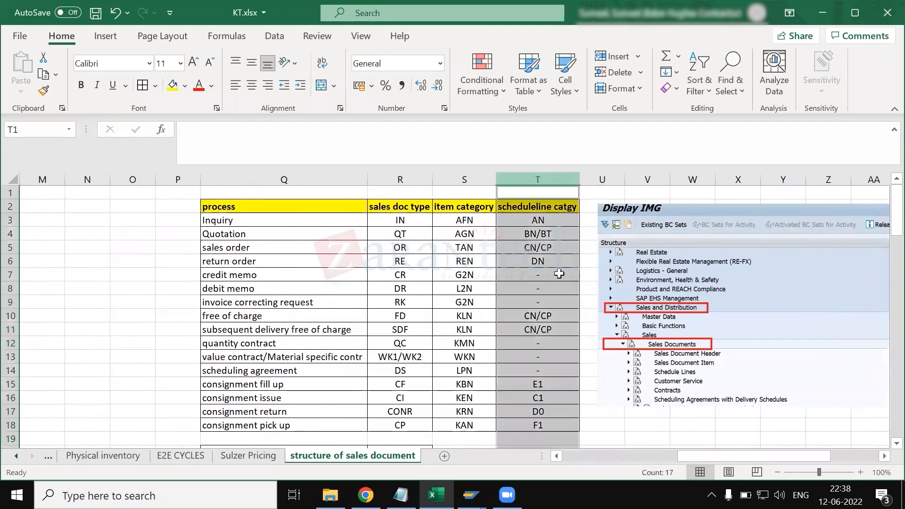
left_click(293, 249)
left_click(530, 246)
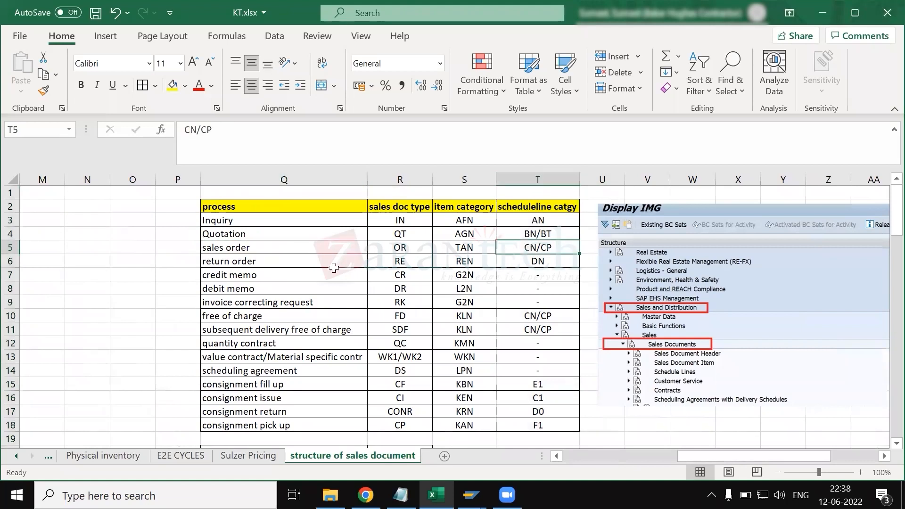
left_click(293, 262)
left_click(529, 262)
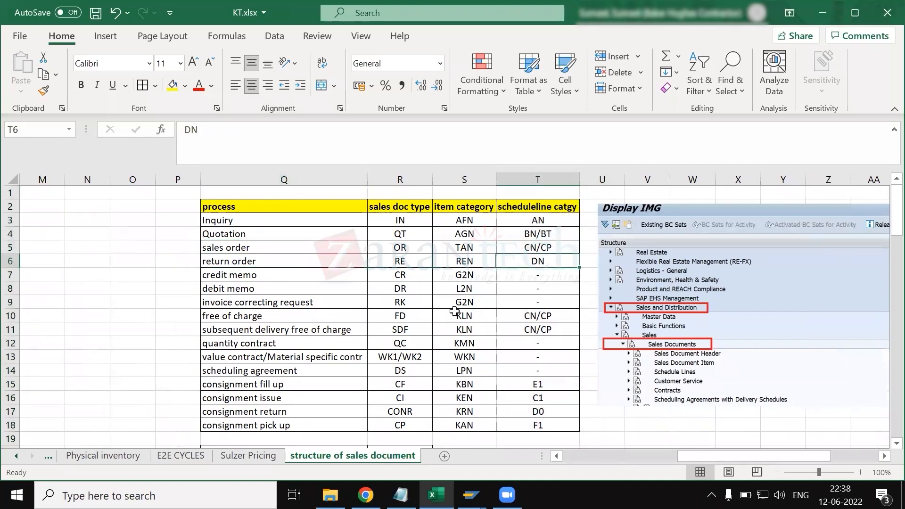
- Highlight the process table rows without a schedule line category: credit memo to invoice correcting request, and quantity contract to scheduling agreement
left_click_drag(535, 276, 539, 304)
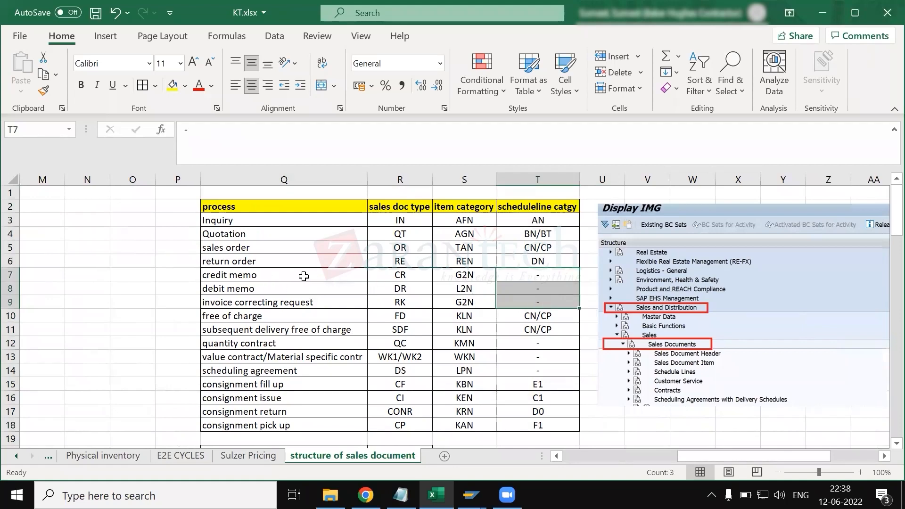
left_click_drag(297, 276, 332, 301)
left_click_drag(391, 301, 523, 298)
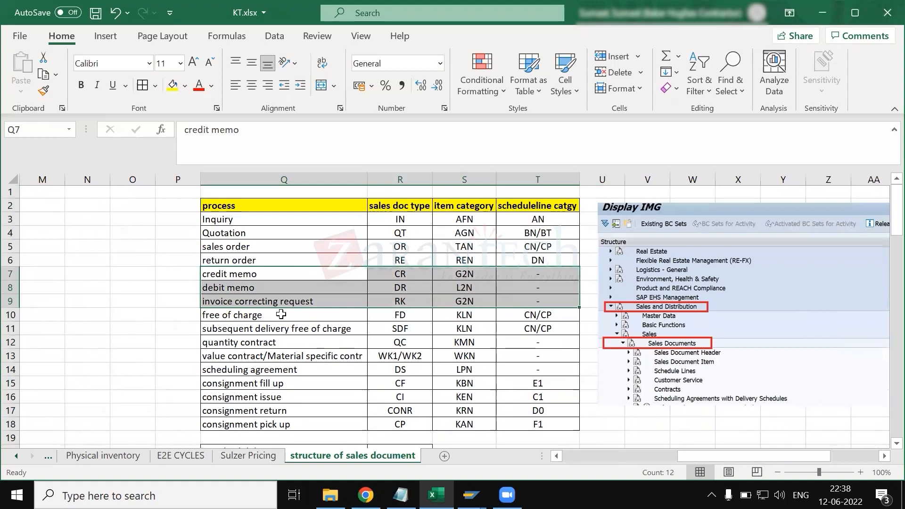
left_click(259, 344)
left_click_drag(298, 358, 512, 367)
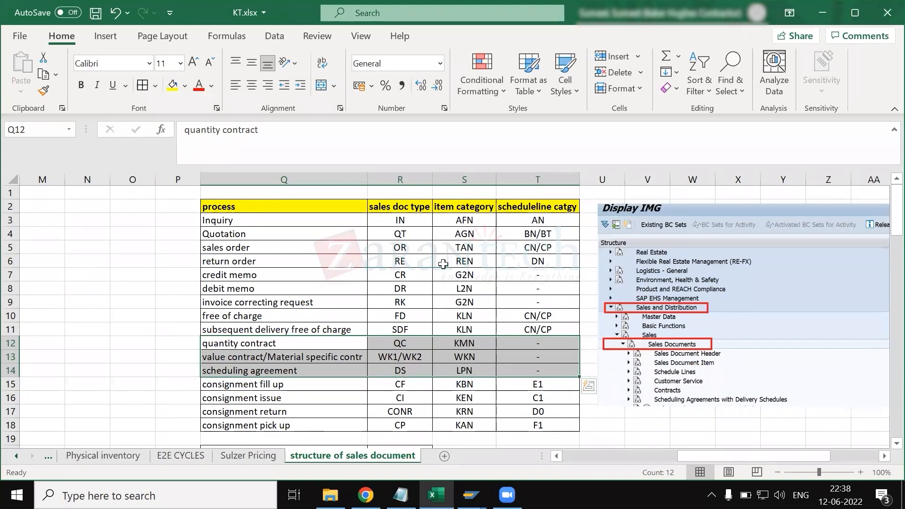
- Return to the CN schedule line category details in SAP and view the possible delivery block values without choosing one
key("alt+Tab")
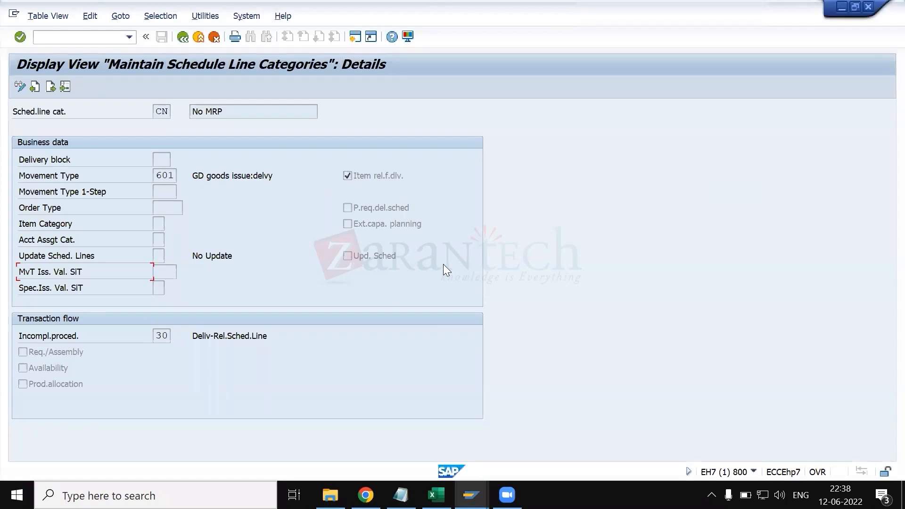
key("alt+Tab")
key("alt+Tab")
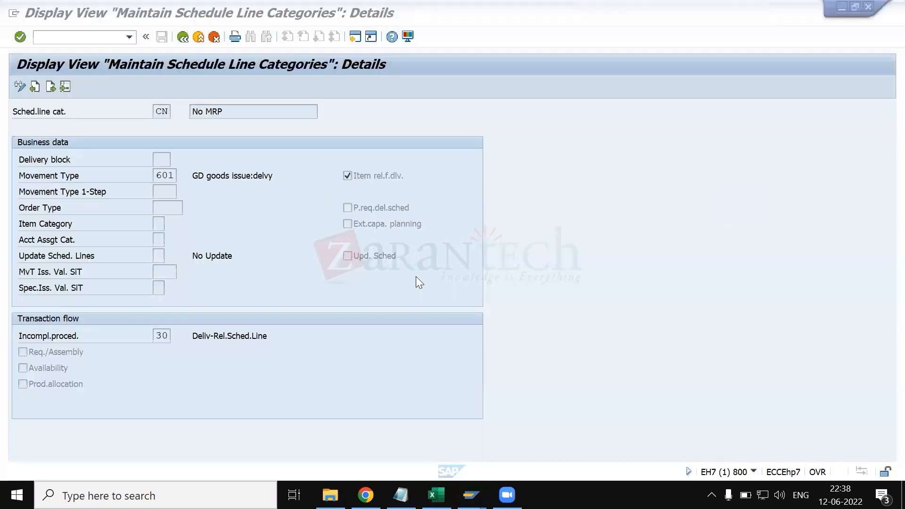
left_click(157, 160)
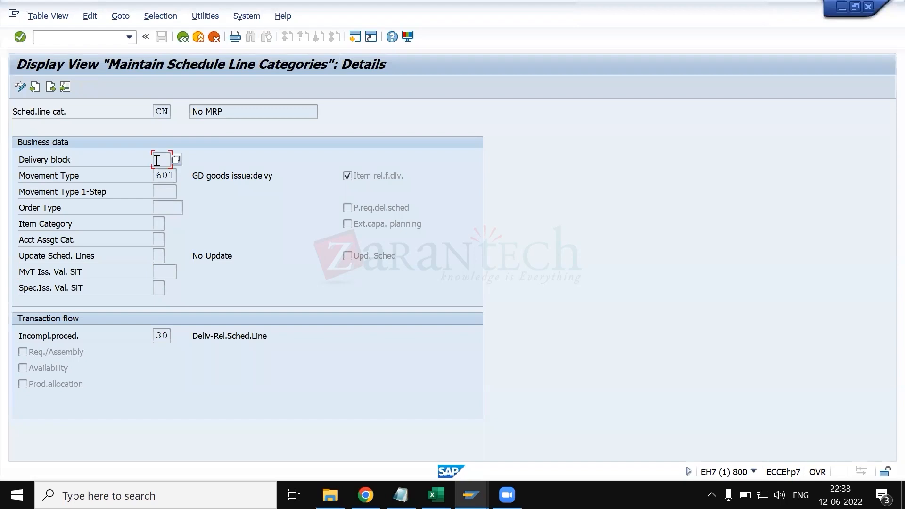
left_click(177, 160)
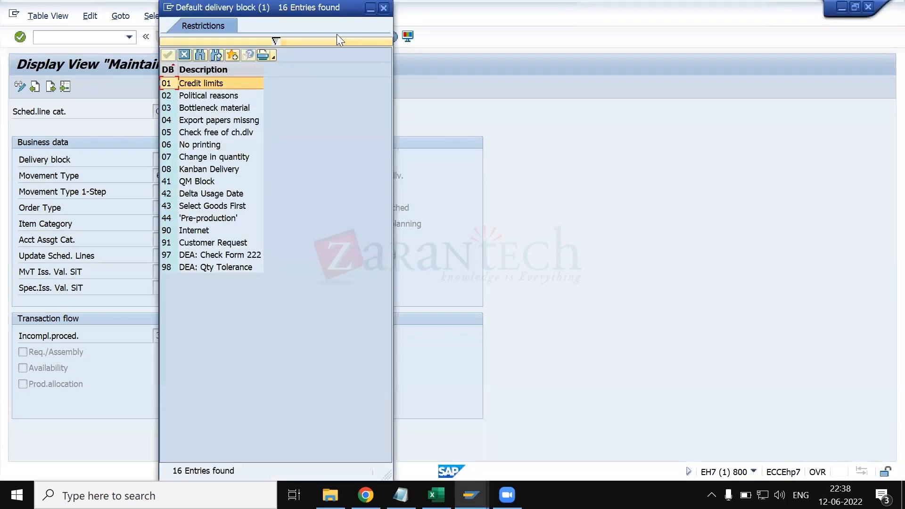
key("Escape")
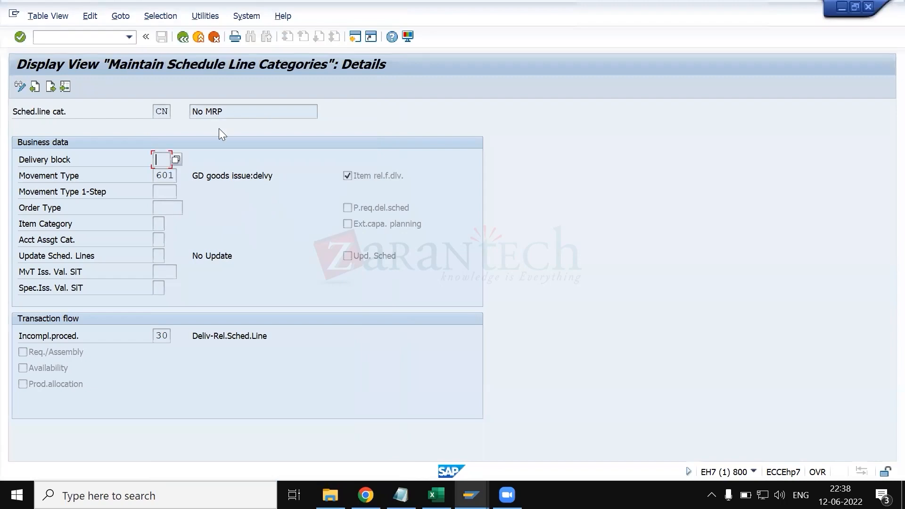
- Switch to KT.xlsx and highlight the list of general important checks to remember in item category
key("alt+Tab")
scroll(232, 341, "left", 10)
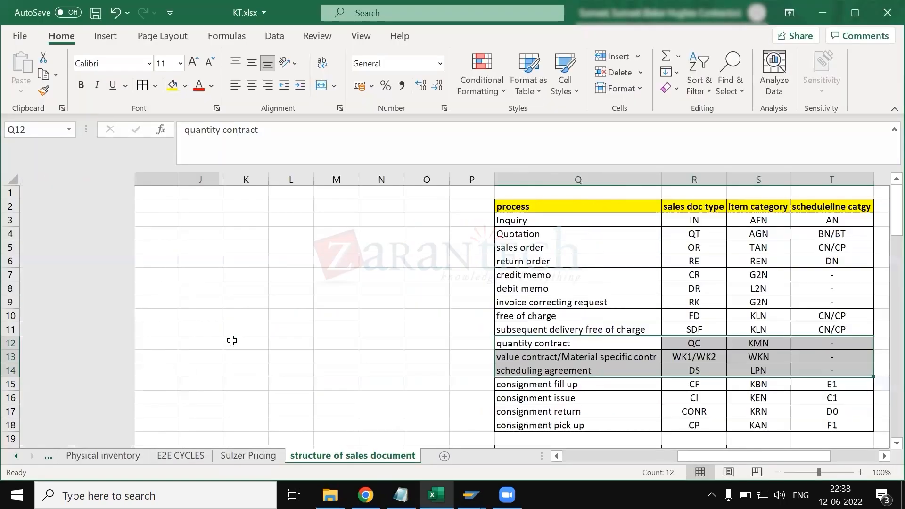
scroll(233, 341, "down", 15)
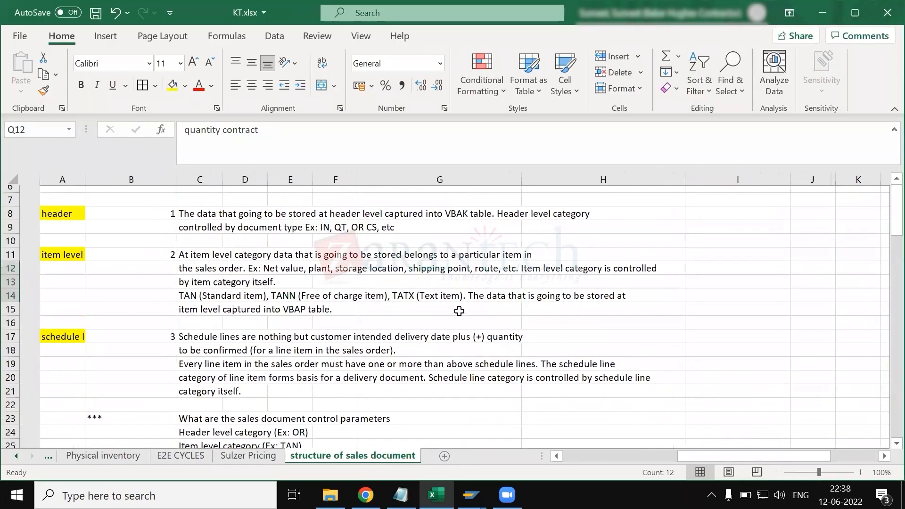
scroll(477, 281, "down", 1)
scroll(476, 281, "right", 4)
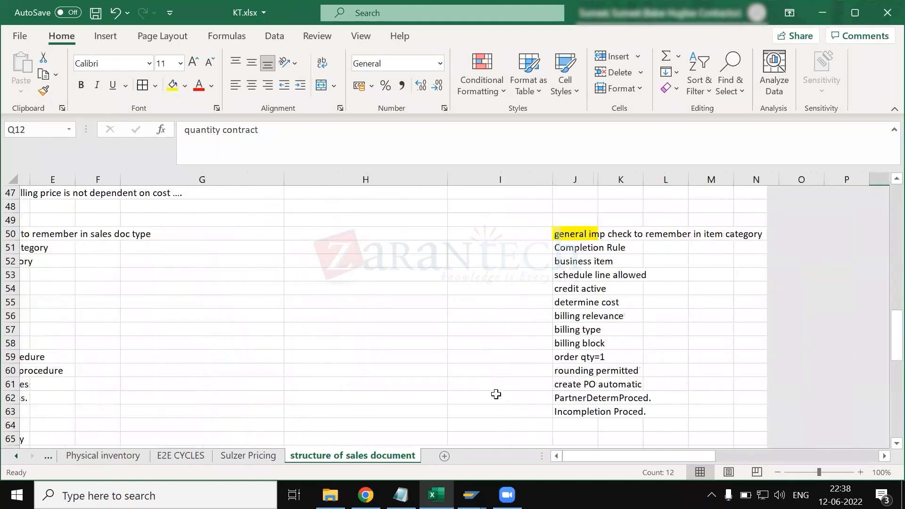
left_click(461, 233)
key("ctrl+shift+Down")
left_click_drag(452, 236, 235, 234)
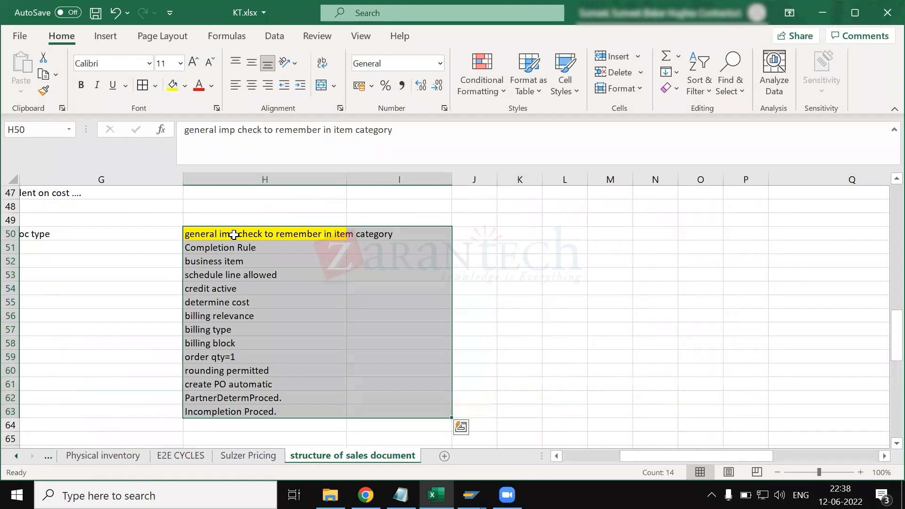
- Locate the Delivery block entry in the list of general checks for the sales document type
scroll(376, 318, "left", 3)
scroll(150, 353, "left", 3)
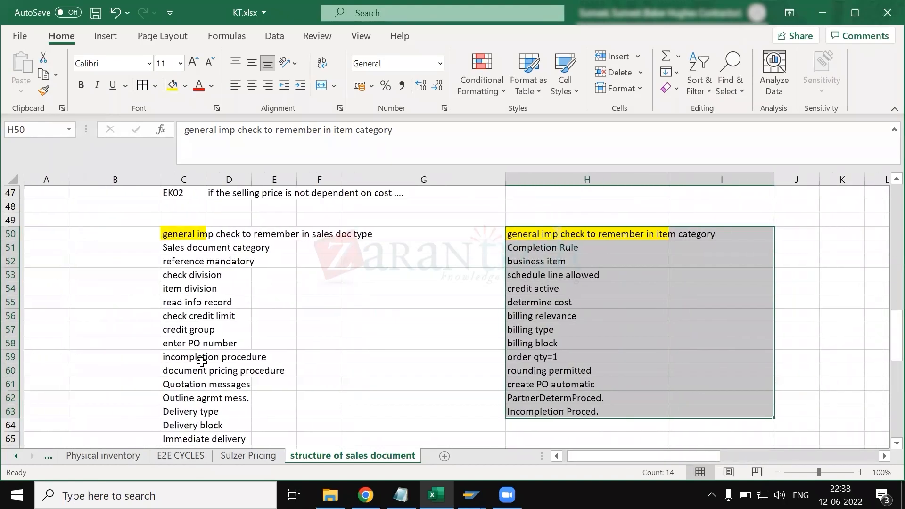
scroll(202, 362, "down", 3)
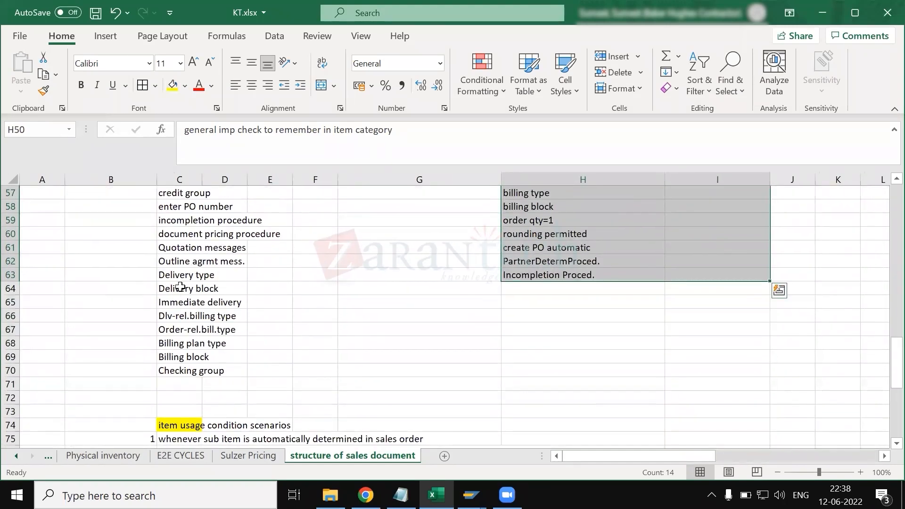
left_click(189, 289)
scroll(519, 327, "up", 5)
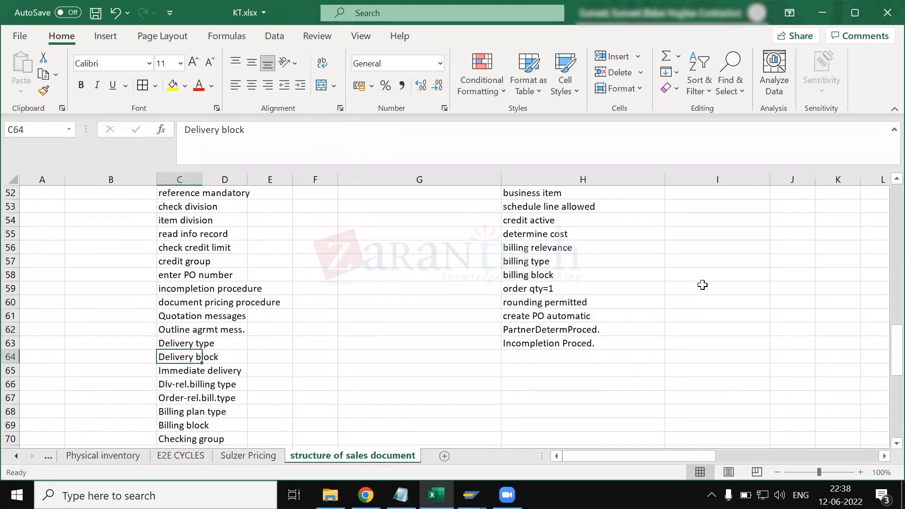
scroll(754, 319, "right", 3)
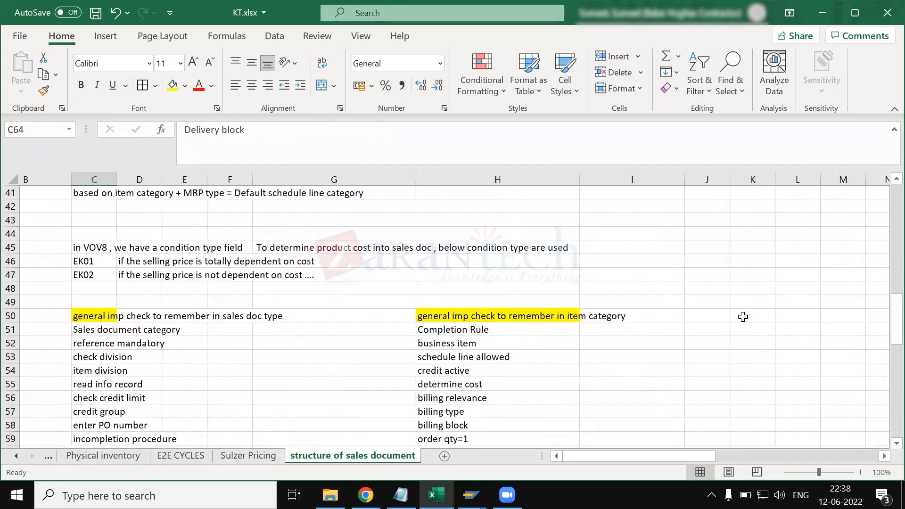
left_click(668, 317)
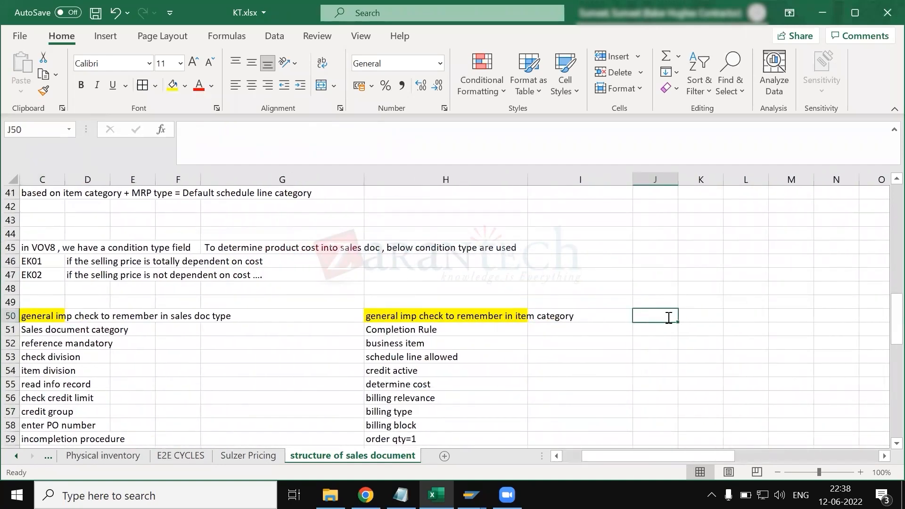
type("G")
key("BackSpace")
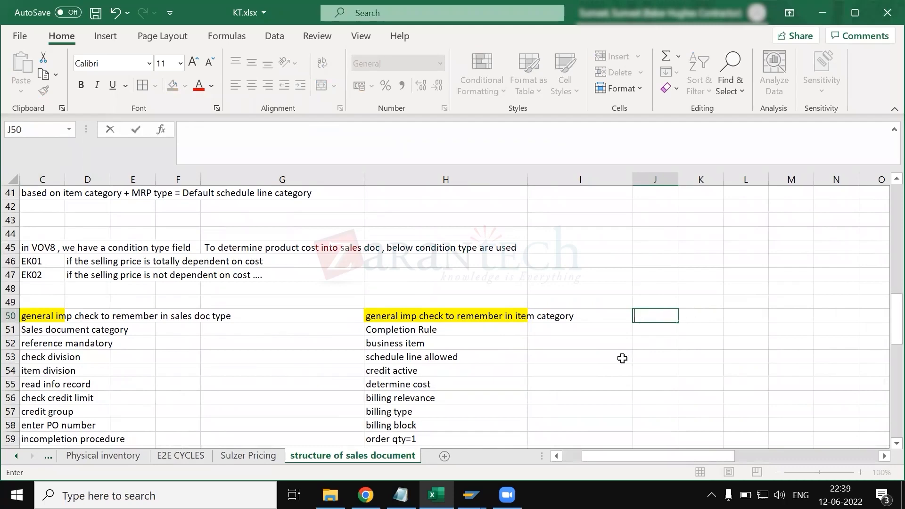
left_click(640, 357)
- Return to the CN details in SAP, open the movement type value list, and move it clear of the category's settings
key("alt+Tab")
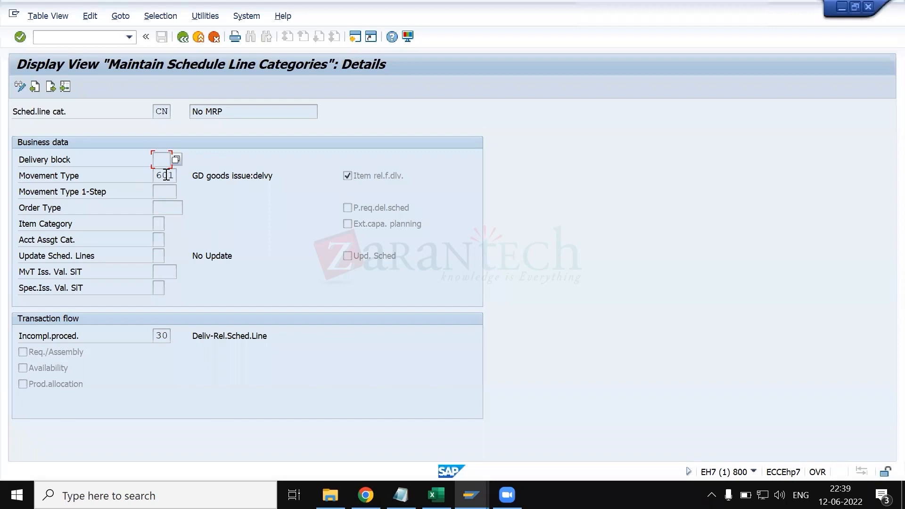
left_click(166, 176)
left_click(181, 176)
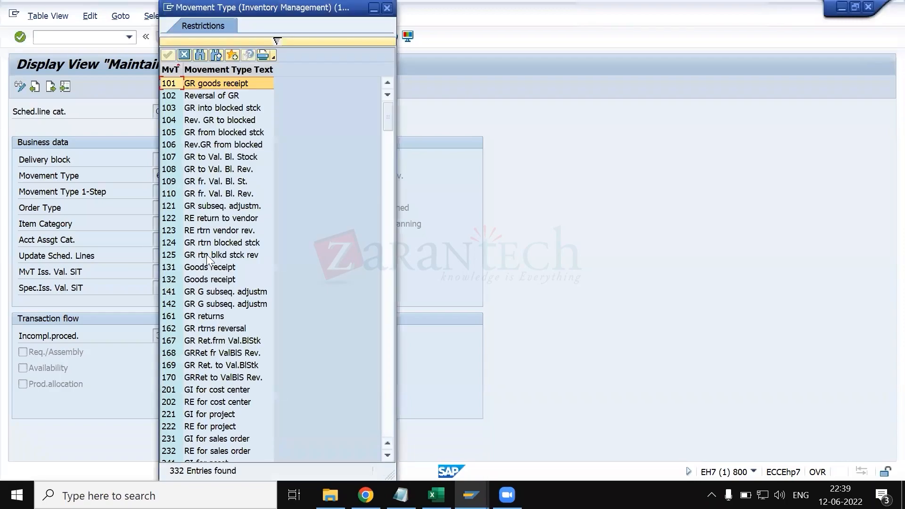
scroll(207, 255, "down", 20)
scroll(207, 254, "down", 20)
scroll(206, 254, "up", 18)
scroll(206, 254, "up", 20)
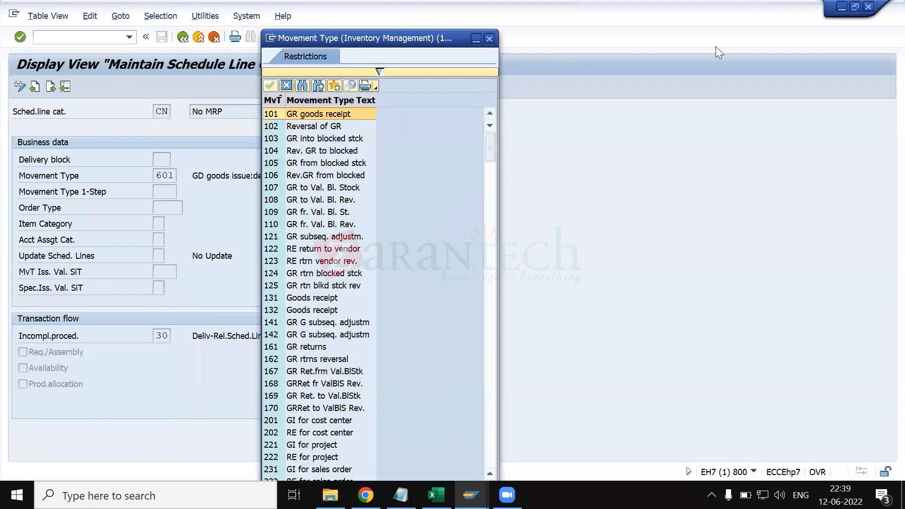
left_click_drag(431, 36, 716, 46)
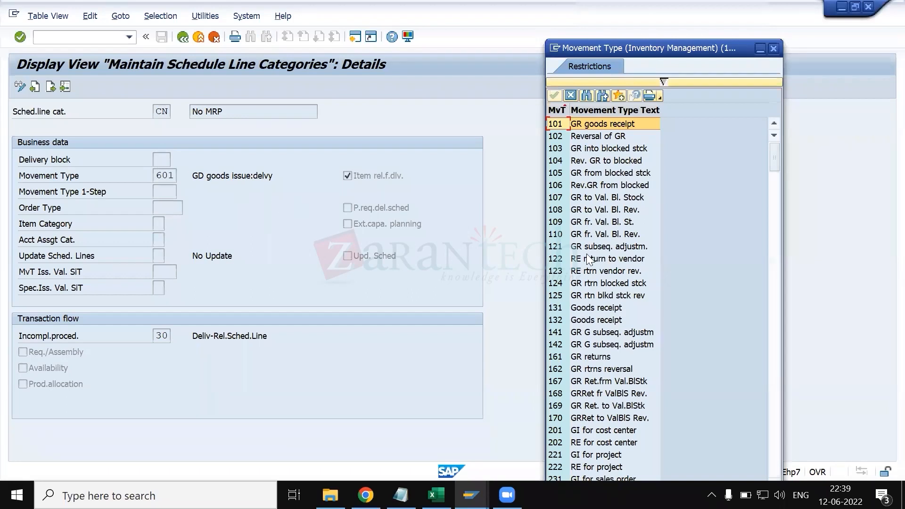
- Find and highlight movement type 601, GD goods issue:delvy, in the movement type value list
scroll(579, 326, "down", 20)
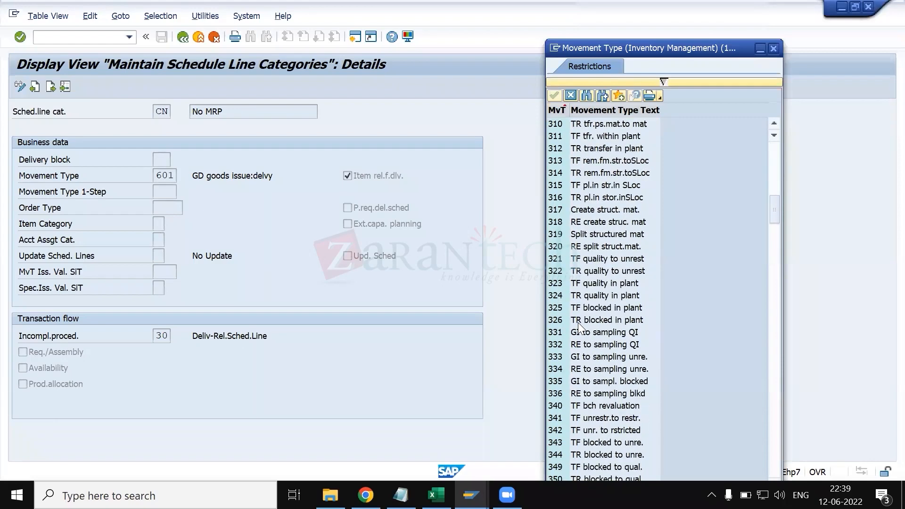
scroll(578, 322, "down", 20)
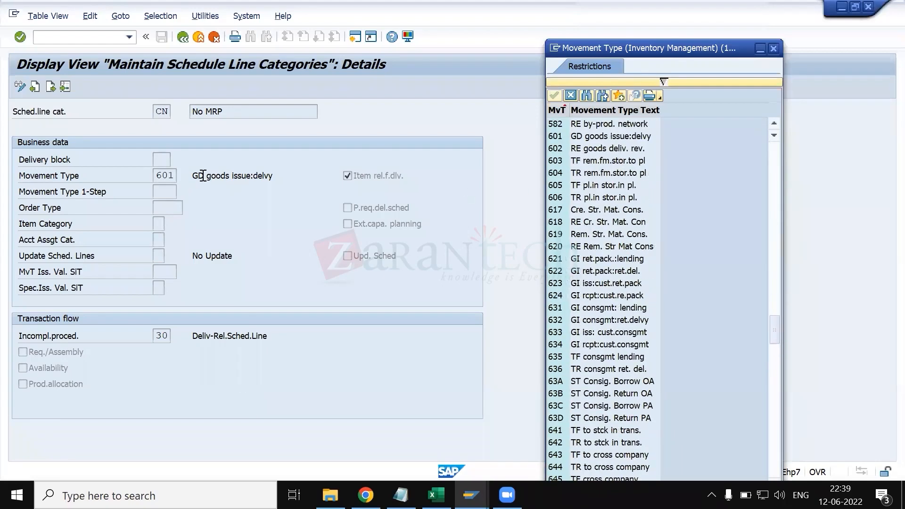
scroll(629, 188, "up", 3)
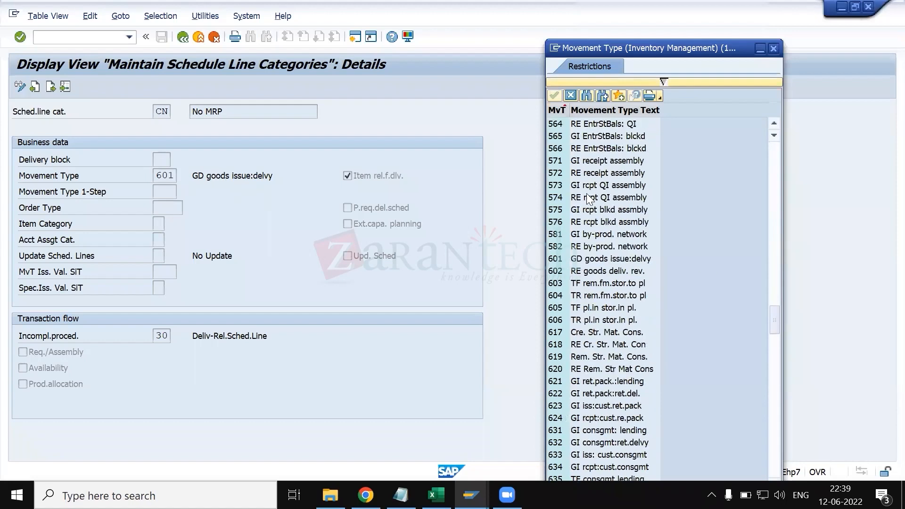
left_click(589, 260)
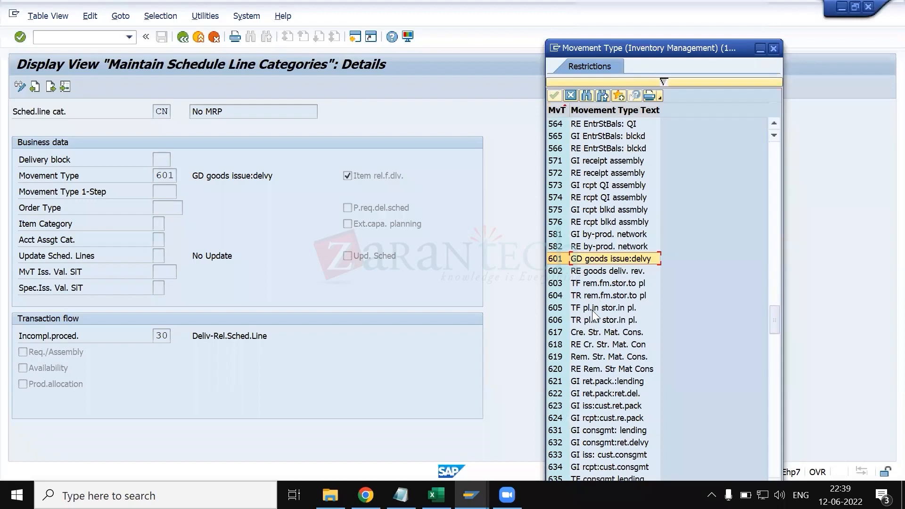
- Highlight movement type 621 for returnable packaging lending and 645 for cross-company transfer in the value list
left_click(594, 383)
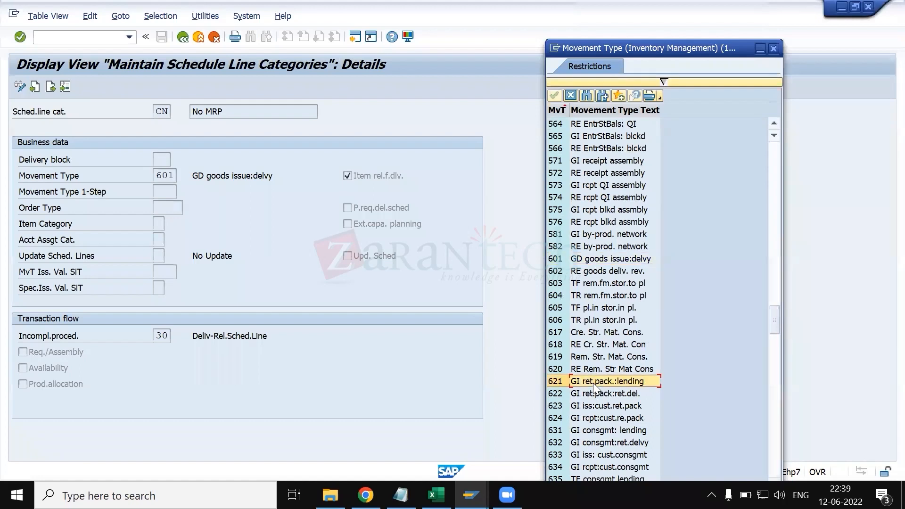
scroll(590, 301, "down", 1)
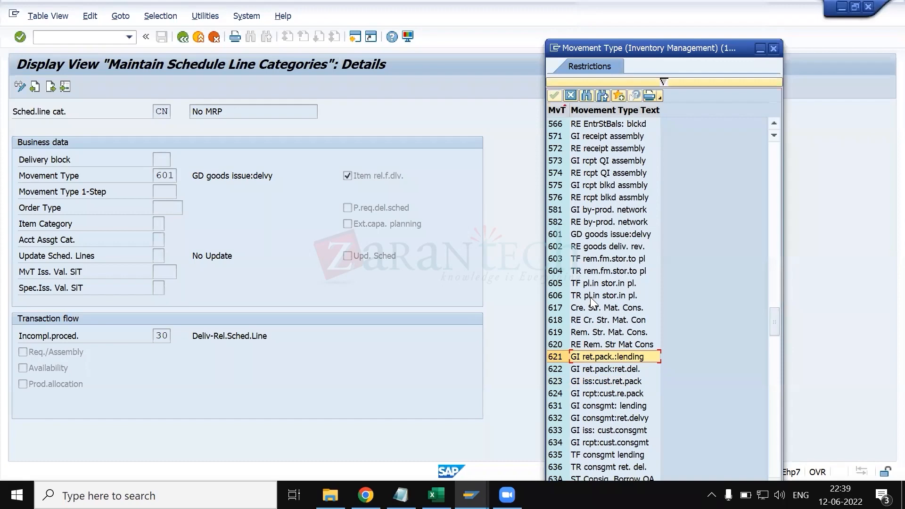
scroll(591, 297, "down", 3)
scroll(603, 437, "down", 4)
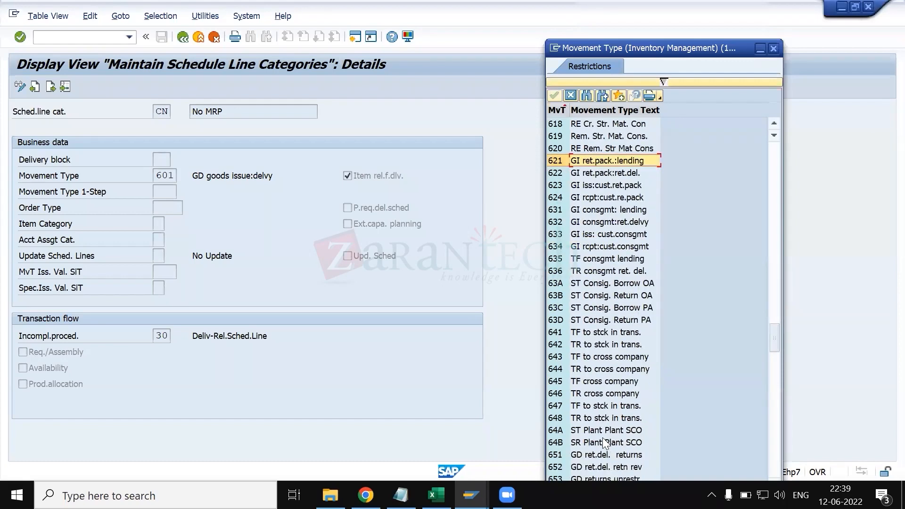
left_click(602, 377)
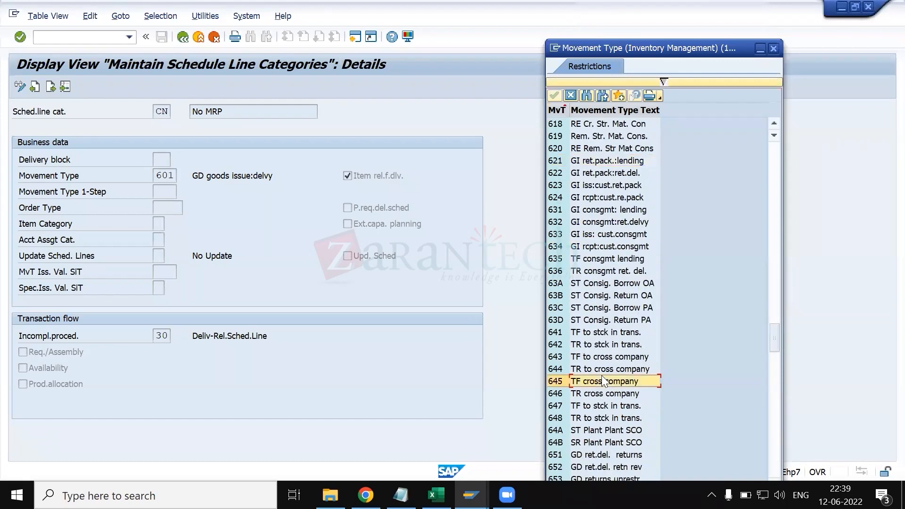
- Go back up the movement type list and highlight the reversal entry 602, followed by goods issue entry 601
scroll(602, 376, "up", 2)
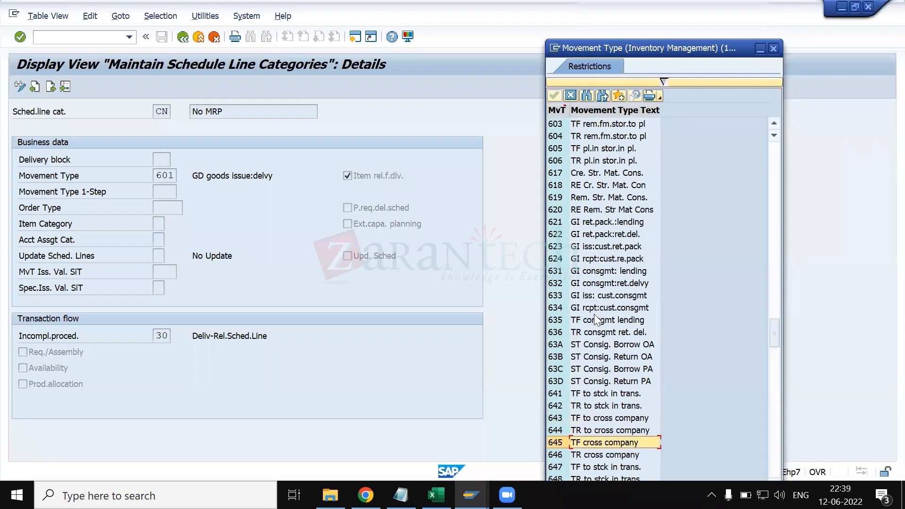
scroll(595, 306, "up", 2)
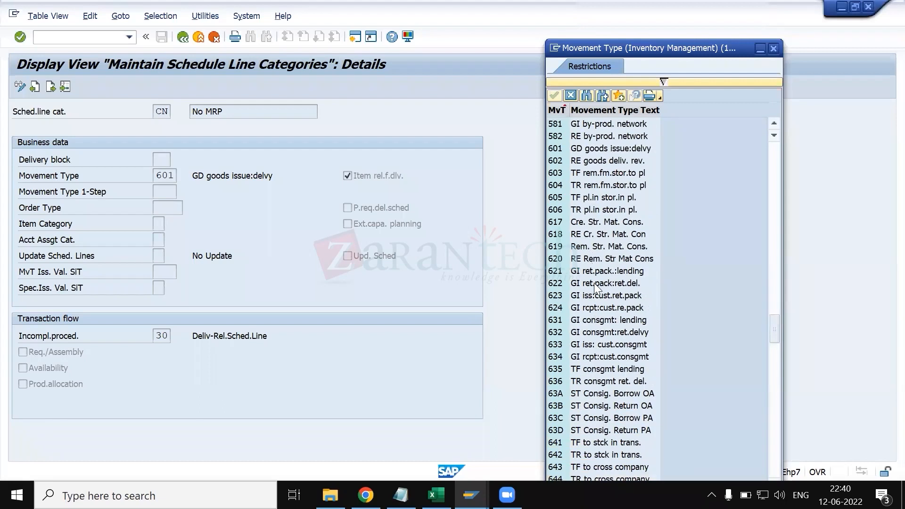
scroll(595, 285, "up", 2)
left_click(582, 209)
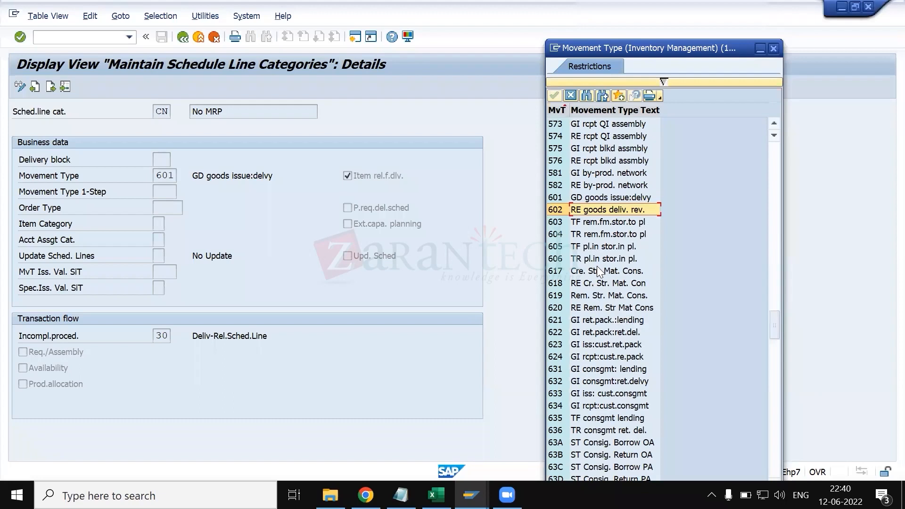
scroll(598, 270, "down", 1)
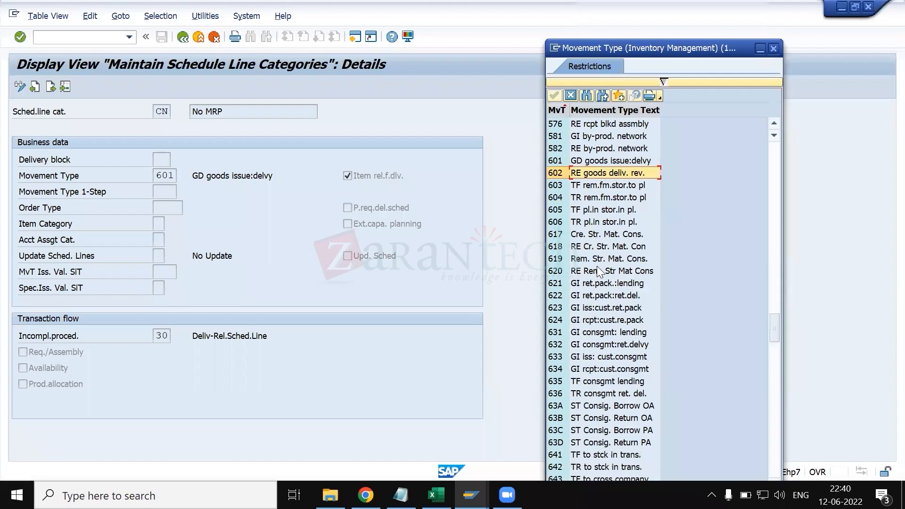
left_click(560, 159)
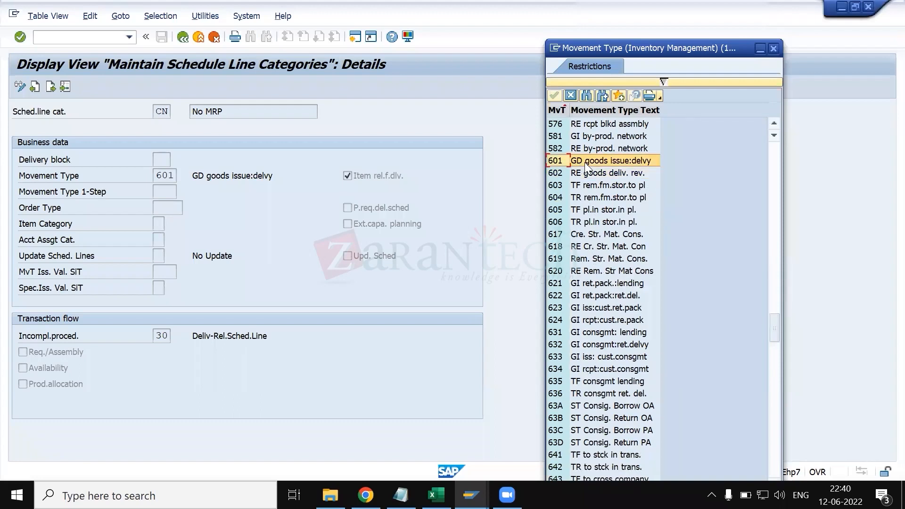
- Switch to the CP schedule line category session, start VA03 in a new session, and display the sales order's document flow
key("alt+Tab")
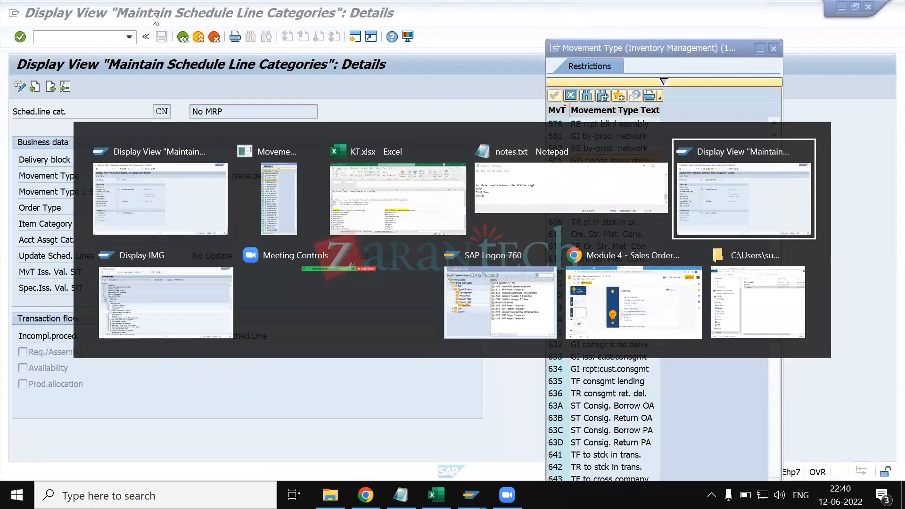
type("/OVA03")
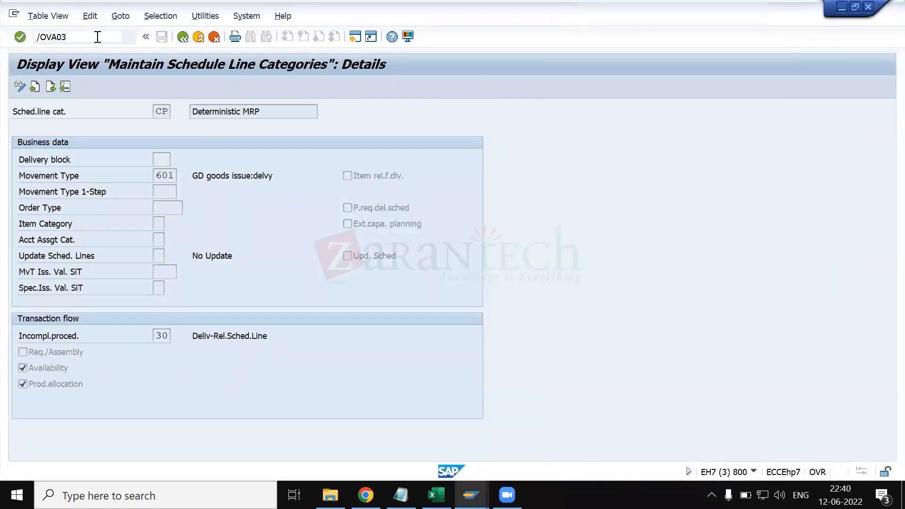
key("Return")
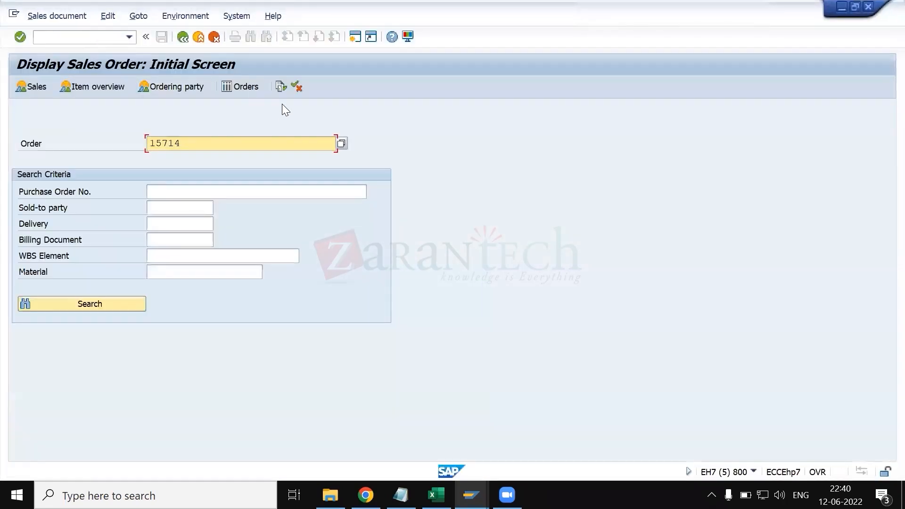
left_click(280, 87)
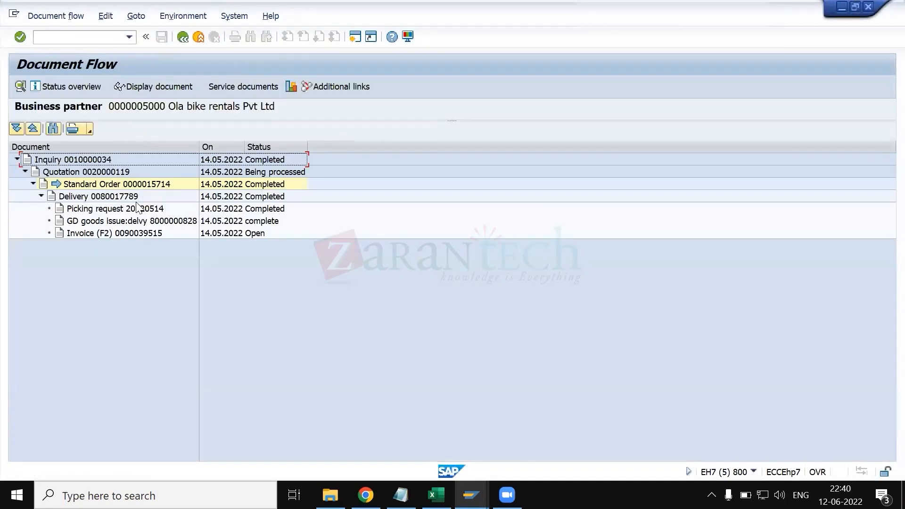
- Display the delivery document from the document flow and show its goods movement data
left_click(111, 197)
left_click(150, 89)
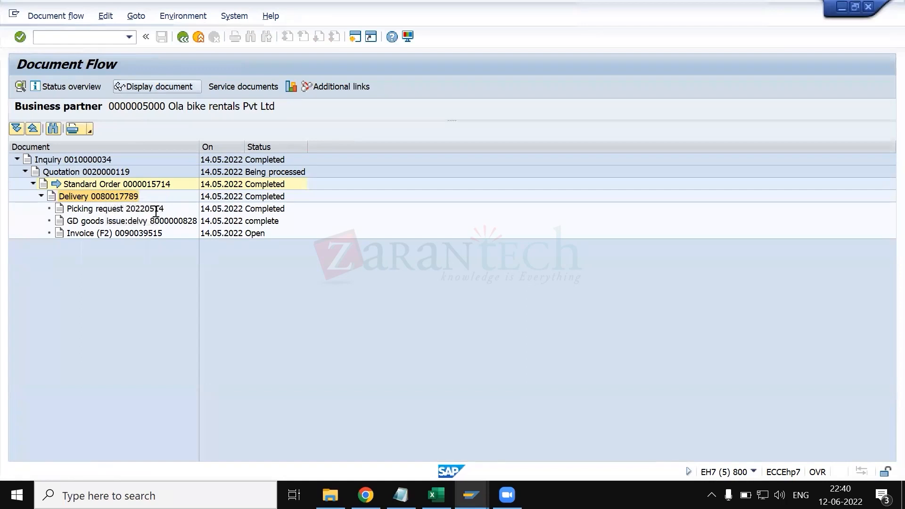
left_click(346, 165)
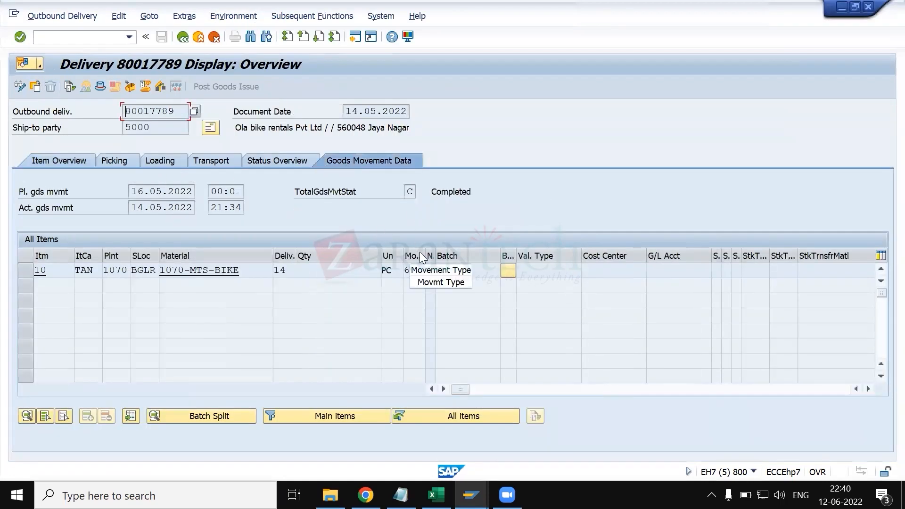
- Widen the movement type column in the delivery's item table and highlight the movement type of item 10
left_click_drag(423, 255, 494, 257)
left_click(434, 270)
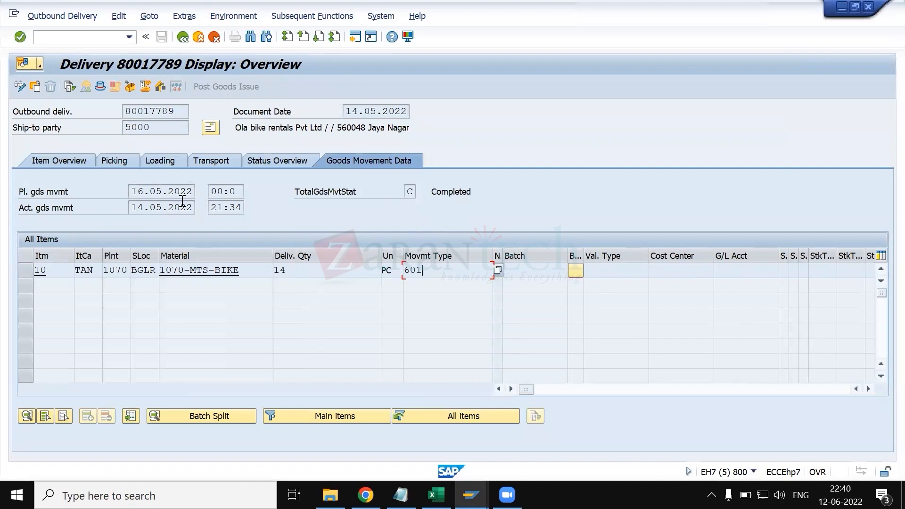
left_click_drag(441, 269, 380, 270)
left_click(406, 271)
- View the movement type values for delivery item 10, highlight consignment entries 631 and 633, and close the list without choosing one
left_click(498, 270)
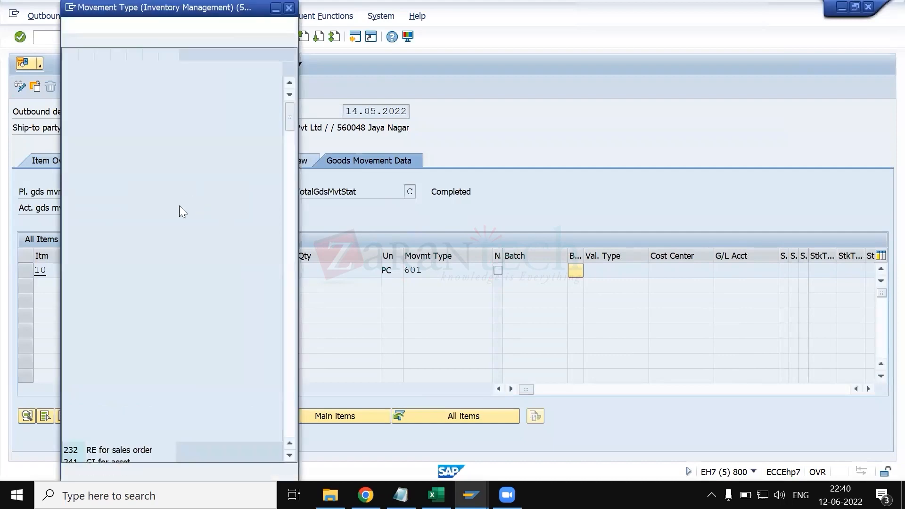
scroll(101, 302, "down", 20)
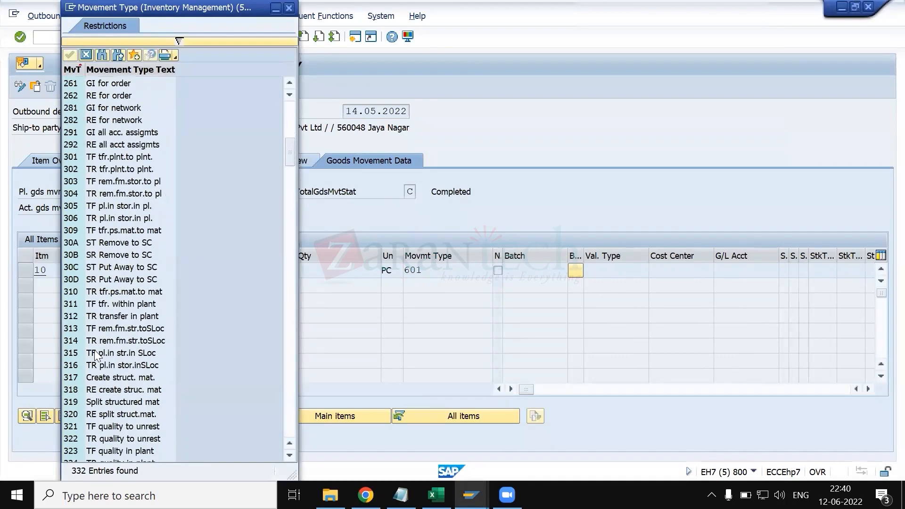
scroll(101, 344, "down", 20)
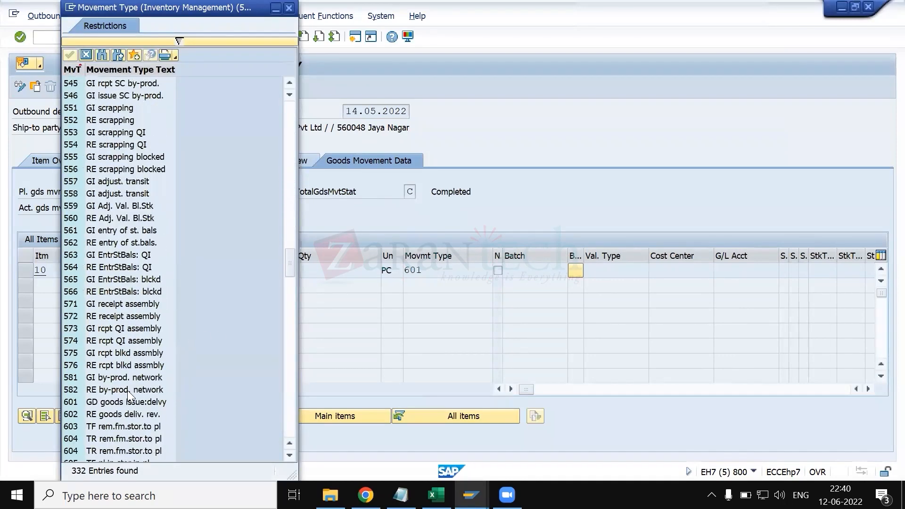
left_click(103, 316)
left_click(101, 329)
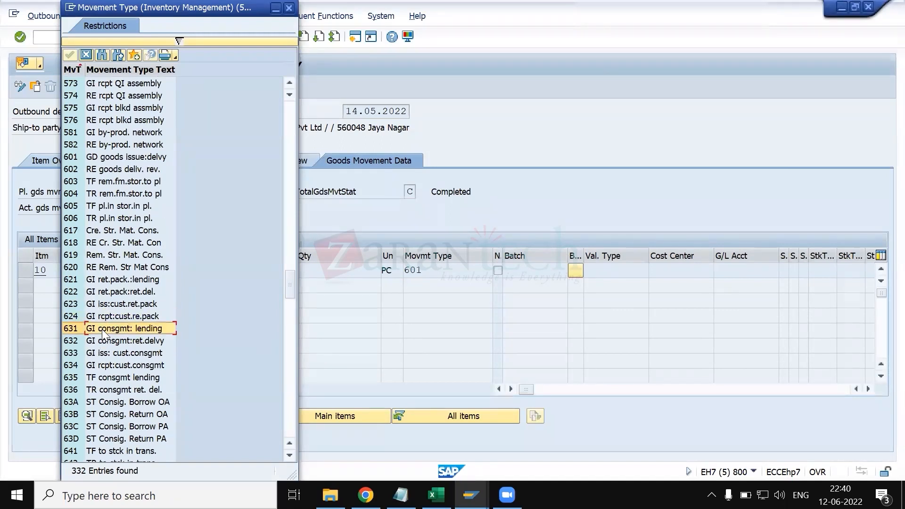
left_click(147, 342)
left_click(151, 355)
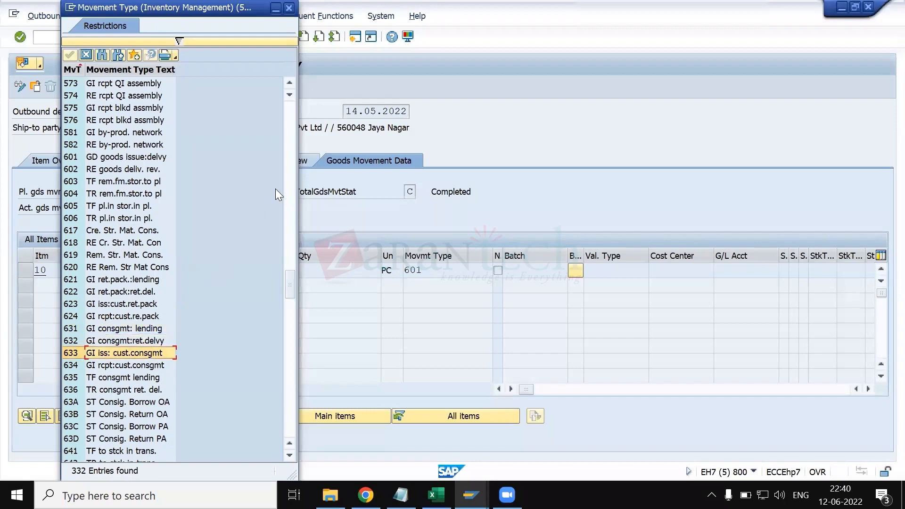
key("Escape")
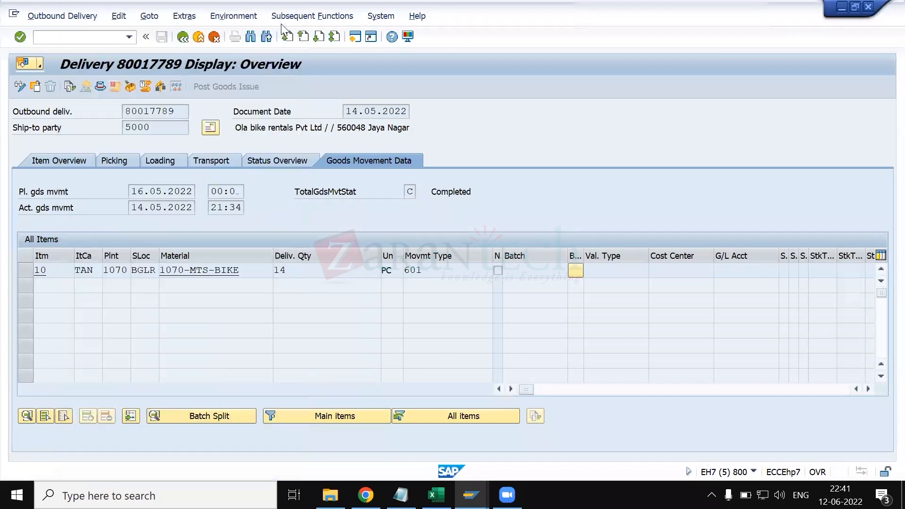
- Return to the CP schedule line category details and read the field help for Item rel.f.dlv., closing it when done
key("alt+Tab")
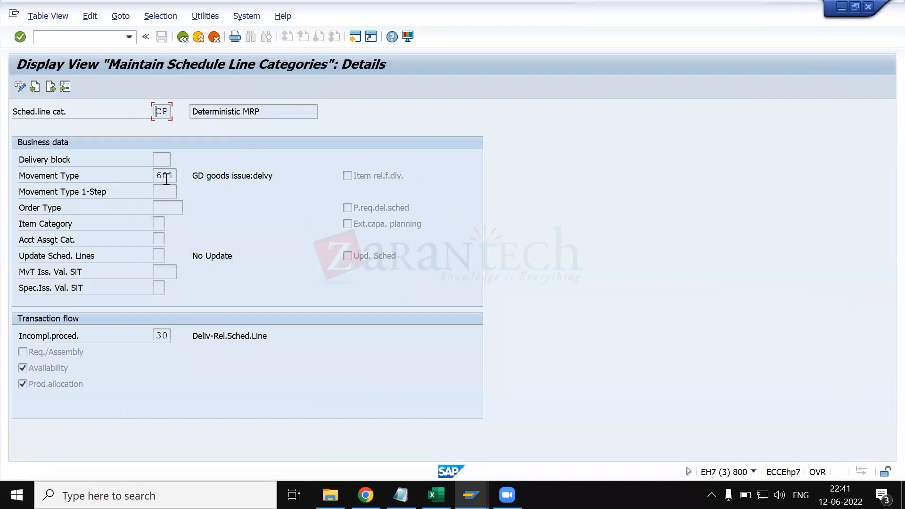
left_click(177, 176)
left_click(353, 179)
key("F1")
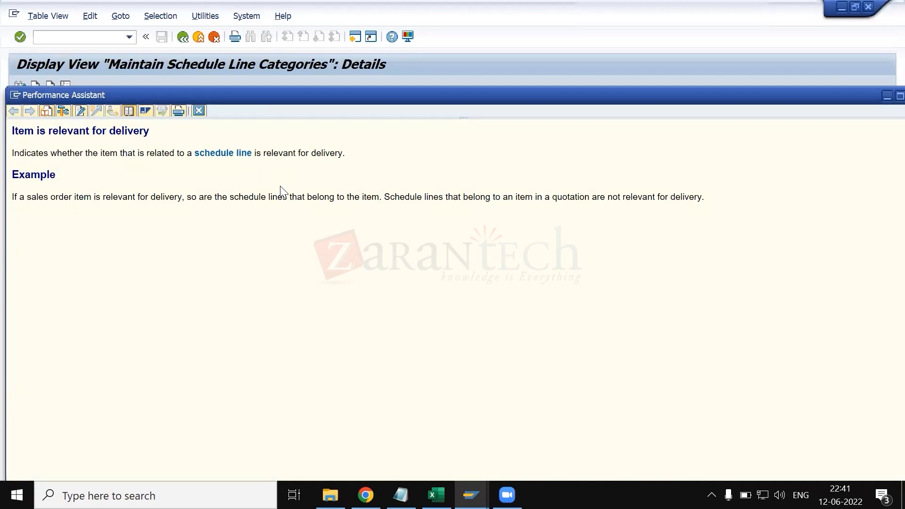
key("Escape")
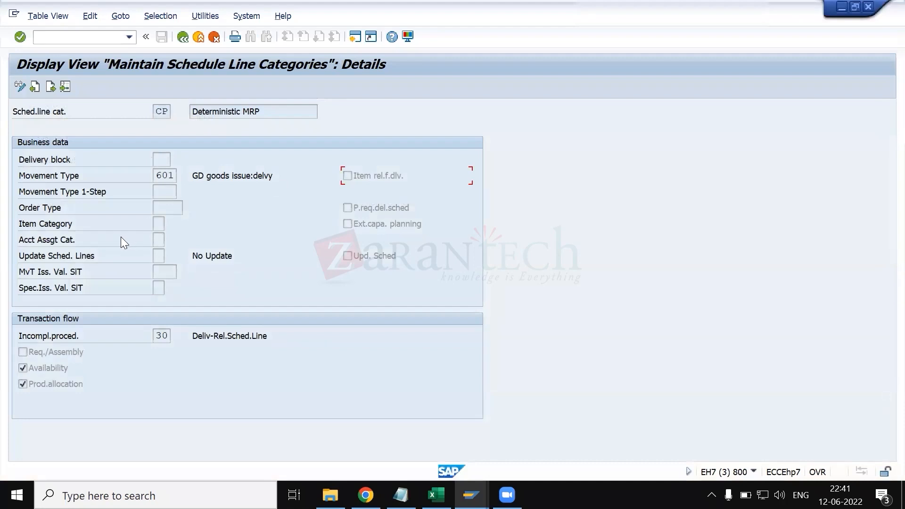
- View the possible purchasing order types for CP and highlight NB, Purch.requis. StD NB, in the list
left_click(173, 212)
left_click(187, 209)
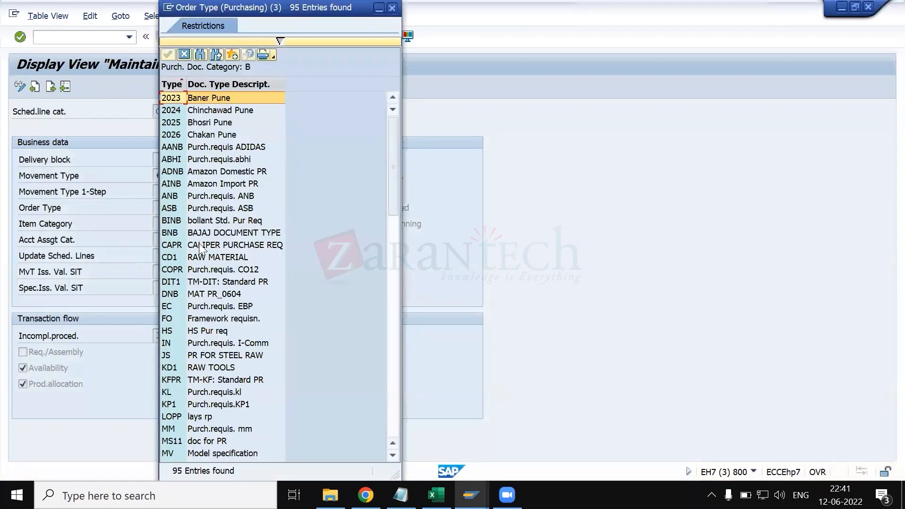
scroll(205, 358, "down", 6)
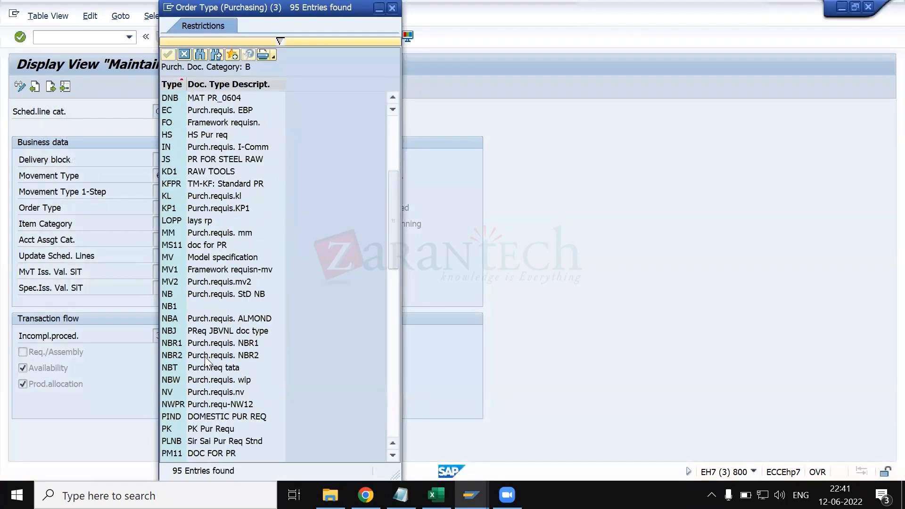
left_click(204, 356)
left_click(212, 285)
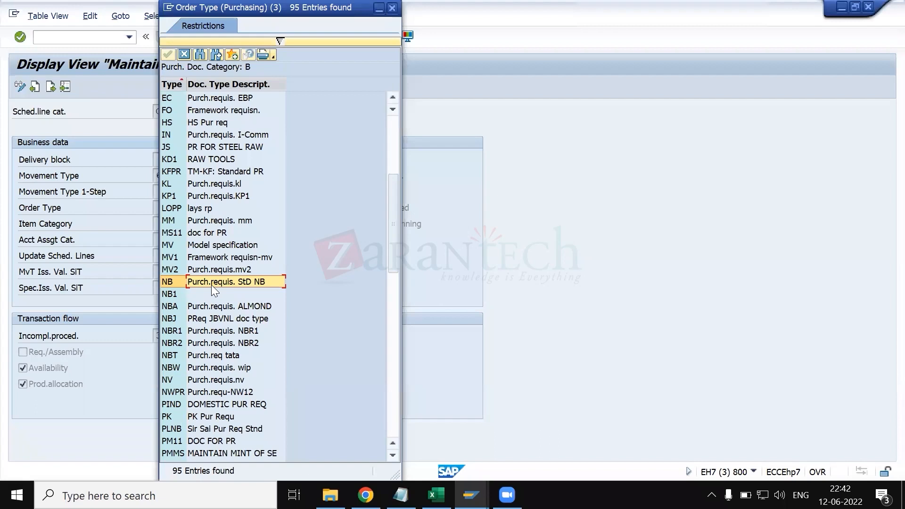
double_click(211, 285)
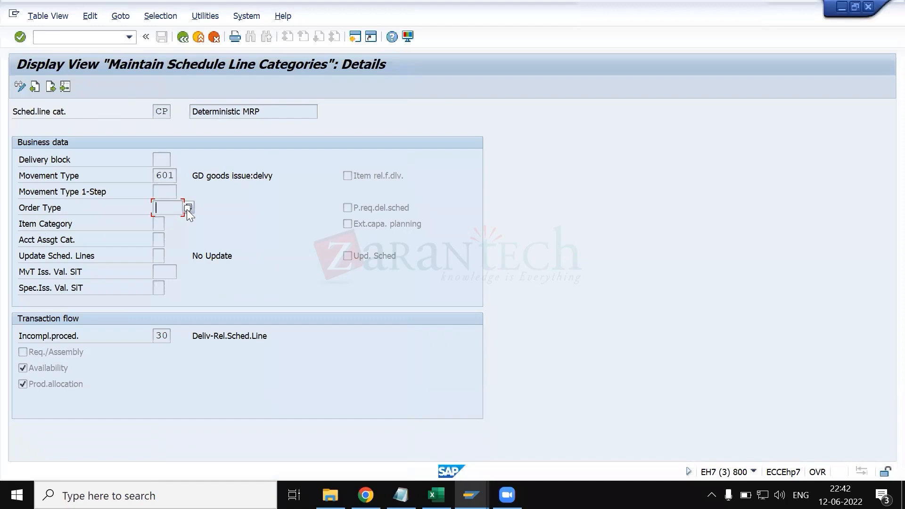
- Read the field help for the CP category's Order Type, close it, and select the Item Category field
key("F1")
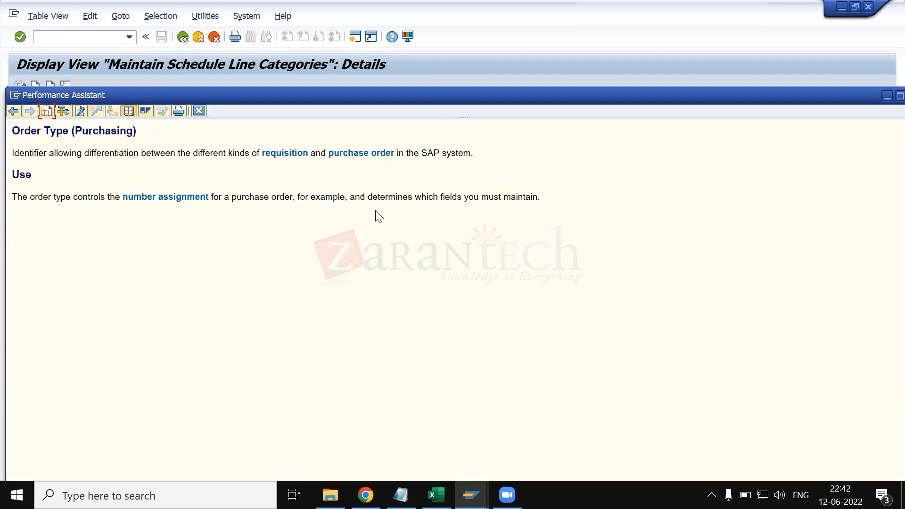
key("Escape")
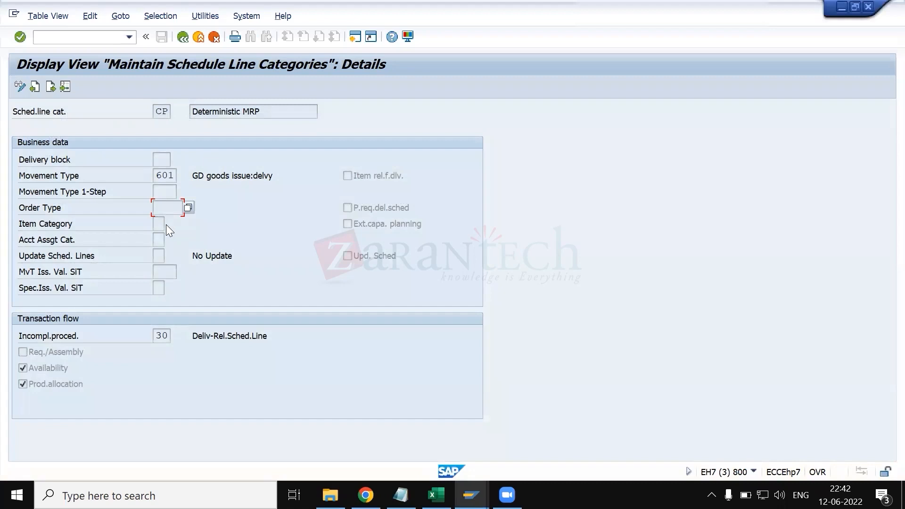
left_click(162, 224)
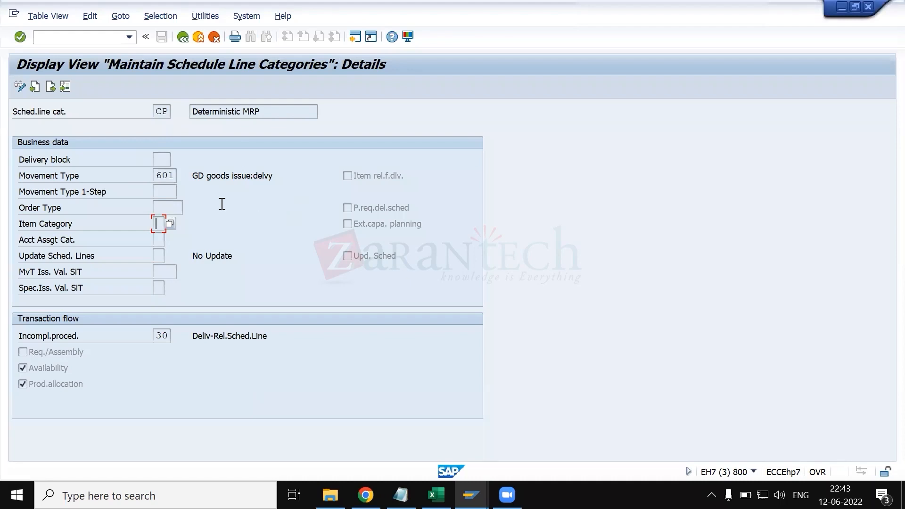
- View the possible purchasing item categories for CP, highlight Third-party, Consignment and Stock transfer, and close the list without choosing one
left_click(170, 224)
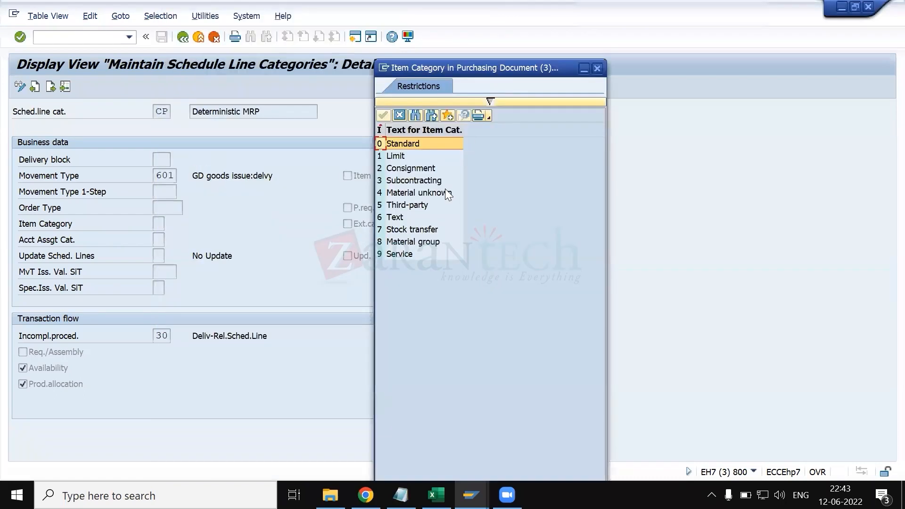
left_click(408, 204)
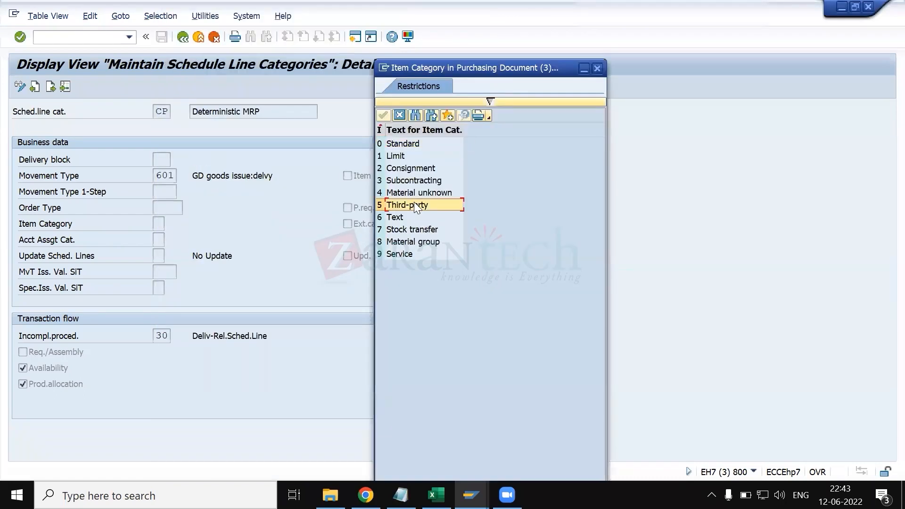
left_click(412, 169)
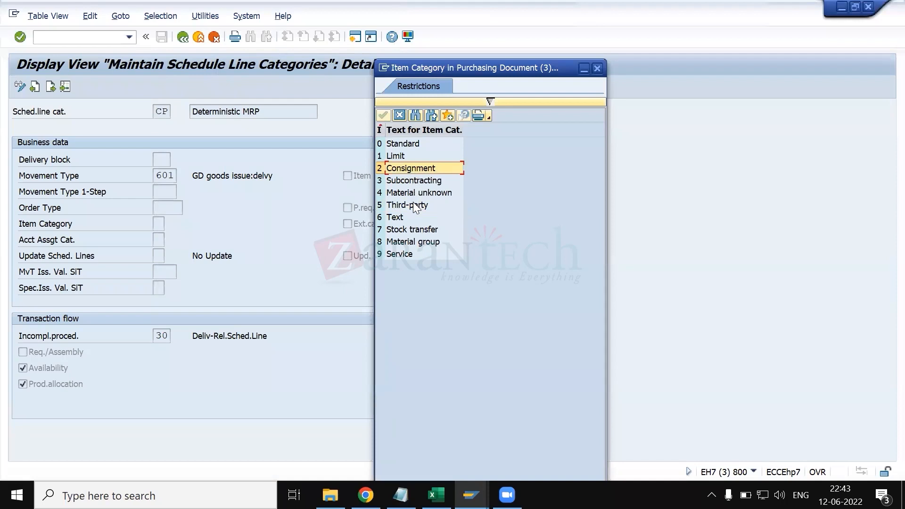
left_click(418, 233)
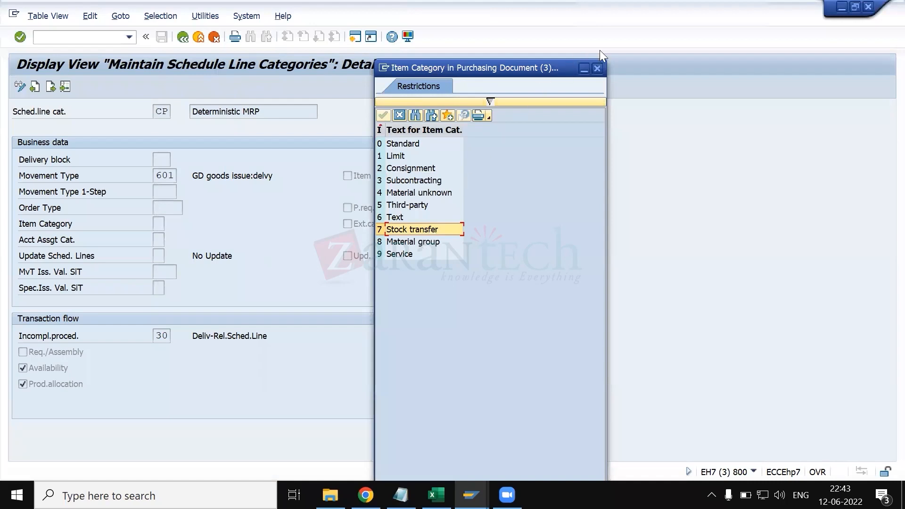
left_click(598, 68)
- Read the field help for the CP category's P.req.del.sched setting and close it when done
left_click(171, 209)
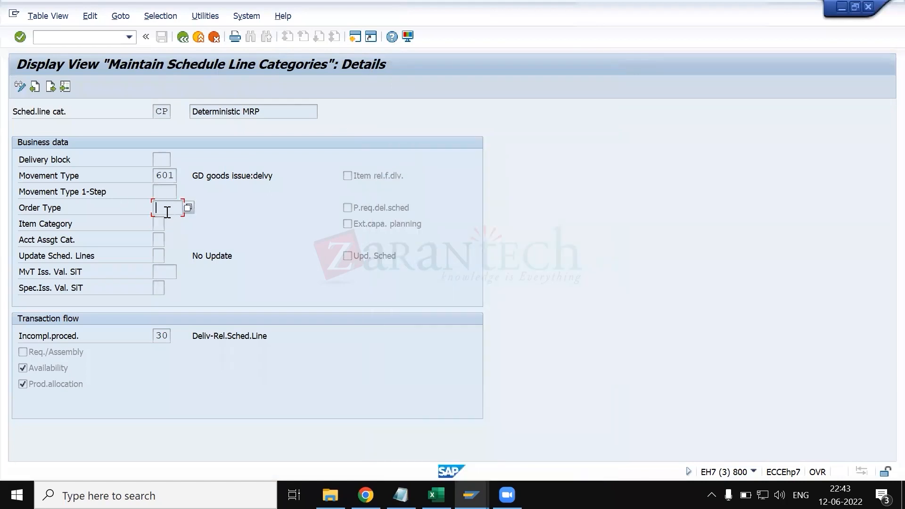
left_click(160, 223)
left_click(361, 211)
key("F1")
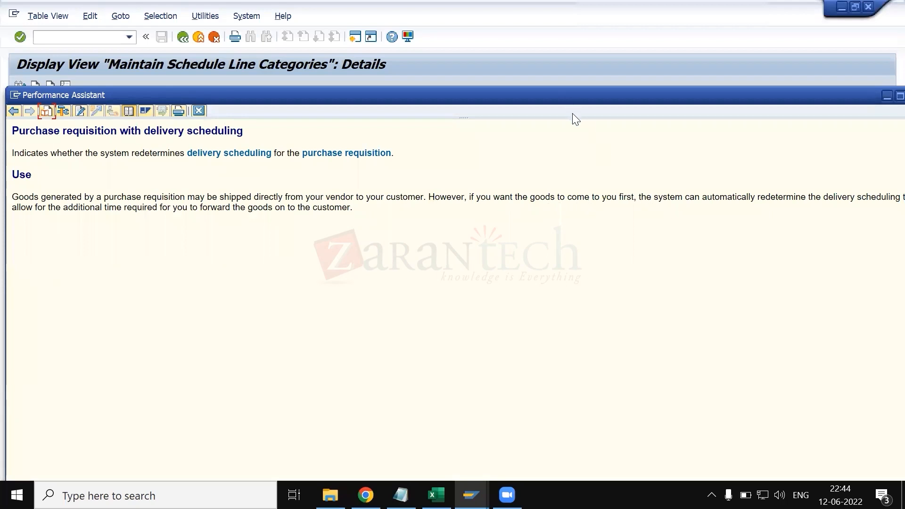
left_click_drag(508, 92, 483, 77)
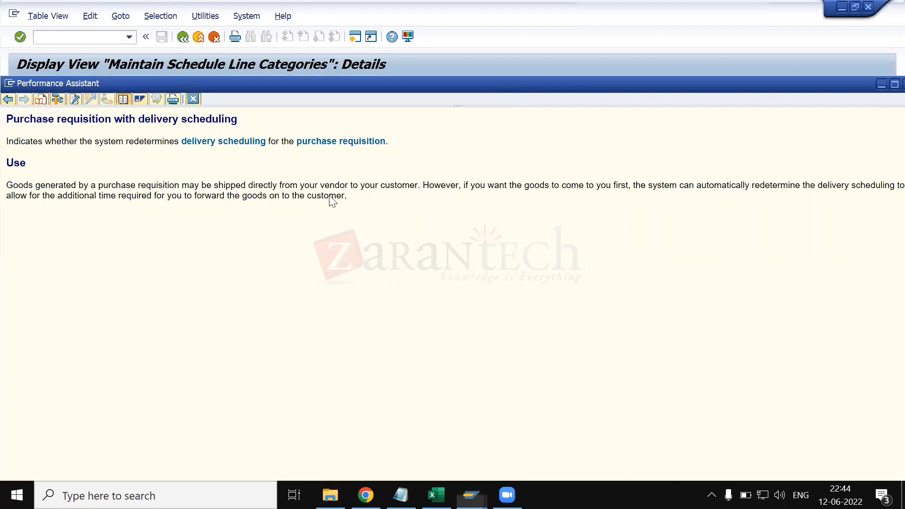
key("Escape")
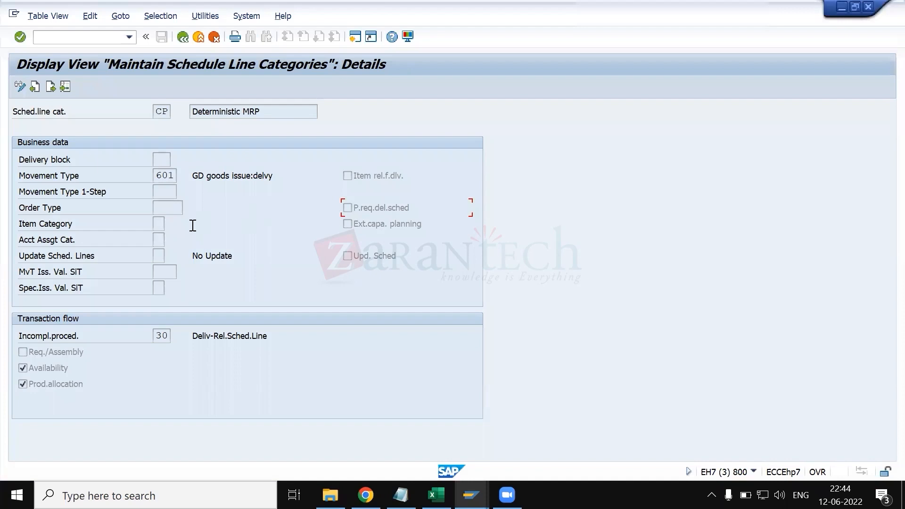
- Switch to the outbound delivery, display the GD goods issue from its document flow, and read the details of the message shown
left_click(158, 238)
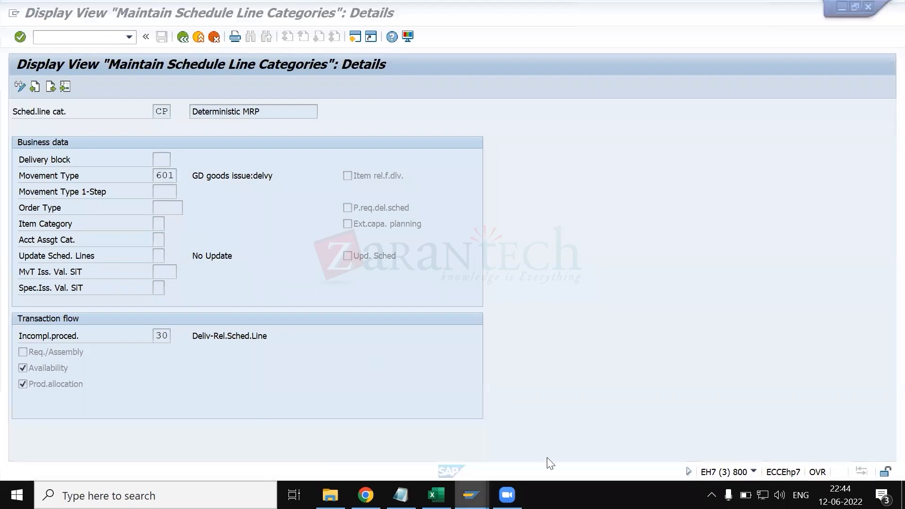
mouse_move(471, 496)
left_click(777, 433)
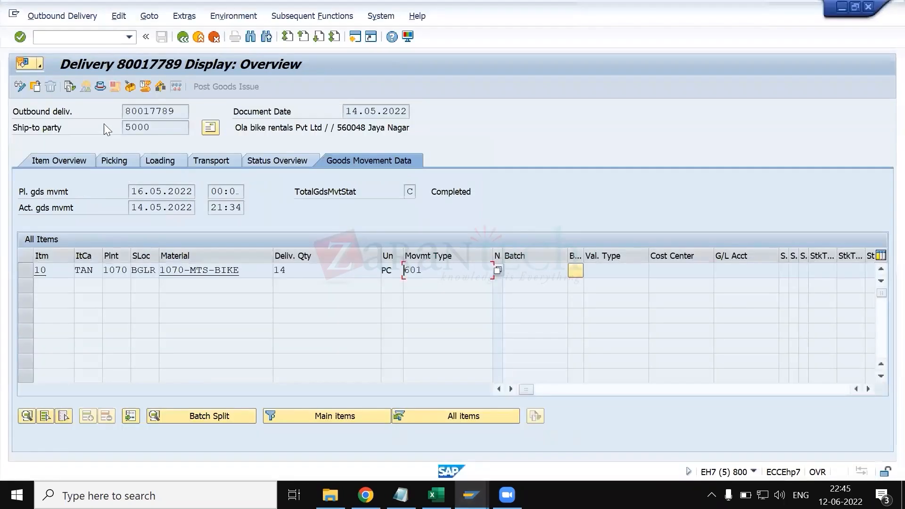
left_click(70, 87)
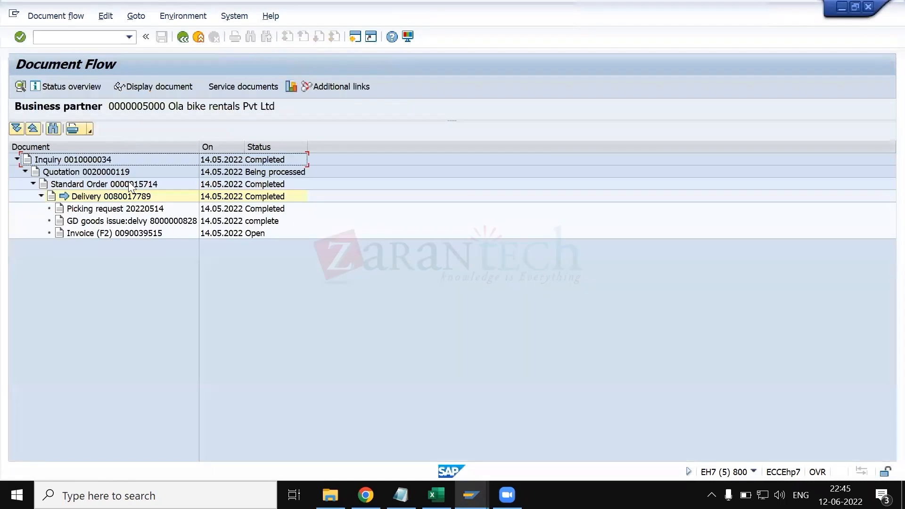
left_click(137, 221)
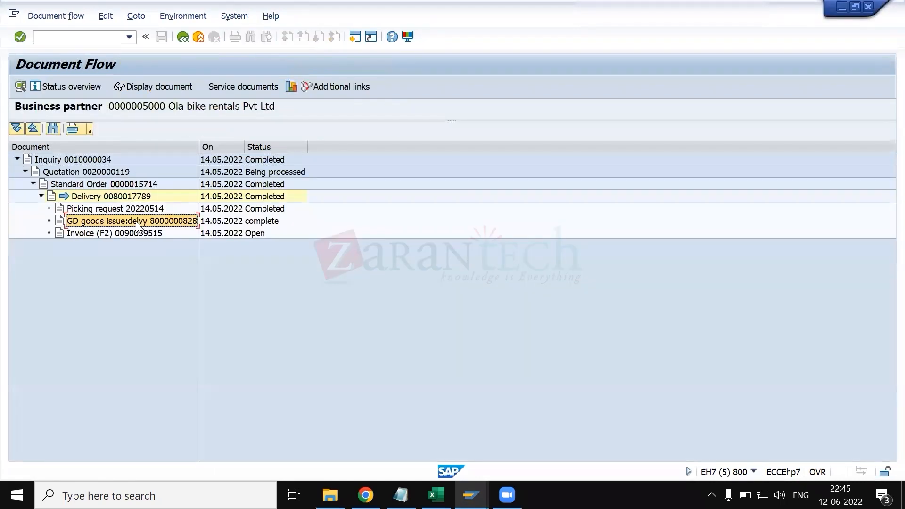
left_click(163, 86)
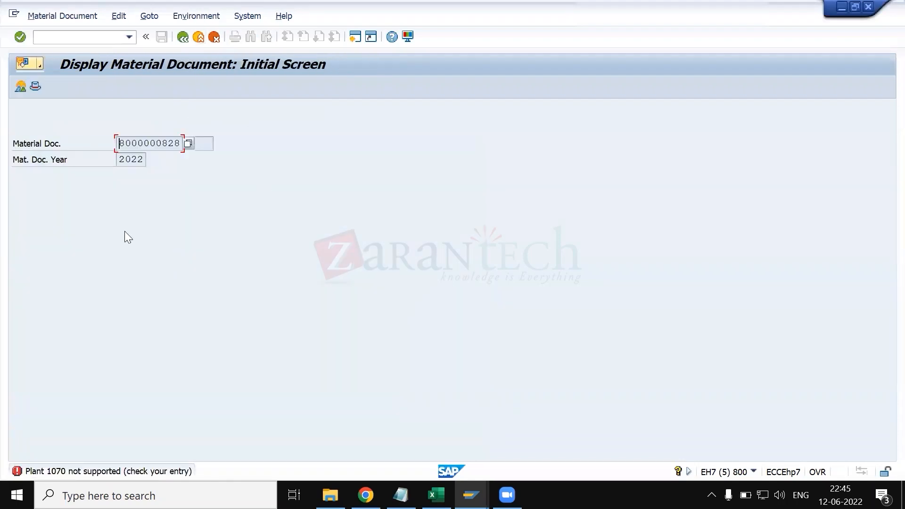
double_click(95, 472)
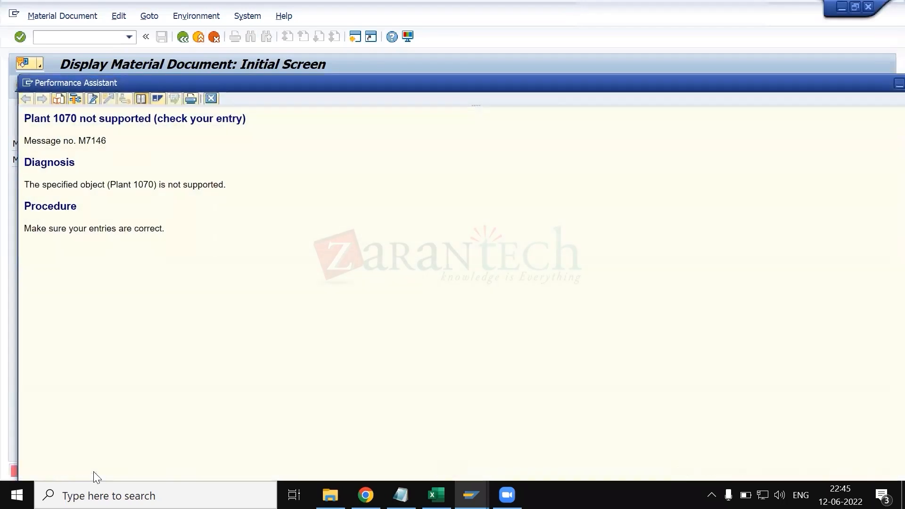
key("Escape")
- Return to the CP schedule line category details and view the incompletion procedures, highlighting 30, Deliv-Rel.Sched.Line
key("alt+Tab")
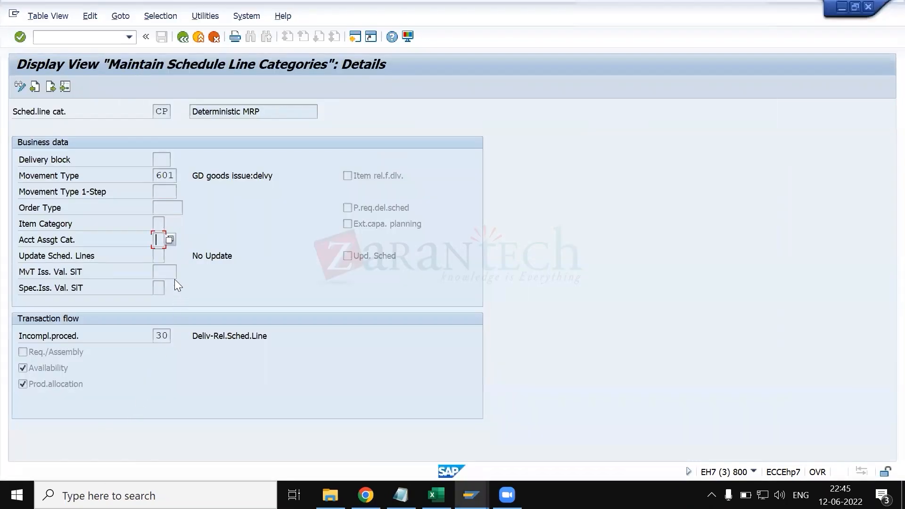
left_click(162, 335)
left_click(176, 335)
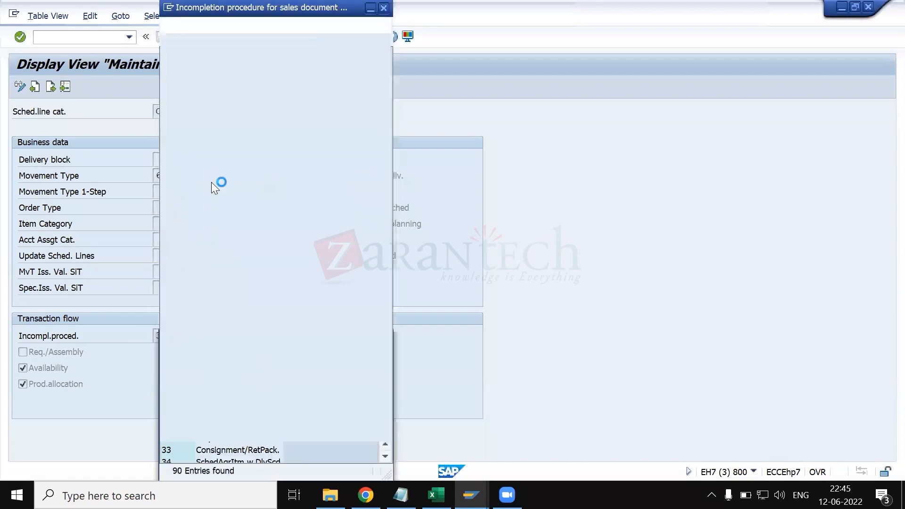
scroll(211, 299, "down", 9)
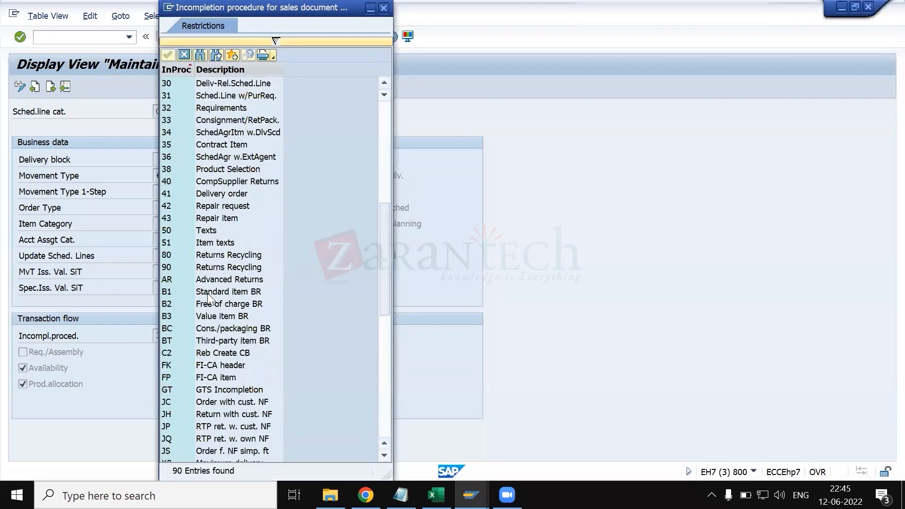
left_click(208, 85)
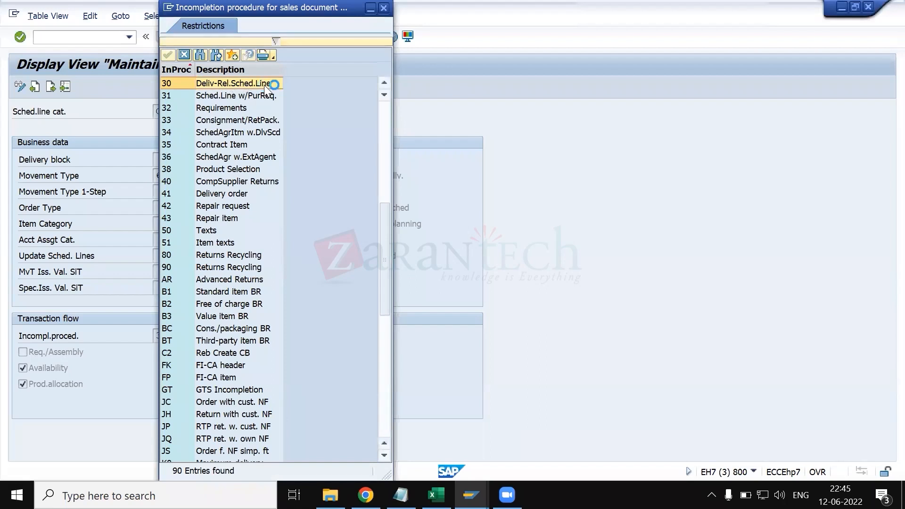
double_click(264, 85)
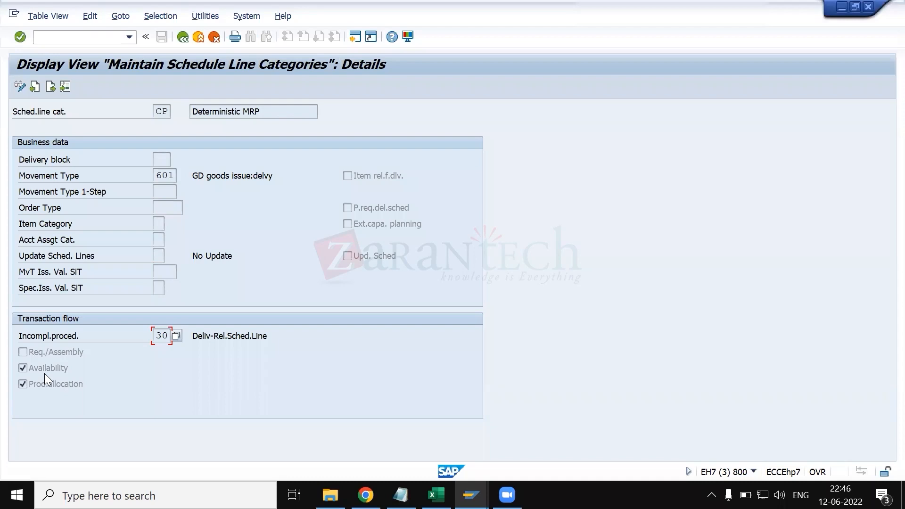
- Read the field help for the CP category's Req./Assembly setting and close it
left_click(50, 347)
key("F1")
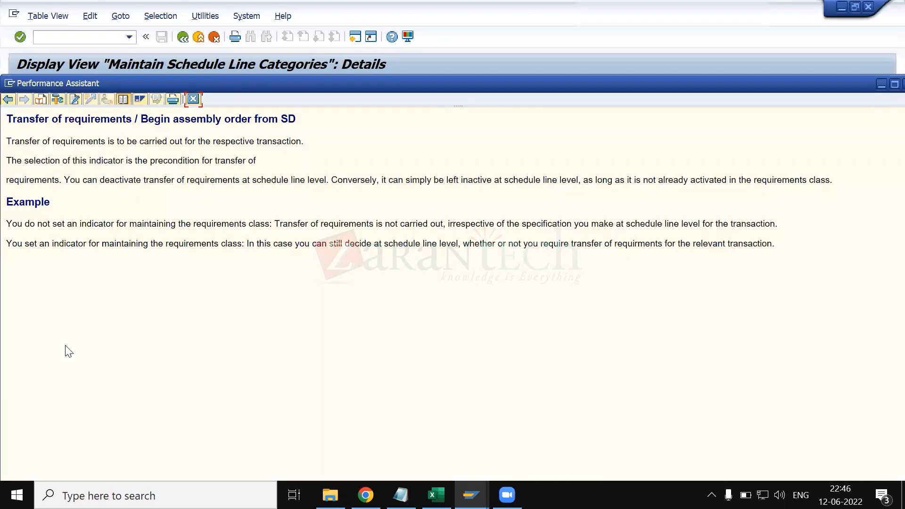
key("Escape")
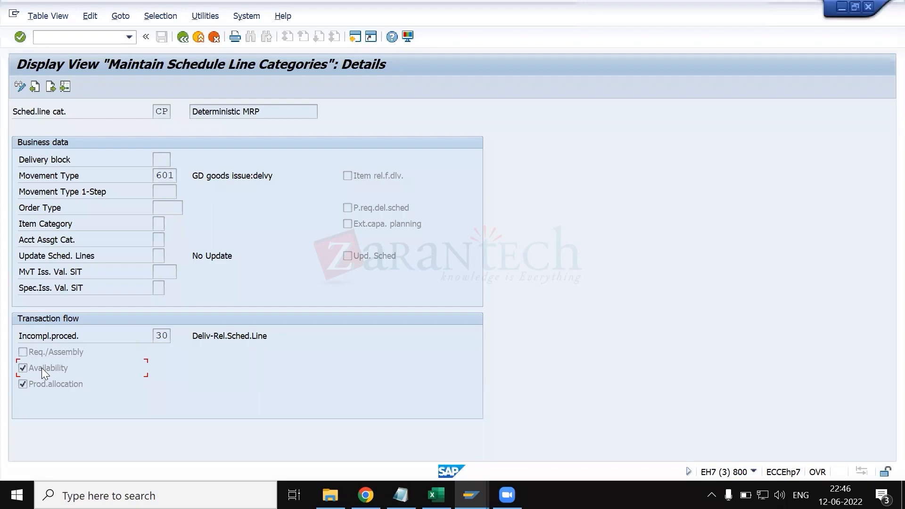
- Switch to the session showing the CN schedule line category and start transaction VA01 there
key("alt+Tab")
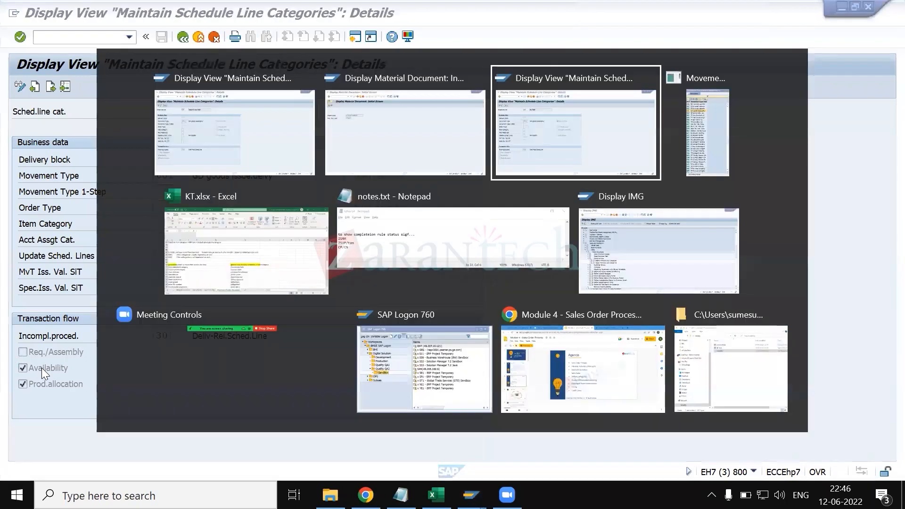
key("Escape")
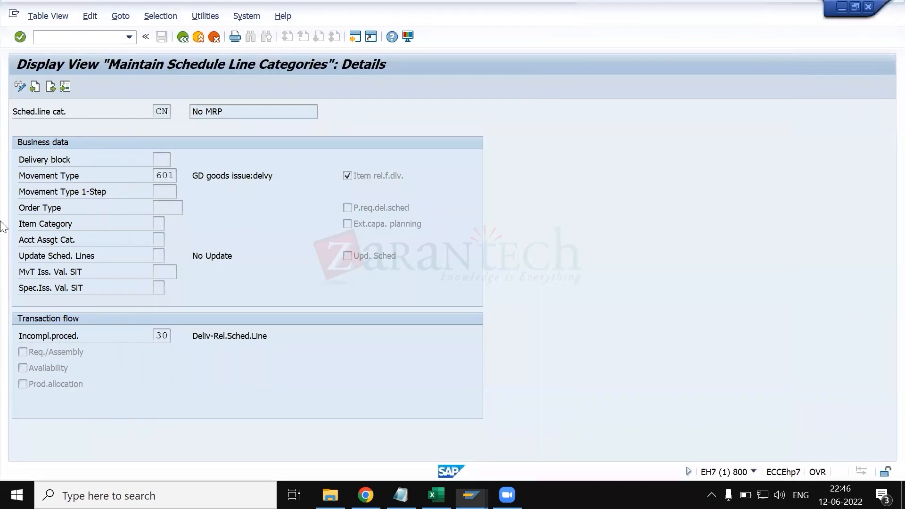
left_click(92, 40)
type("/NVA01")
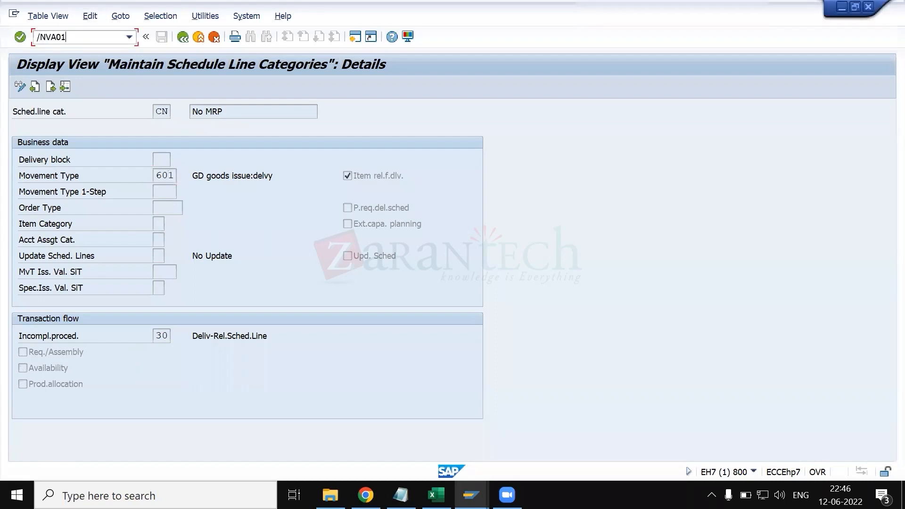
key("Return")
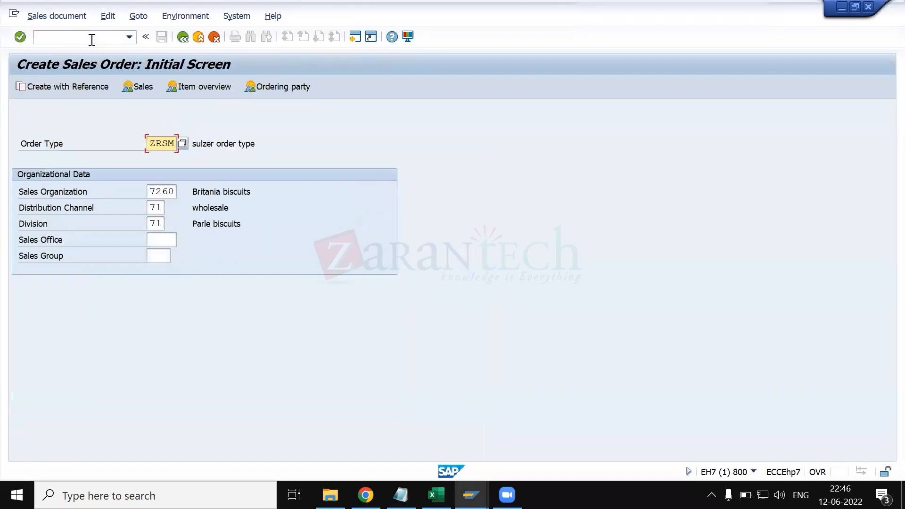
- Start a ZRSM sales order for sales area 7260/71/71, entering the customer number as sold-to and ship-to party and PO number TEST
key("Return")
key("ctrl+v")
key("Tab")
key("Down")
key("Tab")
type("TEST")
key("ctrl+Tab")
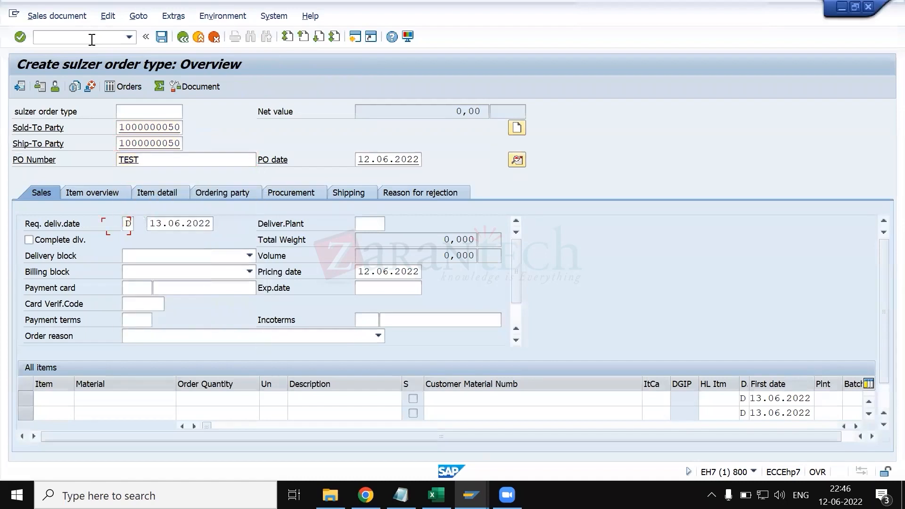
- Add material 610399 with quantity 10 as the order item and run its availability check
key("ctrl+Tab")
key("Tab")
key("Down")
key("Return")
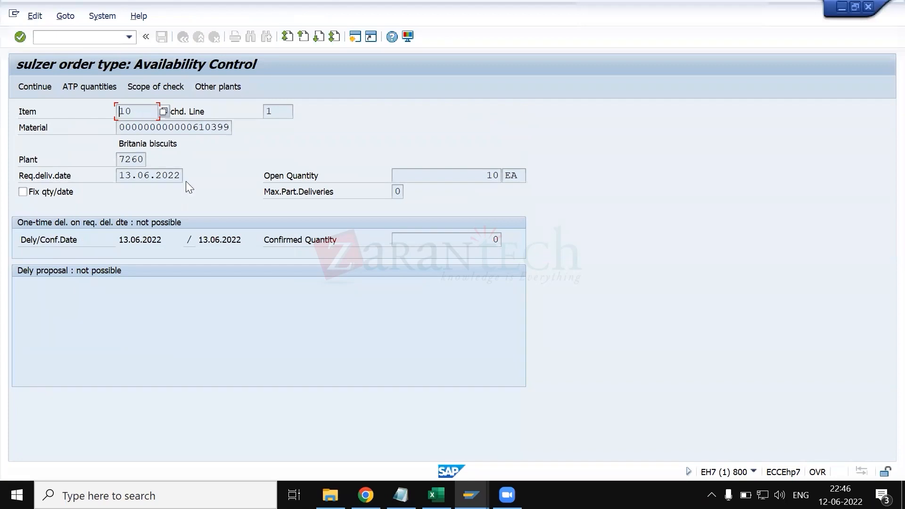
- Compare the order's availability control with the CP category's Availability setting, and leave the schedule line category view
key("alt+Tab")
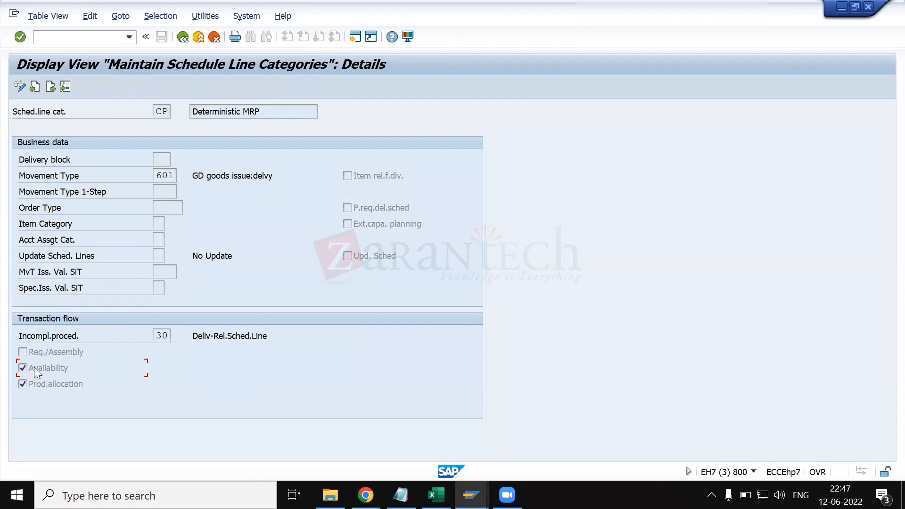
key("alt+Tab")
key("alt+Tab")
key("alt+Tab")
key("alt+Tab")
left_click(186, 43)
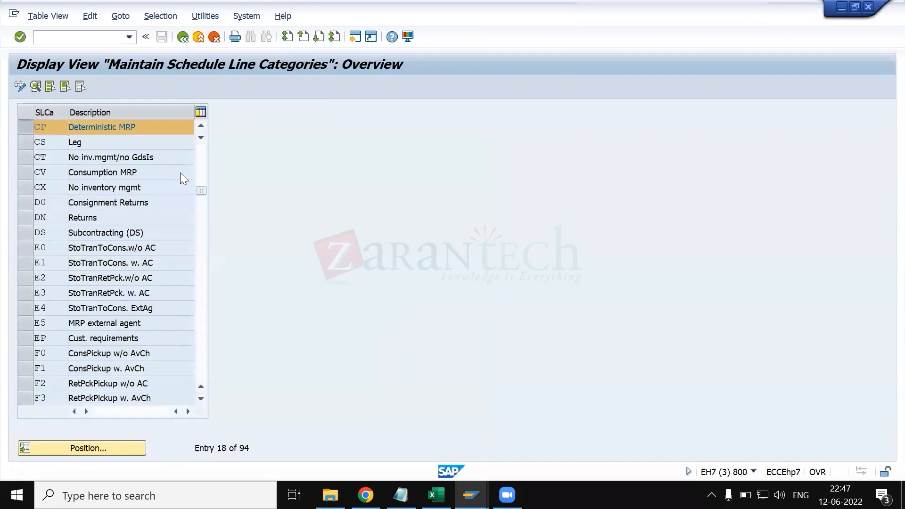
key("F3")
- Open the Assign Schedule Line Categories activity from the IMG and call up its positioning by item category and MRP type
key("alt+Tab")
key("alt+Tab")
key("alt+Tab")
key("alt+Tab")
key("alt+Tab")
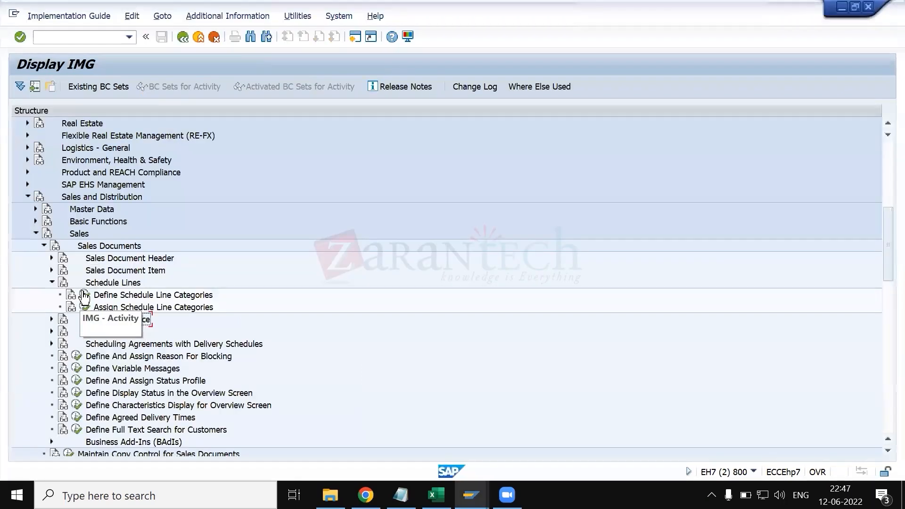
left_click(84, 307)
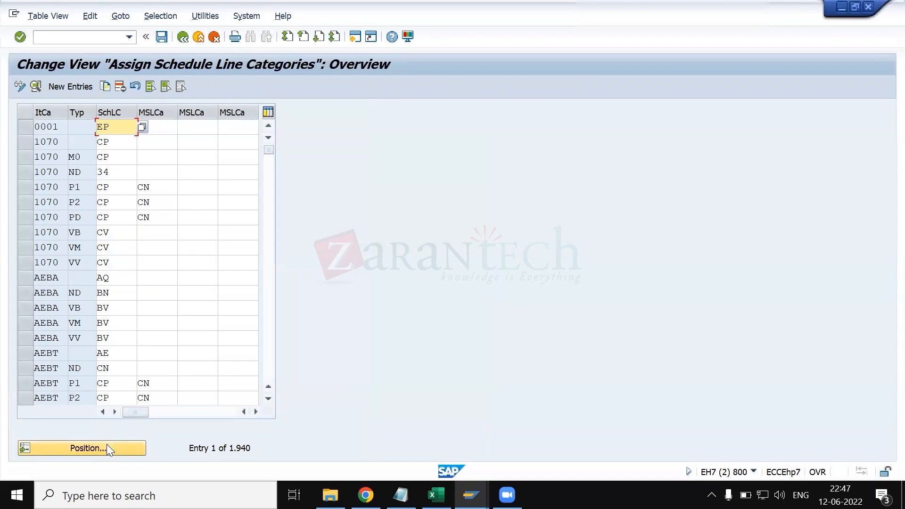
left_click(108, 449)
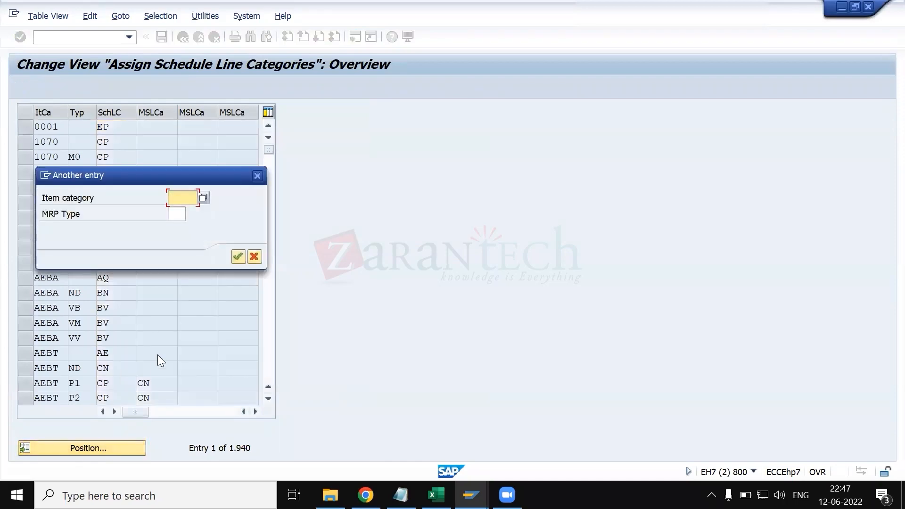
- Switch to the KT.xlsx workbook in Excel and select the schedule line category determination note in cell C40
key("alt+Tab")
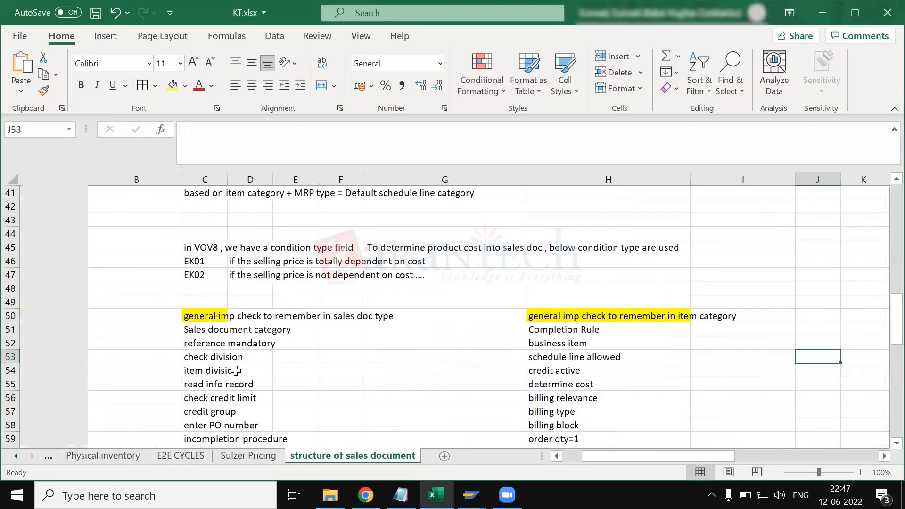
scroll(236, 370, "down", 2)
scroll(181, 332, "up", 6)
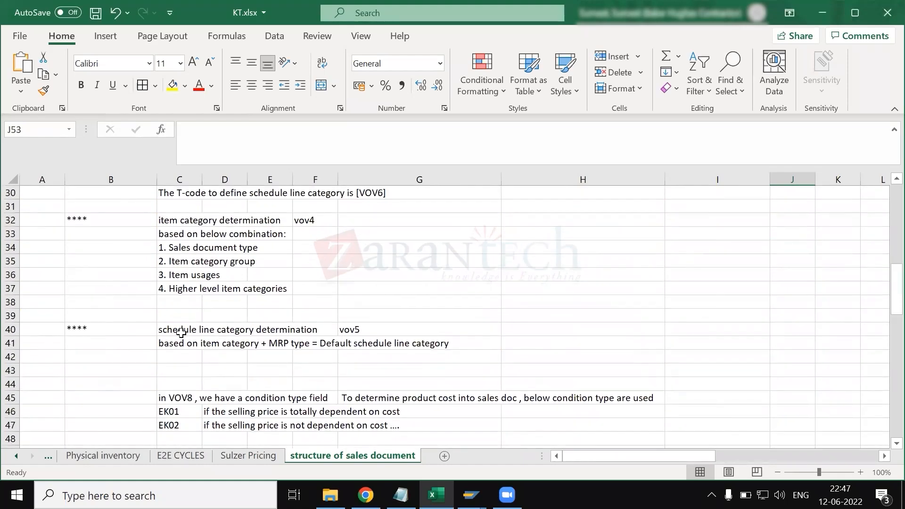
left_click(182, 332)
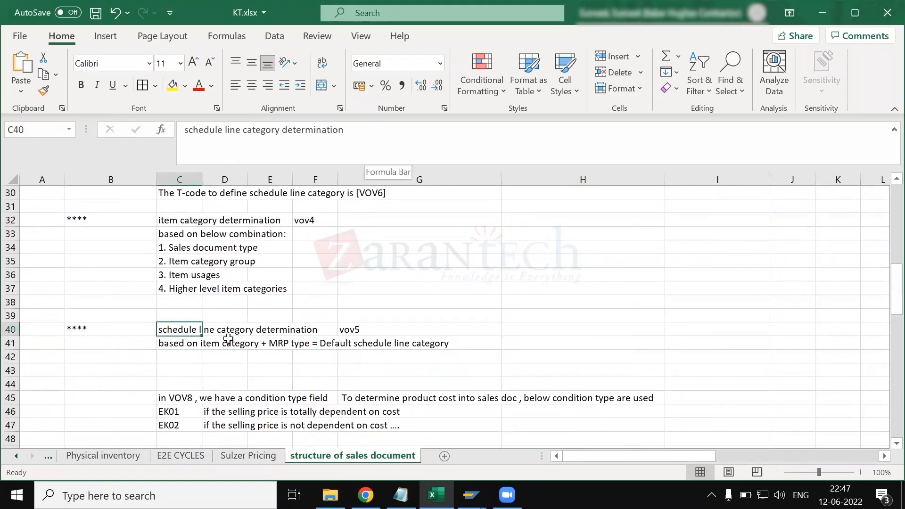
- Select the note in cell C41 on deriving the default schedule line category from item category and MRP type
left_click(228, 359)
left_click(182, 353)
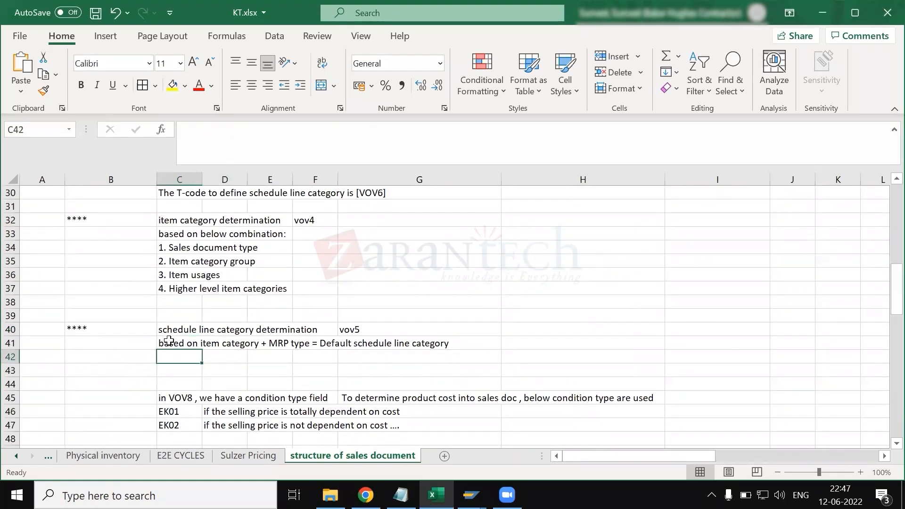
left_click(169, 342)
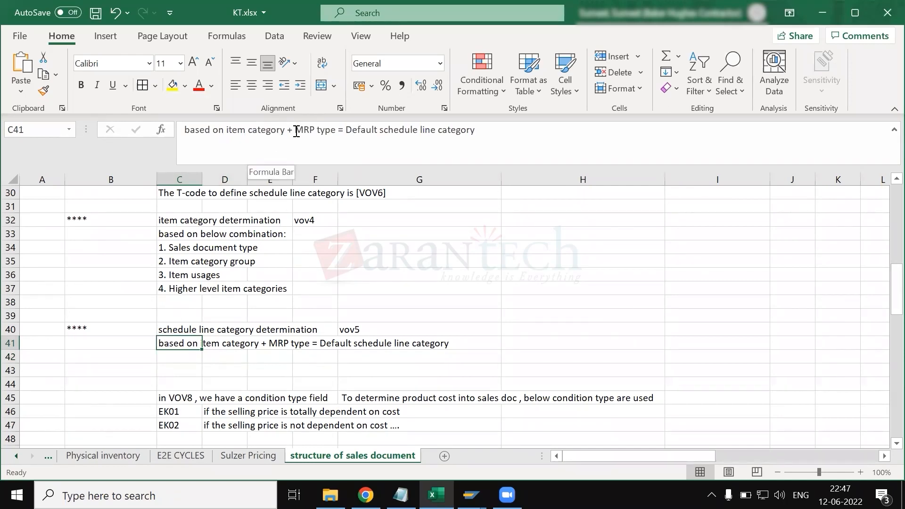
- Switch to SAP and position the schedule line category assignments at item category ZSUP with MRP type PD
key("alt+Tab")
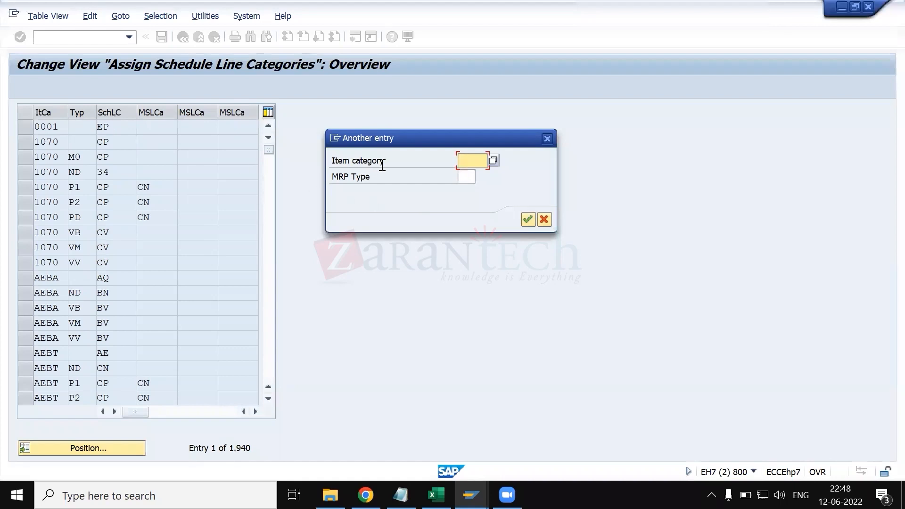
type("ZSUP")
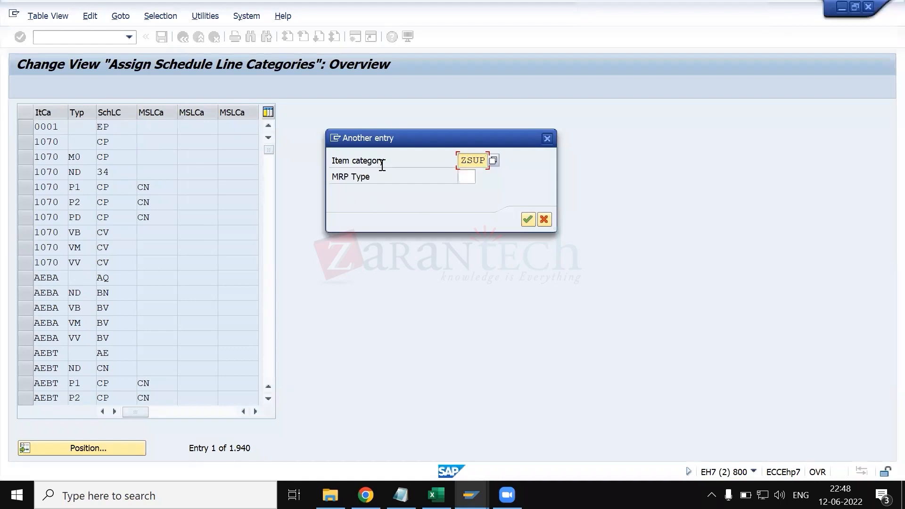
key("Tab")
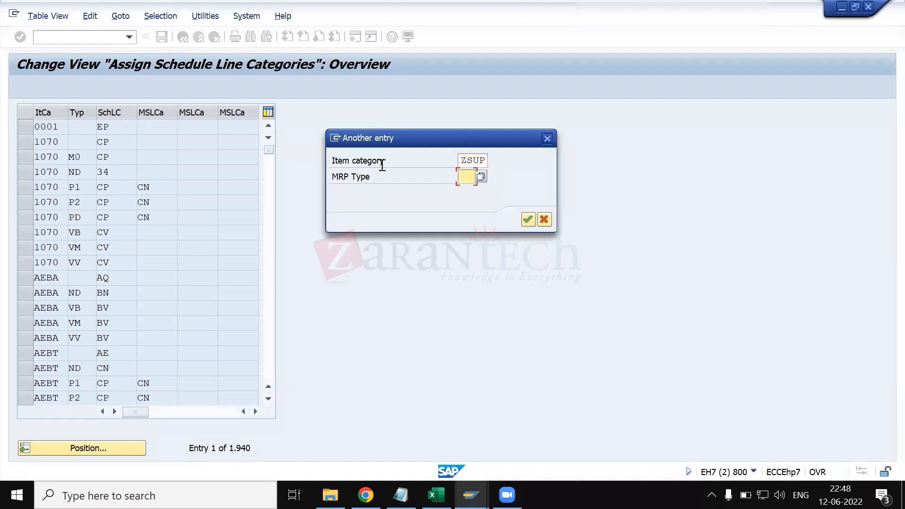
type("PD")
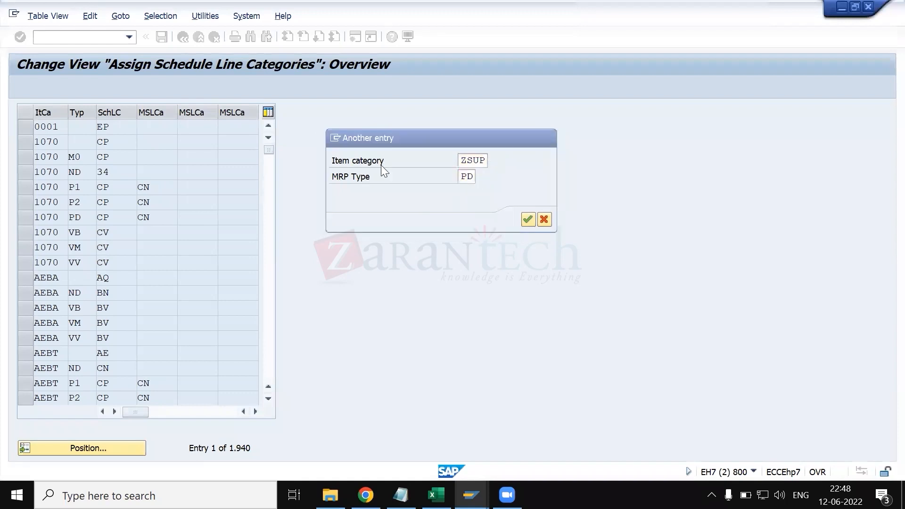
key("Return")
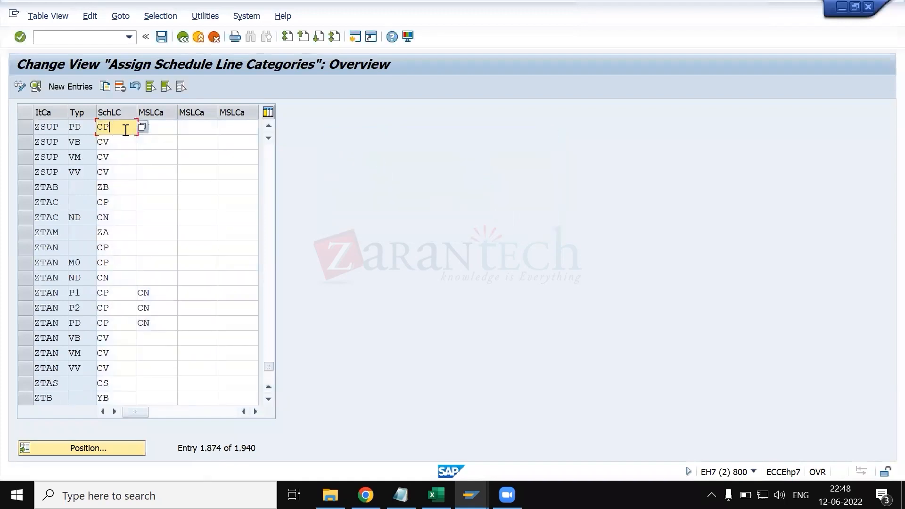
left_click(28, 128)
left_click(27, 128)
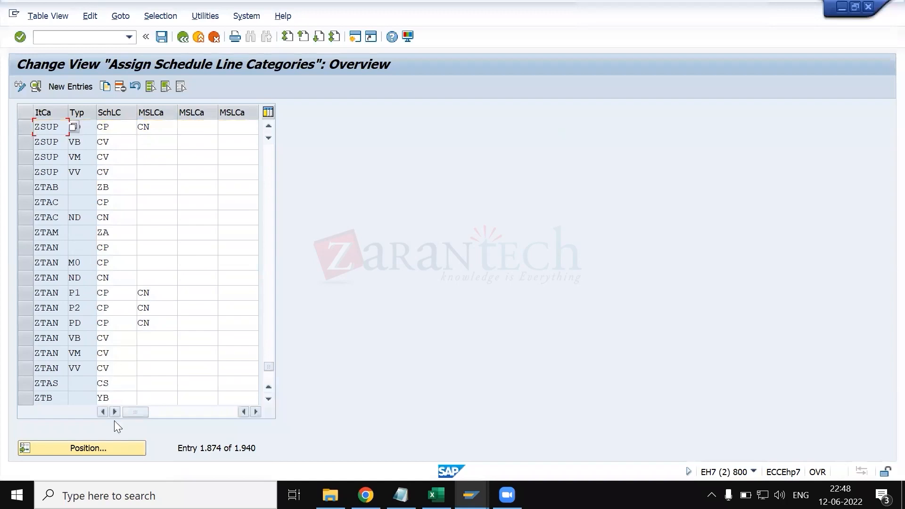
- Position the list at item category TAN with MRP type PD and examine its proposed schedule line category
left_click(120, 443)
type("TAN")
key("Tab")
type("PD")
key("Return")
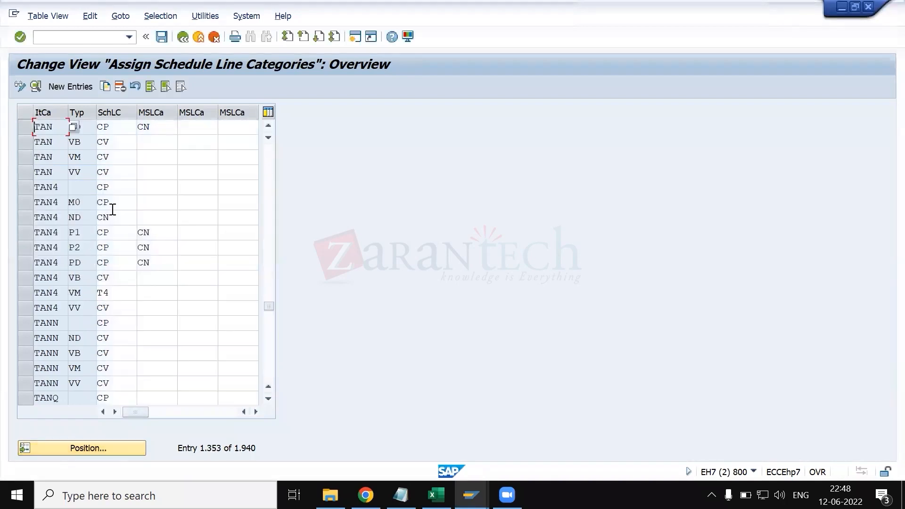
left_click(123, 127)
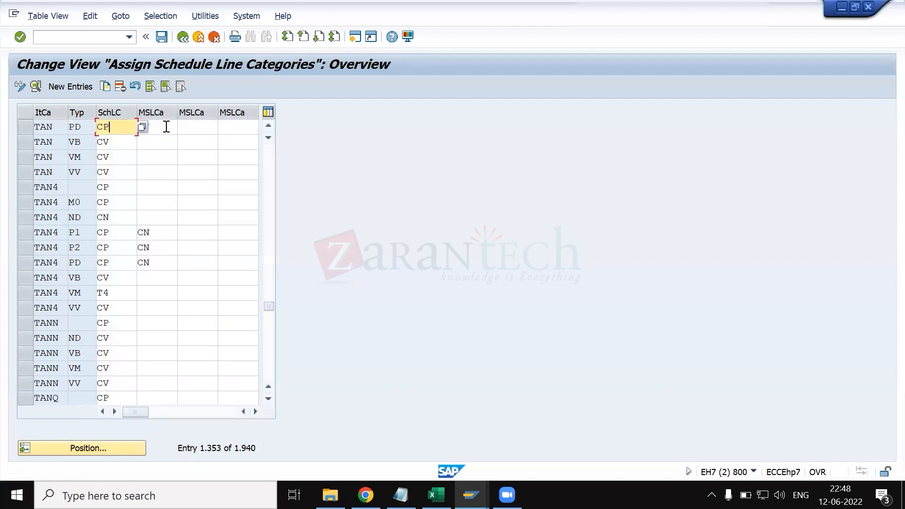
- Reopen Assign Schedule Line Categories from the IMG, view the details of item category 0001, and return to the overview
left_click(182, 38)
left_click(77, 310)
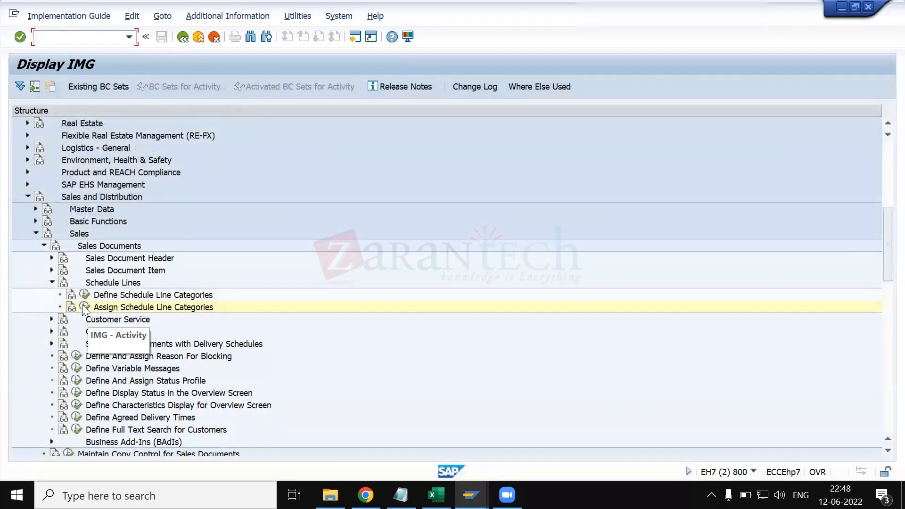
left_click(84, 309)
left_click(28, 127)
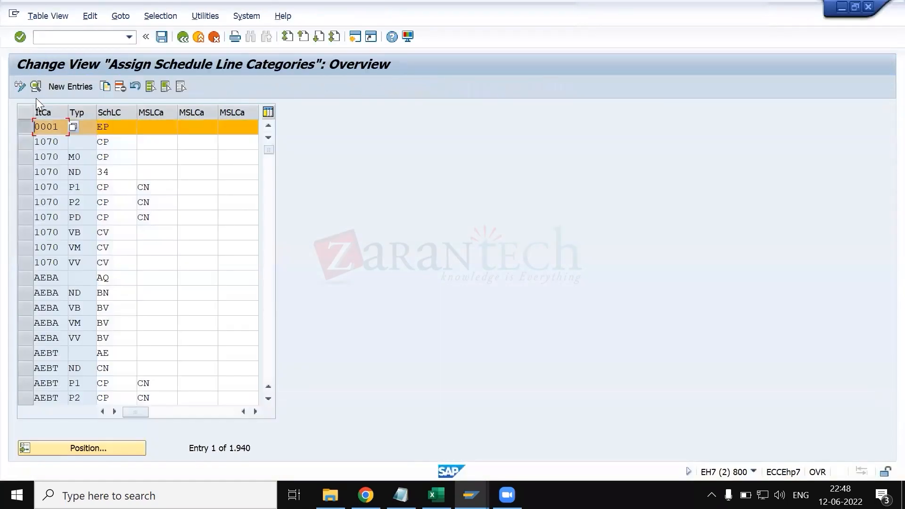
left_click(36, 86)
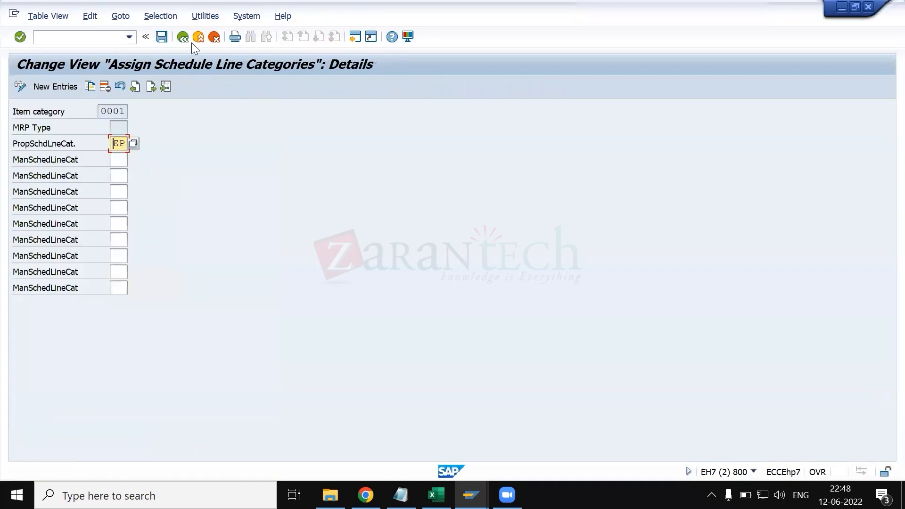
left_click(183, 37)
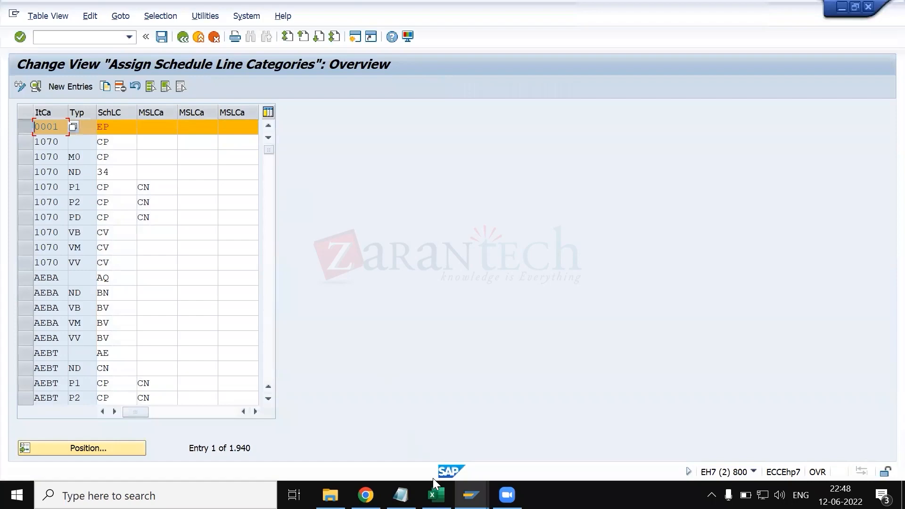
- Switch to the KT.xlsx workbook in Excel and examine the table of processes with their document types, item categories and schedule line categories
left_click(436, 495)
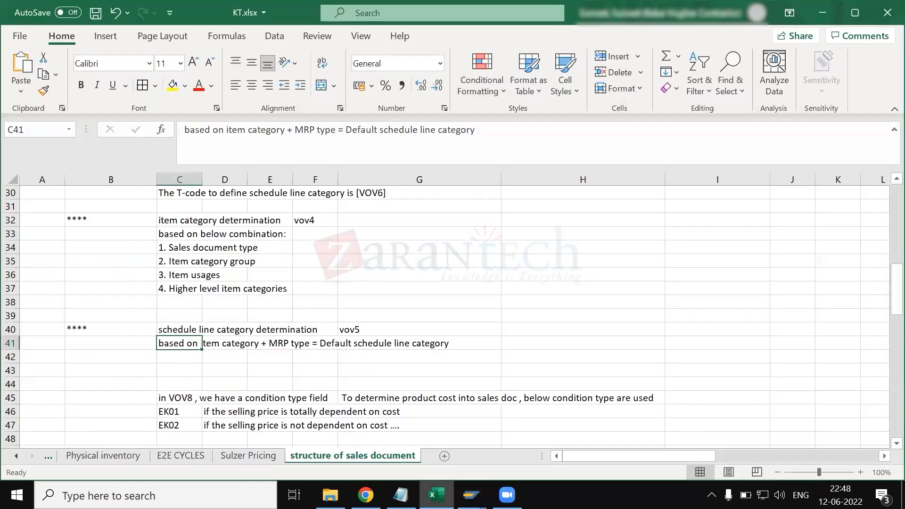
left_click(345, 344)
left_click(426, 280)
scroll(426, 280, "right", 5)
scroll(425, 280, "up", 6)
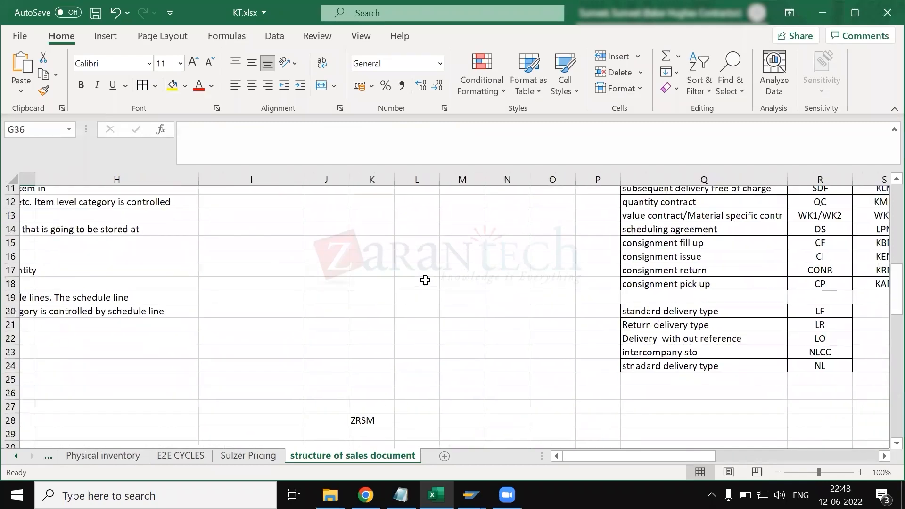
scroll(425, 280, "up", 4)
scroll(394, 286, "right", 4)
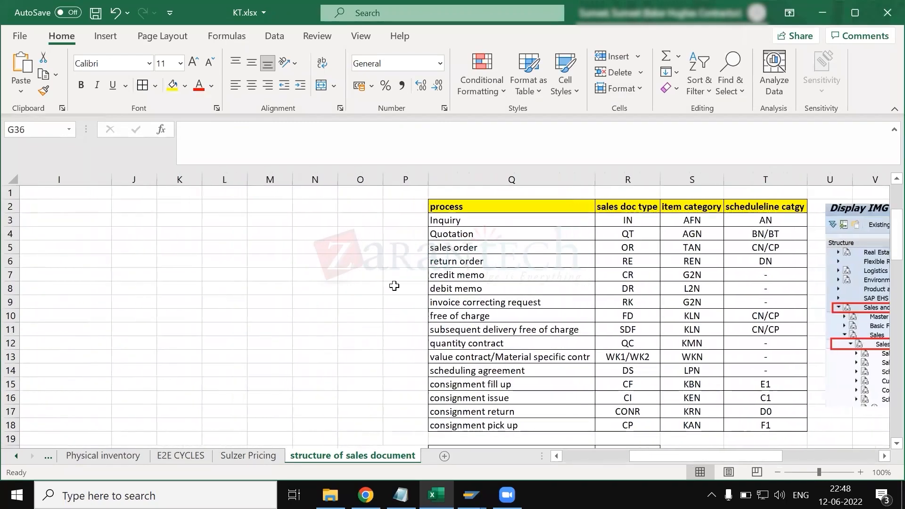
scroll(394, 286, "down", 3)
scroll(336, 303, "left", 1)
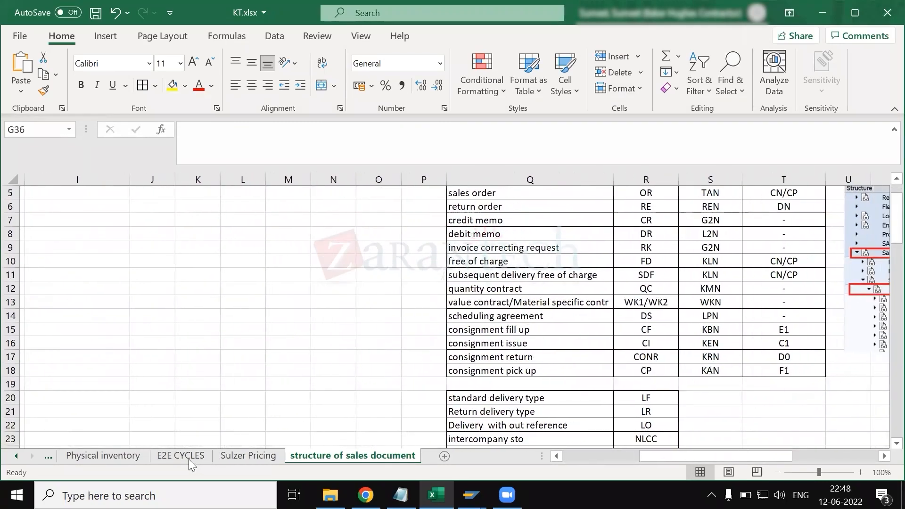
- Open the DEFINITION sheet, select columns R and S, and look through the enterprise structure table
scroll(189, 460, "up", 5)
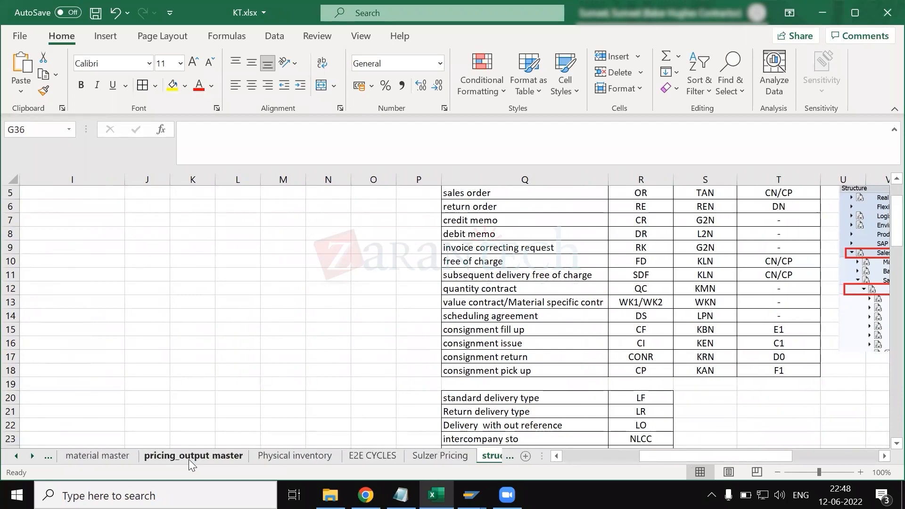
scroll(188, 459, "up", 3)
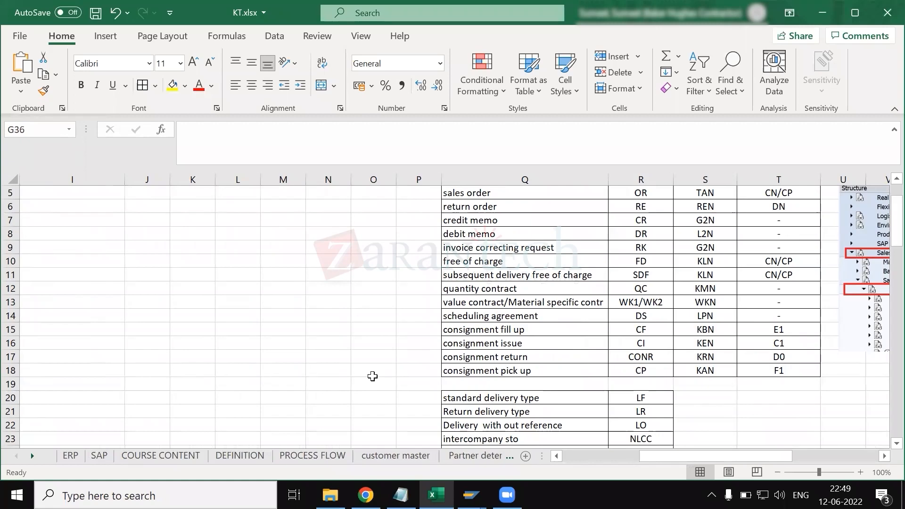
key("alt+Tab")
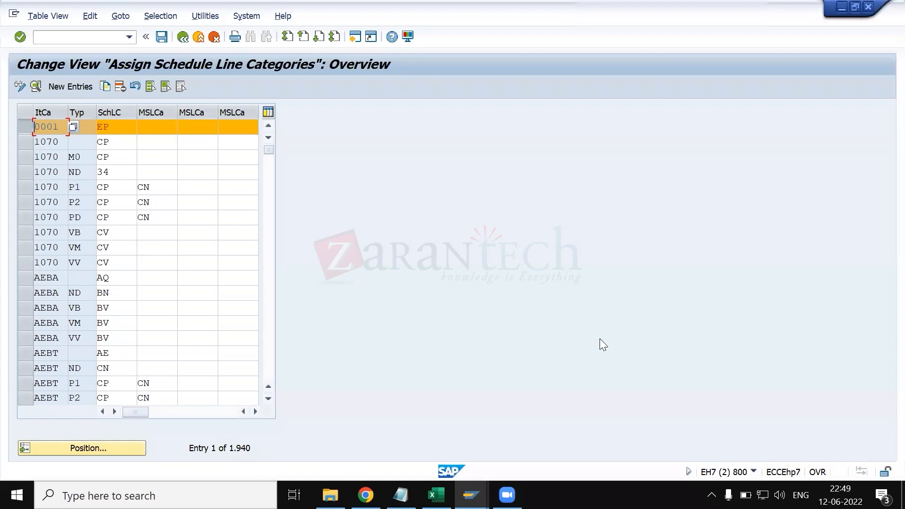
key("alt+Tab")
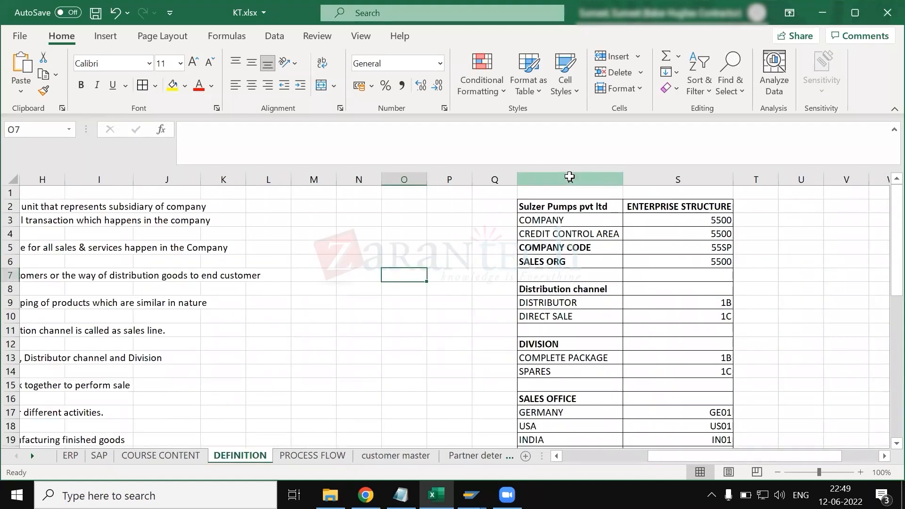
left_click_drag(571, 178, 671, 175)
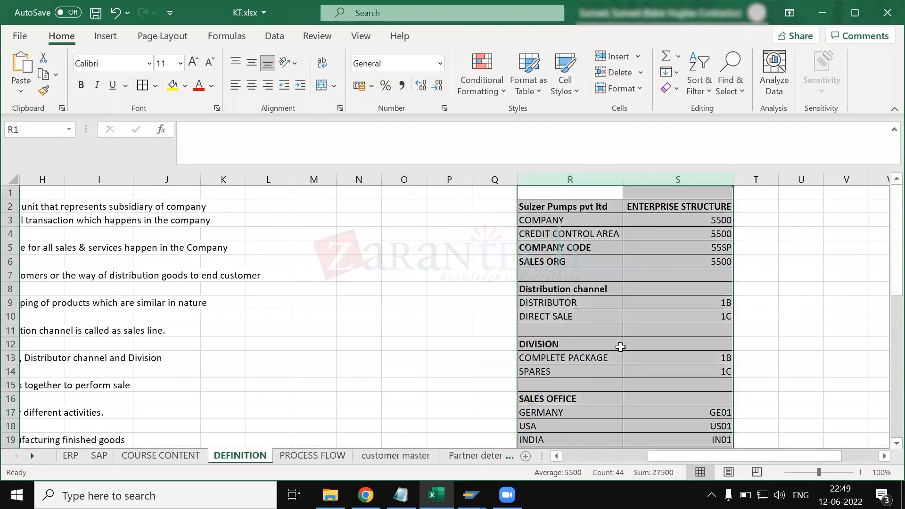
scroll(486, 345, "down", 5)
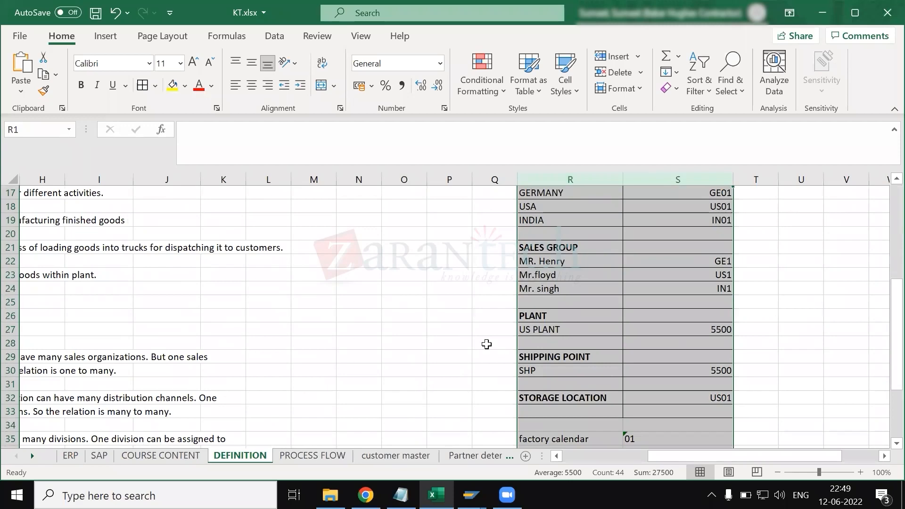
- Select the DISTRIBUTOR and DIRECT SALE distribution channel entries, followed by the SALES GROUP heading
scroll(487, 344, "up", 5)
left_click_drag(590, 303, 587, 316)
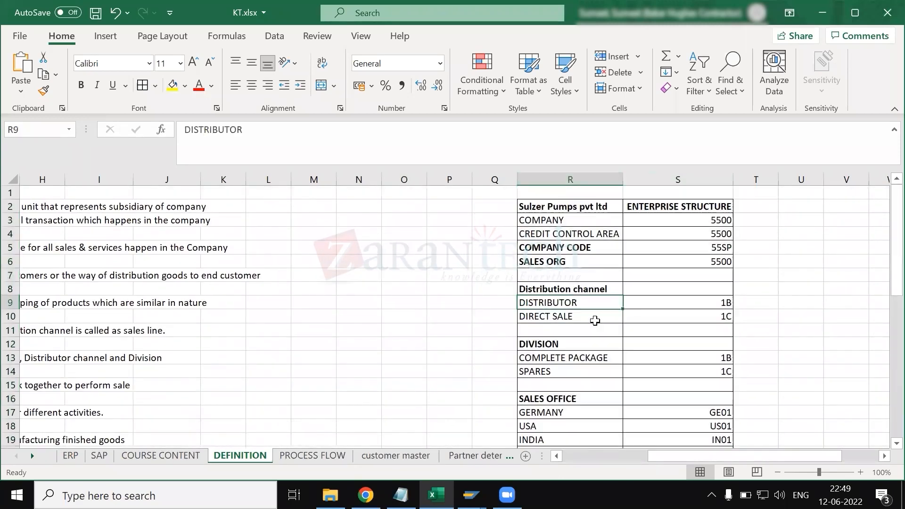
scroll(579, 361, "down", 3)
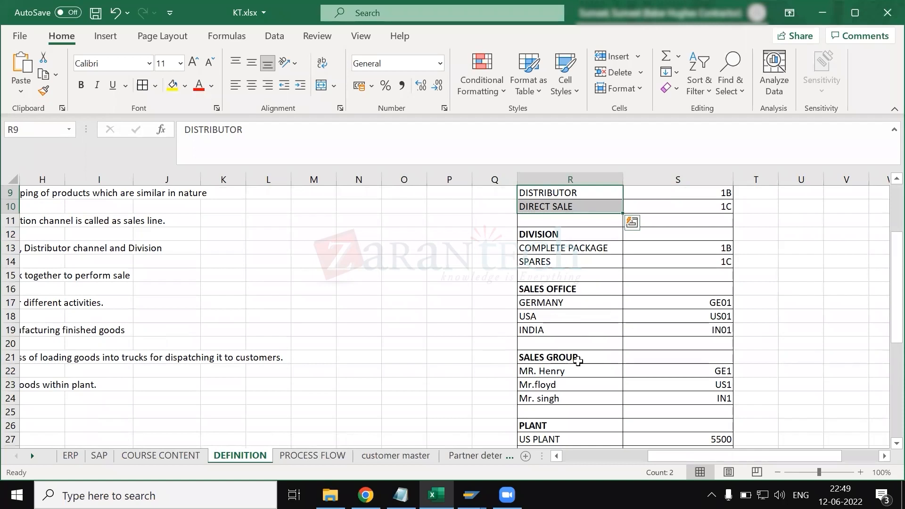
left_click(578, 359)
- Check the customer master sheet, and on COURSE CONTENT highlight the sales order structure topics from schedule lines to copy controls
left_click(385, 454)
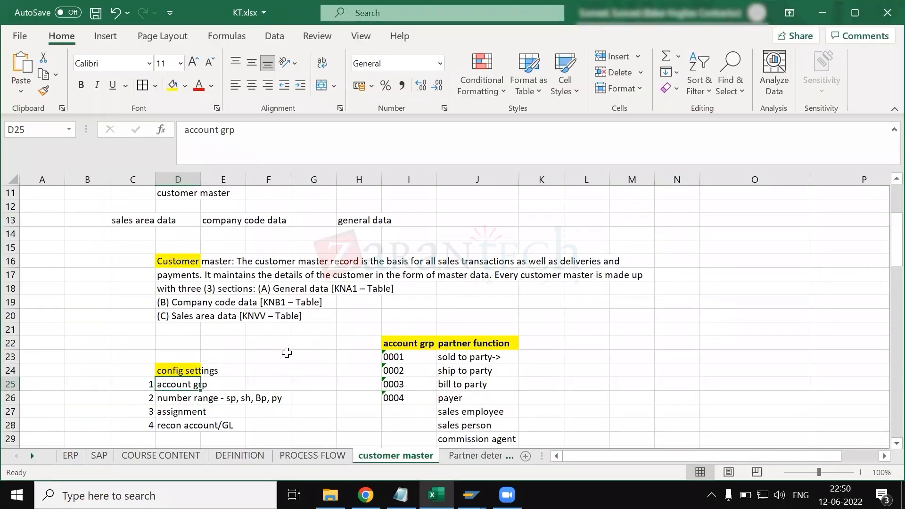
left_click(137, 456)
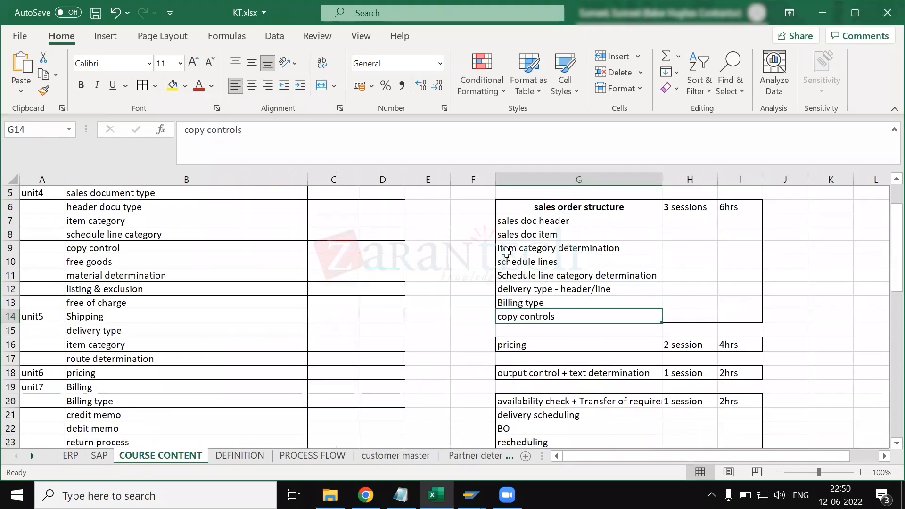
left_click_drag(527, 263, 537, 316)
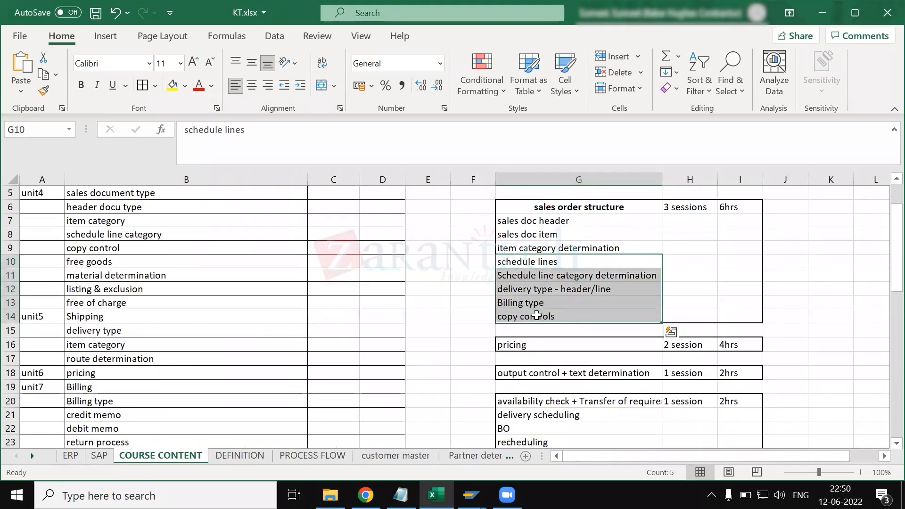
left_click(537, 315)
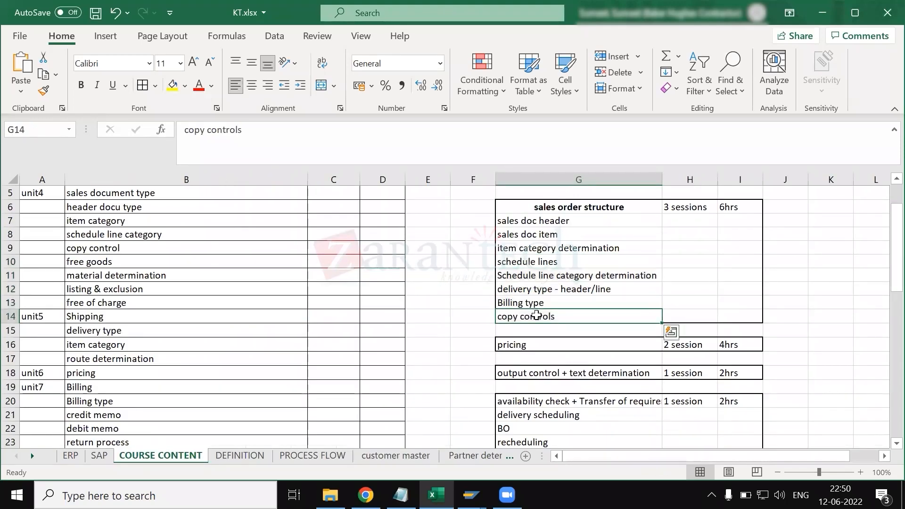
left_click(469, 222)
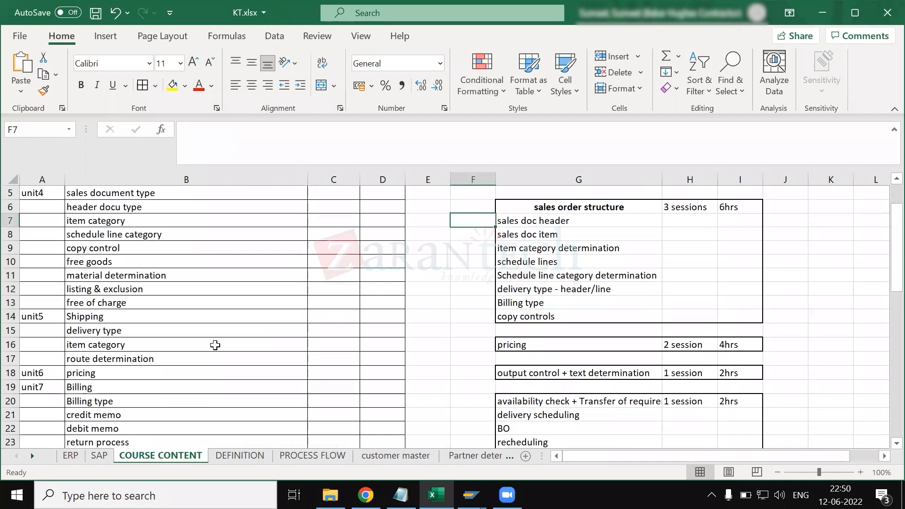
- Highlight the unit4 topics from sales document type to schedule line category, and select the whole course content column
scroll(196, 259, "up", 1)
left_click_drag(77, 231, 119, 277)
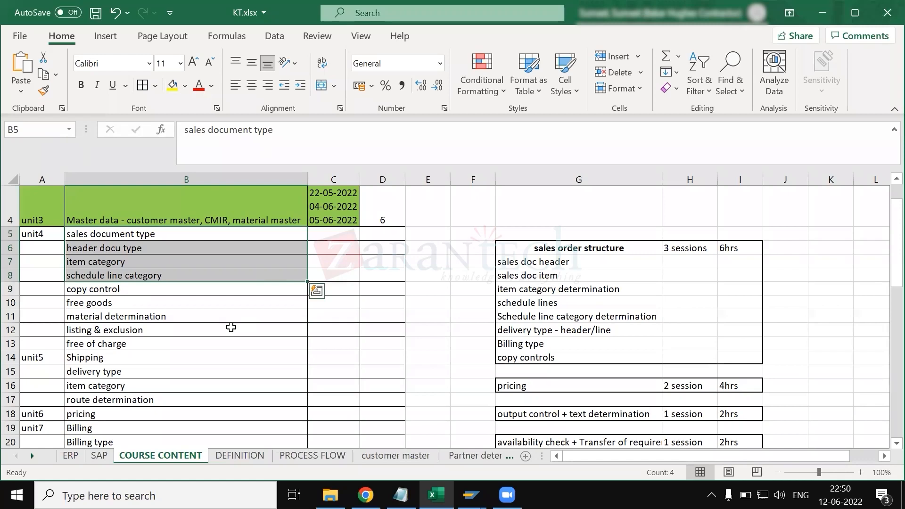
scroll(198, 307, "up", 1)
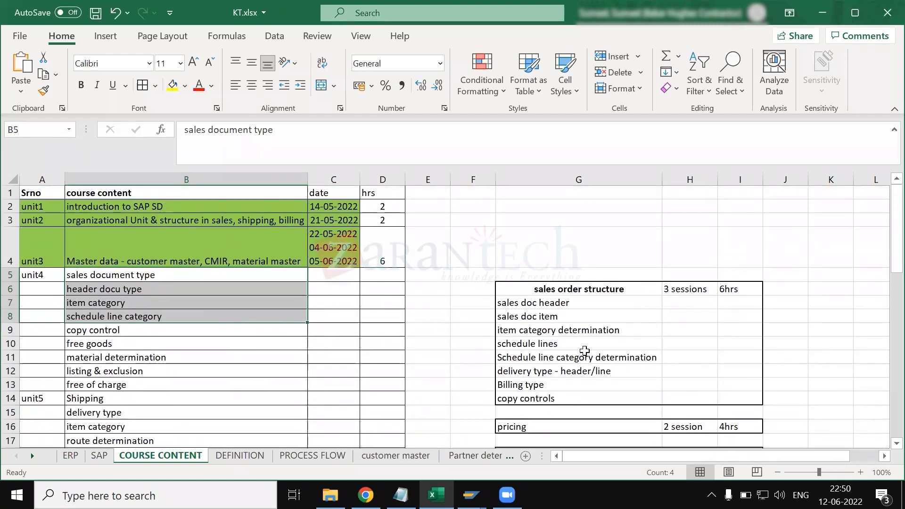
left_click(117, 176)
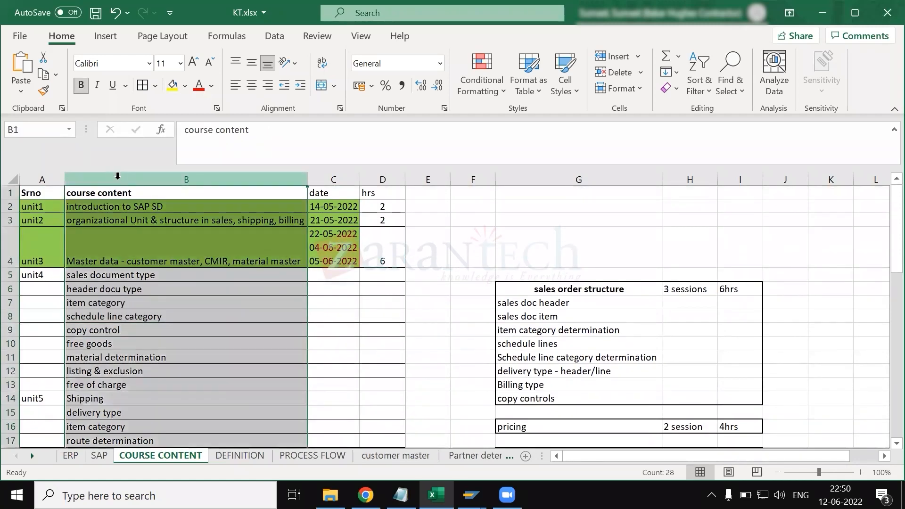
- Go through the sales order structure topics from sales doc header down to schedule lines in cell G10
left_click(539, 305)
key("Down")
key("Down")
key("Down")
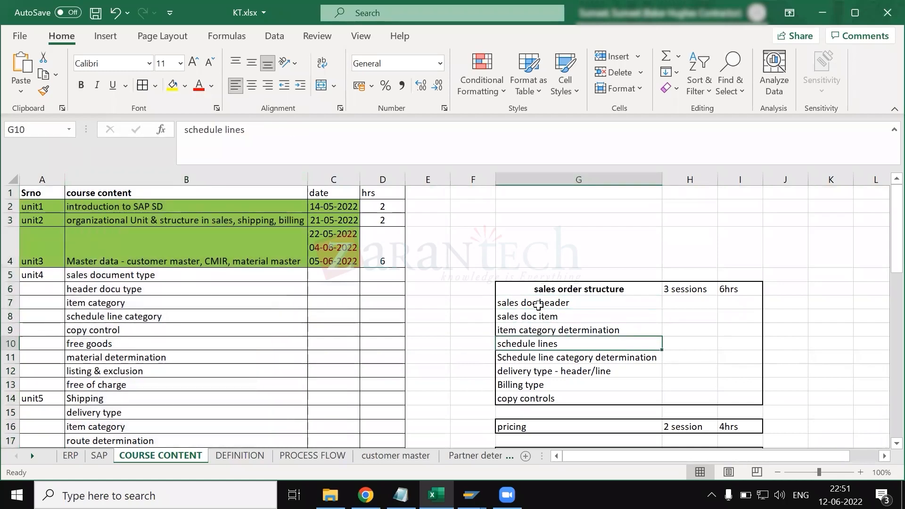
- Select the sales document type and free goods entries, and highlight the sales order structure topics from sales doc header to copy controls
scroll(539, 305, "down", 2)
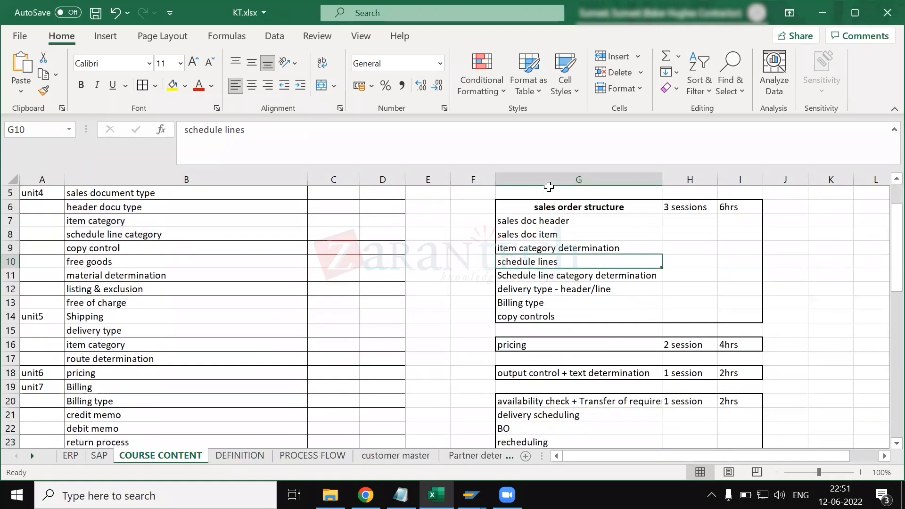
scroll(554, 263, "down", 1)
scroll(546, 335, "up", 1)
left_click(150, 236)
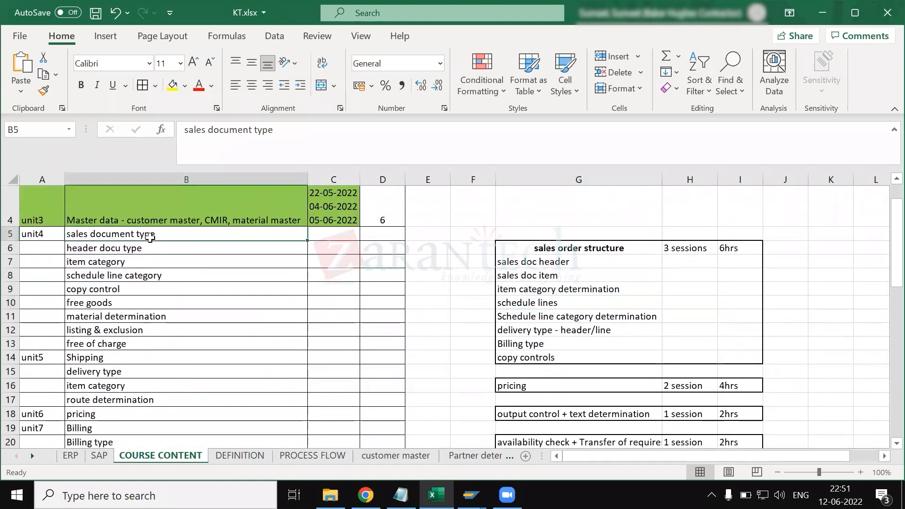
left_click(144, 304)
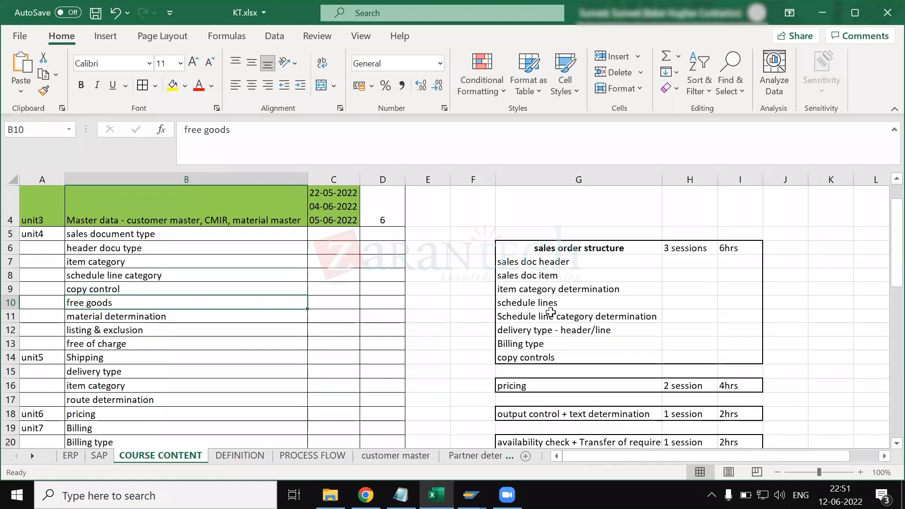
left_click_drag(538, 264, 548, 353)
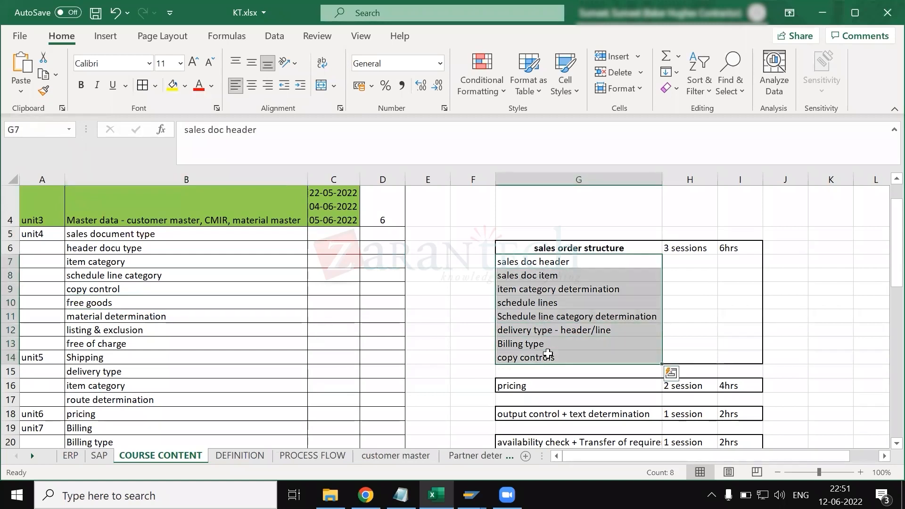
left_click(569, 246)
- Select the pricing topic and the output control + text determination topic in the session plan
scroll(542, 372, "down", 1)
left_click(534, 344)
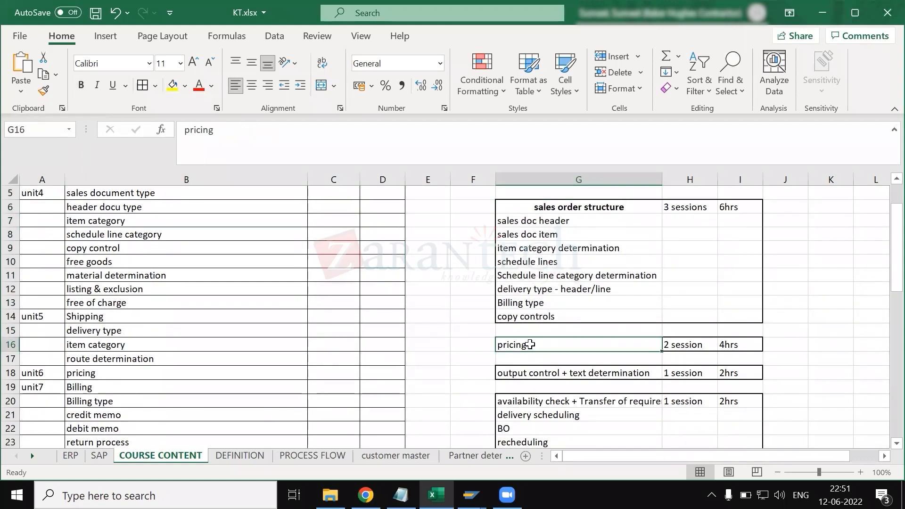
left_click(533, 376)
scroll(534, 376, "down", 2)
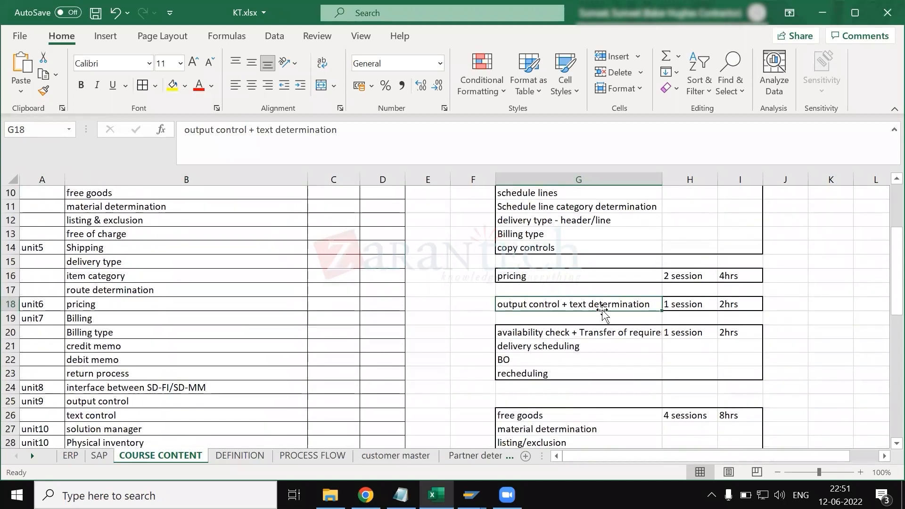
scroll(554, 362, "down", 1)
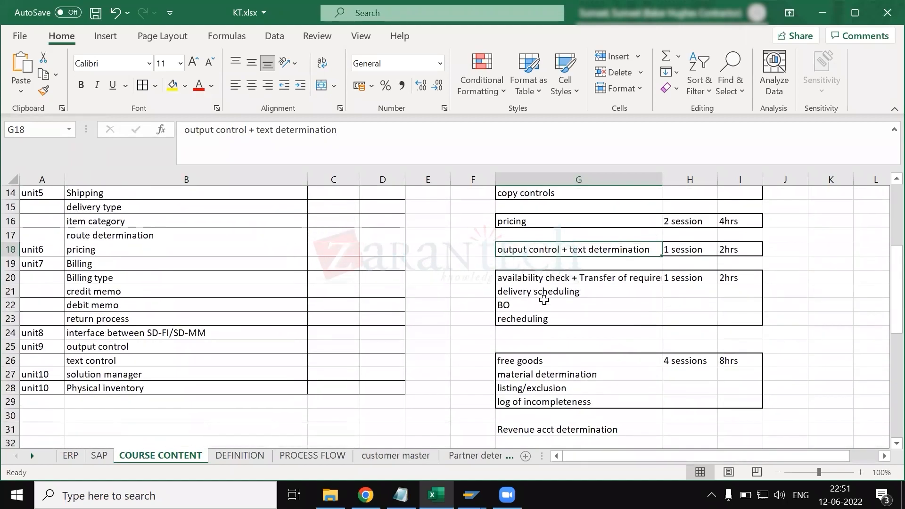
- Go through the availability check block from its first topic through delivery scheduling and BO to recheduling
left_click(533, 282)
left_click(538, 293)
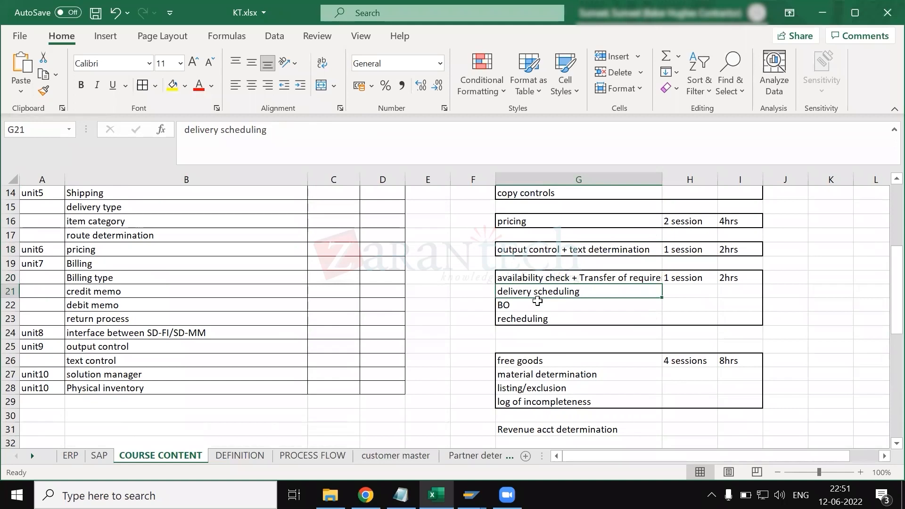
scroll(533, 319, "down", 1)
left_click(511, 252)
left_click(513, 262)
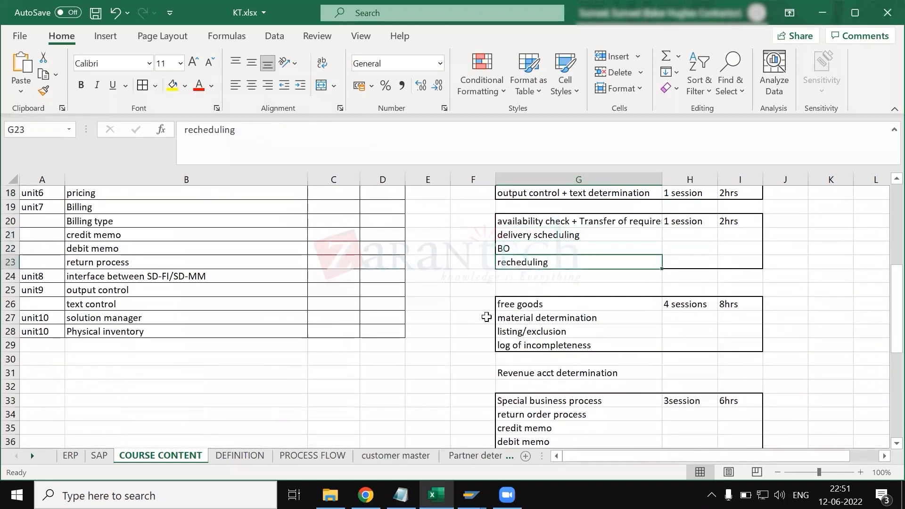
- Highlight the topics from listing/exclusion to Revenue acct determination, and look through the Special business process list
left_click_drag(474, 304, 540, 373)
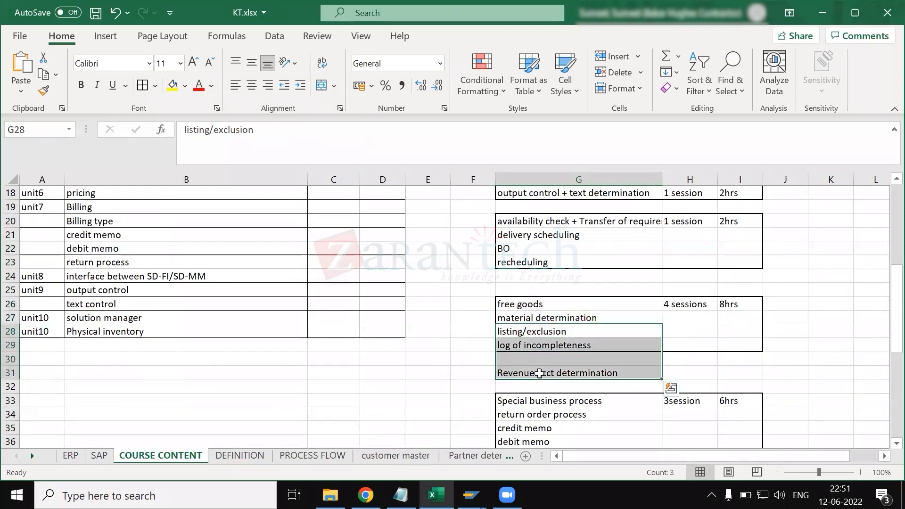
scroll(540, 372, "down", 2)
scroll(540, 372, "down", 1)
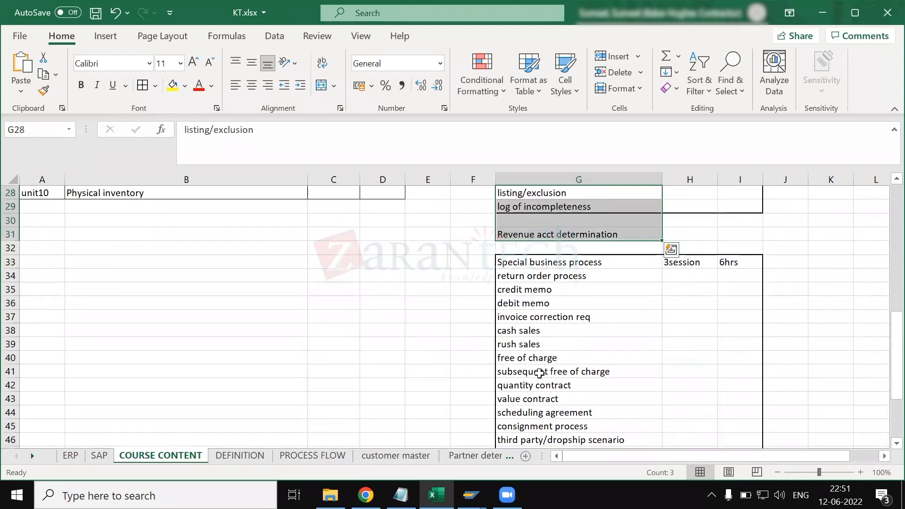
scroll(540, 373, "down", 1)
scroll(540, 370, "up", 10)
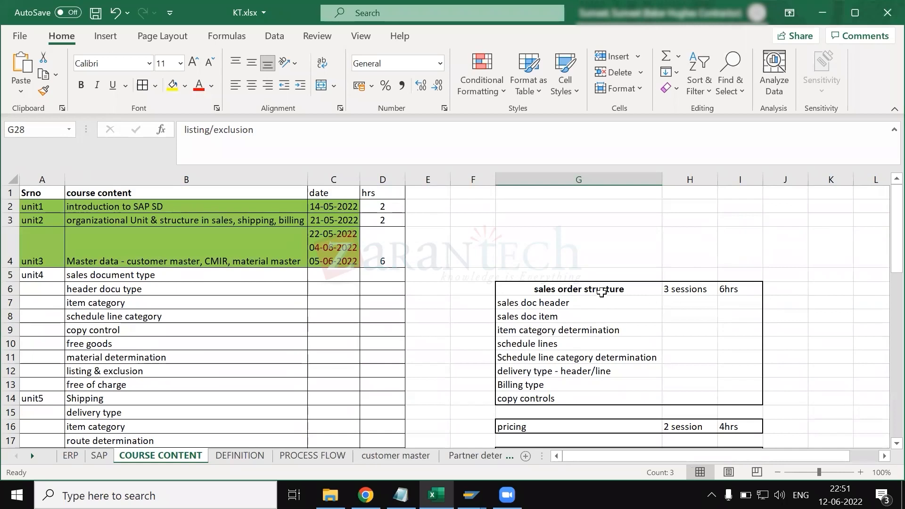
- Select the sales order structure session count, and highlight the topics from sales doc header to Schedule line category determination
left_click_drag(604, 293, 687, 290)
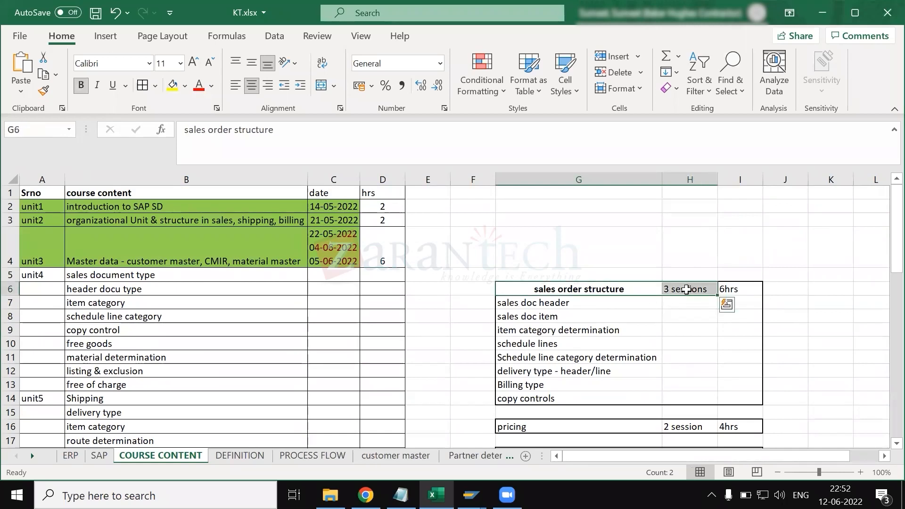
left_click(687, 290)
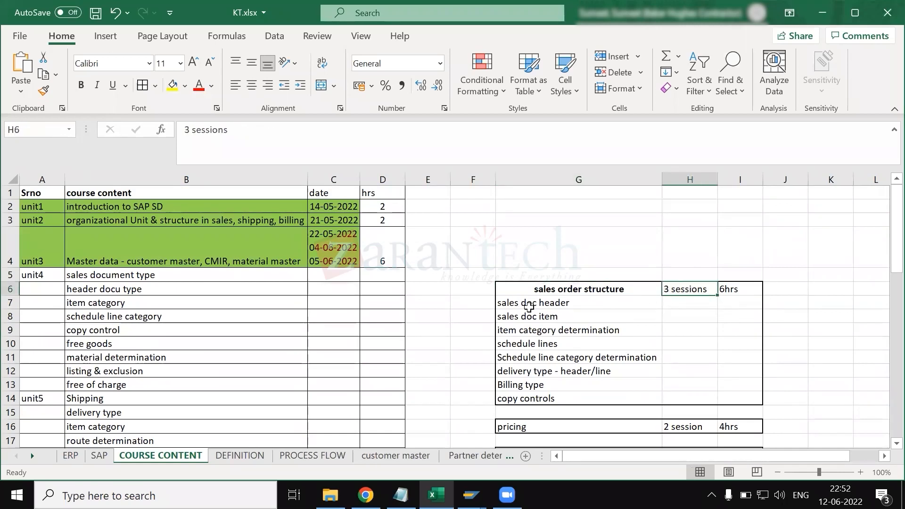
left_click_drag(520, 305, 530, 357)
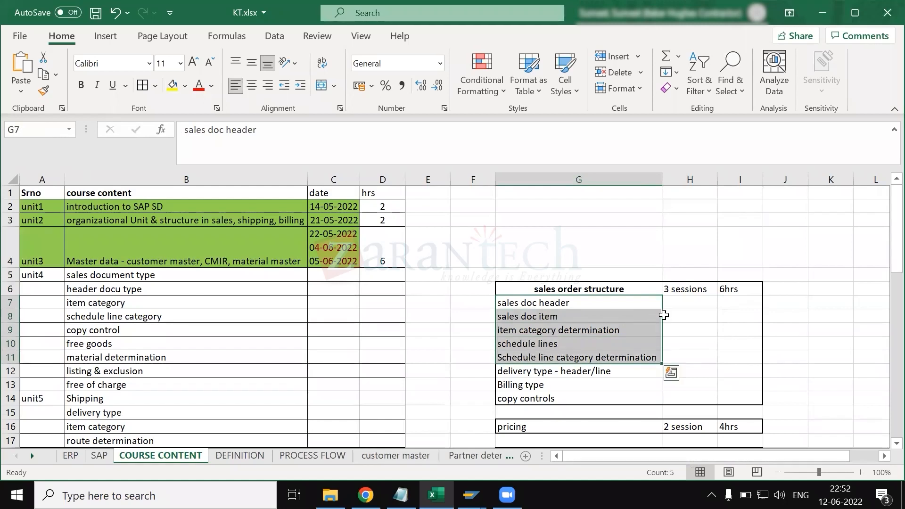
left_click(677, 289)
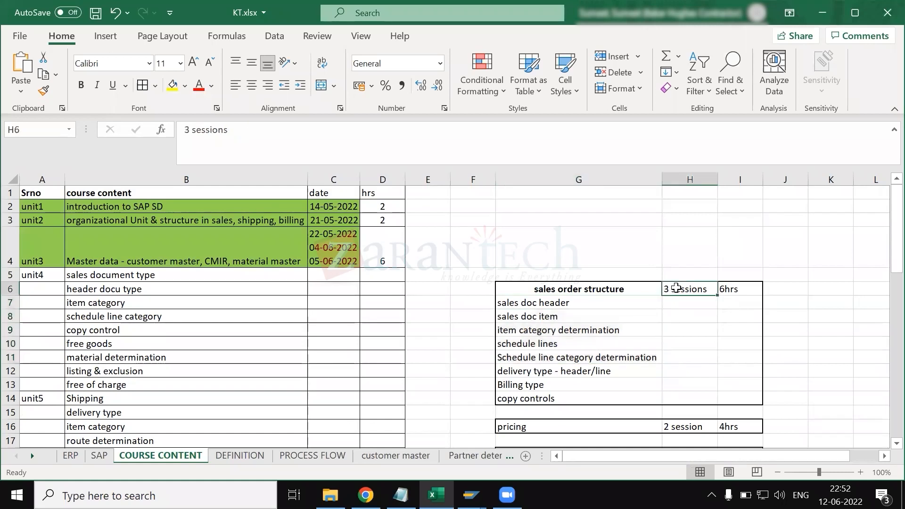
- Point out the copy controls topic in G14 and the delivery type - header/line topic in G12
left_click(533, 399)
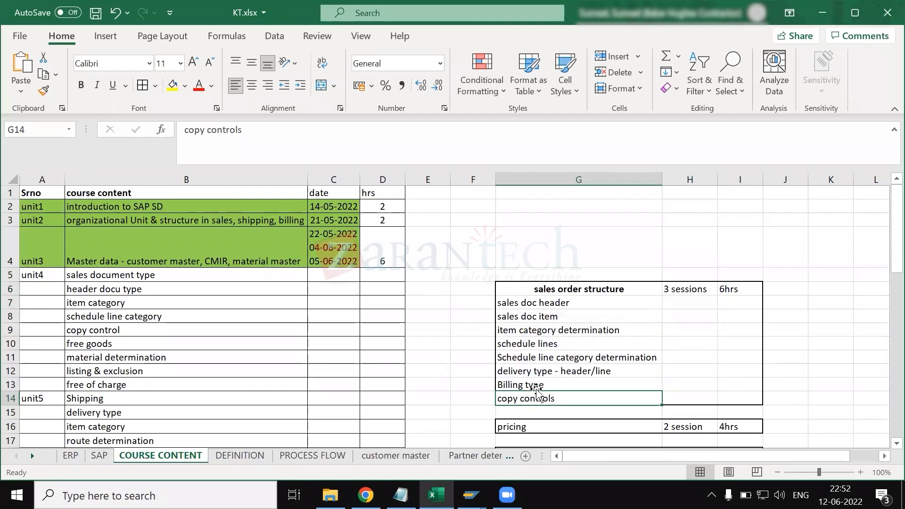
left_click(566, 368)
left_click(554, 393)
left_click(352, 144)
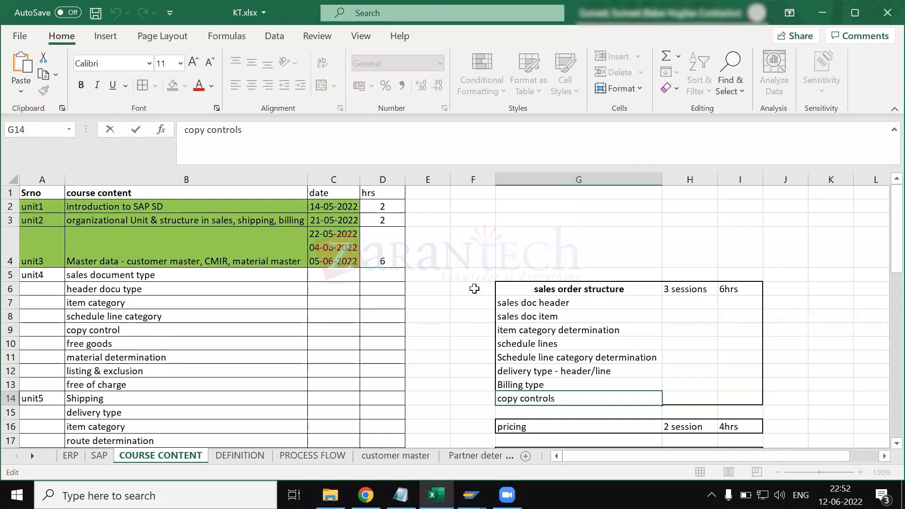
left_click(539, 376)
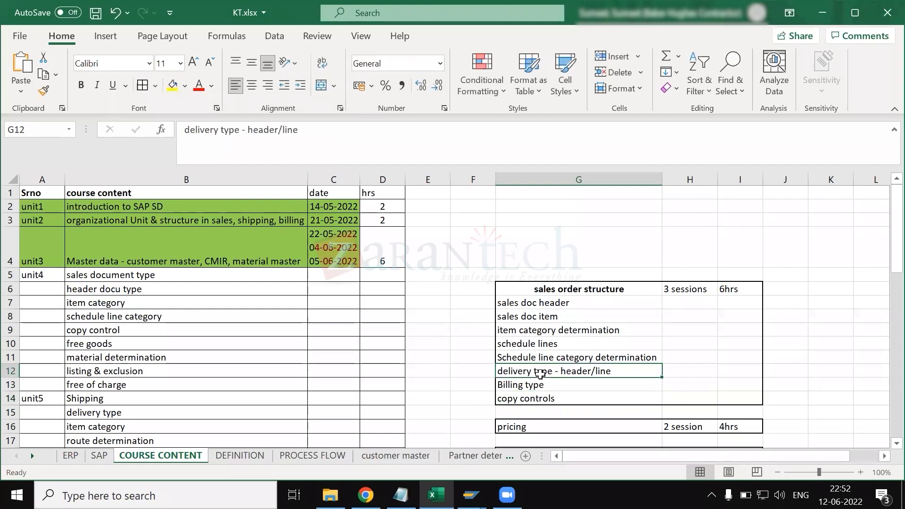
- Select copy controls in G14 and the whole column G, and return to the SAP Display IMG screen with the calendar closed
left_click(541, 399)
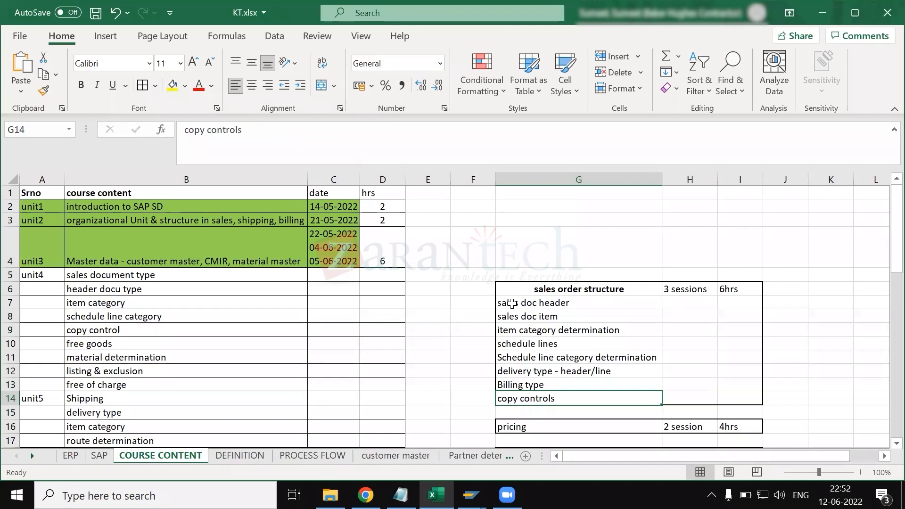
left_click(488, 394)
left_click(532, 399)
left_click(535, 180)
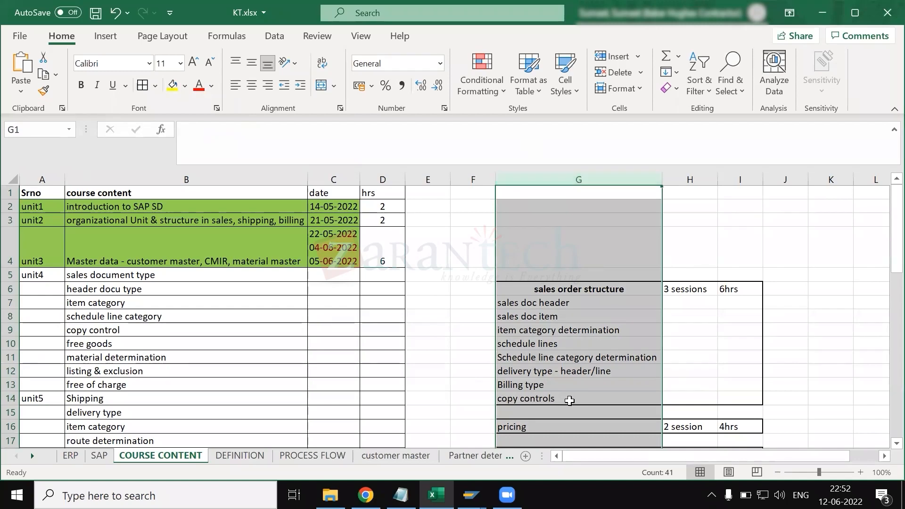
left_click(571, 400)
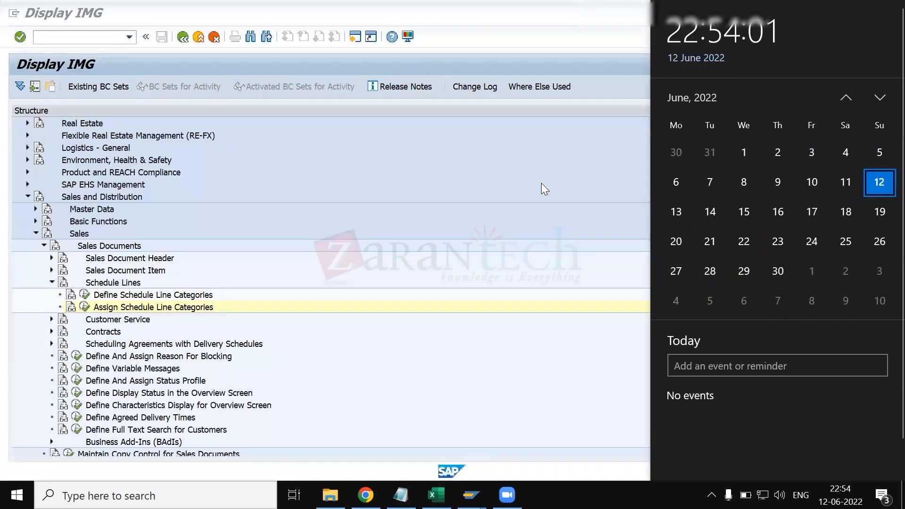
left_click(541, 183)
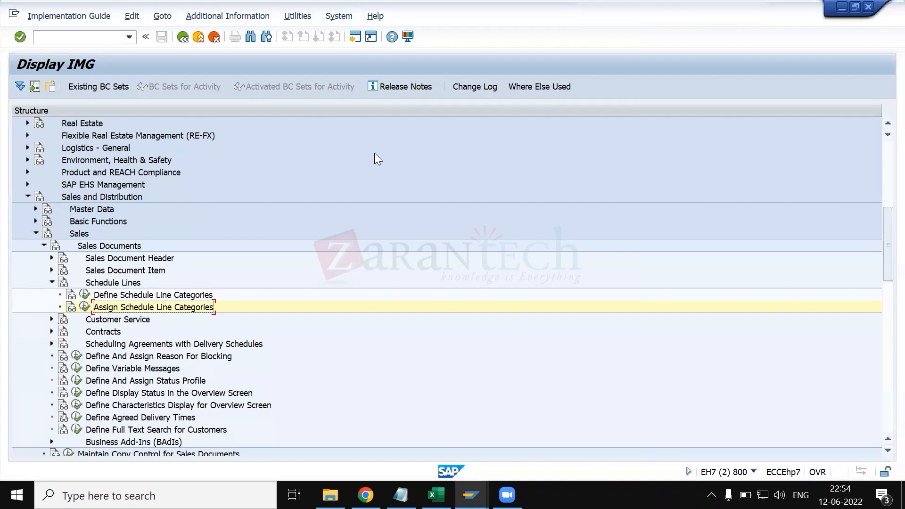